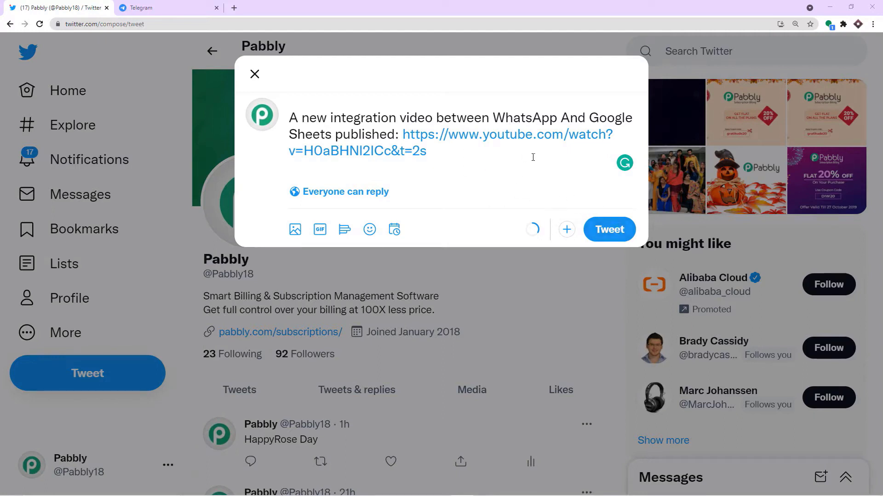
Step: Post the drafted WhatsApp–Google Sheets video tweet, confirm it on the profile, then view the Telegram chat
left_click(141, 8)
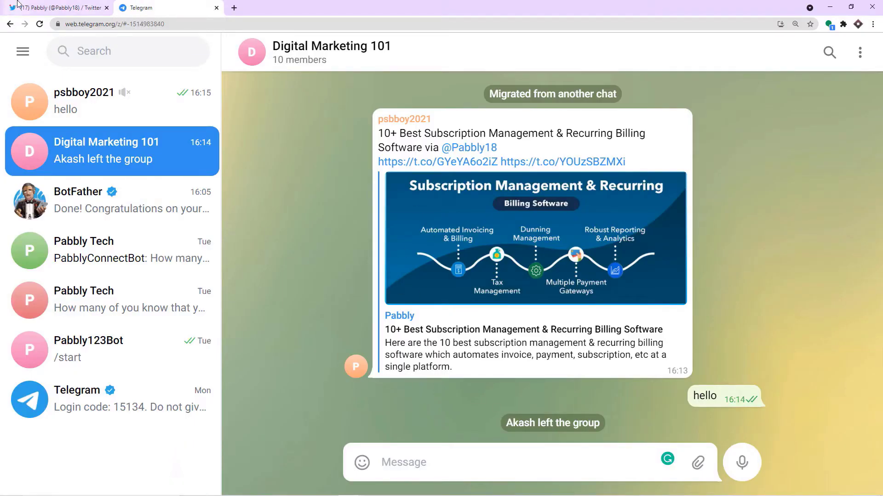
left_click(55, 7)
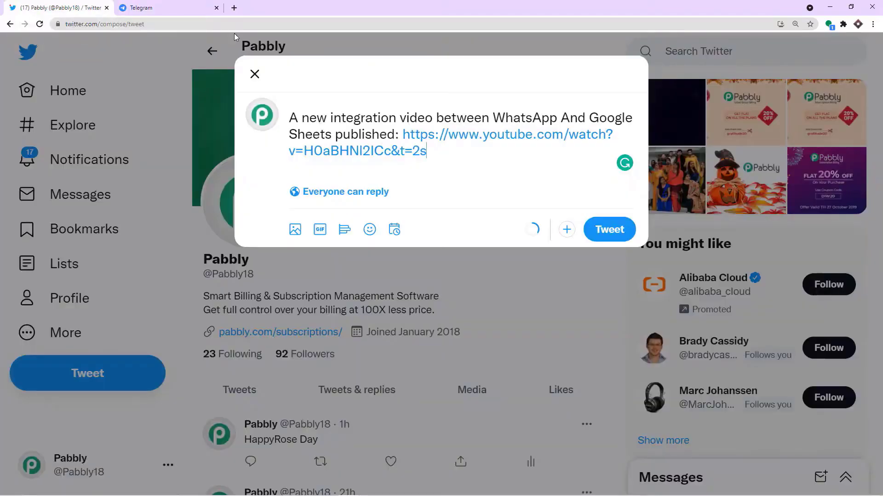
left_click(613, 232)
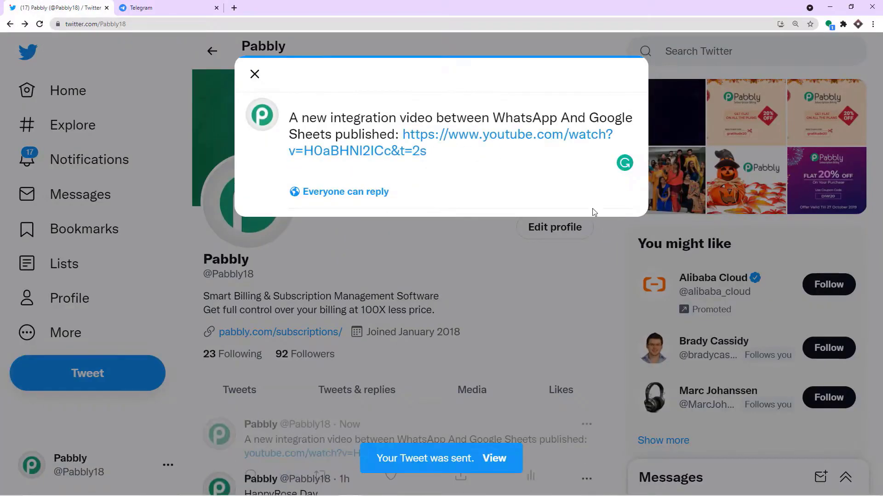
scroll(433, 203, "down", 4)
scroll(440, 211, "down", 1)
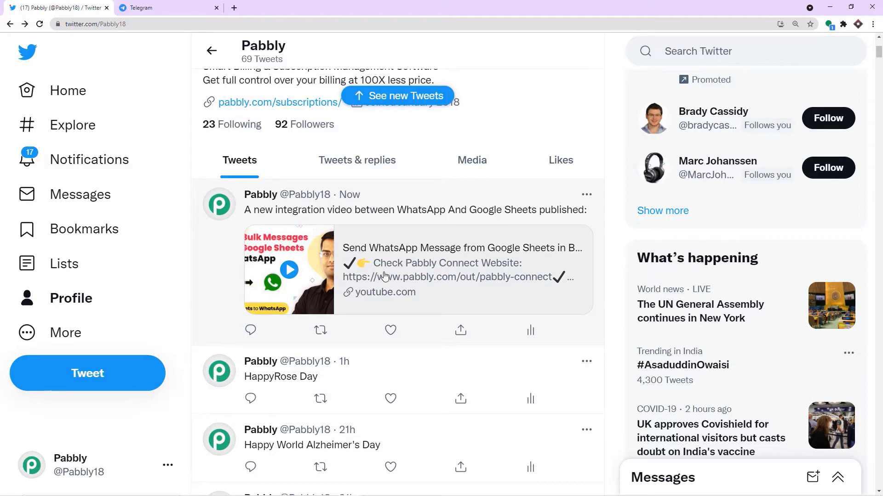
left_click(140, 7)
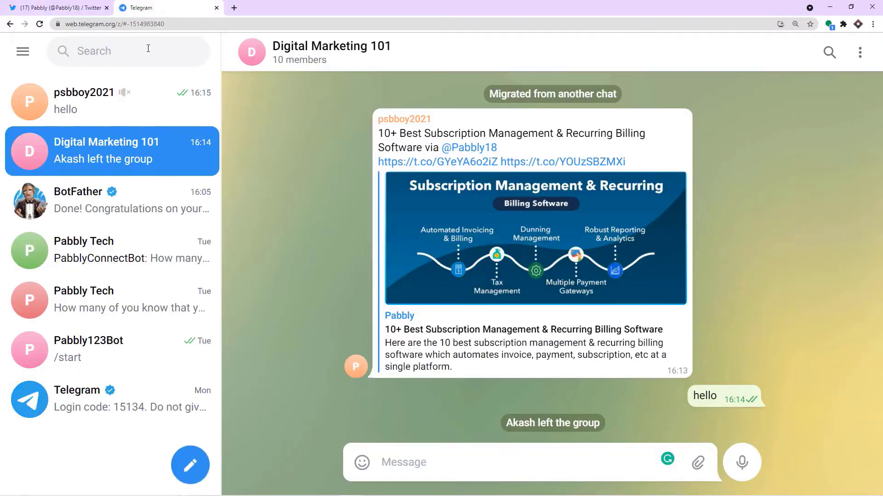
Step: Reload the Telegram group page, then present the 'Integration in 3 Easy Steps' slide
left_click(40, 27)
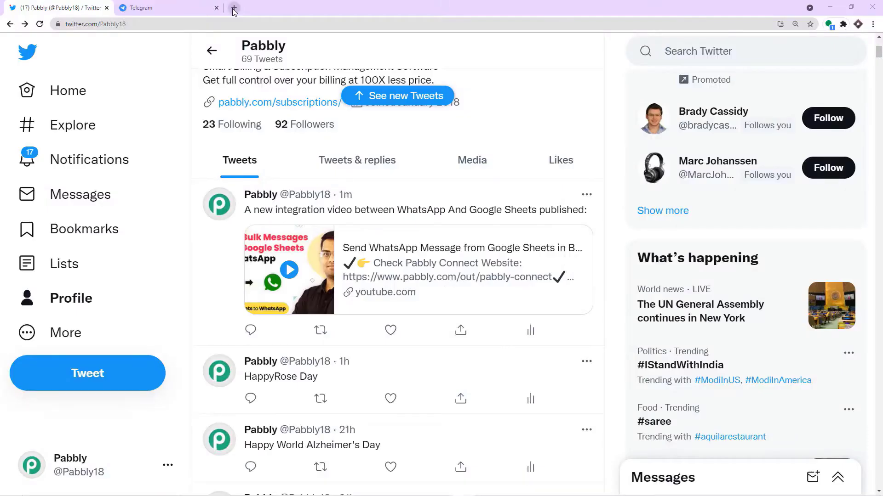
Step: Load pabbly.com in a new tab and go to the Pabbly Connect product page
left_click(232, 8)
type("P")
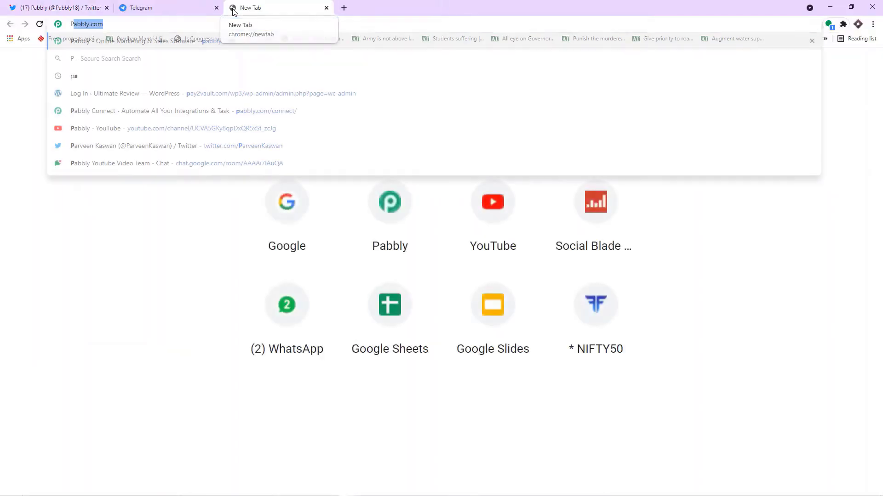
key("Return")
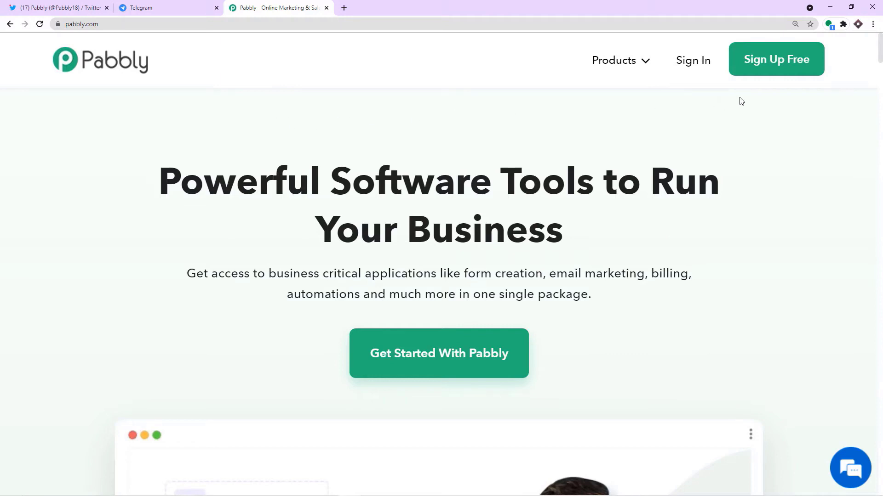
mouse_move(633, 59)
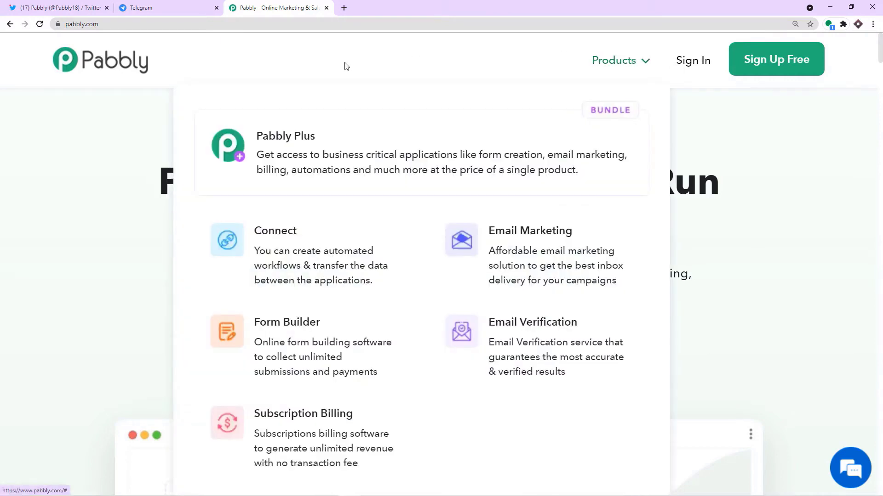
left_click(327, 230)
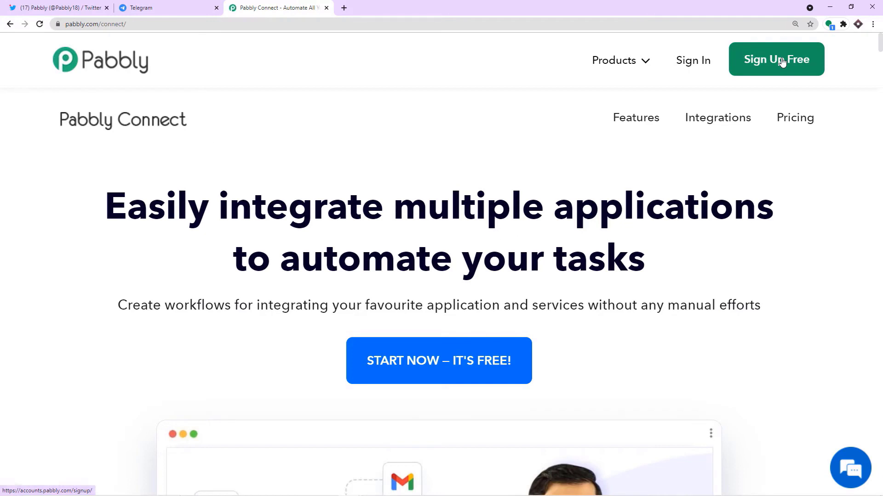
Step: Launch Pabbly Connect from the account's app list to reach its dashboard
left_click(782, 61)
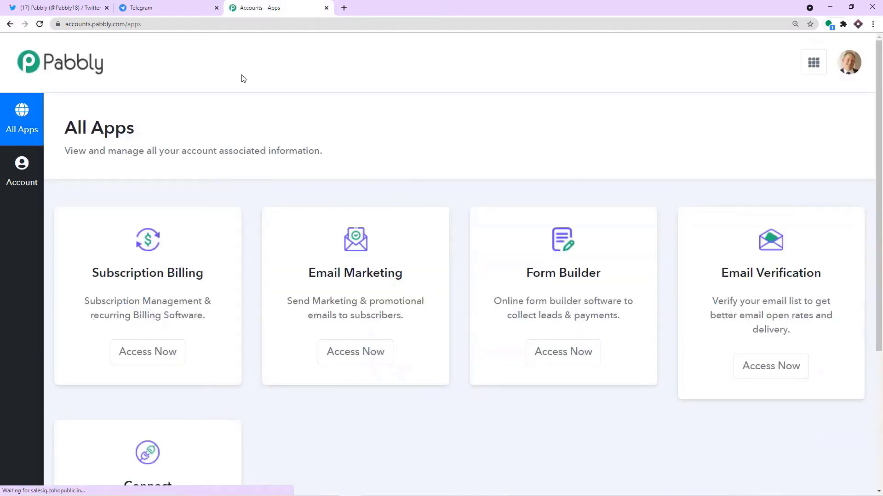
scroll(351, 124, "down", 4)
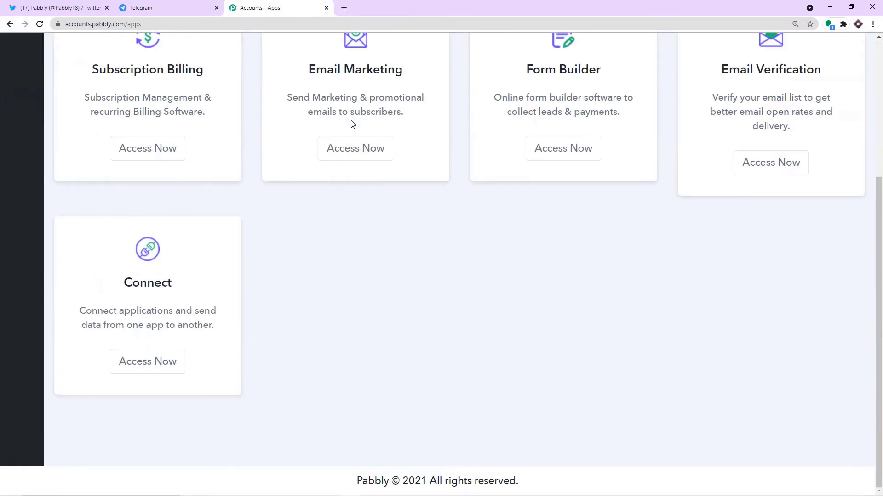
left_click(142, 365)
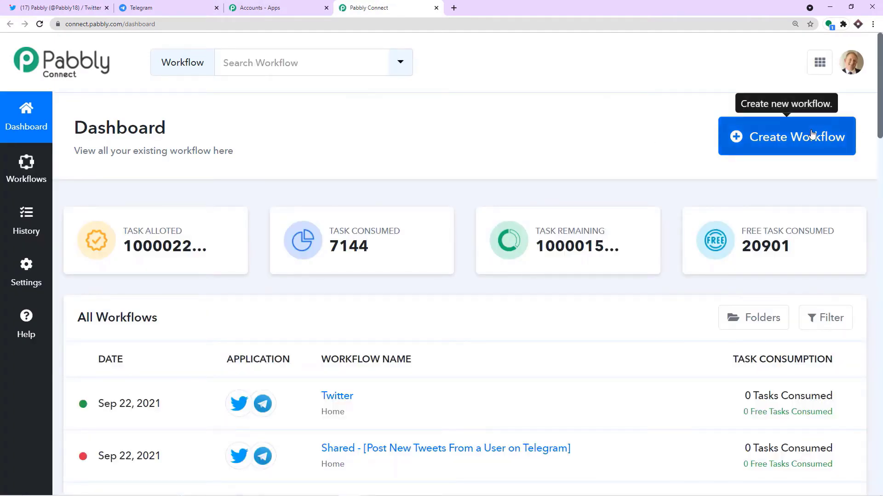
Step: Create a new workflow named 'Twitter to Telegram'
left_click(811, 134)
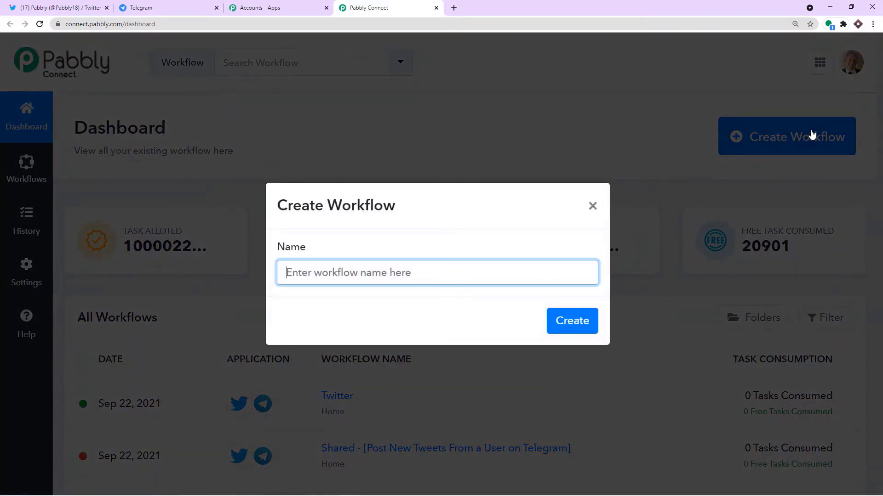
type("t")
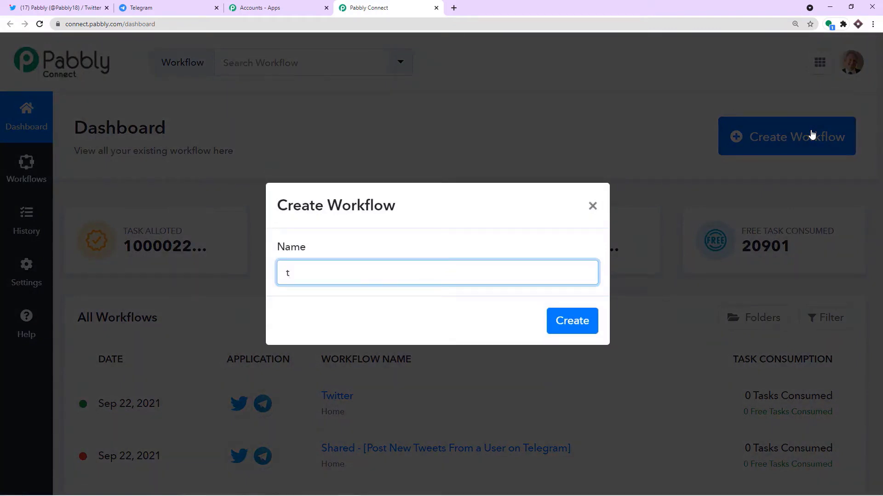
key("BackSpace")
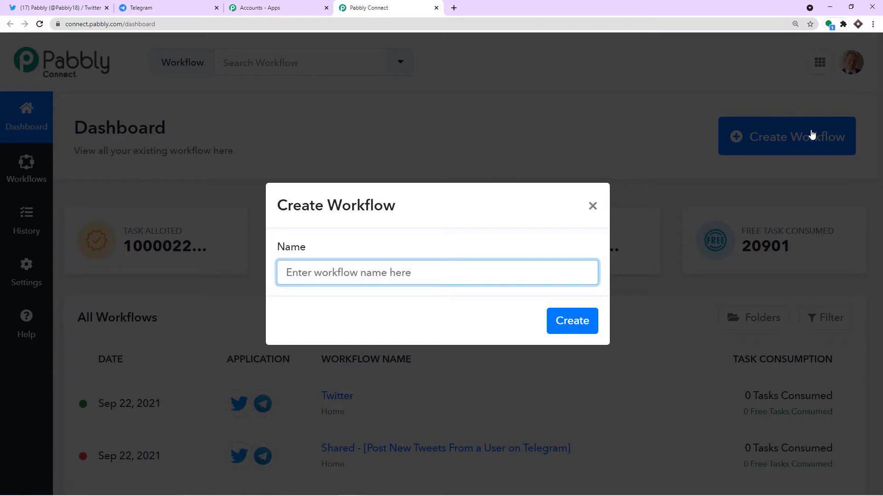
type("Twitter to Telegram")
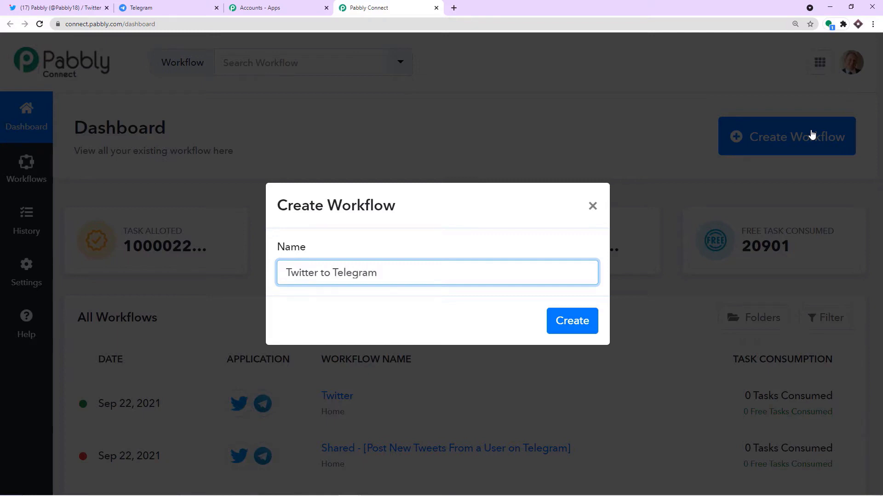
left_click(582, 320)
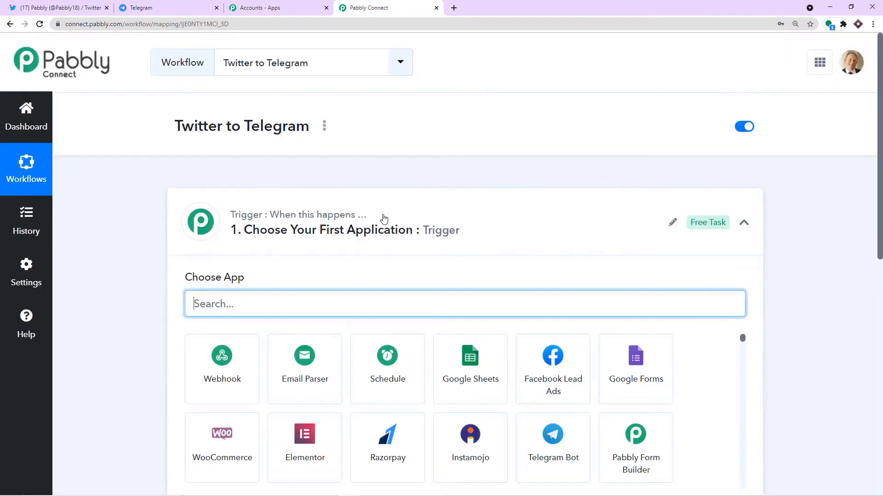
Step: Choose Twitter (Beta) as the workflow's trigger app
left_click(383, 219)
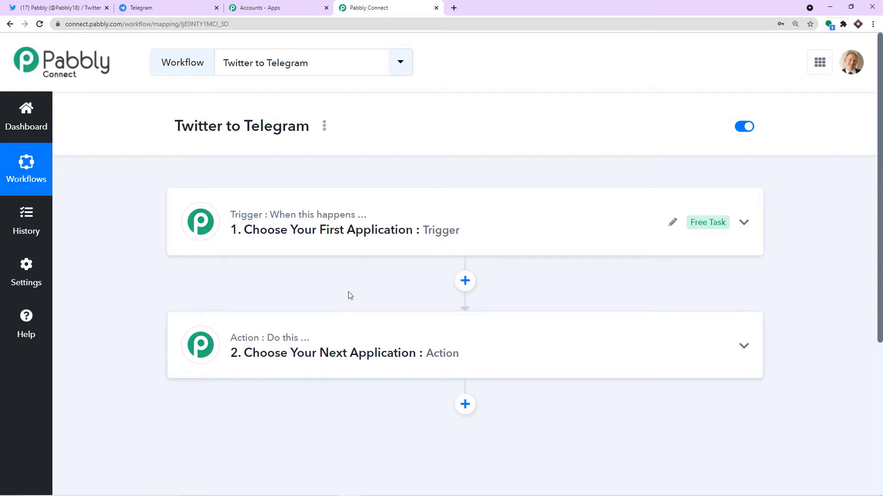
left_click(339, 233)
left_click(238, 304)
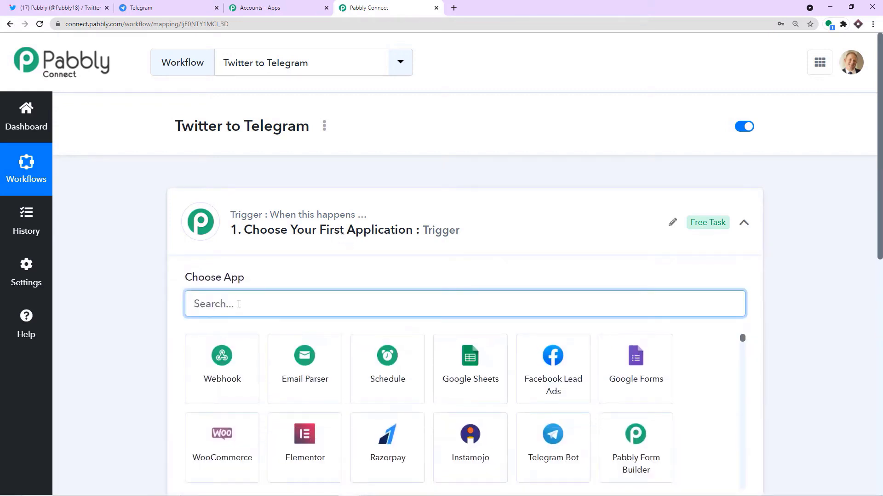
type("twi")
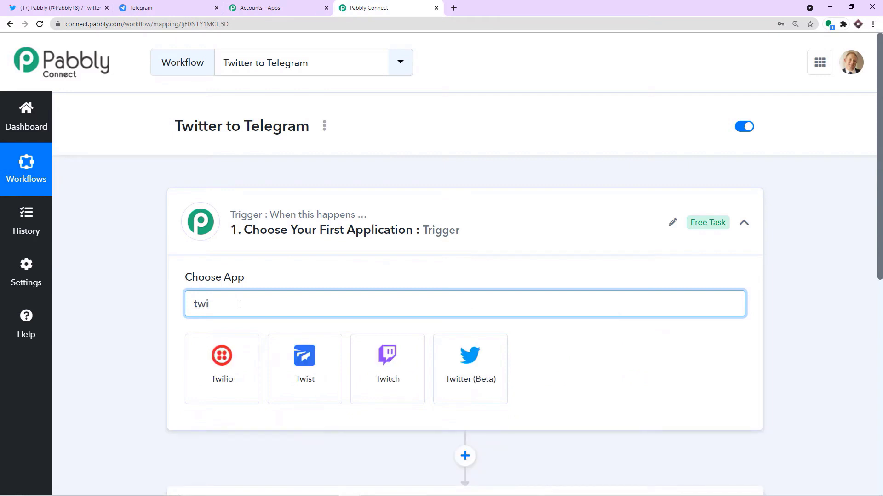
left_click(457, 367)
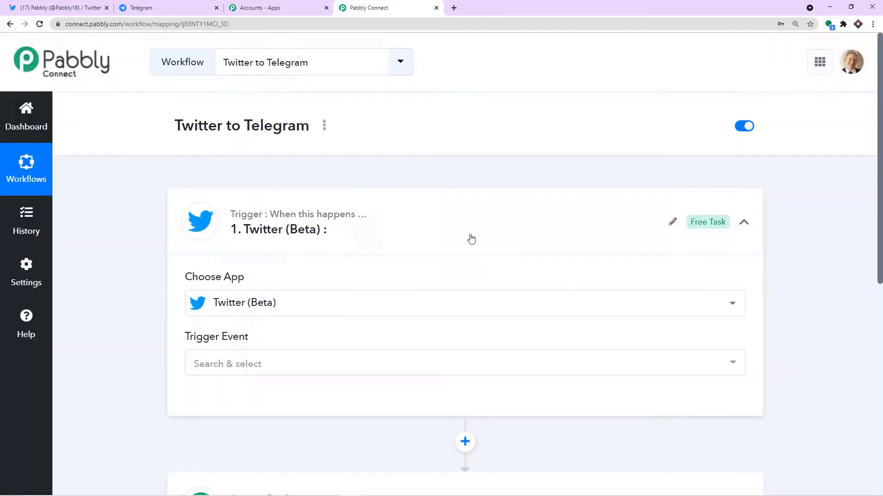
Step: Set the trigger event to New Tweet and bring up the Twitter account connection panel
scroll(300, 322, "down", 1)
left_click(299, 322)
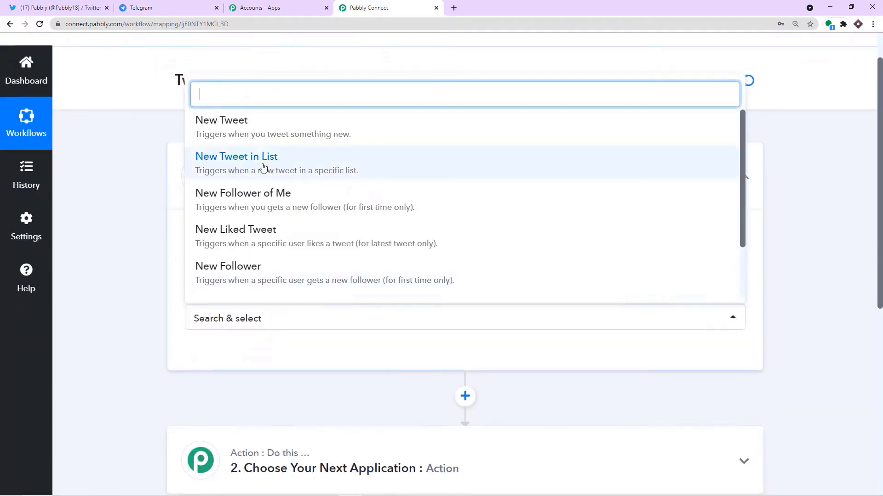
left_click(251, 134)
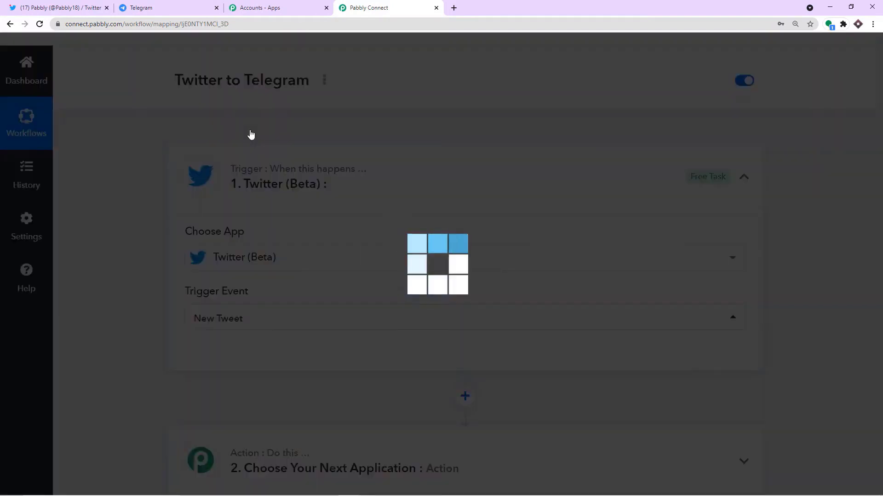
scroll(330, 225, "down", 1)
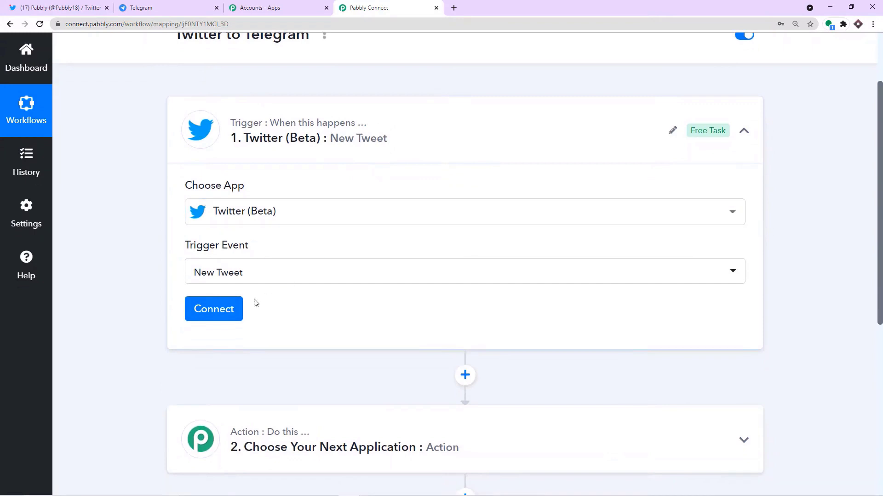
key("ctrl+1")
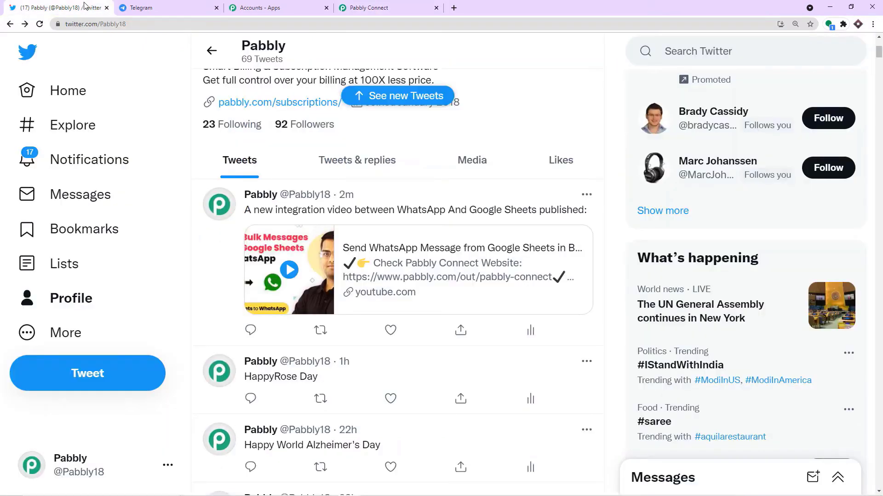
left_click(419, 3)
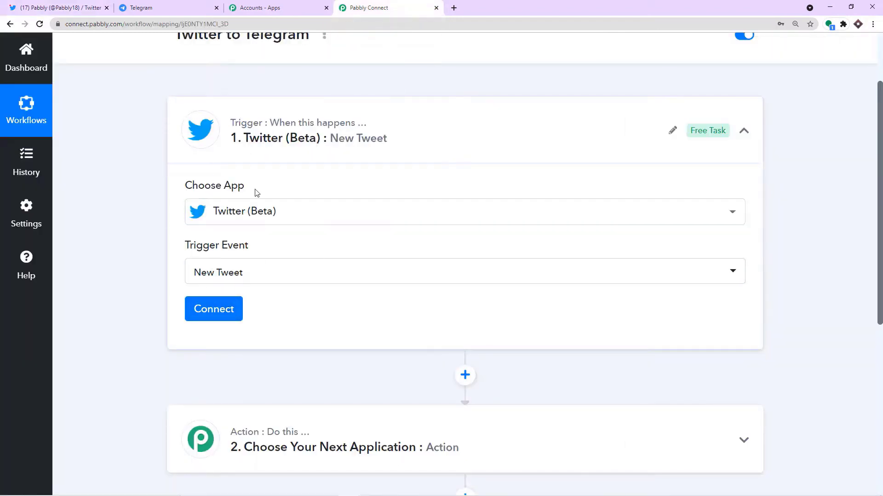
left_click(231, 310)
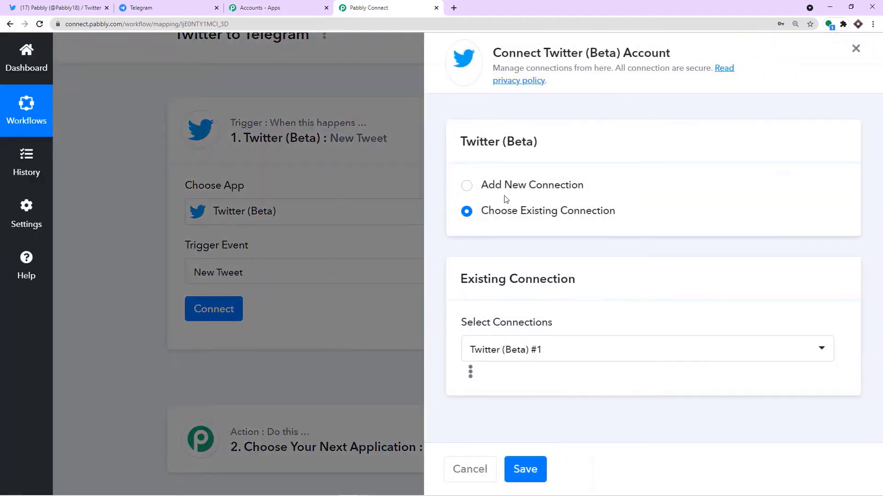
Step: Add and authorize a new Twitter (Beta) connection so the trigger shows it as Connected
left_click(514, 187)
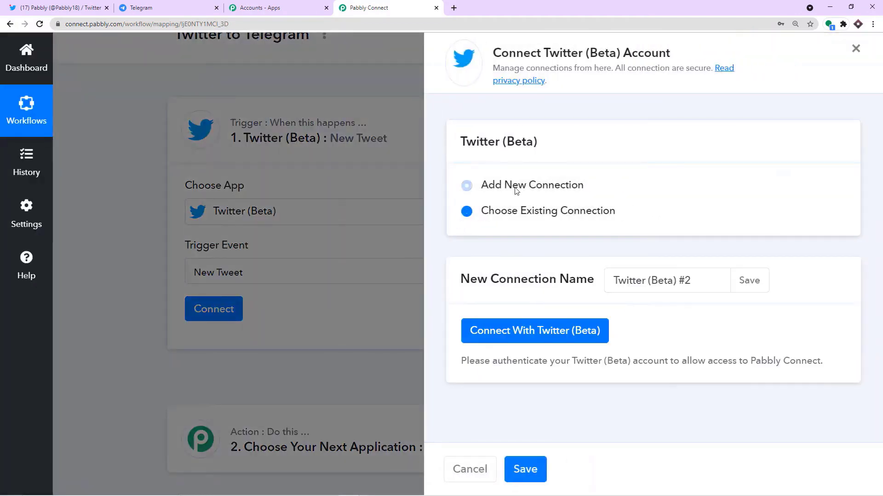
left_click(534, 338)
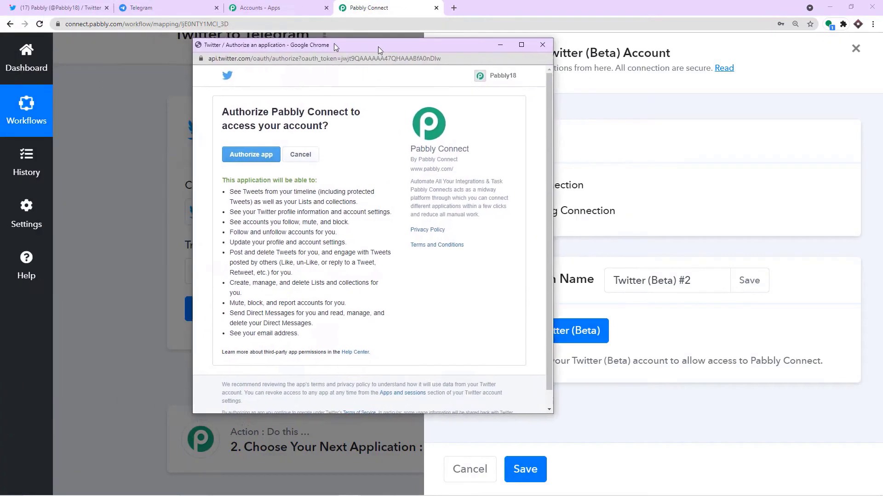
left_click_drag(145, 7, 623, 53)
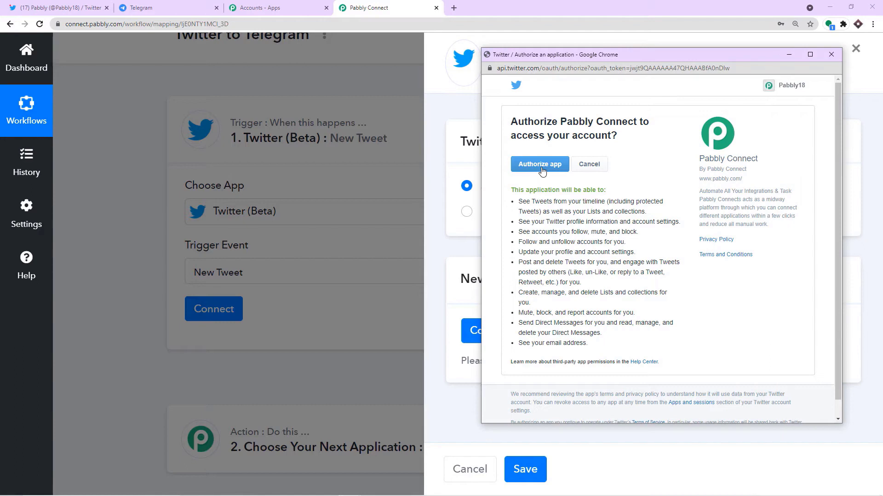
left_click(541, 164)
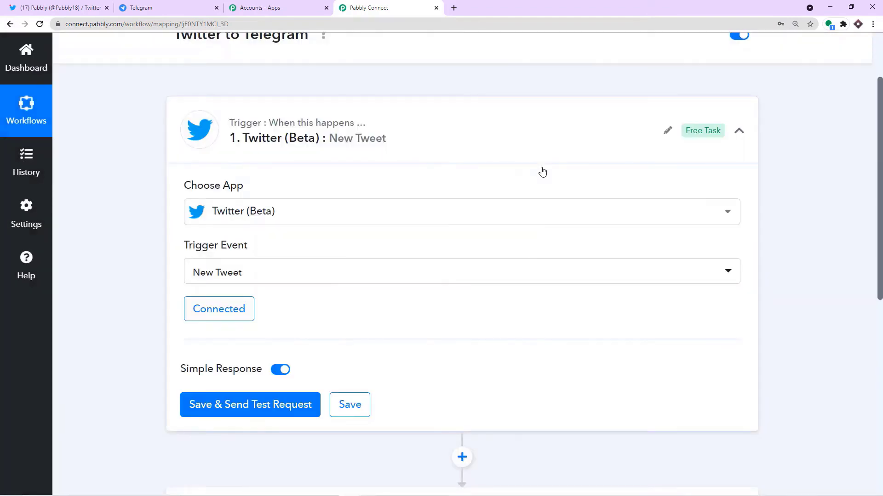
Step: Save the trigger and send a test request to fetch a sample tweet
scroll(541, 170, "down", 3)
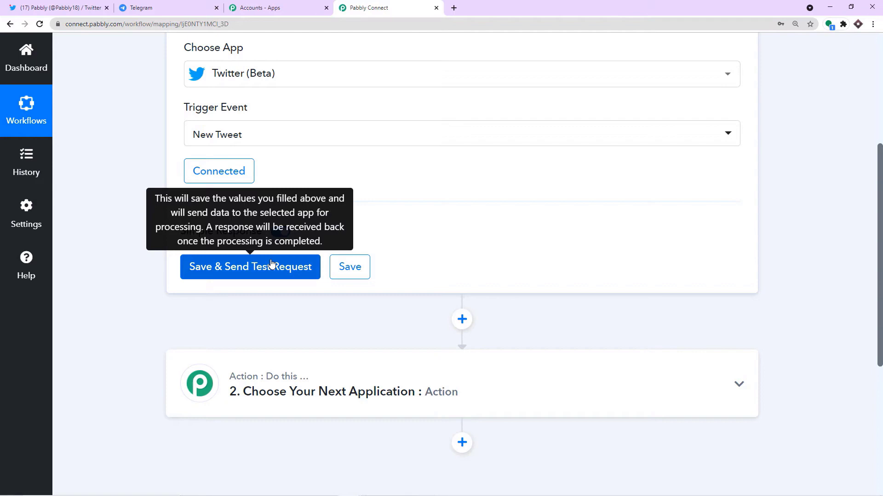
left_click(69, 7)
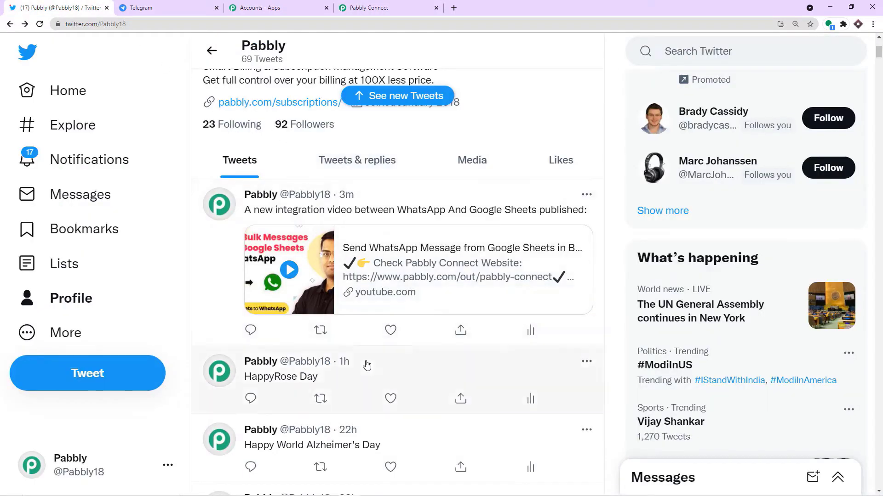
left_click(393, 6)
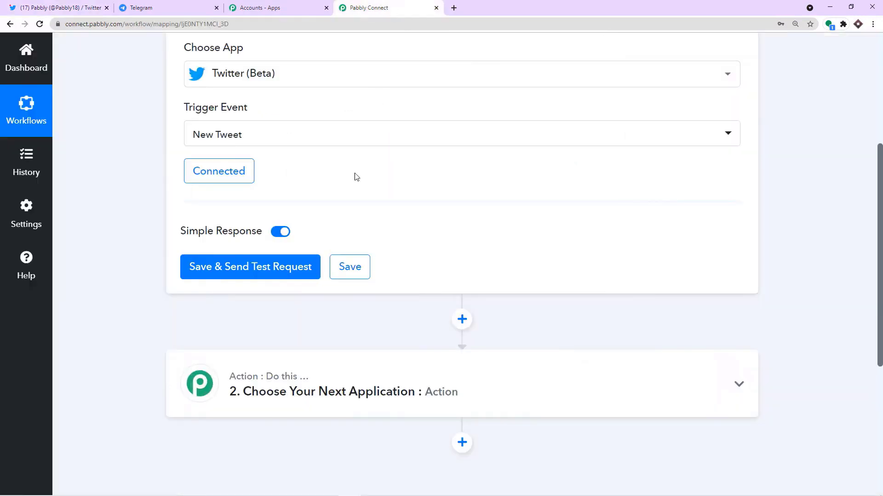
left_click(273, 273)
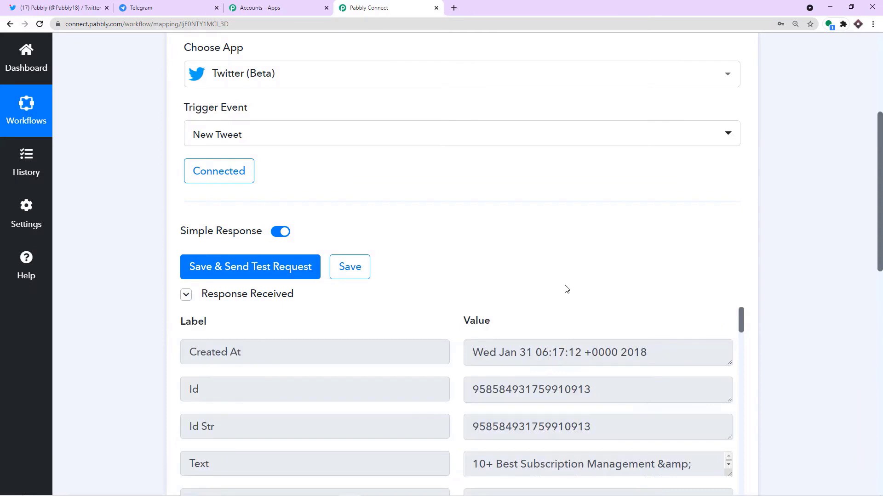
Step: Enlarge the response's Text field and select the full subscription-management tweet text
scroll(568, 289, "down", 4)
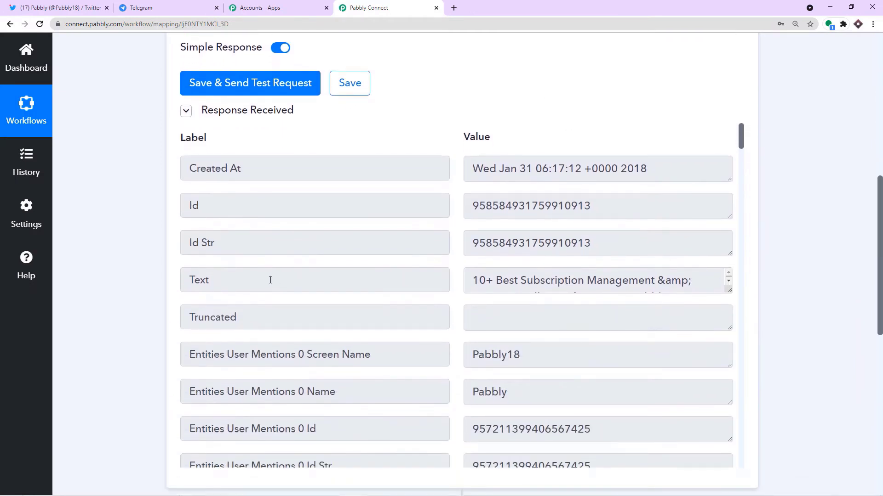
left_click(225, 285)
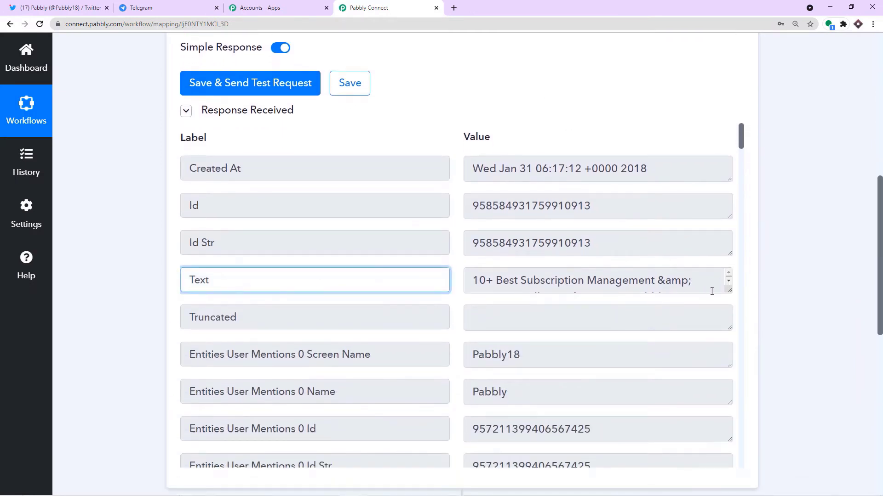
left_click_drag(728, 290, 729, 398)
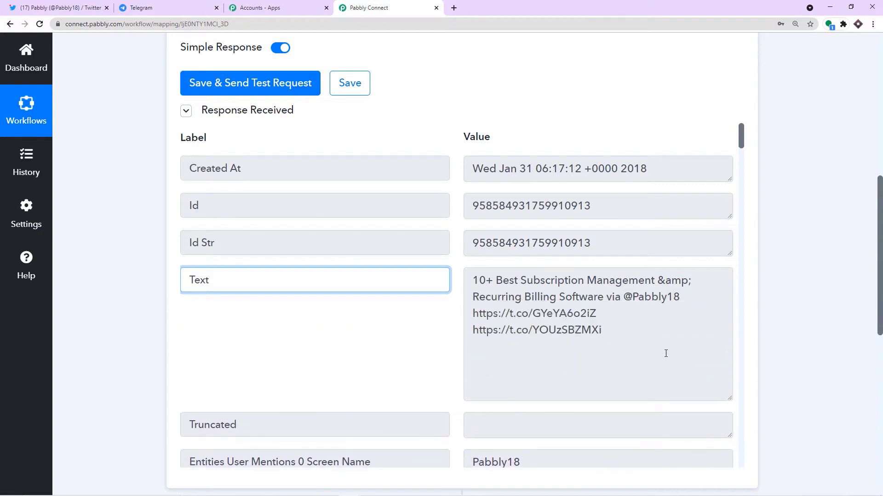
left_click_drag(665, 354, 445, 262)
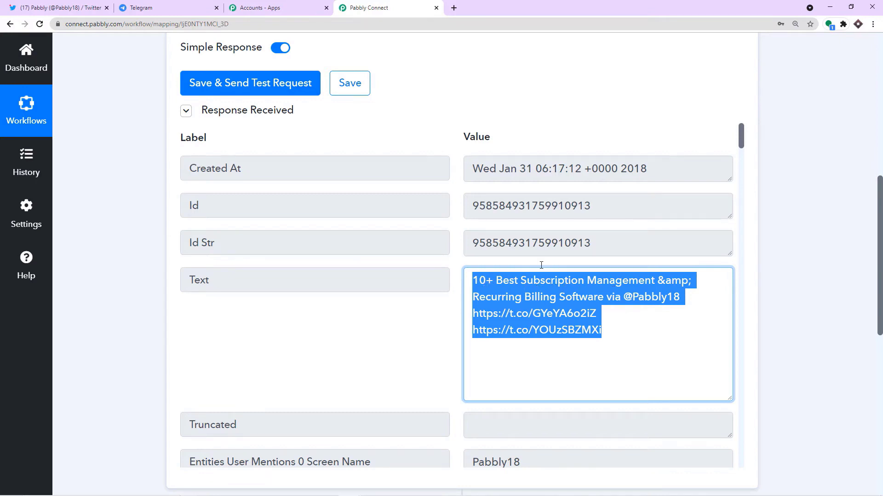
Step: Scroll the Twitter profile to the Jan 31, 2018 subscription management software tweet
key("ctrl+1")
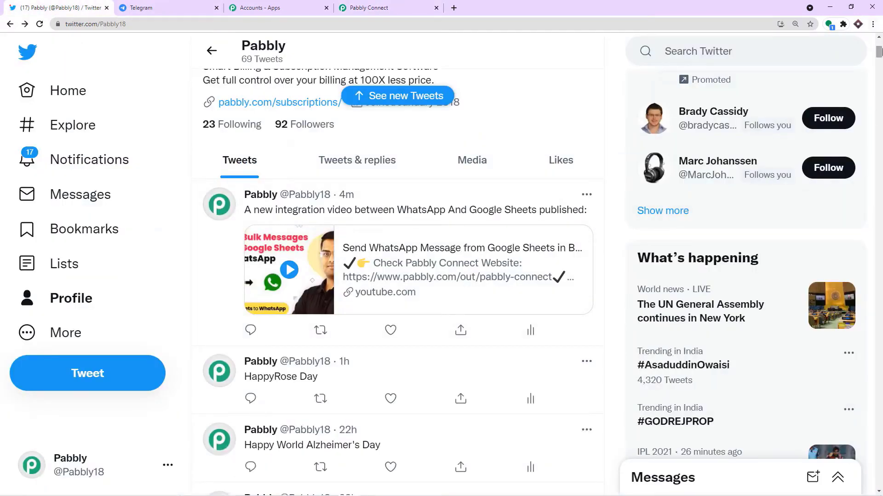
left_click_drag(878, 52, 878, 477)
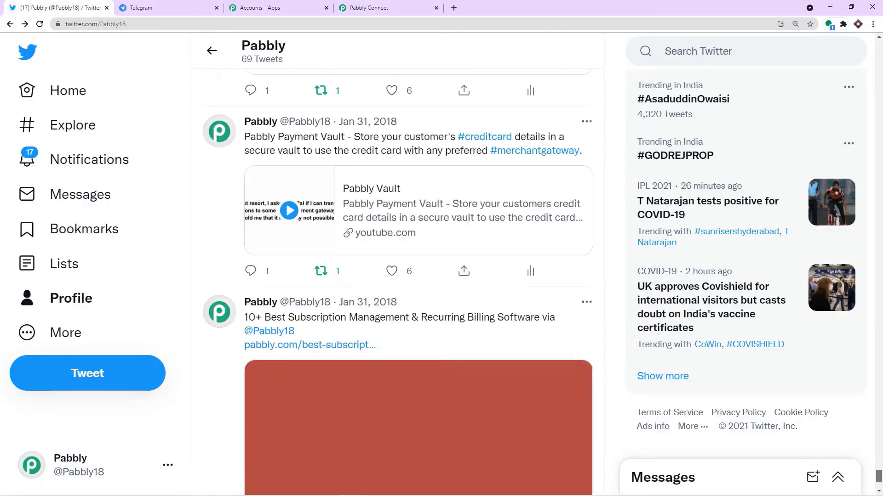
scroll(458, 296, "down", 3)
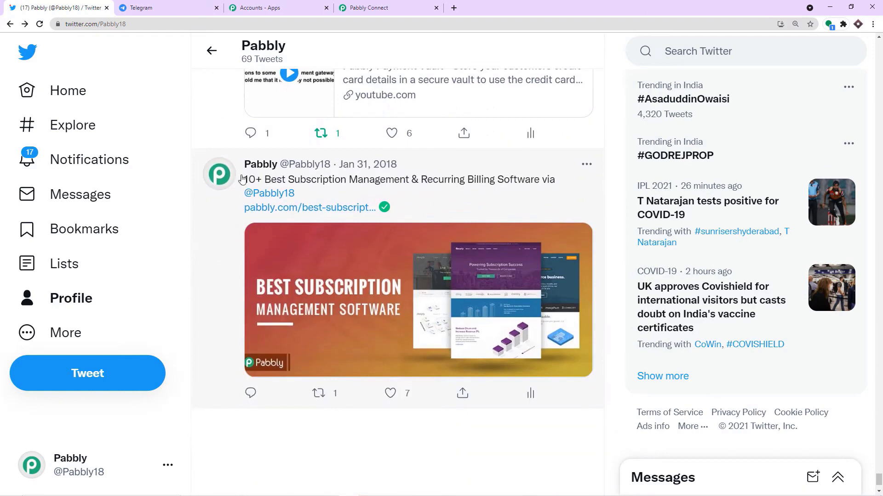
scroll(425, 214, "down", 1)
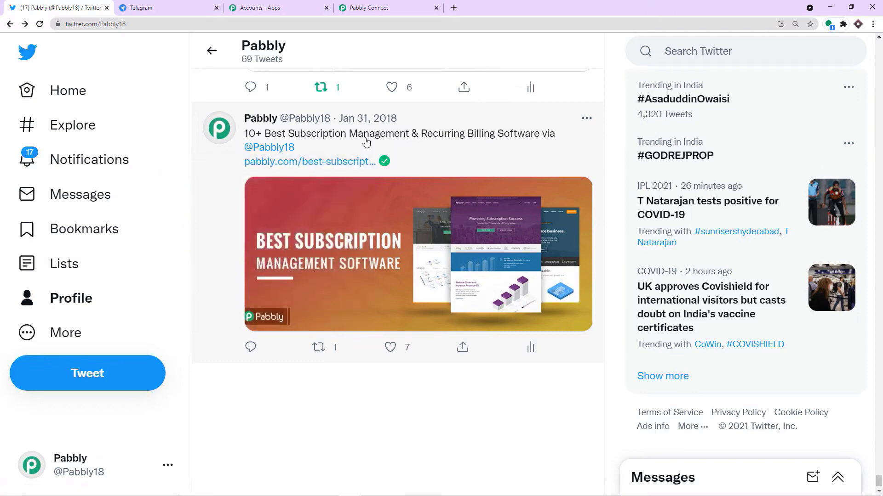
Step: Scroll through the Response Received fields down to the '2. Choose Your Next Application' step
left_click(394, 9)
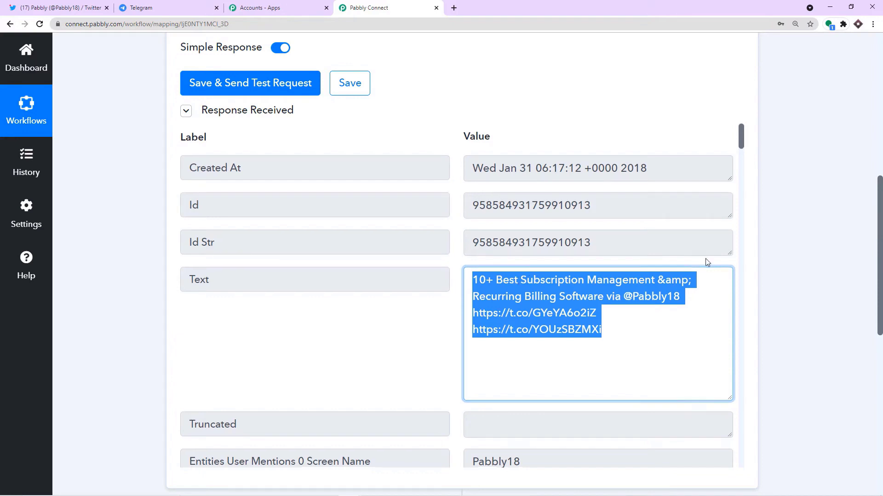
scroll(706, 260, "down", 4)
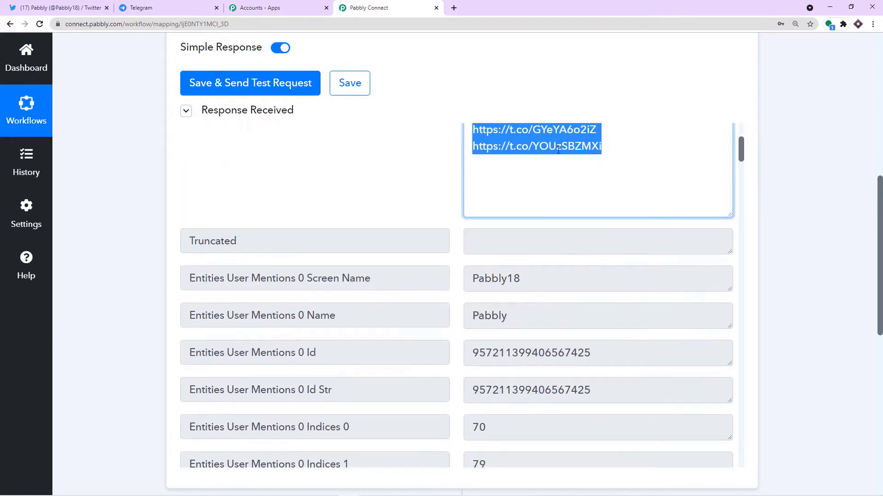
left_click_drag(879, 296, 878, 389)
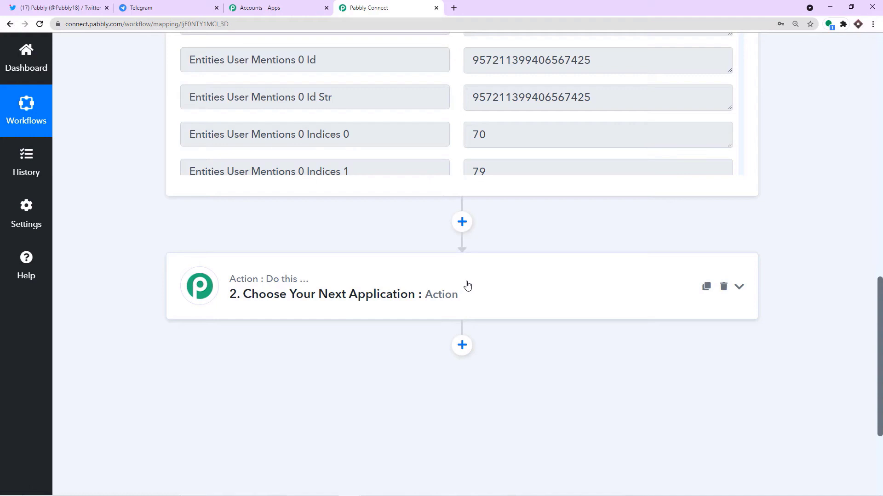
scroll(614, 192, "up", 3)
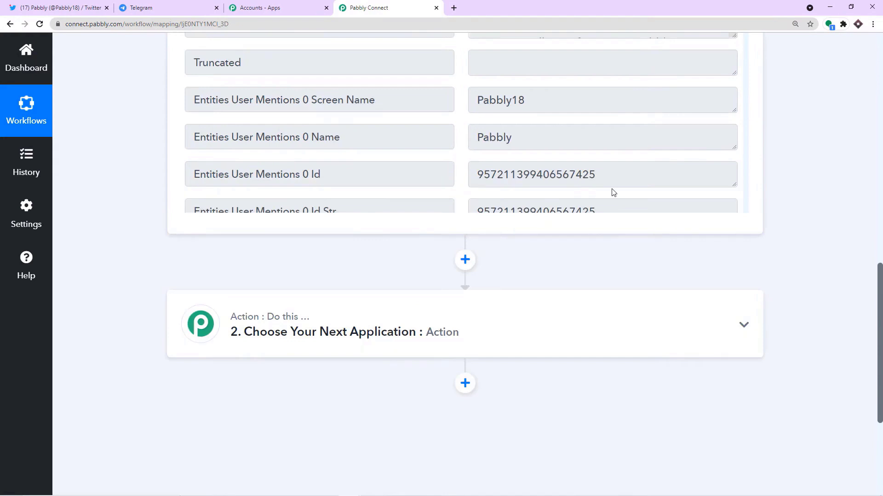
scroll(614, 192, "down", 5)
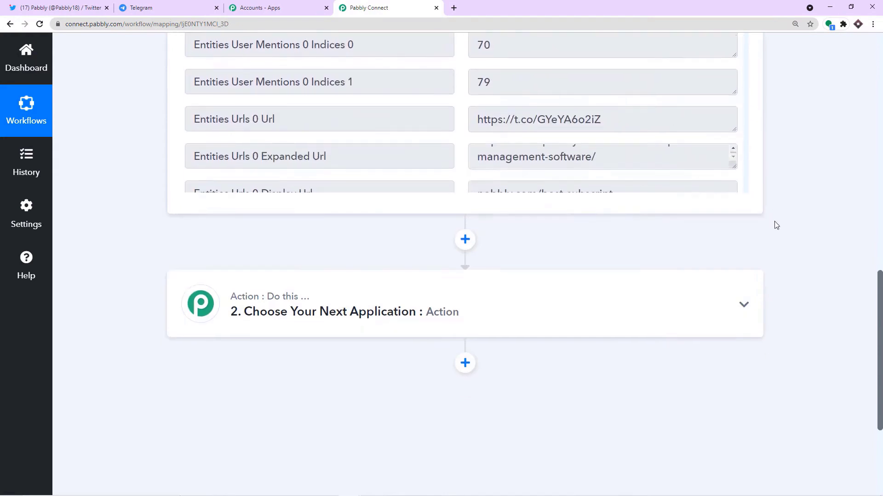
scroll(776, 226, "down", 3)
Step: Choose Telegram Bot as the action step's app
left_click(427, 203)
left_click(278, 264)
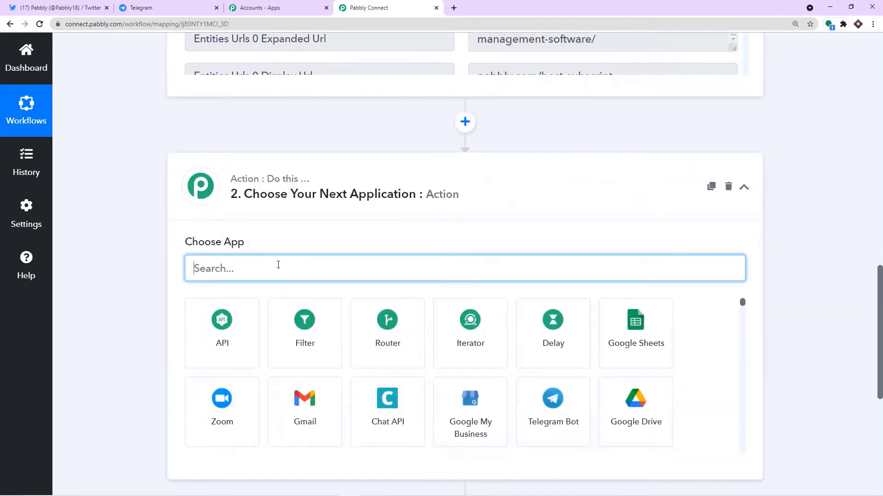
type("tele")
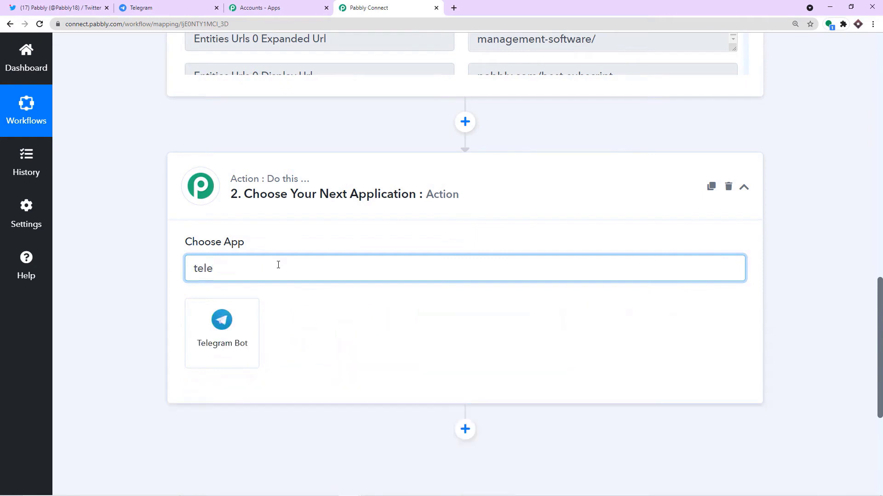
left_click(253, 332)
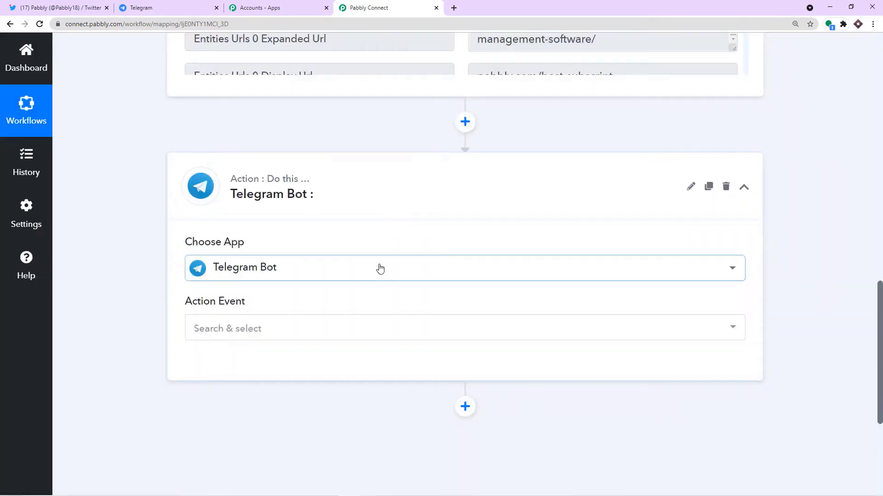
Step: Set the action event to 'Send a Text Message or a Reply (HTML)' and start connecting the bot
scroll(321, 262, "down", 2)
left_click(292, 236)
scroll(296, 310, "down", 3)
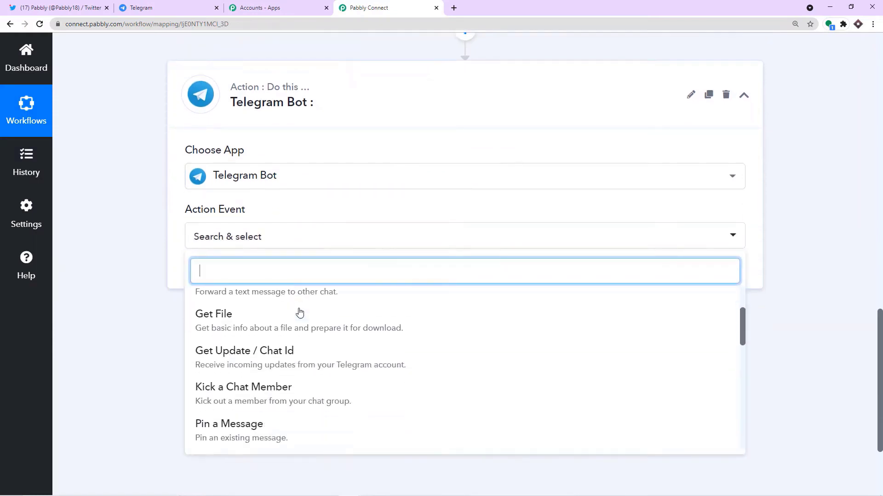
scroll(302, 317, "down", 5)
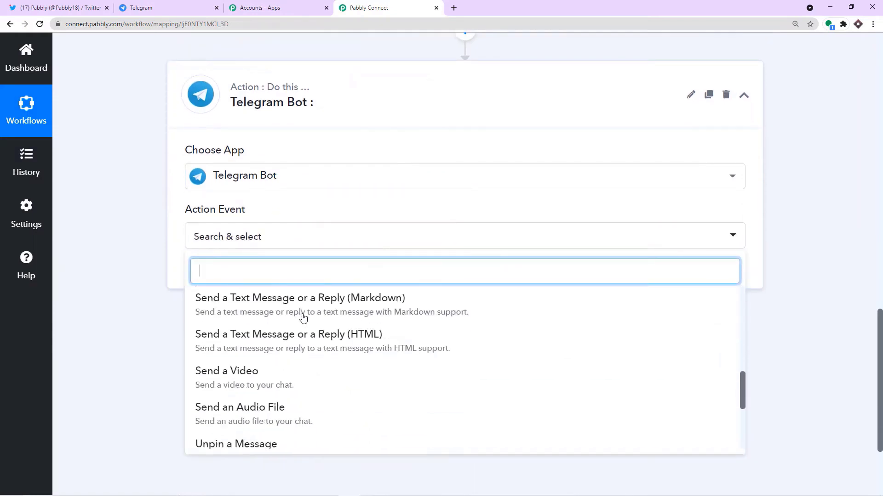
left_click(305, 343)
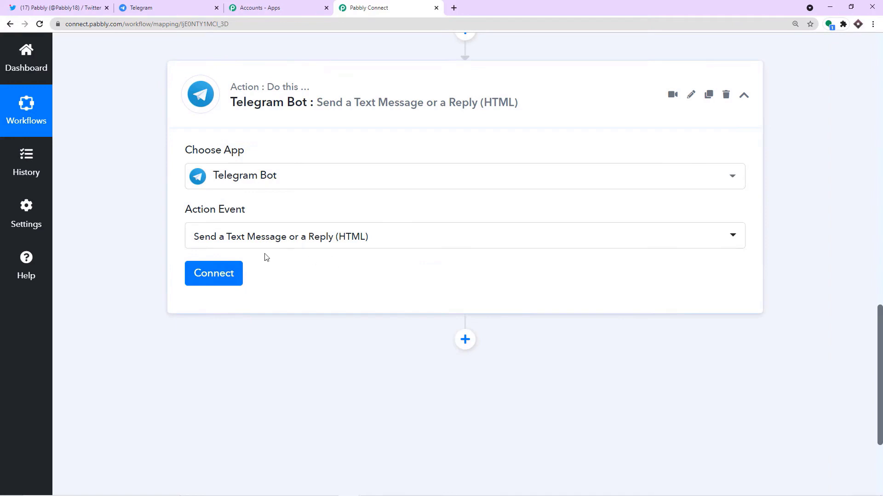
left_click(216, 271)
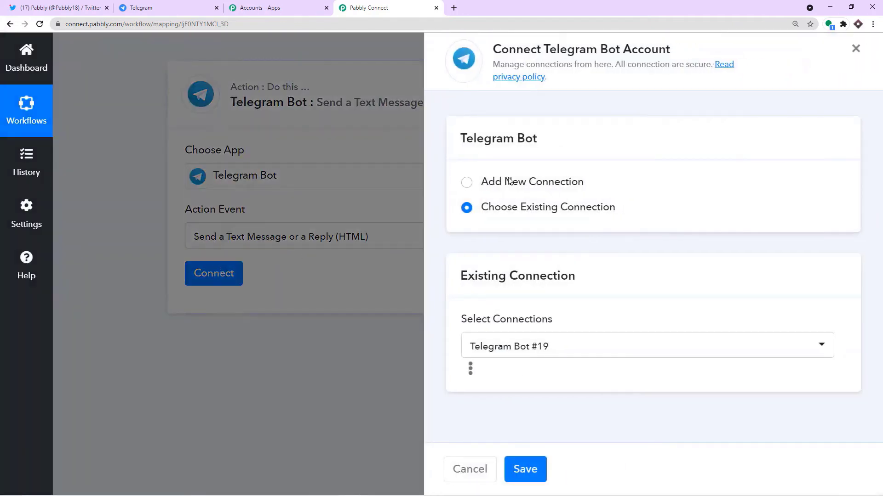
Step: Start a new Telegram Bot #20 connection, then switch to the BotFather chat in Telegram
left_click(509, 182)
scroll(597, 203, "down", 2)
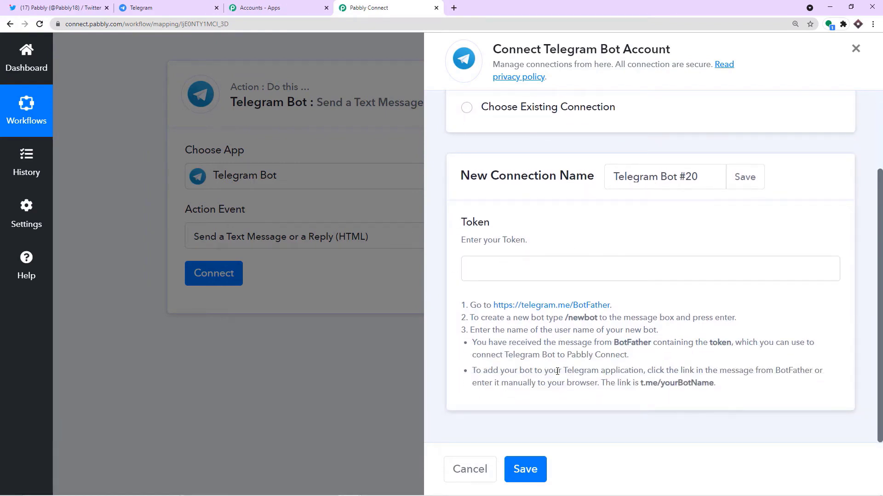
left_click(201, 5)
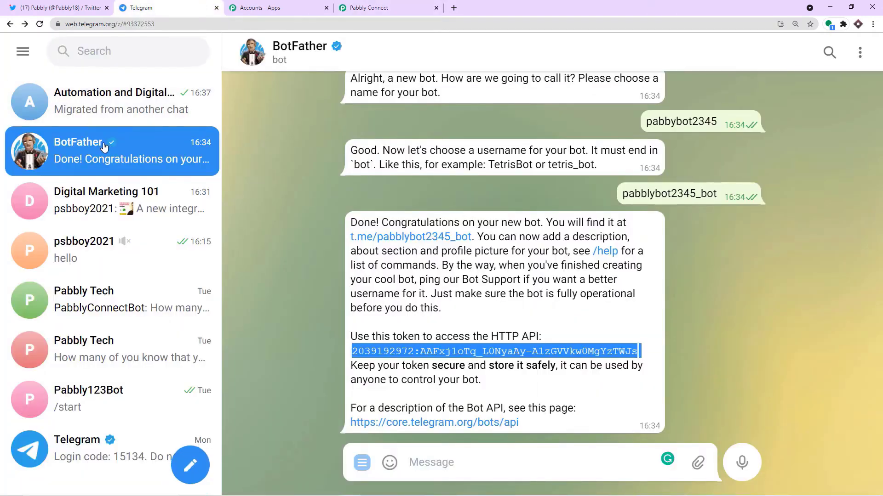
Step: Copy the /newbot command from Pabbly's instructions and send it to BotFather
left_click(363, 9)
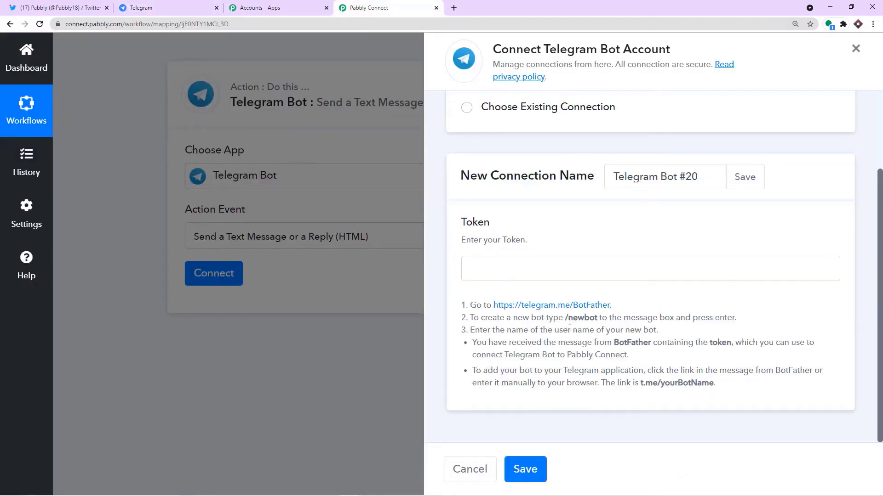
left_click_drag(600, 317, 565, 319)
right_click(570, 326)
left_click(570, 326)
left_click(176, 7)
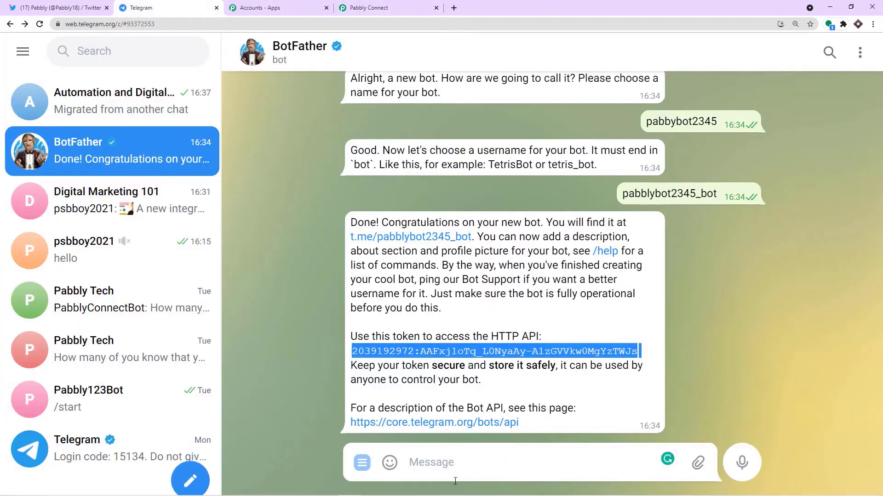
left_click(432, 468)
right_click(431, 468)
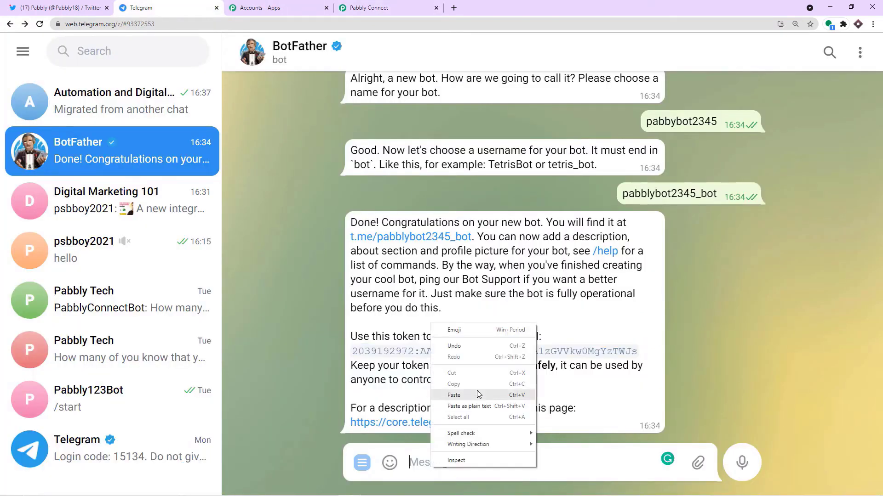
left_click(476, 391)
key("Return")
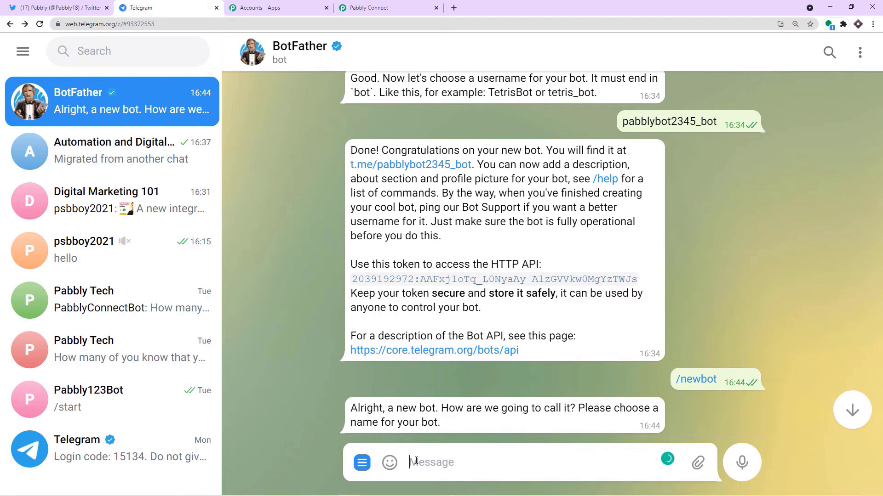
Step: Name the bot pabbly890 with username pabbbly890_bot, then copy its API token
type("pab")
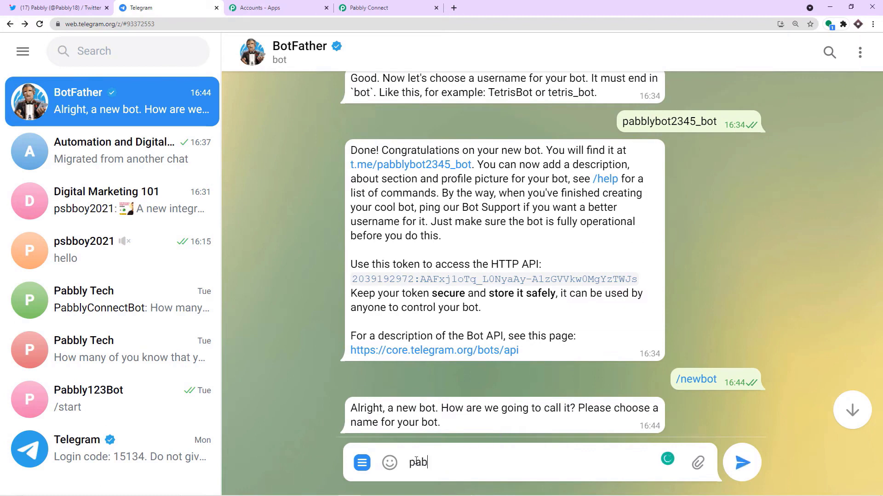
type("bly890")
key("Return")
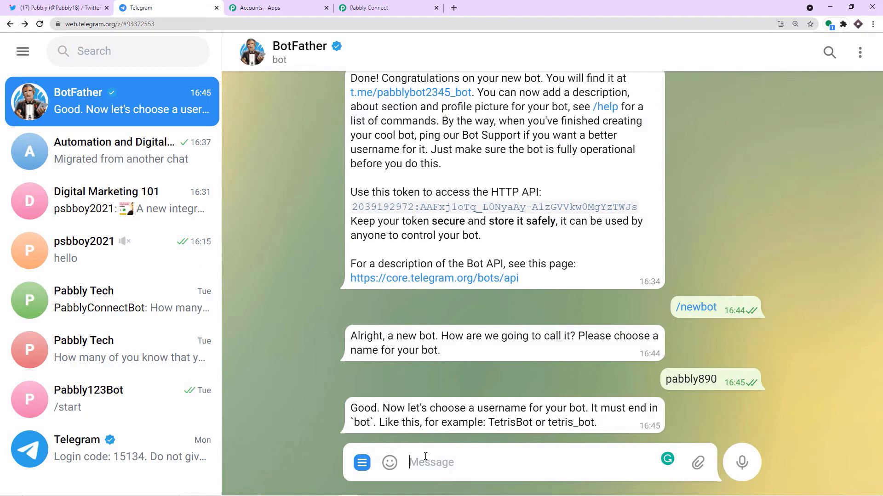
type("pabbbl")
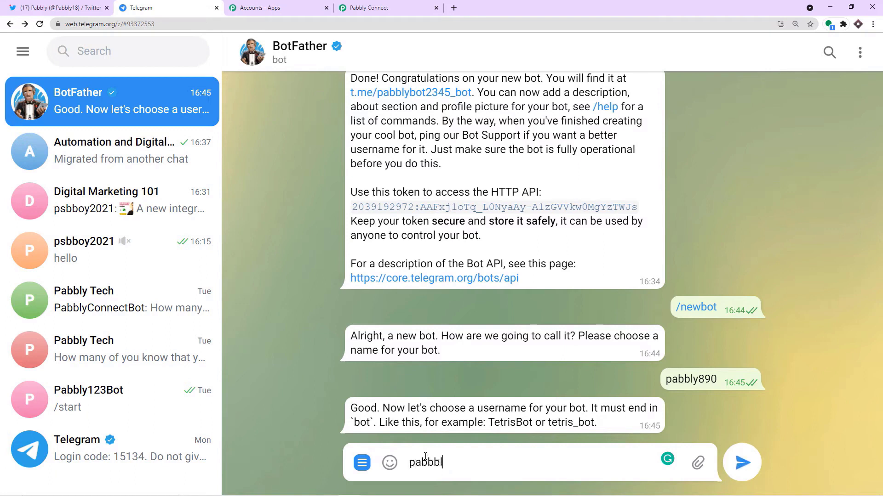
type("y890_bot")
key("Return")
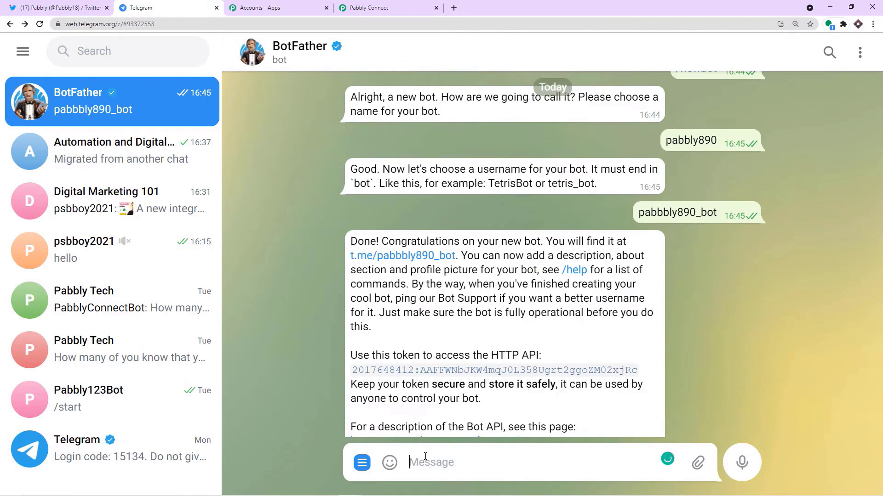
double_click(463, 351)
right_click(463, 351)
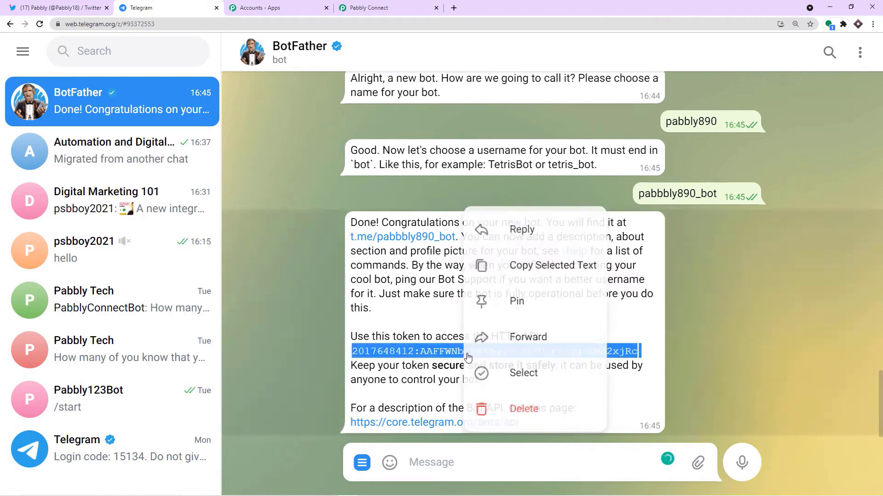
left_click(524, 258)
Step: Paste the bot token into the Token field and save the Telegram Bot #20 connection
left_click(386, 8)
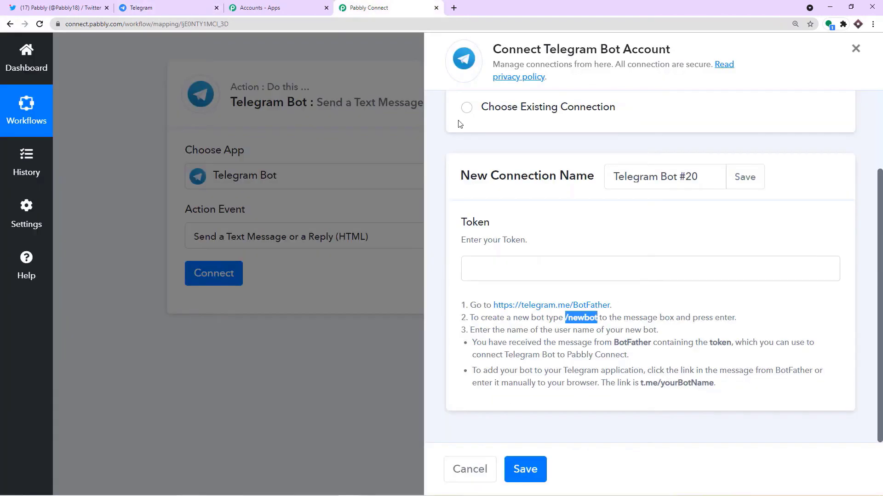
left_click(564, 268)
key("ctrl+v")
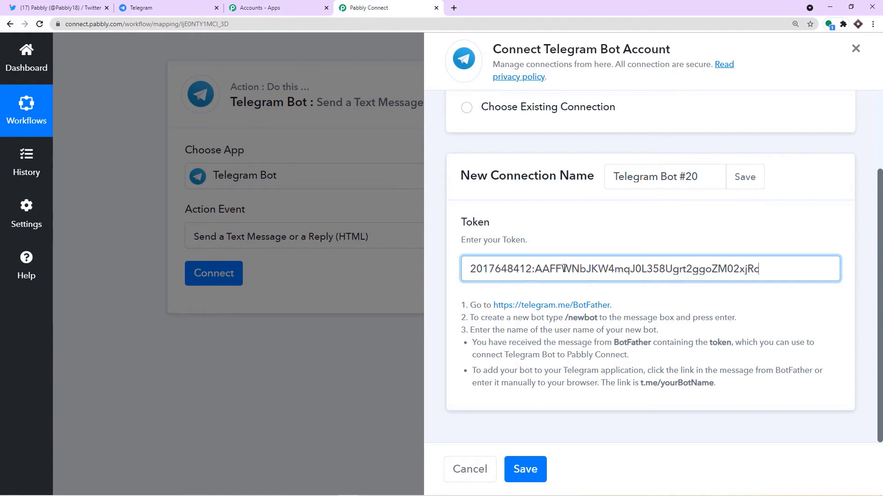
left_click(524, 469)
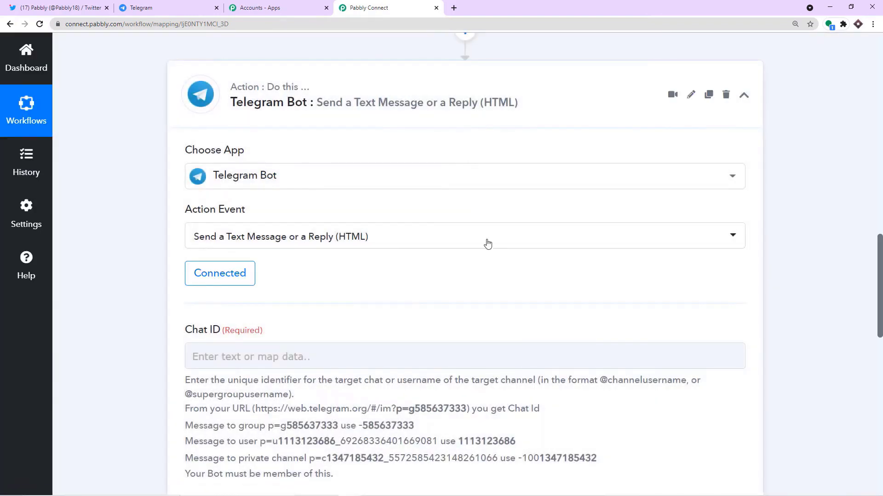
scroll(485, 242, "down", 3)
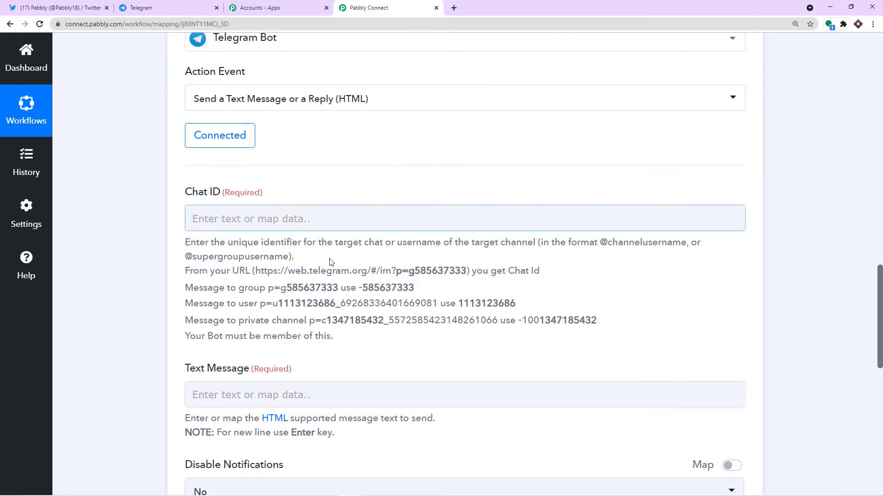
scroll(295, 301, "down", 3)
scroll(274, 346, "down", 1)
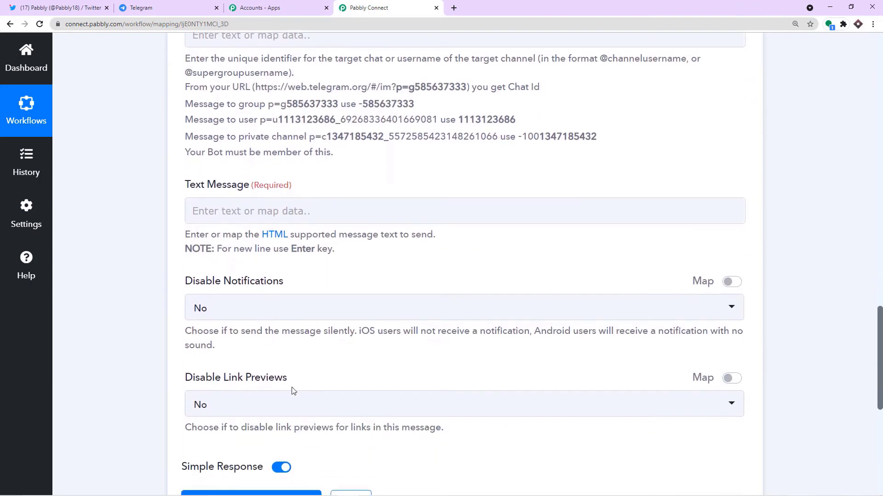
scroll(294, 390, "up", 3)
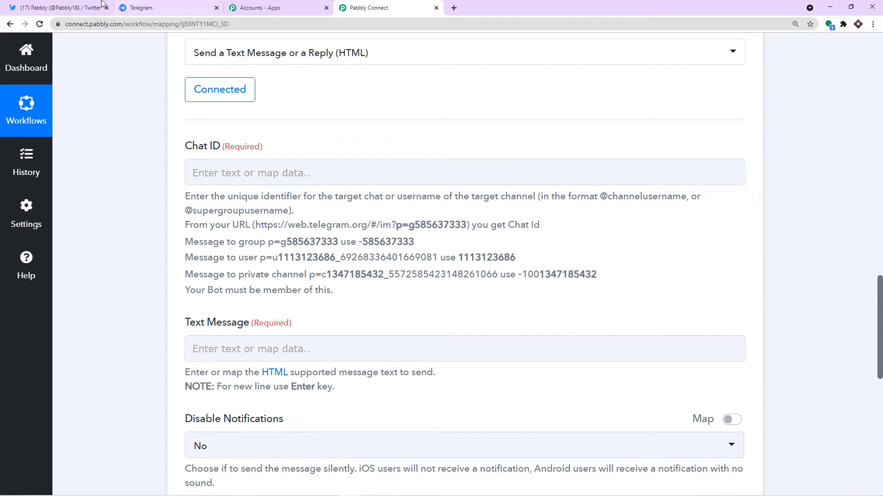
left_click(140, 8)
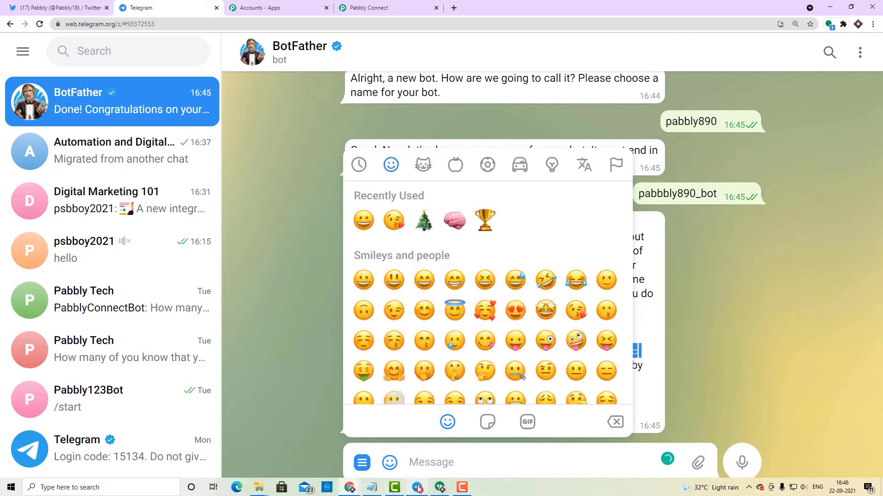
Step: Cancel Add Administrator and close Group Info for Automation and Digital Marketing, then open the main menu
left_click(416, 487)
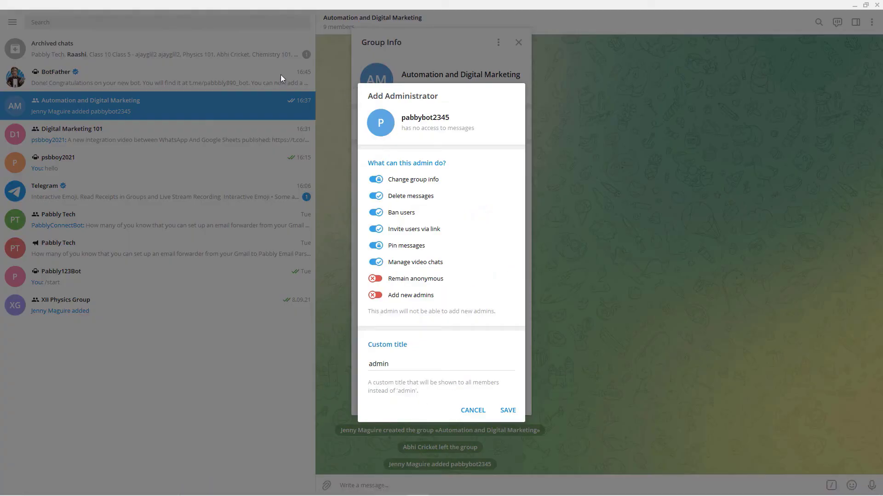
left_click(517, 57)
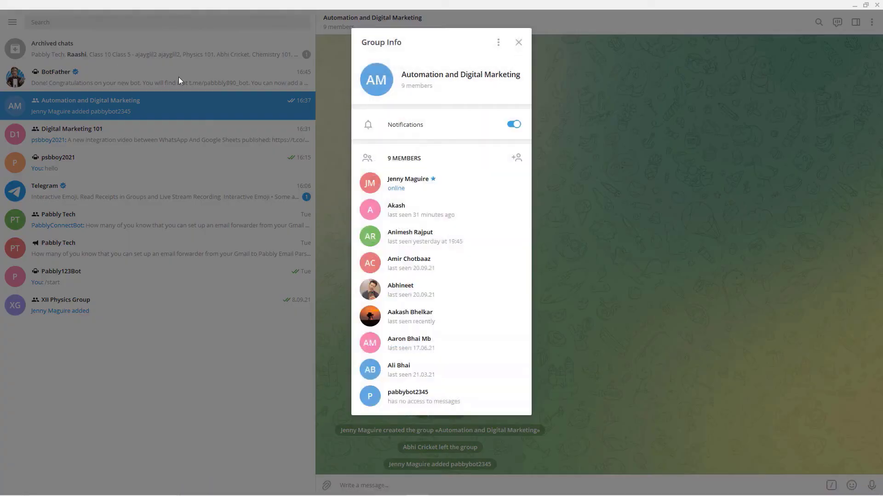
left_click(518, 42)
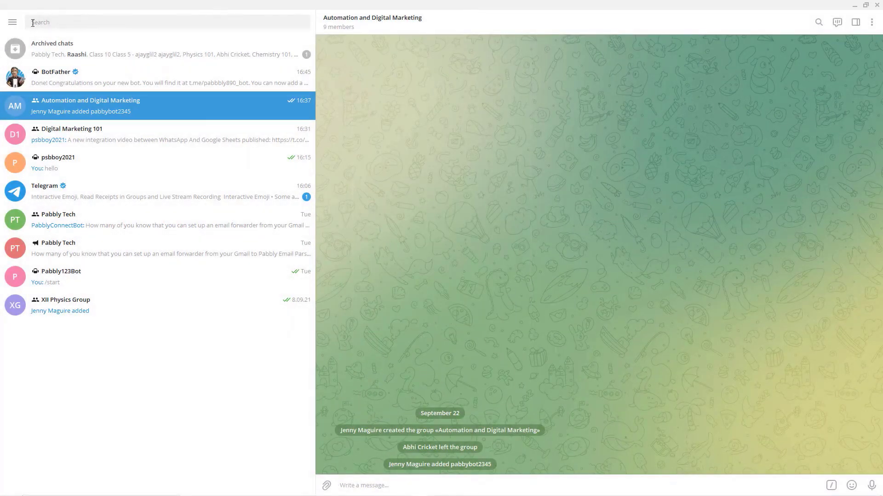
left_click(64, 26)
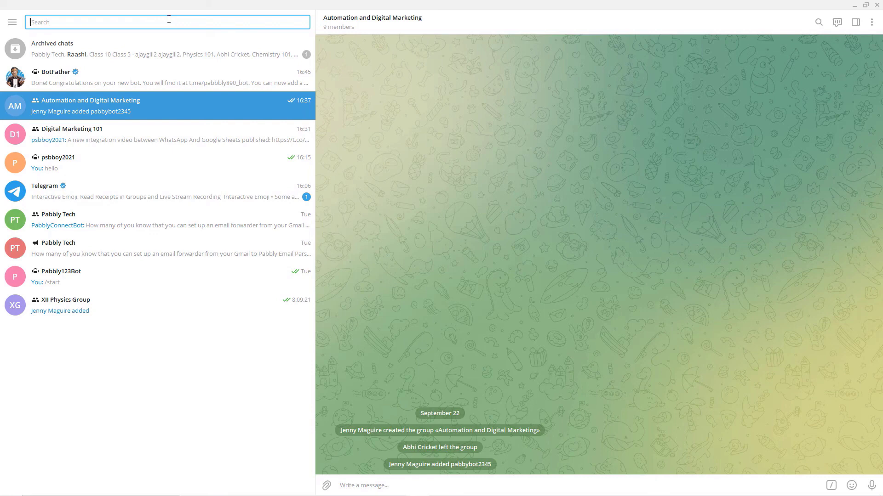
left_click(12, 22)
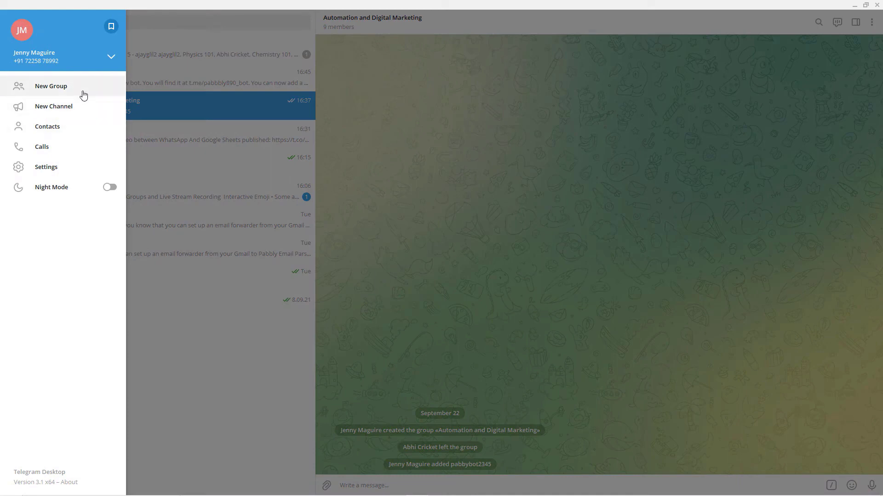
Step: Start a new group named Automation 101
left_click(84, 94)
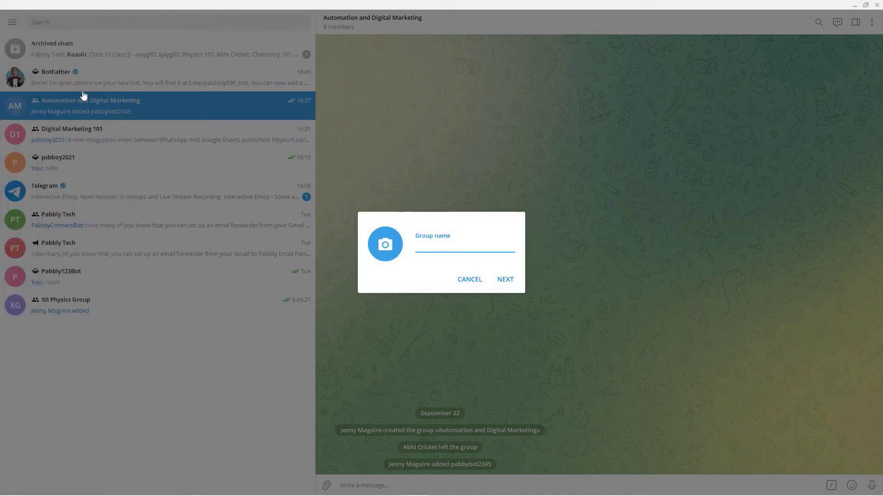
type("Automation 101")
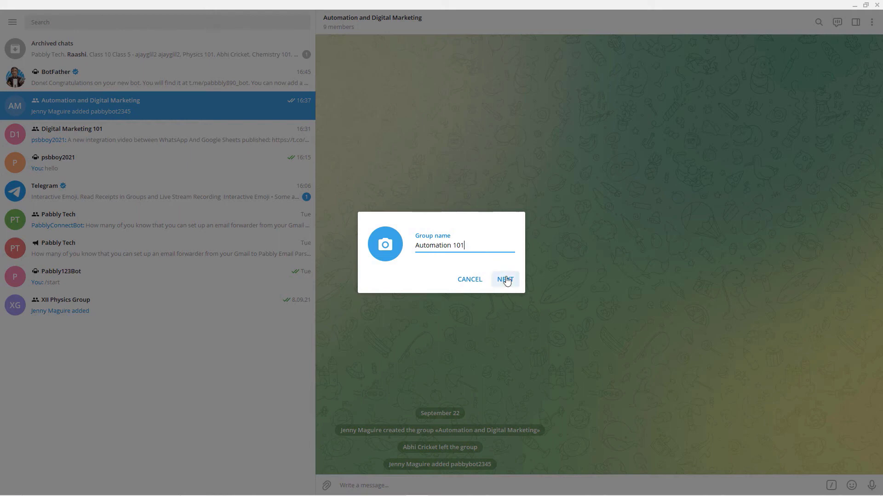
left_click(506, 280)
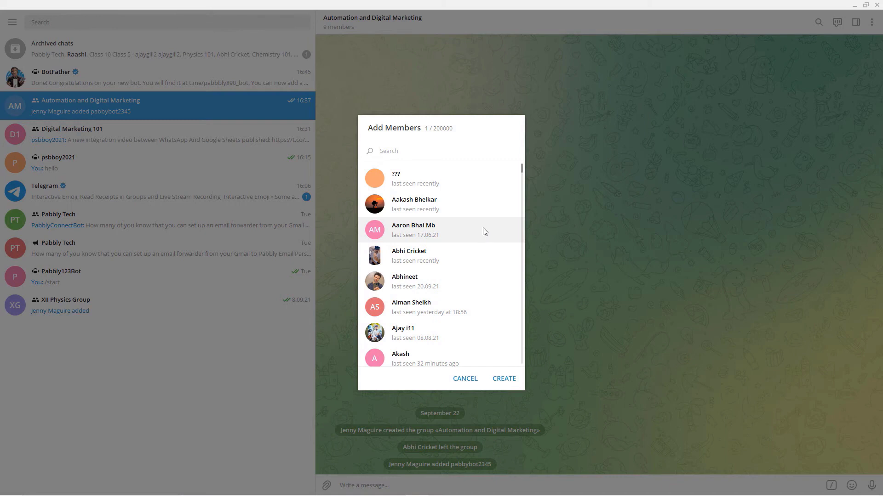
Step: Tick six contacts as members and create the group
scroll(458, 239, "down", 2)
scroll(459, 240, "down", 2)
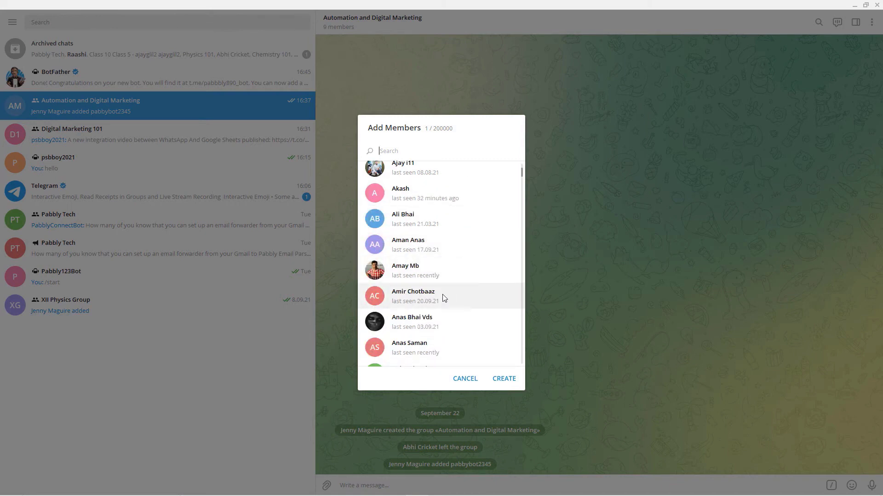
left_click(440, 290)
left_click(434, 242)
scroll(439, 319, "down", 1)
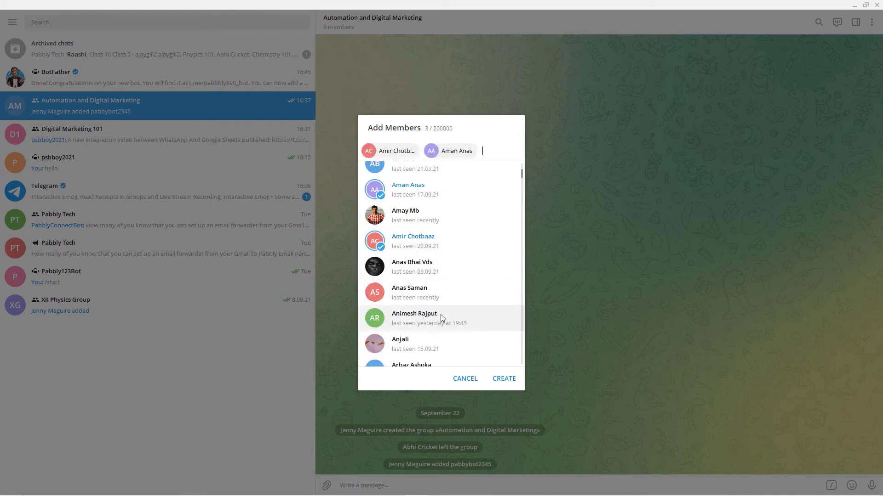
left_click(439, 317)
left_click(423, 338)
left_click(419, 290)
scroll(427, 262, "up", 5)
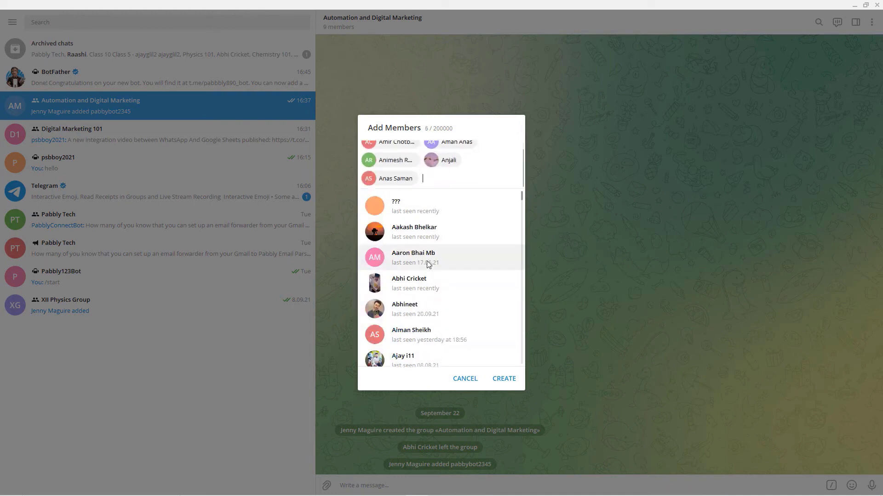
left_click(435, 239)
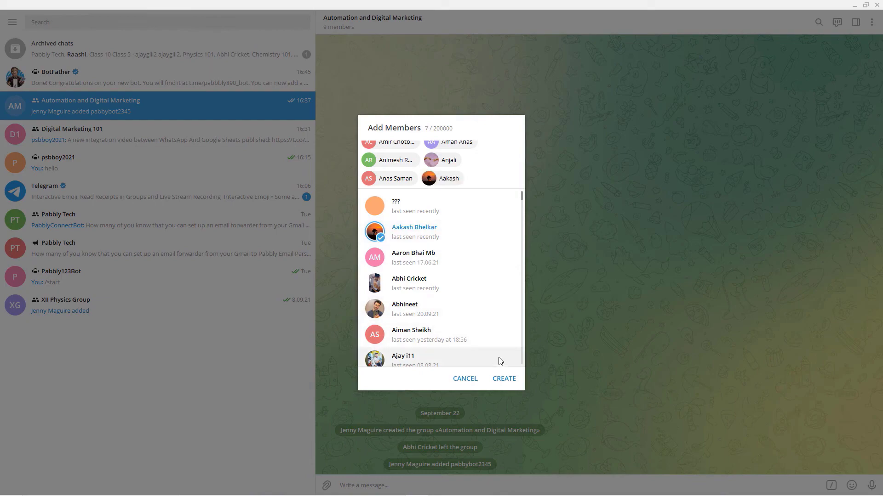
left_click(505, 378)
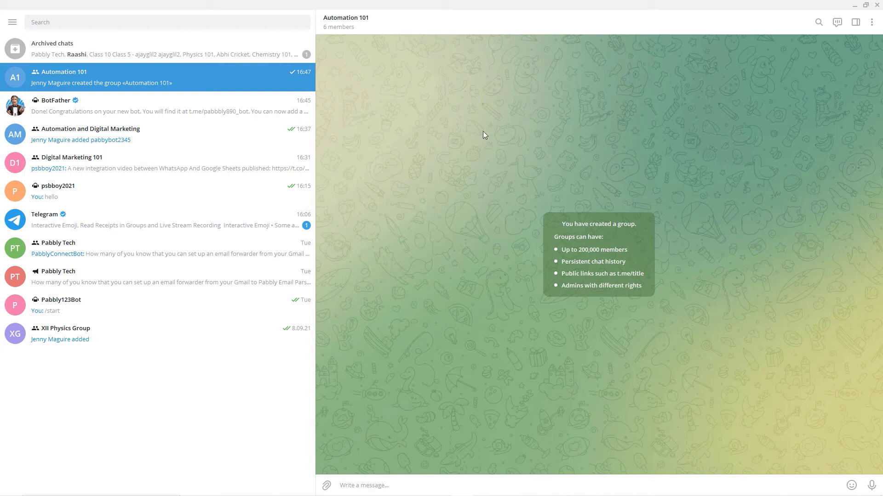
left_click(871, 22)
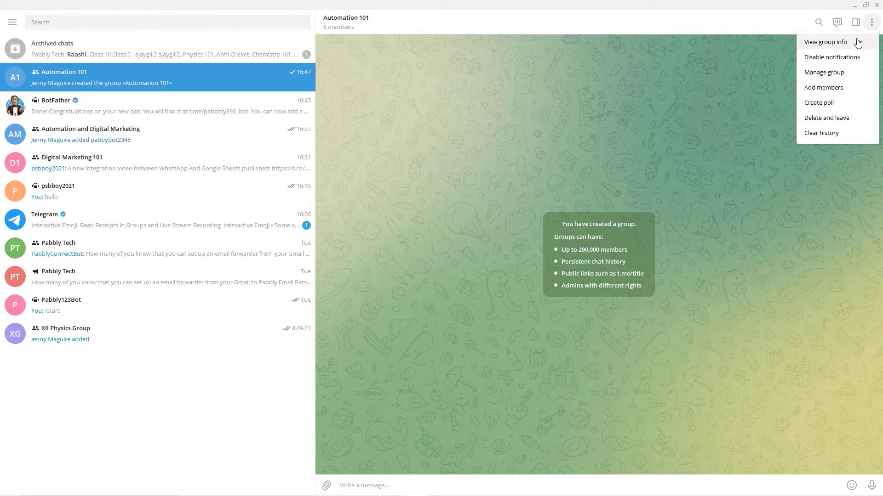
Step: From Group Info, search 'pab' and add the pabbly890 bot to Automation 101
left_click(857, 43)
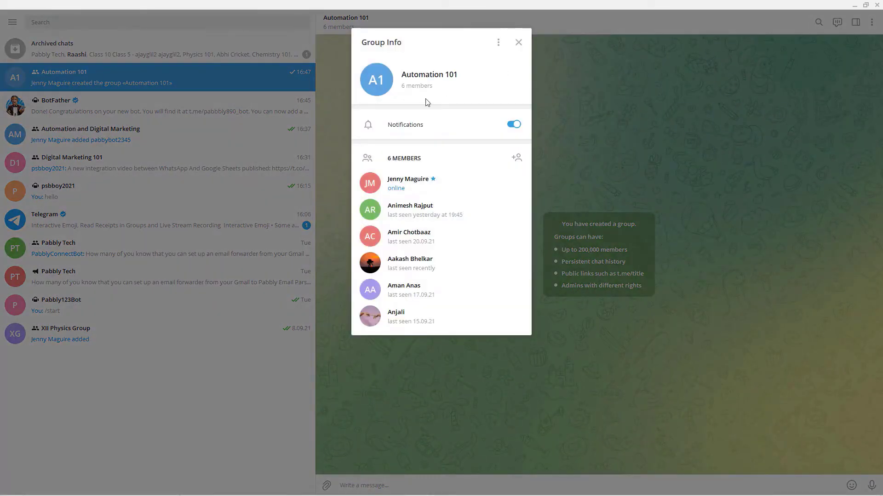
left_click(498, 42)
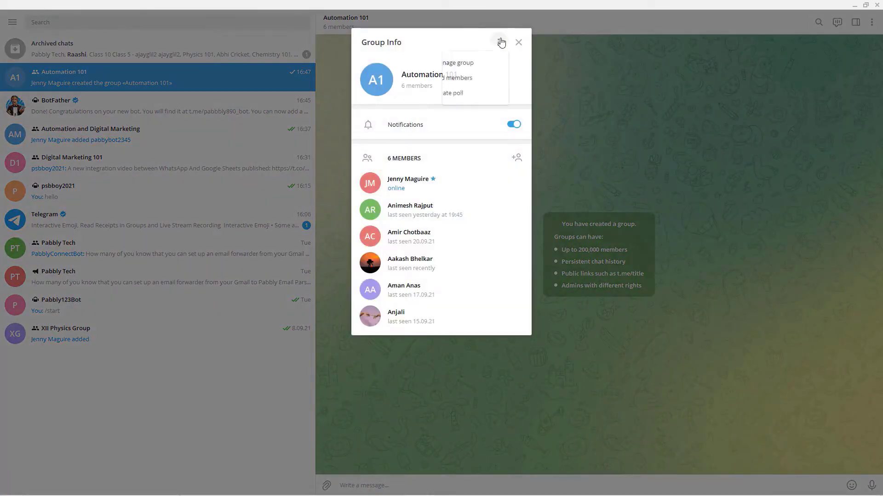
left_click(469, 78)
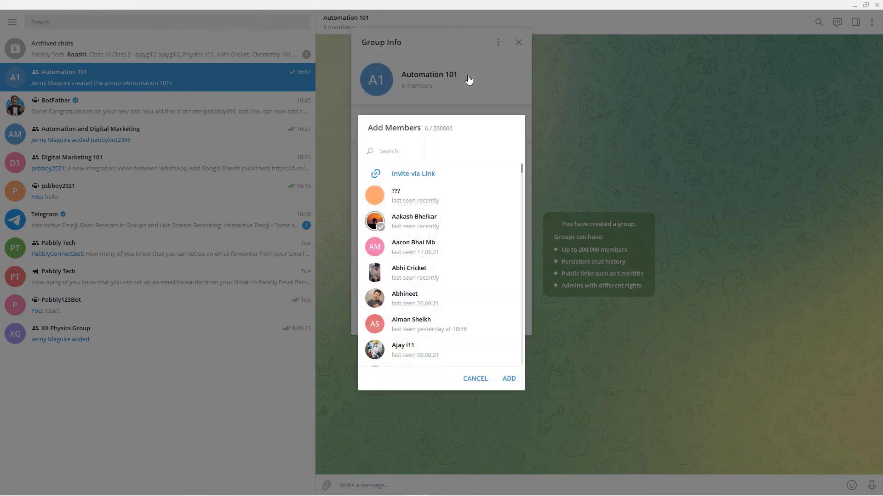
type("pabbly890")
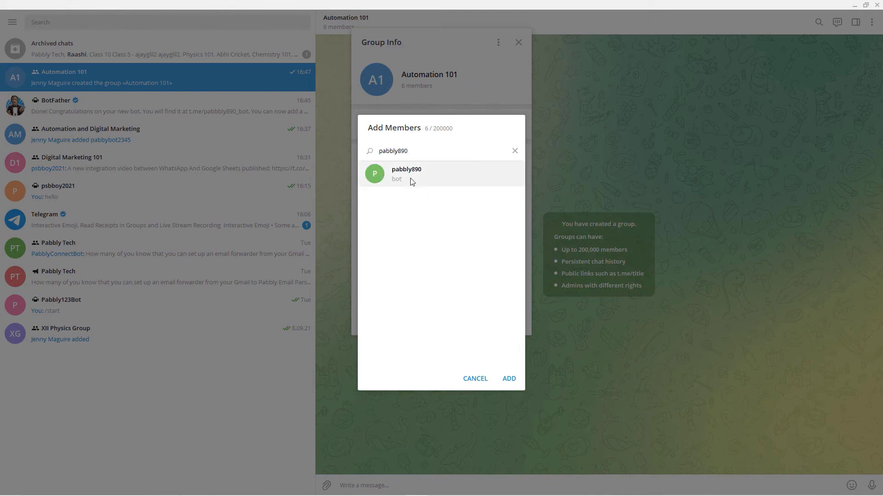
left_click(410, 181)
left_click(509, 379)
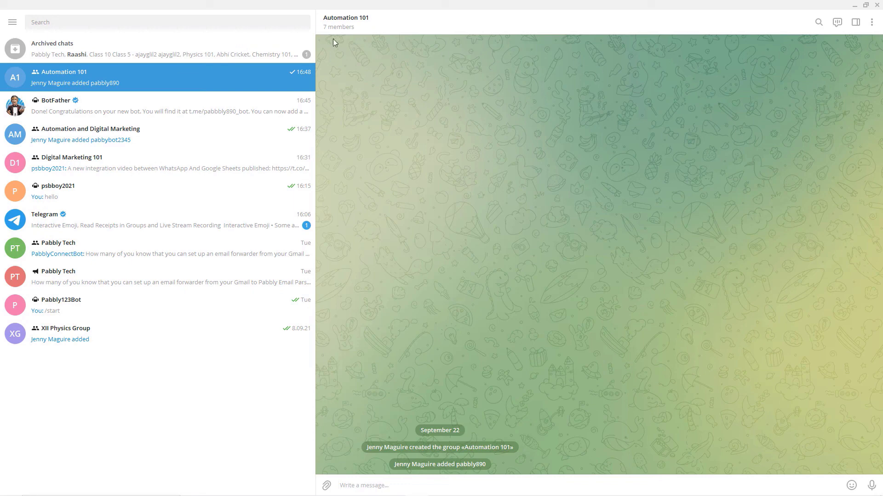
Step: Promote the pabbly890 bot to admin of Automation 101 and save its rights
left_click(872, 22)
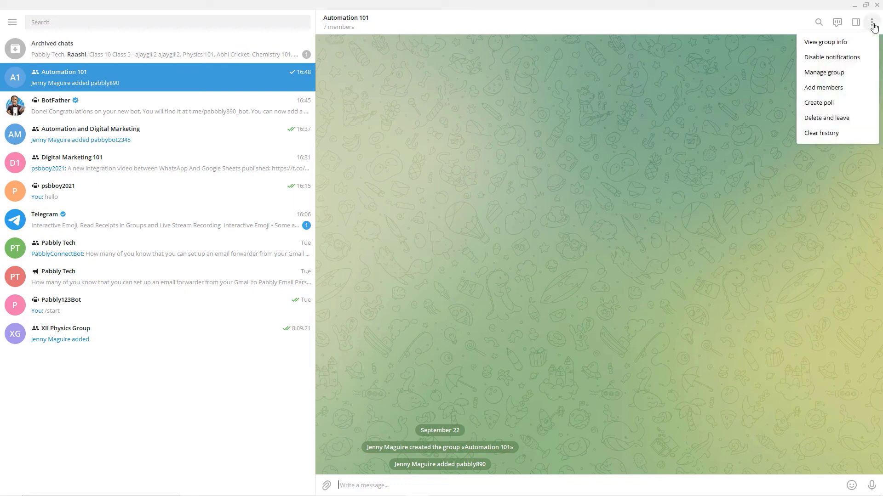
left_click(844, 43)
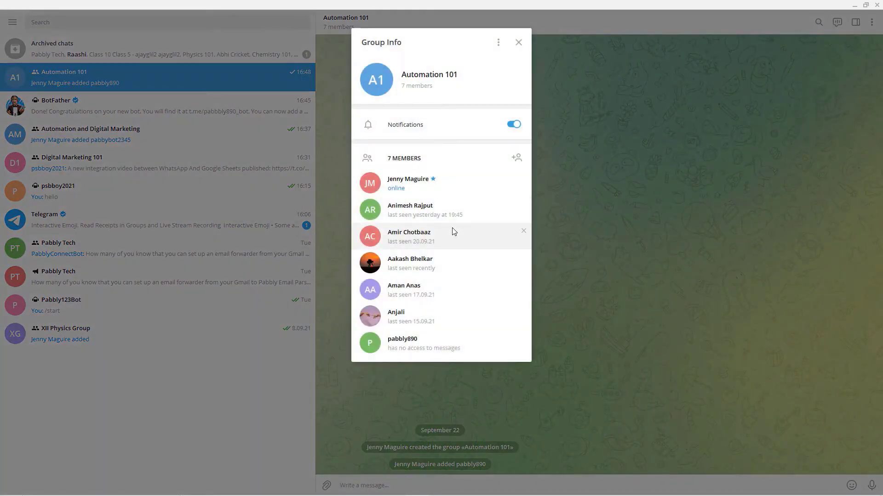
left_click(431, 340)
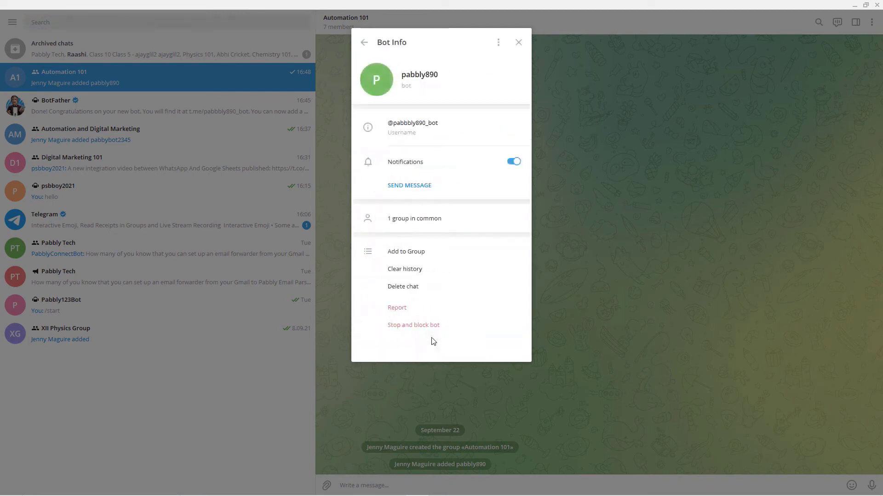
left_click(364, 42)
right_click(412, 345)
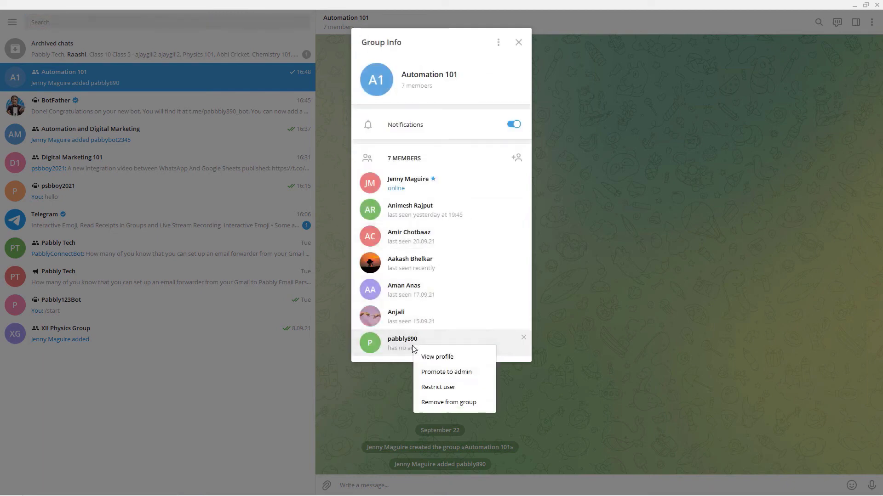
left_click(447, 373)
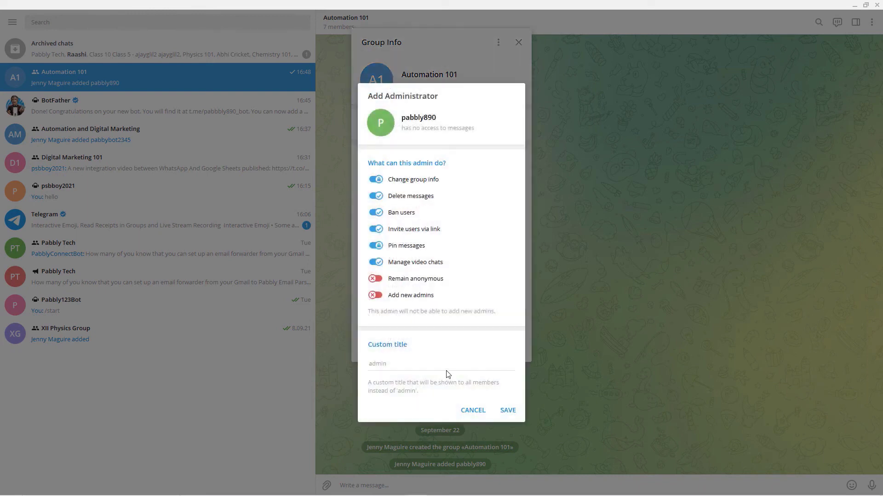
left_click(408, 370)
type("admin")
left_click(509, 411)
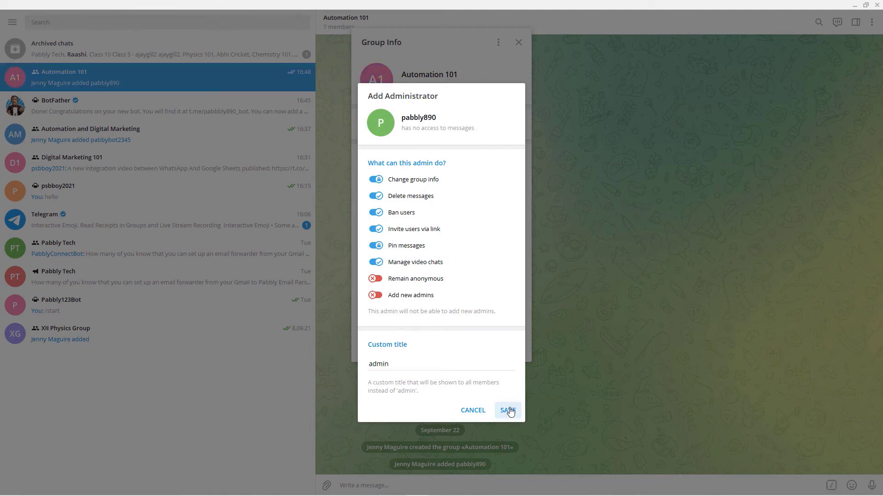
left_click(476, 411)
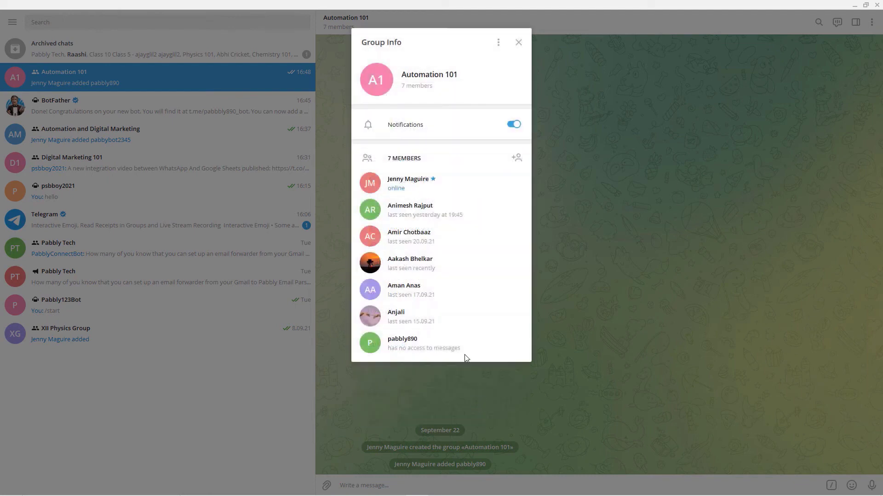
Step: Reopen Group Info to check the bot's admin options, then close it
left_click(519, 42)
left_click(871, 23)
left_click(841, 42)
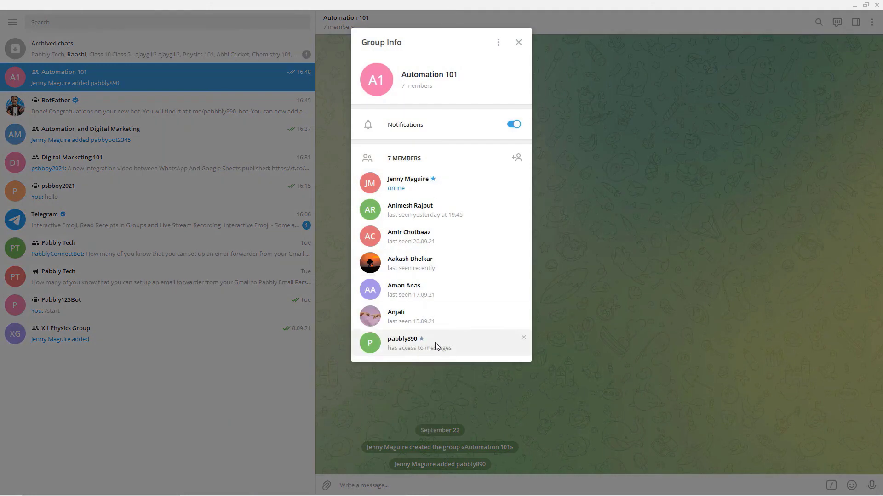
right_click(445, 341)
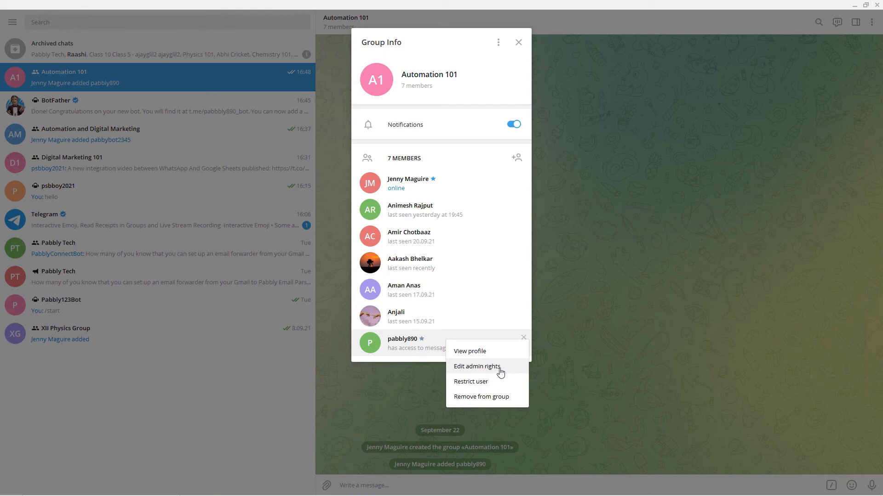
left_click(566, 285)
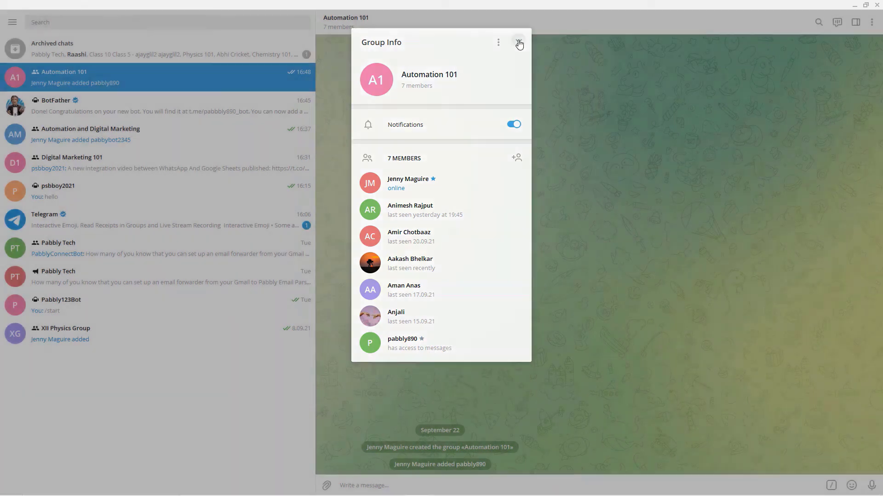
left_click(518, 44)
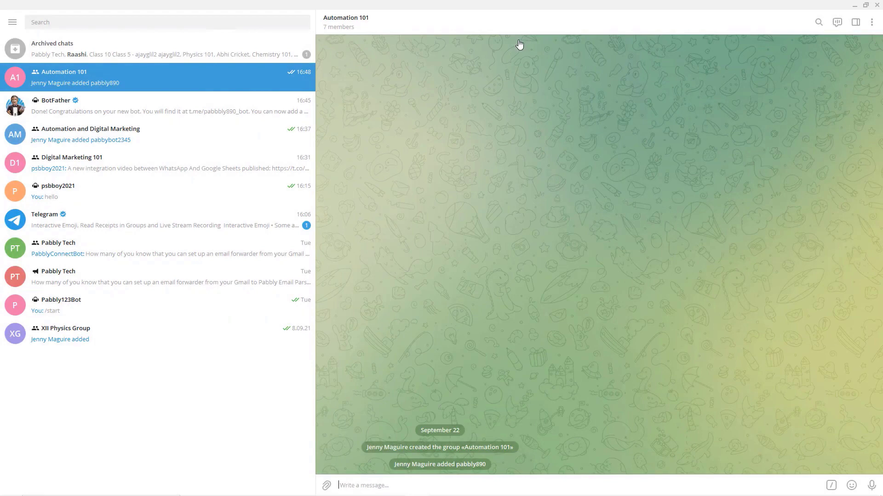
Step: Open the Automation 101 chat in Telegram Web and note Pabbly's -100 chat ID prefix
left_click(853, 10)
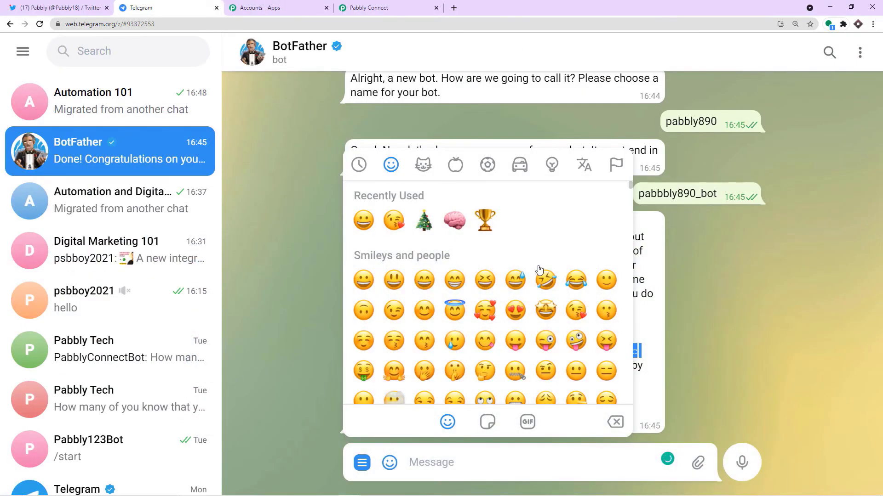
left_click(122, 111)
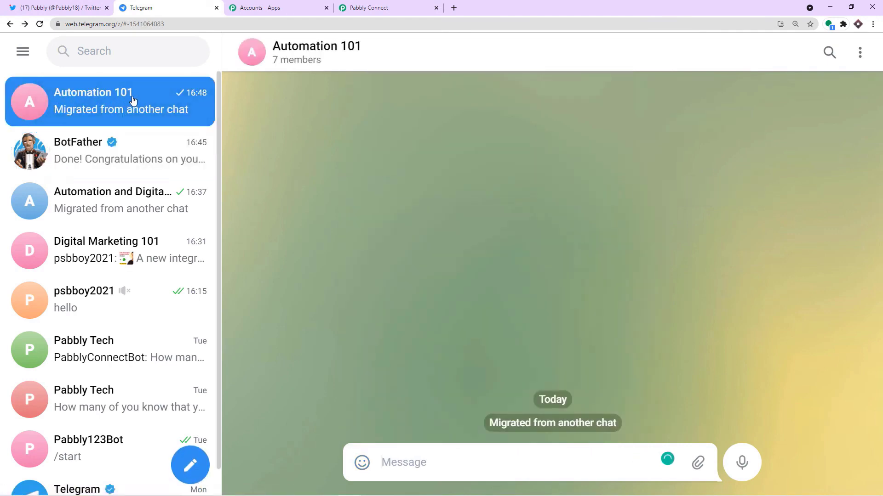
left_click(374, 7)
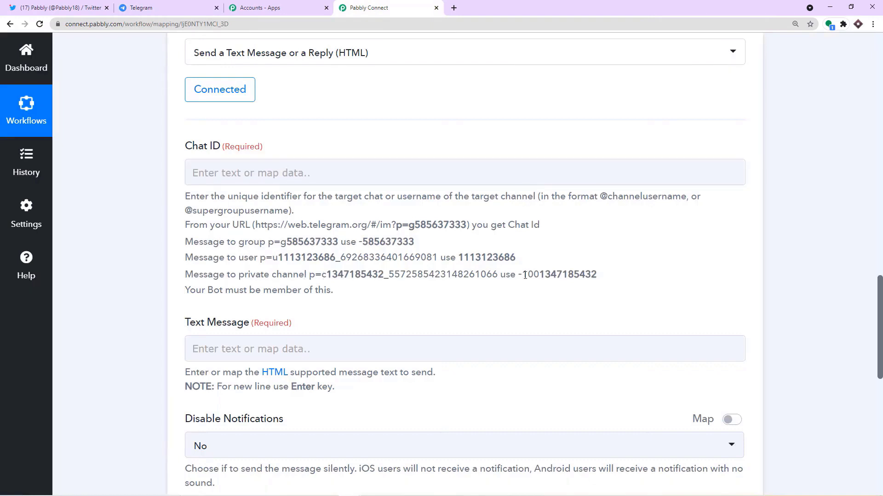
left_click_drag(518, 275, 540, 272)
Step: Select the group's numeric id at the end of the address bar for copying
left_click(138, 8)
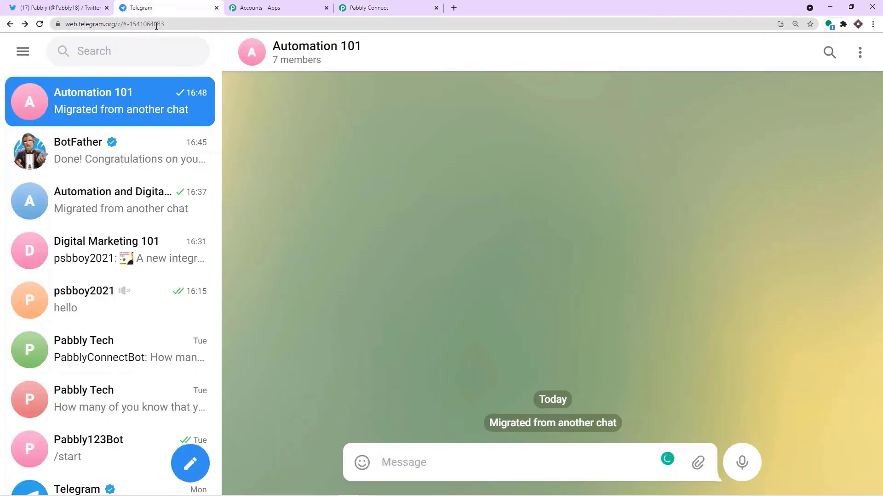
left_click_drag(166, 23, 133, 26)
right_click(163, 24)
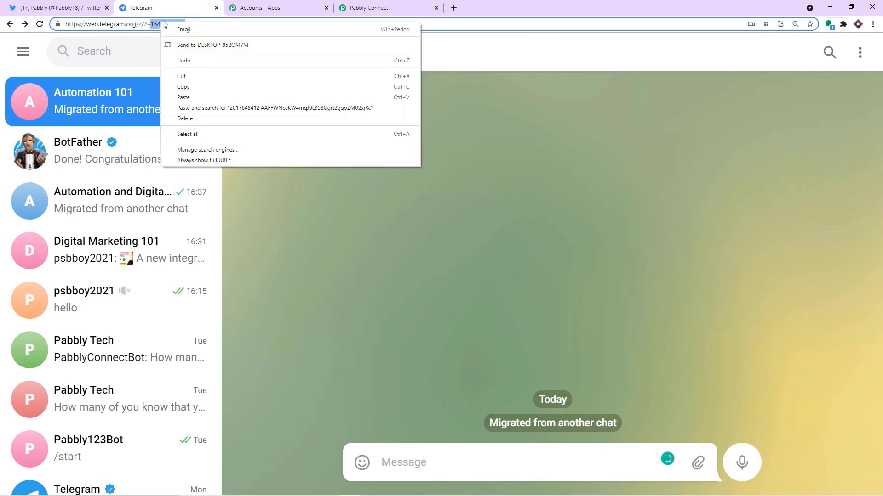
left_click(184, 87)
left_click(368, 8)
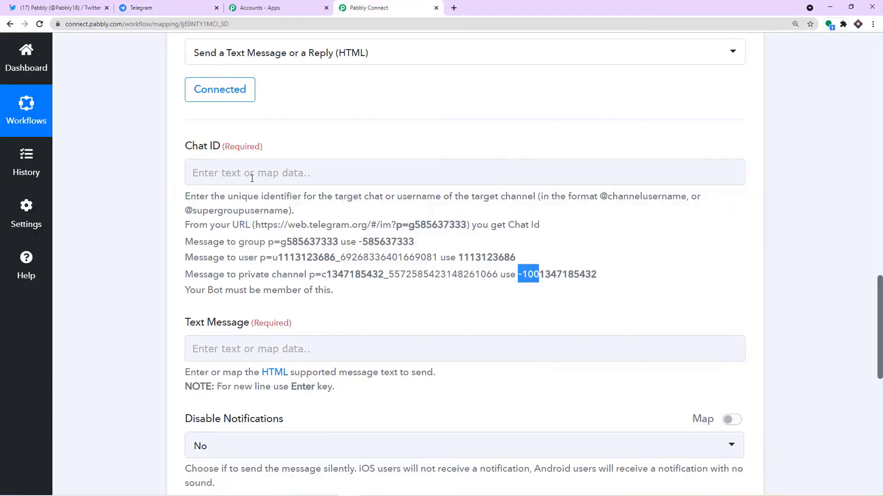
left_click(249, 173)
left_click(248, 173)
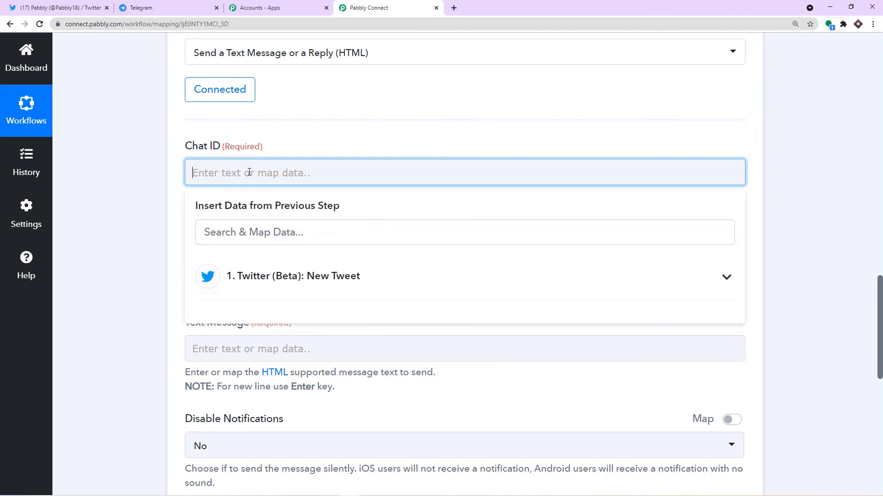
right_click(252, 174)
left_click(281, 238)
left_click(318, 144)
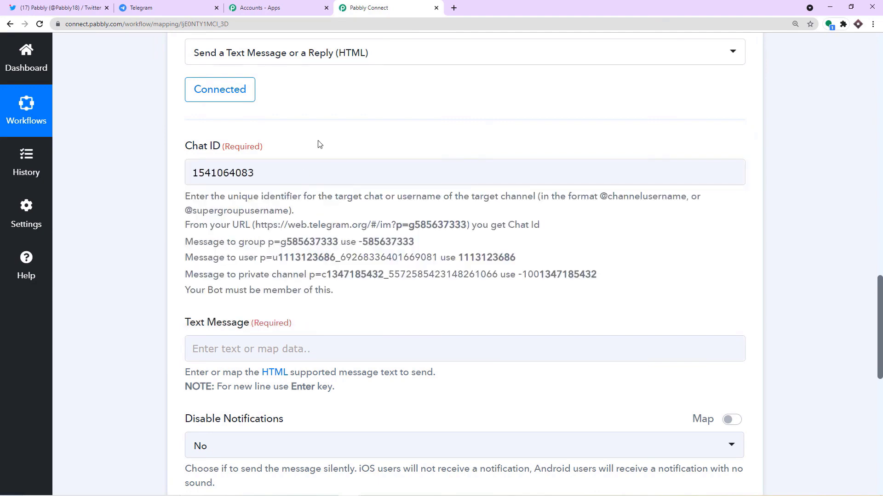
left_click(166, 8)
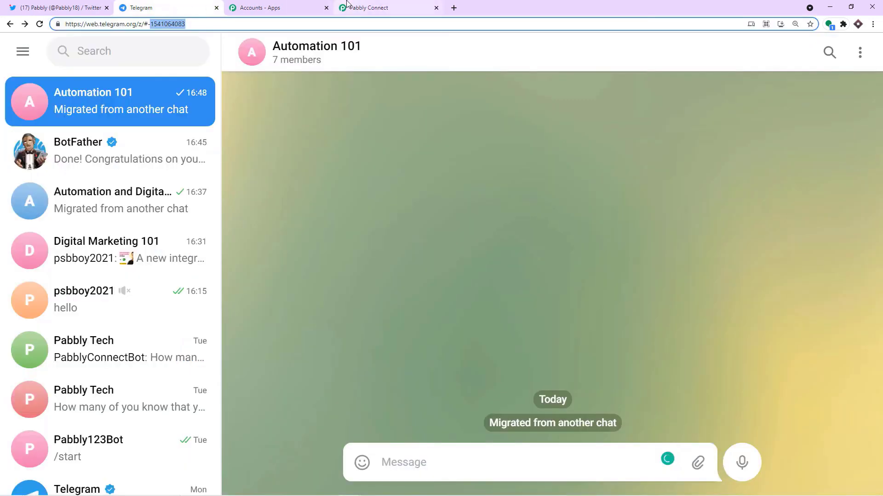
left_click(373, 7)
left_click(194, 174)
type("-1541064083")
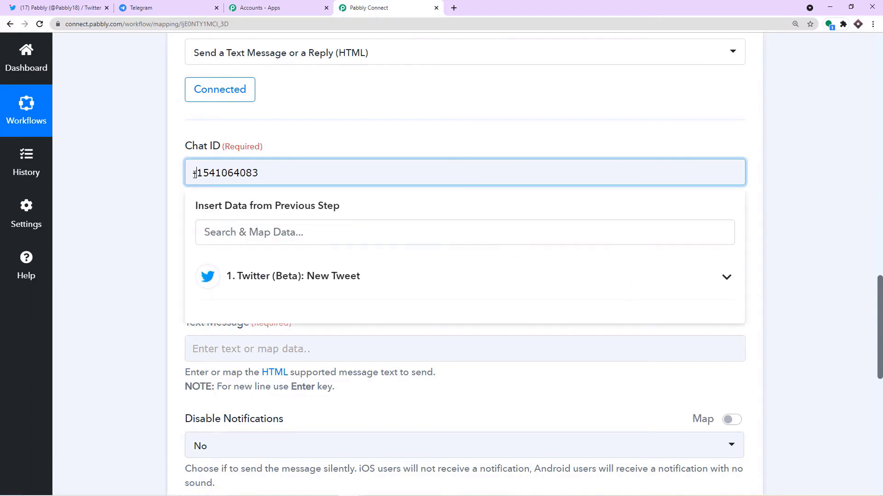
type("100")
left_click(644, 118)
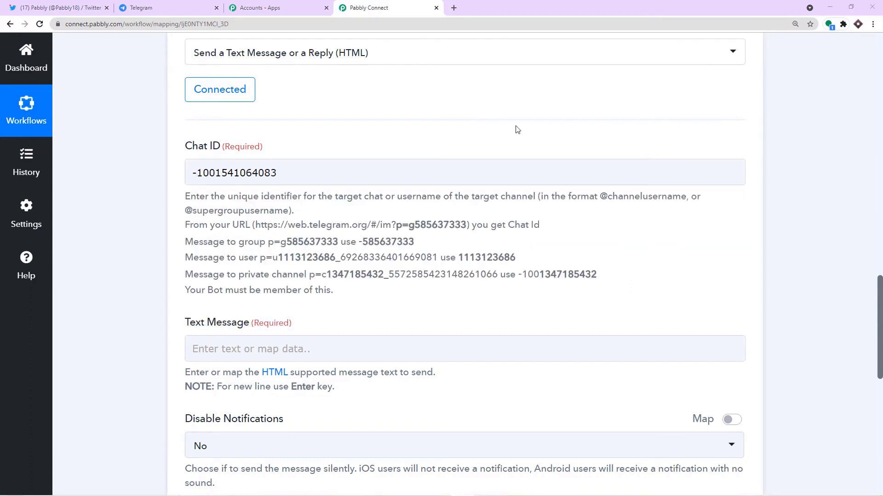
Step: Scroll up and inspect the full tweet Text value from the trigger
scroll(495, 164, "down", 4)
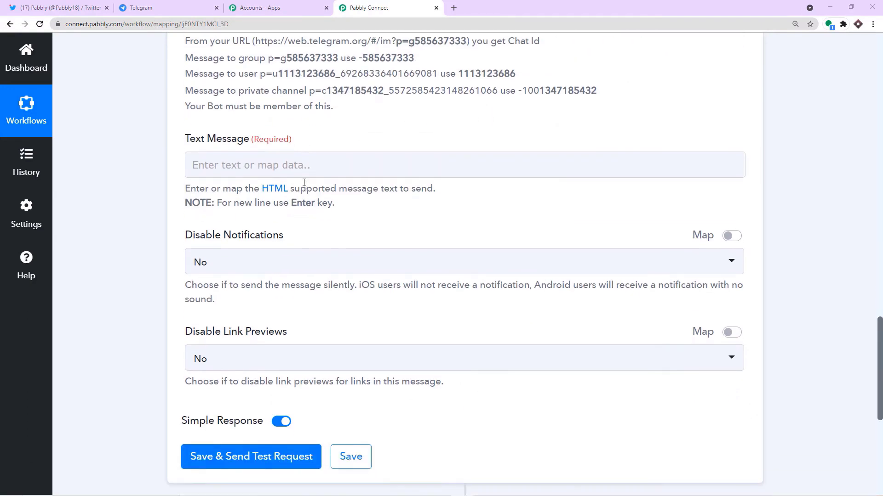
scroll(470, 193, "up", 15)
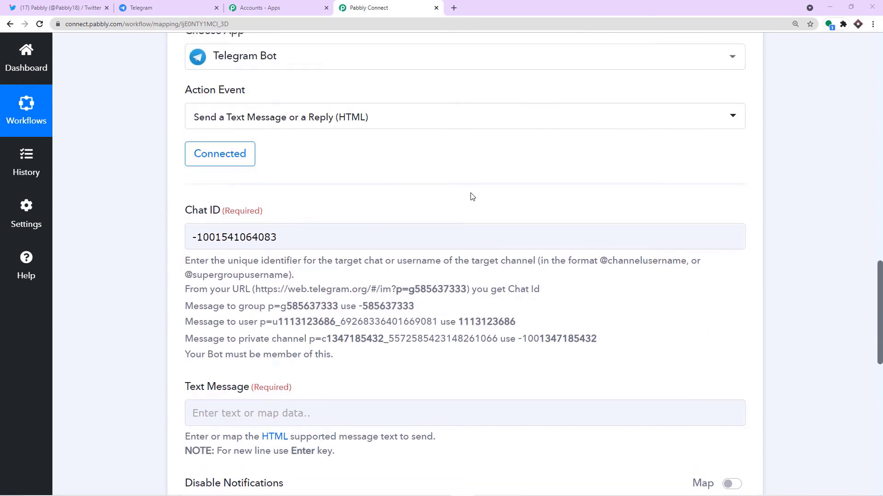
scroll(489, 187, "up", 5)
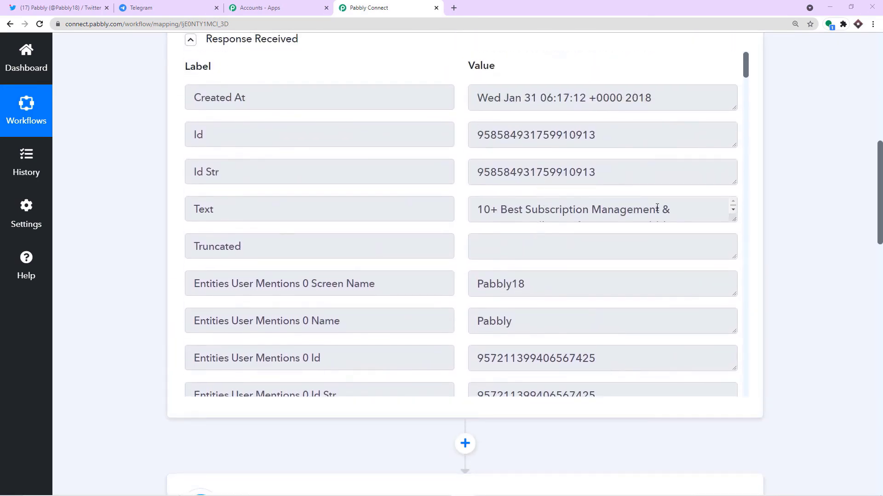
left_click_drag(730, 322, 732, 341)
left_click(684, 297)
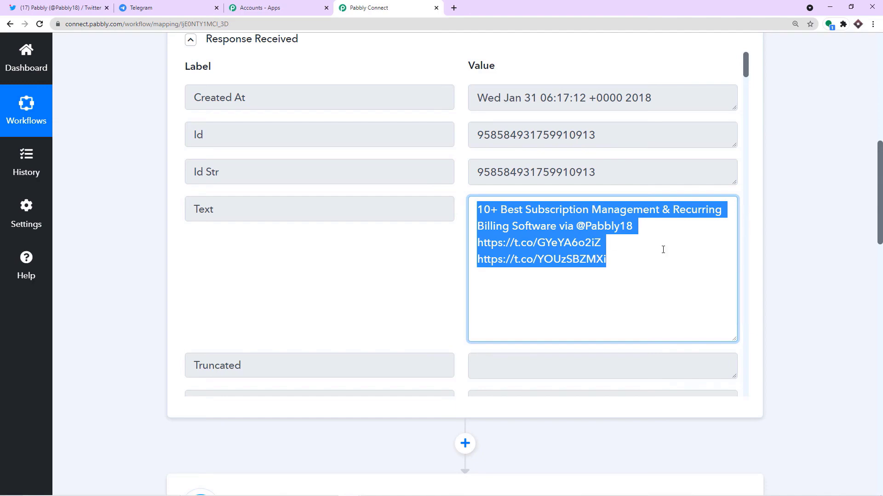
scroll(816, 285, "down", 15)
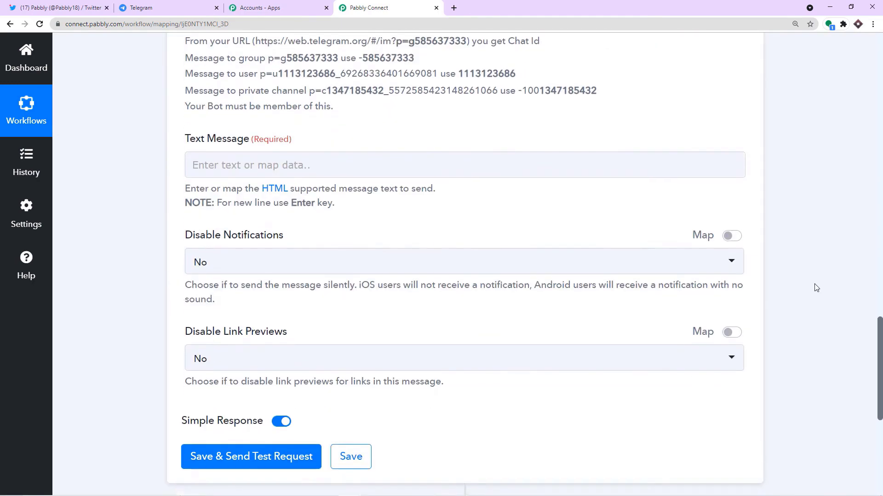
Step: Map Text Message to the Text item of '1. Twitter (Beta): New Tweet'
left_click(474, 120)
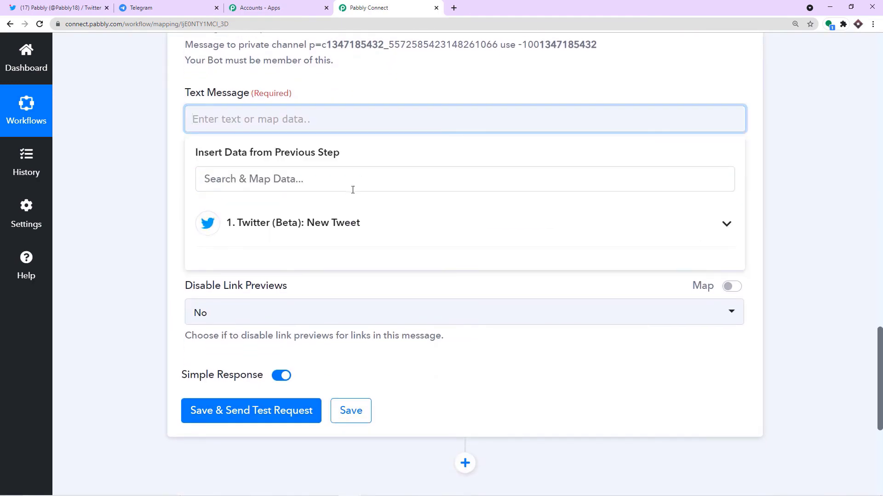
left_click(294, 222)
scroll(421, 295, "down", 1)
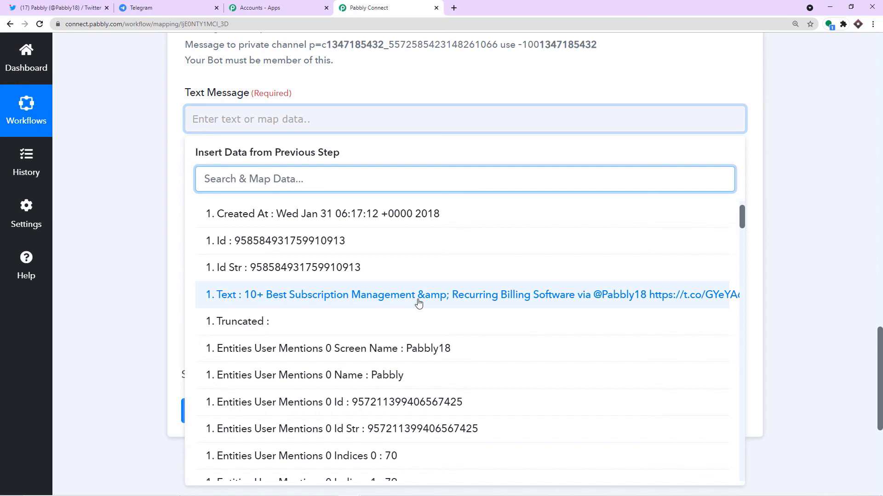
left_click(419, 295)
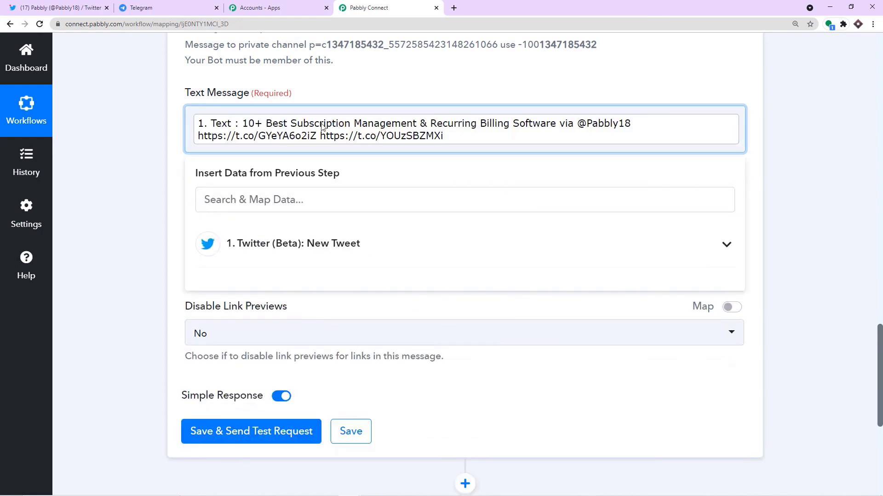
left_click(363, 96)
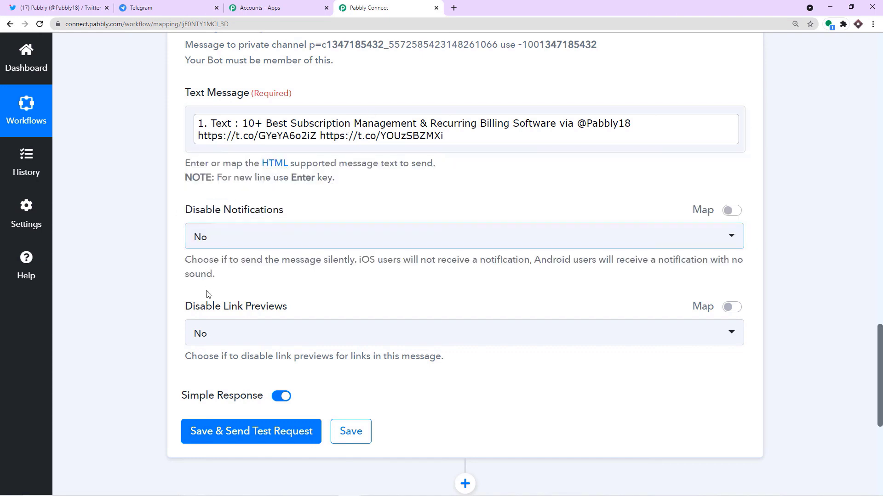
scroll(276, 322, "down", 1)
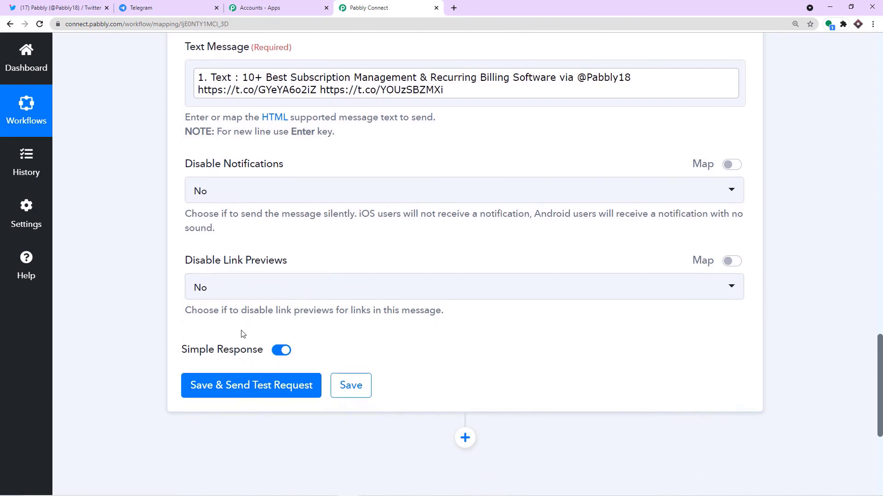
Step: Save the Telegram step, send a test, and confirm the tweet text arrived in Automation 101
left_click(224, 397)
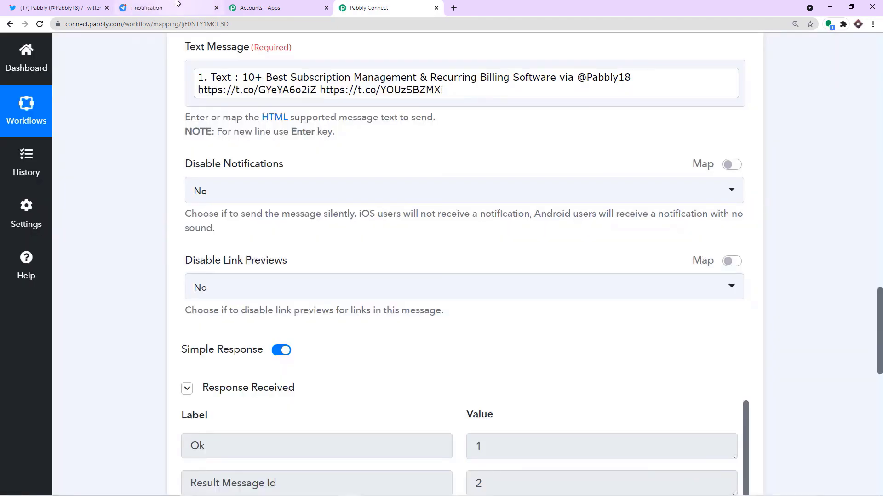
left_click(186, 10)
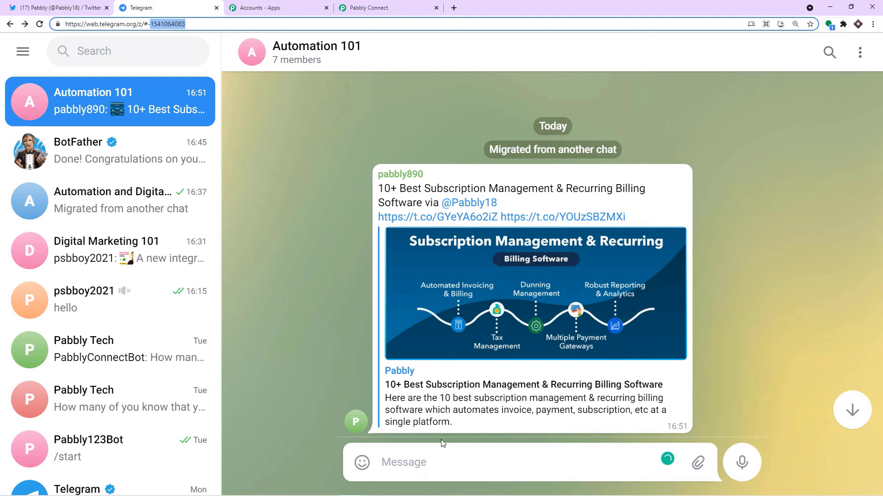
Step: Back in the workflow, collapse the Telegram Bot action and the New Tweet trigger steps
left_click(384, 8)
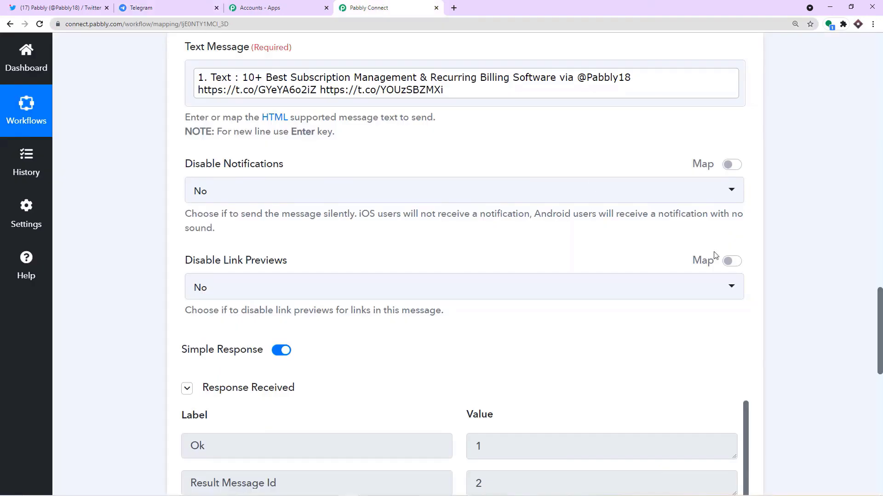
scroll(732, 263, "up", 4)
scroll(689, 257, "up", 9)
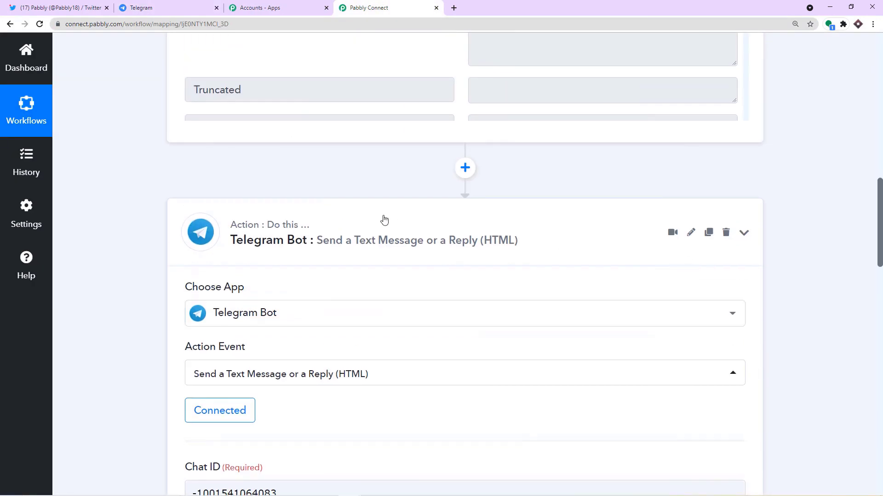
left_click(381, 231)
scroll(381, 231, "up", 15)
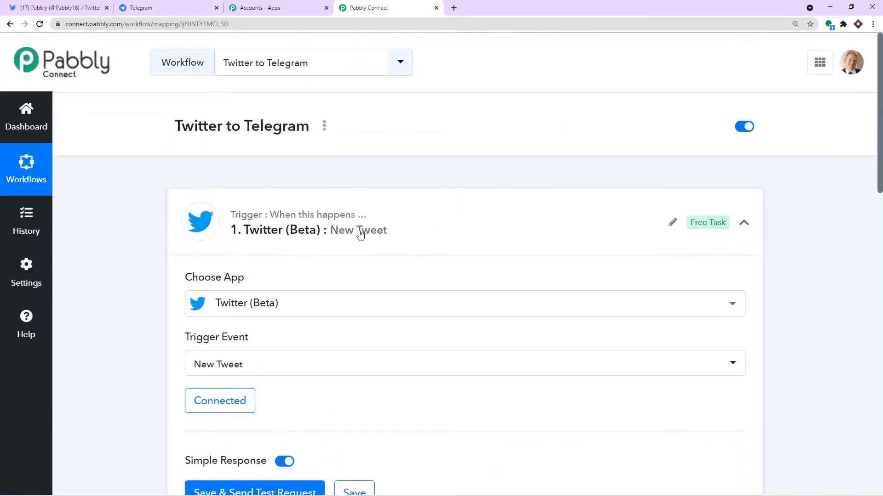
left_click(359, 233)
scroll(568, 205, "down", 1)
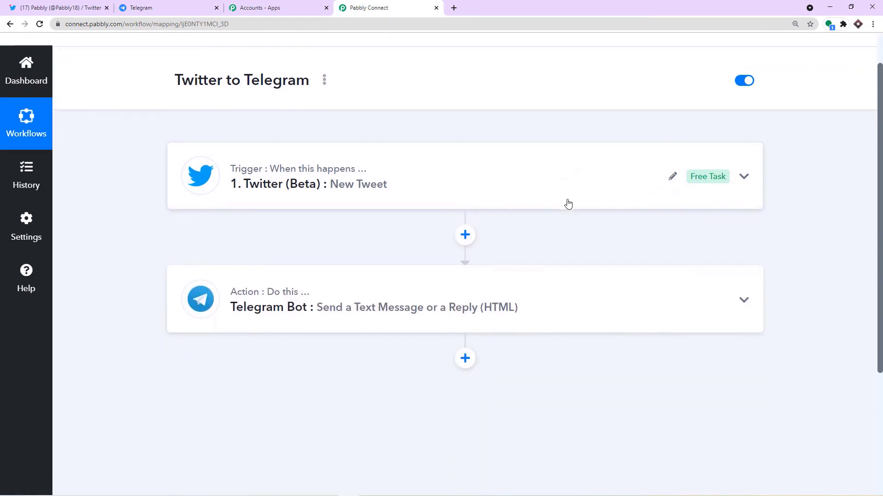
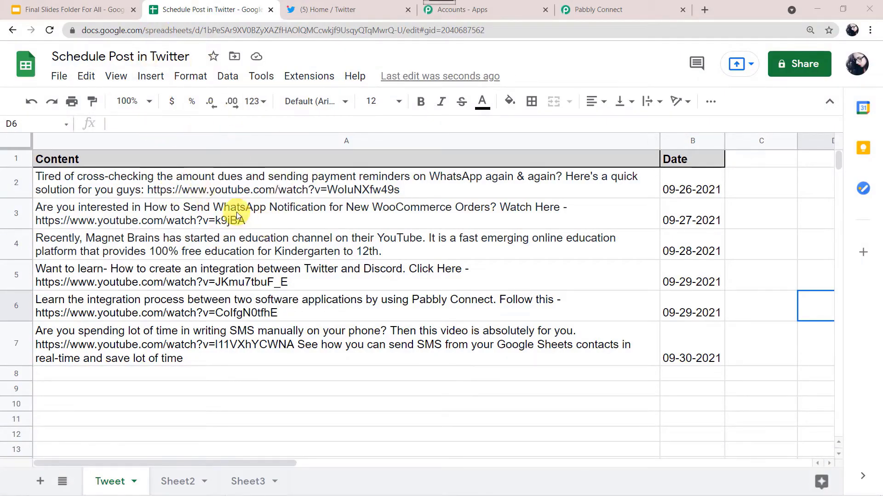
Step: Compare row 2 of the Schedule Post in Twitter sheet with the newly posted tweet on Twitter
left_click(365, 11)
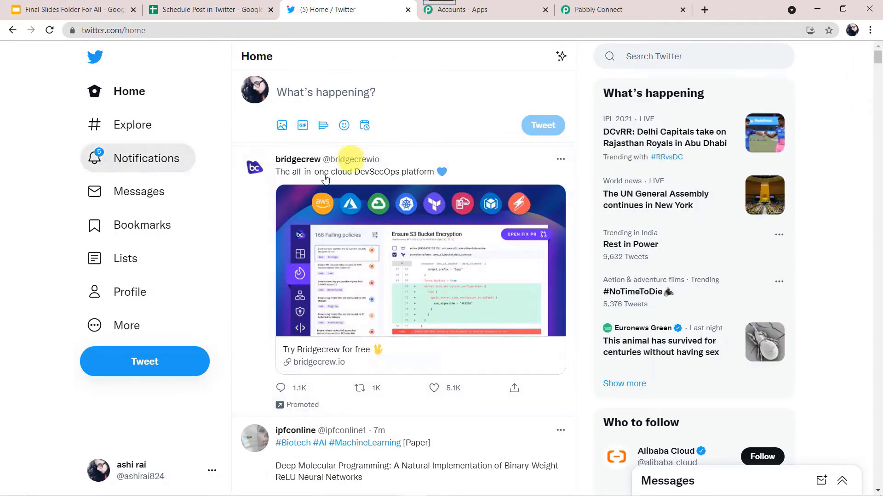
left_click(240, 13)
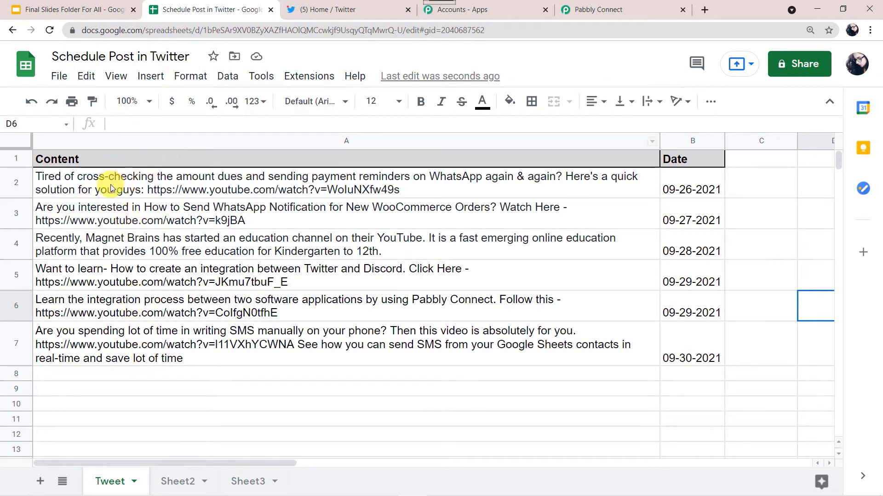
mouse_move(115, 190)
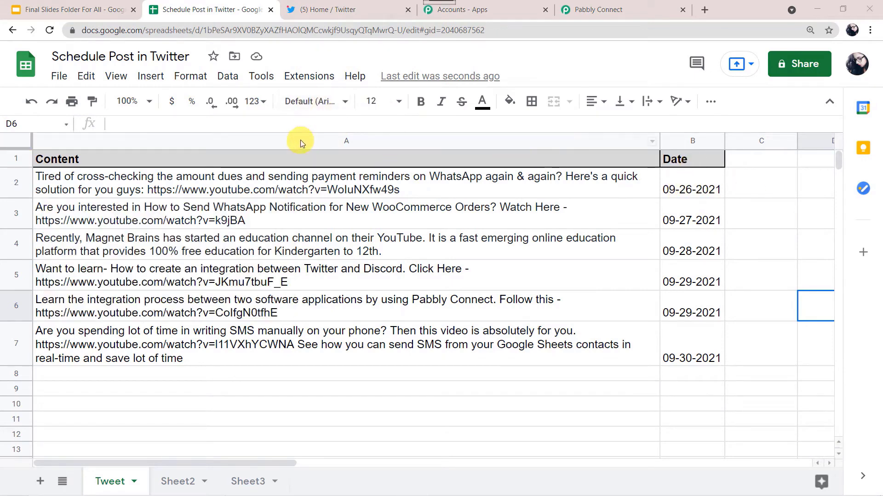
left_click(345, 14)
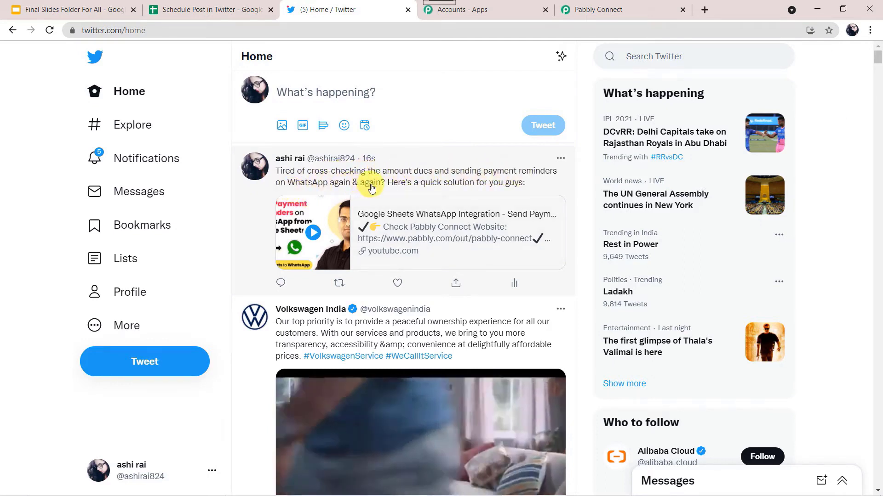
left_click(235, 16)
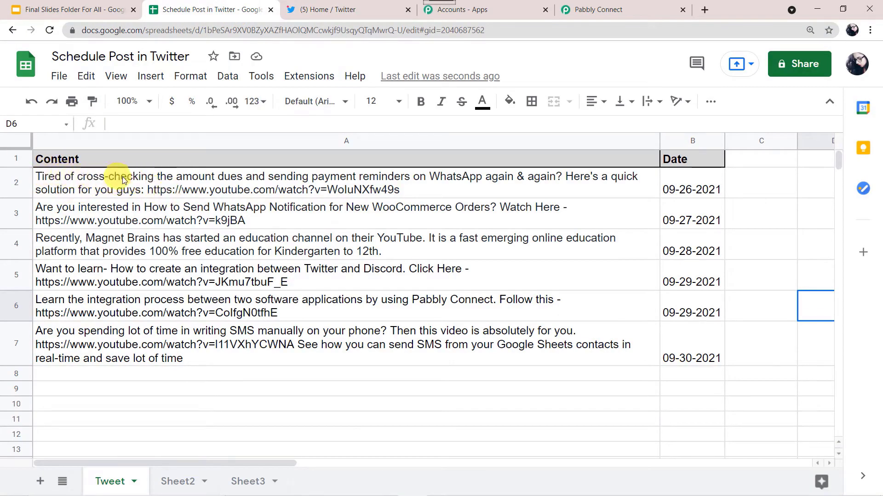
mouse_move(331, 186)
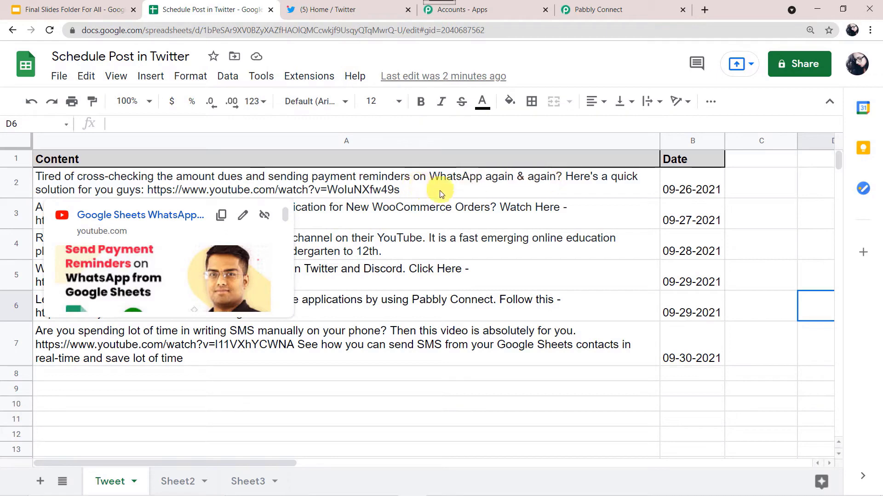
left_click(382, 10)
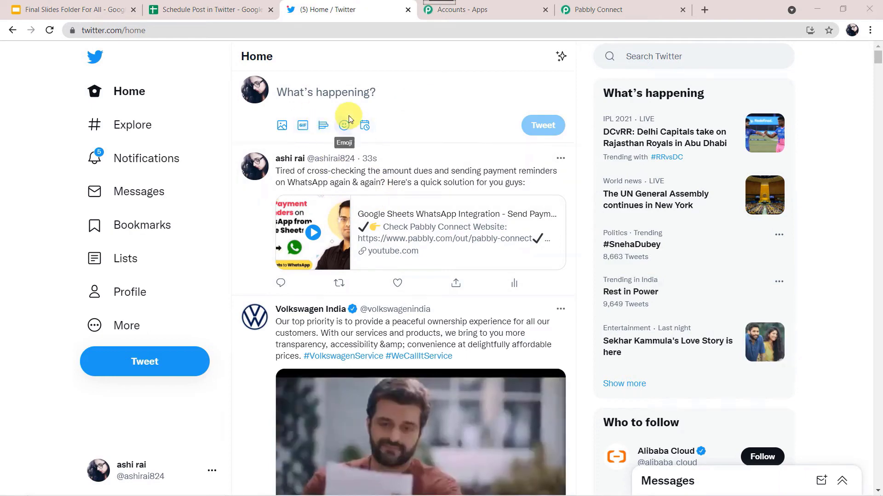
left_click(231, 10)
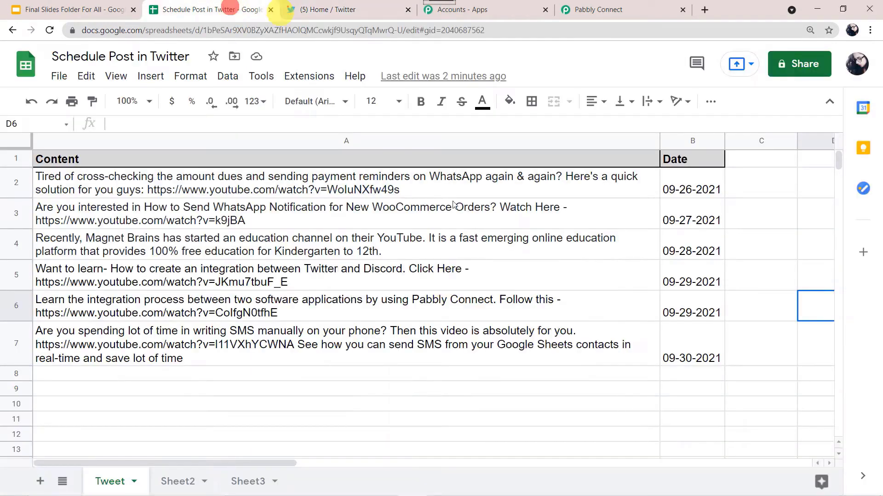
left_click(342, 13)
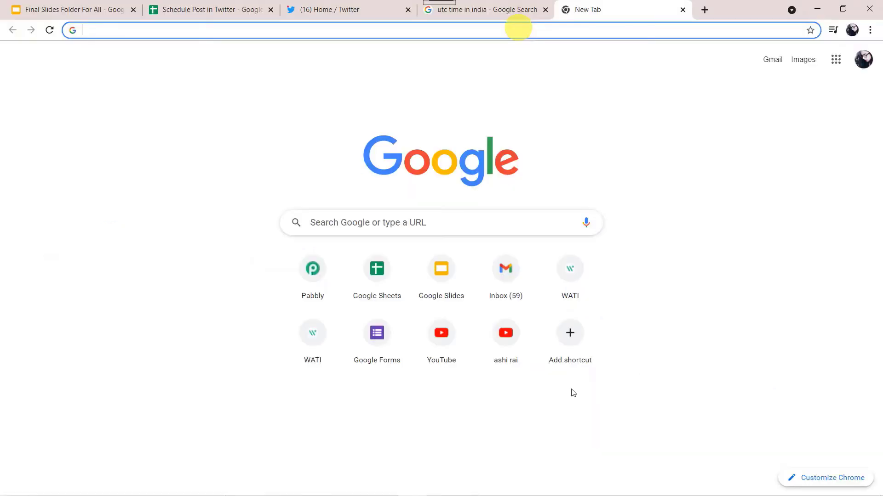
Step: Go to pabbly.co, sign in via the Connect product page, and open the Pabbly Connect app
type("pabbl")
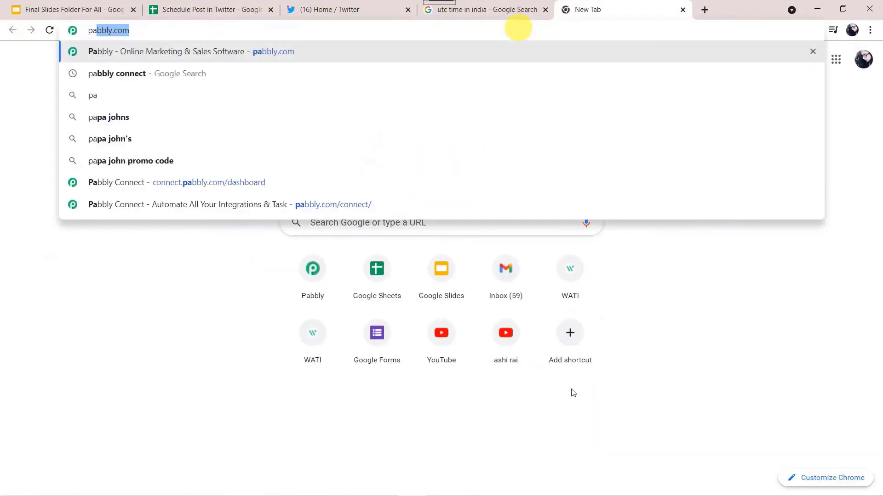
type("y")
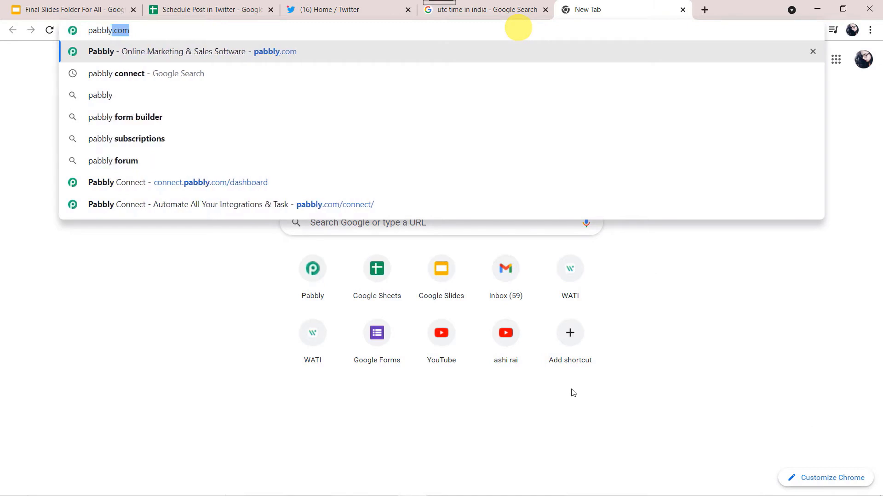
type(".co")
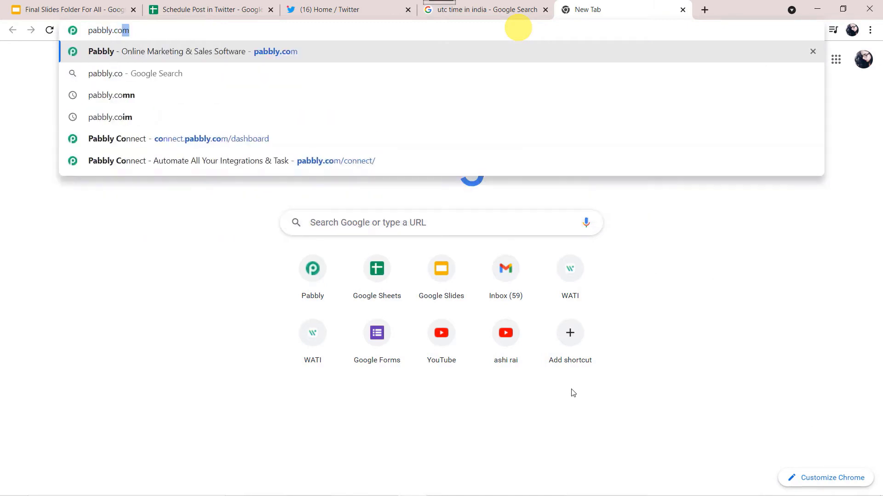
key("Return")
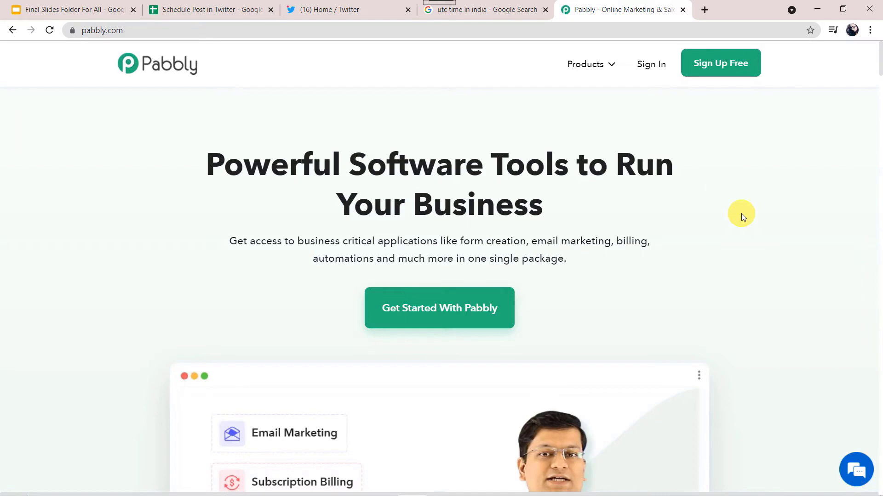
mouse_move(594, 76)
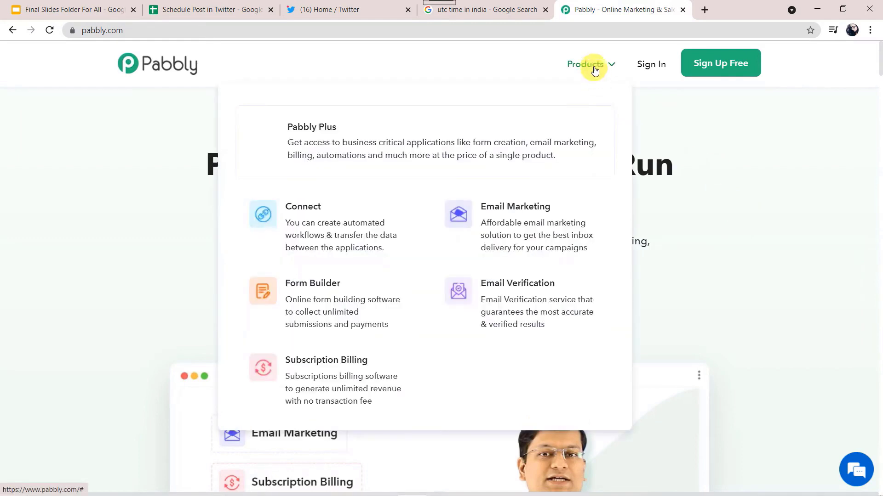
left_click(361, 237)
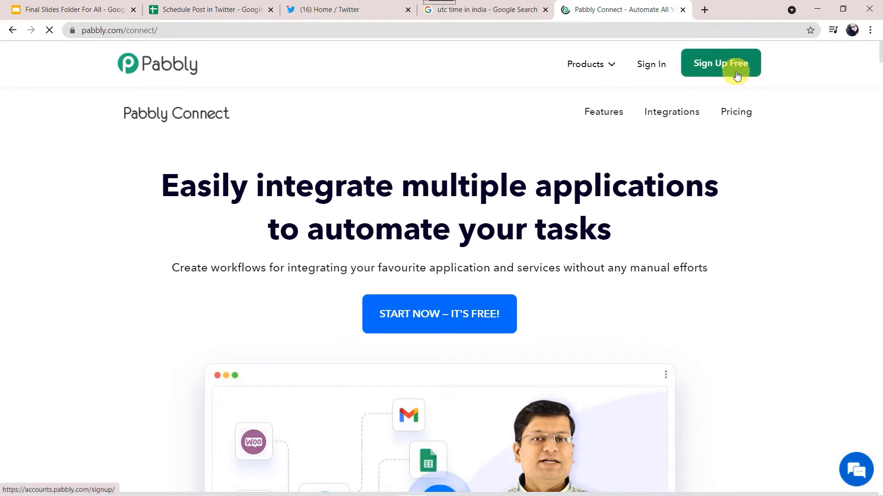
left_click(653, 65)
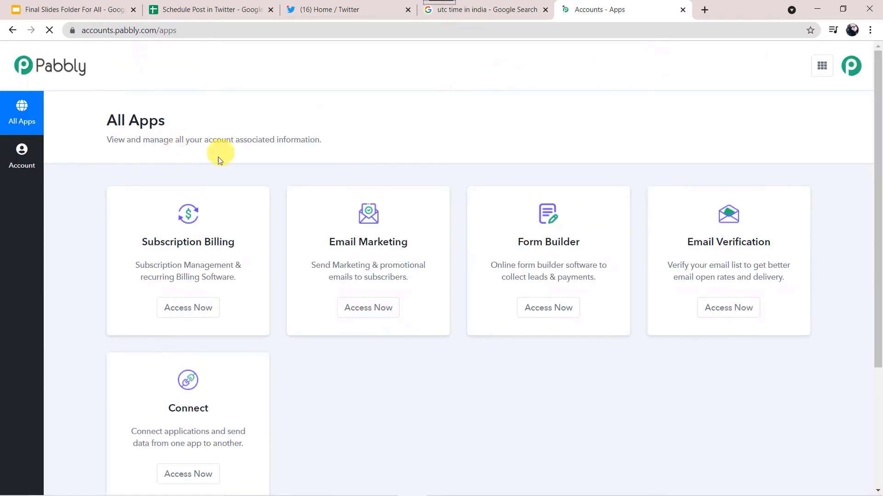
scroll(277, 177, "down", 4)
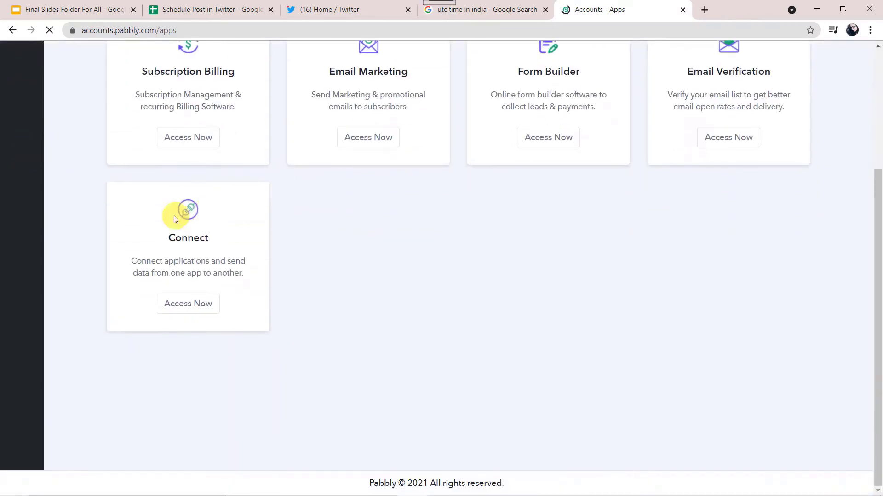
left_click(187, 303)
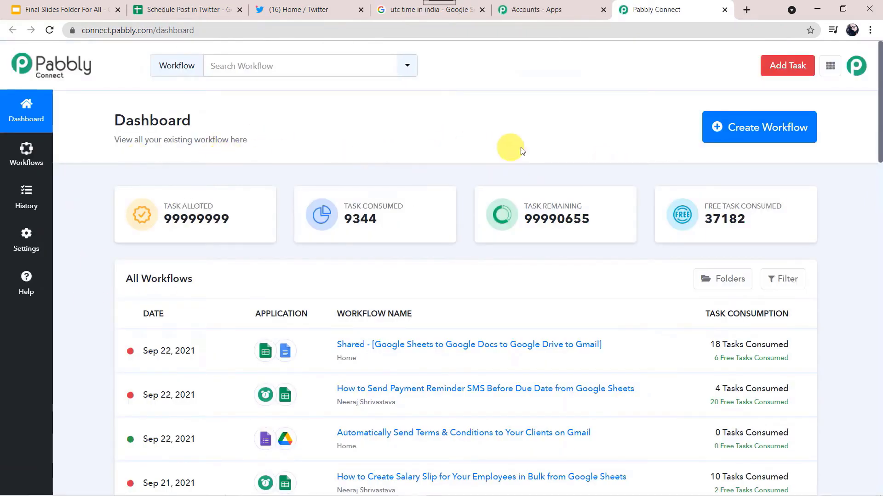
Step: Create a new workflow named 'Google Sheets to Twitter'
left_click(755, 132)
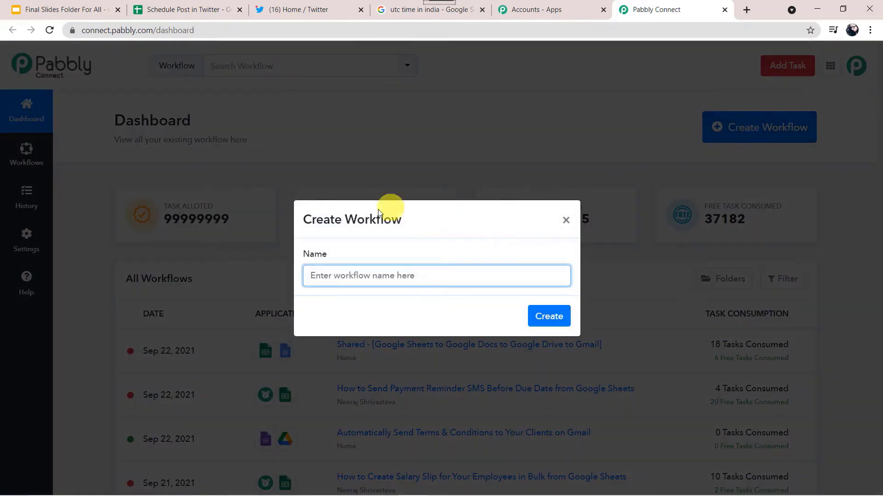
left_click(334, 274)
type("Google Sheets to Twitter")
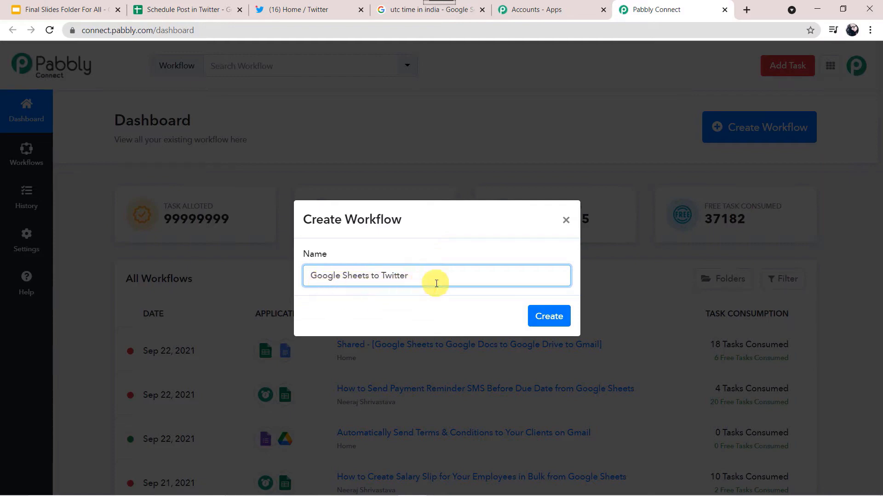
left_click(548, 316)
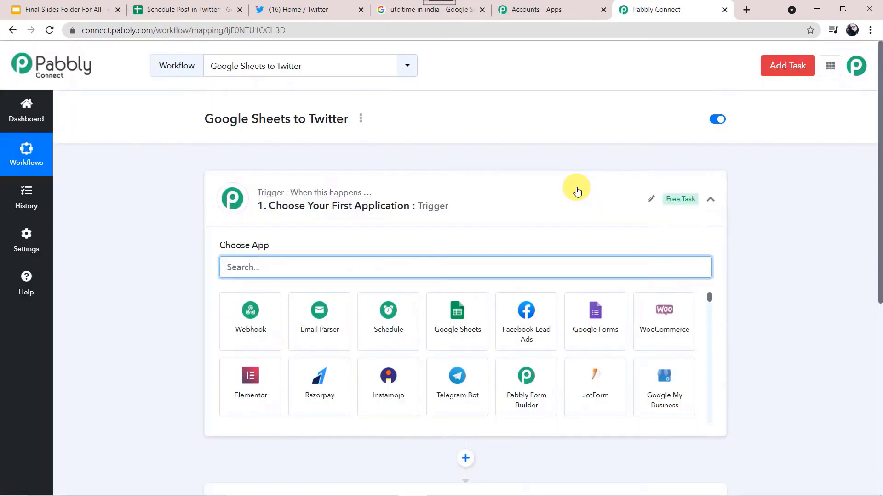
left_click(577, 192)
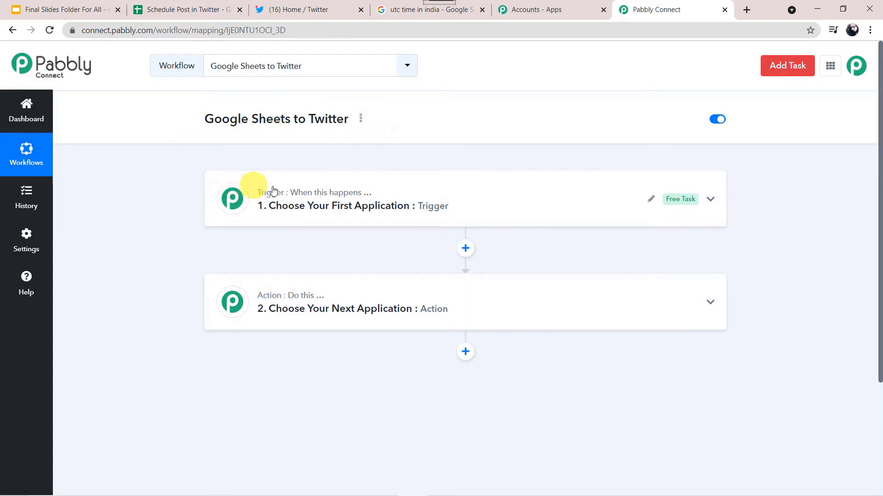
Step: Choose Schedule by Pabbly as the trigger app
left_click(441, 199)
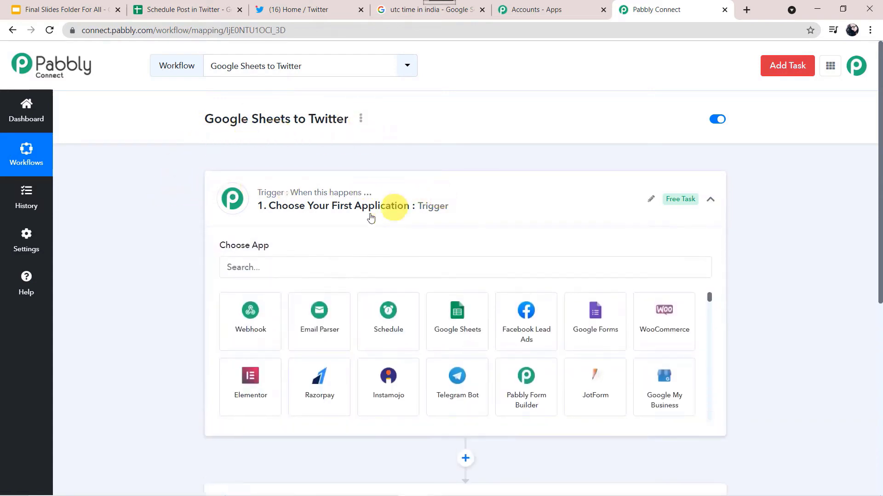
left_click(276, 266)
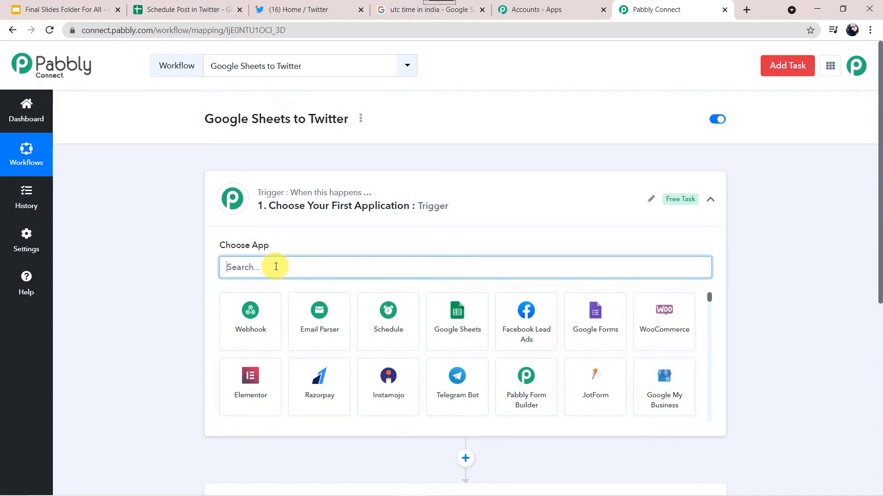
type("Sch")
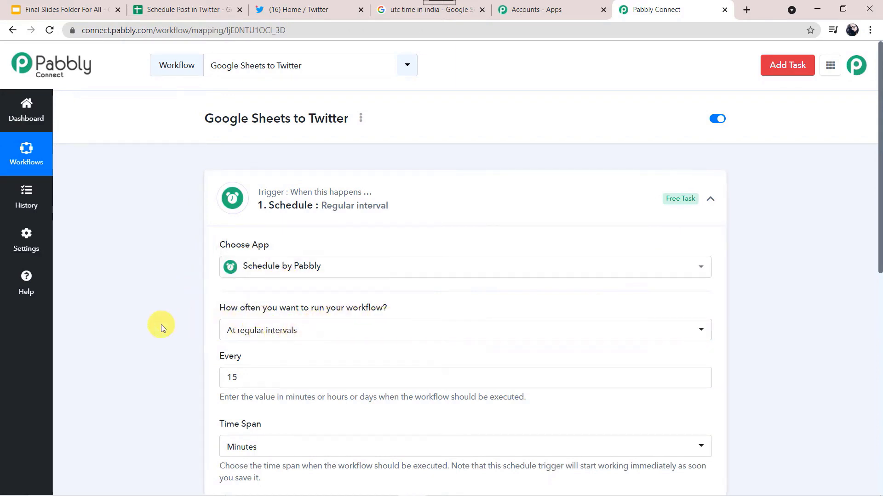
scroll(161, 327, "down", 1)
scroll(161, 328, "down", 2)
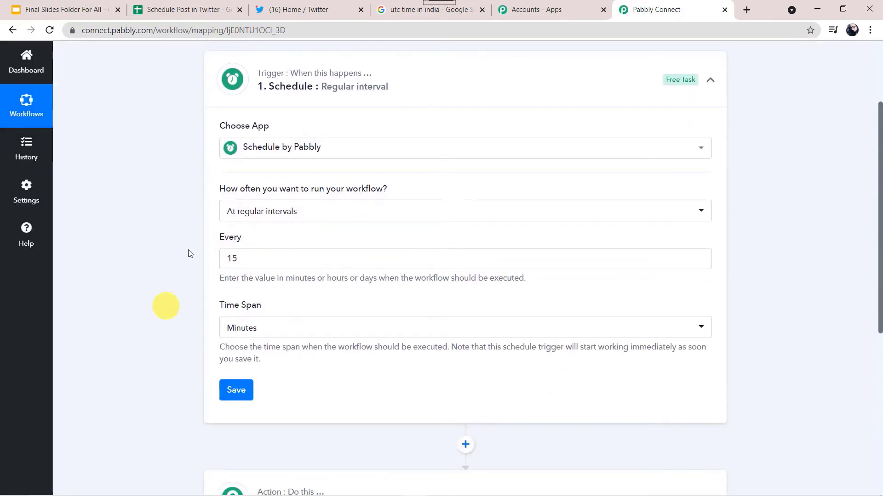
Step: Schedule the trigger every day at 07:00 AM UTC, save it, and expand the second step's app choices
left_click(297, 215)
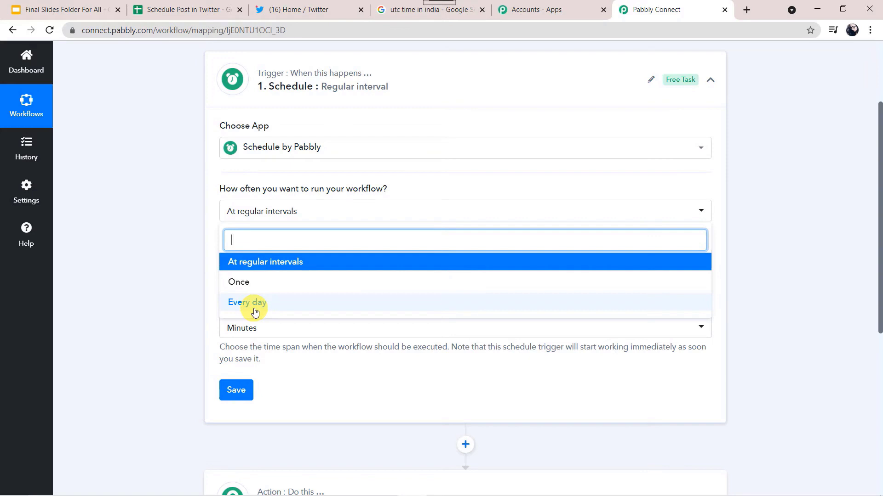
left_click(255, 303)
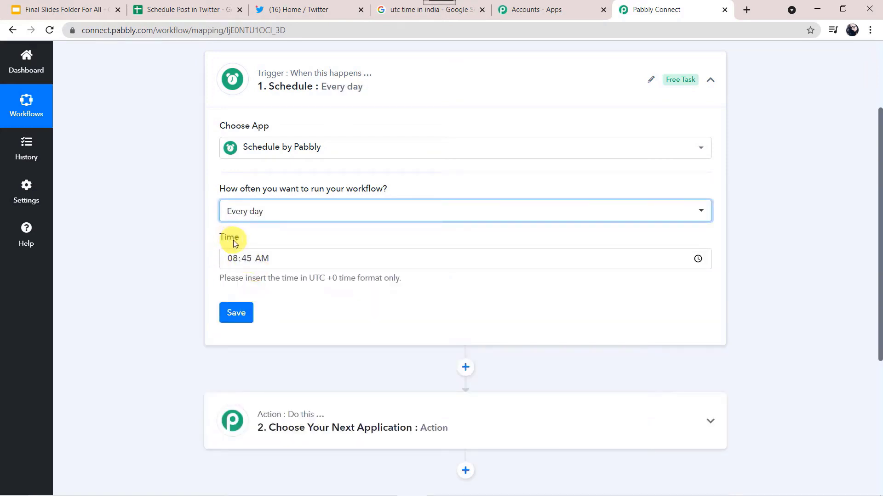
left_click(252, 258)
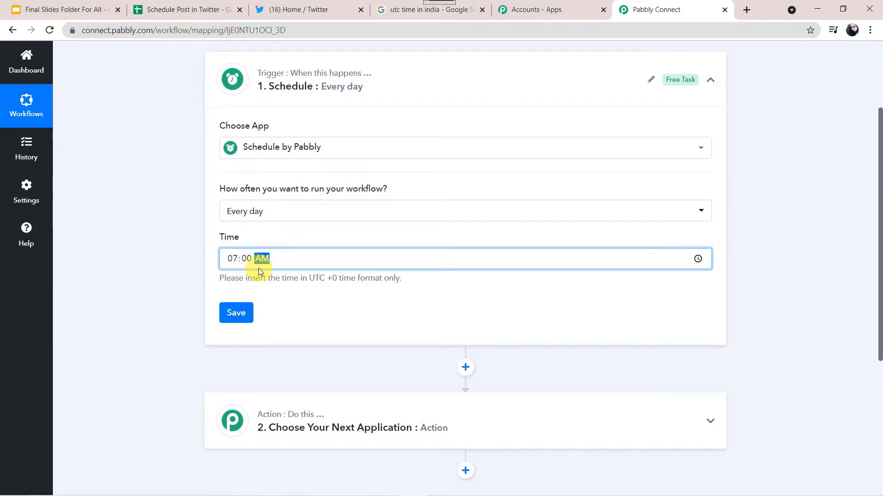
left_click(244, 316)
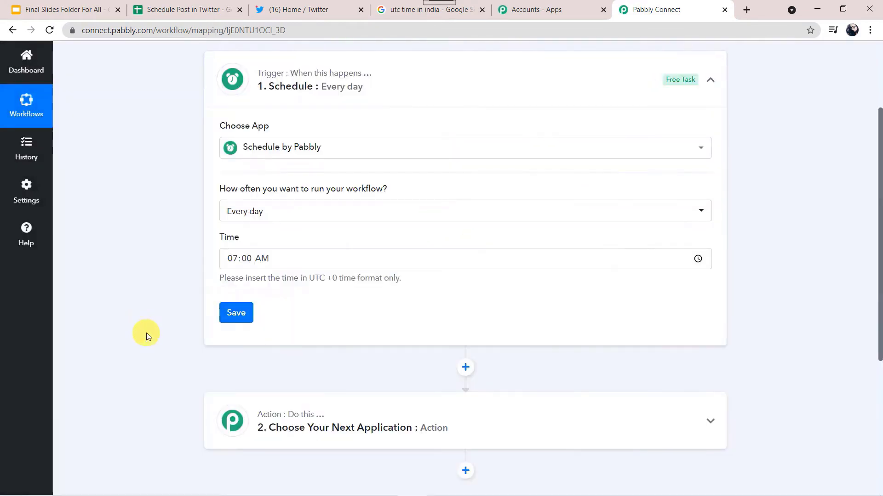
scroll(146, 335, "down", 2)
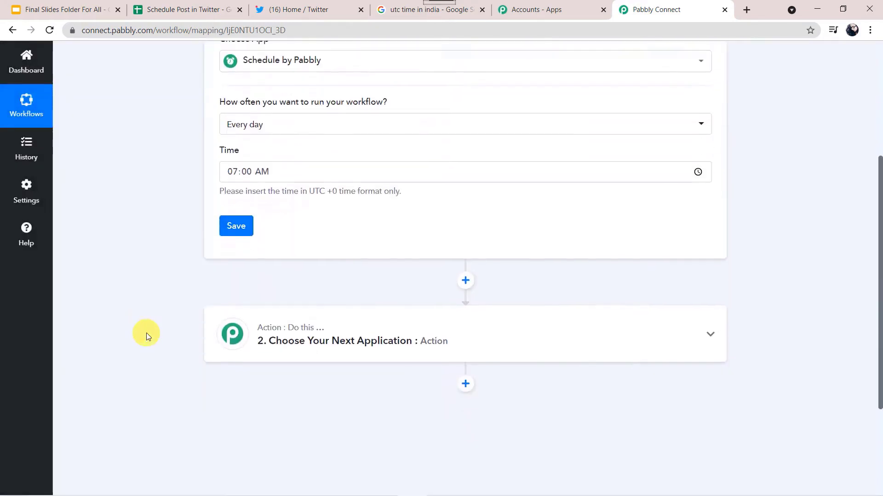
left_click(491, 331)
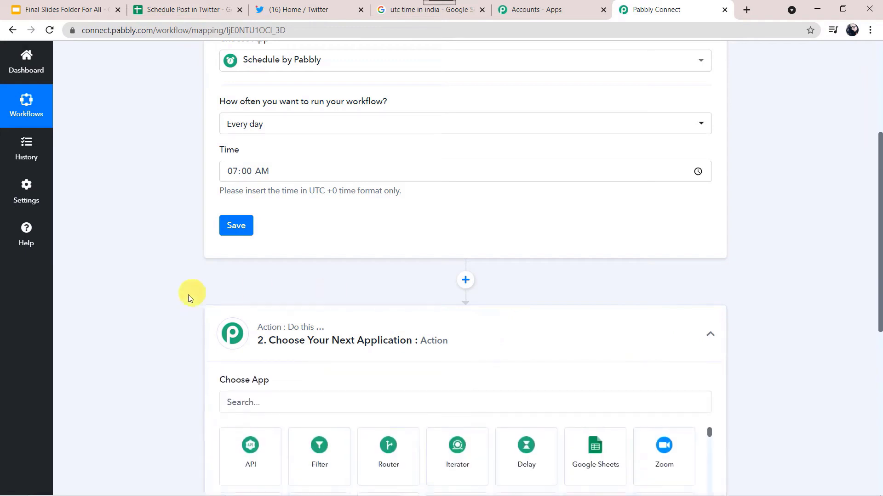
Step: Set the second step to Google Sheets with the Get Row(s) action event and start connecting an account
scroll(175, 304, "down", 3)
left_click(258, 230)
type("Goo")
left_click(251, 295)
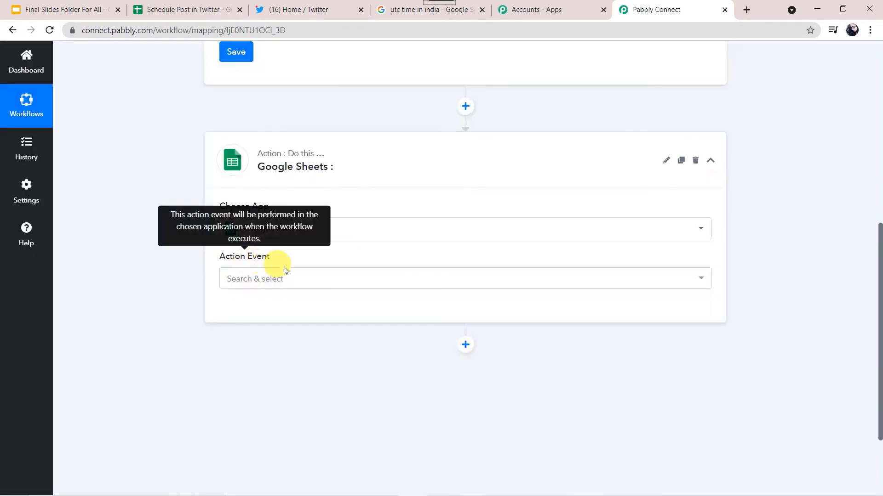
left_click(290, 279)
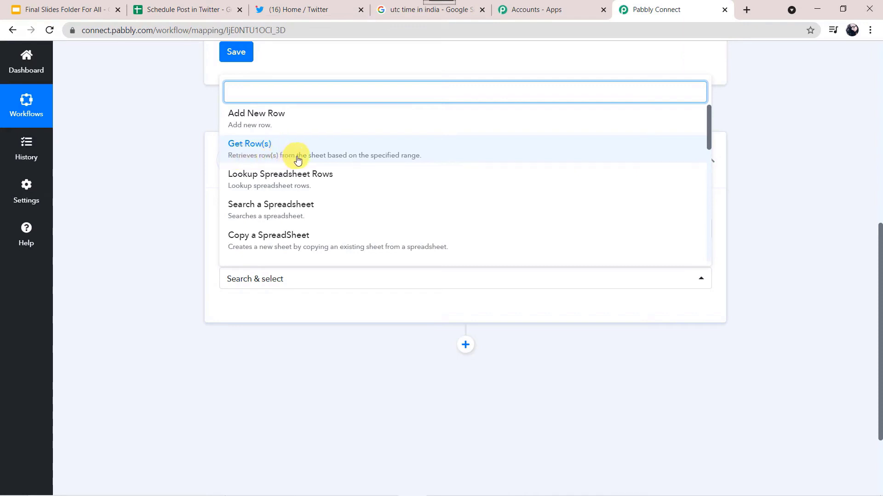
left_click(383, 159)
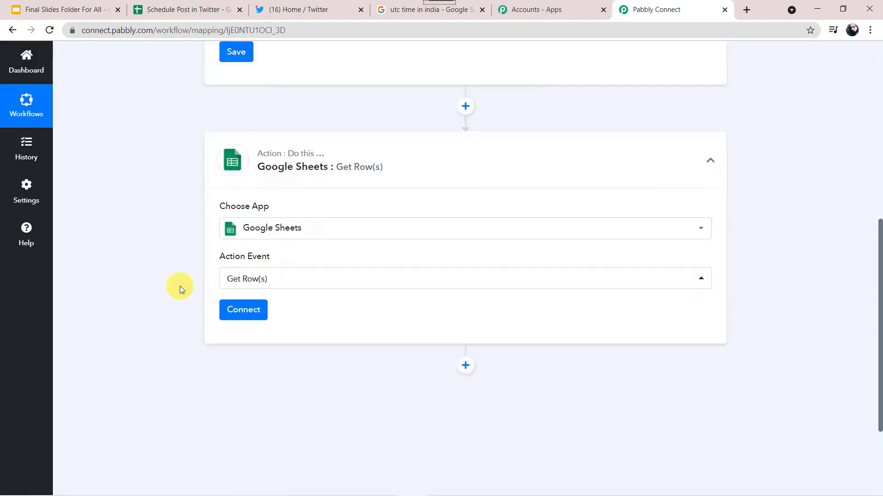
left_click(247, 316)
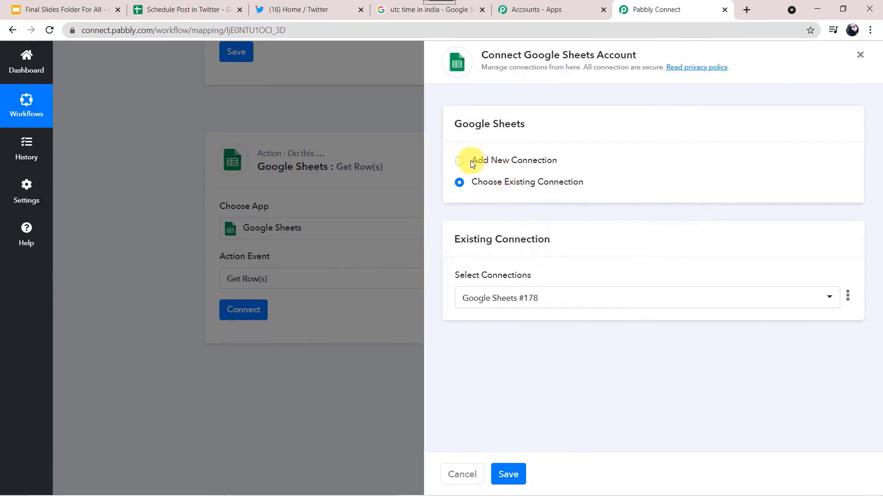
Step: Add a new Google Sheets connection and grant Pabbly Connect access with the chosen Google account
left_click(460, 161)
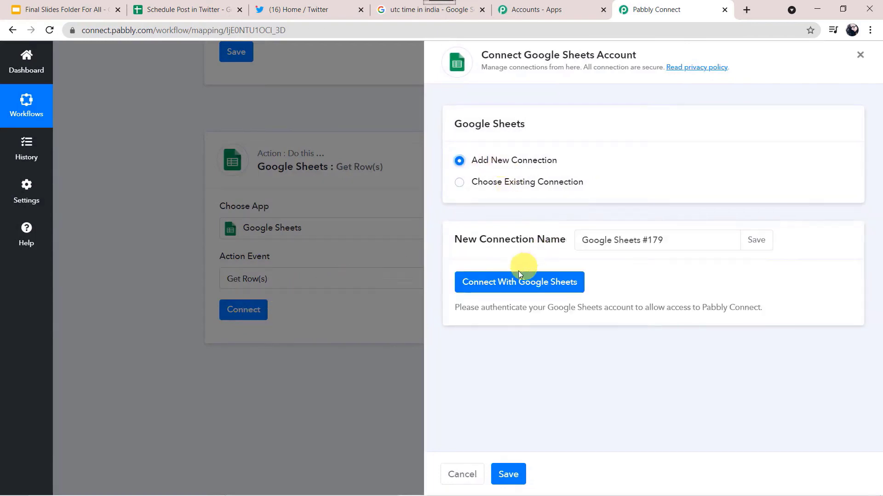
left_click(507, 284)
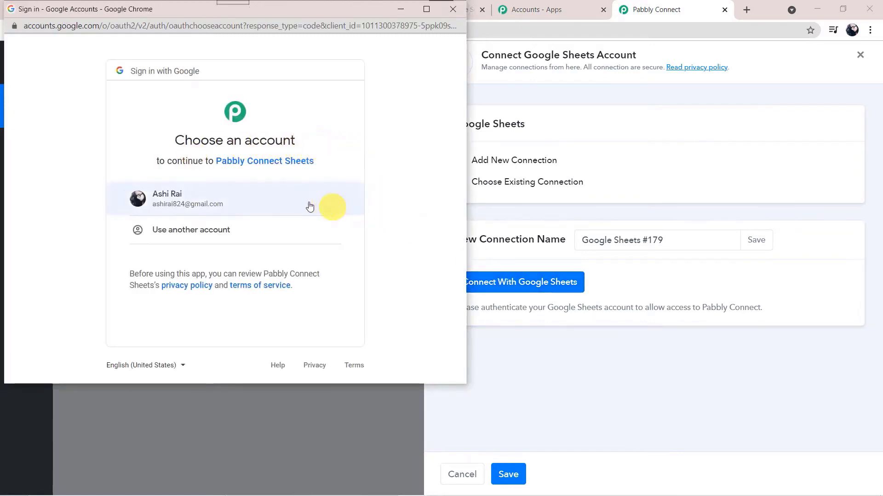
left_click(206, 202)
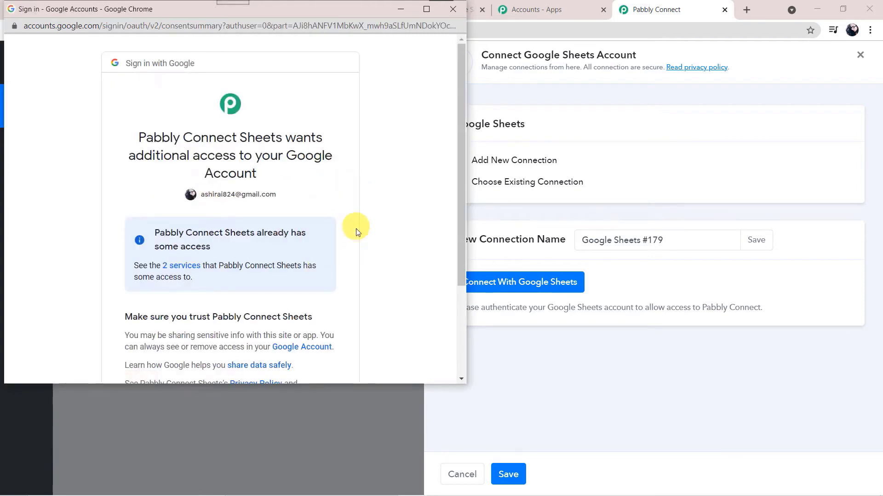
scroll(356, 228, "down", 3)
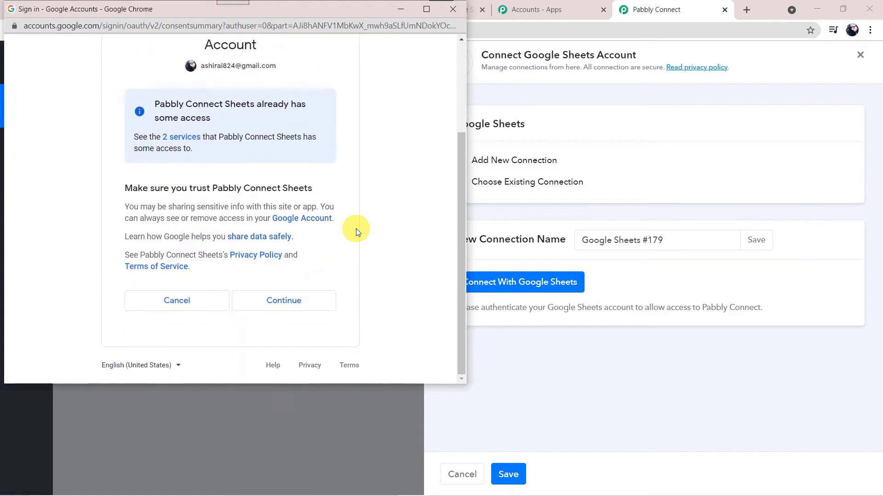
left_click(293, 307)
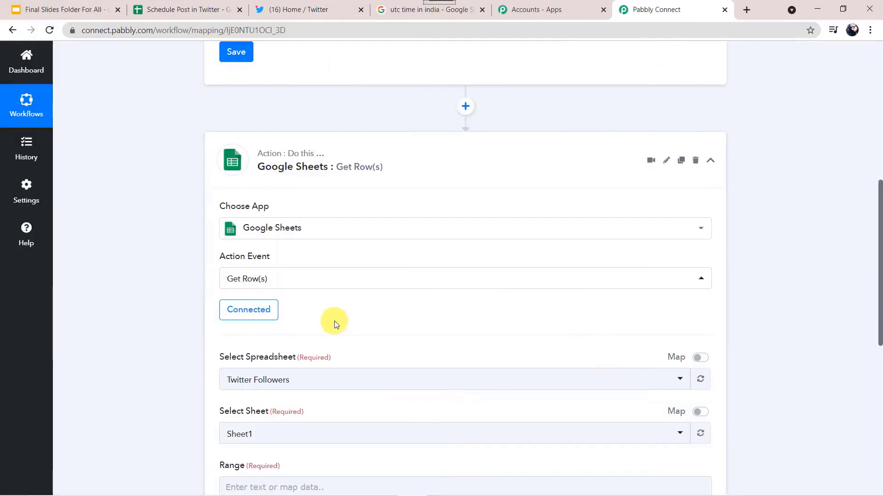
Step: Select the 'Schedule Post in Twitter' spreadsheet for the Get Row(s) step
scroll(331, 321, "down", 3)
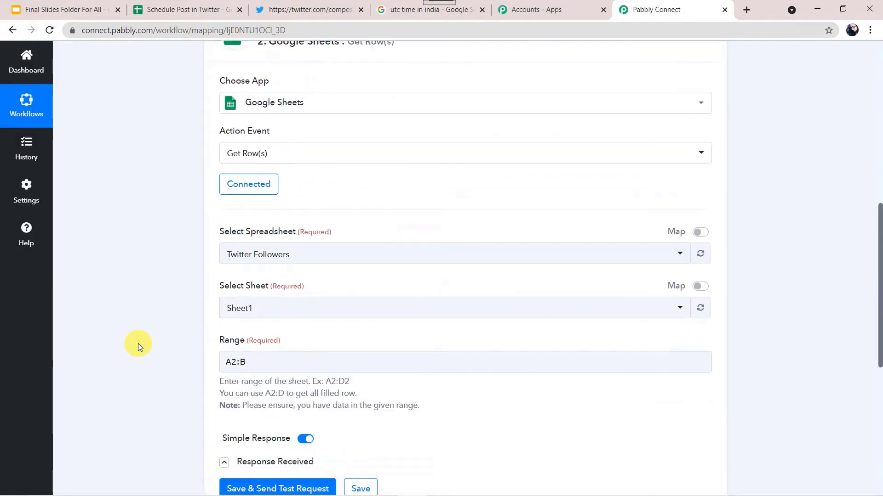
scroll(138, 344, "down", 1)
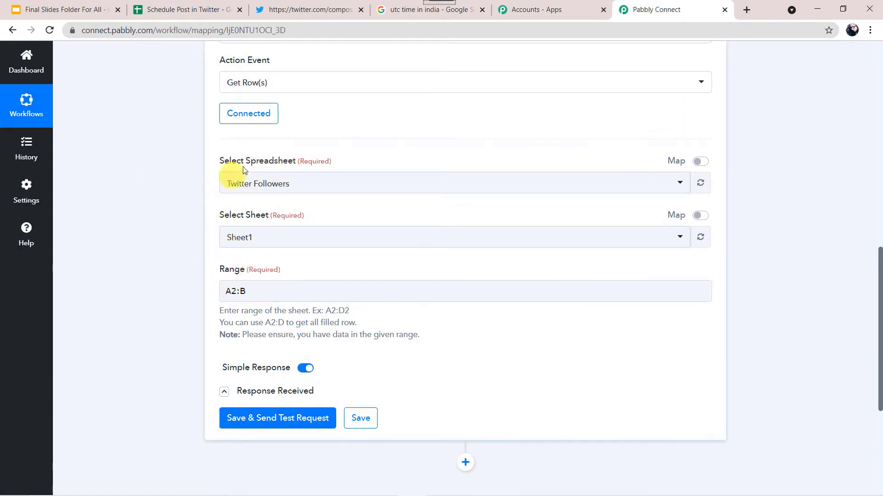
left_click(300, 190)
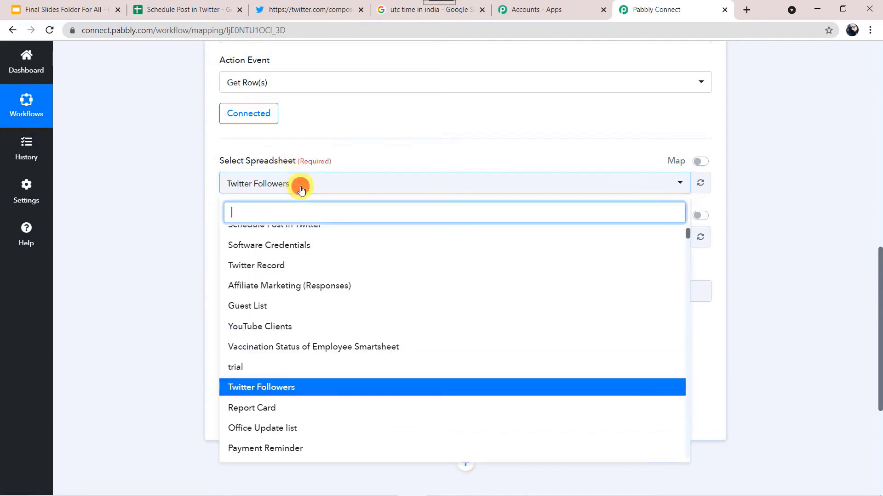
scroll(315, 255, "up", 1)
scroll(314, 254, "up", 1)
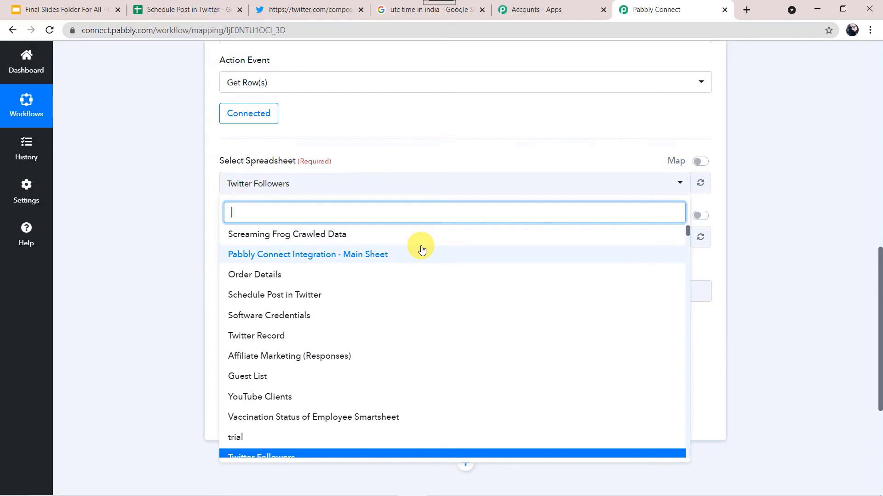
scroll(421, 249, "up", 3)
scroll(419, 247, "down", 3)
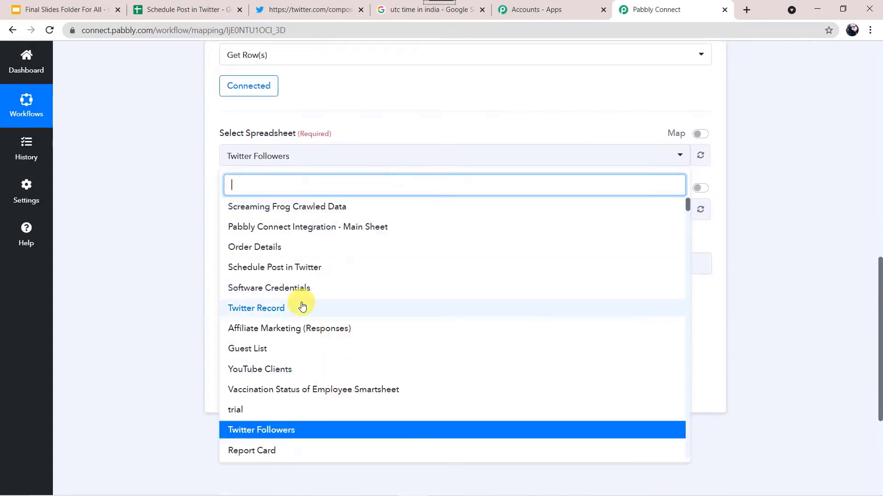
left_click(203, 13)
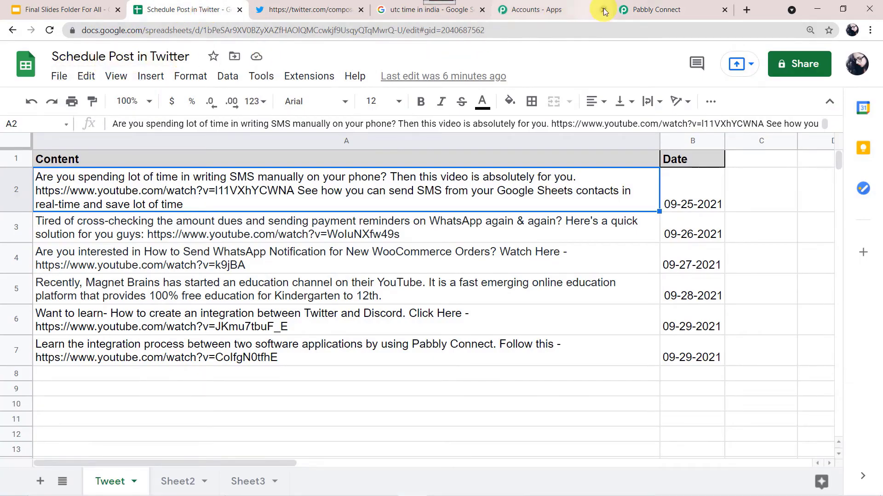
left_click(662, 8)
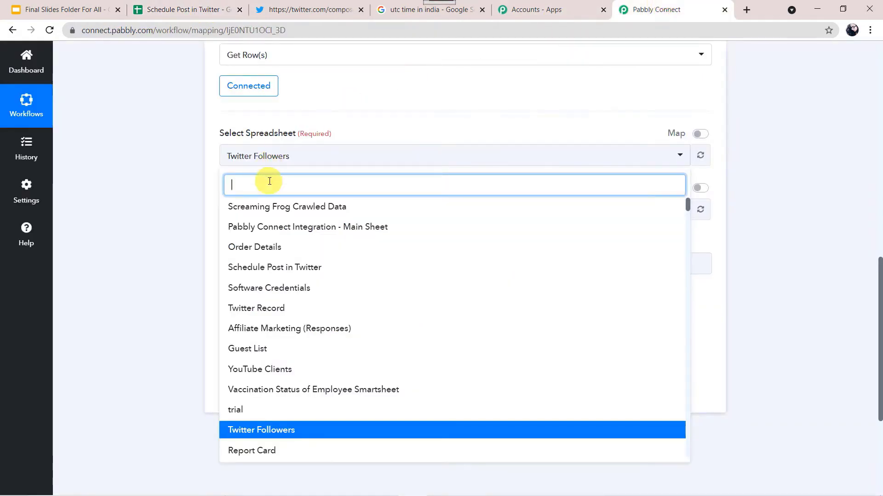
type("sch")
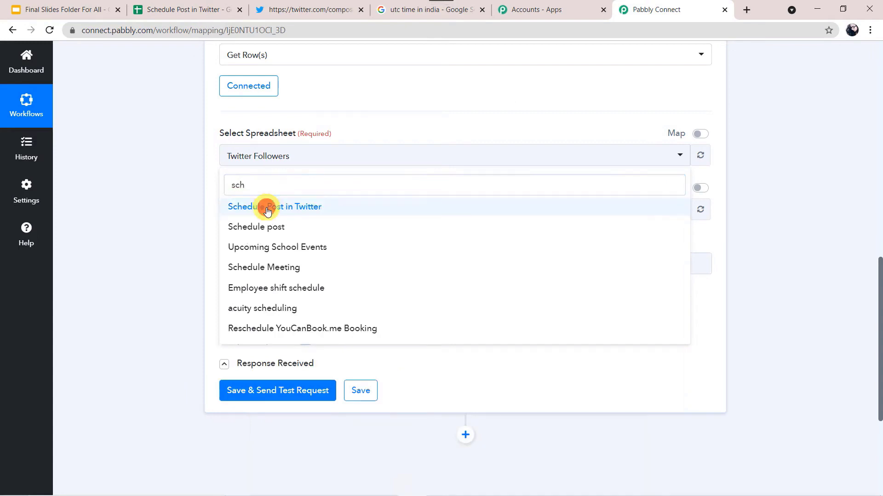
left_click(267, 211)
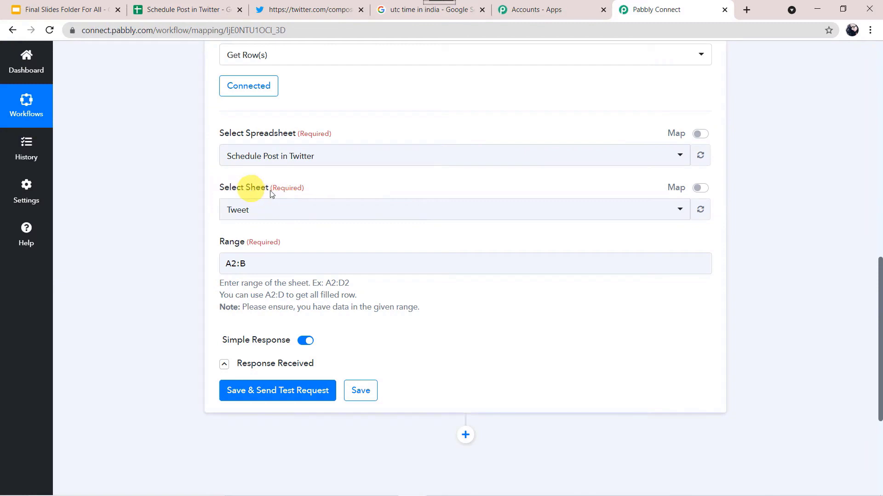
Step: Choose the Tweet sheet from that spreadsheet
left_click(205, 9)
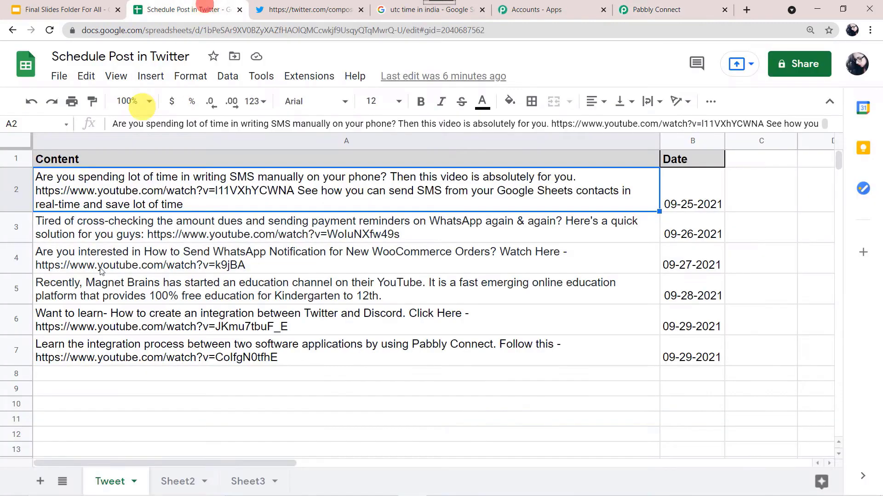
left_click(665, 9)
left_click(276, 208)
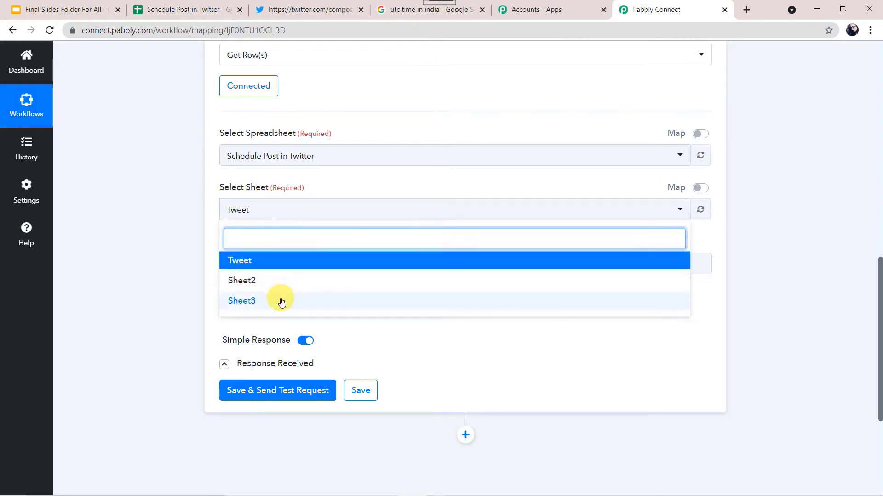
left_click(250, 262)
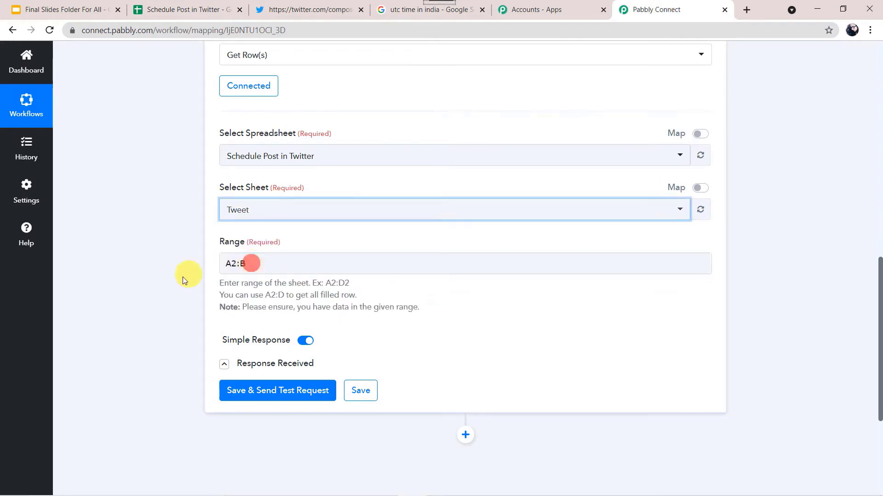
Step: Leave the Range at A2:B and switch to the Schedule Post in Twitter spreadsheet
left_click(171, 286)
left_click(246, 263)
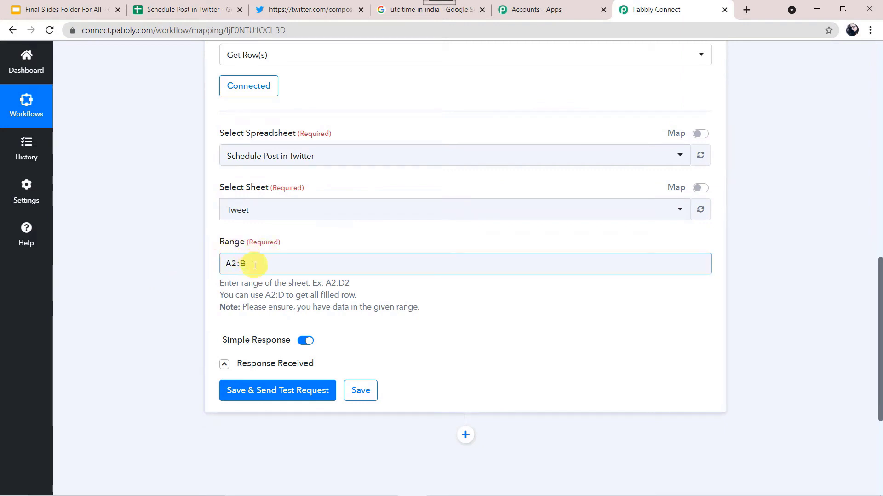
left_click(219, 291)
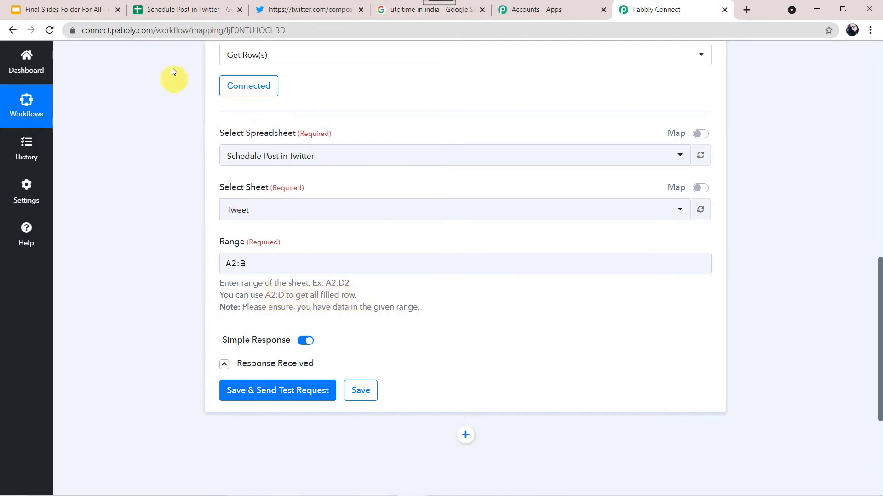
left_click(191, 12)
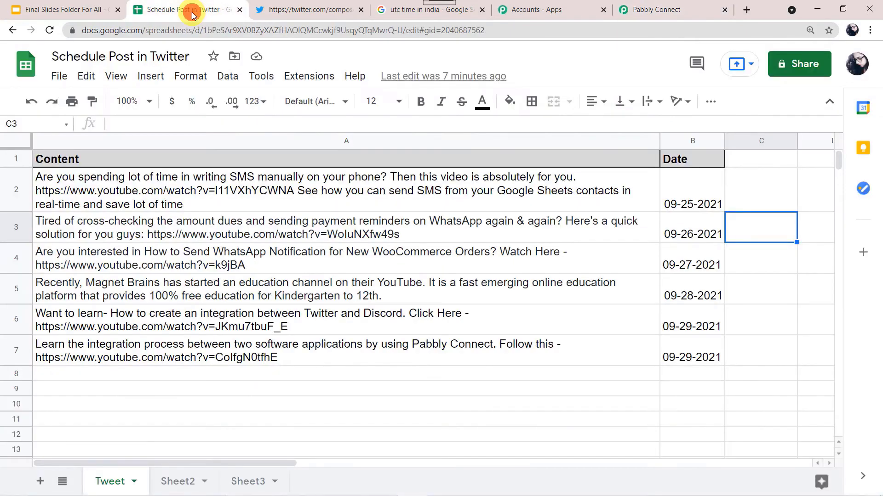
Step: Select A2:B7 on the Tweet sheet to confirm the data range, then return to Pabbly Connect
left_click(112, 184)
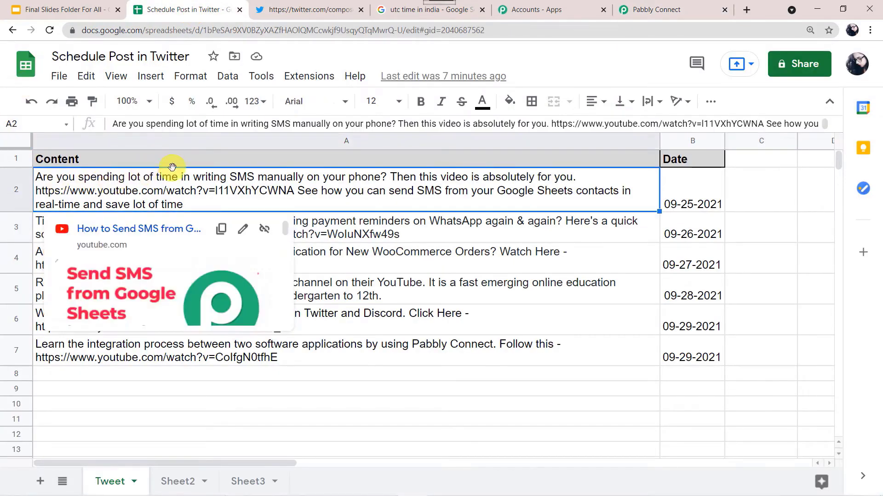
left_click(30, 122)
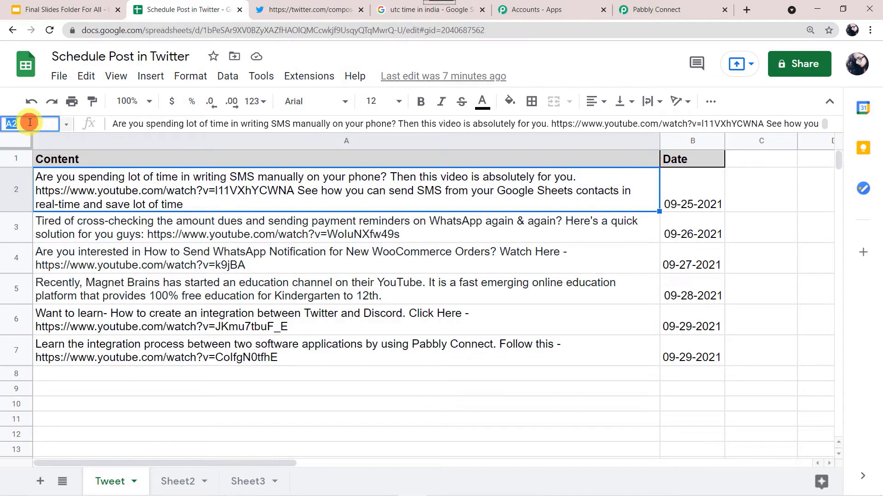
left_click(263, 180)
left_click_drag(262, 180, 691, 360)
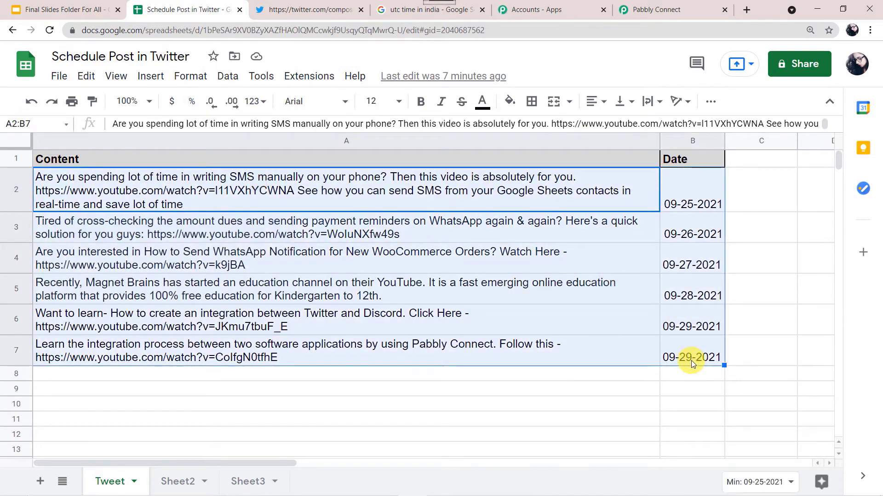
left_click(39, 123)
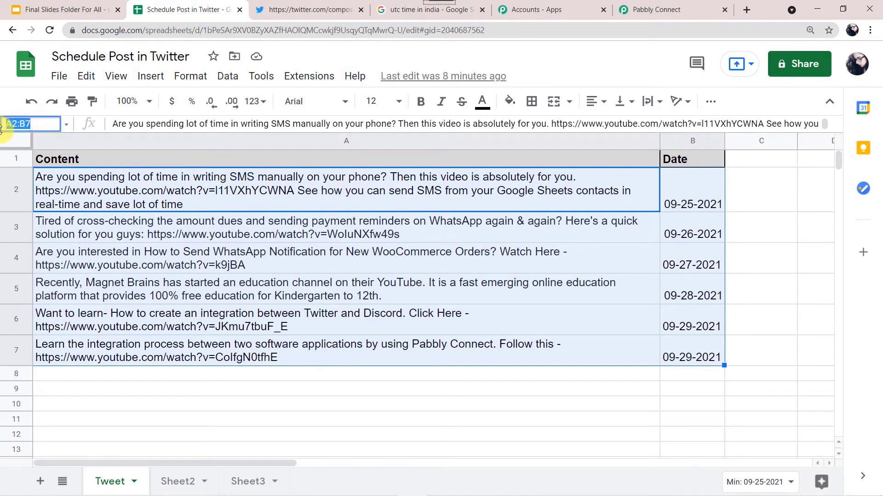
left_click(653, 13)
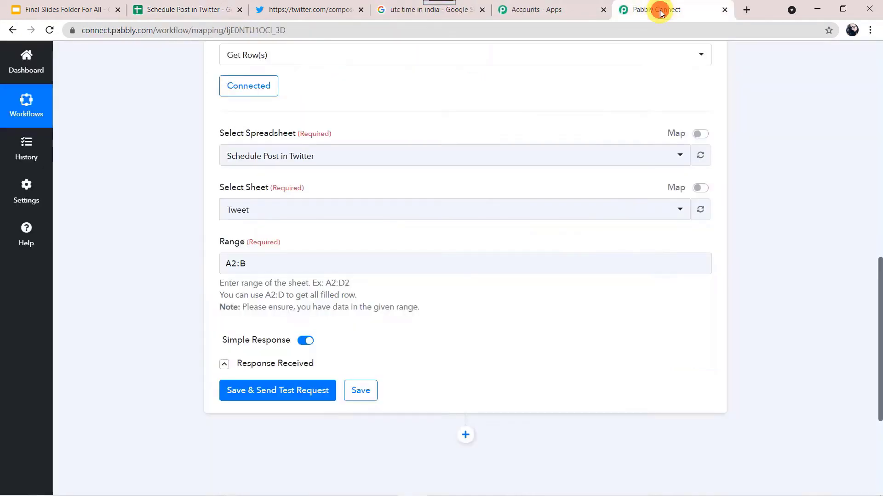
Step: Set the Get Row(s) Range field to A2:B
left_click(289, 265)
key("BackSpace")
key("BackSpace")
key("BackSpace")
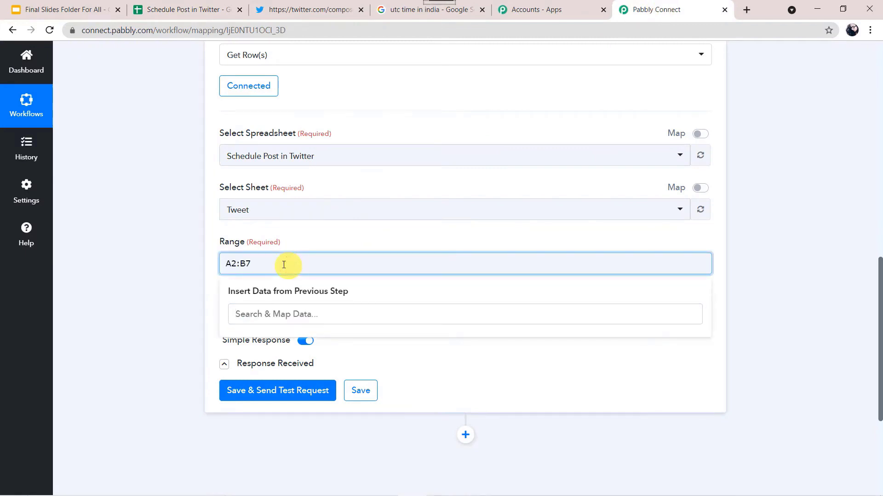
left_click(184, 10)
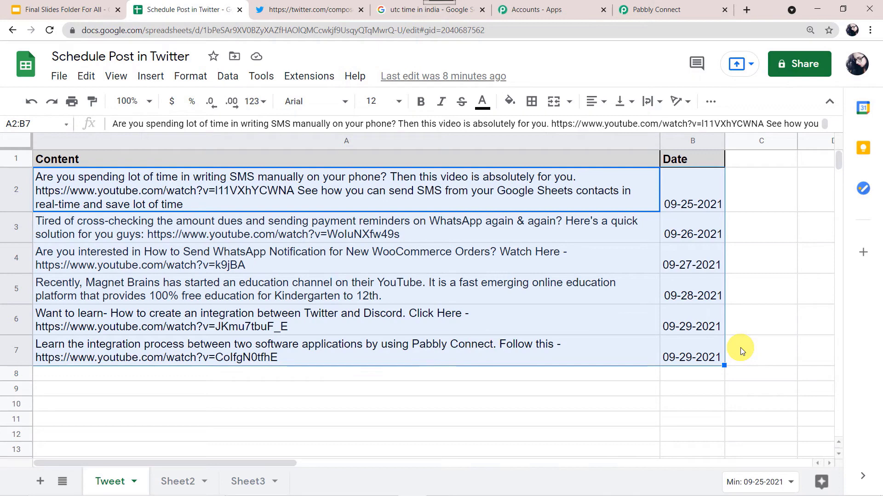
left_click(688, 7)
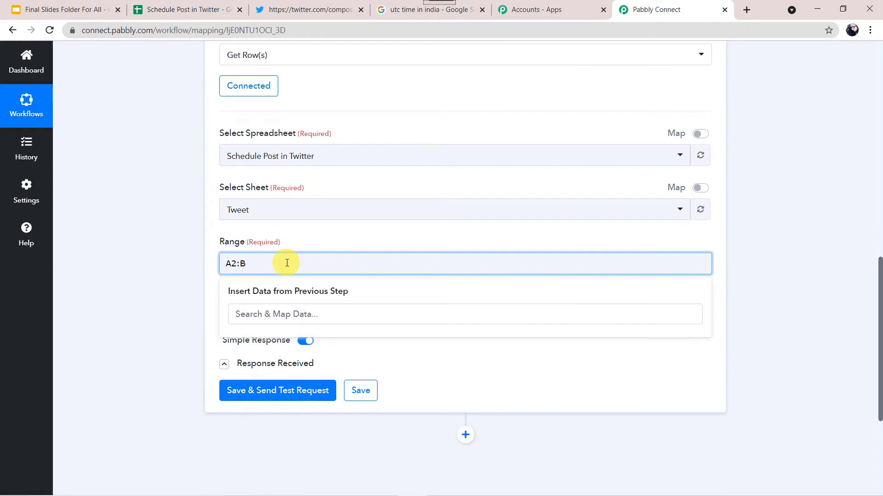
left_click(189, 282)
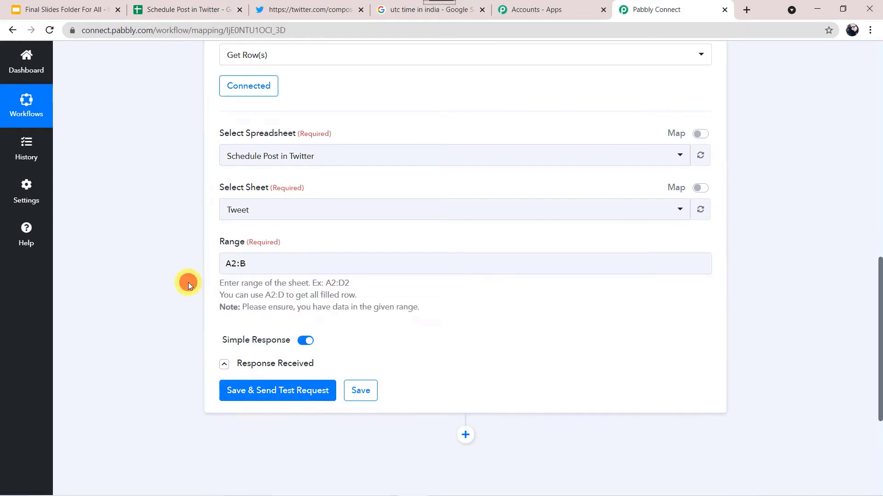
left_click(234, 270)
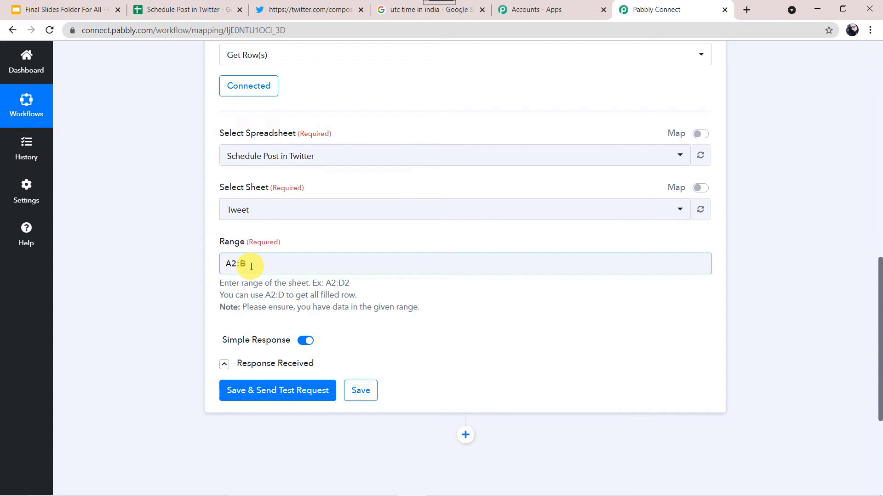
left_click(251, 267)
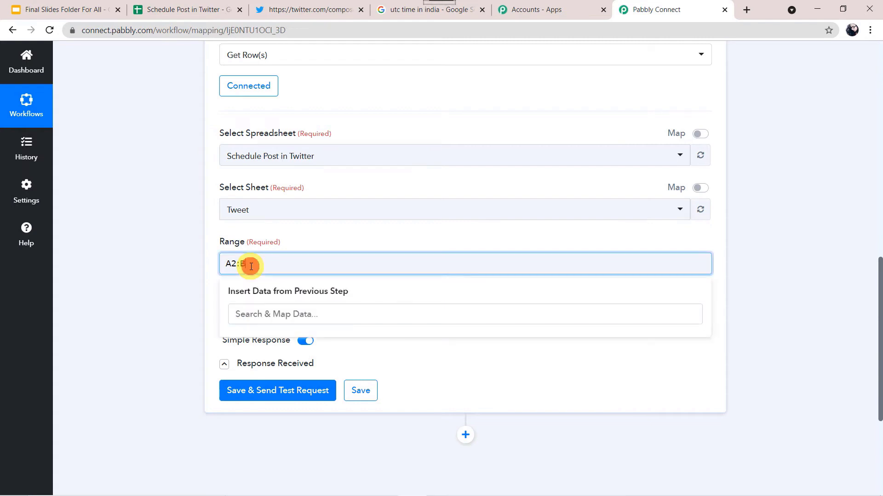
left_click(197, 274)
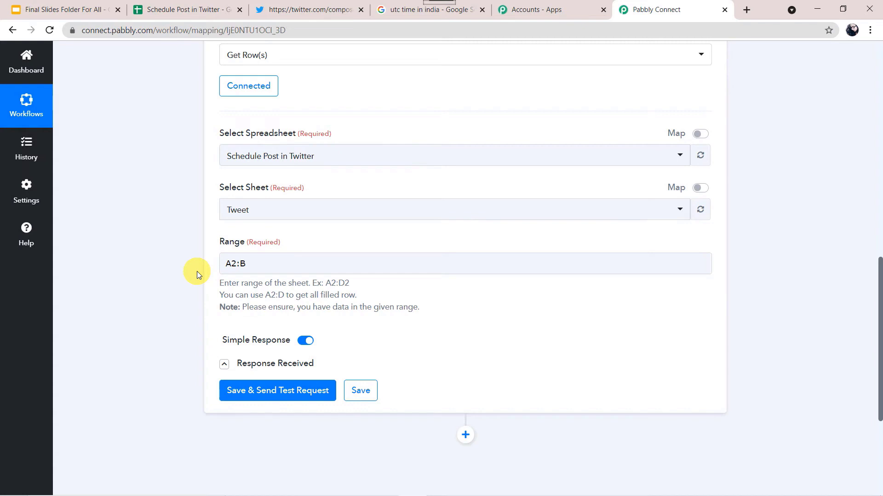
Step: Save and send a test request, then compare the returned rows with the spreadsheet
left_click(281, 392)
scroll(182, 353, "down", 4)
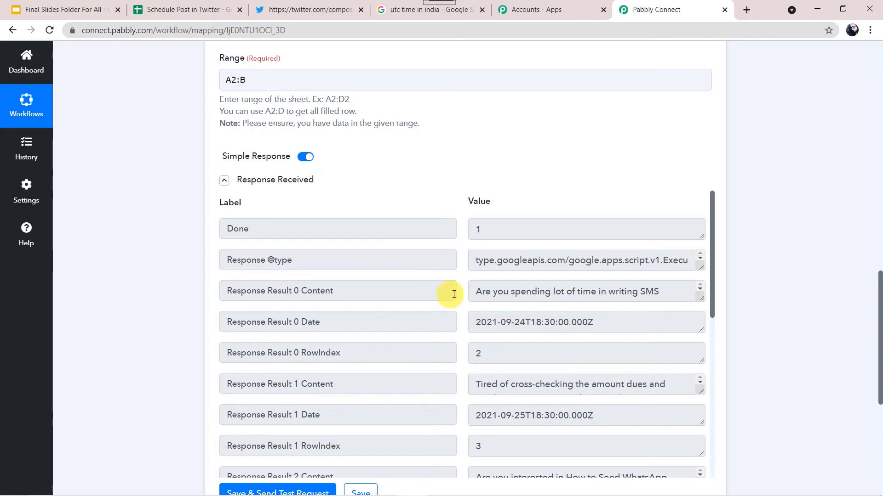
left_click(182, 9)
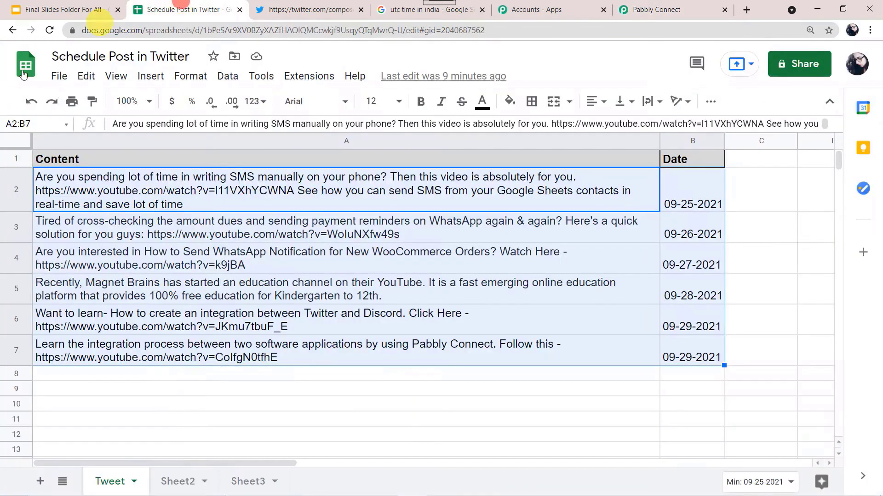
Step: Review the Tweet sheet rows, then go back to the Pabbly Connect workflow
mouse_move(94, 196)
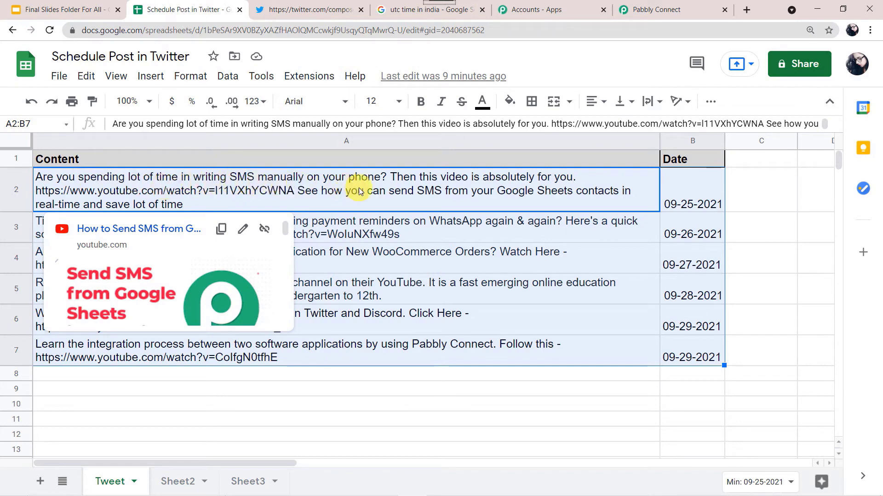
left_click(669, 9)
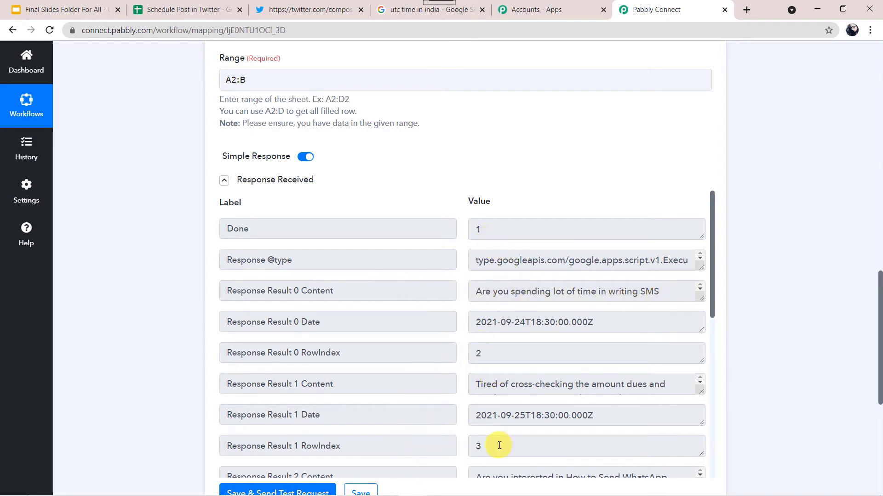
Step: Scroll the Get Row(s) response to see rows 4–6 and their dates
scroll(370, 379, "down", 4)
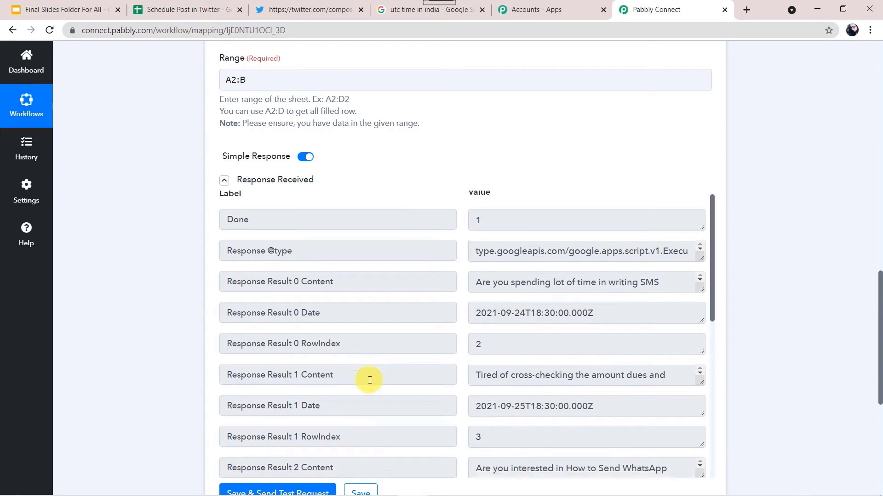
scroll(370, 379, "down", 3)
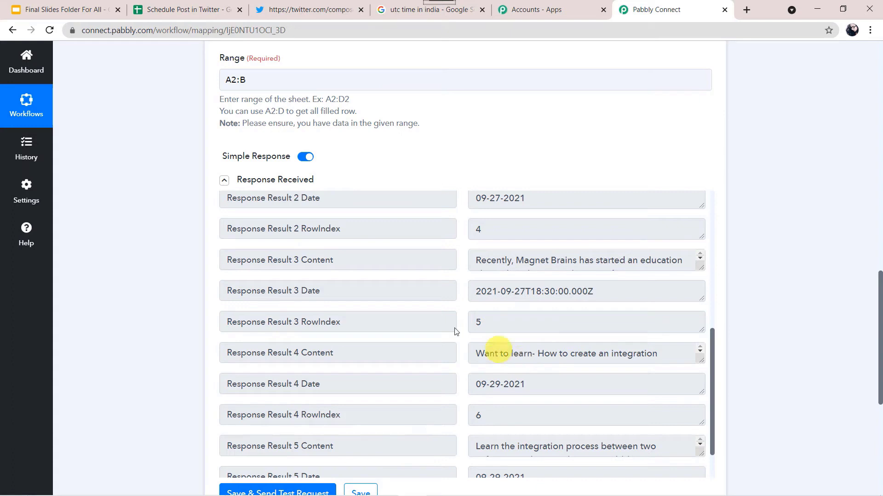
Step: Turn off Simple Response for Get Row(s) and re-run the test
left_click(304, 158)
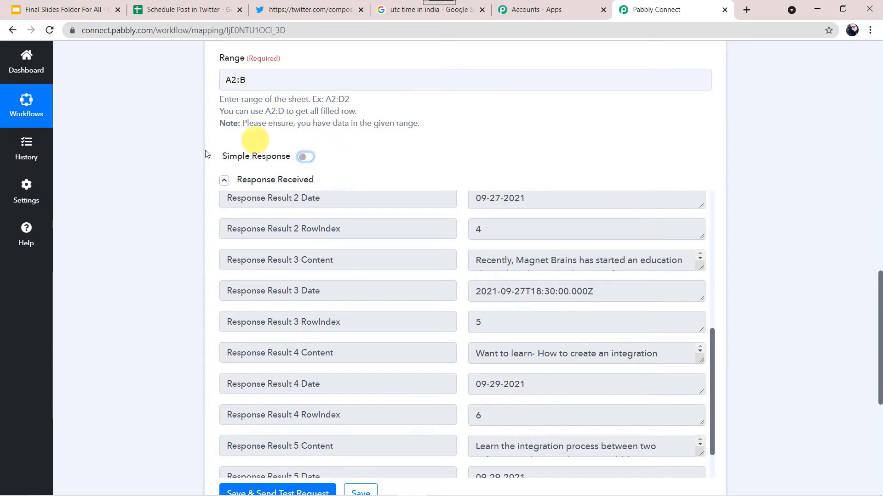
scroll(147, 301, "down", 3)
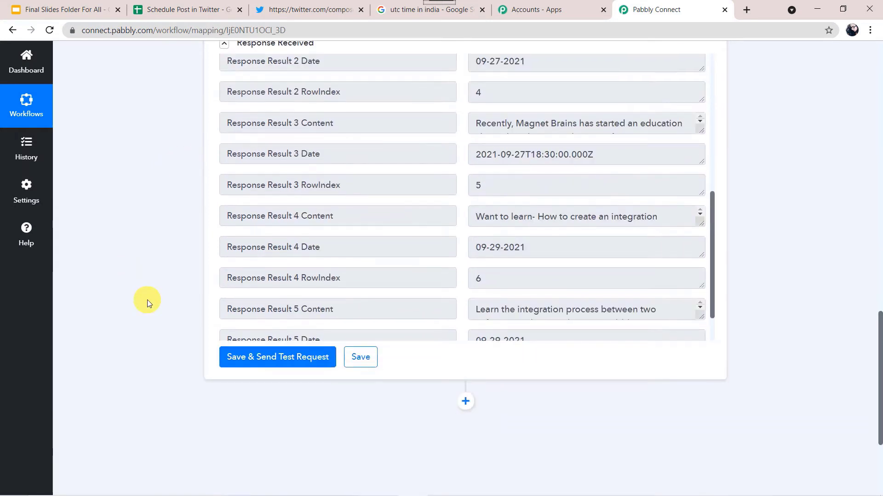
left_click(276, 365)
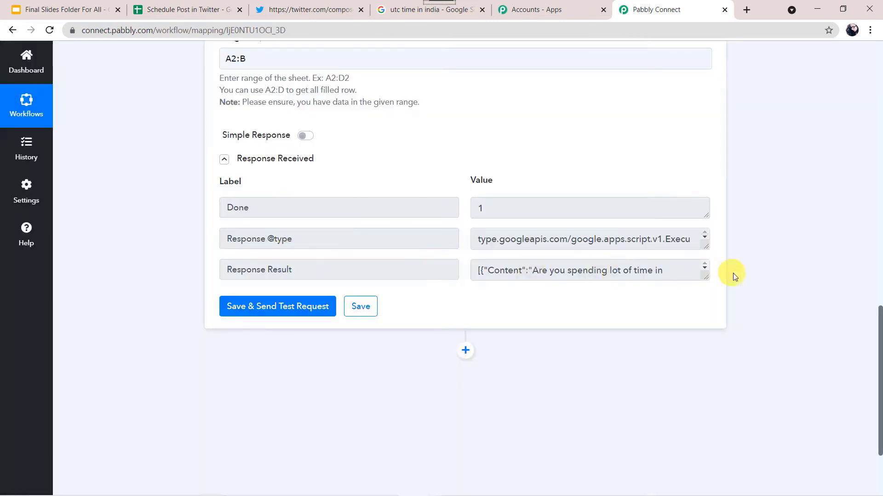
Step: Enlarge the Response Result box and read through its Content, Date and rowIndex JSON
left_click_drag(707, 276, 700, 460)
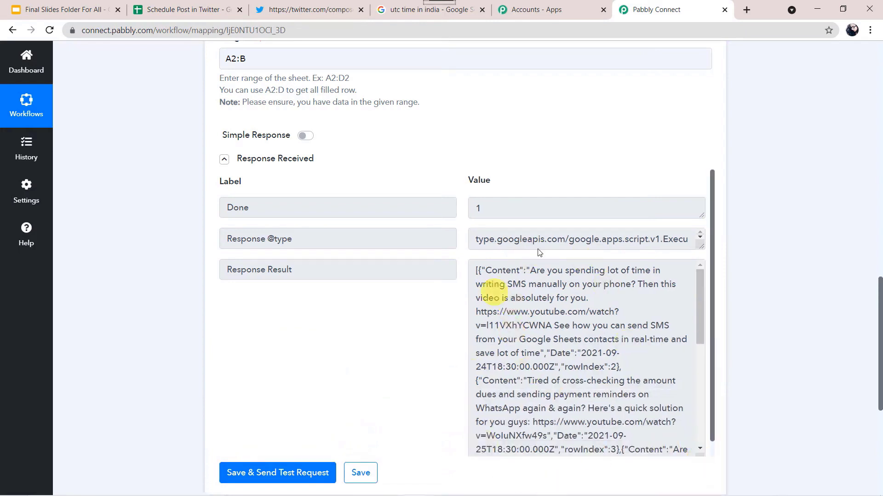
scroll(501, 332, "down", 2)
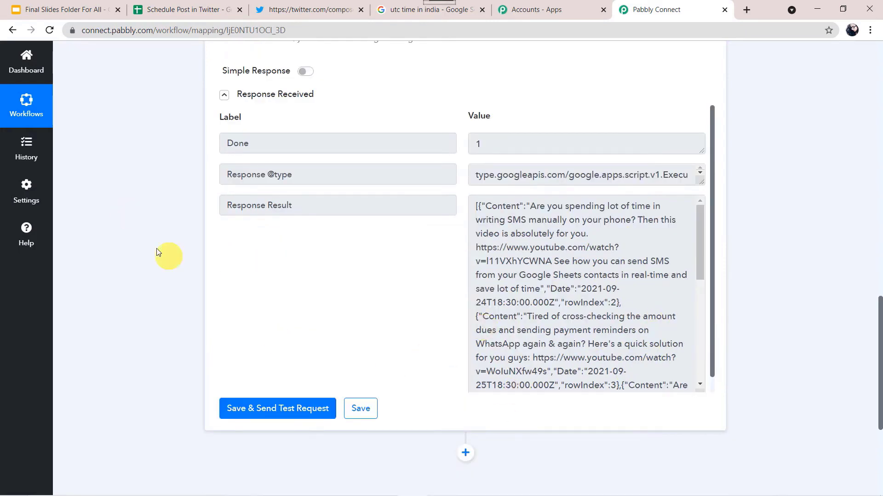
scroll(154, 242, "up", 9)
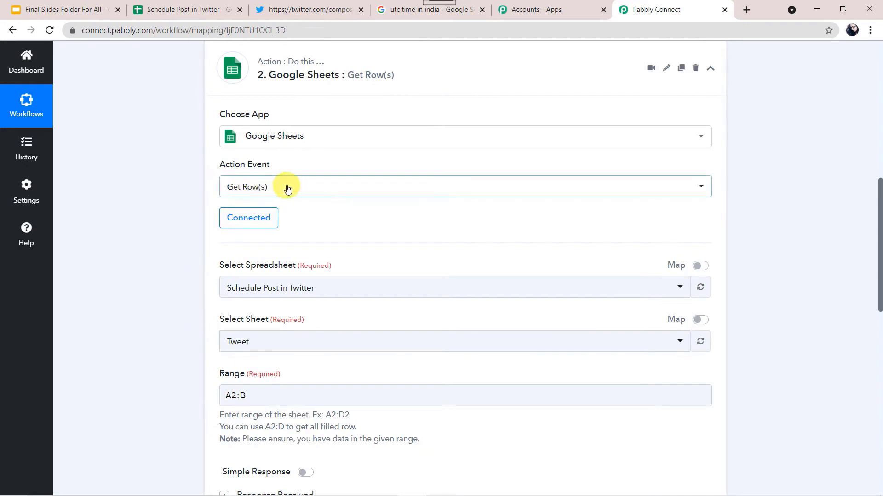
scroll(120, 311, "down", 2)
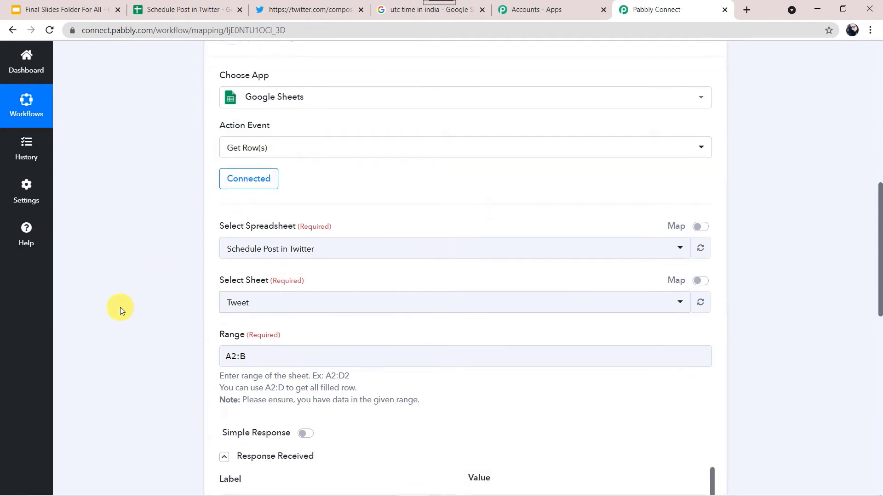
scroll(121, 311, "down", 3)
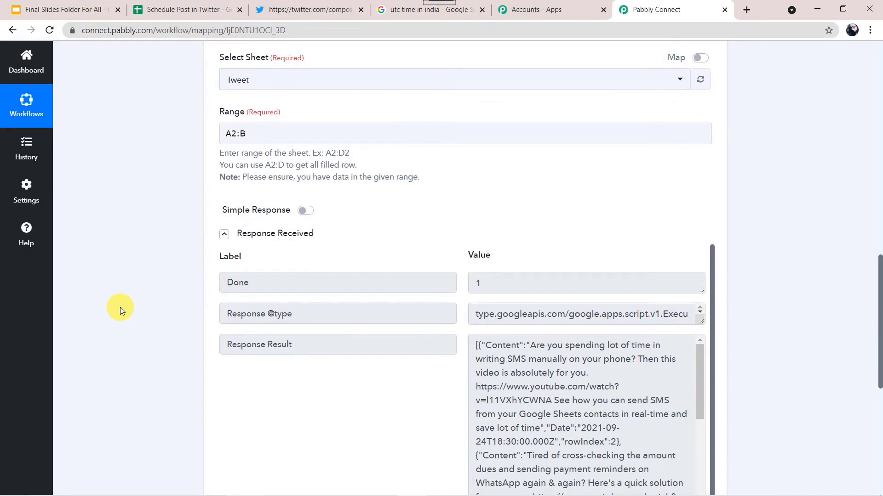
scroll(120, 272, "down", 3)
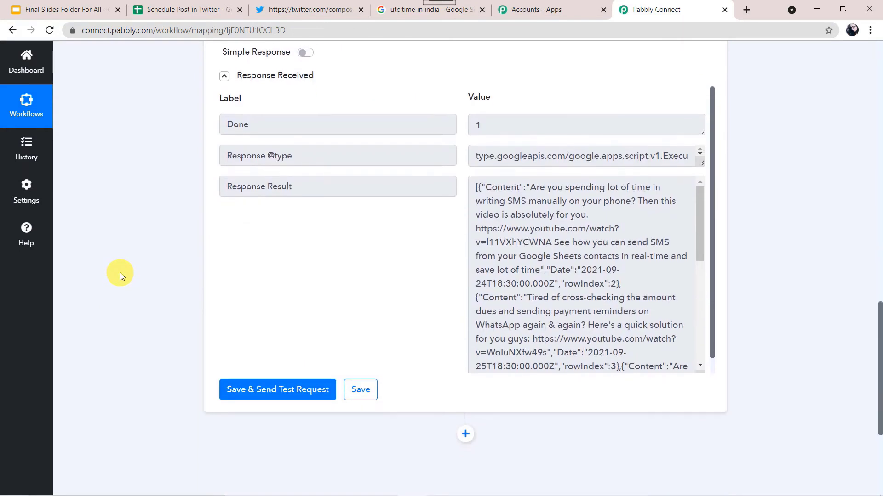
scroll(526, 310, "up", 1)
scroll(526, 310, "down", 1)
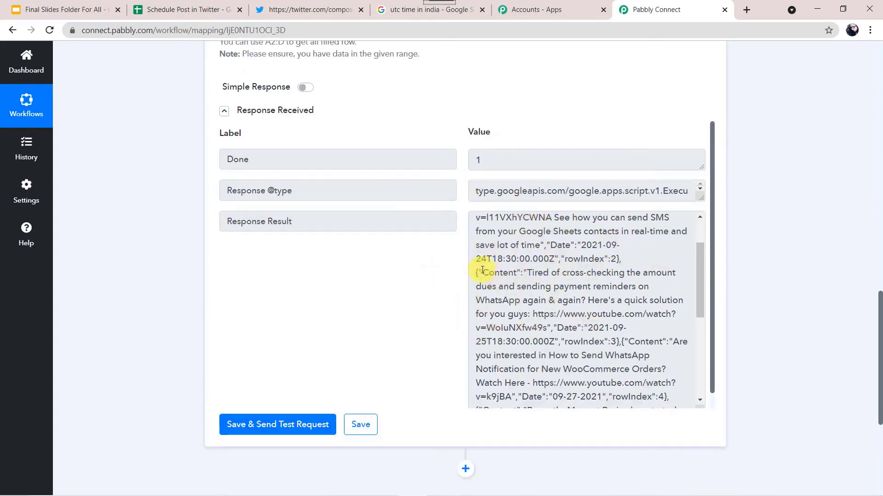
Step: Compare the Tweet sheet's Date column with the response, then return to Pabbly Connect
left_click(174, 10)
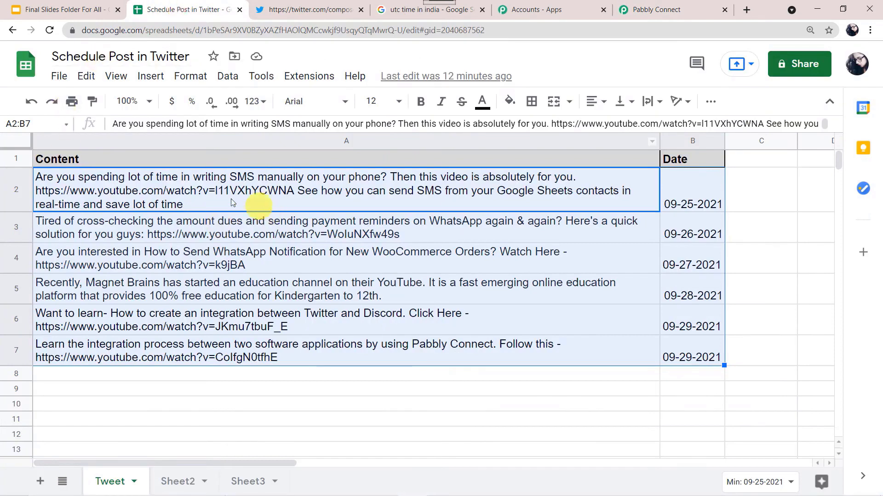
mouse_move(287, 184)
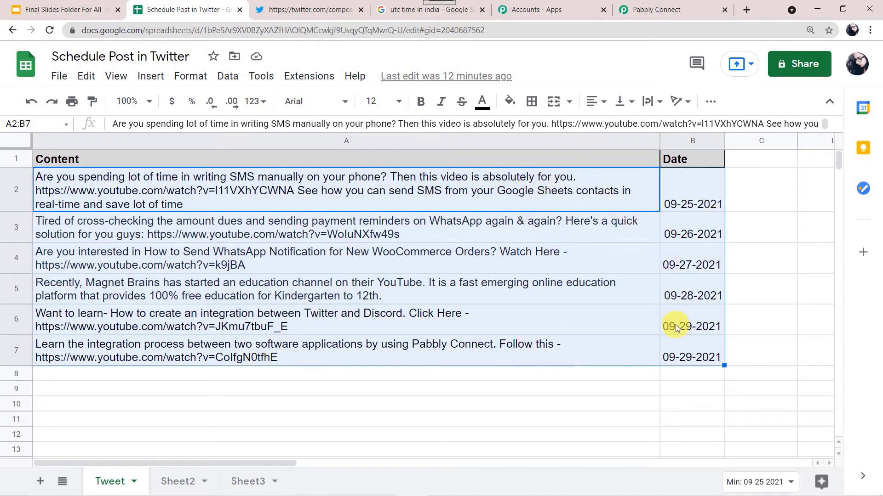
left_click(679, 8)
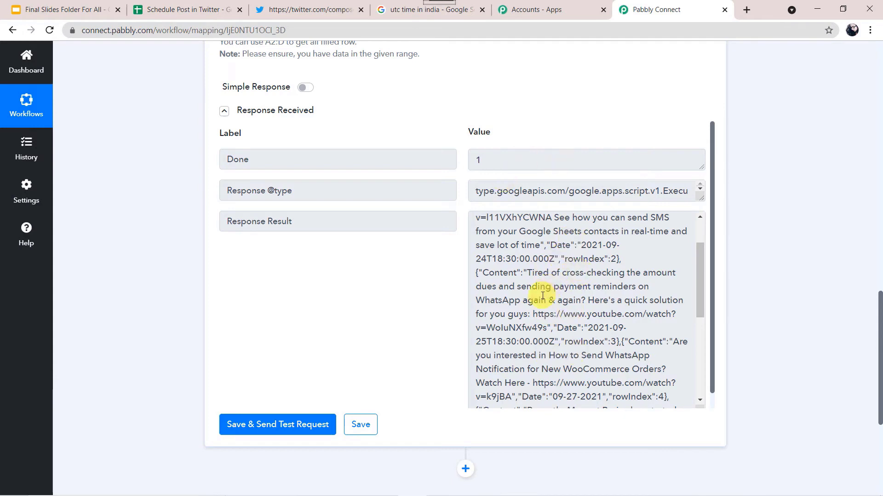
Step: Add a new step after Google Sheets and make it an Iterator by Pabbly step
scroll(542, 296, "down", 4)
scroll(542, 296, "down", 3)
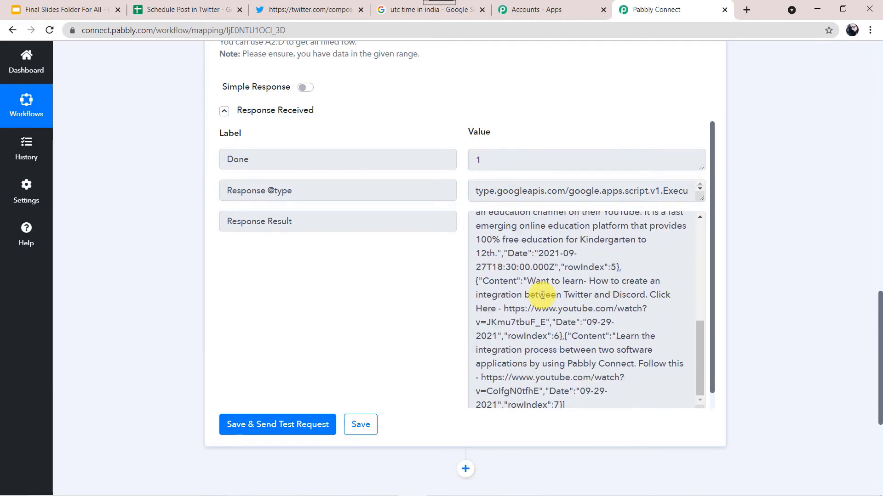
scroll(176, 332, "down", 3)
scroll(176, 332, "down", 2)
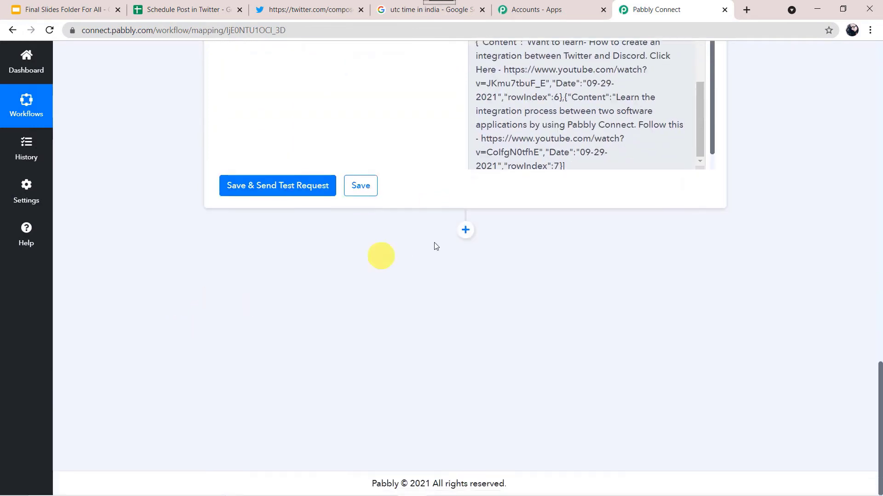
left_click(466, 231)
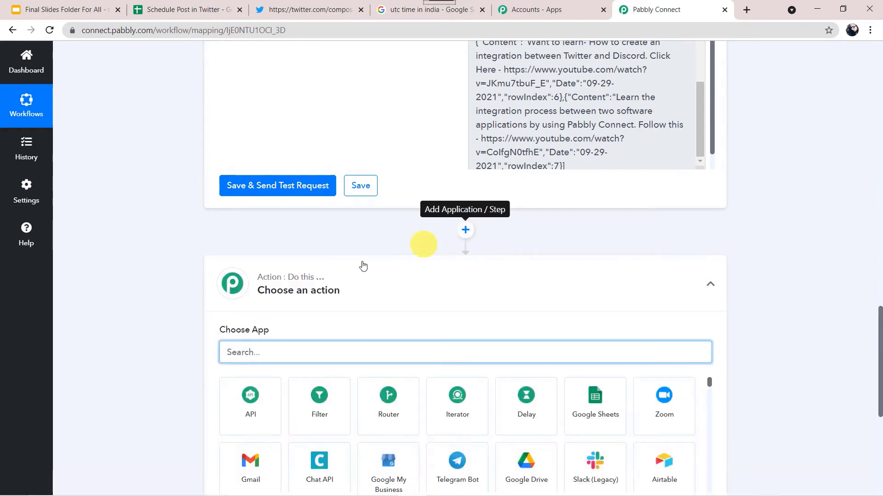
scroll(413, 293, "down", 3)
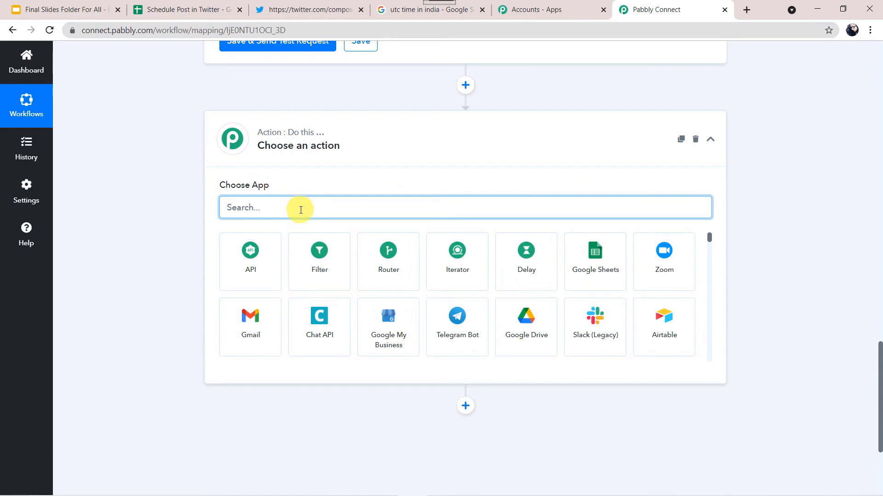
type("Itera")
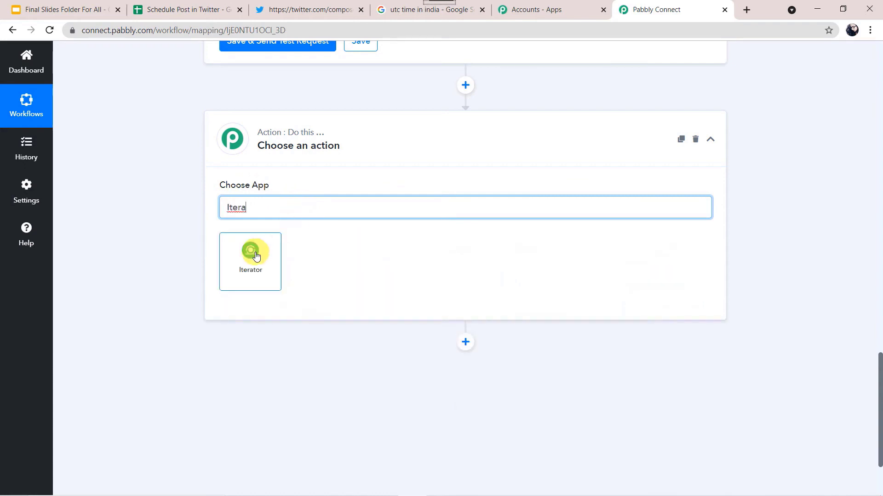
left_click(256, 256)
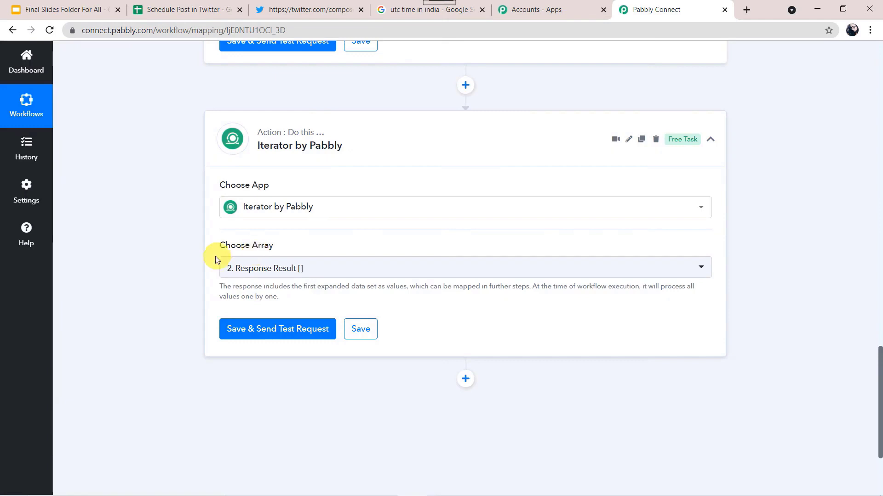
Step: Iterate over Response Result [], test it, and enlarge the returned Content
left_click(300, 271)
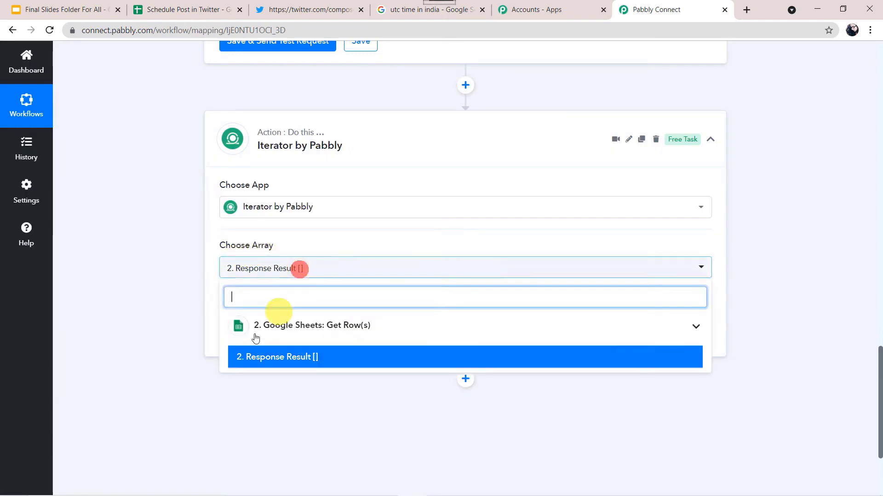
left_click(302, 359)
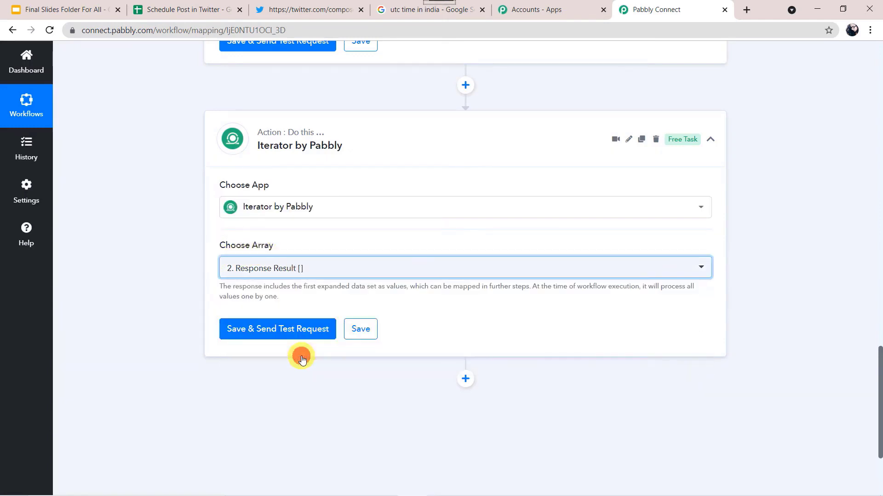
left_click(276, 329)
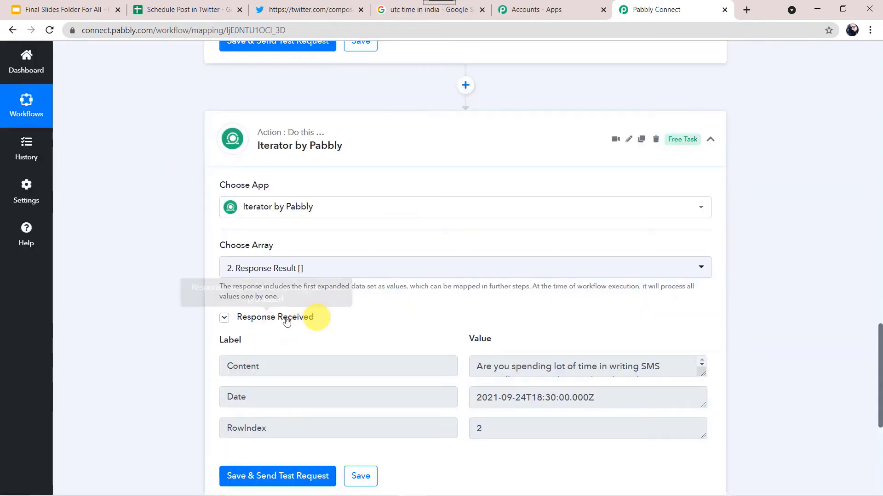
scroll(172, 349, "down", 3)
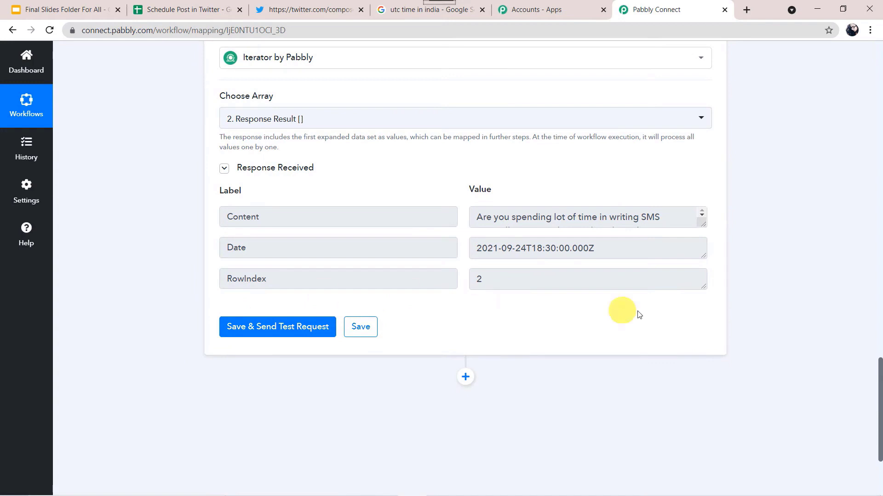
left_click_drag(702, 224, 737, 358)
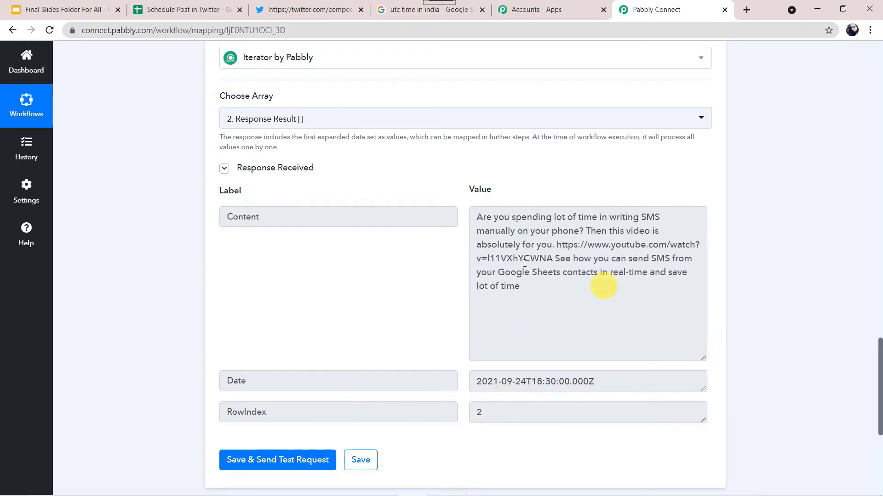
left_click(196, 10)
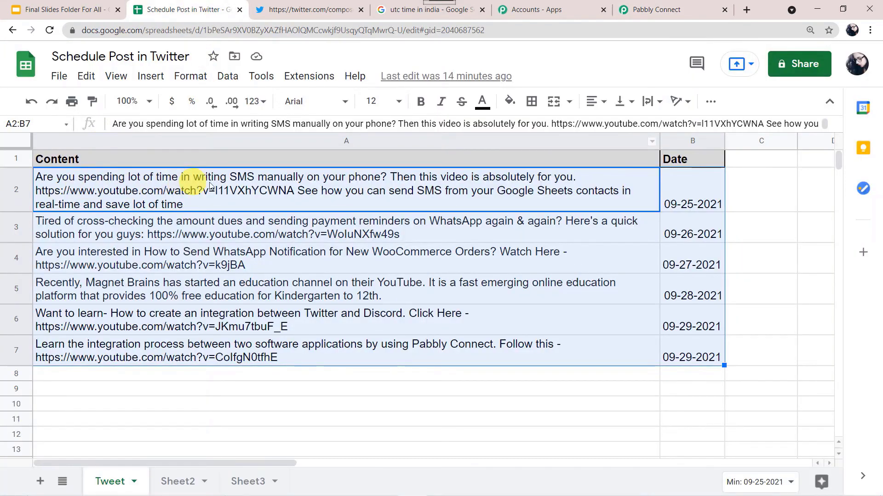
left_click(655, 17)
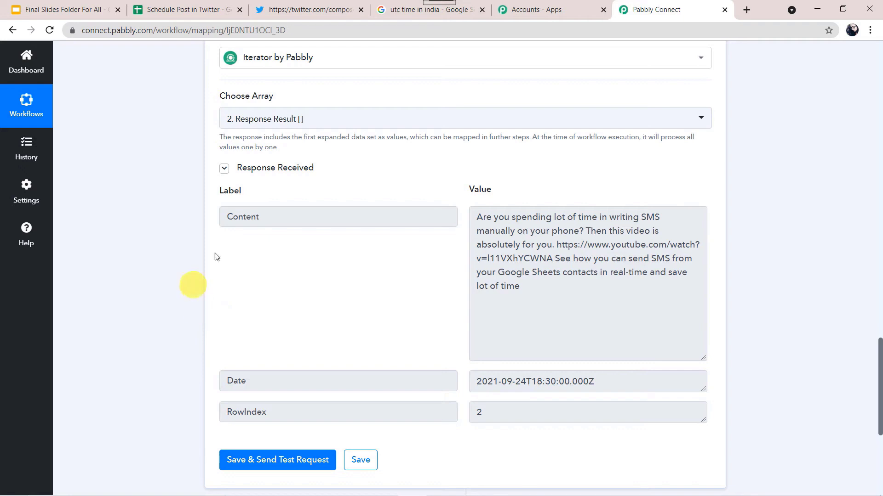
Step: Add a Date/Time Formatter step after the Iterator
scroll(164, 317, "down", 3)
scroll(164, 317, "down", 3)
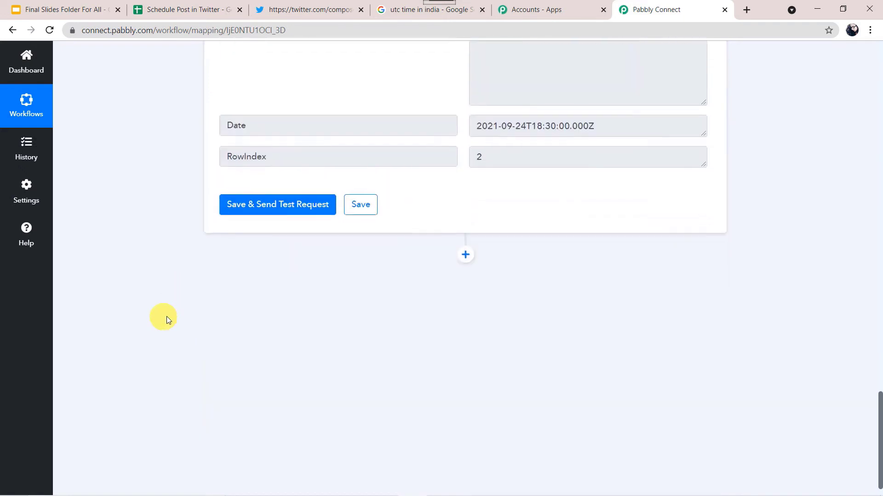
left_click(465, 253)
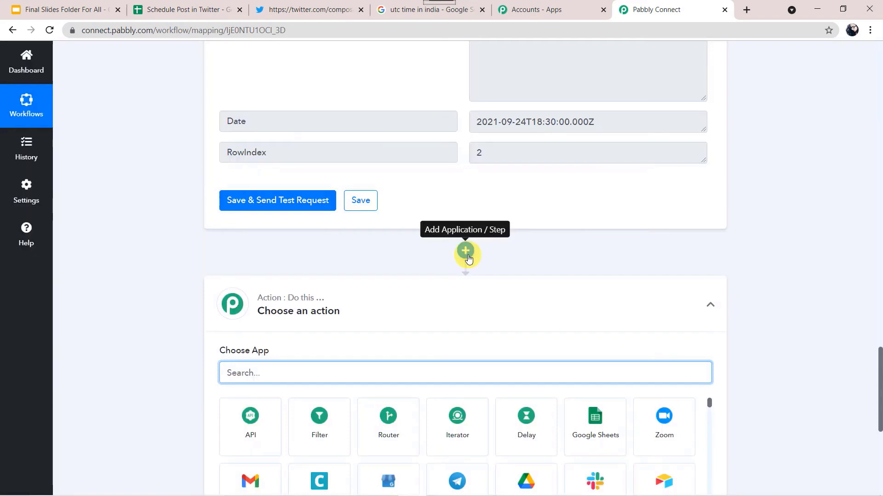
scroll(361, 320, "down", 4)
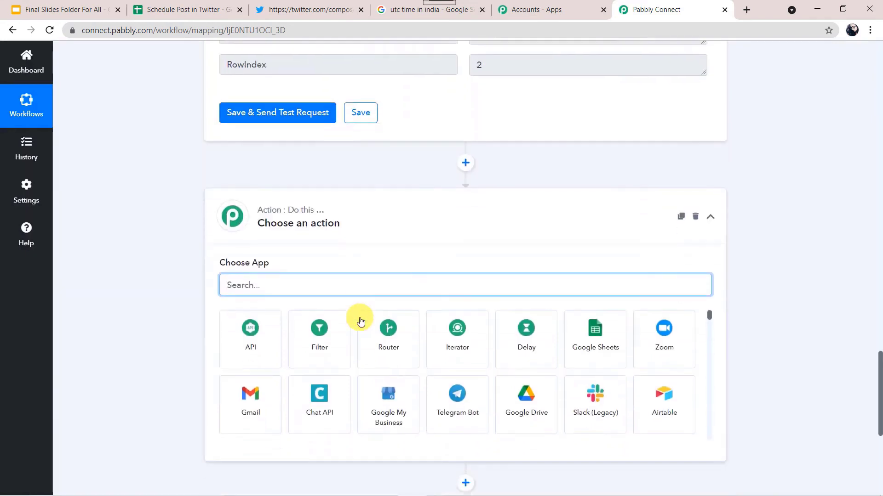
left_click(347, 201)
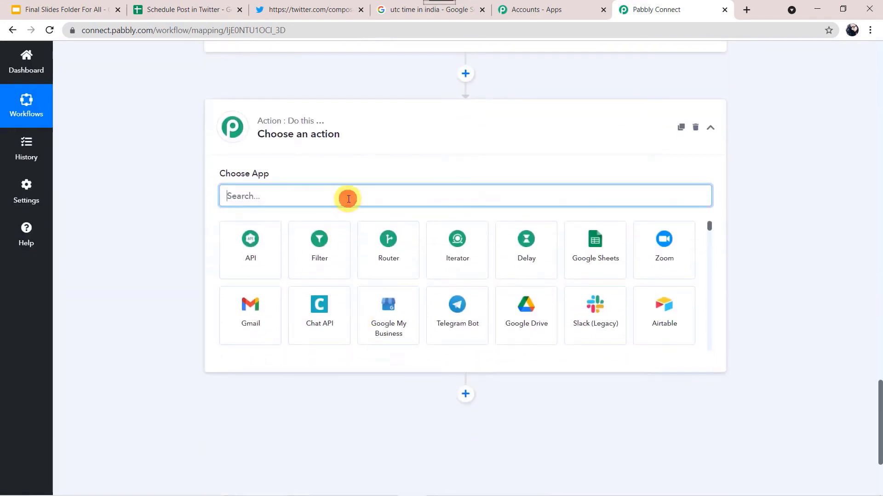
type("Date")
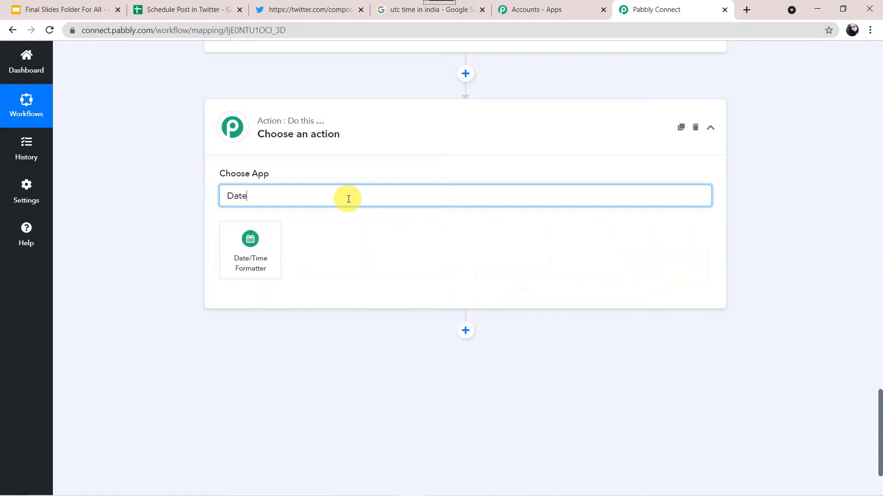
left_click(249, 245)
Step: Set the formatter's action event to Current Date and connect it
left_click(249, 249)
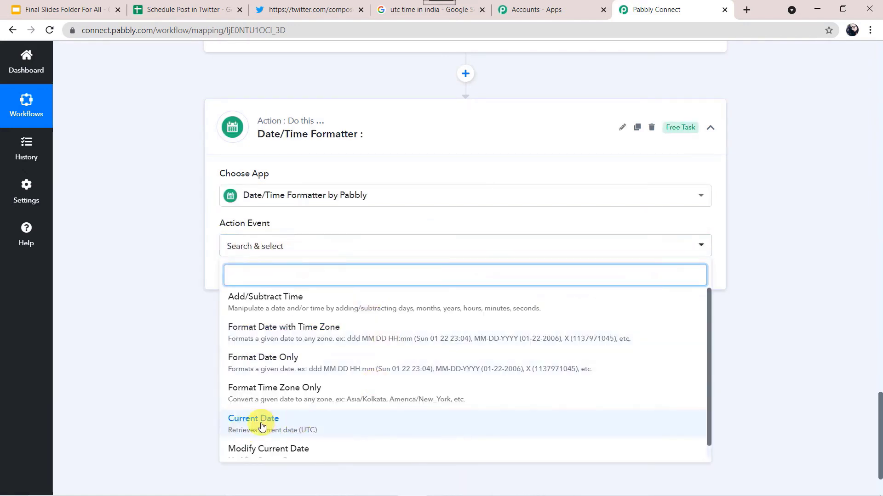
left_click(285, 427)
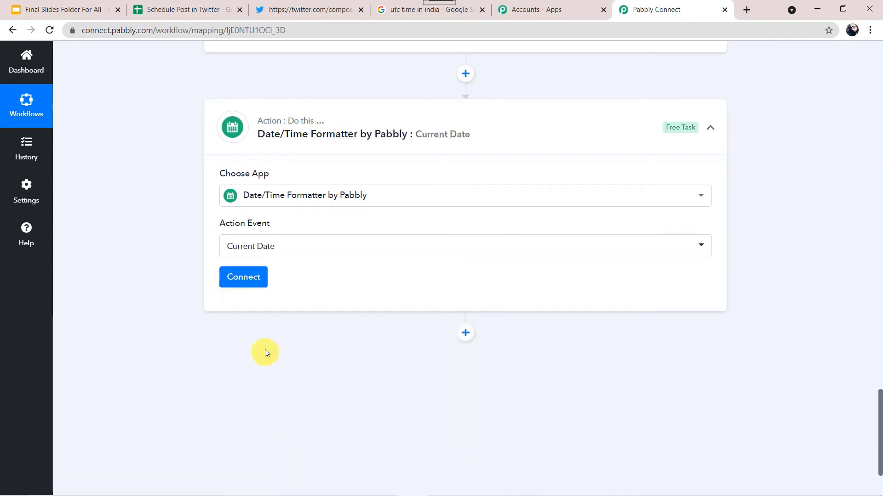
left_click(254, 278)
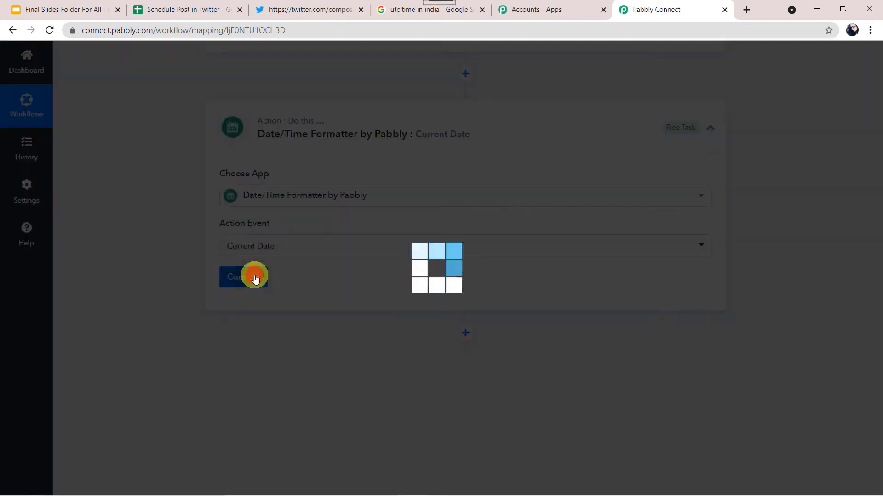
scroll(153, 310, "down", 3)
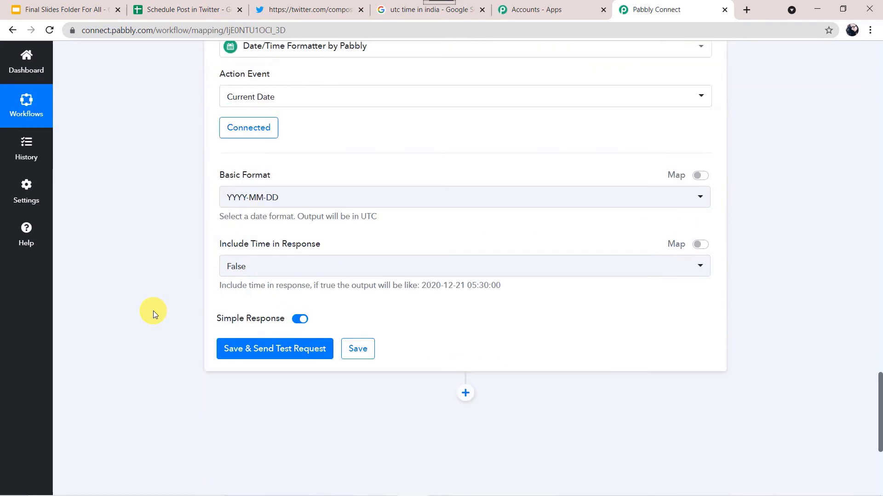
scroll(153, 311, "down", 1)
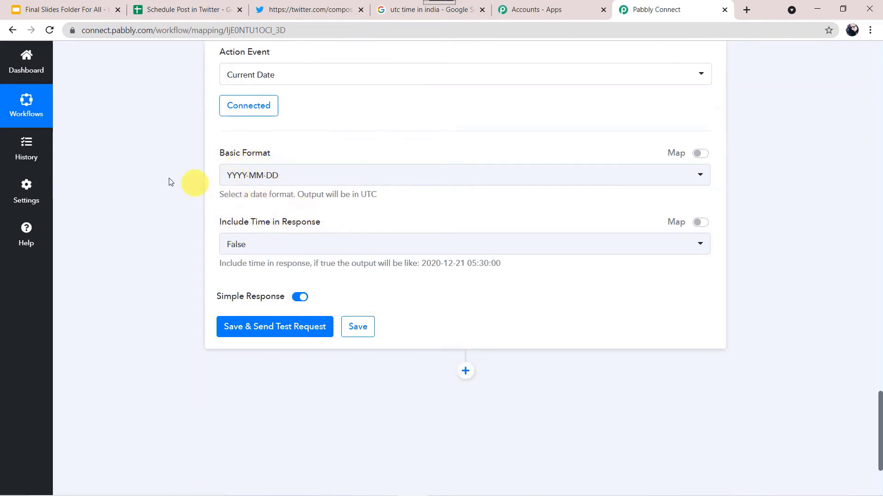
Step: Check the first post's date format in sheet cell B2, then return to Pabbly Connect
left_click(195, 14)
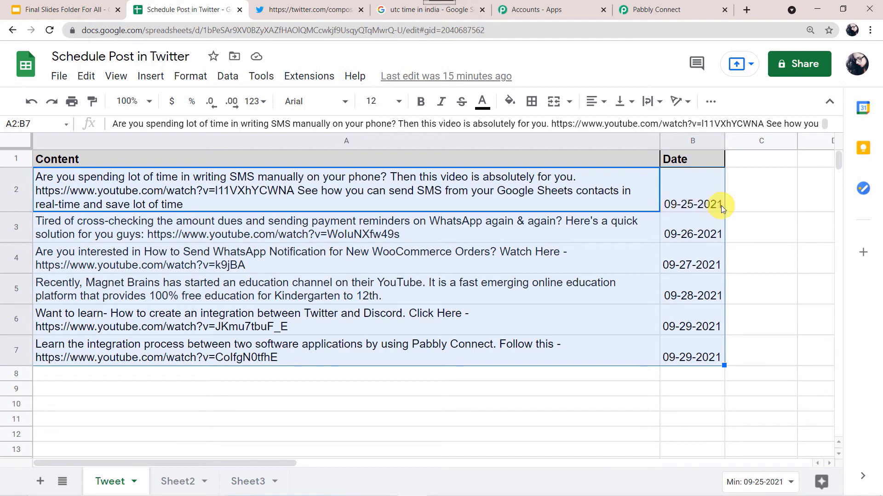
left_click(688, 203)
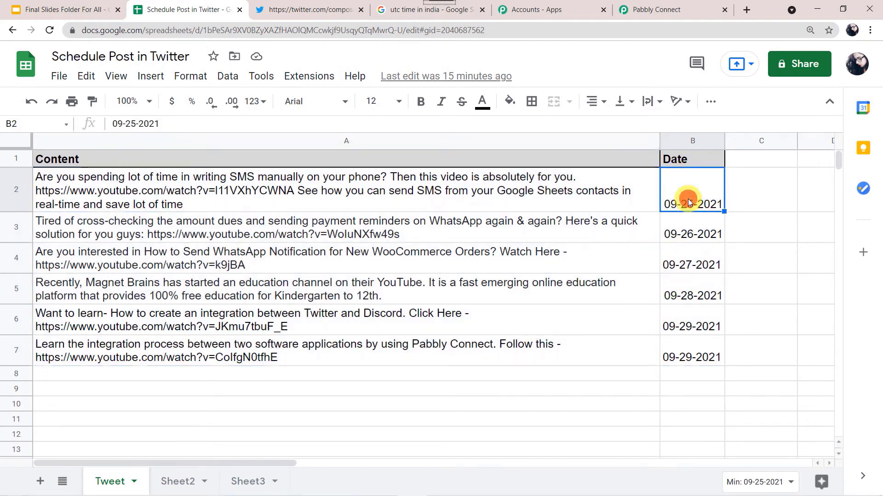
left_click(671, 13)
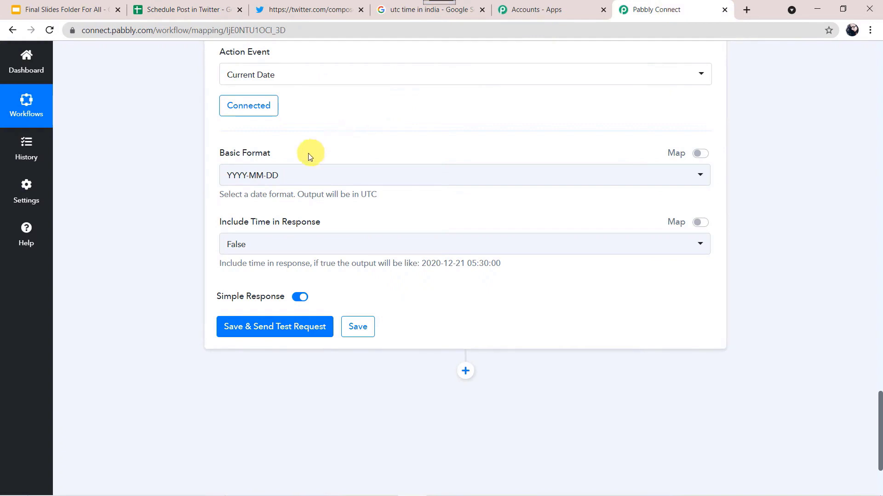
Step: Set Basic Format to MM-DD-YYYY, test it to get 09-25-2021, then switch to the sheet
left_click(298, 177)
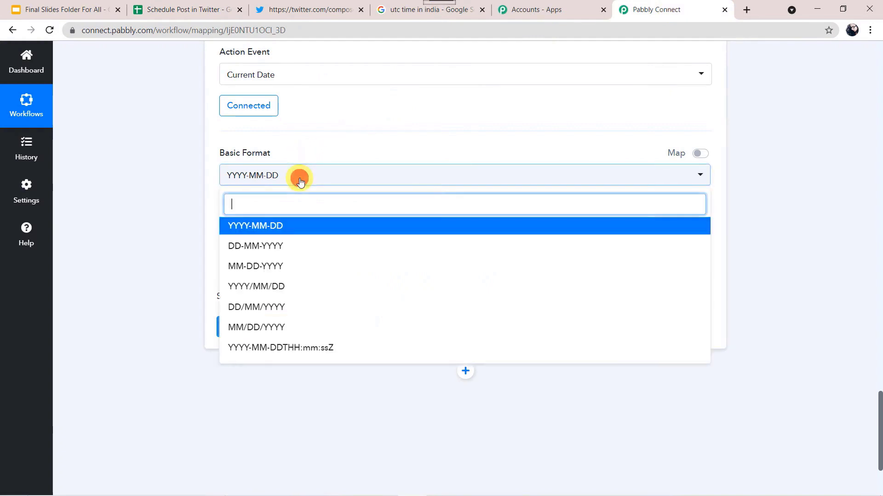
left_click(253, 270)
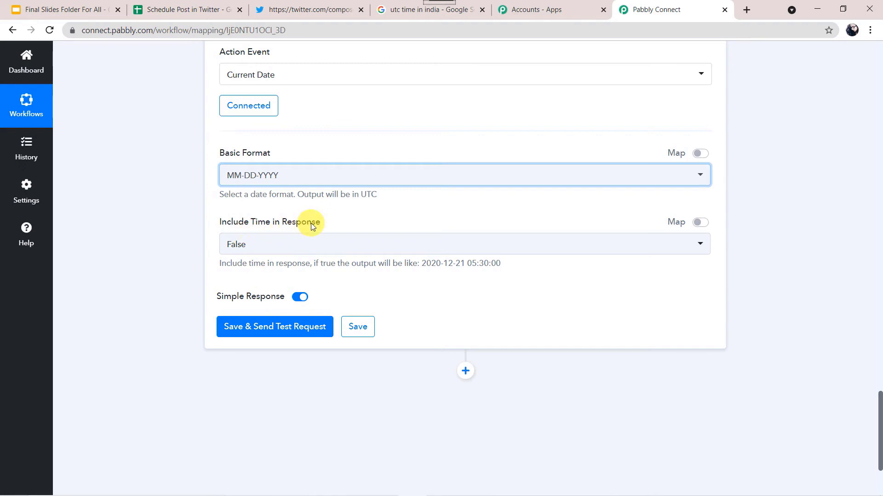
left_click(248, 331)
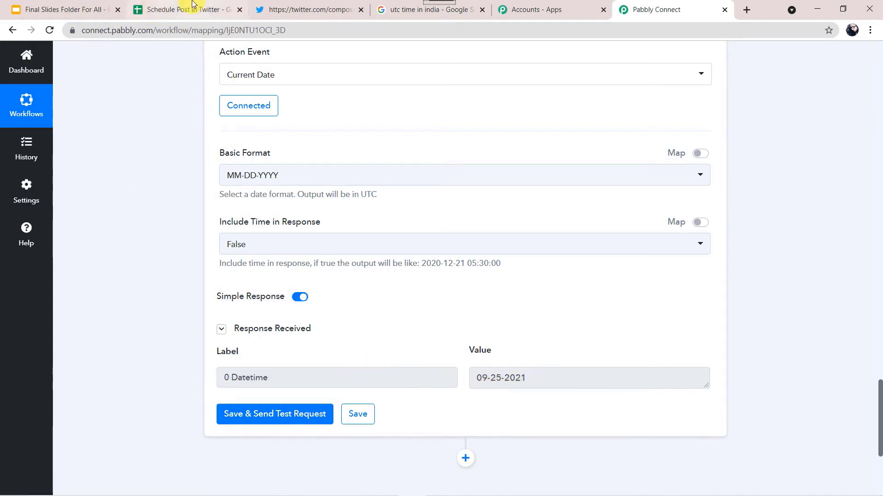
left_click(181, 10)
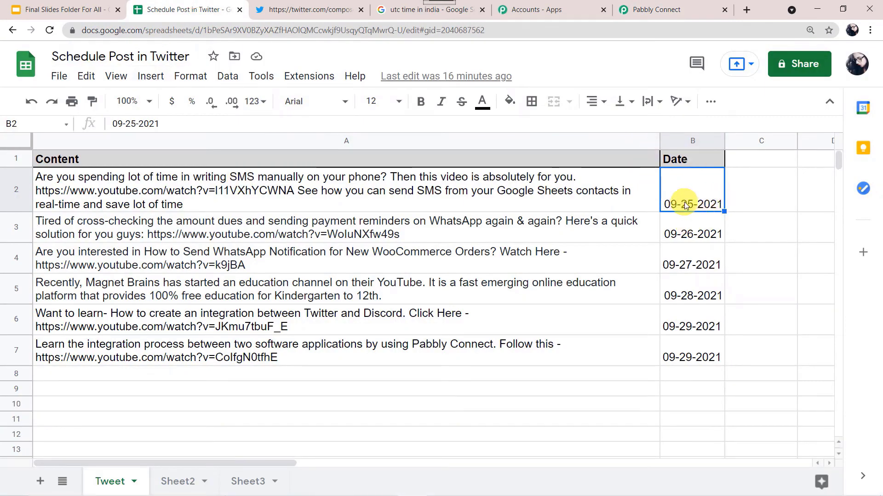
Step: Check the post text in A2 and date 09-25-2021 in B2, then return to Pabbly Connect
left_click(528, 188)
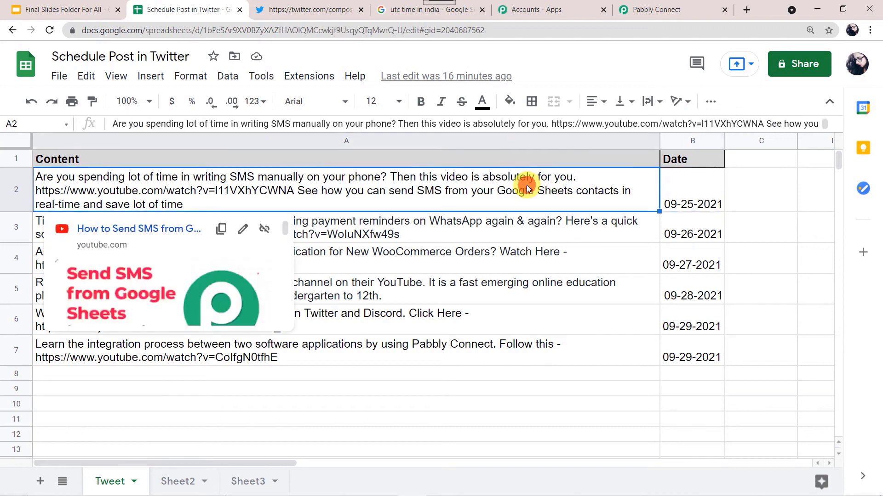
left_click(685, 197)
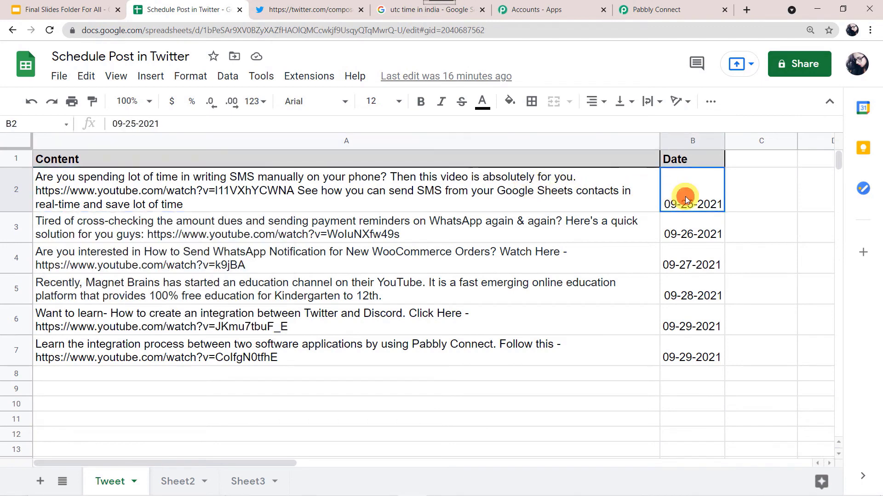
left_click(653, 10)
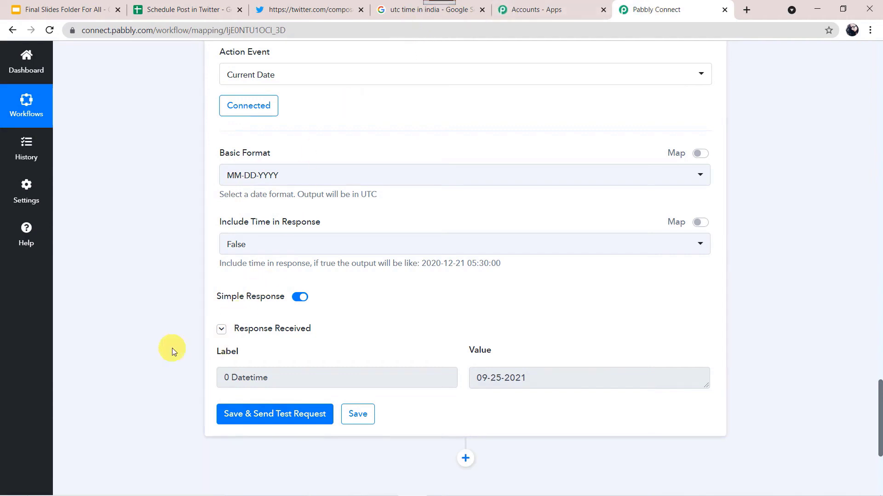
Step: Add a new step below the date formatter and search for the Filter app
scroll(172, 349, "down", 5)
left_click(466, 229)
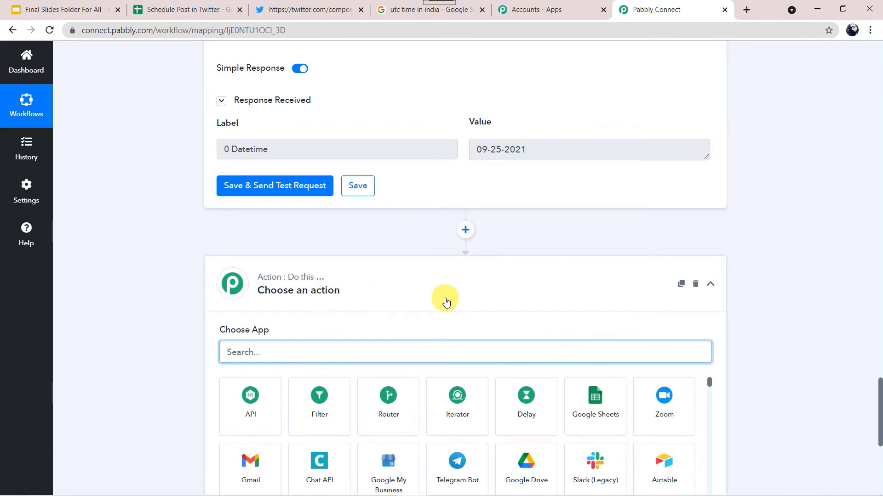
scroll(446, 301, "down", 3)
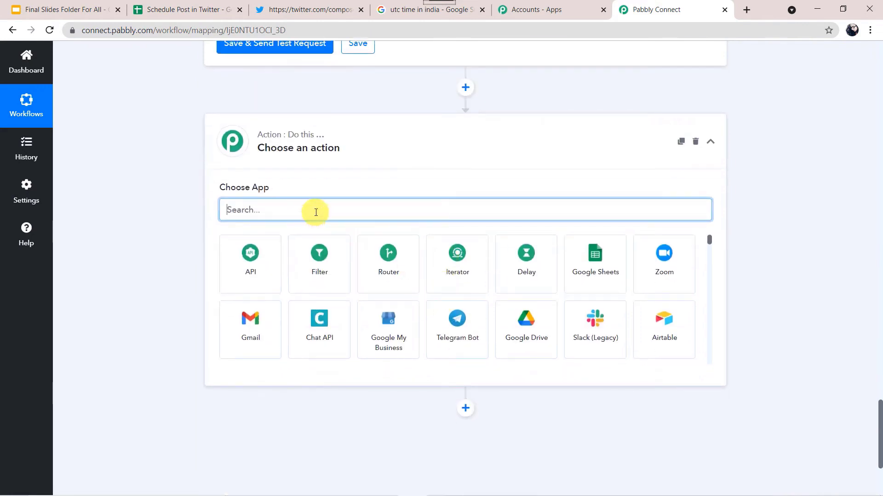
type("Filter")
Step: Choose Filter by Pabbly with condition 3. Date Equal to 4. 0 Datetime
left_click(257, 271)
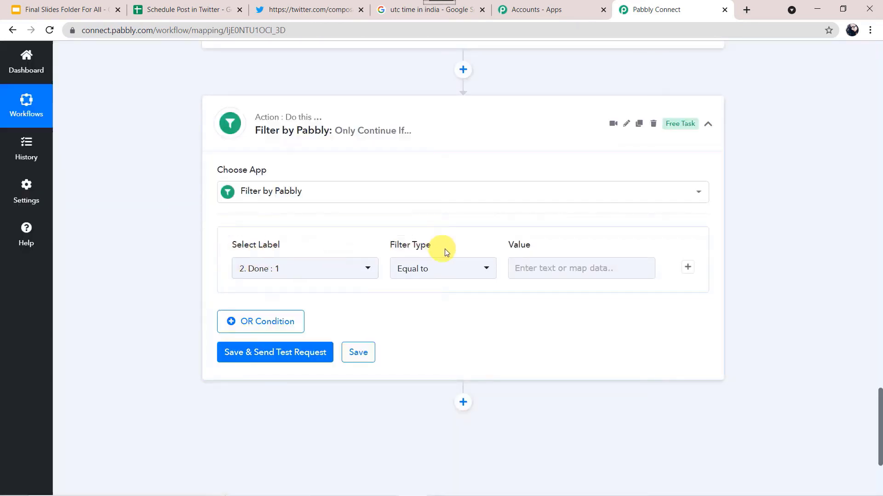
scroll(556, 255, "down", 1)
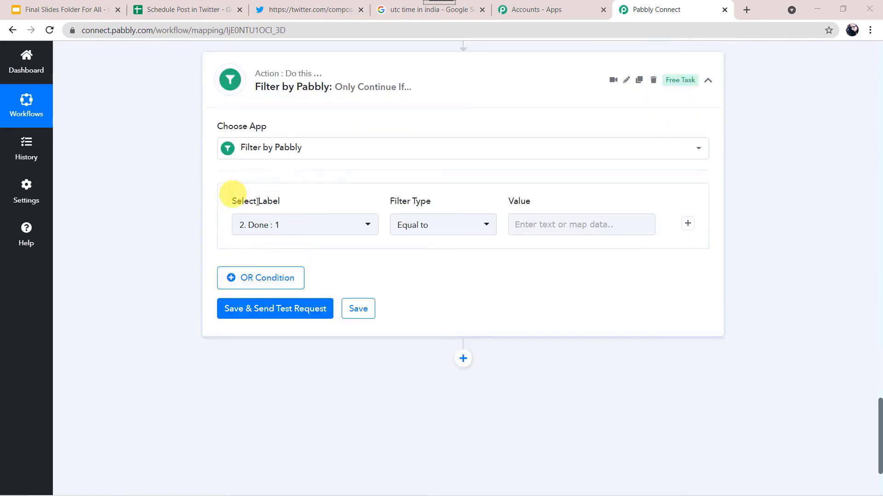
left_click(305, 224)
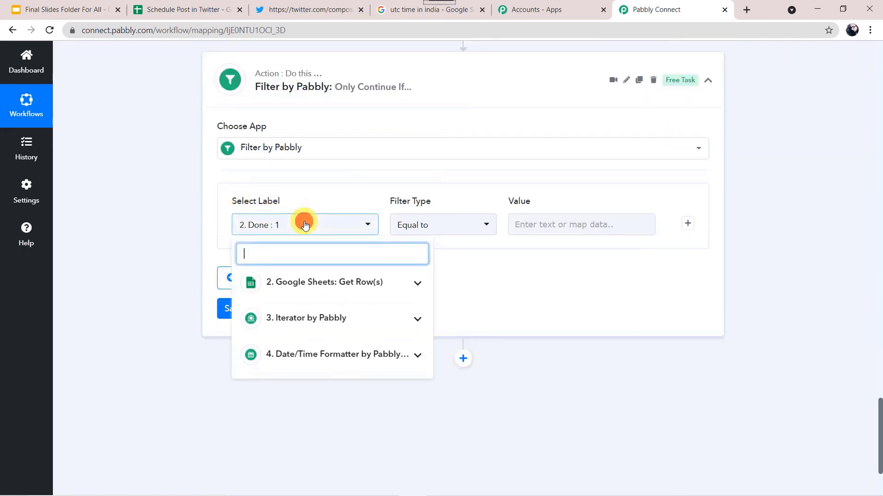
left_click(313, 317)
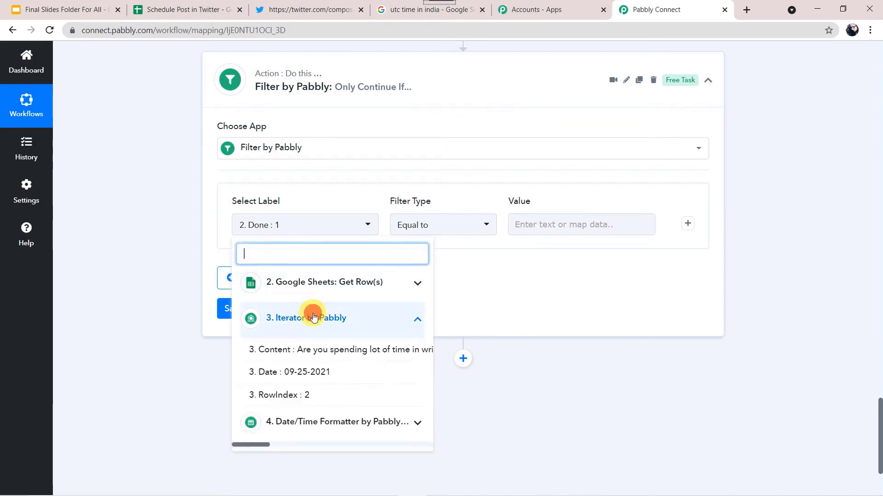
left_click(308, 373)
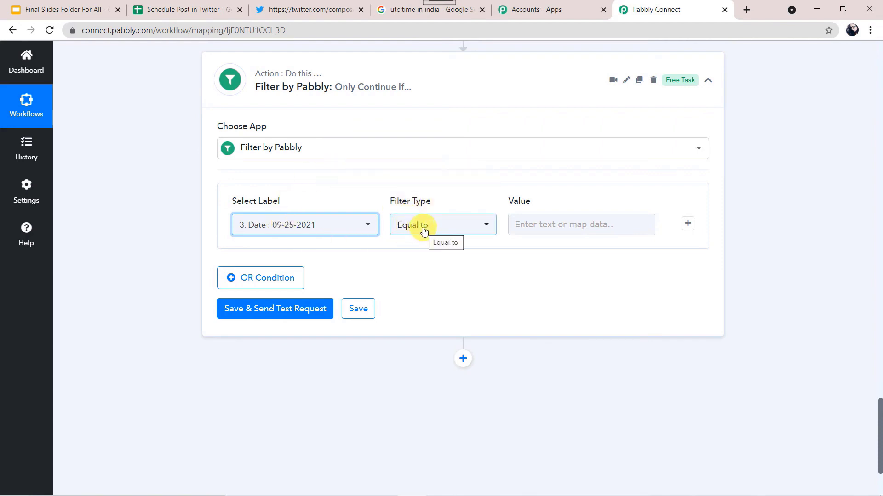
left_click(541, 224)
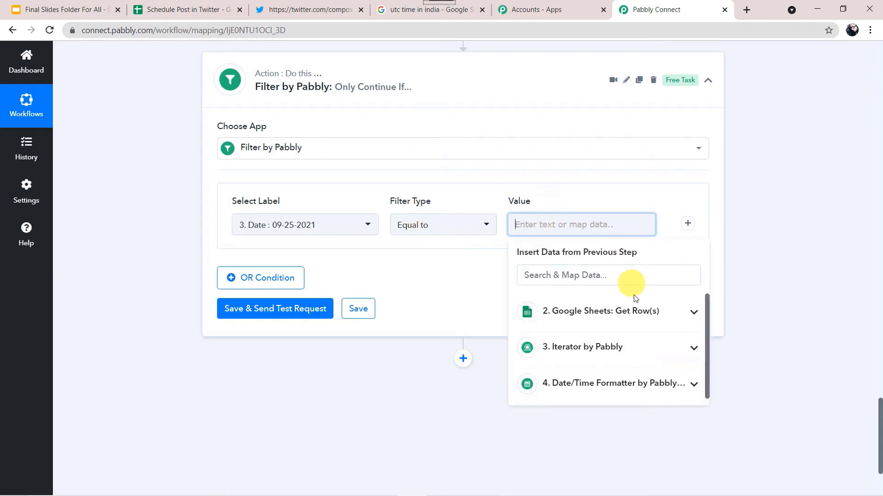
left_click(584, 387)
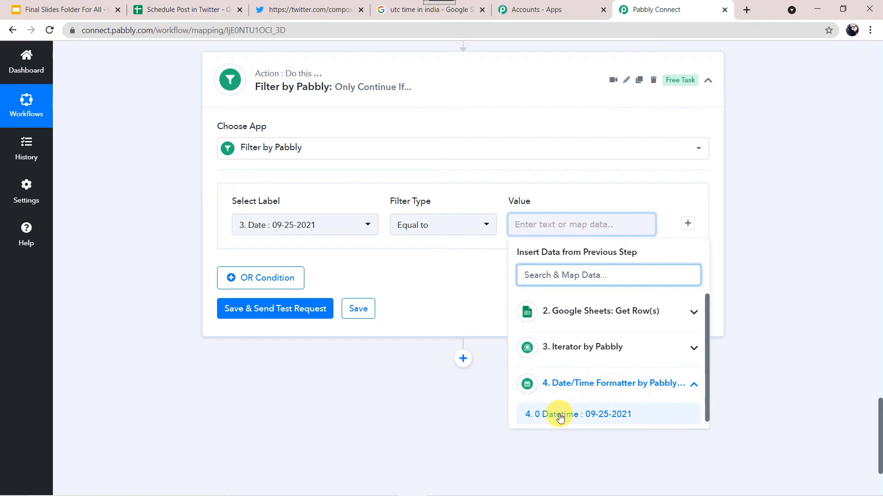
left_click(558, 414)
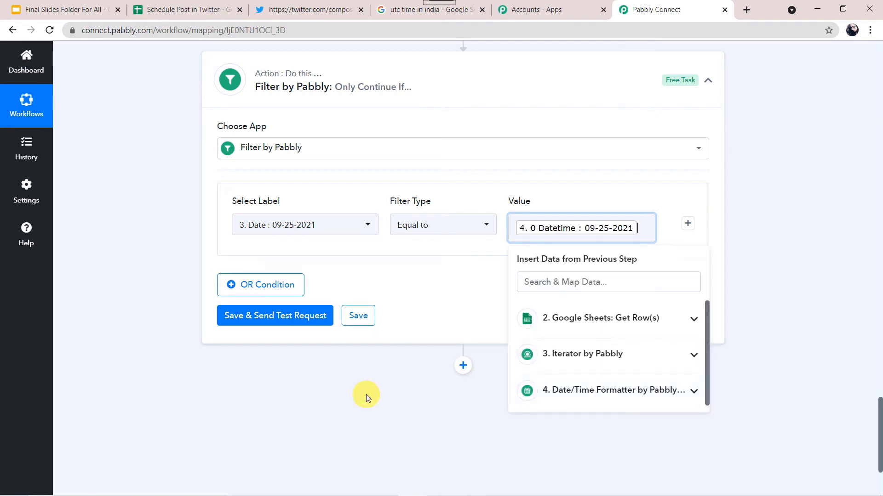
left_click(440, 387)
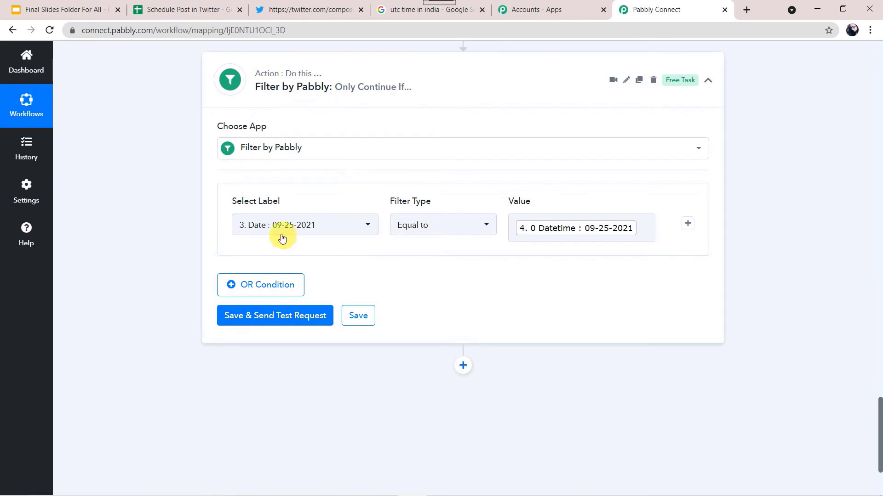
left_click(194, 8)
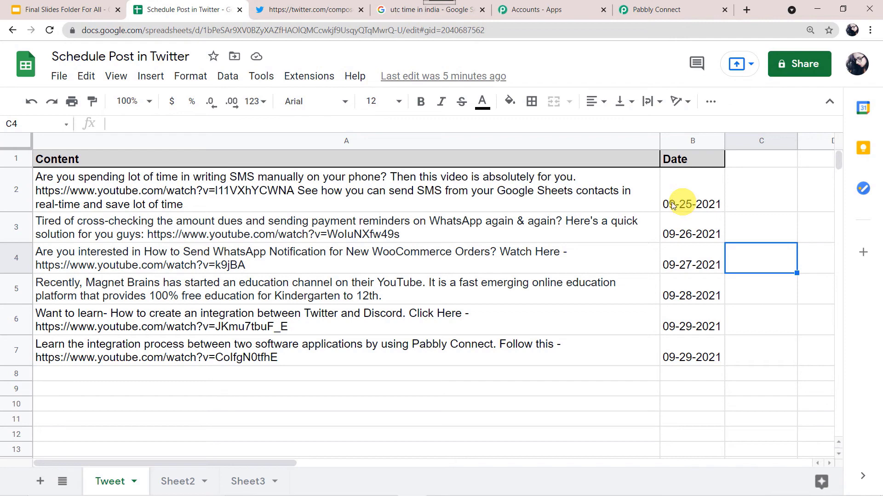
left_click(676, 10)
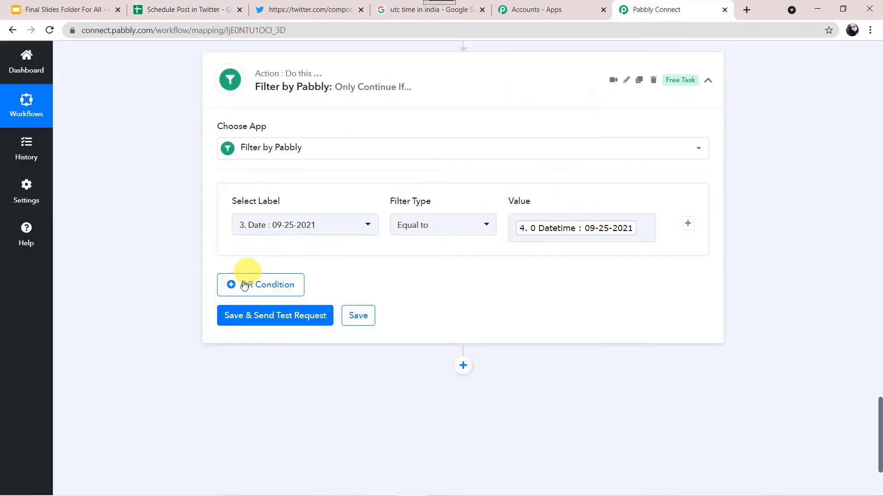
Step: Run the filter test until it returns Status success with 'Condition is true', then switch to the spreadsheet
left_click(261, 317)
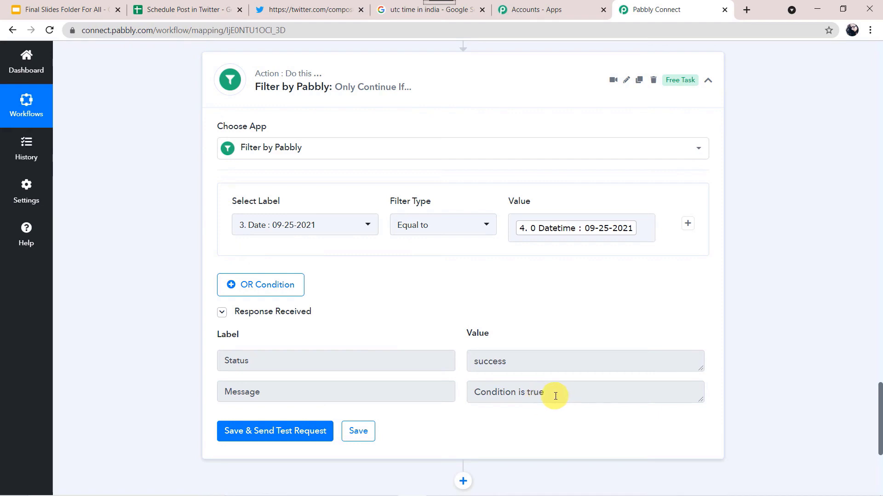
left_click(192, 13)
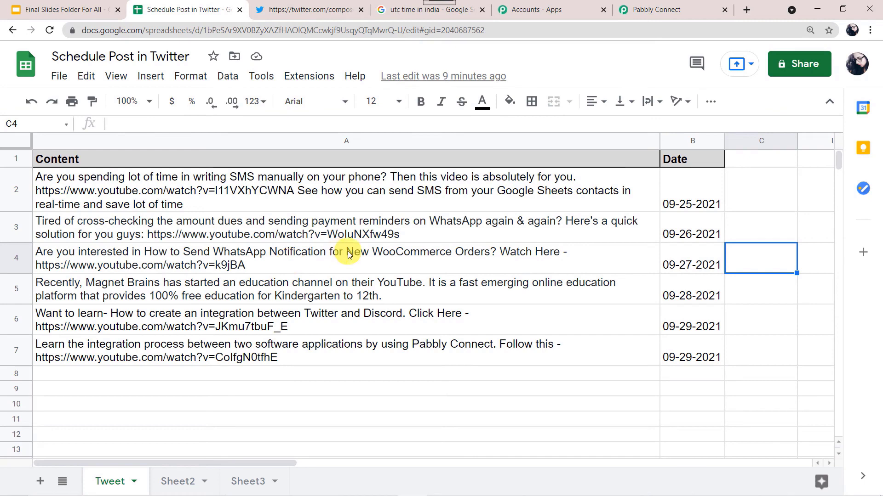
Step: Inspect row 3's post and its 09-26-2021 date in Sheets, then return to the filter step
mouse_move(361, 233)
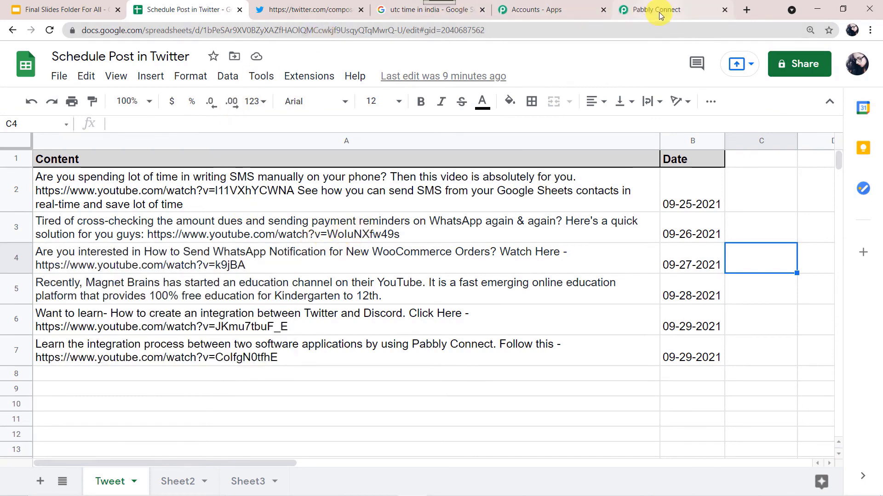
left_click(687, 236)
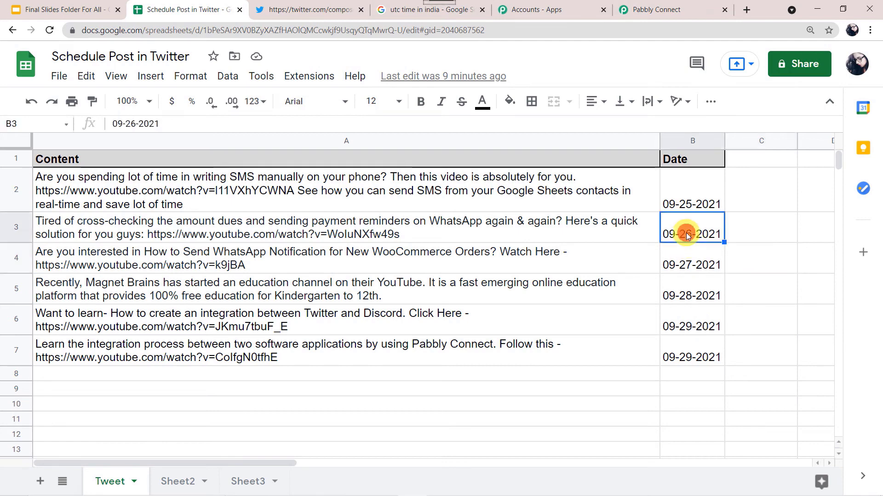
left_click(465, 241)
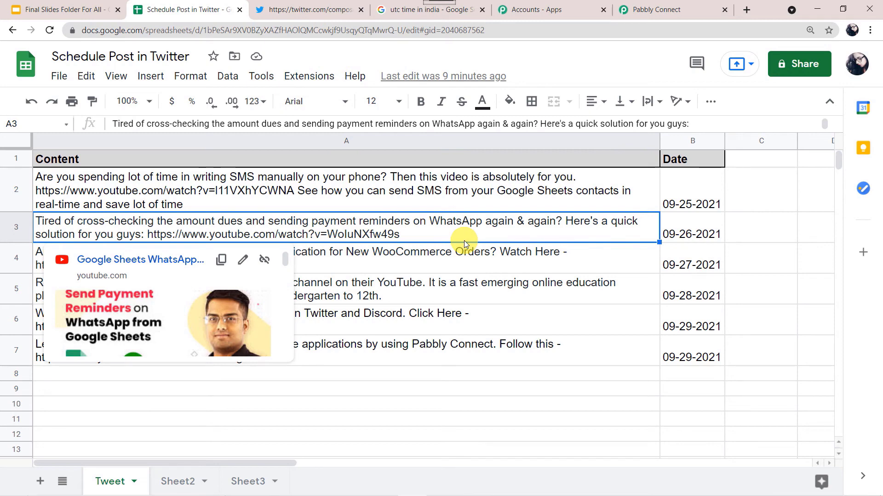
left_click(677, 10)
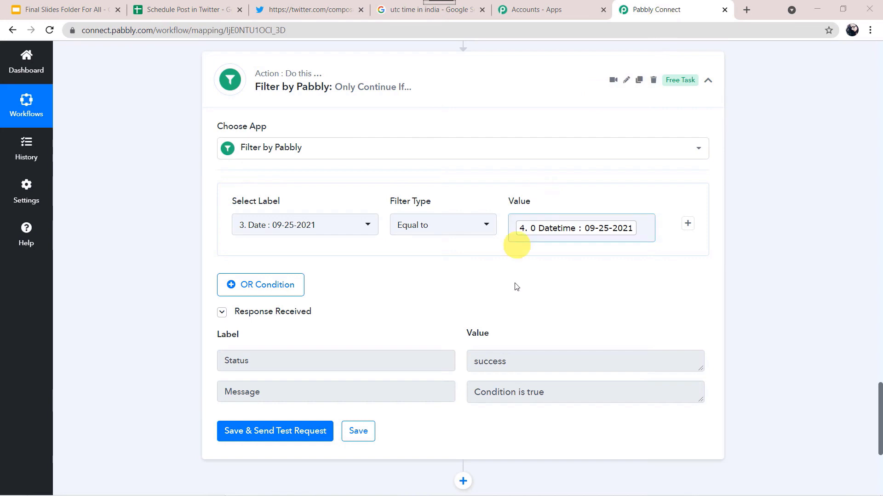
Step: Add a new Twitter (Beta) action step below the filter
scroll(142, 203, "down", 5)
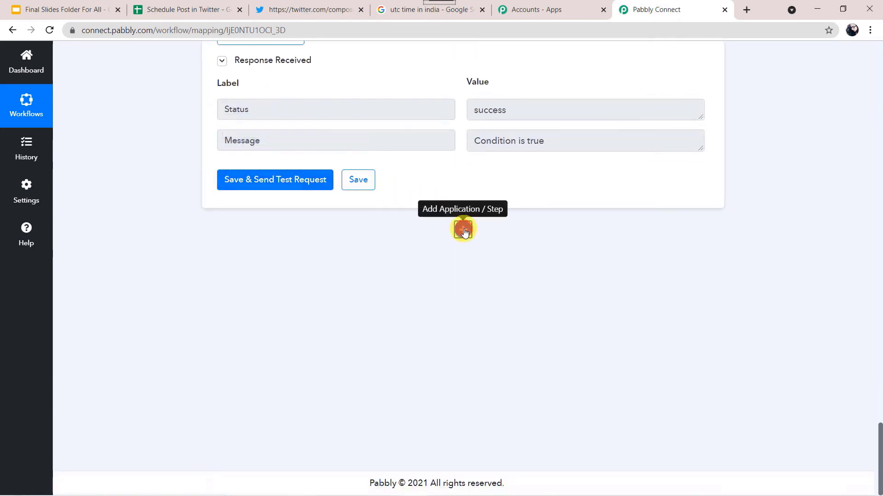
left_click(463, 230)
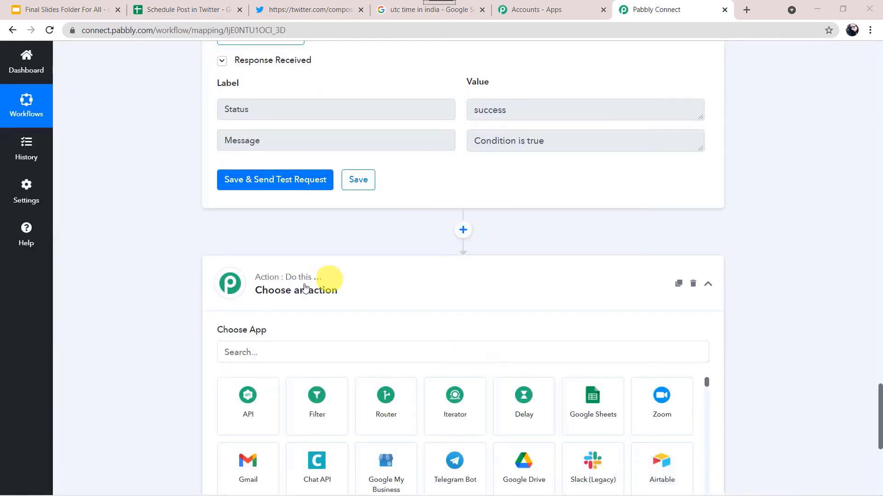
scroll(159, 301, "down", 1)
scroll(159, 299, "down", 4)
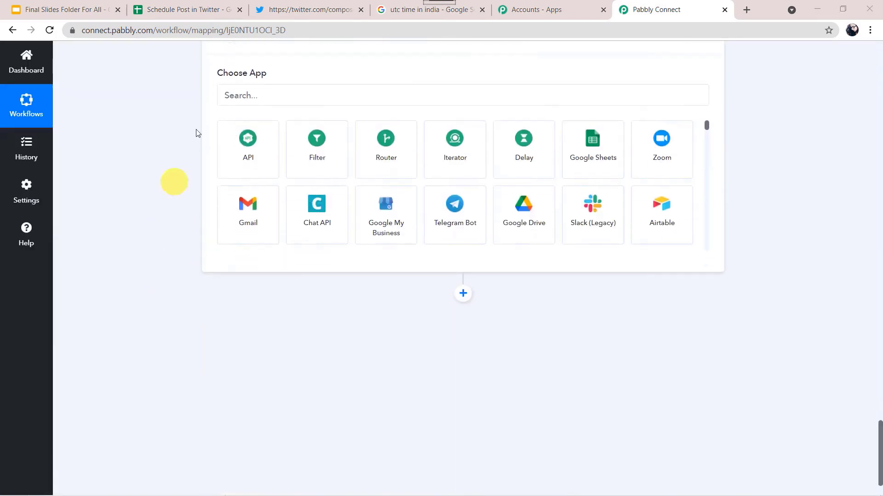
left_click(262, 99)
type("tw")
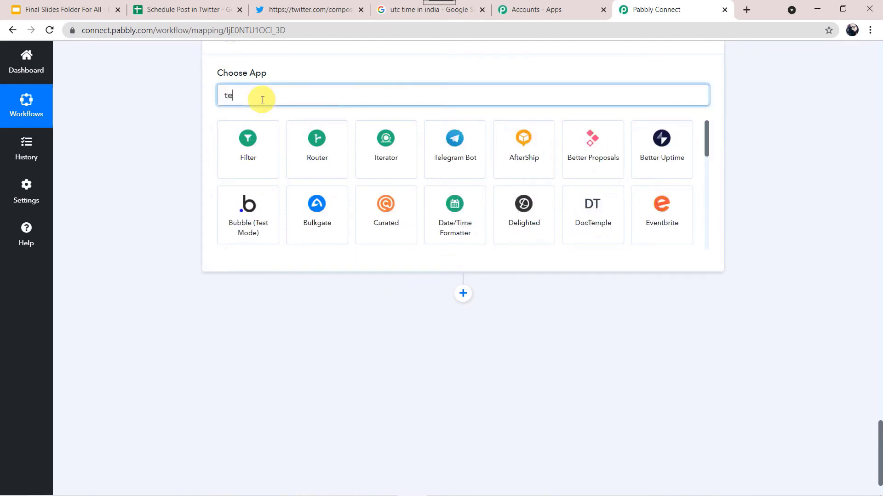
left_click(317, 152)
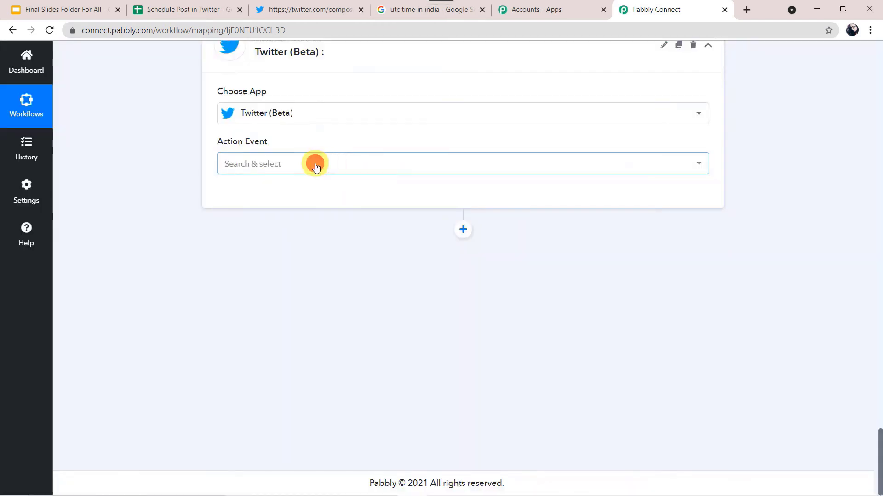
Step: Set the Twitter action event to Create Tweet and bring up its account connection panel
left_click(317, 164)
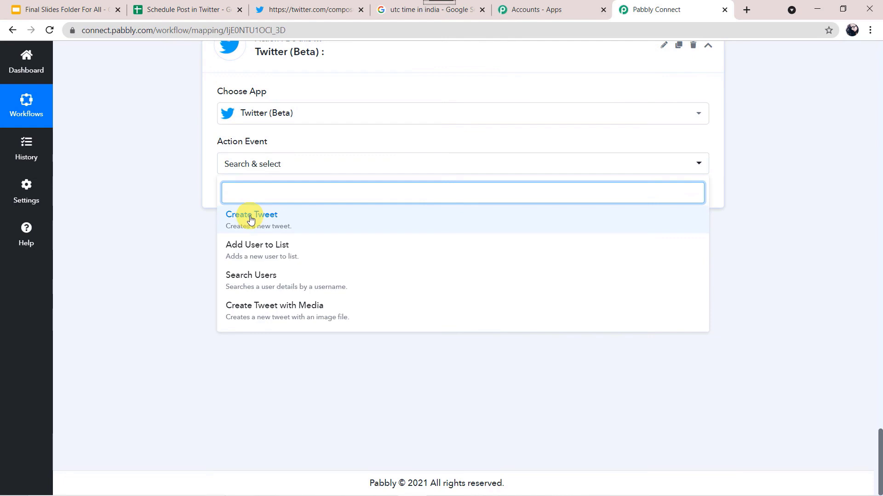
left_click(250, 220)
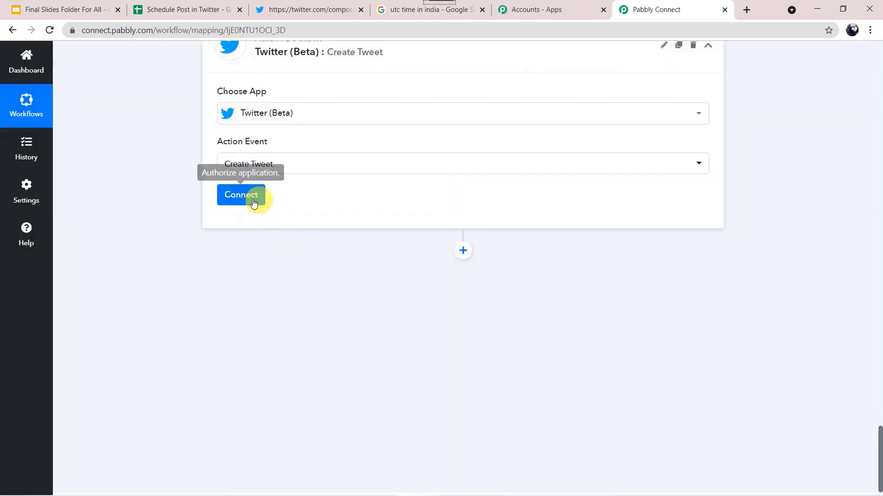
left_click(250, 203)
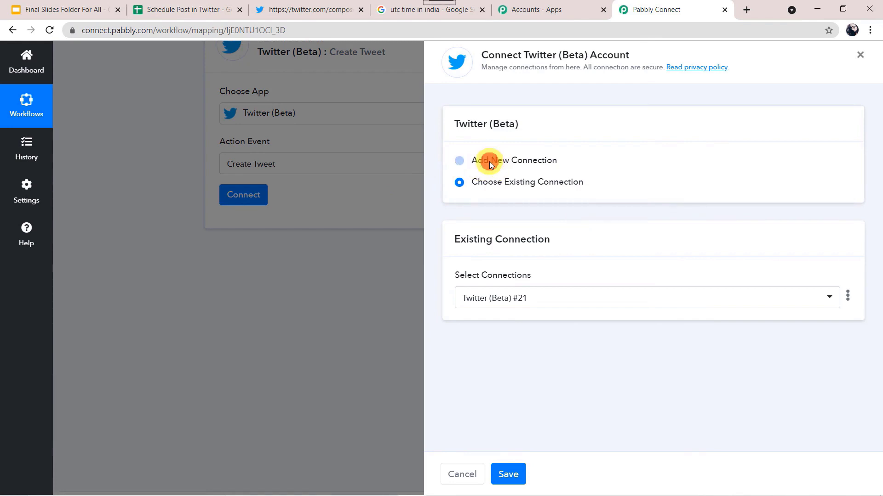
Step: Add a new Twitter (Beta) connection and authorize Pabbly Connect in the Twitter popup
left_click(489, 162)
left_click(524, 282)
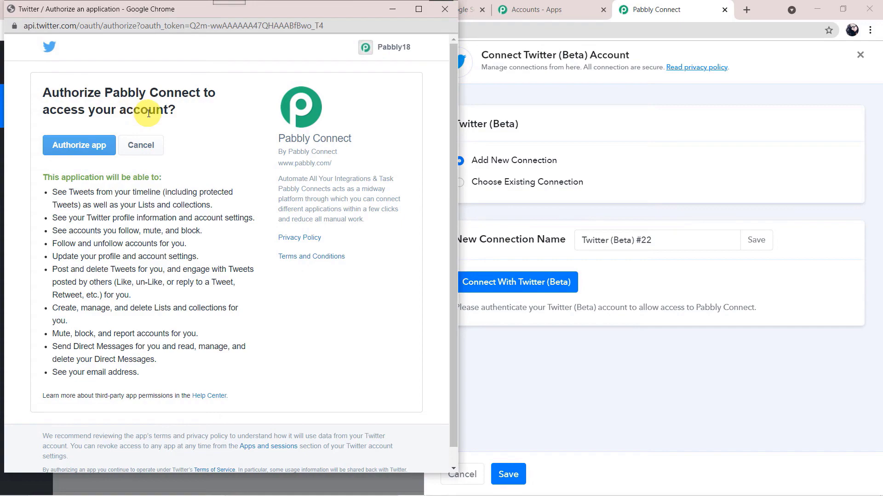
left_click(69, 151)
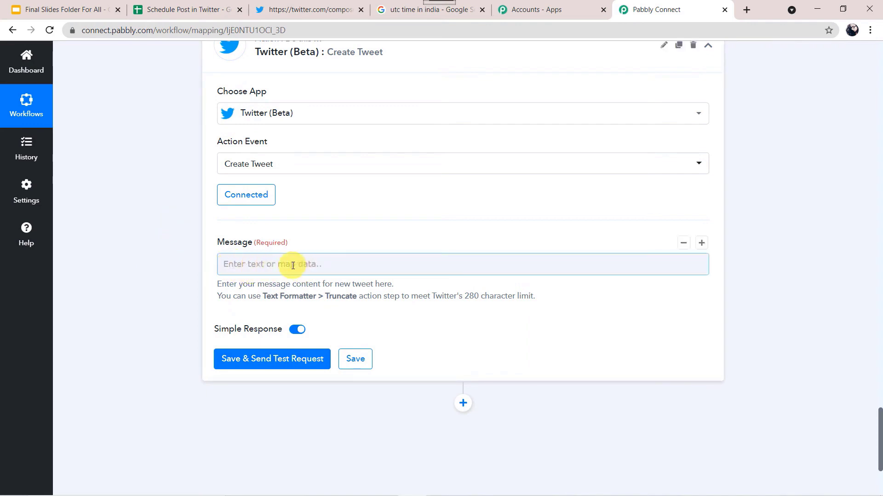
scroll(293, 266, "down", 1)
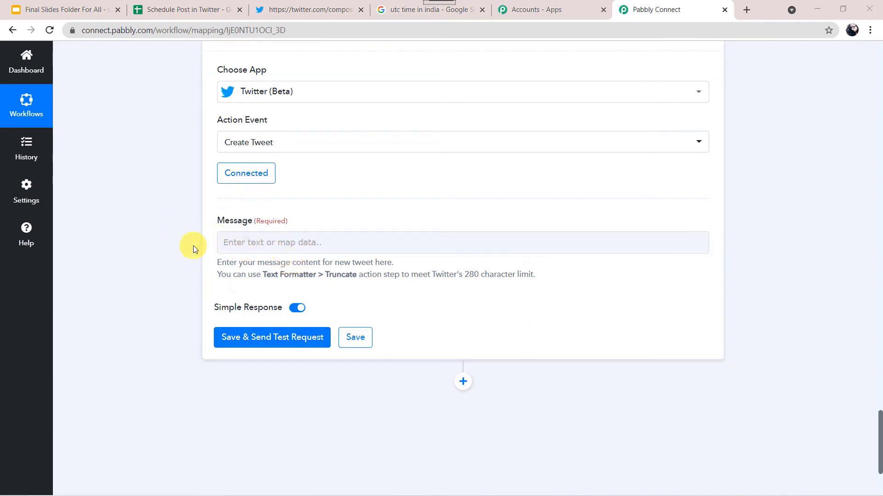
left_click(198, 9)
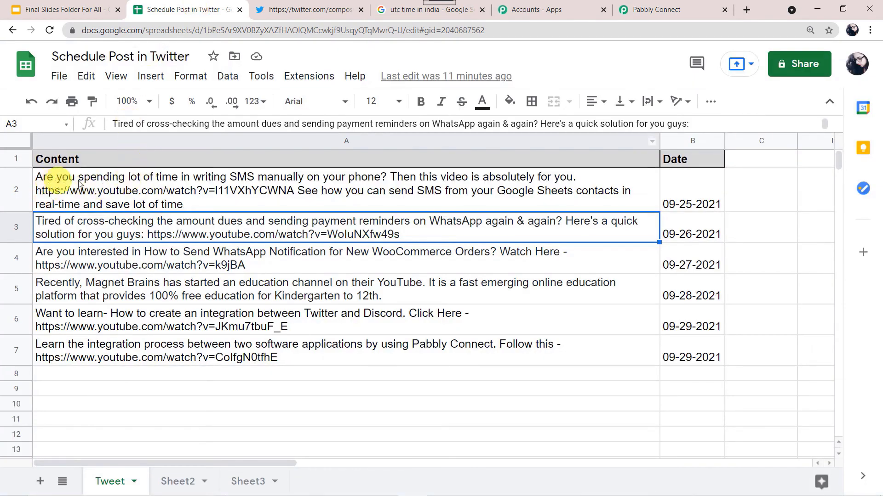
mouse_move(280, 190)
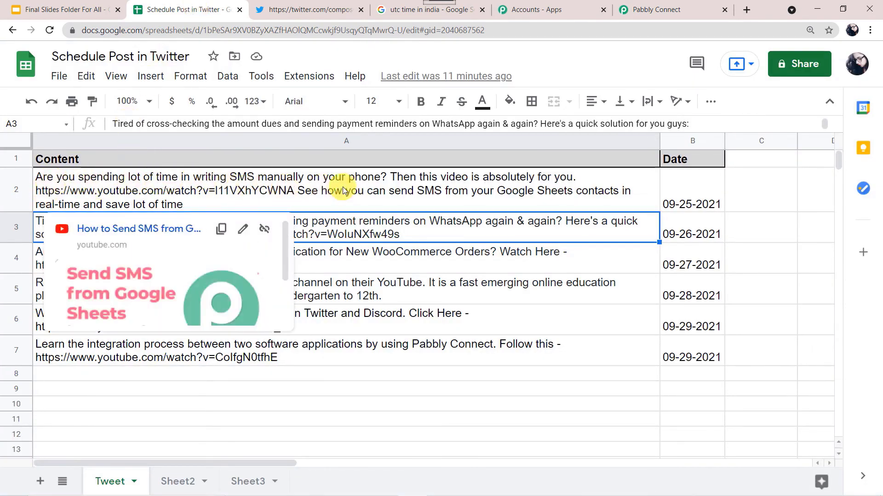
left_click(680, 8)
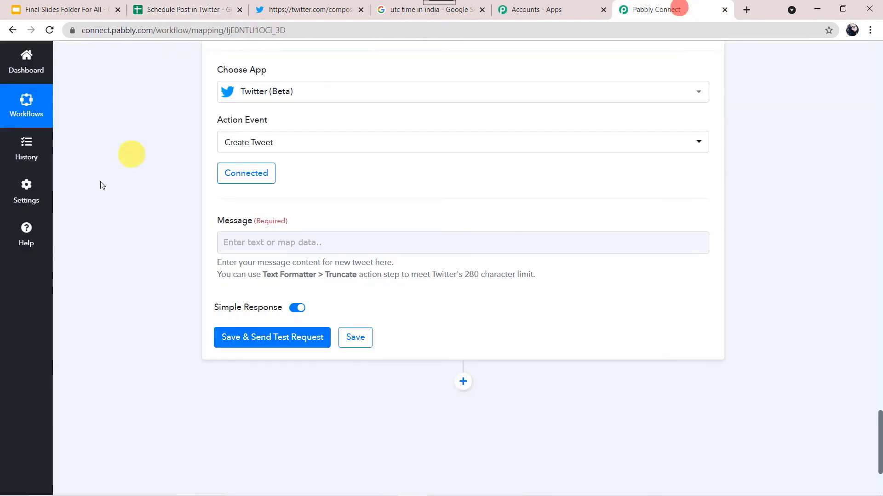
Step: Enlarge the Iterator's Content box to read row 2's full SMS post dated 09-25-2021
scroll(123, 168, "up", 12)
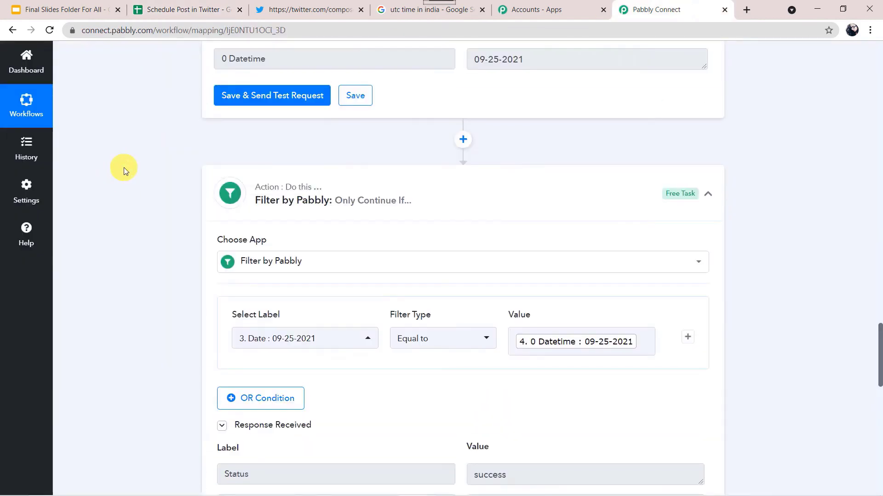
scroll(124, 170, "up", 15)
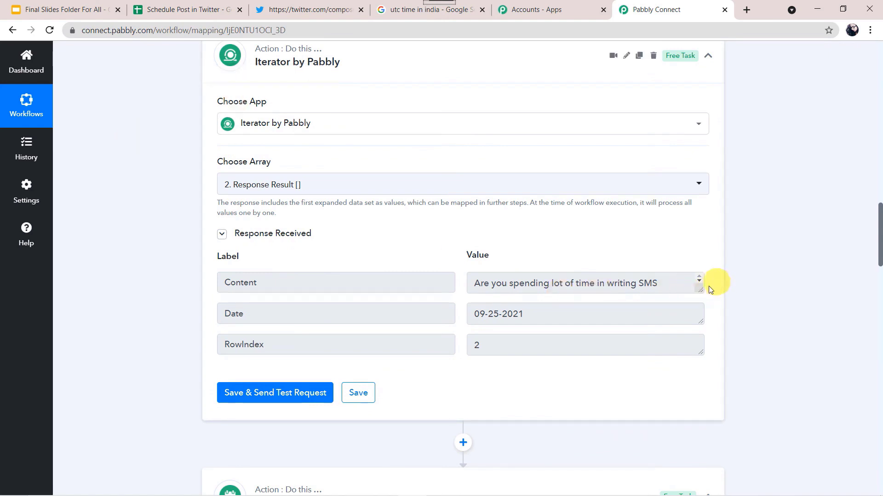
left_click_drag(700, 299, 702, 393)
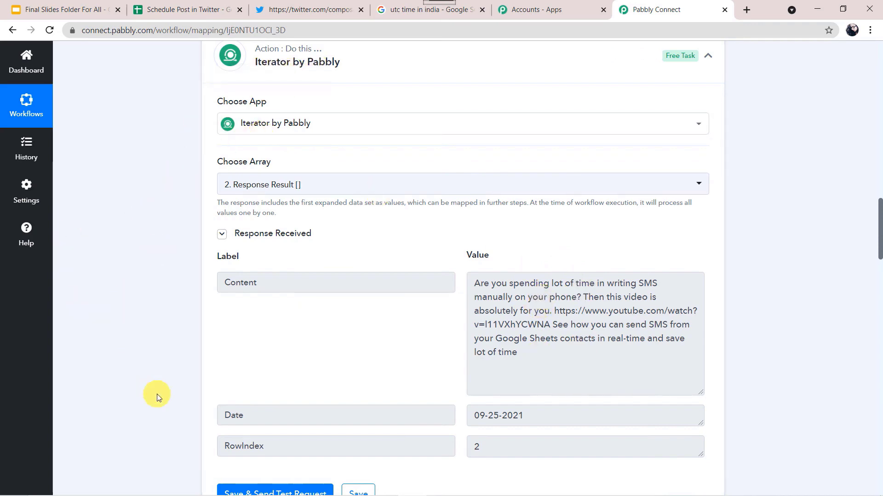
scroll(158, 396, "down", 9)
scroll(158, 396, "down", 20)
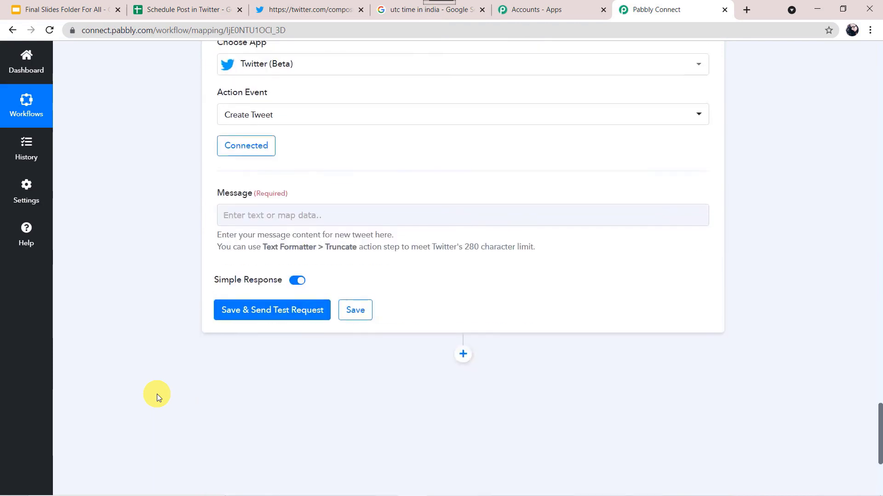
scroll(157, 394, "up", 4)
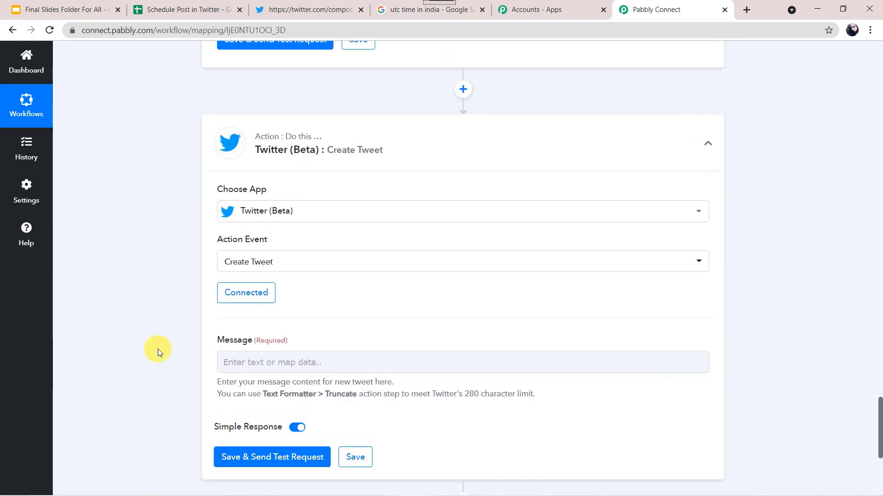
scroll(158, 349, "down", 3)
Step: Map the Iterator's 3. Content into the tweet Message and send a test tweet
left_click(244, 278)
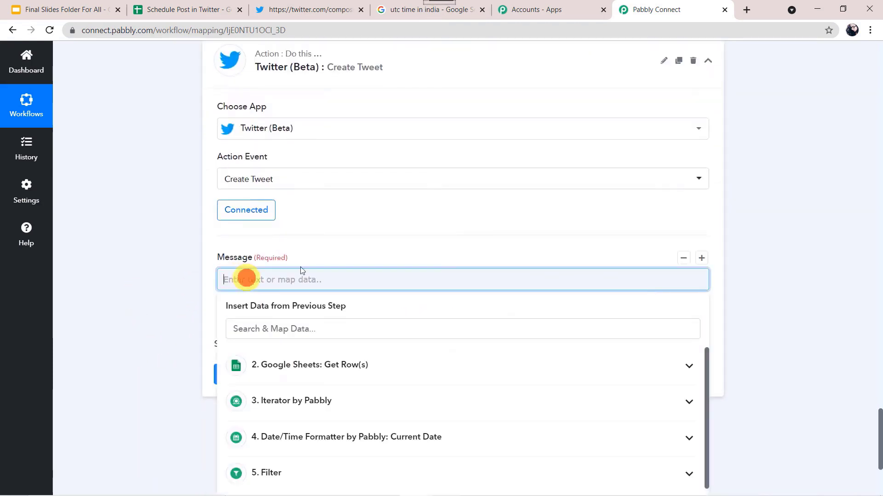
left_click(299, 409)
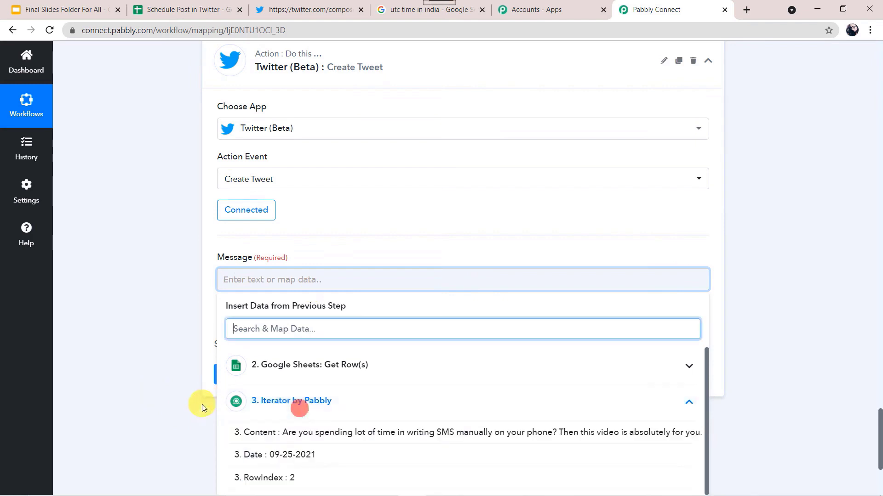
scroll(202, 407, "down", 2)
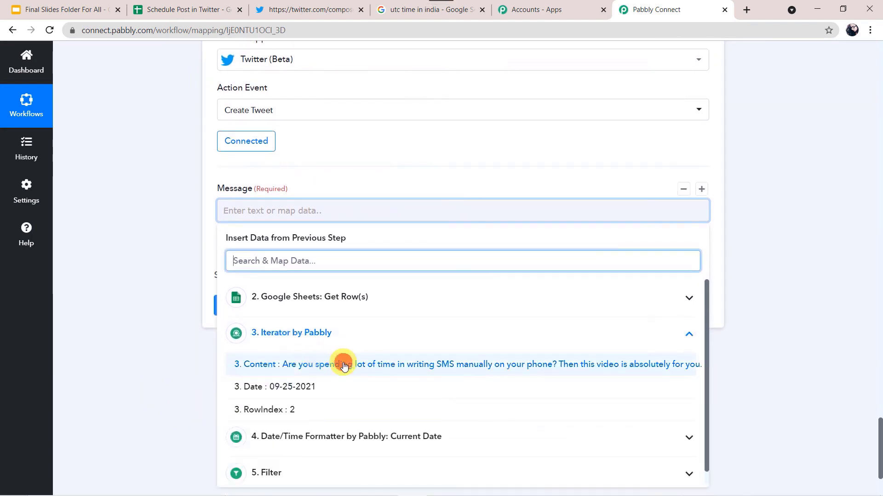
left_click(344, 365)
left_click(113, 246)
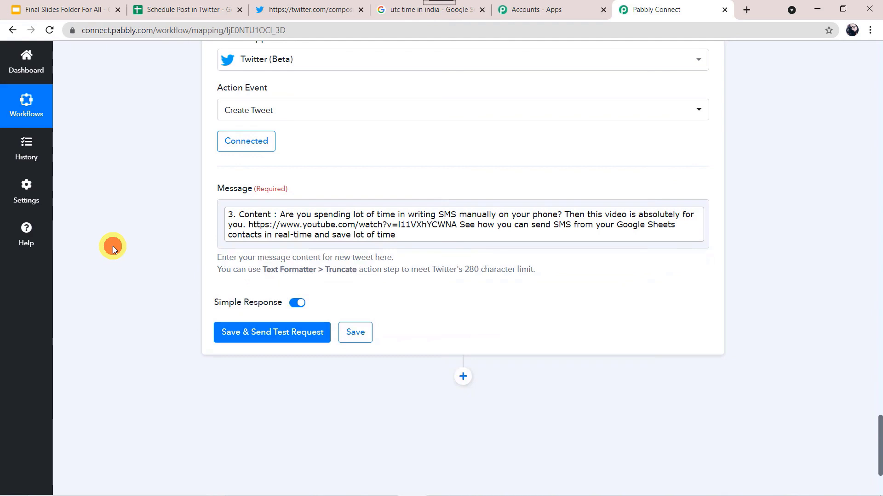
left_click(276, 332)
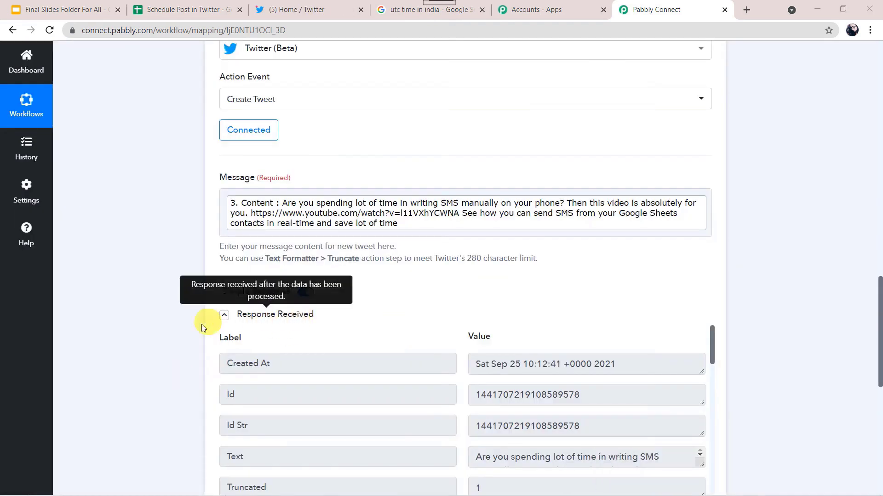
scroll(192, 325, "down", 3)
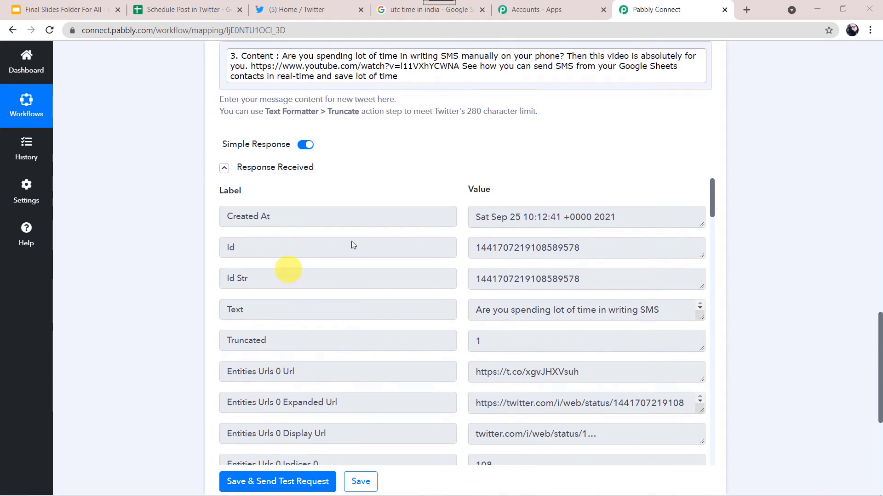
Step: Reload the Twitter feed and compare the new tweet against cell A2 in the sheet
left_click(316, 10)
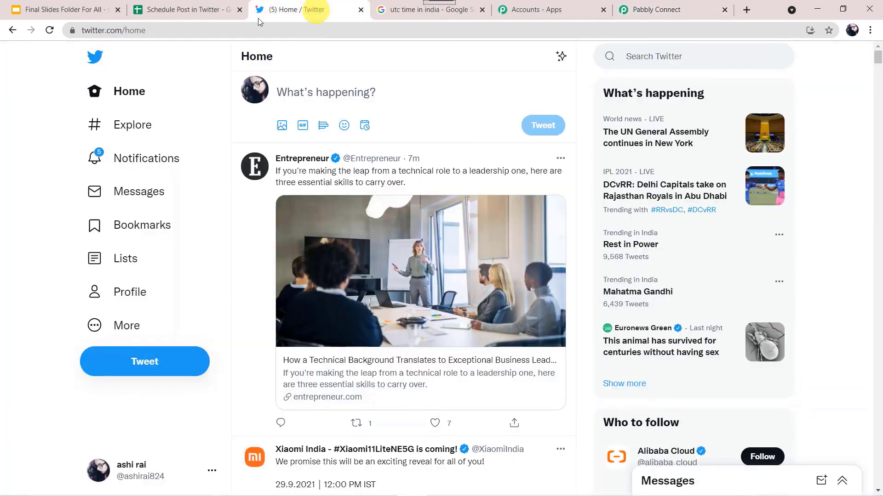
left_click(49, 30)
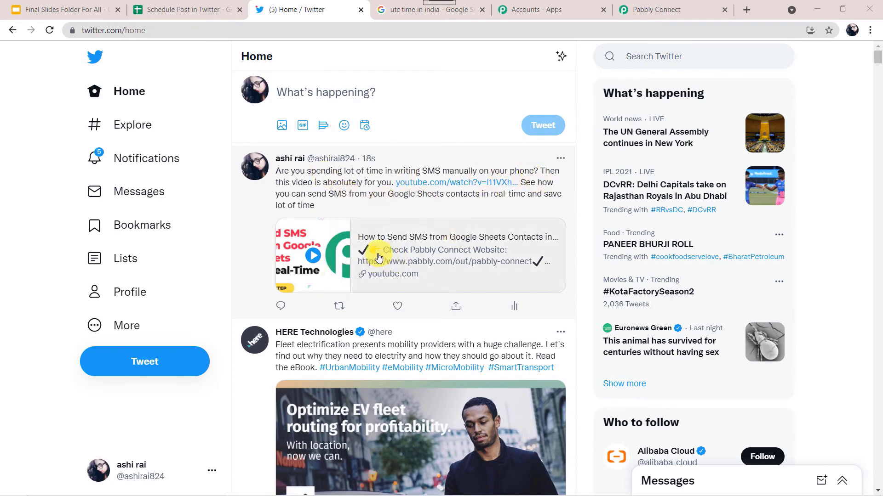
left_click(196, 10)
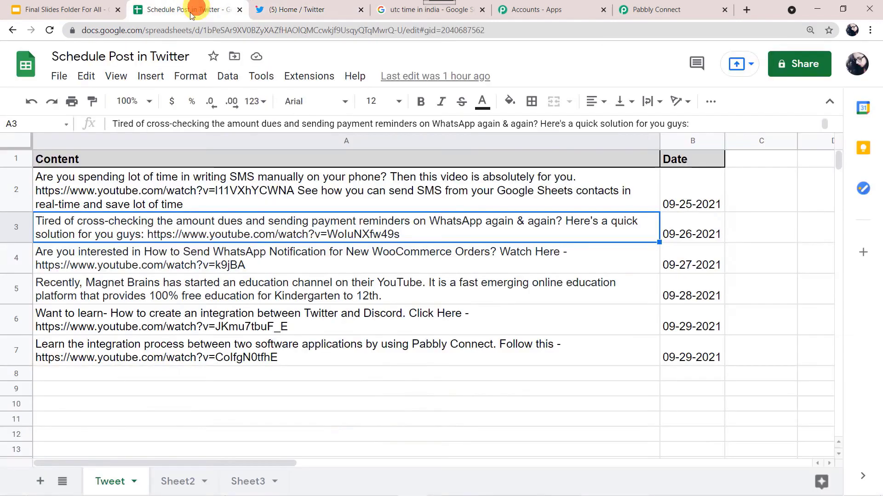
left_click(80, 189)
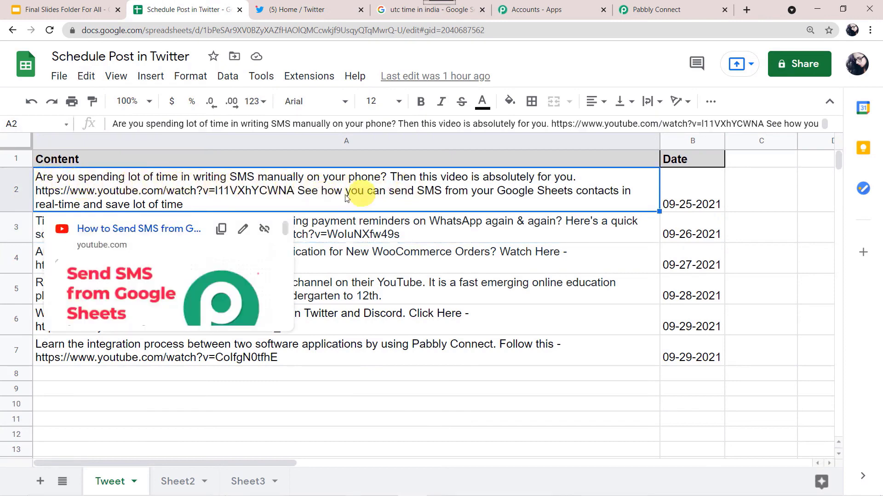
left_click(307, 13)
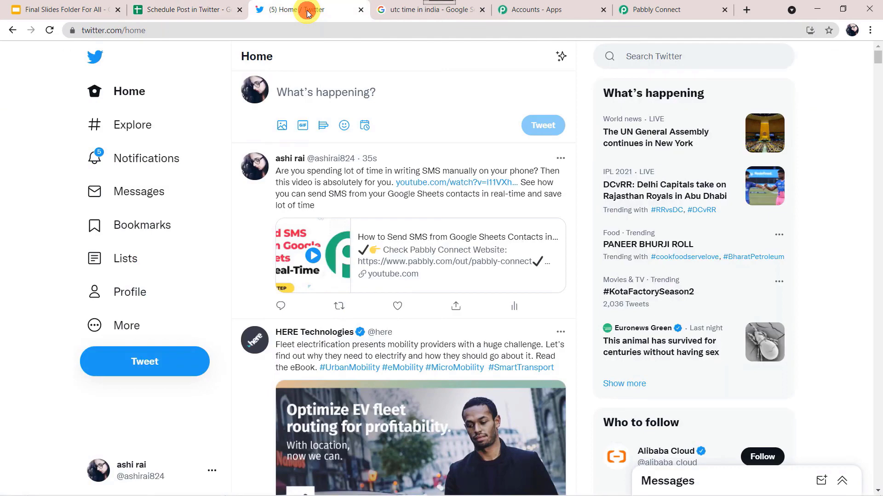
Step: Save the Create Tweet step and return to the workflow's daily 07:00 AM trigger
left_click(663, 9)
scroll(183, 349, "down", 3)
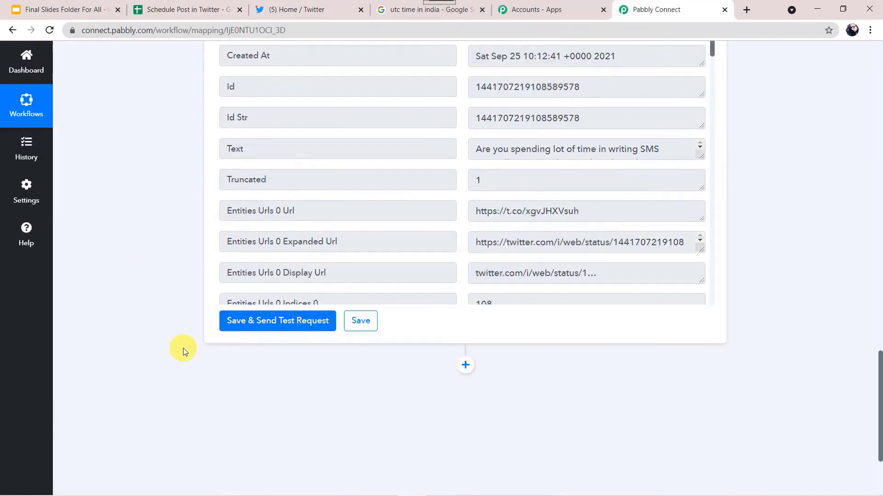
left_click(366, 319)
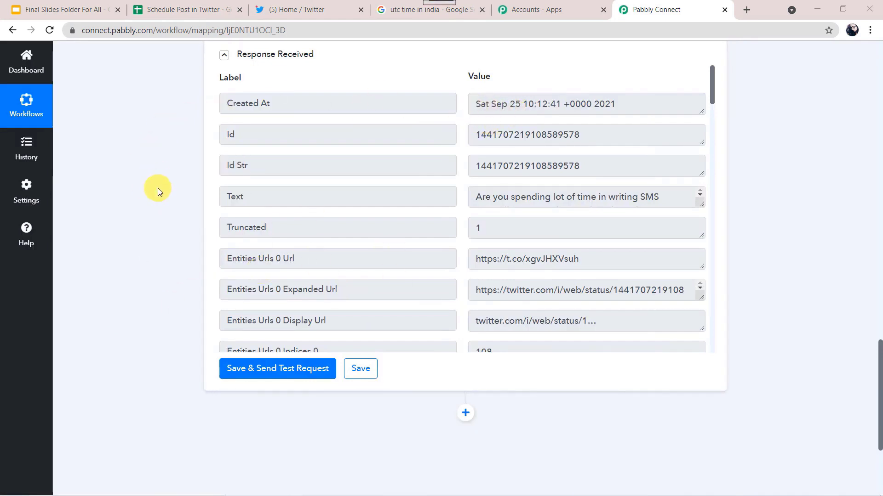
left_click(181, 9)
mouse_move(278, 198)
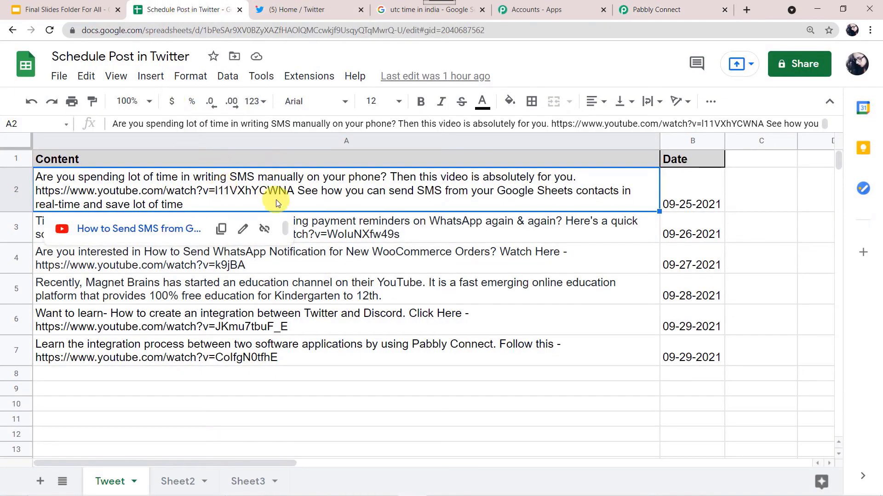
left_click(306, 9)
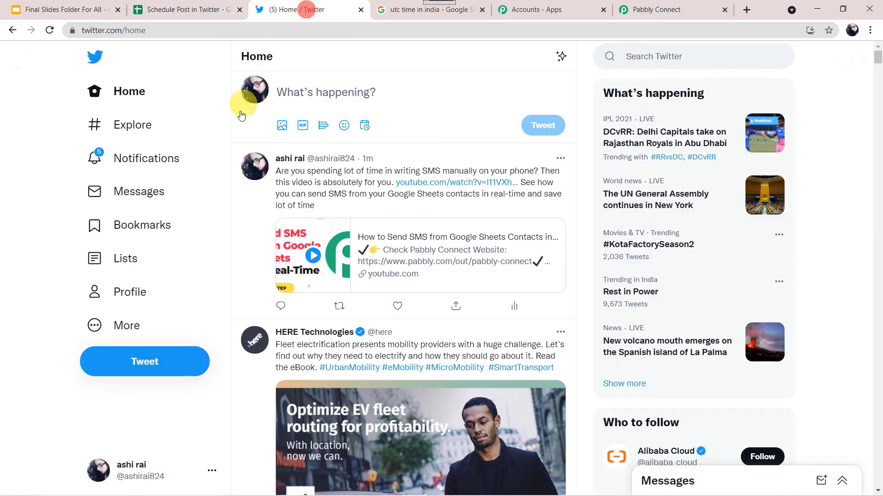
left_click(684, 10)
scroll(146, 156, "up", 20)
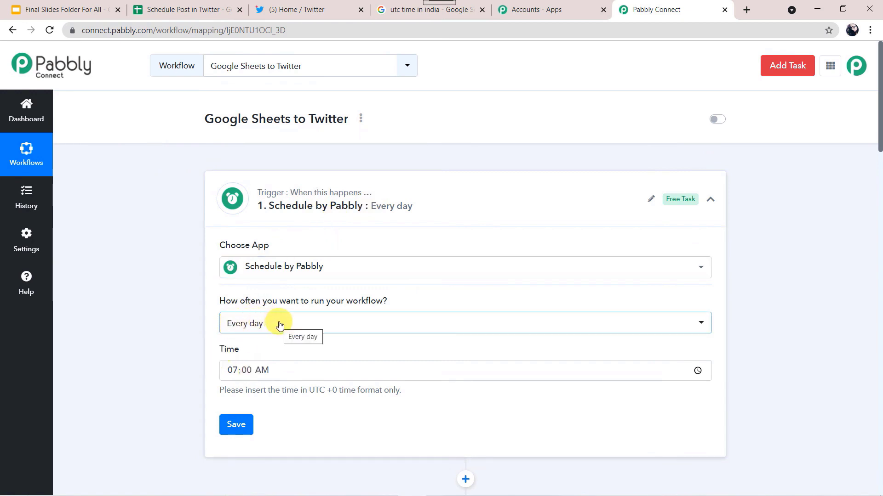
scroll(155, 336, "down", 2)
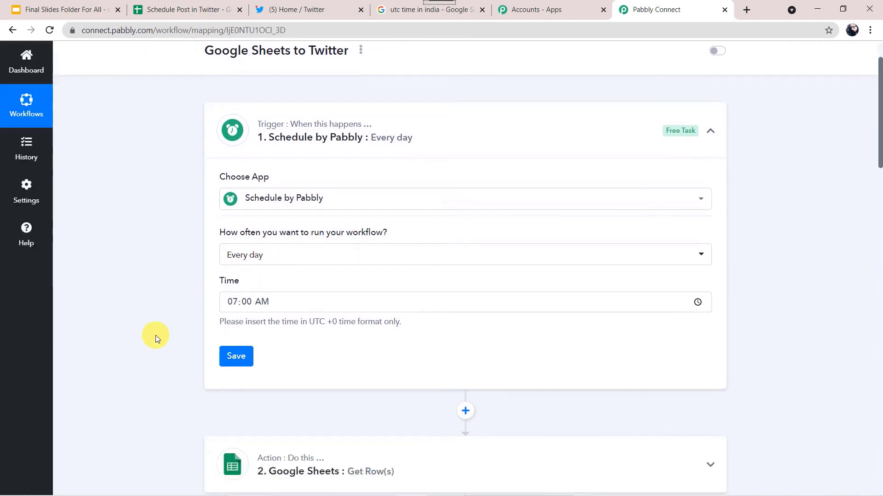
left_click(195, 11)
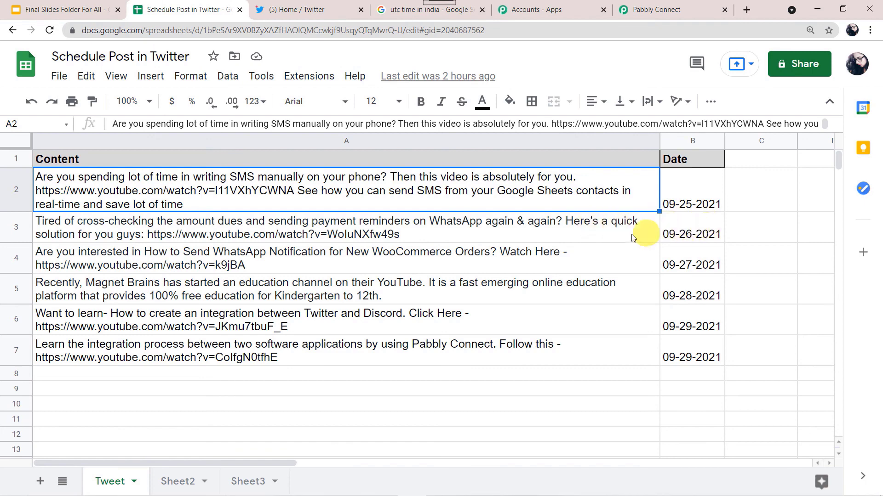
mouse_move(616, 233)
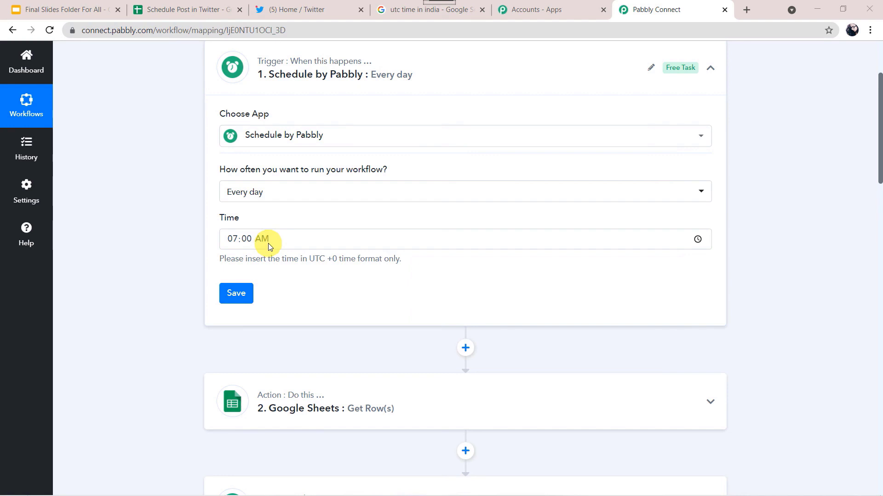
Step: Check the current UTC time in India on the search tab before returning to the workflow
left_click(401, 11)
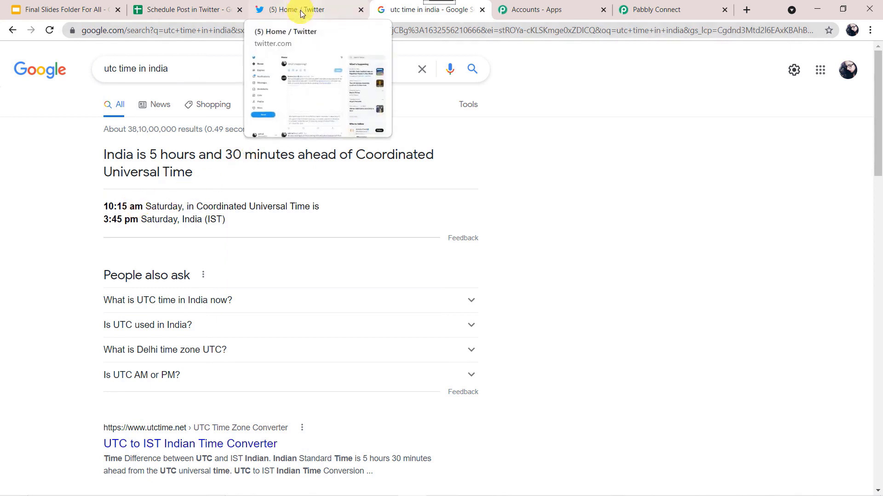
left_click(301, 12)
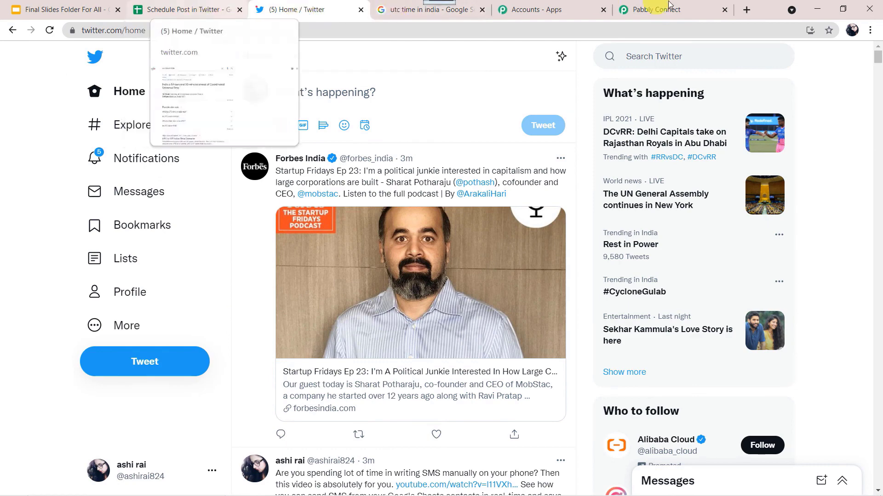
left_click(682, 7)
Step: Set the Schedule by Pabbly trigger time to 10:17 AM and save it
left_click(276, 239)
type("10:17 AM")
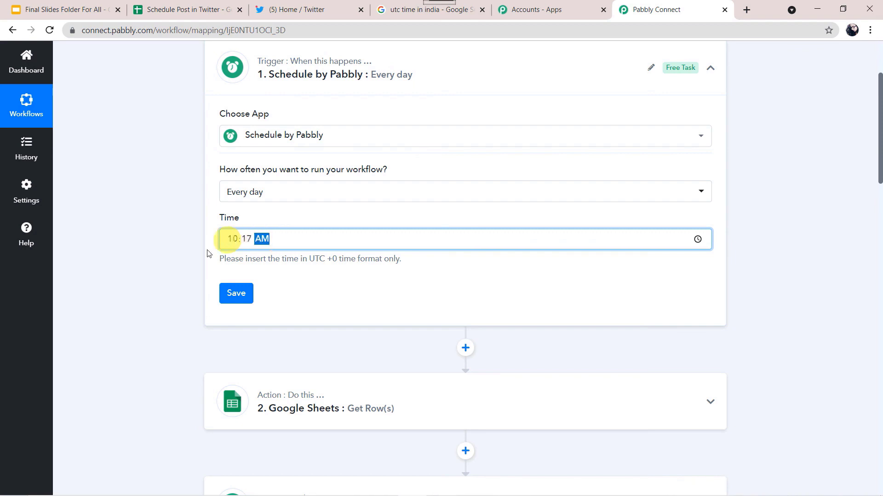
left_click(231, 295)
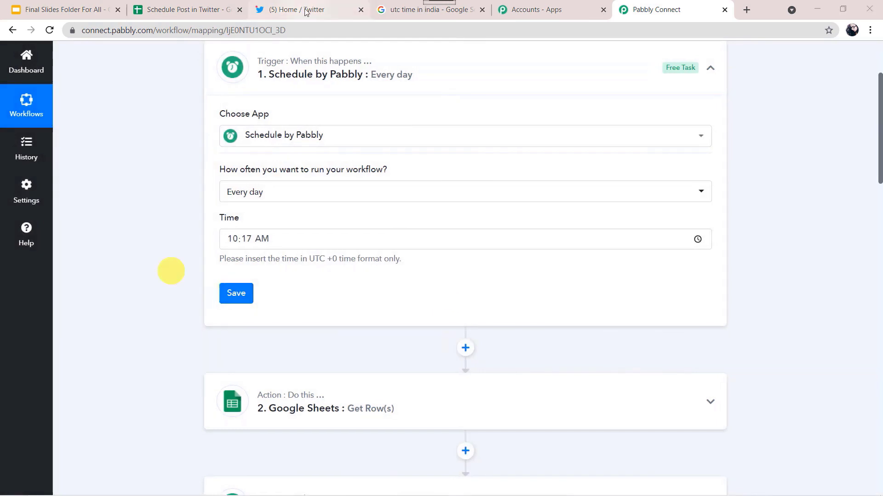
Step: Delete the earlier SMS test tweet from Twitter, then go back to Pabbly Connect
left_click(315, 11)
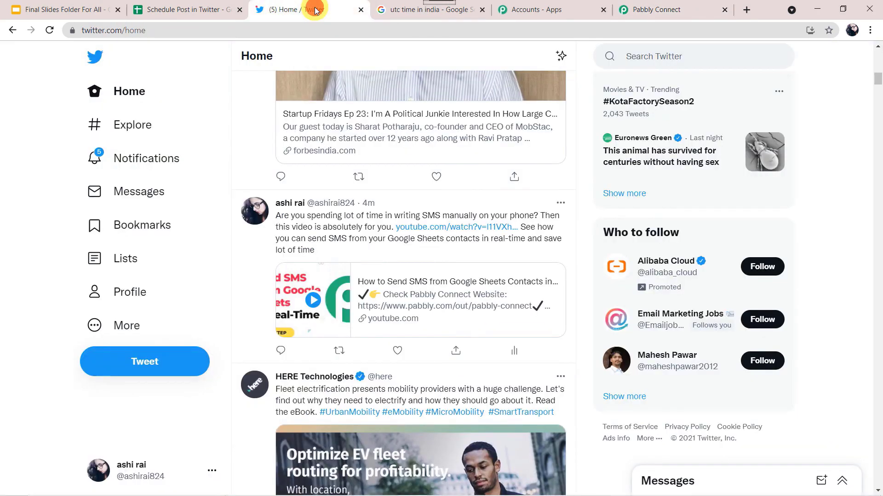
left_click(563, 204)
left_click(436, 214)
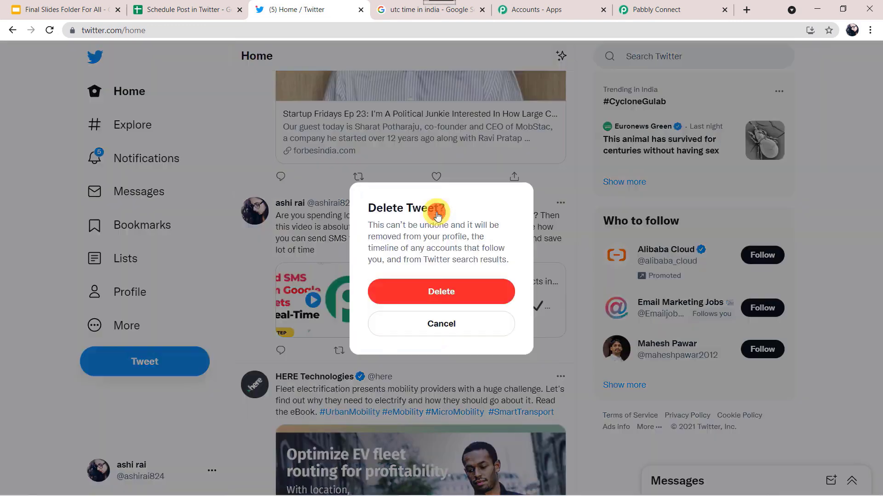
left_click(442, 300)
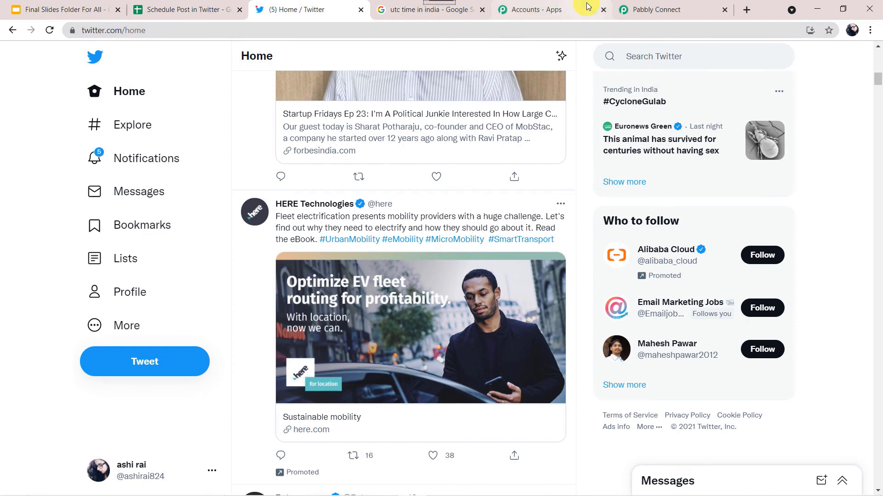
left_click(650, 9)
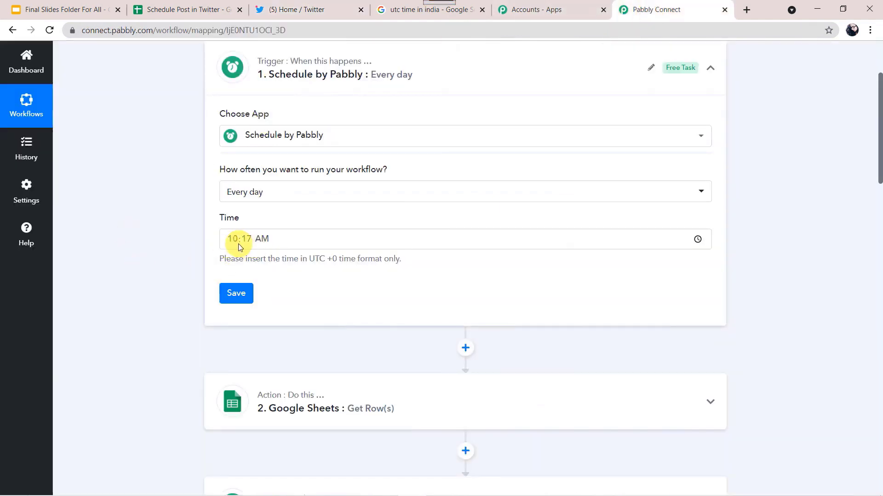
Step: Rerun the UTC time search to confirm 10:17, then reload Twitter to show the scheduled SMS tweet
left_click(404, 11)
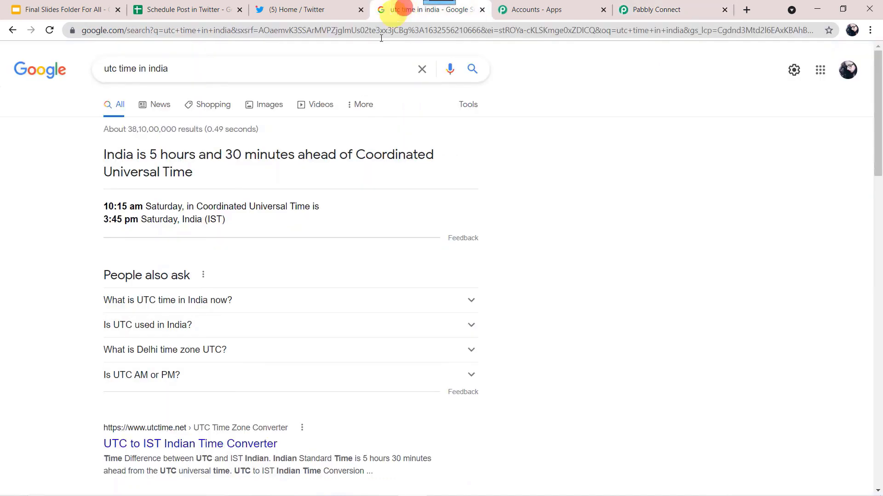
left_click(473, 72)
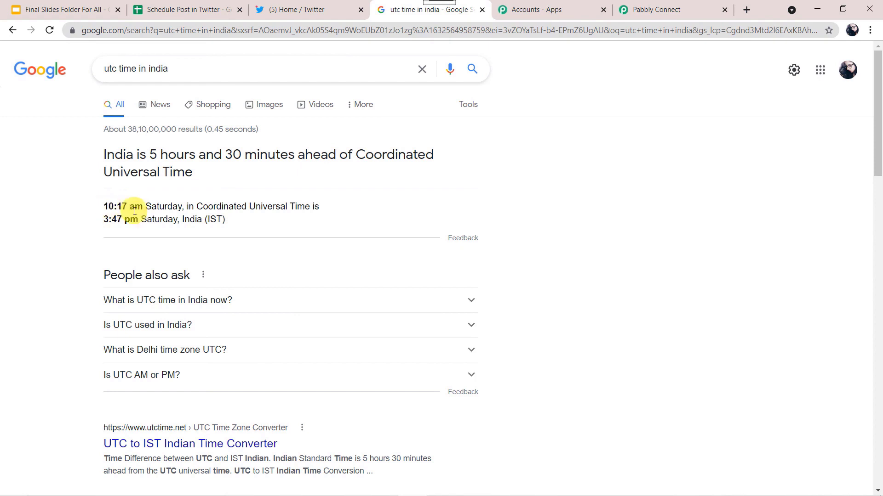
left_click(319, 13)
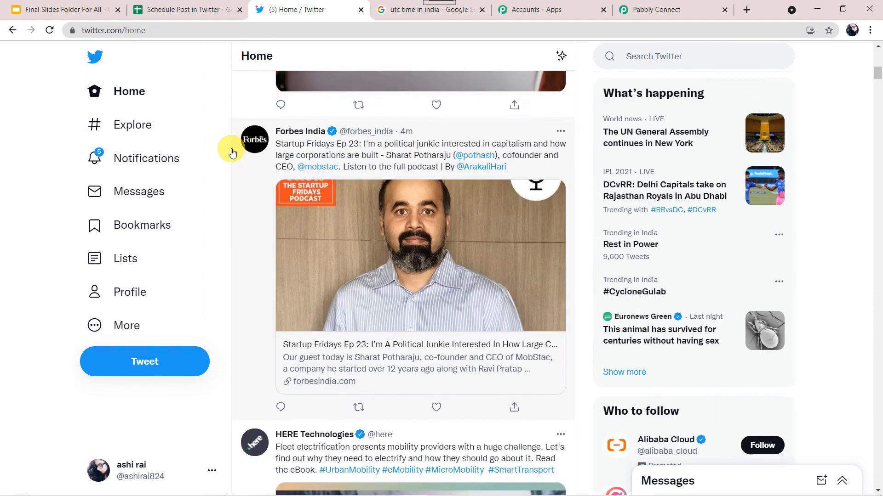
scroll(233, 153, "up", 3)
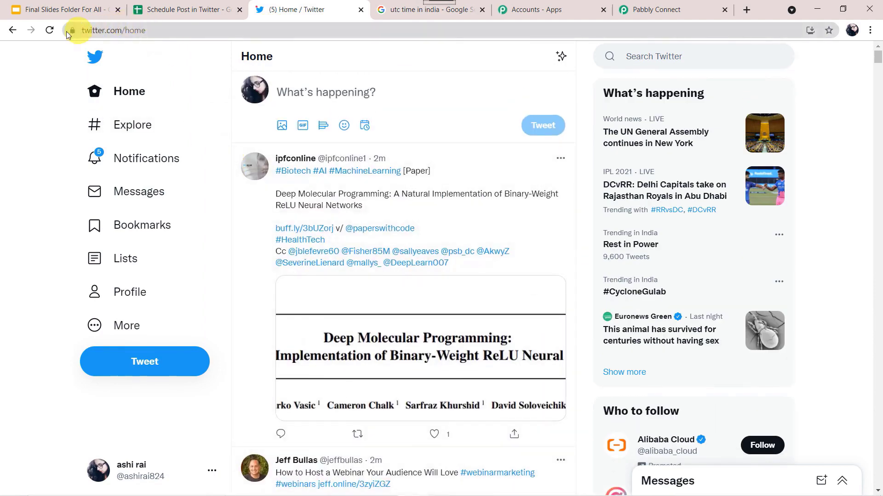
left_click(49, 31)
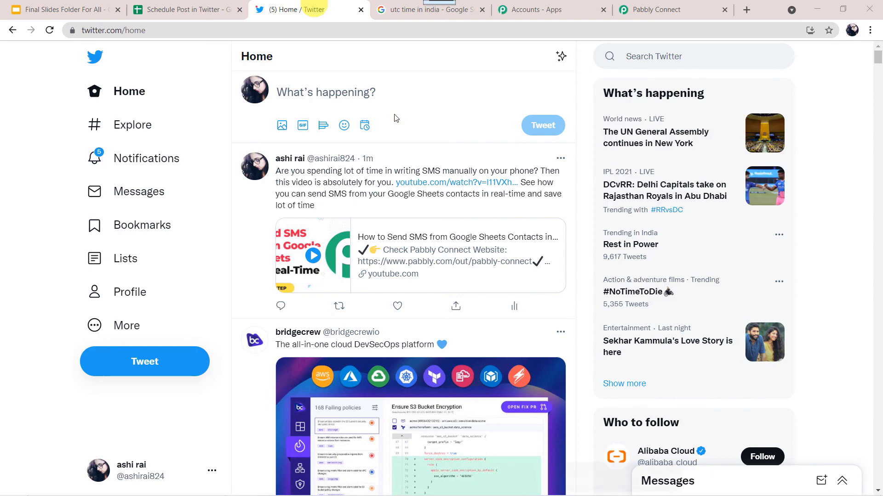
Step: Back in Pabbly Connect, save the Twitter Create Tweet step and collapse it
left_click(656, 18)
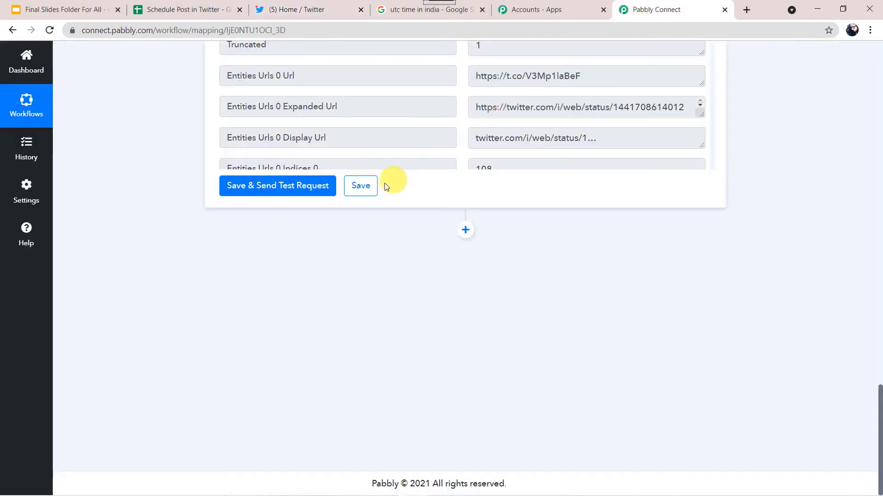
left_click(367, 190)
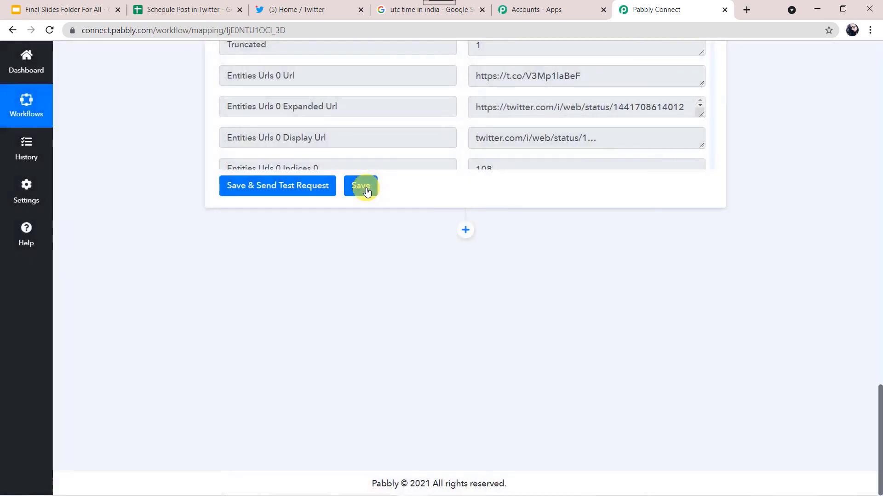
scroll(139, 131, "up", 10)
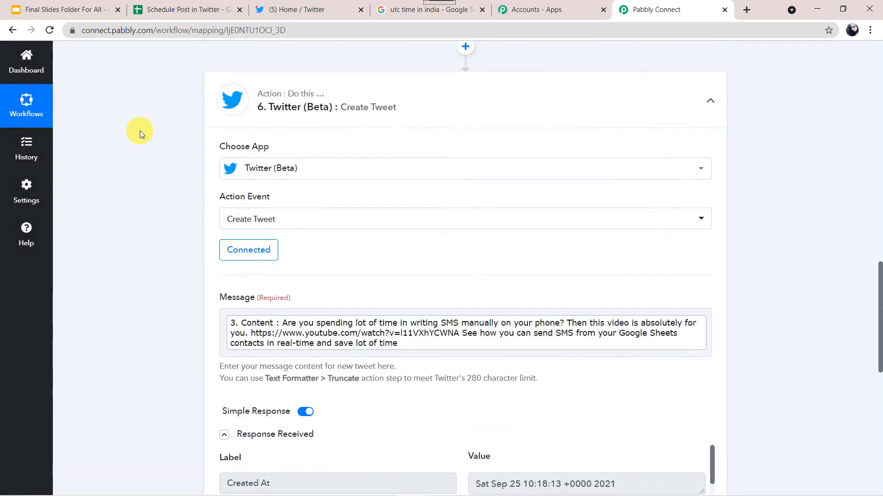
scroll(139, 131, "up", 3)
left_click(327, 202)
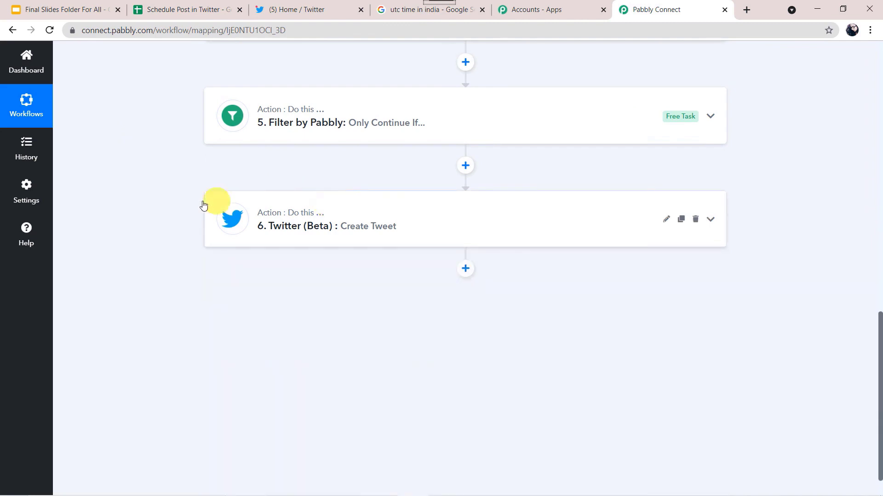
Step: Scroll through the six steps, from the daily schedule trigger down to Create Tweet
scroll(204, 204, "up", 10)
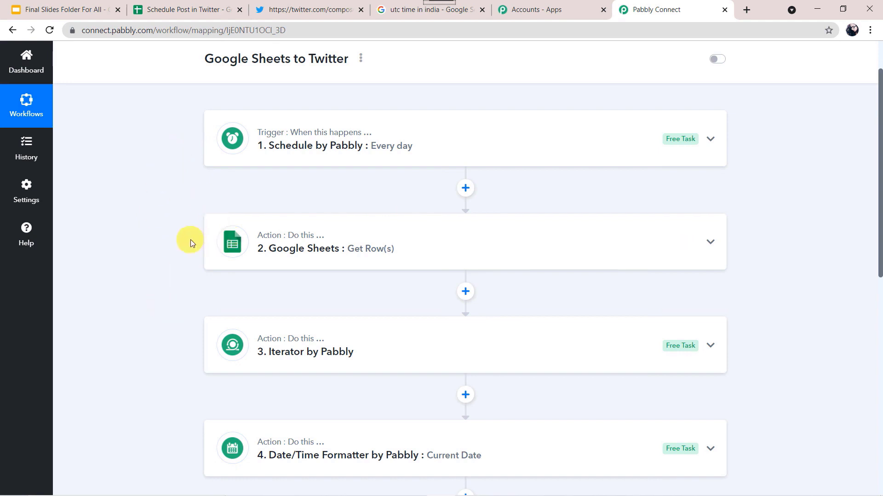
scroll(169, 263, "down", 8)
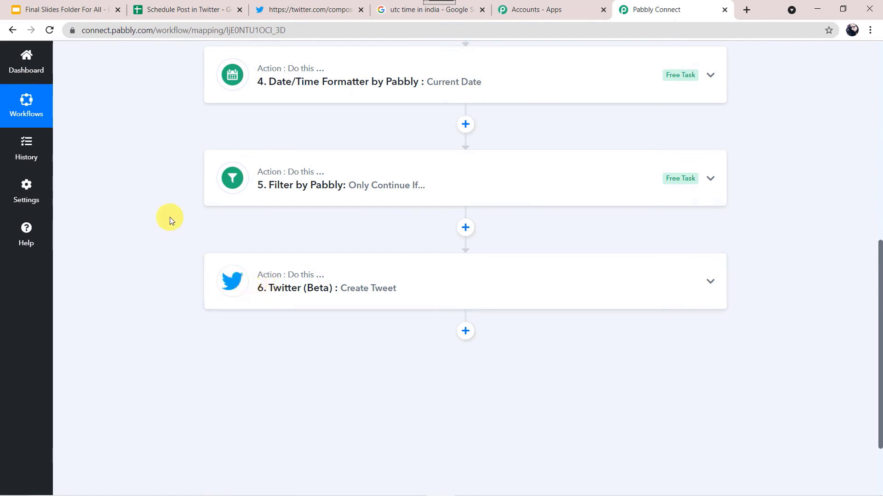
scroll(169, 220, "up", 8)
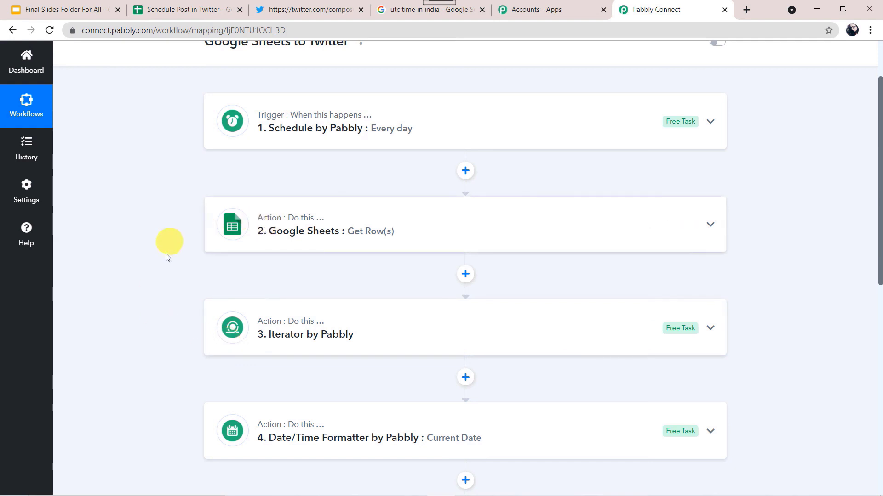
scroll(166, 339, "down", 2)
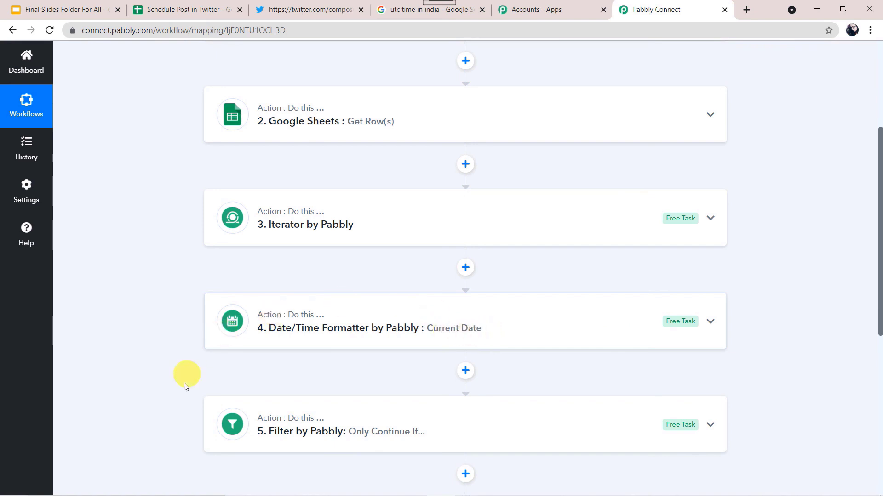
scroll(179, 414, "down", 2)
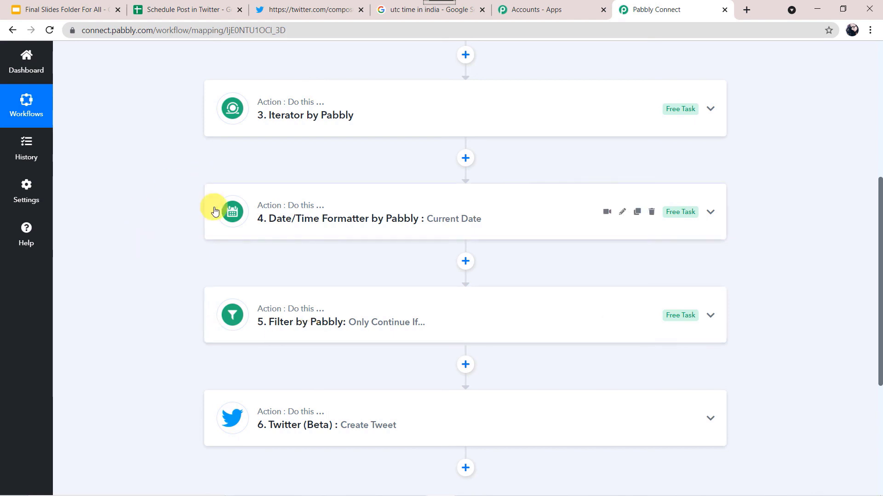
scroll(149, 93, "up", 5)
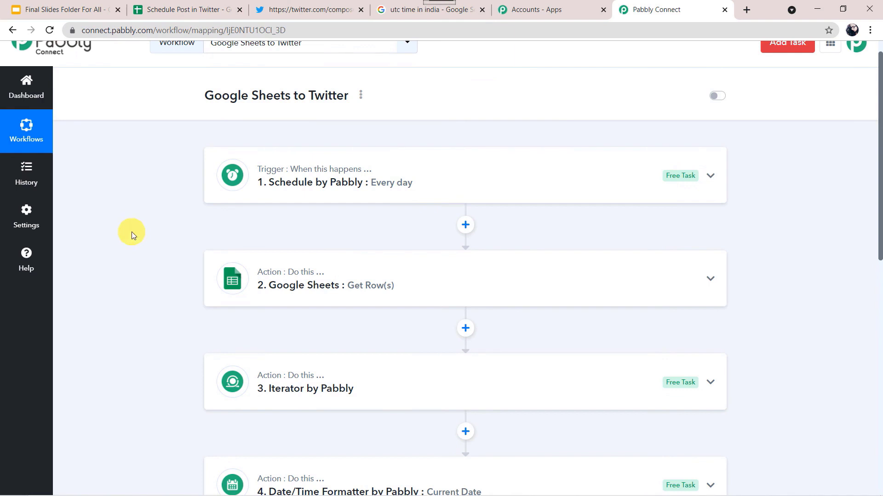
scroll(131, 232, "down", 1)
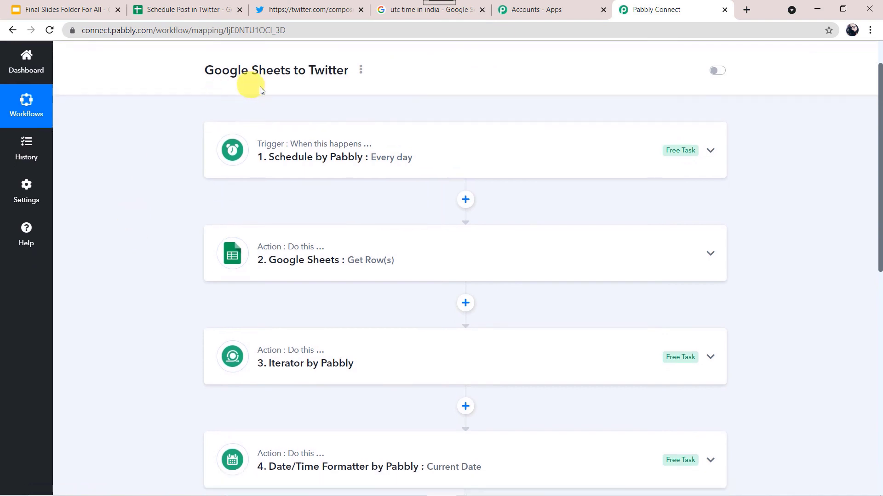
scroll(161, 328, "down", 5)
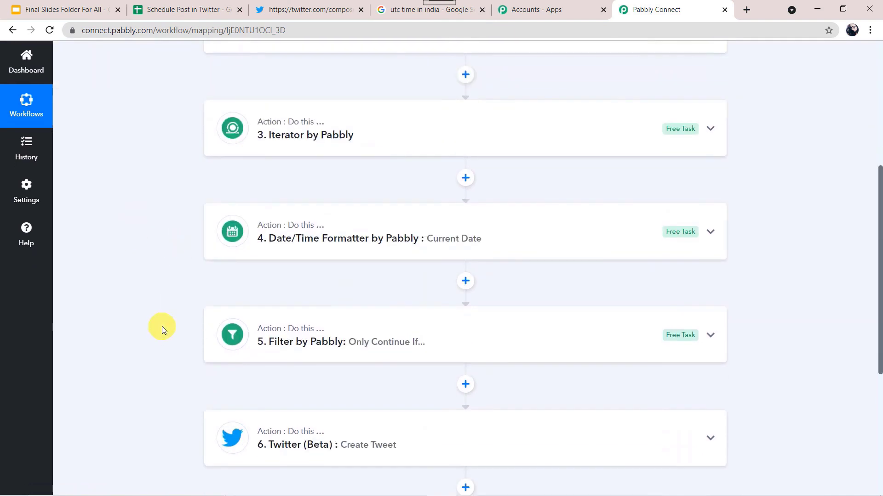
scroll(136, 193, "up", 6)
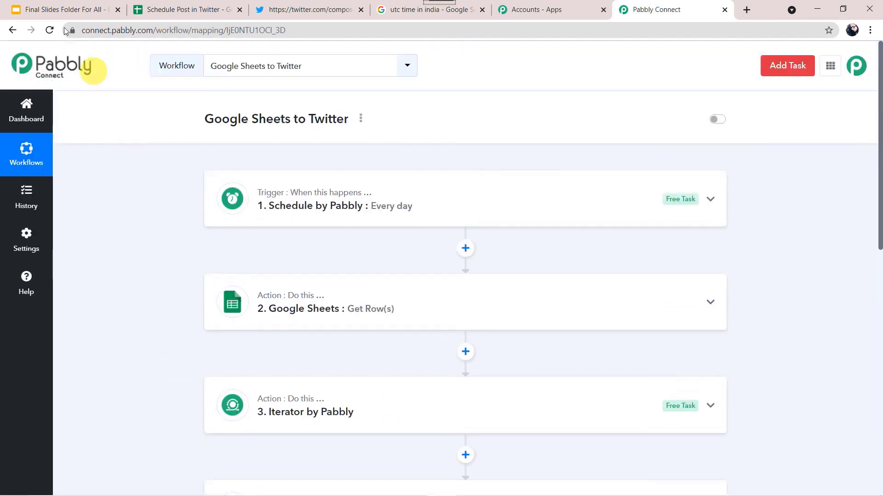
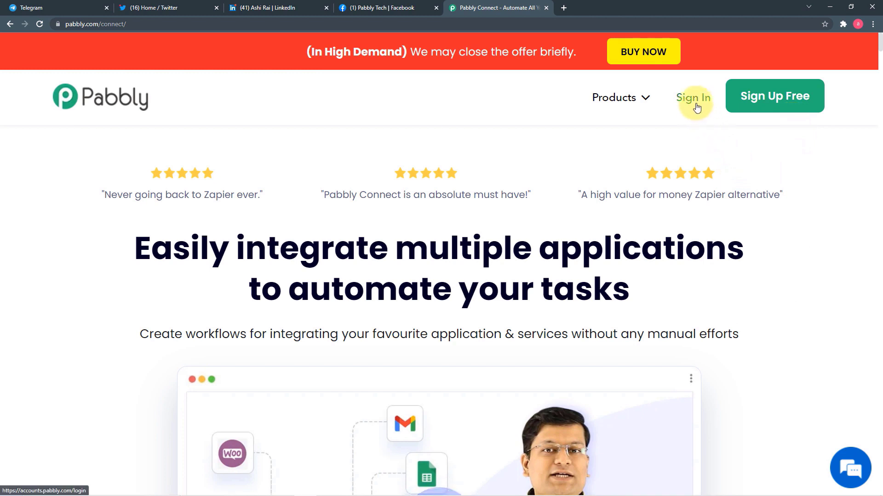
Step: Sign in to Pabbly and launch Pabbly Connect from All Apps to reach its workflows dashboard
left_click(694, 99)
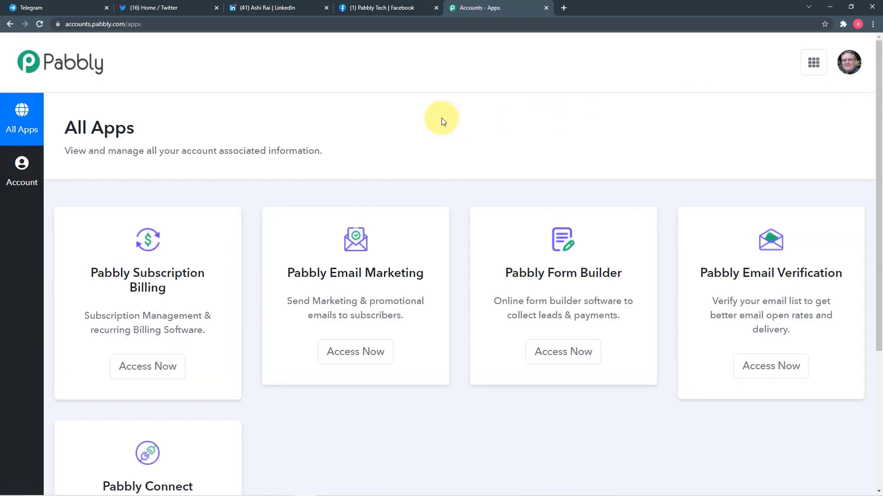
scroll(443, 121, "down", 1)
scroll(441, 122, "down", 3)
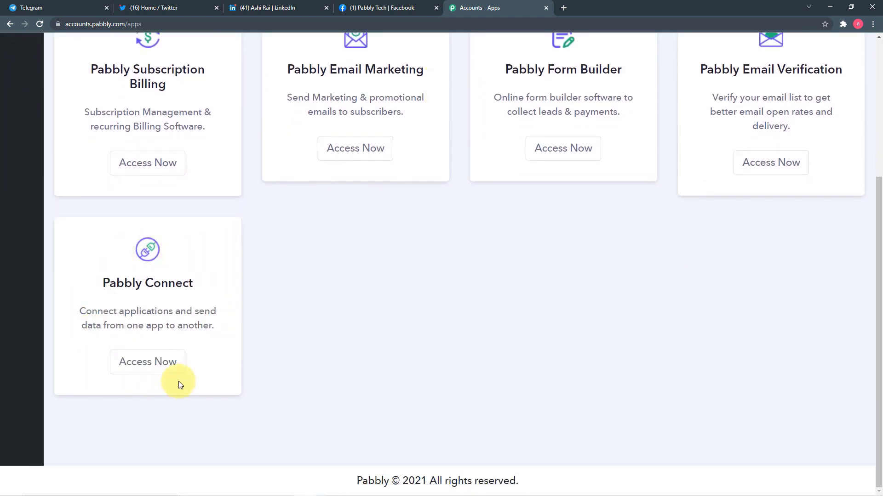
left_click(157, 364)
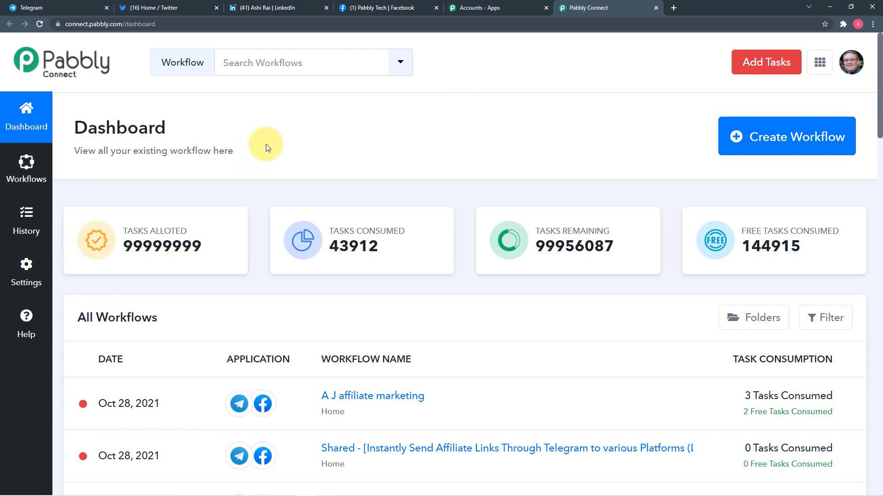
scroll(273, 239, "down", 4)
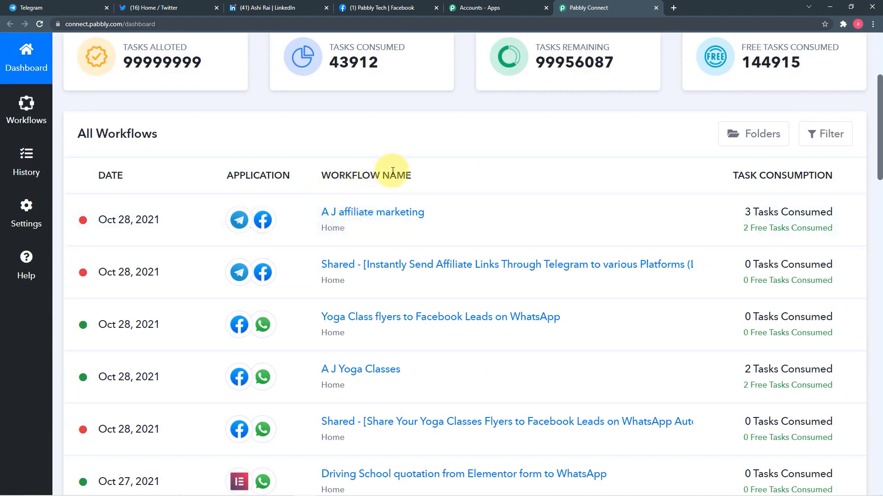
scroll(366, 266, "down", 6)
scroll(364, 277, "up", 10)
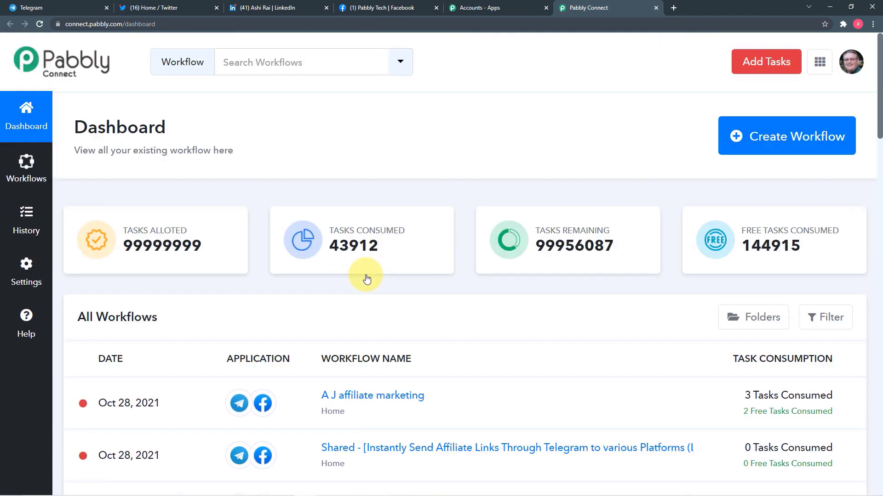
Step: Create a workflow named 'Affiliate marketing from Telegram group to Facebook, Twitter and Linkedin'
left_click(805, 142)
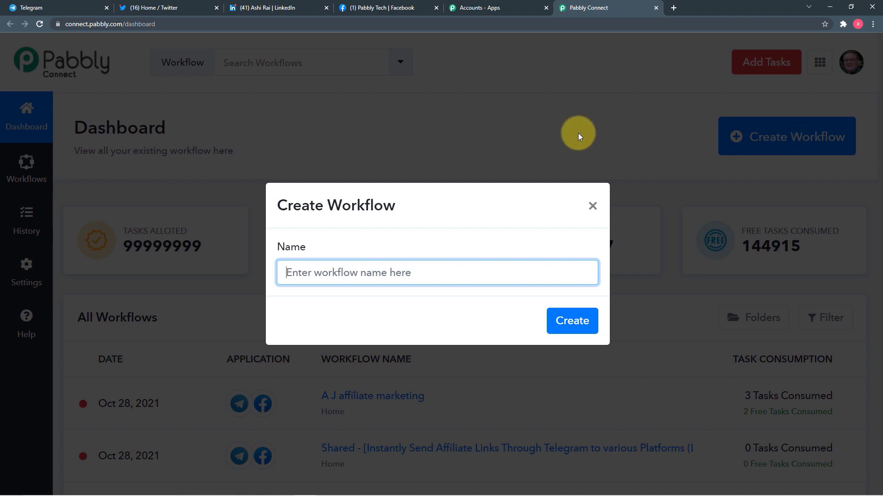
key("ctrl+v")
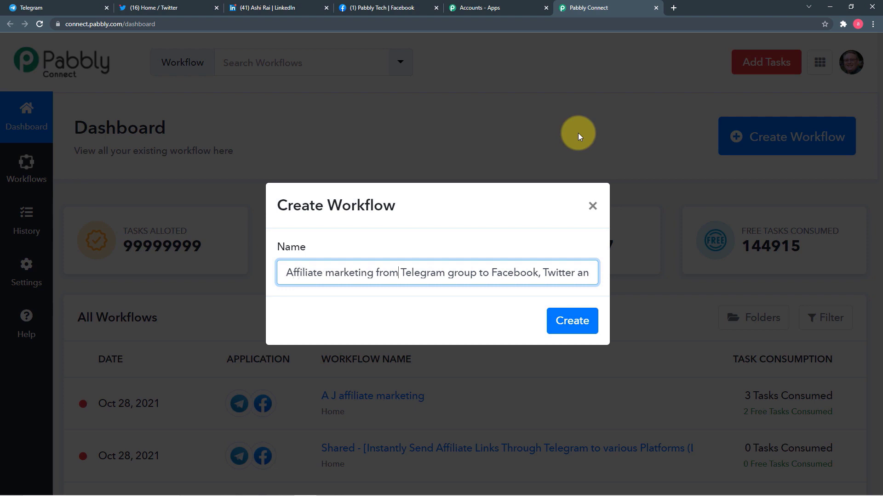
type("d Linkedin")
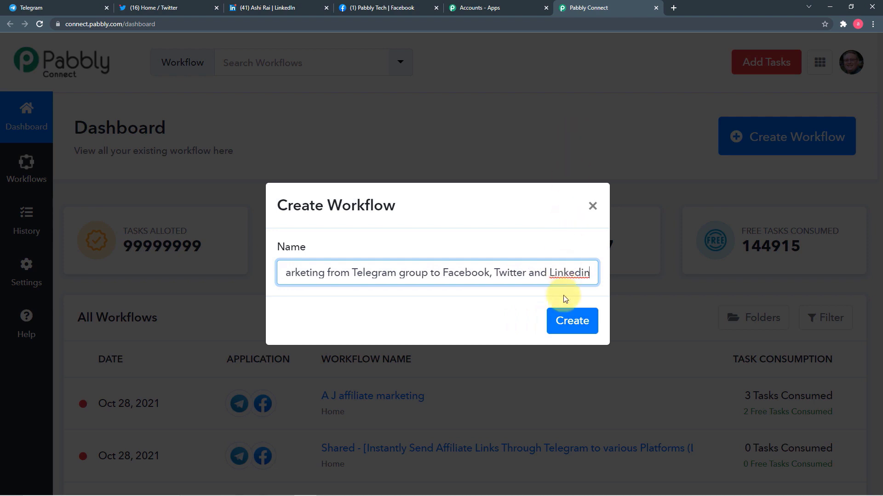
left_click(570, 321)
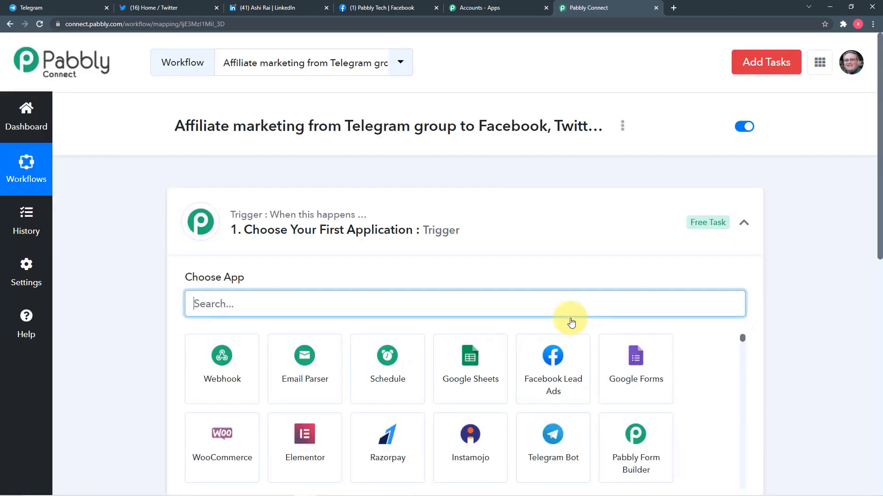
Step: Set the trigger to Telegram Bot's Set Webhook / Watch Updates event and start connecting an account
left_click(744, 222)
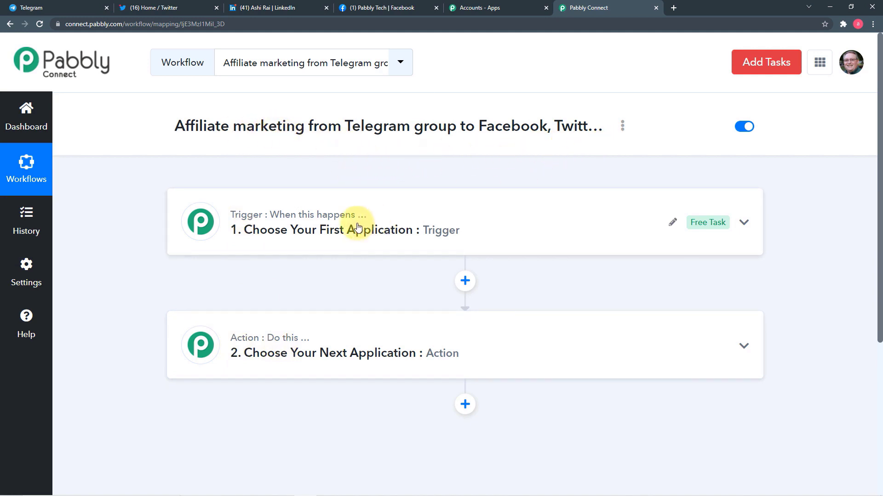
left_click(321, 243)
scroll(321, 238, "down", 2)
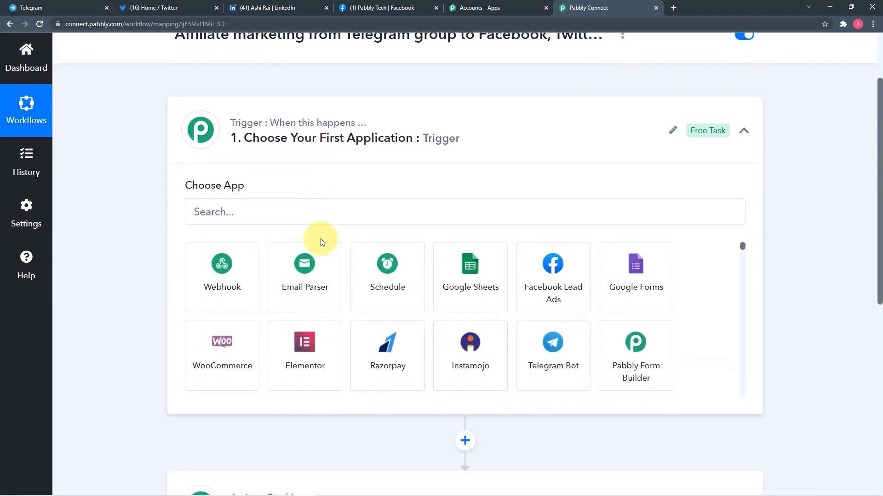
left_click(316, 210)
type("te")
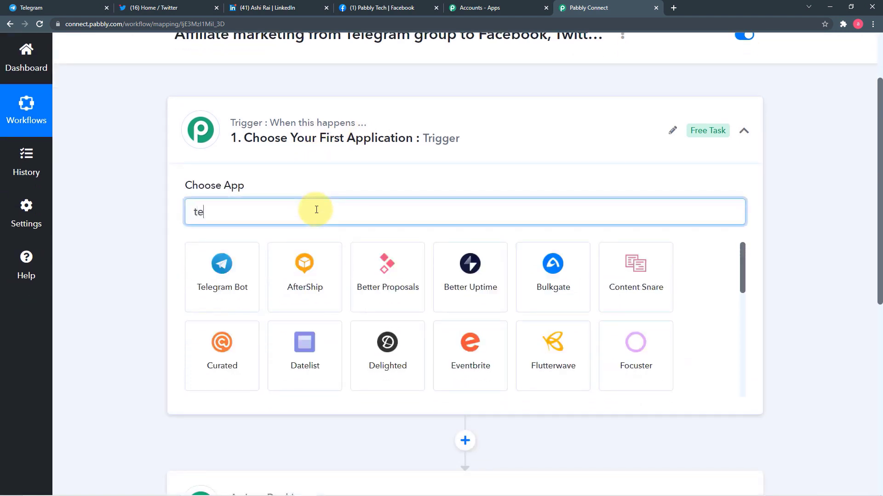
type("l")
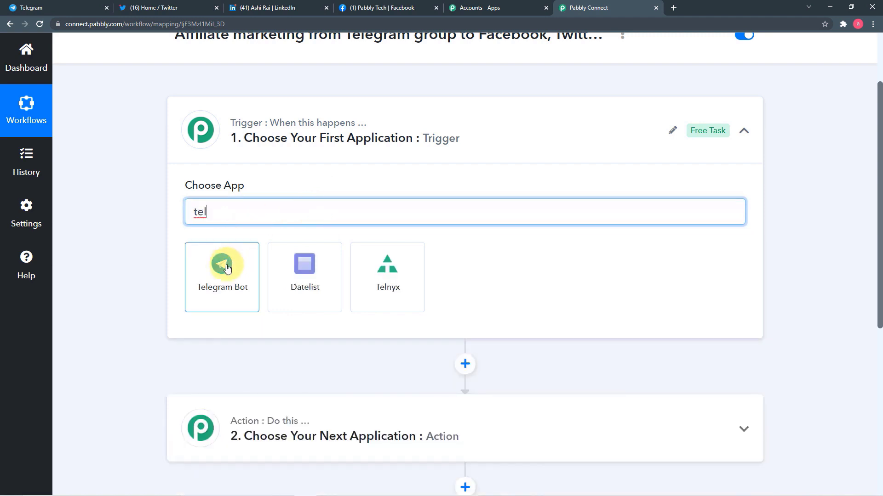
left_click(227, 267)
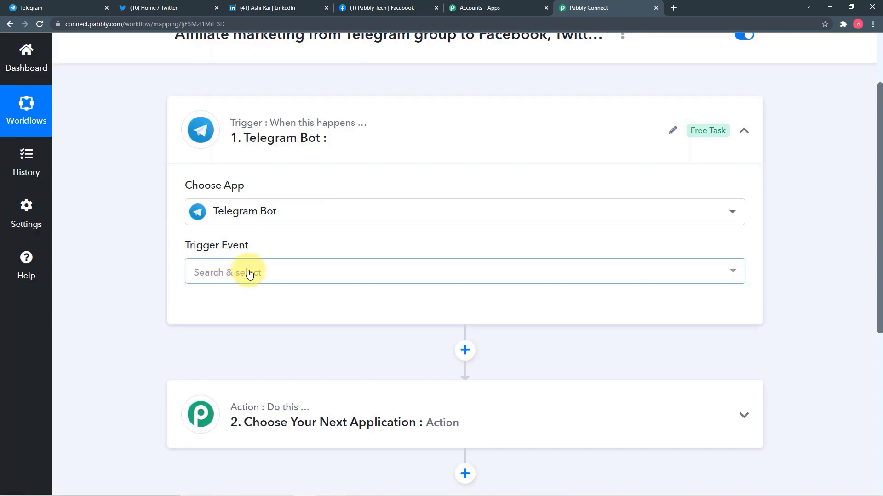
left_click(249, 275)
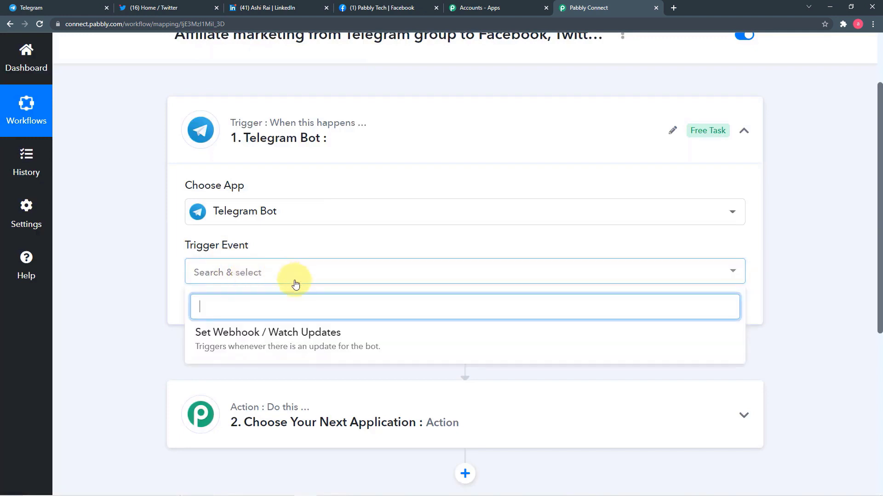
left_click(249, 344)
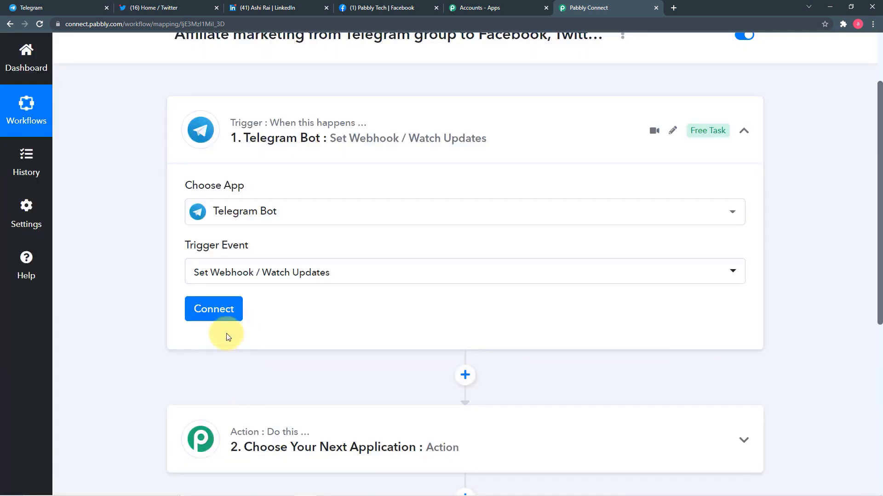
left_click(222, 310)
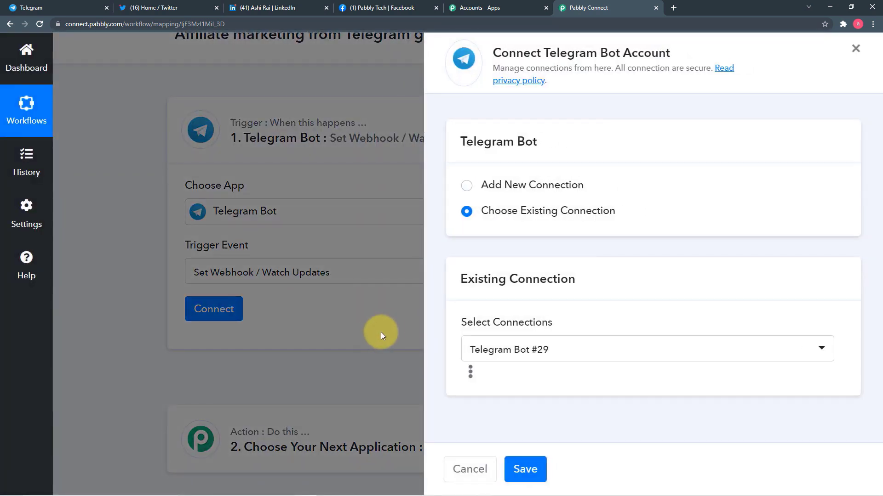
Step: Add a new Telegram Bot connection named Telegram Bot #30 and view its Token instructions
left_click(466, 186)
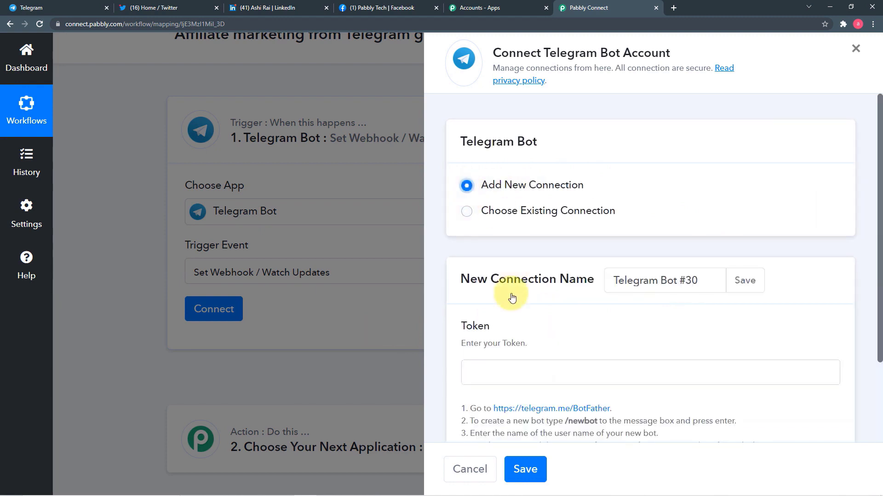
scroll(512, 298, "down", 2)
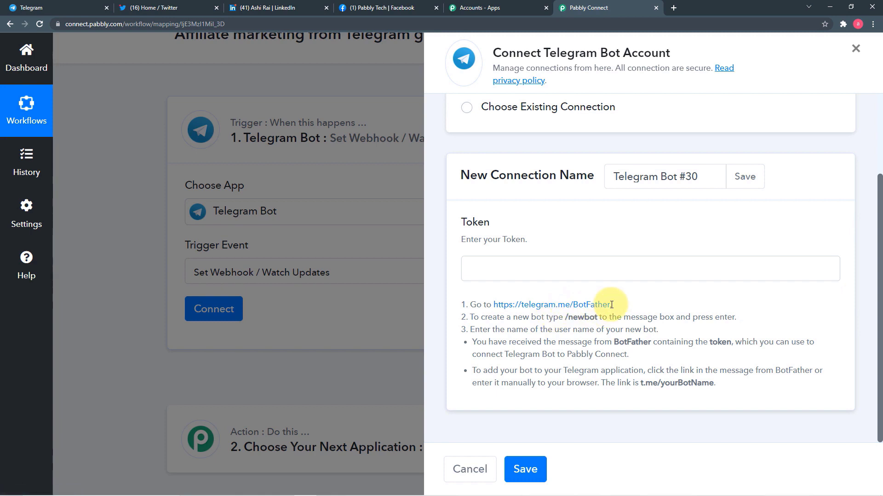
Step: In Telegram, search 'botfather' and open the BotFather chat
left_click(75, 9)
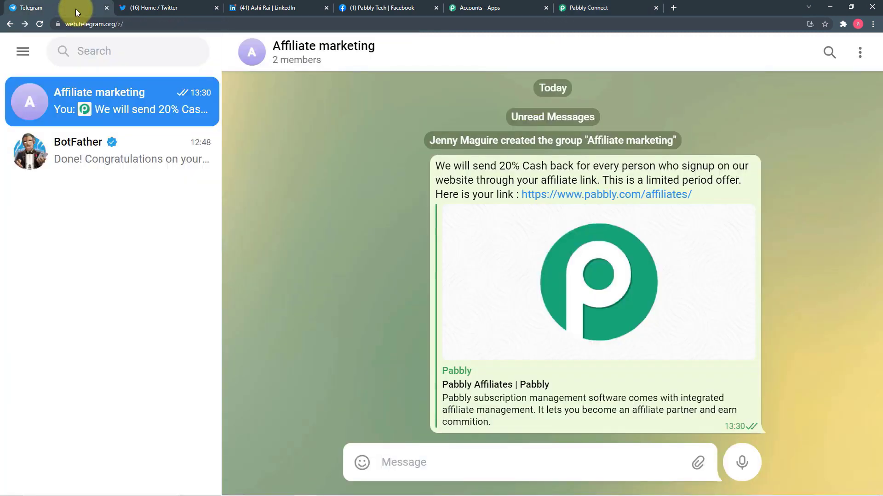
left_click(141, 57)
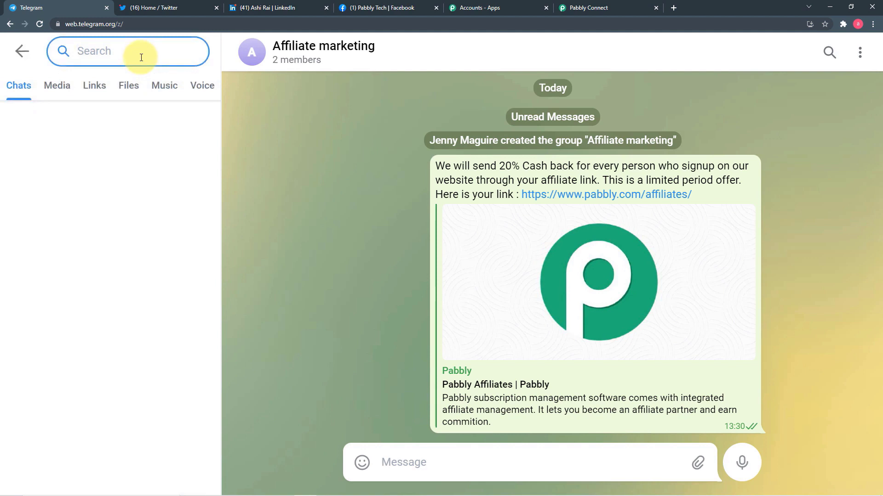
type("botfather")
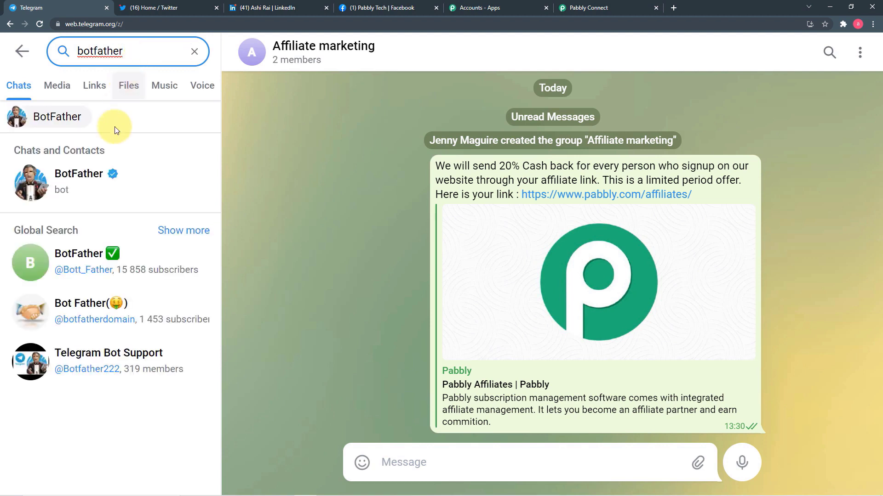
left_click(84, 176)
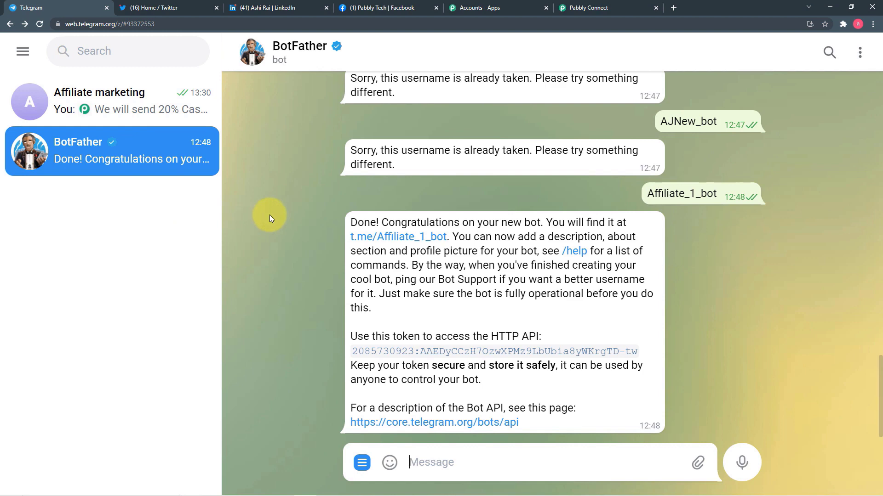
left_click(618, 8)
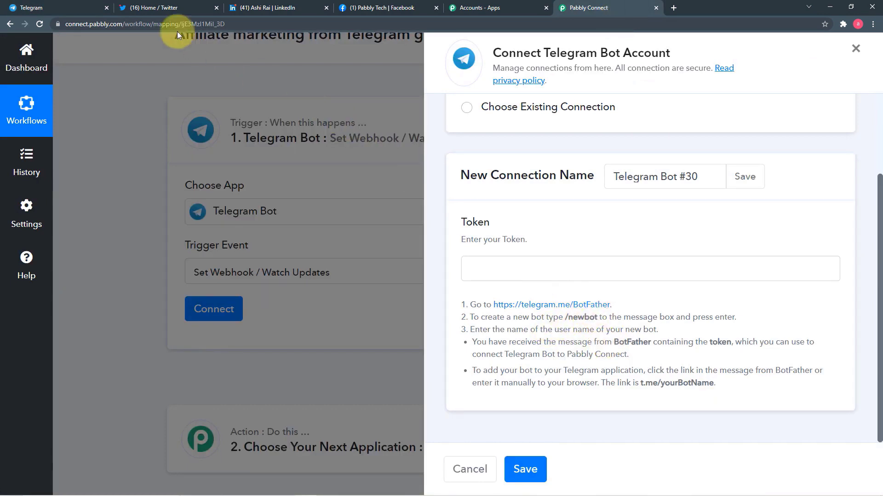
left_click(83, 4)
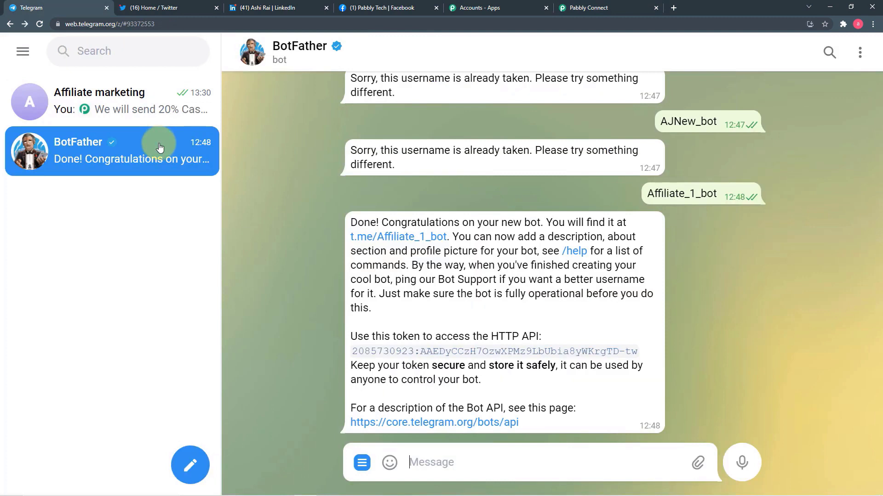
Step: Send /newbot to BotFather, naming the bot AffiliatenewBot with username Affiliate_new_2_bot
type("/ne")
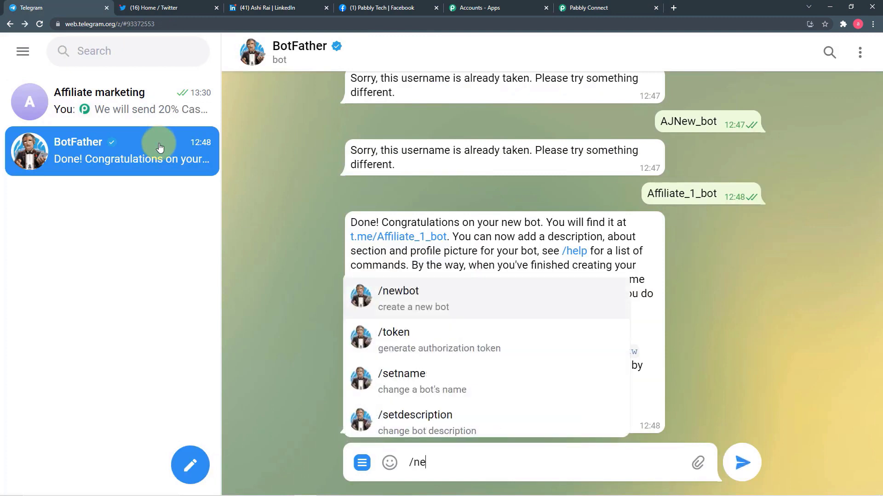
type("wb")
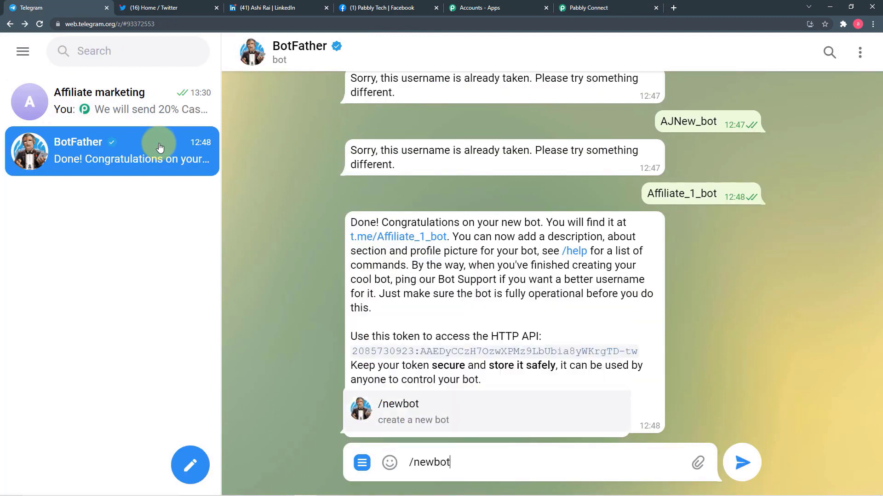
type("ot")
key("Return")
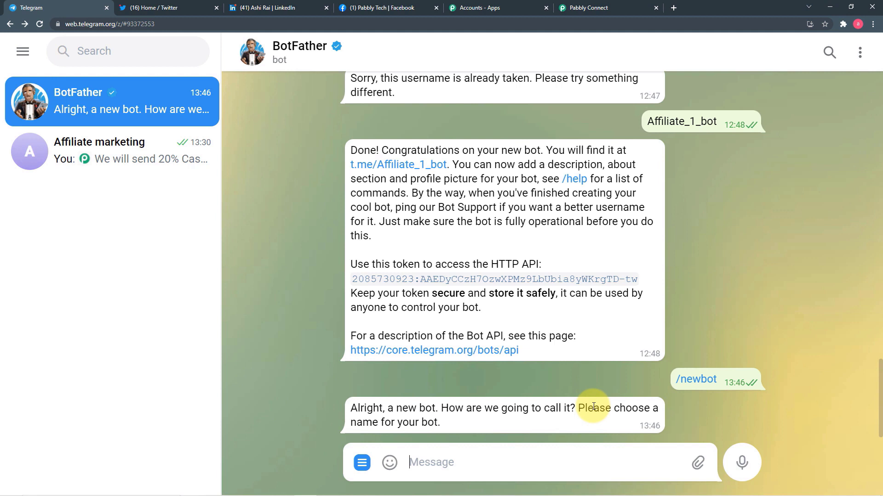
type("Affiliaten")
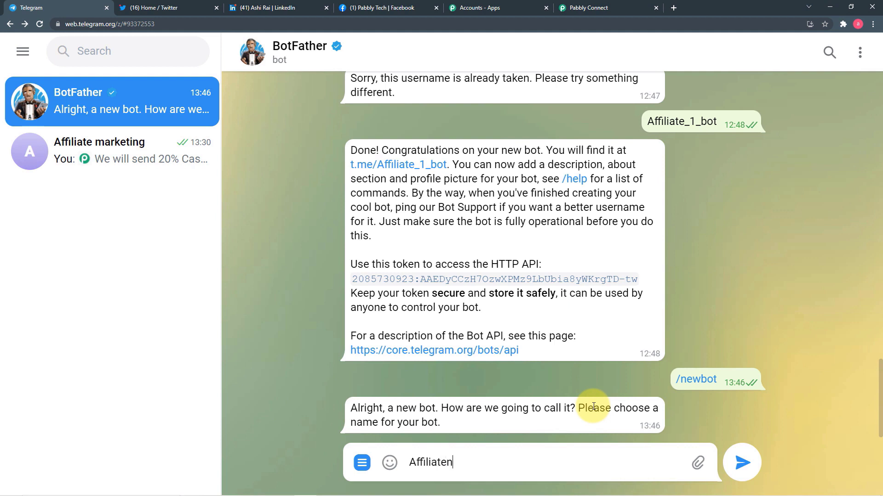
type("ewBot")
key("Return")
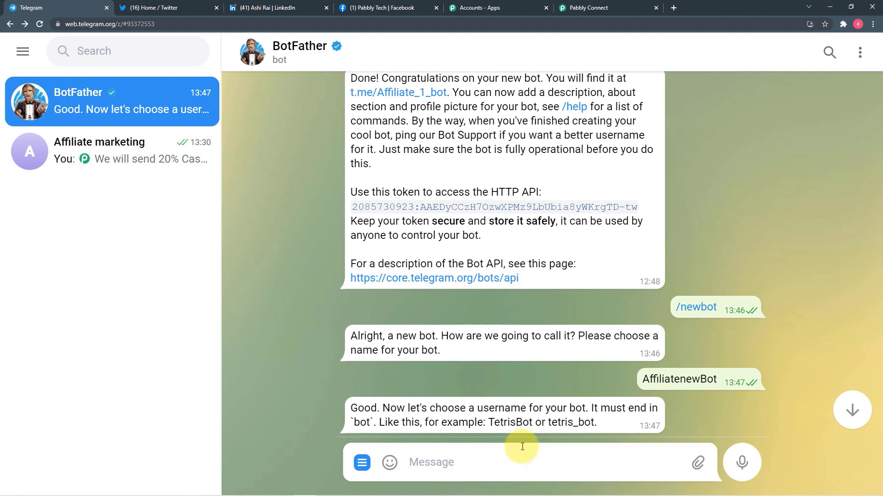
type("Affiliate_")
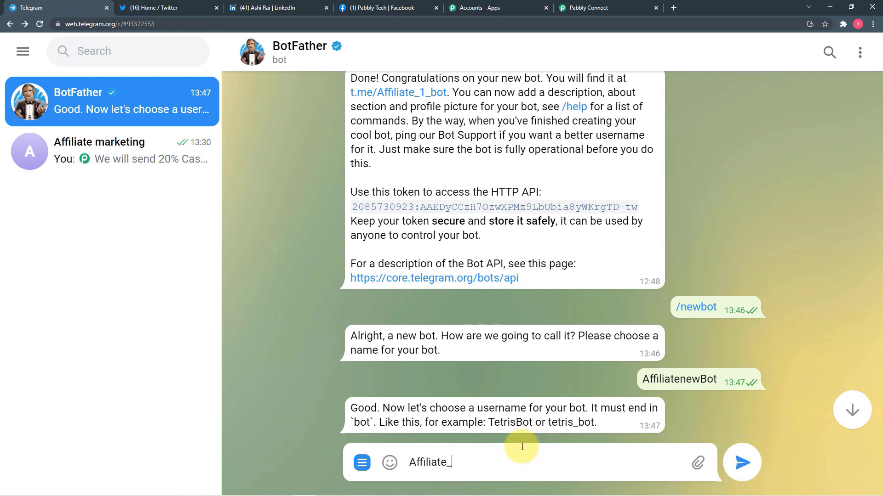
type("new")
type("bot")
key("Return")
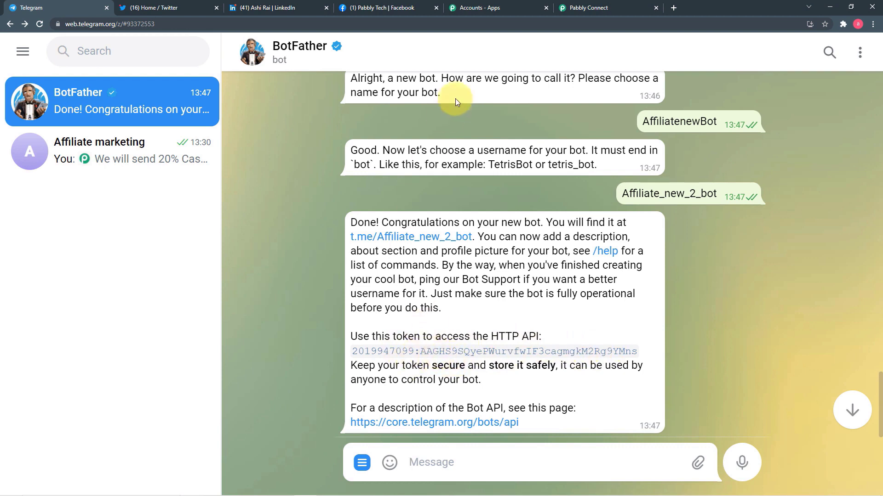
Step: Open the AffiliatenewBot chat via the t.me/Affiliate_new_2_bot link in BotFather's message
left_click(590, 8)
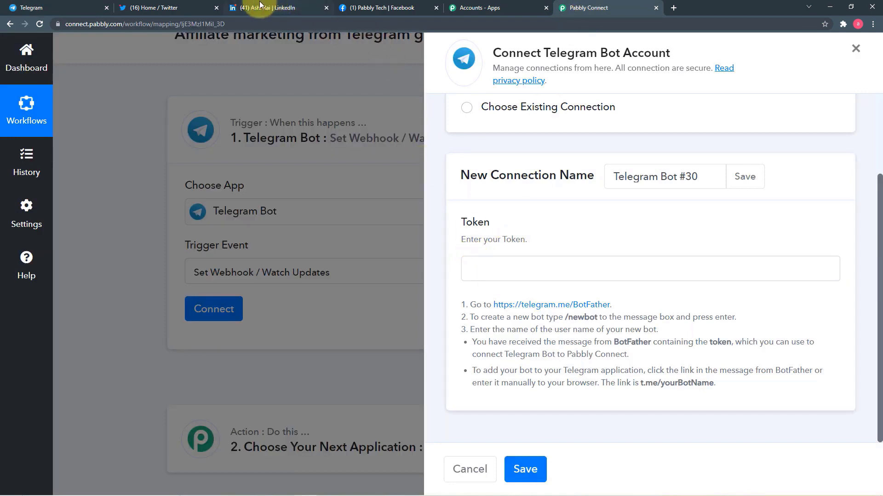
left_click(83, 8)
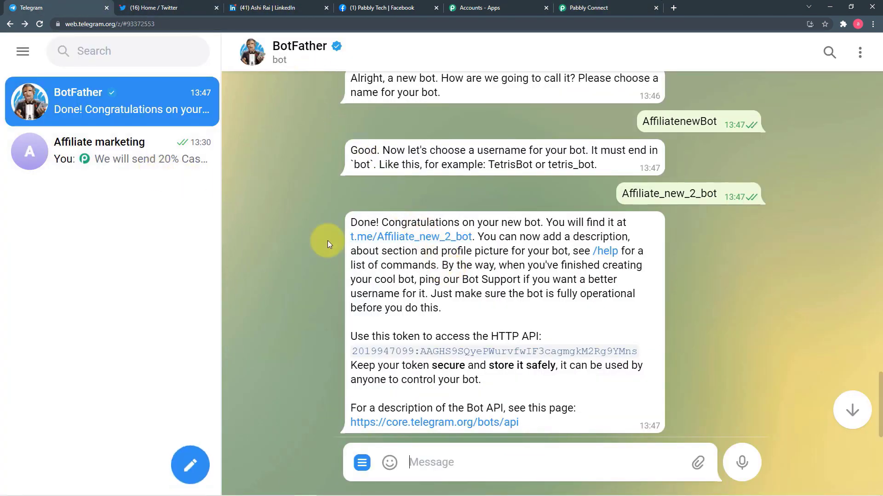
left_click(430, 238)
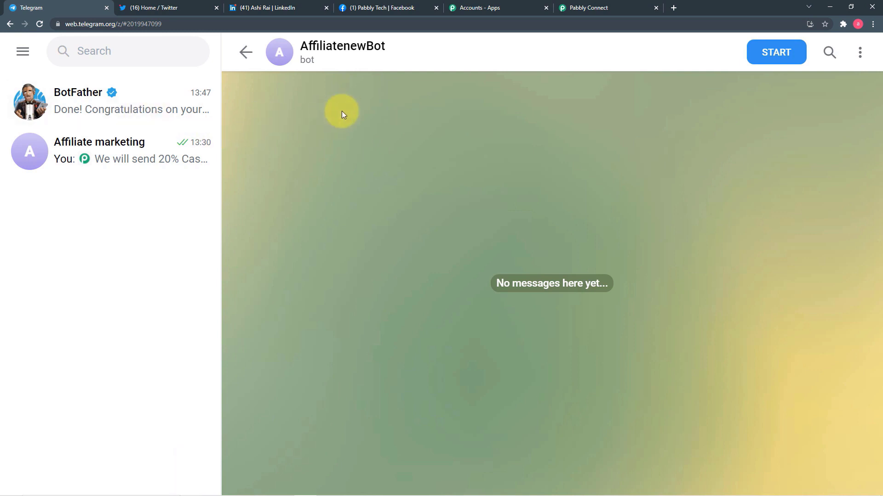
Step: Copy the Affiliate_1_bot API token from BotFather's earlier message and return to Pabbly Connect
left_click(247, 59)
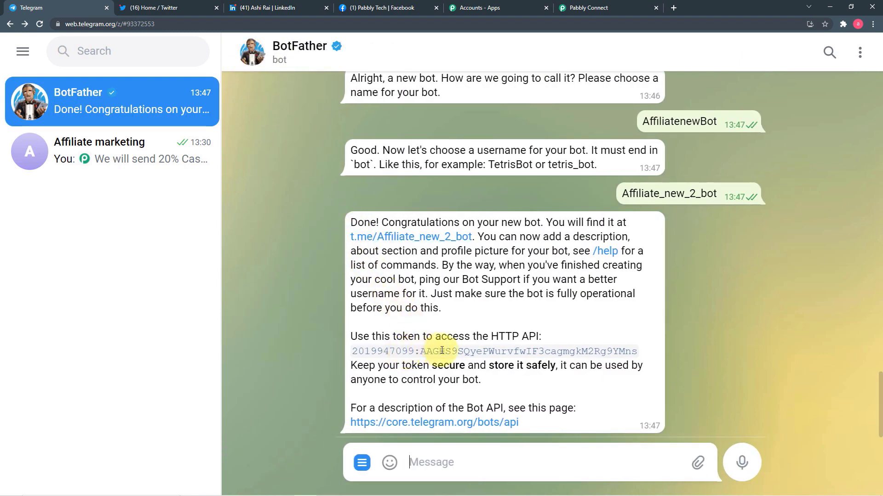
scroll(431, 341, "up", 1)
scroll(431, 341, "up", 6)
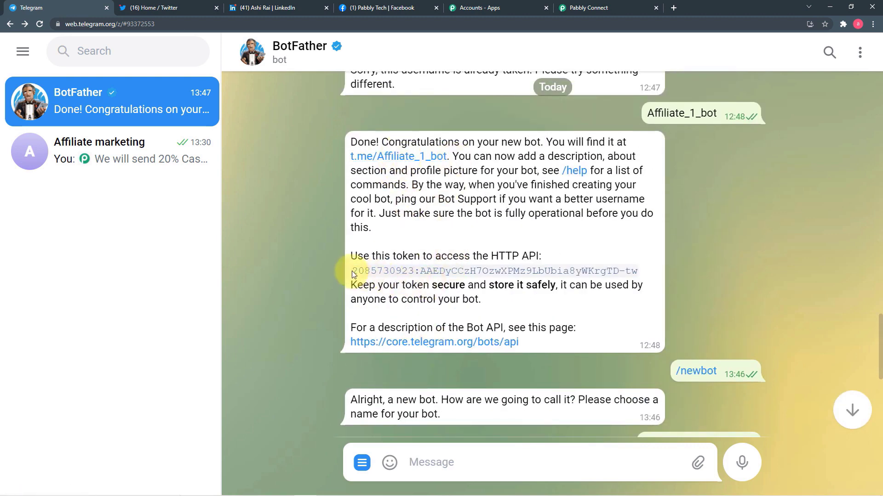
left_click_drag(352, 271, 644, 272)
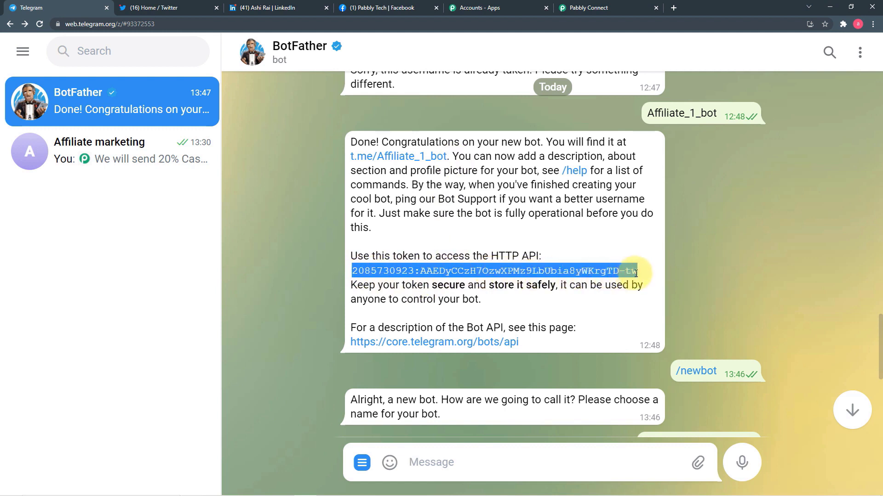
right_click(593, 278)
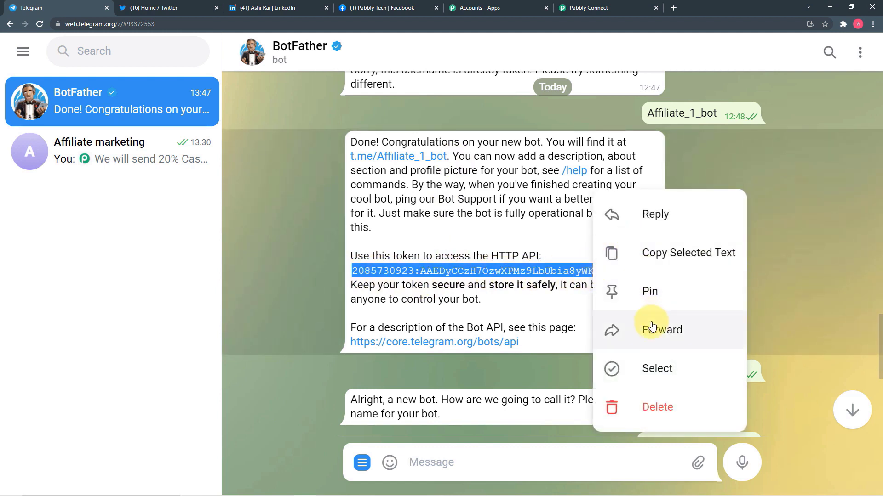
left_click(646, 253)
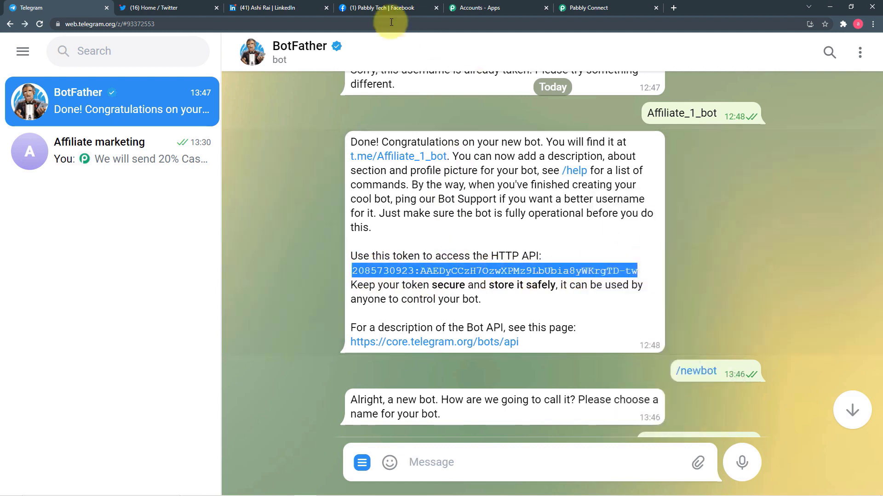
left_click(578, 9)
Step: Paste the bot token into the Telegram Bot #30 connection and save it
right_click(514, 263)
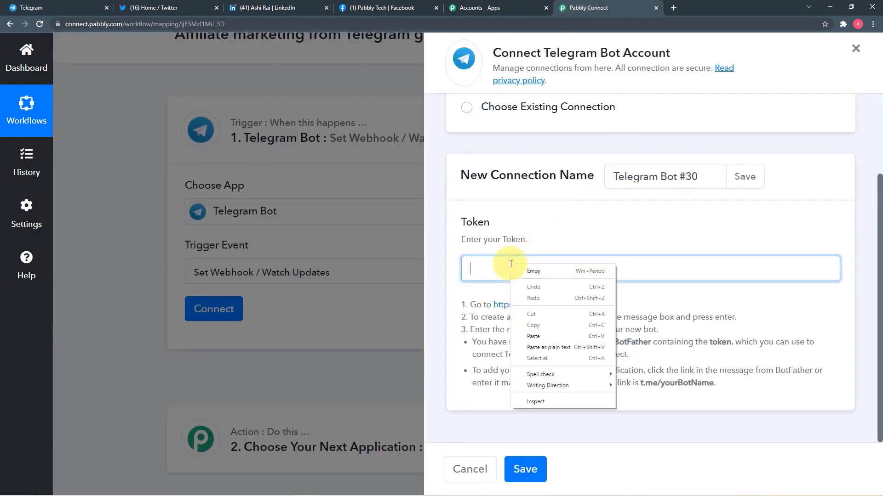
left_click(523, 338)
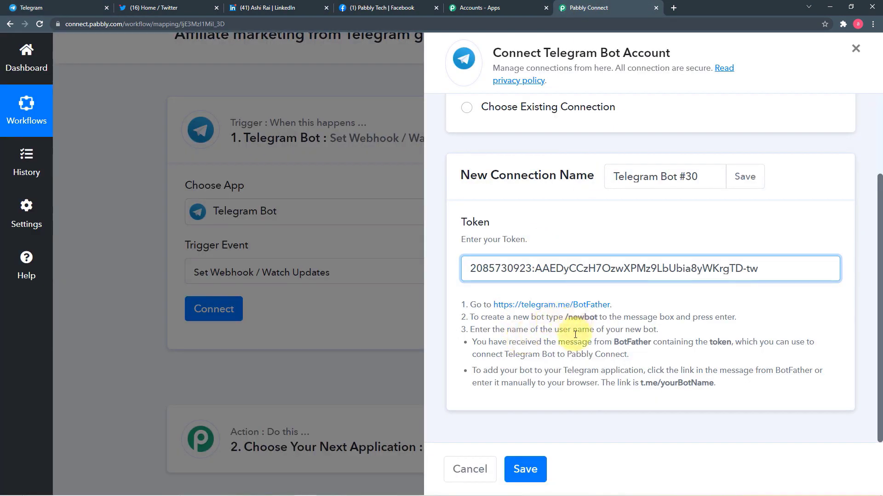
left_click(531, 466)
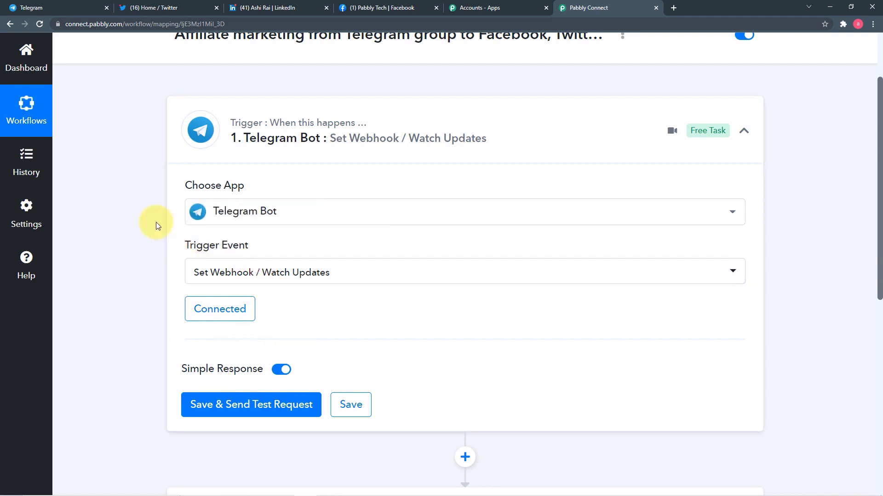
Step: Save the trigger, send a test request, and go to Telegram to post a test message
scroll(155, 222, "down", 1)
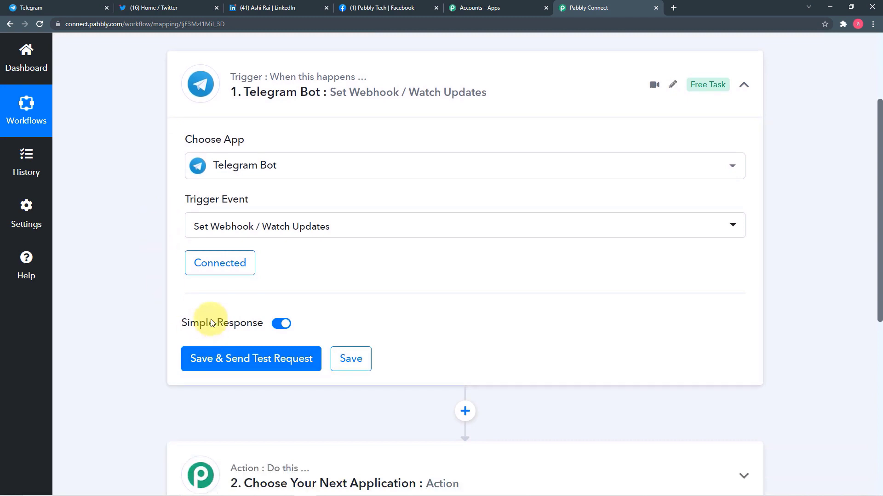
mouse_move(211, 323)
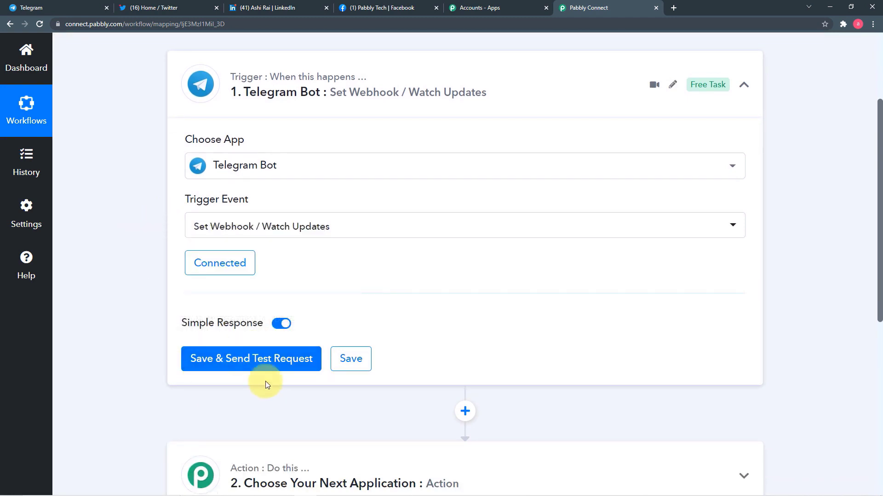
left_click(246, 361)
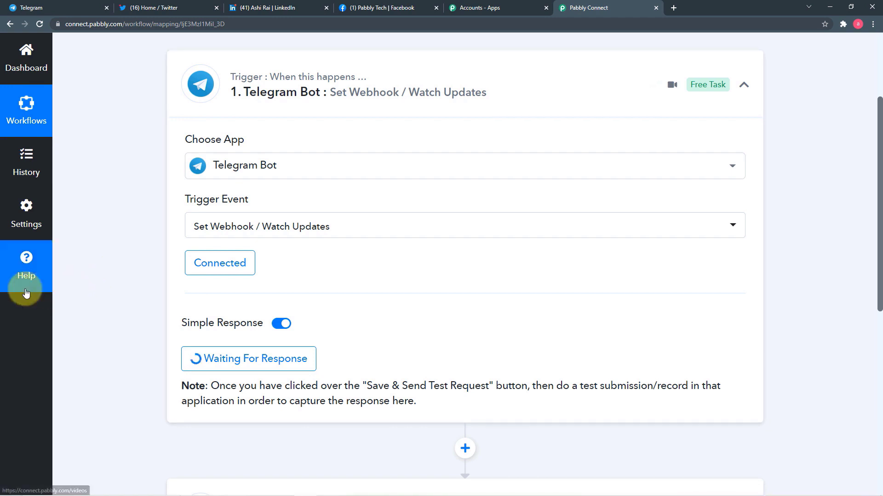
left_click(27, 8)
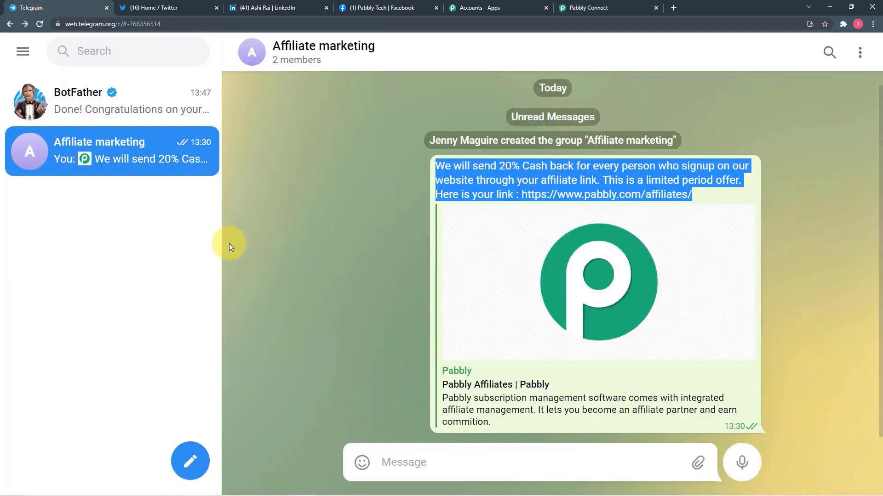
Step: Paste the offer message into the Affiliate marketing group and change the cashback to 15%
left_click(397, 464)
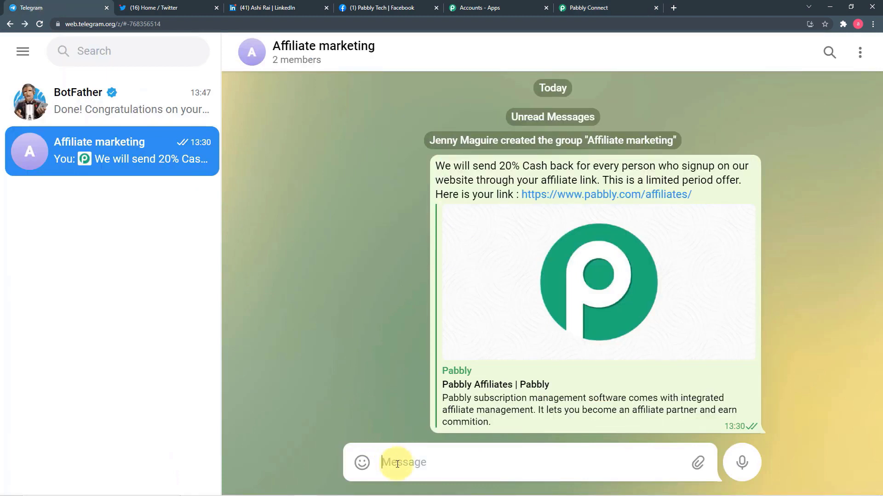
key("ctrl+v")
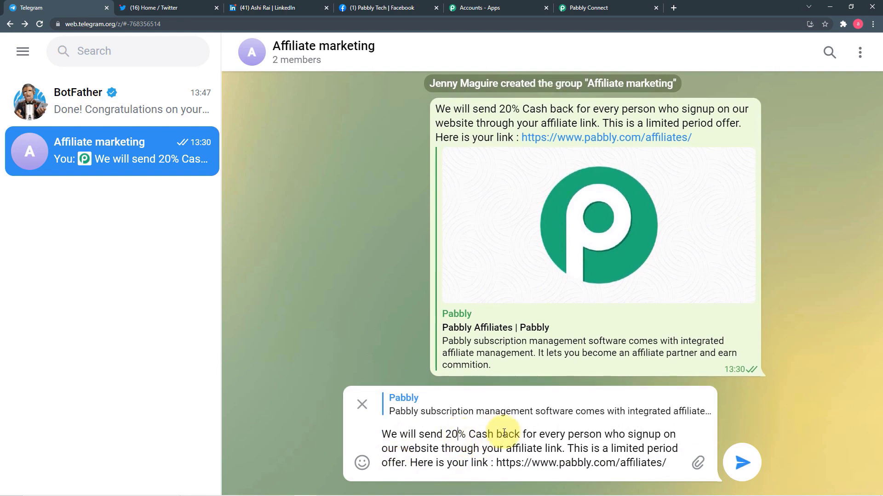
key("BackSpace")
key("BackSpace")
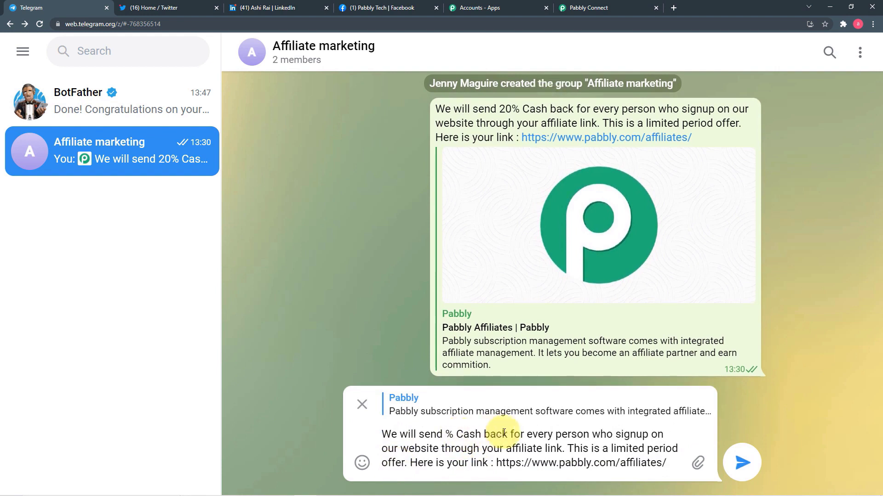
type("15")
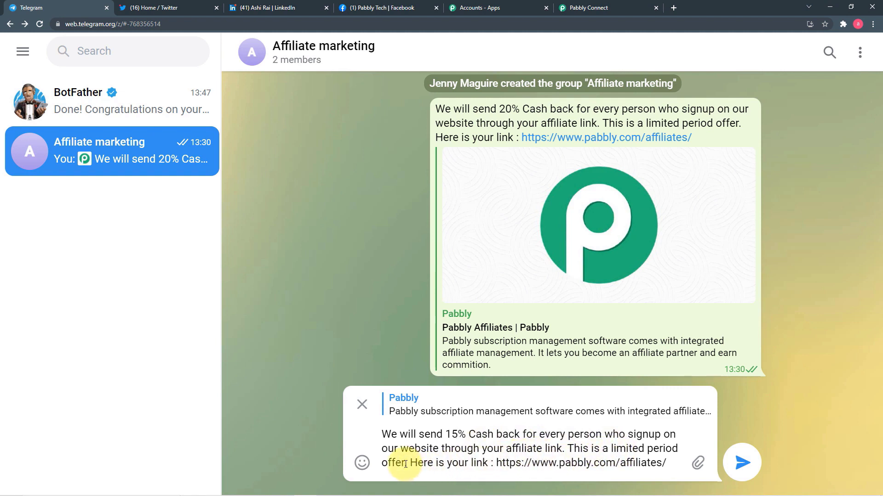
Step: End the message with 'This offer is valid for today only' and send it
left_click(405, 464)
key("BackSpace")
key("BackSpace")
key("BackSpace")
key("BackSpace")
key("BackSpace")
key("BackSpace")
key("BackSpace")
key("BackSpace")
key("BackSpace")
key("BackSpace")
key("BackSpace")
key("BackSpace")
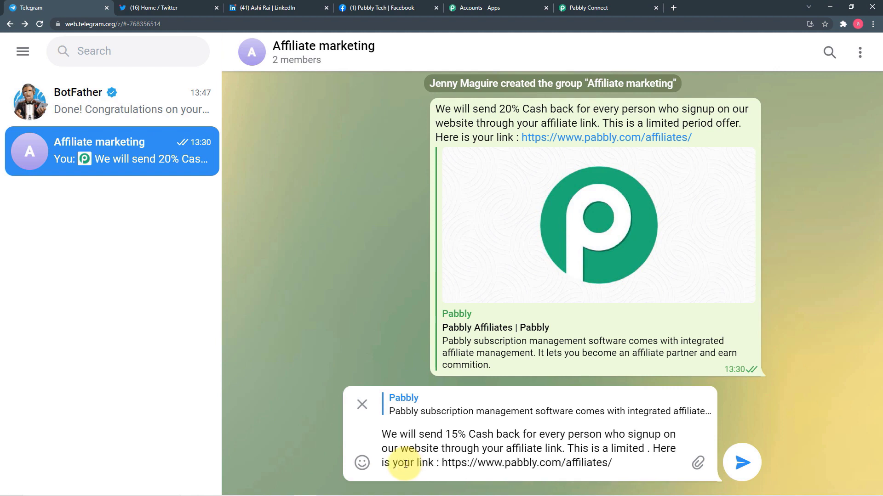
key("BackSpace")
key("BackSpace")
key("BackSpace")
key("BackSpace")
key("BackSpace")
key("BackSpace")
key("BackSpace")
key("BackSpace")
key("BackSpace")
key("BackSpace")
key("BackSpace")
key("BackSpace")
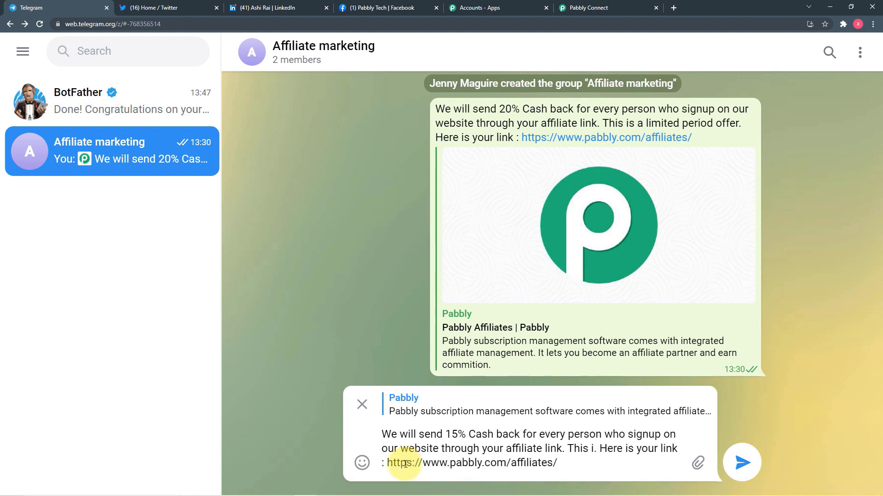
key("BackSpace")
type("Of")
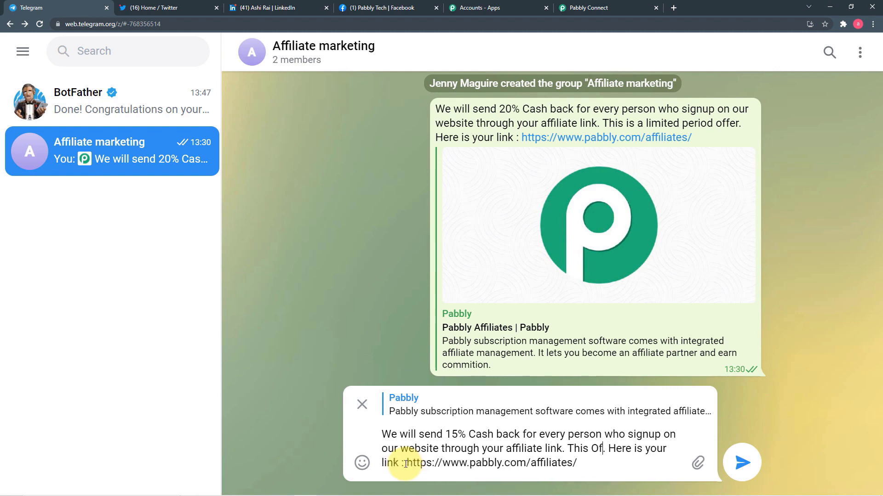
key("BackSpace")
key("BackSpace")
type("offer ")
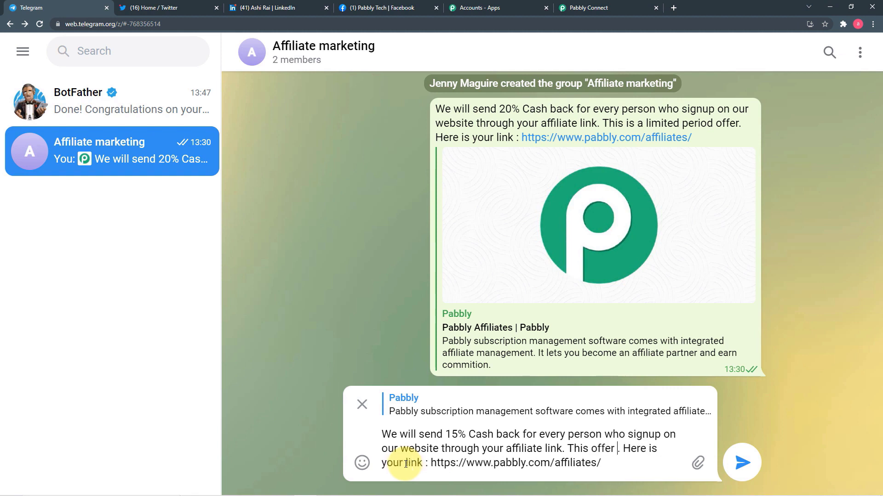
type("is vl")
key("BackSpace")
type("alid ")
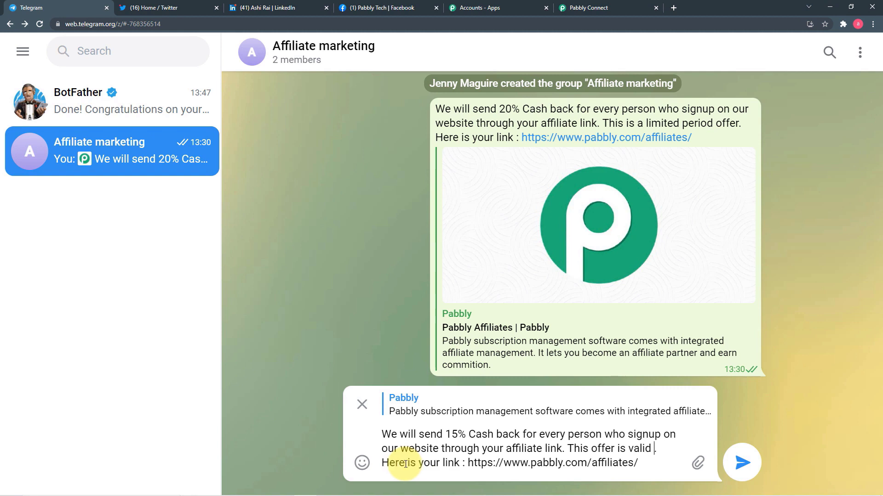
type("for today")
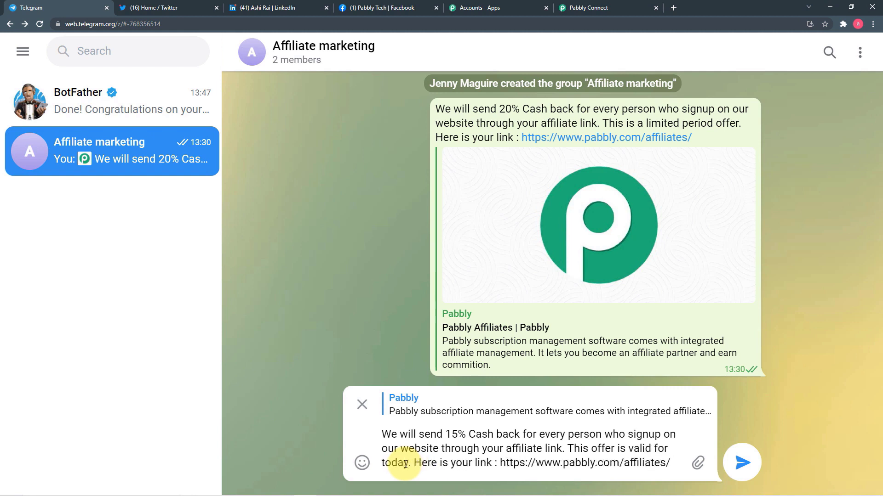
type(" only. Here is your link :")
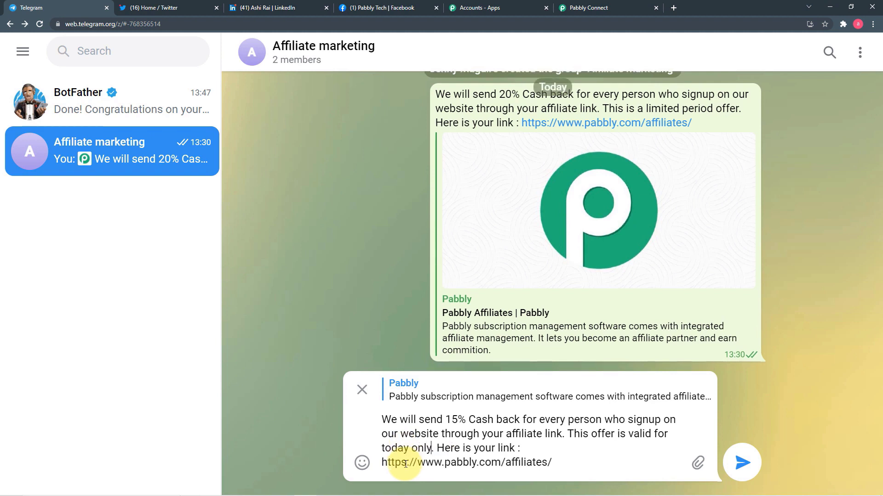
key("Return")
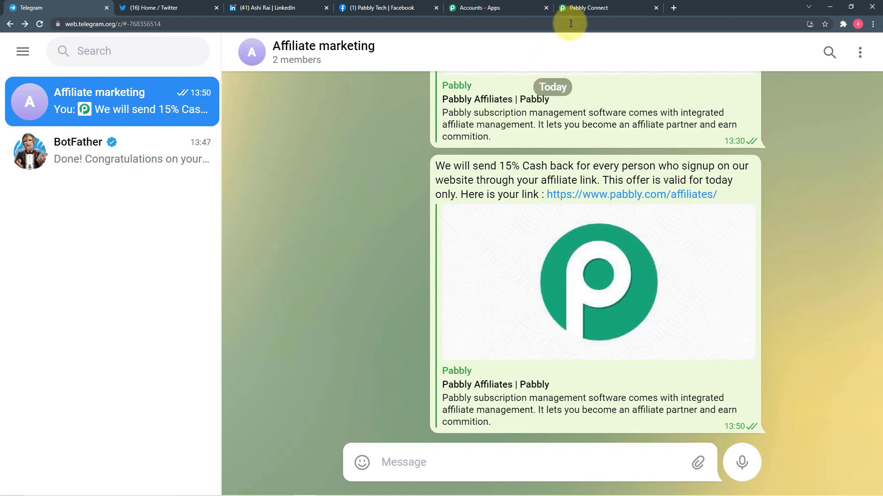
Step: Return to Pabbly Connect and review the Telegram trigger's response showing the 15% cash back message
left_click(581, 9)
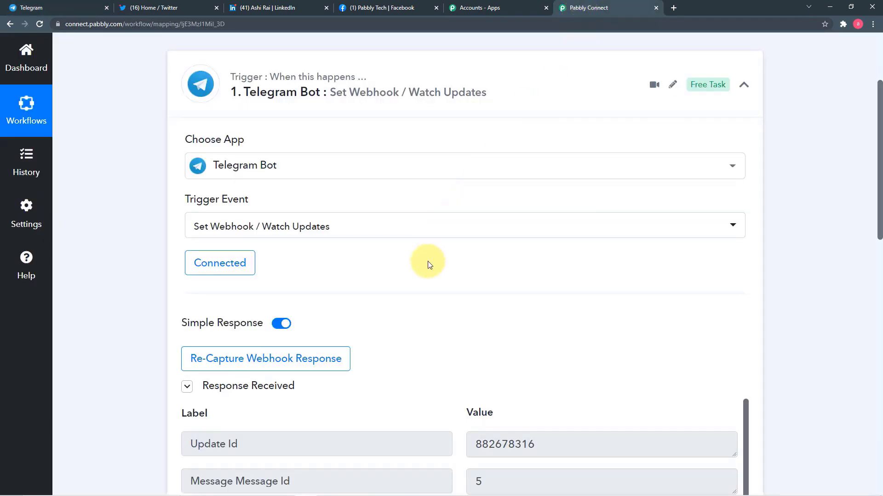
scroll(427, 263, "down", 8)
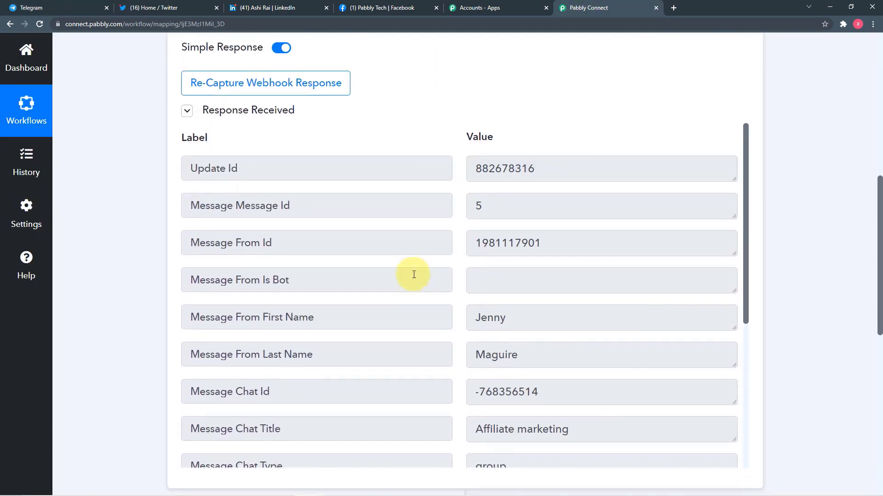
scroll(414, 270, "down", 5)
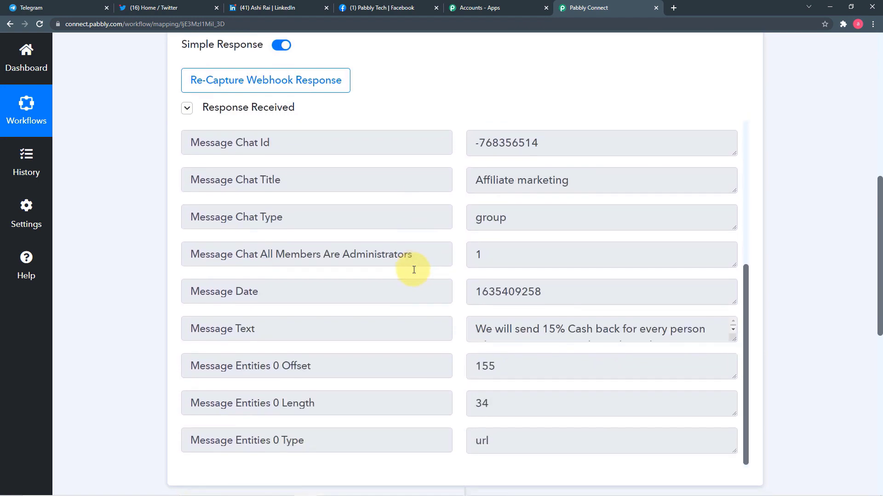
scroll(414, 269, "down", 3)
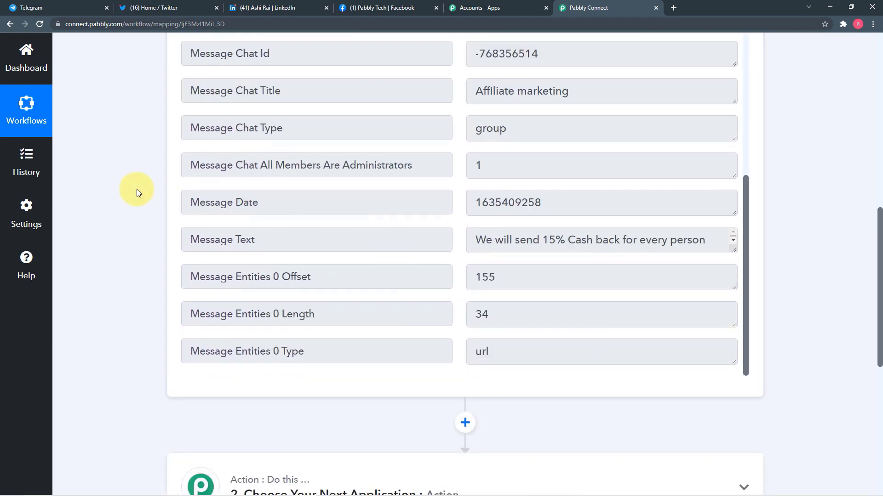
scroll(136, 189, "down", 3)
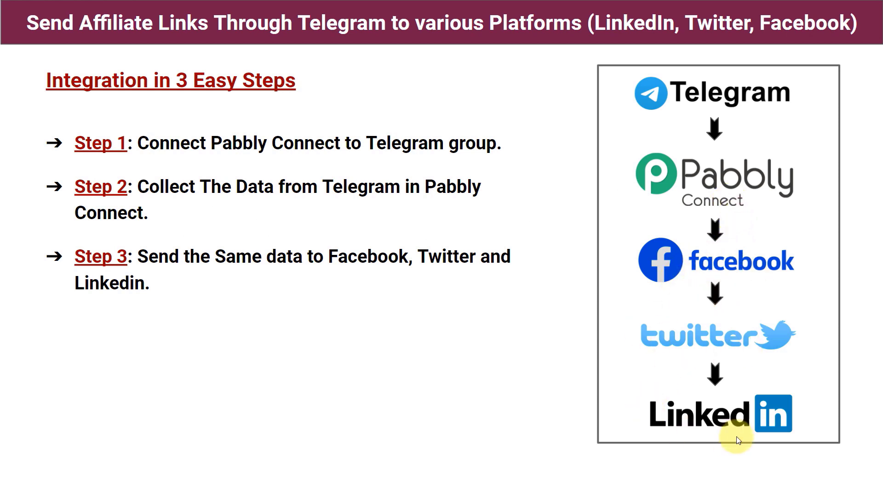
Step: Leave the 'Integration in 3 Easy Steps' slide and return to the Pabbly Connect workflow
key("alt+Tab")
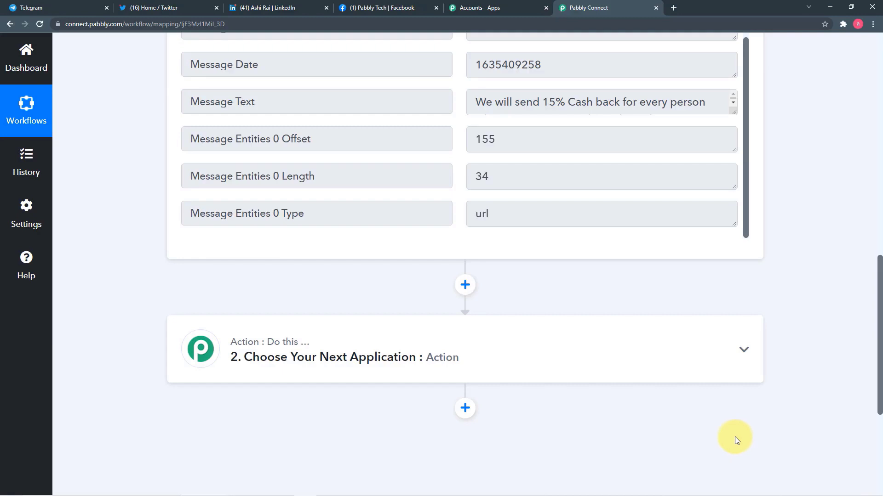
Step: Set the second action step's app to Facebook Pages by searching 'face'
left_click(463, 348)
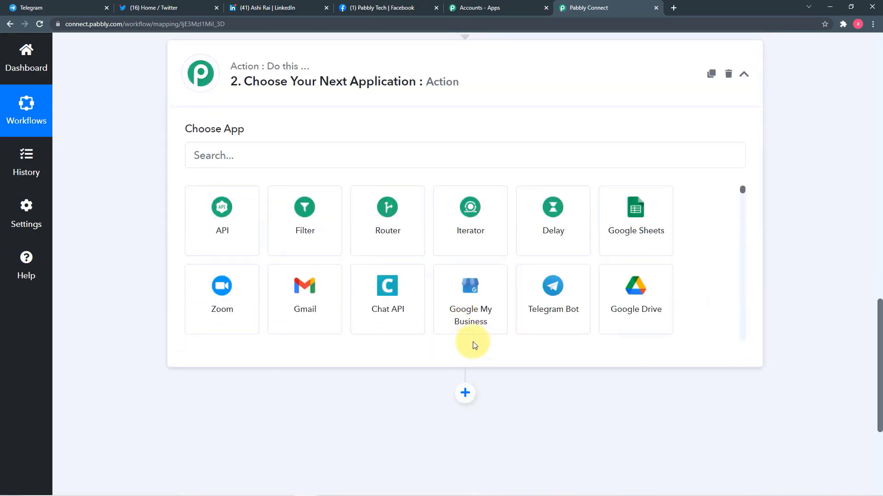
left_click(278, 159)
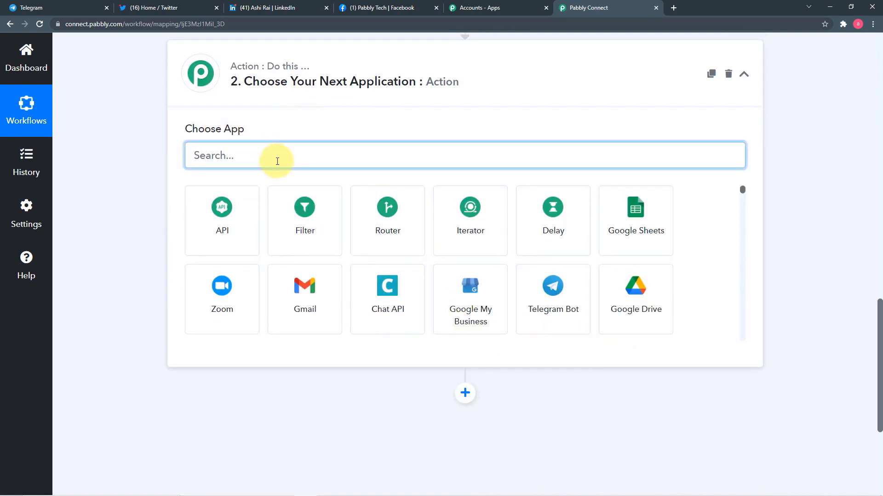
type("fc")
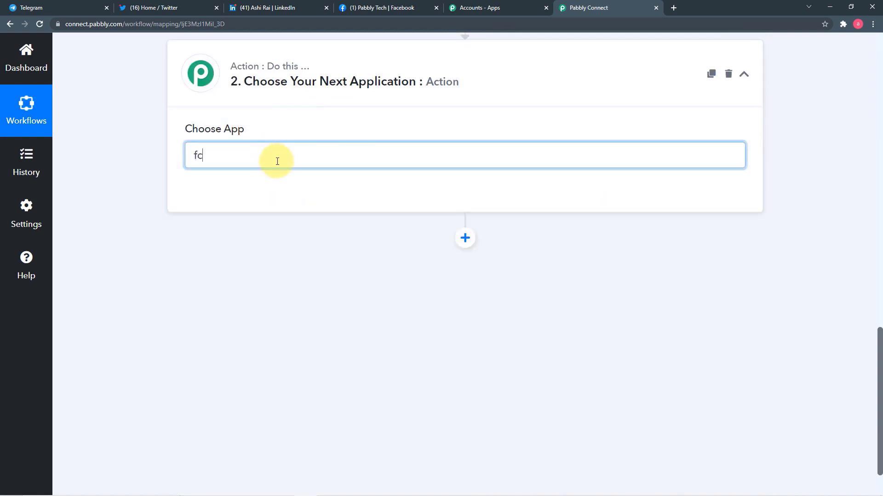
type("e")
key("BackSpace")
key("BackSpace")
type("av")
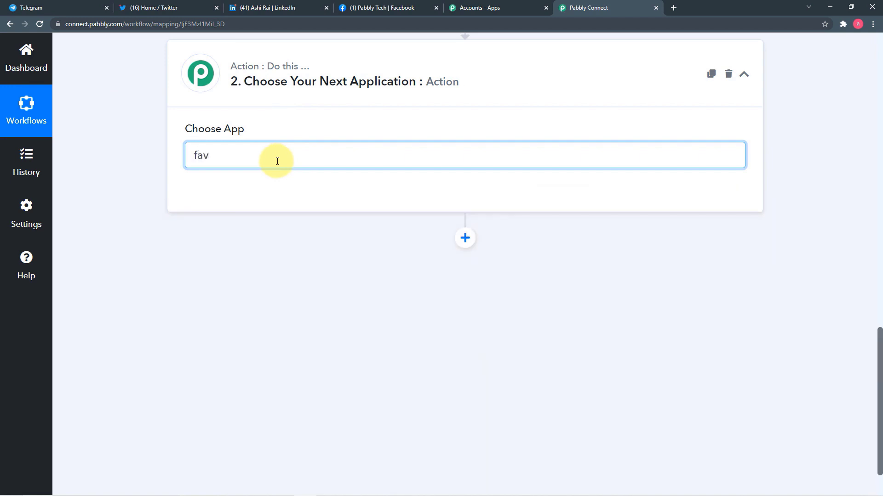
key("BackSpace")
type("ce")
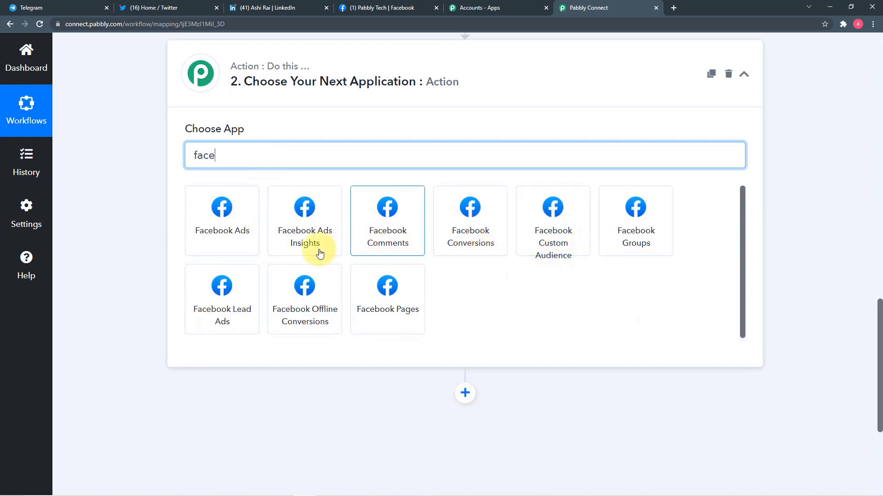
left_click(377, 313)
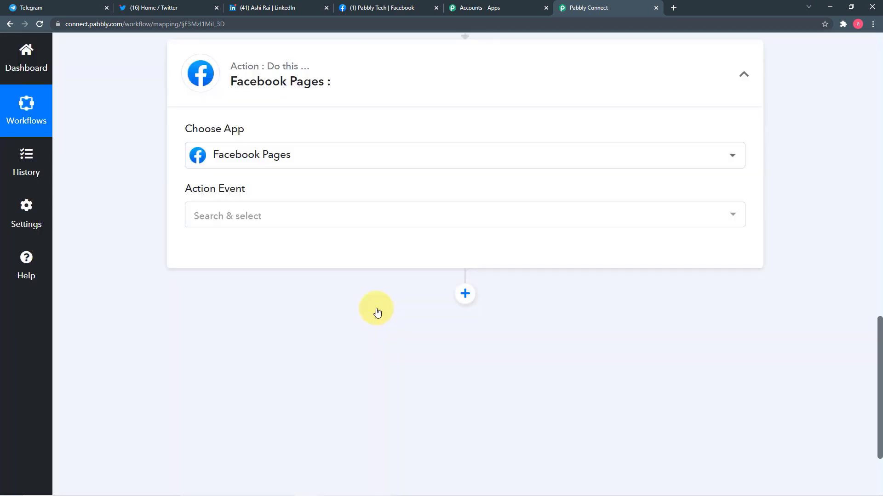
Step: Choose Create Page Post as the action event and start connecting the Facebook Pages account
left_click(343, 221)
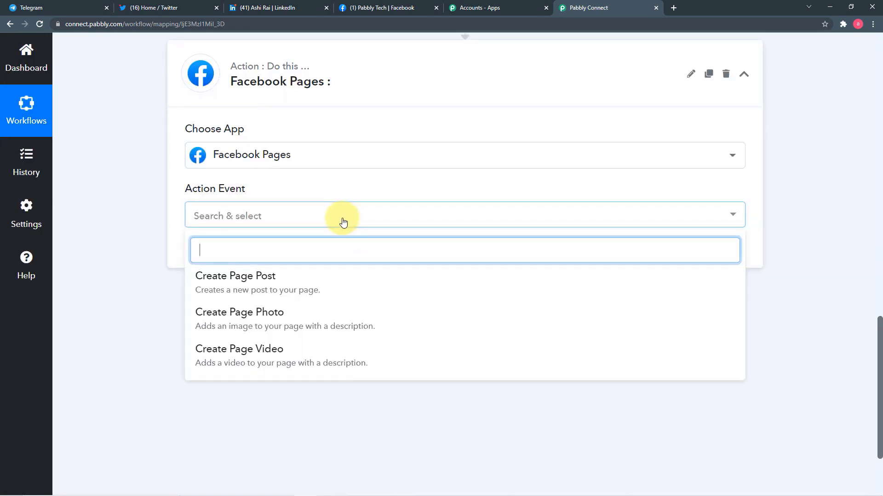
left_click(297, 289)
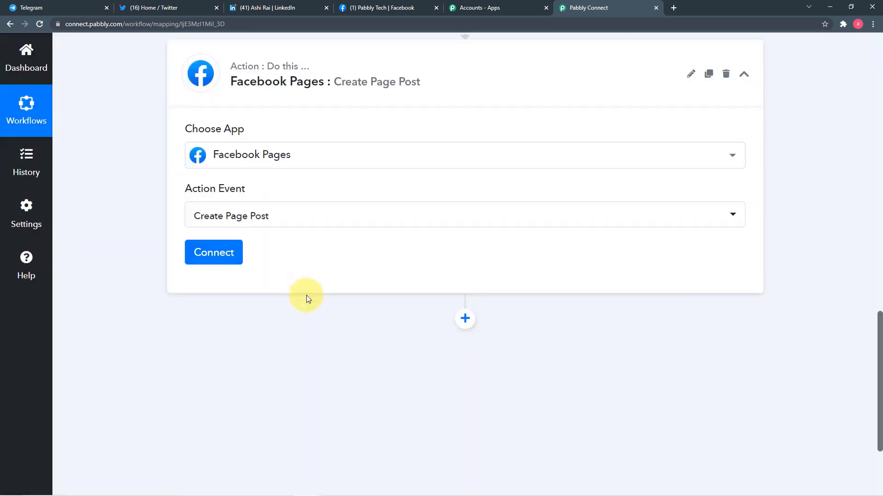
left_click(225, 258)
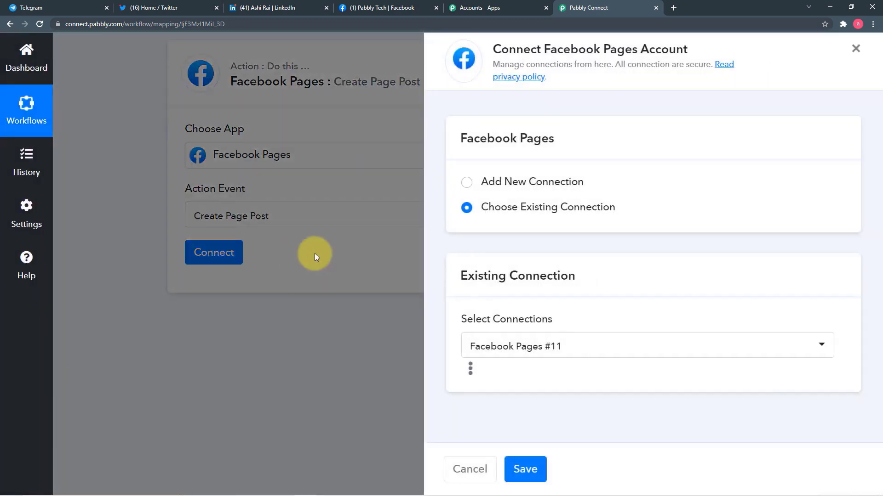
Step: Add and authorize a new Facebook Pages connection for the action step
left_click(465, 182)
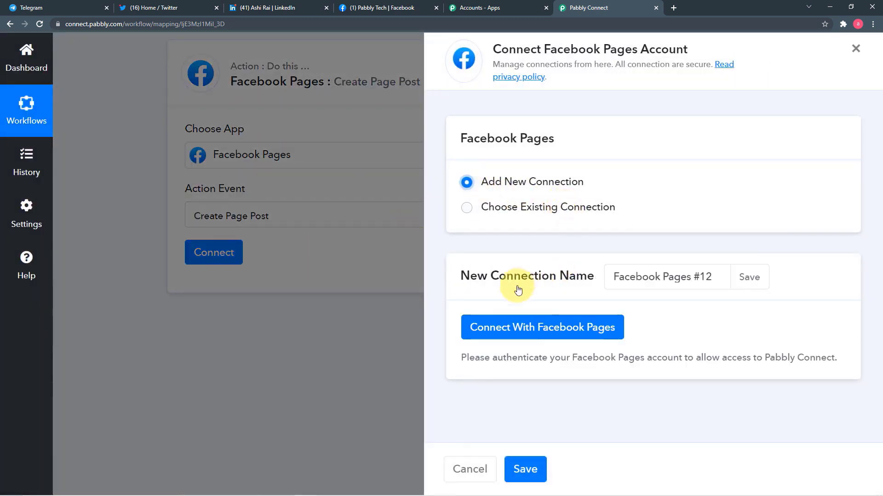
left_click(501, 339)
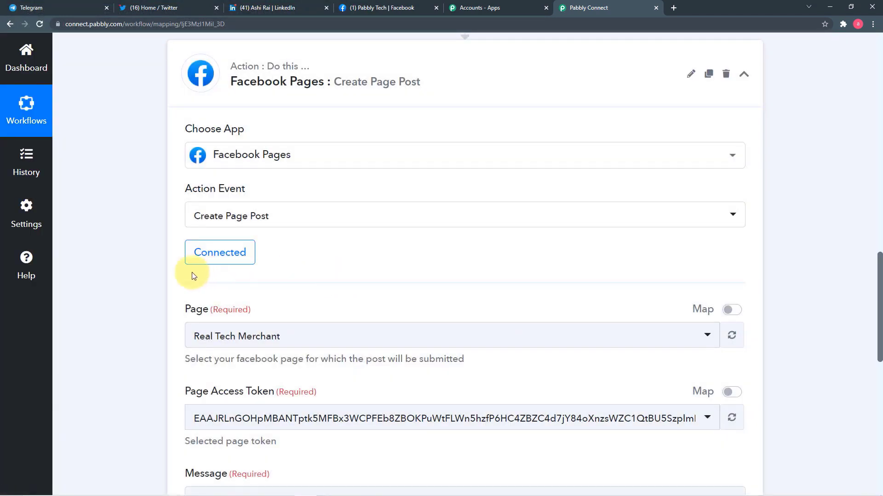
scroll(113, 266, "down", 4)
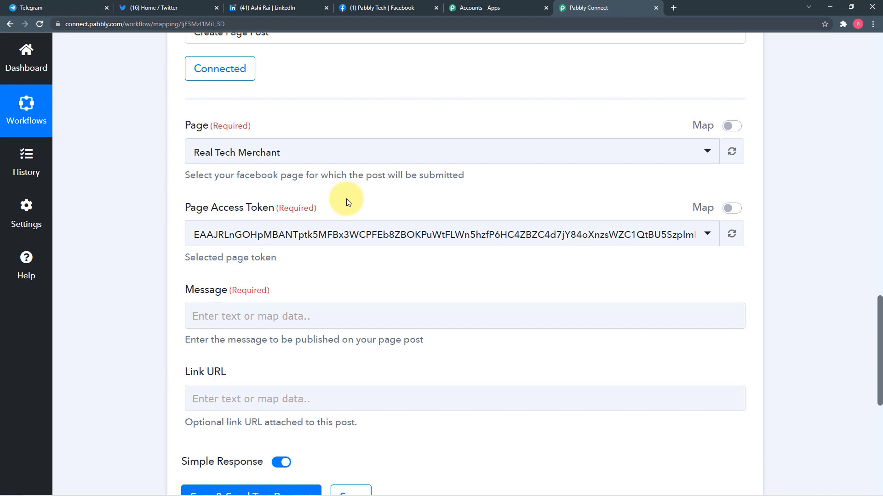
left_click(376, 8)
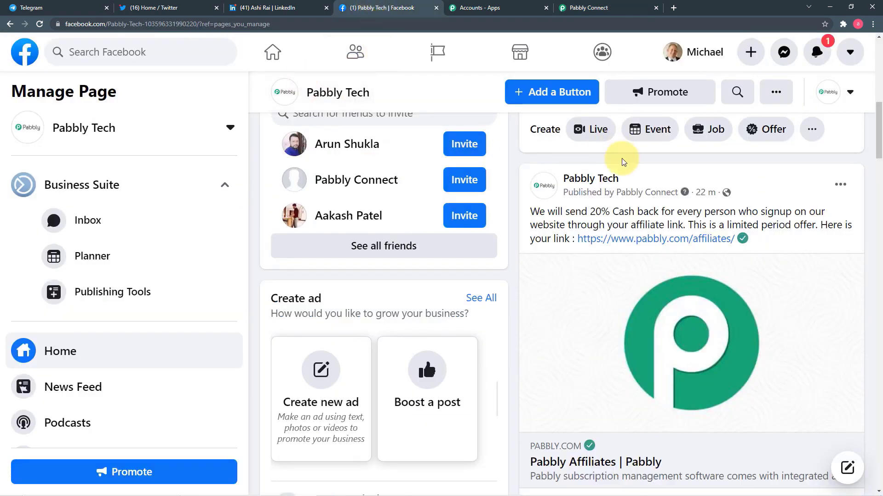
scroll(622, 158, "up", 3)
left_click(603, 13)
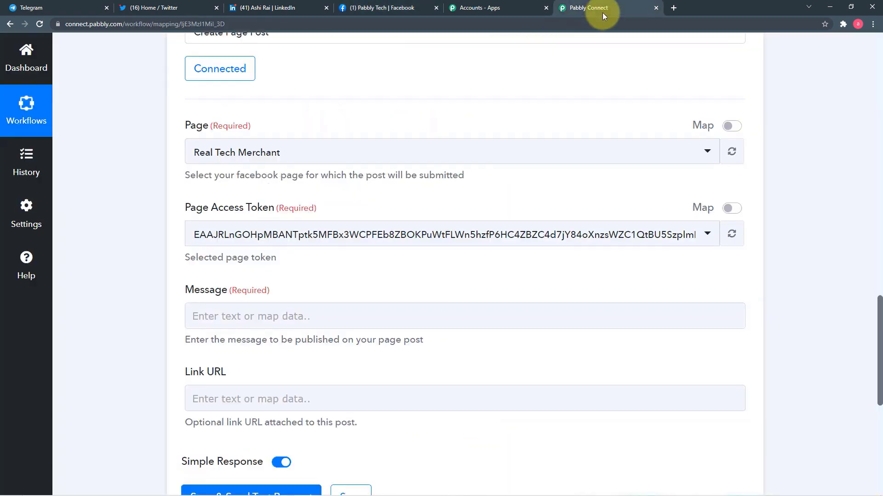
left_click(309, 162)
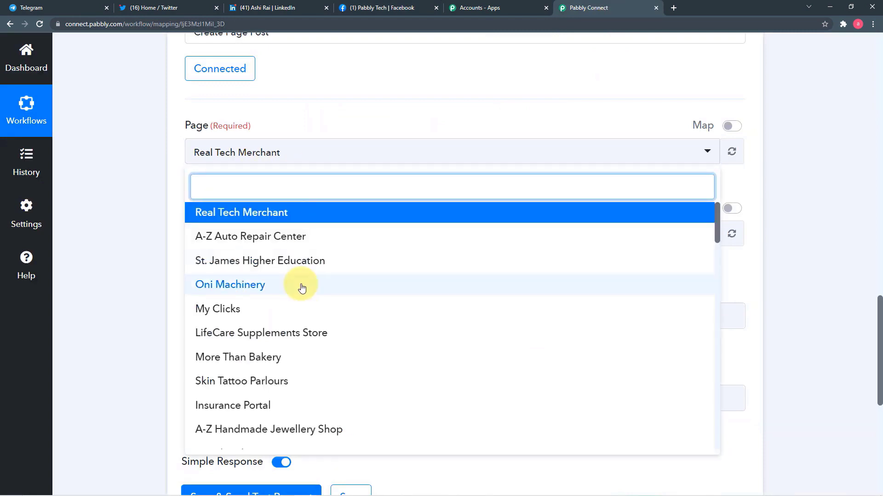
scroll(299, 285, "down", 3)
scroll(302, 288, "down", 7)
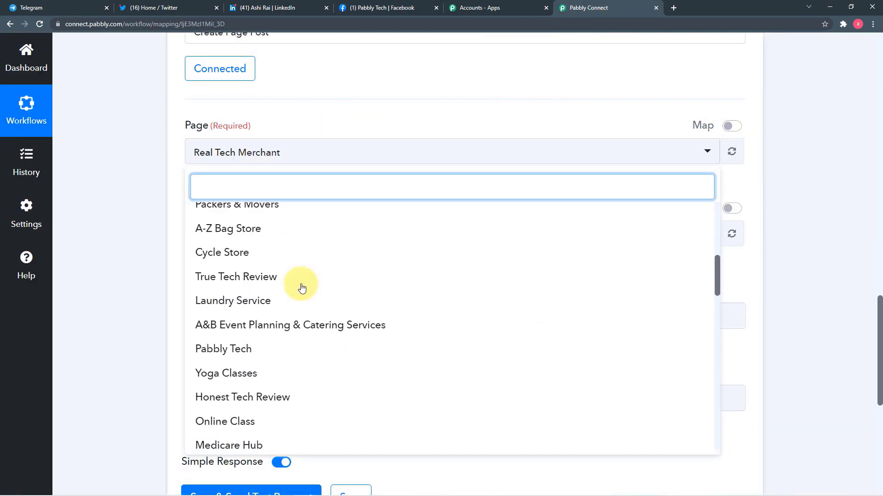
scroll(302, 288, "down", 4)
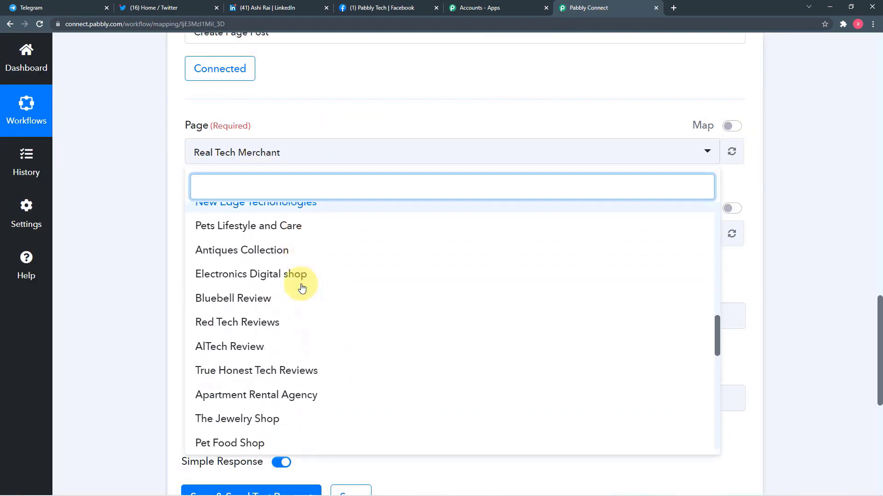
type("pa")
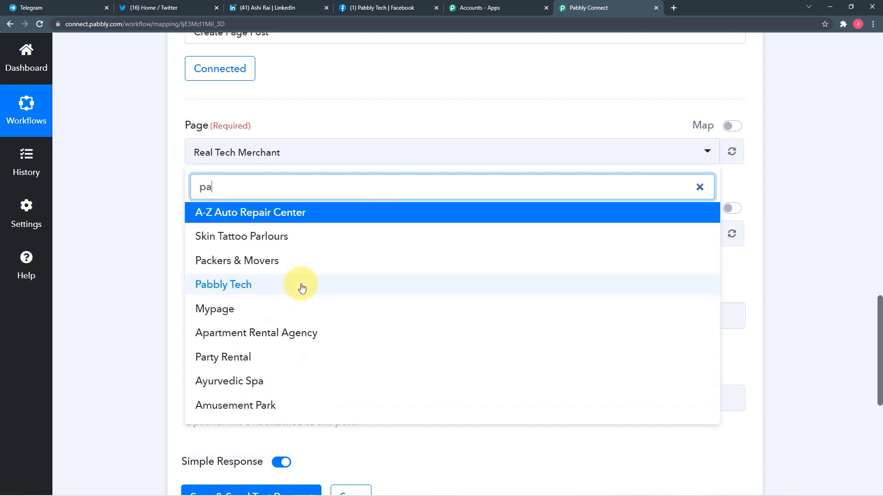
type("bb")
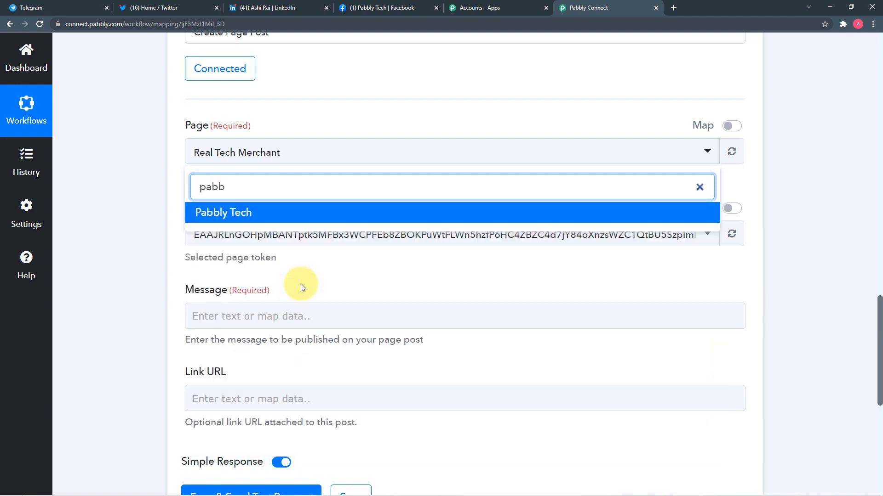
type("l")
left_click(252, 214)
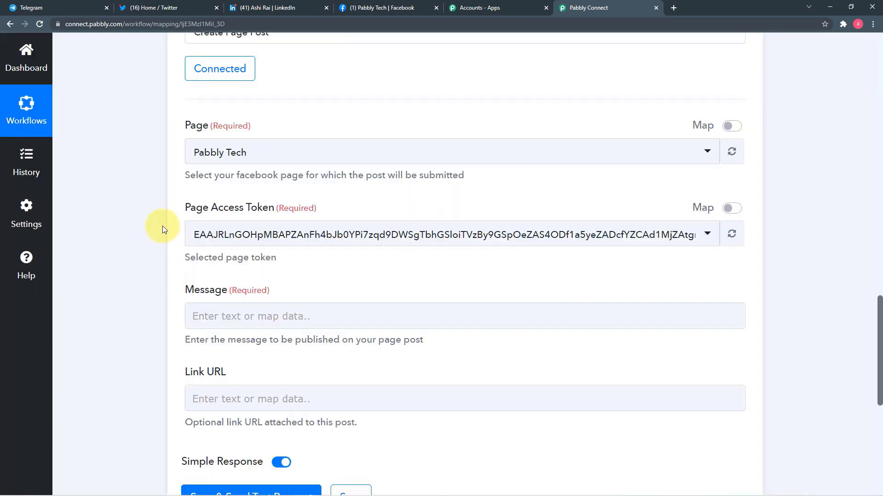
scroll(369, 270, "down", 1)
scroll(370, 271, "down", 2)
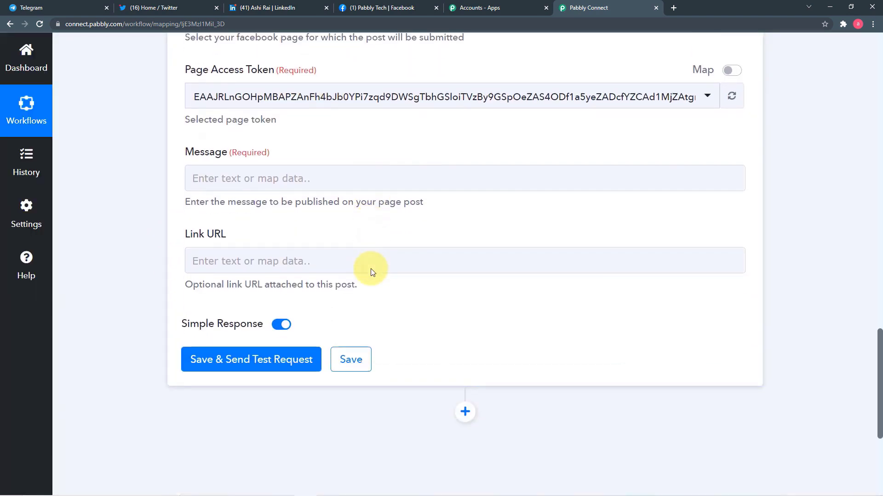
left_click(222, 179)
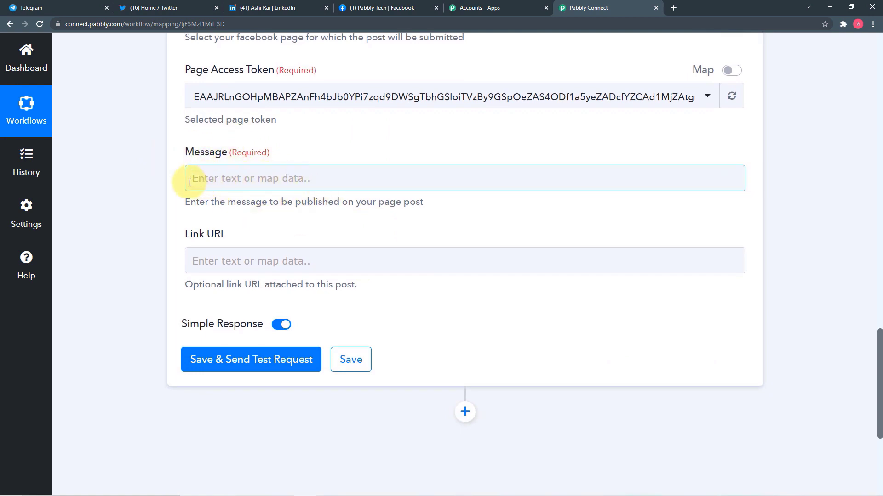
left_click(393, 234)
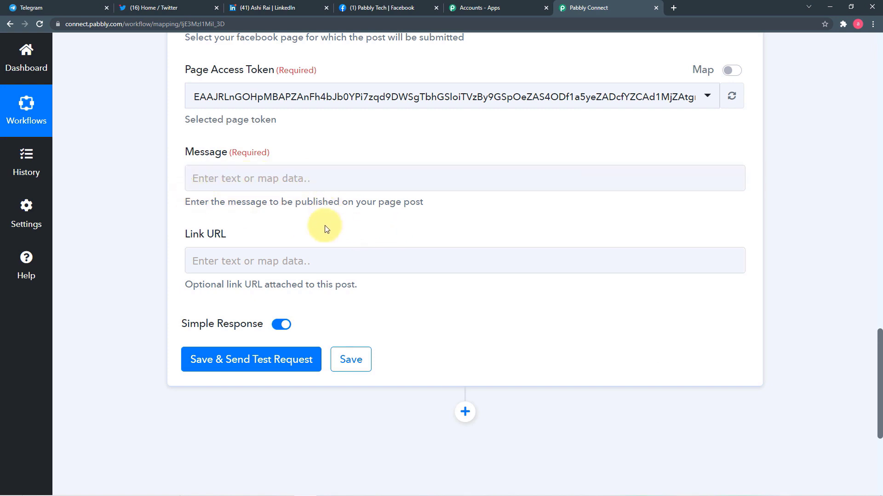
scroll(325, 225, "up", 2)
left_click(307, 272)
scroll(307, 272, "up", 15)
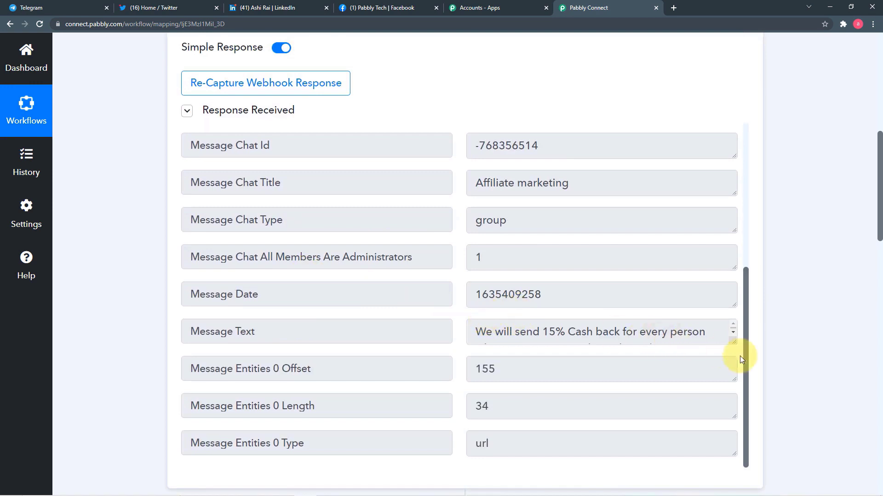
left_click_drag(733, 342, 733, 385)
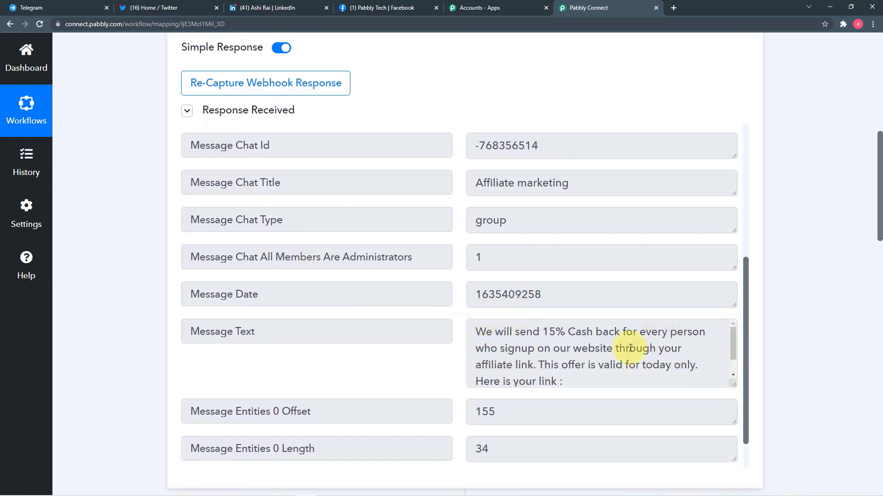
scroll(156, 278, "down", 15)
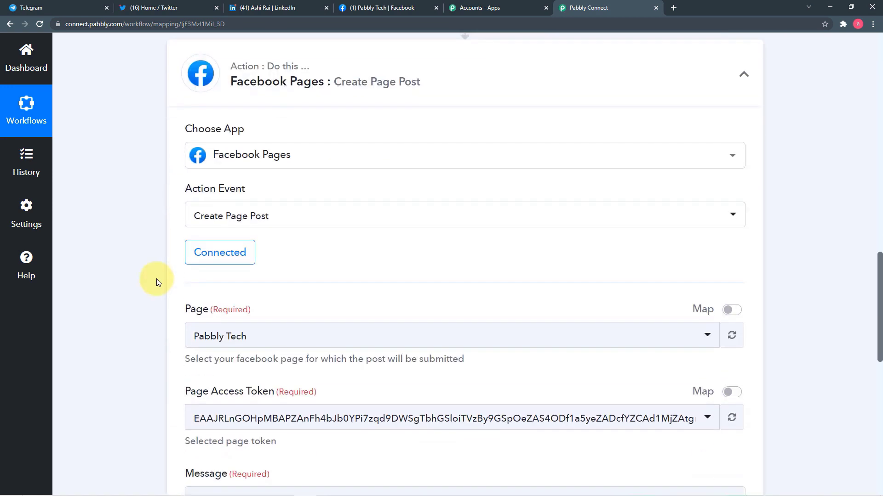
scroll(156, 279, "down", 3)
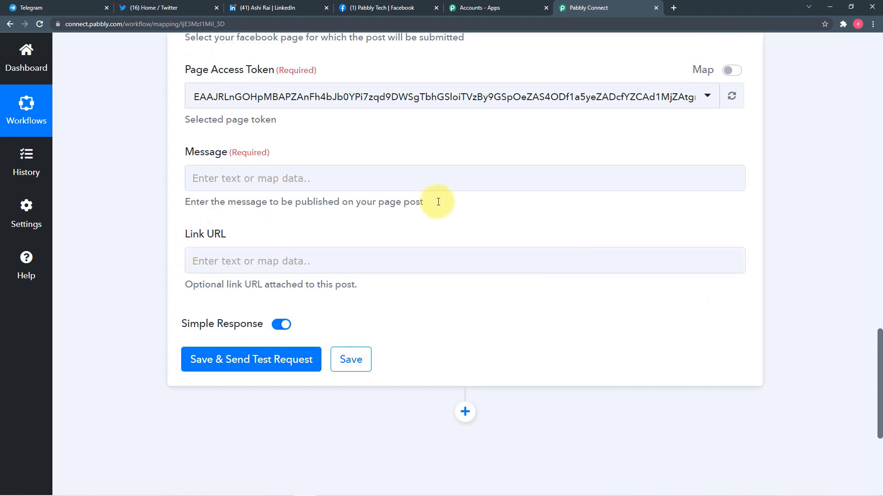
left_click(344, 188)
Step: Insert the Telegram Bot step's Message Text into the Facebook post's Message field
left_click(362, 173)
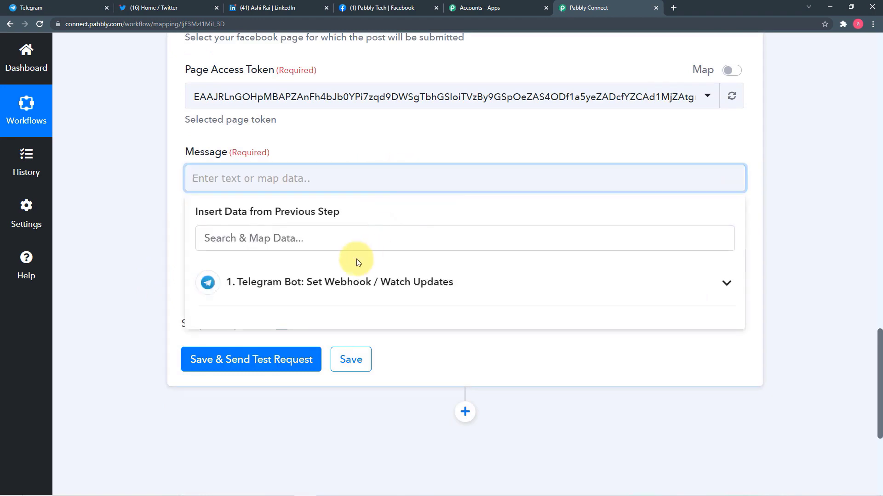
left_click(348, 292)
scroll(351, 310, "down", 5)
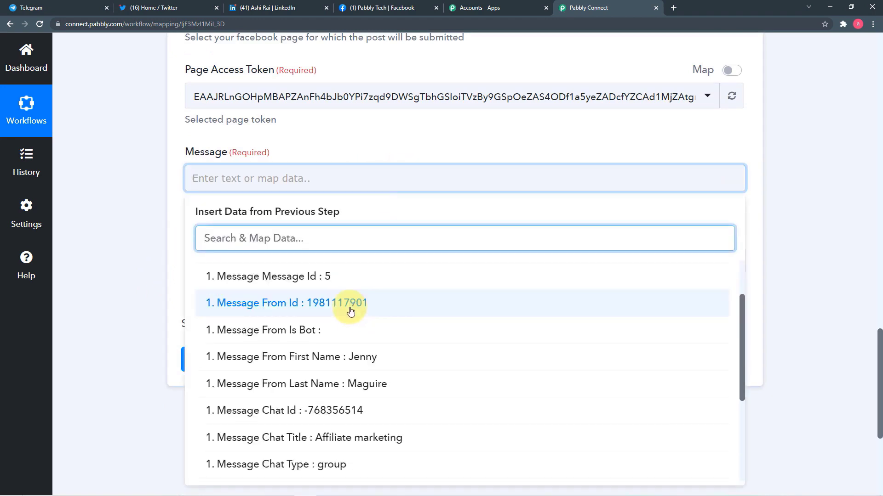
left_click(394, 381)
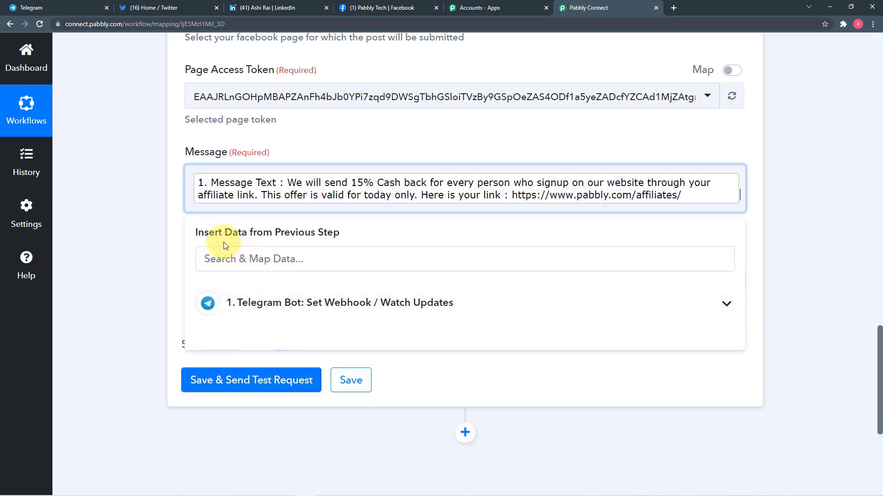
left_click(178, 216)
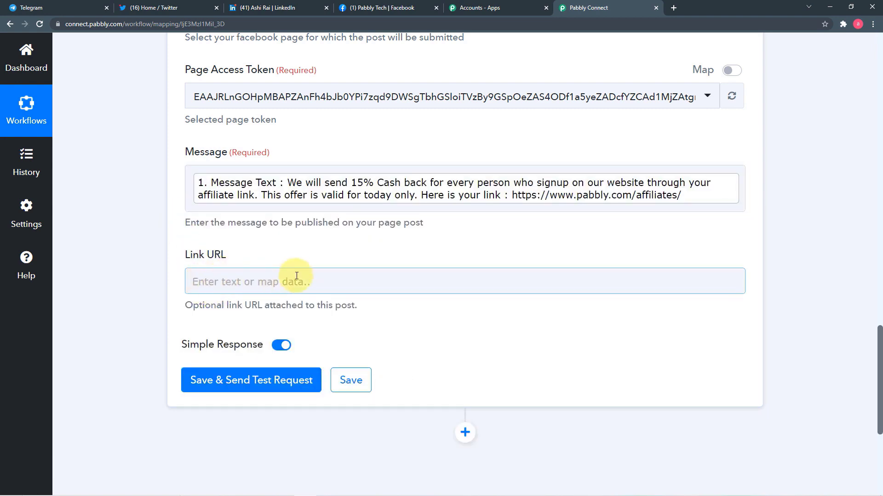
Step: Review the filled Message field and the empty Link URL field of the Facebook post
scroll(395, 282, "up", 10)
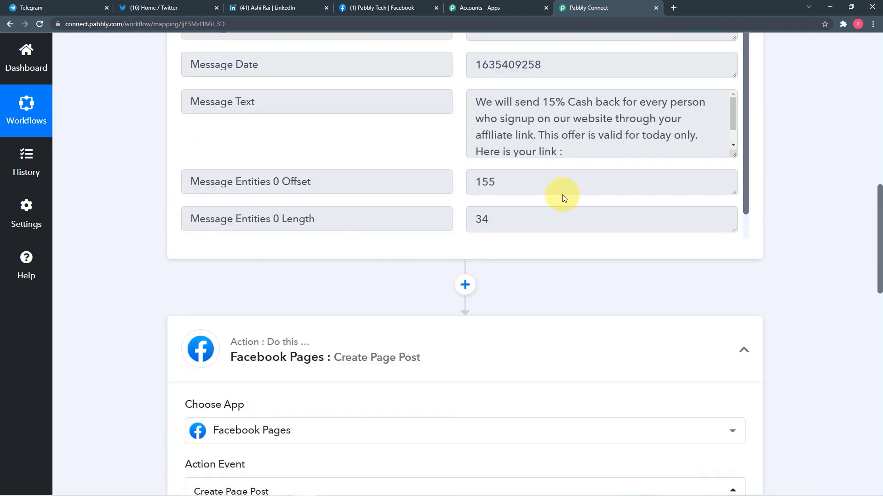
scroll(591, 144, "up", 5)
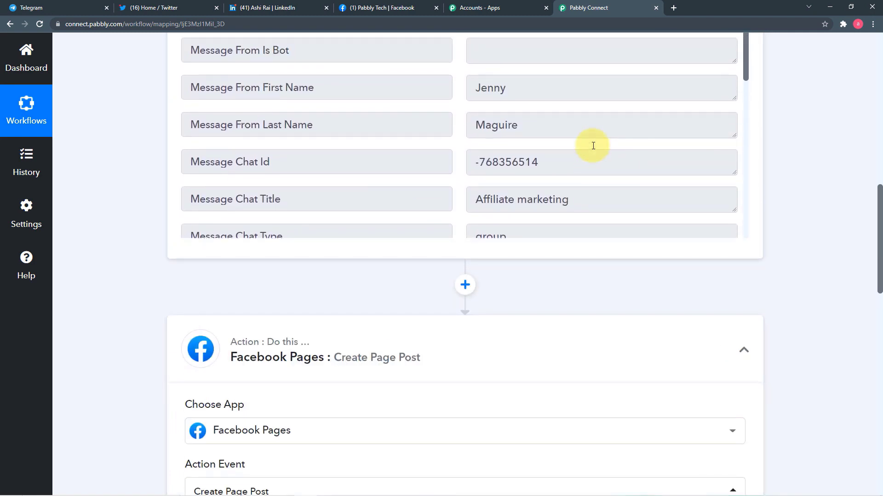
scroll(652, 134, "down", 2)
scroll(835, 142, "up", 5)
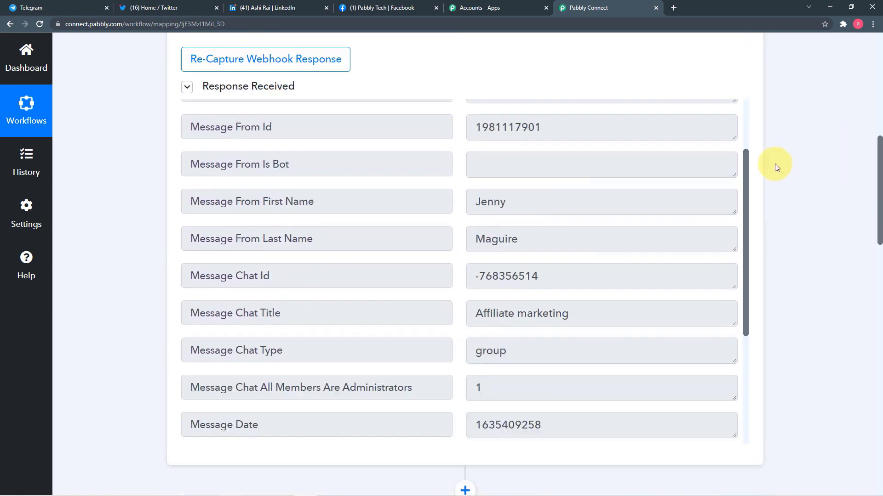
scroll(589, 253, "down", 4)
scroll(590, 253, "up", 3)
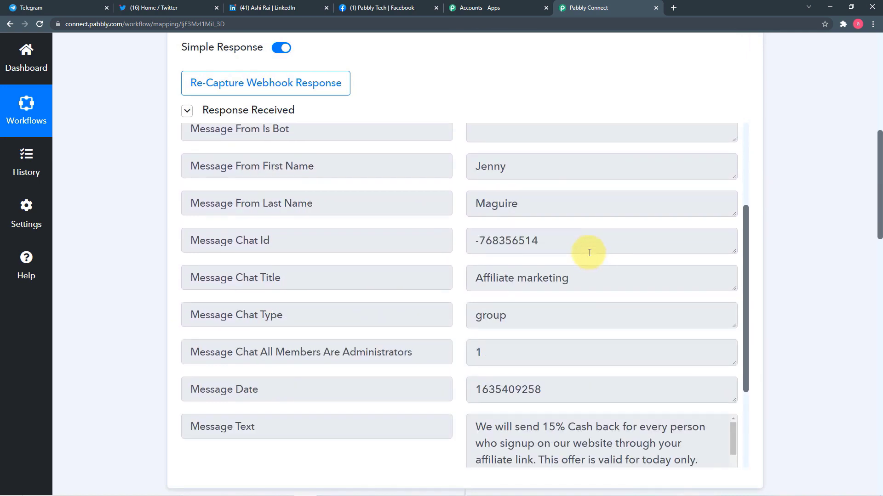
scroll(589, 253, "down", 2)
scroll(589, 253, "down", 1)
scroll(590, 253, "up", 6)
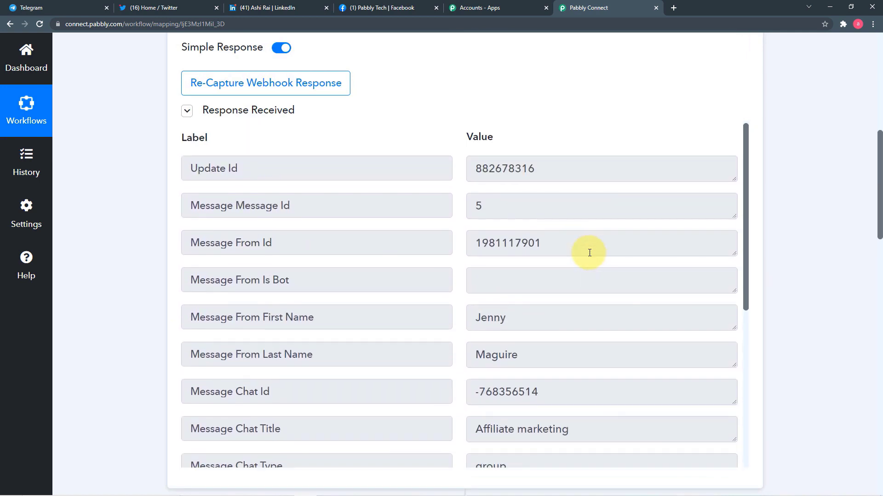
scroll(589, 253, "down", 4)
scroll(589, 253, "down", 6)
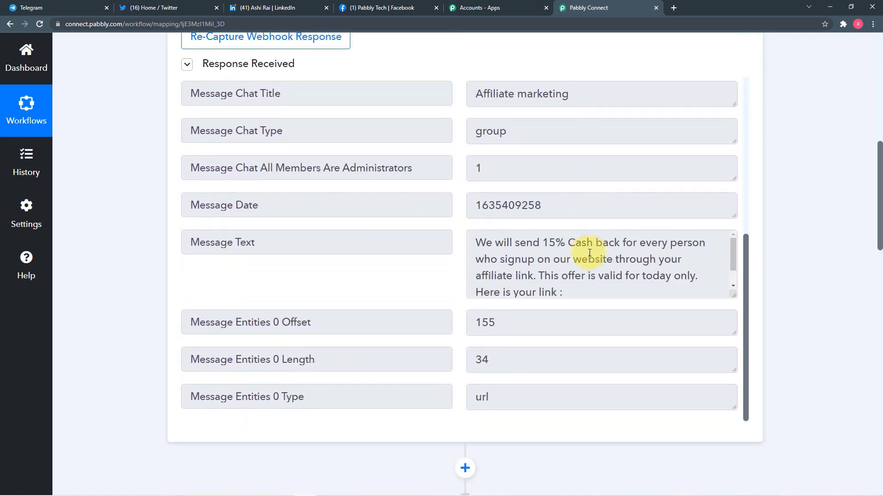
scroll(589, 253, "up", 1)
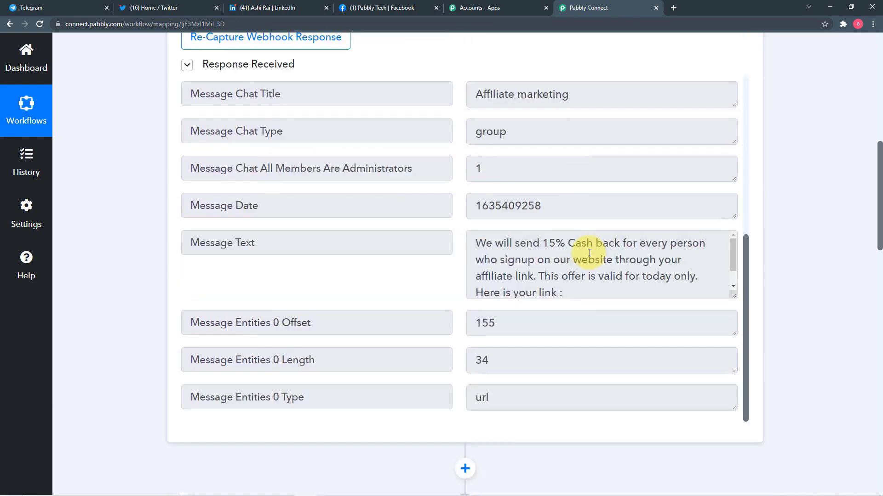
scroll(589, 214, "down", 2)
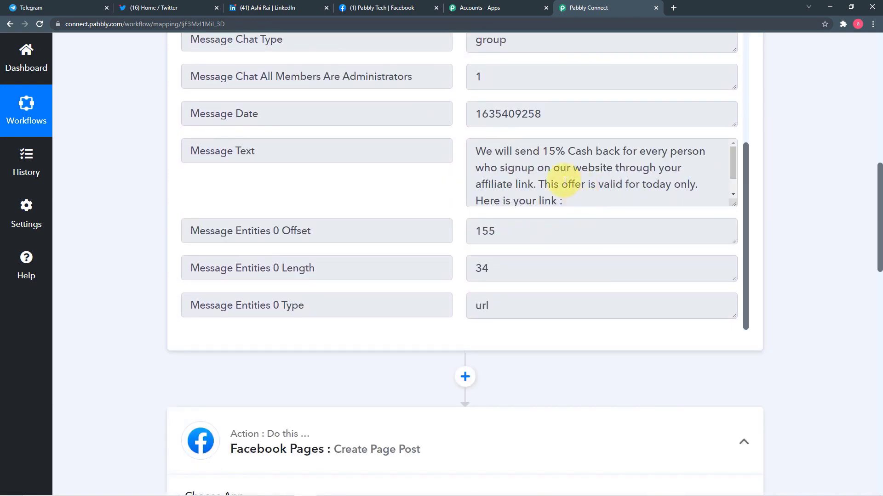
scroll(564, 181, "down", 1)
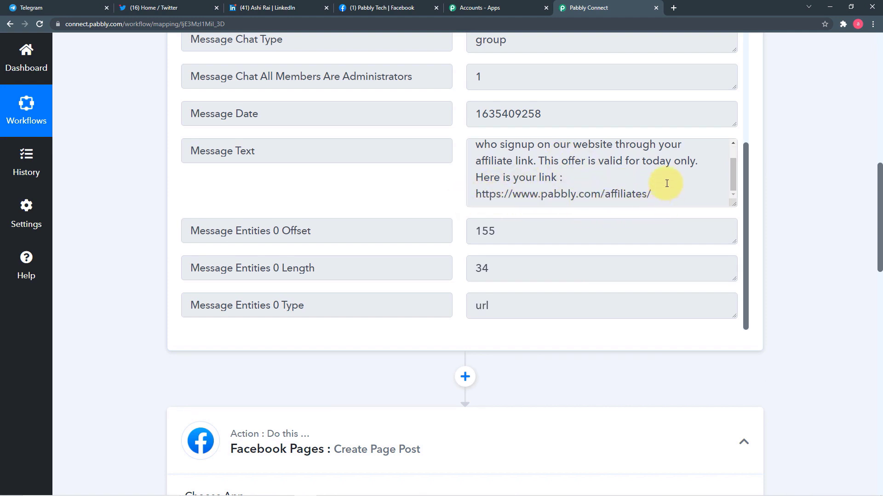
scroll(667, 184, "down", 14)
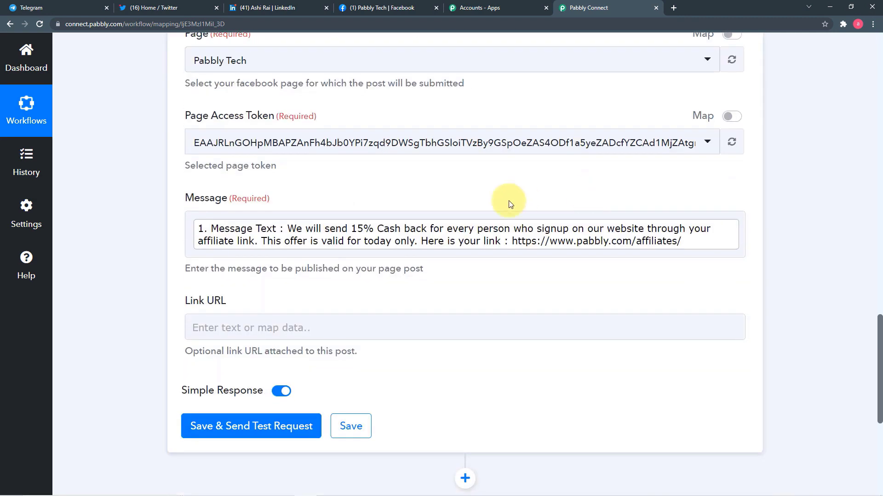
left_click(521, 231)
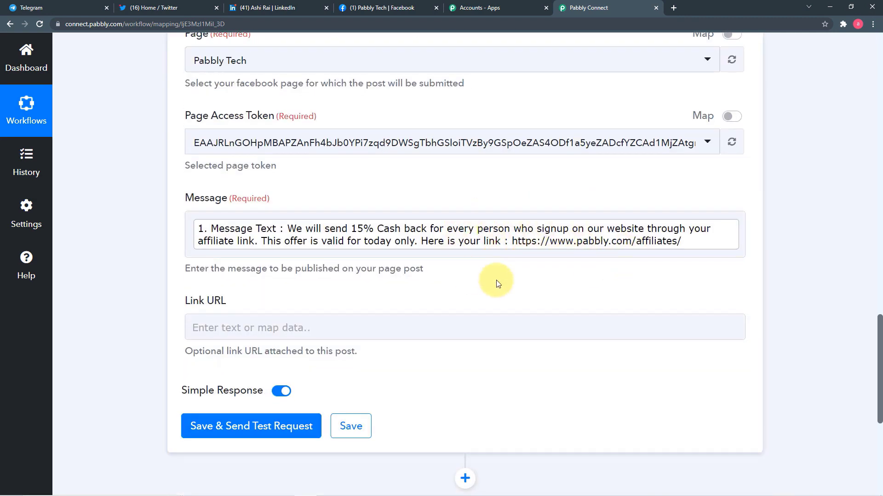
scroll(497, 282, "down", 1)
left_click(261, 292)
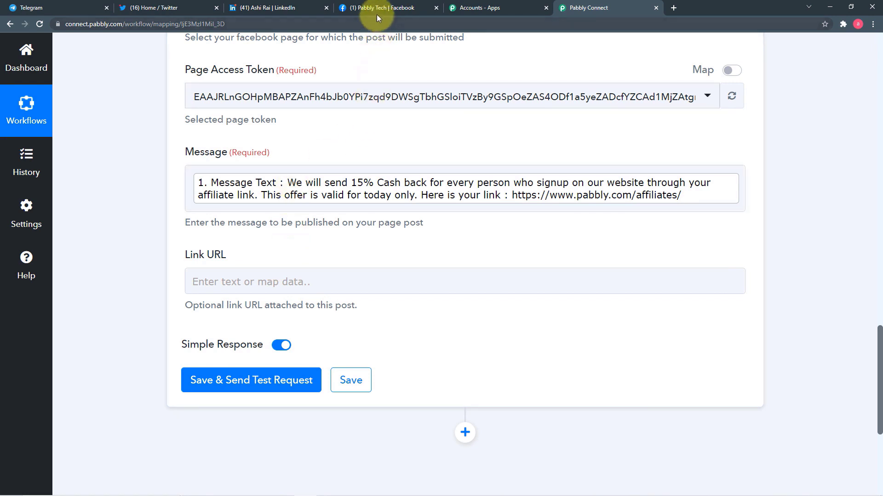
Step: Save the Facebook Pages step, send a test post and check the returned post Id
left_click(201, 381)
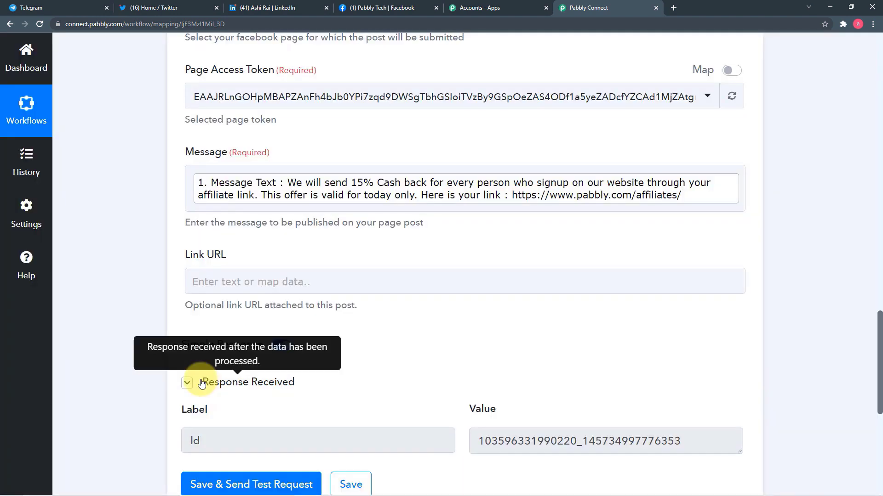
scroll(201, 382, "down", 2)
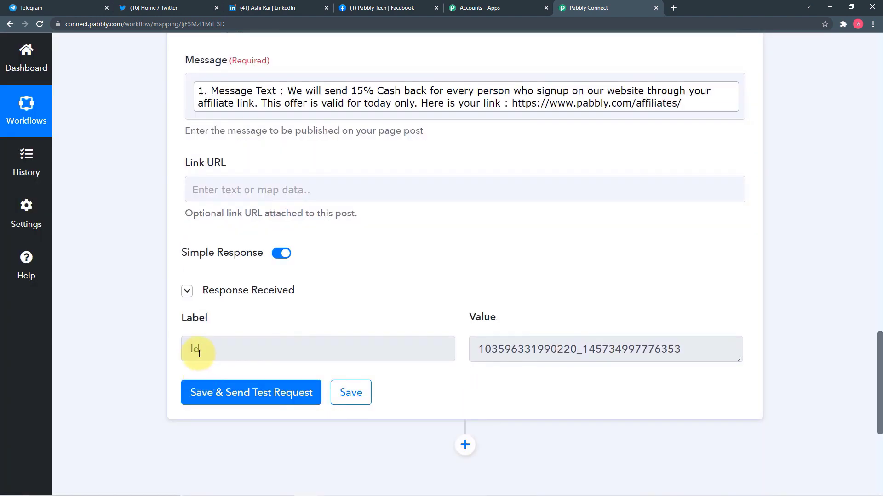
Step: Reload the Pabbly Tech Facebook page to confirm the 15% cash back post, then return to the workflow
left_click(392, 6)
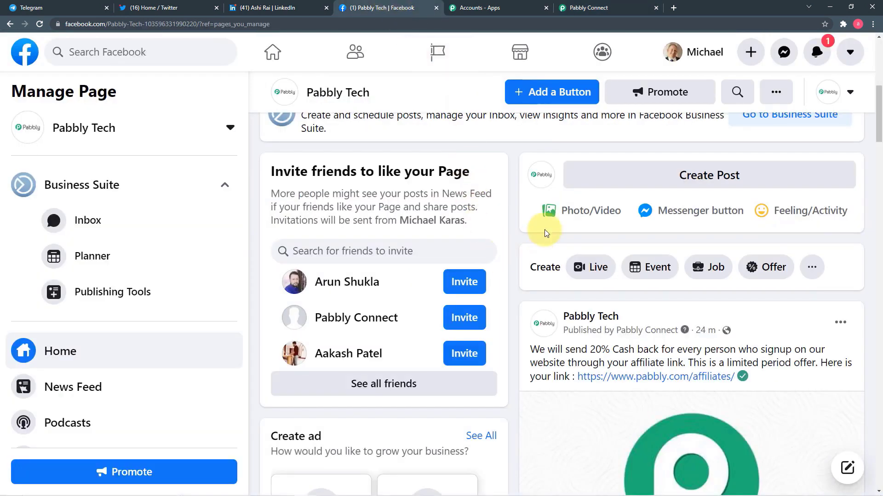
left_click(39, 28)
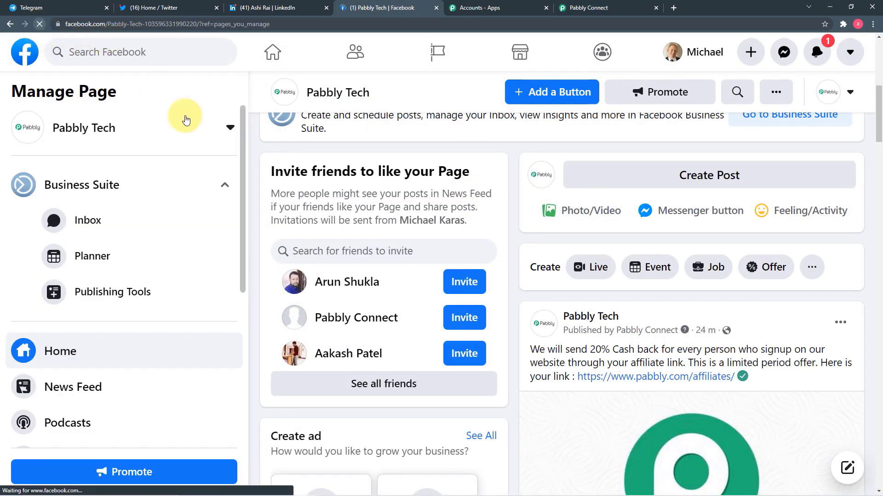
scroll(404, 208, "down", 8)
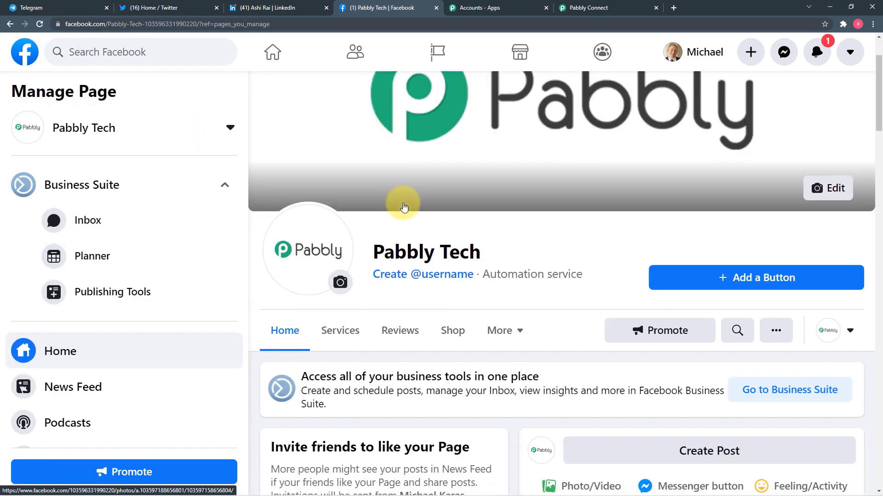
scroll(405, 208, "down", 3)
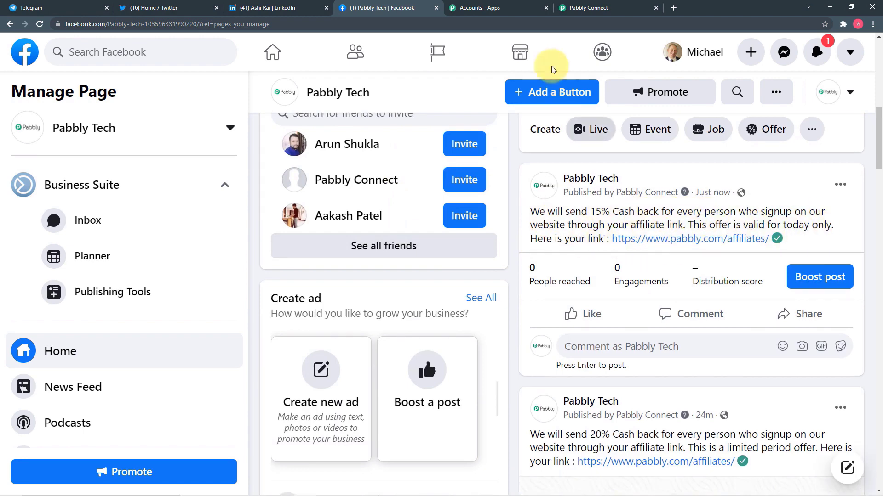
left_click(579, 7)
scroll(341, 213, "up", 1)
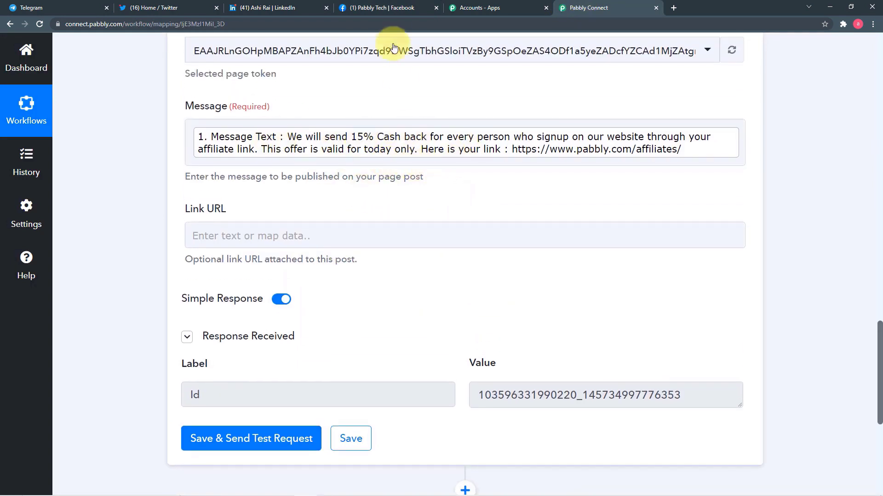
left_click(387, 9)
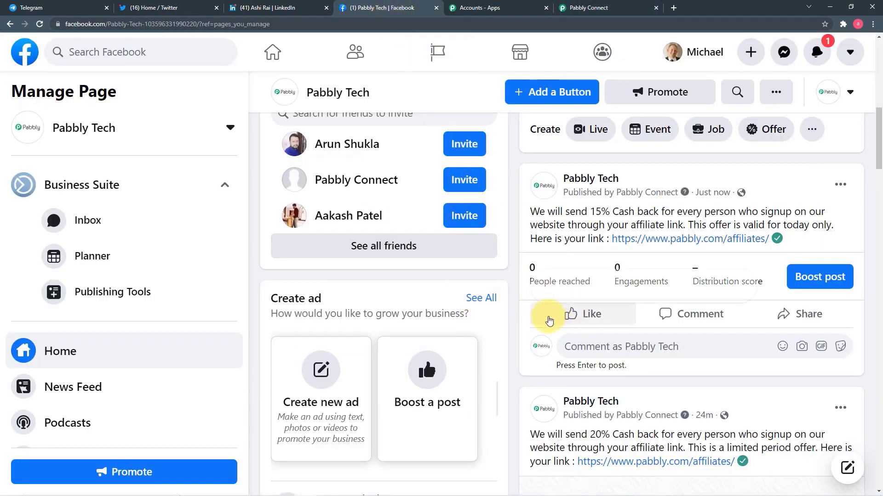
left_click(591, 8)
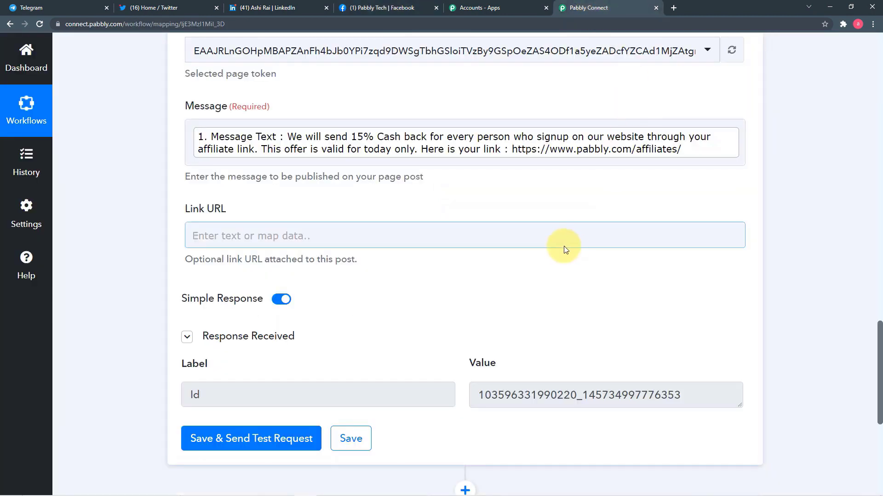
scroll(460, 263, "down", 5)
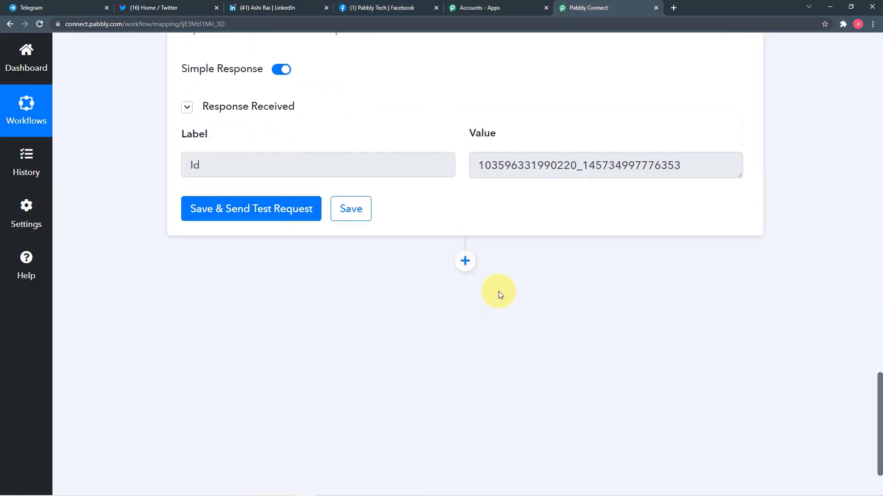
Step: Add a new action step using Twitter (Beta) with the Create Tweet event
left_click(465, 261)
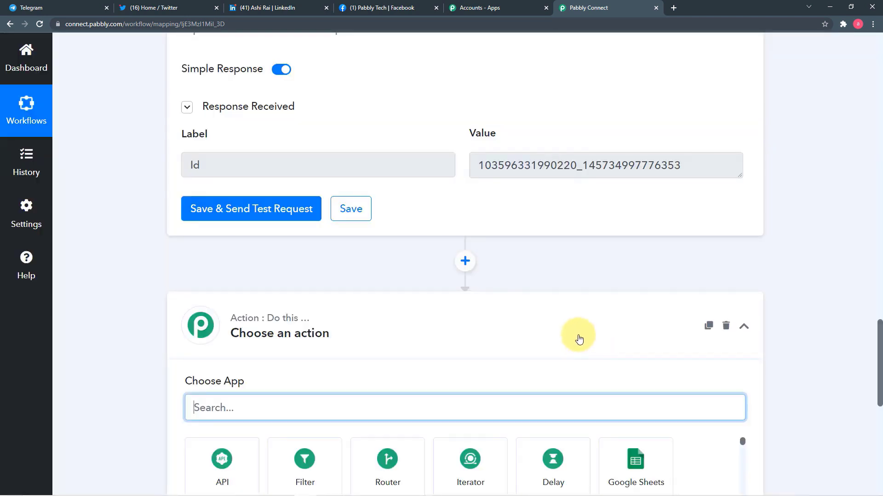
scroll(532, 303, "down", 3)
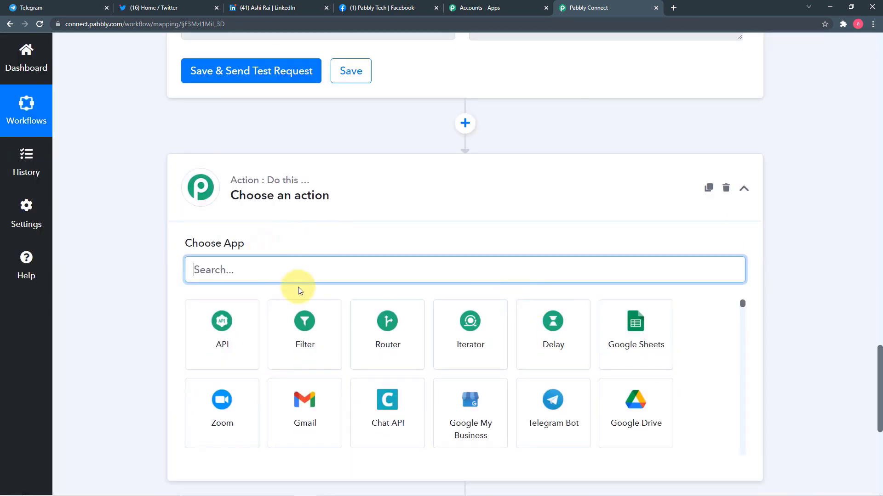
type("twi")
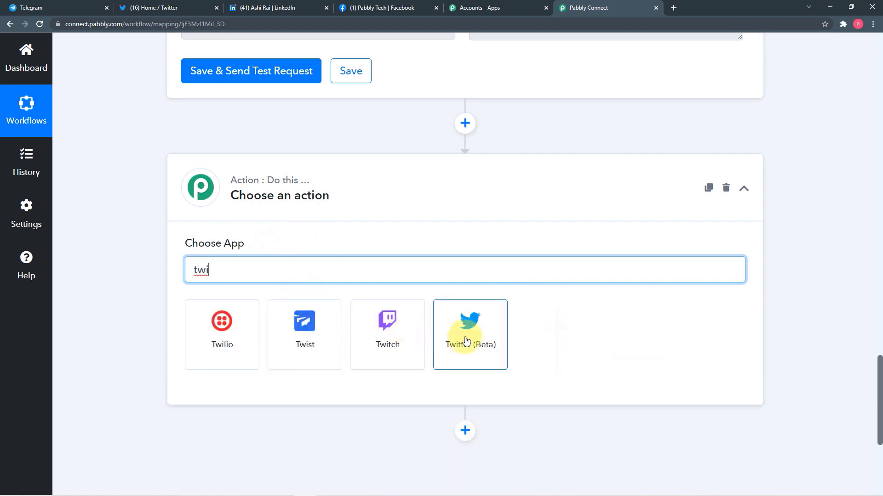
left_click(466, 340)
scroll(115, 269, "down", 1)
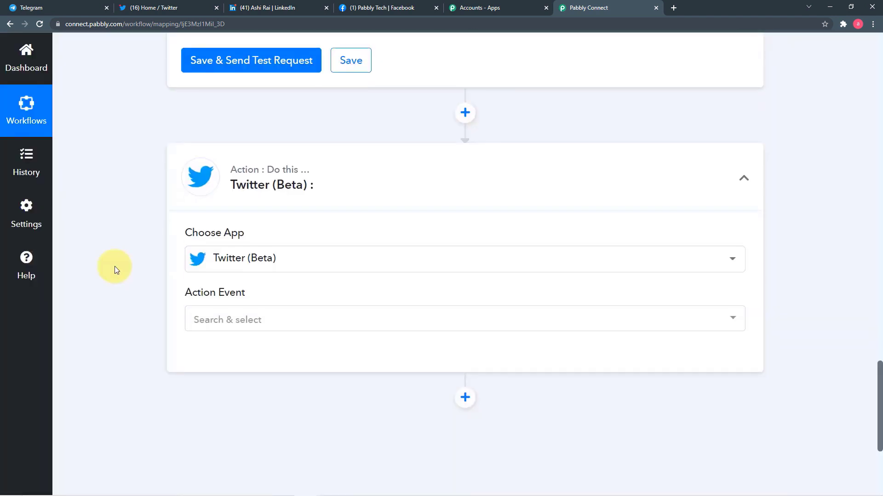
left_click(208, 284)
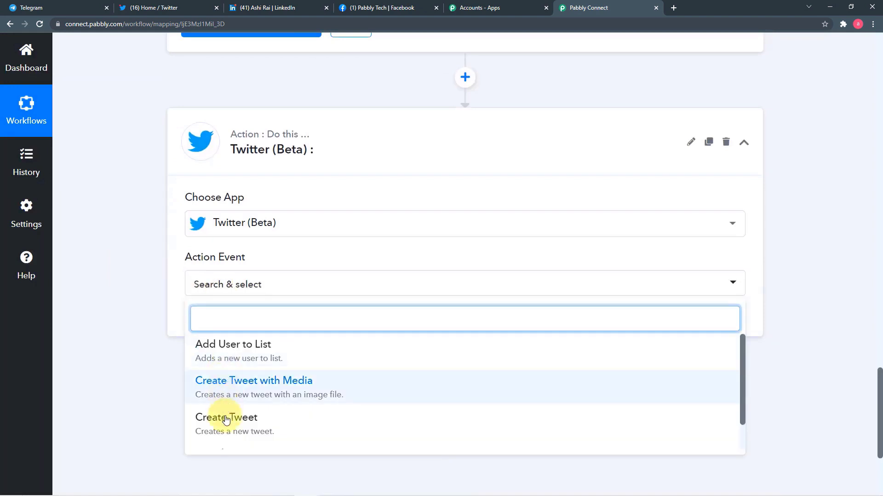
scroll(237, 410, "down", 1)
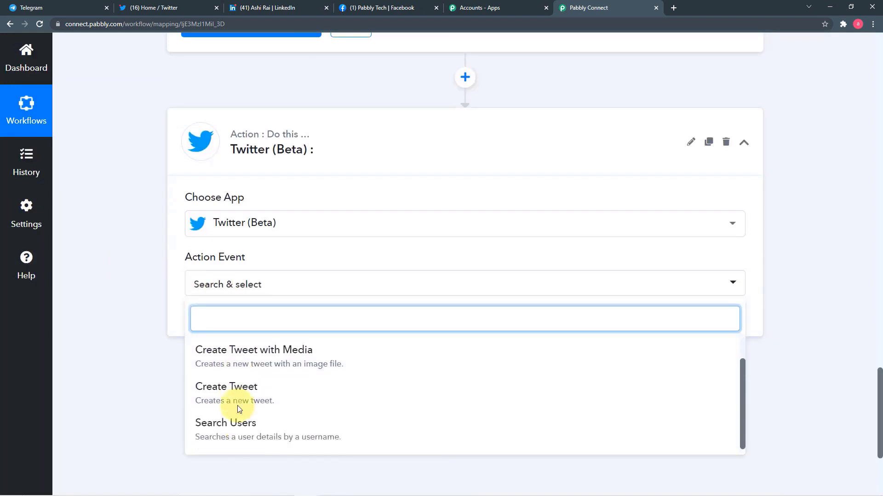
left_click(276, 387)
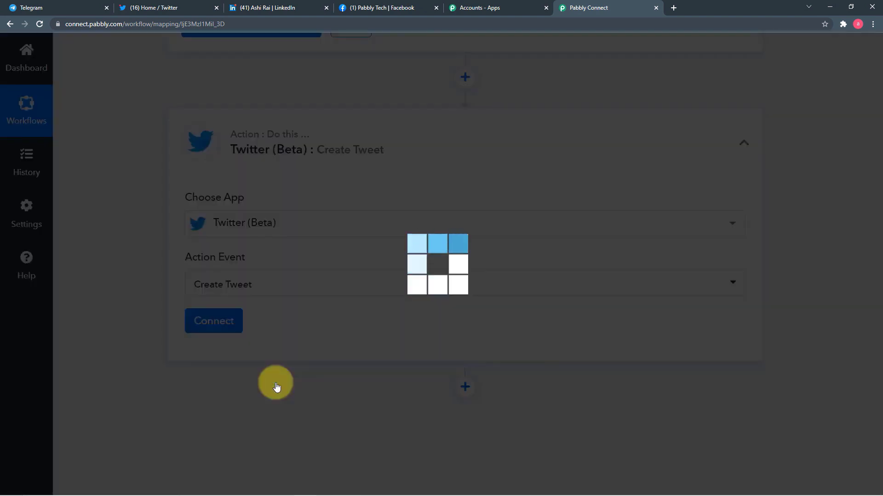
Step: Connect the step to a newly authorized Twitter account
left_click(227, 324)
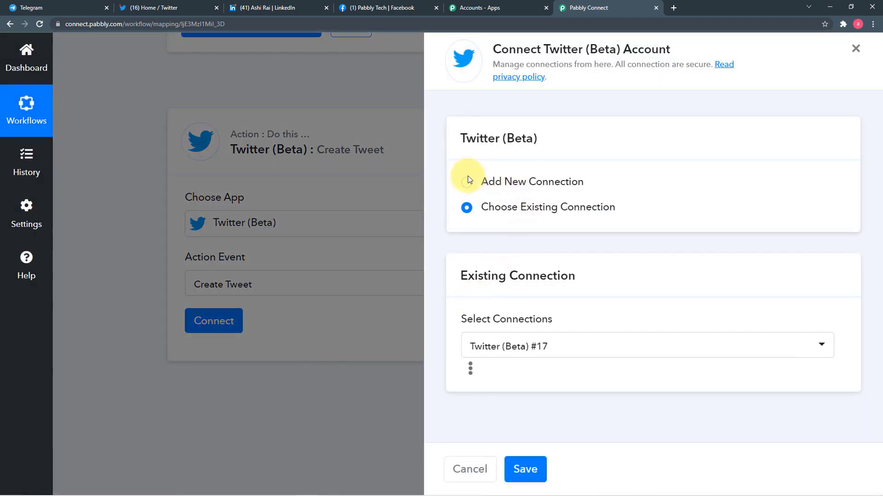
left_click(468, 182)
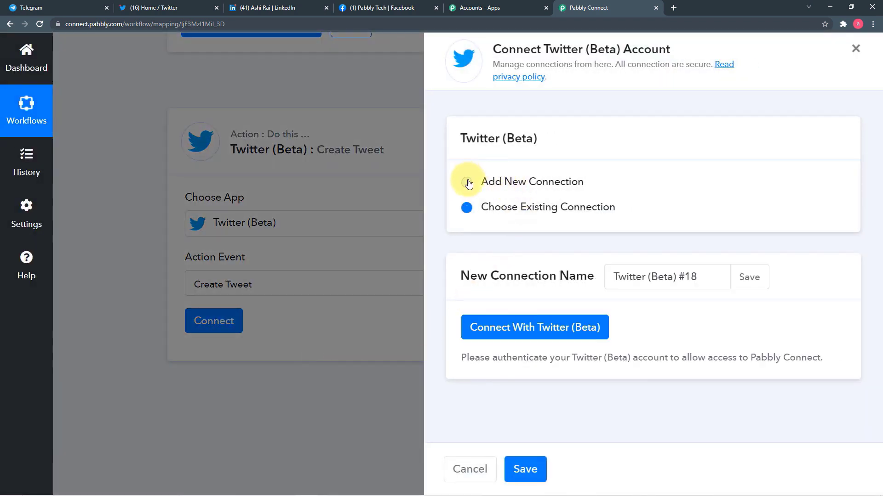
left_click(505, 334)
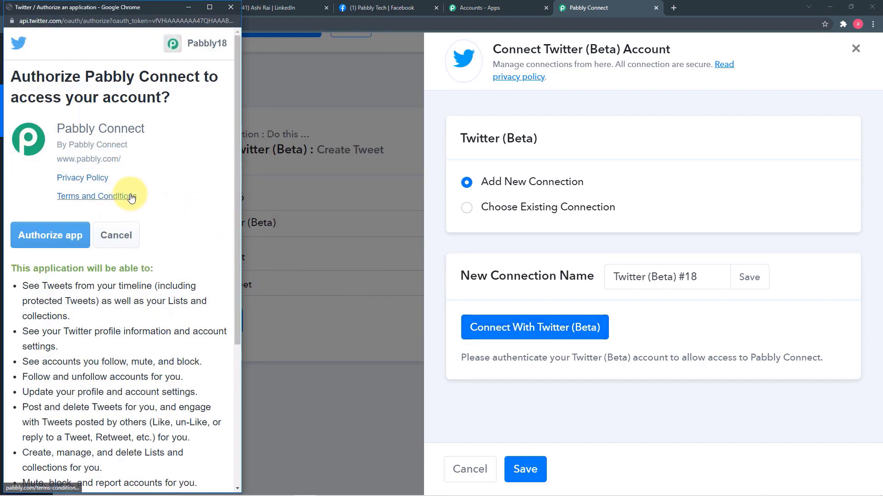
left_click(42, 243)
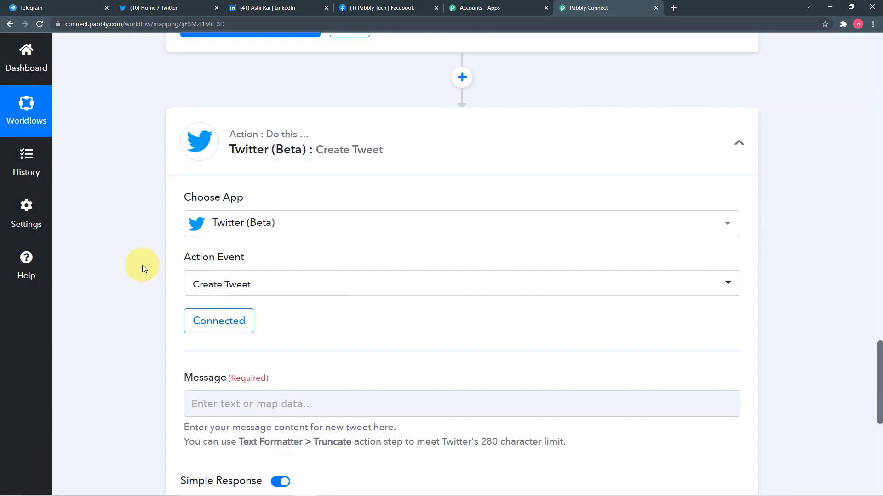
Step: Map the Telegram Bot step's Message Text, with the 15% cash back offer, into the tweet's Message
scroll(142, 264, "down", 2)
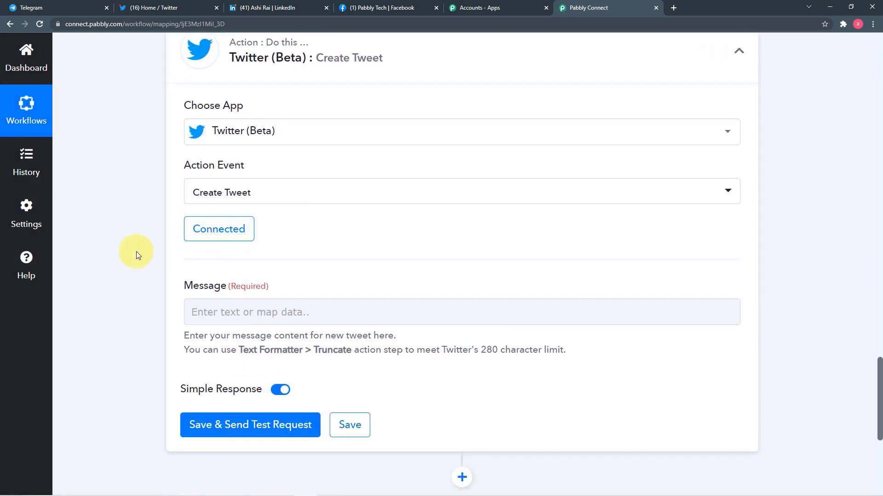
scroll(138, 251, "down", 3)
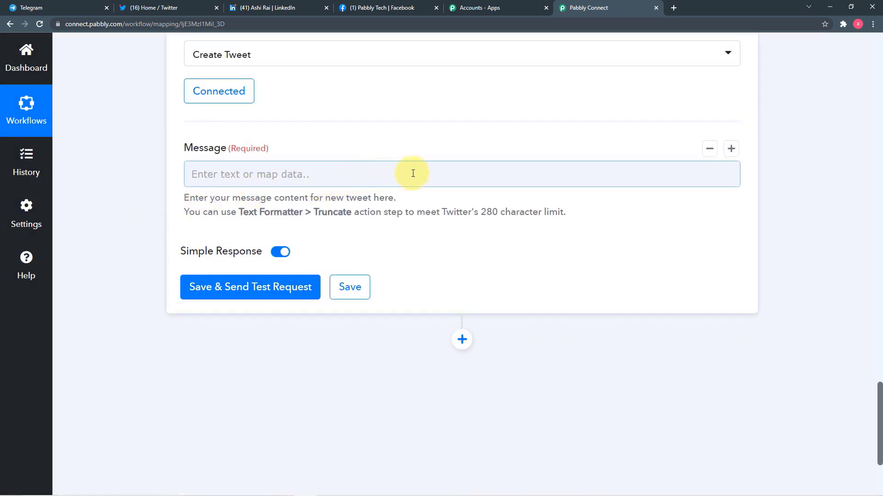
scroll(166, 198, "up", 2)
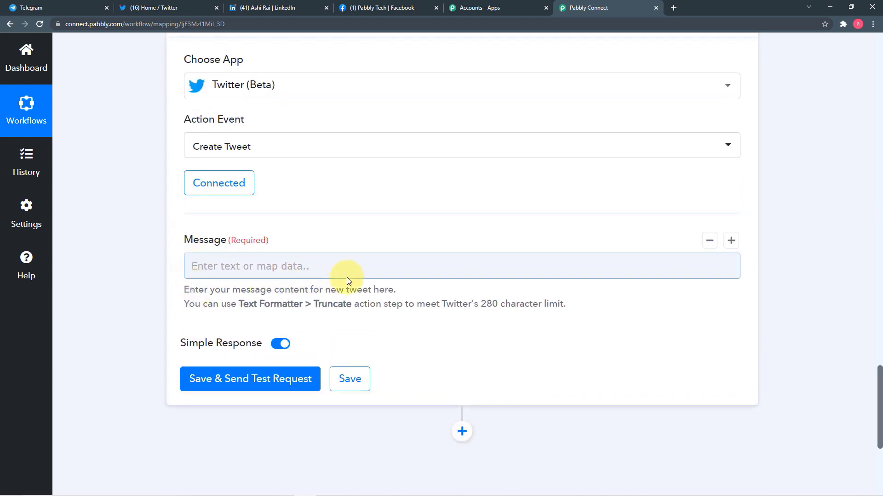
scroll(475, 294, "up", 10)
scroll(475, 294, "up", 20)
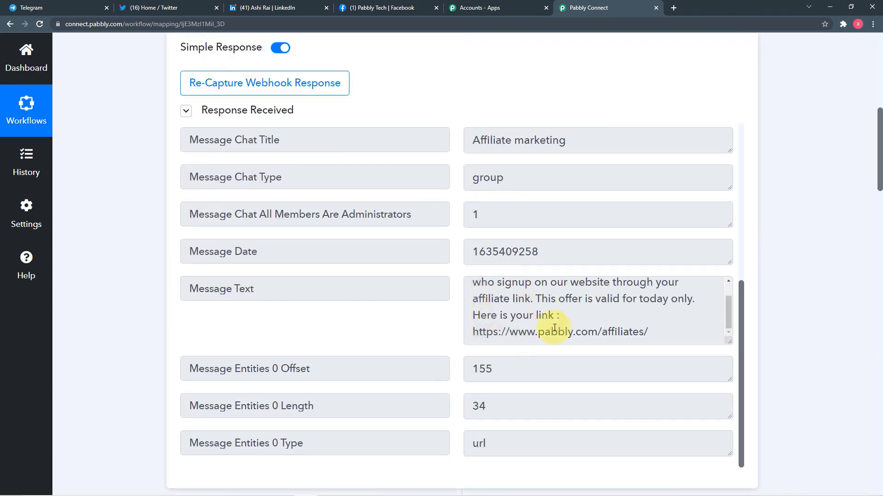
scroll(119, 309, "down", 9)
scroll(117, 305, "down", 20)
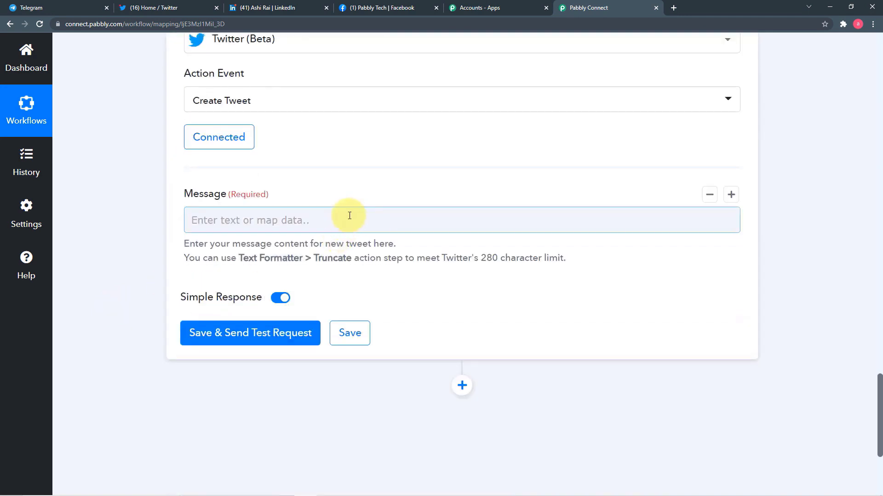
left_click(347, 217)
scroll(351, 284, "down", 3)
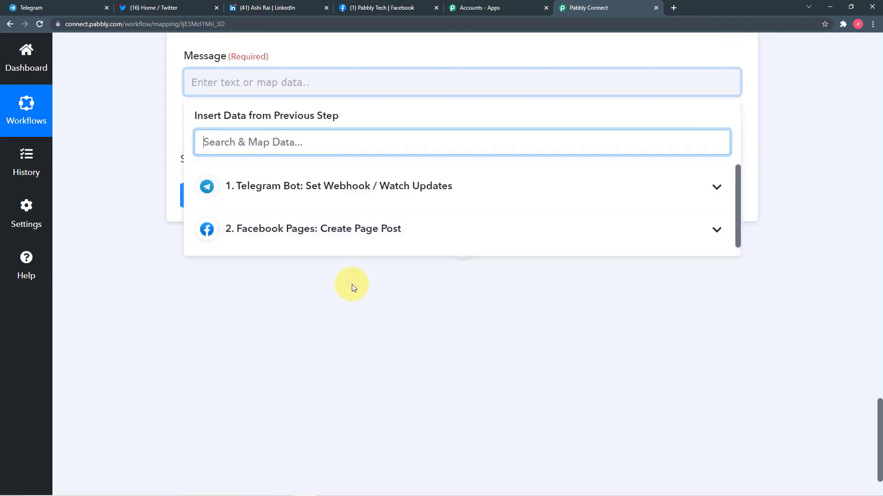
left_click(329, 188)
scroll(366, 310, "down", 4)
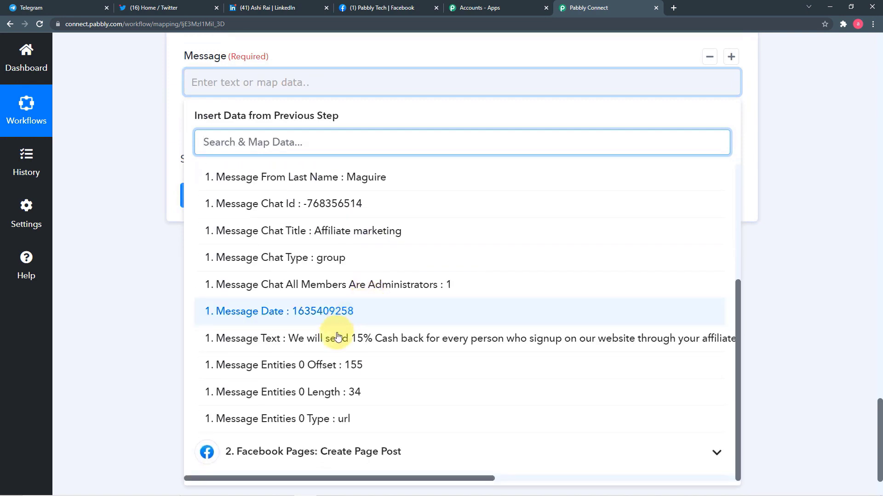
left_click(337, 338)
left_click(139, 277)
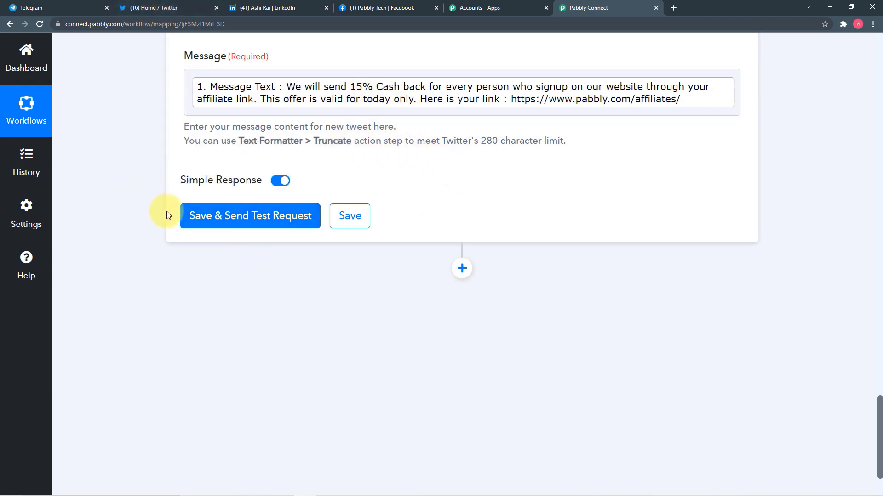
Step: Save the Twitter step, send a test tweet and review the returned tweet details
left_click(207, 216)
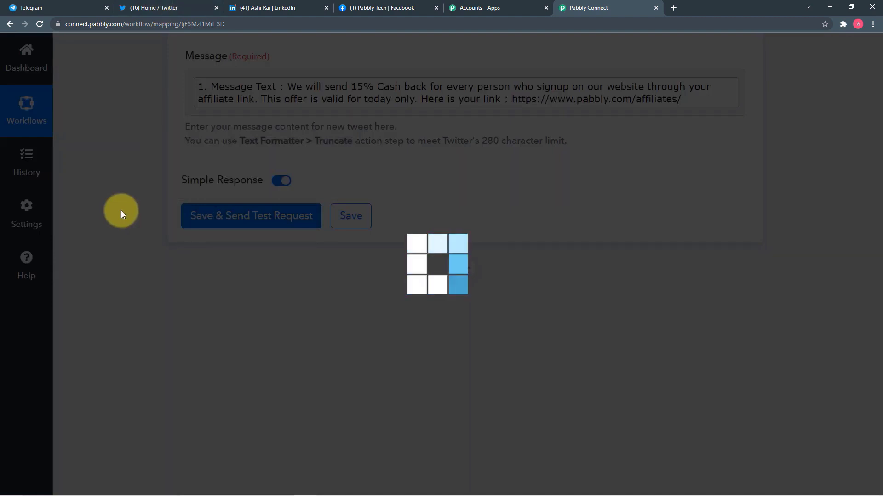
scroll(122, 214, "down", 5)
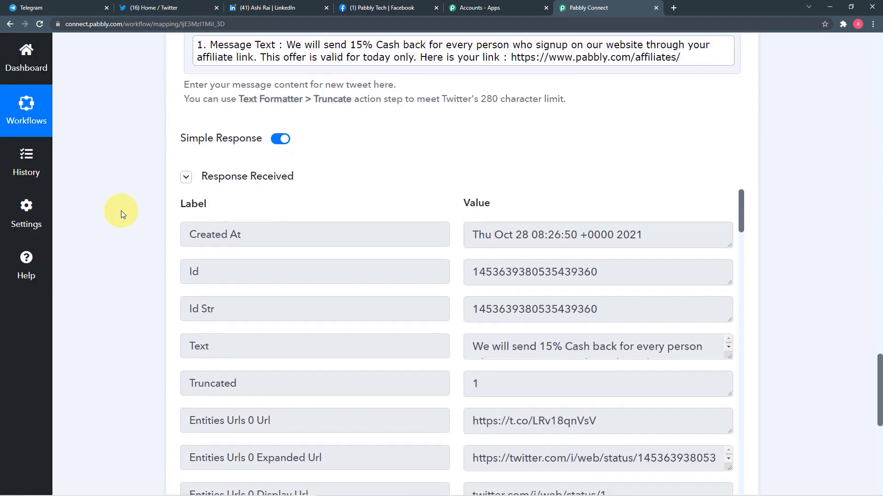
scroll(257, 181, "up", 3)
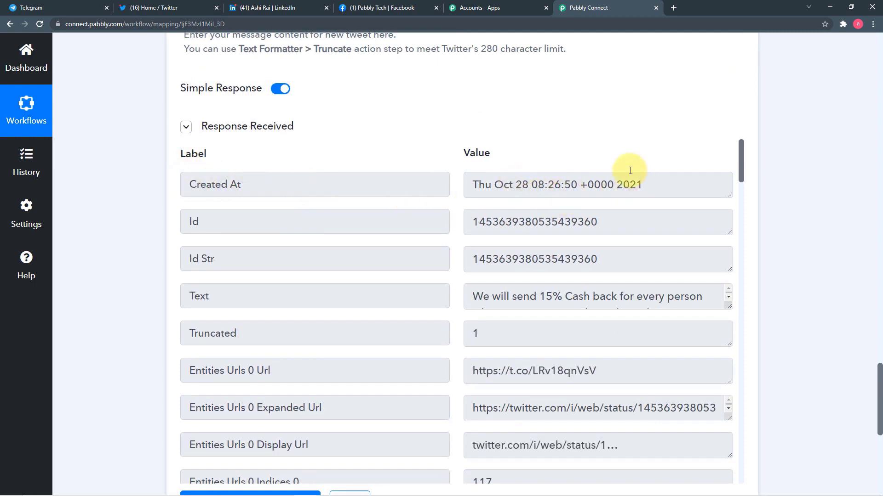
left_click(188, 9)
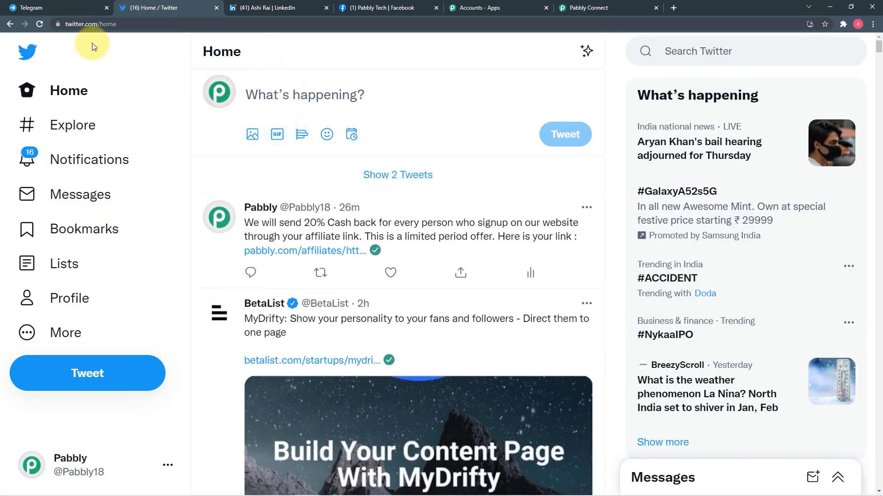
Step: Refresh the Twitter feed and confirm the 15% cashback tweet with the Pabbly Affiliates card appears
left_click(41, 29)
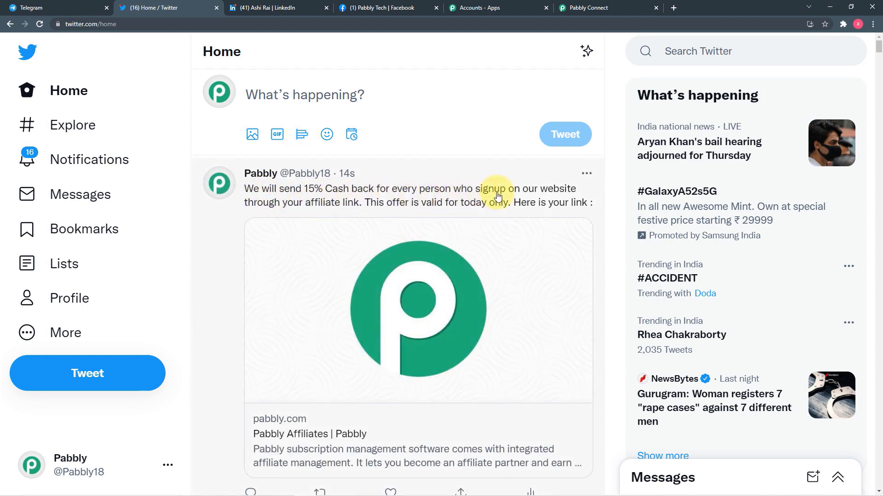
scroll(497, 199, "down", 3)
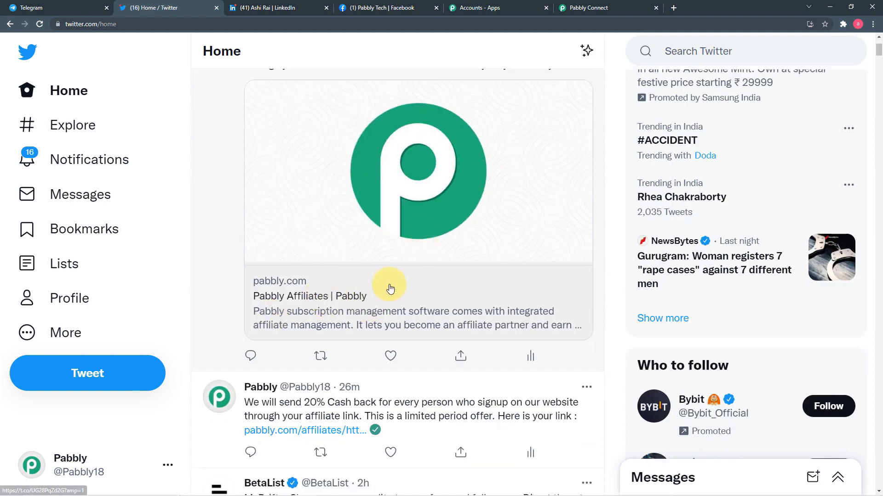
scroll(389, 287, "up", 3)
Step: Back in the Pabbly Connect workflow, add a new step below the Twitter action
left_click(573, 9)
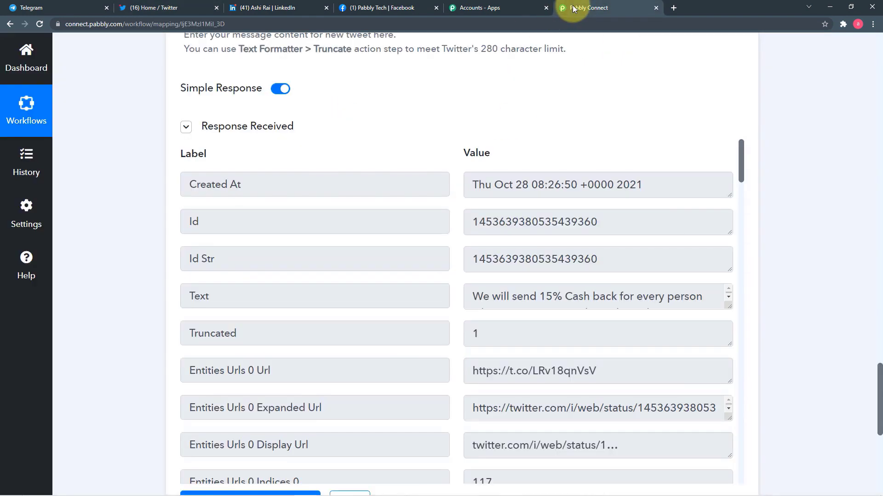
scroll(483, 89, "down", 7)
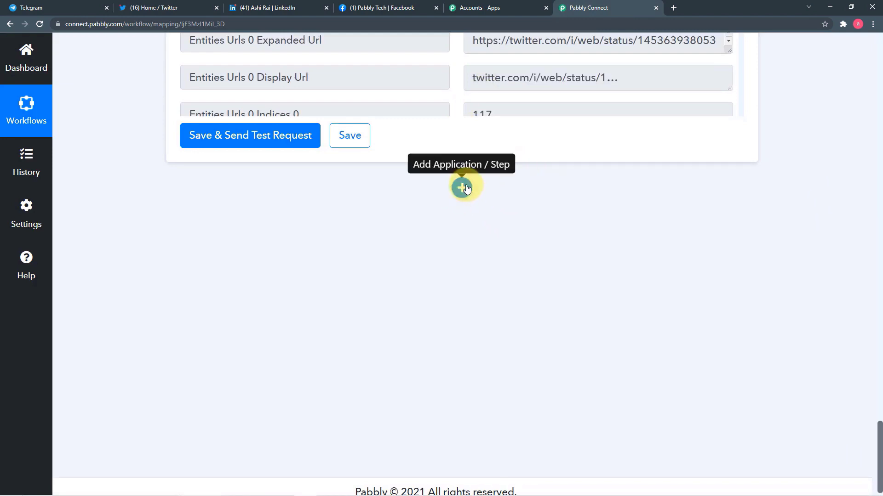
left_click(463, 188)
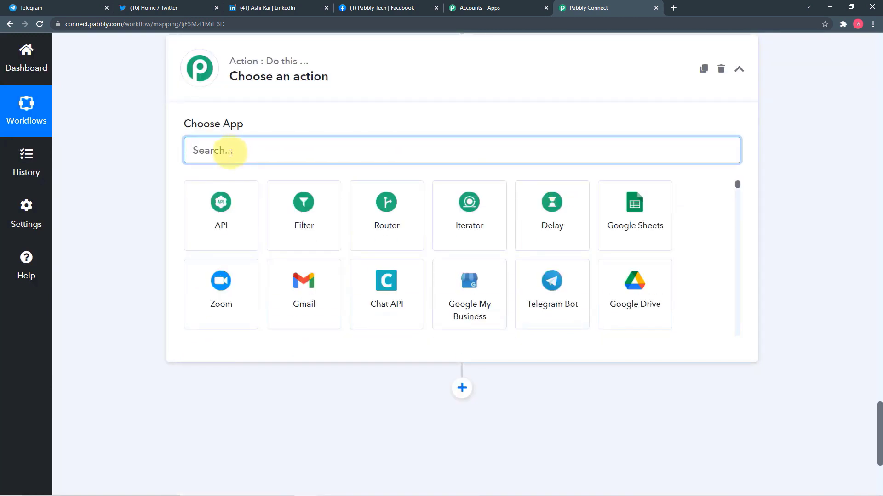
Step: Search 'ink', choose LinkedIn, and set the action event to 'Share an Article or URL'
type("i")
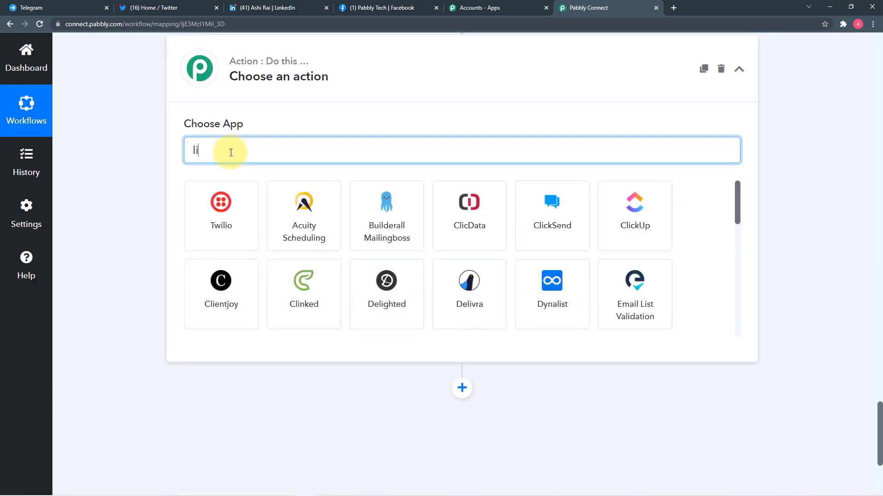
type("n")
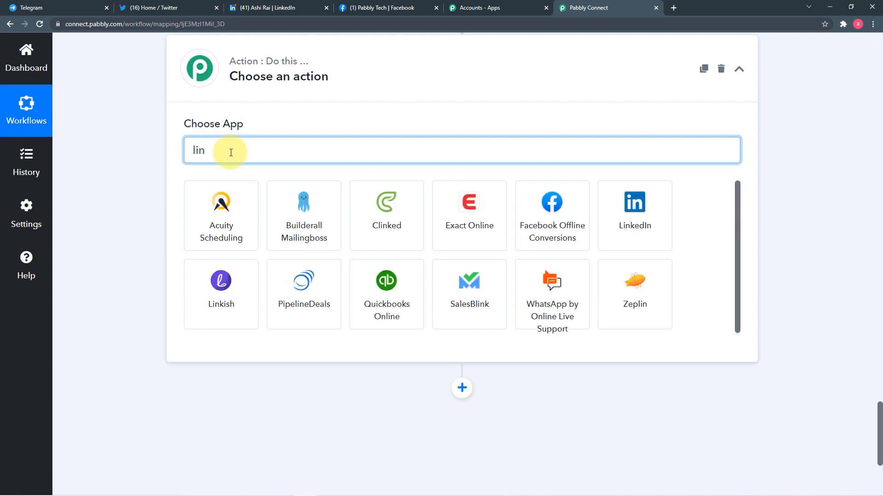
type("k")
left_click(305, 239)
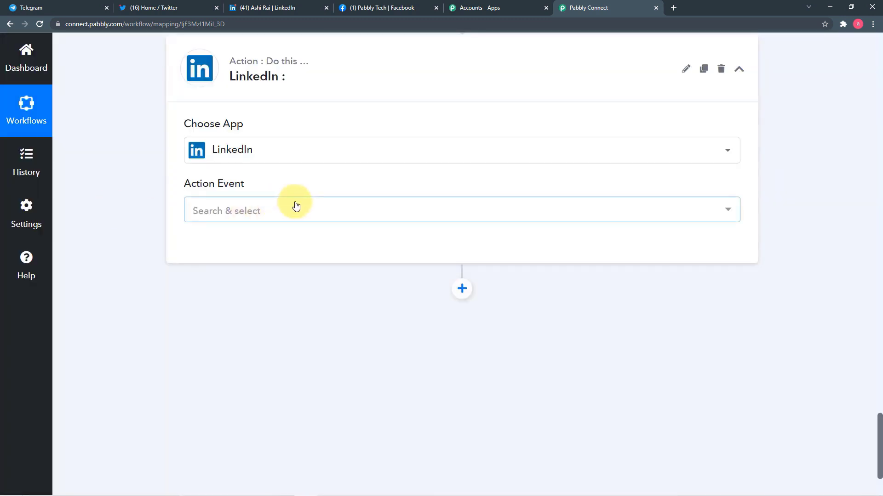
left_click(293, 203)
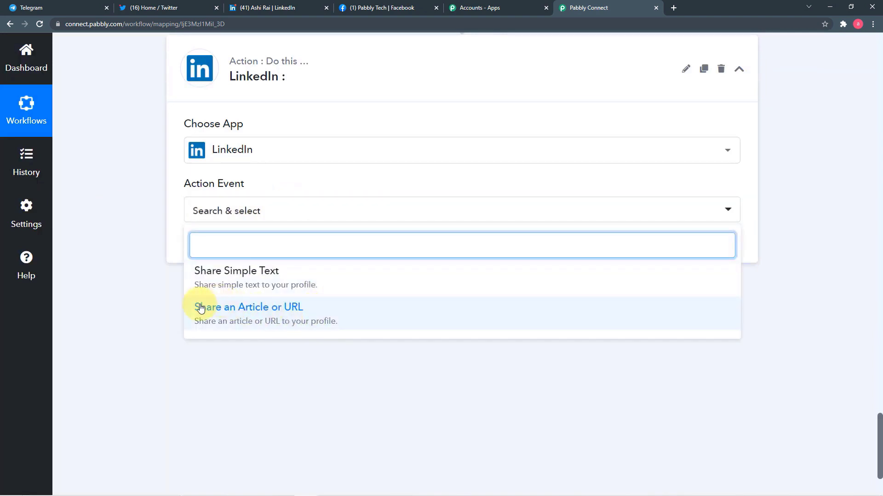
left_click(272, 315)
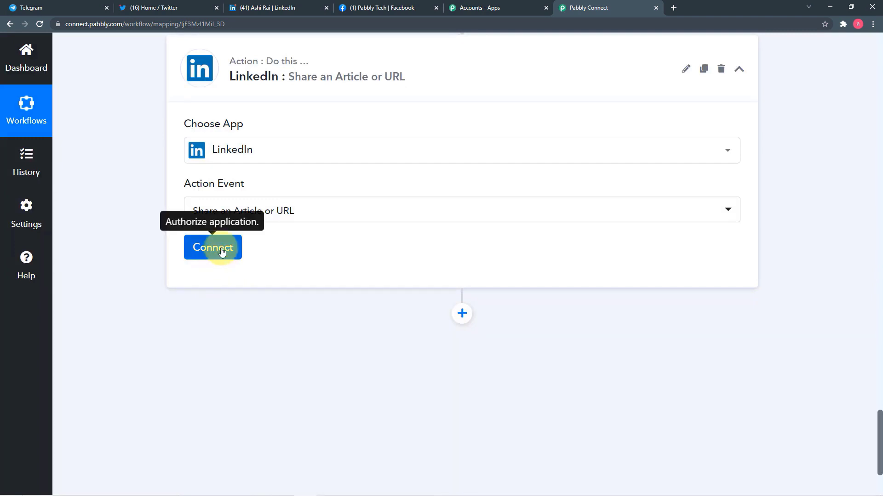
Step: Add a new LinkedIn connection, signing in with the saved account password to authorize it
left_click(223, 257)
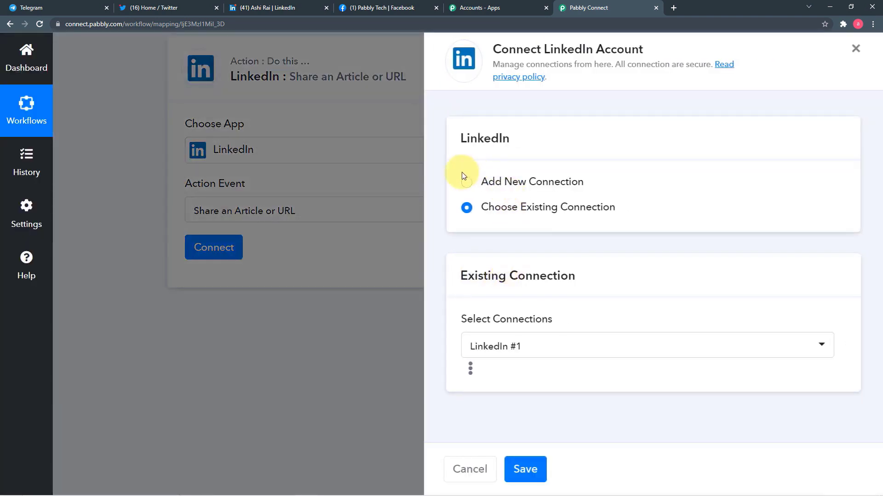
left_click(463, 184)
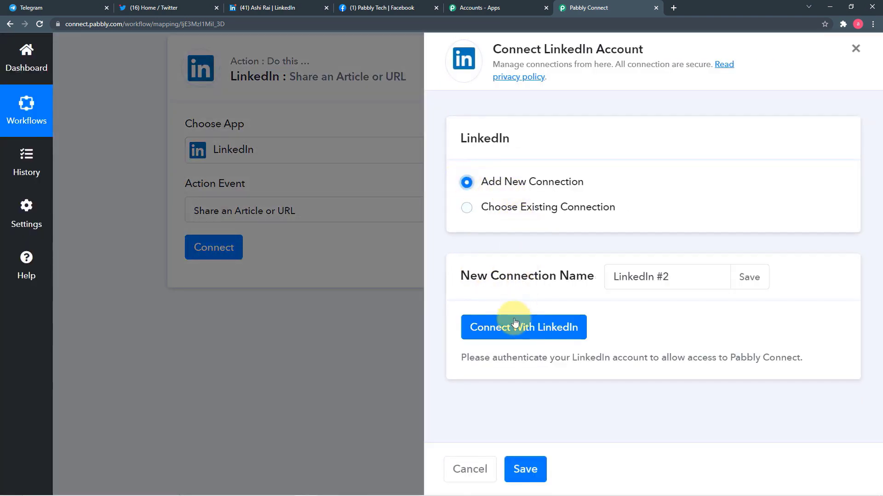
left_click(506, 332)
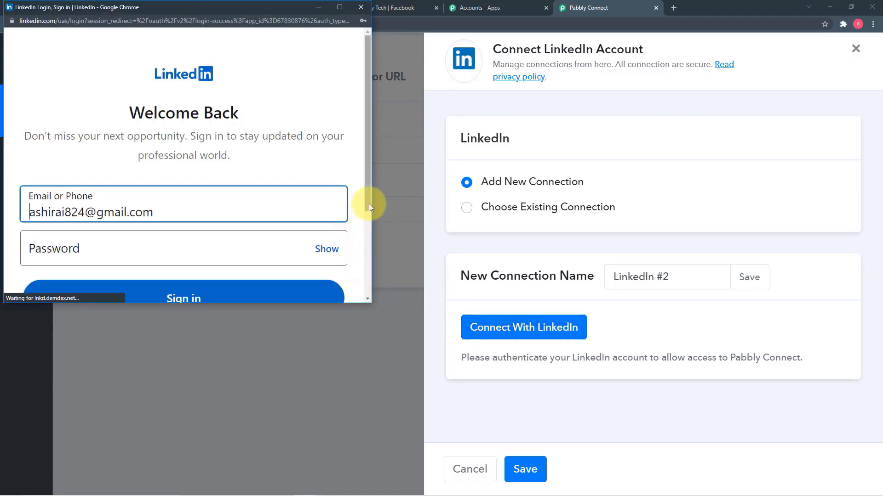
left_click_drag(369, 203, 363, 261)
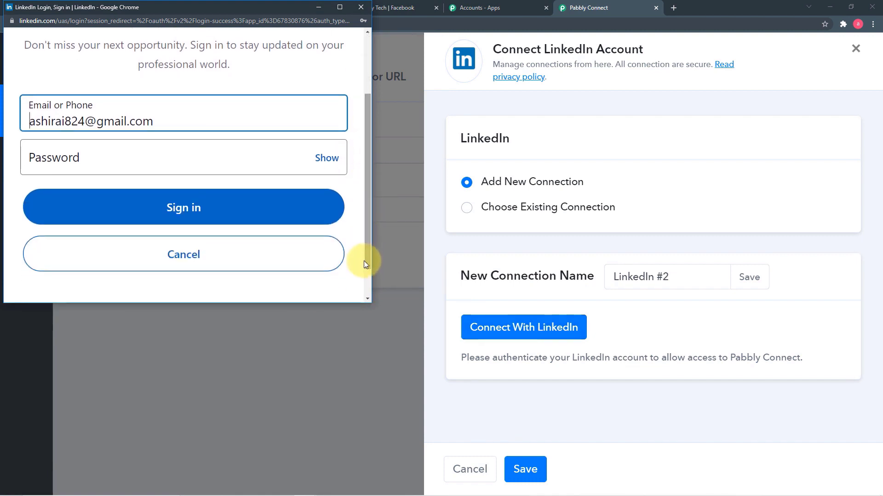
left_click(186, 149)
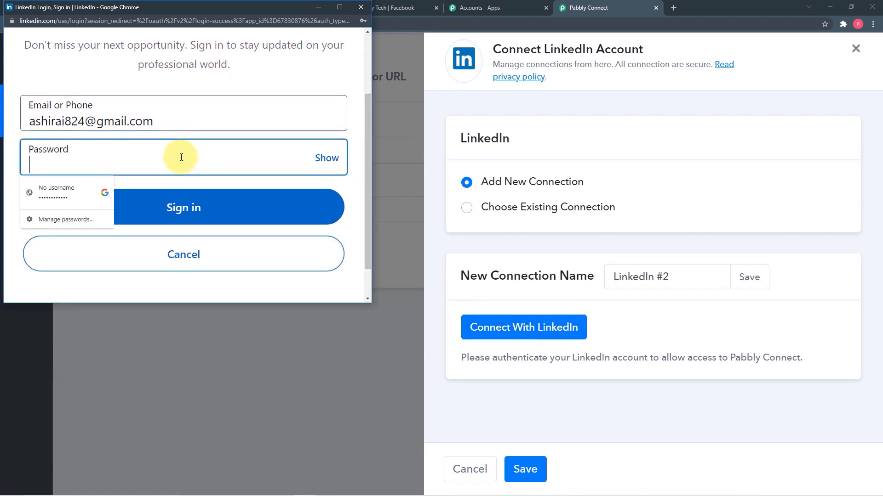
left_click(65, 190)
left_click(158, 200)
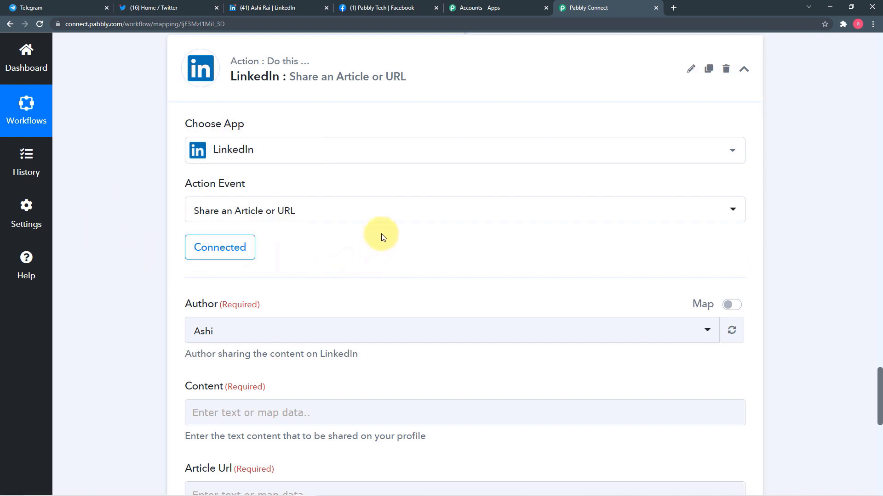
Step: Map the Telegram Bot step's Message Text into the LinkedIn Content field
scroll(402, 230, "down", 2)
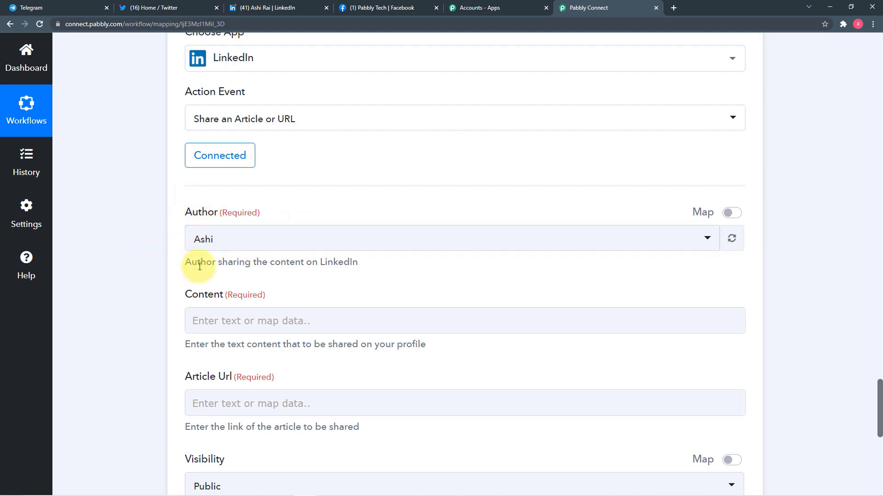
scroll(175, 246, "down", 1)
scroll(226, 225, "down", 2)
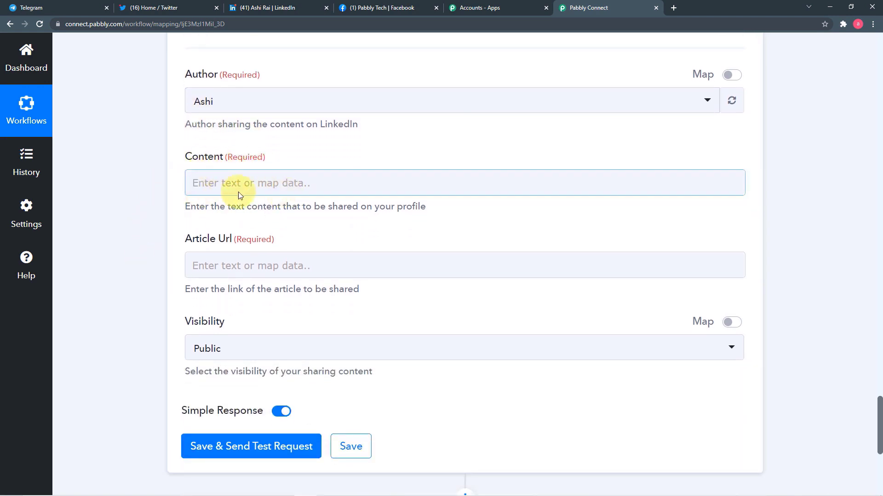
left_click(281, 183)
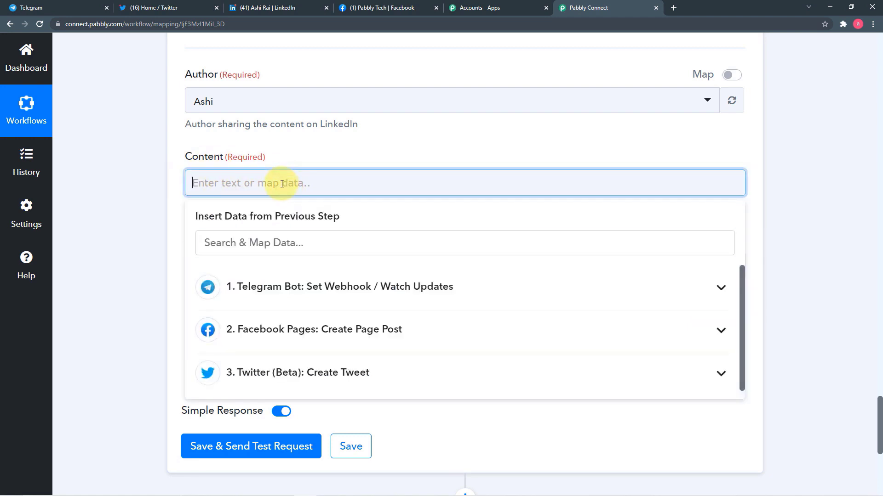
scroll(280, 183, "down", 2)
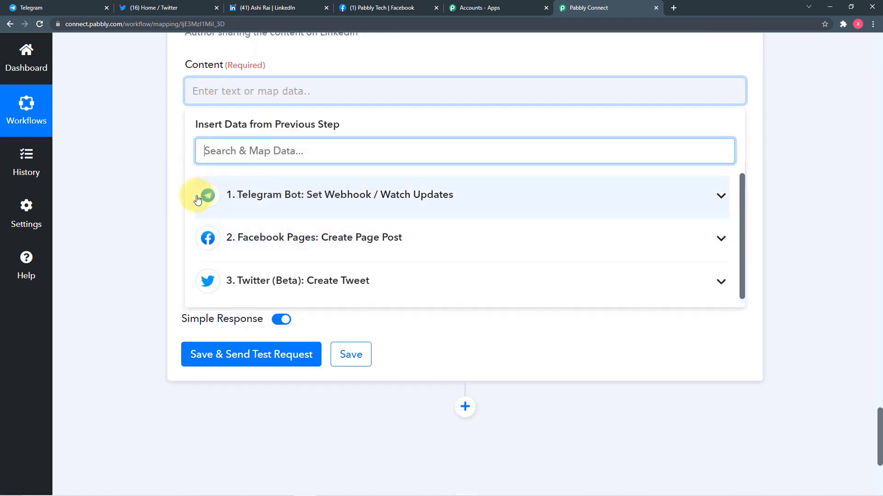
left_click(287, 199)
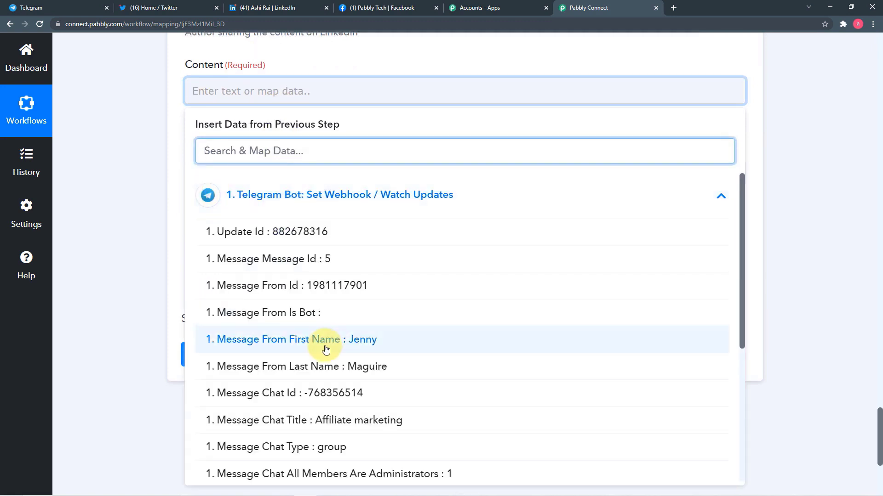
scroll(322, 367, "down", 5)
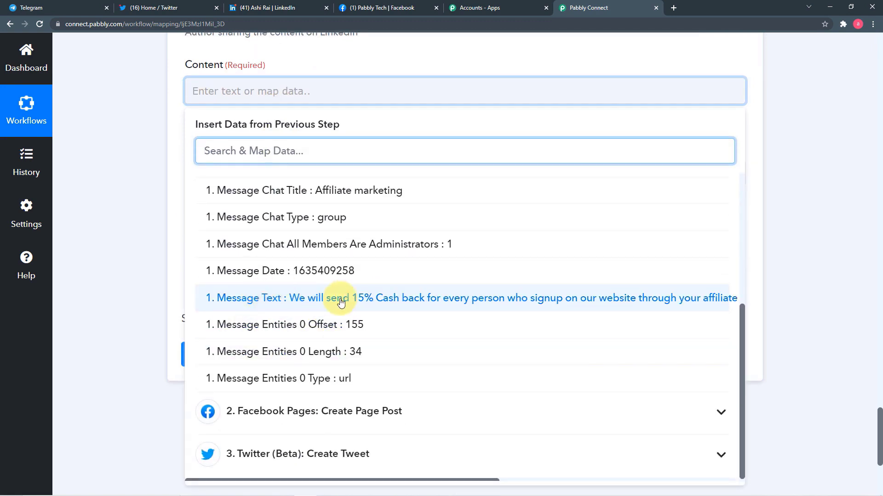
left_click(340, 299)
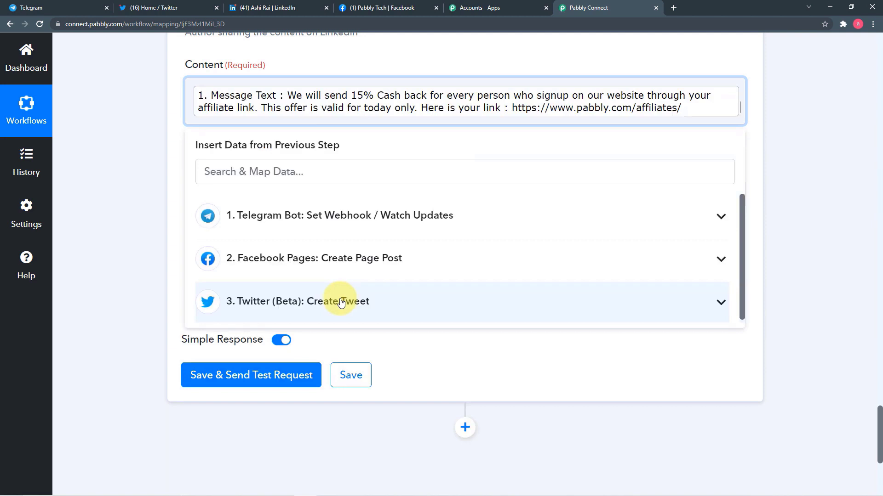
left_click(140, 220)
scroll(207, 189, "down", 1)
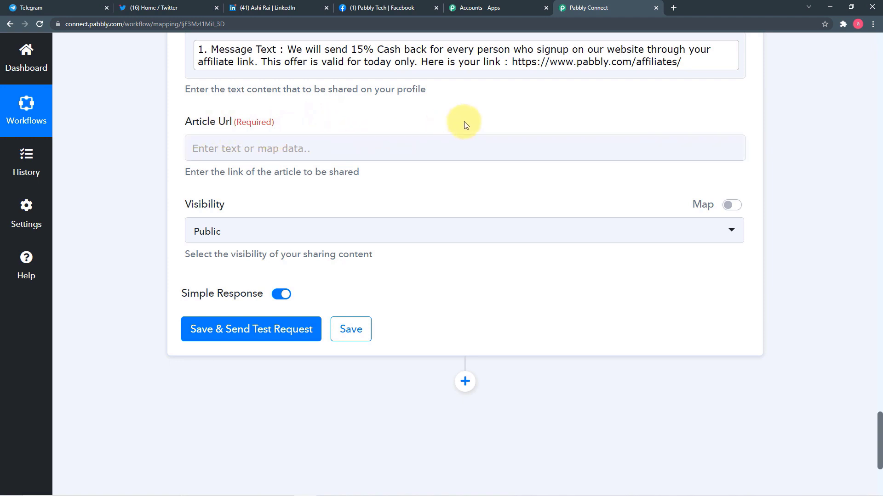
left_click(515, 60)
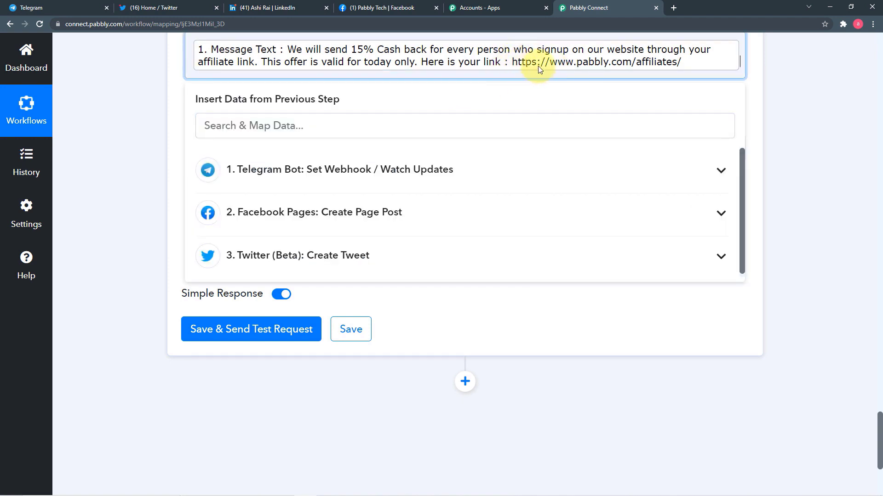
left_click(150, 125)
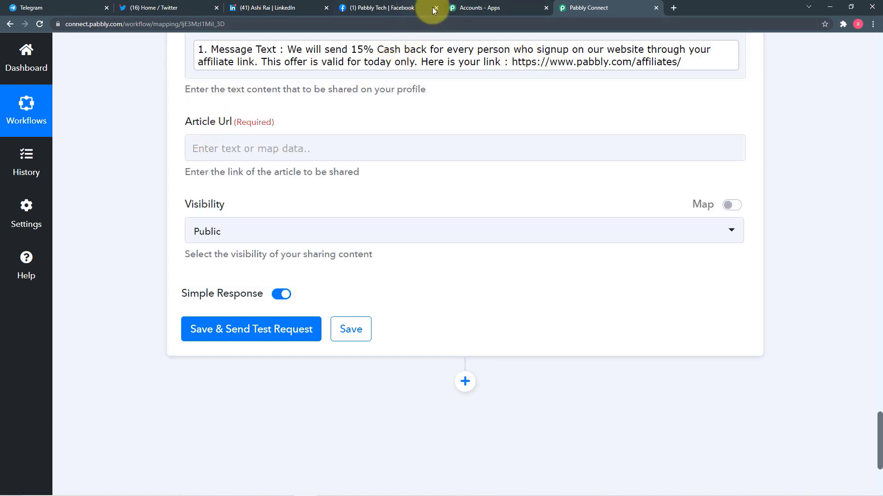
Step: Copy the link from the Facebook post and paste it into the LinkedIn Article Url field
left_click(405, 8)
scroll(556, 320, "down", 3)
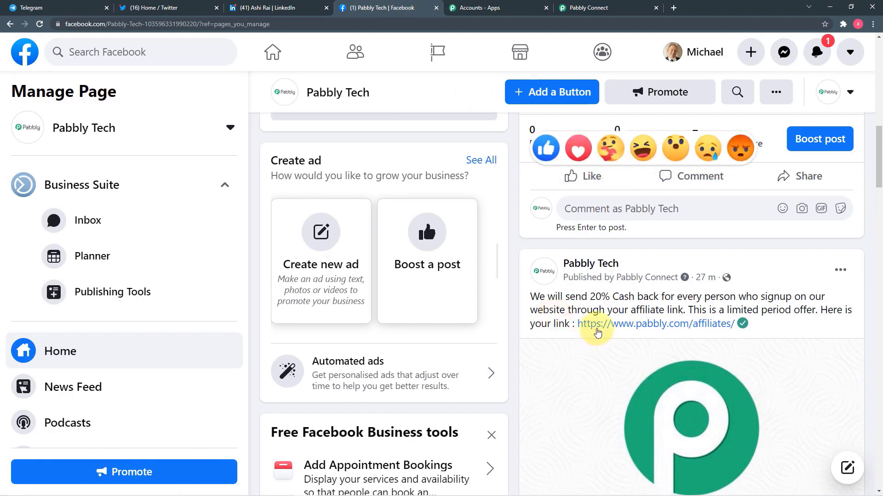
right_click(583, 328)
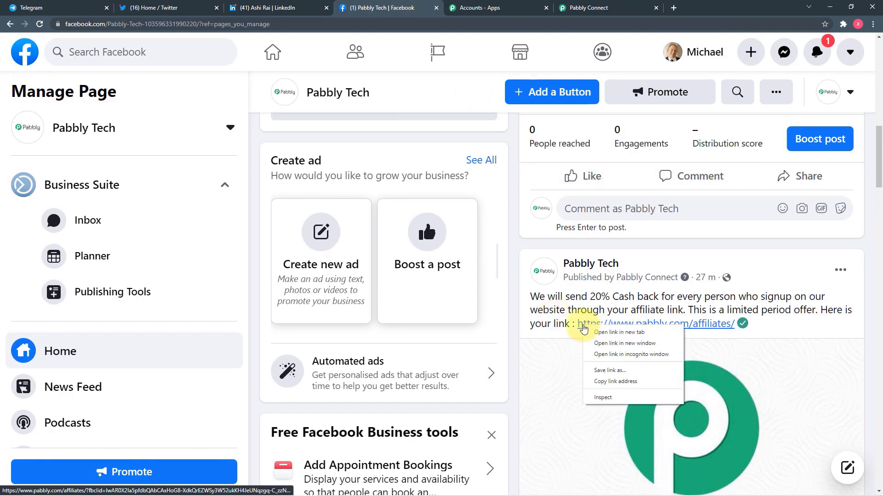
left_click(593, 380)
left_click(593, 8)
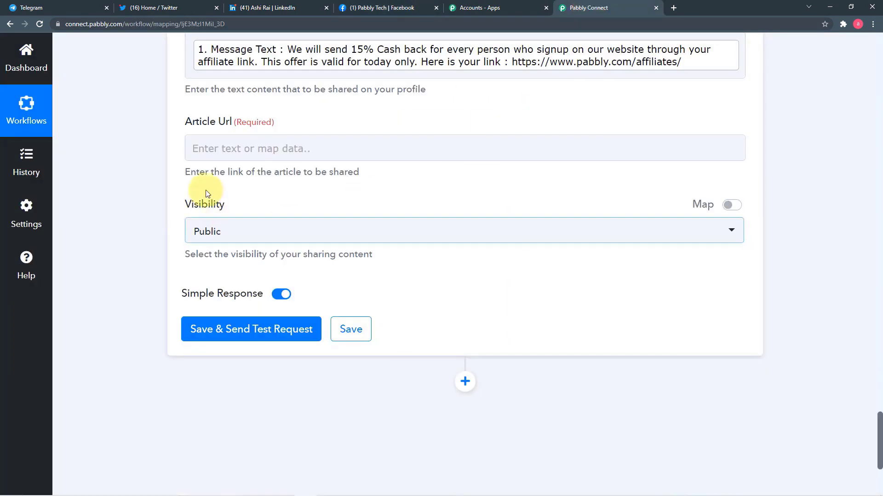
left_click(198, 148)
right_click(220, 142)
left_click(243, 212)
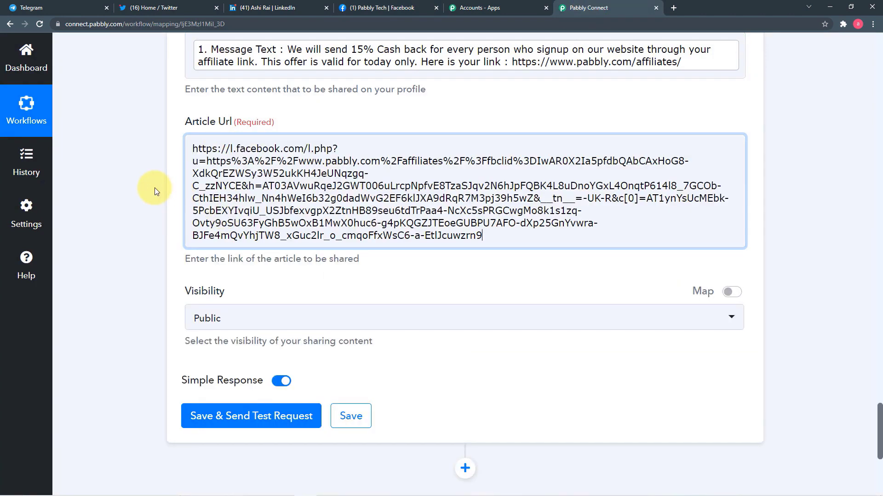
key("ctrl+a")
key("BackSpace")
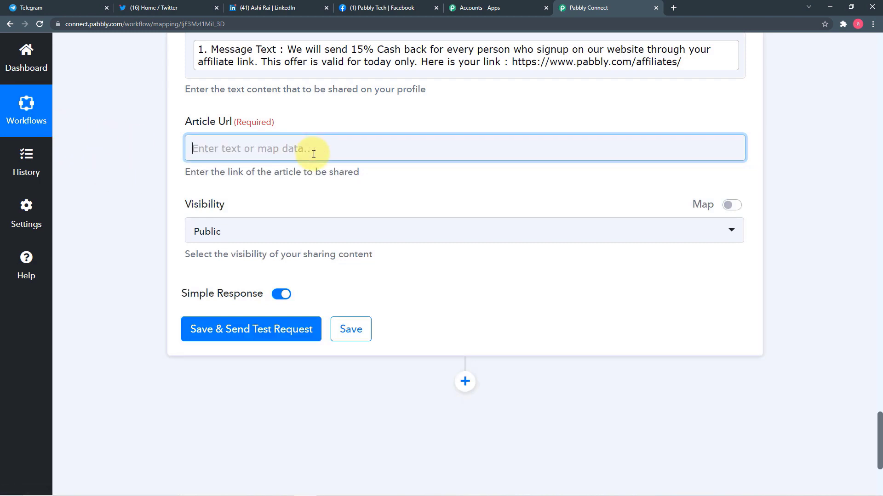
type("https://www.pabbly.com/affiliates/")
left_click(154, 173)
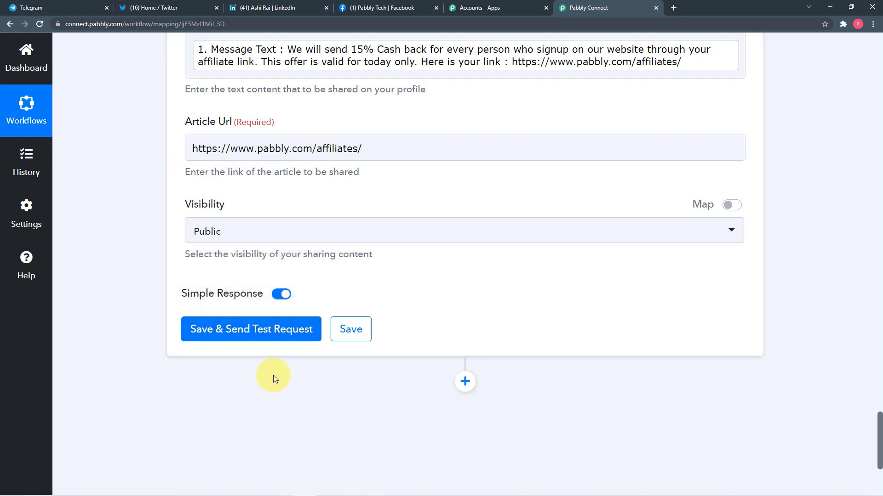
scroll(264, 238, "up", 3)
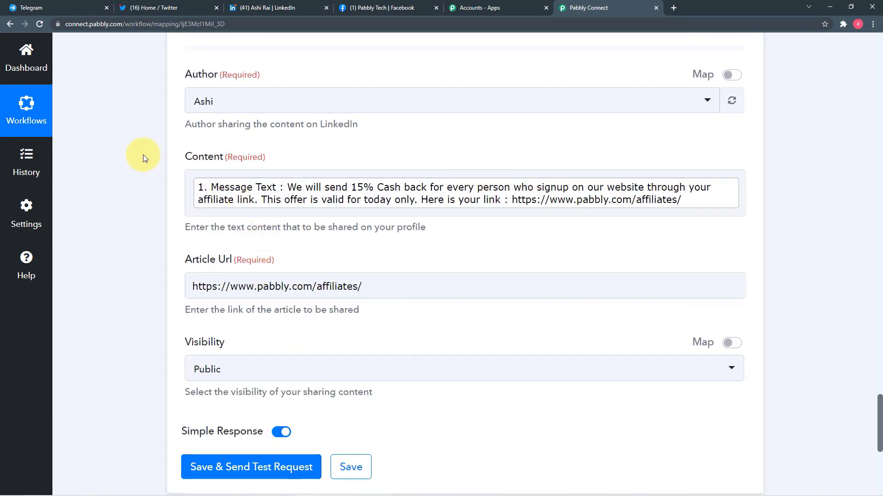
scroll(143, 154, "down", 3)
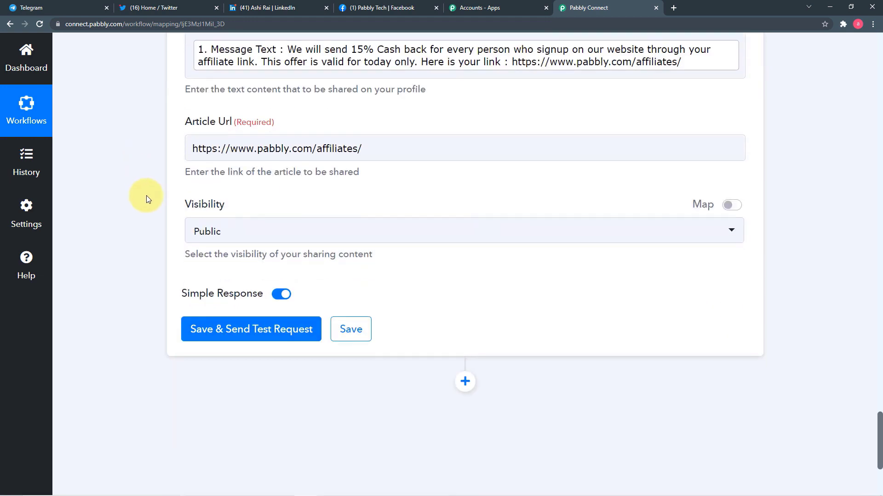
Step: Save the LinkedIn step and send a test request, which returns a share Id
left_click(212, 330)
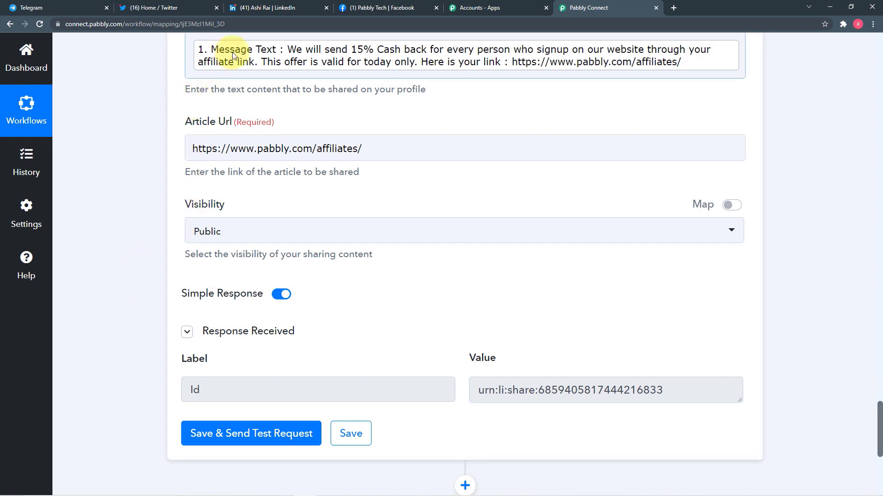
key("ctrl+3")
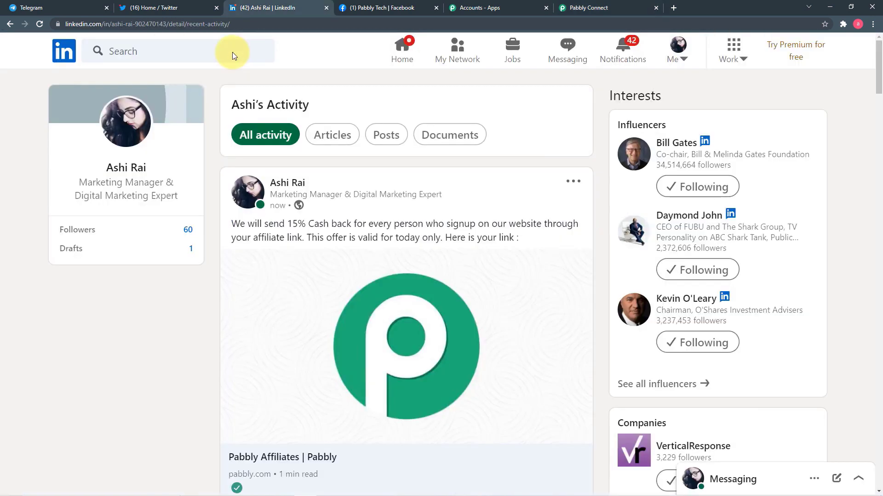
Step: Check the 15% cash back post on the LinkedIn activity feed, then return to the workflow
scroll(246, 197, "down", 3)
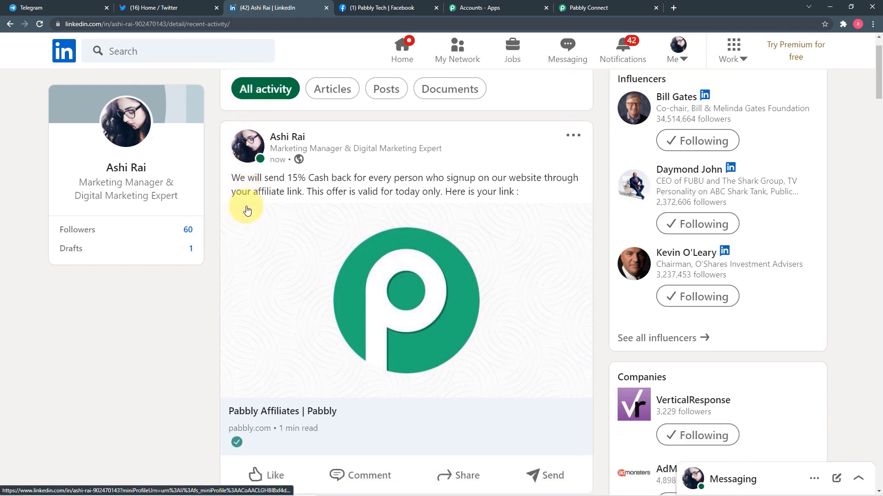
scroll(247, 210, "up", 2)
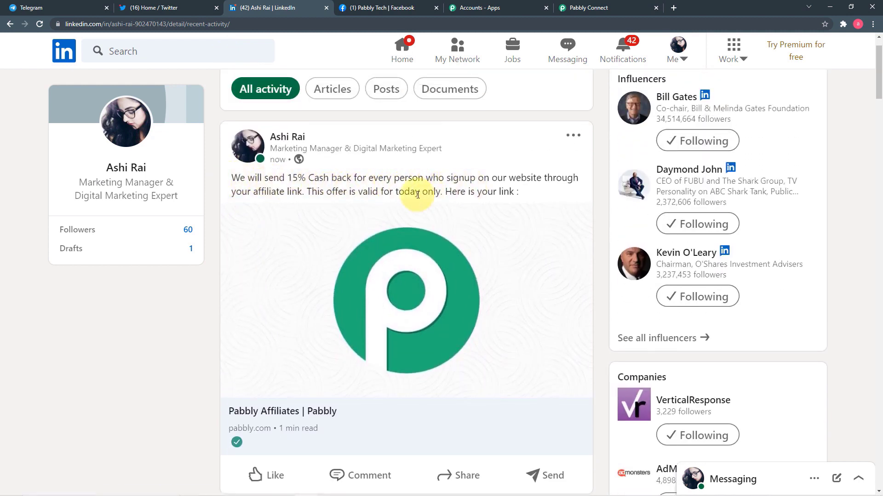
left_click(583, 7)
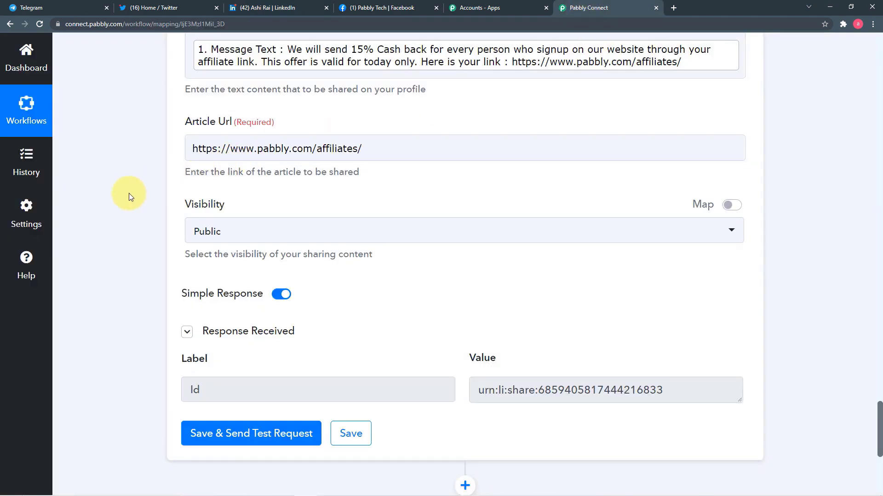
Step: Save the LinkedIn action until 'Data Saved Successfully' shows, then scroll back to the Telegram trigger
scroll(128, 193, "down", 1)
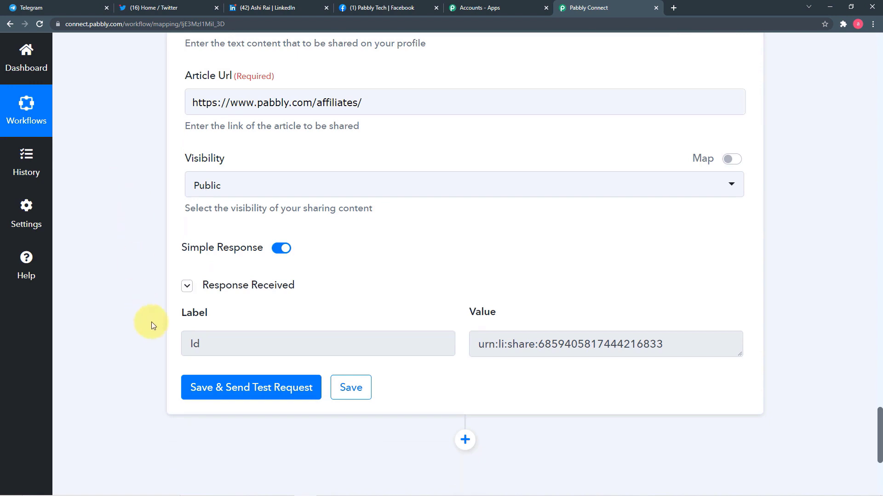
left_click(355, 393)
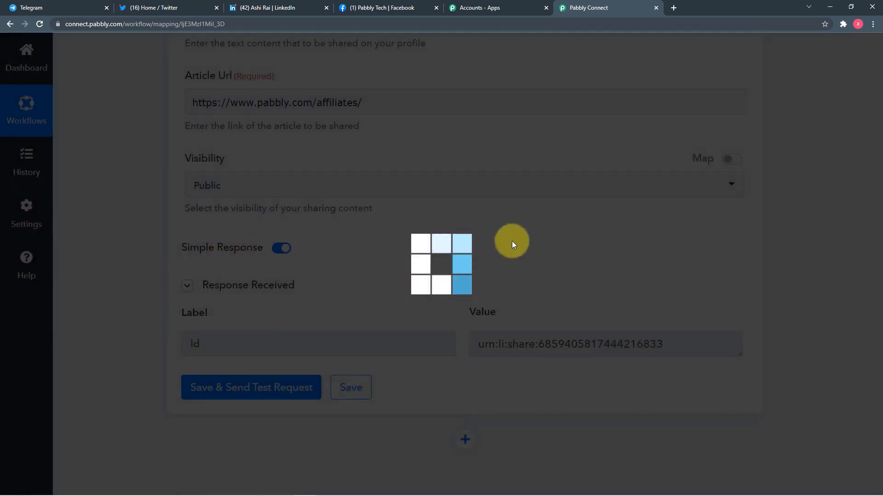
scroll(793, 262, "up", 20)
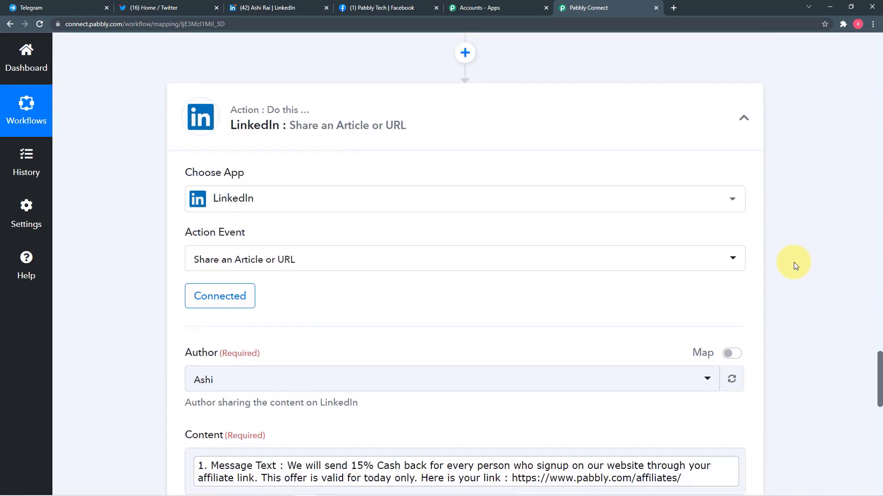
scroll(793, 262, "up", 20)
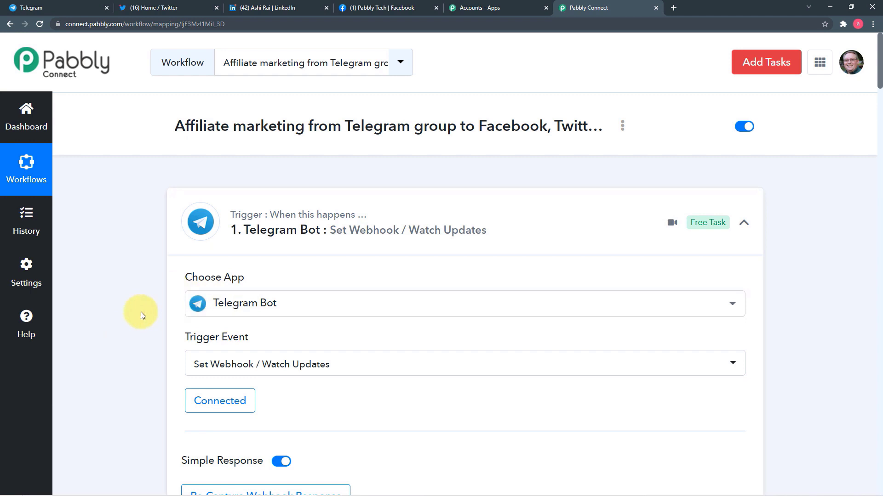
scroll(140, 312, "down", 4)
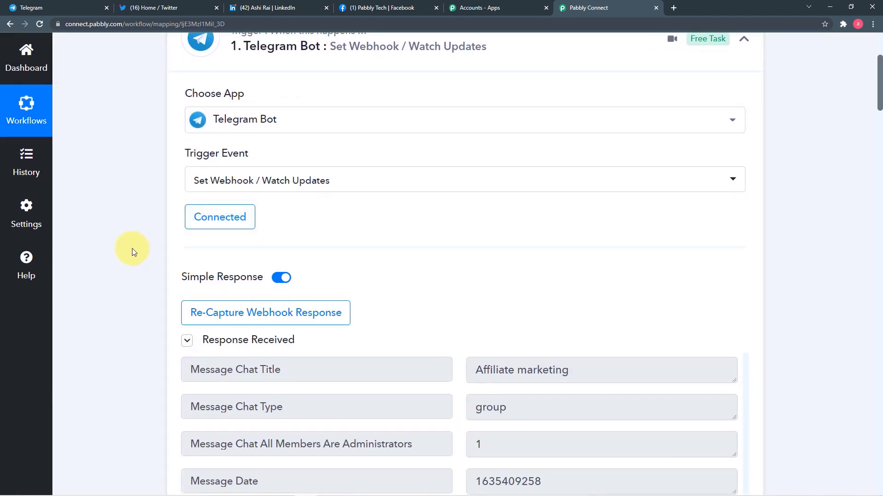
scroll(133, 252, "down", 3)
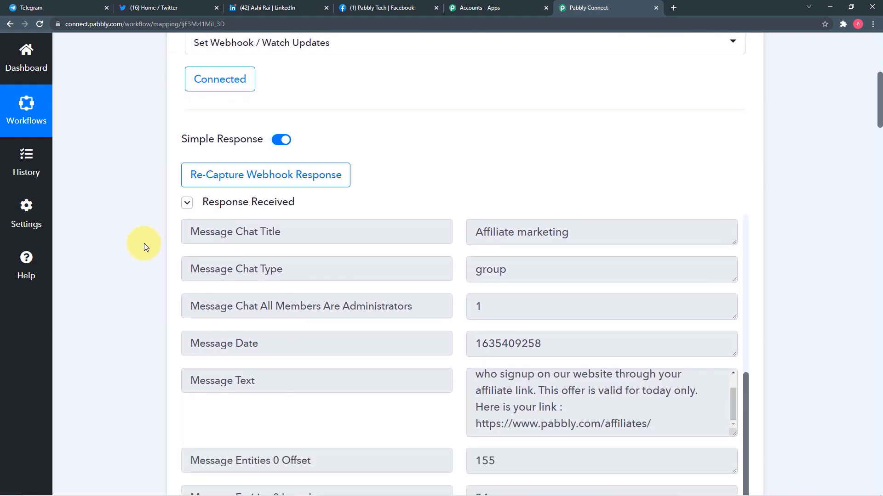
scroll(145, 244, "down", 9)
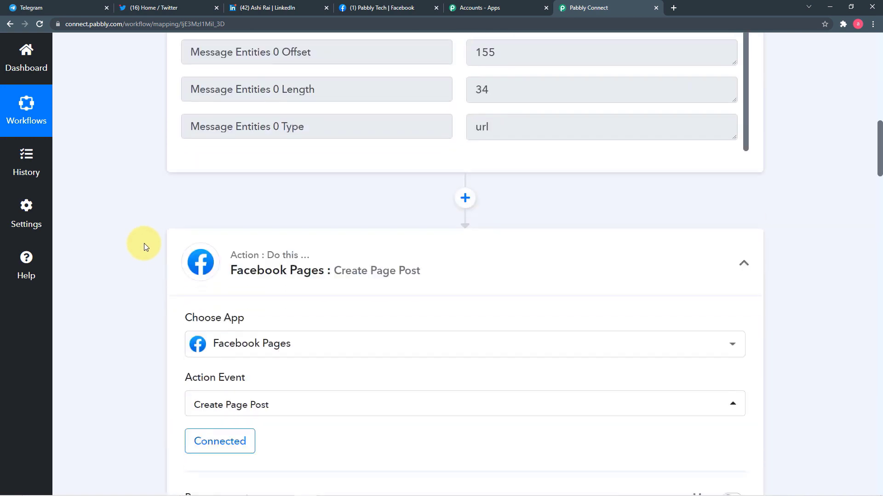
scroll(144, 244, "down", 4)
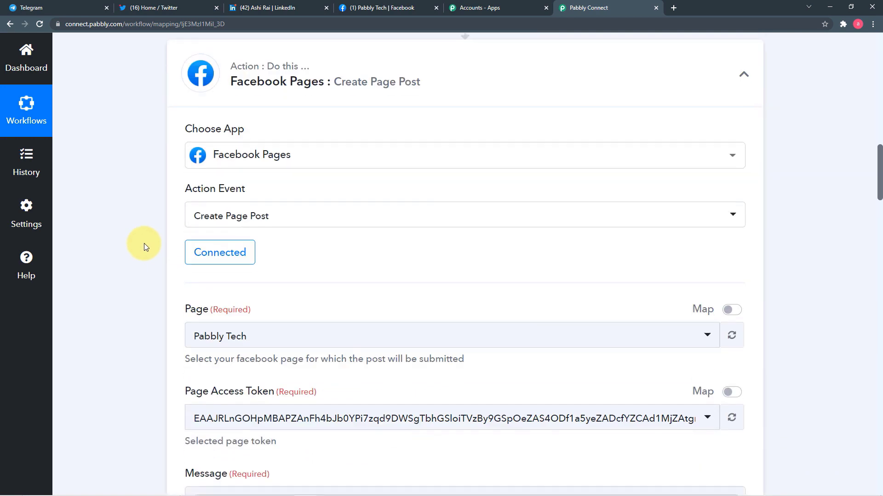
scroll(144, 243, "down", 5)
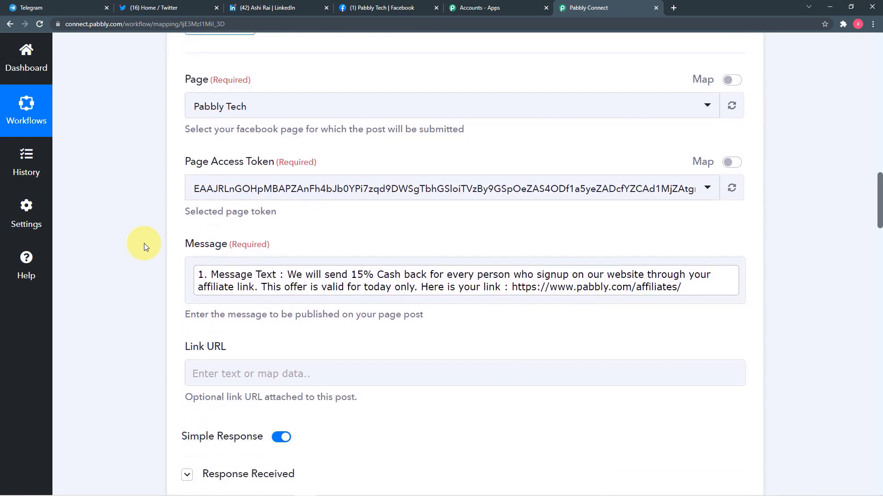
scroll(145, 247, "down", 5)
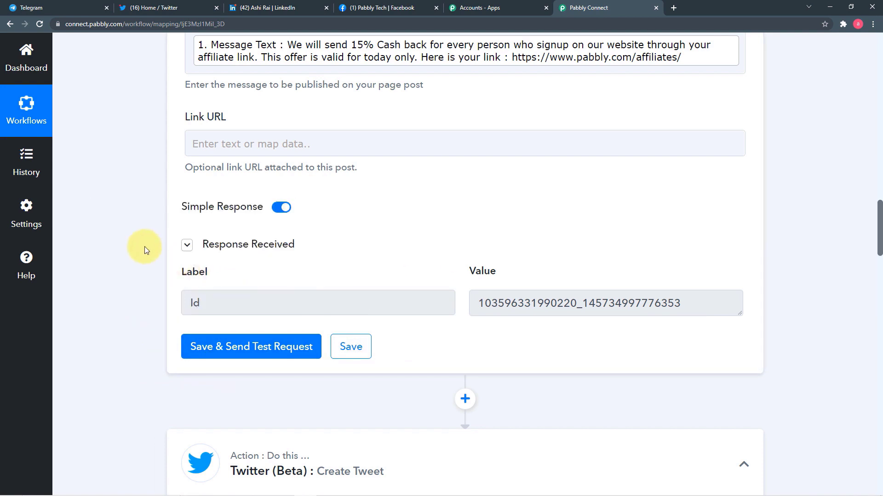
scroll(145, 248, "down", 3)
scroll(145, 247, "down", 4)
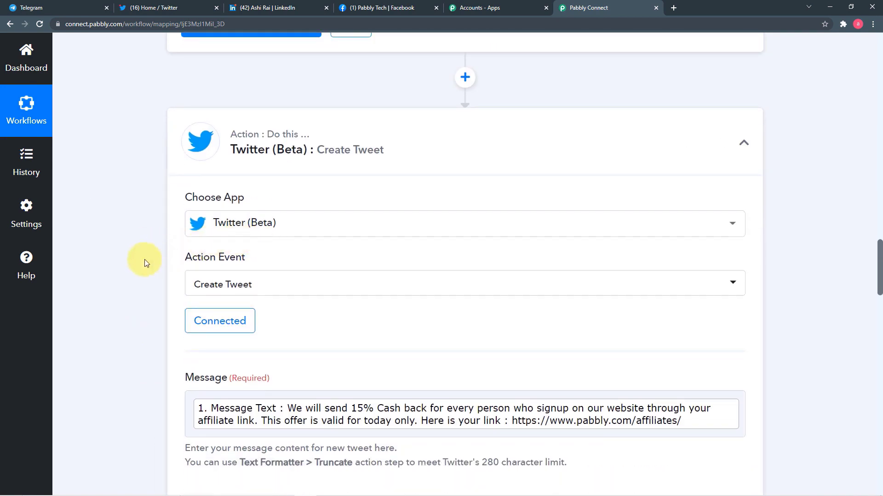
scroll(138, 262, "down", 3)
scroll(146, 288, "down", 8)
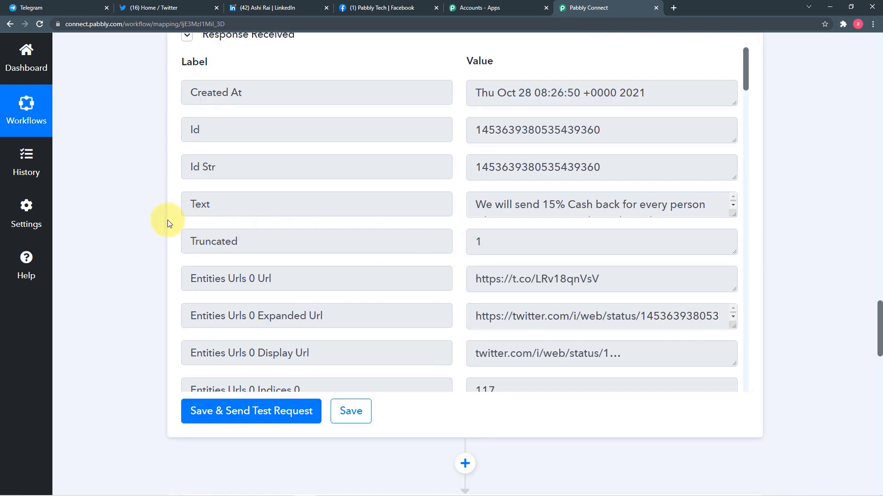
scroll(156, 219, "down", 8)
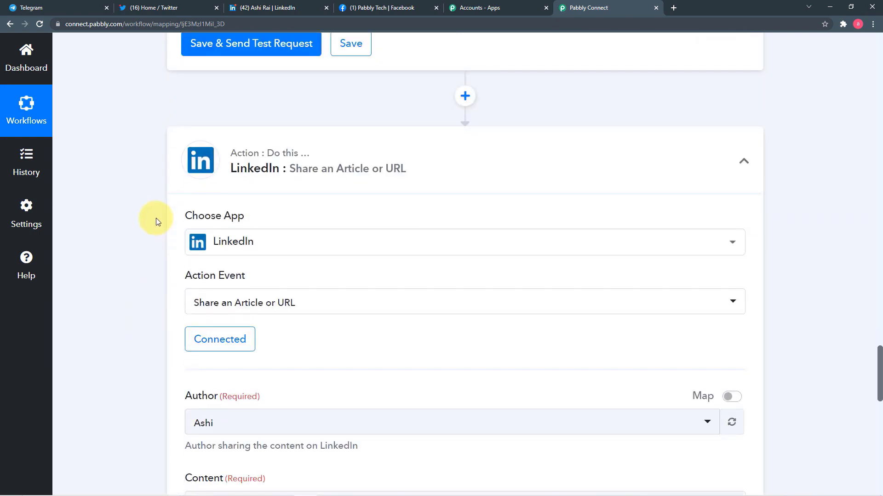
scroll(154, 245, "down", 2)
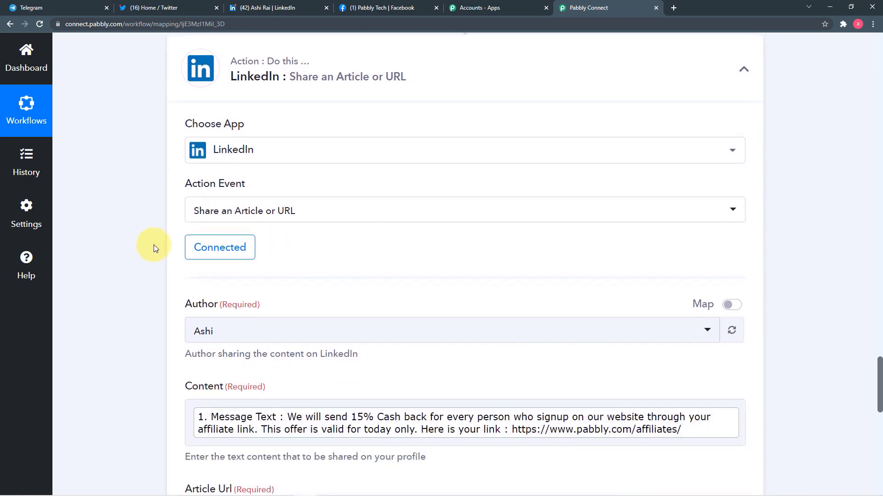
scroll(154, 244, "down", 2)
scroll(154, 244, "down", 2)
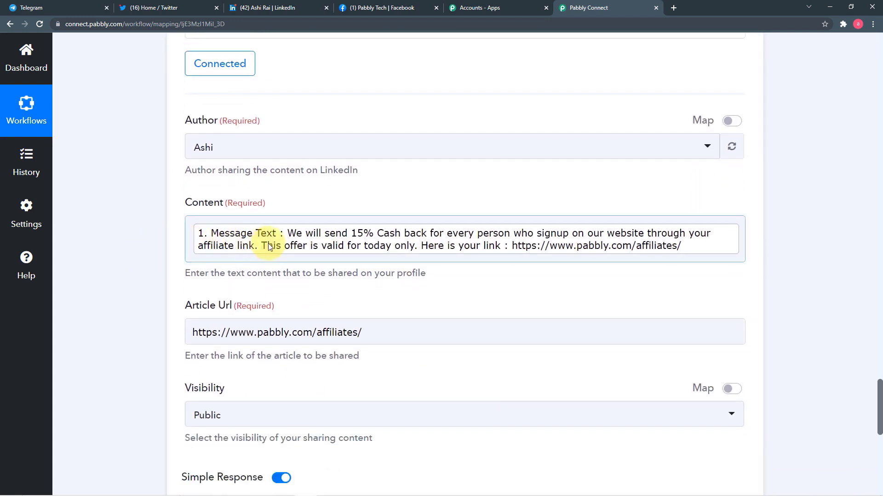
scroll(152, 245, "down", 6)
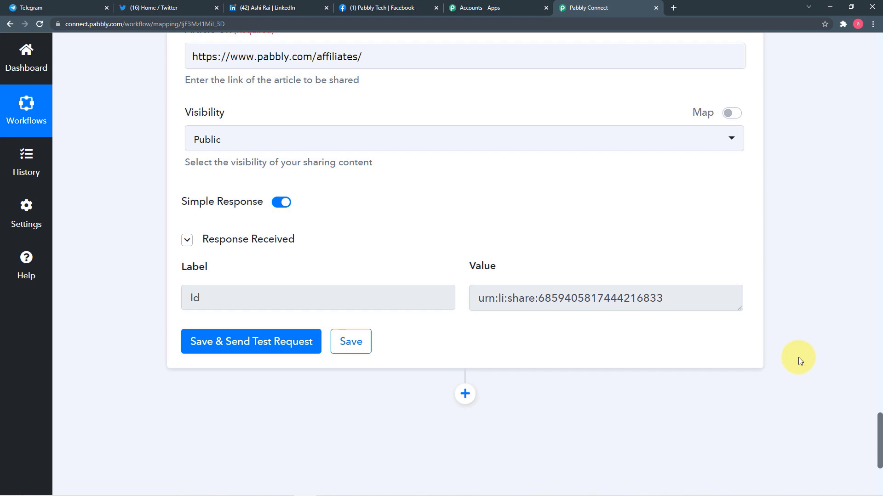
scroll(798, 357, "up", 15)
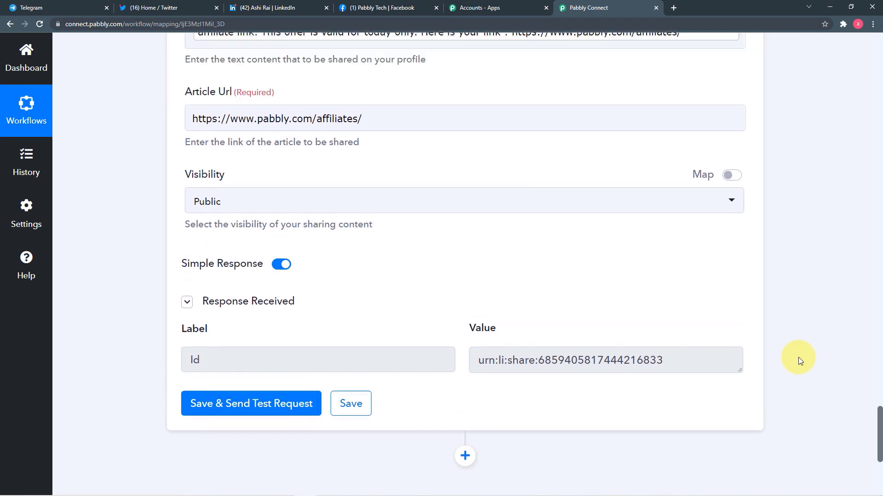
scroll(798, 357, "up", 20)
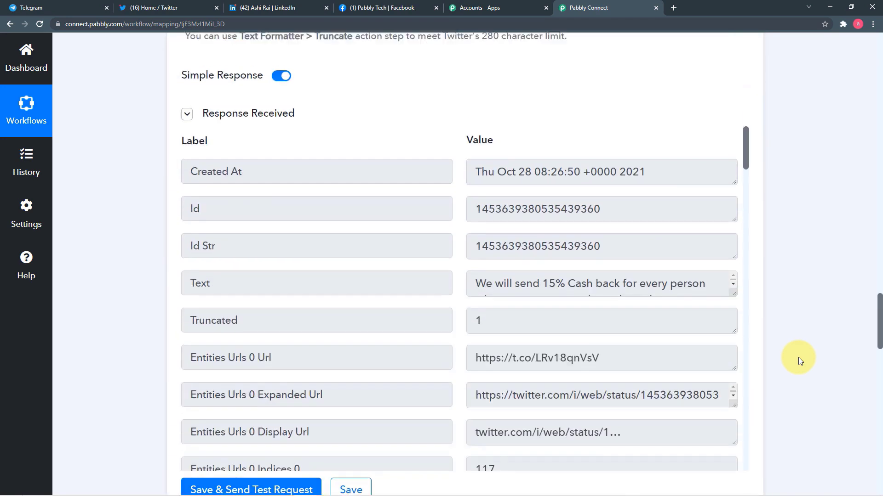
scroll(798, 357, "up", 20)
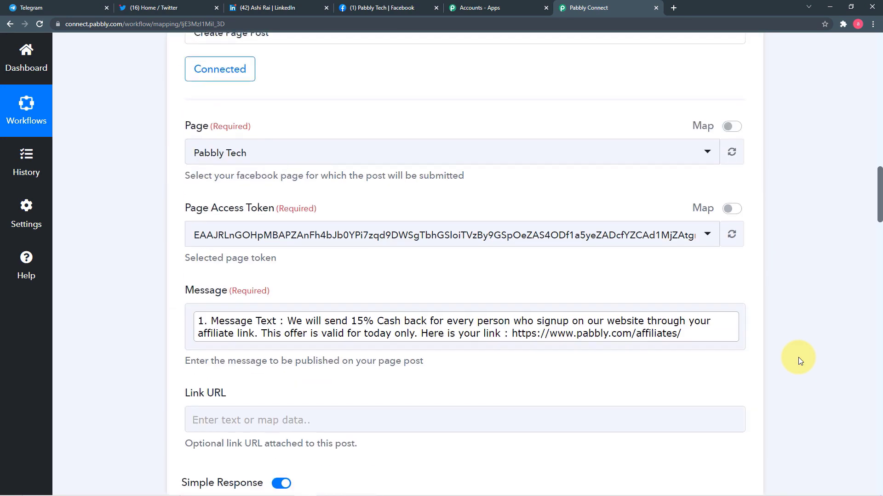
scroll(798, 357, "up", 10)
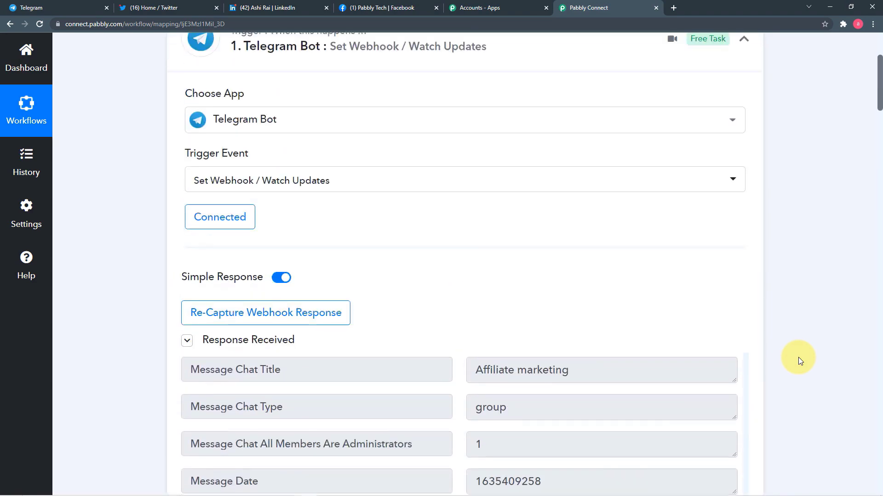
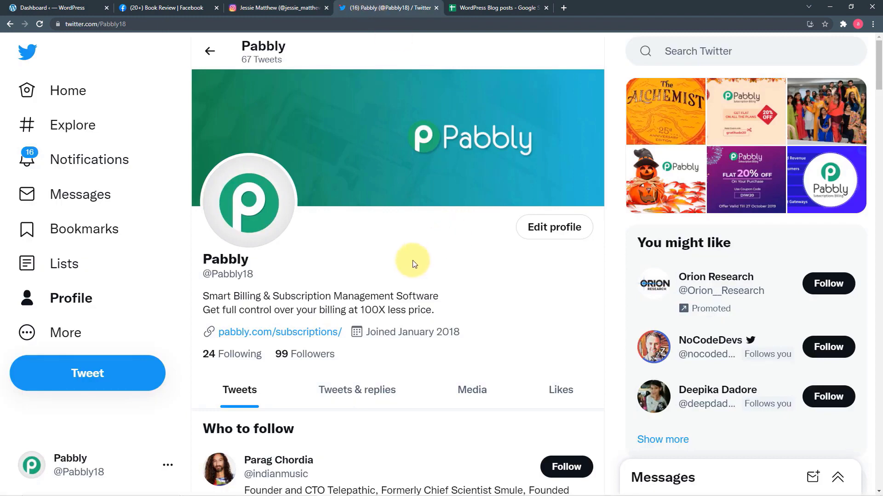
Step: Check the Blog posts sheet, Book Review Facebook page, Instagram and Twitter profiles for existing posts
left_click(485, 11)
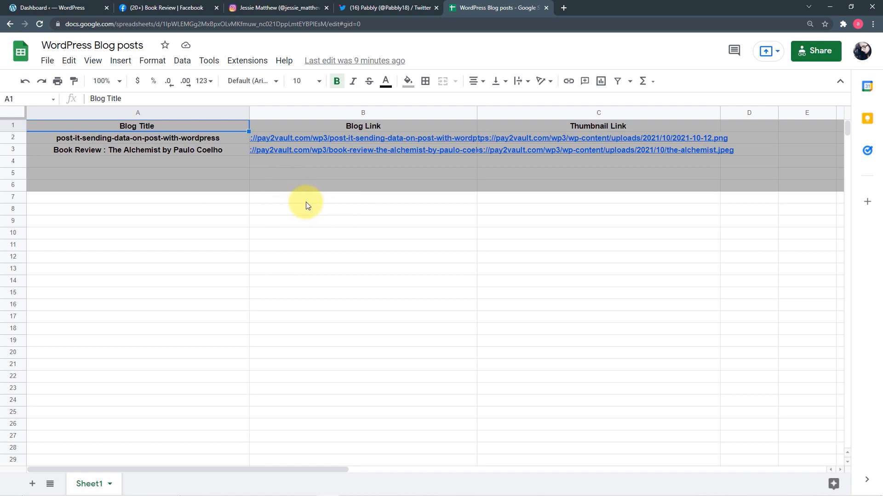
left_click(80, 8)
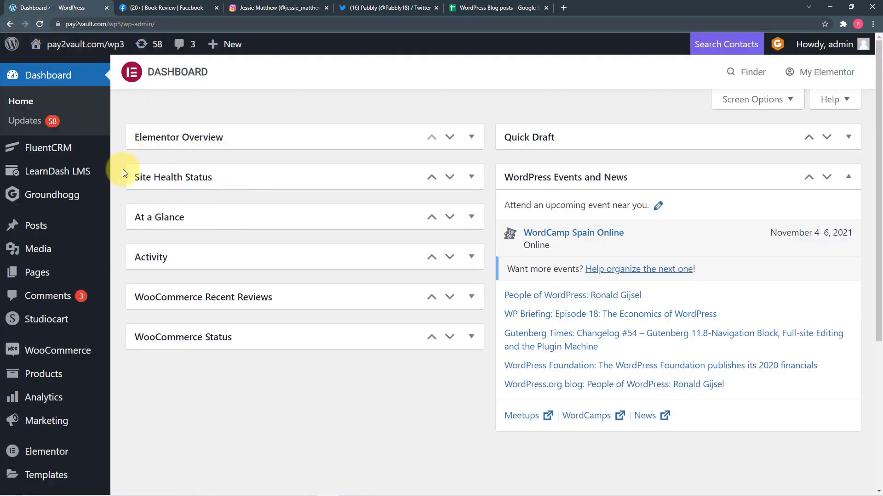
mouse_move(90, 254)
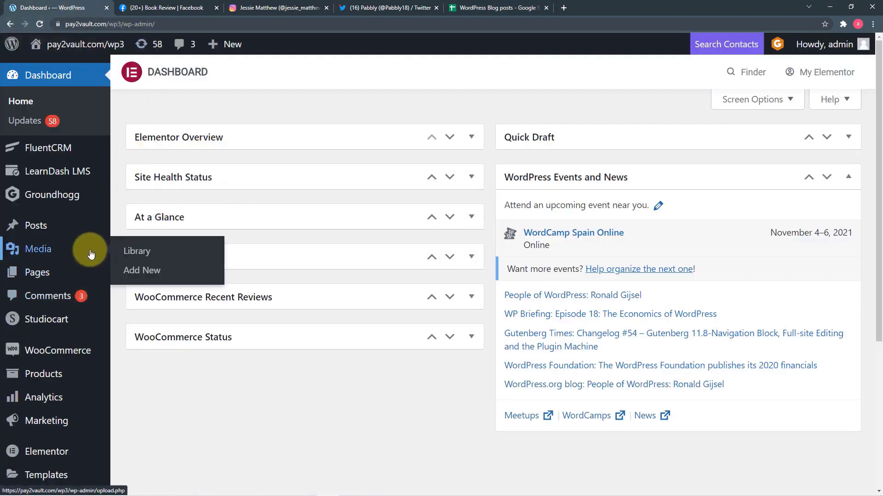
mouse_move(71, 234)
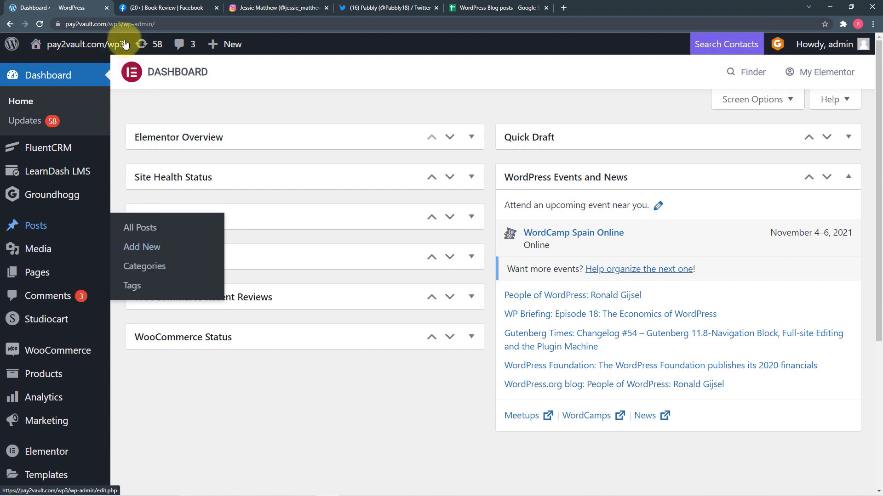
left_click(145, 10)
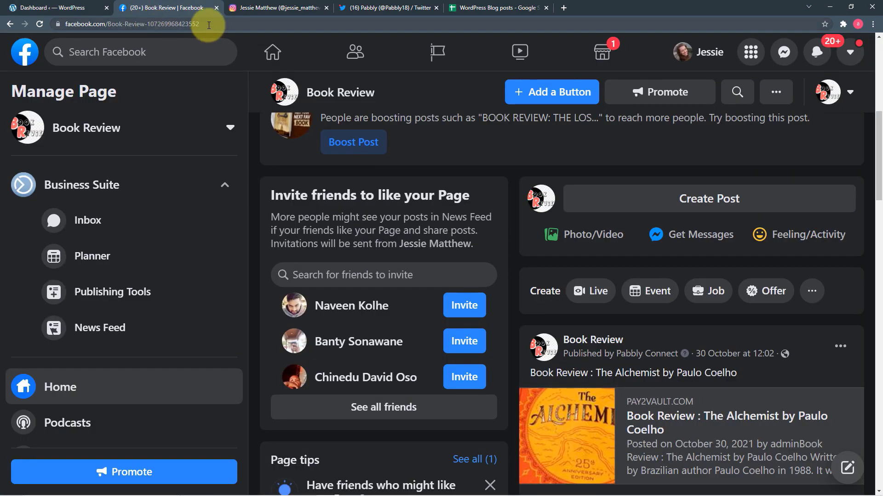
left_click(247, 10)
left_click(364, 10)
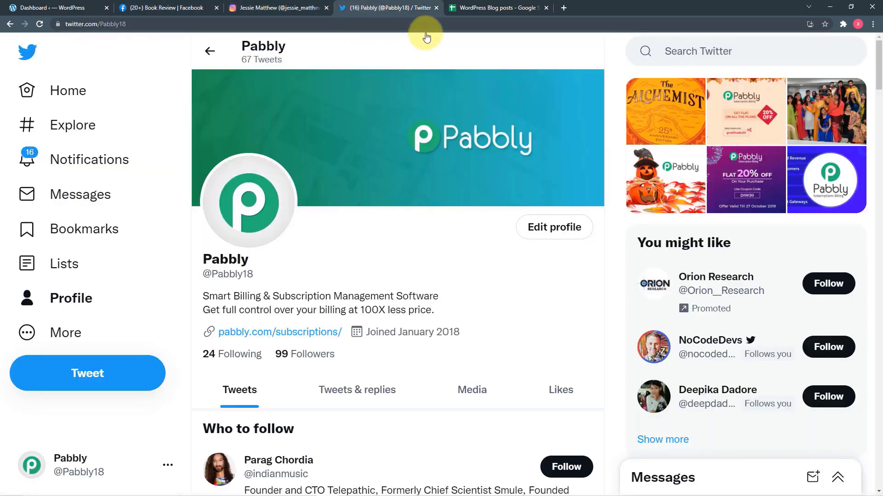
left_click(464, 7)
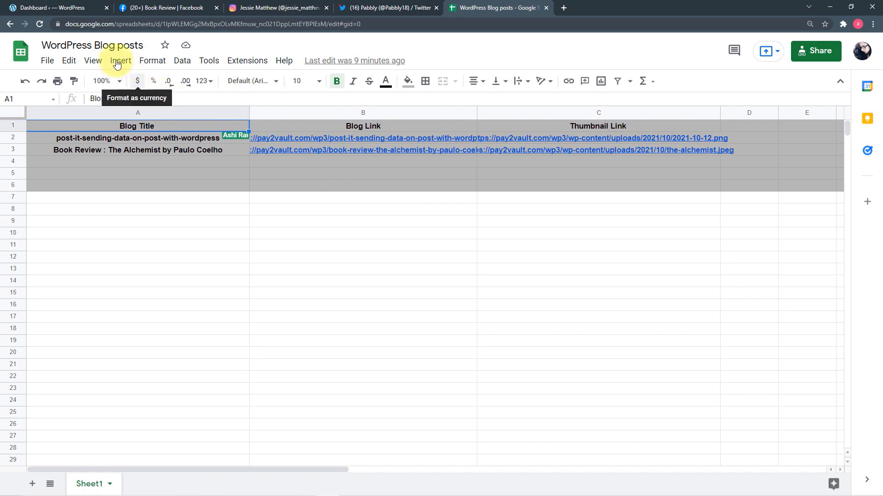
Step: Return to the WordPress dashboard and start a new post via Posts > Add New
left_click(61, 6)
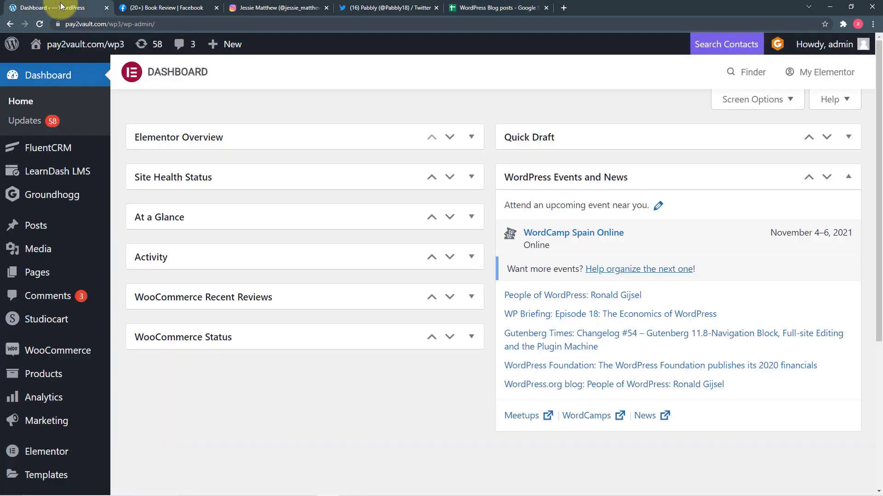
mouse_move(36, 227)
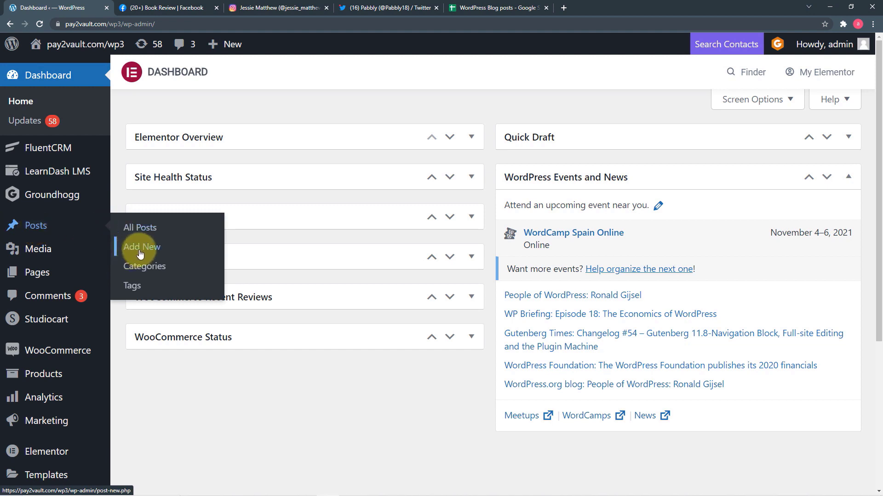
left_click(140, 254)
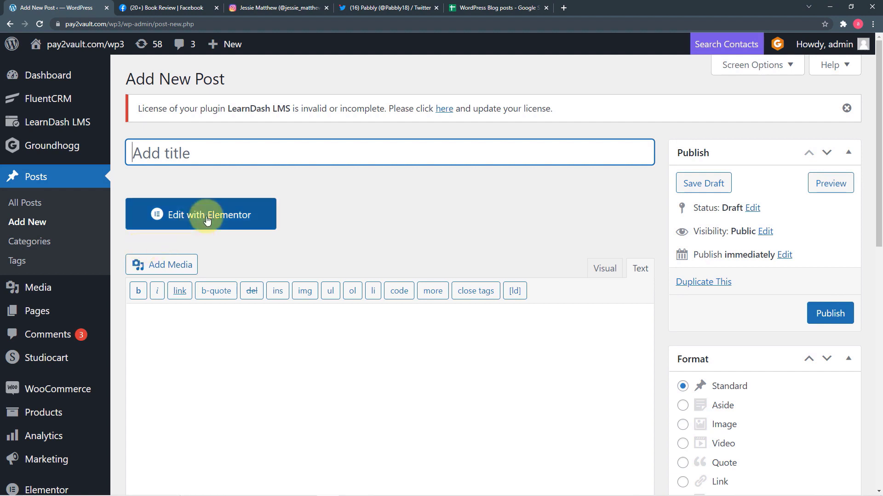
Step: Check the Lost Symbol post's title, review text and featured cover image, then publish it
scroll(410, 184, "down", 4)
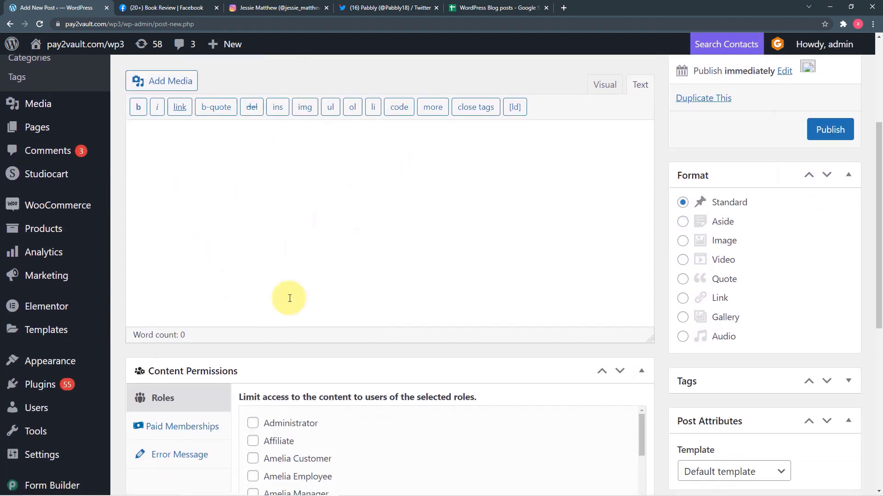
scroll(354, 265, "up", 4)
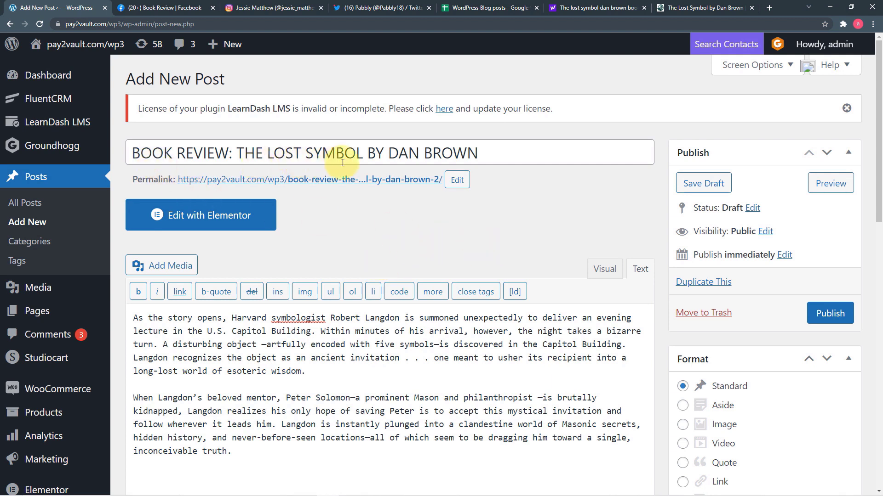
scroll(410, 202, "down", 2)
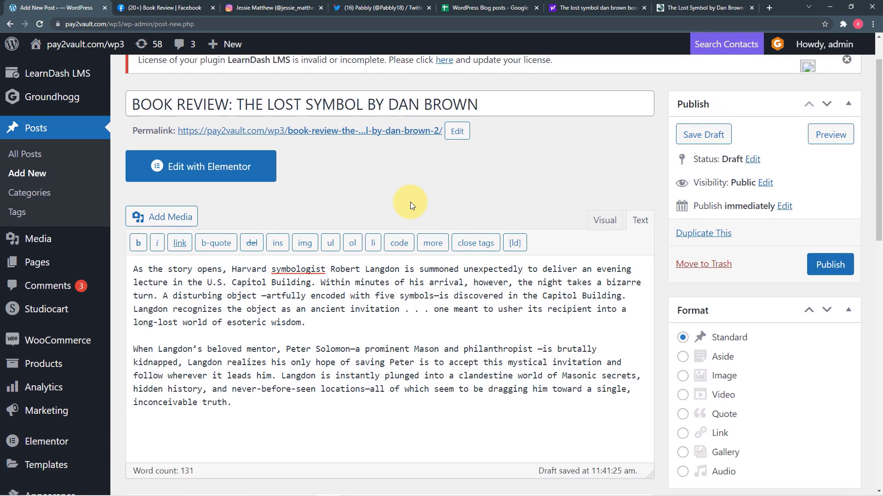
scroll(410, 202, "down", 1)
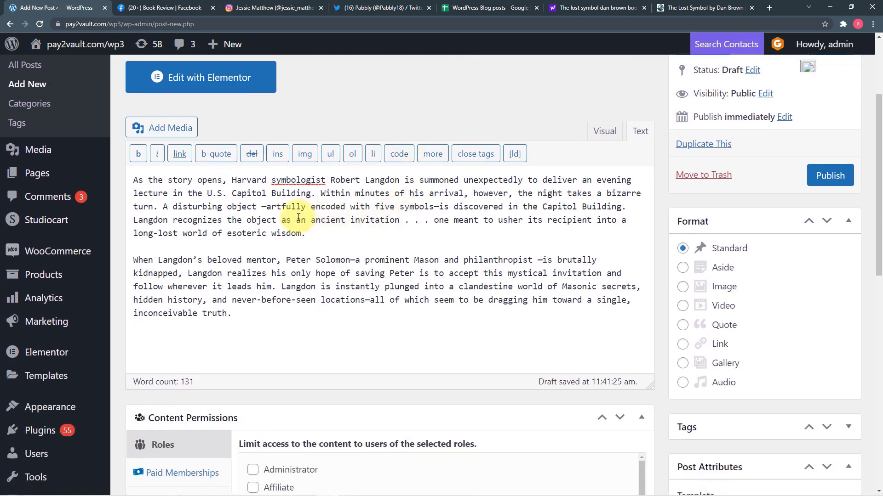
scroll(343, 246, "down", 2)
scroll(344, 247, "down", 3)
scroll(341, 244, "down", 5)
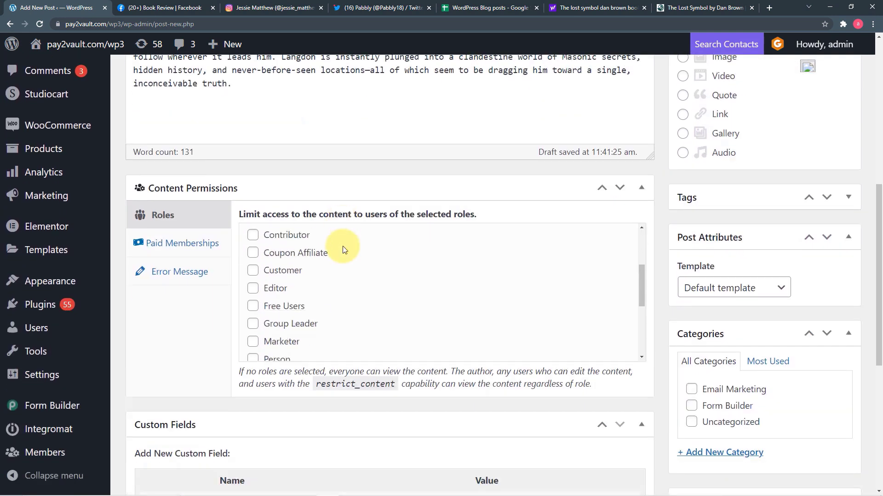
scroll(232, 282, "down", 3)
scroll(231, 281, "down", 3)
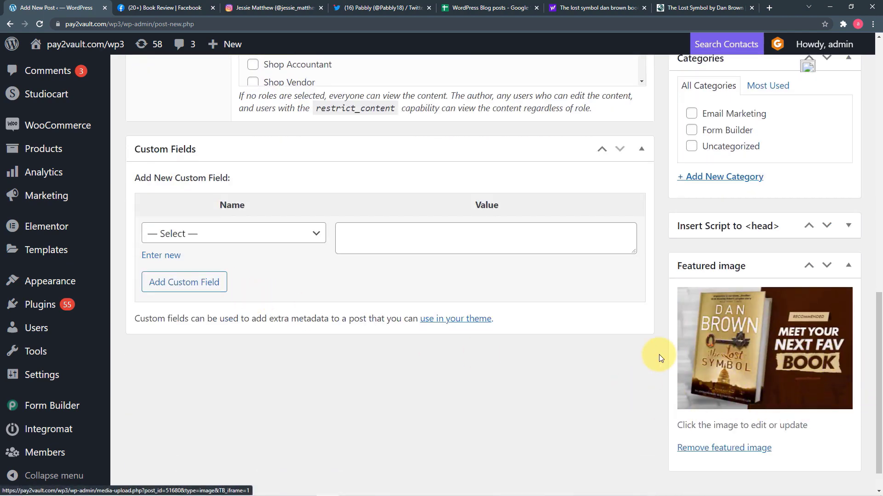
scroll(659, 355, "up", 12)
scroll(658, 355, "up", 3)
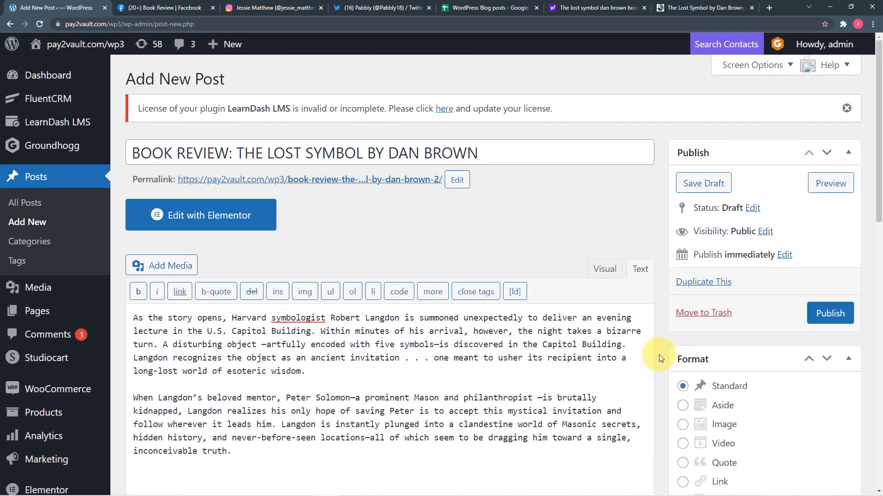
left_click(850, 314)
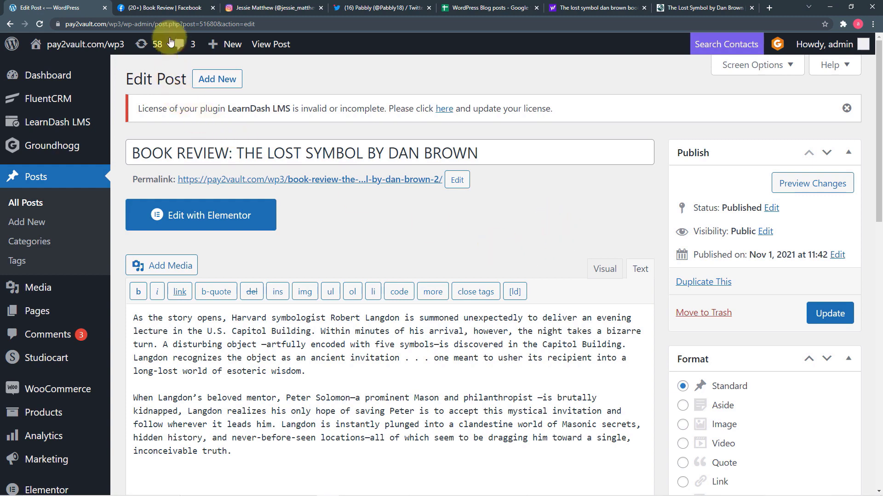
Step: Find the shared Lost Symbol post on the Book Review Facebook page and read the linked blog review
left_click(167, 9)
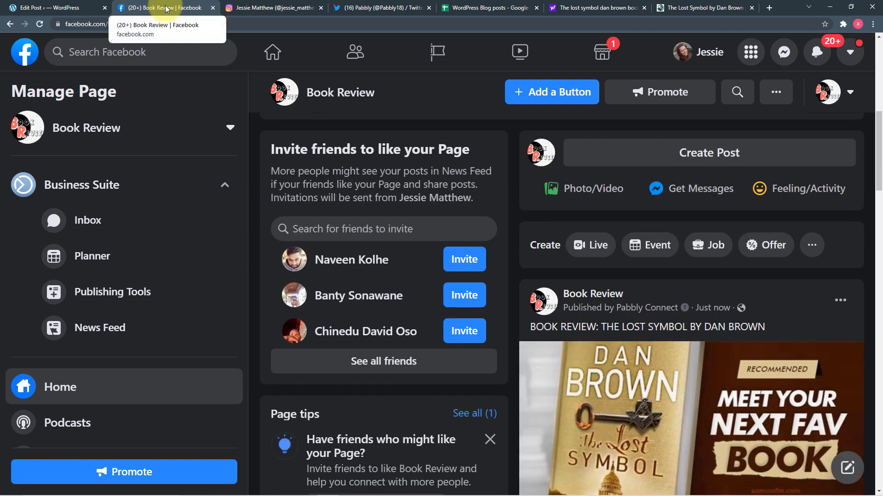
scroll(508, 244, "down", 2)
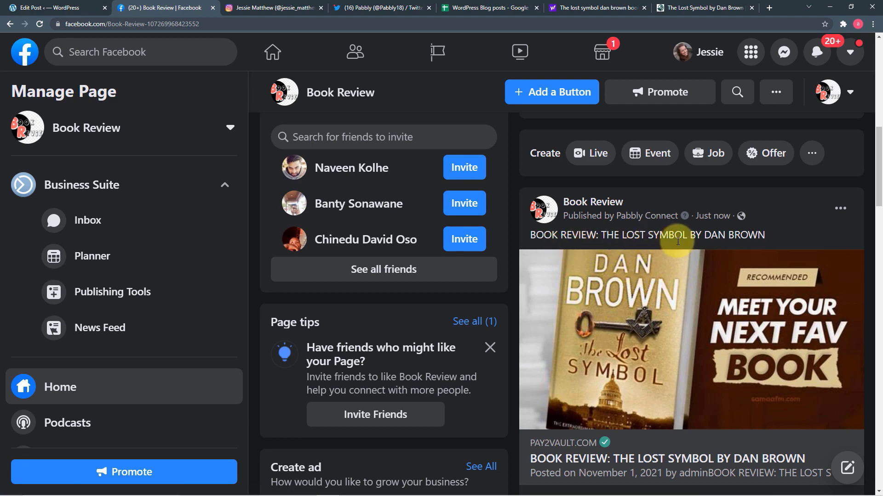
scroll(671, 263, "down", 3)
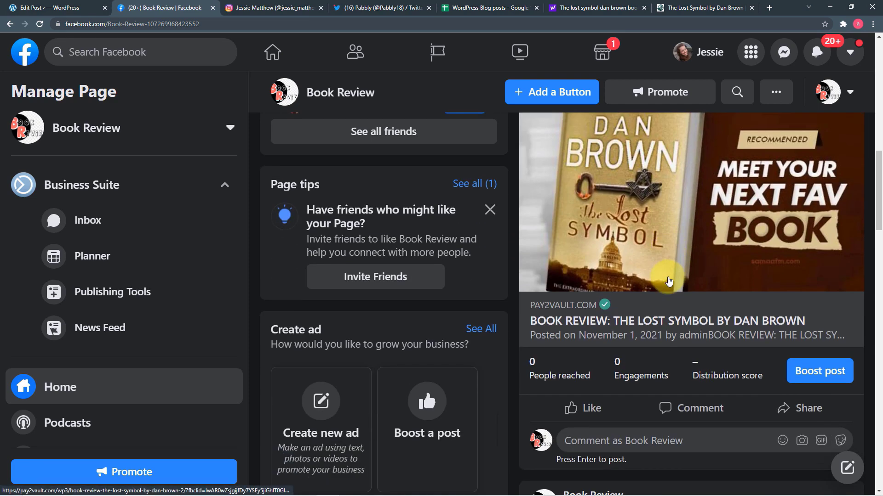
left_click(589, 332)
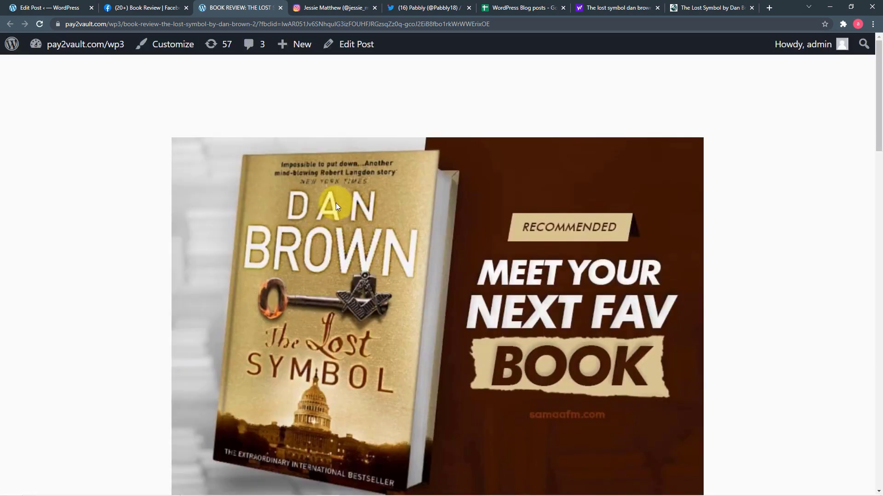
scroll(335, 206, "down", 8)
scroll(337, 206, "down", 5)
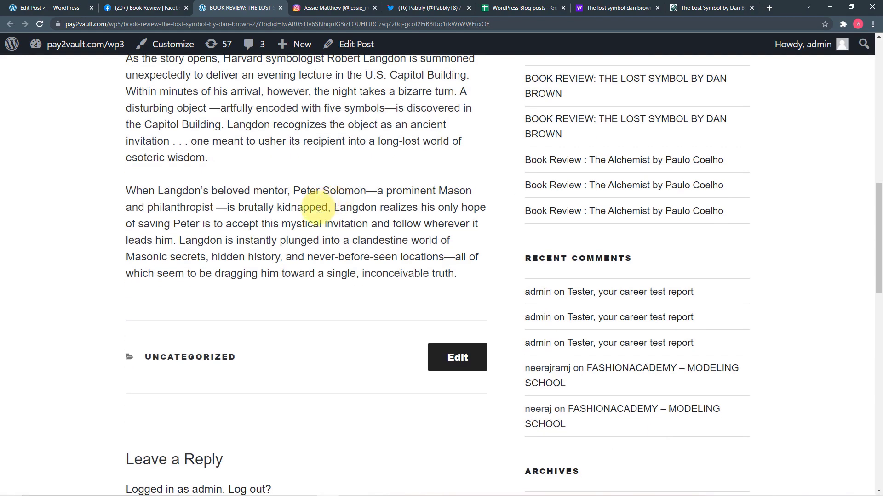
Step: Reload the Instagram profile and open the new Lost Symbol post to view its caption
left_click(327, 9)
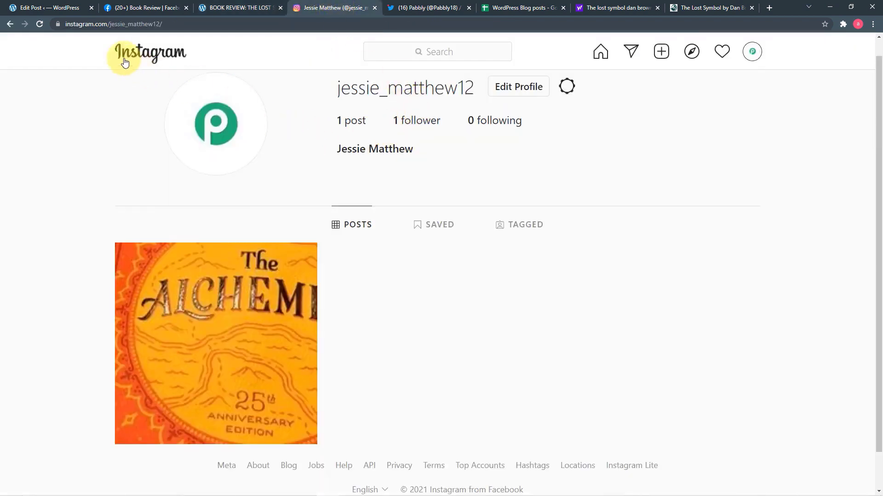
left_click(40, 24)
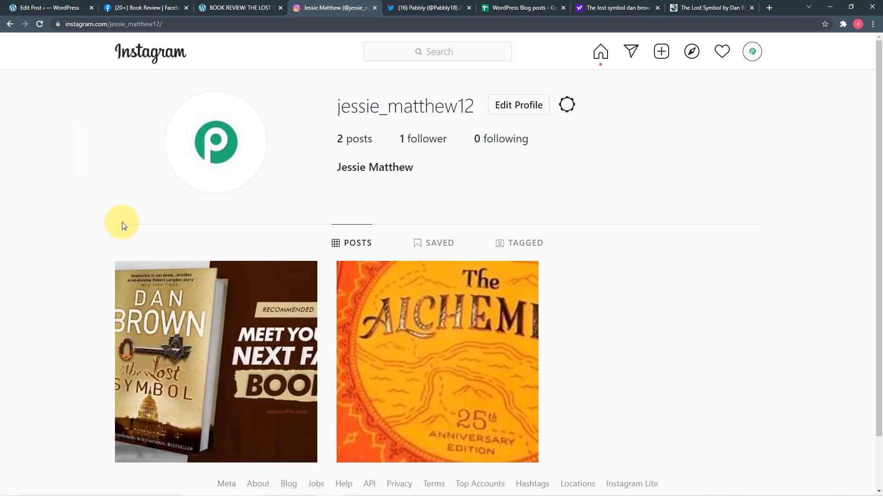
left_click(227, 341)
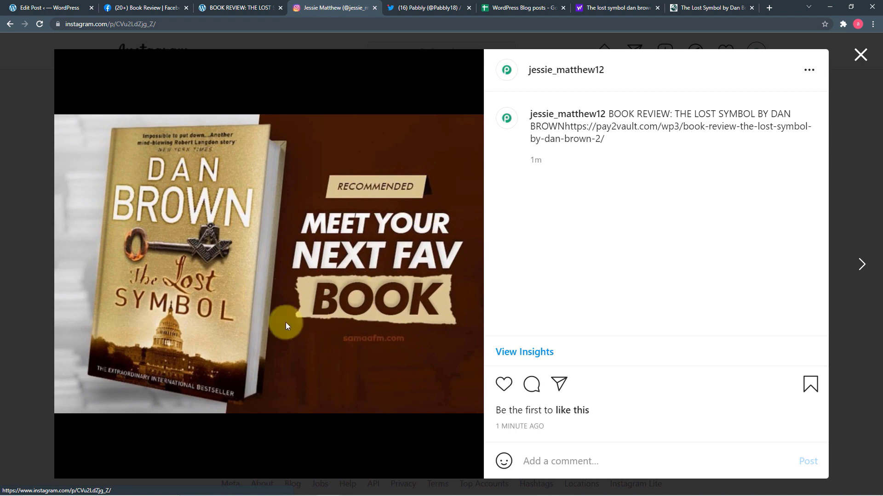
left_click(417, 17)
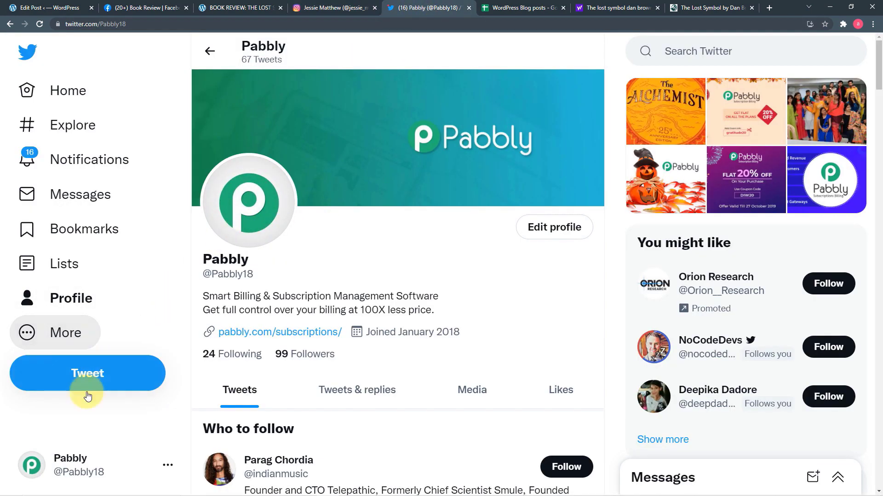
Step: Reload the Pabbly Twitter profile and open the 'BOOK REVIEW: THE LOST SYMBOL BY DAN BROWN' tweet
scroll(143, 466, "down", 1)
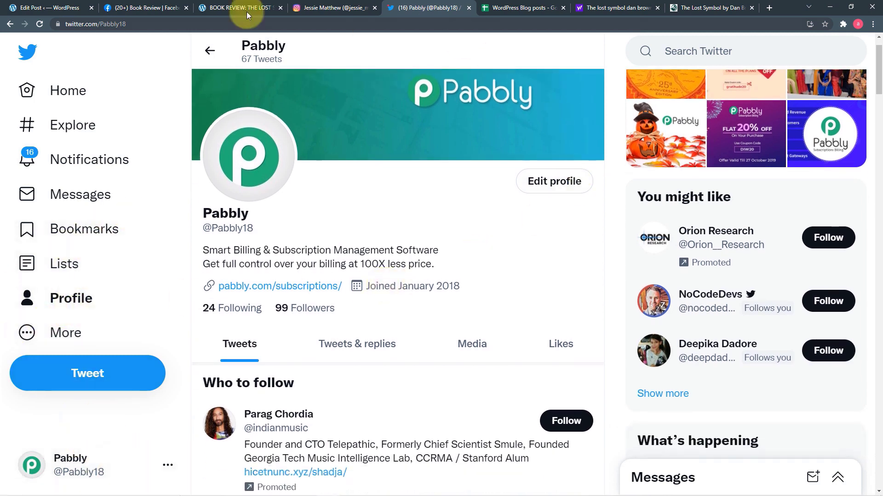
left_click(38, 24)
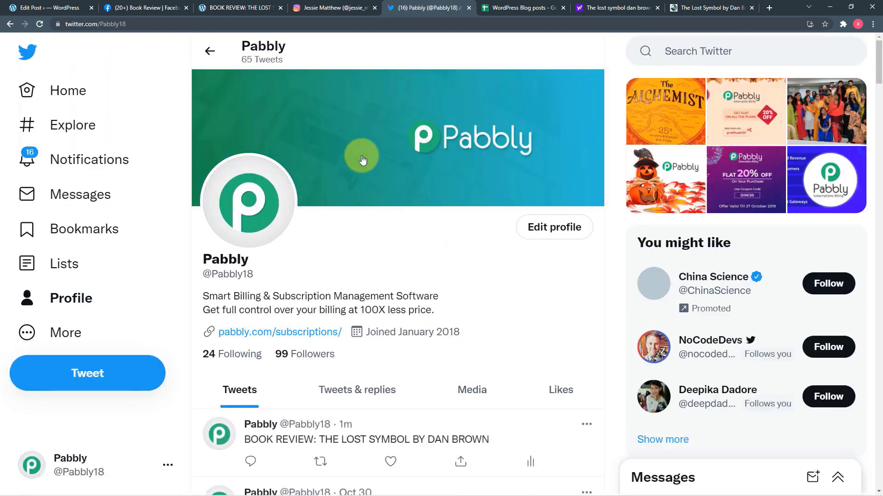
scroll(363, 158, "down", 3)
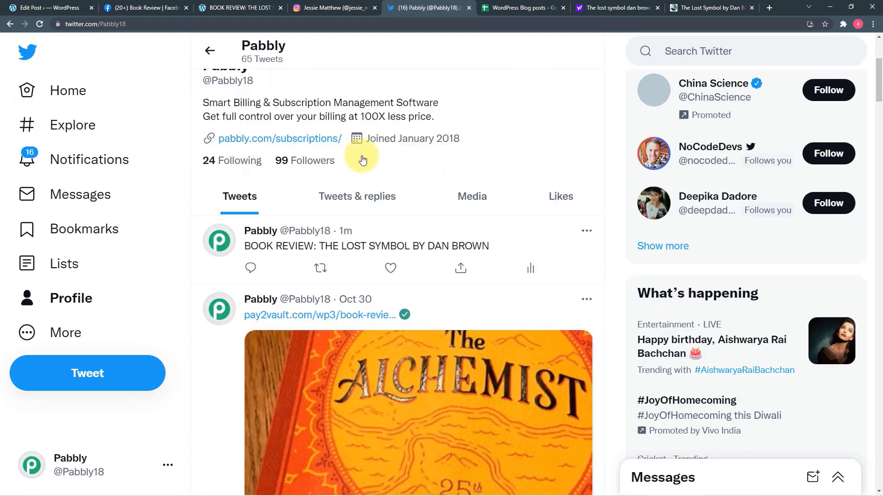
left_click(405, 241)
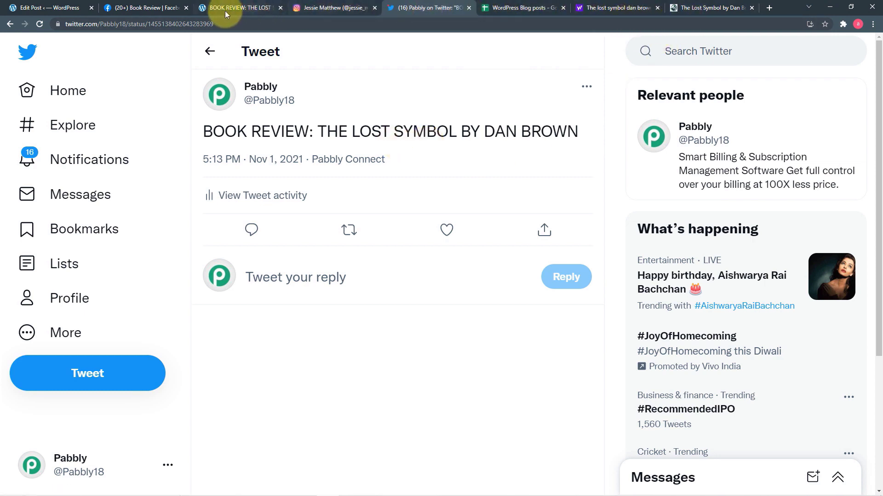
left_click(517, 12)
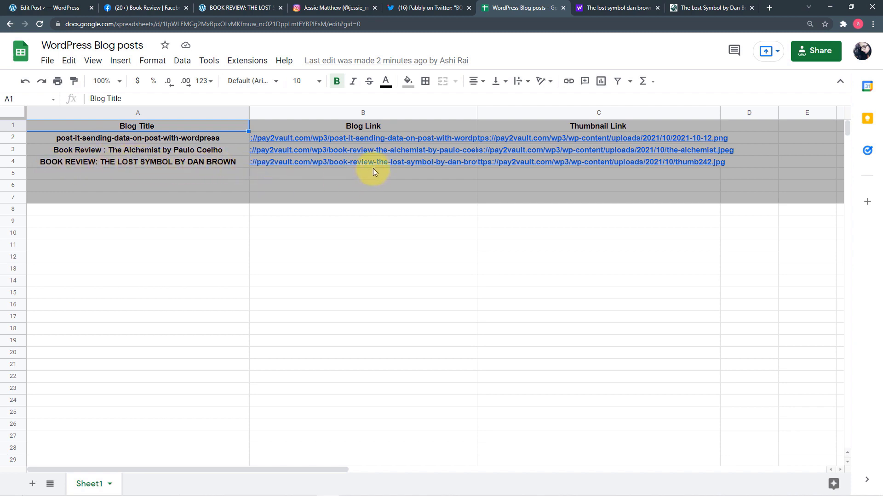
Step: Confirm the Lost Symbol entry in row 4, then look through the WordPress, Facebook, Instagram and Twitter tabs
mouse_move(616, 162)
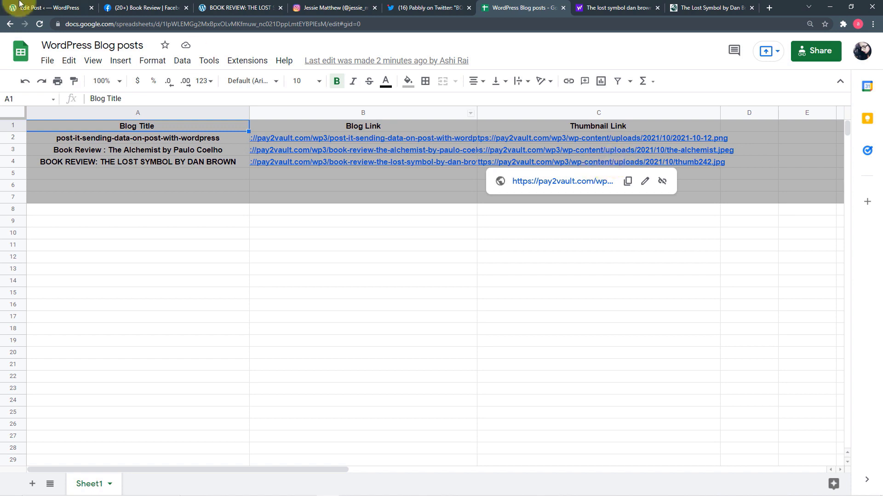
left_click(53, 11)
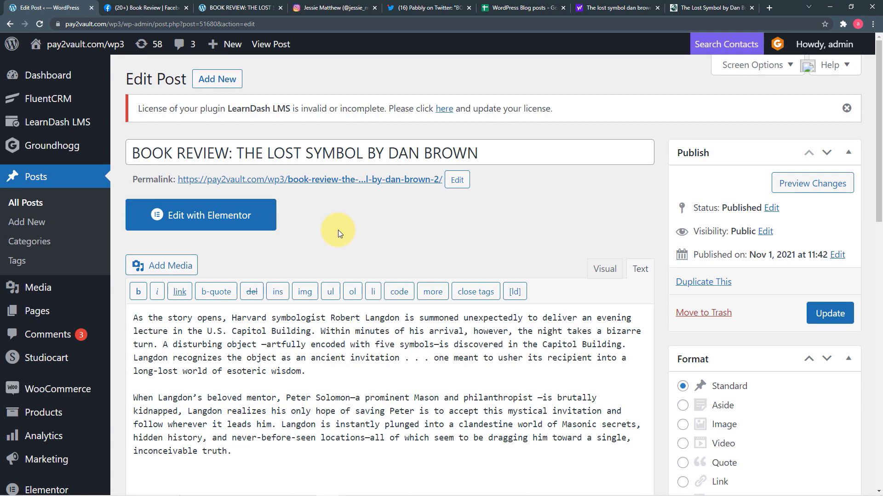
left_click(121, 8)
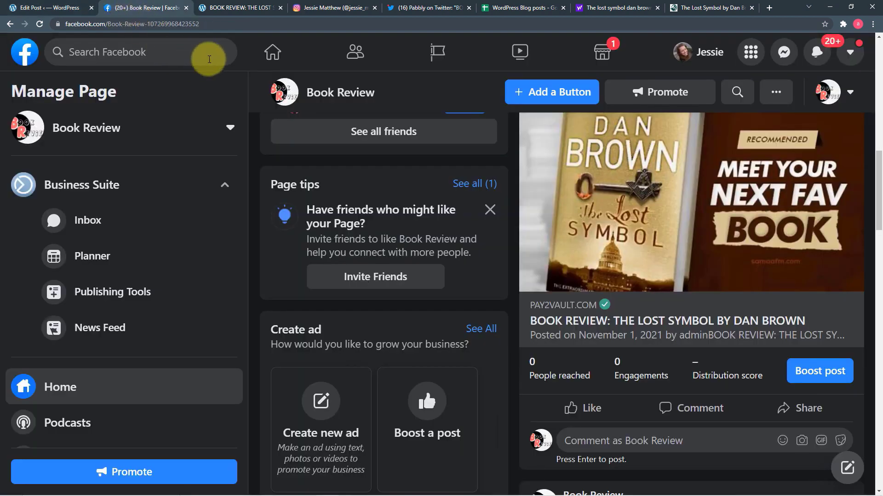
left_click(306, 9)
left_click(412, 10)
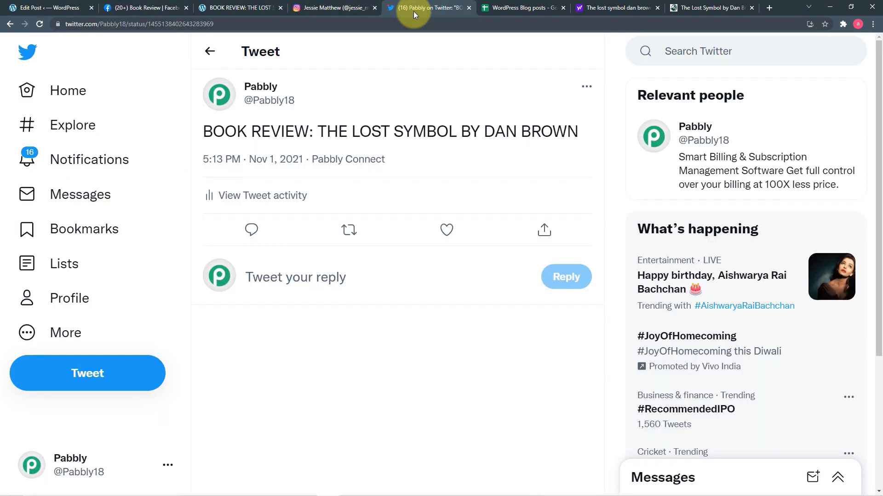
left_click(335, 9)
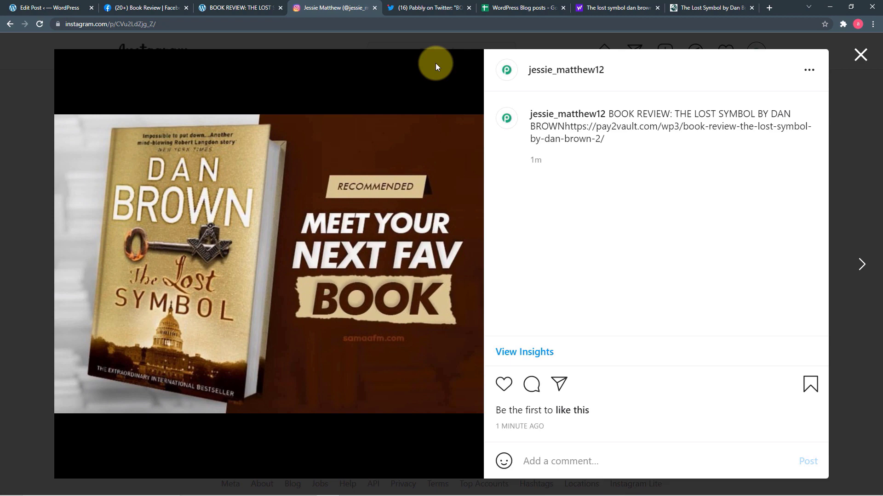
Step: Go back to the Book Review Facebook page to view the Lost Symbol post from Pabbly Connect
left_click(46, 12)
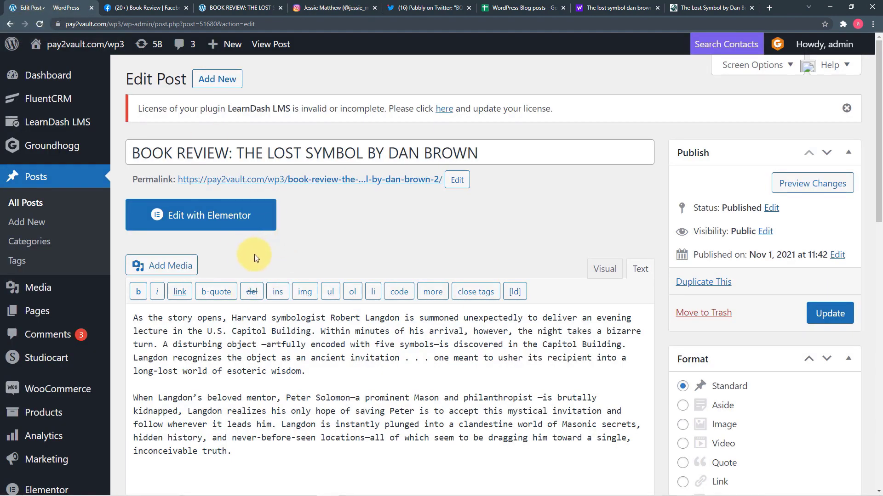
left_click(146, 8)
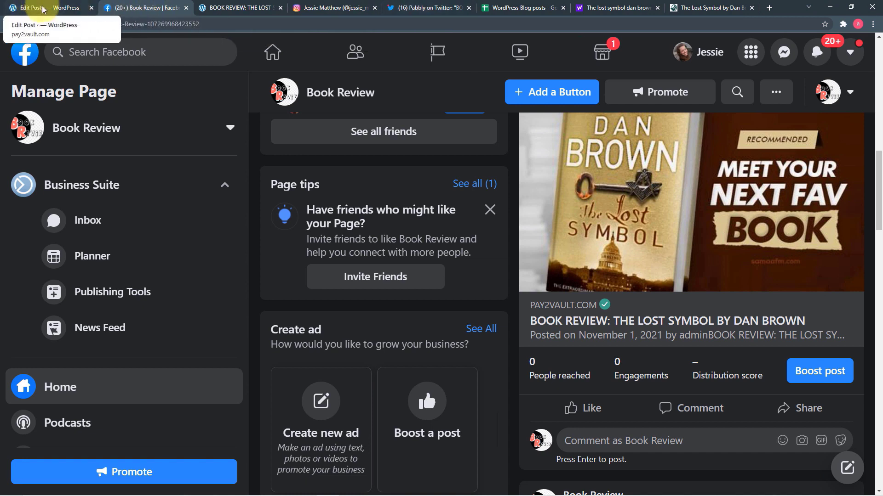
scroll(558, 247, "up", 3)
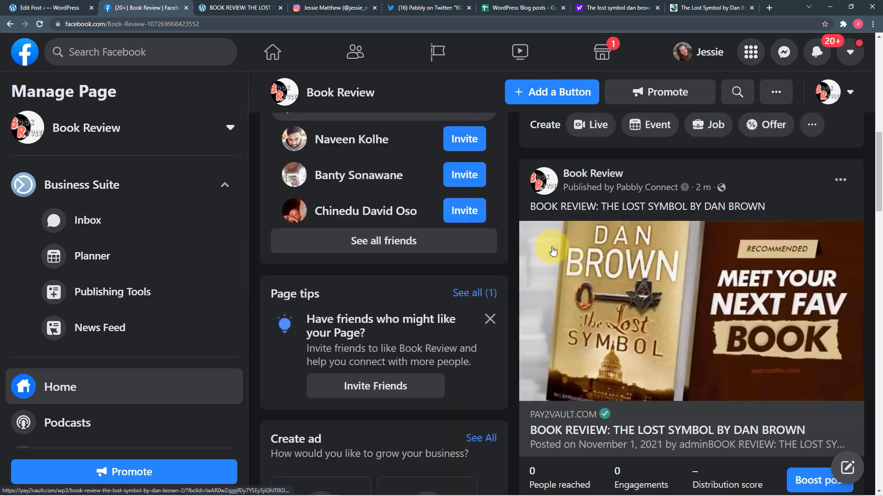
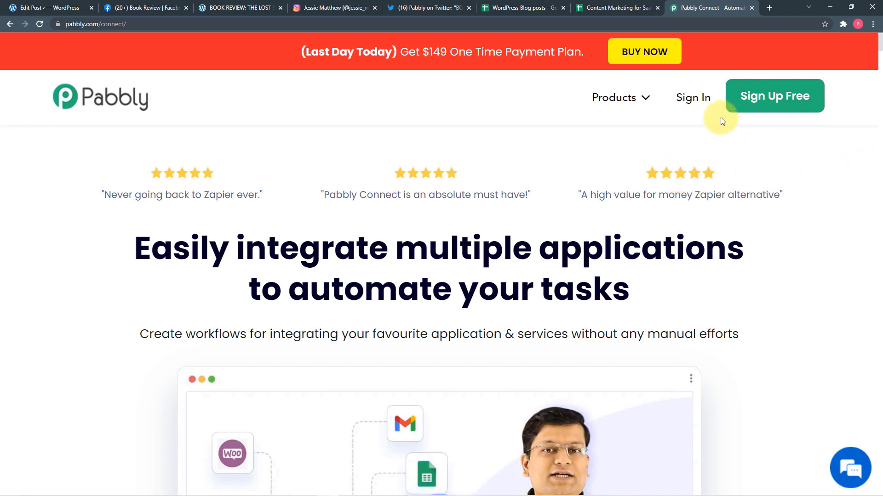
Step: Sign in to the Pabbly account and open Pabbly Connect's dashboard from its Access Now card
left_click(686, 102)
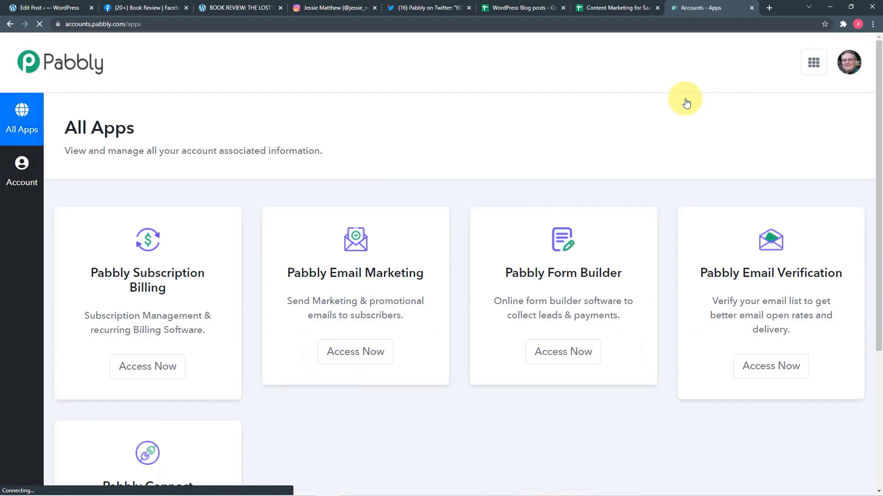
scroll(398, 156, "down", 5)
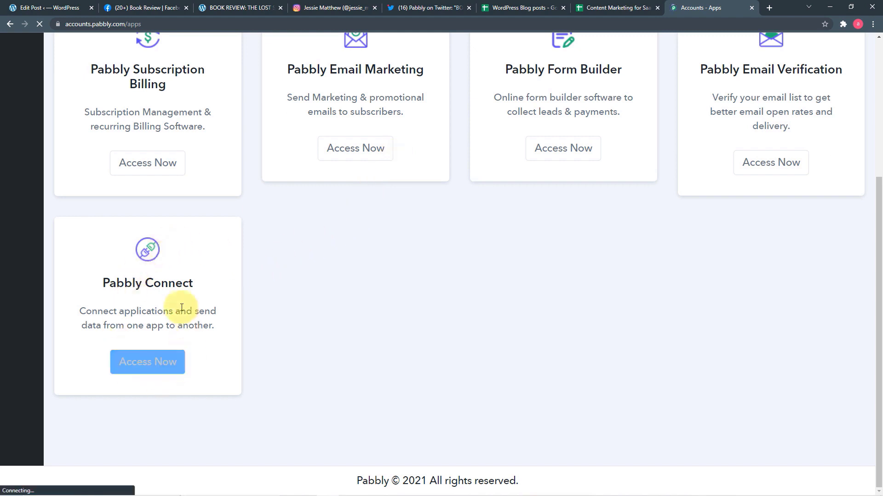
left_click(173, 372)
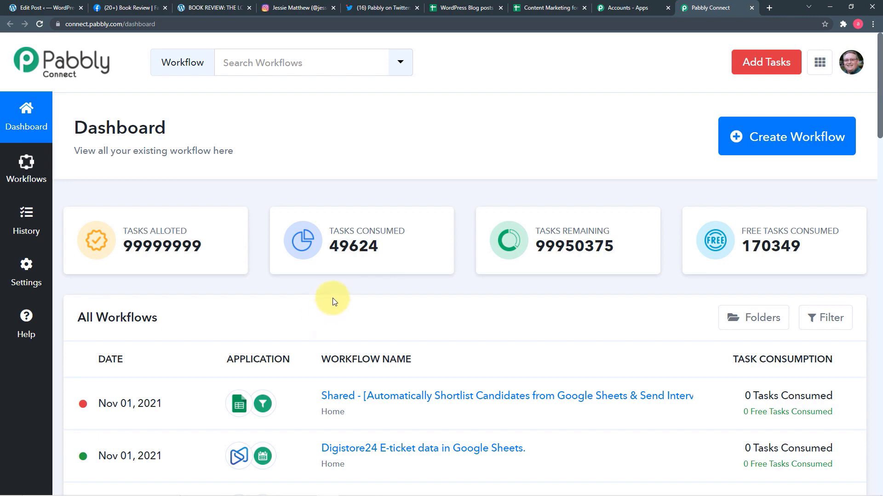
scroll(333, 299, "down", 5)
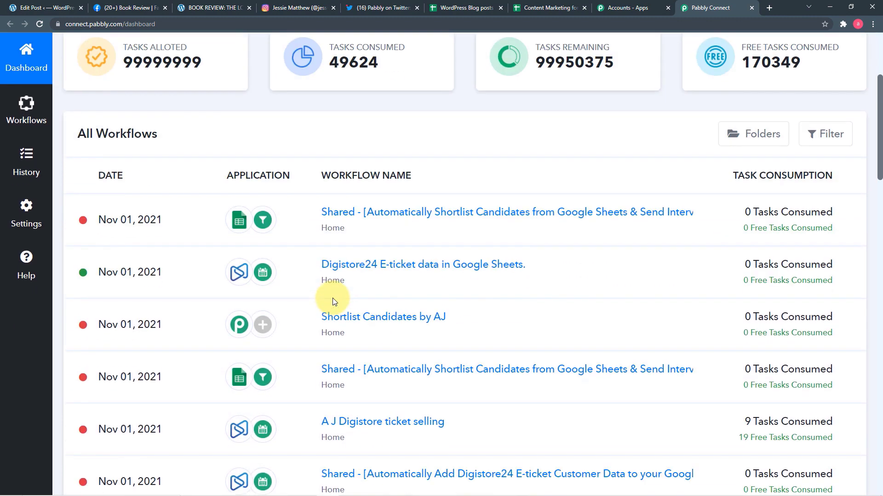
scroll(332, 302, "down", 5)
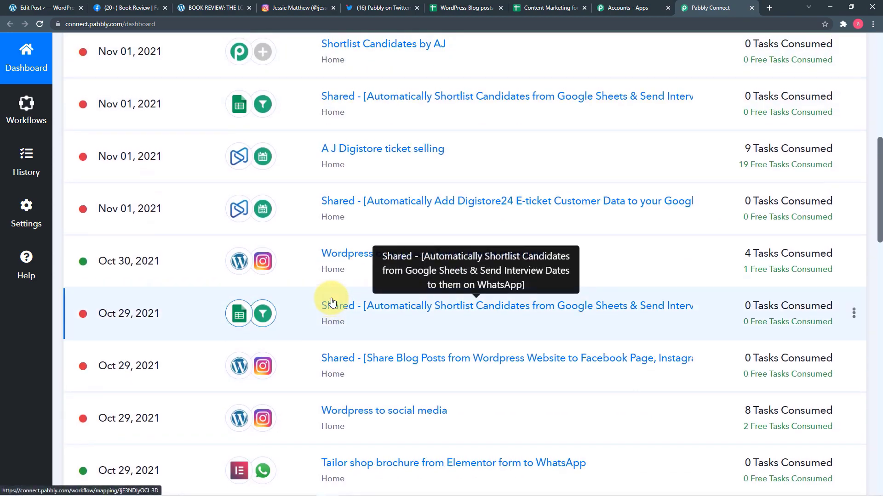
scroll(333, 302, "up", 4)
scroll(332, 302, "up", 6)
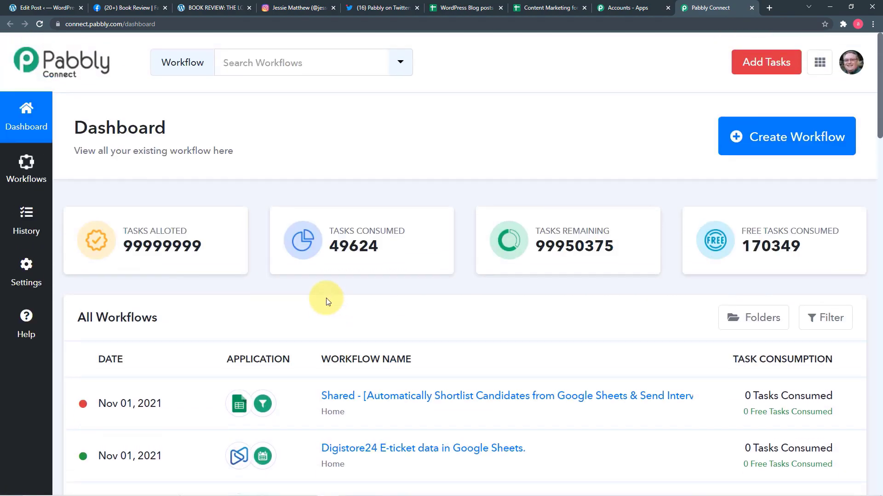
Step: Create a workflow named 'Blog Posts from WordPress to Social Media Applications'
left_click(794, 142)
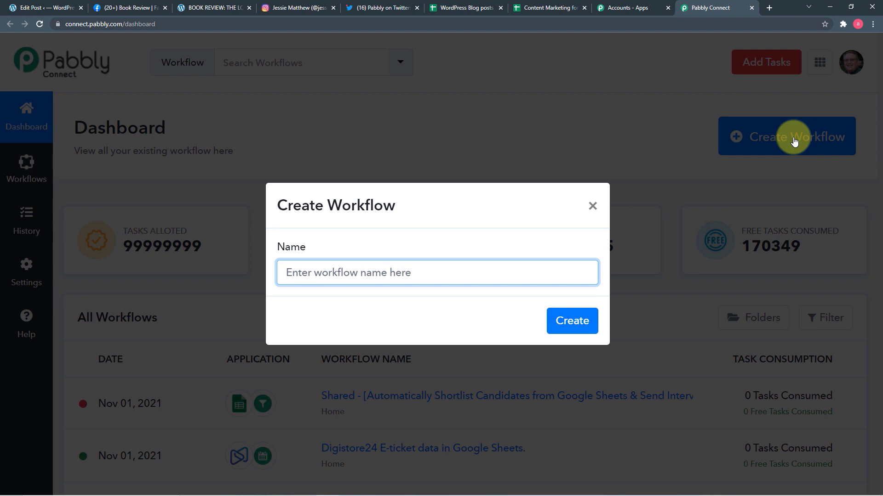
type("Blog Posts from WordPress to Social Media Applications")
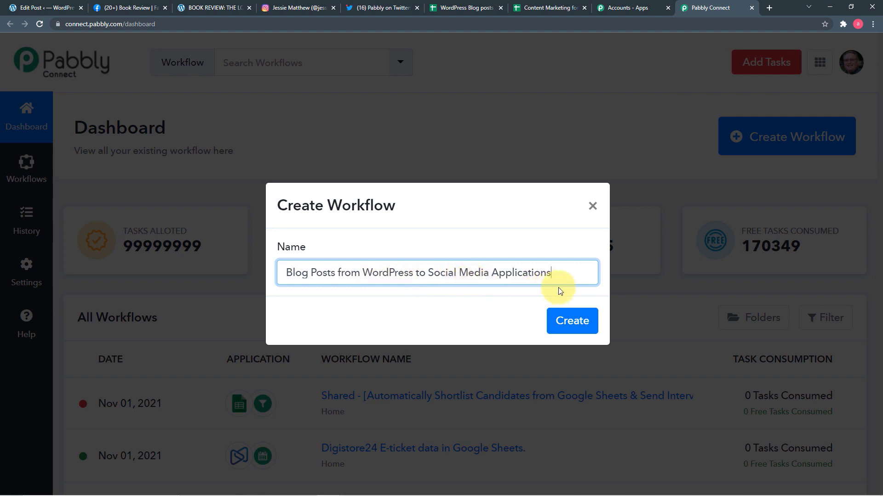
left_click(571, 330)
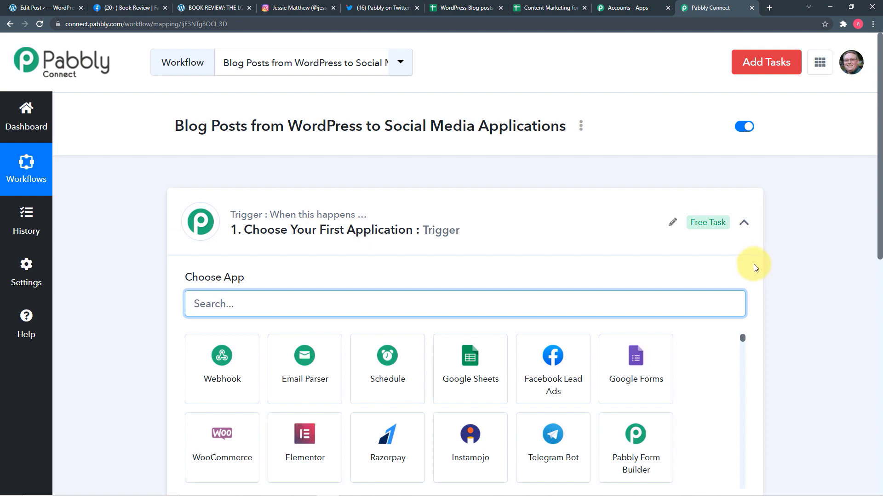
Step: Choose WordPress as the workflow's trigger app
left_click(744, 222)
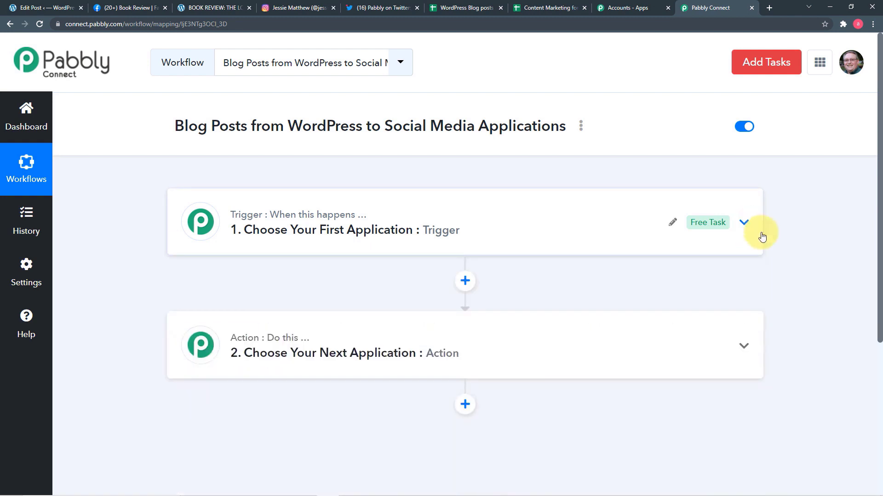
mouse_move(216, 348)
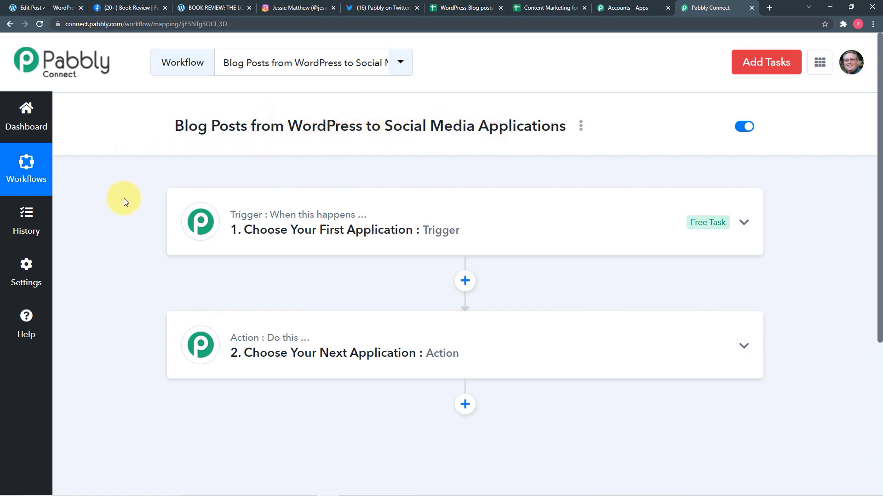
left_click(276, 246)
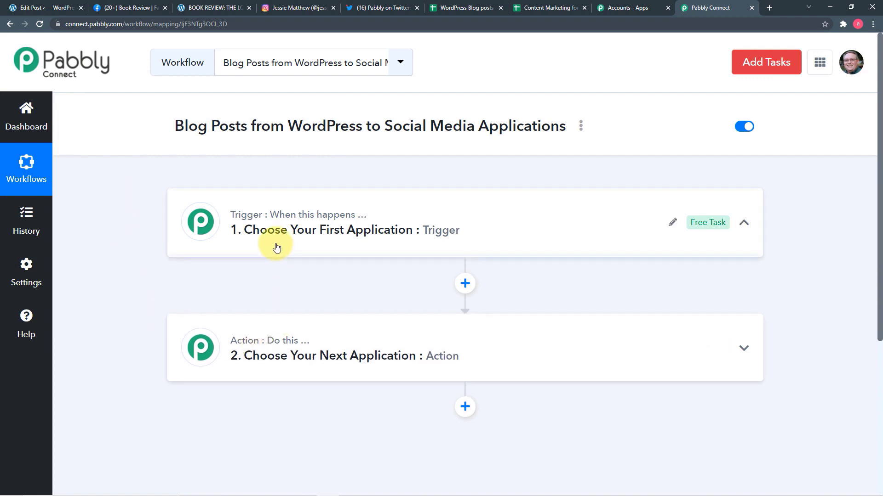
scroll(276, 248, "down", 2)
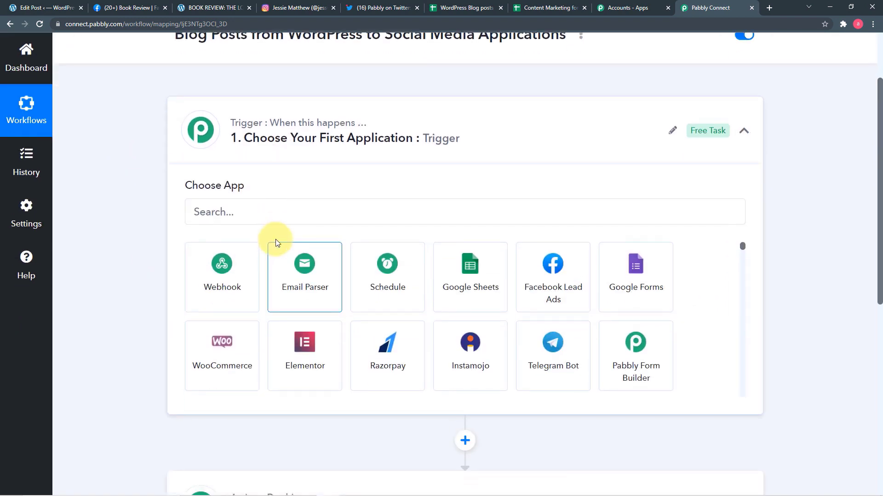
left_click(284, 211)
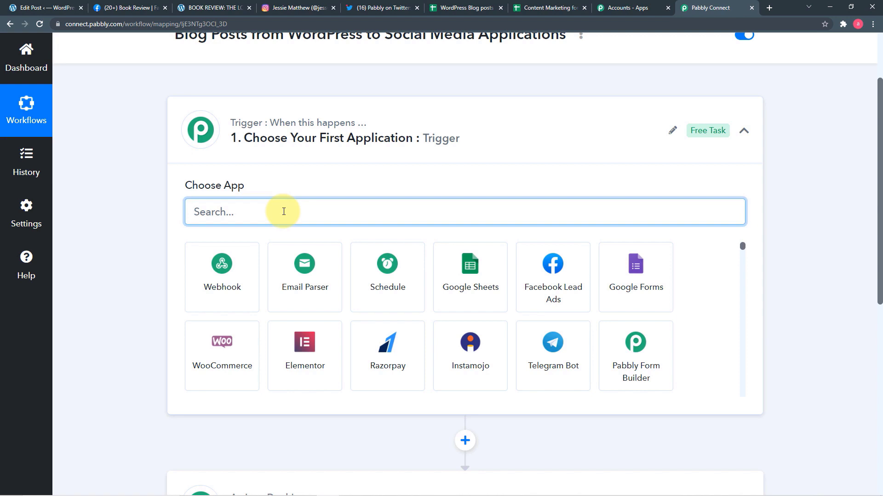
type("wo")
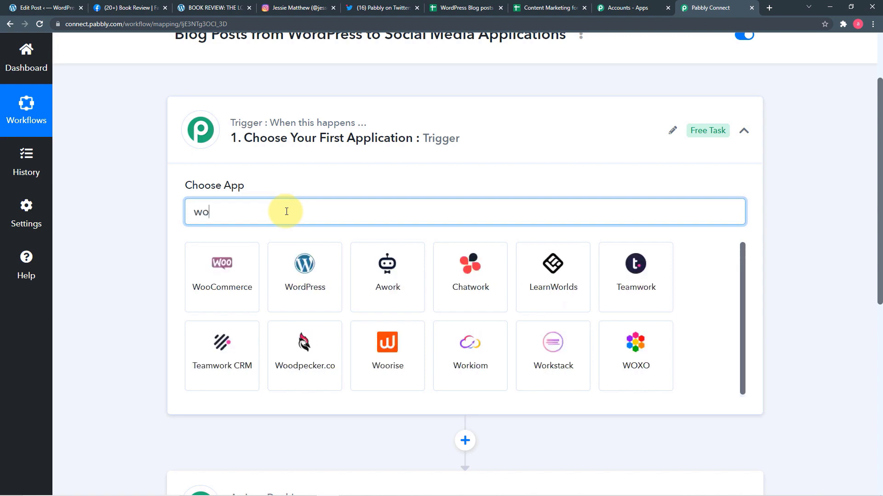
left_click(307, 291)
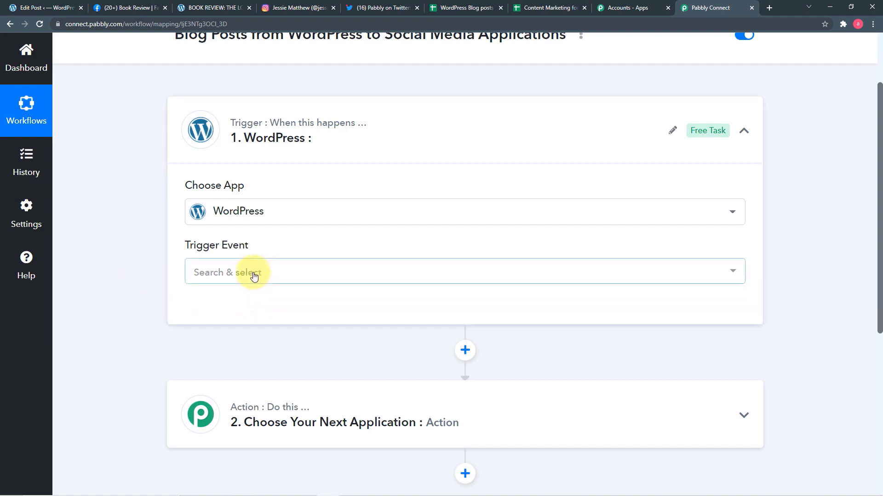
Step: Set the trigger event to New Post Published and copy the webhook URL to await data
left_click(254, 276)
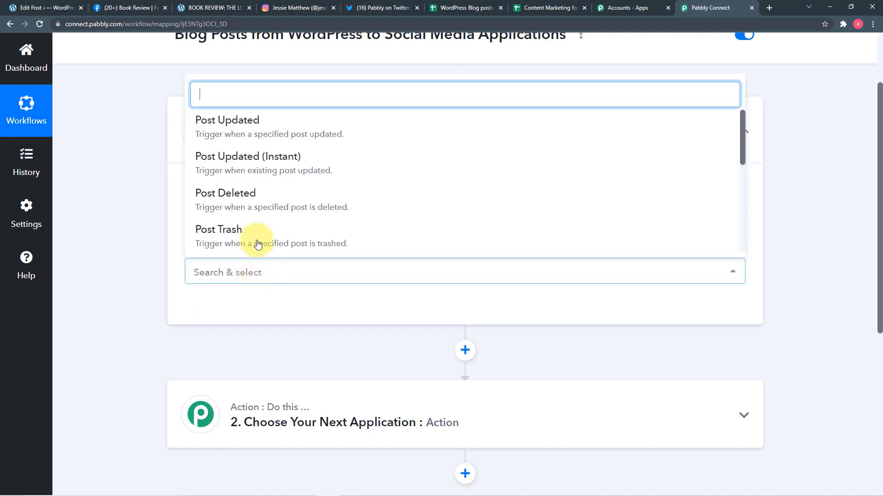
scroll(257, 197, "down", 5)
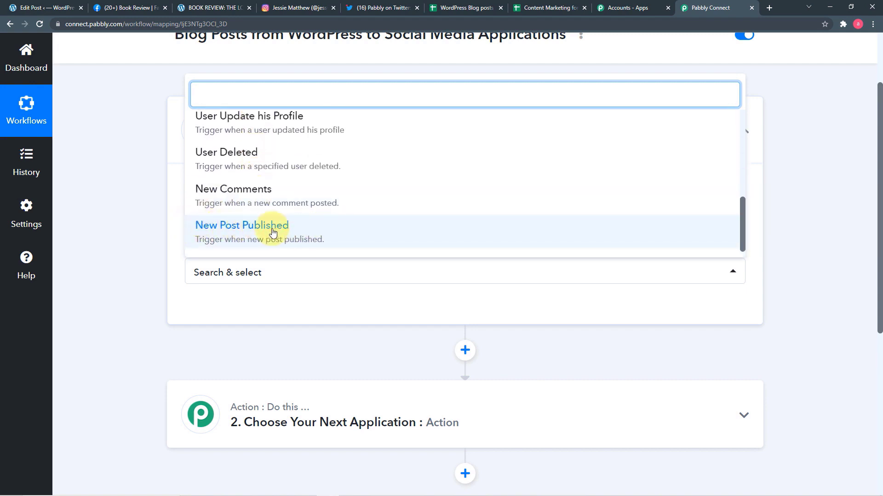
left_click(292, 231)
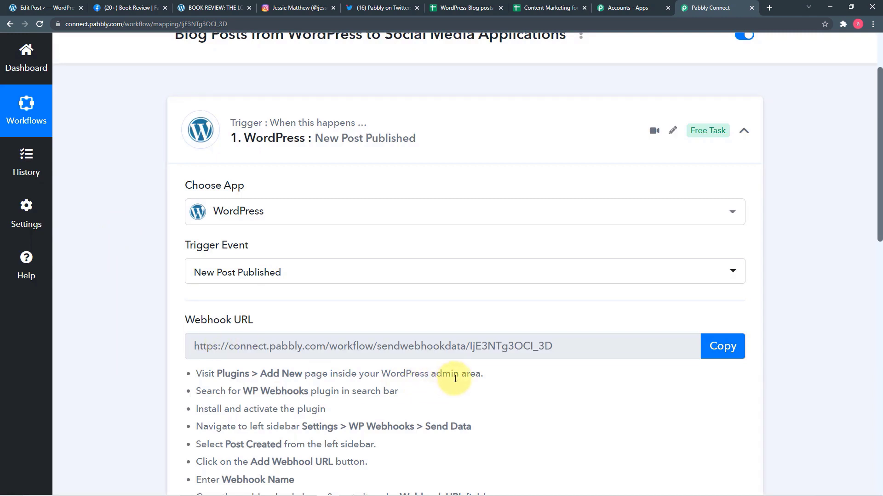
scroll(455, 379, "down", 2)
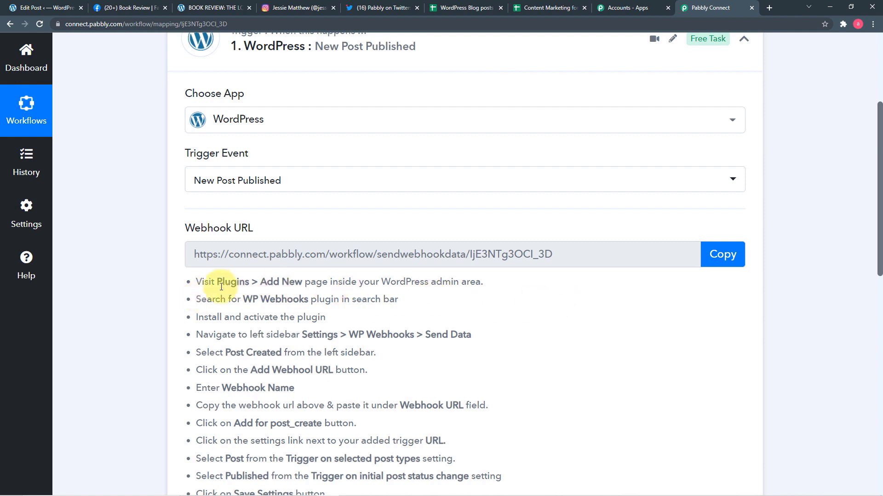
scroll(248, 311, "down", 3)
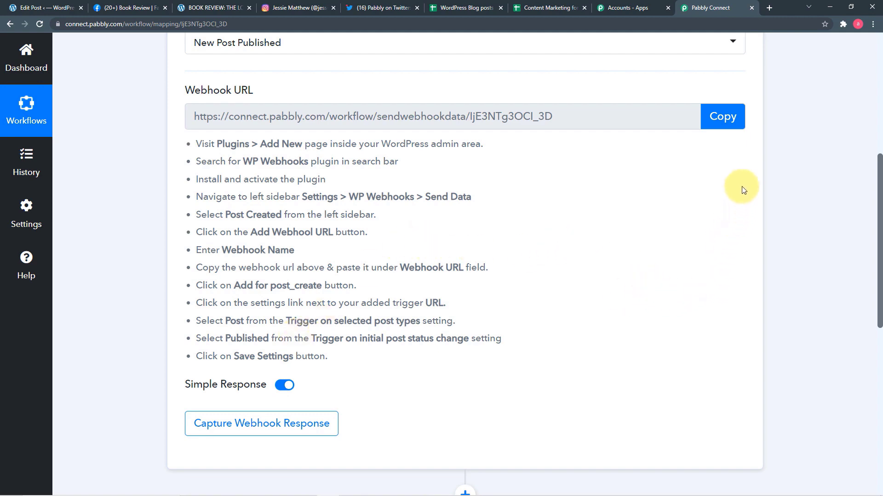
left_click(730, 121)
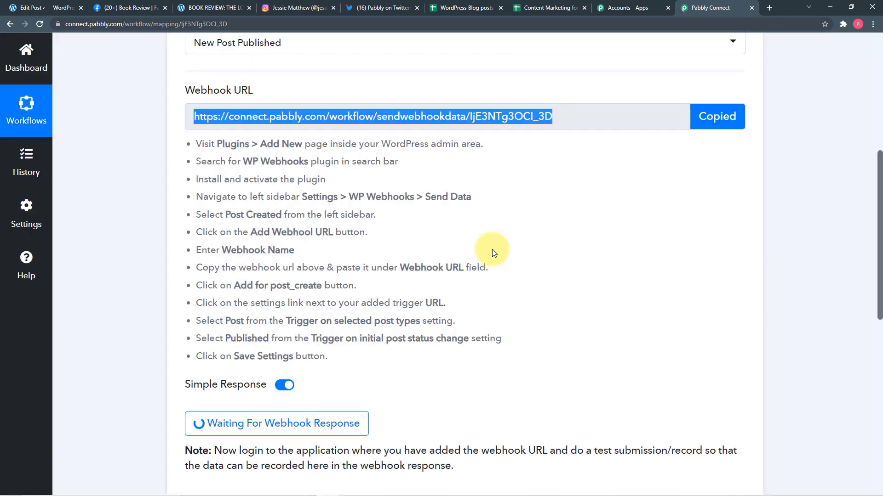
Step: Search the plugin directory for 'wp webhoo', finding WP Webhooks already active
left_click(62, 11)
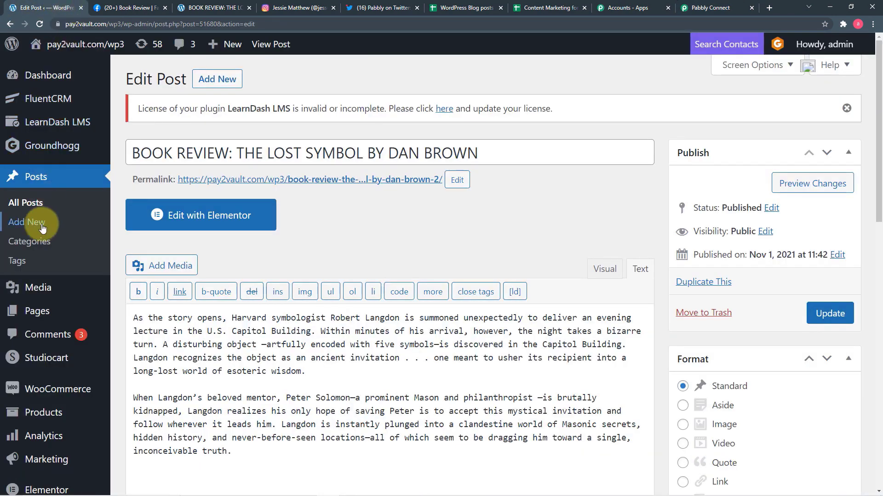
scroll(50, 260, "down", 1)
scroll(49, 260, "down", 6)
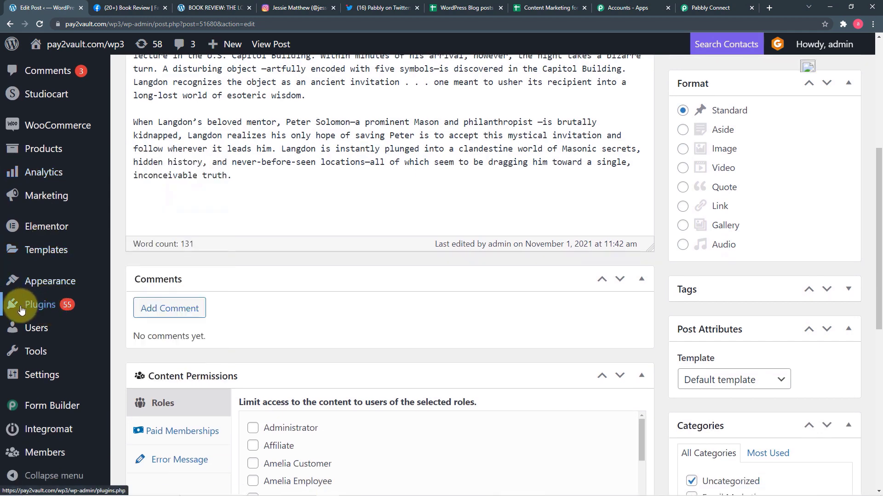
mouse_move(59, 306)
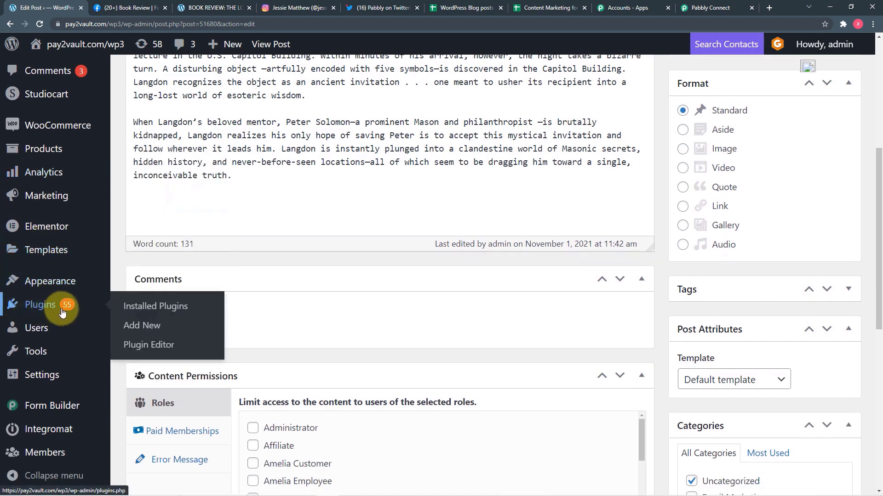
left_click(141, 328)
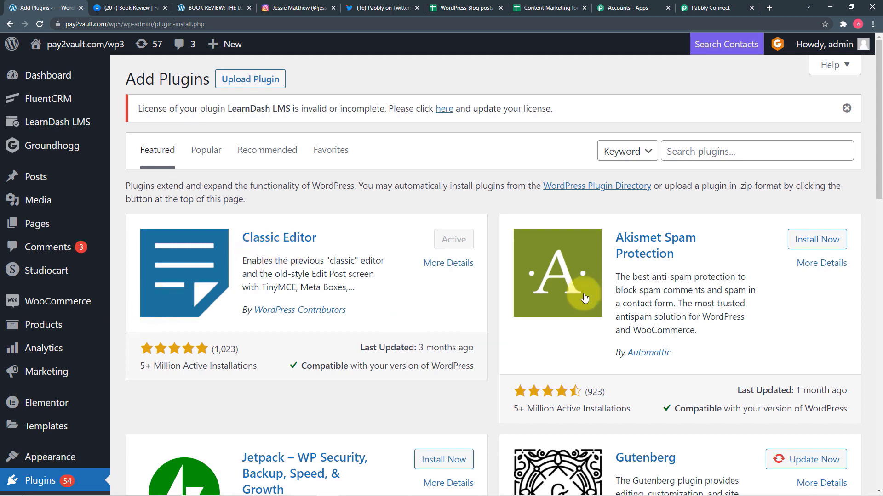
left_click(750, 157)
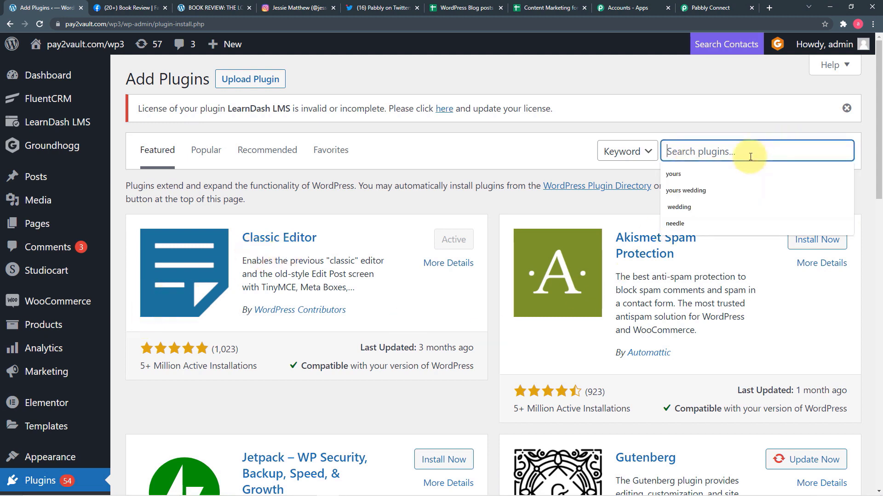
type("wp we")
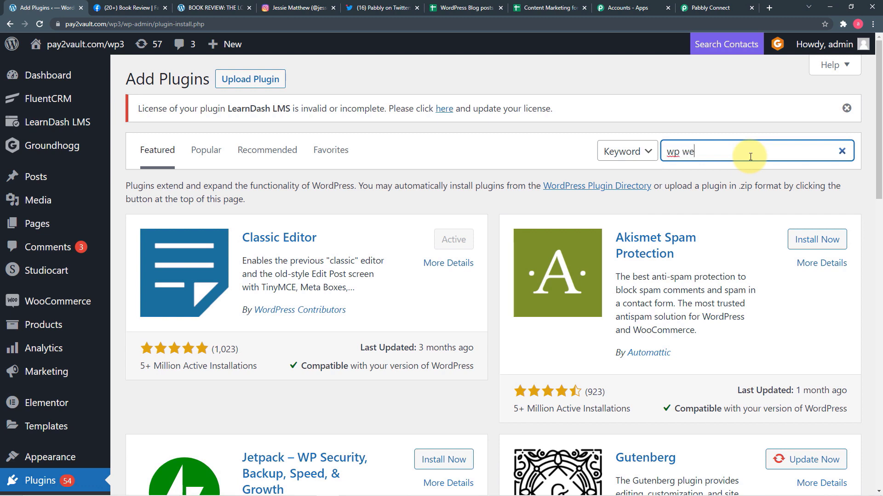
type("bhook")
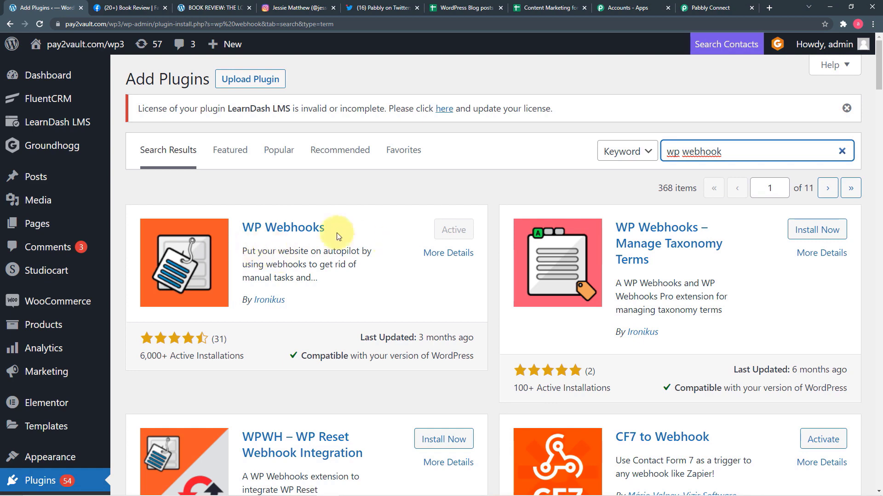
Step: Go to the Installed Plugins list of 107 items
scroll(119, 286, "down", 1)
scroll(119, 287, "down", 5)
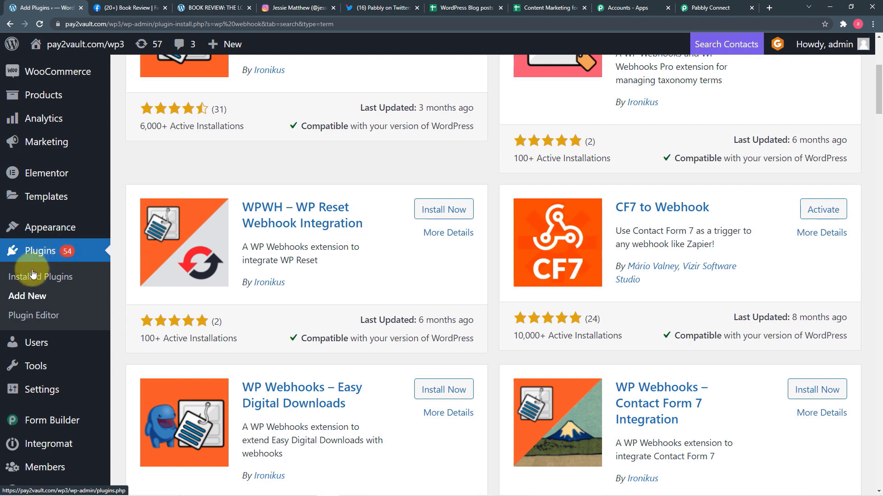
left_click(26, 280)
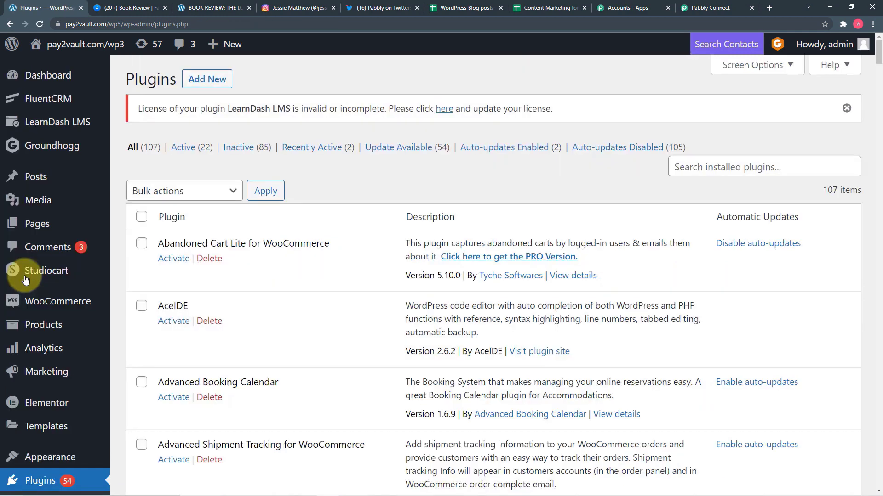
Step: Search installed plugins for 'wp webhook' and open the WP Webhooks settings
left_click(702, 167)
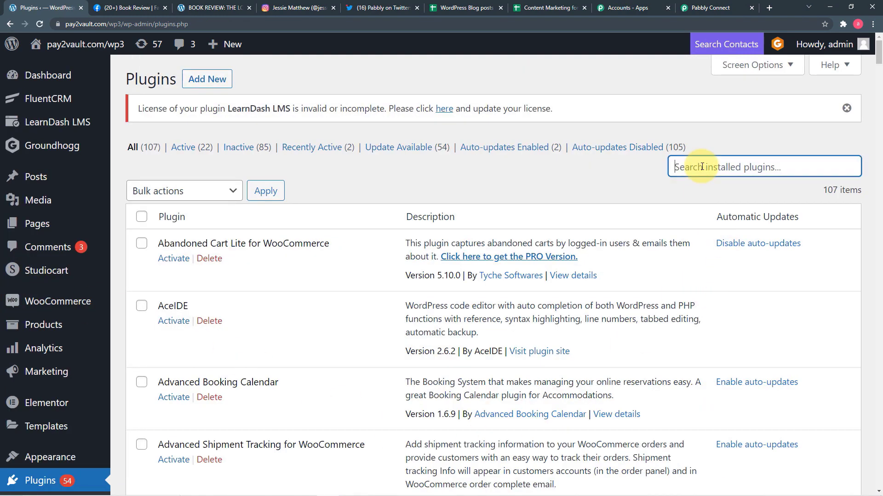
left_click(702, 167)
type("w")
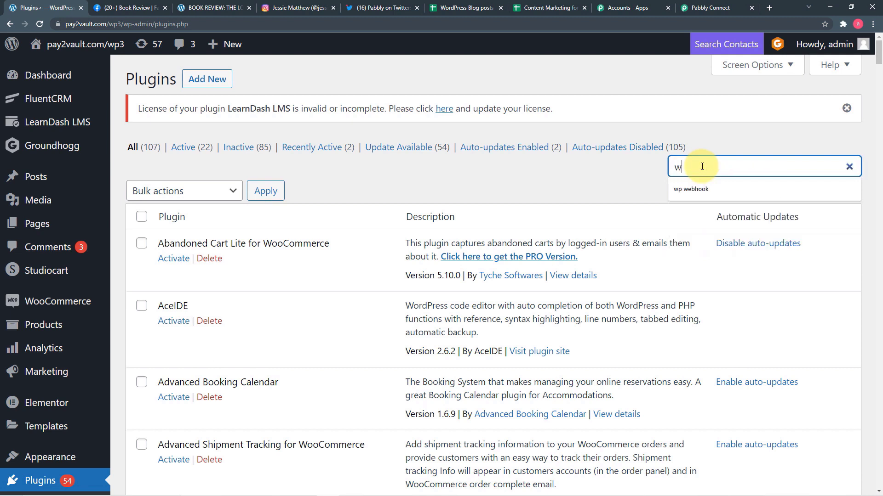
type("p")
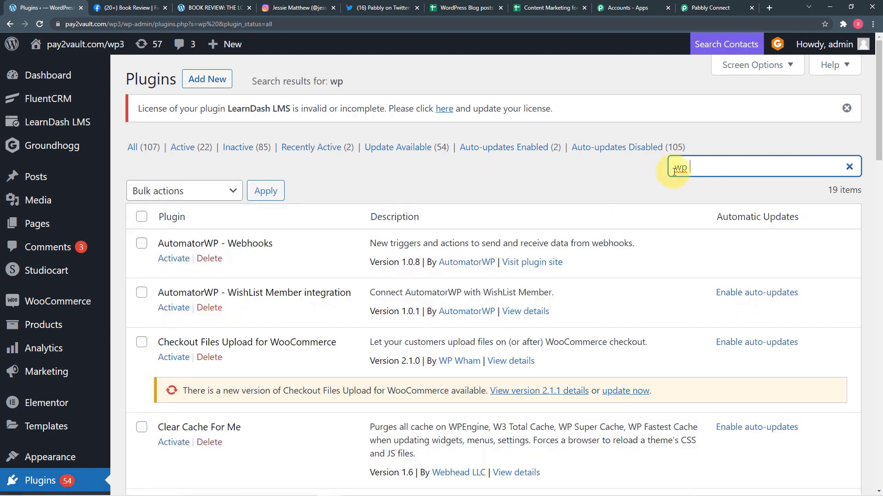
type("we")
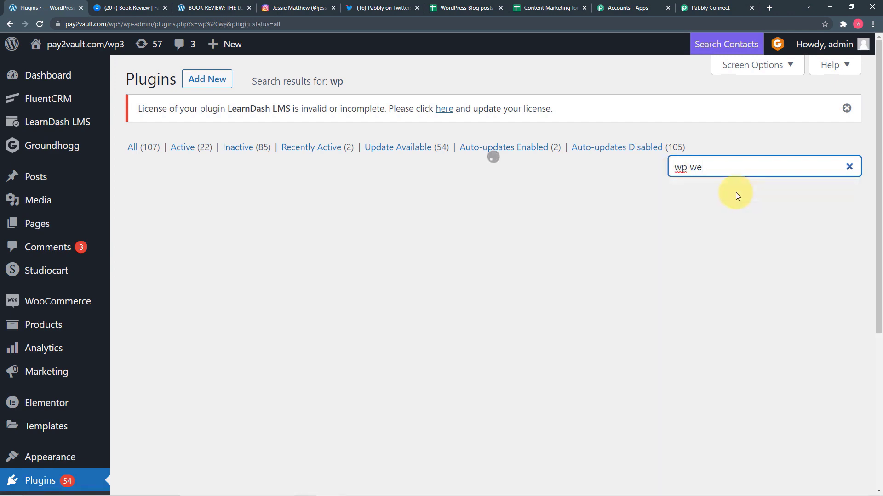
type("bhook")
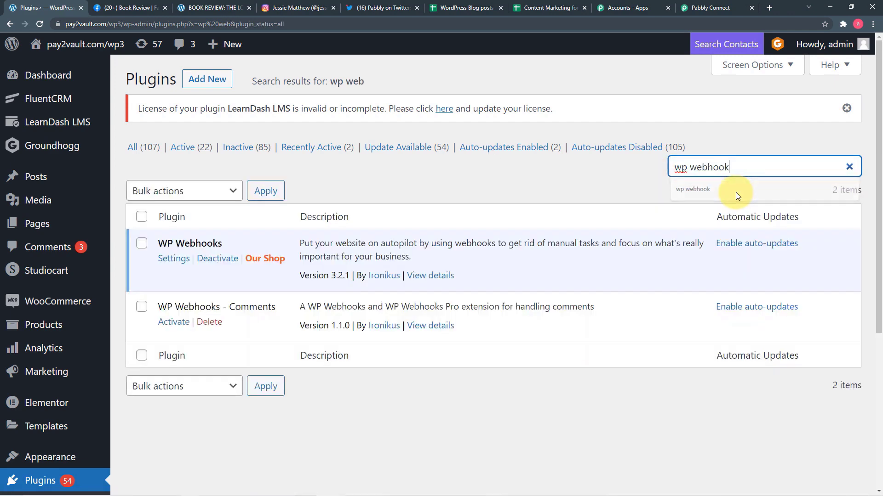
left_click(735, 192)
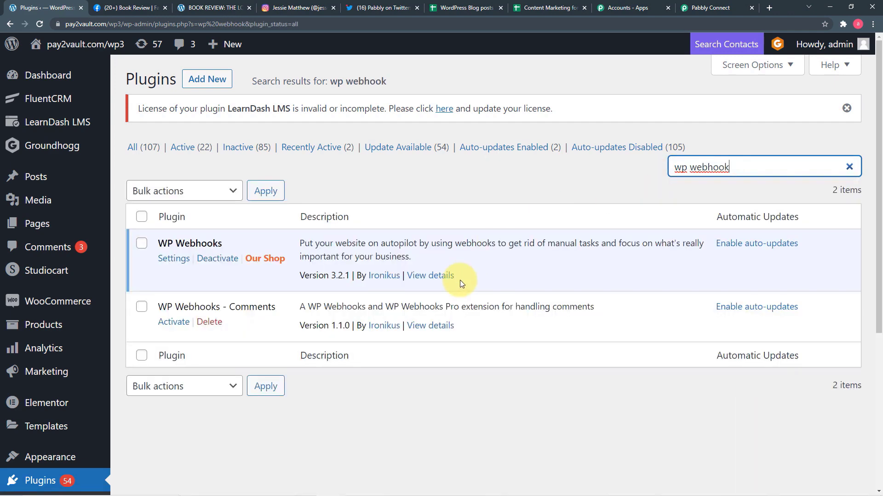
left_click(174, 259)
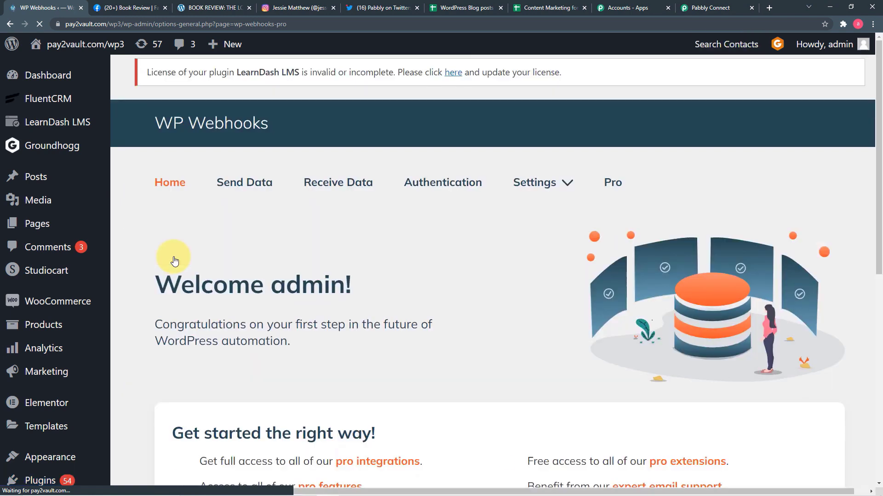
Step: Under Send Data, select the Post created trigger and bring up the Add Webhook URL form
left_click(236, 189)
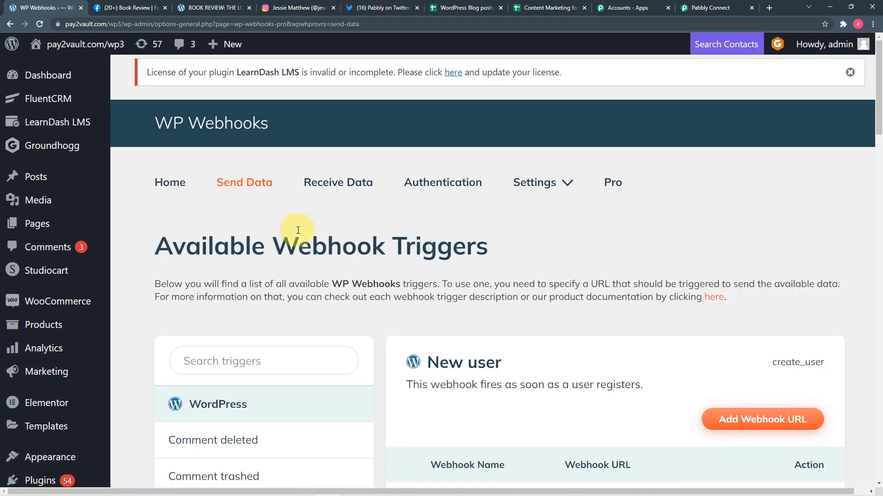
scroll(298, 229, "down", 1)
scroll(298, 229, "down", 8)
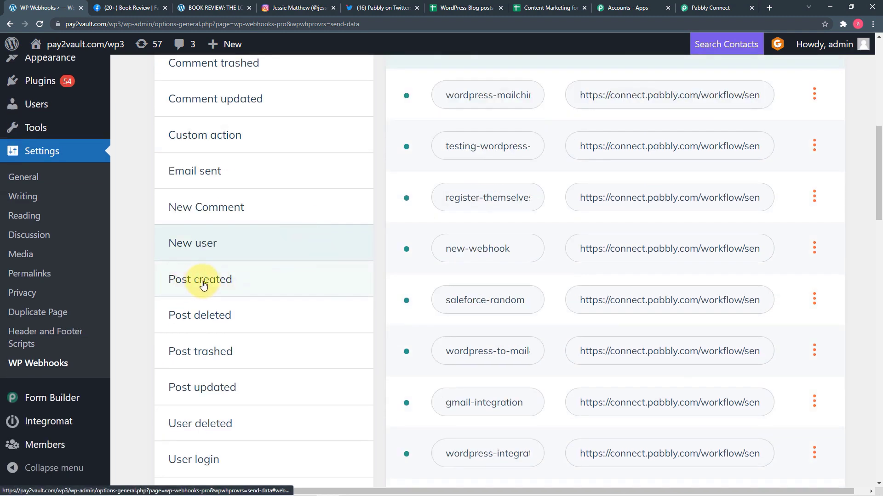
left_click(203, 280)
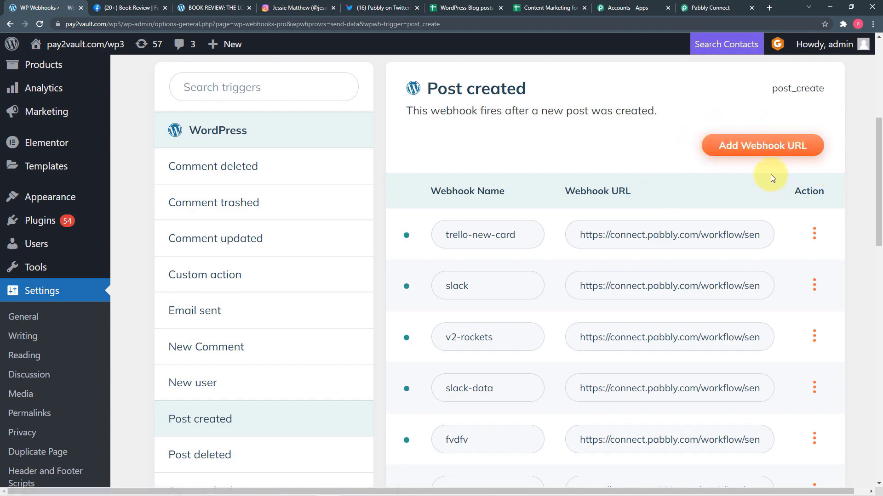
left_click(769, 159)
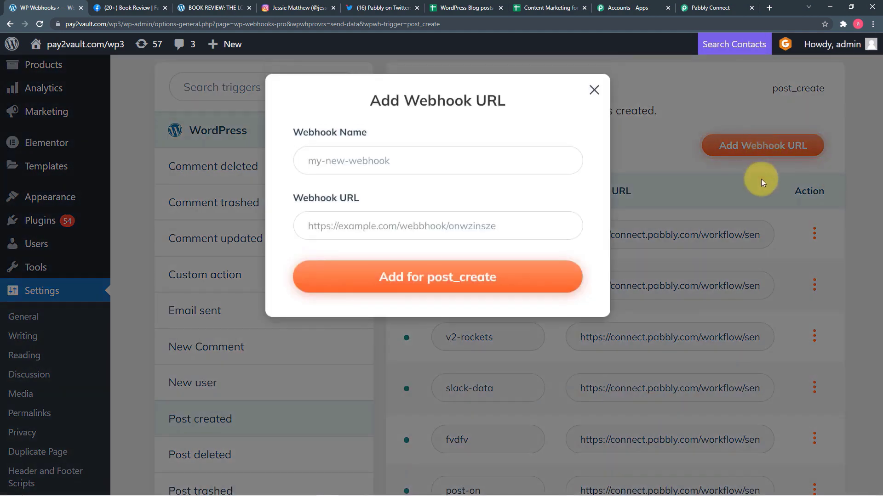
Step: Add webhook 'Wp Social media webhook 2' with the copied Pabbly Connect URL for post_create
left_click(423, 158)
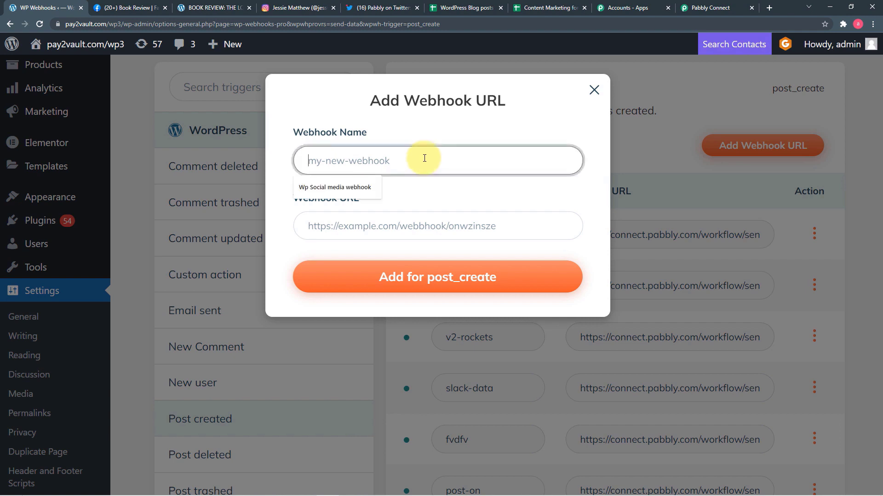
left_click(339, 187)
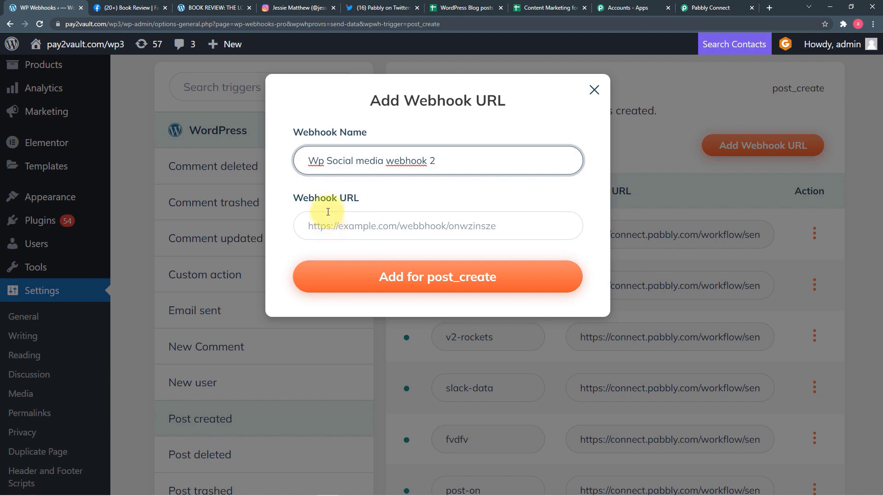
left_click(708, 8)
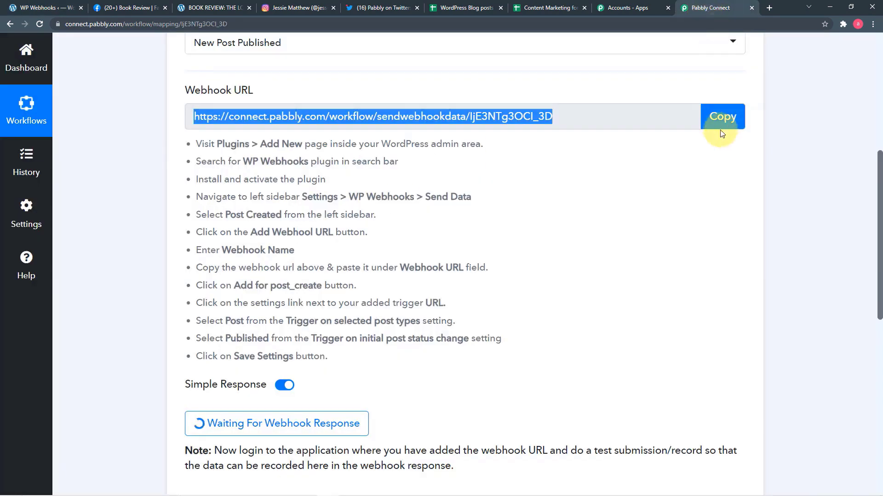
left_click(721, 134)
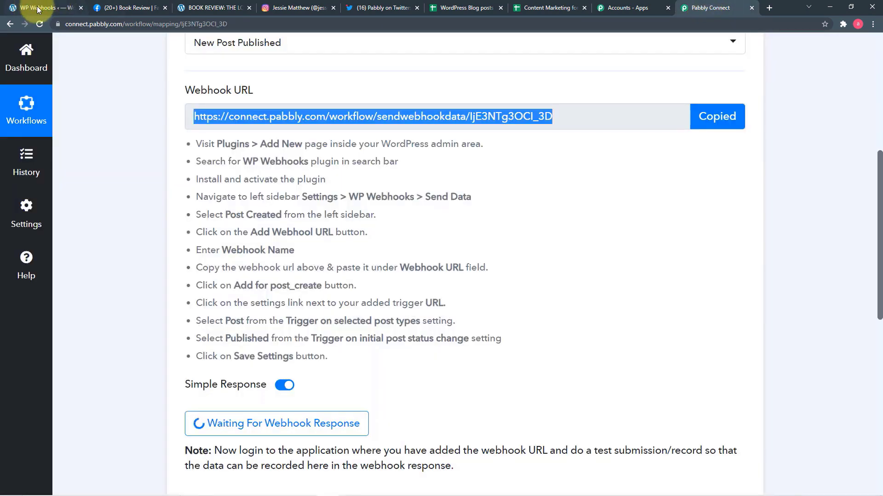
left_click(38, 8)
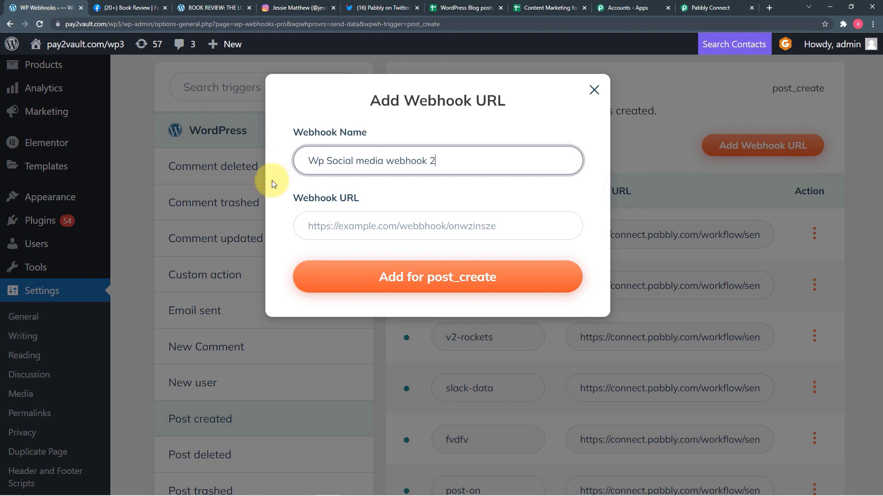
right_click(351, 229)
left_click(385, 306)
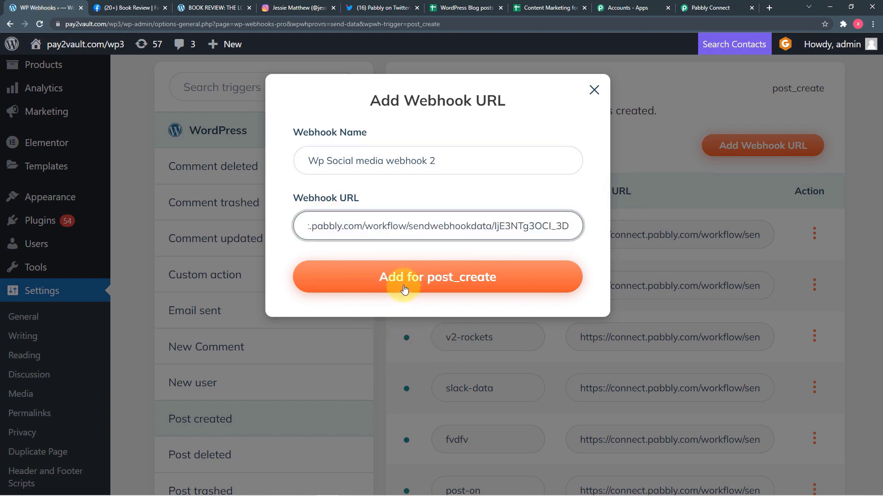
left_click(449, 281)
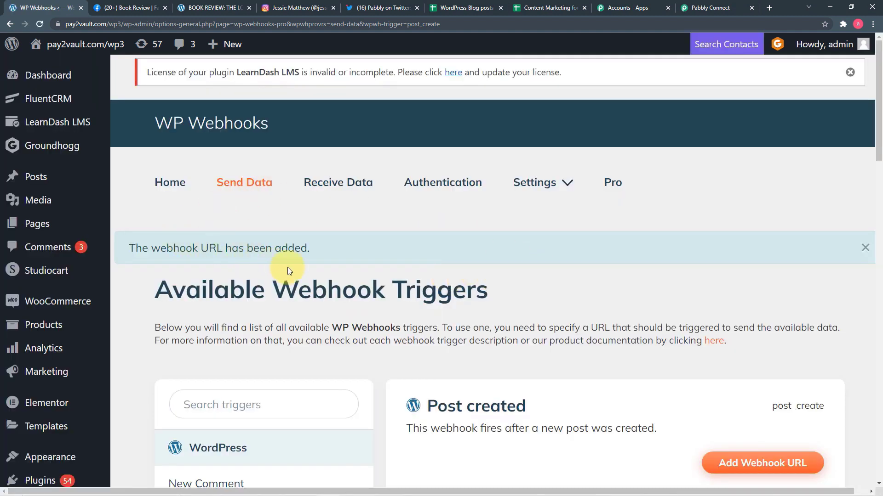
Step: Bring up the settings of the newly added Post created webhook
scroll(553, 293, "down", 12)
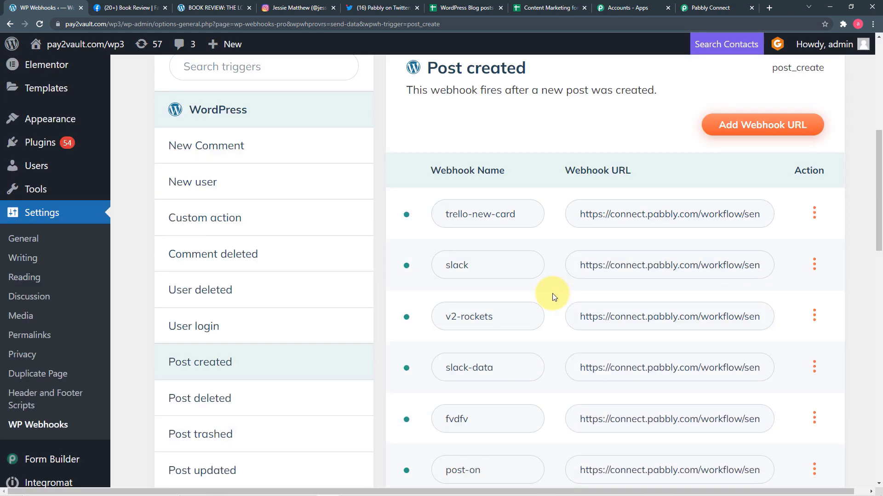
scroll(553, 293, "down", 10)
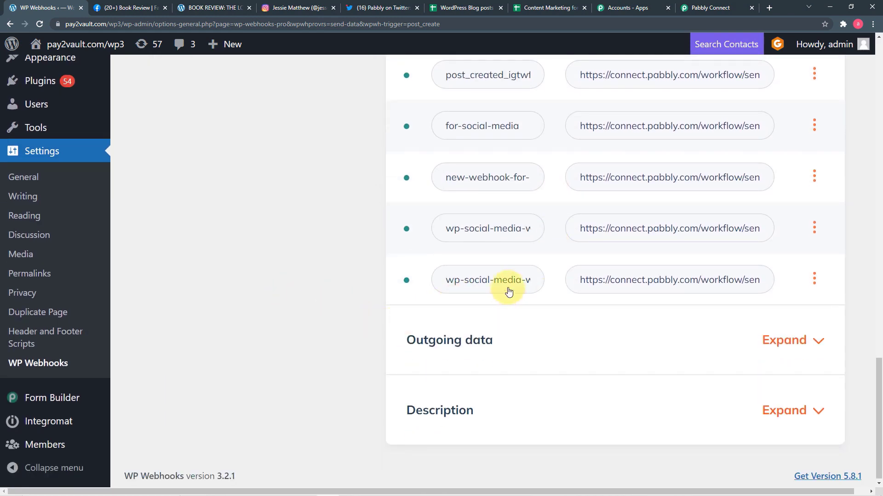
left_click(491, 289)
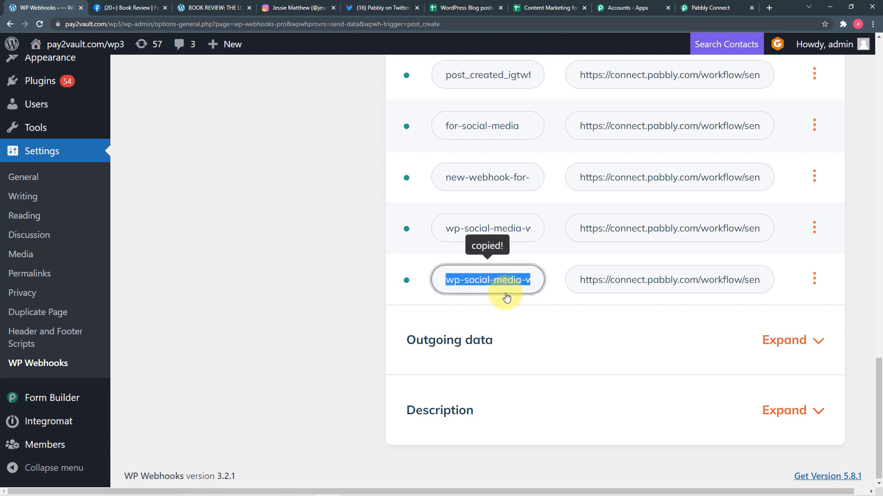
left_click(812, 280)
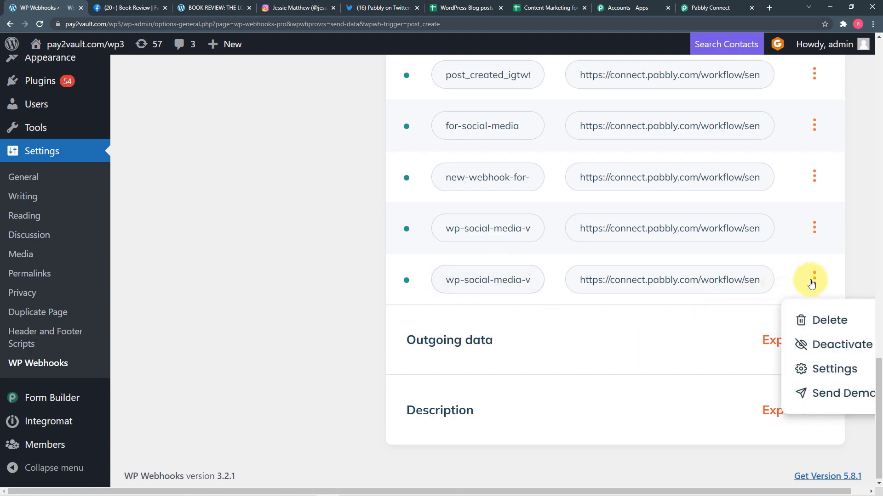
left_click(816, 377)
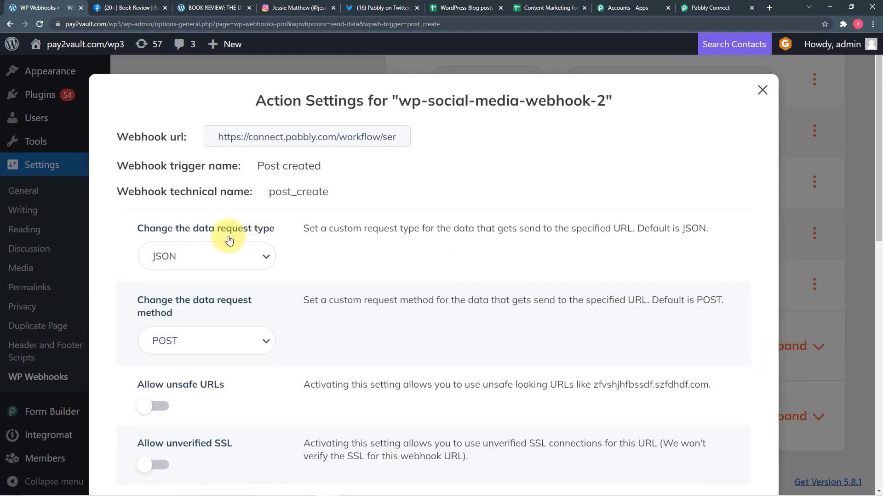
Step: Restrict the webhook to the Post type with initial status Published, then save the settings
scroll(236, 230, "down", 3)
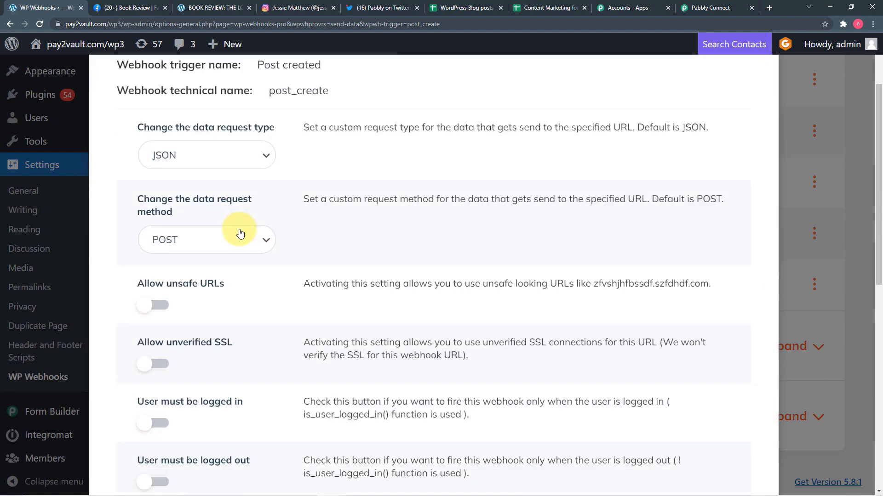
scroll(241, 228, "up", 3)
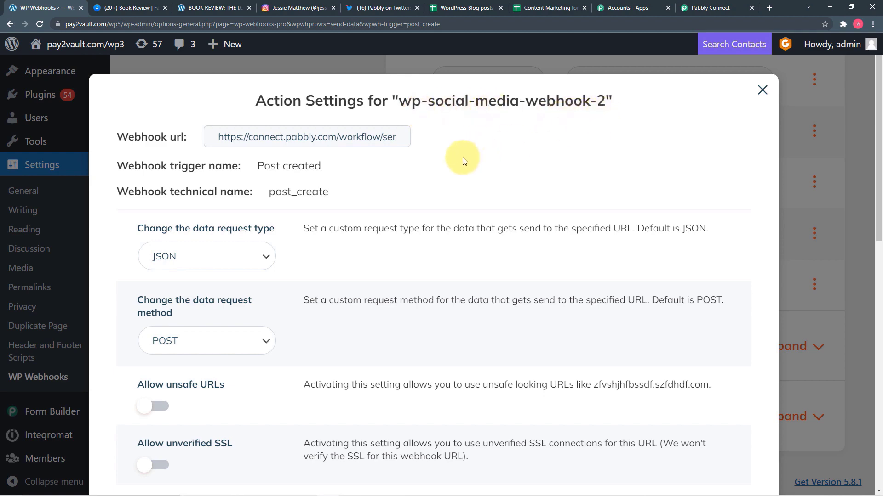
scroll(429, 174, "down", 7)
scroll(377, 178, "down", 5)
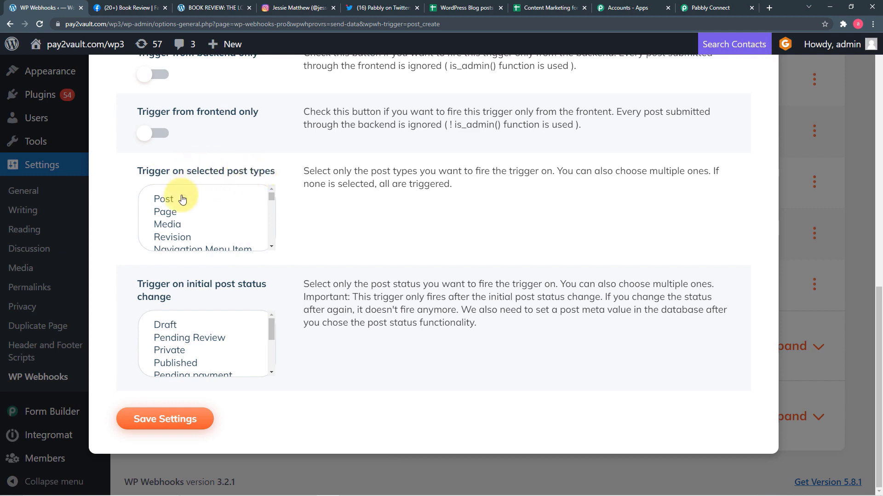
left_click(162, 198)
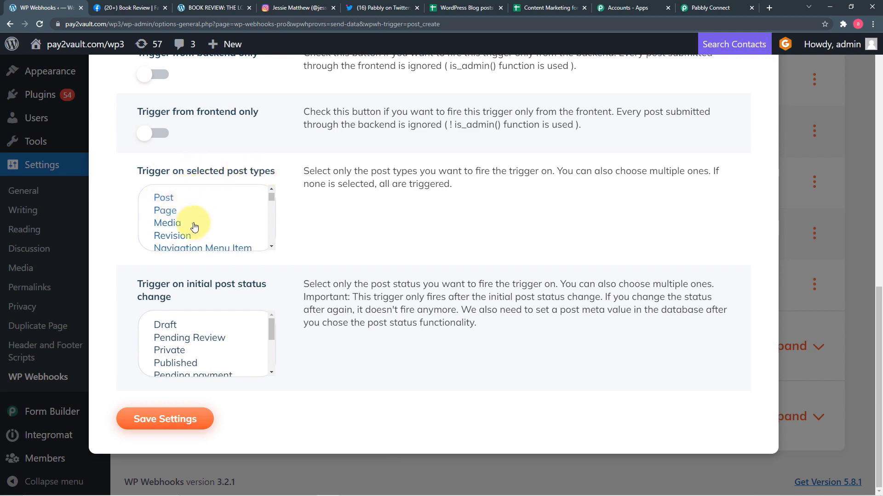
scroll(164, 202, "down", 5)
scroll(164, 203, "up", 5)
left_click(163, 201)
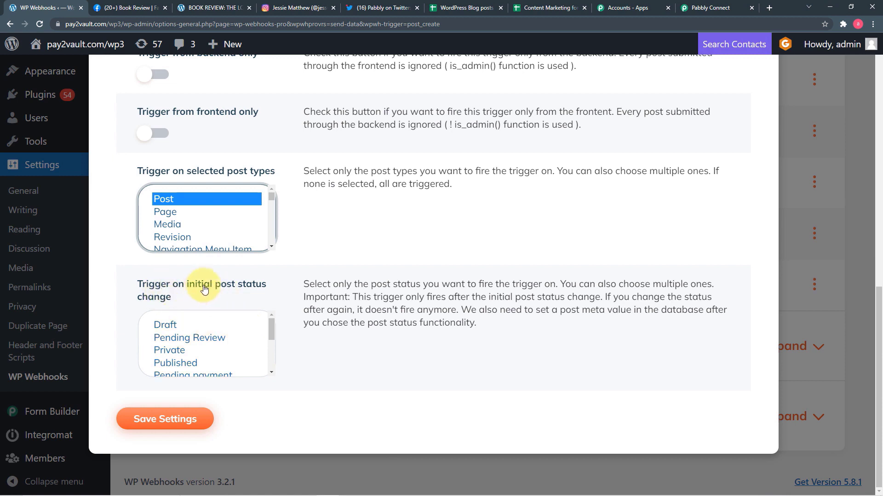
left_click(189, 363)
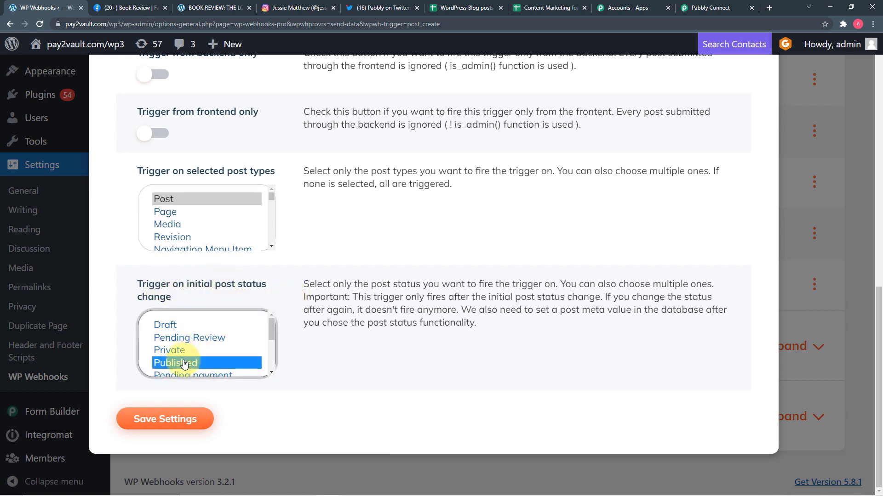
left_click(177, 419)
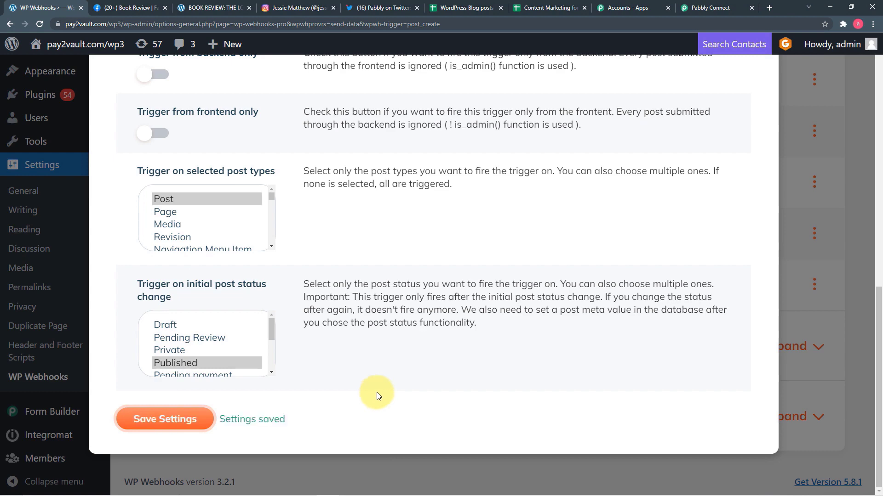
scroll(628, 338, "up", 4)
scroll(628, 338, "up", 8)
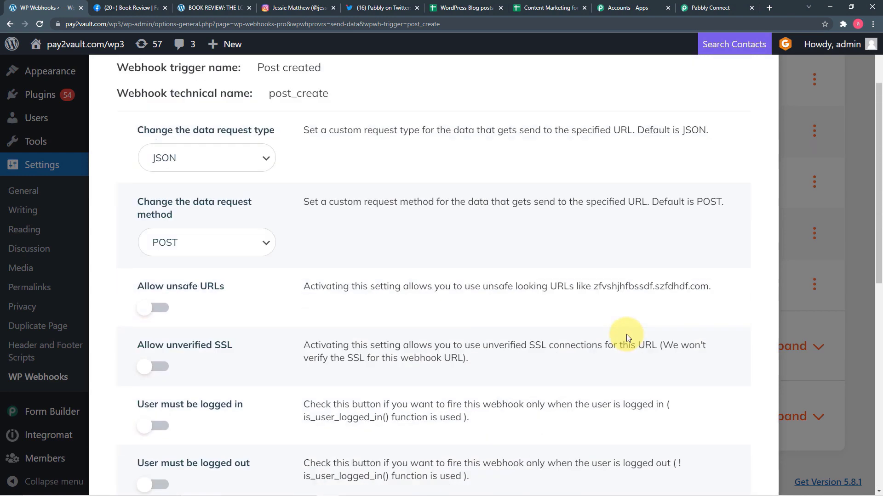
left_click(763, 91)
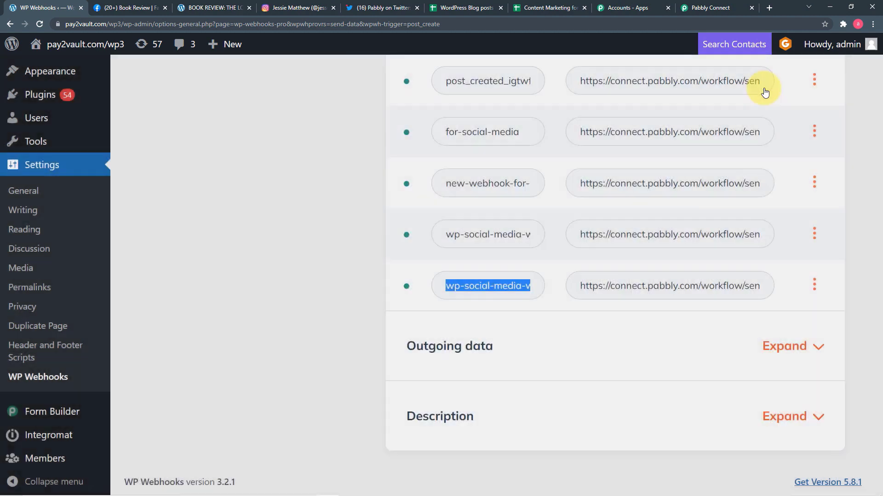
left_click(712, 8)
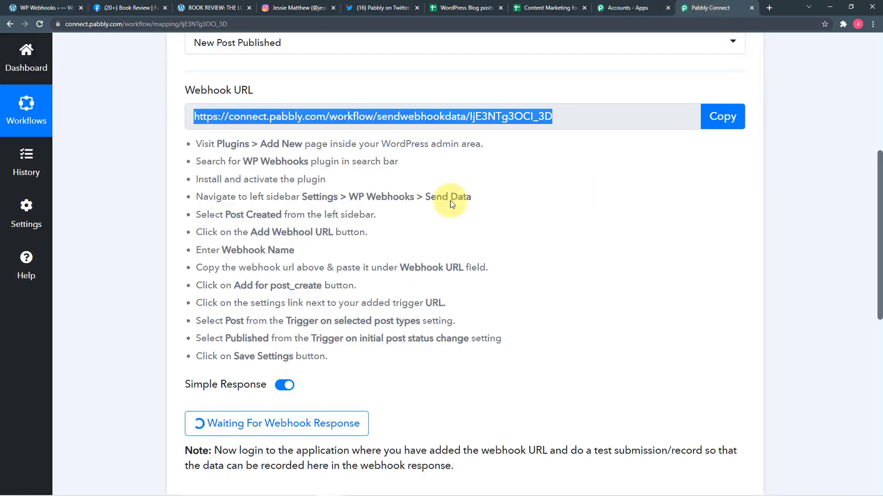
scroll(326, 223, "down", 3)
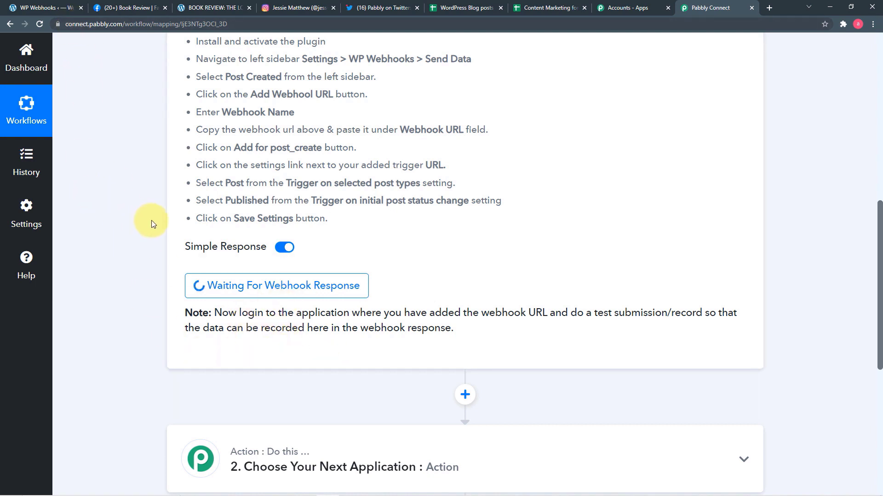
left_click(41, 9)
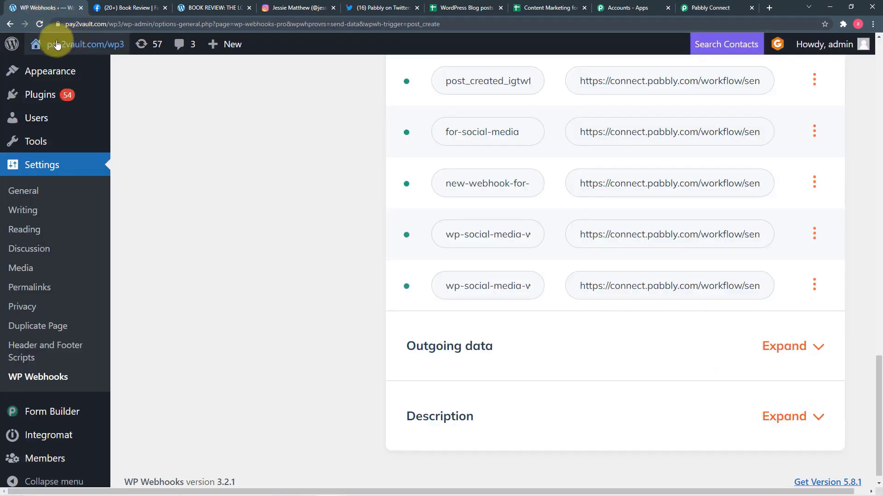
Step: Publish the post 'The Henna Artist by Alka Joshi: A Book review' with its featured image
scroll(41, 193, "up", 3)
scroll(41, 193, "up", 4)
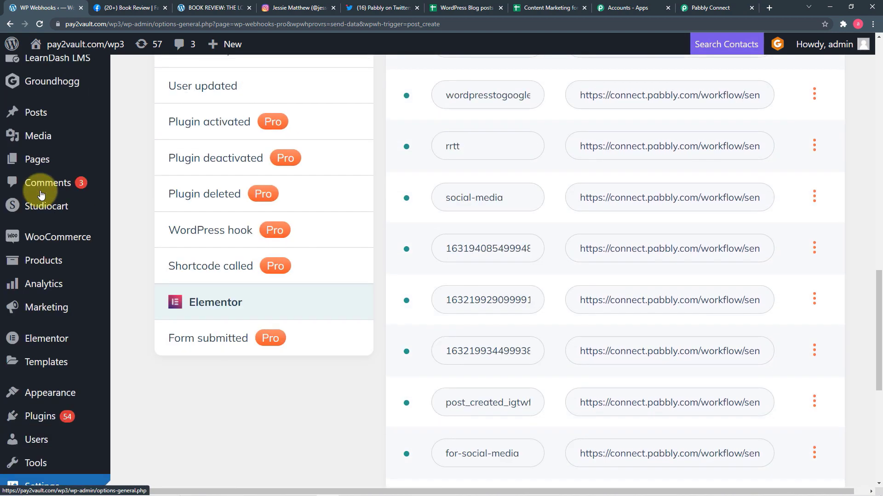
mouse_move(35, 112)
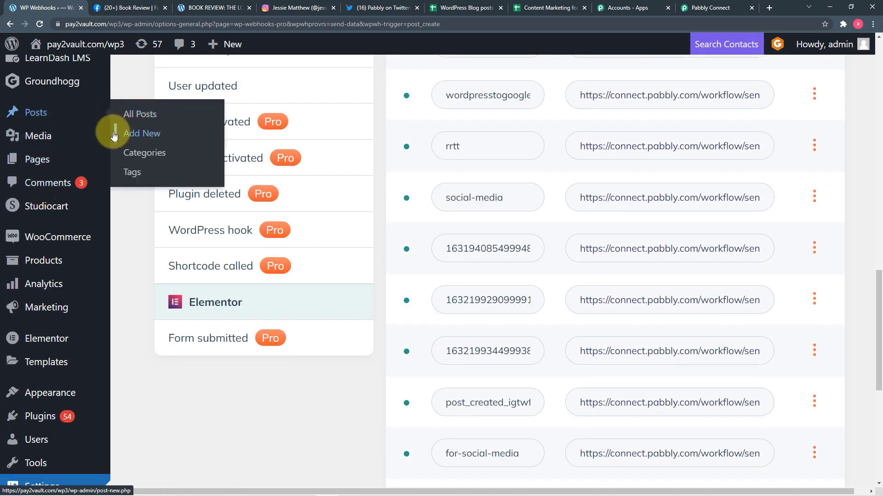
left_click(149, 136)
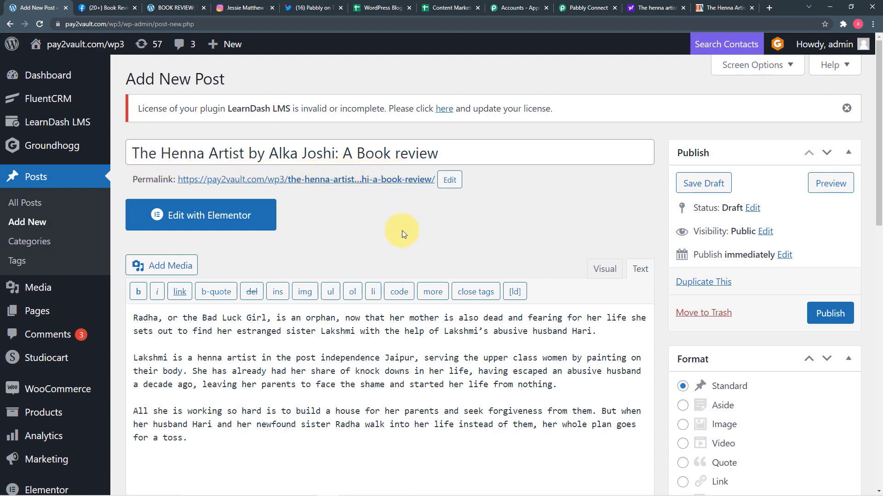
scroll(401, 231, "down", 10)
scroll(403, 233, "down", 3)
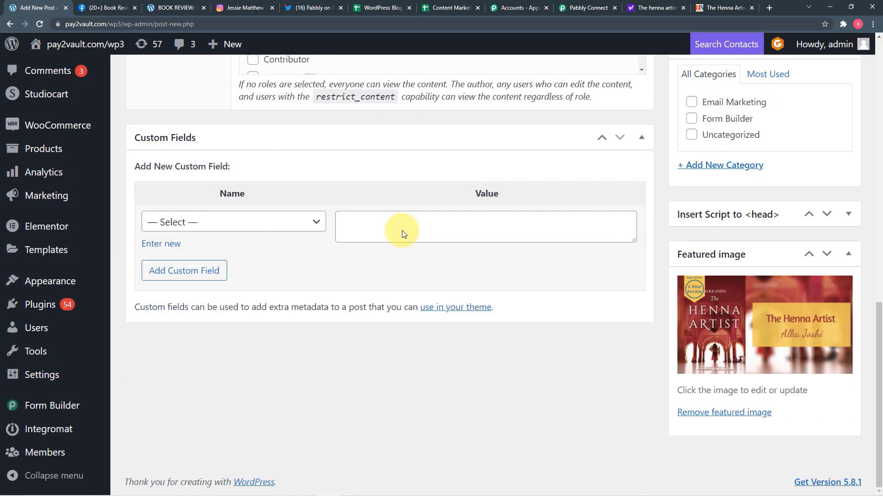
scroll(402, 234, "up", 13)
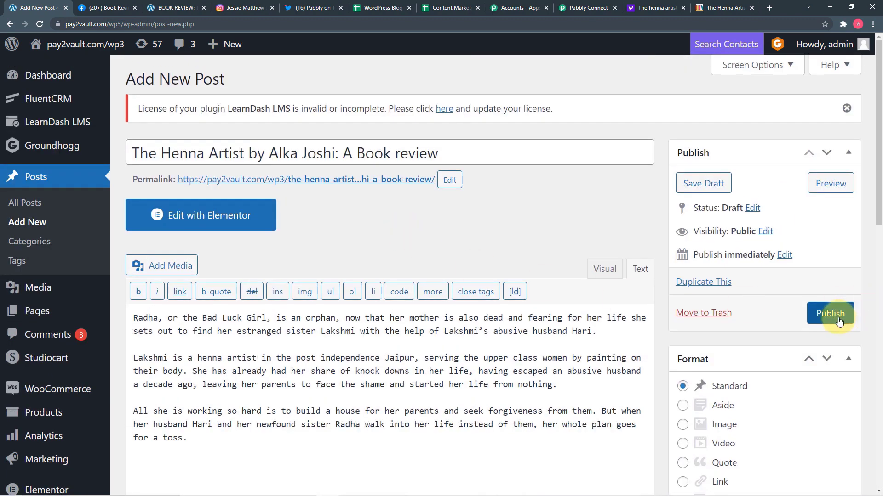
left_click(837, 320)
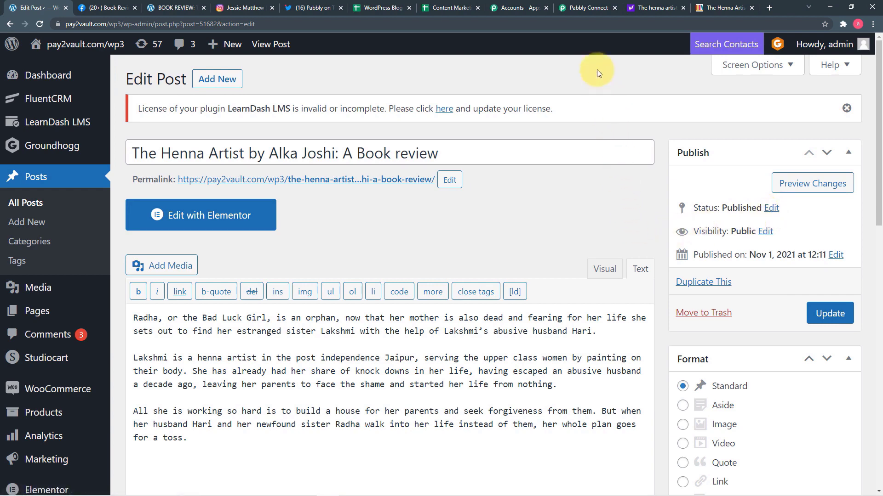
Step: Review the webhook response in Pabbly Connect, checking the post's title, permalink, thumbnail and category
left_click(586, 9)
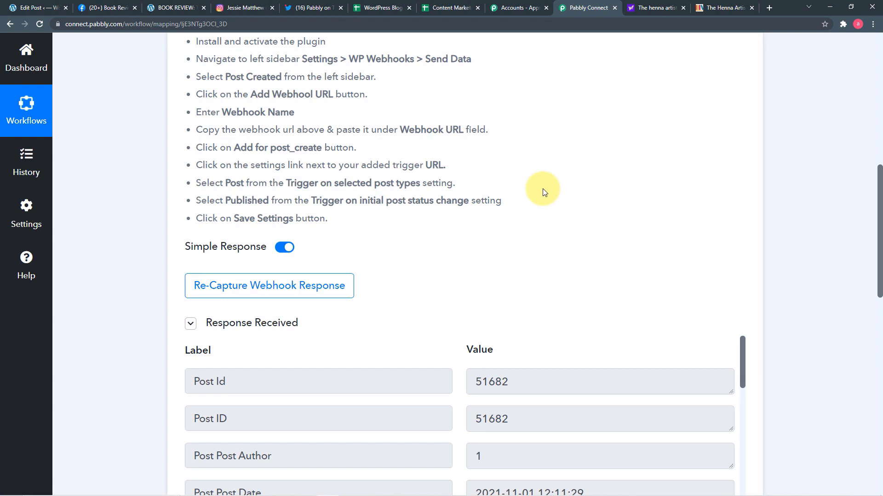
scroll(543, 191, "down", 2)
scroll(543, 189, "down", 5)
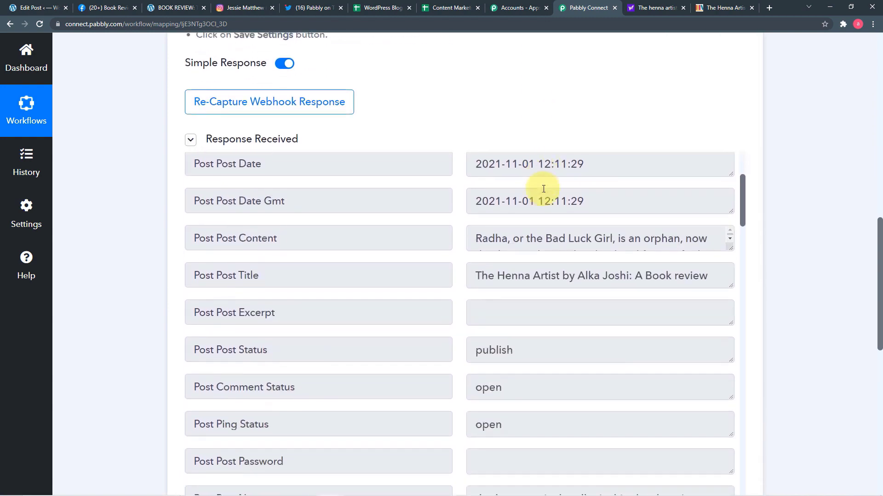
scroll(543, 188, "down", 2)
scroll(551, 282, "down", 4)
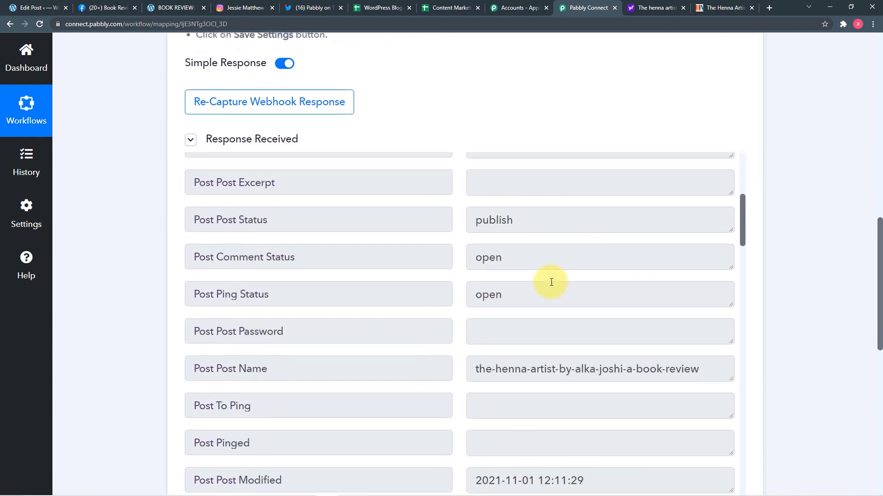
scroll(552, 281, "down", 8)
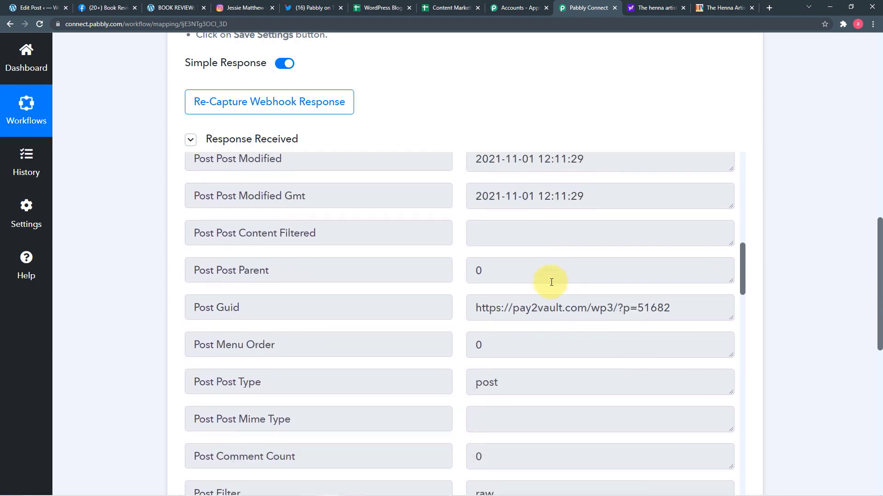
scroll(551, 282, "down", 13)
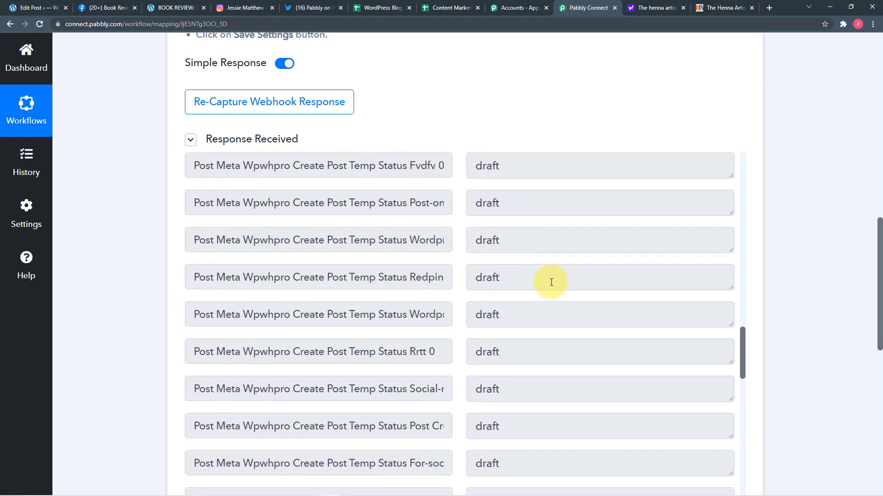
scroll(552, 281, "down", 10)
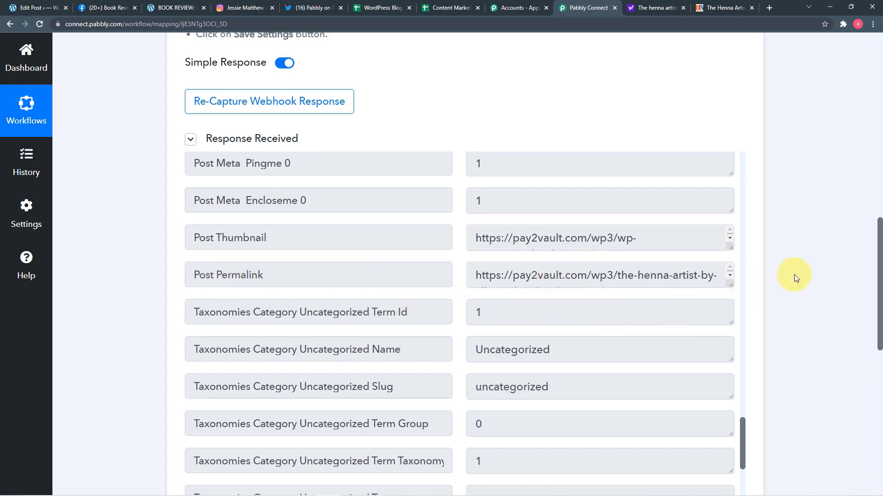
scroll(793, 275, "down", 6)
scroll(793, 274, "down", 1)
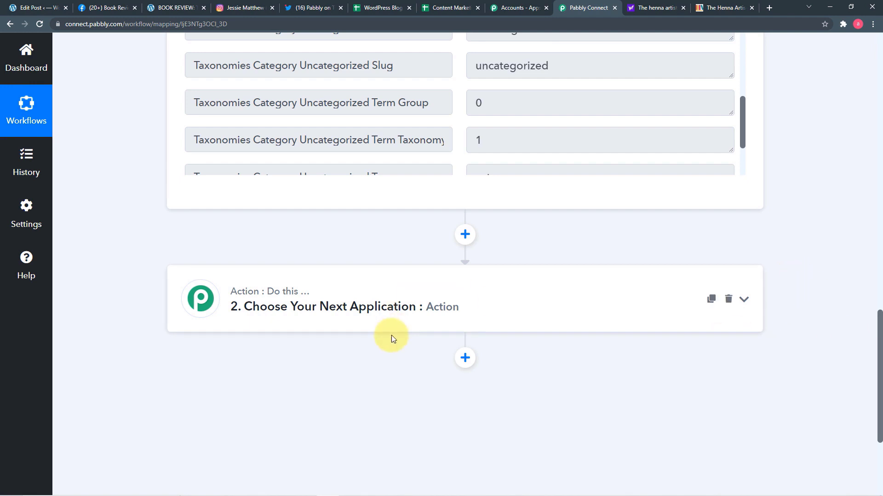
Step: Set the second step's app to Facebook Pages, searched as 'fa', with the Create Page Post event
left_click(356, 291)
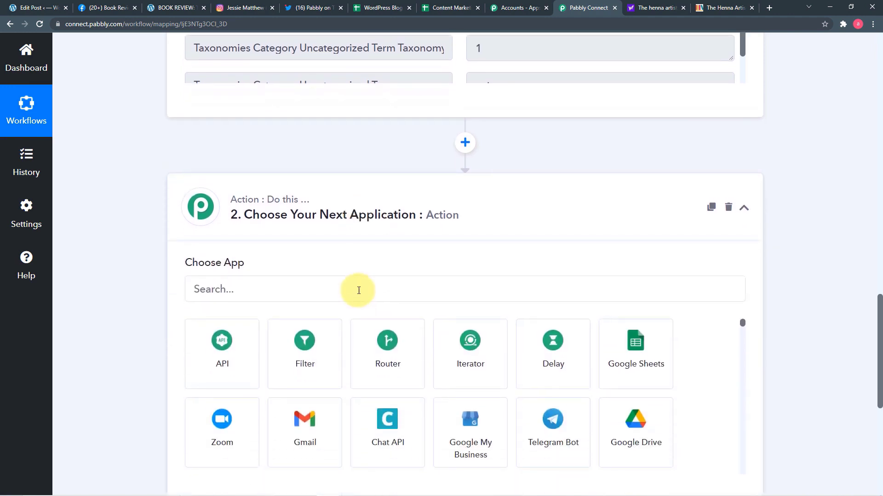
scroll(431, 295, "down", 2)
left_click(412, 198)
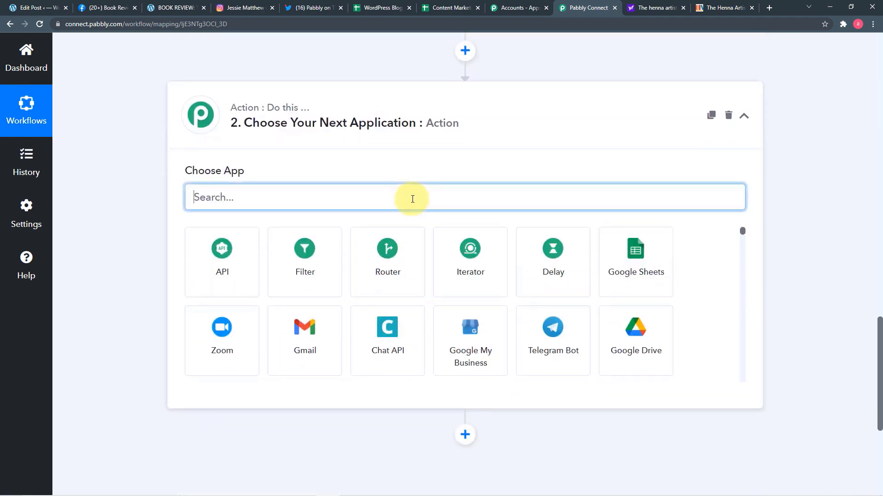
type("fa")
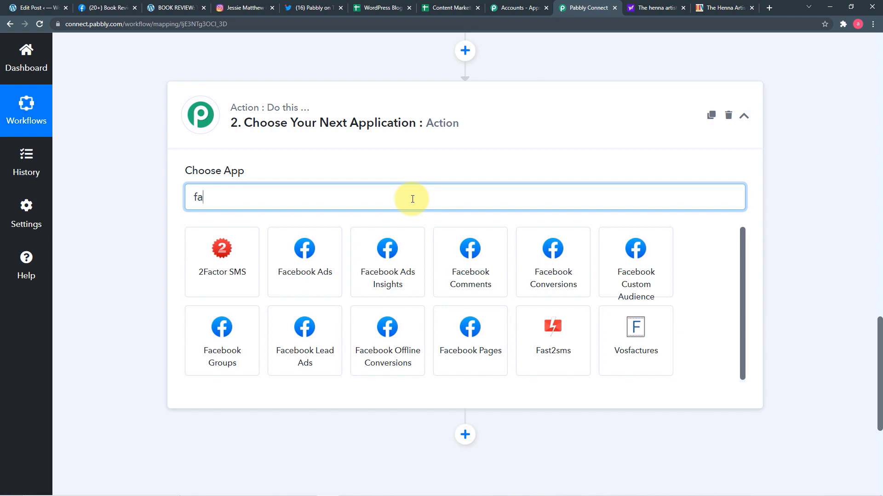
left_click(470, 348)
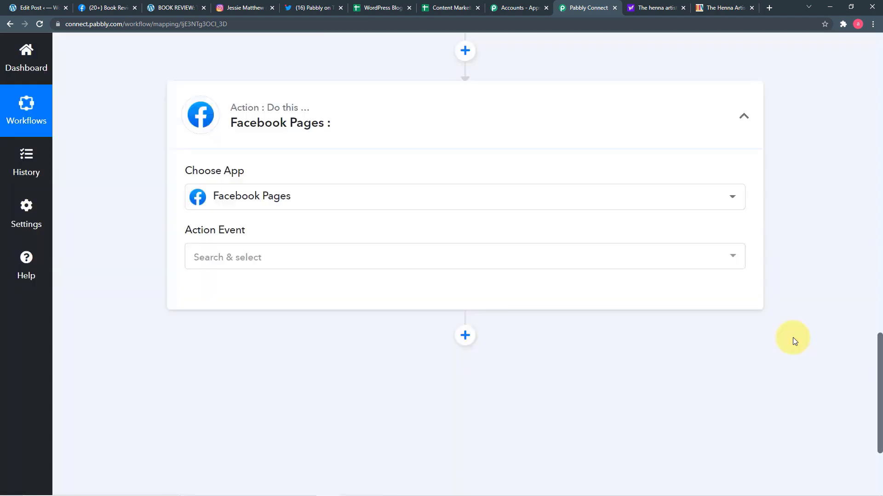
left_click(449, 259)
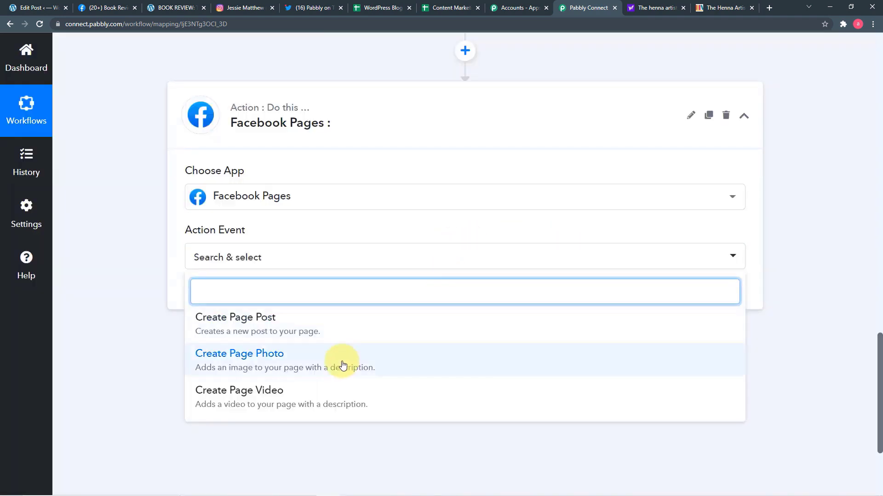
scroll(217, 322, "down", 2)
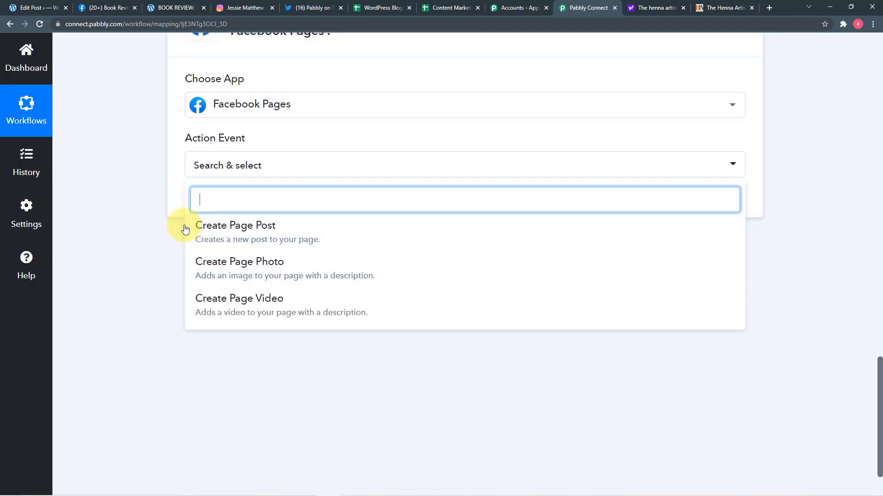
left_click(255, 242)
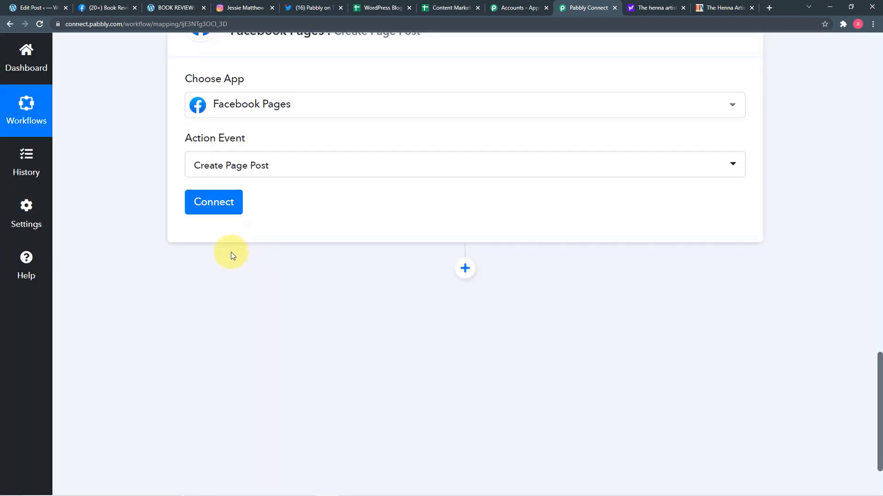
Step: Add a new Facebook Pages connection and authorise it with Connect With Facebook Pages
left_click(216, 204)
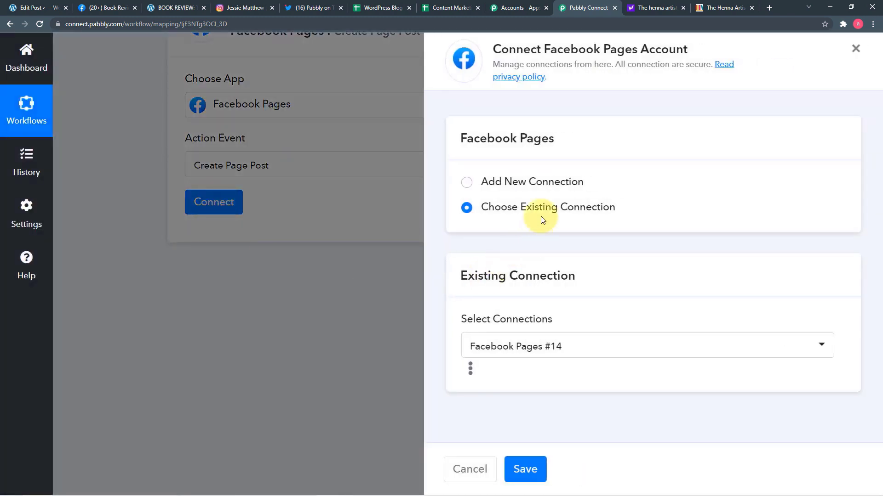
left_click(464, 183)
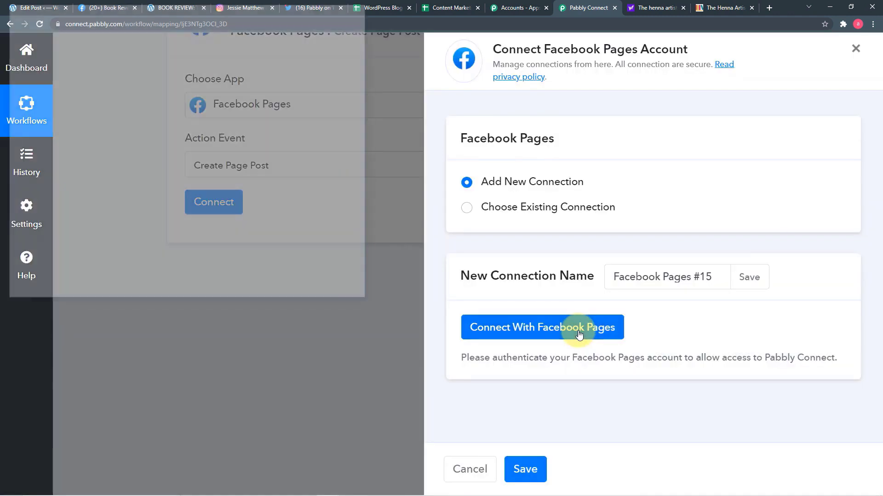
left_click(579, 335)
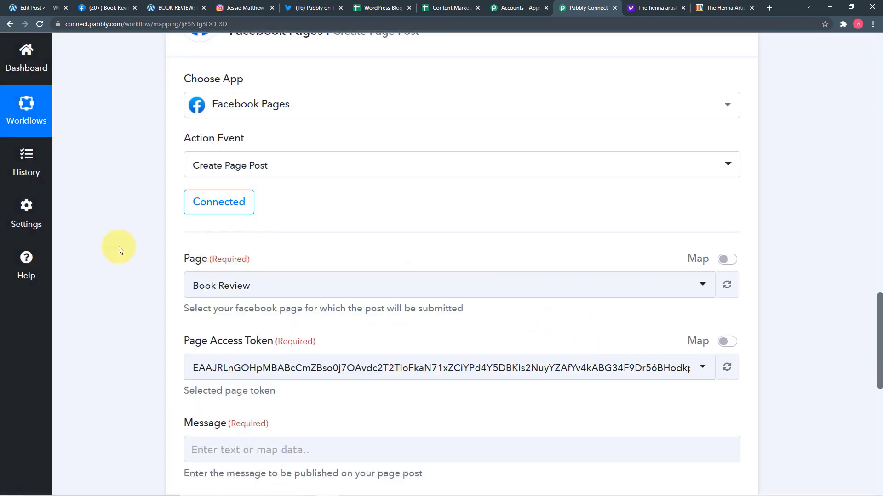
Step: Confirm the page on Facebook, then select Book Review in the Page dropdown
scroll(119, 251, "down", 1)
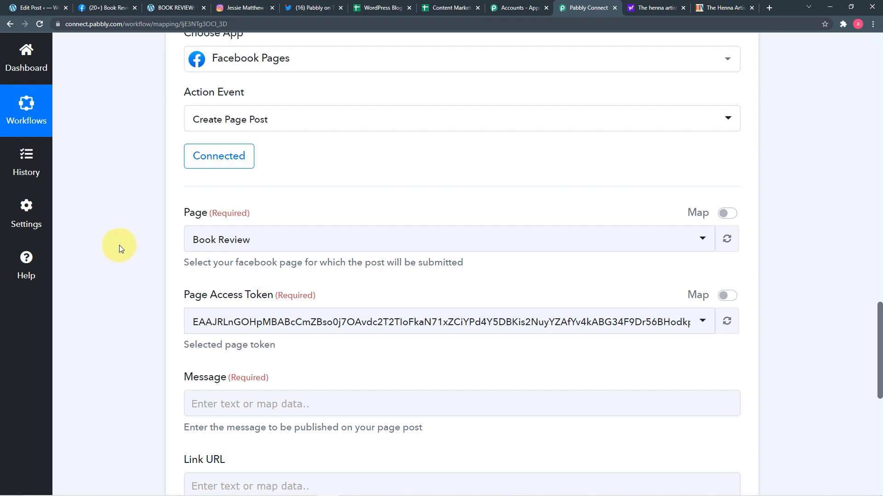
scroll(120, 244, "up", 1)
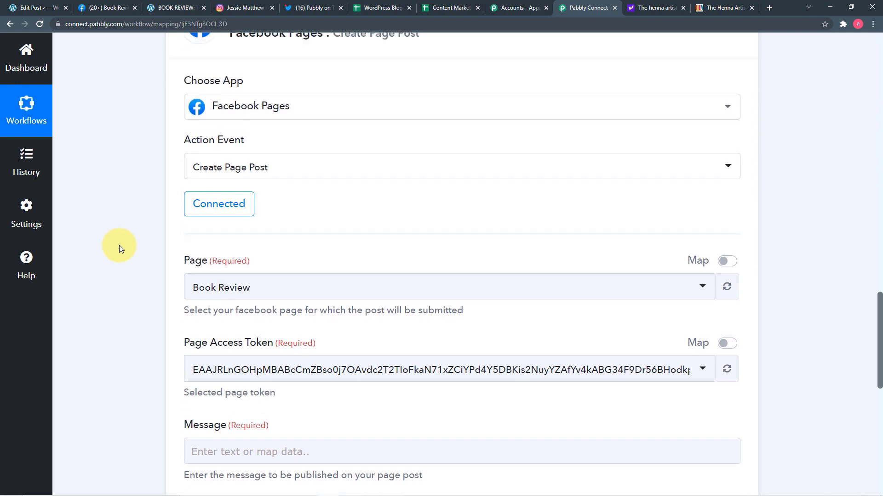
scroll(267, 290, "down", 2)
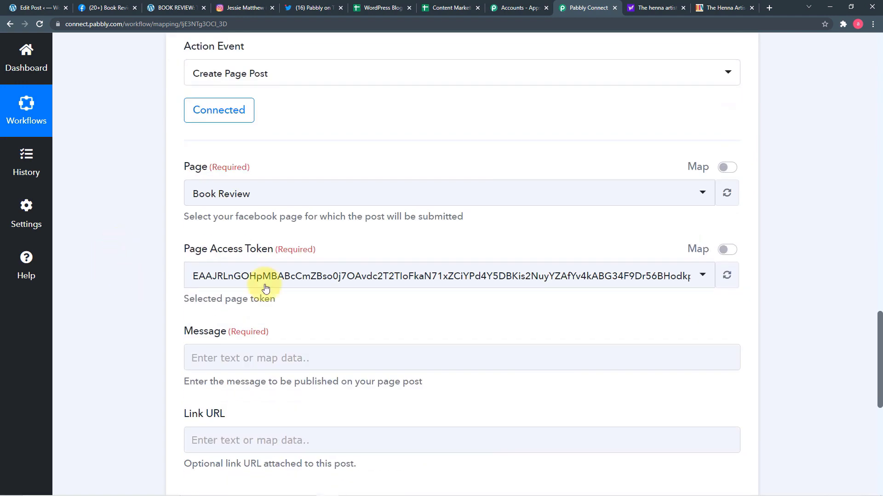
left_click(281, 200)
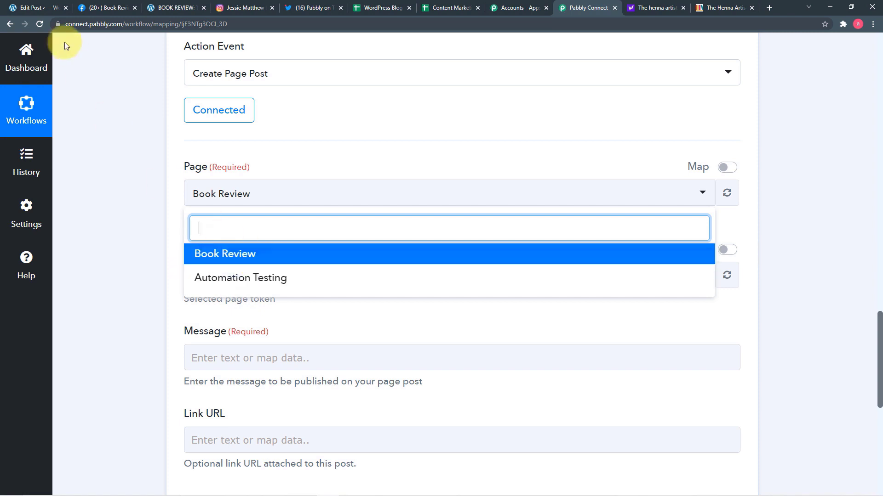
left_click(105, 7)
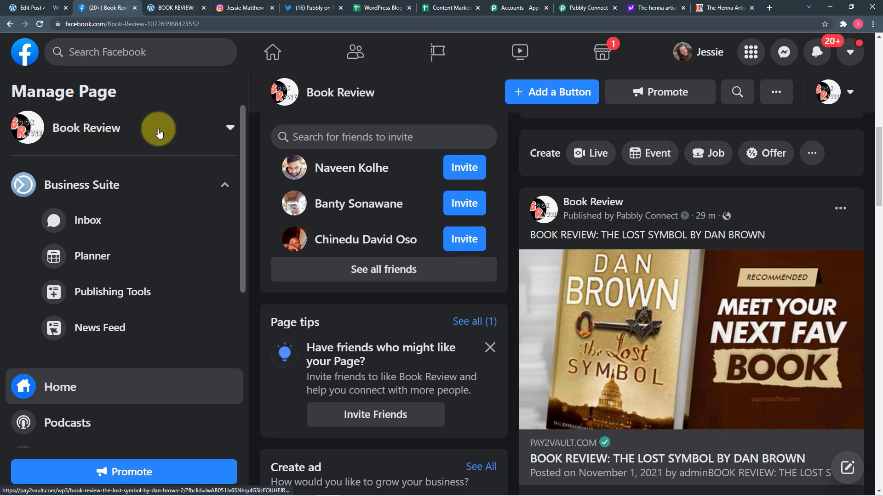
left_click(584, 8)
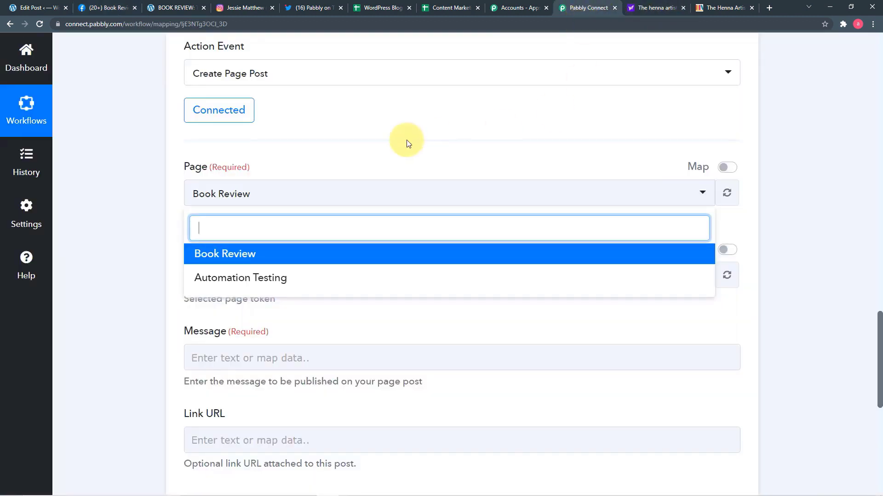
left_click(254, 259)
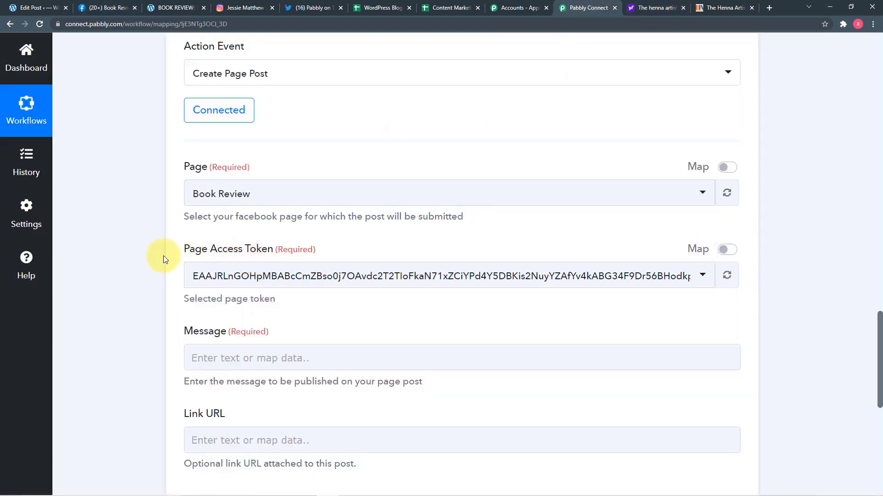
scroll(164, 255, "down", 2)
scroll(163, 256, "down", 2)
left_click(228, 173)
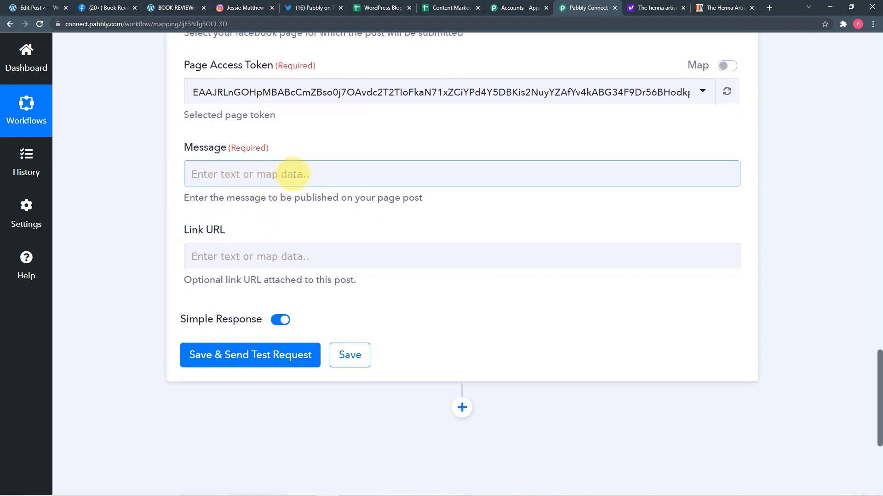
scroll(293, 175, "up", 10)
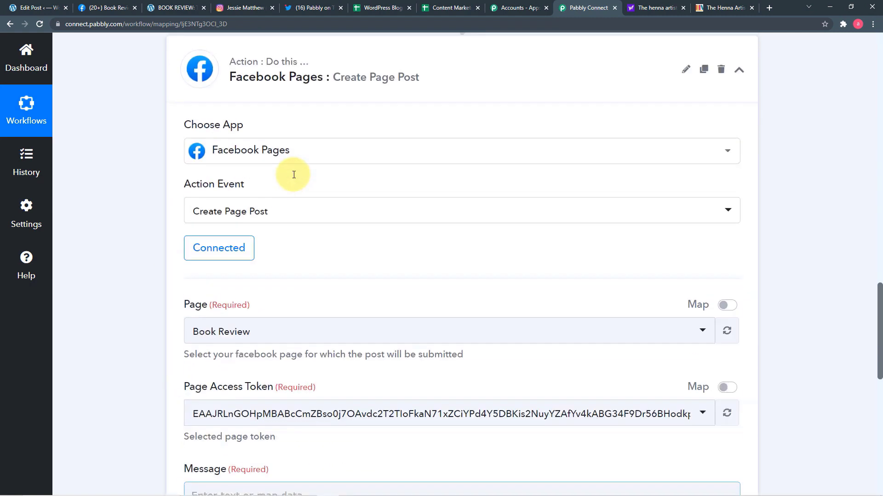
scroll(170, 164, "up", 8)
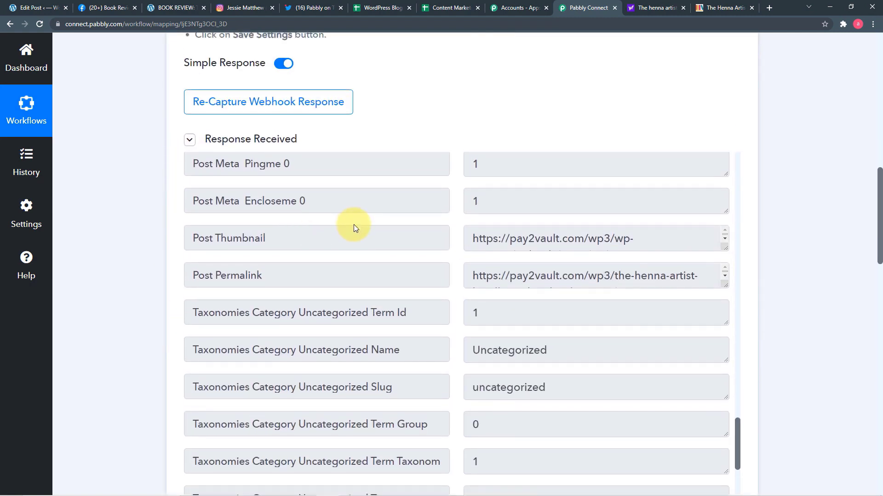
scroll(649, 282, "down", 1)
scroll(648, 282, "up", 1)
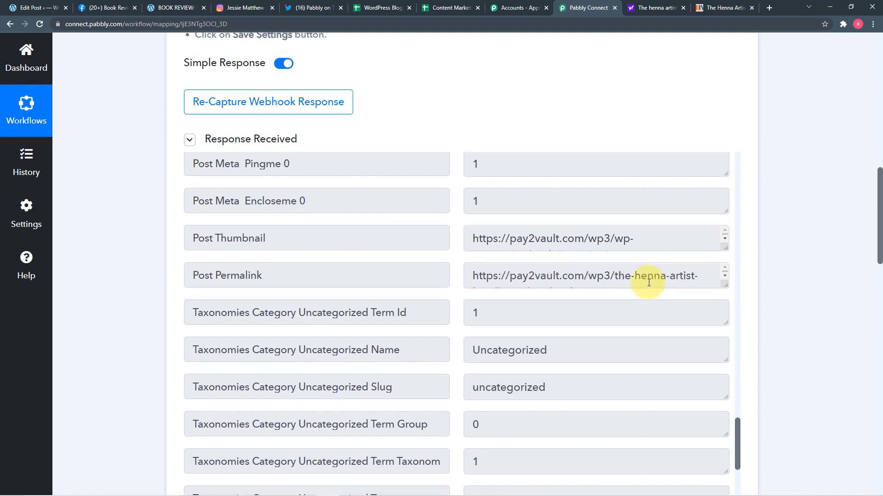
scroll(310, 232, "up", 12)
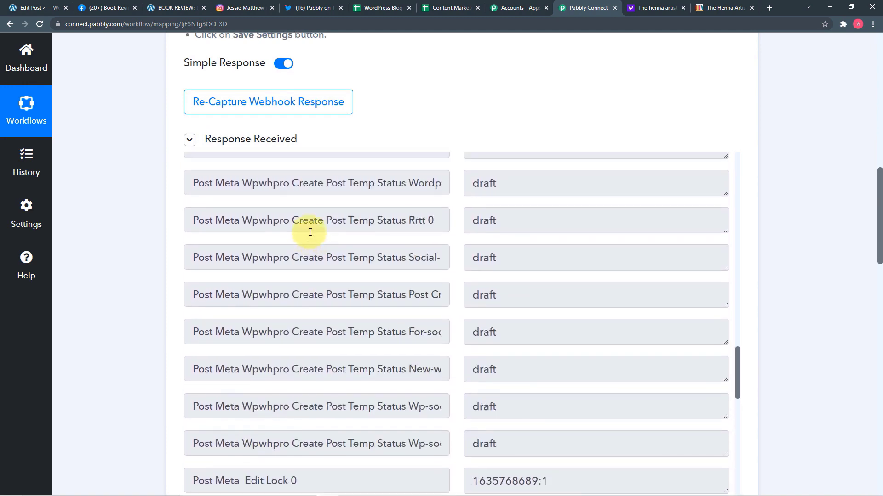
scroll(311, 232, "up", 15)
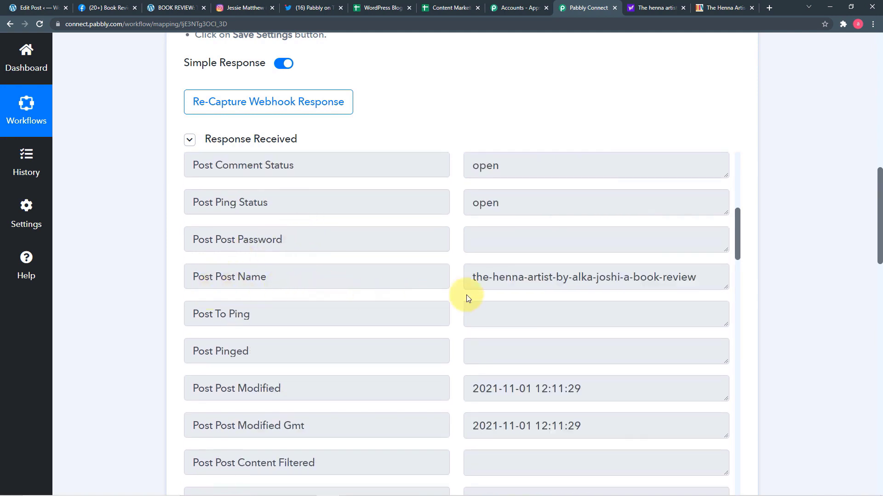
scroll(512, 294, "up", 8)
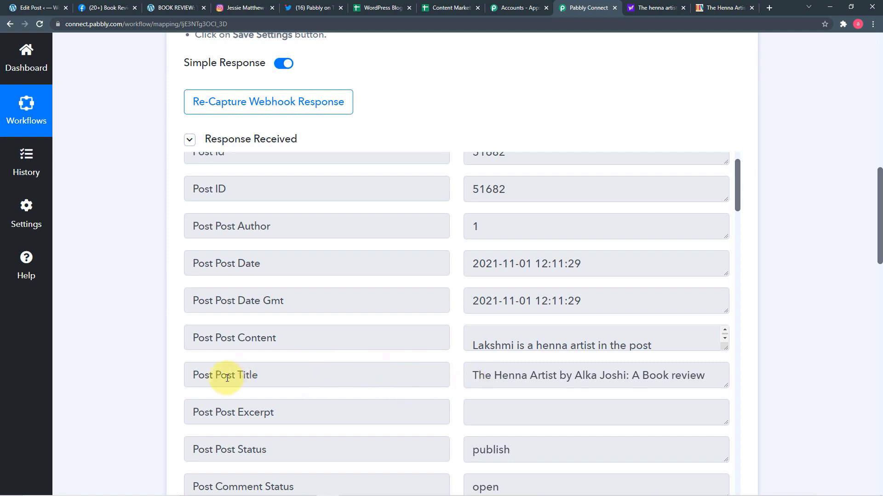
scroll(102, 349, "down", 3)
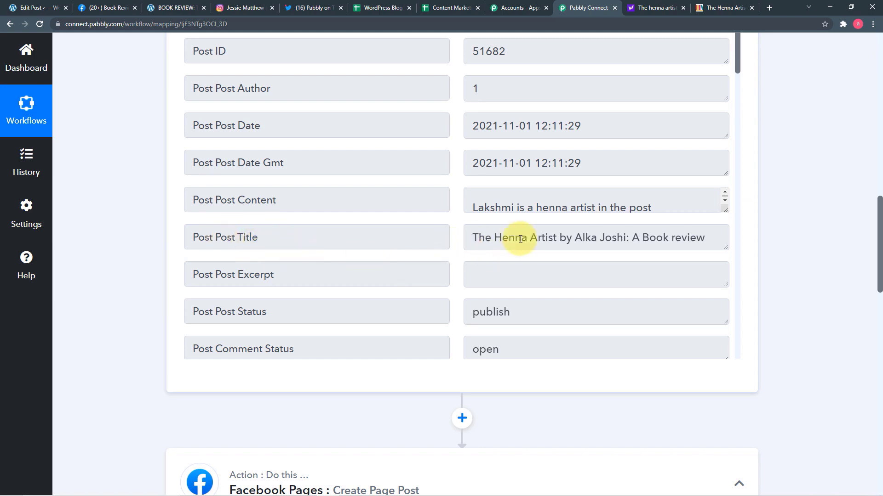
scroll(451, 321, "down", 15)
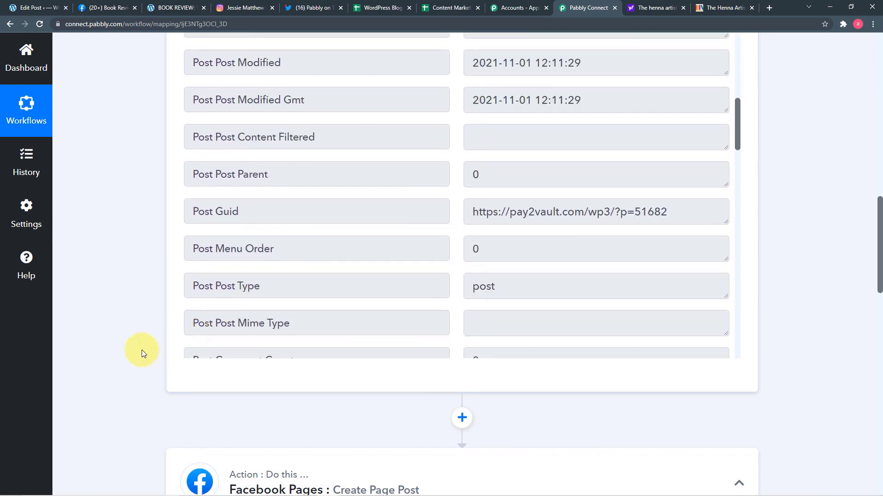
scroll(139, 351, "down", 5)
scroll(134, 351, "down", 10)
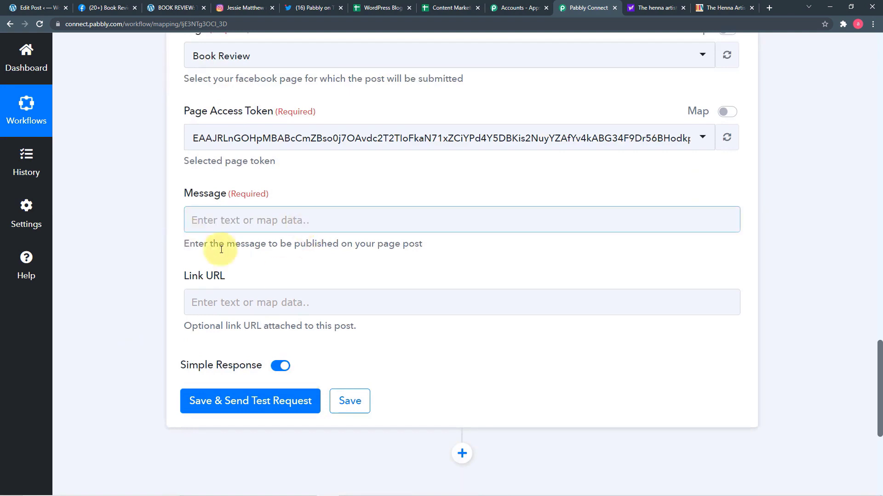
Step: Map the Facebook post's Message field to the WordPress post title
left_click(317, 221)
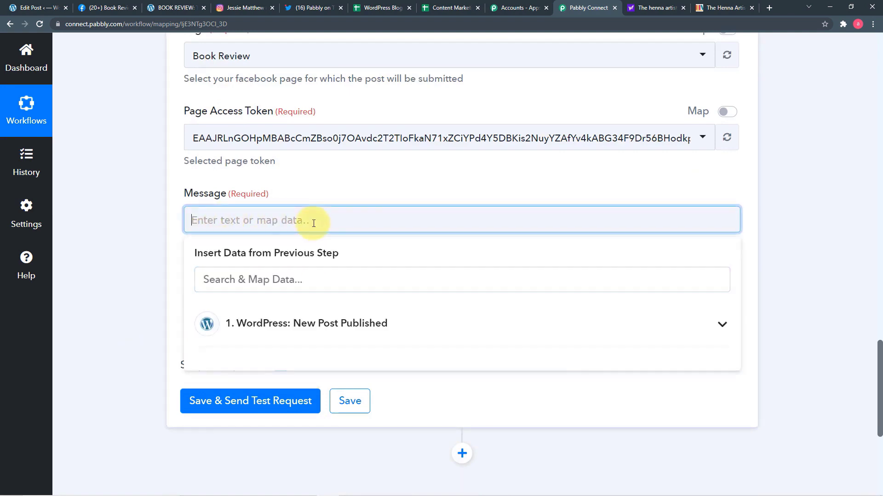
left_click(268, 328)
scroll(404, 460, "down", 3)
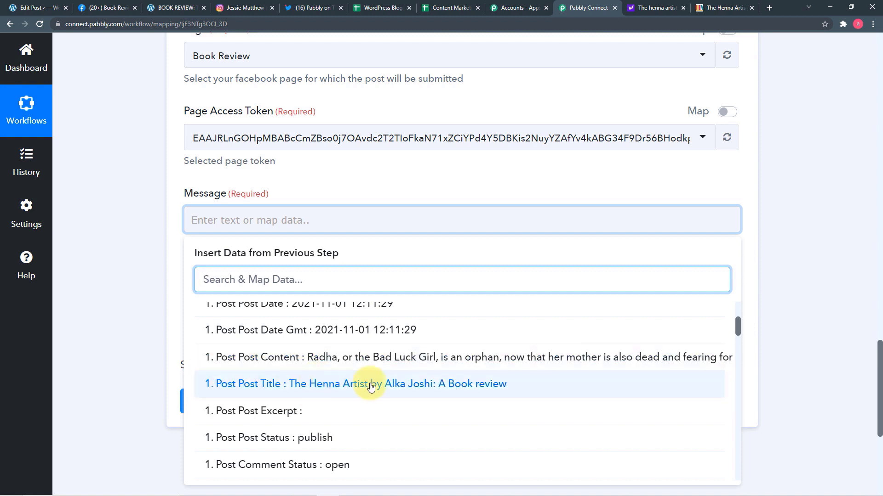
left_click(346, 390)
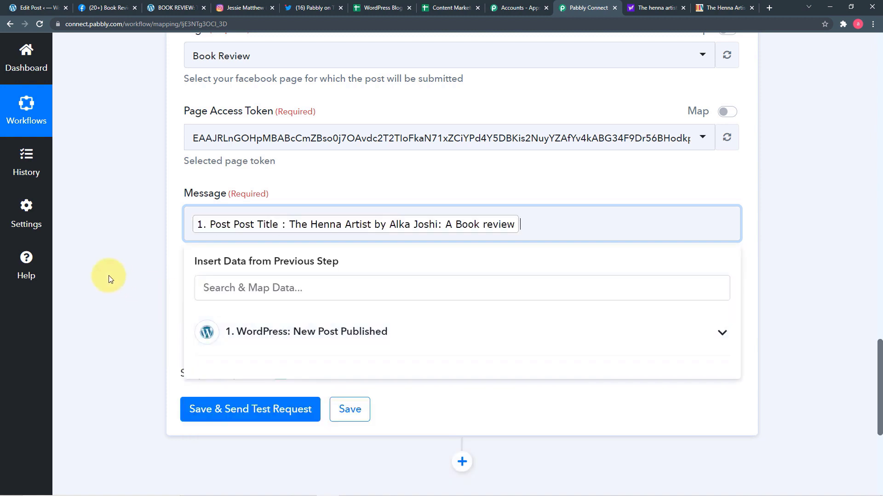
left_click(110, 274)
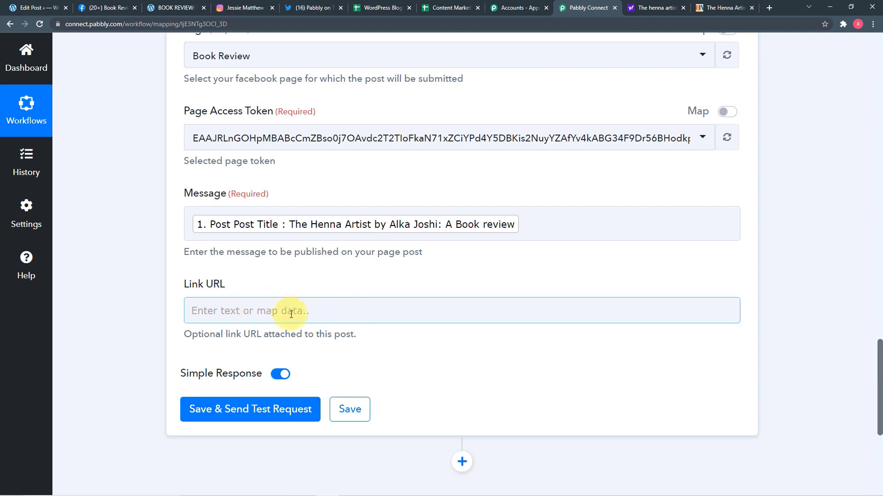
Step: Map the Link URL field to '1. Post Permalink' from the WordPress trigger data
left_click(381, 314)
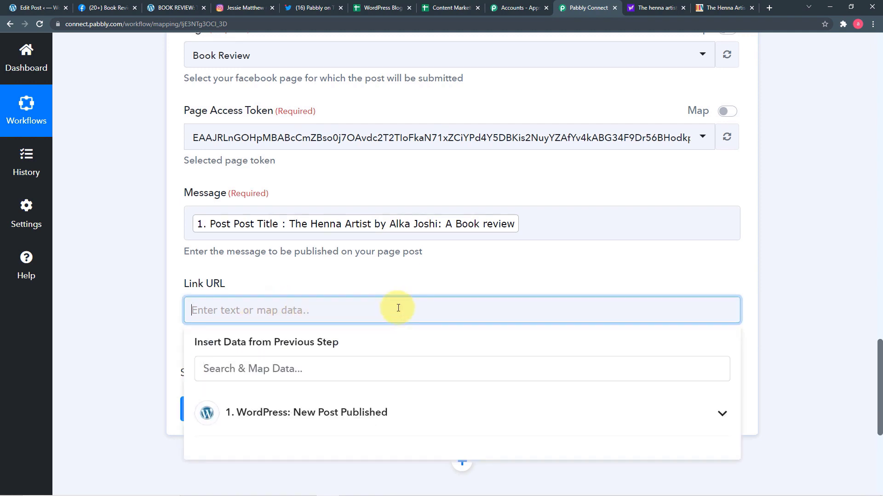
scroll(307, 311, "down", 3)
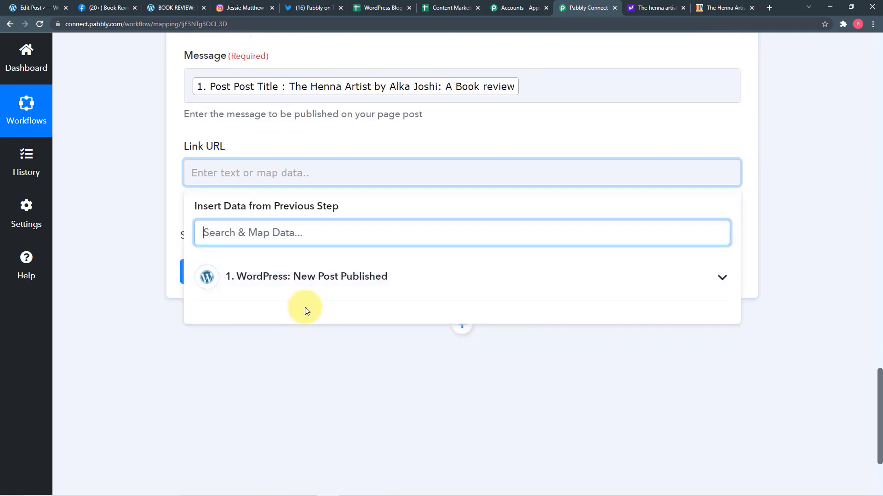
left_click(281, 287)
scroll(391, 379, "down", 4)
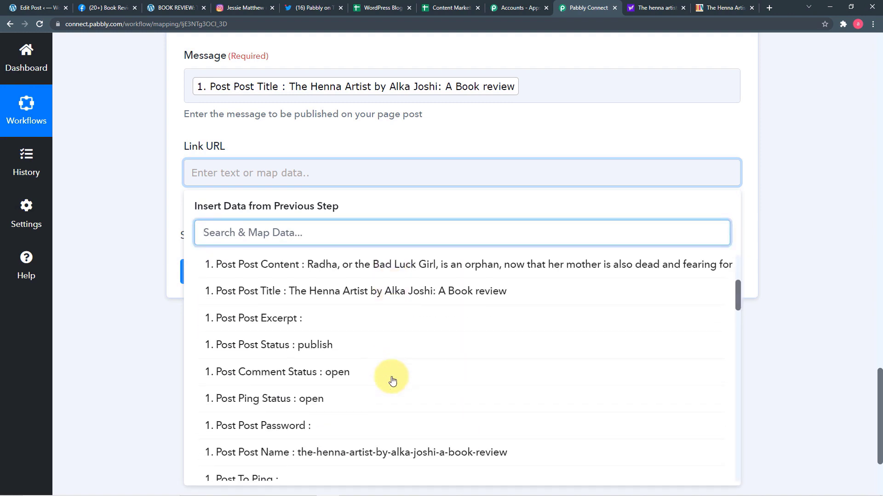
scroll(392, 381, "down", 7)
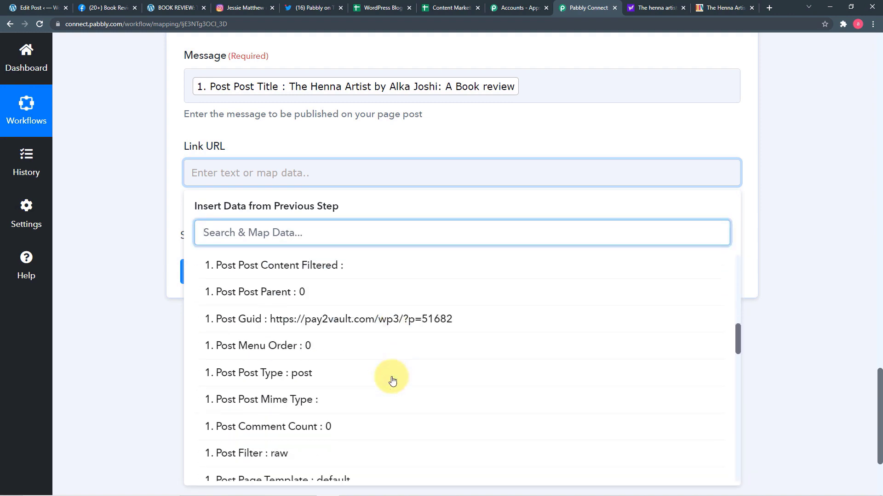
scroll(392, 381, "down", 14)
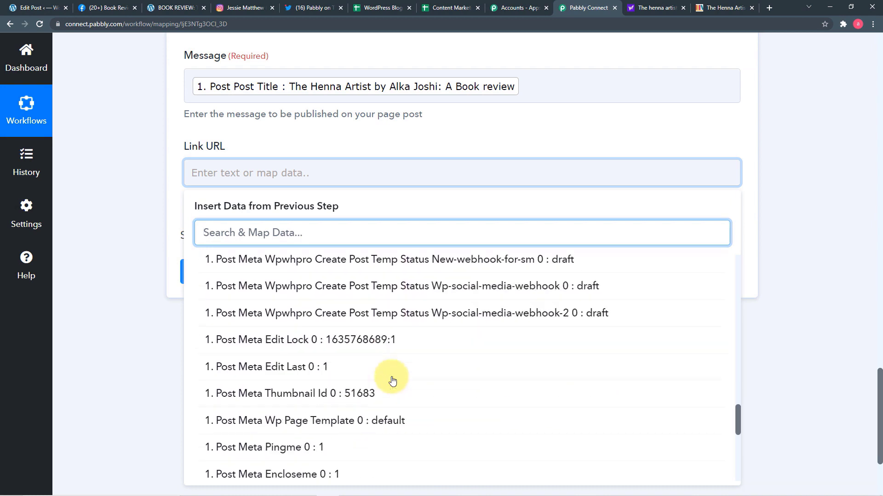
scroll(392, 380, "down", 12)
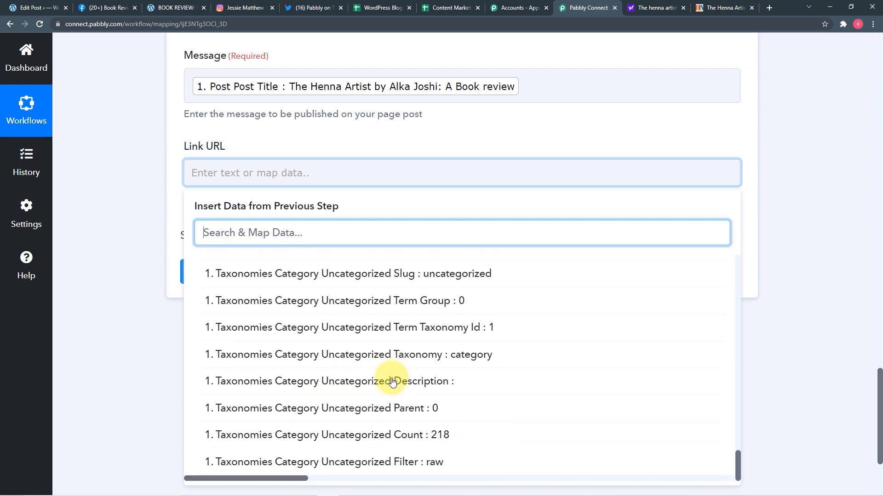
scroll(392, 382, "up", 5)
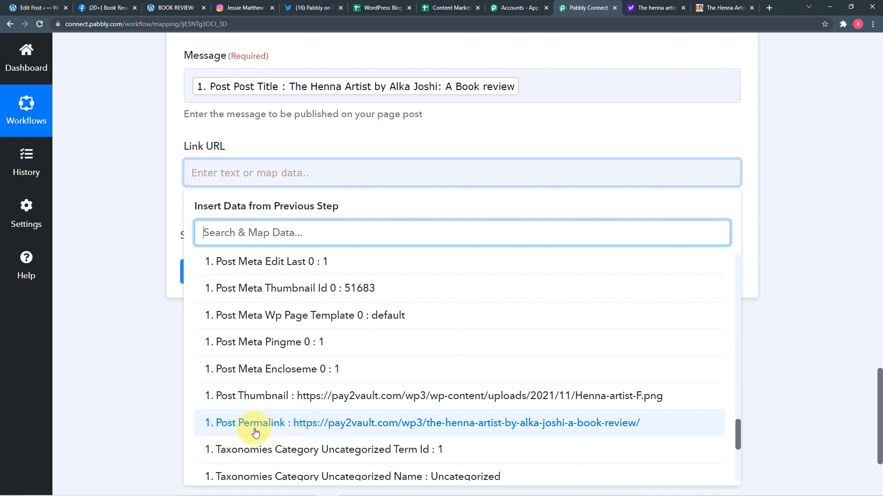
left_click(337, 426)
left_click(174, 332)
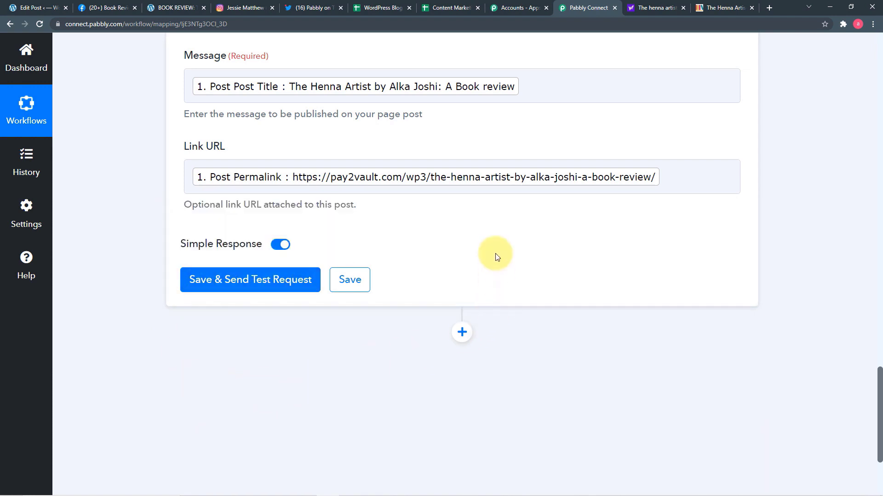
scroll(496, 256, "up", 2)
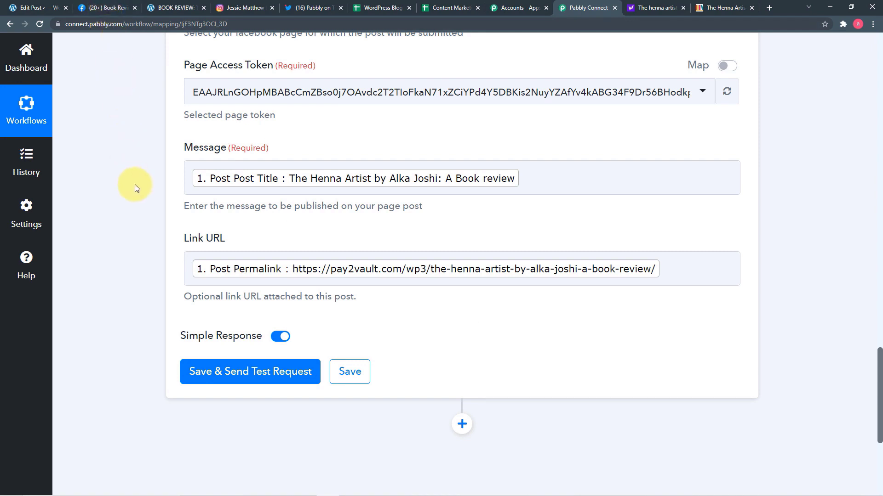
Step: Save and send a test request, then view the returned post Id
left_click(220, 372)
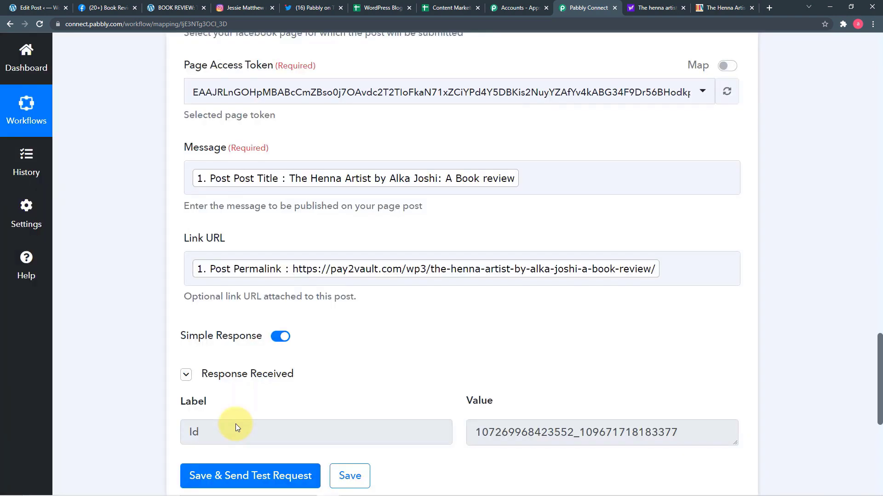
scroll(571, 455, "down", 2)
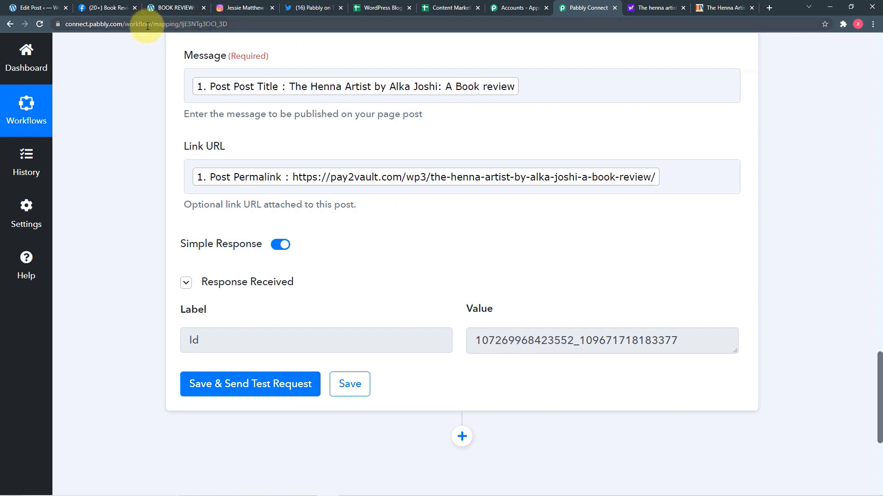
Step: Reload the Book Review Facebook page and scroll to the new Henna Artist review post
left_click(115, 11)
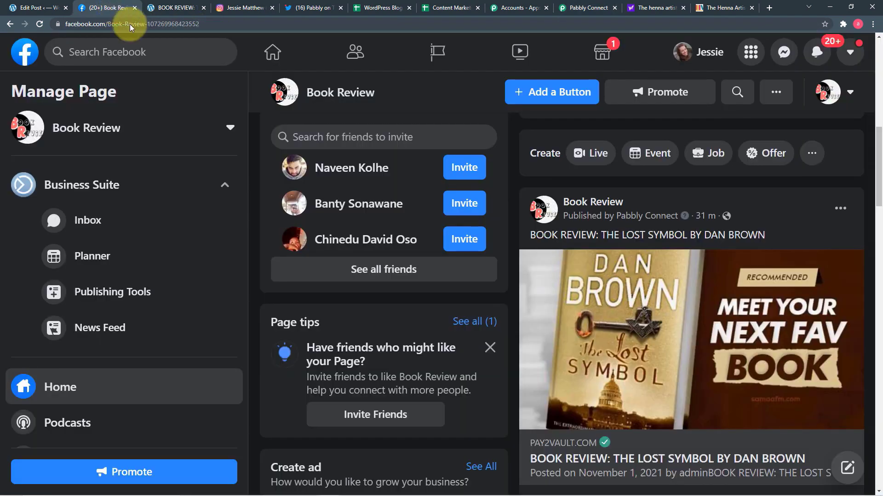
left_click(39, 26)
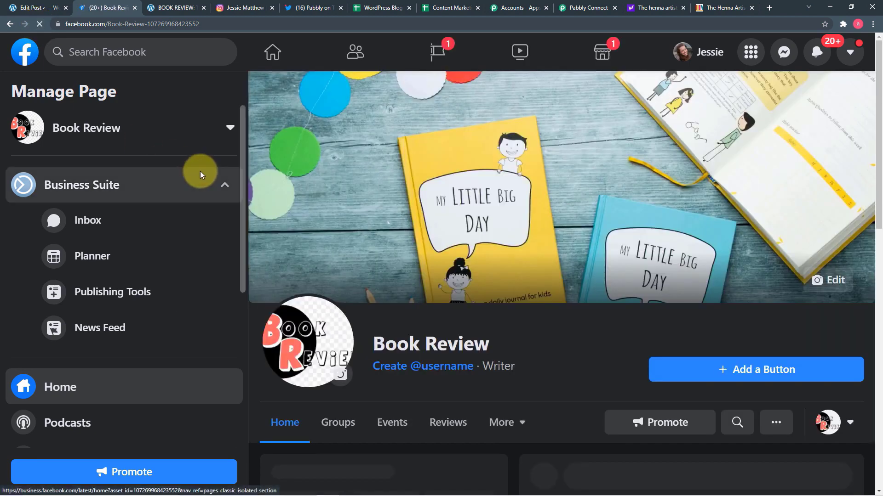
scroll(531, 269, "down", 7)
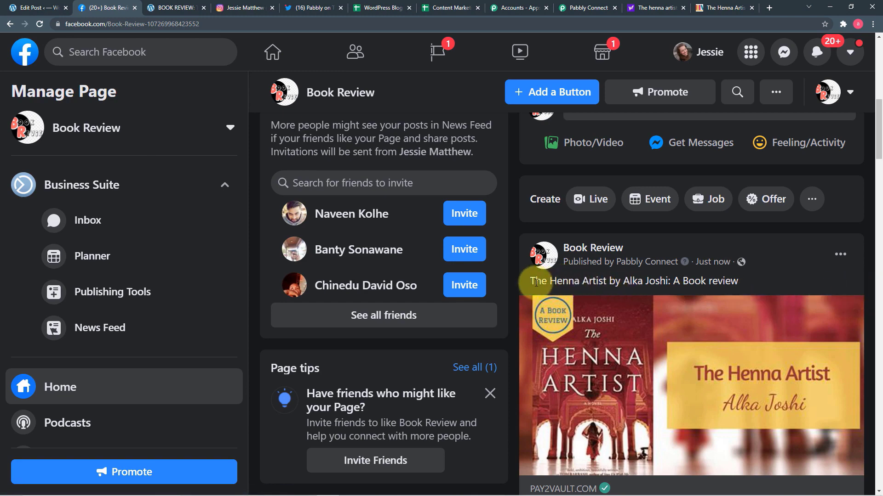
scroll(681, 285, "down", 4)
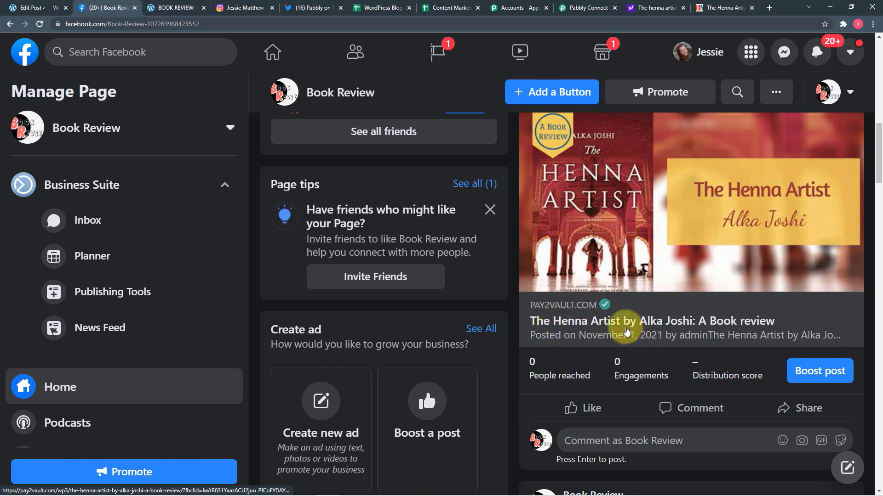
Step: Open the linked WordPress Henna Artist review from the Facebook post, then go back to Pabbly Connect
left_click(626, 322)
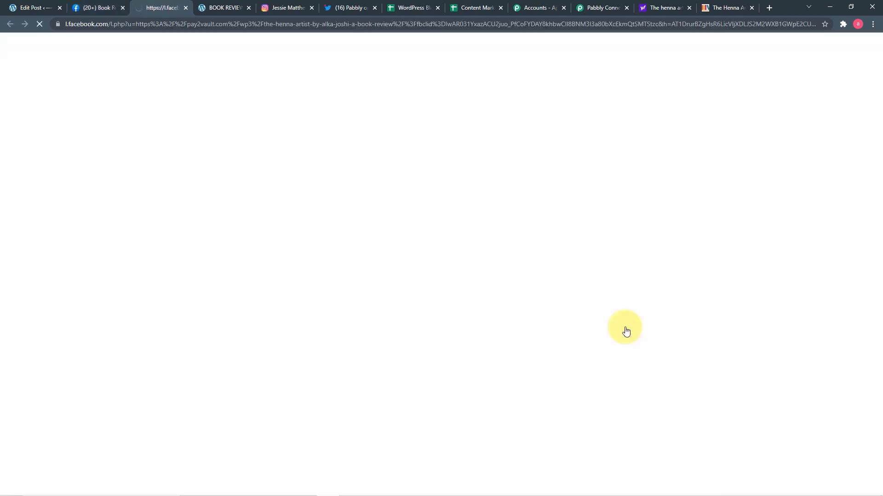
scroll(418, 249, "down", 4)
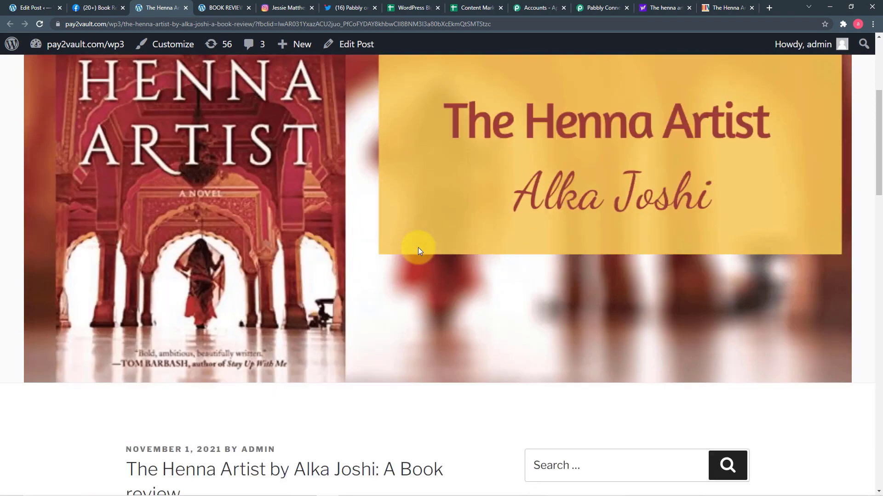
scroll(417, 248, "down", 6)
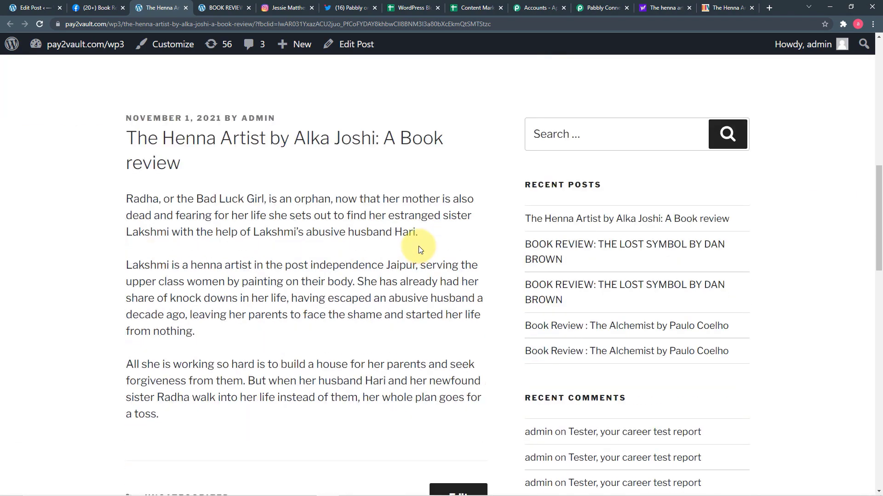
left_click(597, 8)
Step: Add a new action step below Facebook using Instagram for Business, searched as 'ins'
scroll(519, 192, "down", 5)
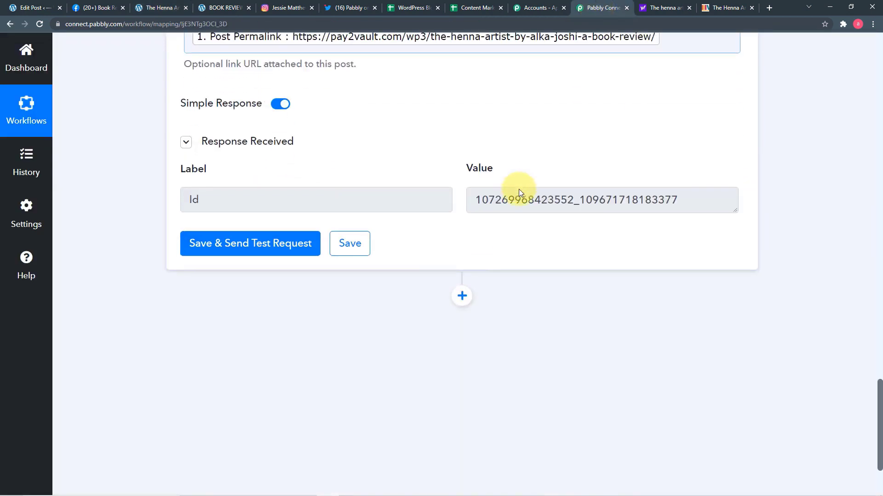
left_click(463, 179)
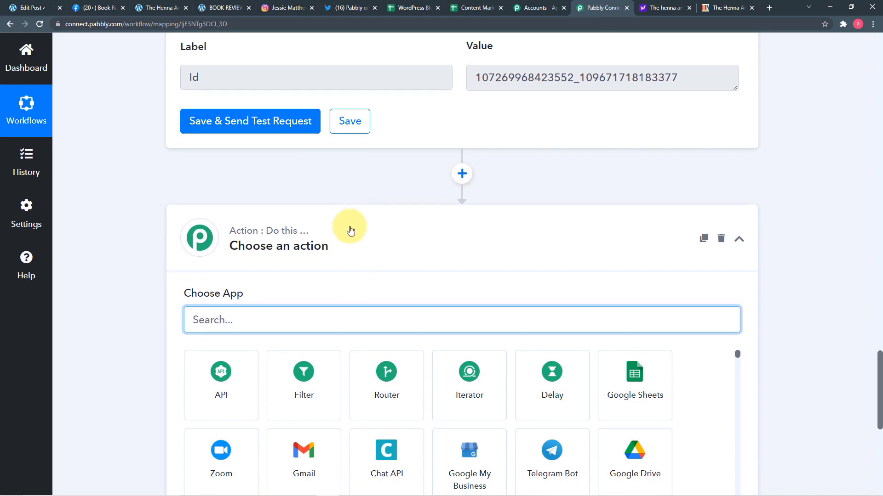
scroll(350, 226, "down", 2)
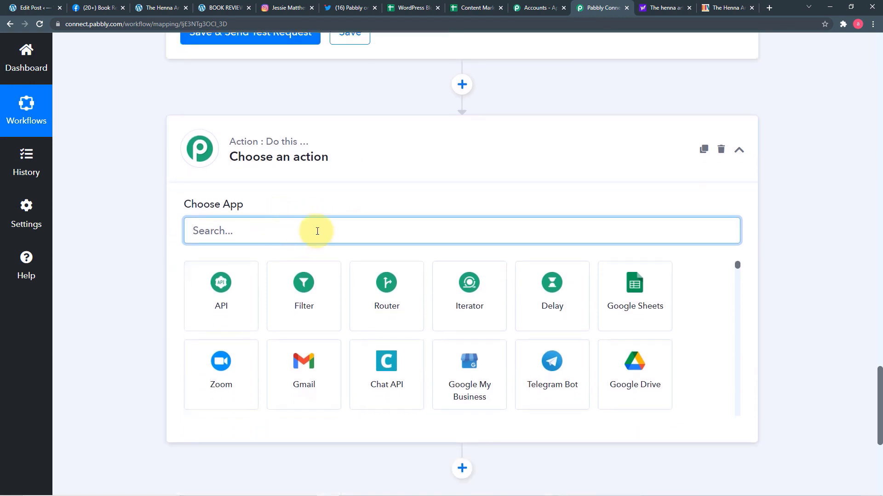
type("in")
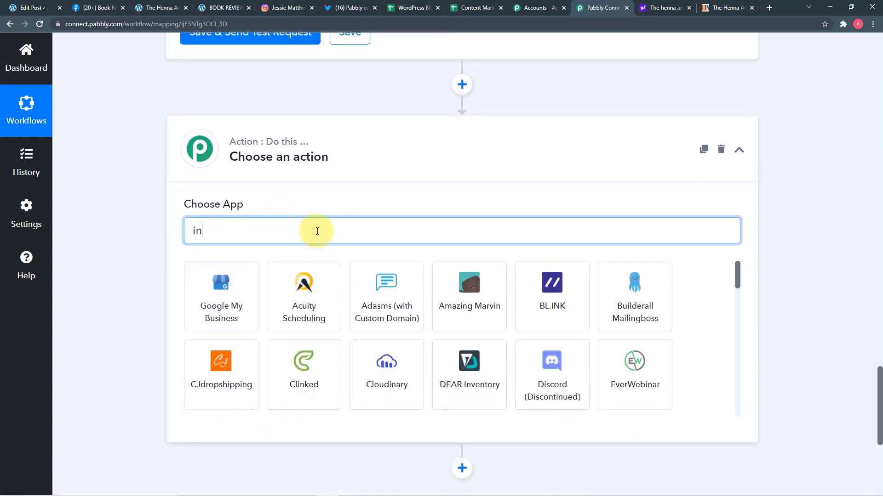
type("s")
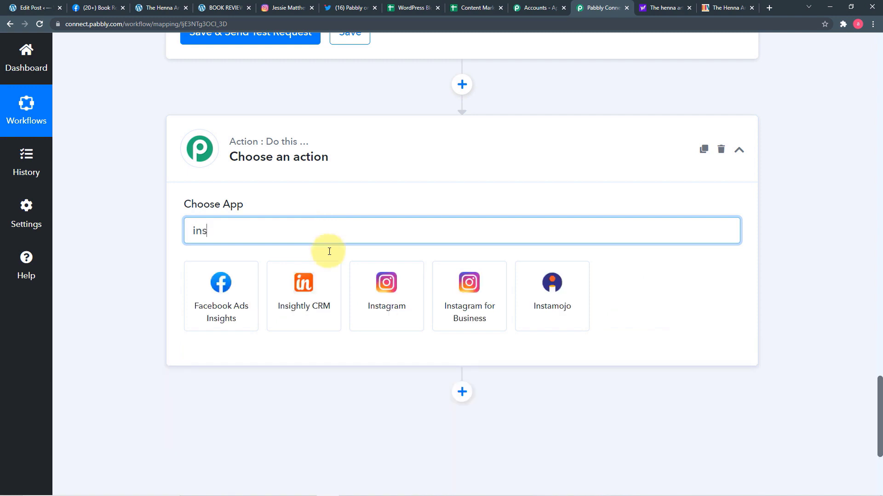
left_click(491, 313)
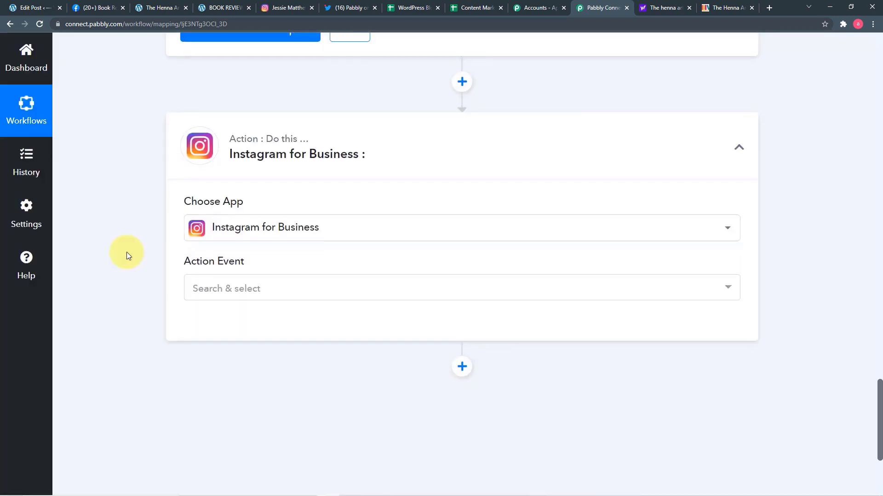
Step: Set the Instagram action event to Publish Photo and start connecting the account
left_click(196, 205)
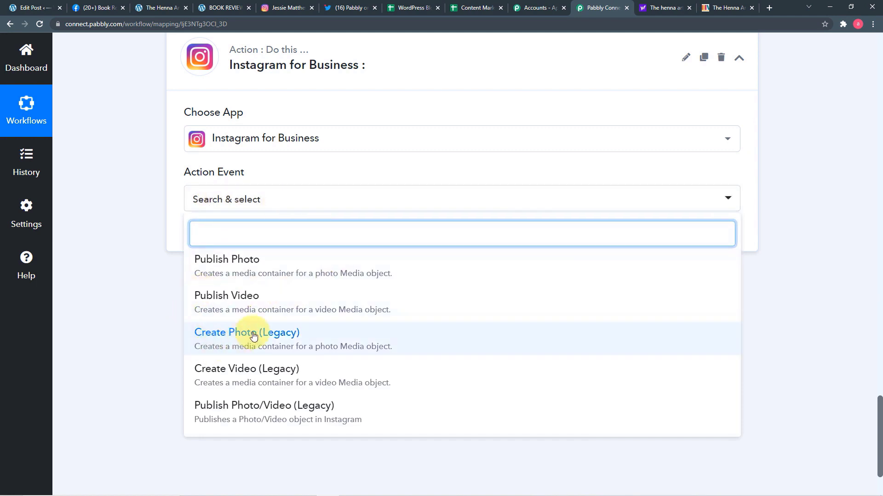
scroll(253, 336, "down", 2)
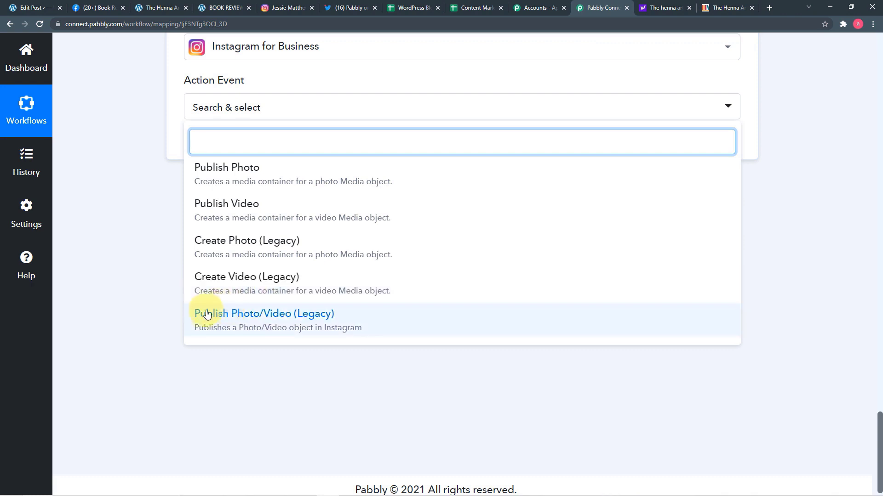
scroll(265, 225, "up", 2)
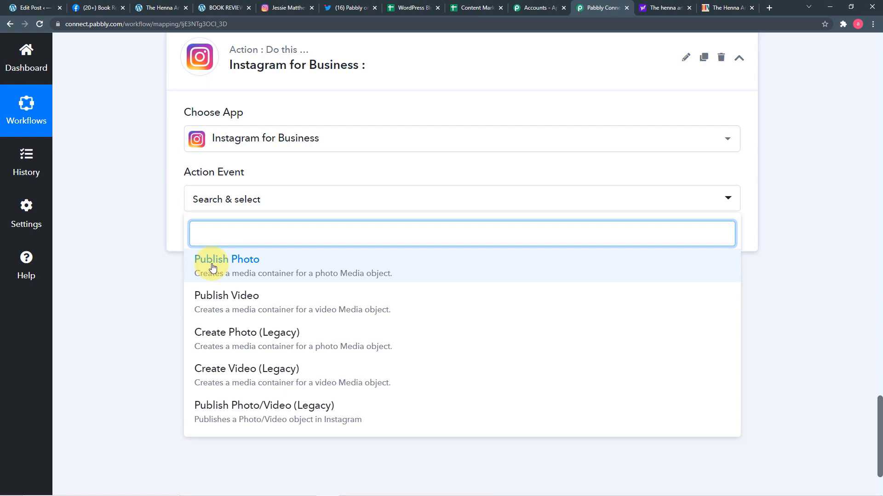
left_click(244, 261)
left_click(223, 243)
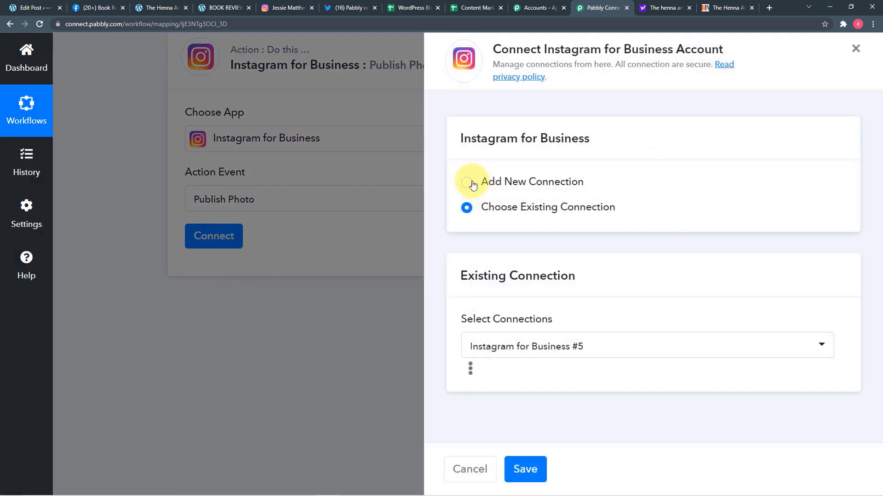
Step: Create a new Instagram for Business connection and authorise the account
left_click(467, 183)
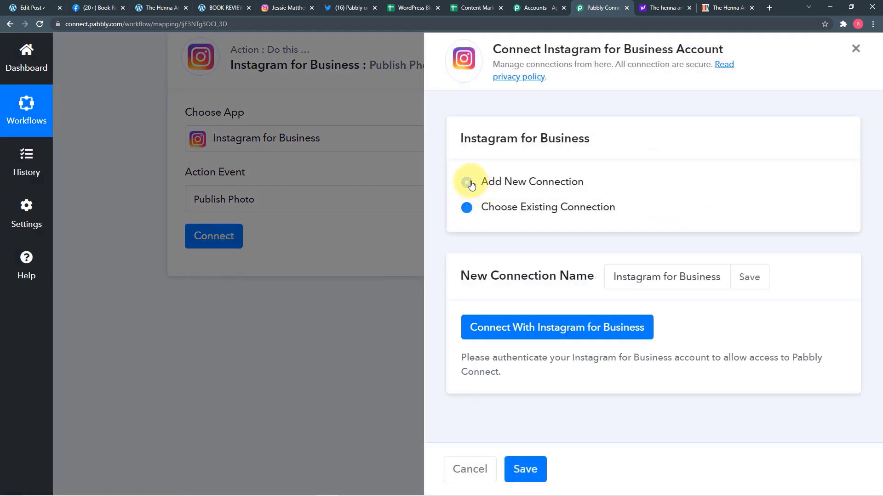
left_click(530, 329)
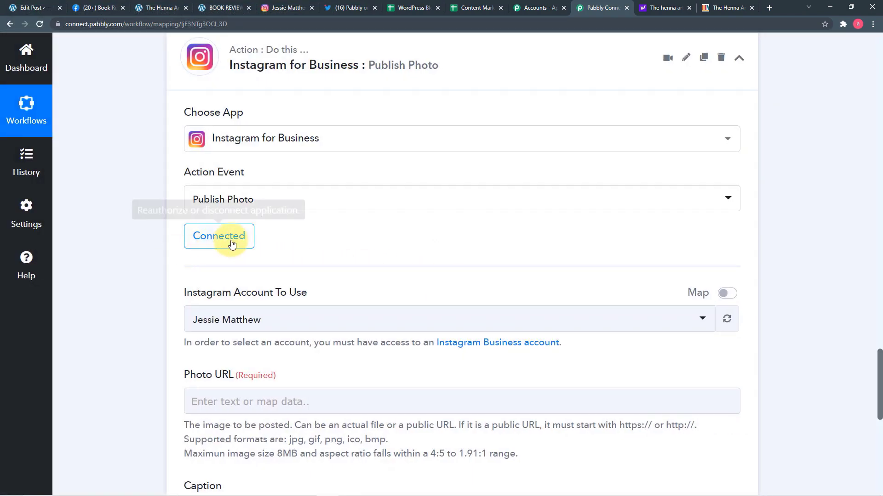
scroll(159, 266, "down", 1)
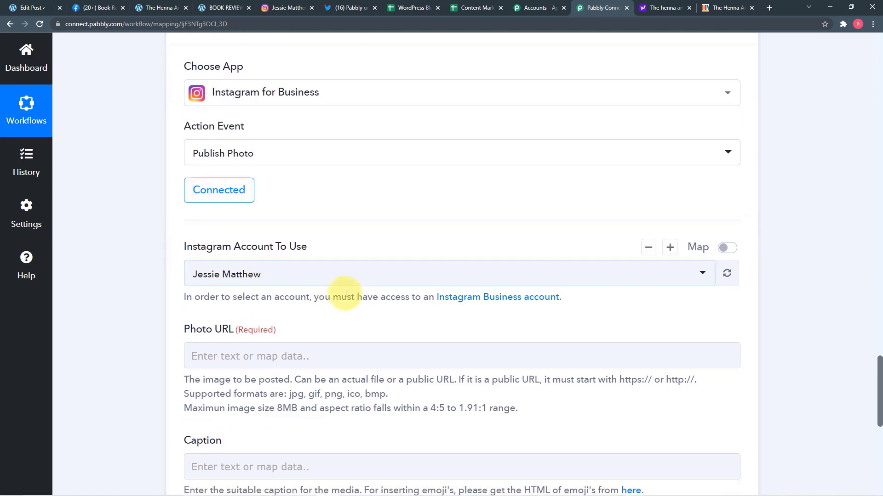
Step: Review the Instagram profile's two existing posts, then return to the Publish Photo step
left_click(288, 8)
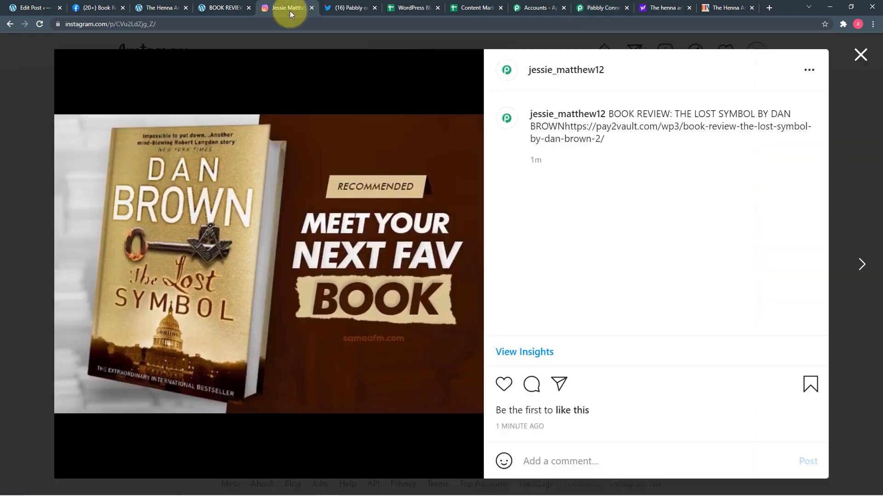
left_click(860, 59)
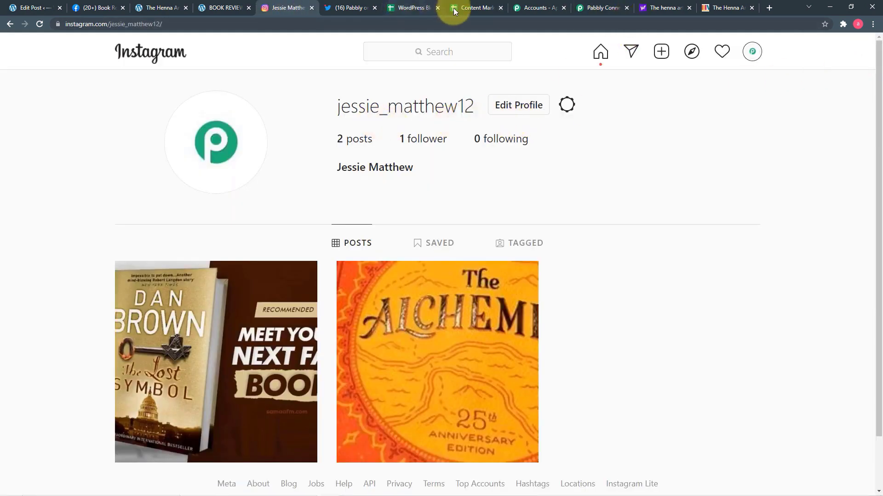
left_click(605, 9)
scroll(198, 174, "down", 2)
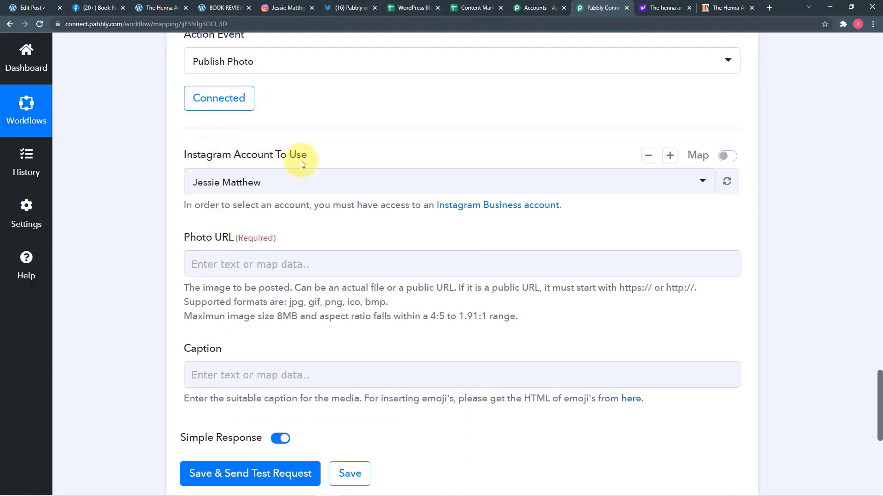
left_click(300, 182)
left_click(239, 246)
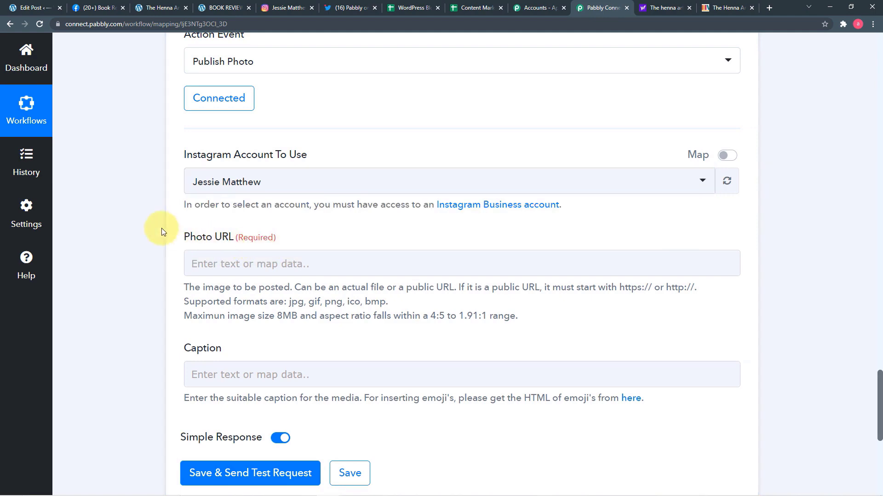
scroll(161, 228, "down", 1)
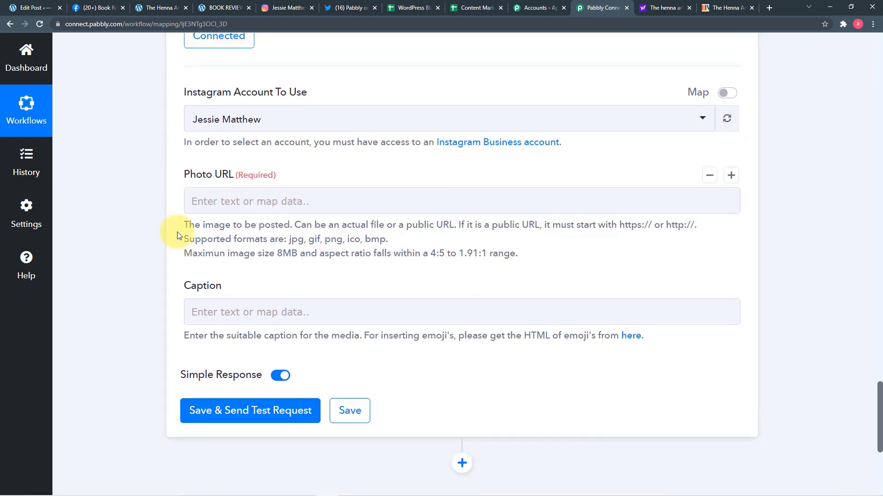
scroll(178, 236, "up", 20)
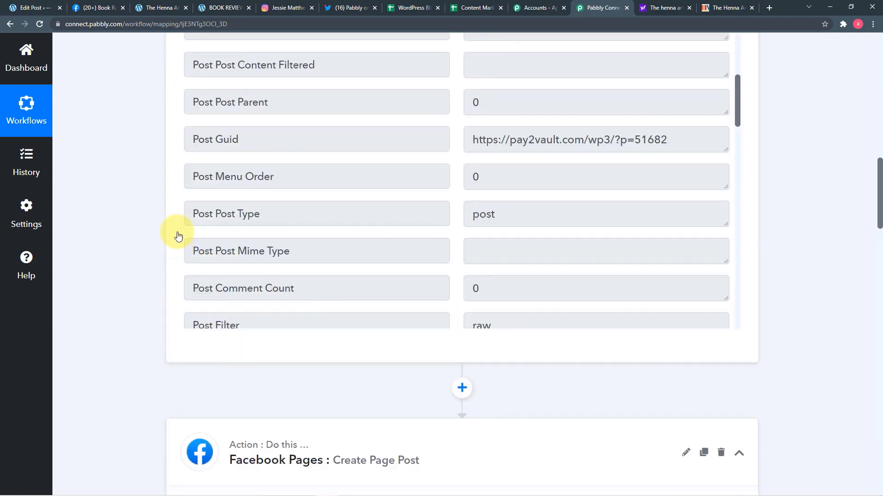
scroll(178, 235, "up", 5)
scroll(395, 367, "down", 7)
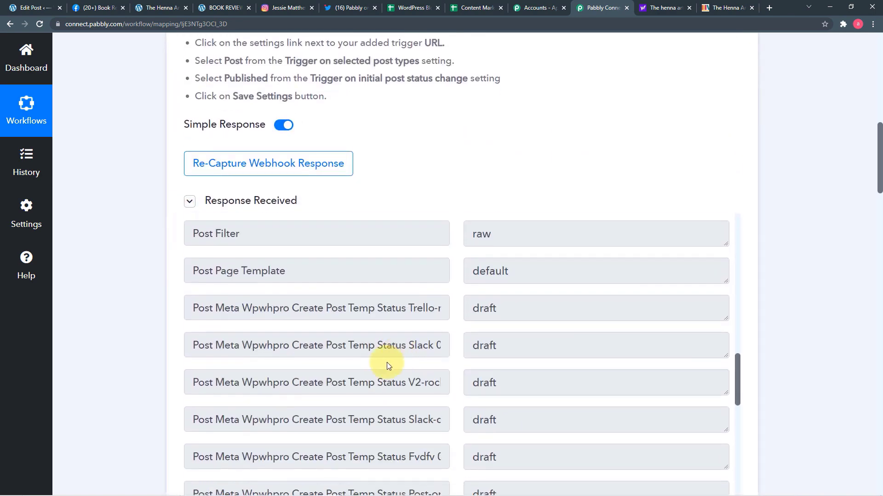
scroll(384, 362, "down", 12)
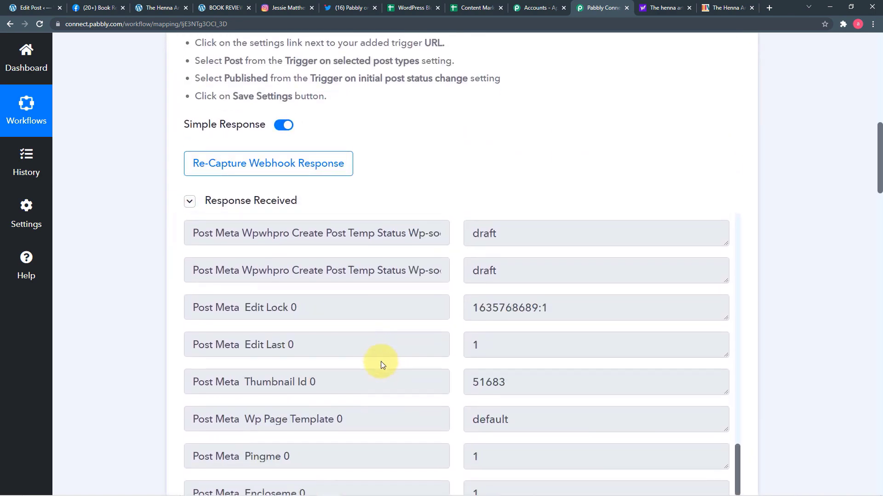
scroll(380, 361, "down", 6)
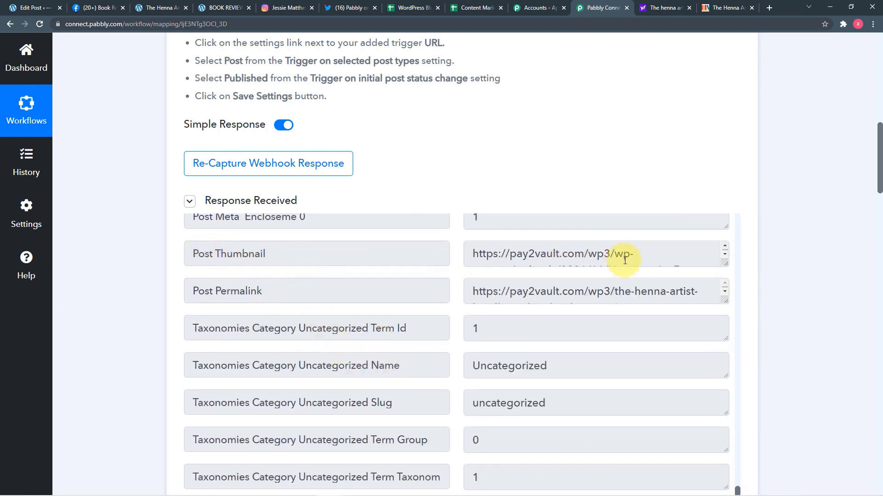
scroll(171, 278, "down", 12)
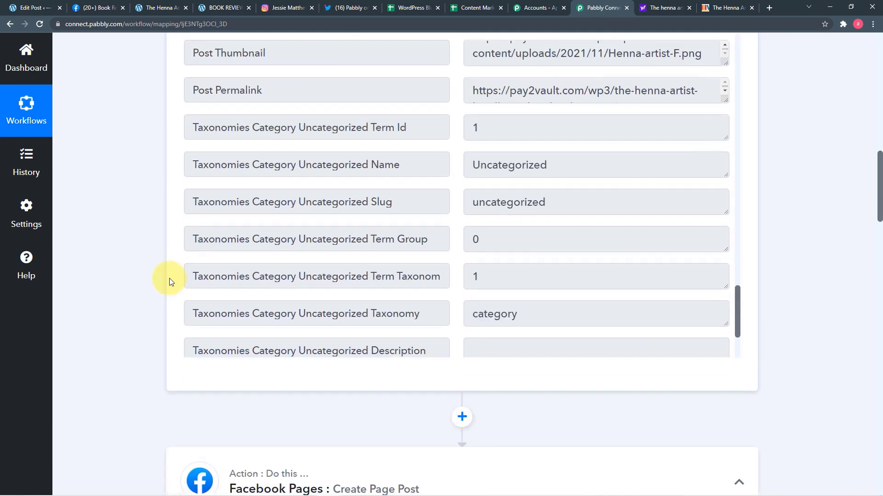
scroll(169, 278, "down", 20)
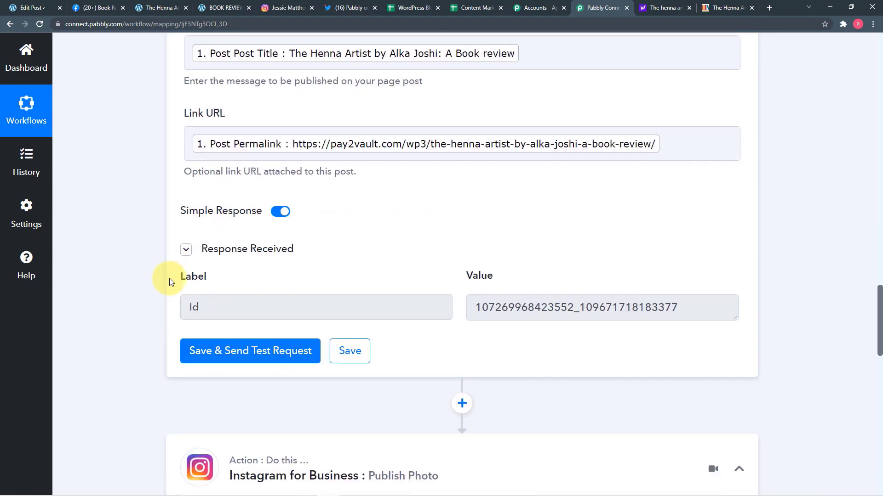
scroll(169, 278, "down", 3)
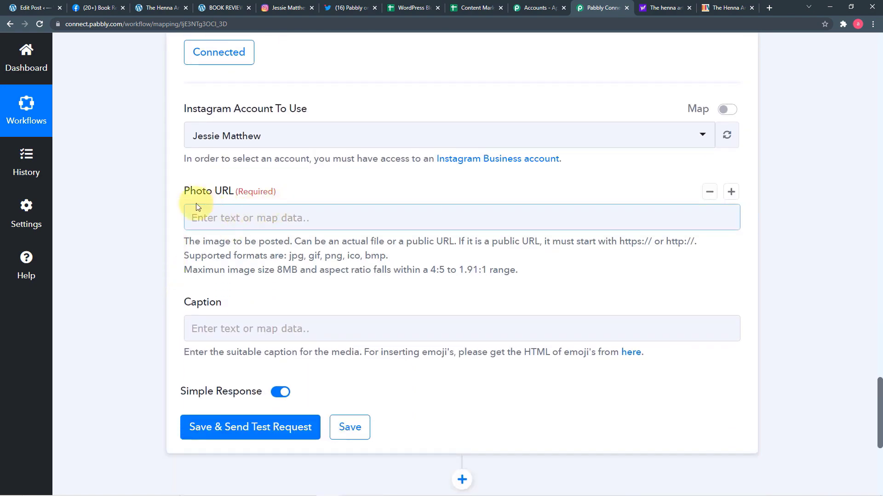
Step: Map the WordPress Post Thumbnail into the Instagram step's Photo URL field
left_click(380, 219)
left_click(354, 329)
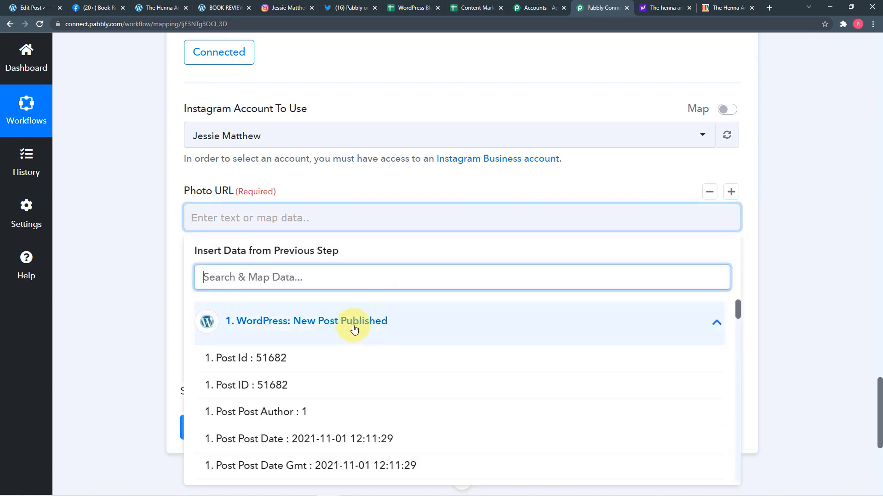
scroll(354, 329, "down", 6)
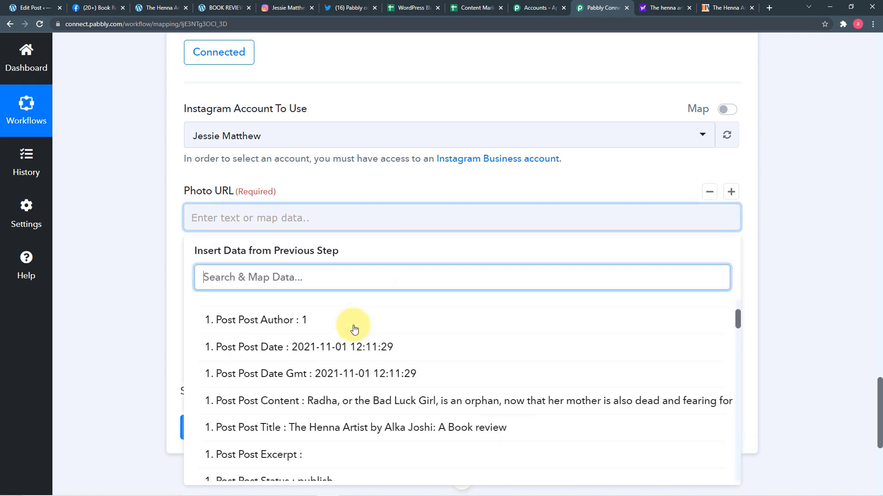
scroll(354, 329, "down", 6)
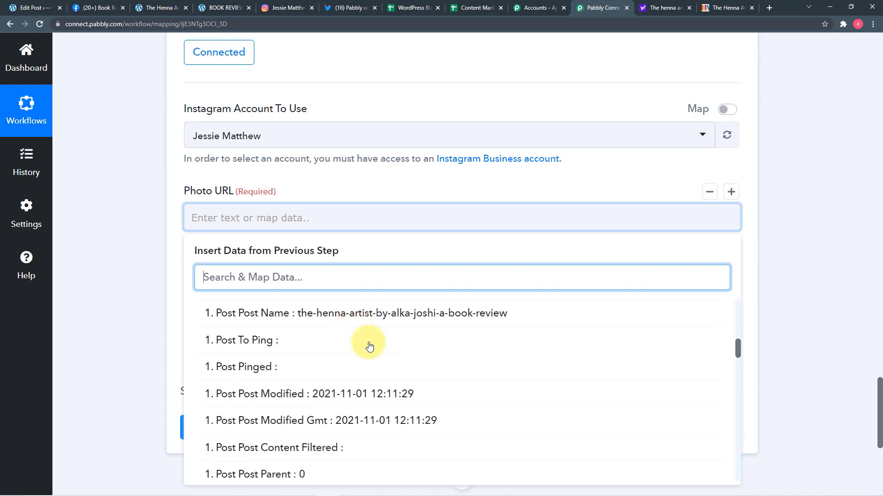
scroll(312, 408, "up", 2)
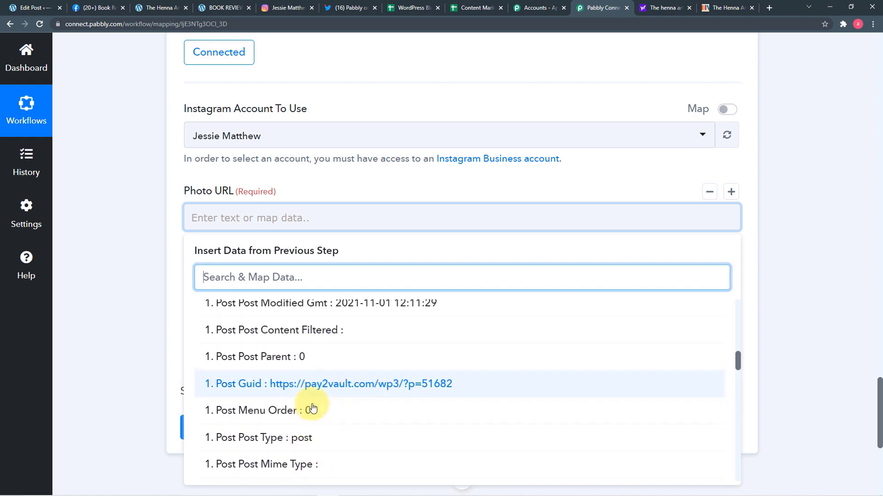
scroll(312, 407, "down", 9)
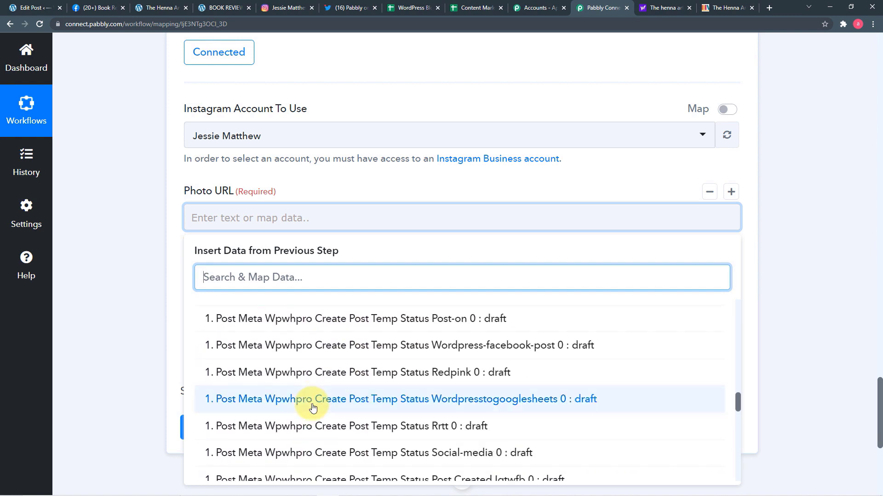
scroll(312, 408, "down", 9)
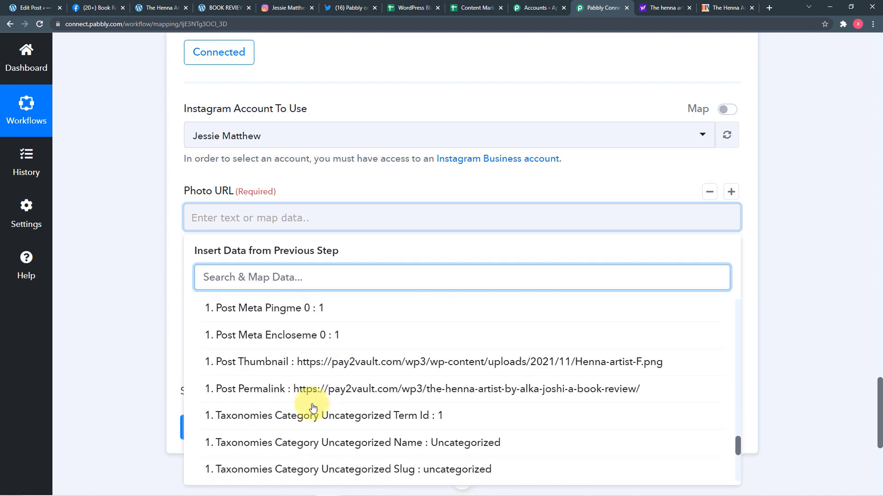
left_click(301, 362)
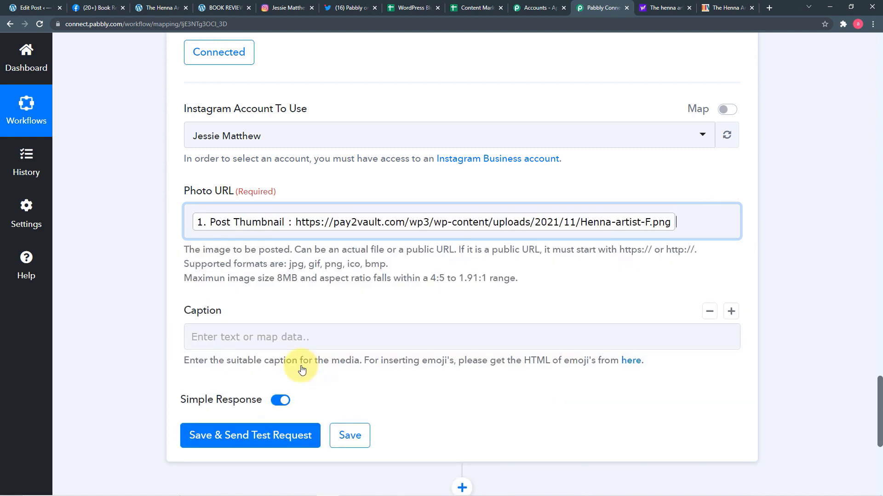
left_click(152, 314)
Step: Map the WordPress Post Post Title into the Instagram Caption field
scroll(148, 317, "down", 1)
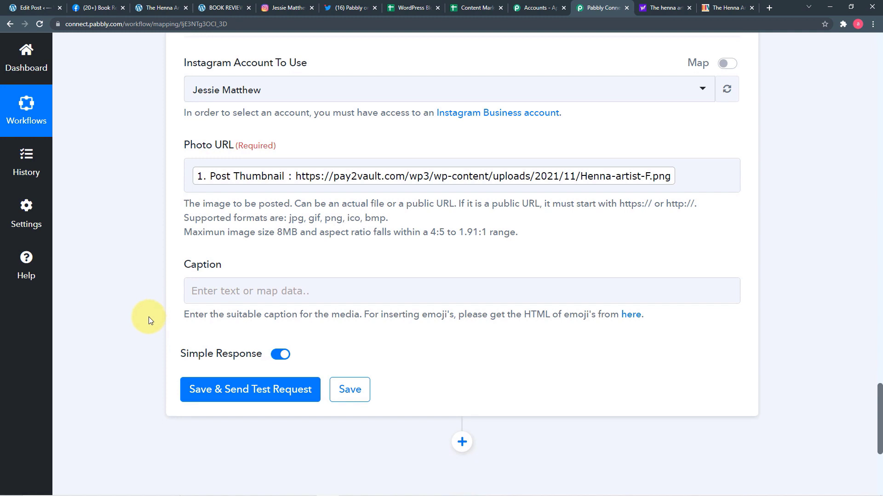
left_click(258, 290)
scroll(276, 299, "down", 2)
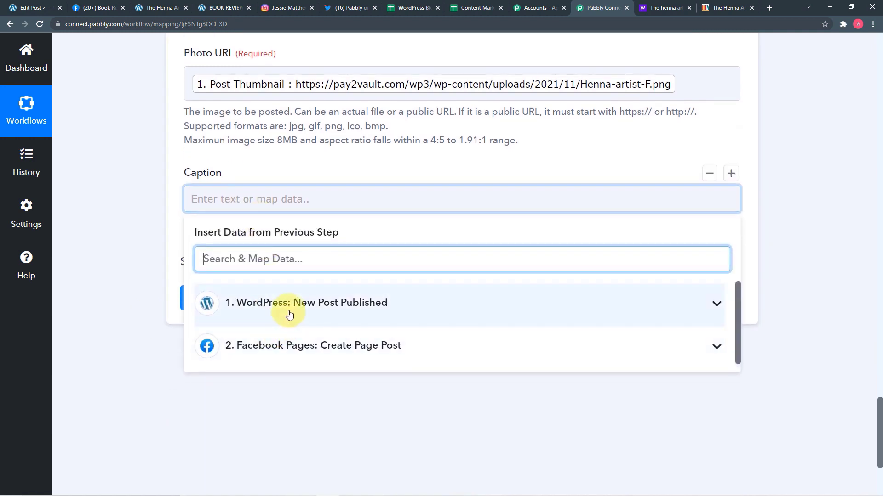
left_click(312, 322)
scroll(416, 439, "down", 4)
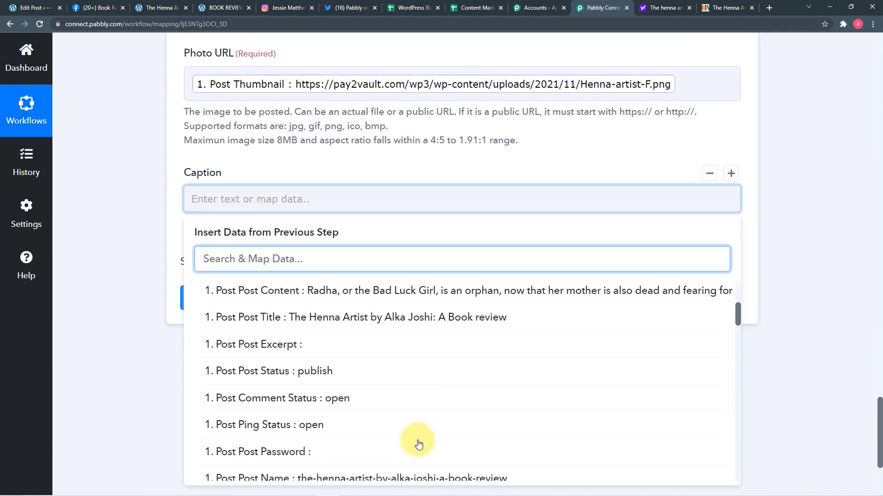
left_click(370, 327)
left_click(131, 257)
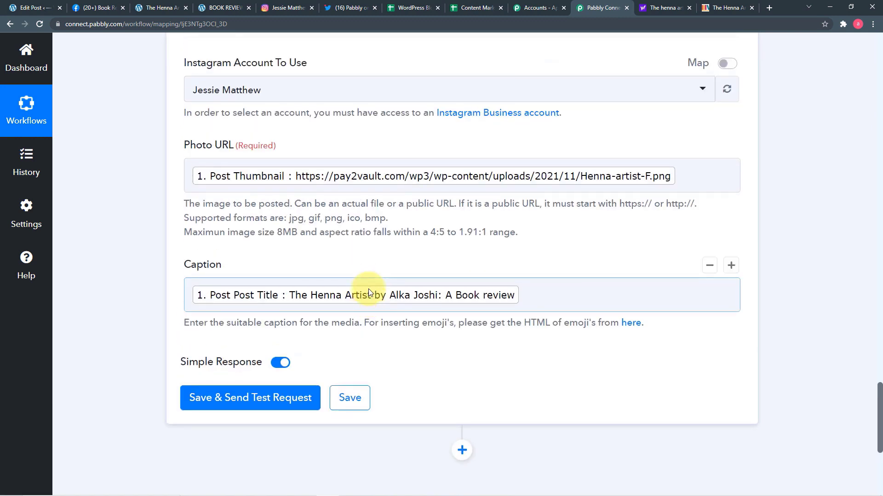
Step: Save the Instagram step, send a test post, and check it on the Instagram profile
left_click(209, 399)
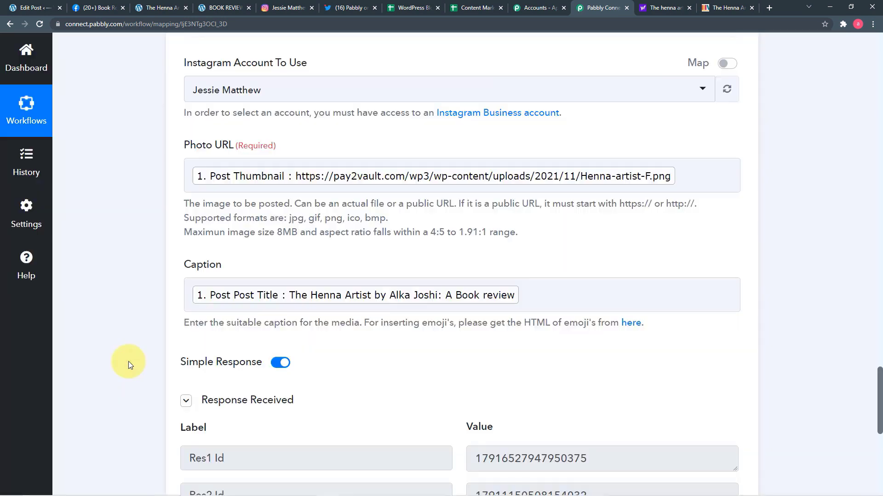
scroll(128, 361, "down", 5)
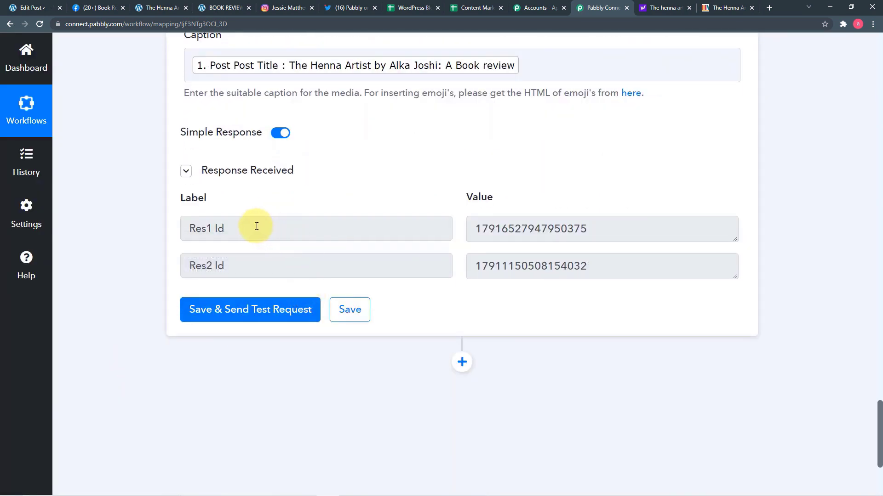
left_click(281, 11)
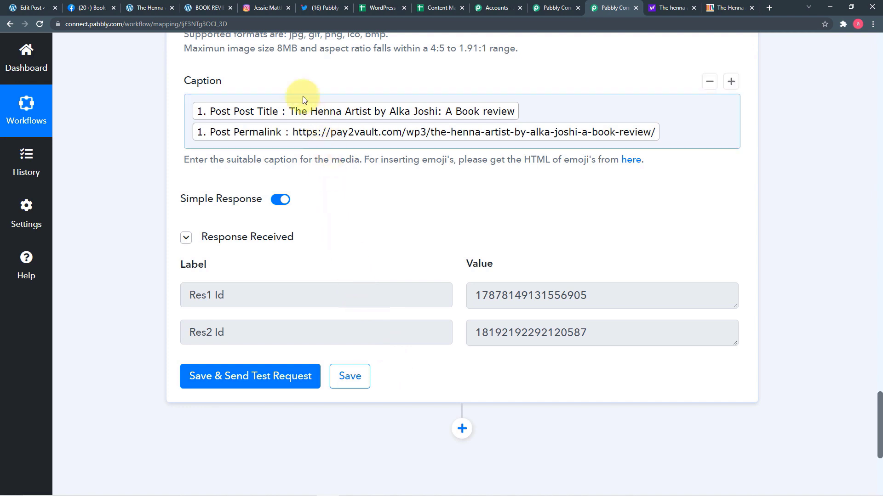
left_click(252, 5)
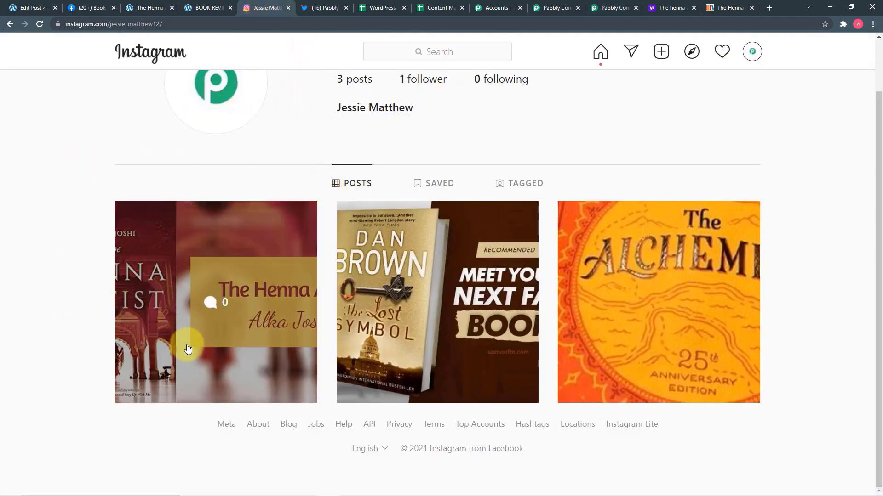
left_click(193, 353)
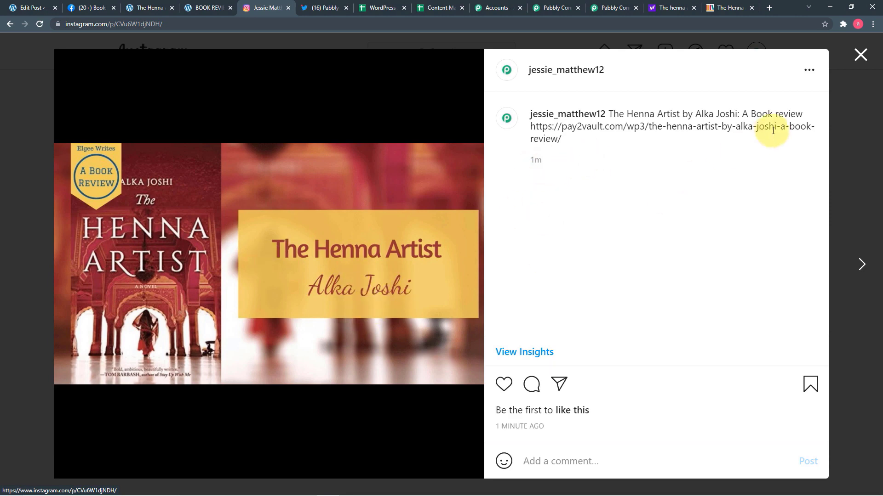
left_click(860, 60)
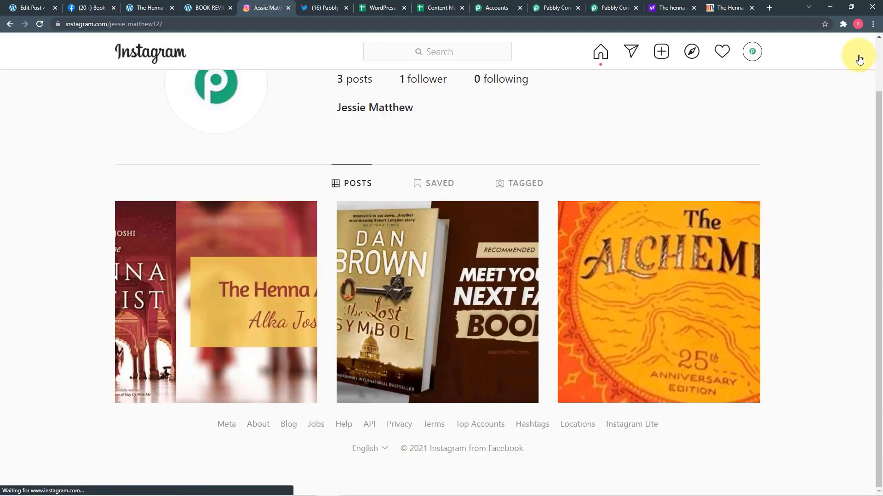
left_click(546, 10)
Step: Add a step after Instagram using Twitter (Beta) with the Create Tweet with Media event
left_click(602, 7)
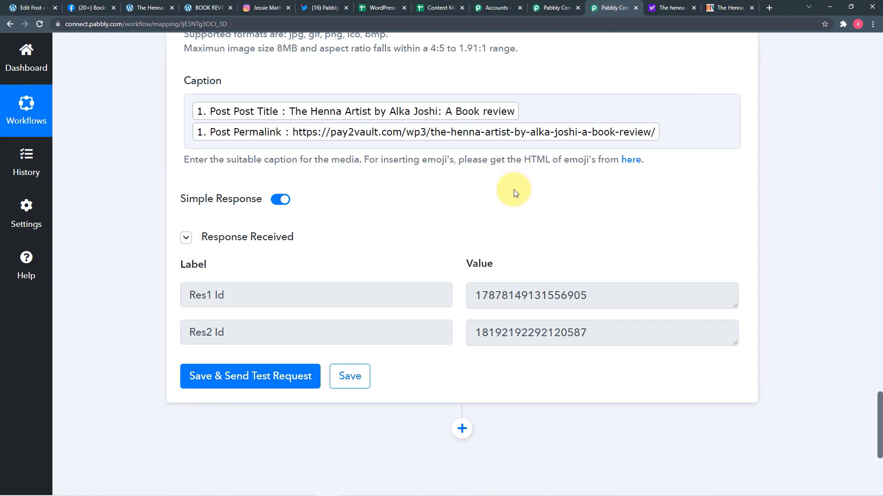
scroll(514, 192, "down", 2)
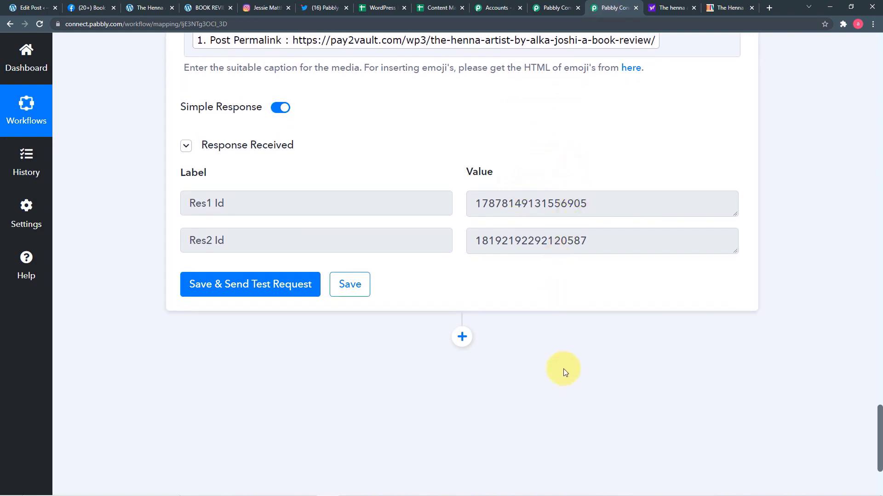
left_click(462, 337)
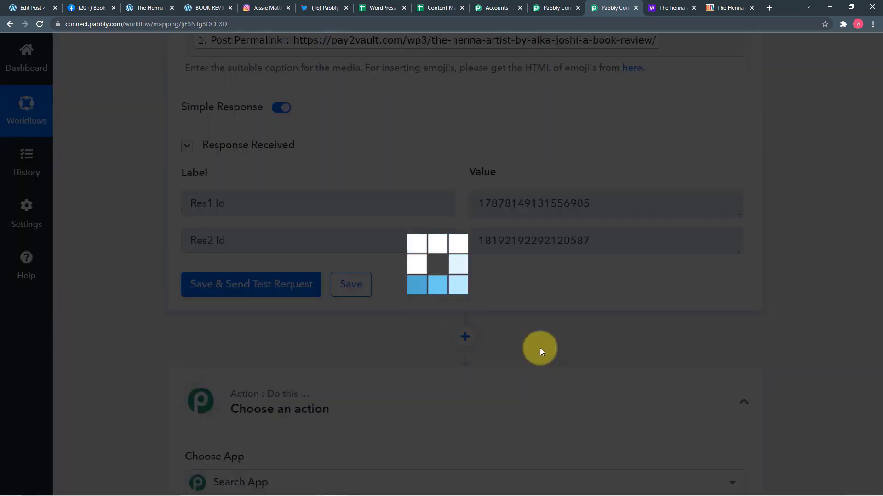
scroll(336, 324, "down", 3)
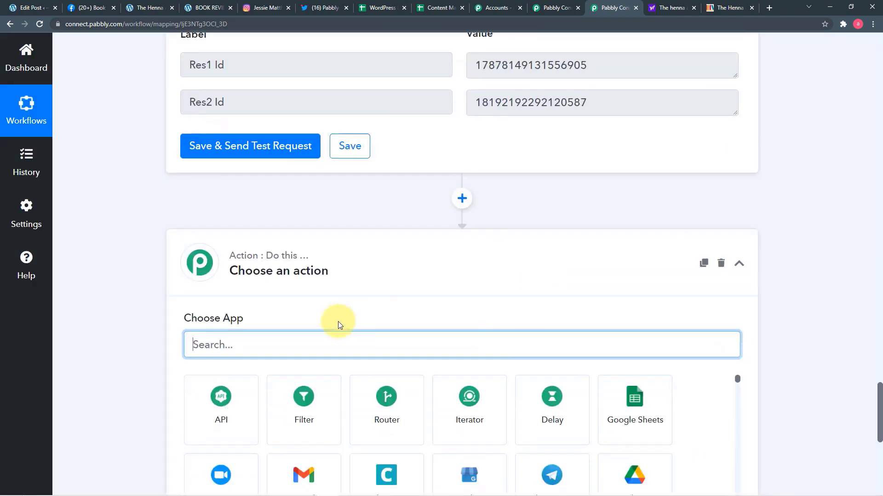
type("t")
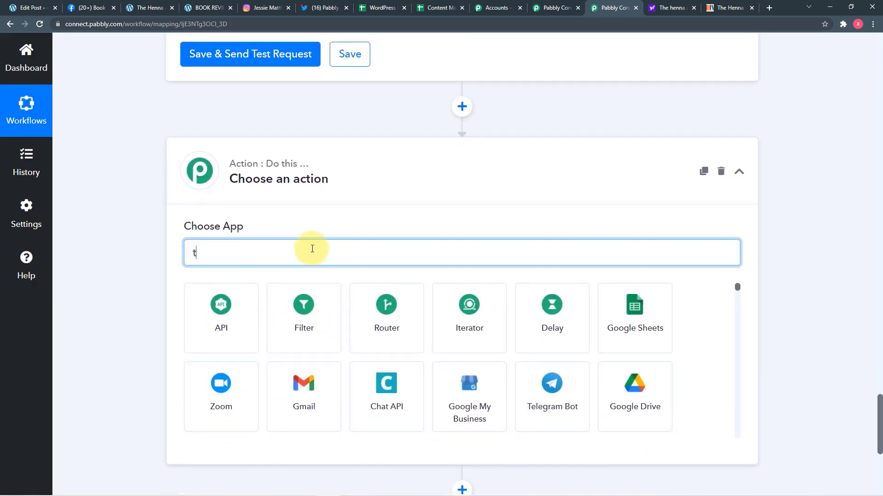
type("wi")
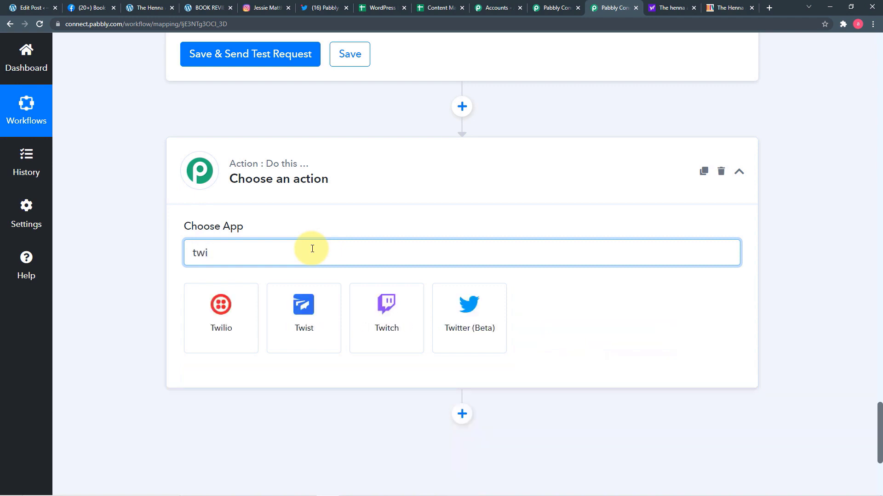
left_click(474, 304)
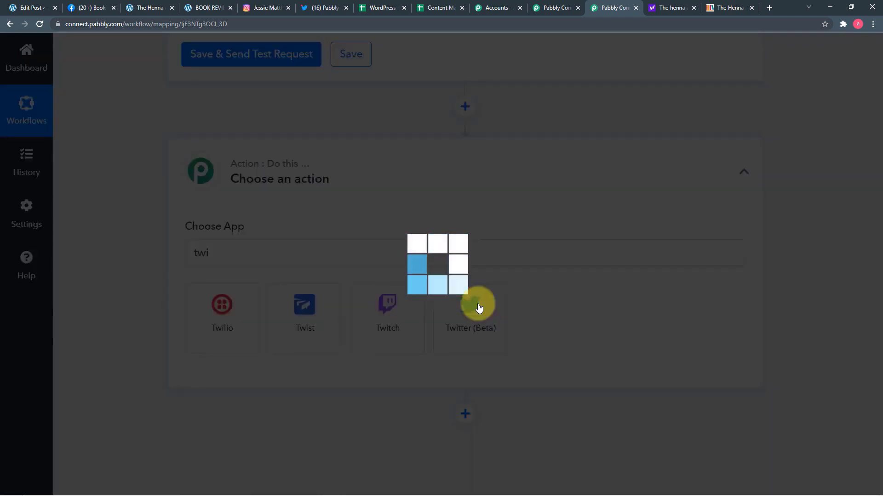
scroll(297, 296, "down", 3)
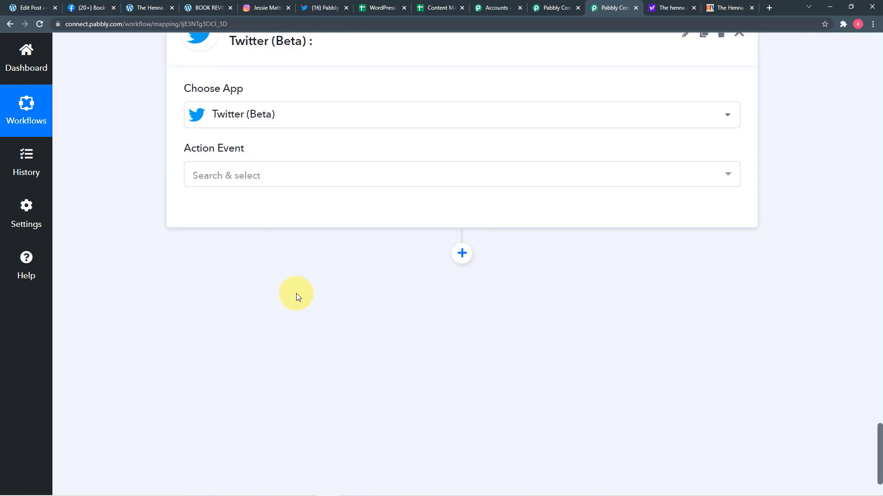
left_click(268, 180)
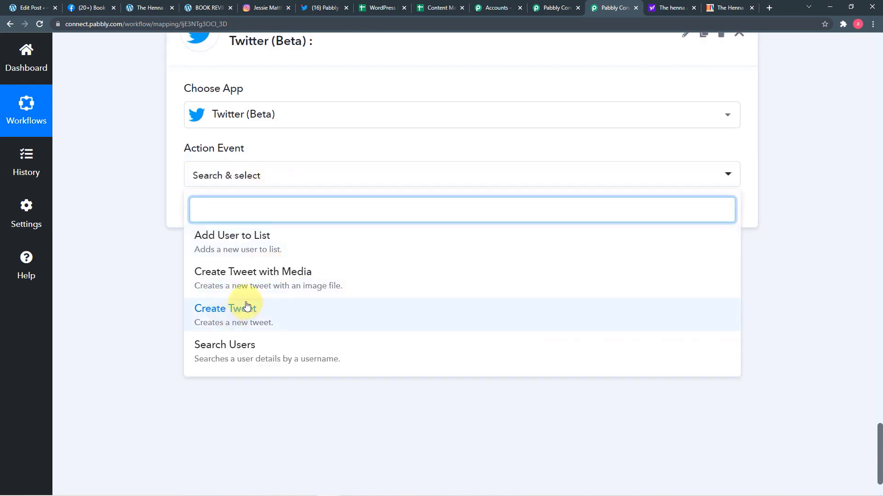
left_click(320, 288)
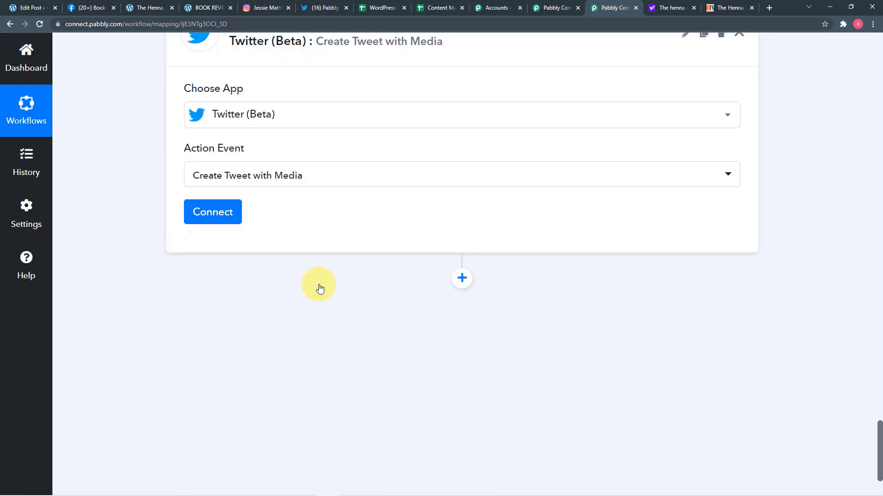
Step: Add a new Twitter (Beta) connection and authorize Pabbly Connect in Twitter's popup
left_click(221, 212)
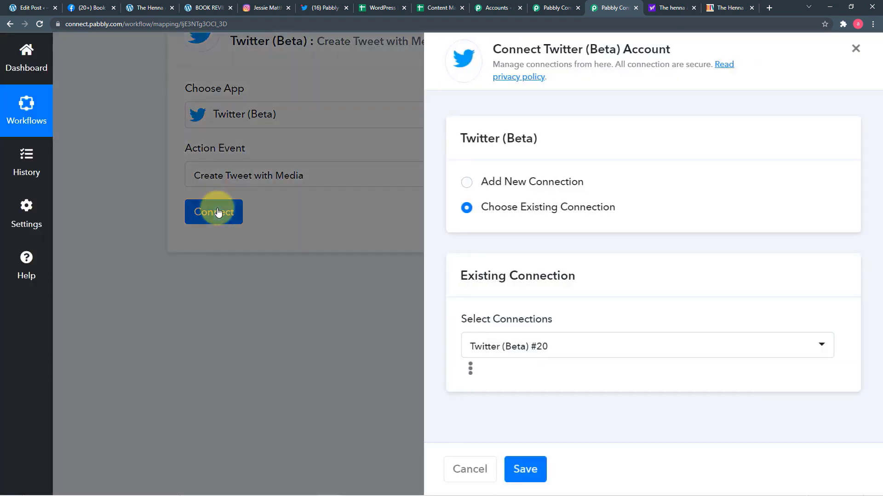
left_click(467, 183)
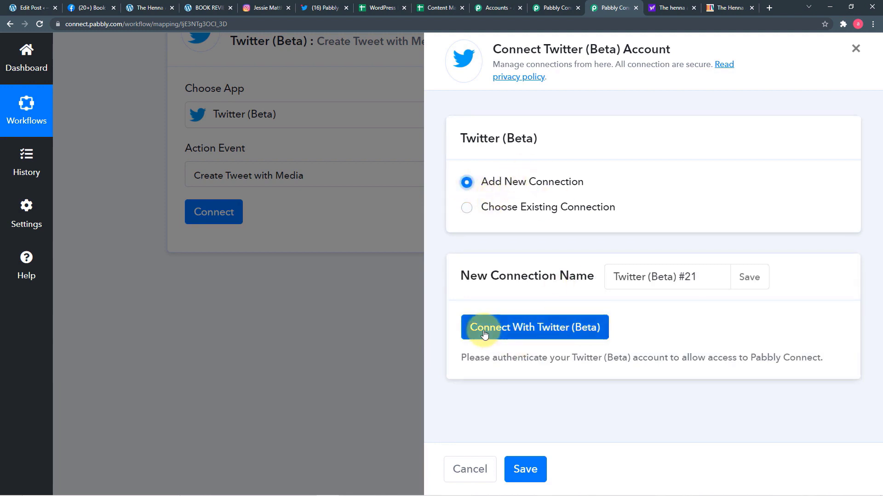
left_click(535, 331)
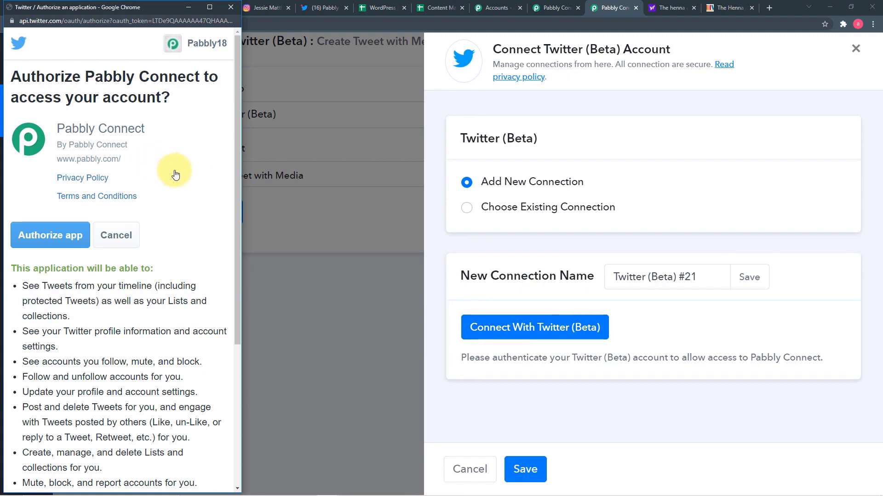
scroll(181, 175, "down", 2)
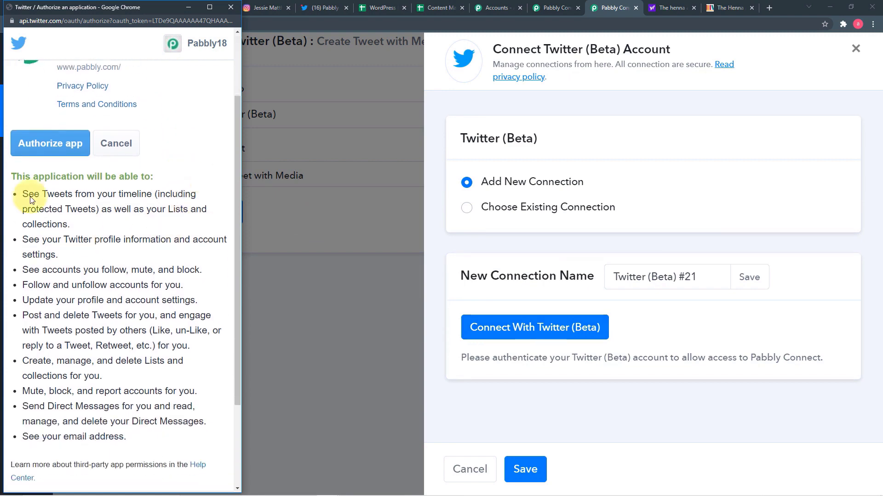
left_click(30, 153)
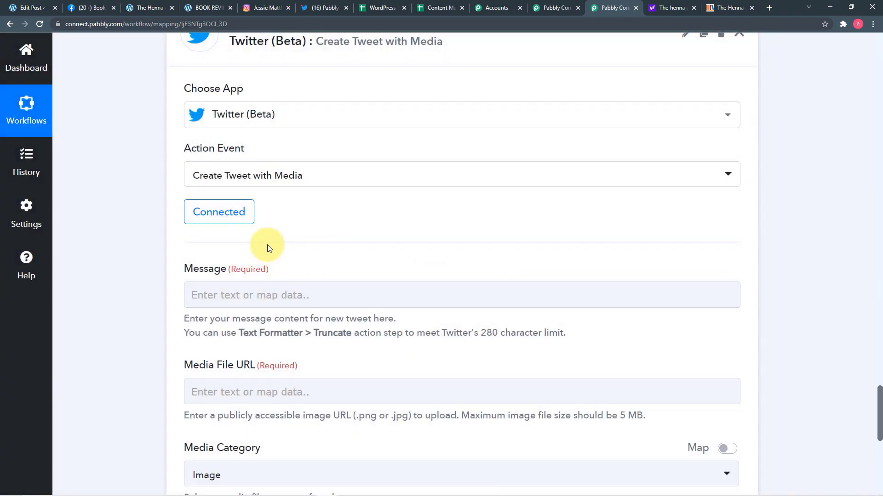
Step: Insert the WordPress Post Post Title into the tweet's Message field
scroll(267, 245, "down", 2)
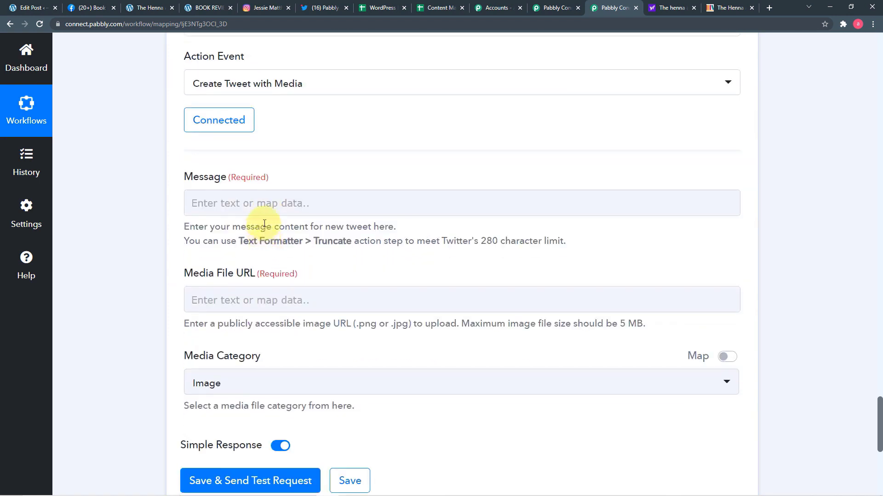
scroll(230, 293, "down", 2)
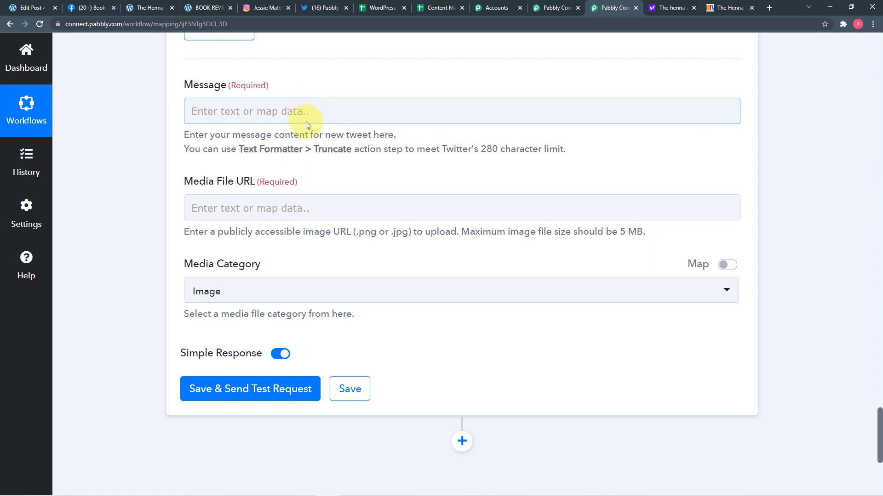
left_click(306, 123)
scroll(305, 153, "down", 2)
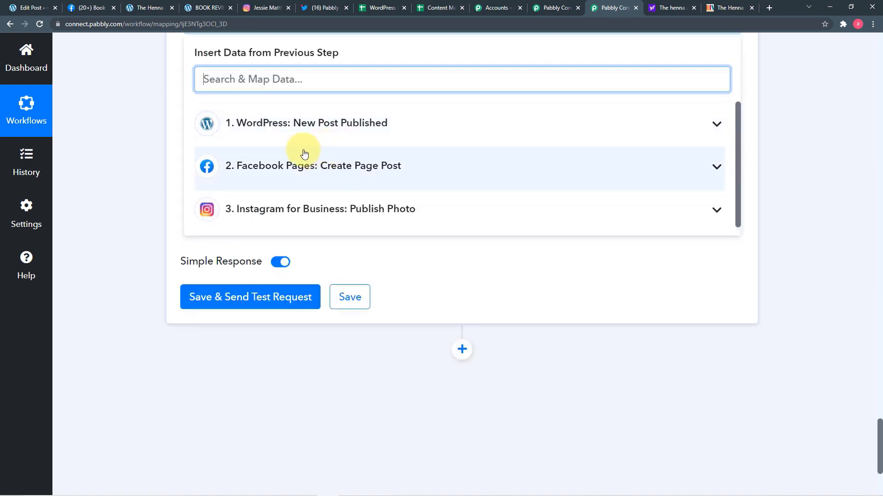
left_click(299, 137)
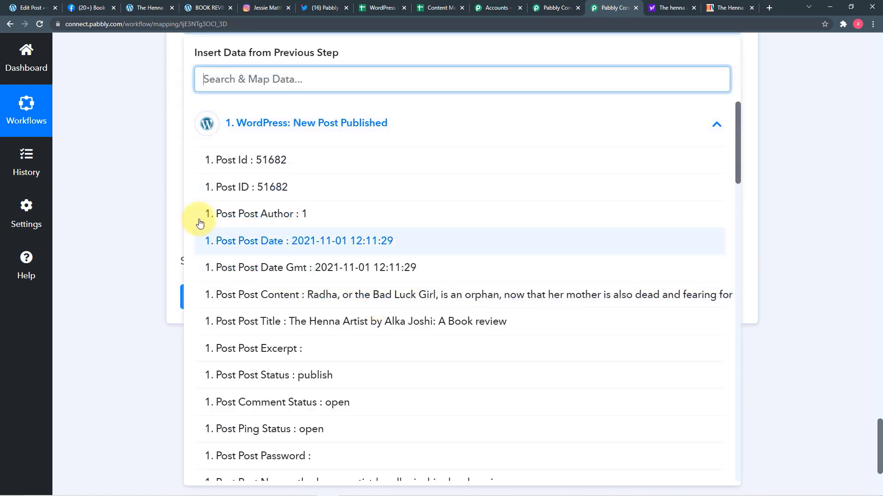
scroll(168, 205, "up", 3)
left_click(135, 198)
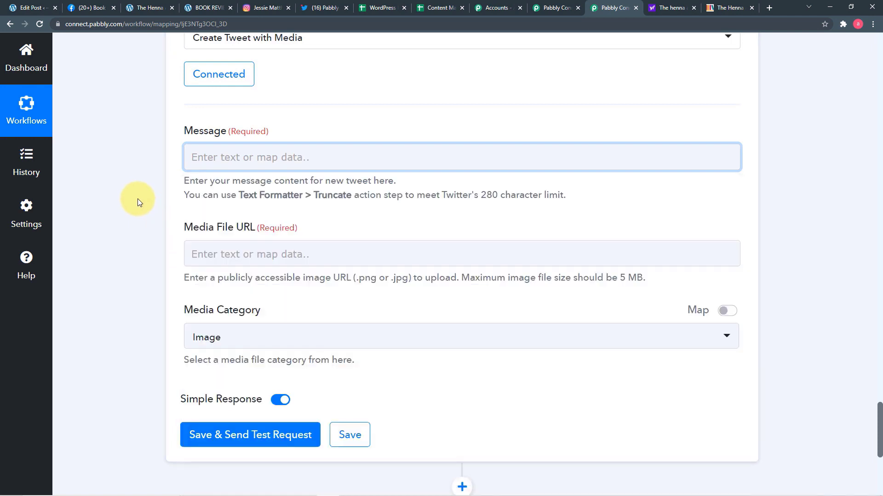
left_click(264, 165)
scroll(339, 295, "down", 3)
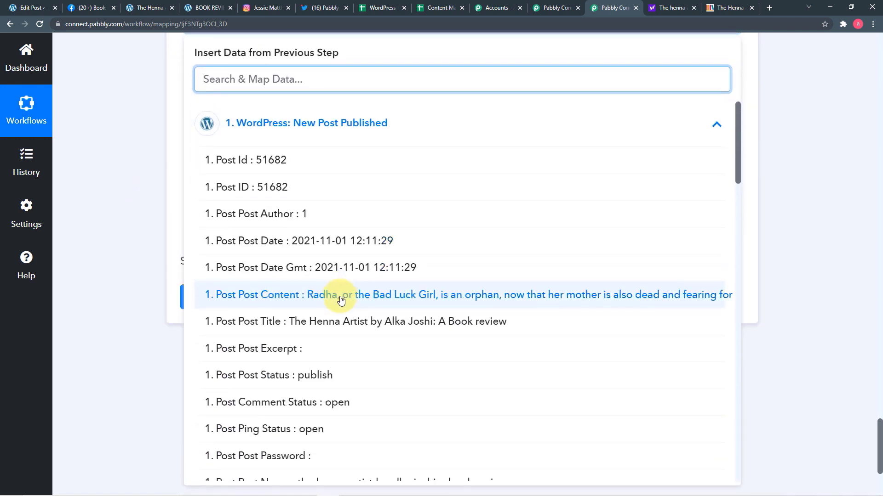
left_click(246, 322)
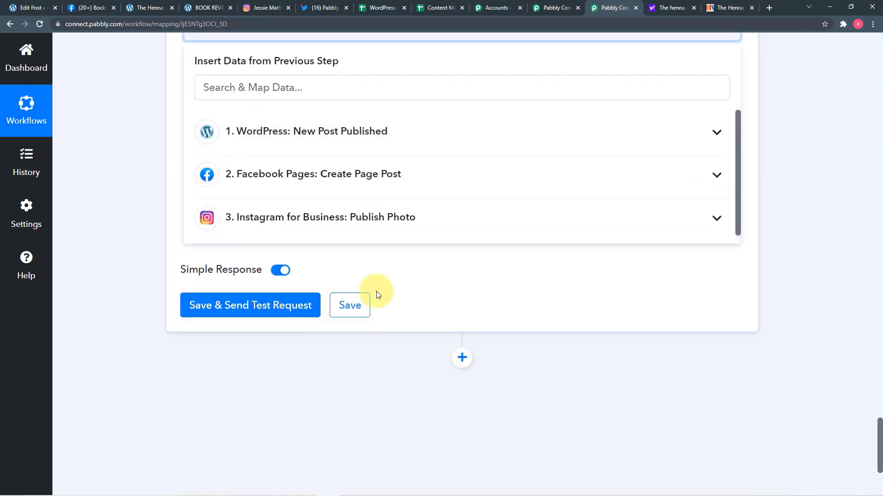
Step: Add the WordPress Post Permalink on a new line below the title in Message
left_click(26, 168)
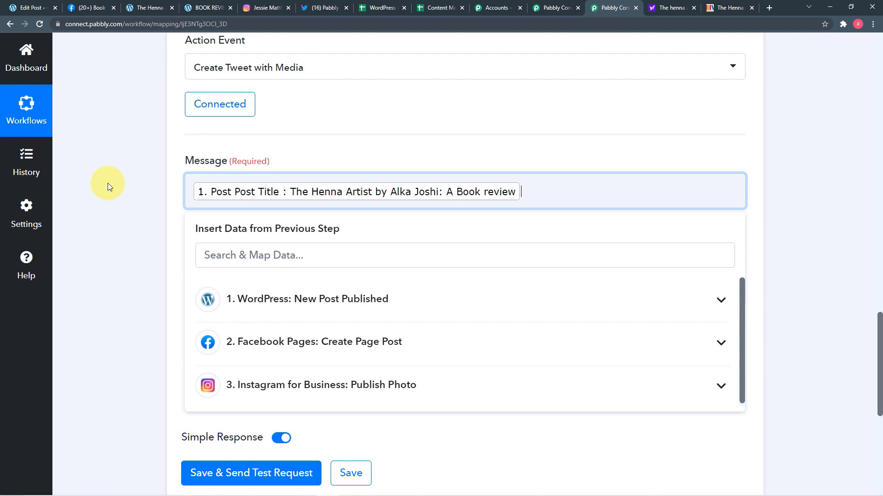
key("Return")
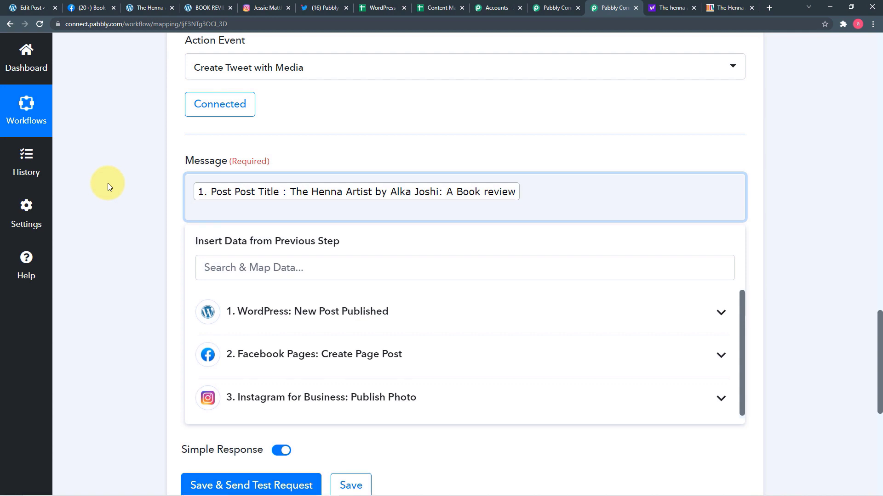
scroll(108, 183, "down", 2)
left_click(266, 176)
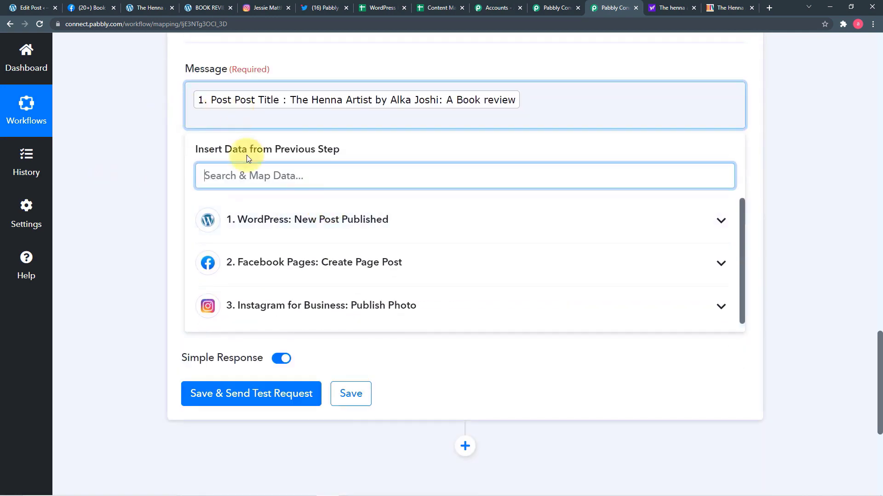
left_click(274, 231)
scroll(355, 351, "down", 5)
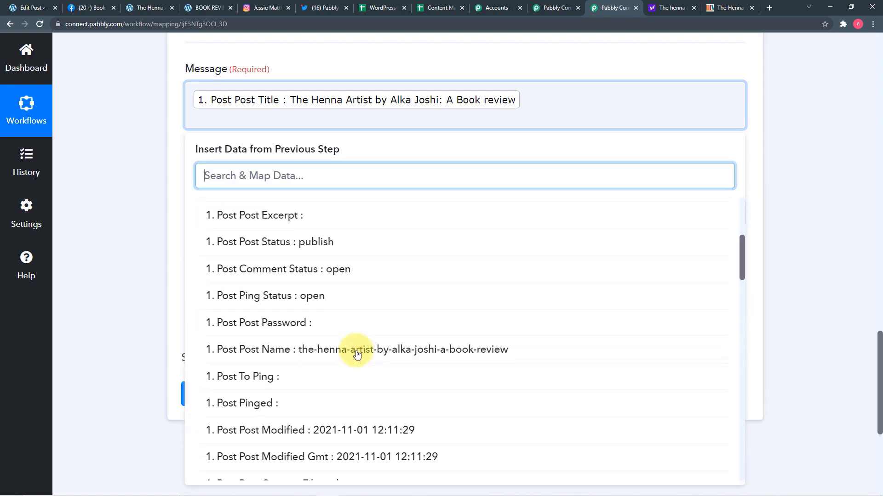
scroll(356, 354, "down", 12)
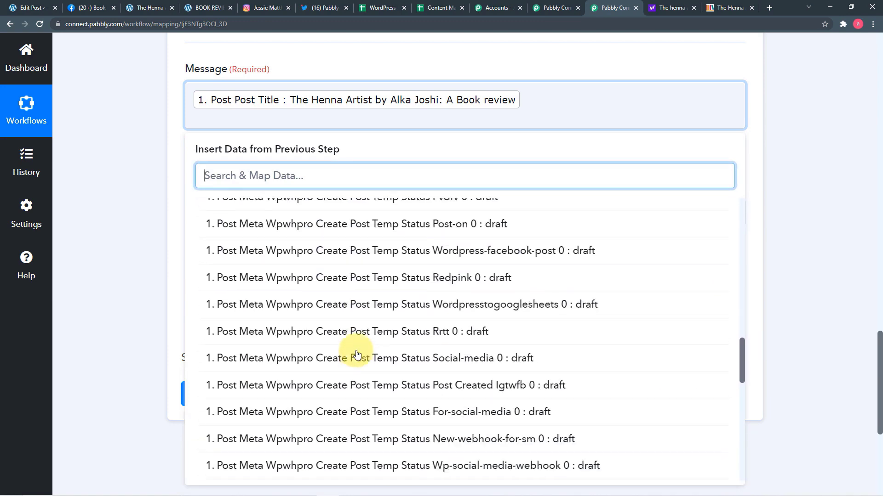
scroll(357, 354, "down", 10)
left_click(313, 289)
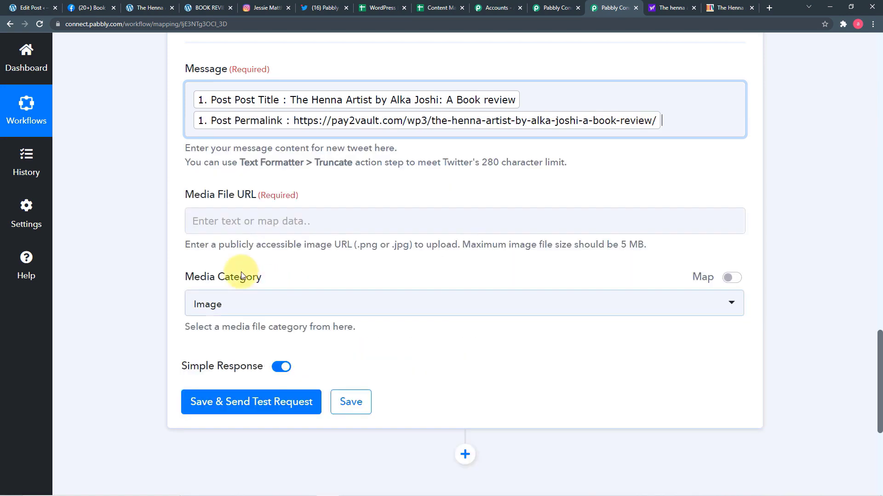
left_click(150, 233)
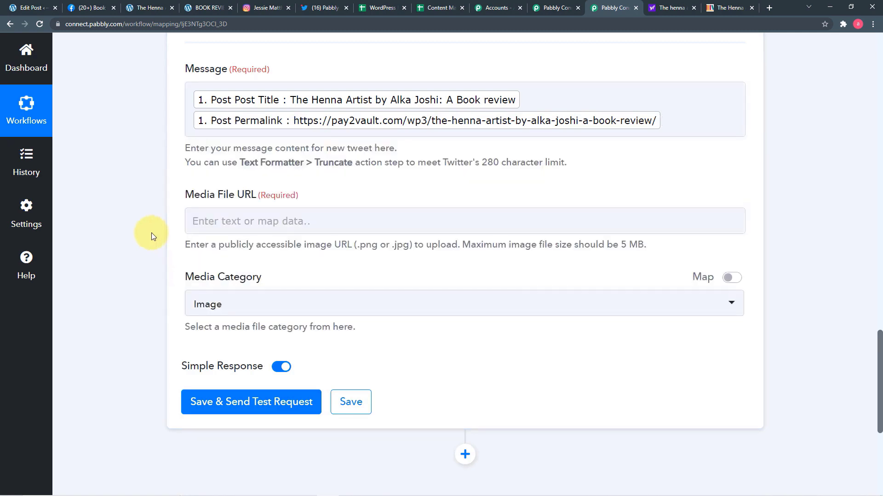
Step: Map the WordPress Post Thumbnail into the tweet's Media File URL
left_click(355, 223)
scroll(340, 258, "down", 2)
left_click(347, 236)
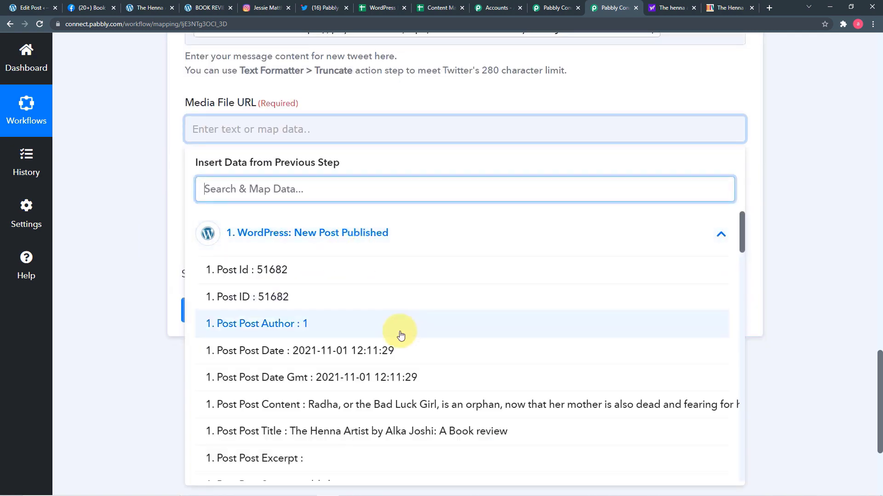
scroll(401, 336, "down", 15)
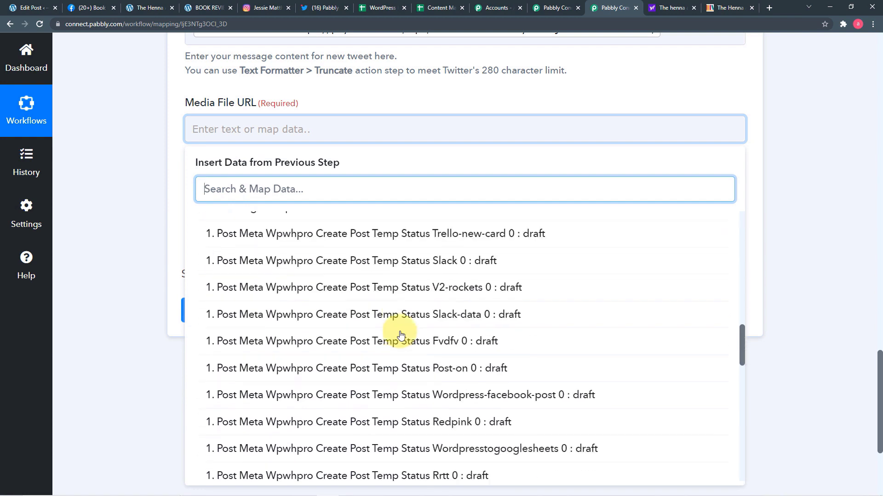
scroll(400, 333, "down", 10)
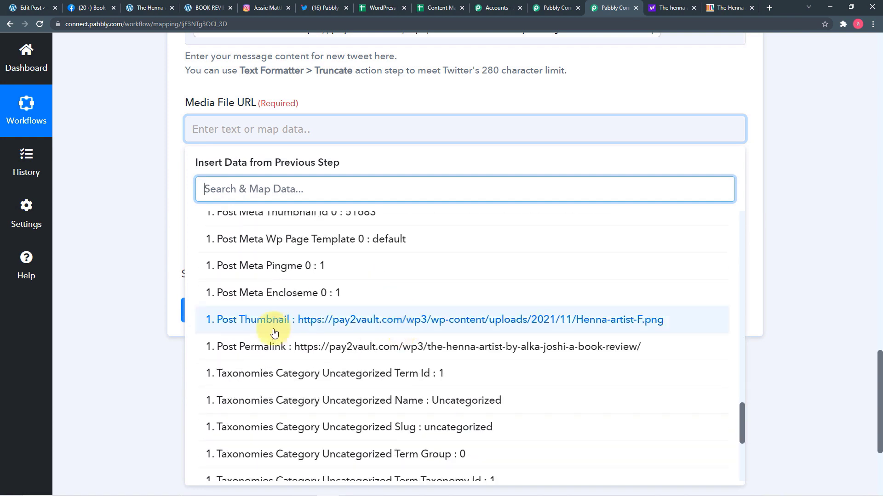
left_click(335, 328)
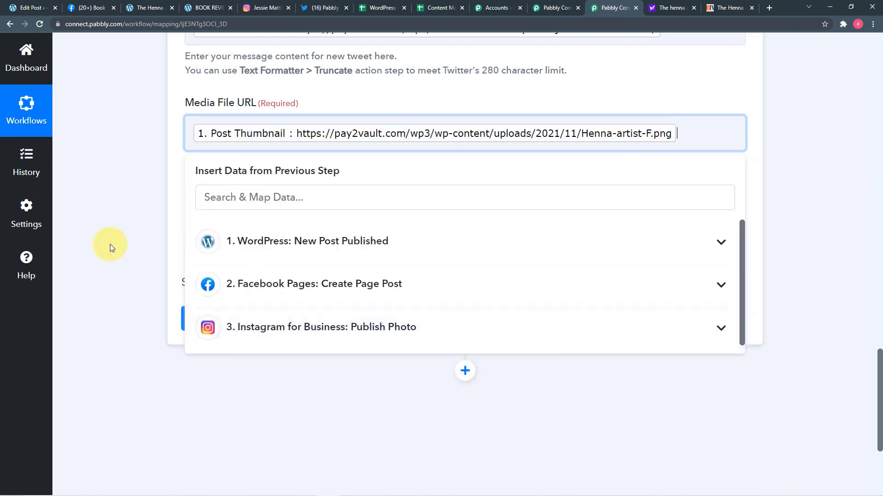
left_click(98, 240)
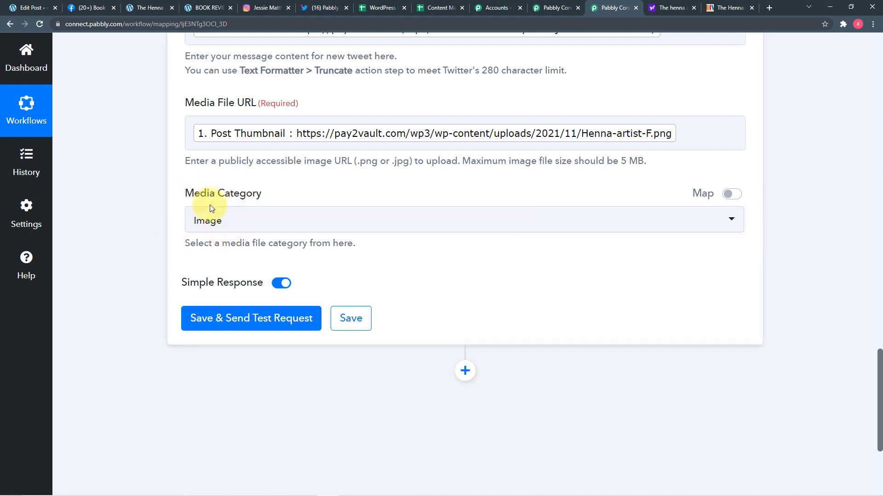
Step: Keep Media Category as Image, send a test tweet, and review the response
left_click(289, 222)
left_click(236, 282)
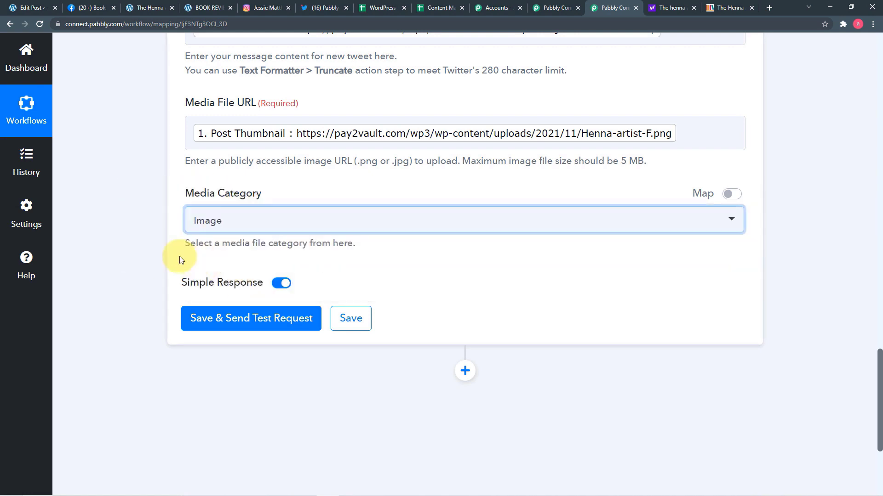
left_click(151, 278)
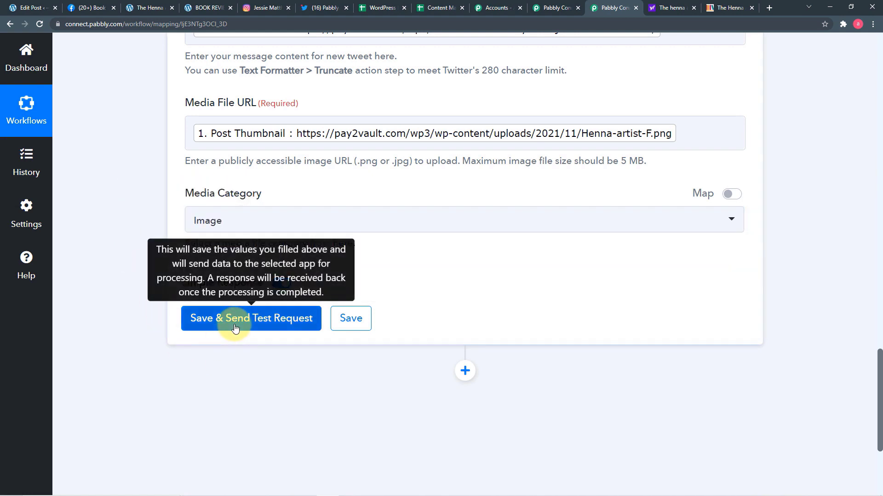
scroll(439, 223, "up", 3)
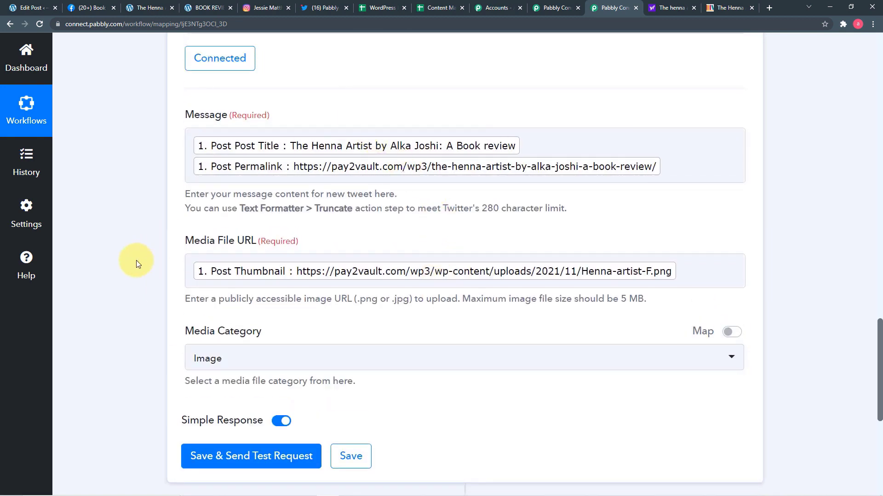
scroll(136, 261, "down", 2)
left_click(195, 372)
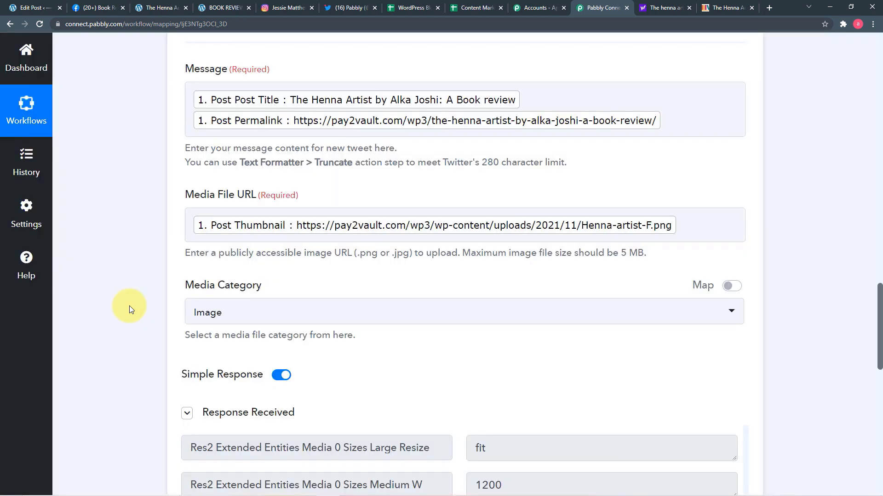
scroll(129, 305, "down", 5)
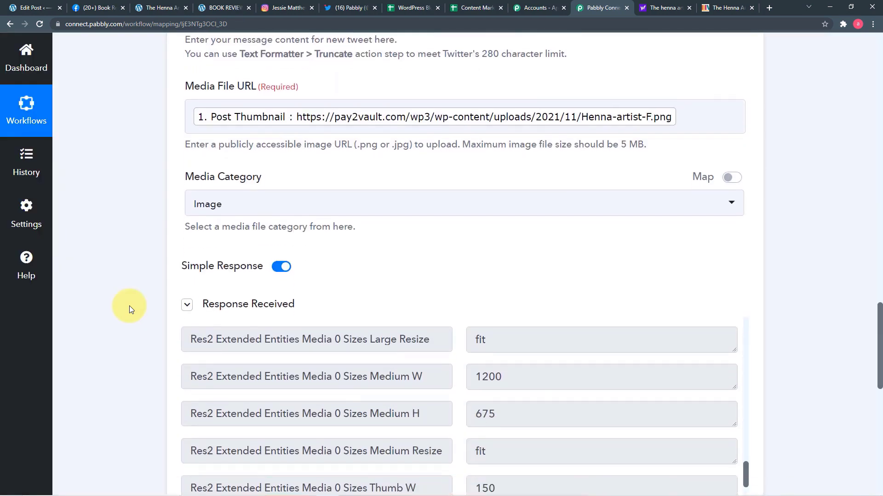
scroll(299, 342, "up", 15)
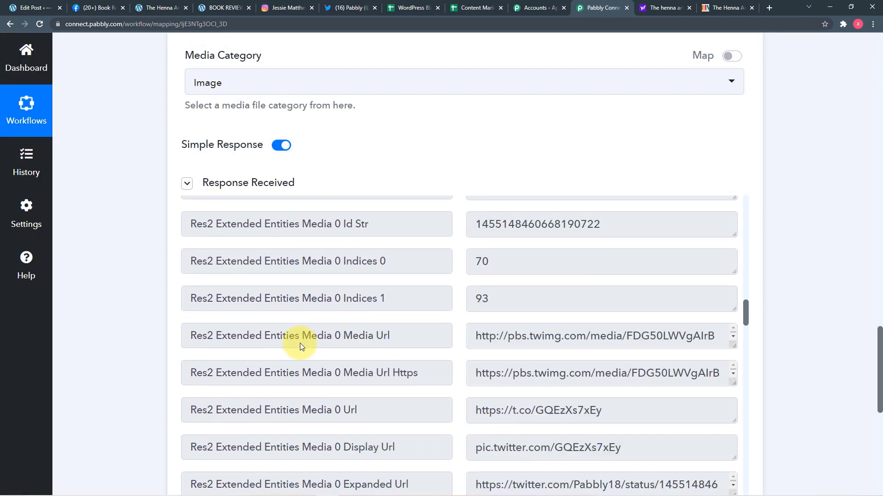
scroll(300, 343, "up", 3)
scroll(296, 343, "up", 3)
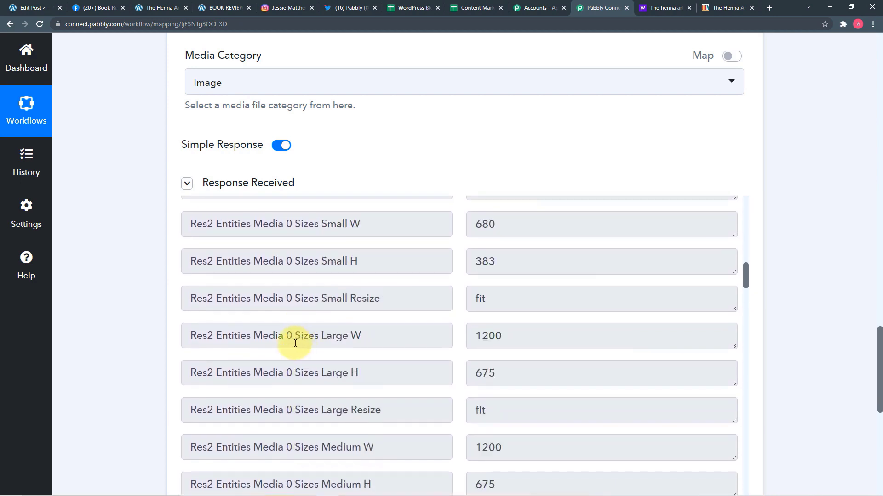
left_click(352, 8)
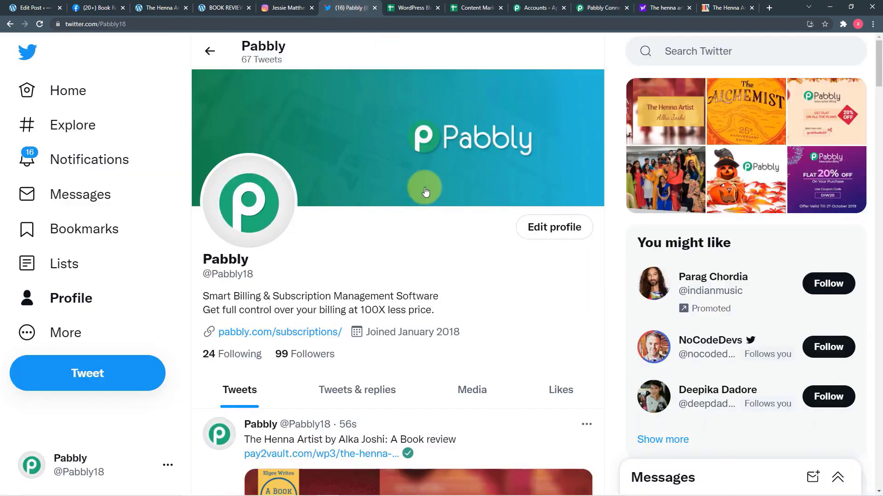
scroll(391, 244, "down", 7)
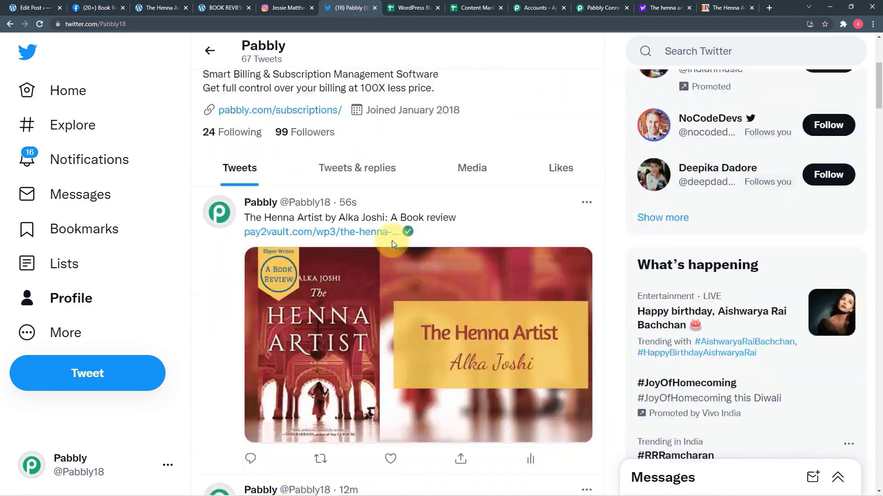
scroll(402, 265, "up", 2)
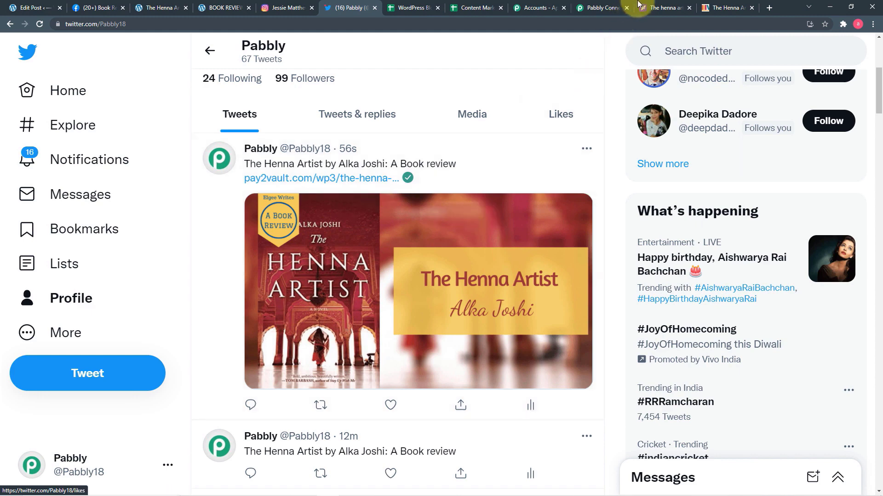
left_click(604, 8)
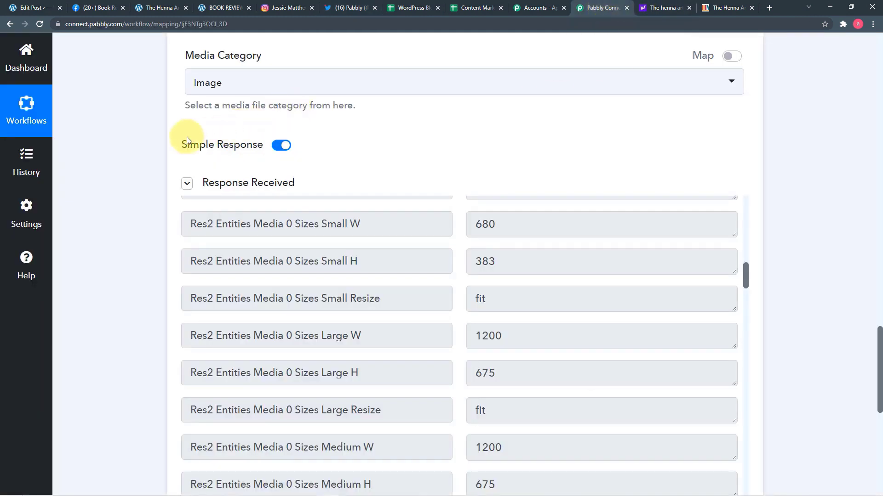
Step: Add a Google Sheets step after Twitter, found by searching 'goo', with the Add New Row event
scroll(160, 144, "down", 3)
scroll(161, 145, "down", 6)
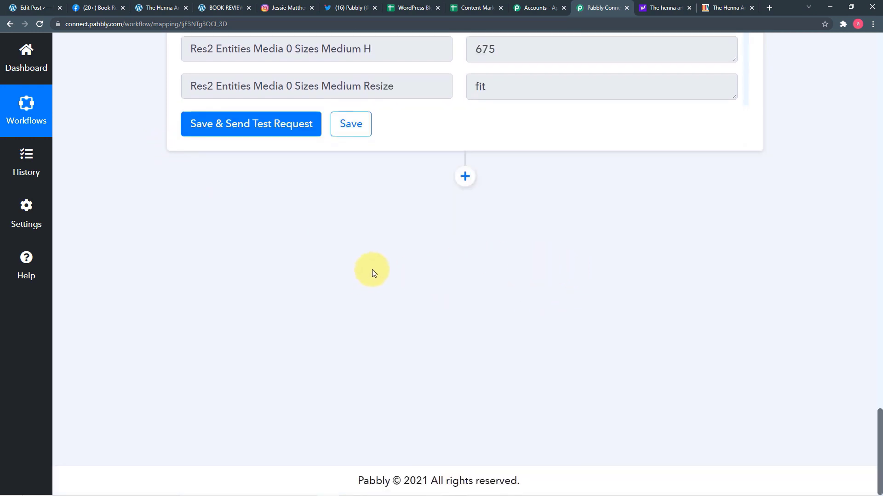
left_click(465, 178)
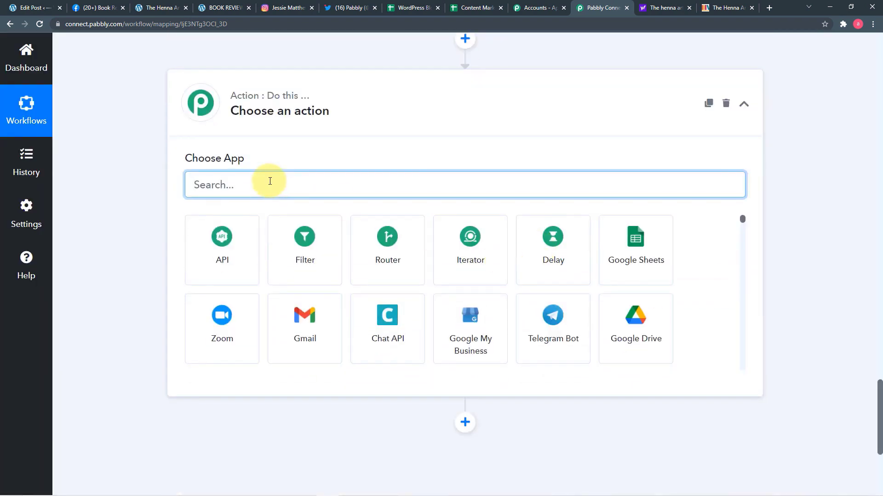
type("goo")
left_click(199, 268)
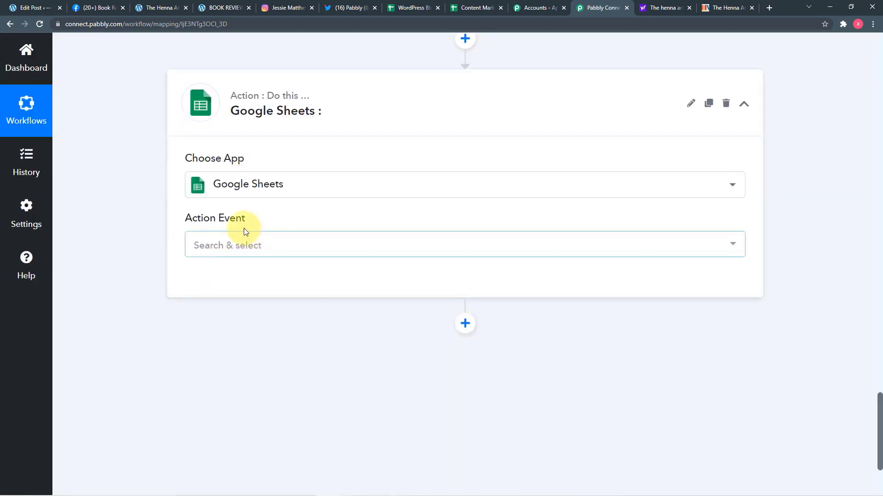
left_click(256, 244)
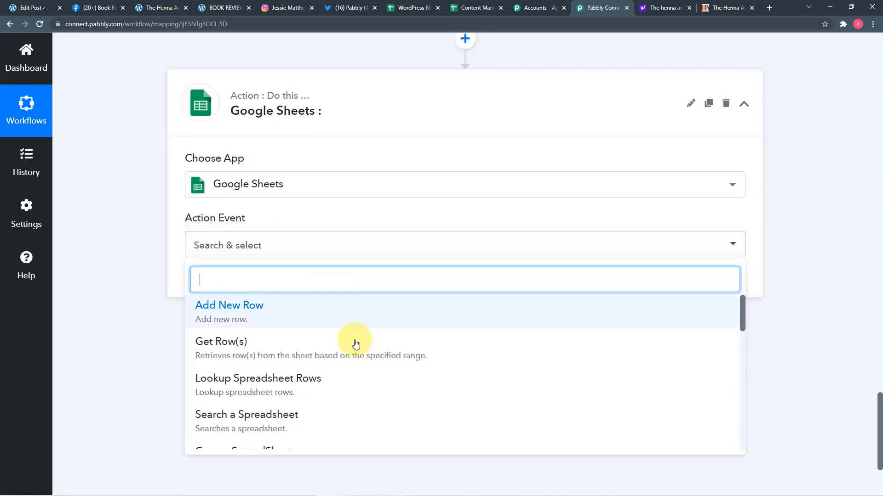
left_click(242, 323)
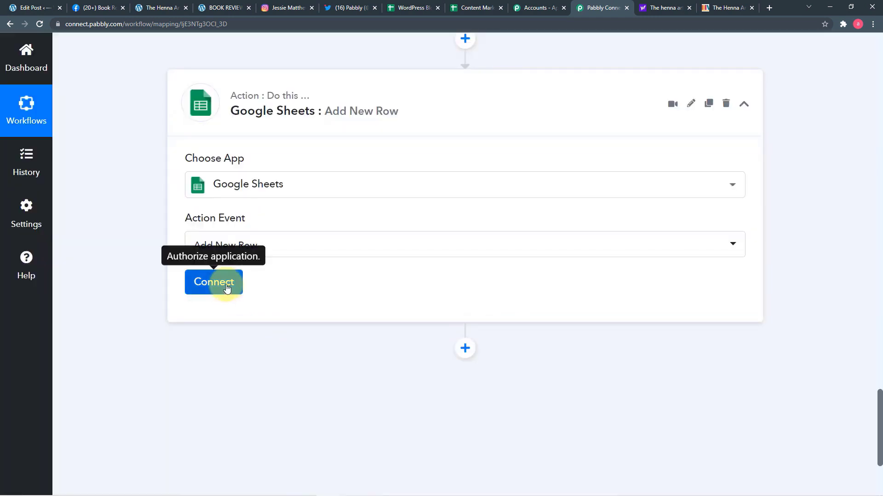
left_click(227, 286)
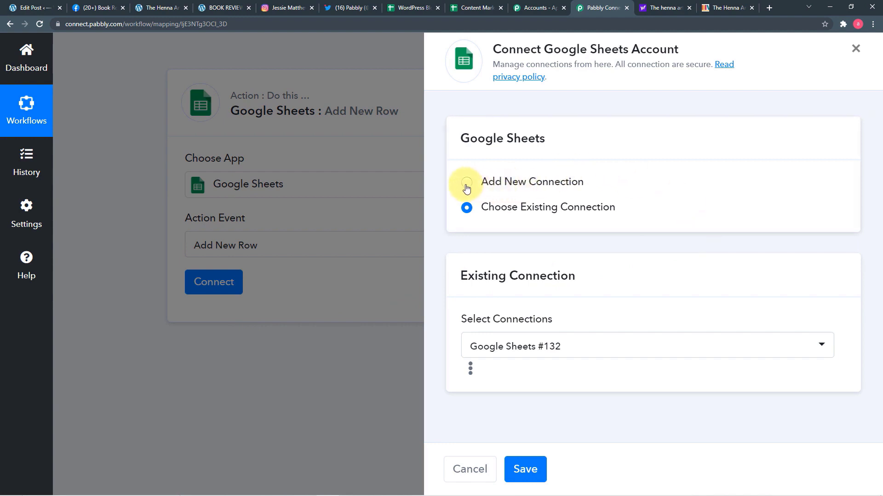
Step: Create a new Google Sheets connection, pick the Google account, and grant Sheets access
left_click(466, 184)
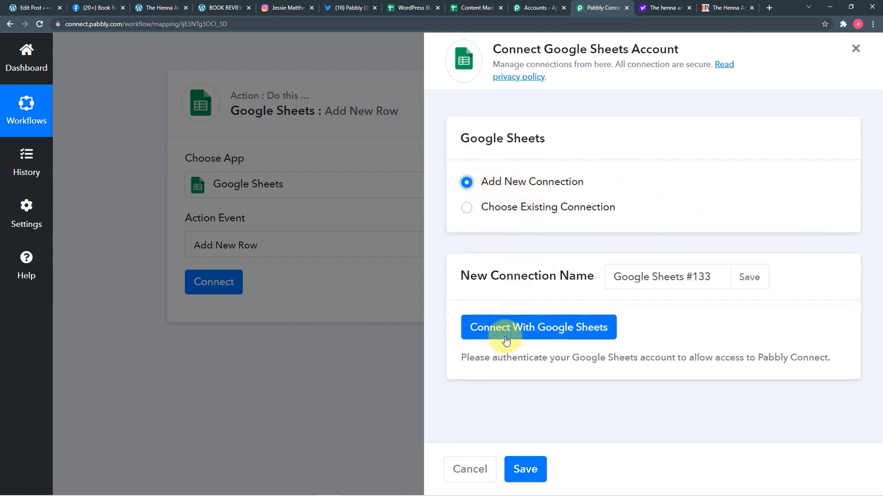
left_click(532, 331)
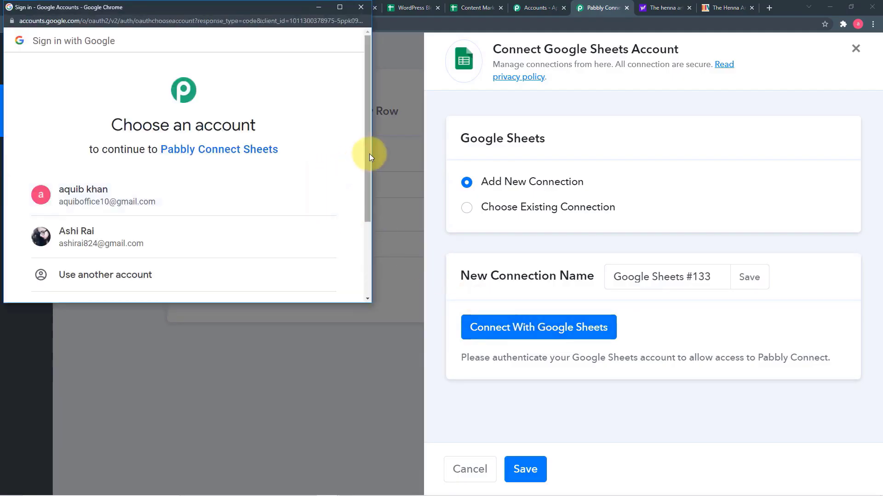
left_click_drag(369, 143, 376, 194)
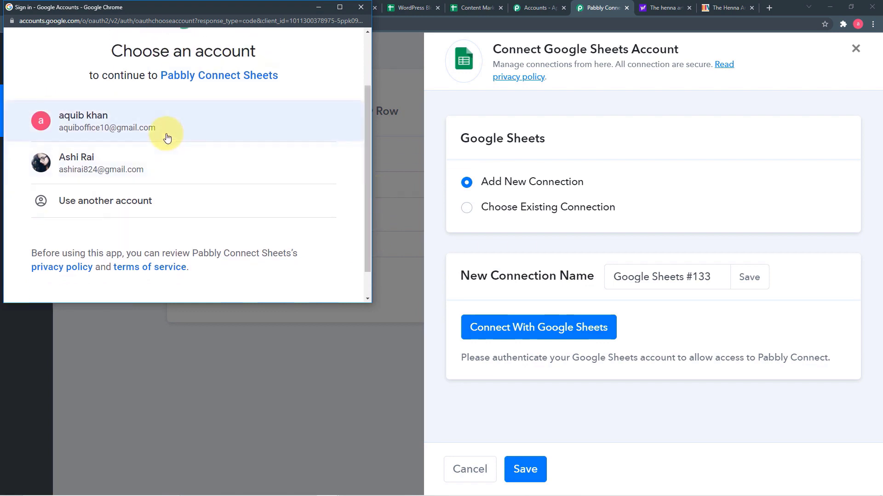
left_click(160, 152)
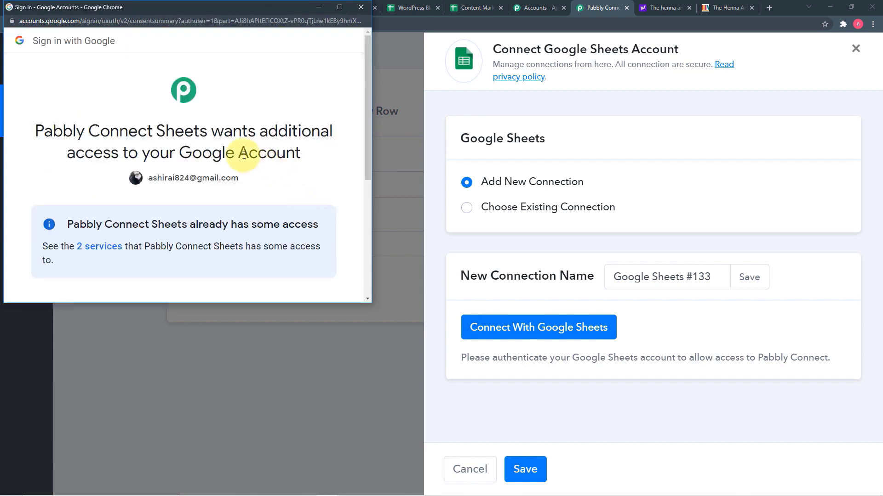
scroll(244, 155, "down", 2)
scroll(245, 155, "down", 3)
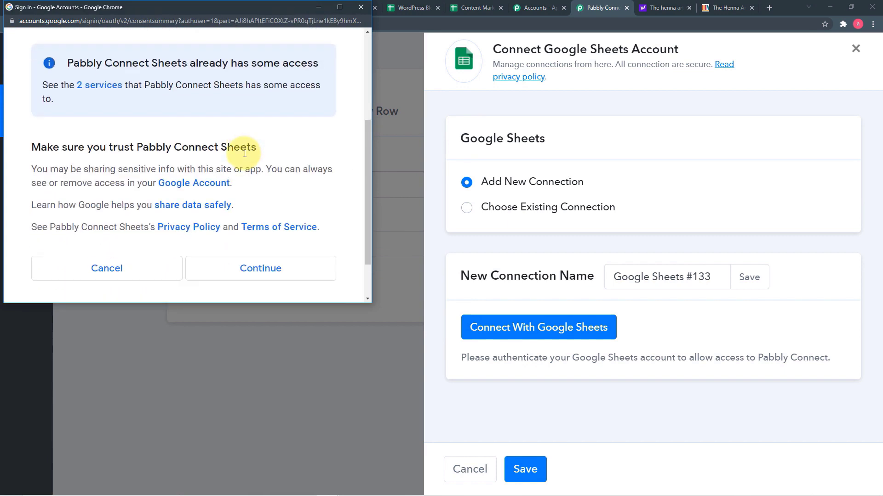
left_click(257, 212)
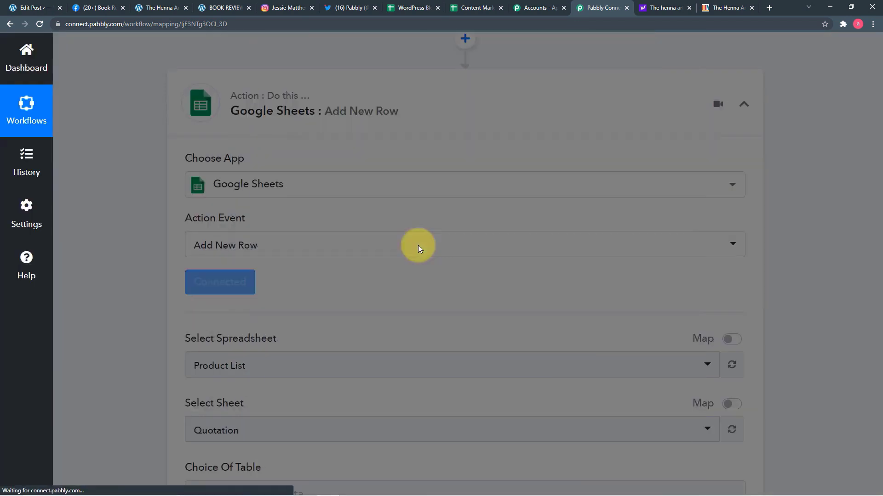
Step: Select the WordPress Blog posts spreadsheet in the Google Sheets step
scroll(340, 244, "down", 1)
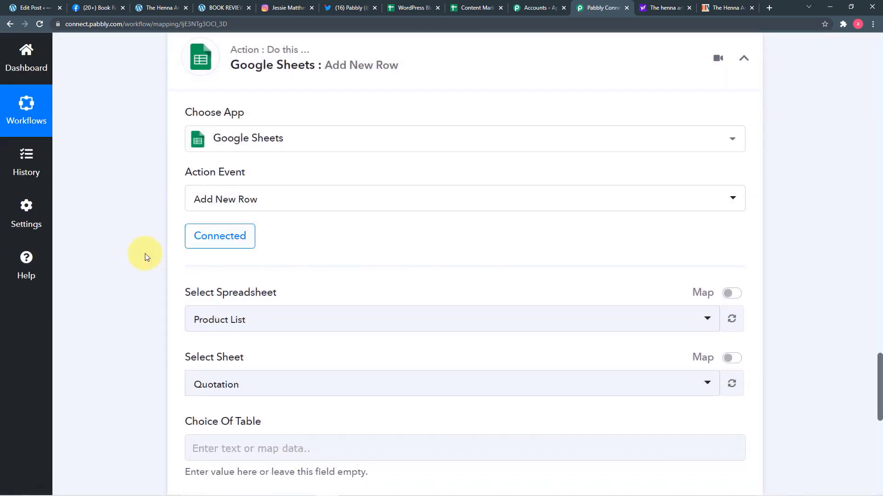
scroll(145, 258, "down", 2)
scroll(145, 257, "down", 2)
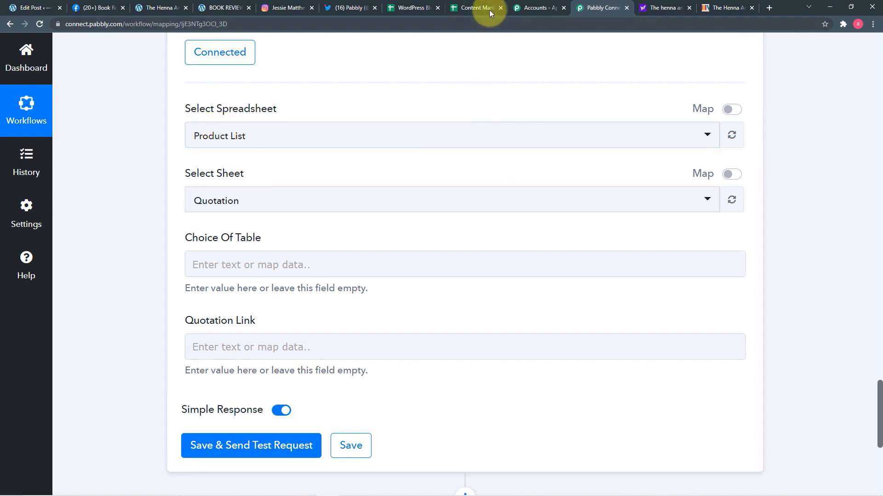
left_click(412, 8)
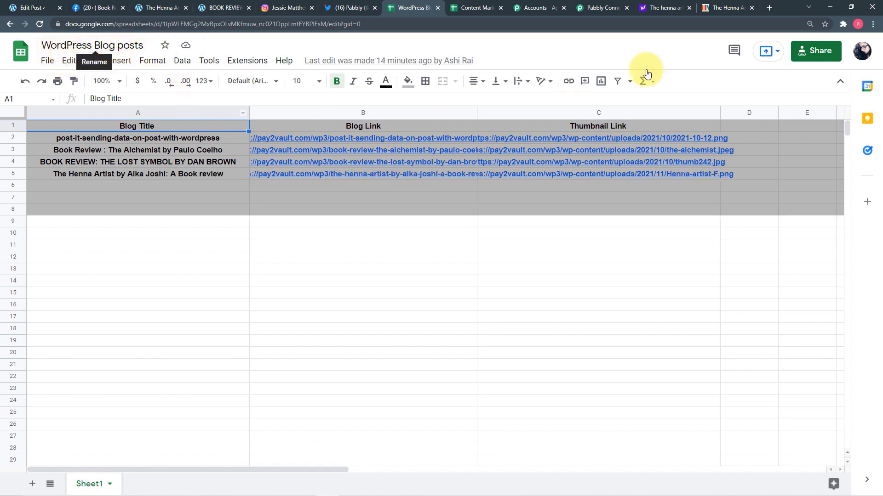
left_click(665, 8)
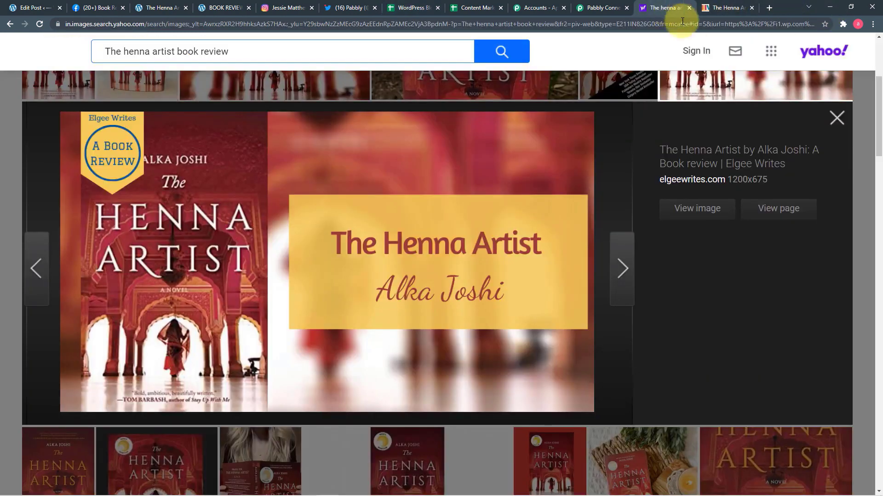
left_click(593, 10)
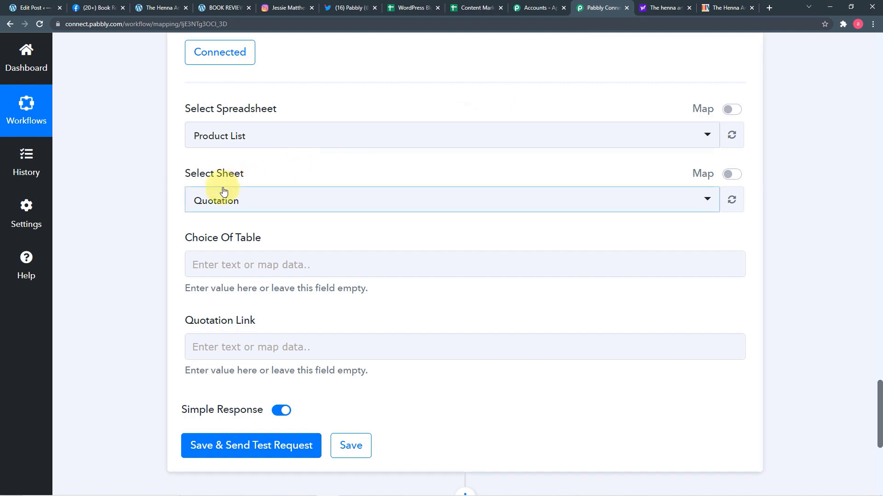
left_click(259, 142)
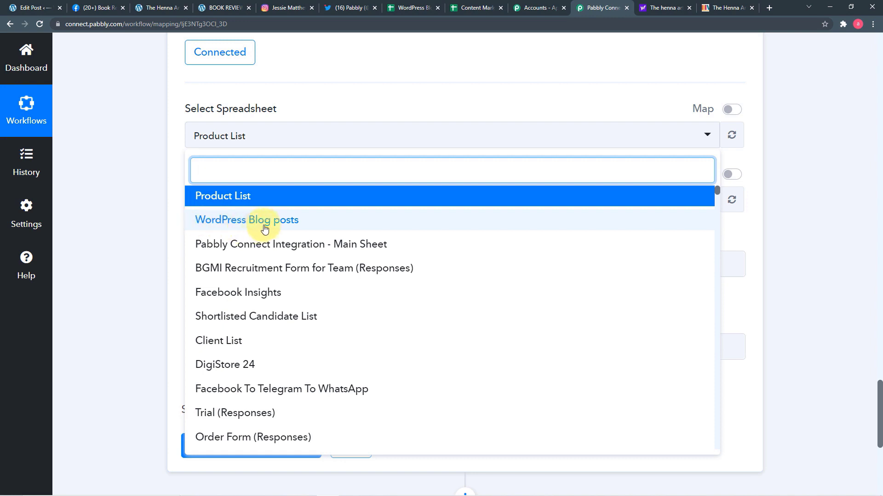
left_click(316, 227)
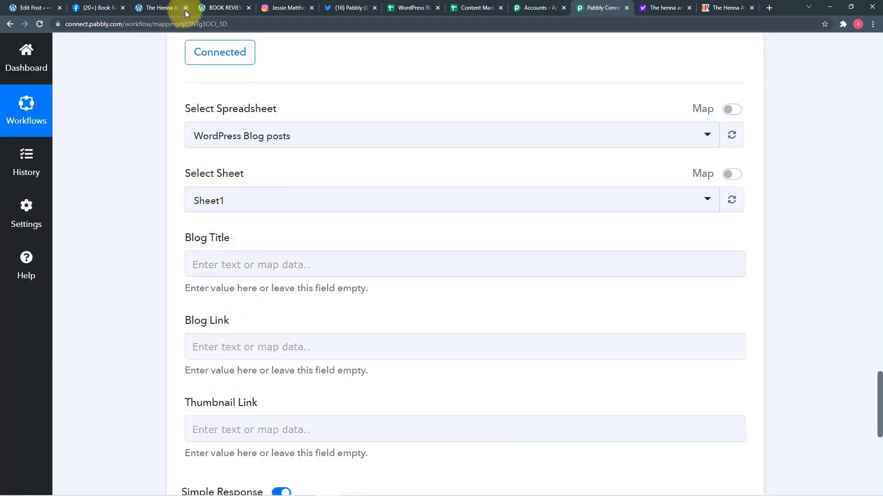
Step: Check the spreadsheet's columns and keep Sheet1 as the target sheet
left_click(427, 10)
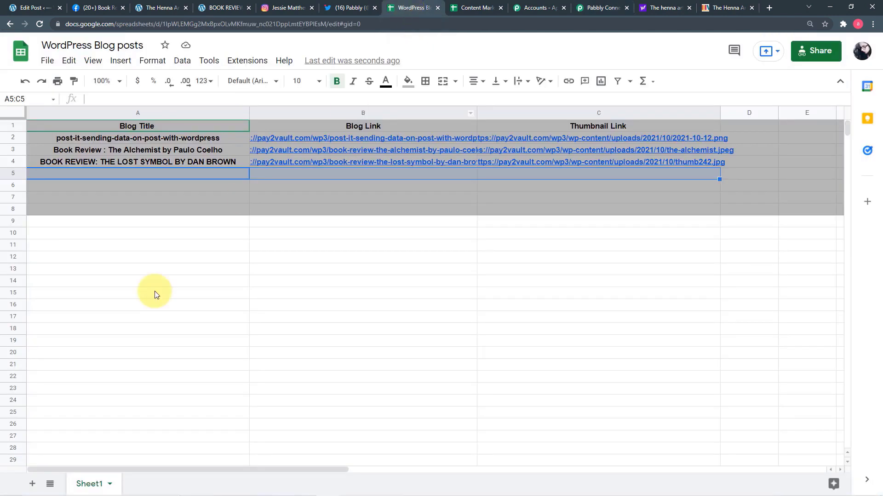
left_click(601, 10)
left_click(242, 203)
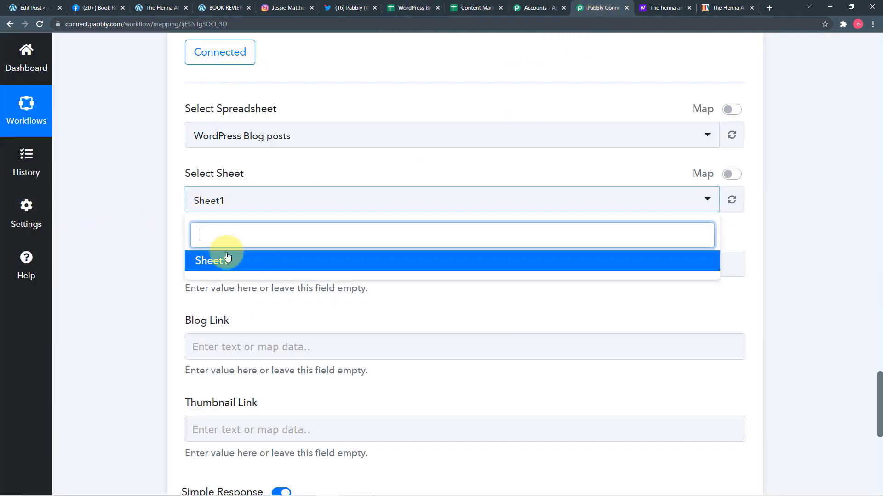
left_click(207, 256)
left_click(137, 219)
scroll(91, 244, "down", 2)
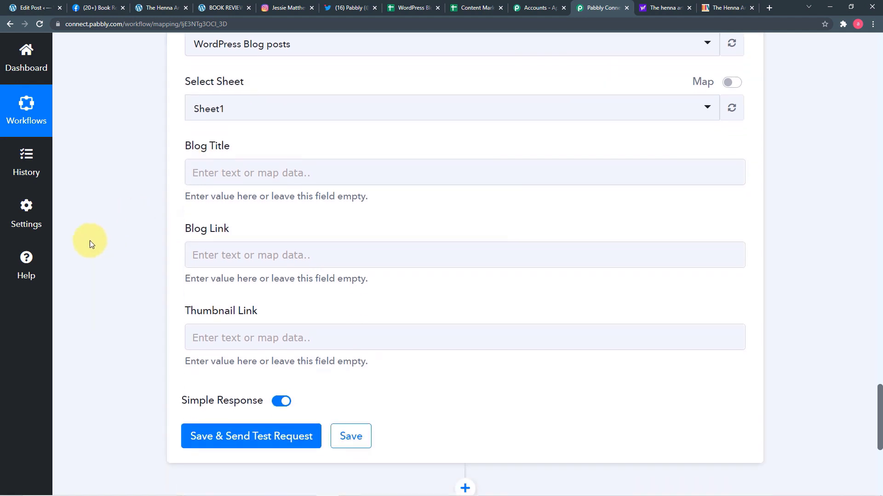
Step: Map the WordPress Post Post Title into the Blog Title field
left_click(262, 174)
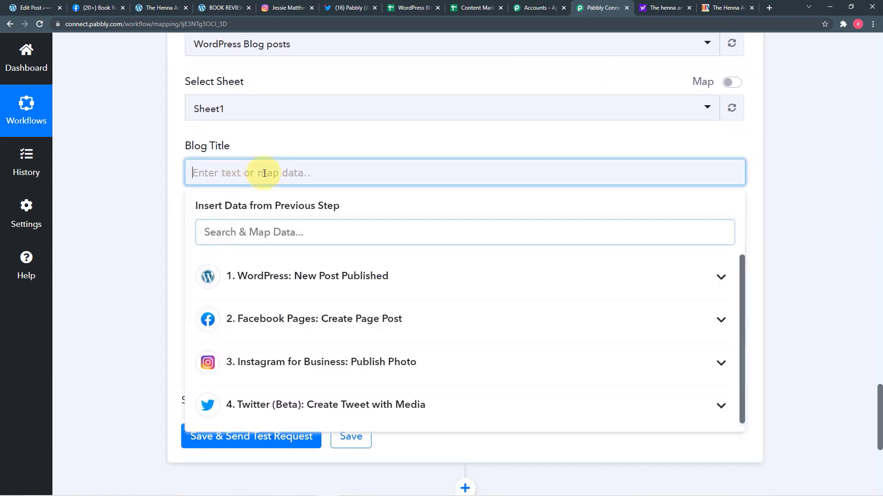
left_click(322, 292)
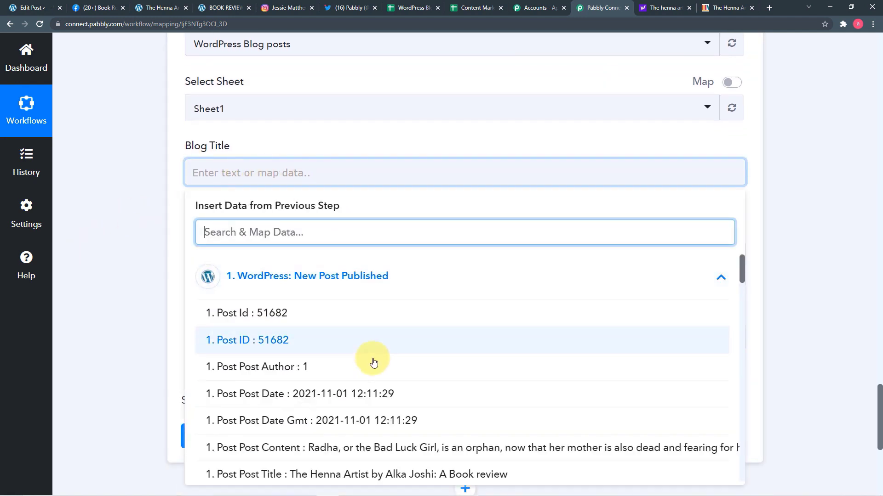
scroll(322, 359, "down", 2)
left_click(335, 384)
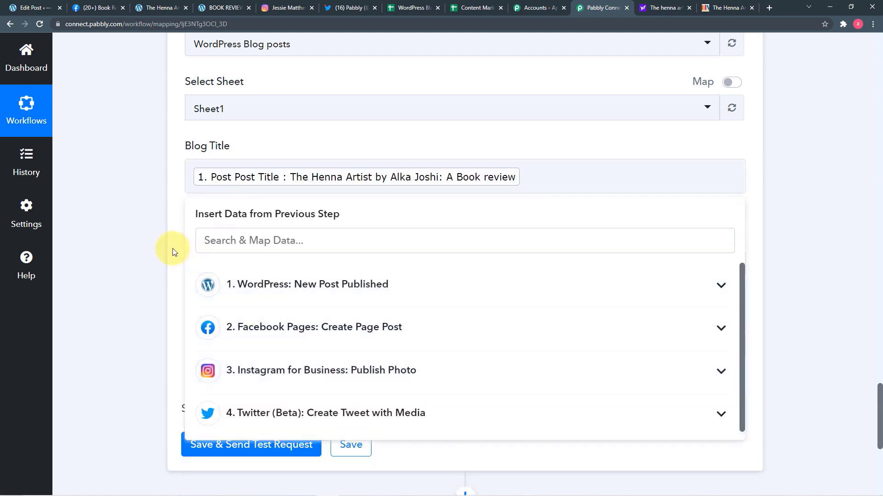
left_click(172, 248)
Step: Map the WordPress Post Permalink into the Blog Link field
scroll(193, 246, "down", 2)
left_click(271, 163)
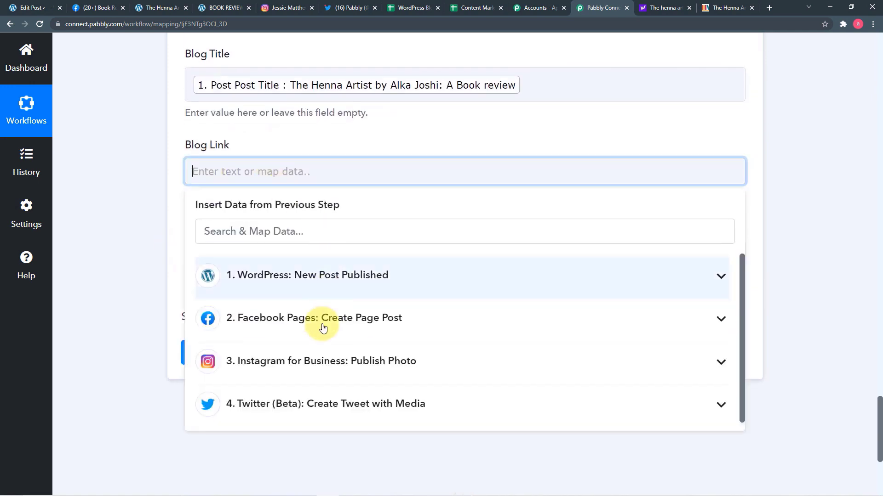
left_click(288, 280)
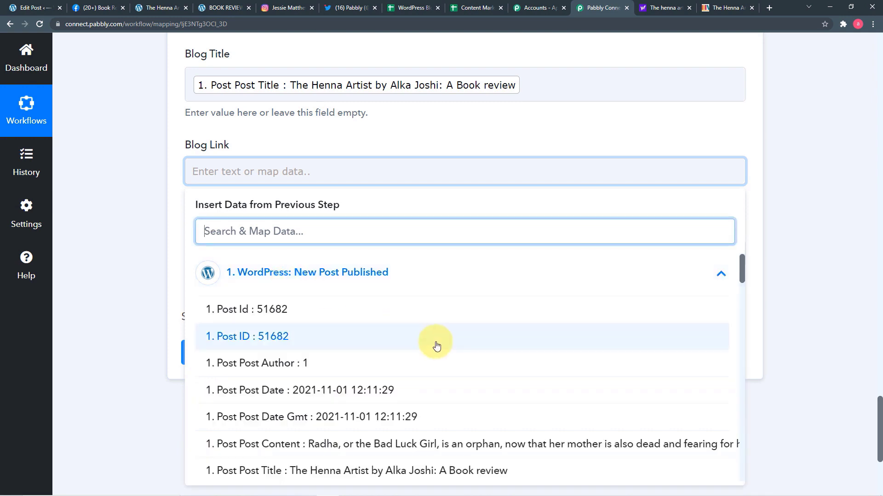
scroll(437, 343, "down", 10)
scroll(437, 346, "down", 15)
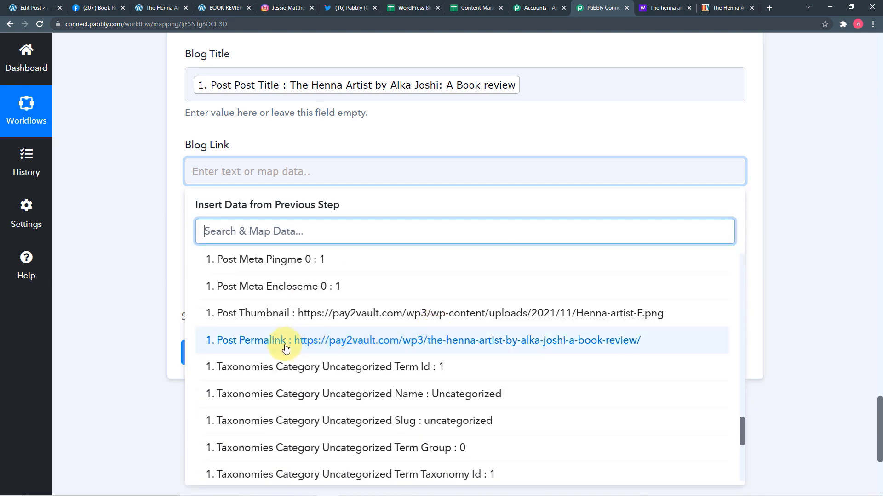
left_click(286, 348)
Step: Map the WordPress Post Thumbnail into the Thumbnail Link field
scroll(138, 230, "down", 2)
left_click(278, 168)
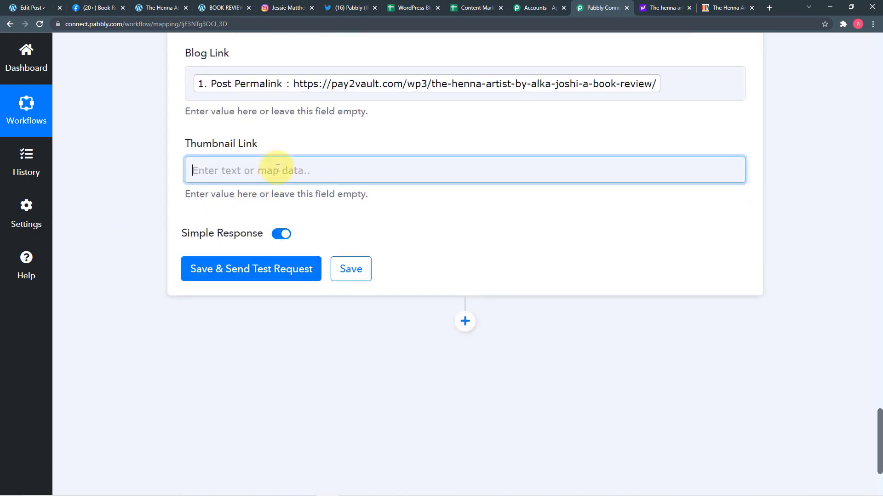
scroll(296, 192, "down", 2)
left_click(304, 192)
scroll(324, 295, "down", 2)
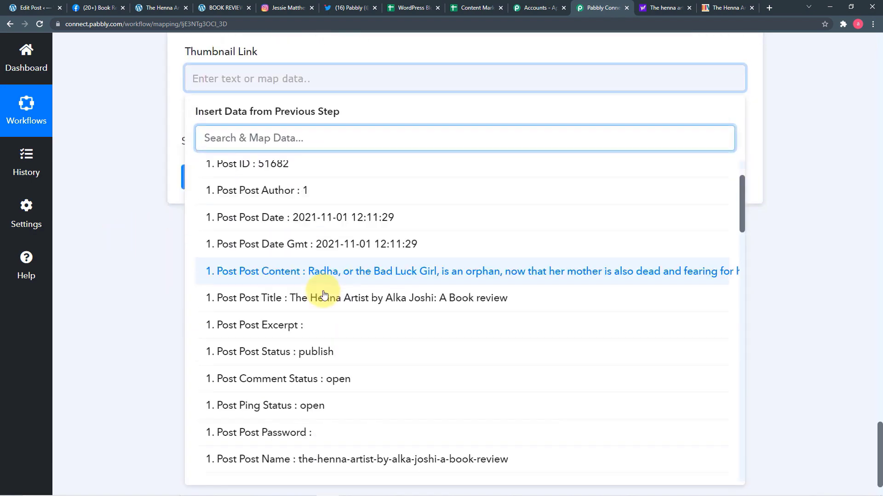
scroll(324, 294, "down", 20)
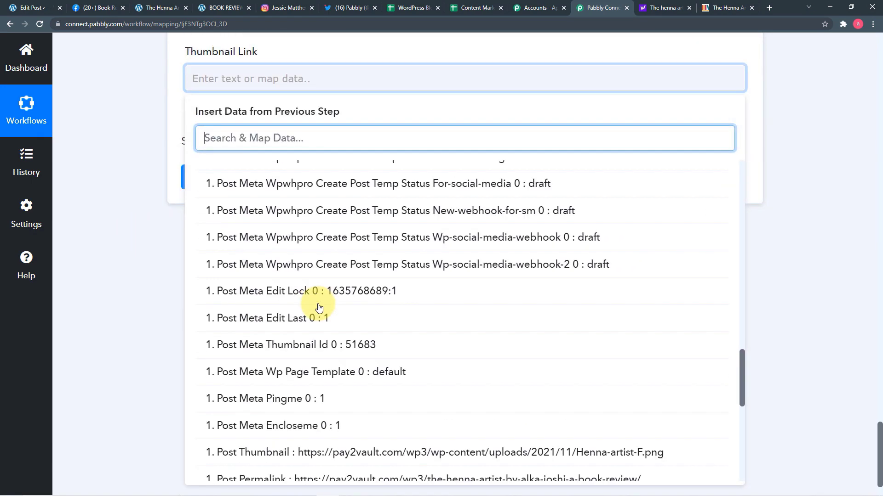
scroll(320, 307, "down", 5)
left_click(296, 223)
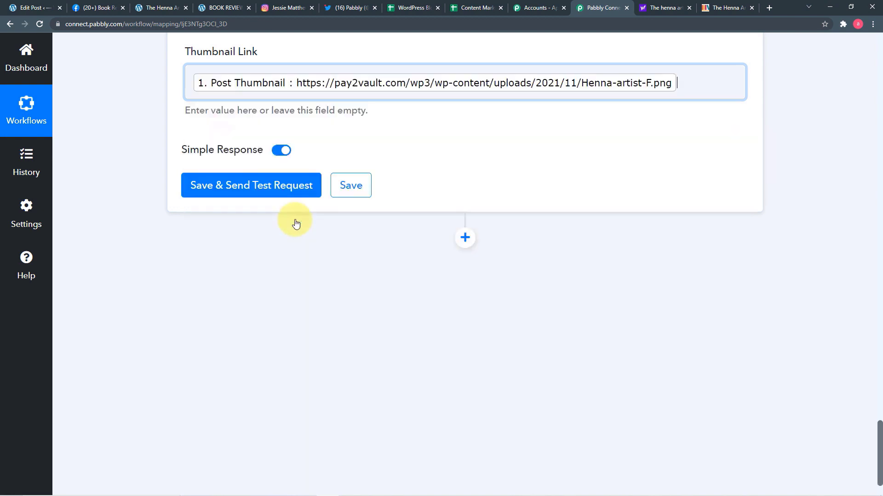
left_click(158, 193)
scroll(158, 193, "up", 4)
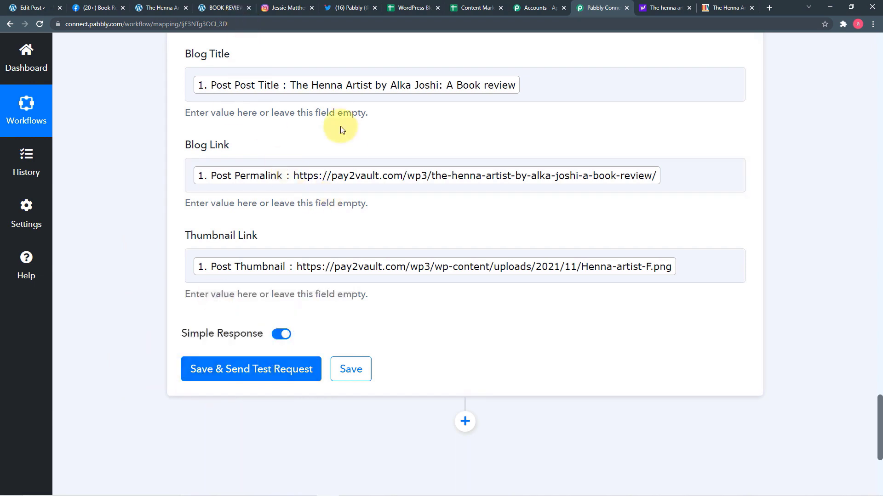
Step: Save the Google Sheets step and send a test request for the Henna Artist post
left_click(412, 8)
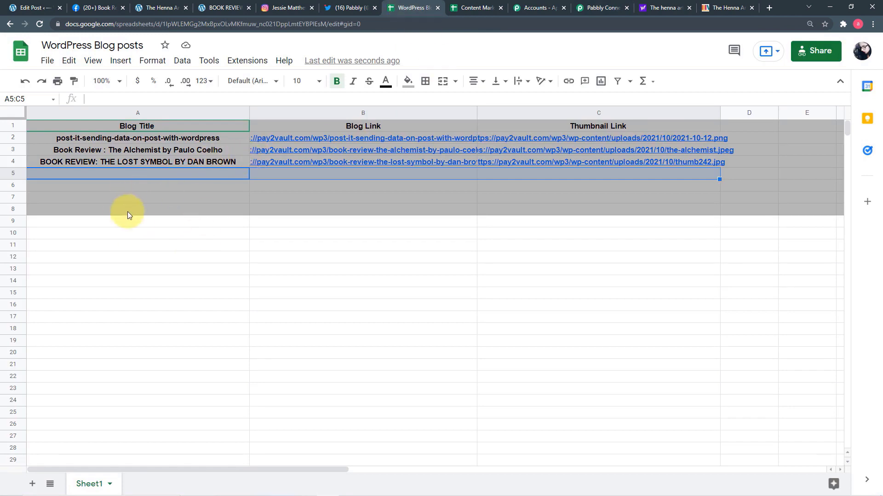
left_click(597, 8)
left_click(256, 369)
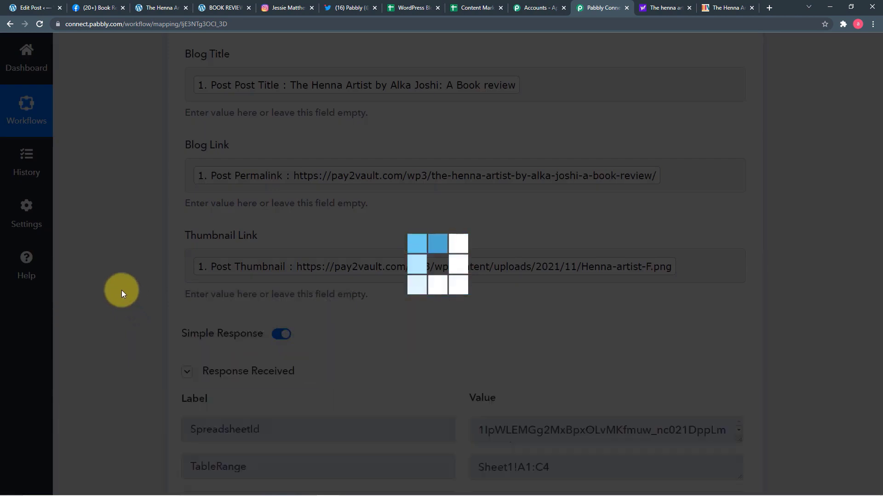
scroll(122, 290, "down", 7)
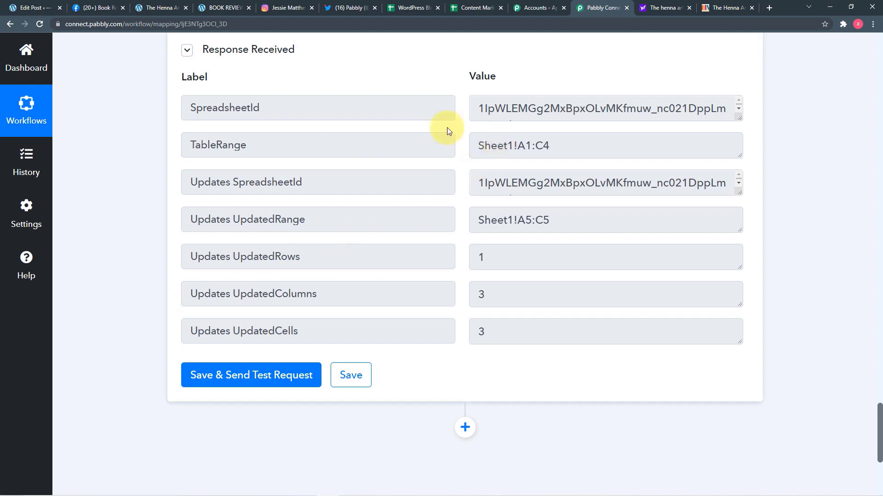
Step: Confirm the Henna Artist title, link and thumbnail landed in row 5 (Sheet1!A5:C5)
left_click(413, 7)
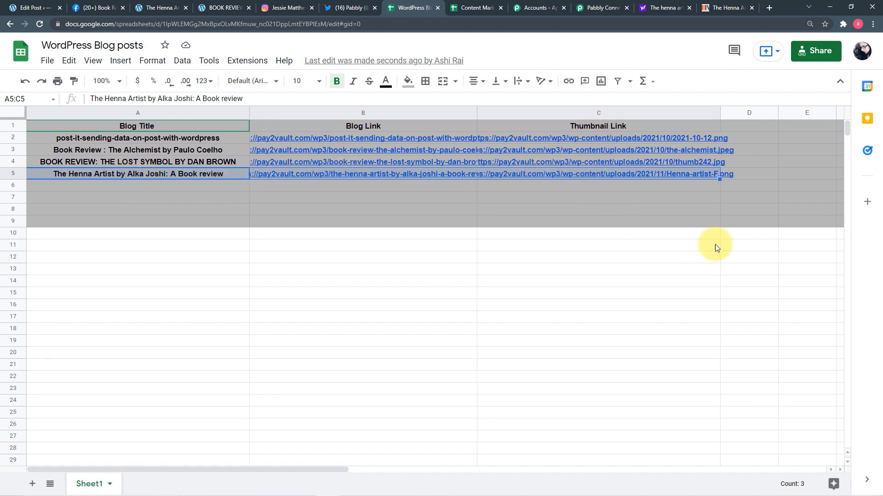
left_click(598, 11)
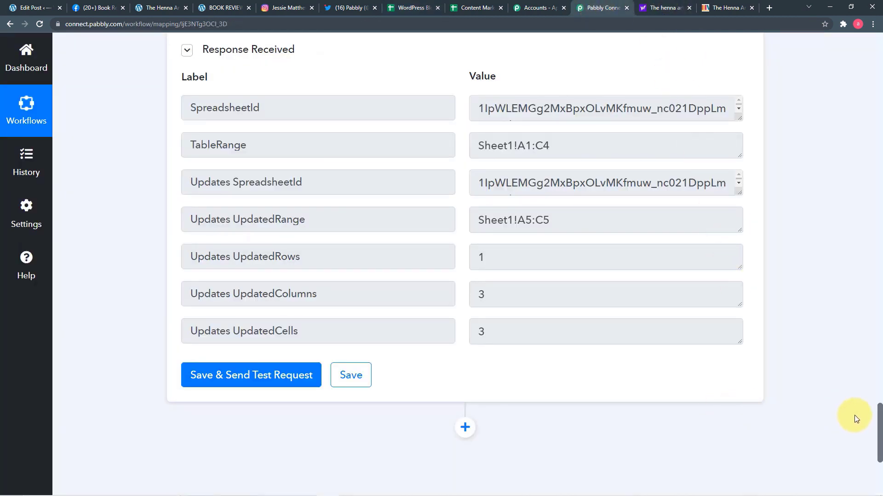
left_click_drag(879, 430, 879, 55)
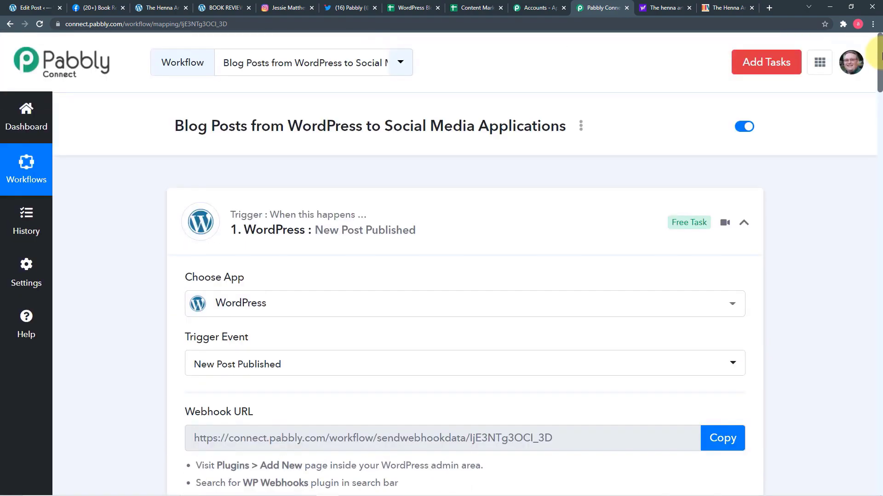
Step: Review the WordPress trigger's received data for the Henna Artist post
scroll(189, 217, "down", 1)
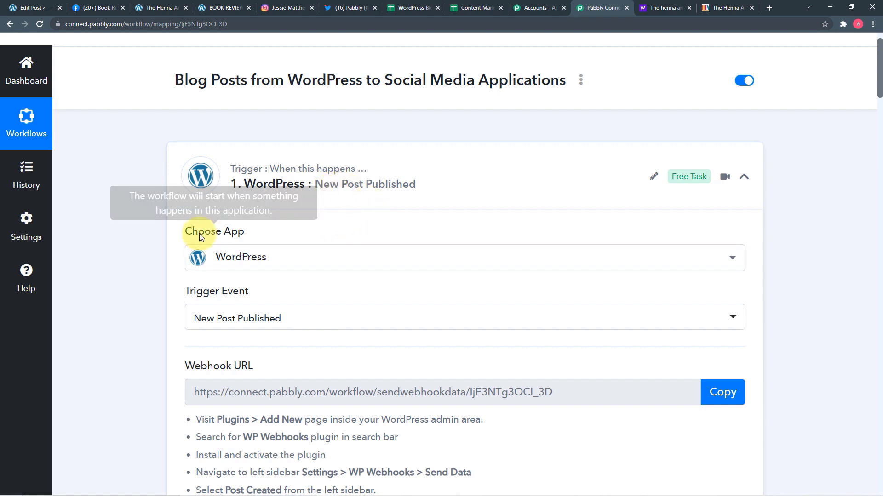
scroll(200, 233, "down", 3)
scroll(199, 234, "down", 2)
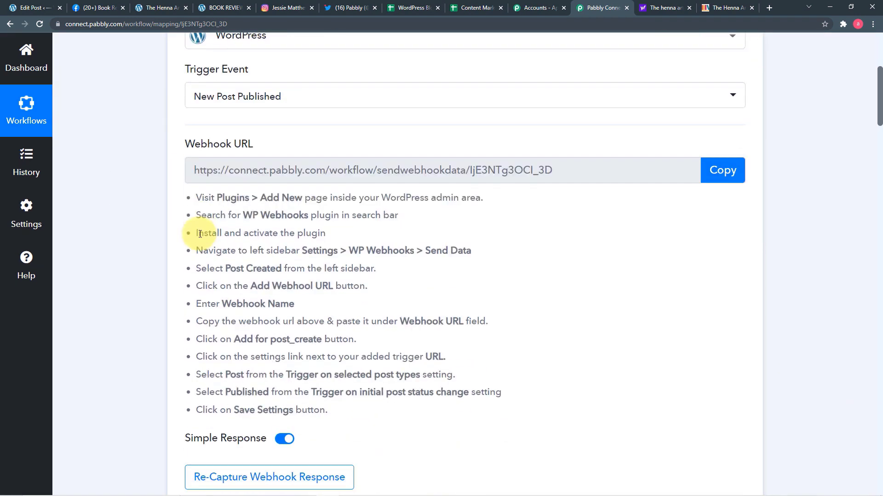
scroll(320, 238, "down", 3)
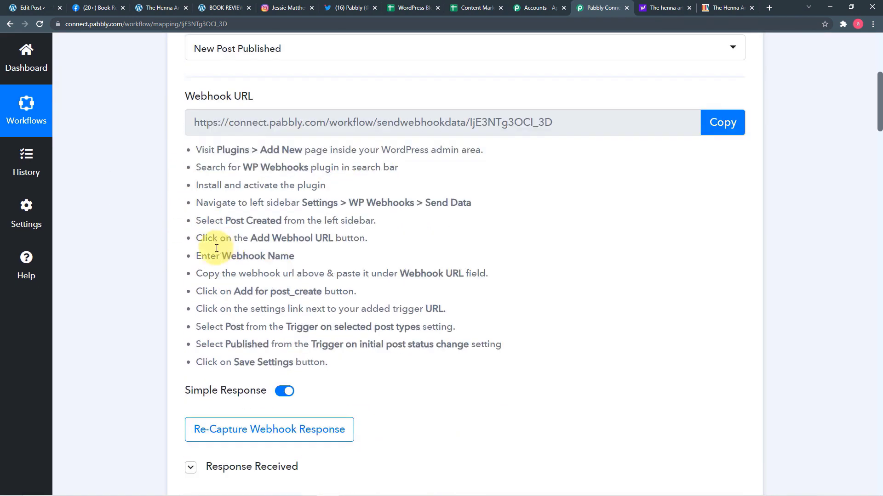
scroll(128, 254, "down", 2)
scroll(126, 252, "down", 2)
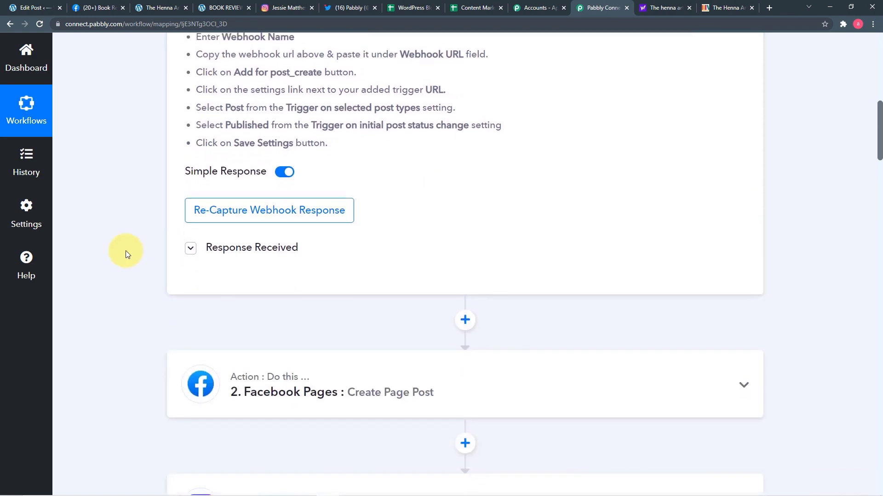
left_click(245, 190)
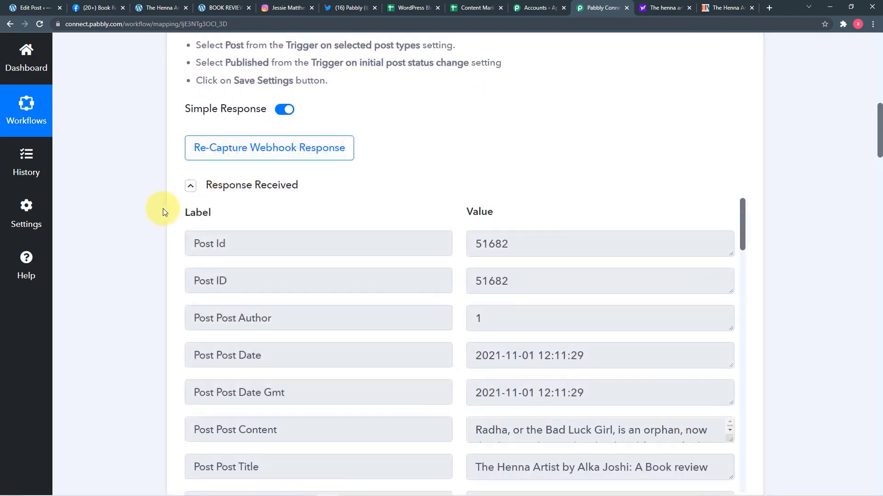
scroll(177, 213, "down", 5)
scroll(161, 228, "down", 8)
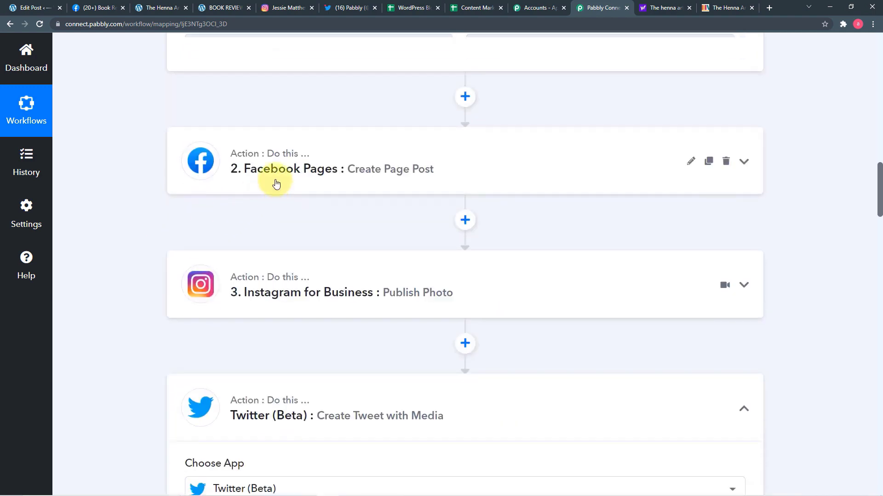
Step: Expand the Facebook Pages step and check the permalink mapped into Link URL
left_click(276, 184)
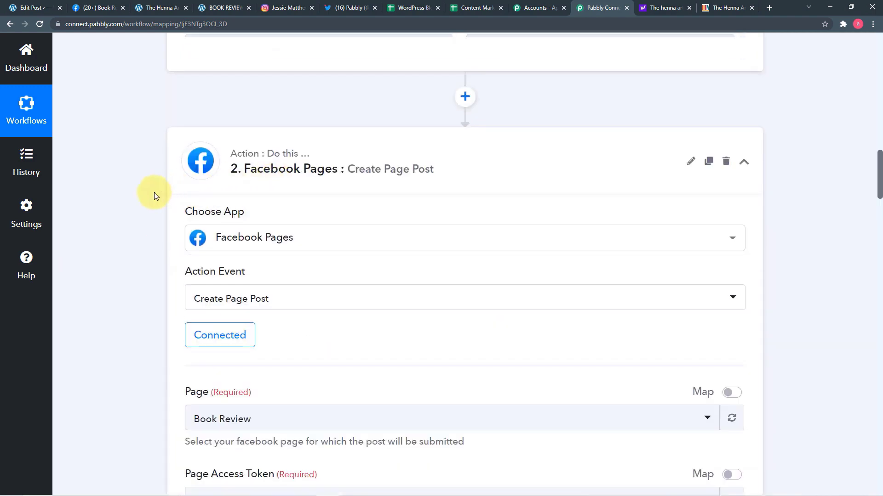
scroll(126, 197, "down", 6)
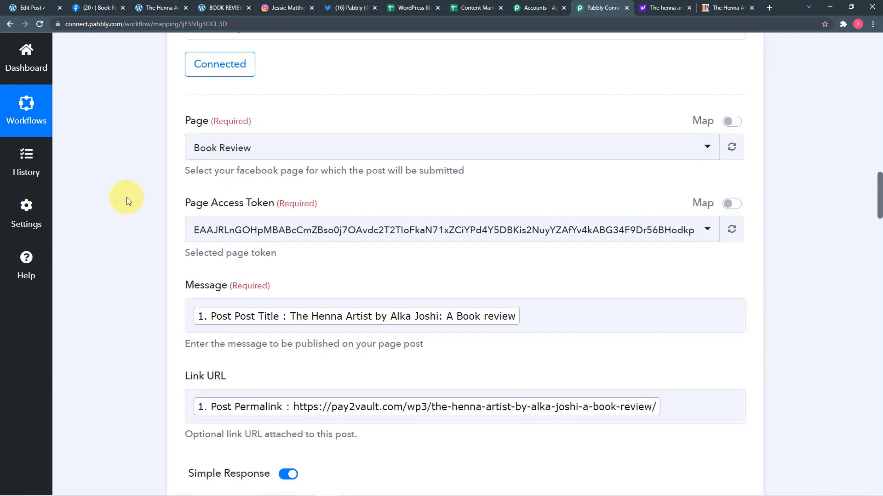
scroll(126, 197, "down", 3)
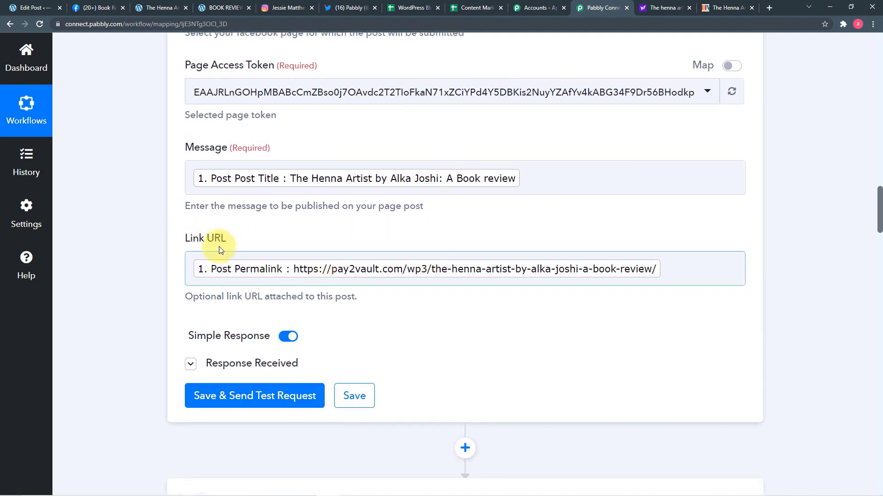
left_click(225, 264)
scroll(177, 264, "down", 5)
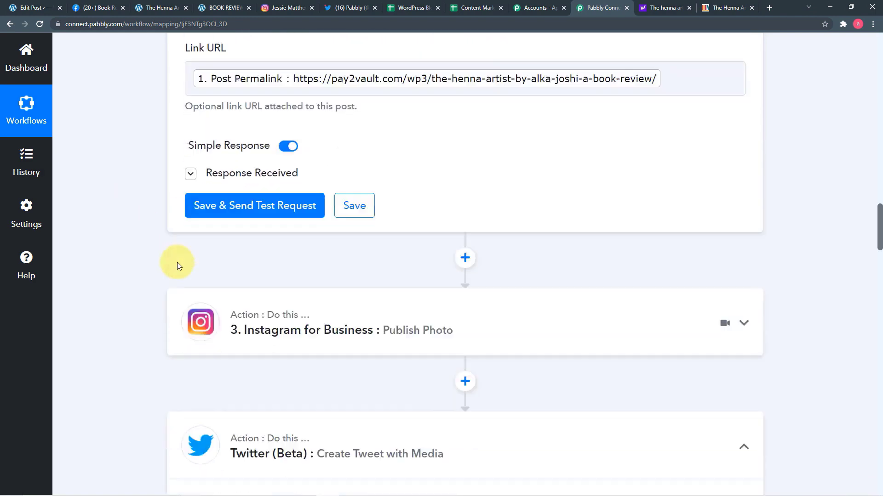
Step: Expand the Instagram for Business step, check its Caption mapping, and review the Twitter fields
left_click(266, 252)
scroll(134, 231, "down", 6)
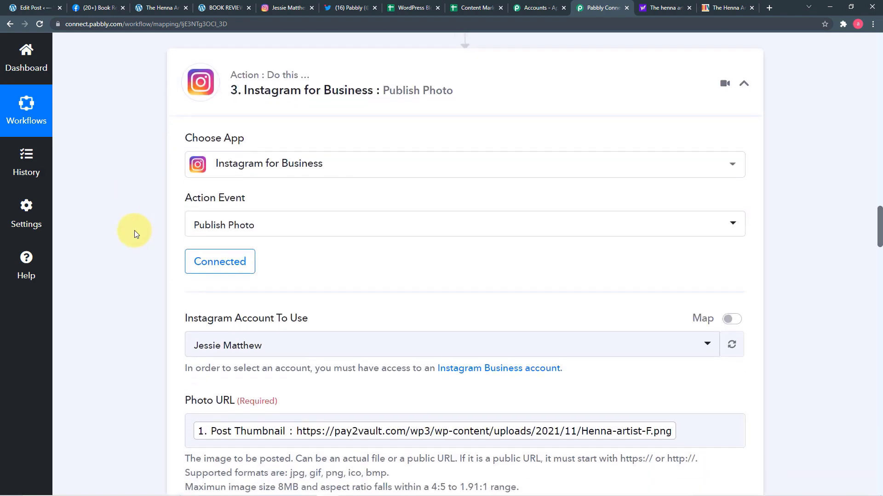
scroll(200, 244, "down", 2)
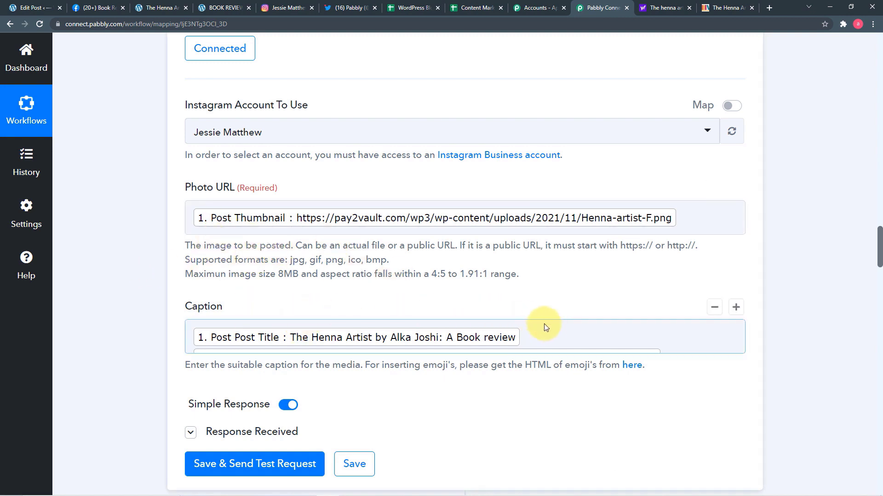
scroll(546, 326, "down", 2)
scroll(613, 243, "down", 2)
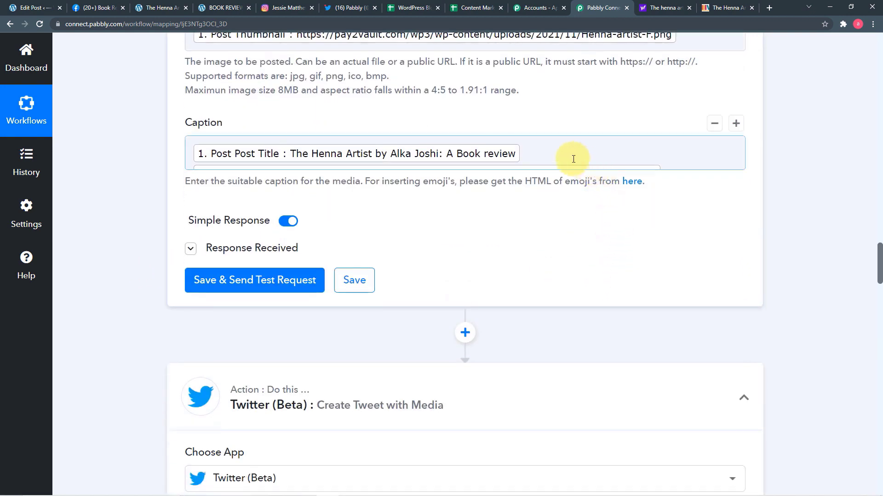
left_click(733, 163)
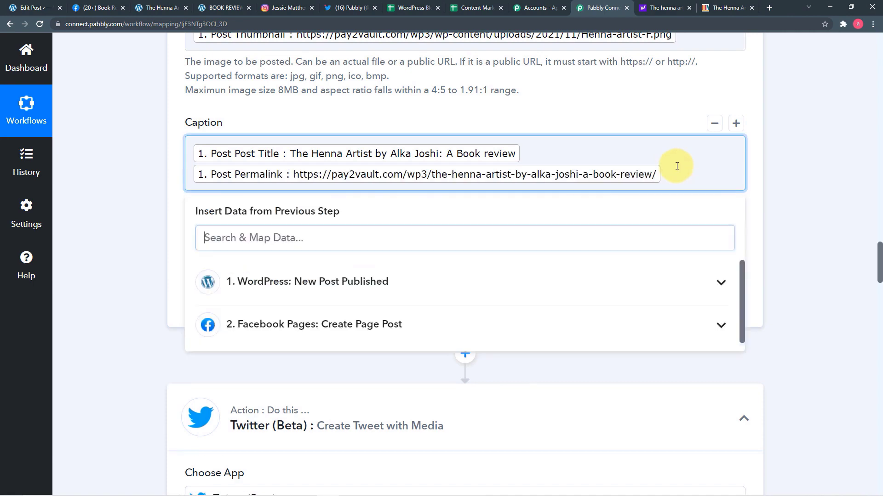
left_click(145, 186)
scroll(145, 186, "down", 6)
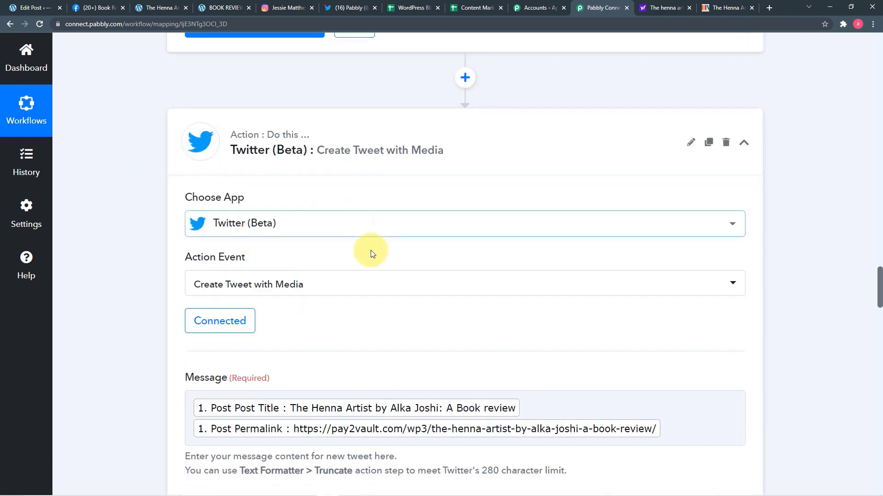
scroll(370, 250, "down", 2)
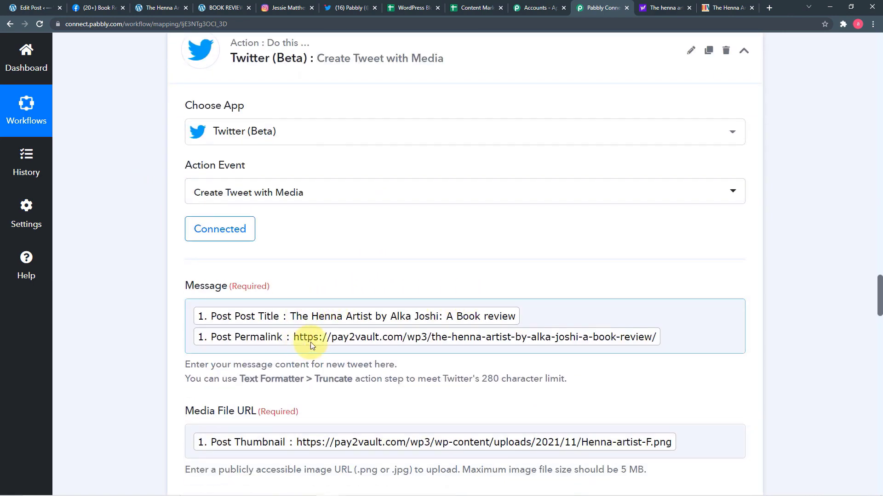
scroll(310, 343, "down", 2)
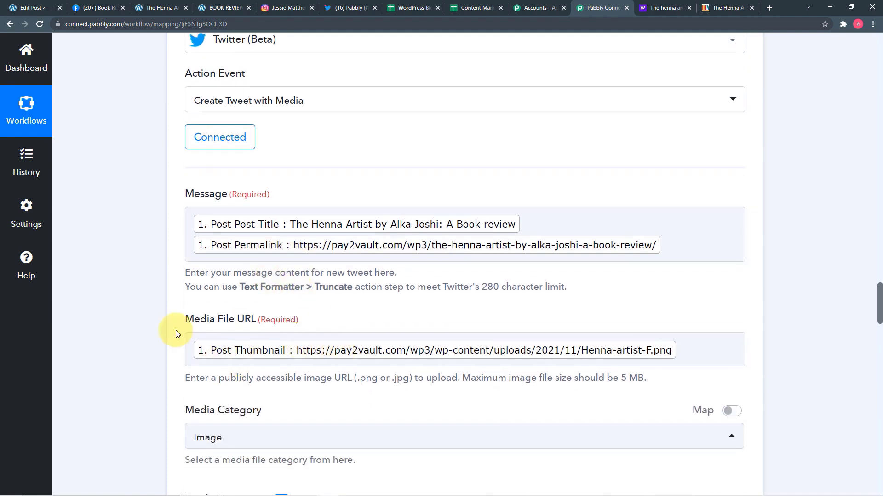
scroll(176, 330, "down", 12)
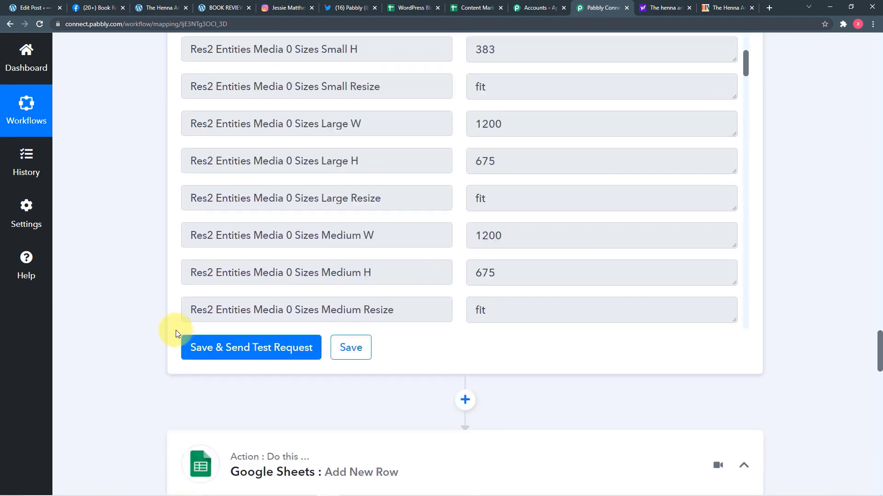
scroll(175, 330, "down", 1)
left_click(96, 7)
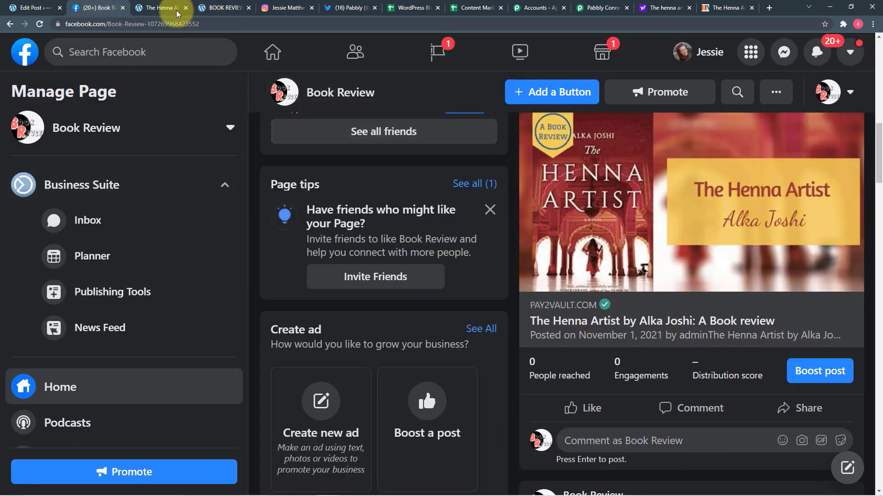
left_click(287, 8)
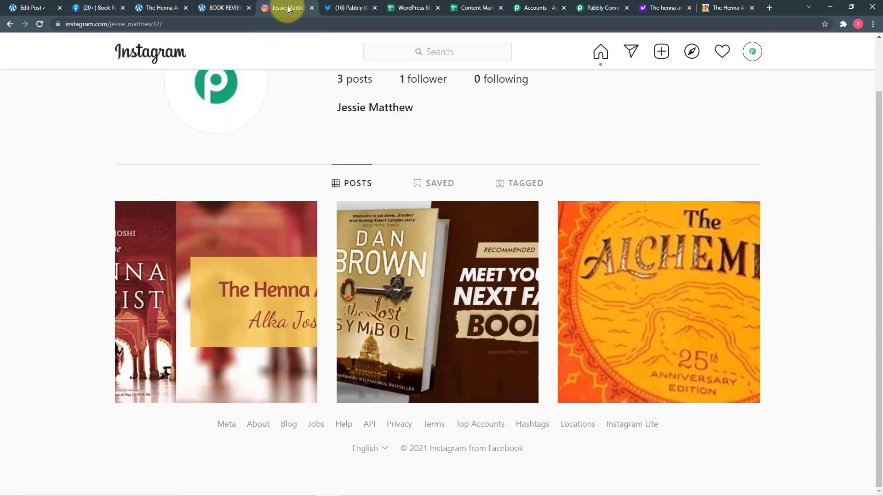
left_click(361, 9)
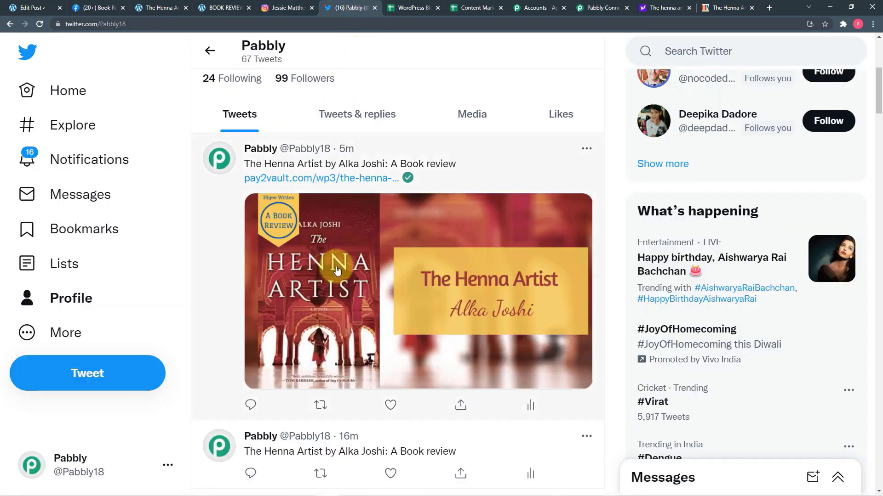
left_click(612, 10)
Step: Verify The Henna Artist review appears in row 5 of the WordPress Blog posts sheet
scroll(294, 276, "down", 4)
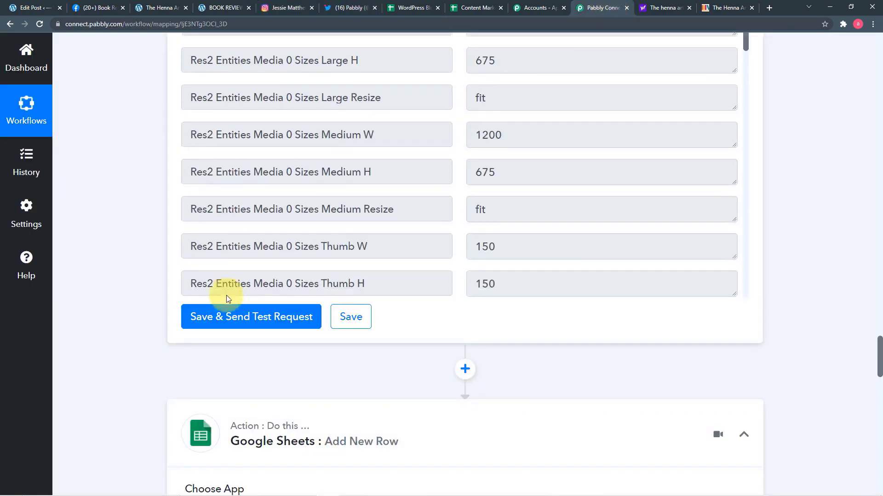
scroll(152, 321, "down", 6)
scroll(153, 321, "down", 2)
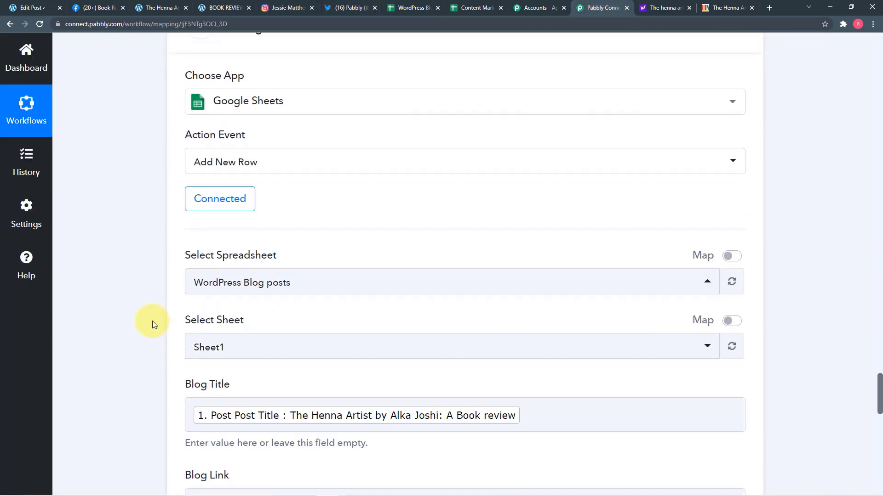
scroll(153, 321, "down", 2)
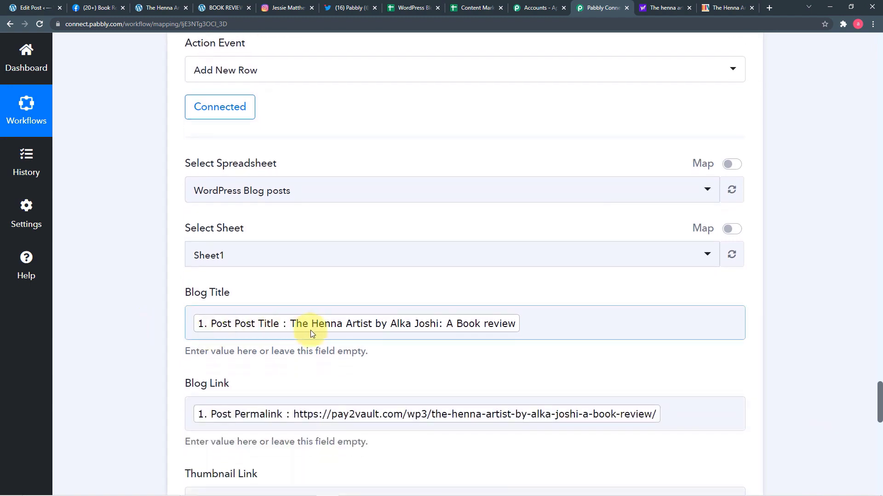
scroll(209, 349, "down", 3)
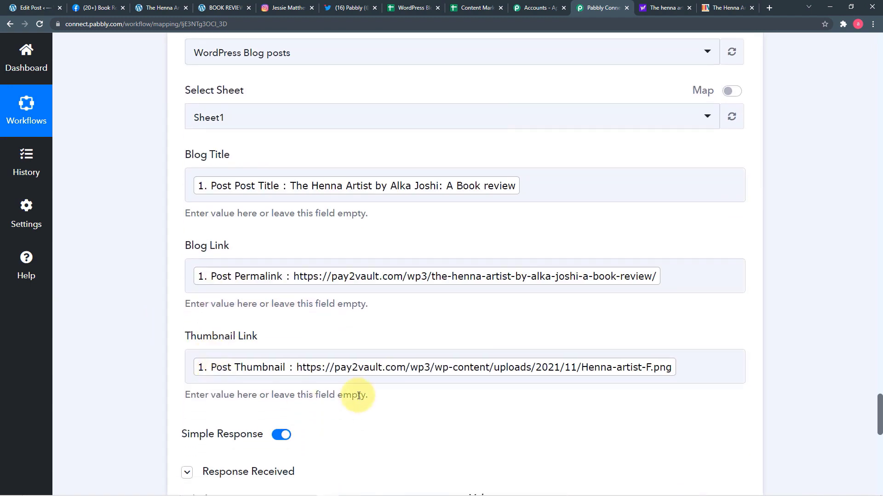
scroll(359, 395, "down", 7)
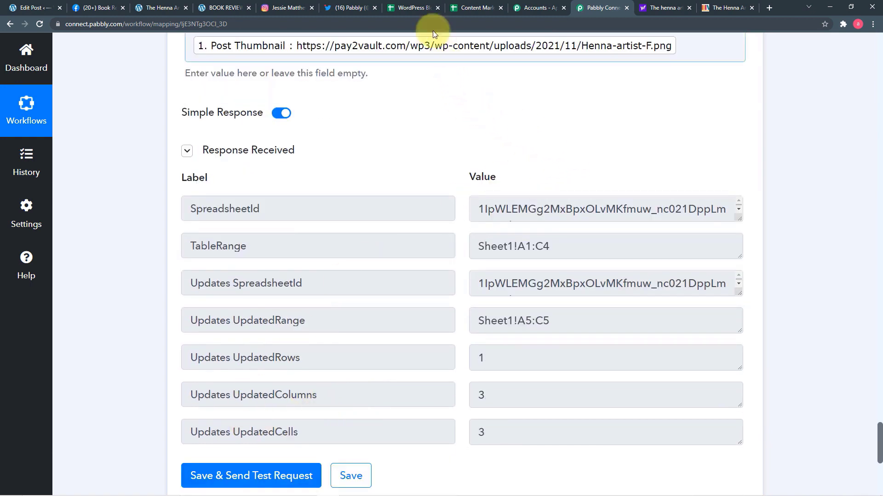
left_click(420, 8)
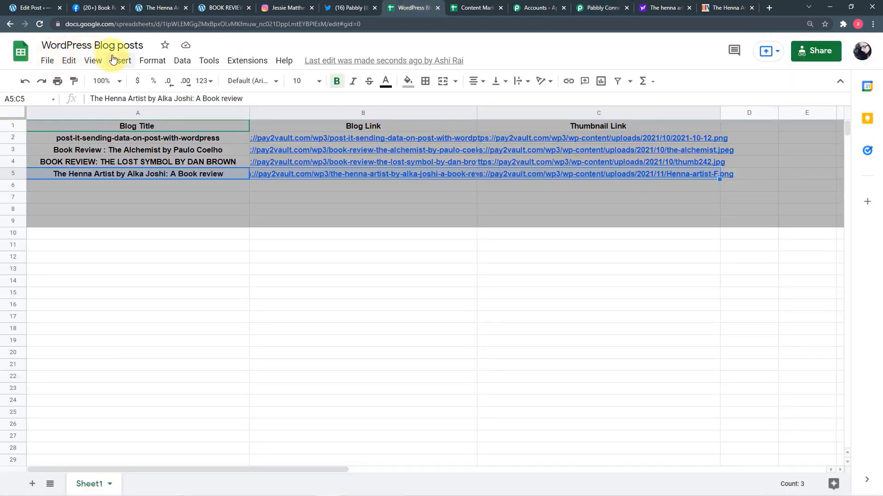
left_click(594, 6)
Step: Save the completed workflow
scroll(534, 177, "down", 3)
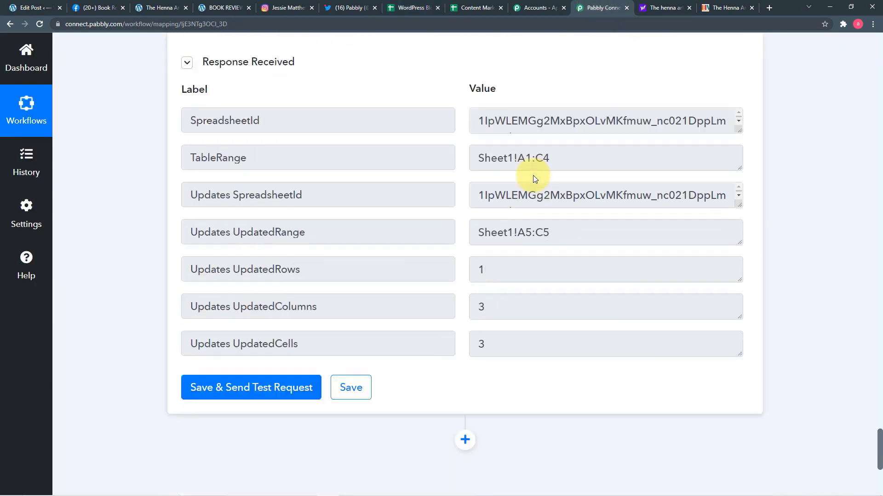
scroll(534, 179, "down", 1)
left_click(354, 338)
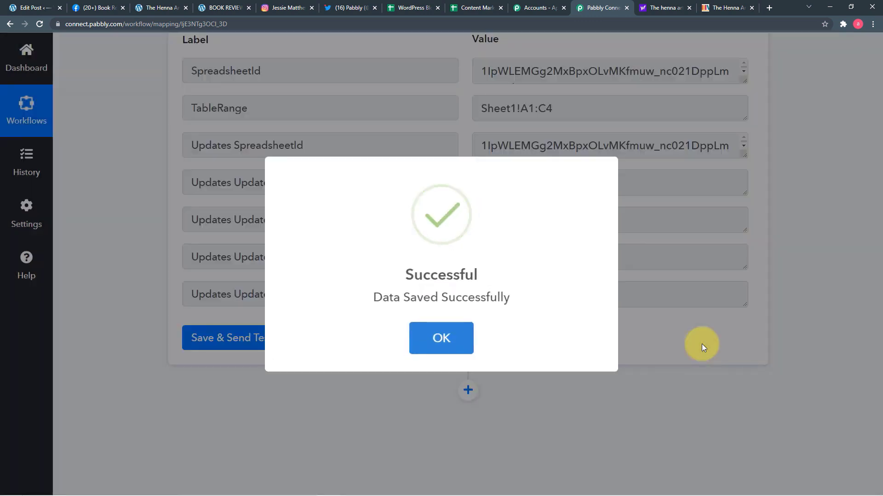
Step: Close the 'Data Saved Successfully' confirmation and return to the top of the workflow
left_click(702, 344)
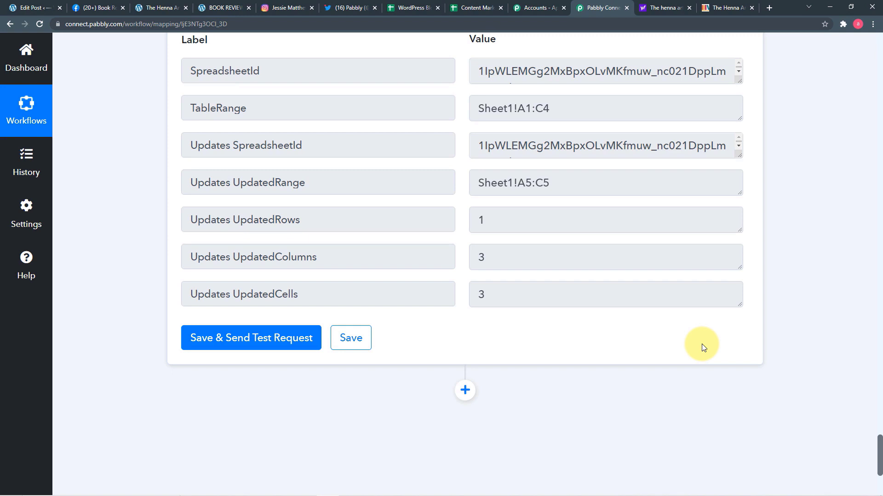
scroll(777, 338, "up", 15)
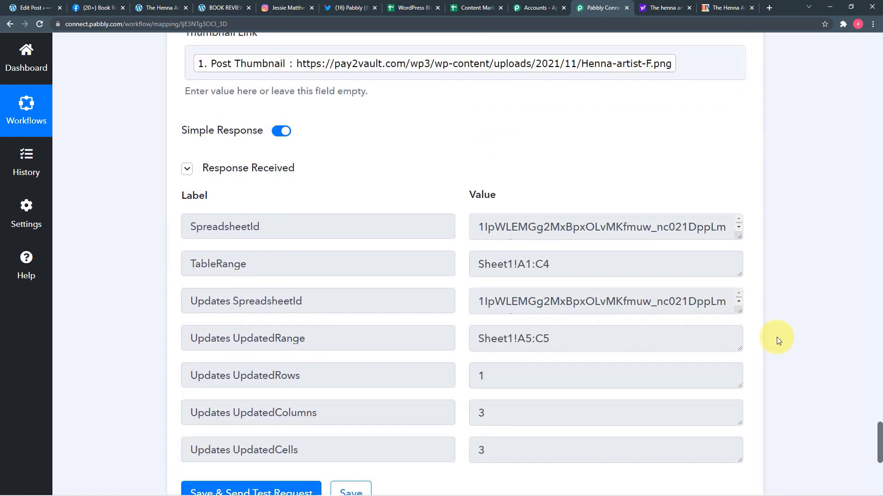
scroll(777, 340, "up", 20)
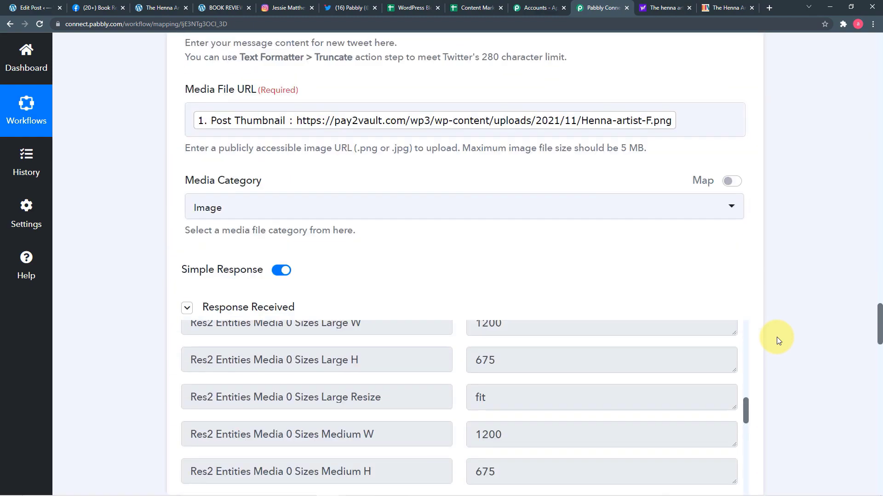
scroll(776, 340, "up", 20)
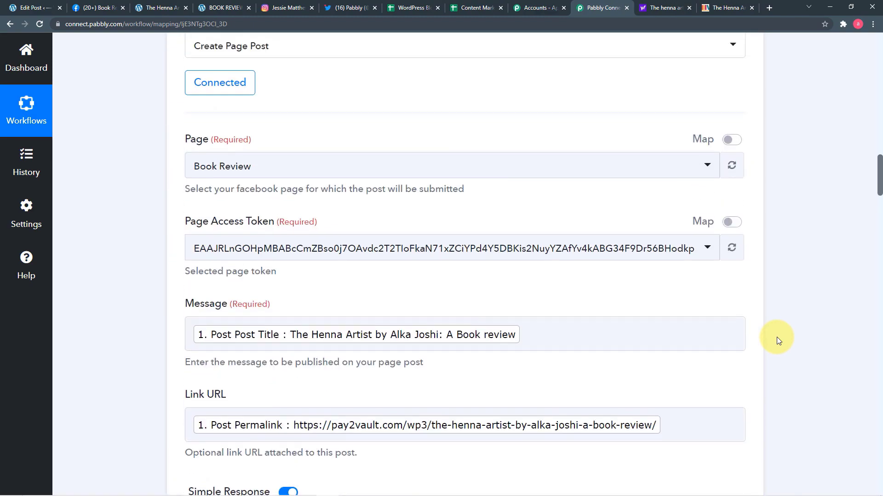
scroll(777, 340, "up", 7)
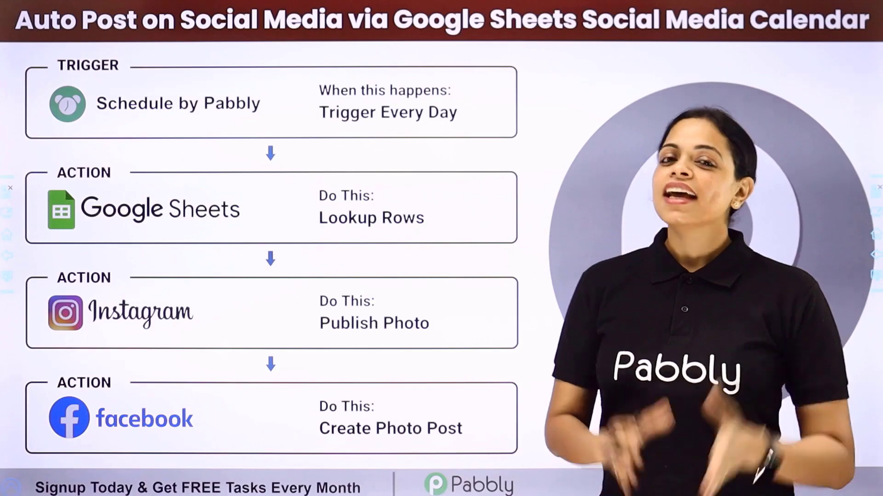
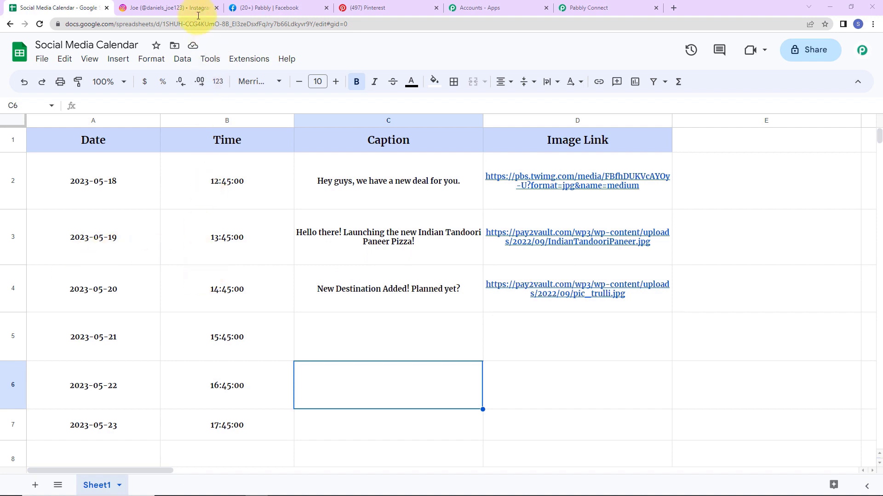
Step: Check the published post on the Instagram, Facebook and Pinterest tabs
left_click(170, 9)
left_click(268, 14)
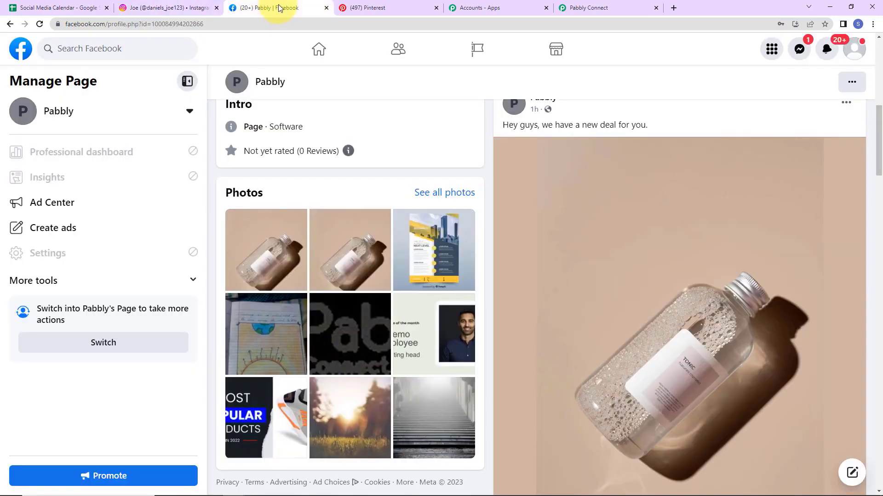
left_click(414, 12)
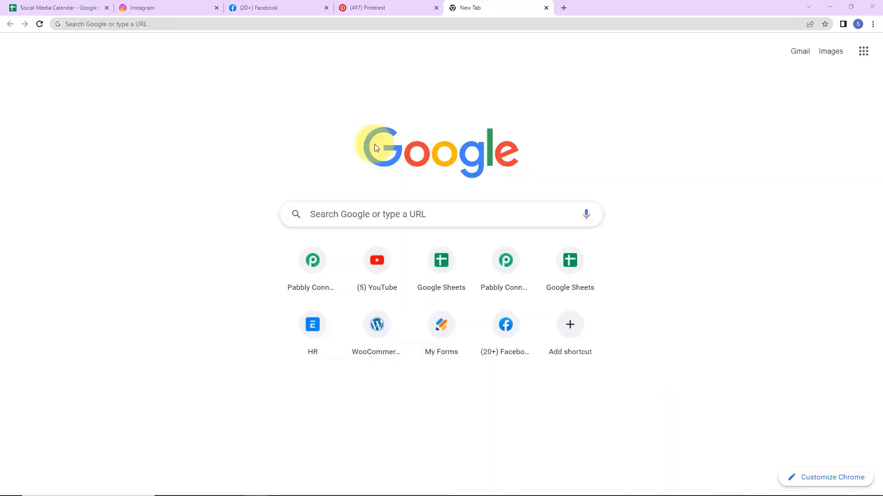
Step: Open pabbly.com/connect in a new browser tab
left_click(183, 27)
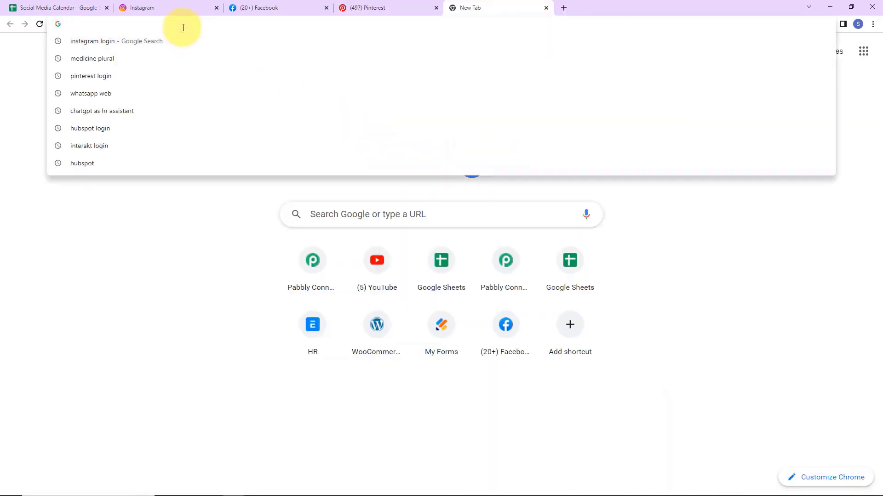
type("pa")
key("Return")
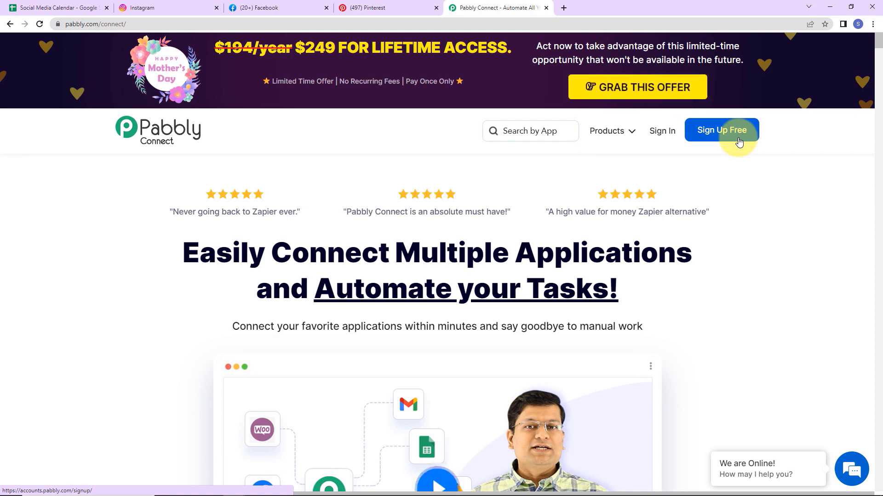
Step: Sign in, open Pabbly Connect from the account, and start a new workflow
left_click(666, 133)
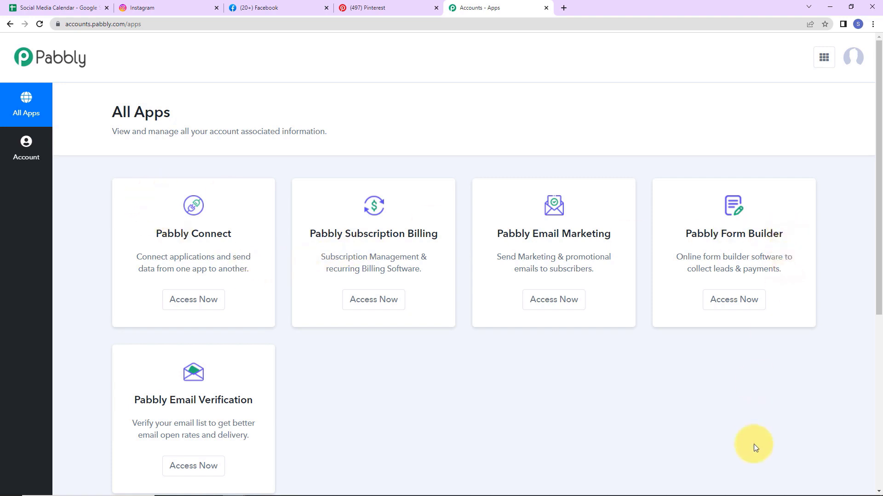
left_click(207, 301)
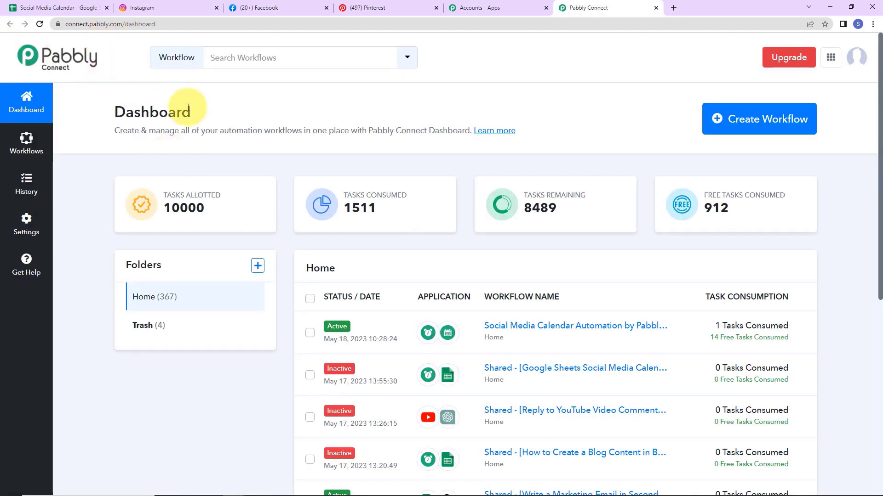
left_click(756, 132)
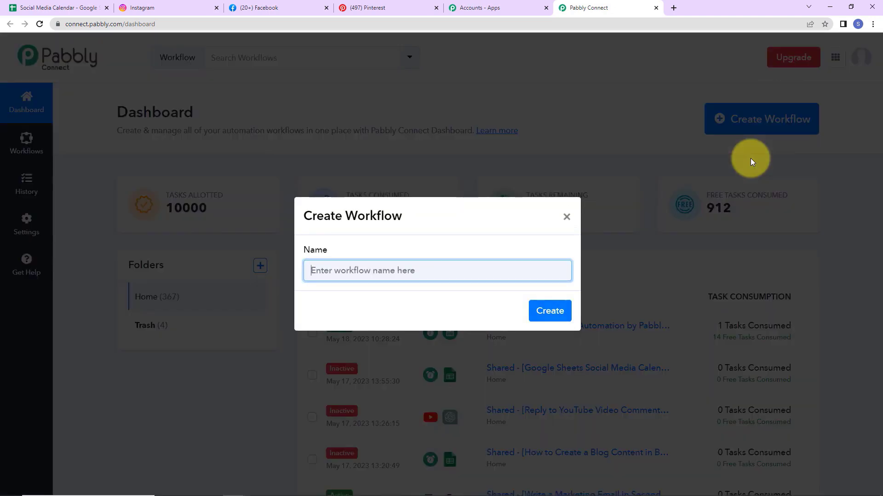
Step: Create a workflow named 'Create Google Sheets Social Media Calendar & Auto Post on Social Media'
key("ctrl+v")
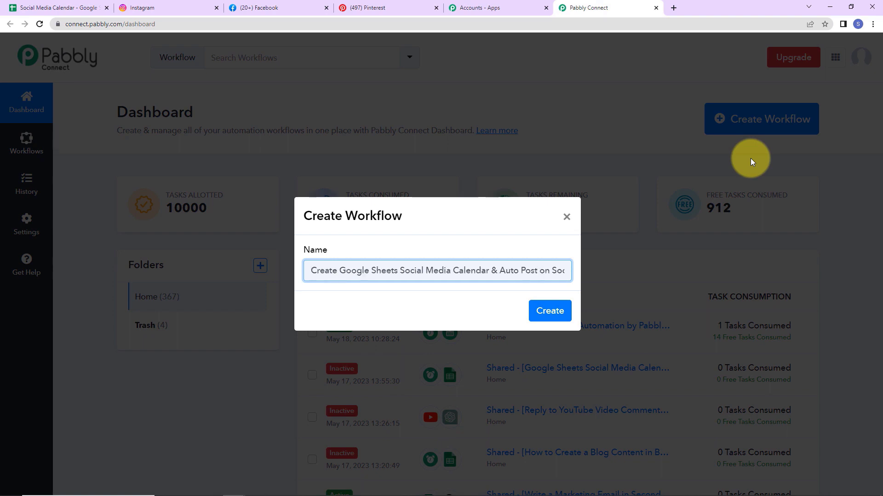
key("Right")
key("Right")
key("Right")
key("Right")
key("Right")
key("Right")
key("Right")
key("Right")
key("Right")
key("Right")
key("Right")
key("Right")
key("Right")
key("Right")
key("Right")
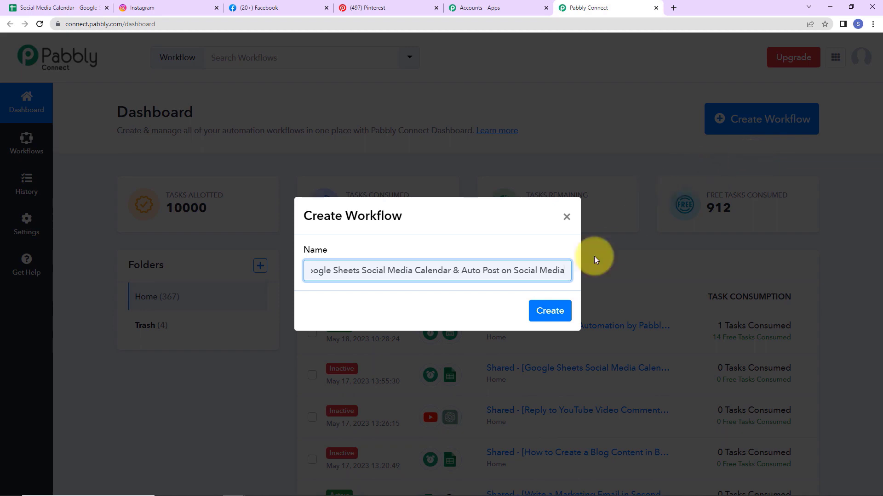
left_click(548, 311)
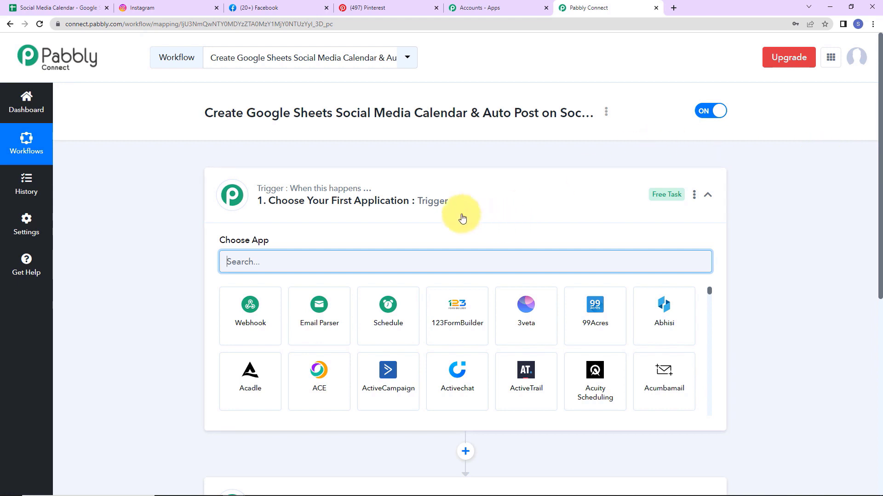
Step: Choose Schedule as the trigger app by searching 'sche'
scroll(440, 208, "down", 2)
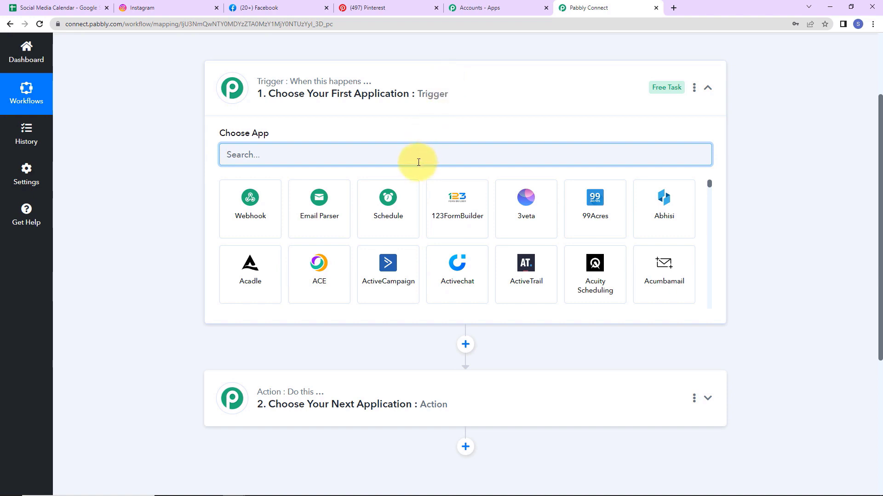
type("sce")
key("BackSpace")
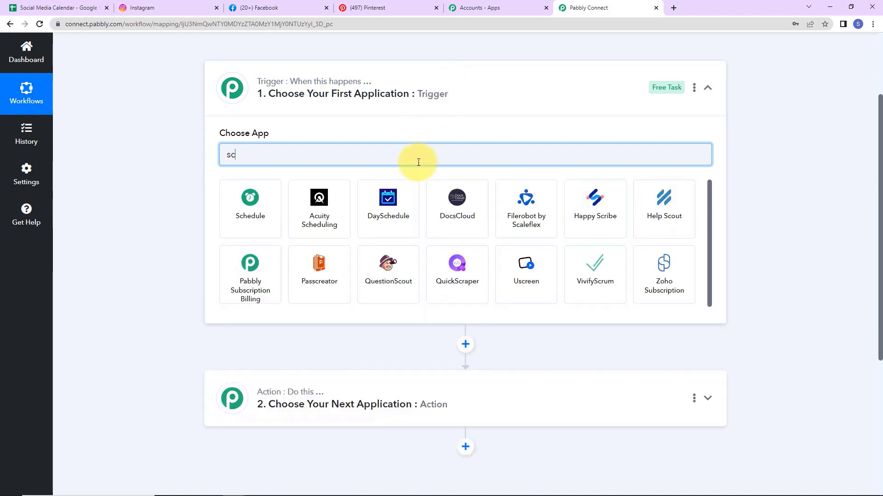
type("he")
left_click(276, 214)
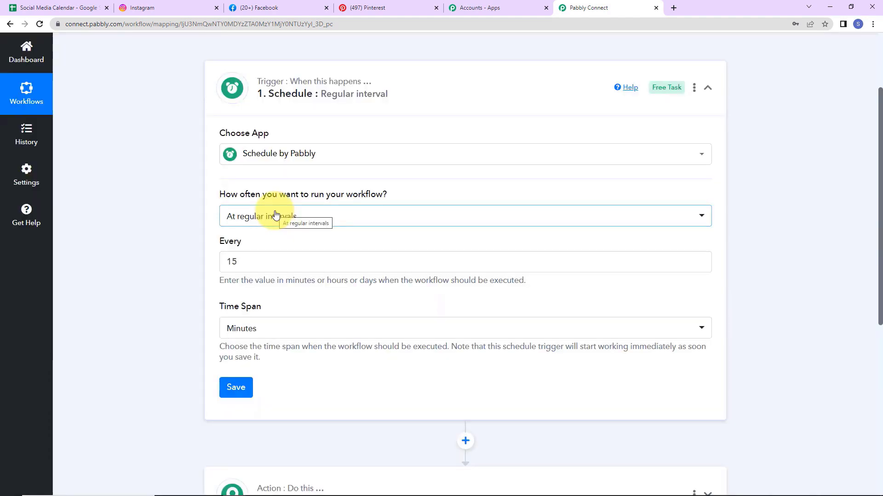
Step: Set the schedule to run every day at 10:00 AM and save it
left_click(334, 219)
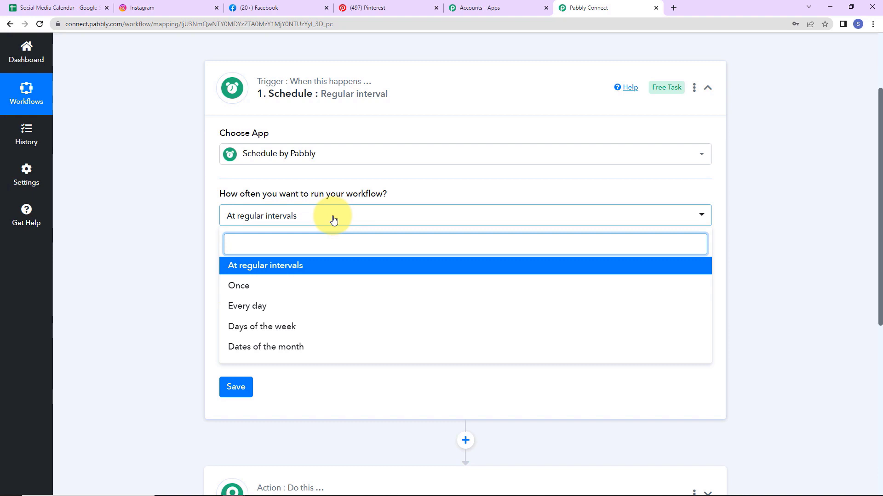
left_click(239, 313)
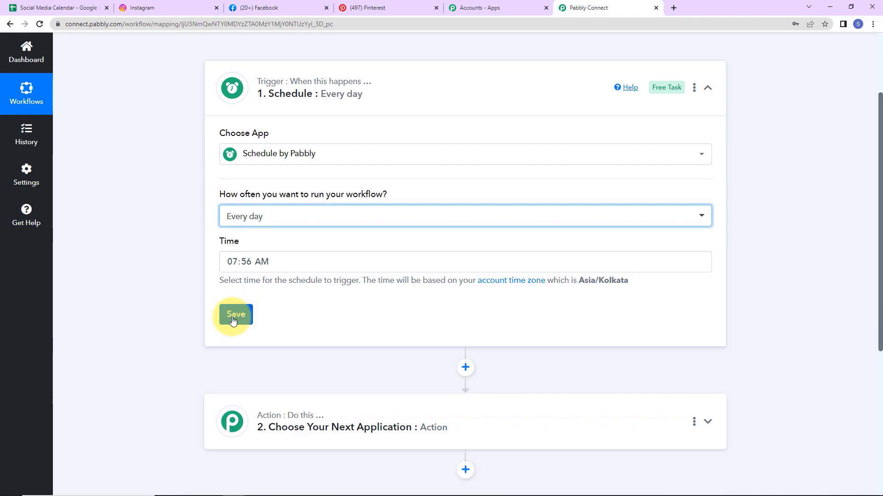
left_click(237, 264)
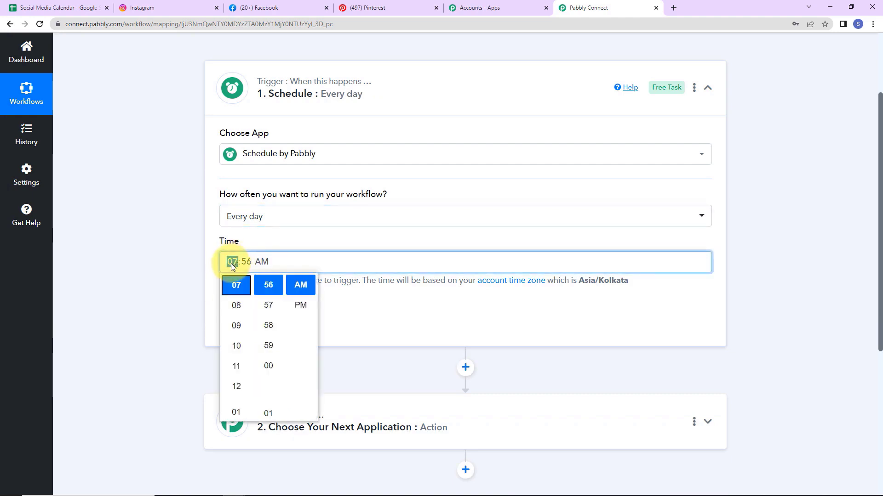
left_click(235, 351)
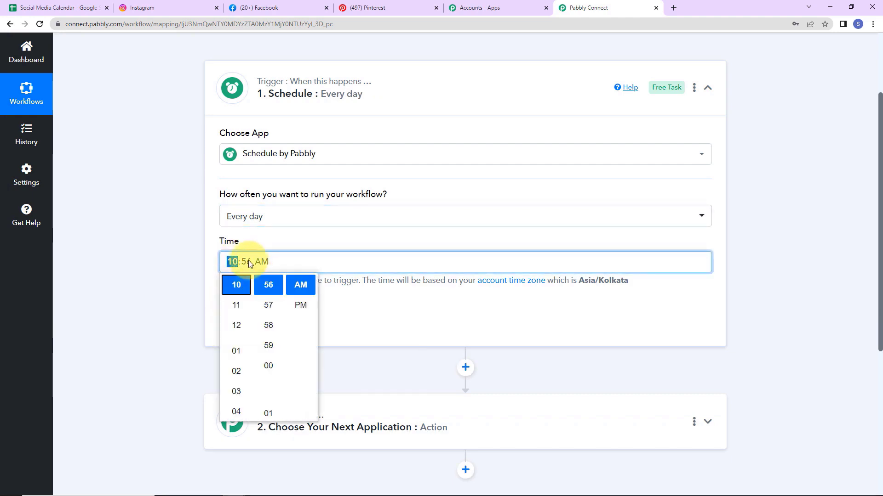
left_click(268, 364)
left_click(158, 280)
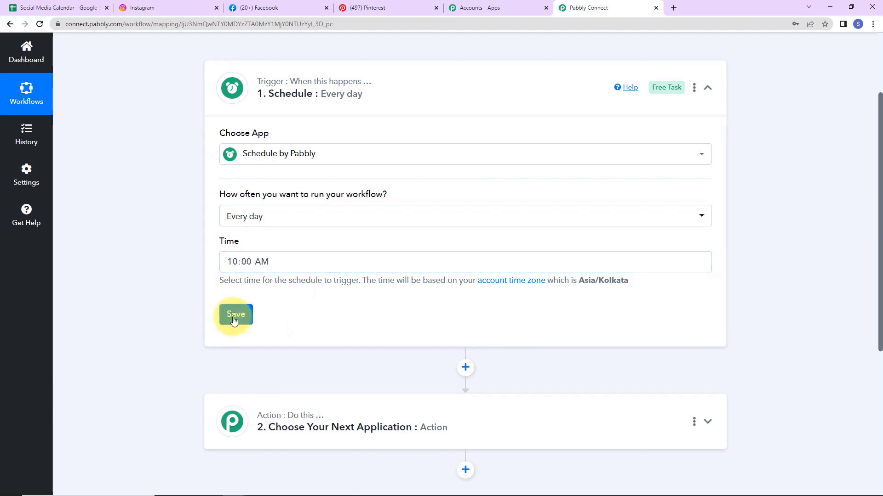
left_click(234, 317)
left_click(433, 323)
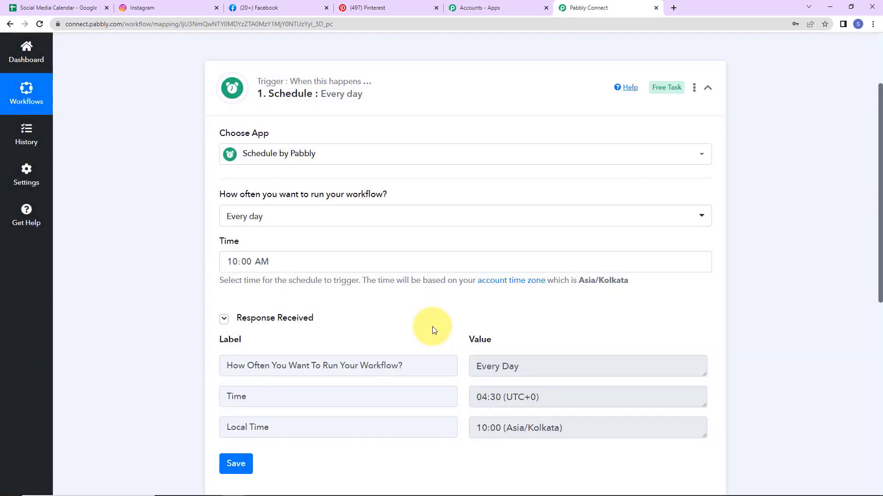
scroll(432, 327, "down", 2)
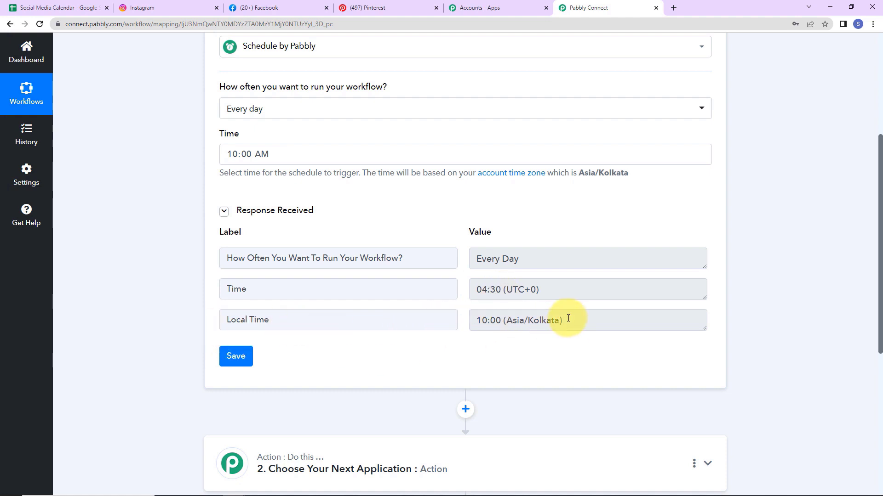
scroll(568, 318, "down", 5)
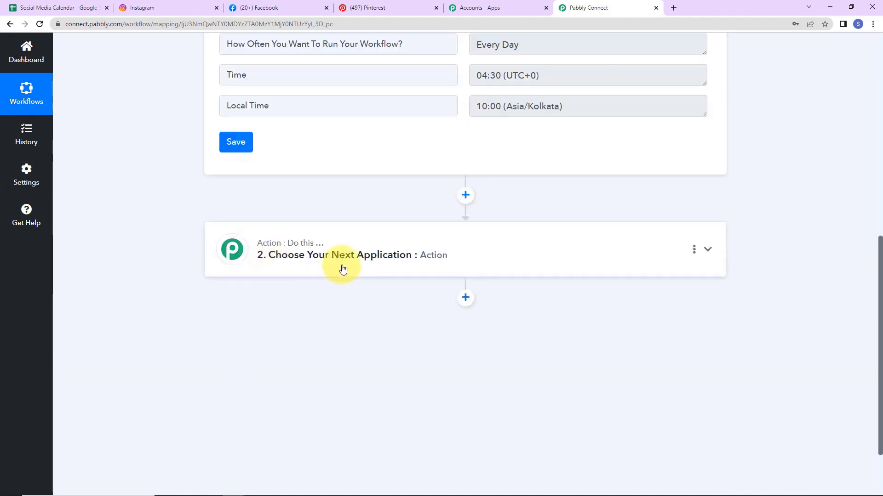
left_click(37, 7)
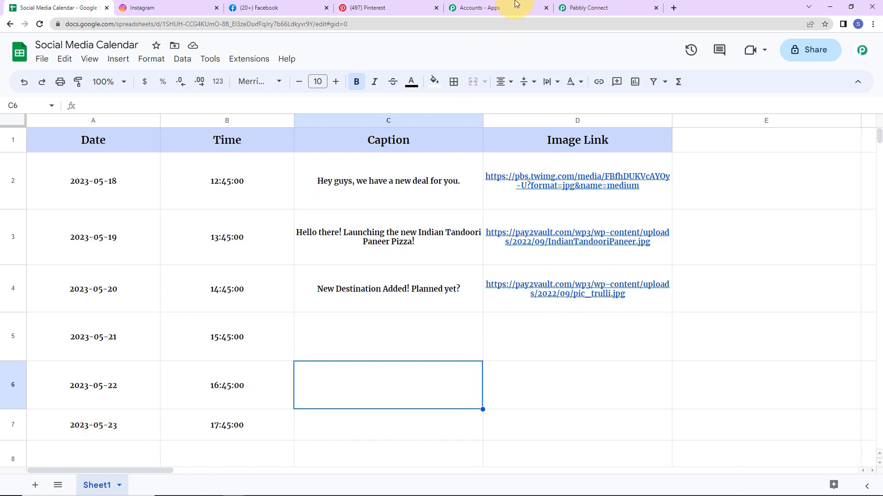
left_click(611, 8)
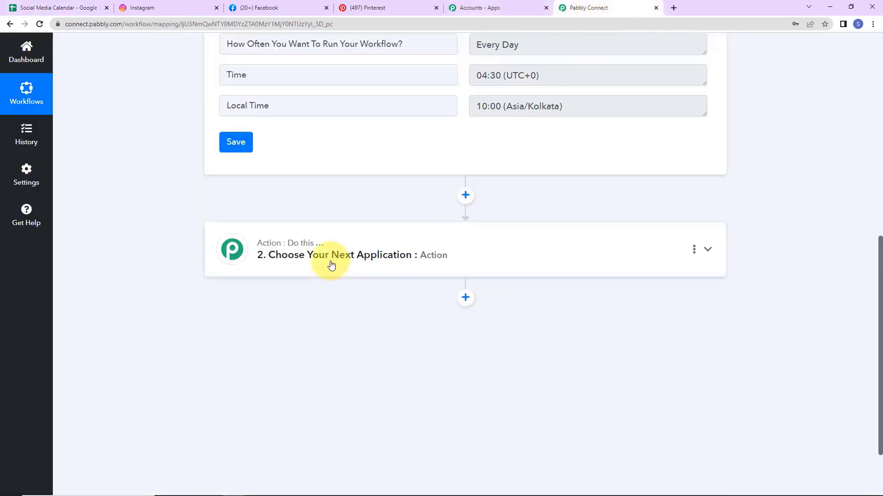
left_click(299, 254)
left_click(302, 307)
type("da")
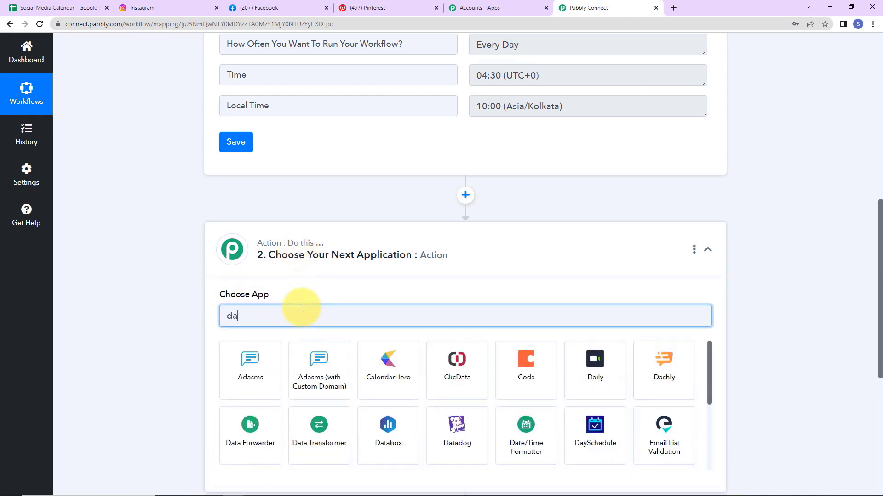
type("te")
left_click(265, 363)
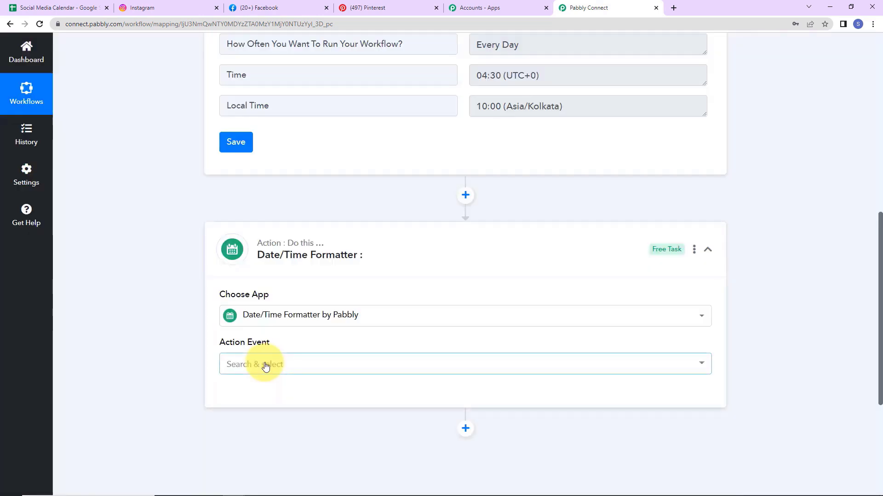
left_click(263, 364)
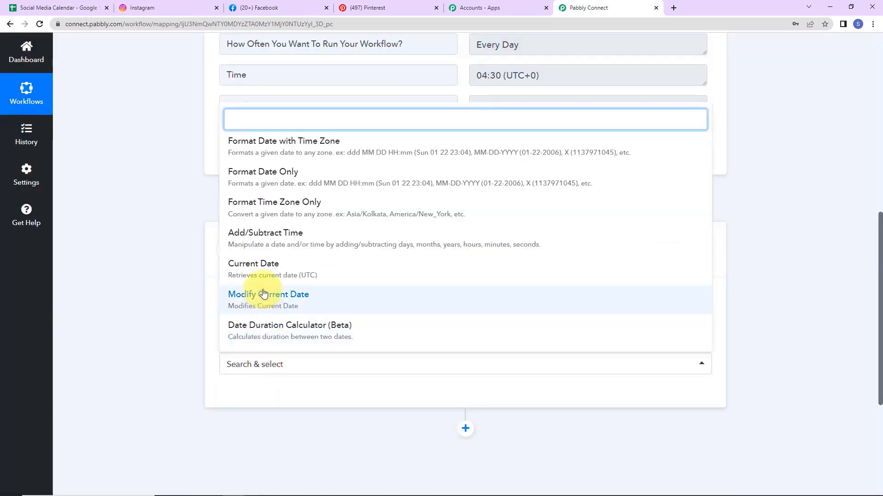
left_click(266, 271)
left_click(247, 400)
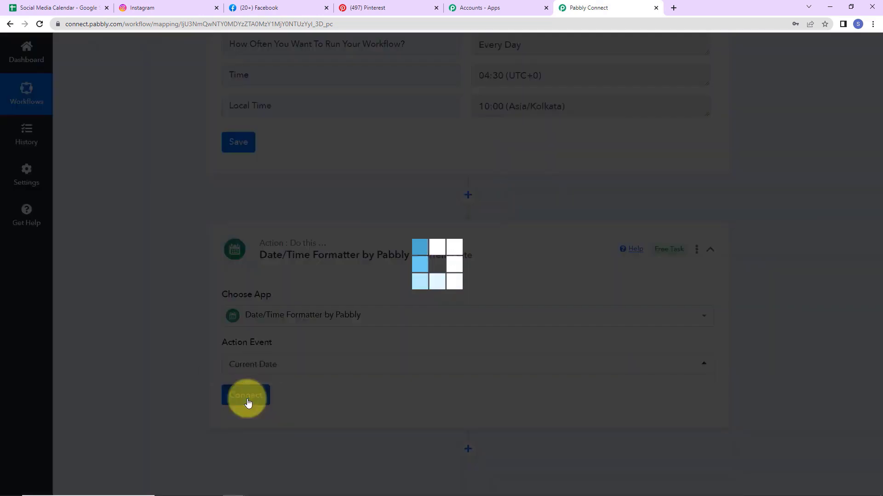
scroll(385, 354, "down", 5)
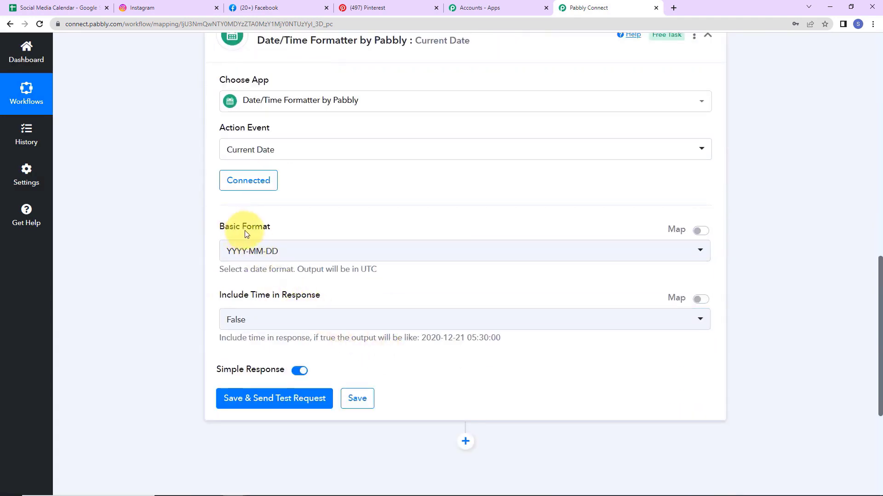
left_click(73, 7)
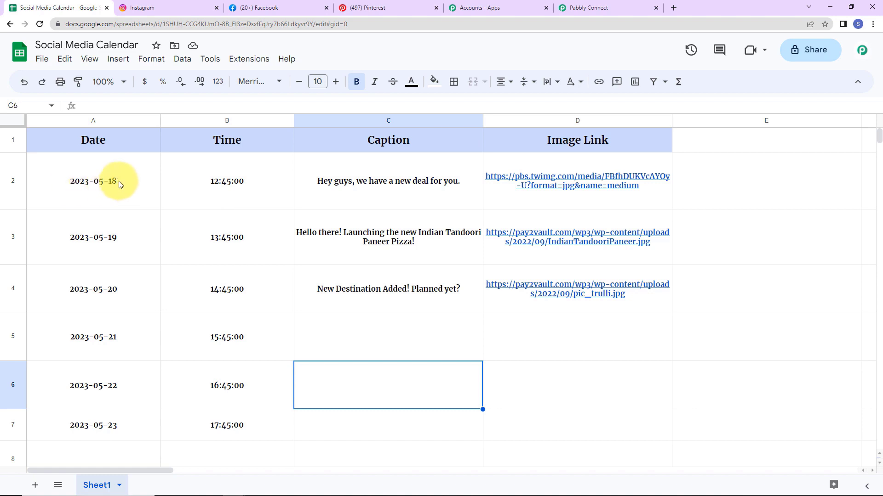
left_click(582, 7)
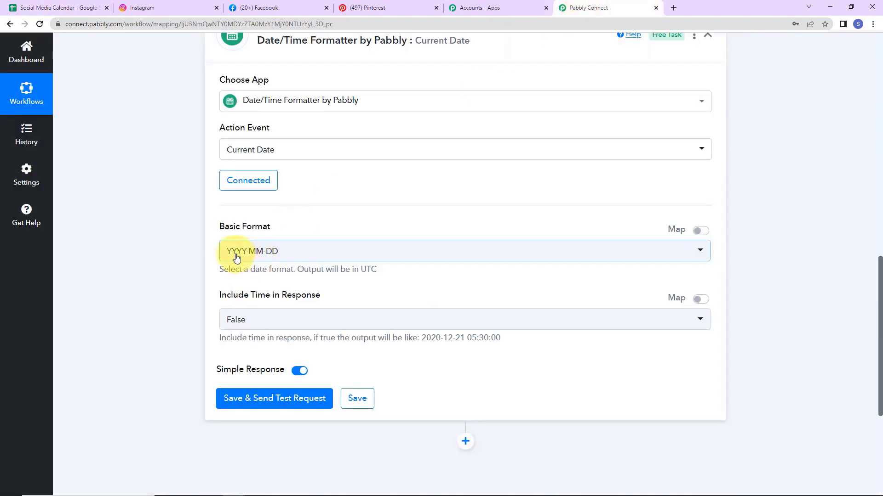
left_click(256, 403)
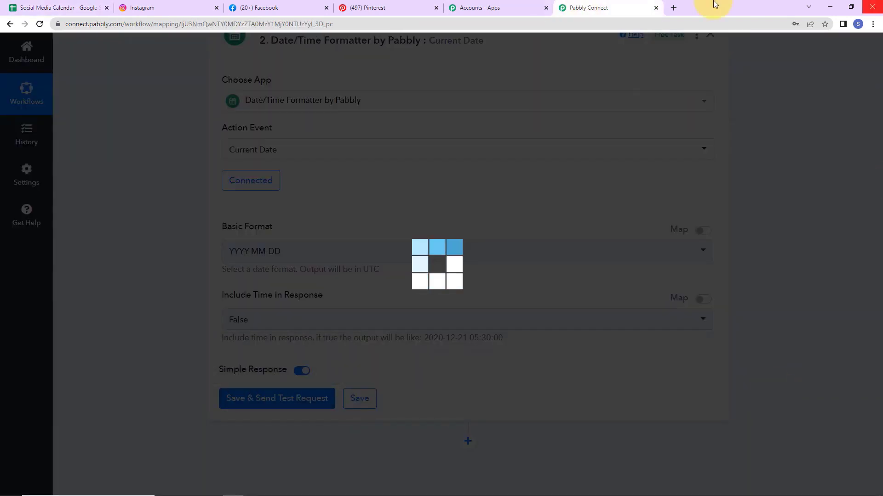
scroll(464, 317, "down", 3)
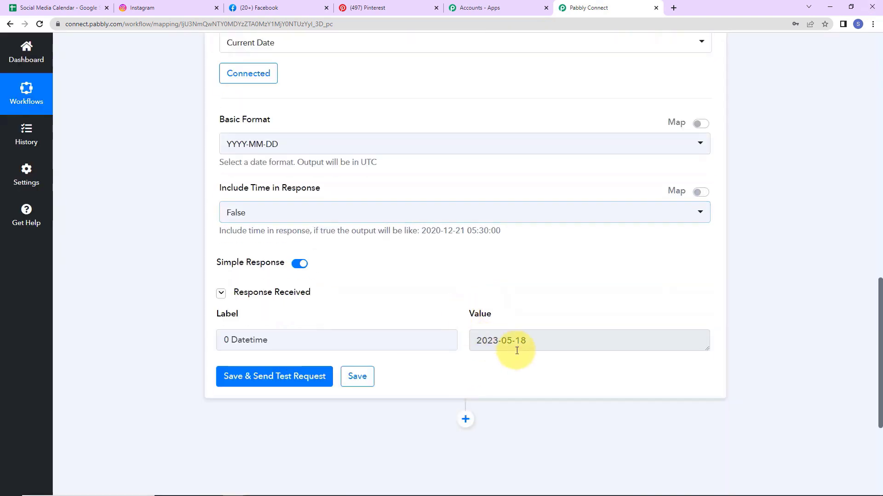
left_click_drag(508, 354, 480, 340)
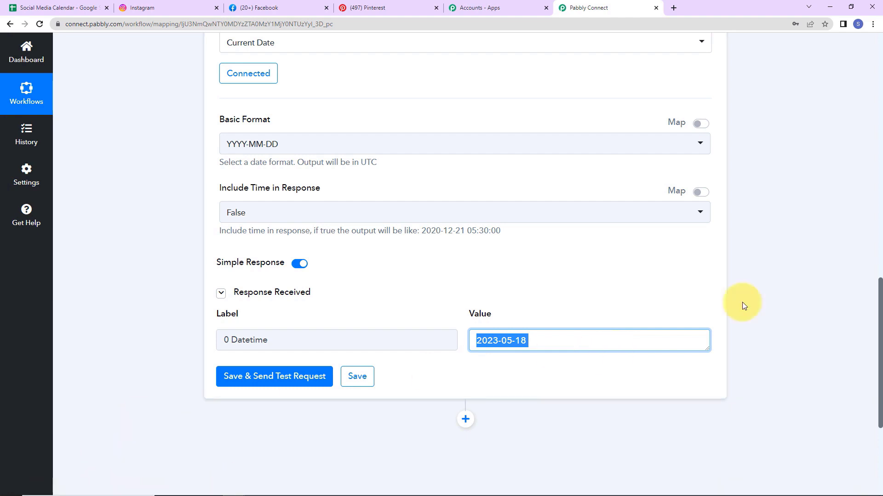
scroll(689, 317, "down", 2)
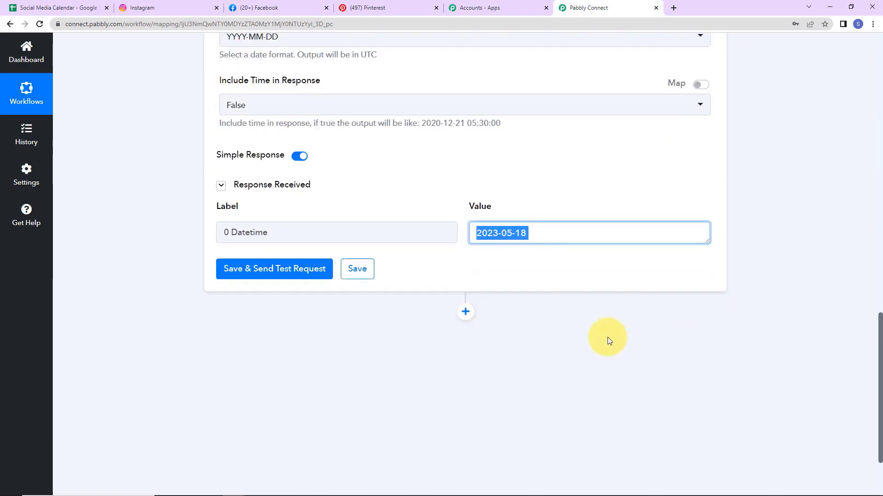
Step: Add a Google Sheets action step with the Lookup Spreadsheet Rows event
left_click(465, 314)
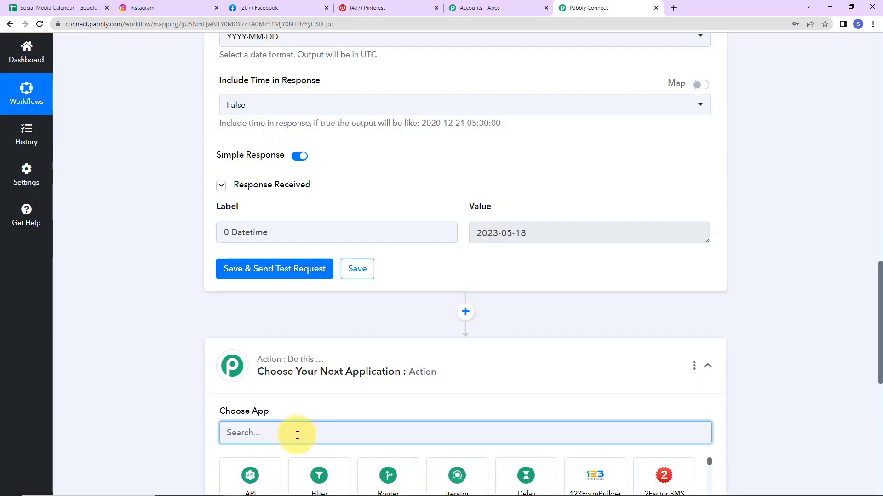
type("goog")
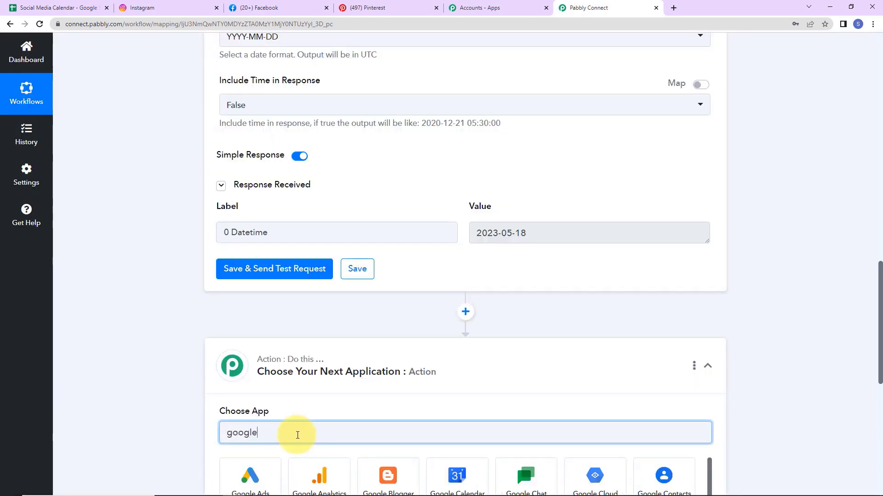
type("le")
scroll(294, 437, "down", 4)
left_click(579, 337)
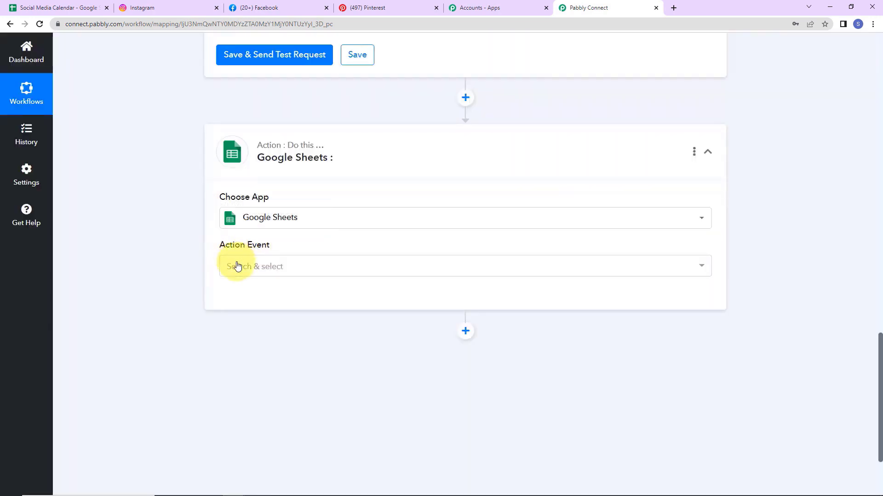
left_click(233, 265)
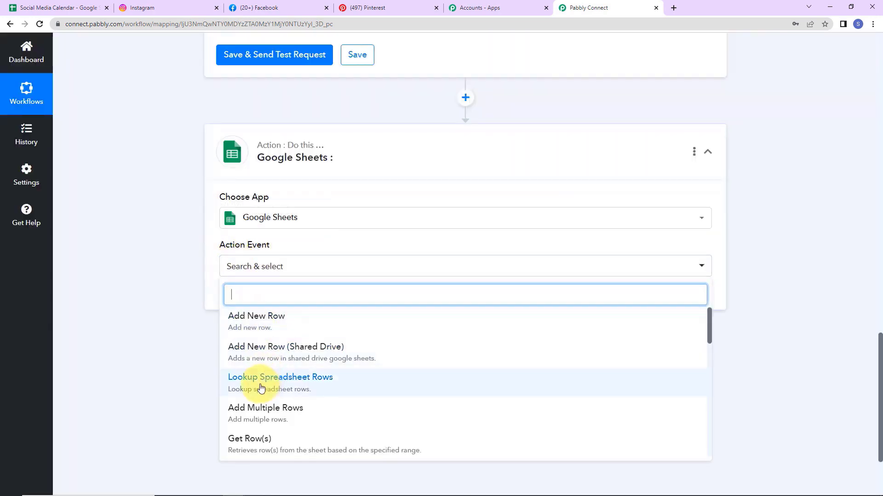
left_click(320, 387)
Step: Connect a new Google Sheets connection by signing in and authorizing a Google account
left_click(244, 300)
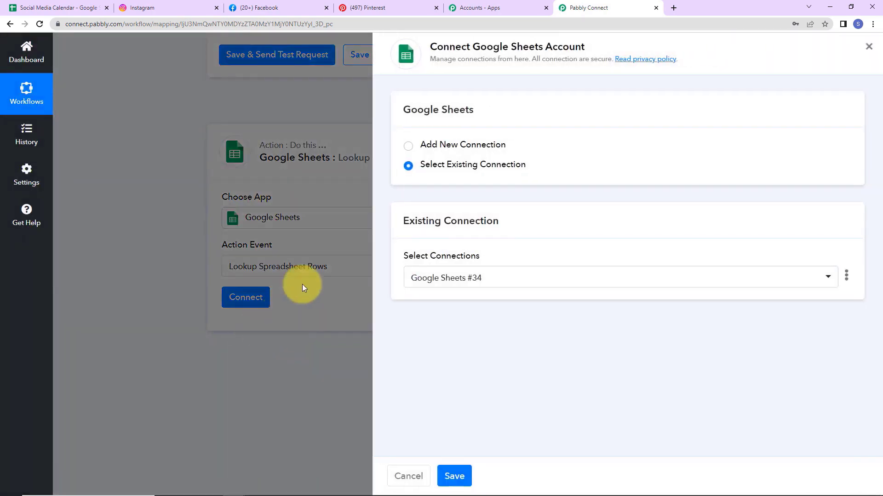
left_click_drag(472, 47, 593, 49)
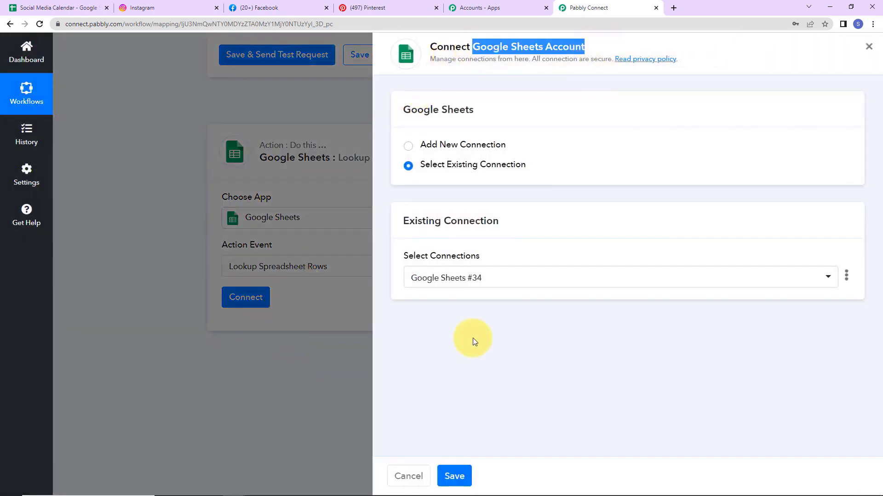
left_click(409, 146)
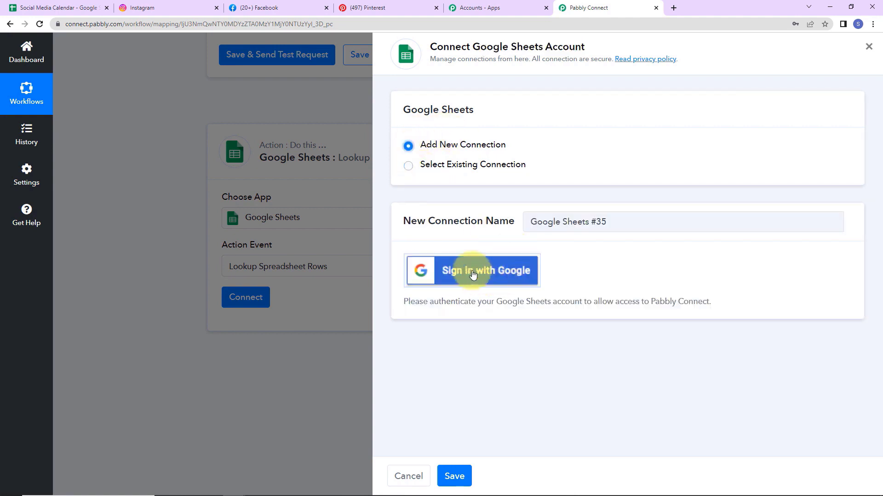
left_click(473, 272)
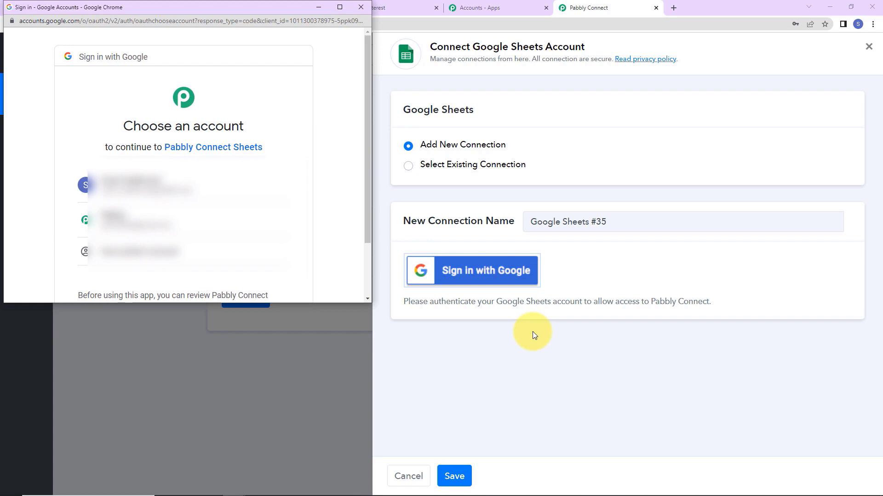
scroll(164, 203, "down", 1)
left_click(164, 203)
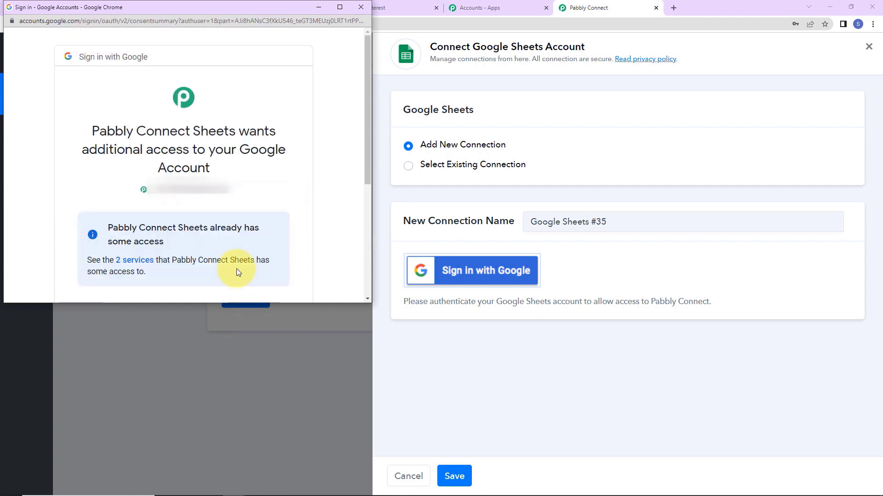
scroll(235, 222, "down", 5)
left_click(233, 221)
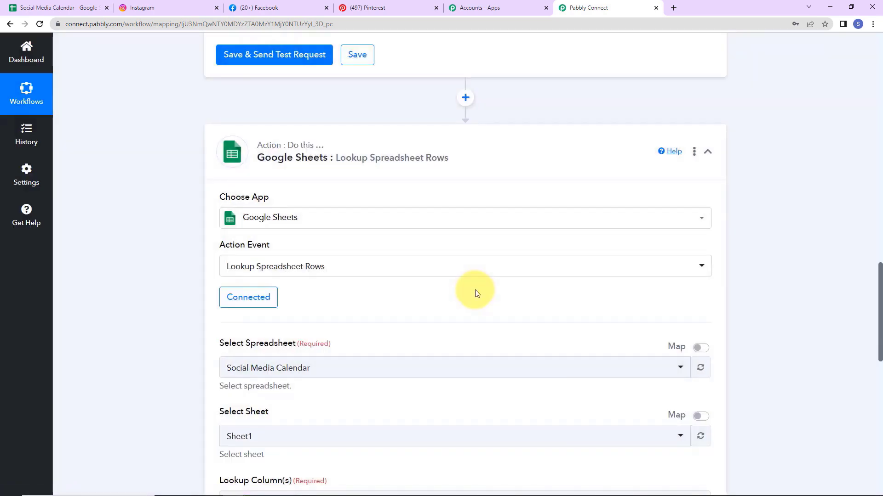
Step: Confirm column A holds the dates in the sheet and enter A as Lookup Column
scroll(441, 250, "down", 5)
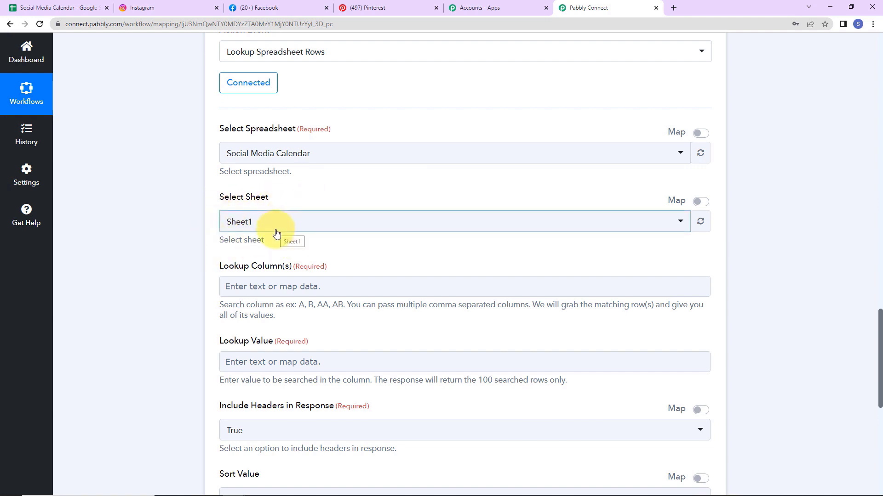
scroll(294, 194, "down", 2)
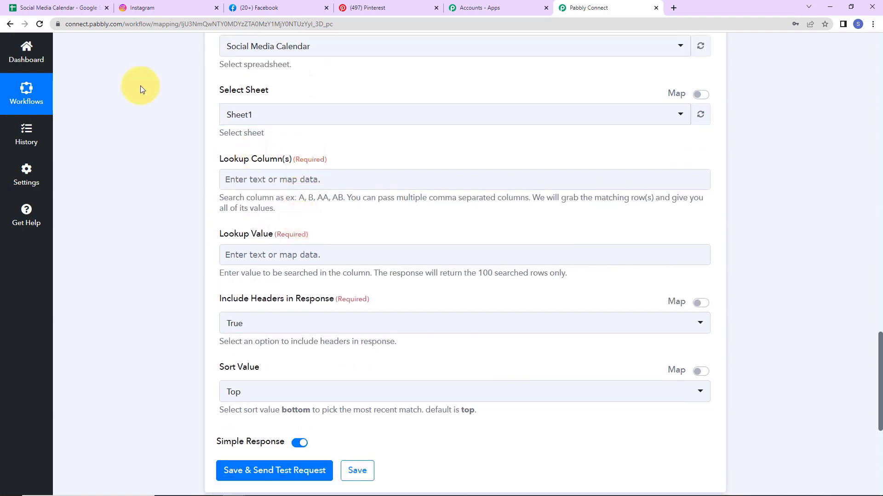
left_click(48, 9)
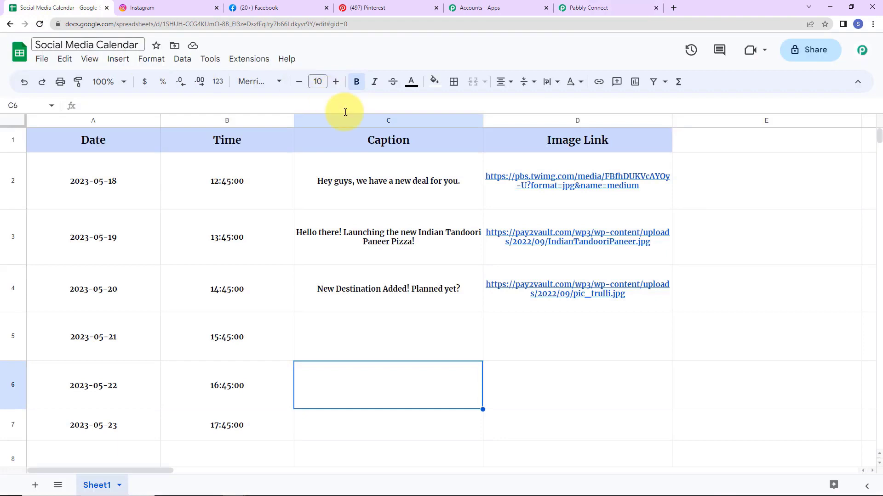
left_click(120, 123)
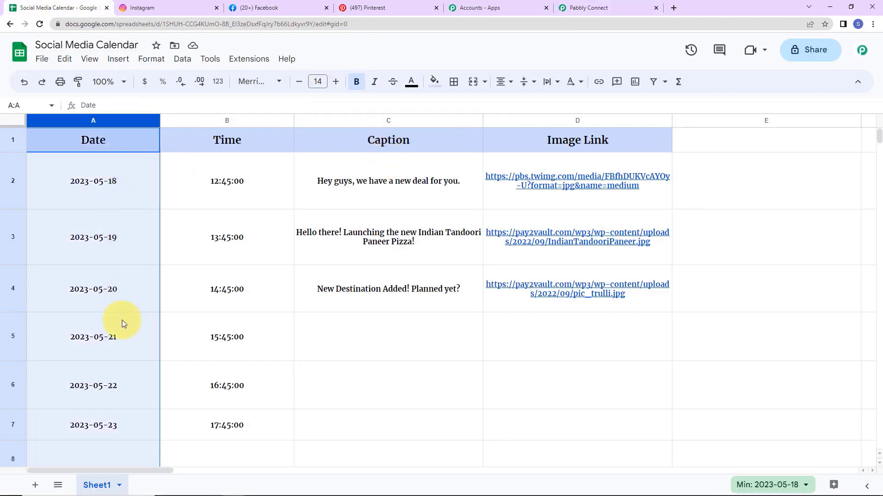
left_click(583, 7)
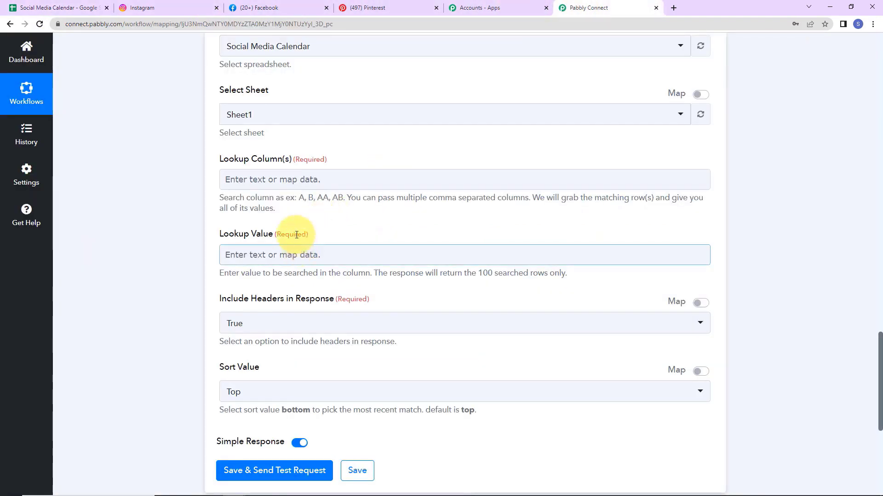
left_click(294, 180)
type("A")
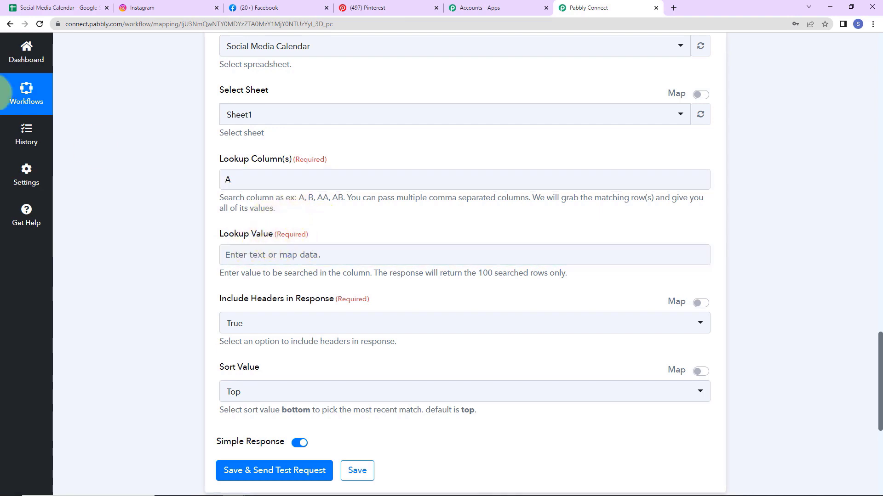
left_click(57, 8)
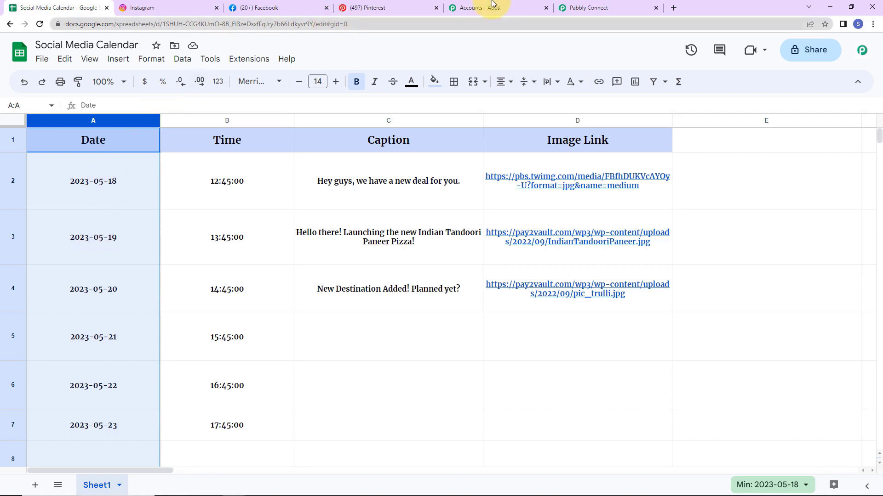
left_click(581, 8)
left_click(258, 259)
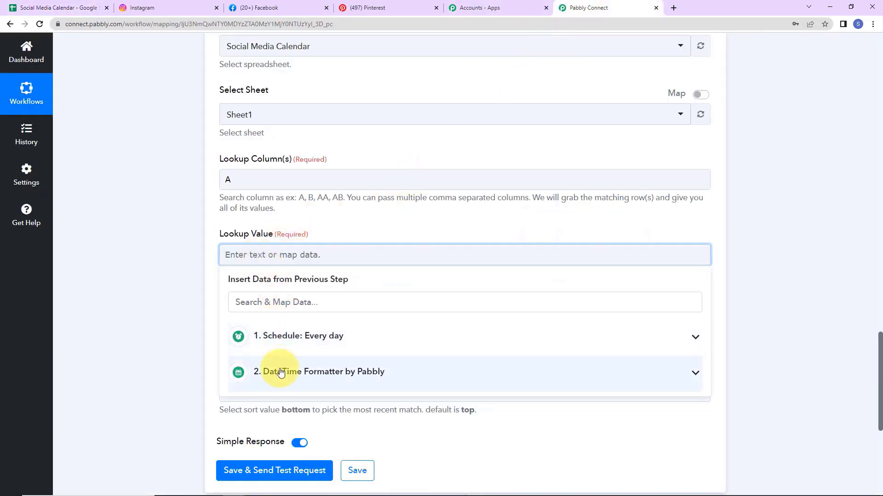
Step: Map the date formatter's 2023-05-18 output as the Lookup Value
left_click(329, 378)
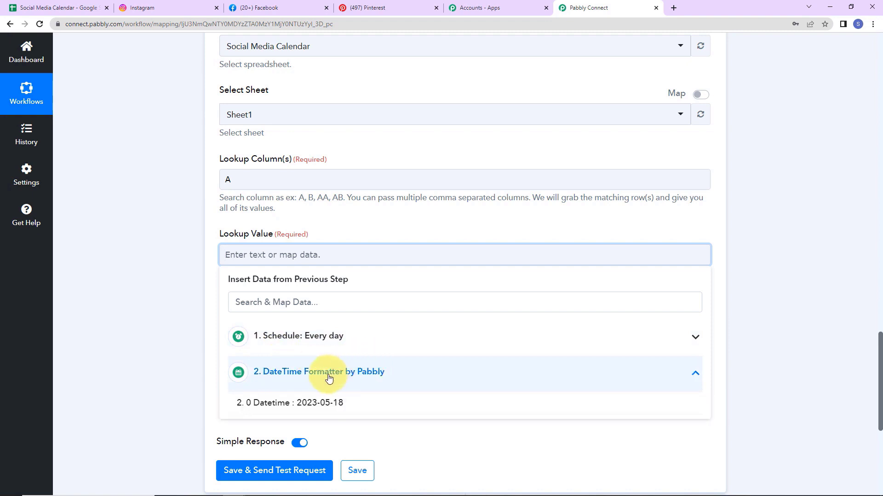
left_click(296, 408)
left_click(165, 315)
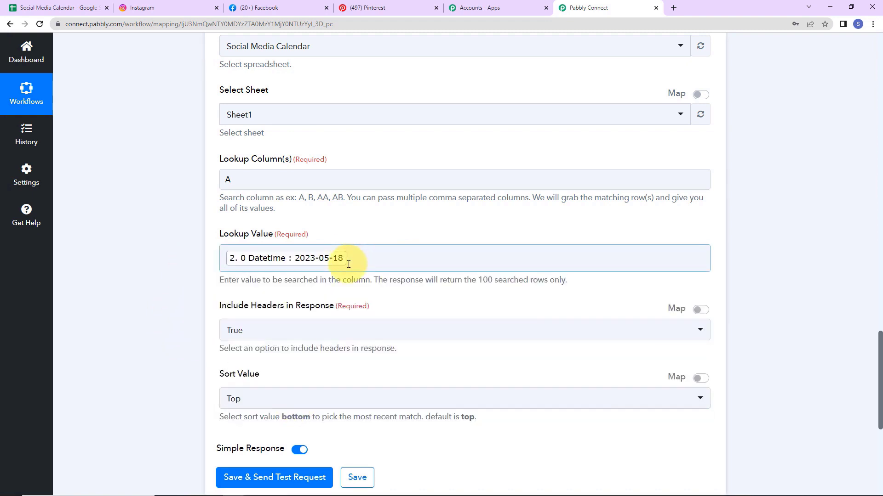
scroll(184, 261, "down", 3)
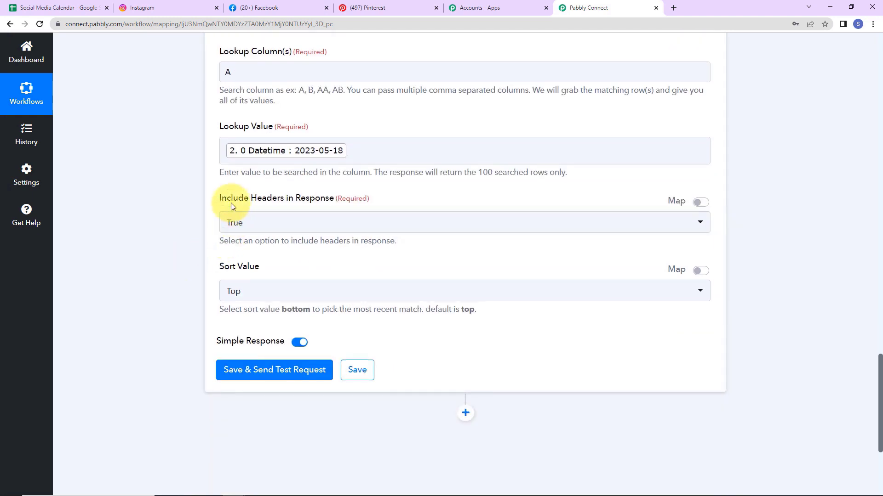
Step: Keep Include Headers True and Sort Top, then save and test the lookup
left_click(311, 223)
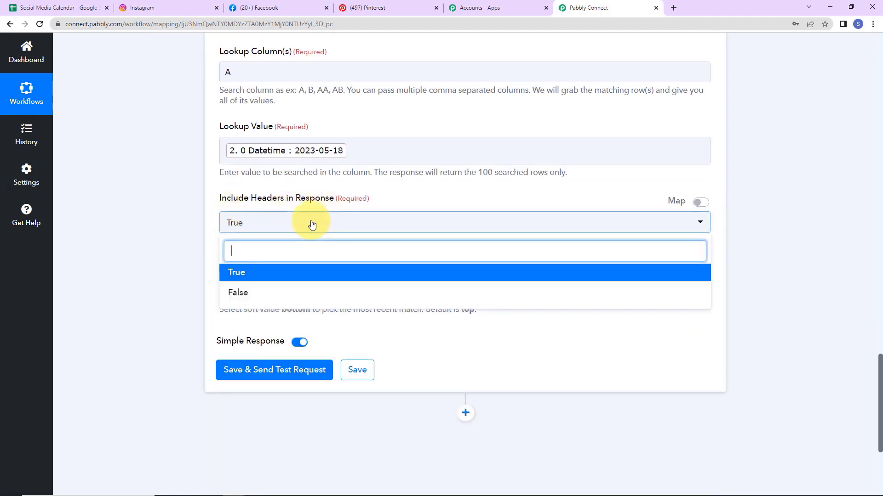
left_click(312, 224)
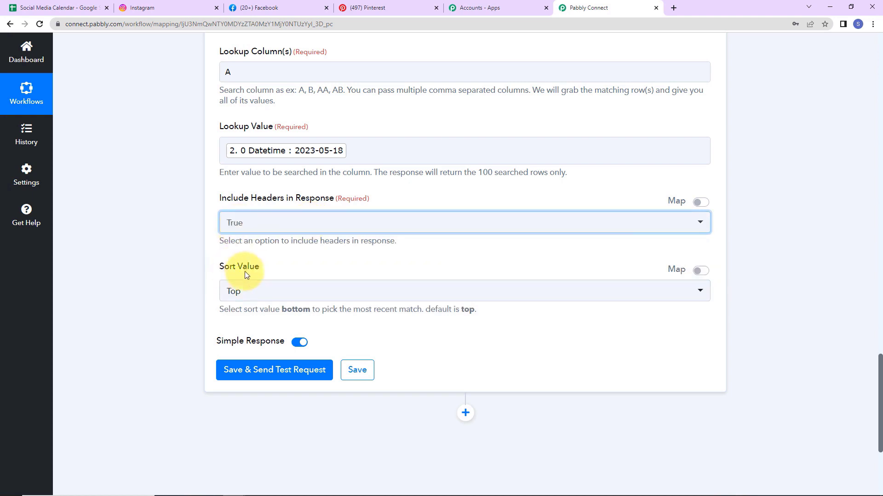
left_click(246, 297)
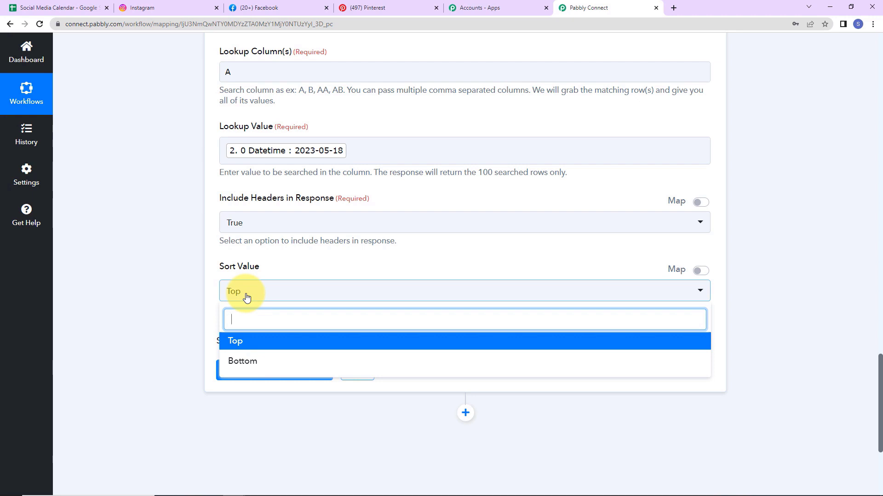
left_click(230, 341)
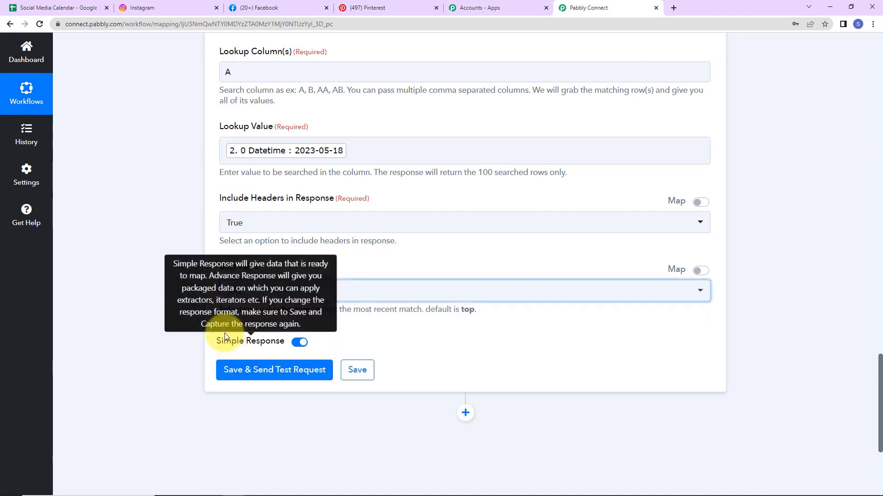
left_click(234, 368)
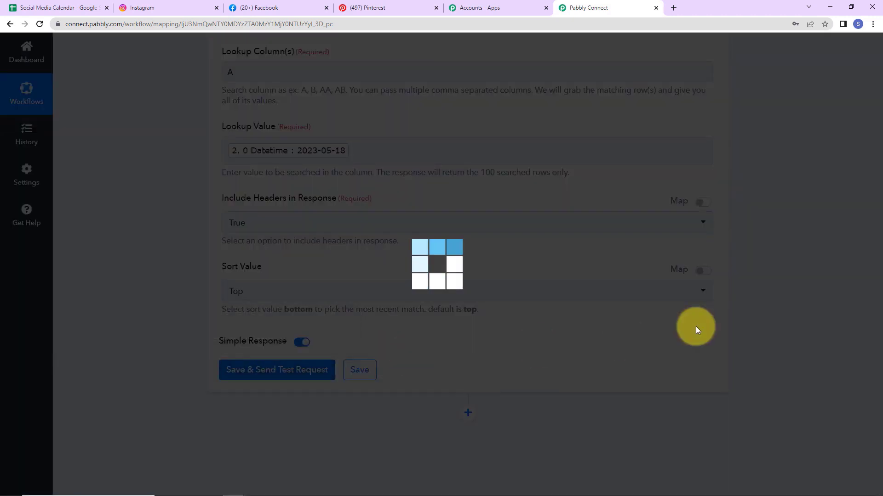
scroll(780, 314, "down", 5)
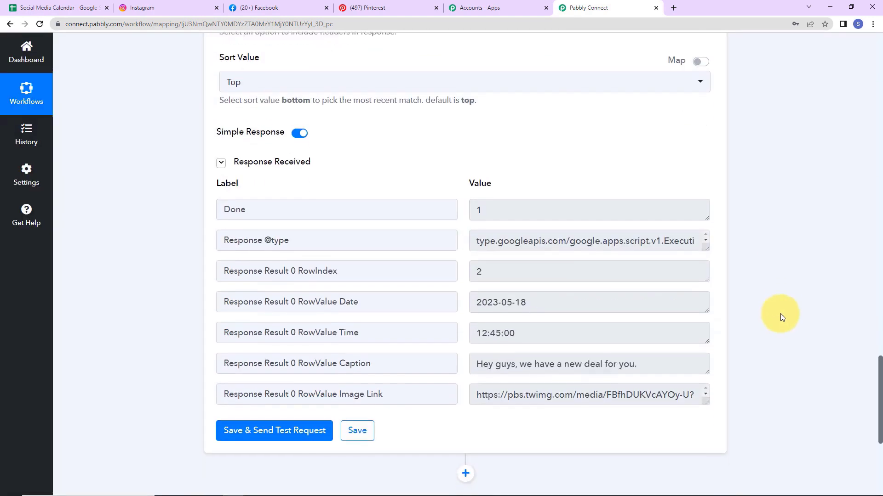
scroll(672, 315, "down", 2)
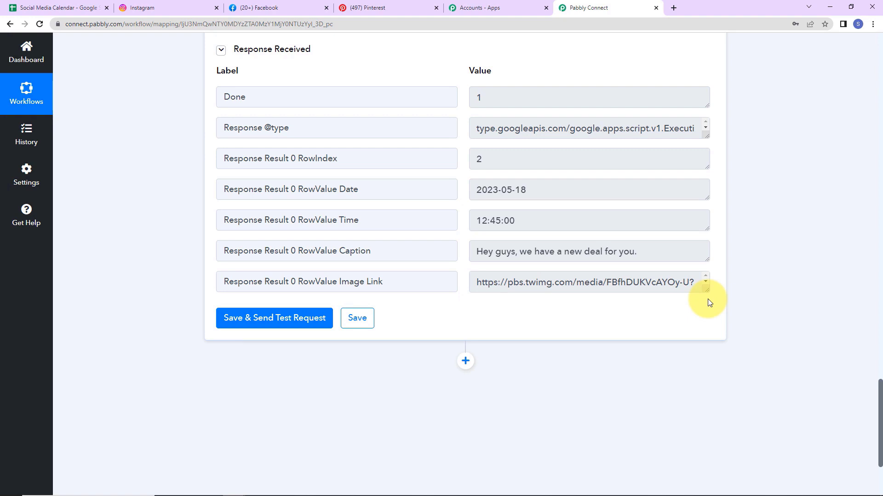
scroll(728, 283, "down", 2)
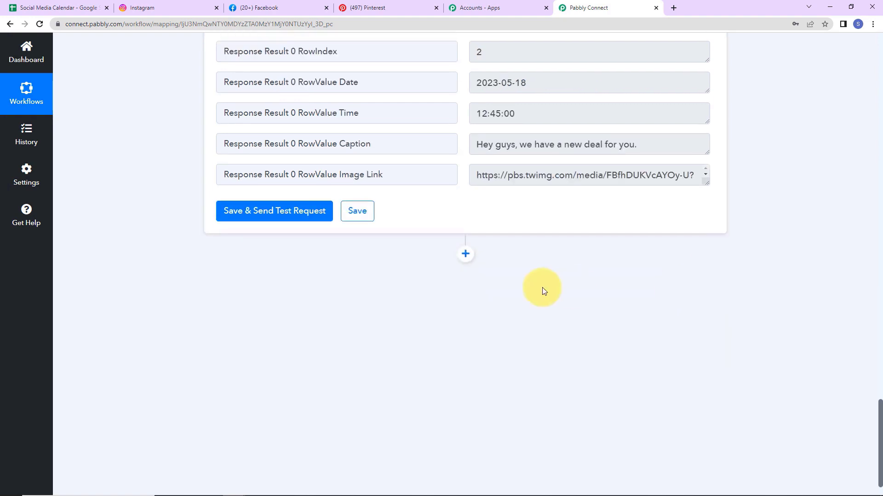
Step: Add a Delay step after the lookup and choose Delay Until as the delay type
left_click(464, 253)
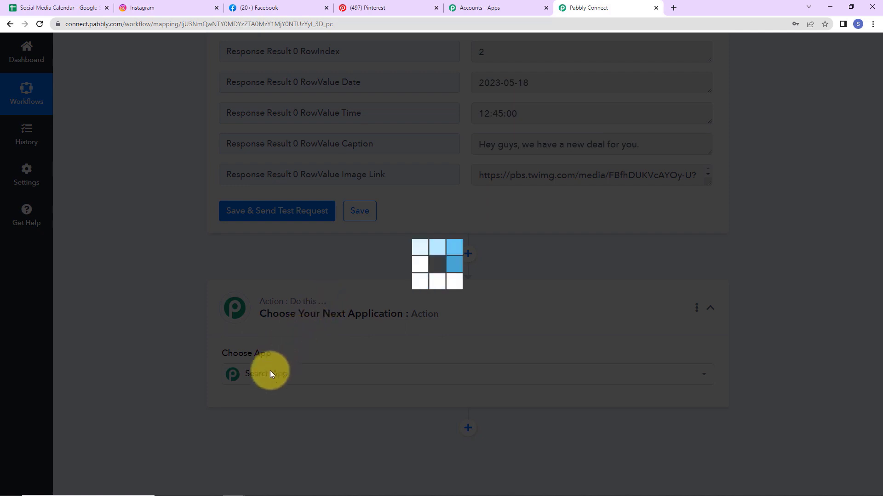
type("del")
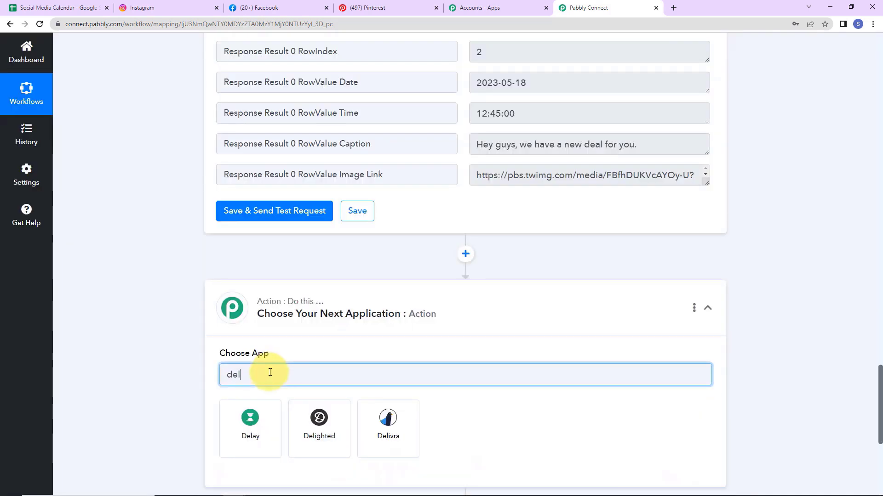
left_click(260, 420)
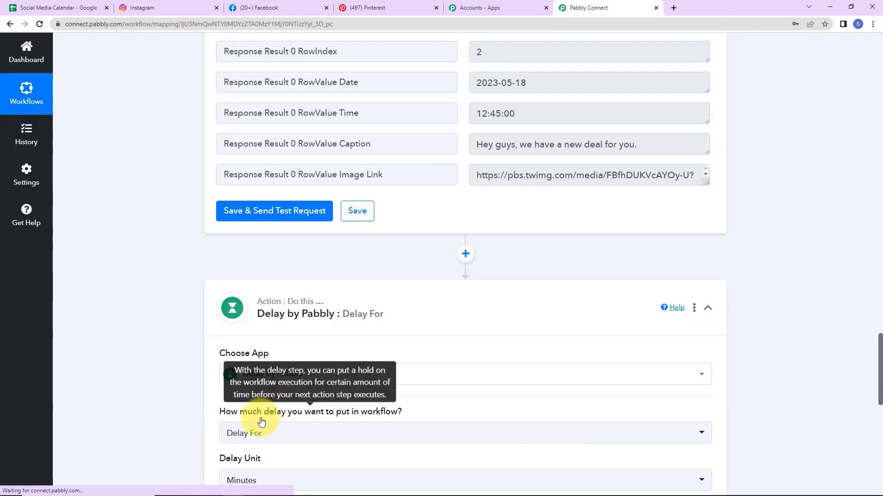
scroll(587, 346, "down", 2)
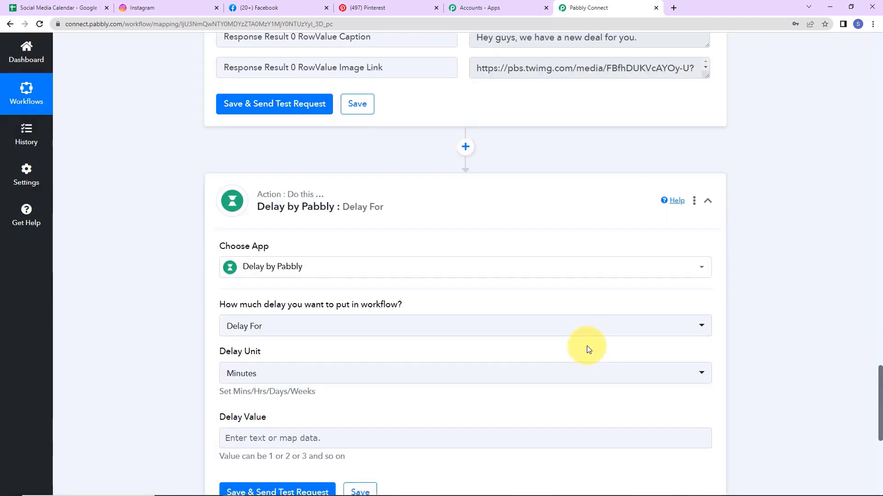
left_click(292, 326)
left_click(253, 396)
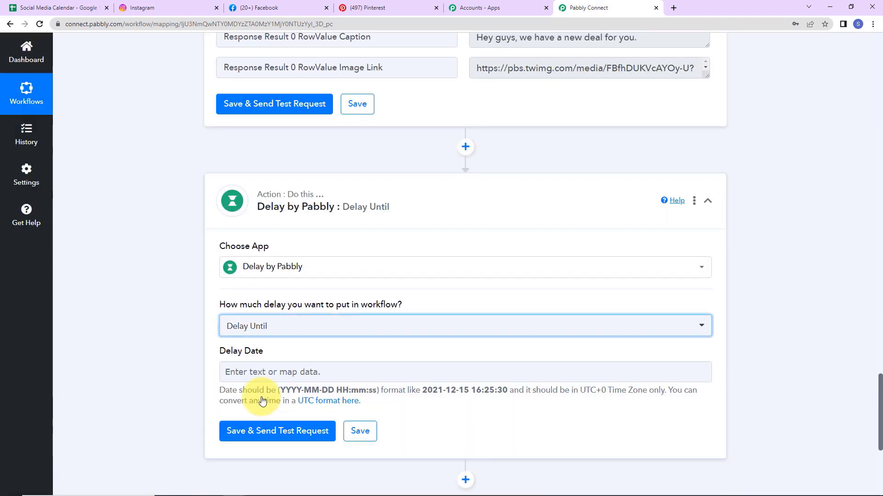
scroll(239, 388, "down", 2)
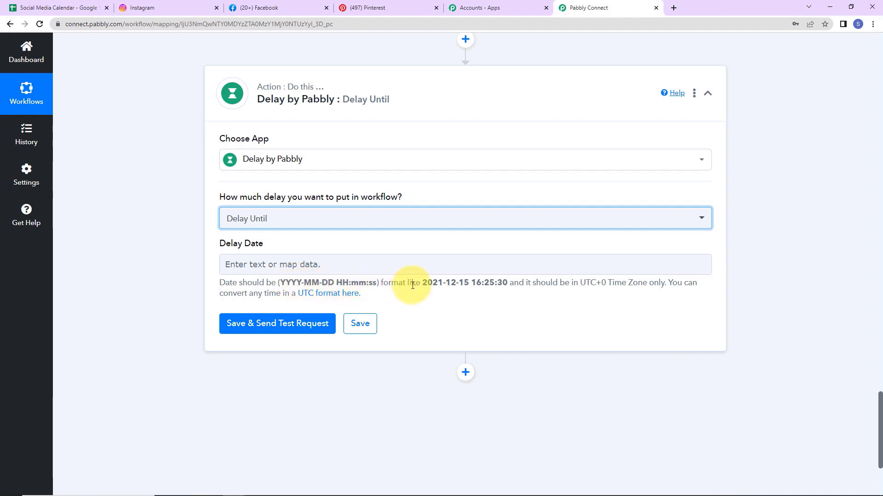
left_click_drag(425, 284, 280, 260)
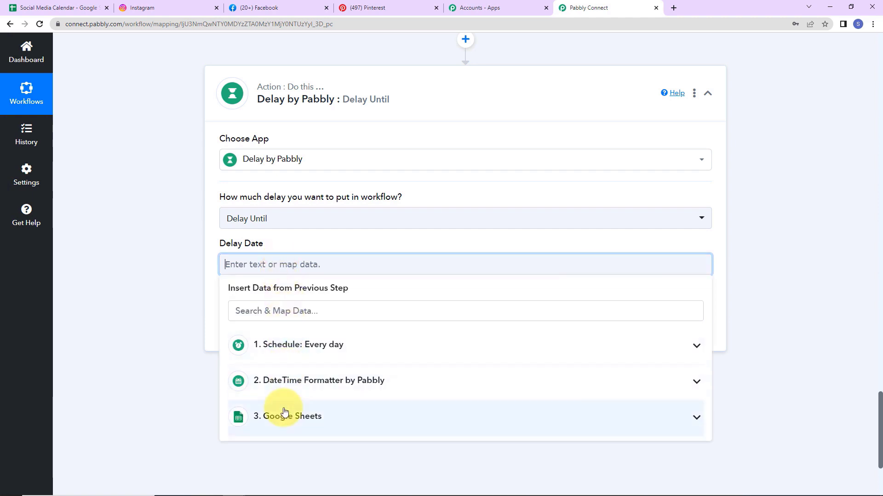
Step: Map the Google Sheets RowValue Date followed by RowValue Time into Delay Date
left_click(285, 416)
scroll(401, 426, "down", 2)
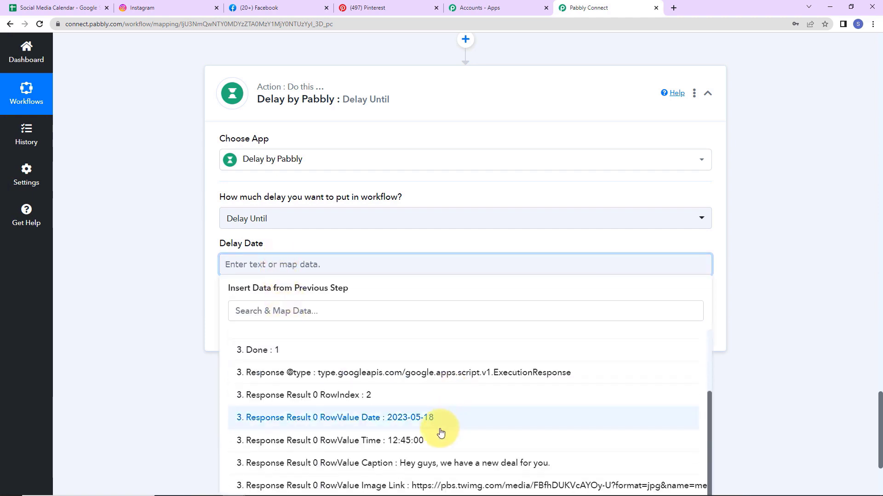
left_click(317, 418)
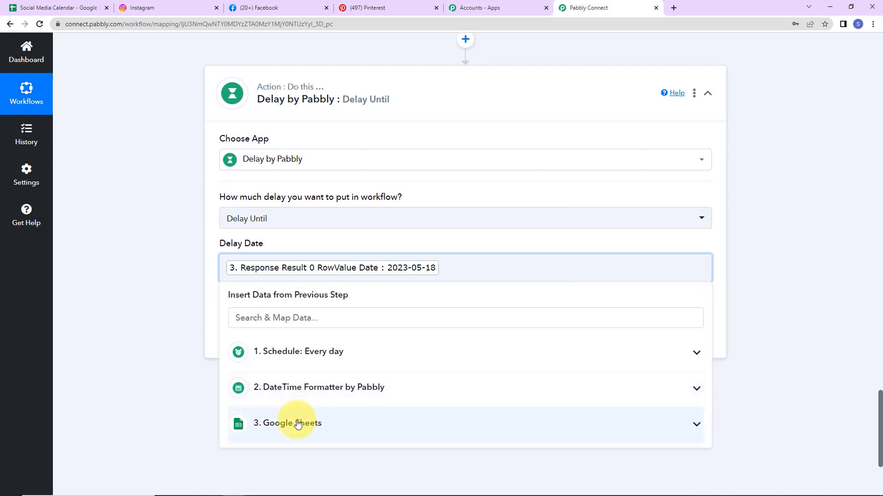
left_click(293, 421)
scroll(399, 441, "down", 2)
left_click(389, 454)
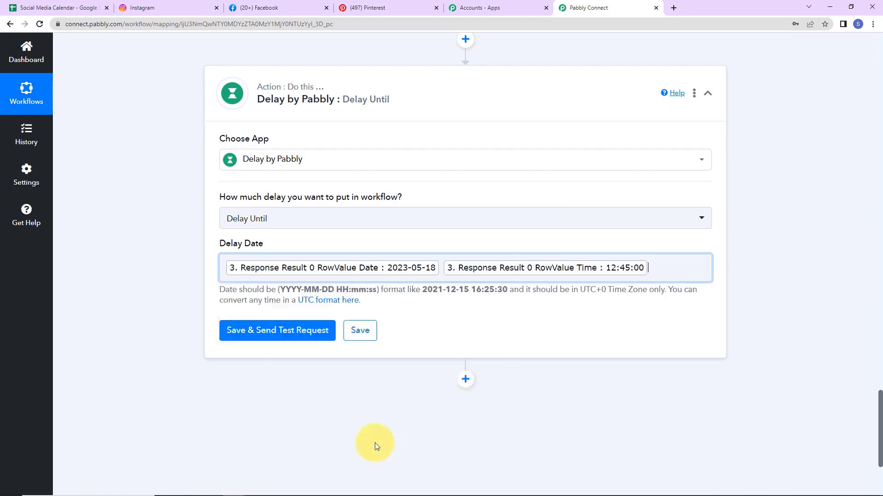
left_click(172, 313)
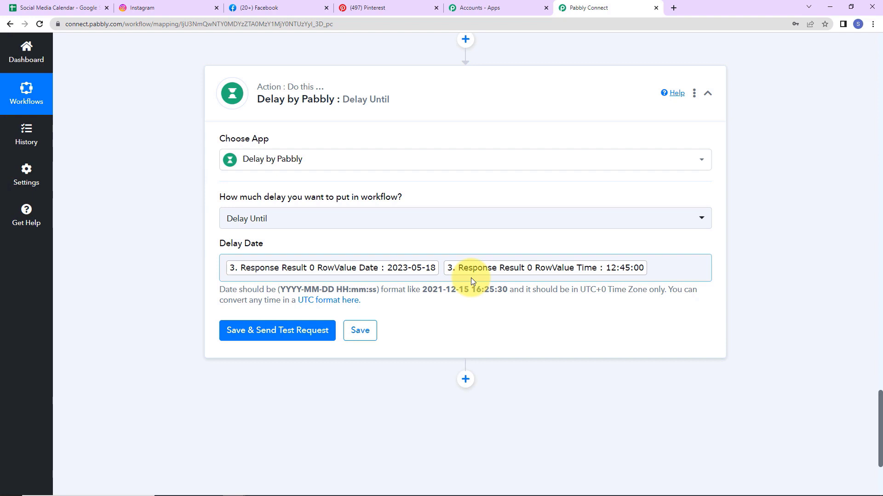
left_click(251, 330)
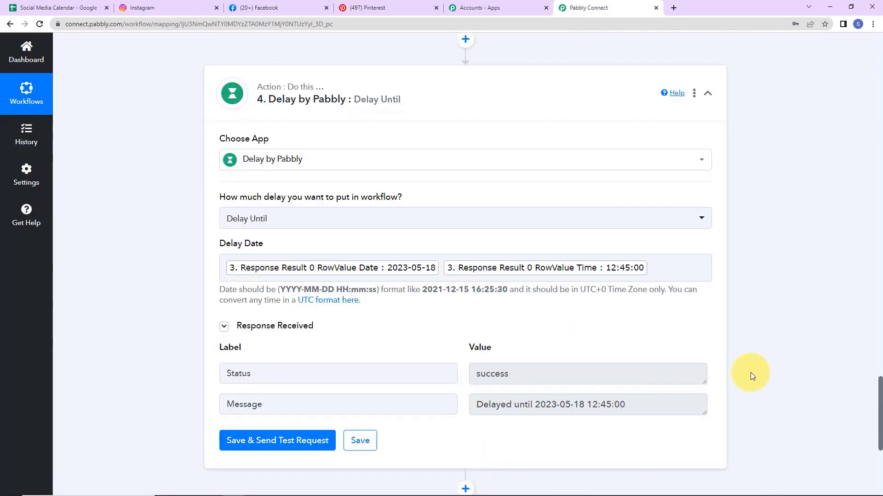
scroll(750, 372, "down", 2)
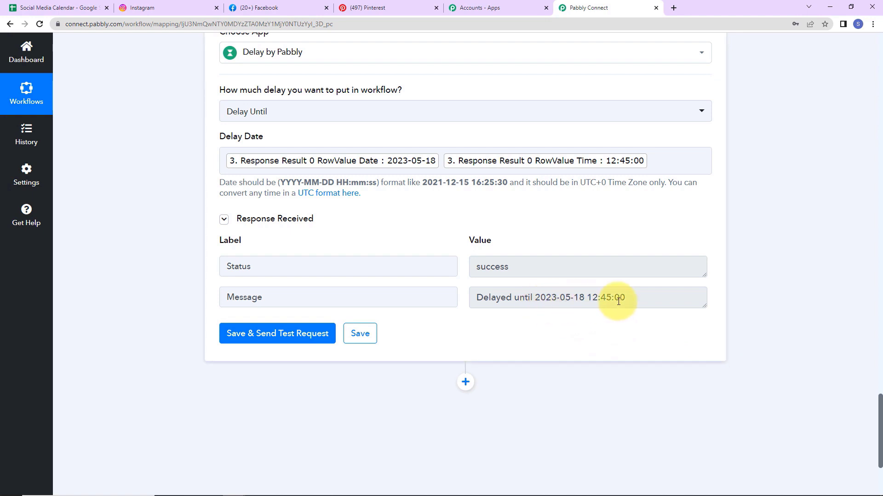
key("ctrl+1")
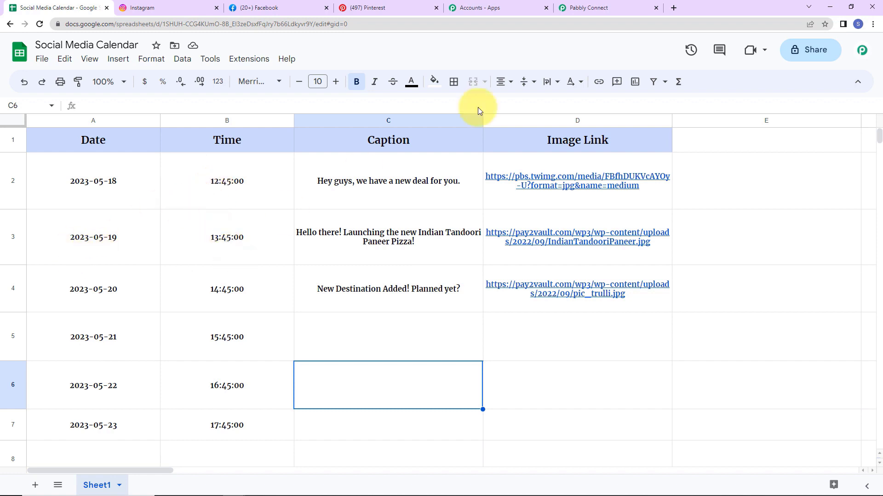
left_click(586, 11)
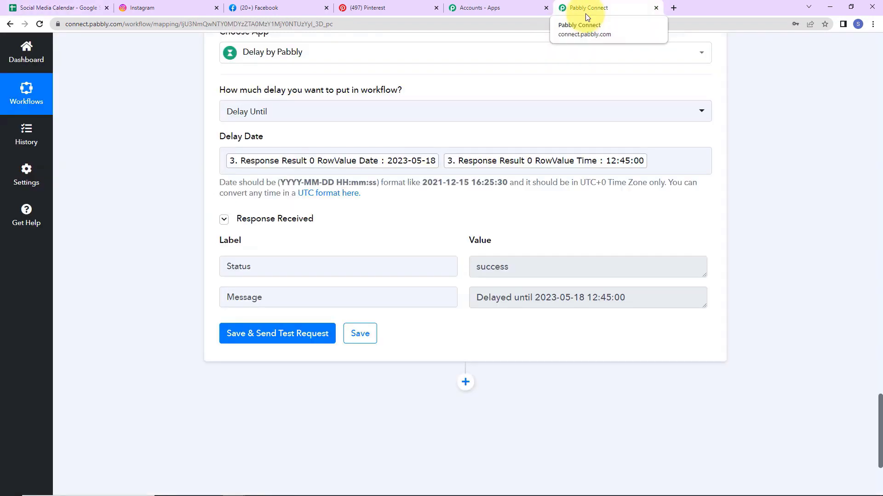
left_click(39, 10)
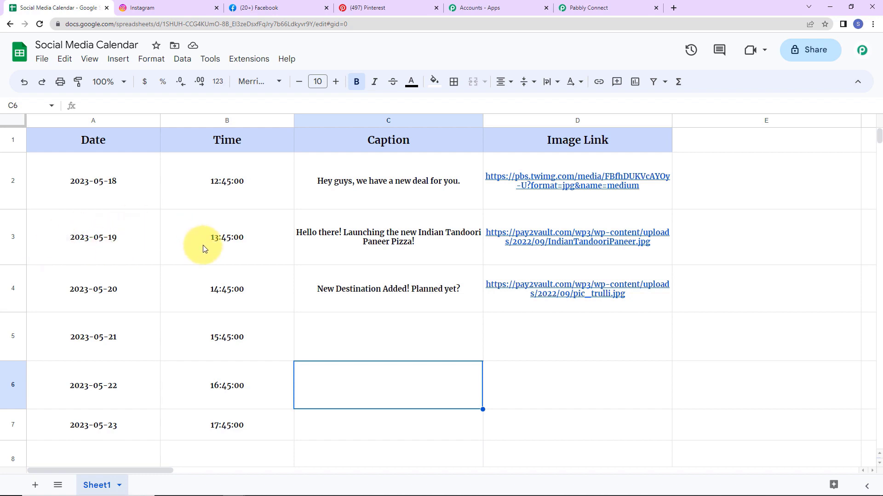
left_click(610, 4)
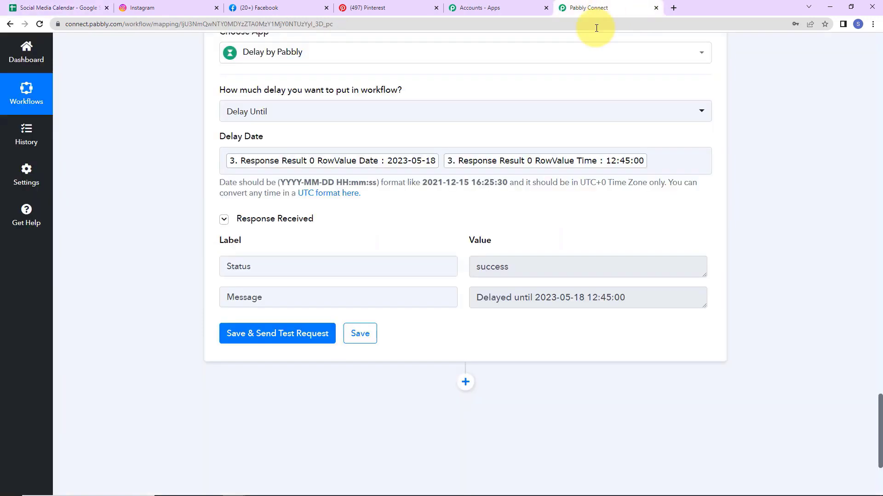
scroll(463, 299, "down", 3)
Step: Add a Filter by Pabbly step requiring the Google Sheets RowValue Date to exist
left_click(467, 215)
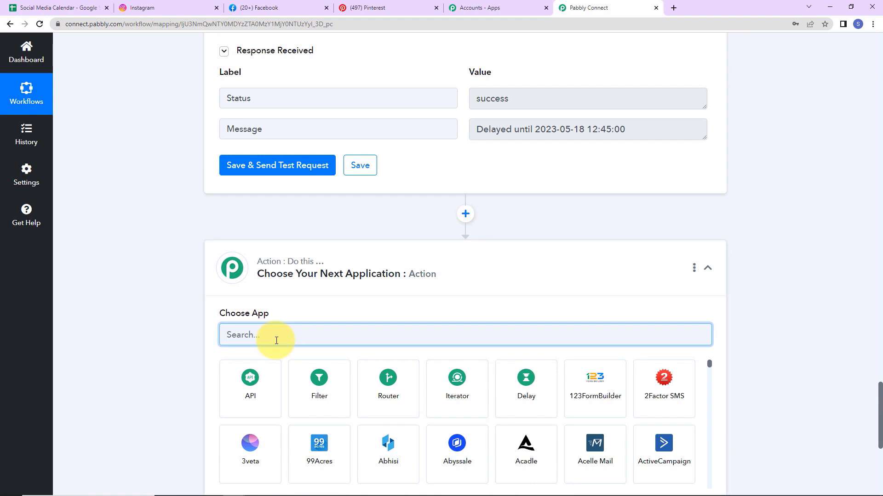
left_click(301, 390)
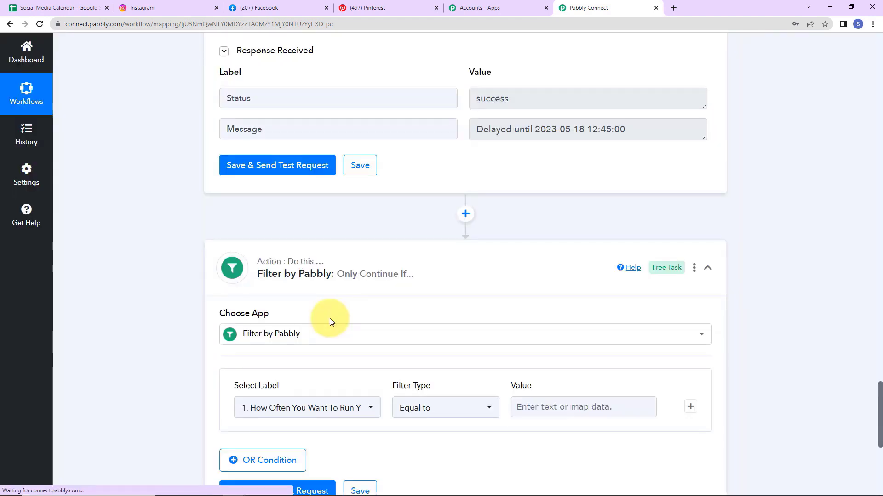
scroll(330, 321, "down", 5)
left_click(371, 195)
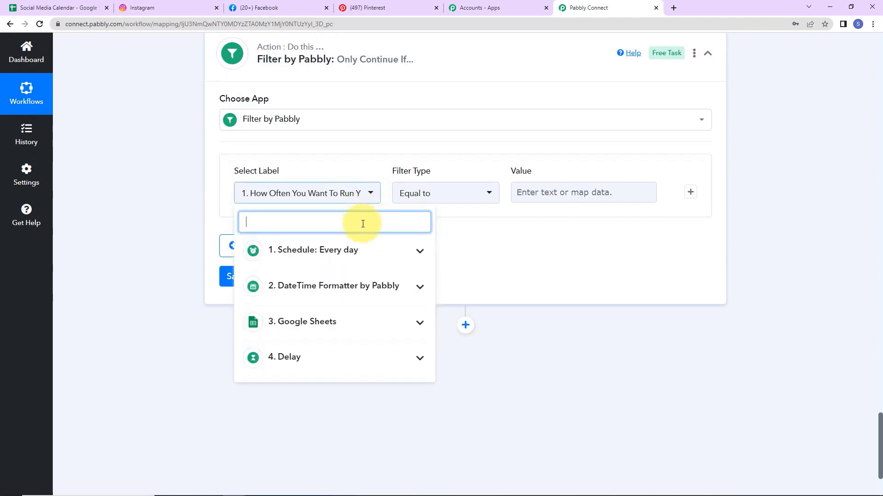
left_click(299, 327)
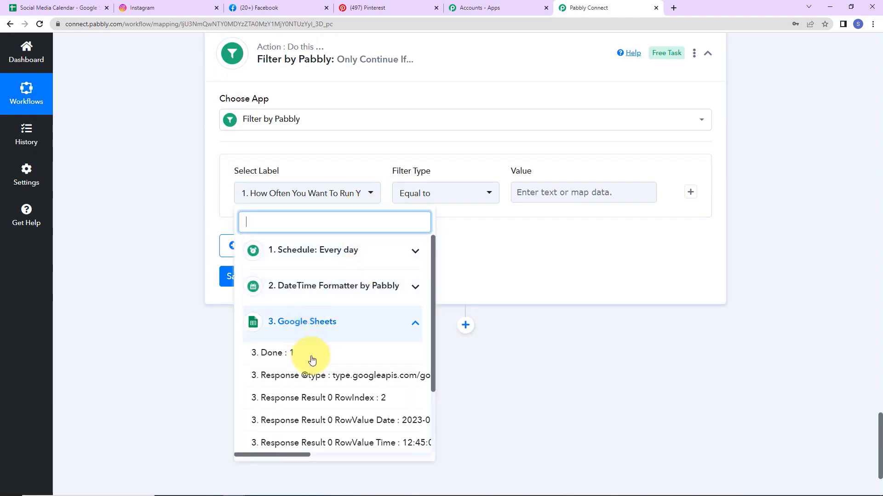
left_click(297, 455)
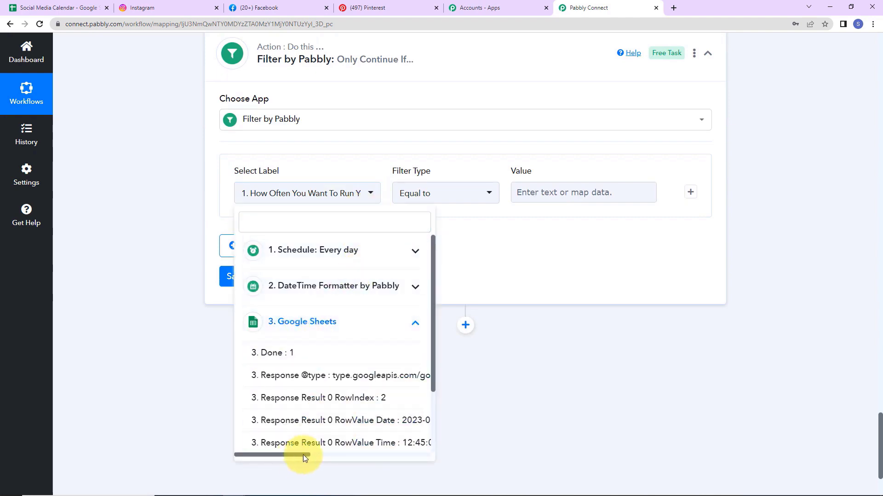
left_click(325, 424)
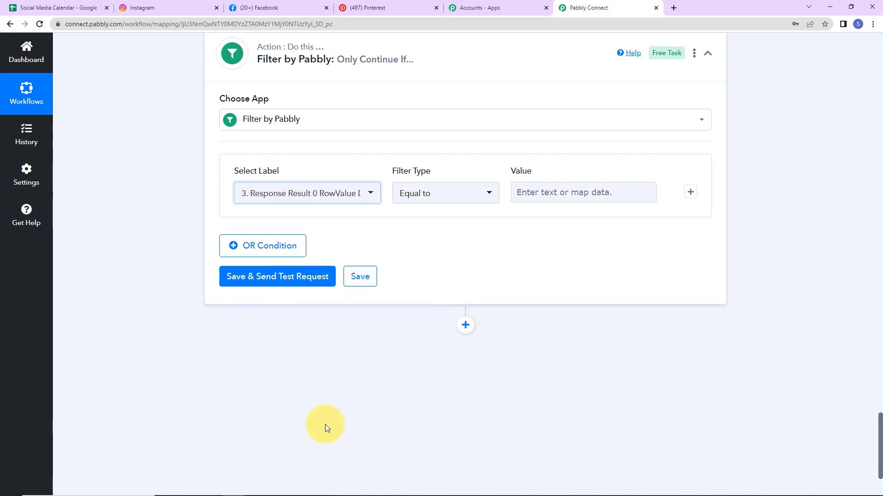
left_click(483, 194)
left_click(432, 327)
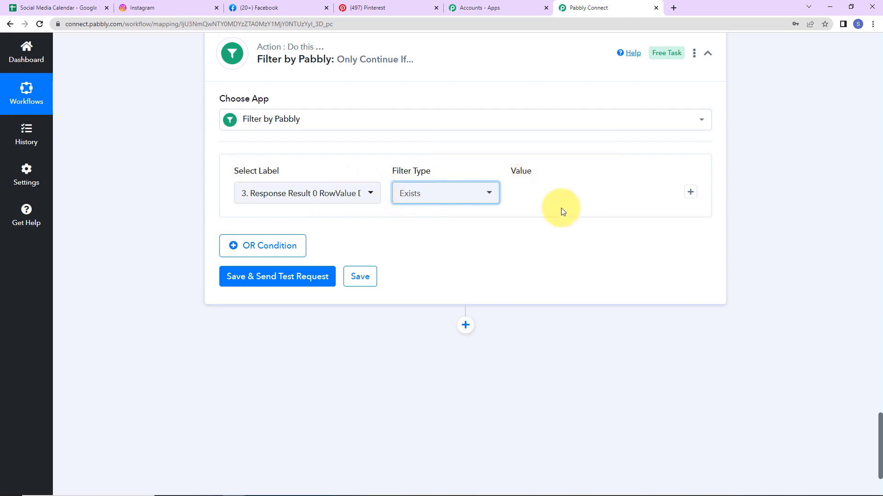
Step: Save and test the filter, confirming 'Condition is true'
left_click(250, 276)
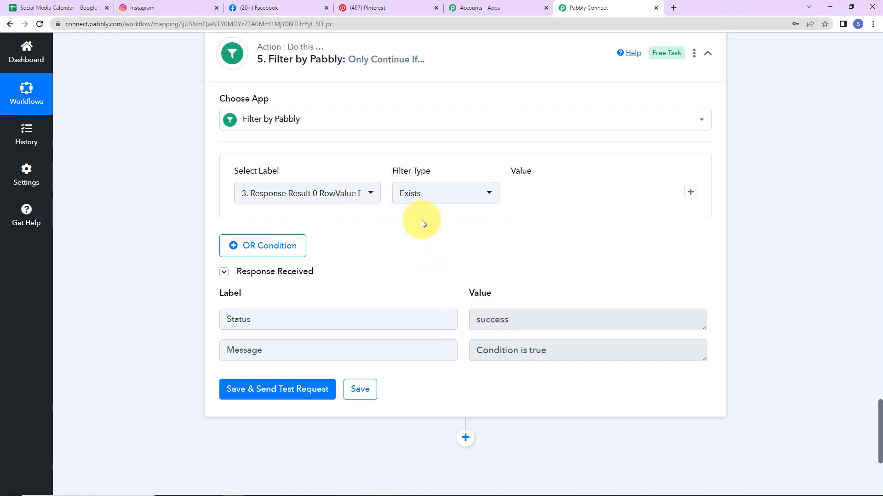
scroll(751, 238, "down", 5)
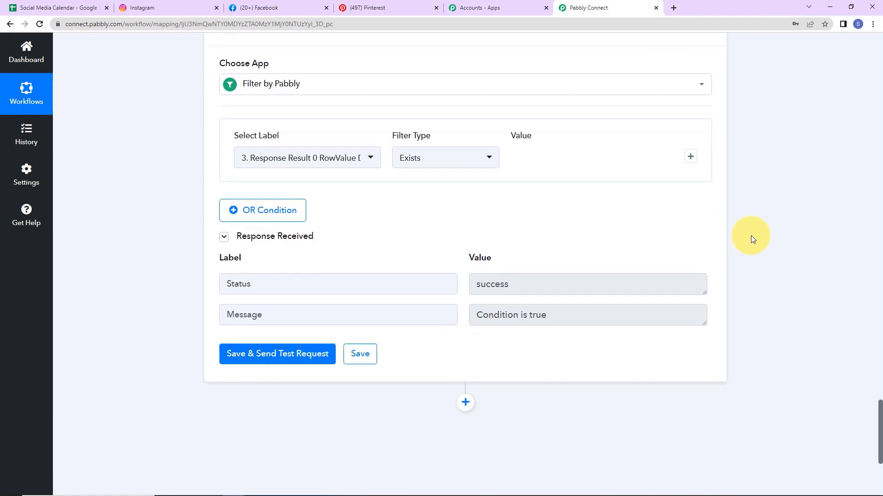
scroll(752, 236, "down", 1)
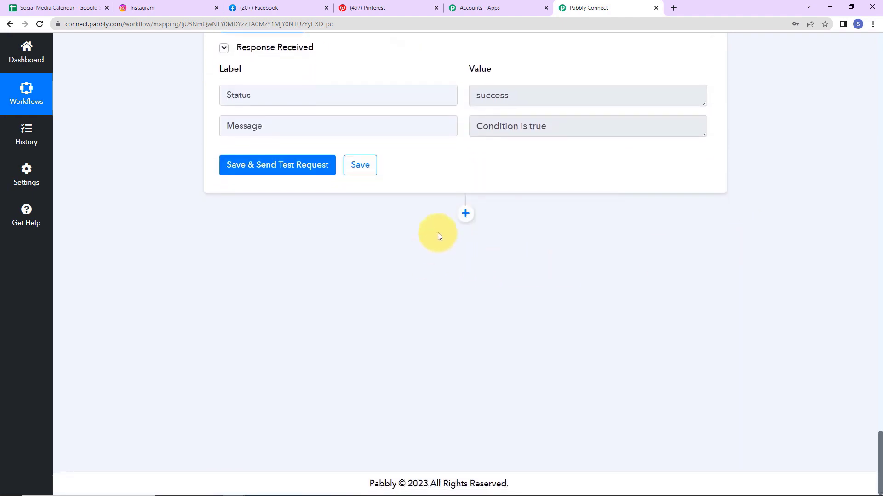
Step: Add an Instagram for Business step with the Publish Photo action event
left_click(463, 215)
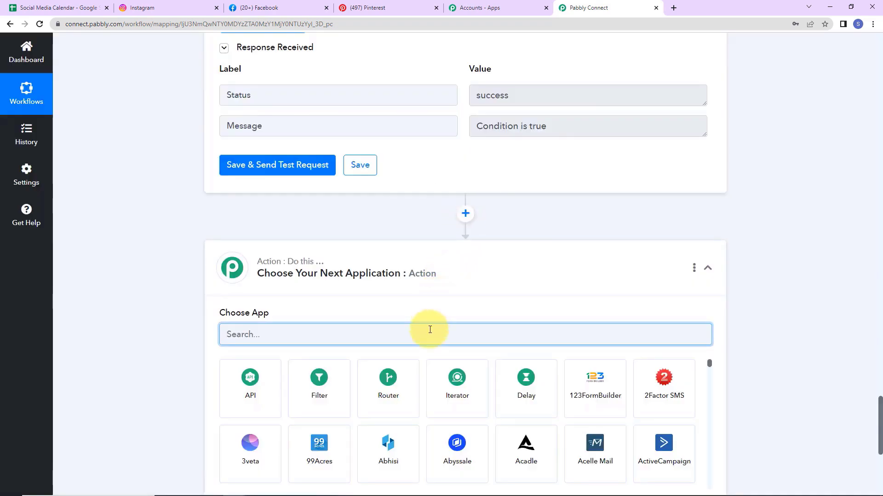
type("insta")
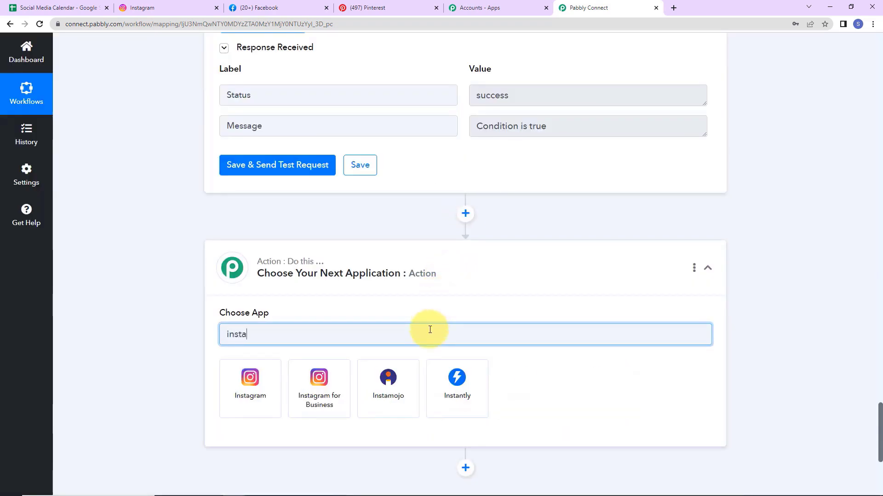
left_click(336, 399)
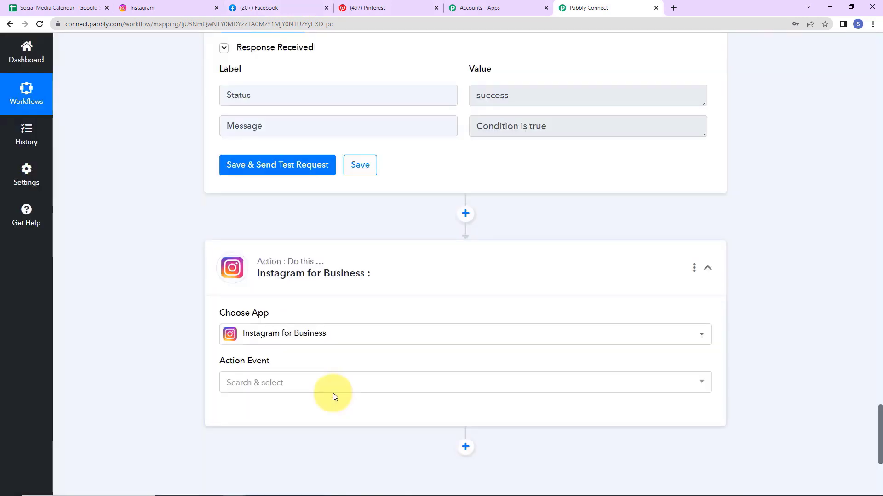
scroll(331, 394, "down", 5)
left_click(256, 169)
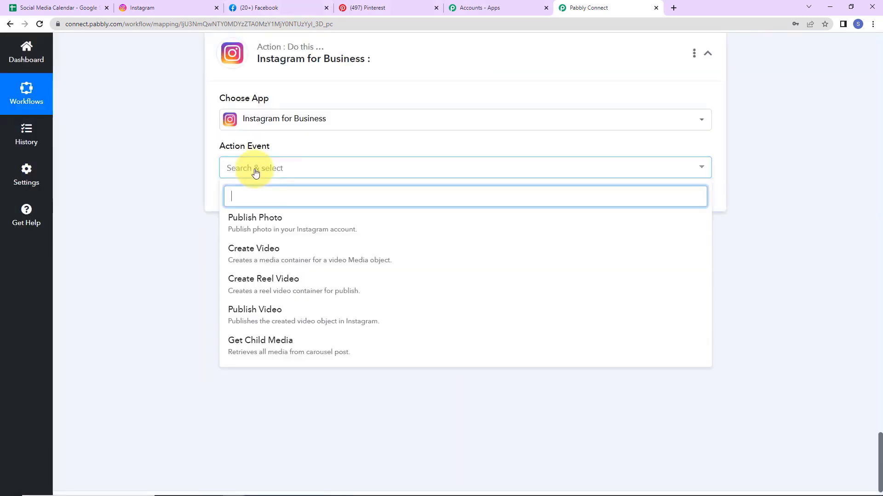
left_click(257, 222)
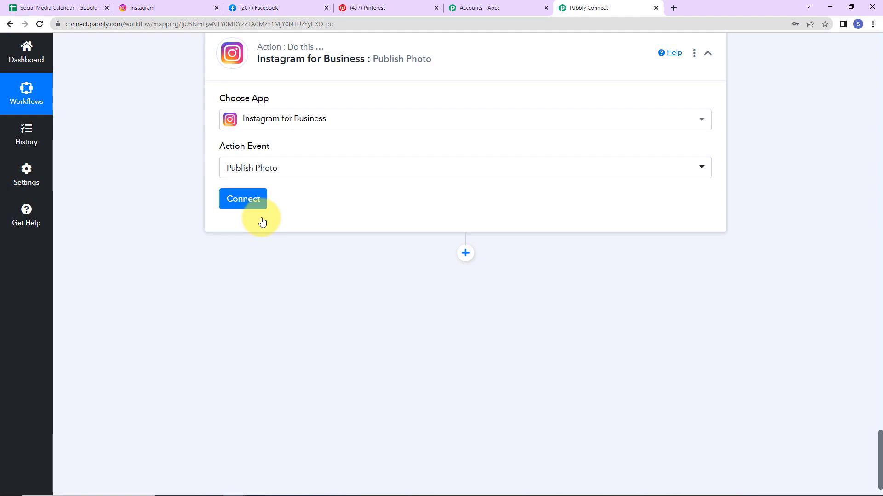
Step: Add a new Instagram connection and authorise the business account
left_click(253, 206)
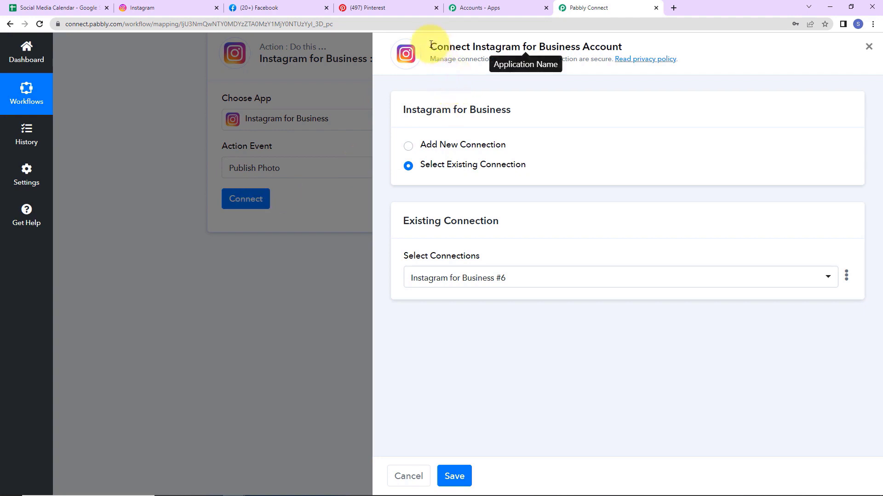
left_click_drag(431, 45, 625, 46)
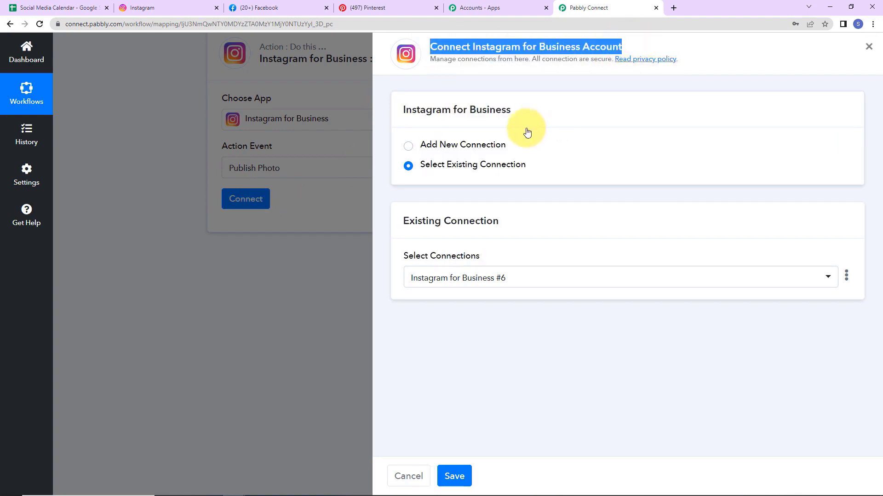
left_click(408, 146)
left_click(494, 253)
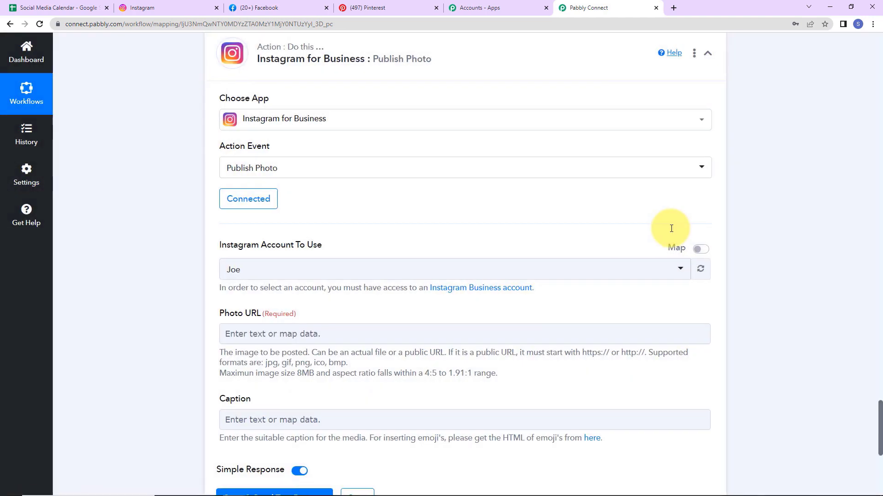
scroll(465, 214, "down", 3)
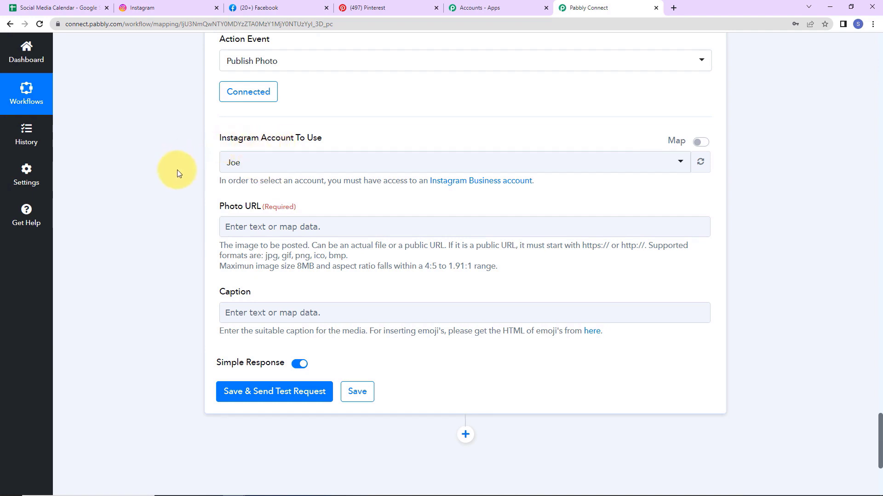
key("ctrl+2")
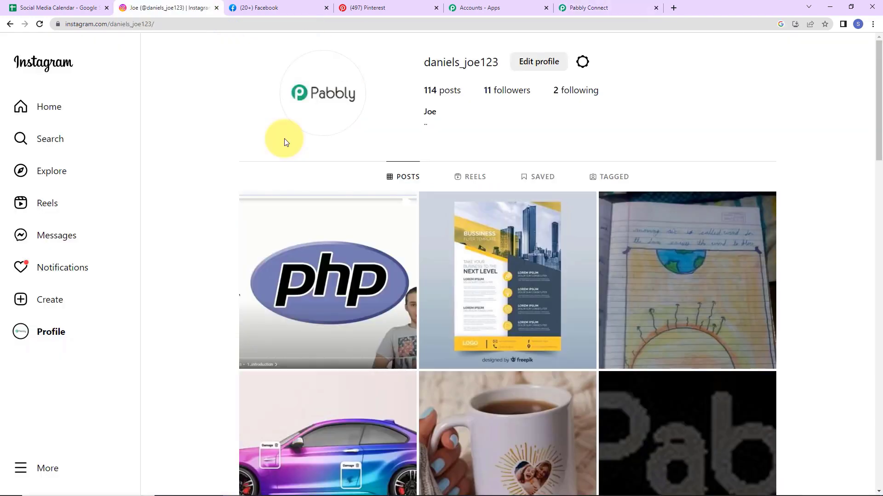
Step: Map the Google Sheets Image Link into the Instagram step's Photo URL
left_click(593, 7)
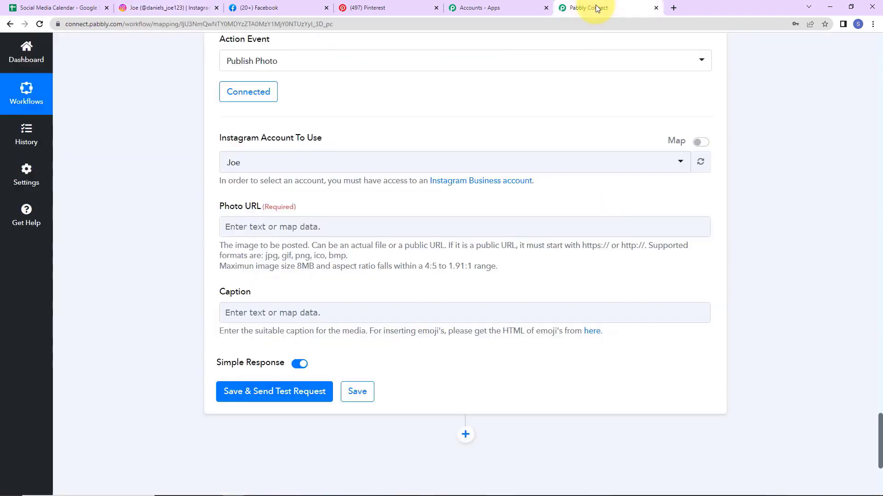
left_click(233, 169)
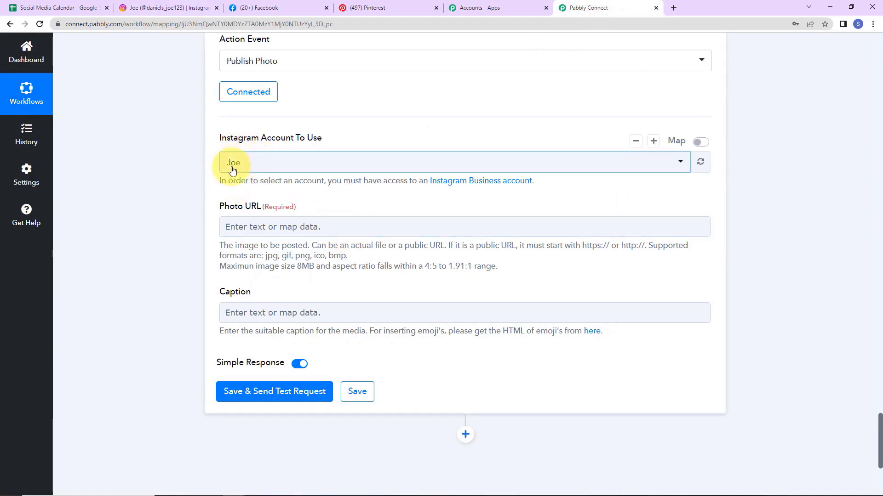
scroll(282, 225, "down", 2)
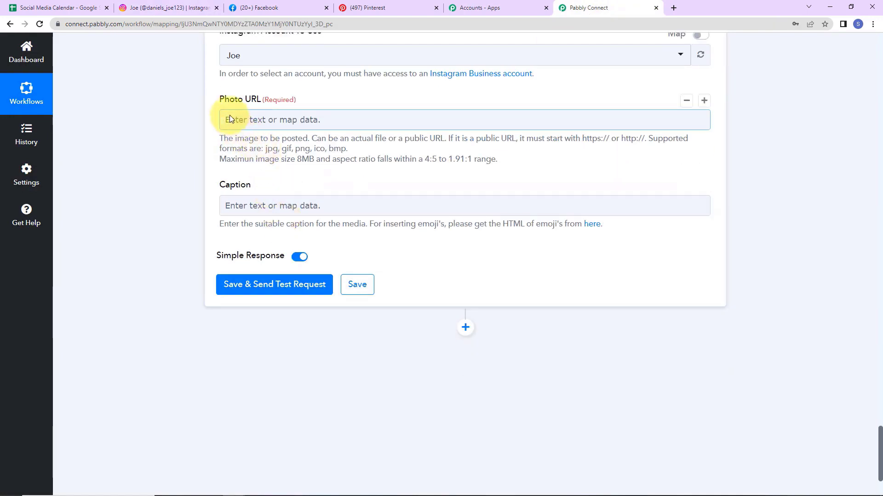
left_click(274, 122)
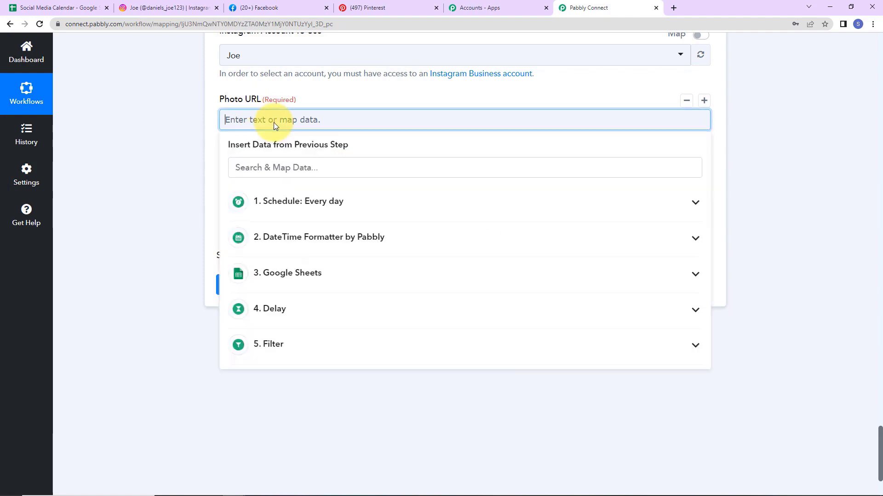
left_click(271, 275)
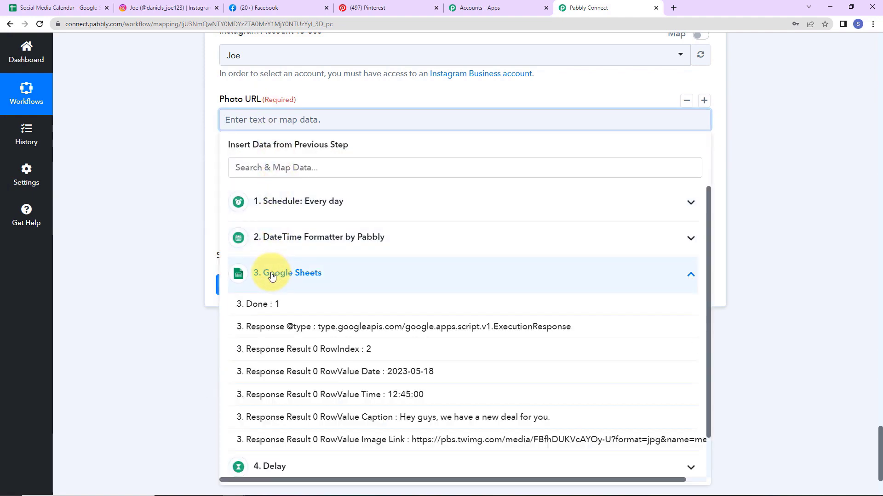
left_click(327, 440)
left_click(122, 247)
Step: Map the sheet's Caption into Caption and test, returning two response IDs
scroll(121, 247, "down", 4)
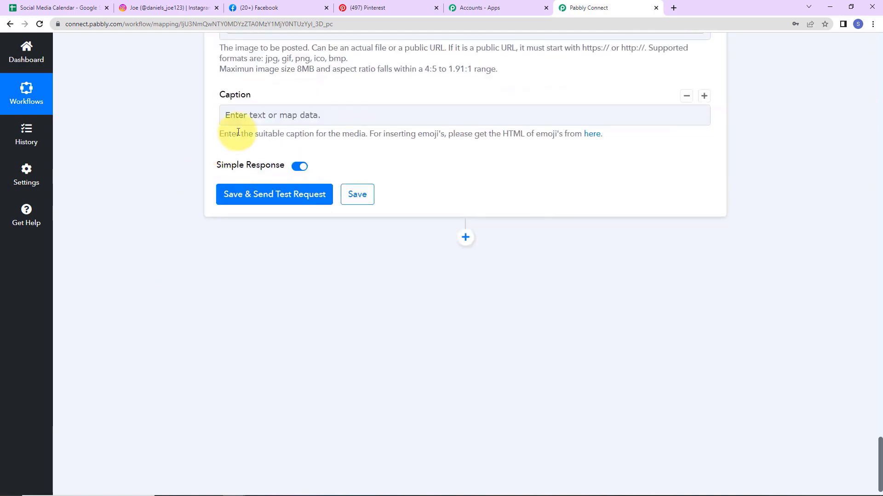
left_click(244, 115)
left_click(282, 273)
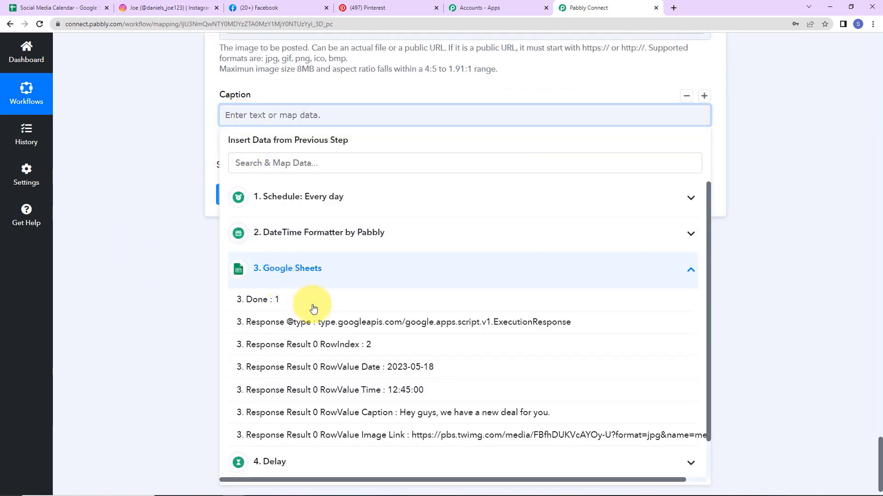
left_click(293, 412)
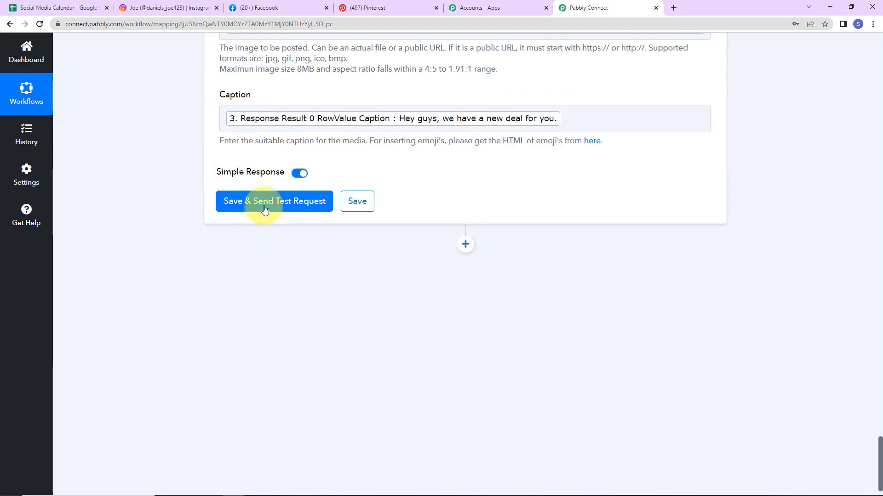
left_click(264, 209)
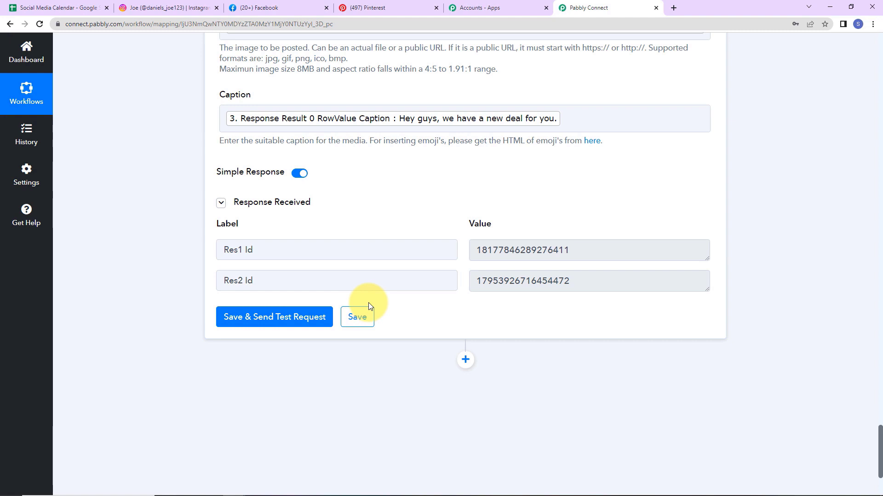
mouse_move(529, 123)
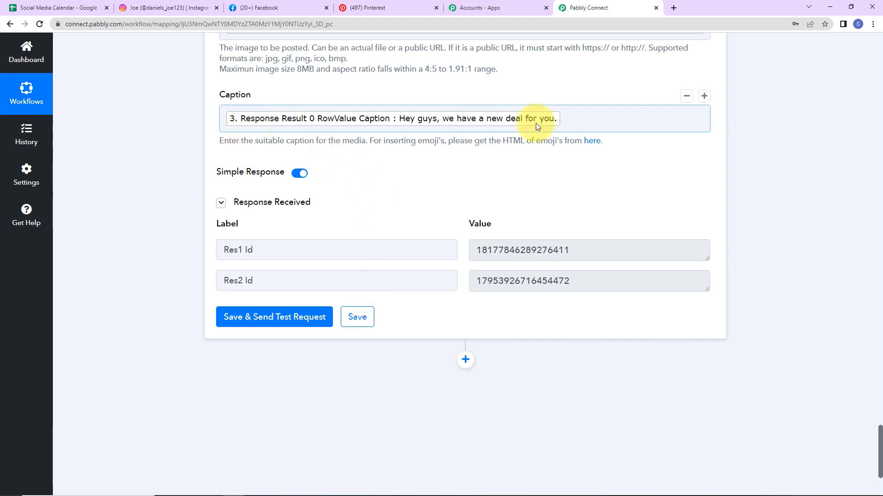
left_click(187, 8)
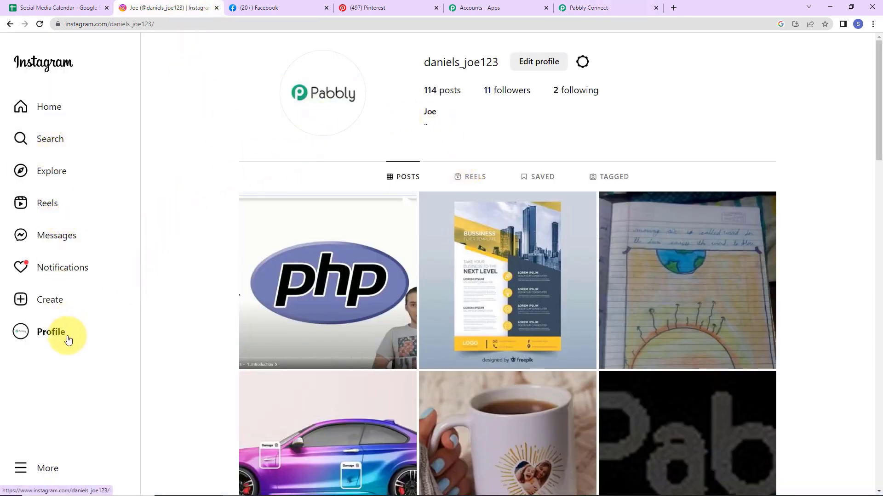
Step: Reload the Instagram profile and open the newest bottle photo post to check its caption
left_click(39, 24)
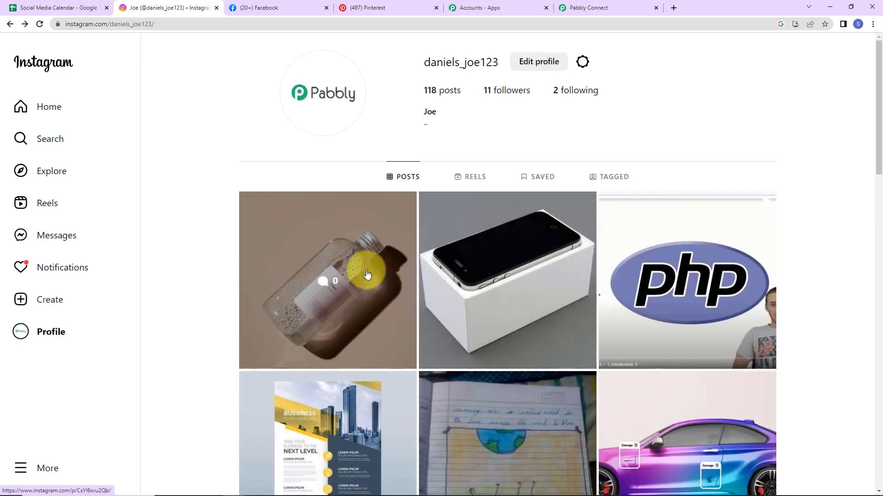
left_click(377, 265)
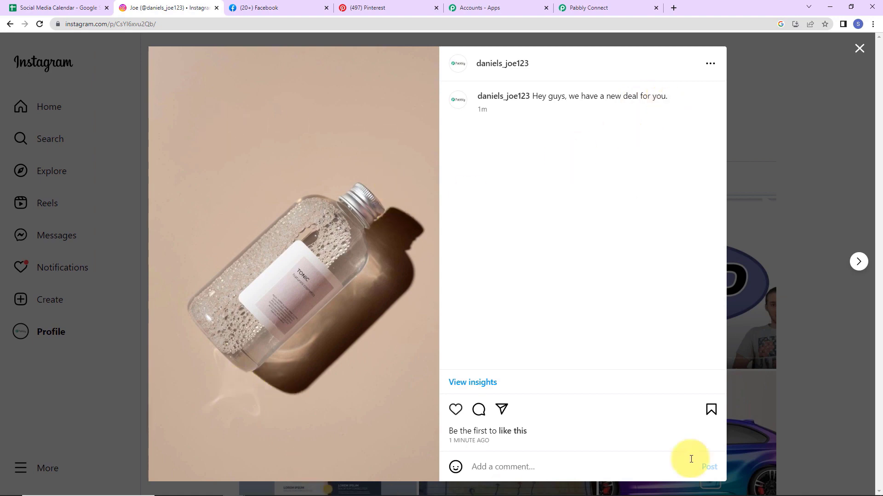
left_click(587, 7)
Step: Add a Facebook Pages step with the Create Page Photo Post event
scroll(458, 323, "down", 3)
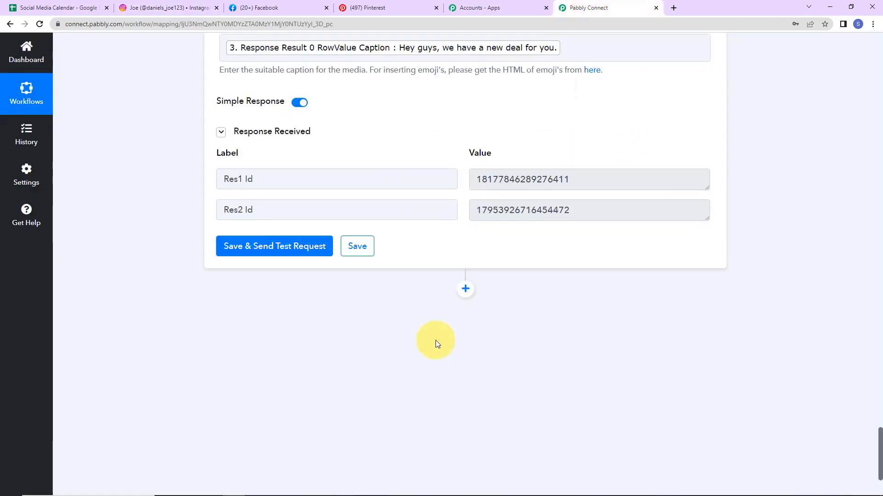
left_click(468, 214)
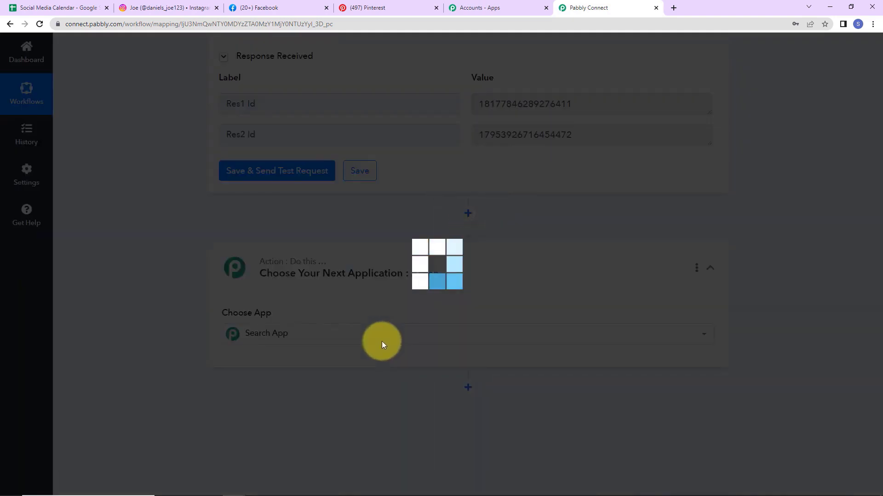
type("face")
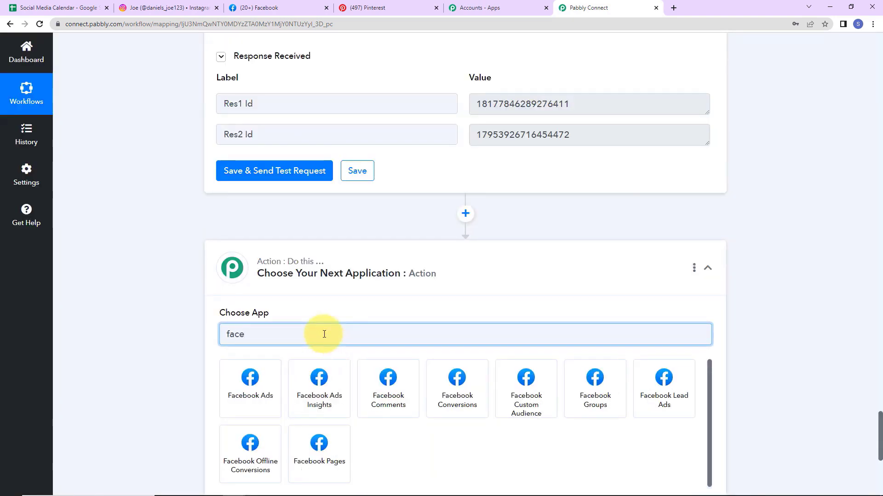
left_click(323, 459)
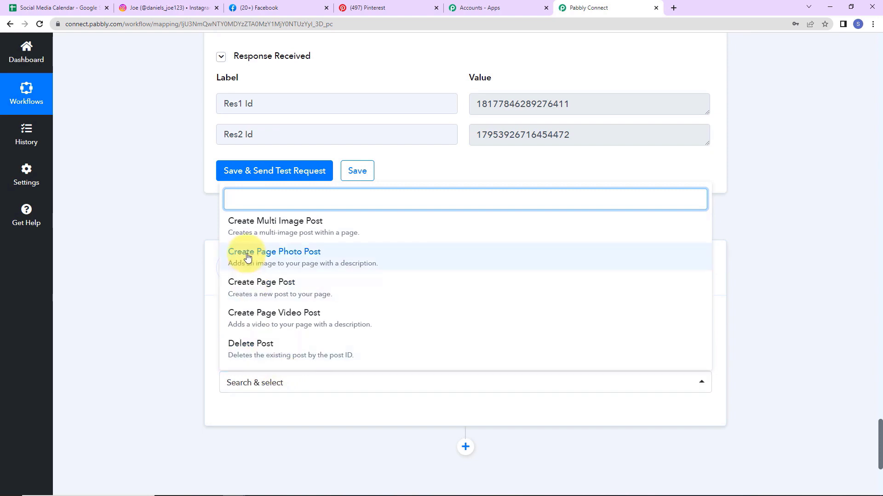
left_click(247, 257)
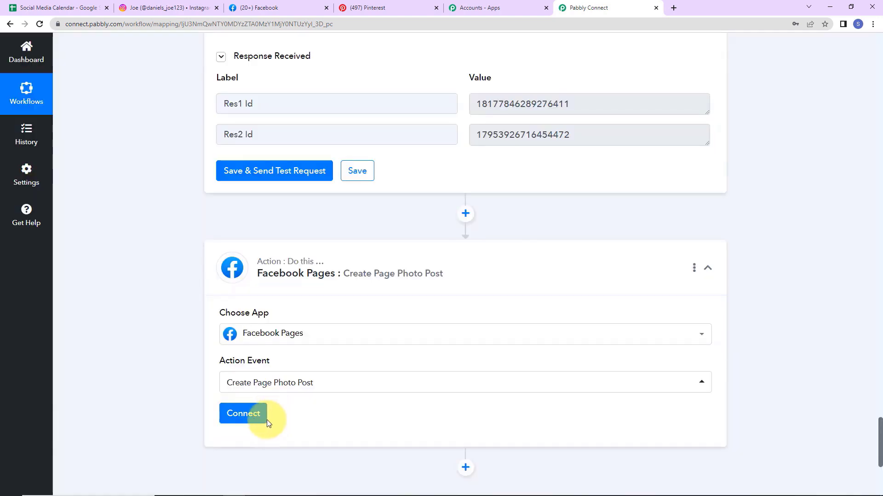
Step: Authorise a new Facebook Pages connection and review the managed pages on Facebook
left_click(243, 416)
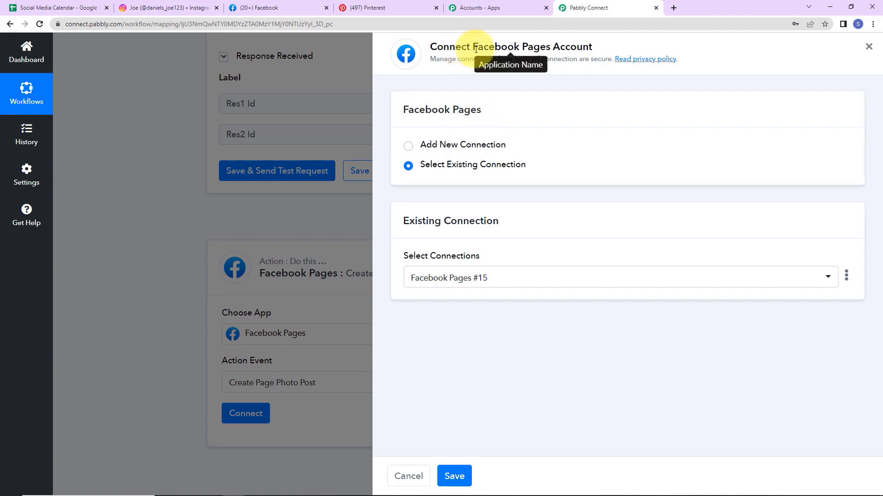
left_click_drag(476, 49, 618, 49)
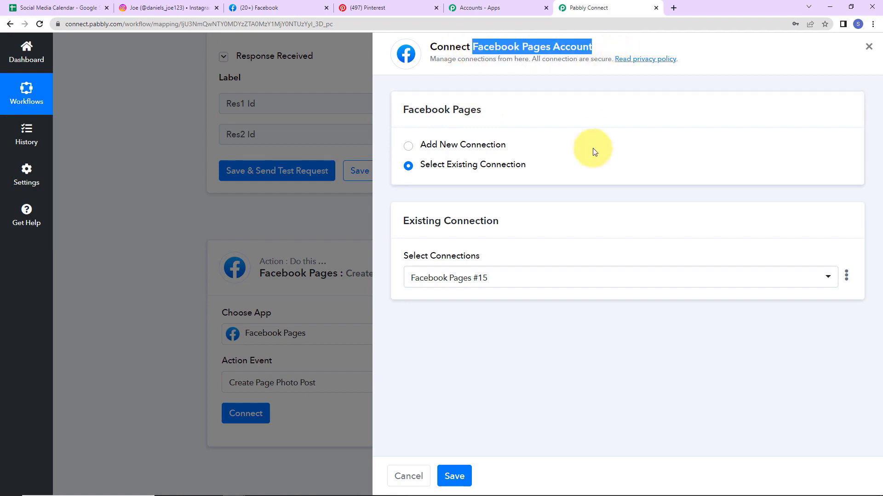
left_click(406, 145)
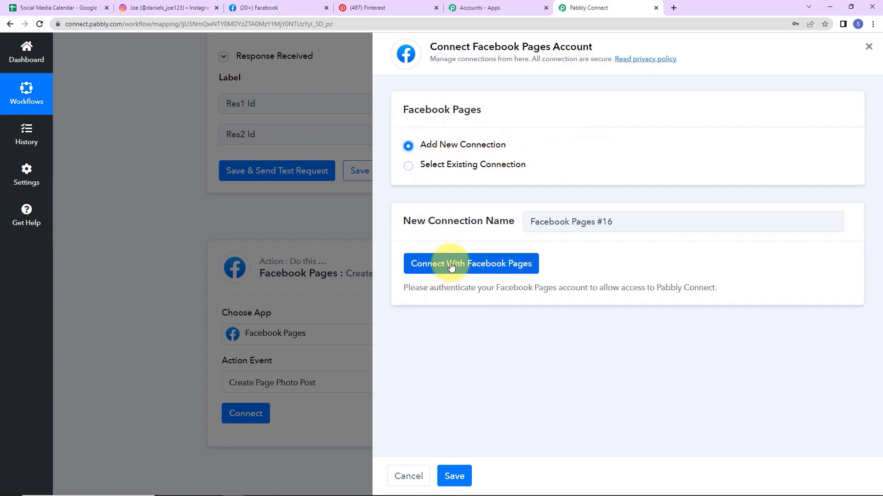
left_click(501, 264)
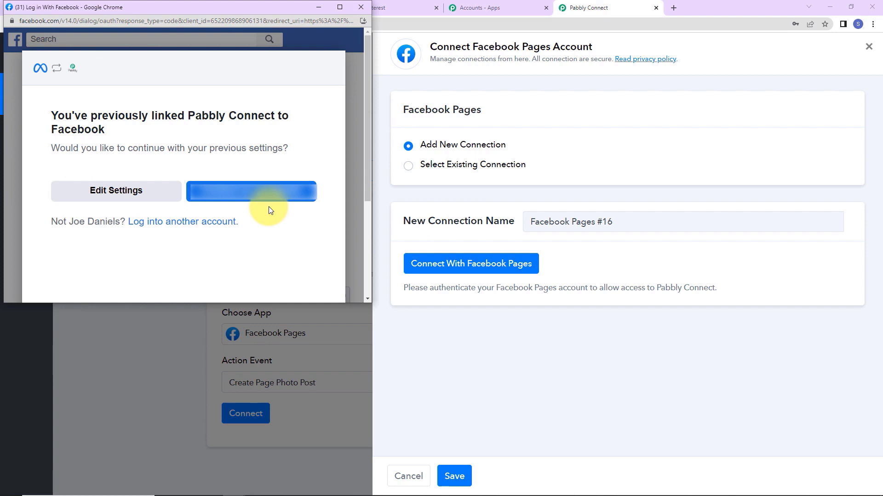
left_click(268, 195)
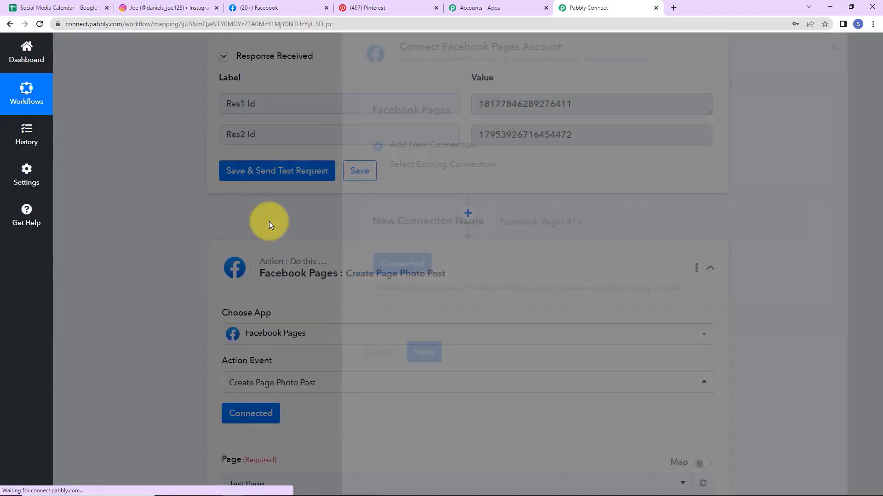
scroll(424, 317, "down", 6)
scroll(424, 317, "down", 1)
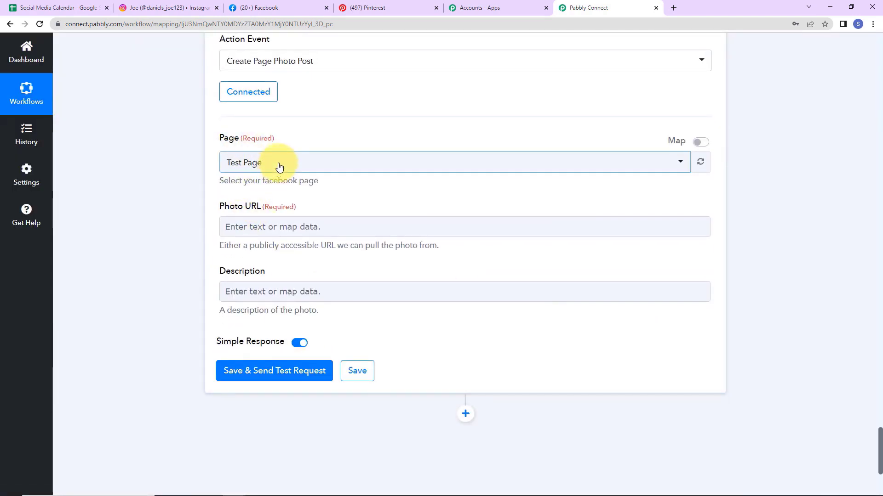
key("ctrl+3")
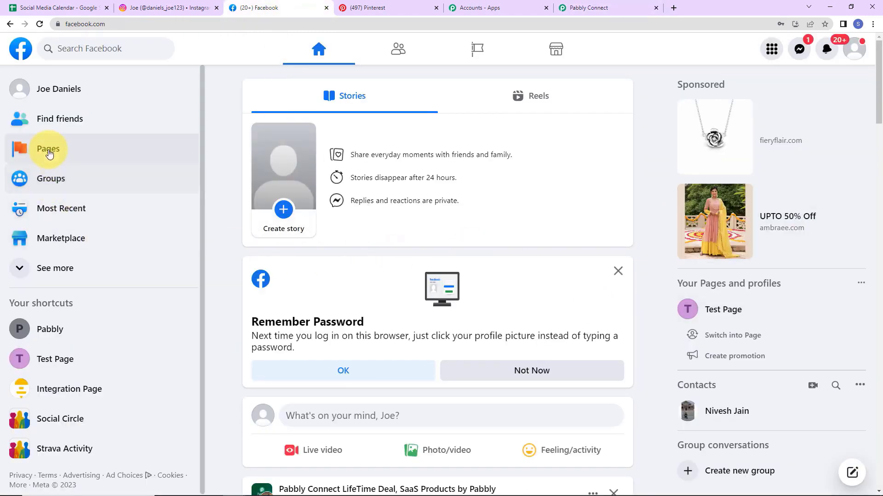
left_click(49, 148)
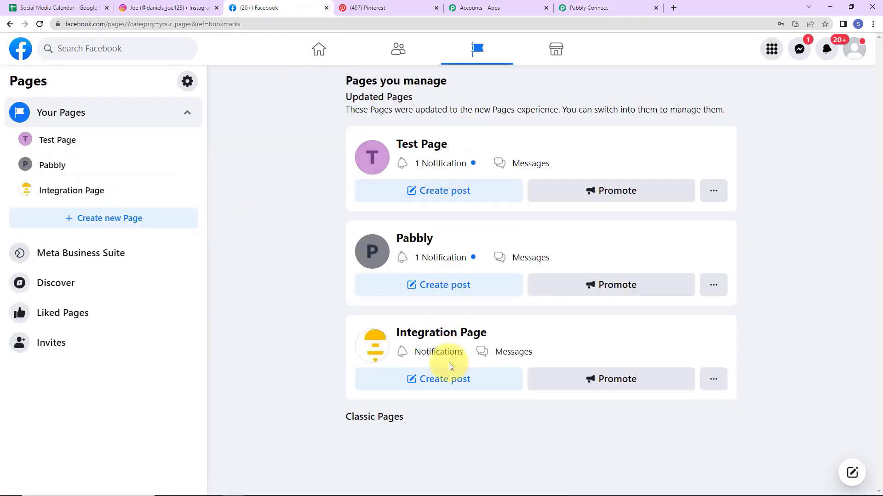
Step: Select the Pabbly page and map the sheet's Image Link into Photo URL
left_click(615, 15)
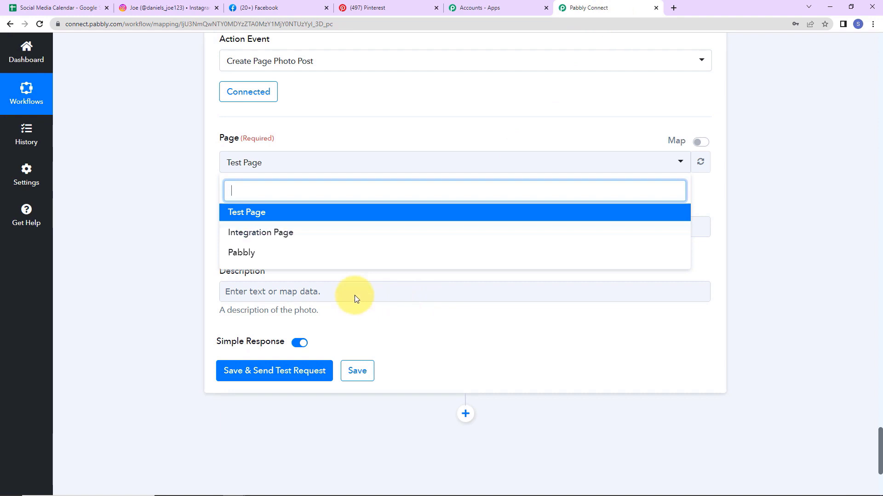
left_click(250, 252)
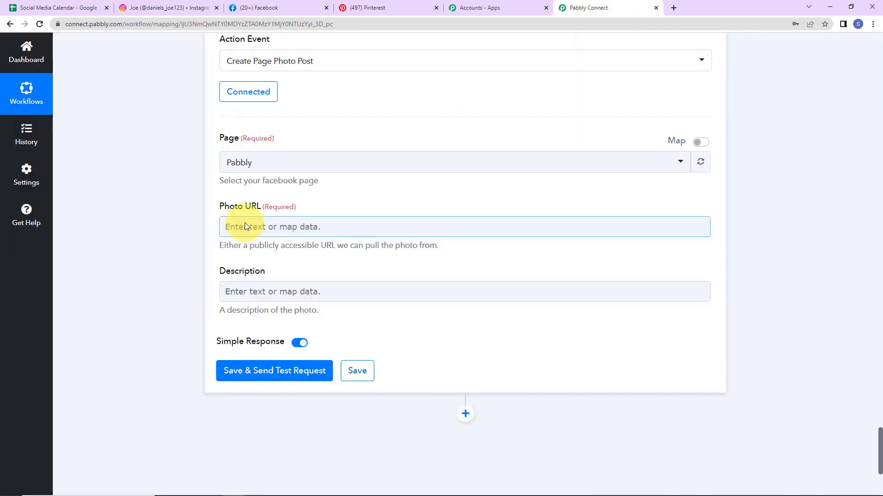
left_click(244, 230)
scroll(317, 370, "down", 1)
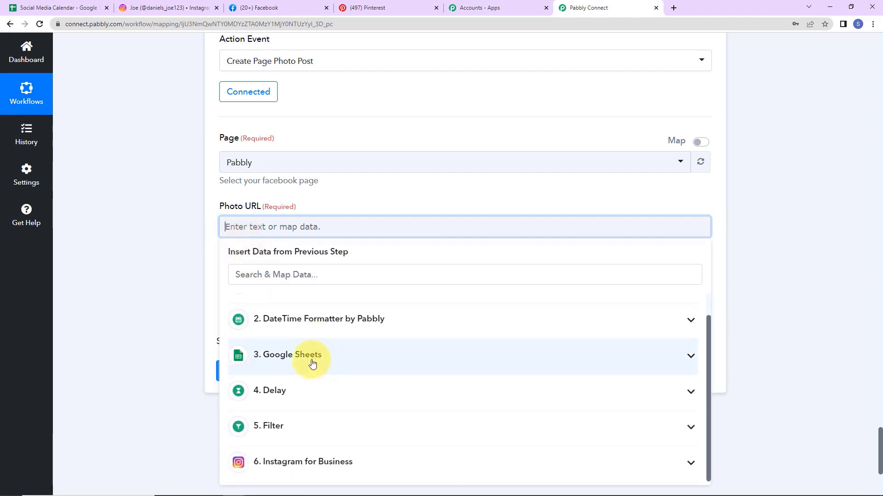
left_click(310, 359)
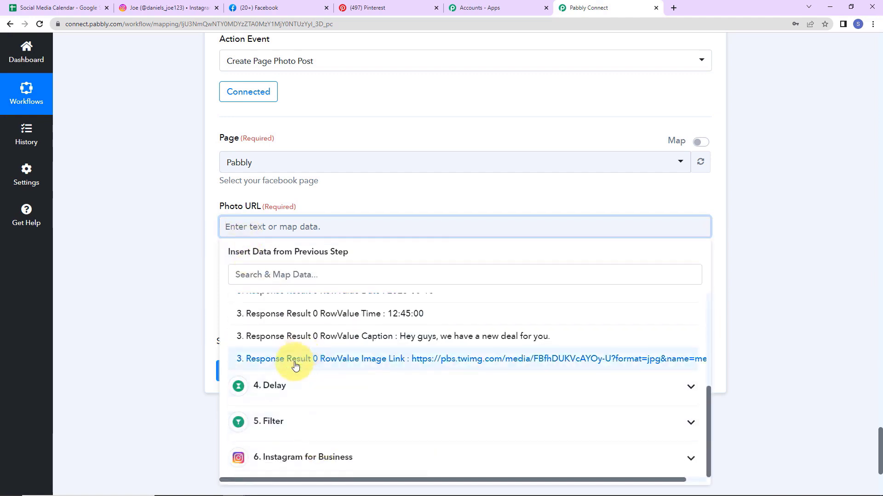
left_click(295, 365)
Step: Map the sheet's Caption into Description and test, returning Id and Post Id
scroll(178, 292, "down", 2)
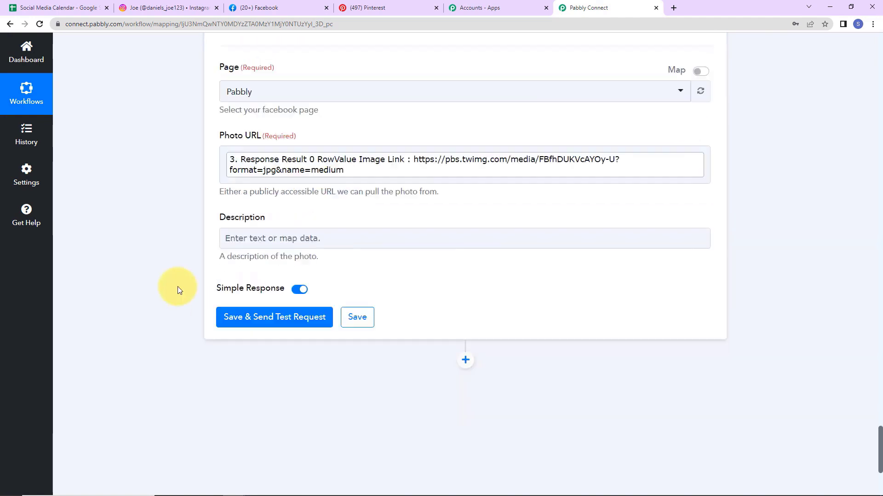
left_click(272, 206)
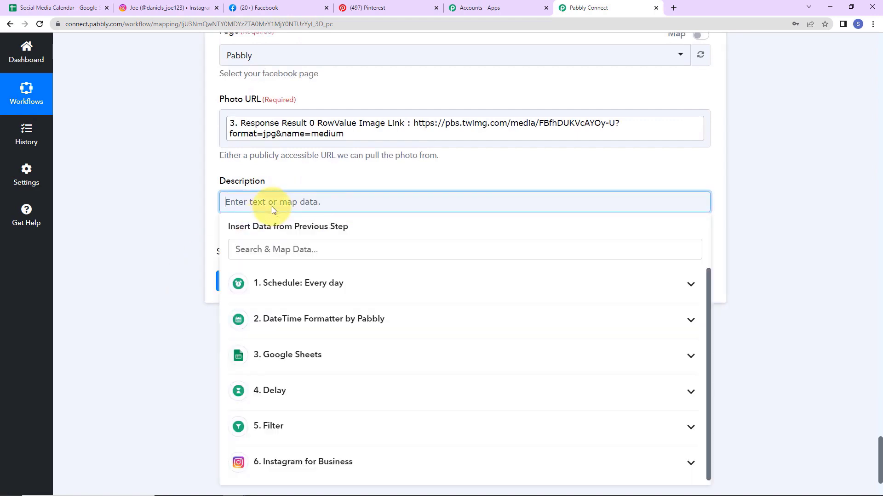
left_click(294, 356)
scroll(309, 391, "down", 1)
left_click(262, 339)
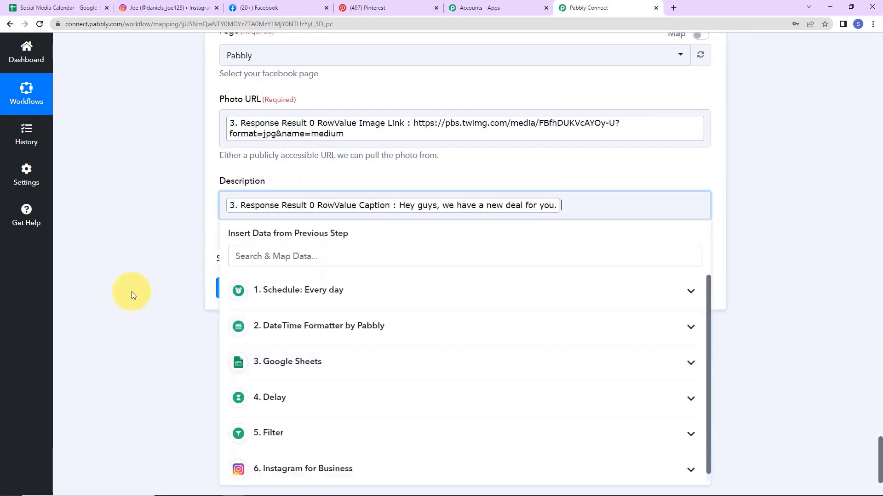
left_click(131, 289)
left_click(254, 300)
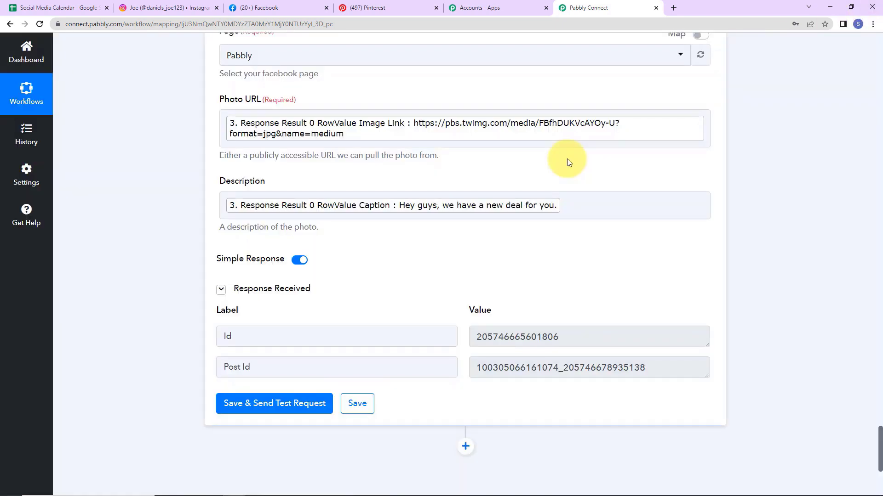
Step: Open the Pabbly Facebook page and check the new-deal bottle photo post
left_click(269, 9)
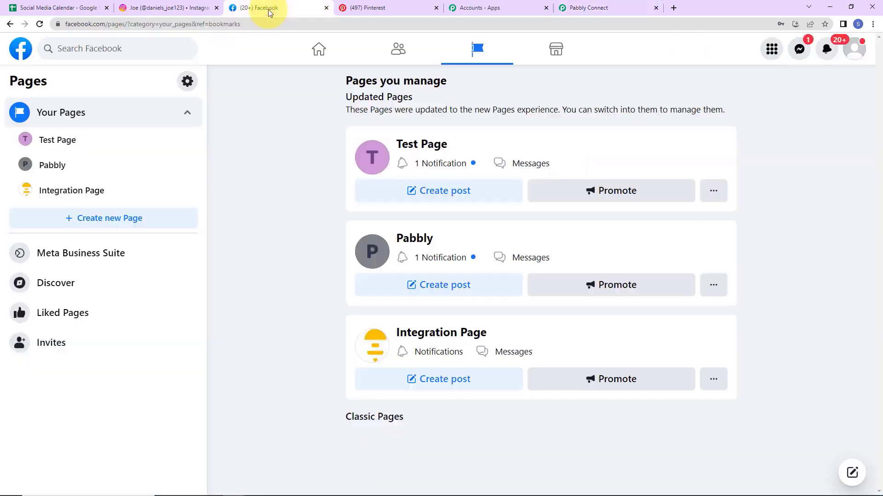
left_click(483, 293)
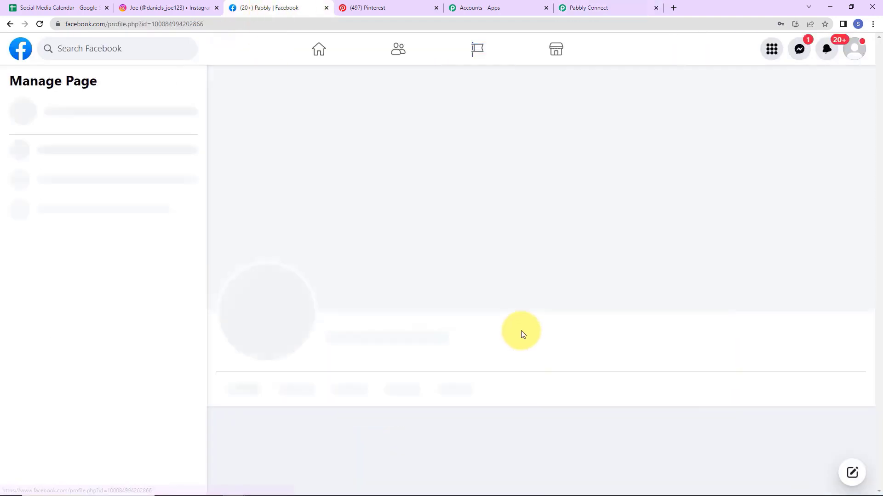
scroll(523, 334, "down", 8)
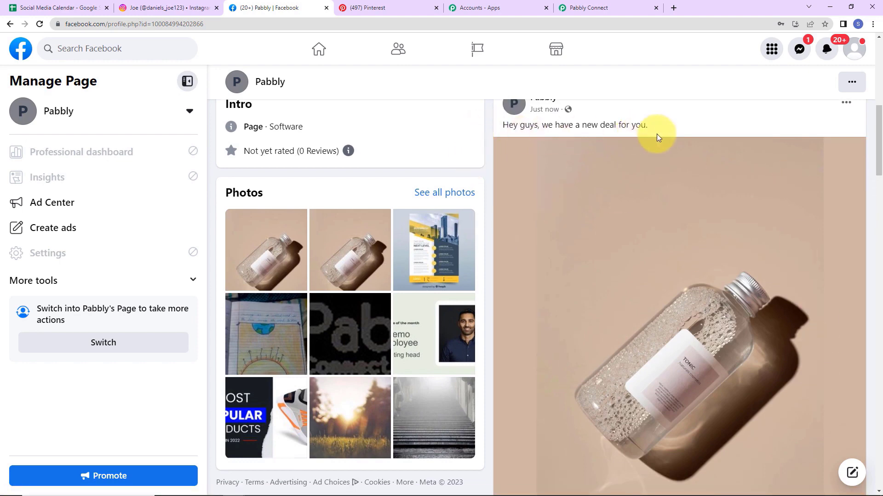
left_click(609, 7)
Step: Add a Pinterest step with the Create Pin action event
scroll(451, 317, "down", 5)
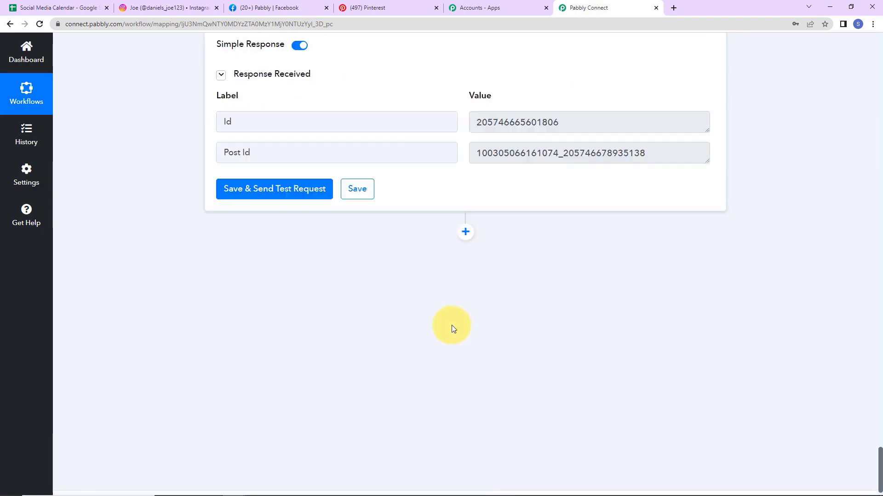
left_click(465, 231)
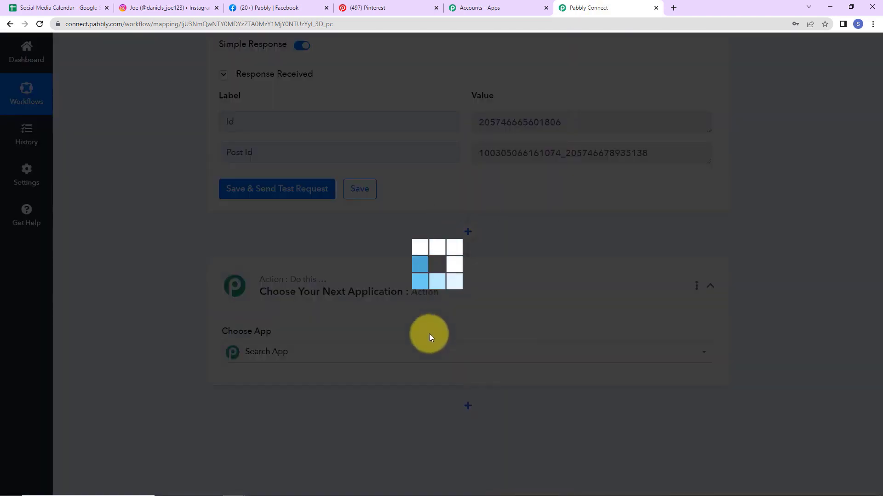
type("pint")
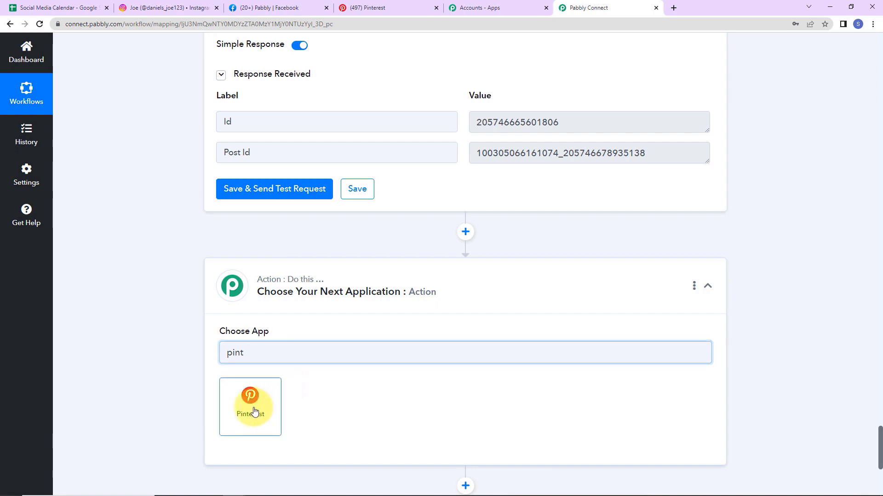
left_click(253, 410)
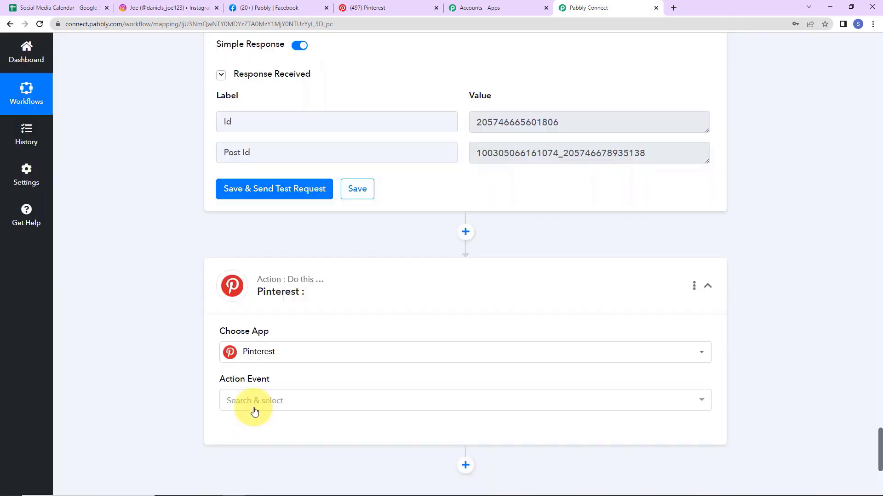
left_click(254, 411)
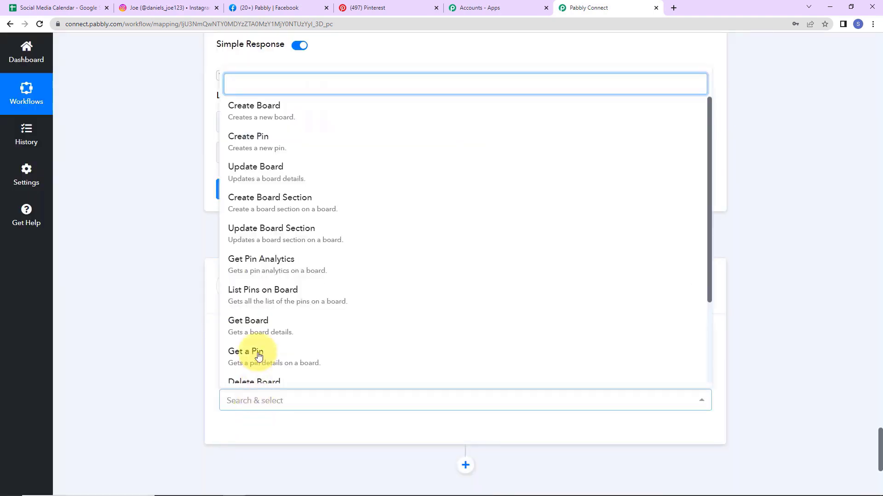
left_click(275, 150)
Step: Add a new Pinterest connection and grant Pabbly Connect access
left_click(241, 423)
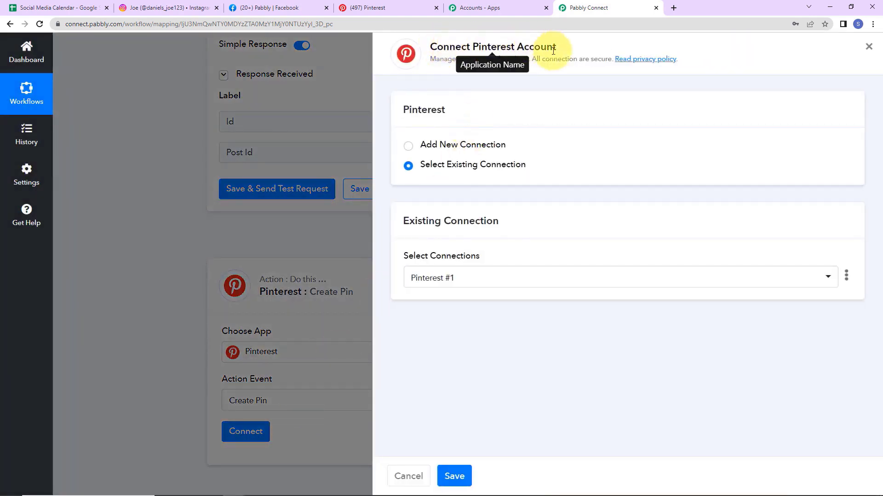
left_click(408, 145)
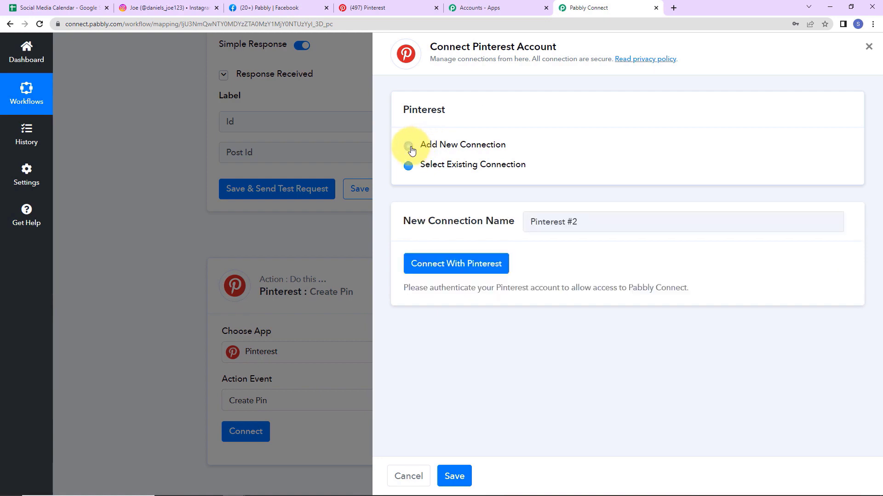
left_click(436, 262)
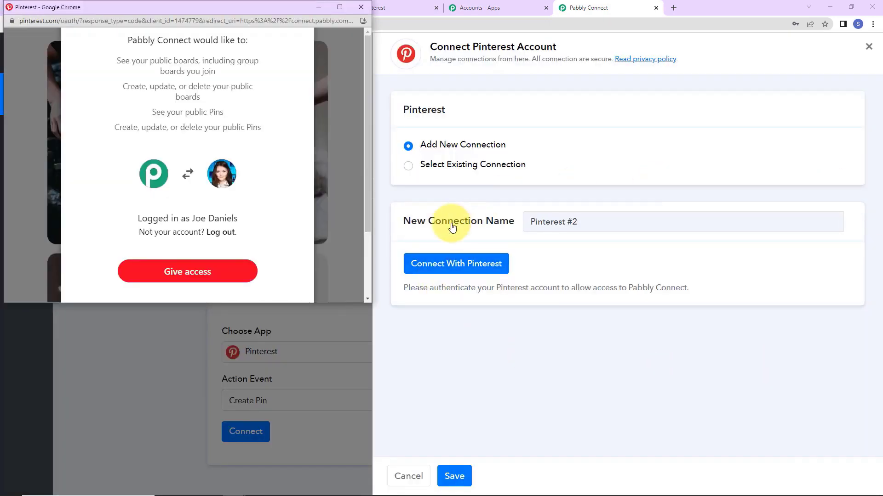
left_click(228, 274)
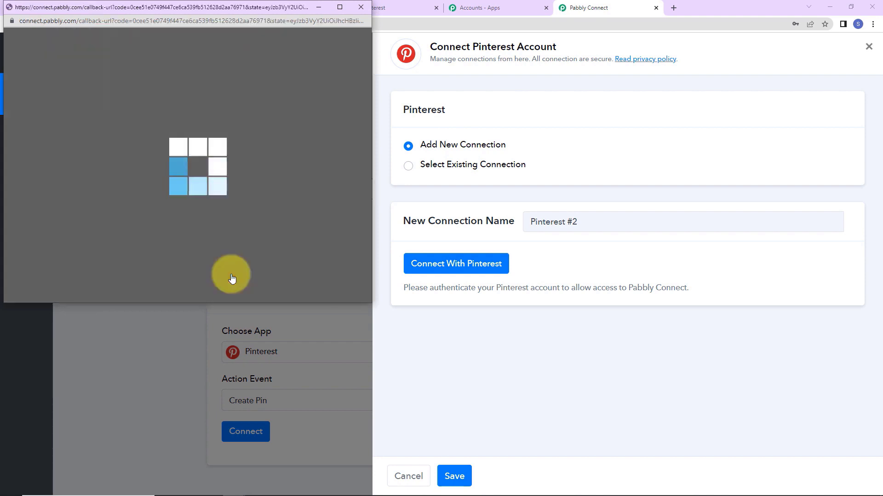
Step: Review the Create Pin fields showing board Avenger, then bring up Pinterest's home feed
scroll(331, 352, "down", 2)
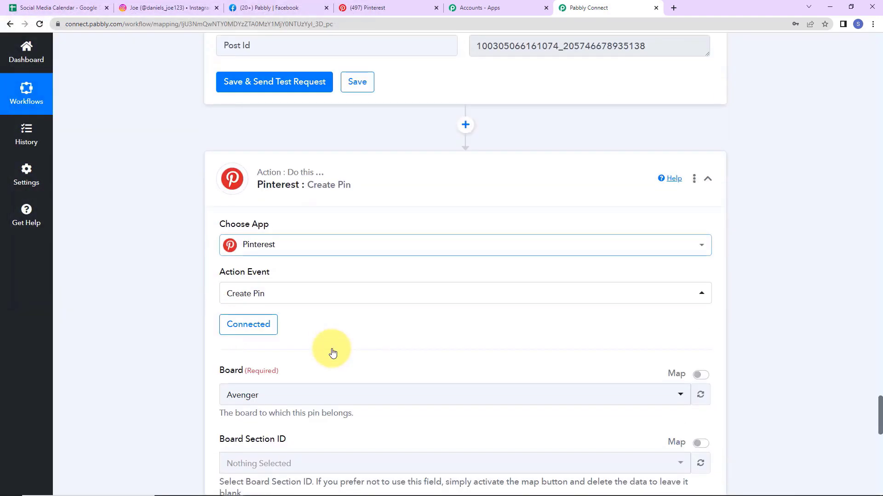
scroll(332, 351, "down", 4)
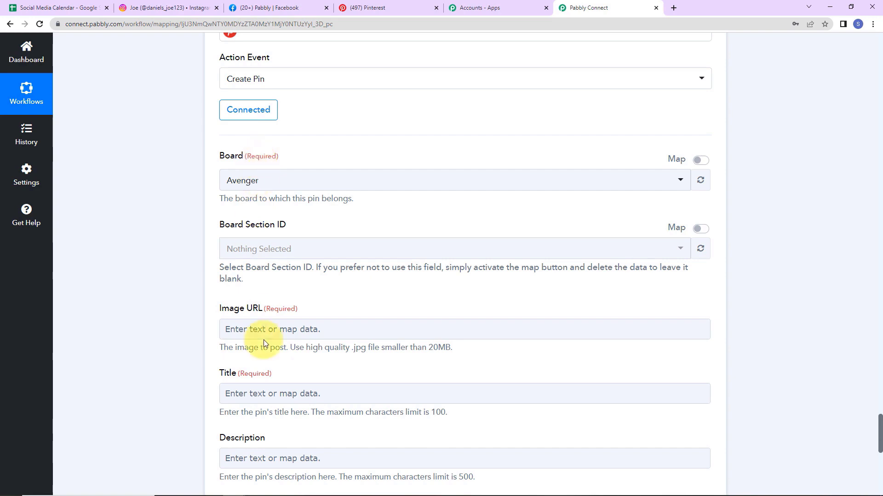
left_click(381, 8)
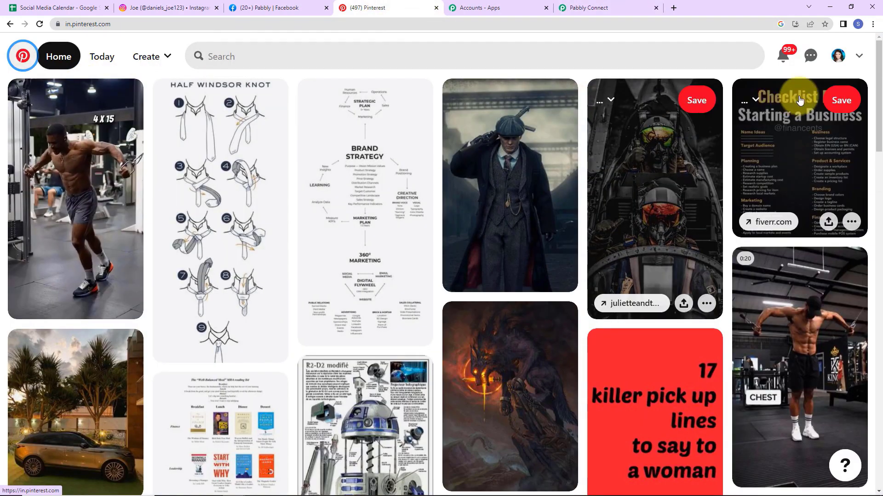
Step: View the Pinterest profile's saved boards, including Avenger, then return to Pabbly Connect
left_click(838, 56)
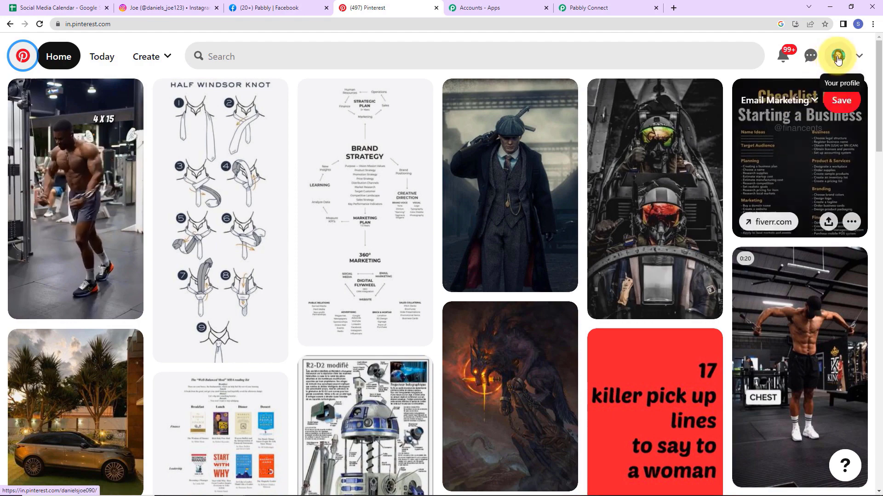
scroll(518, 252, "down", 3)
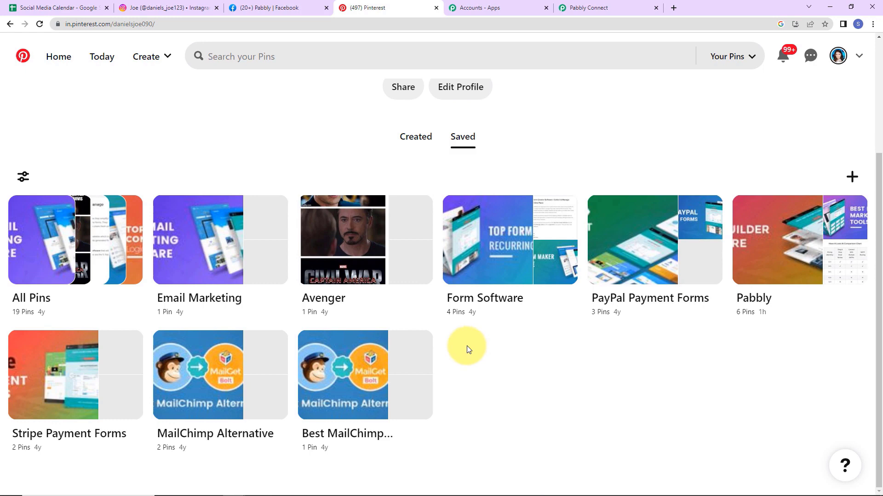
left_click(585, 10)
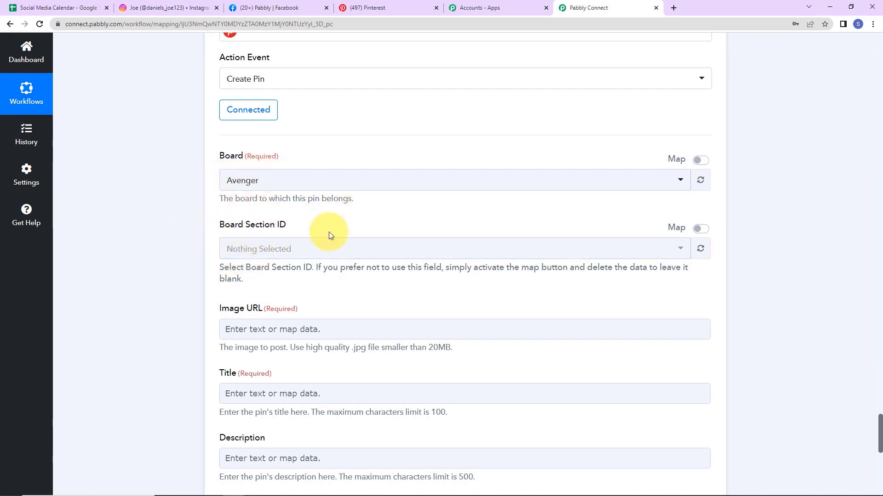
Step: Map the Google Sheets Image Link into the pin's Image URL field
scroll(339, 256, "down", 2)
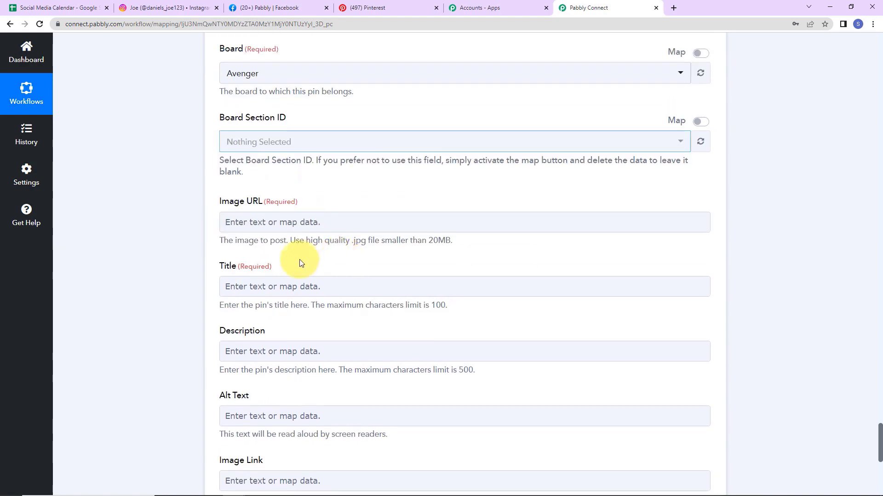
left_click(264, 222)
scroll(312, 313, "down", 2)
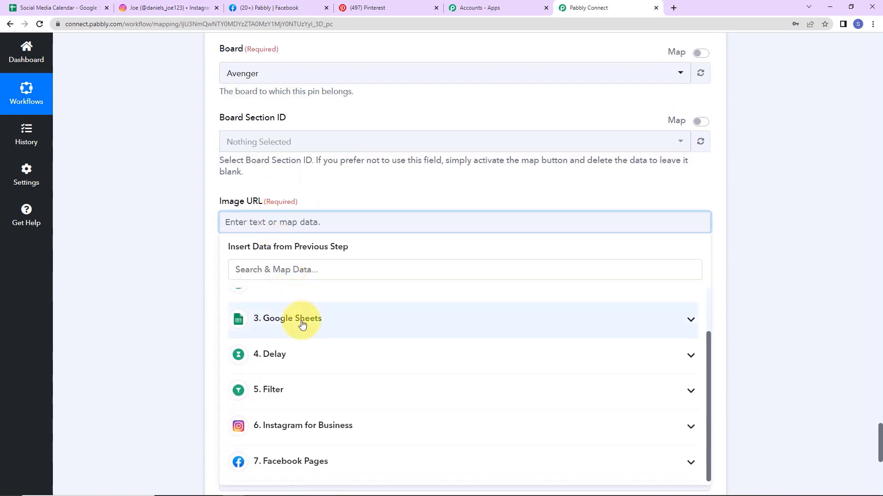
left_click(305, 322)
scroll(336, 375, "down", 2)
left_click(367, 383)
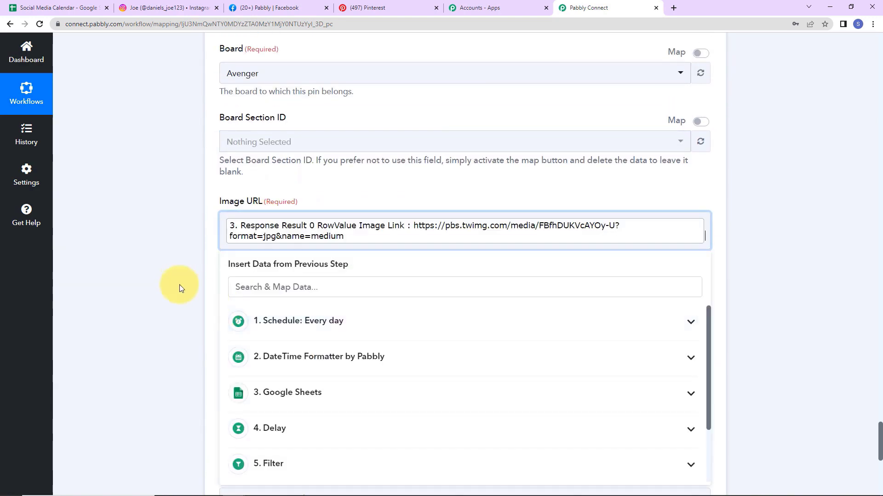
left_click(177, 282)
Step: Map the sheet's Caption into the pin's Title field
scroll(176, 282, "down", 2)
left_click(235, 198)
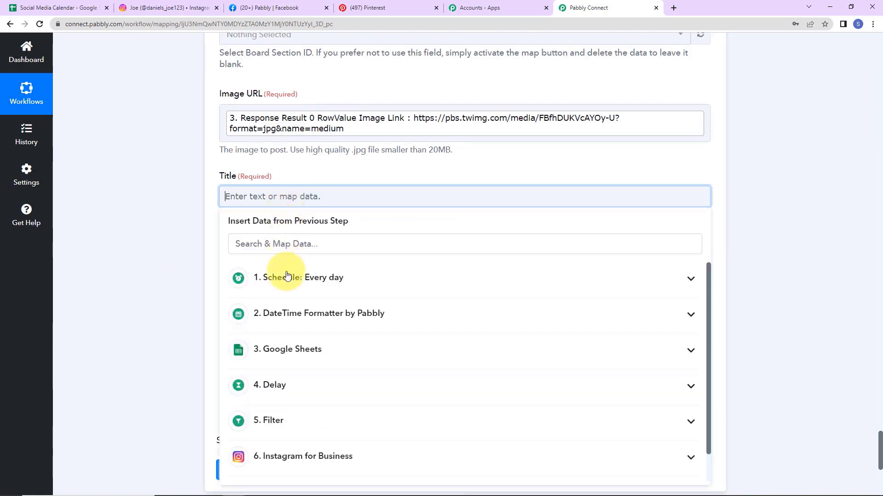
left_click(278, 355)
scroll(296, 441, "down", 1)
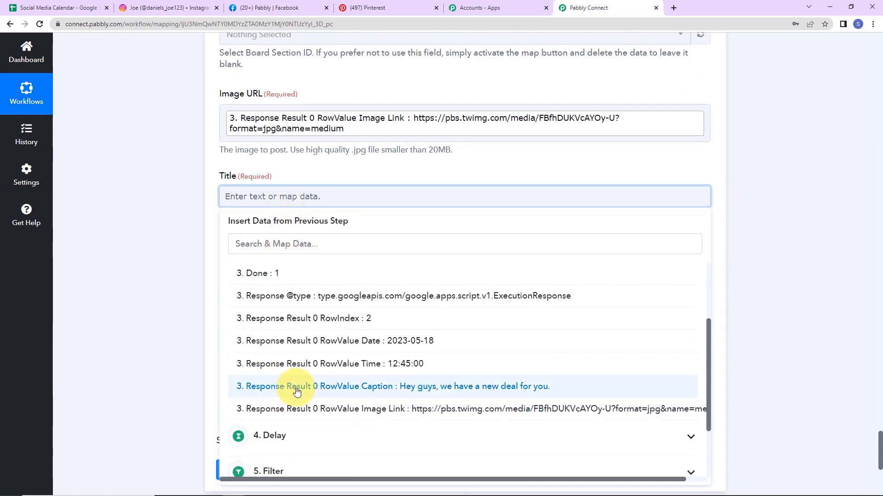
left_click(295, 442)
left_click(161, 310)
Step: Insert the sheet's Caption value into the pin Description
scroll(162, 310, "down", 2)
left_click(285, 162)
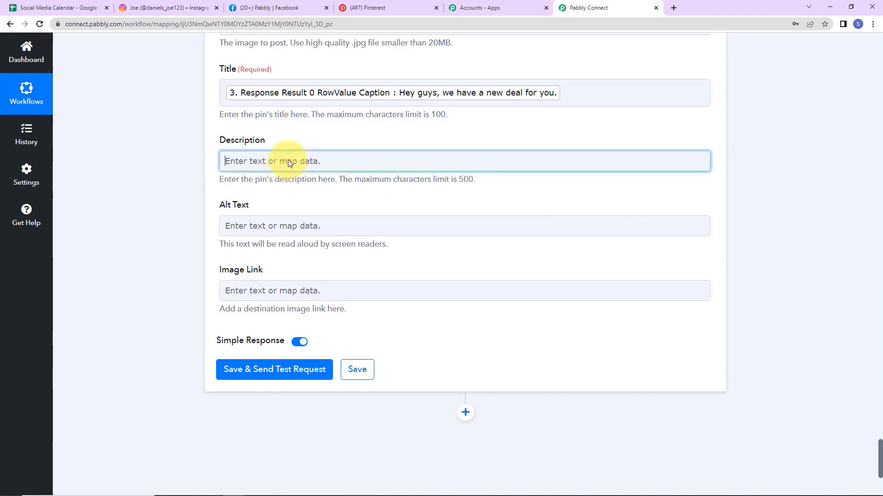
scroll(303, 358, "down", 2)
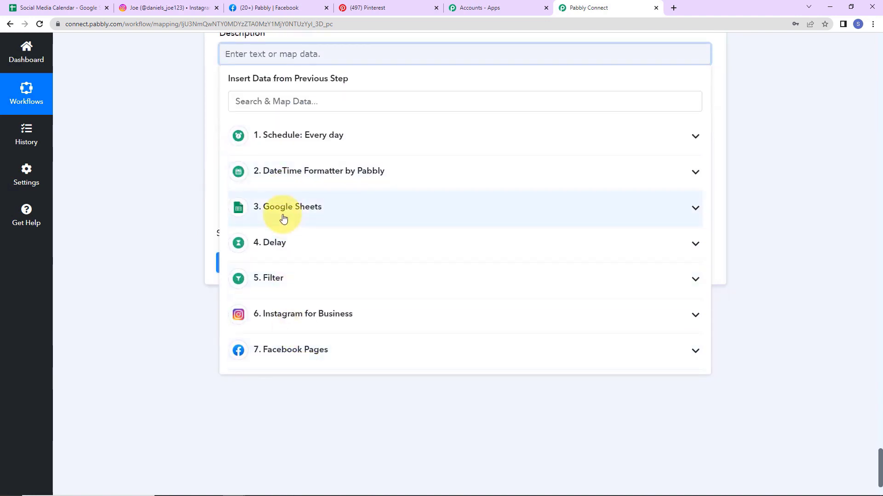
left_click(281, 210)
left_click(321, 352)
left_click(205, 305)
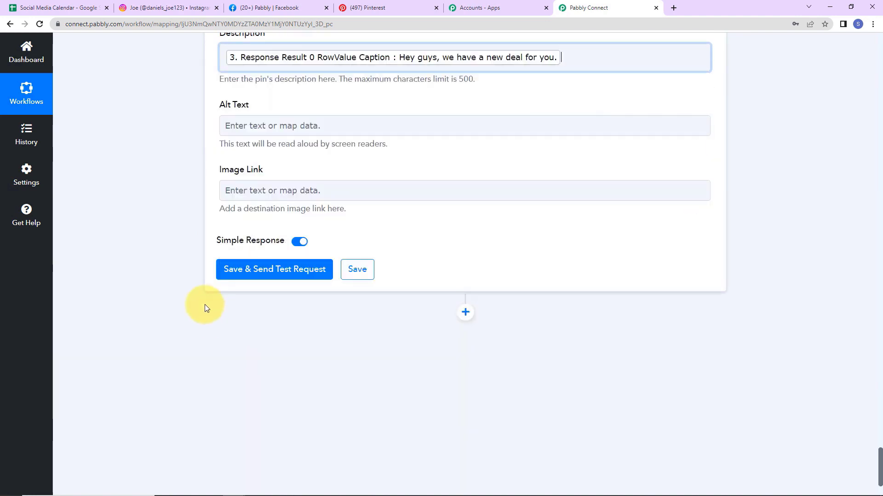
Step: Save the Pinterest step, send a test request, and review the response values
left_click(253, 272)
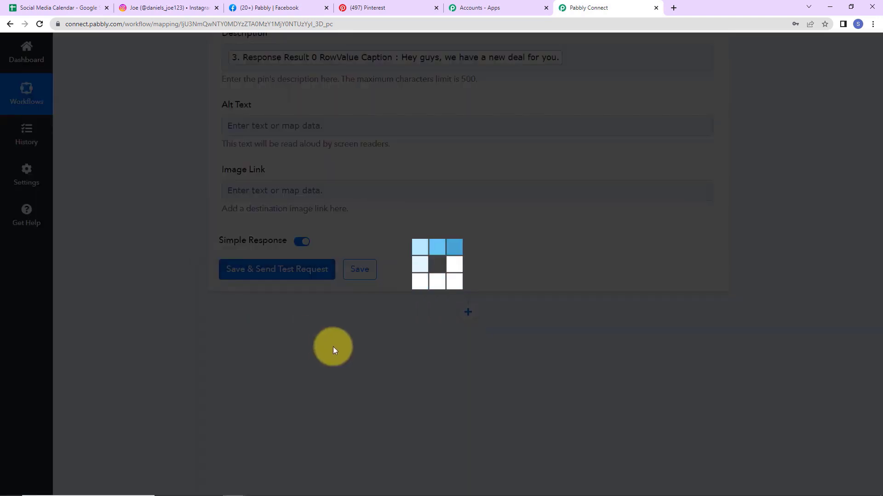
scroll(740, 272, "down", 2)
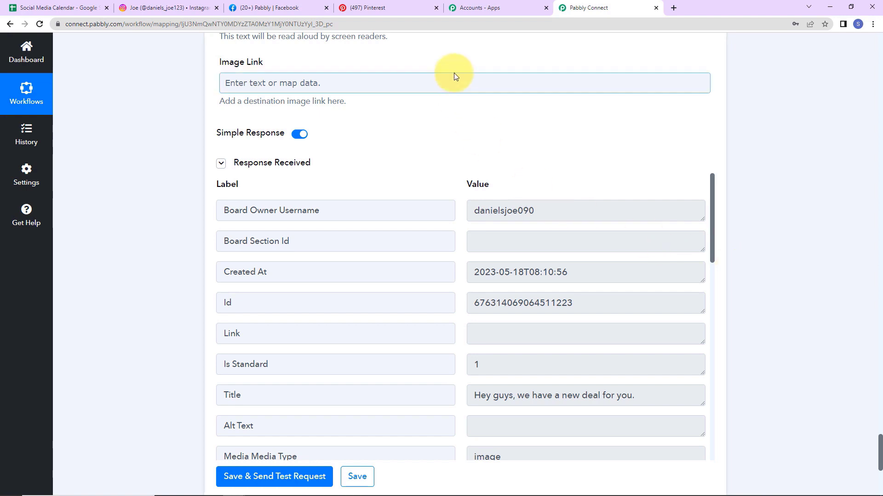
mouse_move(397, 9)
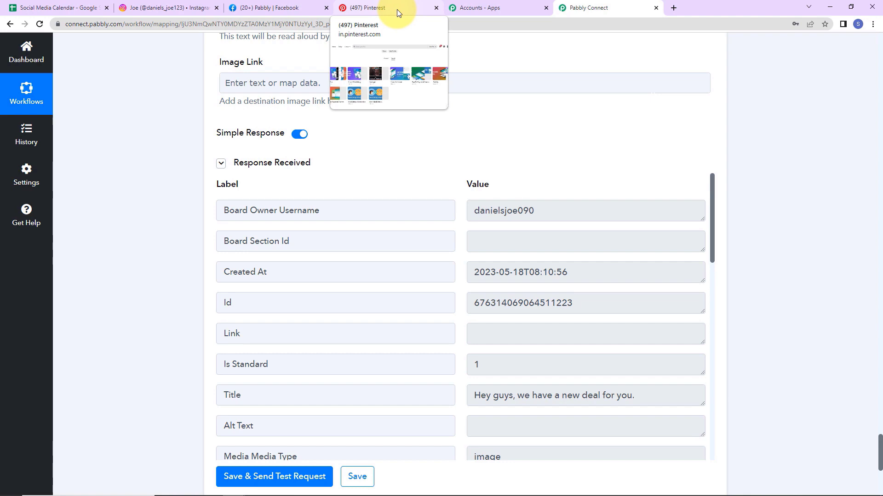
Step: On Pinterest's Avenger board, open the new bottle pin titled 'Hey guys, we have a new deal for you.'
left_click(396, 9)
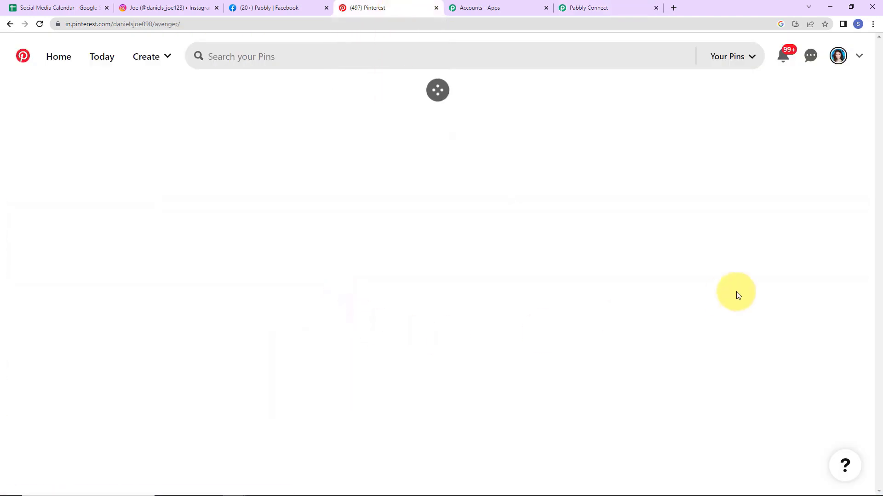
scroll(735, 294, "down", 3)
left_click(342, 262)
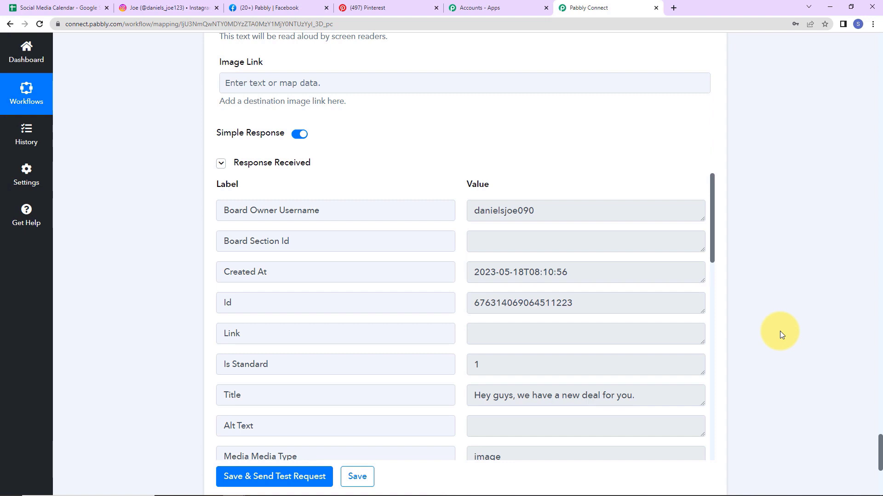
left_click_drag(878, 453, 864, 41)
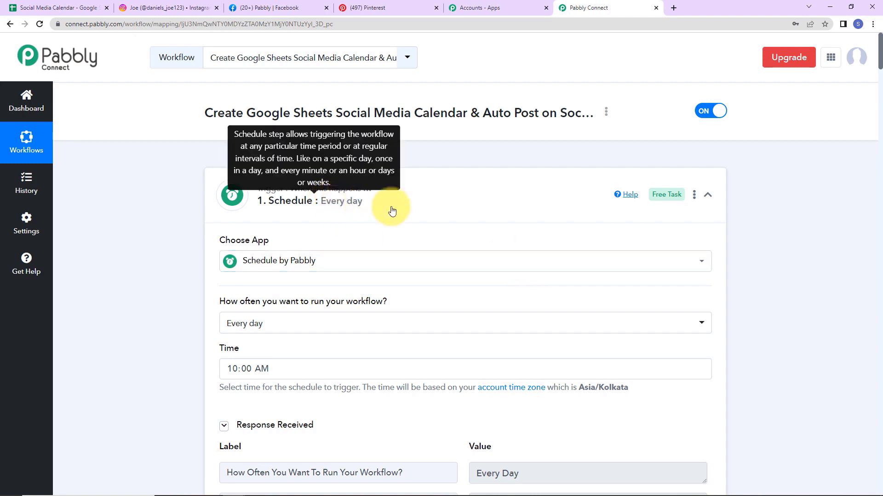
Step: Collapse the Schedule, Date/Time Formatter and Google Sheets lookup steps
left_click(707, 194)
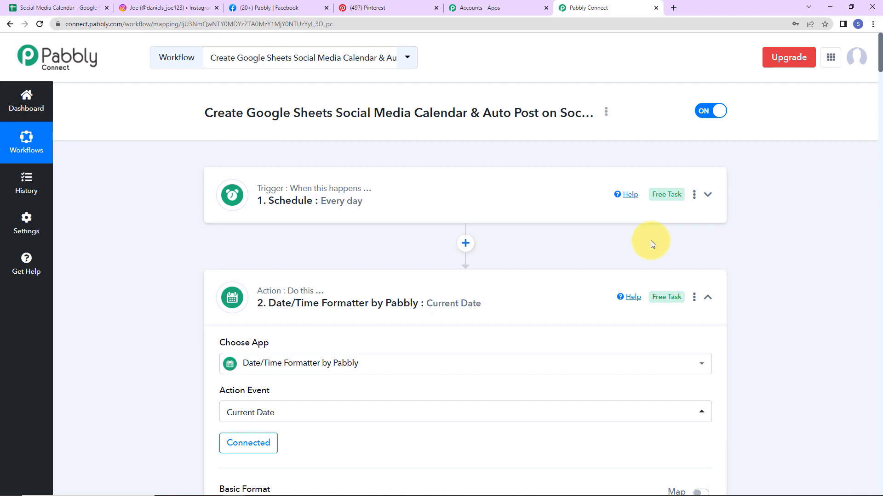
left_click(707, 300)
scroll(706, 304, "down", 2)
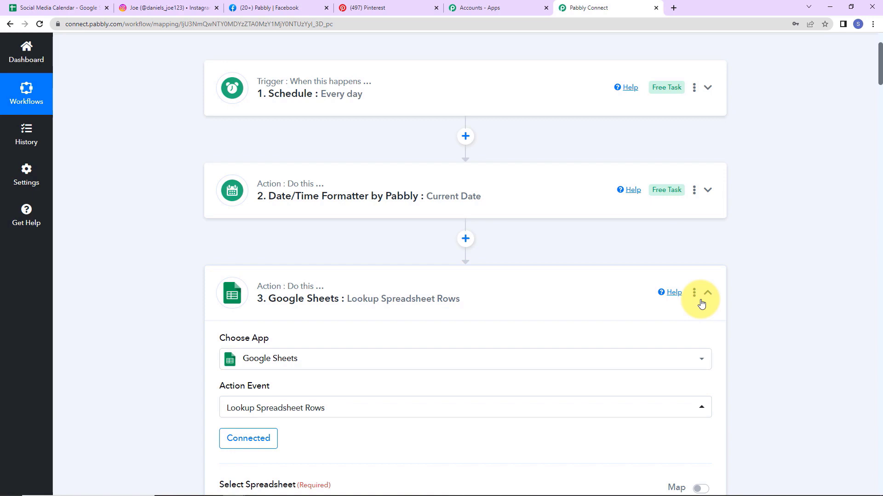
left_click(702, 300)
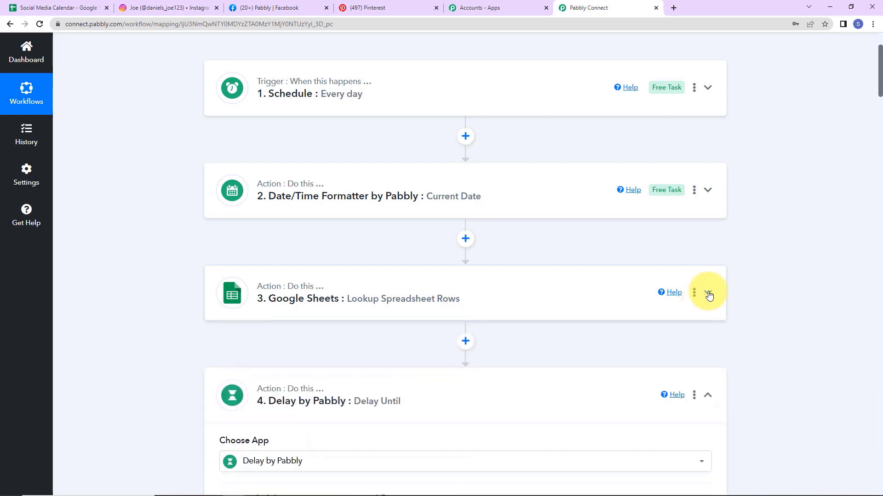
scroll(709, 295, "down", 3)
scroll(709, 295, "down", 2)
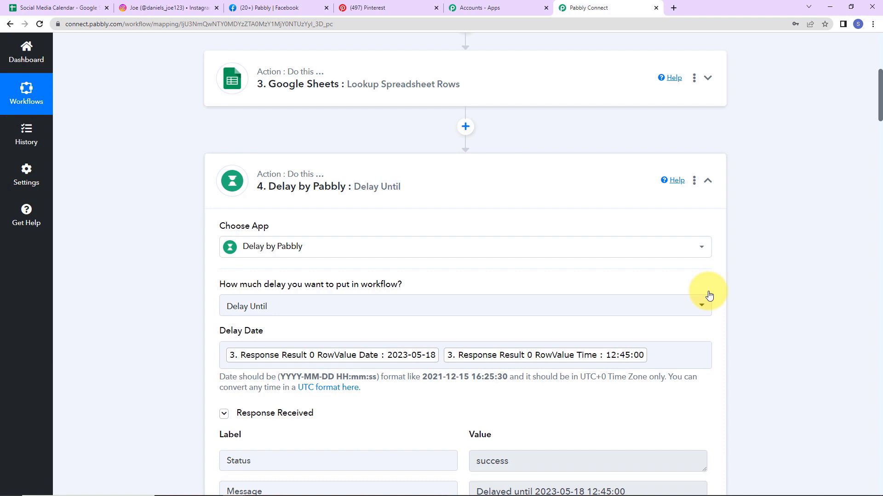
Step: Collapse the Delay, Filter, Instagram, Facebook Pages and Pinterest steps, then review the chain
left_click(707, 181)
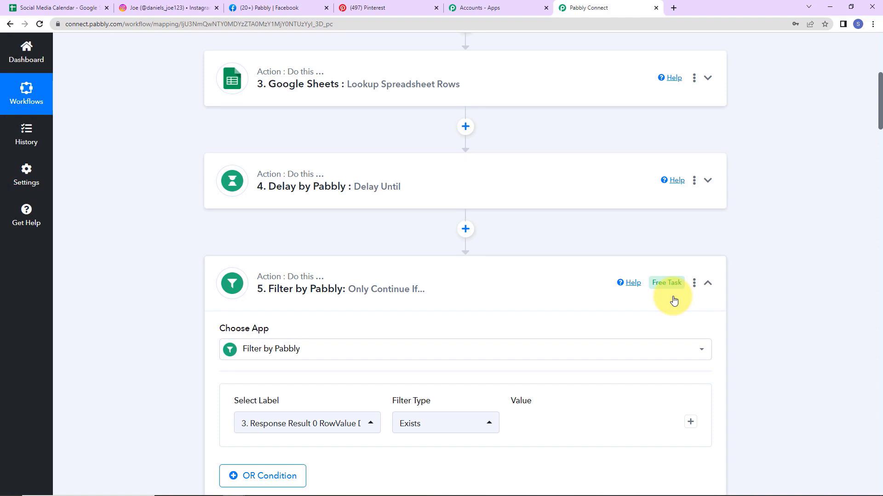
left_click(707, 283)
scroll(738, 283, "down", 2)
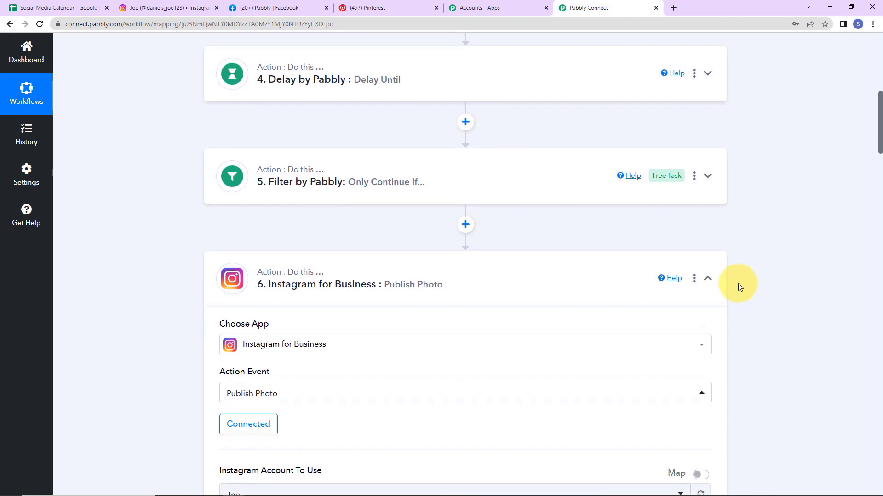
left_click(711, 286)
left_click(706, 276)
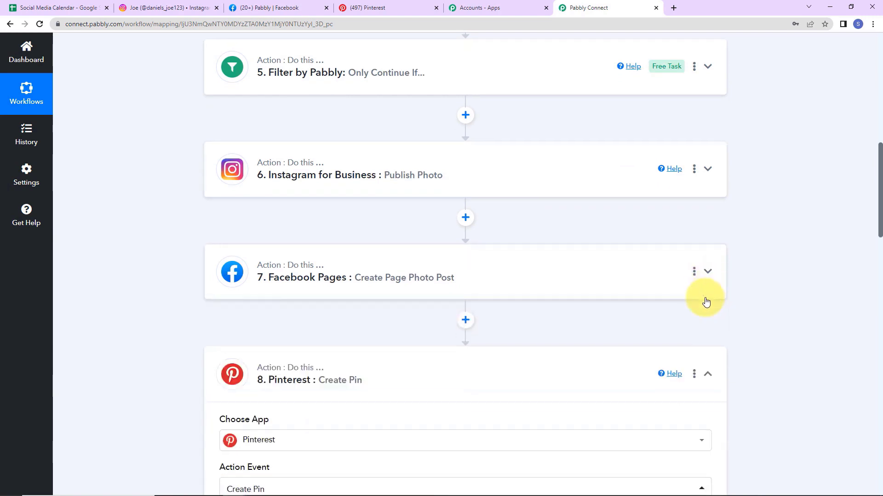
left_click(710, 274)
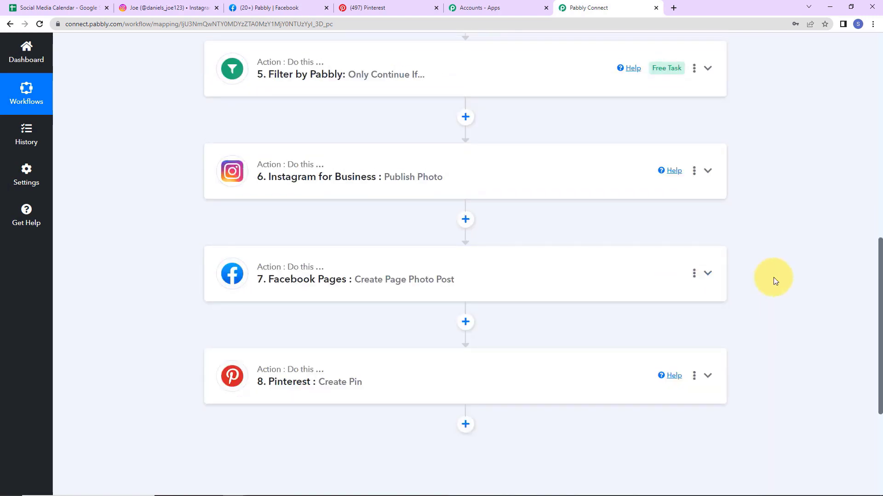
scroll(642, 292, "up", 2)
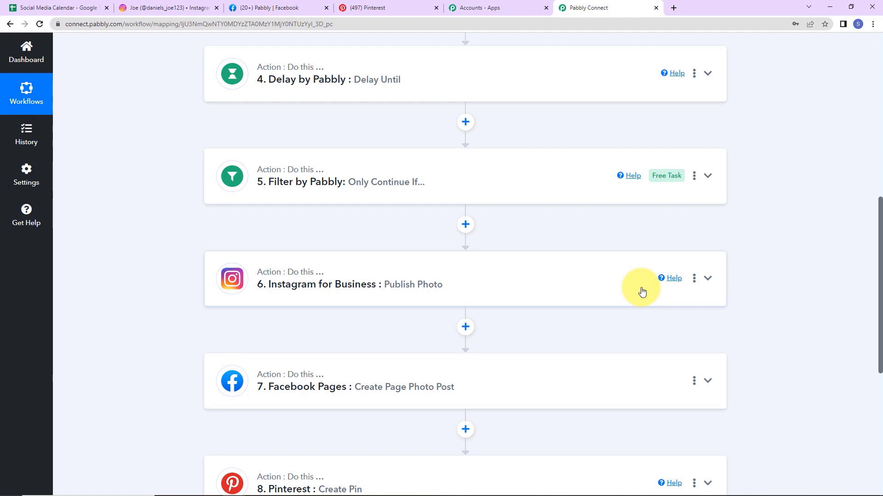
scroll(642, 292, "up", 5)
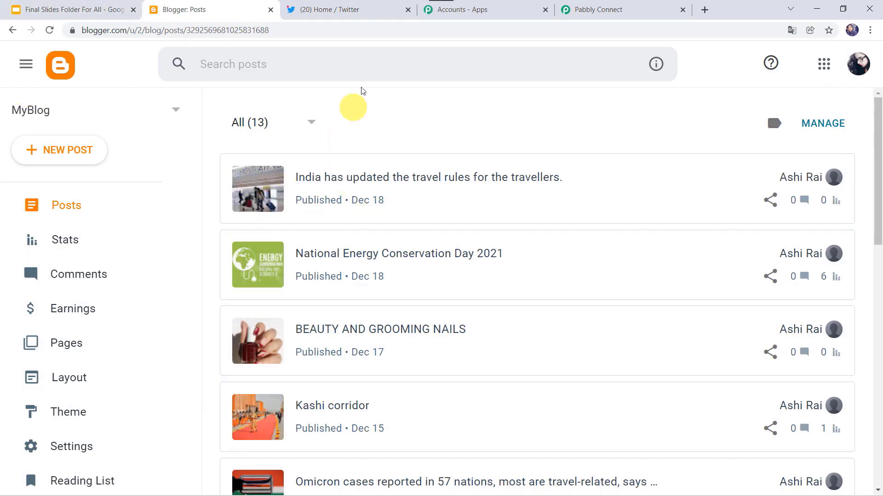
Step: Glance at the earlier automated tweet on Twitter, then return to Blogger's posts list
left_click(351, 9)
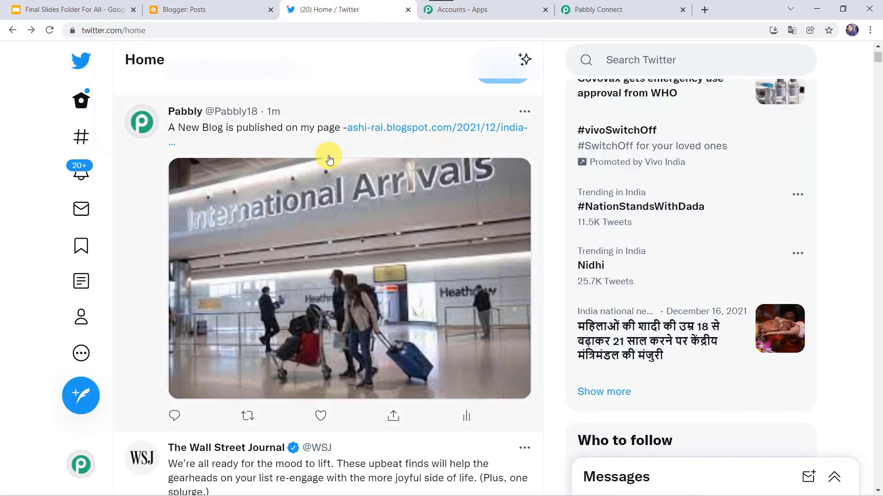
left_click(247, 8)
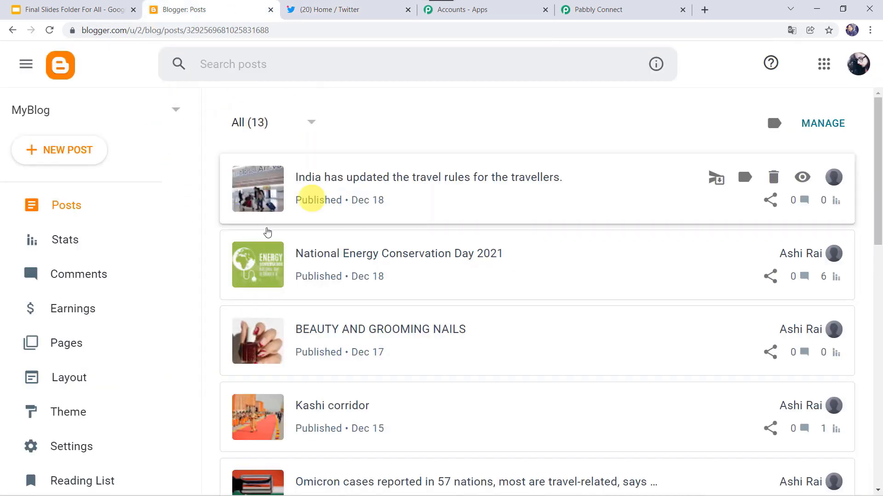
left_click(360, 5)
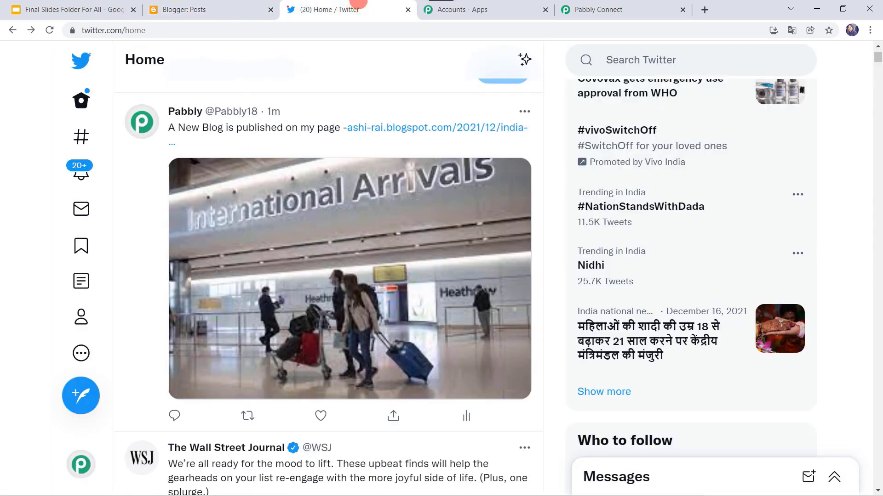
left_click(213, 13)
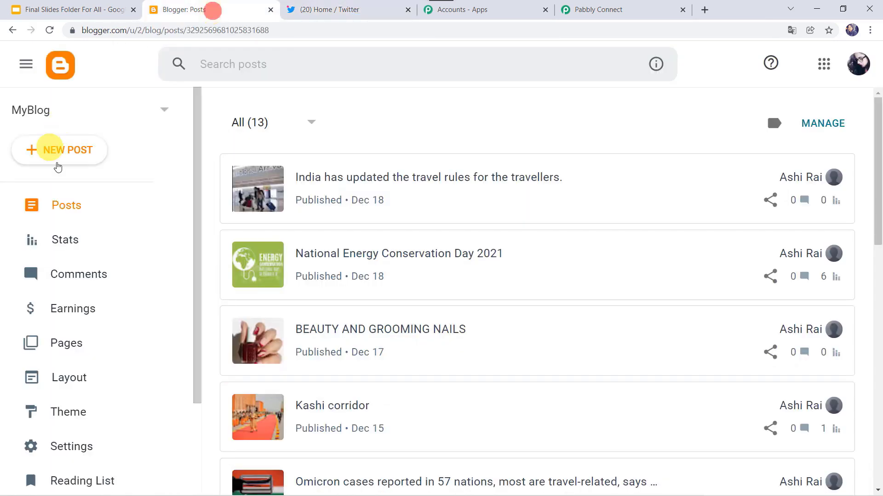
Step: Start a new post titled 'Fourth most powerful country in Asia' with a paragraph about India
left_click(81, 158)
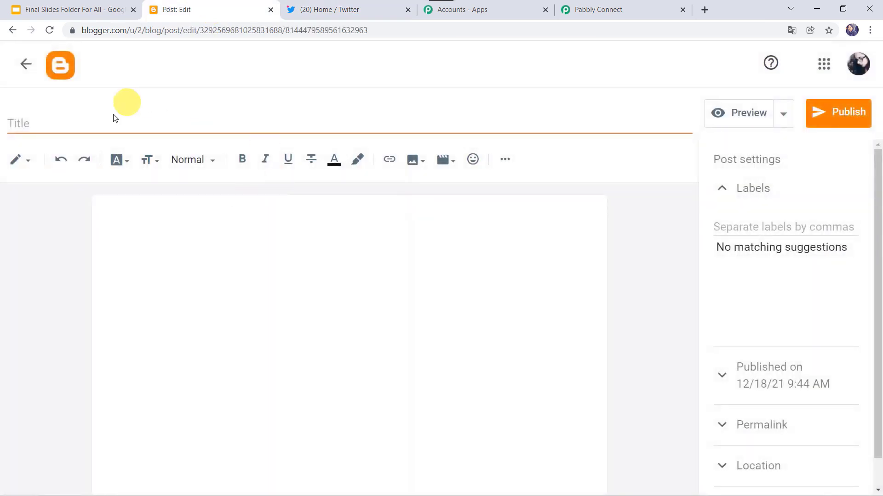
left_click(107, 125)
type("Fourth most powerful country in Asia")
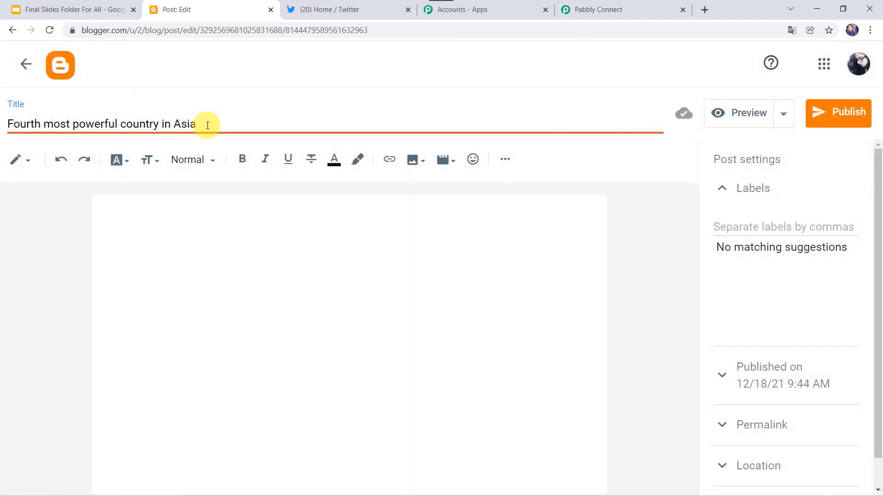
left_click(138, 202)
left_click(152, 216)
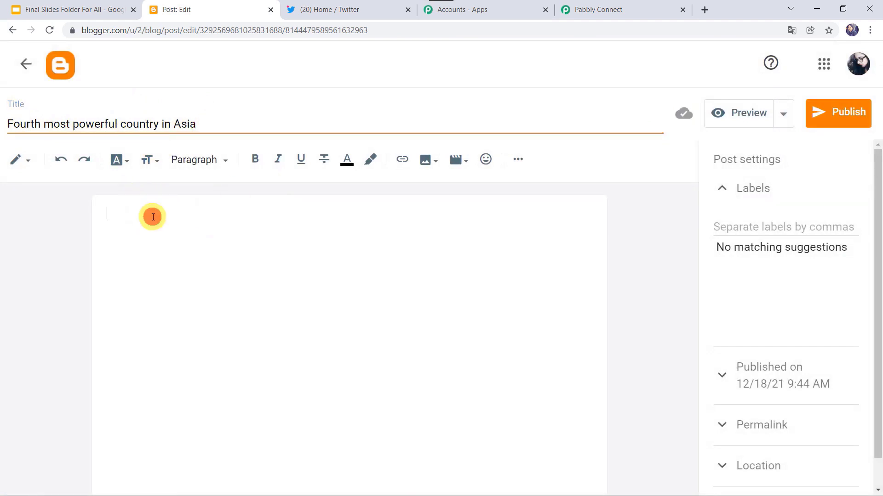
type("Fourth most powerful country in Asia and ranked among middle power countries, India again falls short of the major power threshold in 2021. Its overall score declined by two points compared to 2020. It is one of eighteen countries in the region to trend downward in its overall score in 2021.")
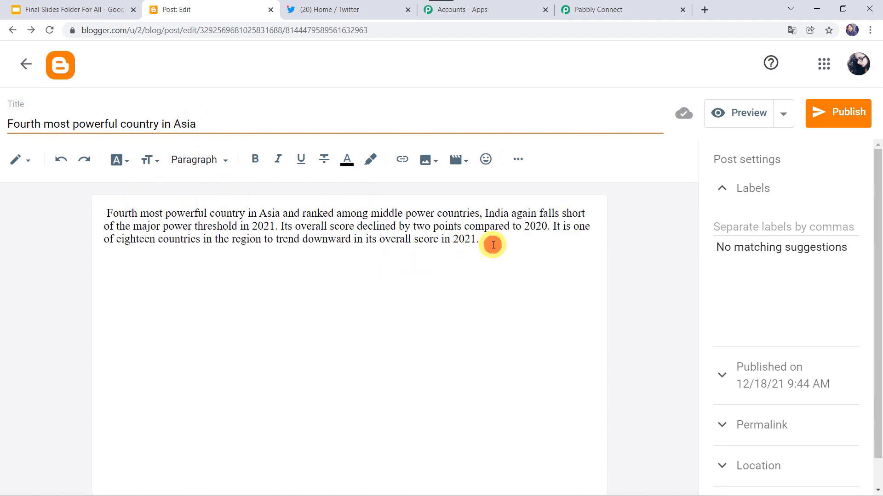
key("Return")
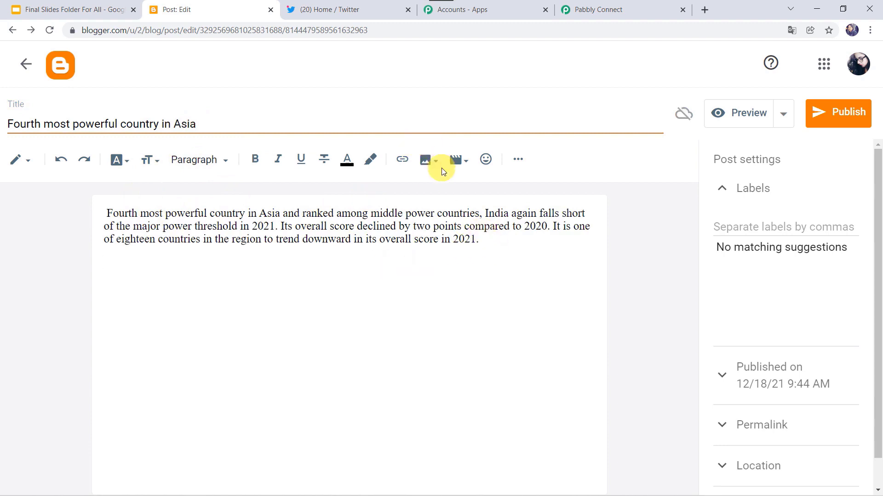
Step: Upload and enlarge the India as Powerful Country.jpg image, then publish the post
left_click(435, 165)
left_click(465, 192)
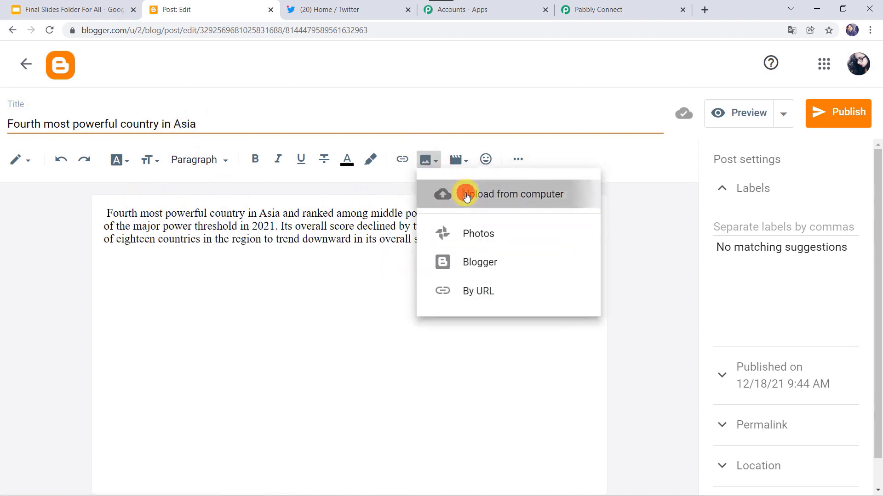
left_click(178, 175)
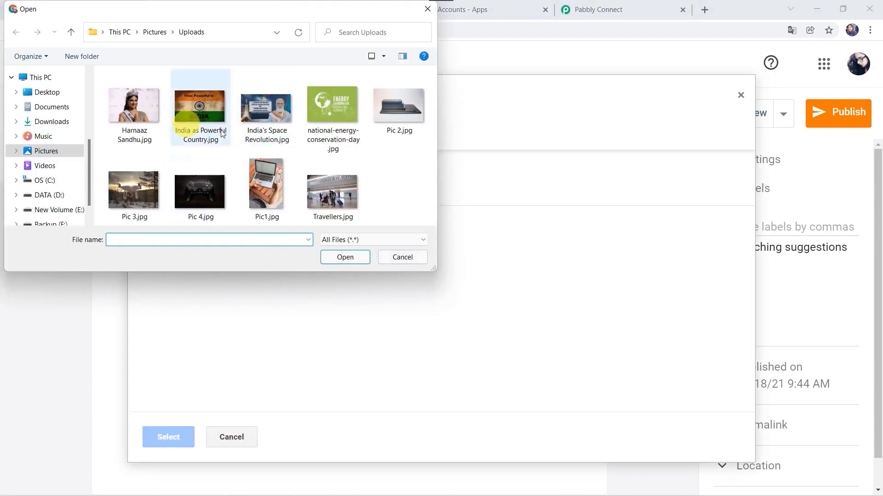
left_click(209, 136)
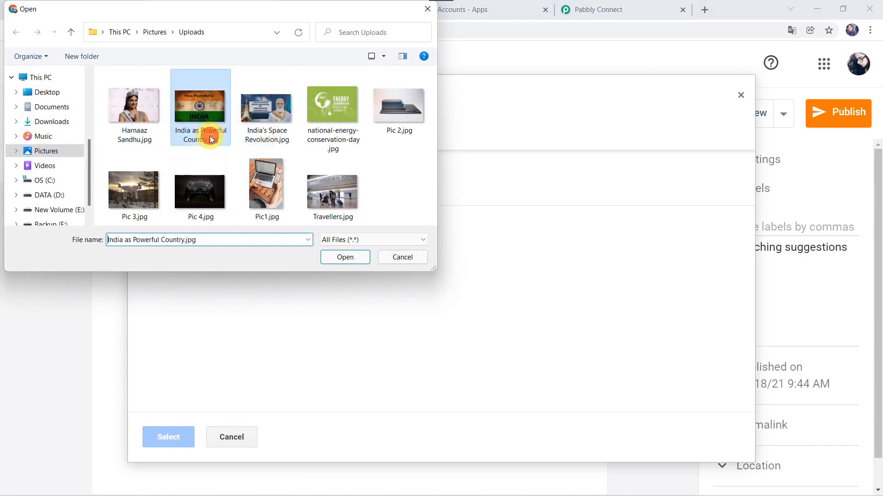
left_click(335, 258)
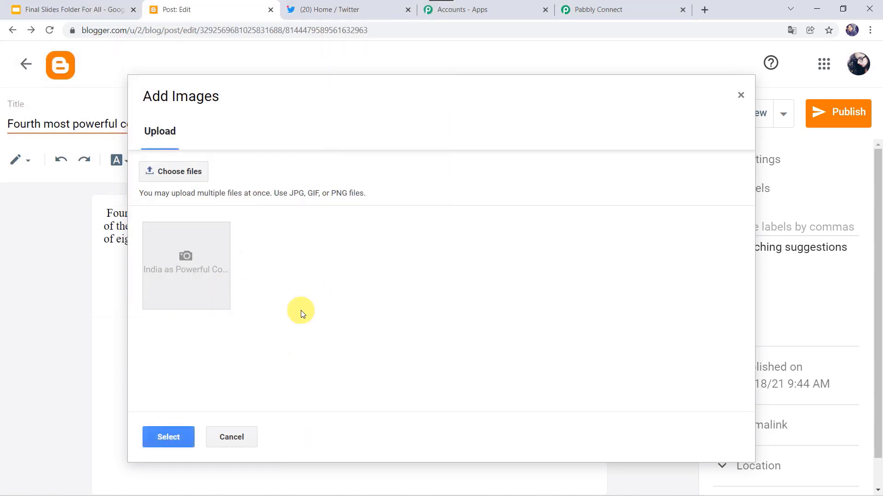
left_click(166, 432)
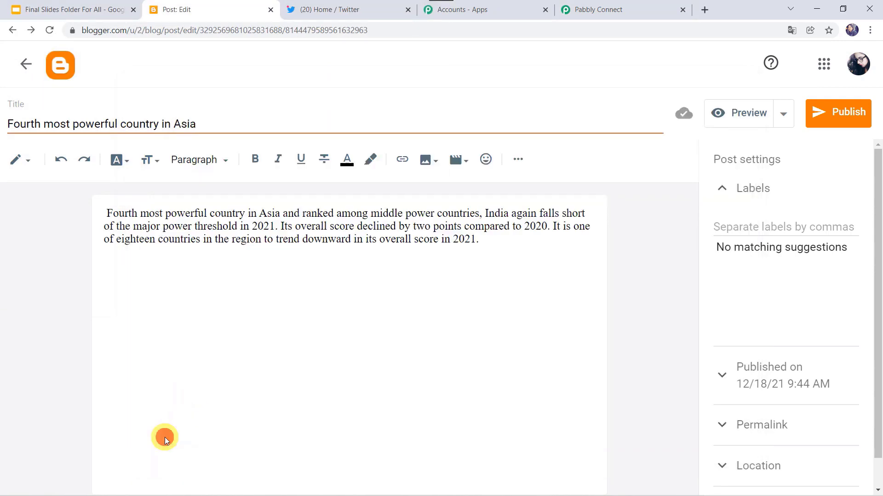
left_click_drag(247, 383, 203, 442)
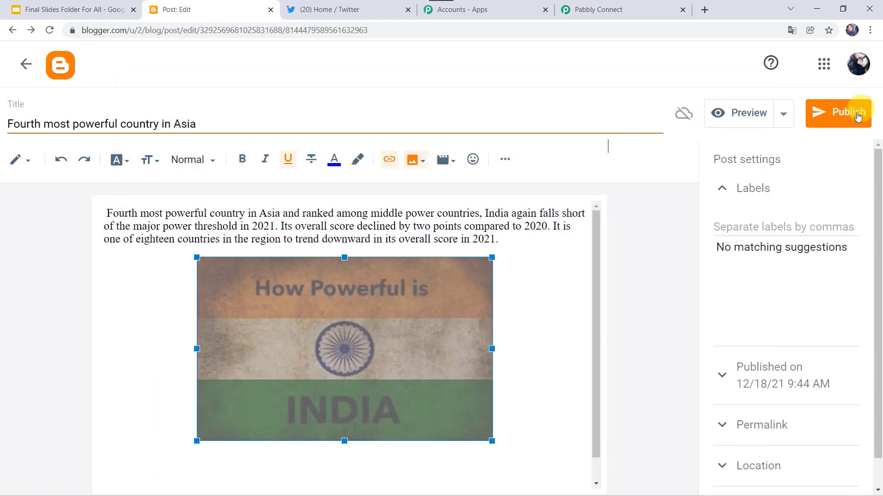
left_click(853, 114)
Step: Confirm publishing, view the live 'Fourth most powerful country in Asia' post, then switch to Twitter
left_click(505, 300)
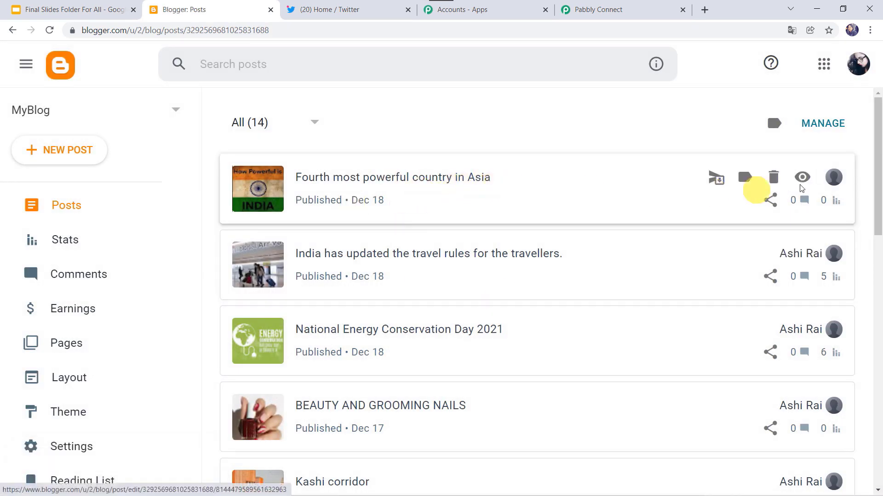
left_click(801, 179)
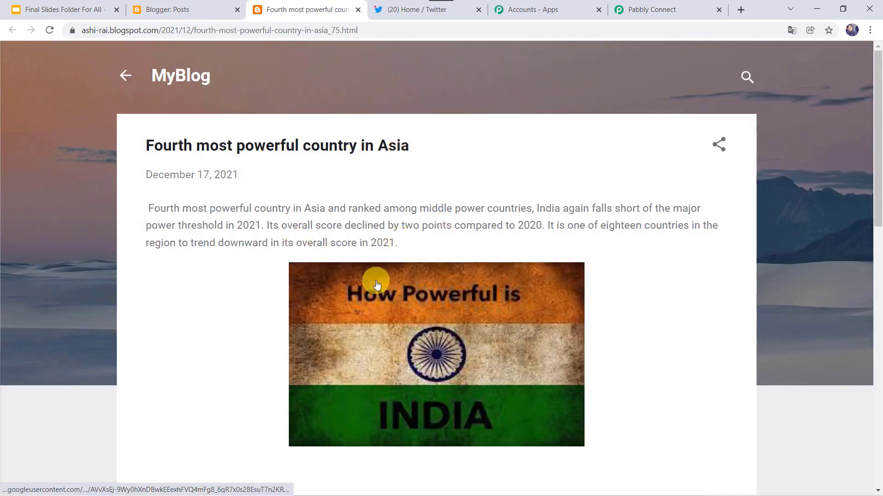
left_click(404, 9)
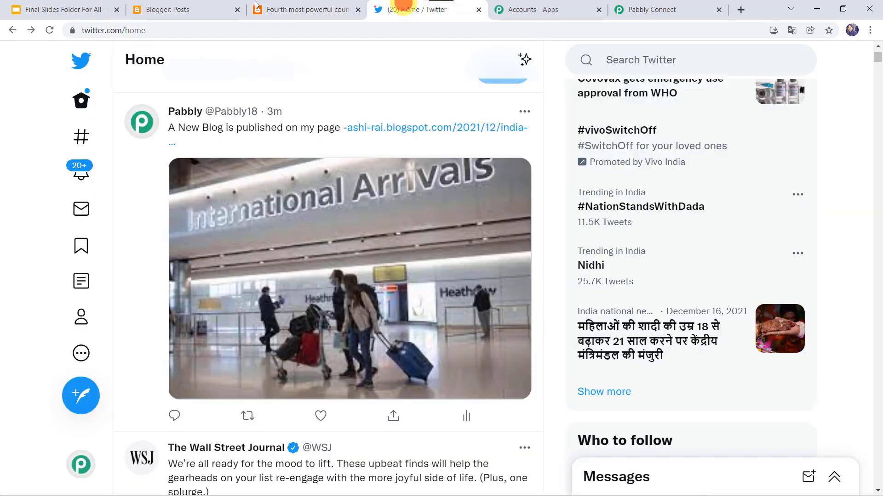
Step: Reload Twitter, open the India blog link in Pabbly's new tweet, and check it against Blogger
left_click(50, 29)
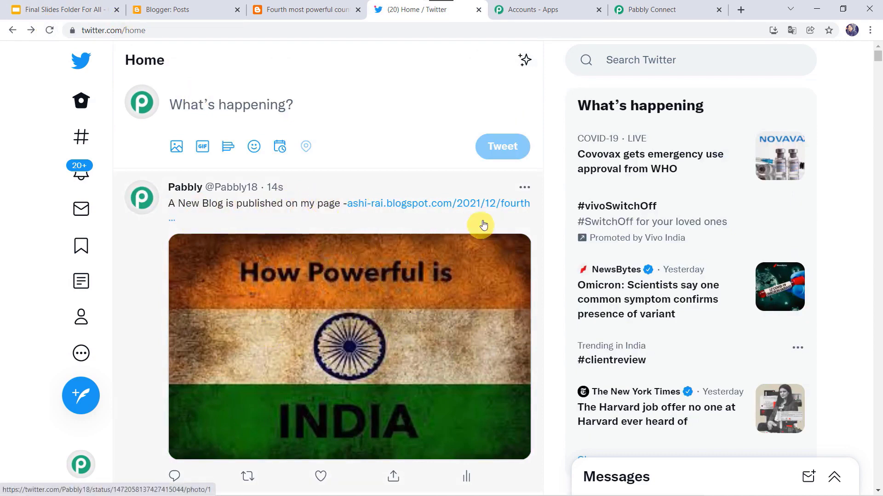
left_click(408, 208)
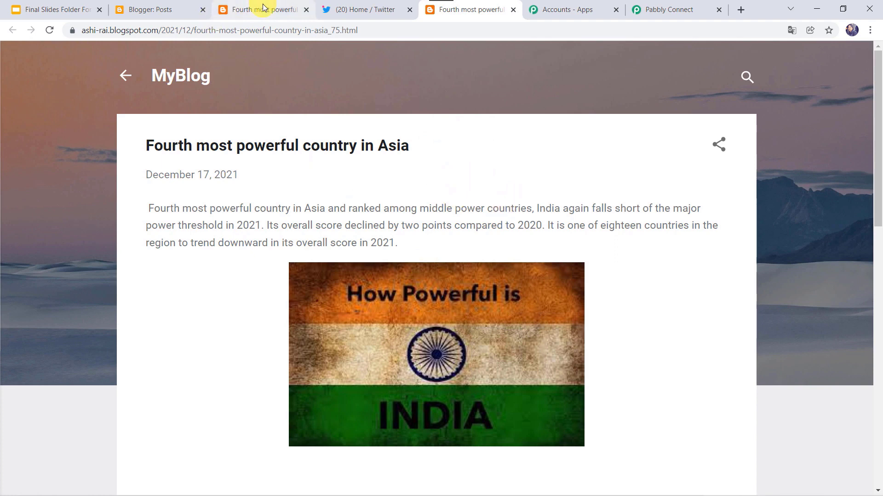
left_click(177, 7)
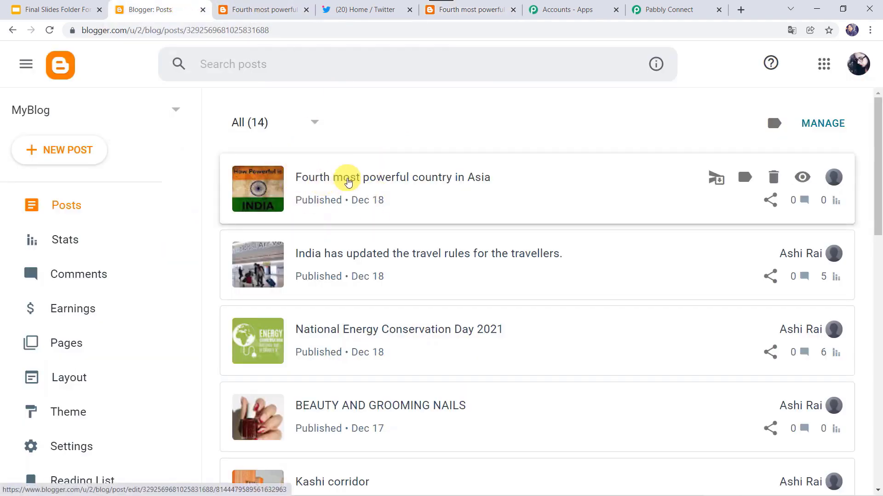
left_click(365, 8)
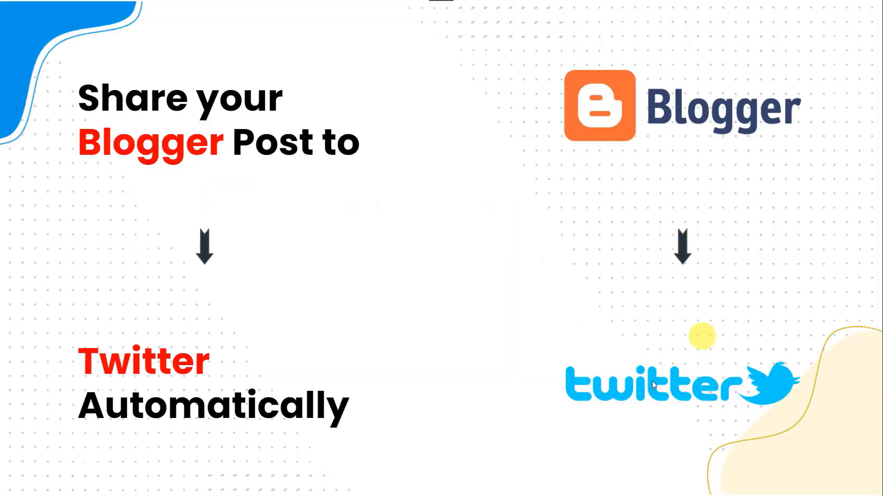
Step: Present the 'Share your Blogger Post to Twitter Automatically' slide
left_click(443, 269)
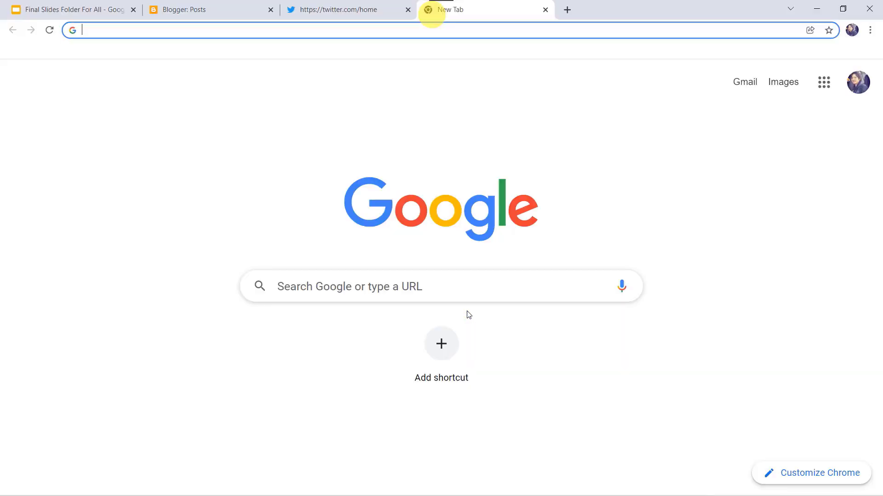
Step: Go to pabbly.com and reach the Pabbly Connect dashboard via Products and the apps list
type("pabbly.com")
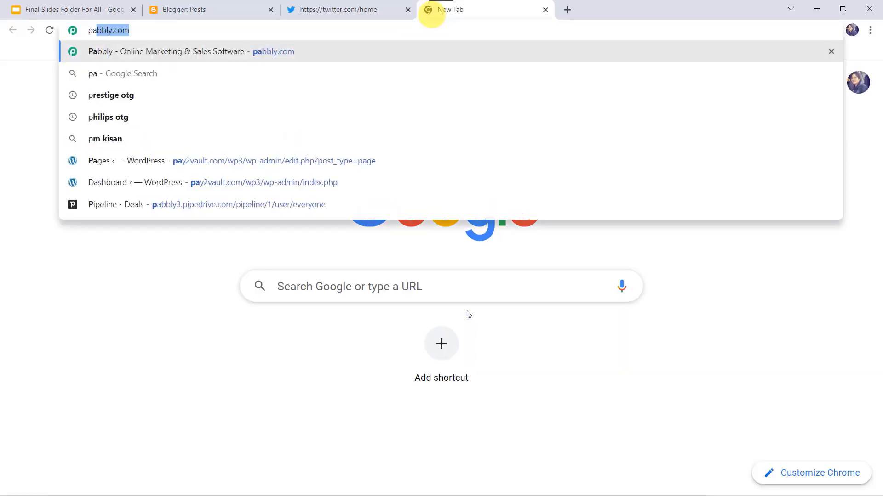
key("Return")
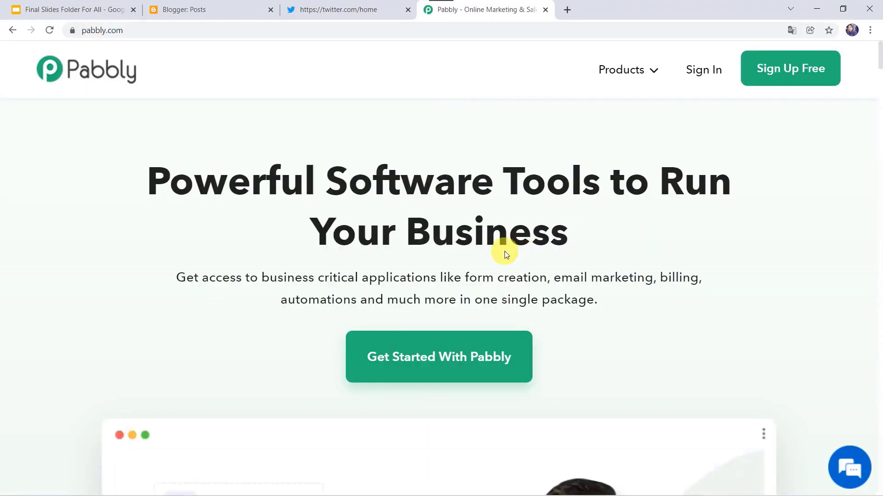
mouse_move(627, 69)
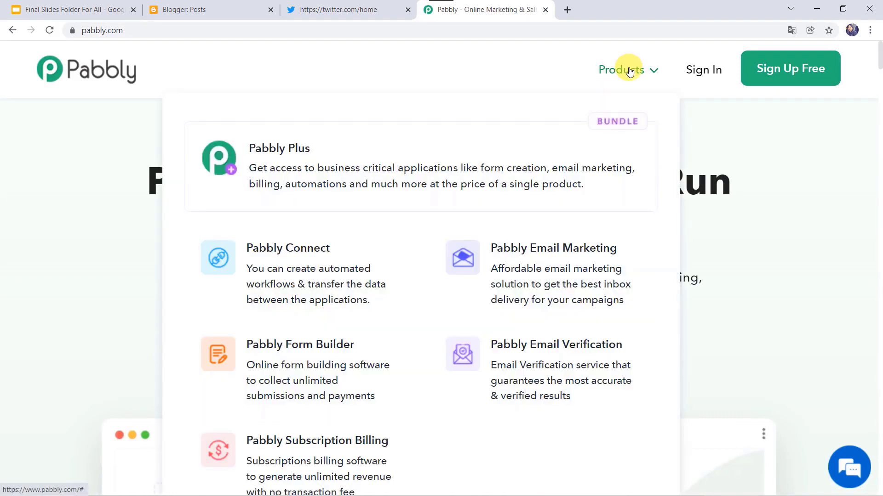
left_click(303, 264)
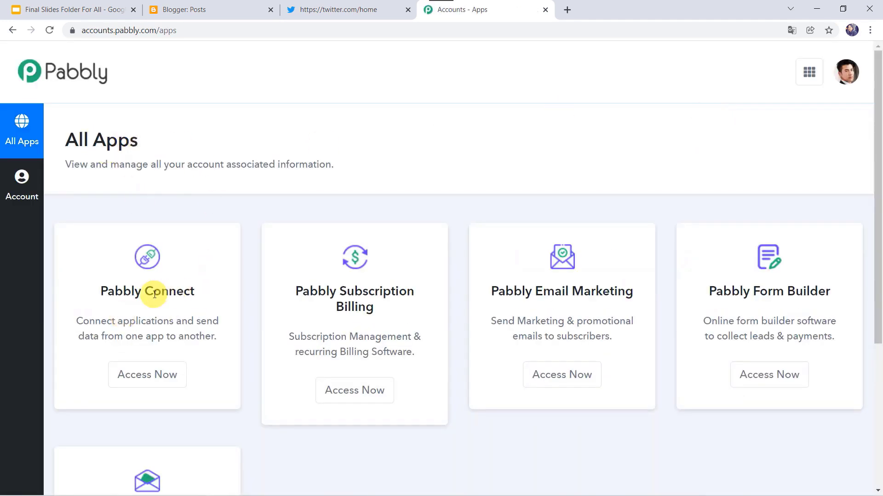
left_click(153, 375)
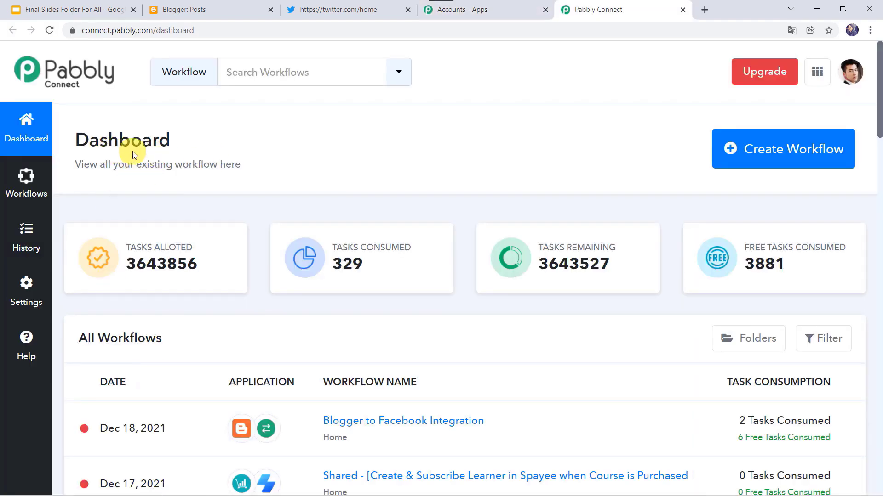
scroll(484, 450, "down", 6)
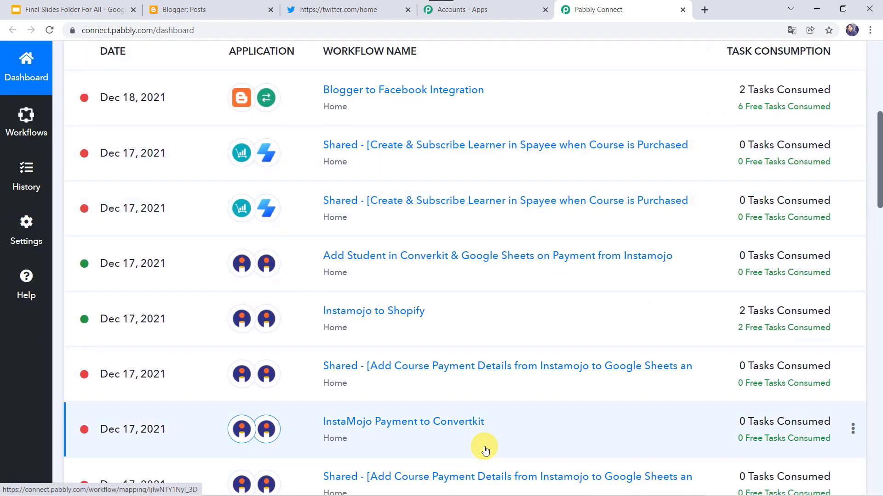
scroll(484, 448, "up", 6)
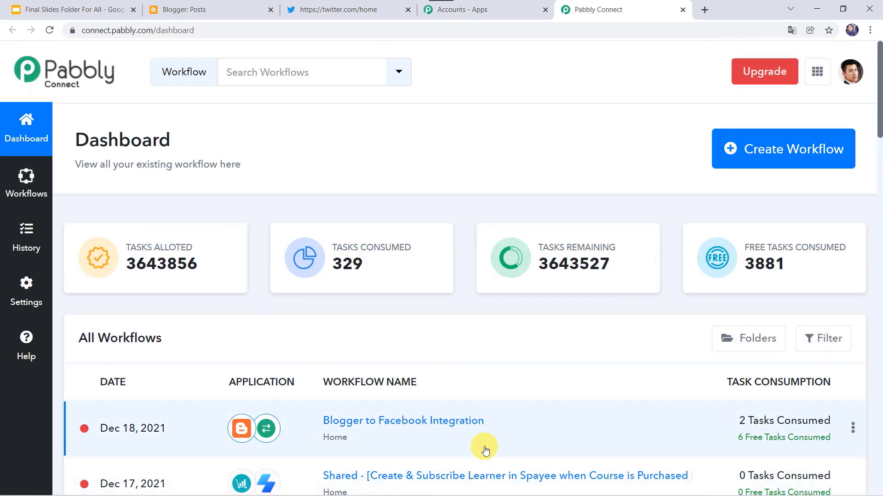
left_click(748, 163)
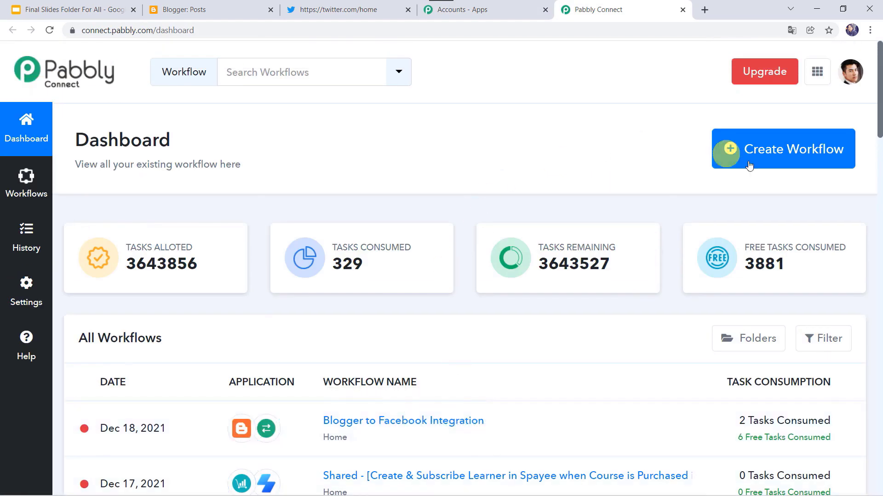
Step: Name a new workflow 'Blogger to Twitter Integration' and create it
left_click(779, 152)
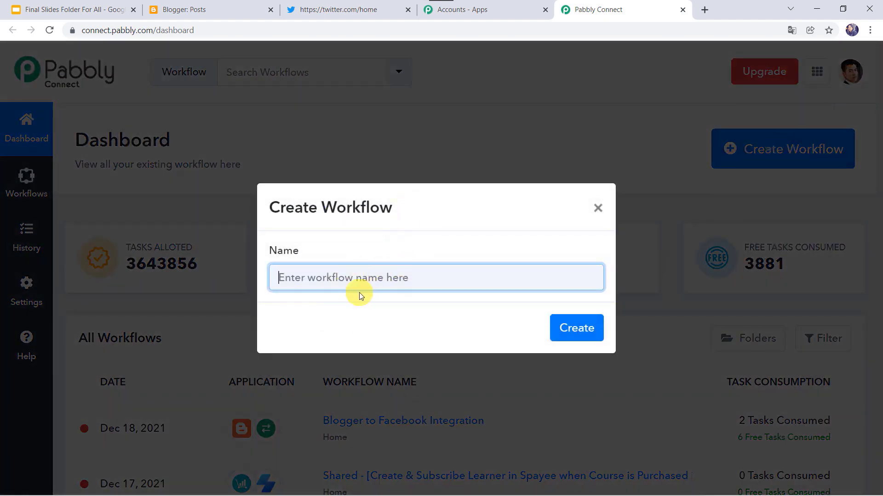
type("Blogg")
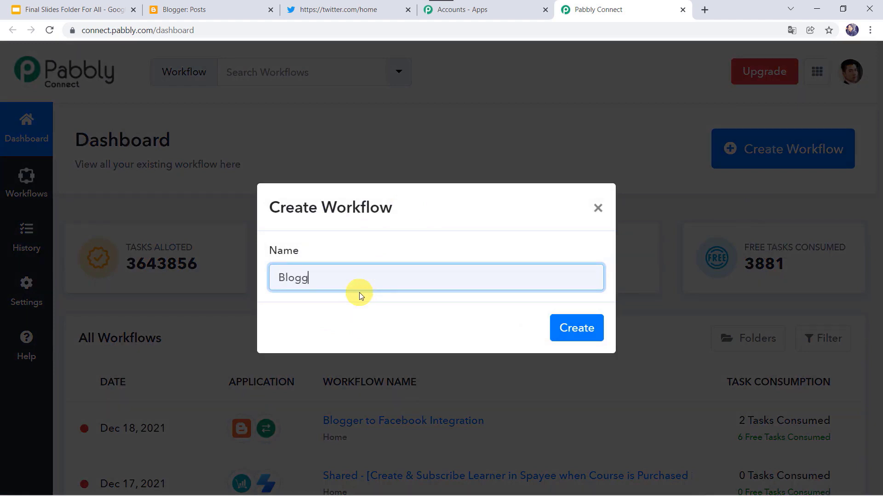
type("er to")
type("Twitter Integration")
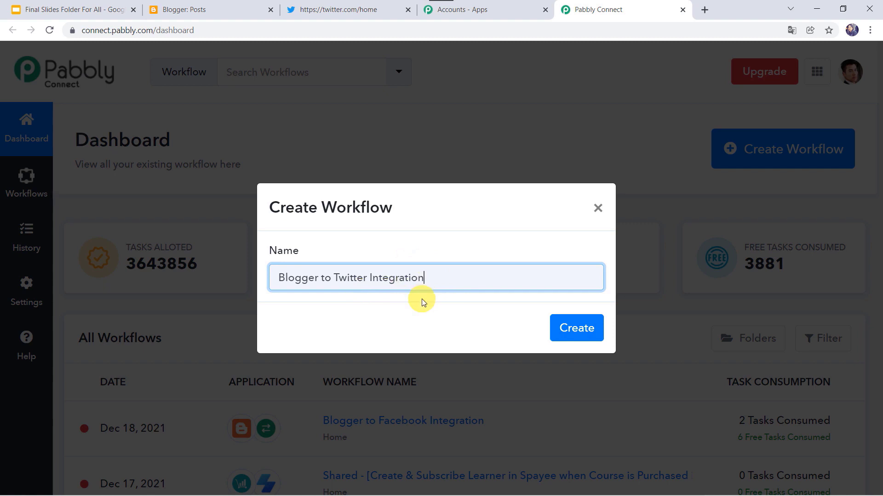
left_click(560, 324)
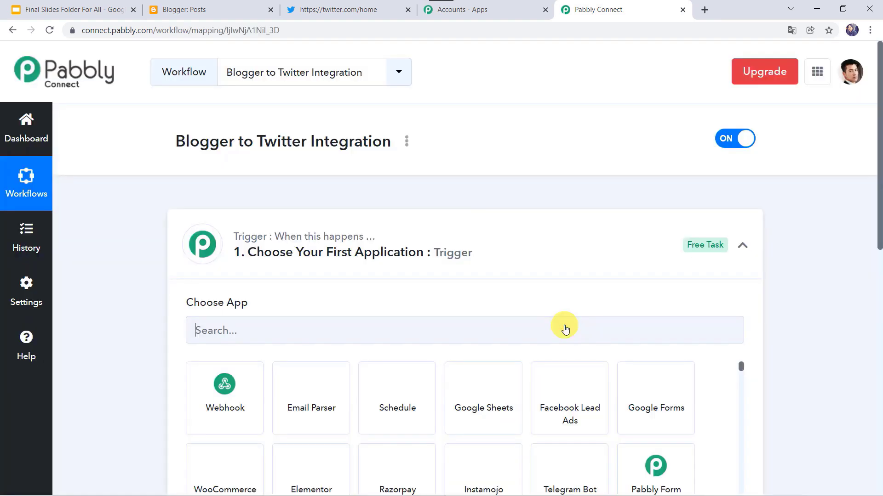
Step: Search 'Blo' to pick Google Blogger as trigger app, with New Post Added as event
left_click(485, 251)
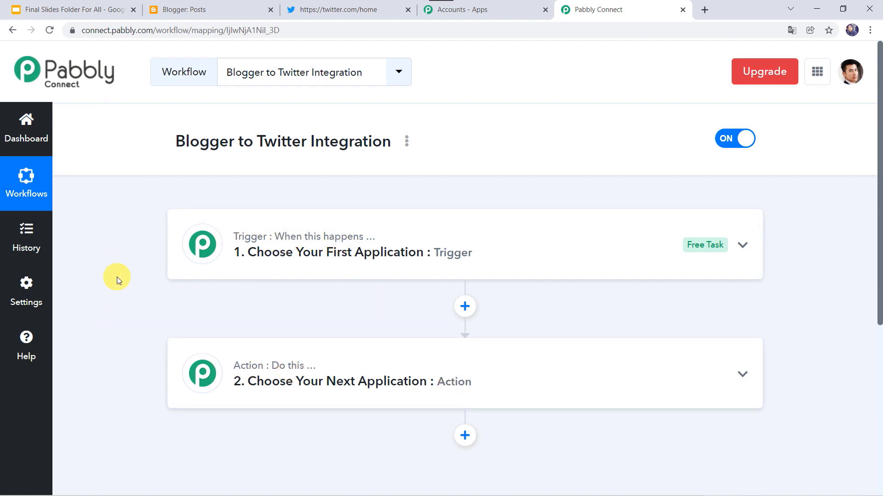
left_click(436, 249)
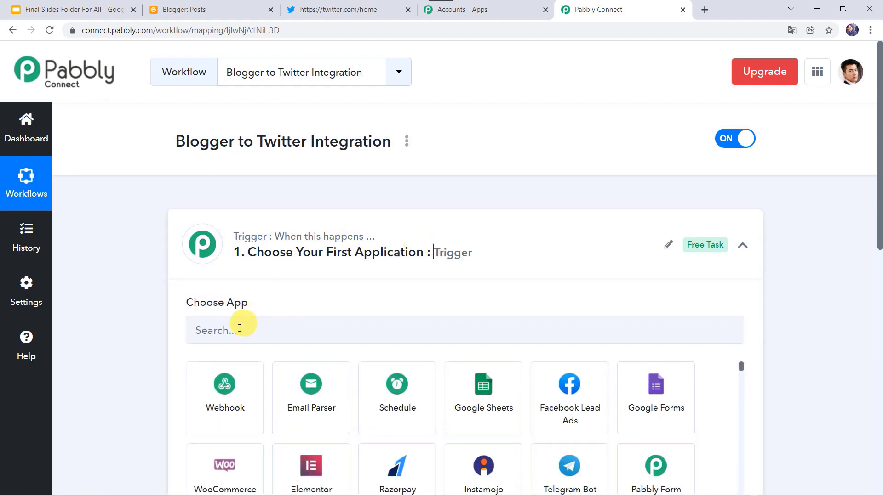
left_click(237, 332)
type("Blo")
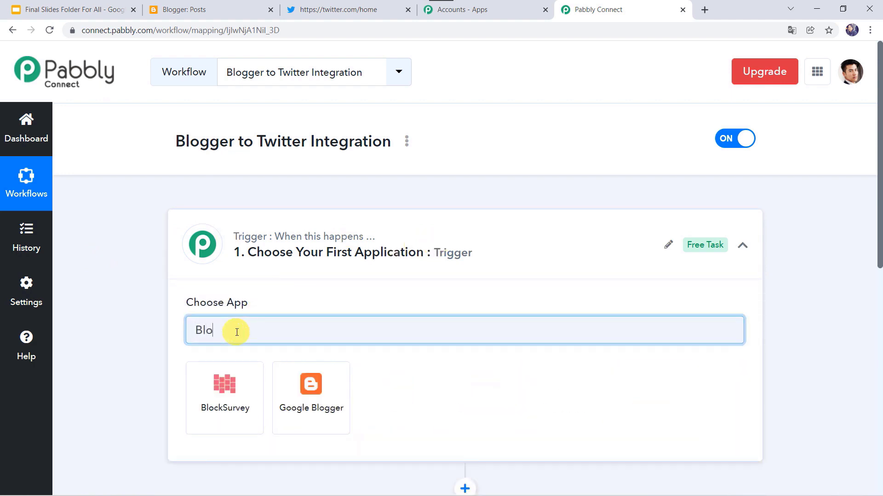
left_click(329, 426)
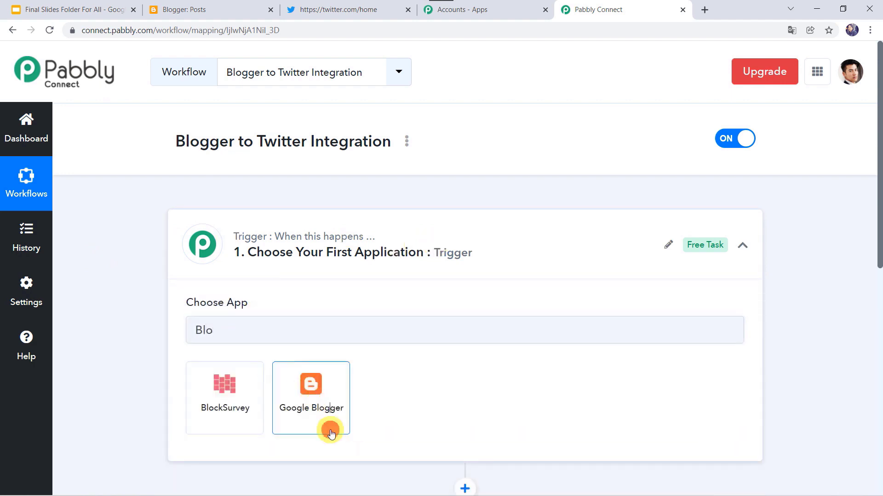
scroll(135, 367, "down", 5)
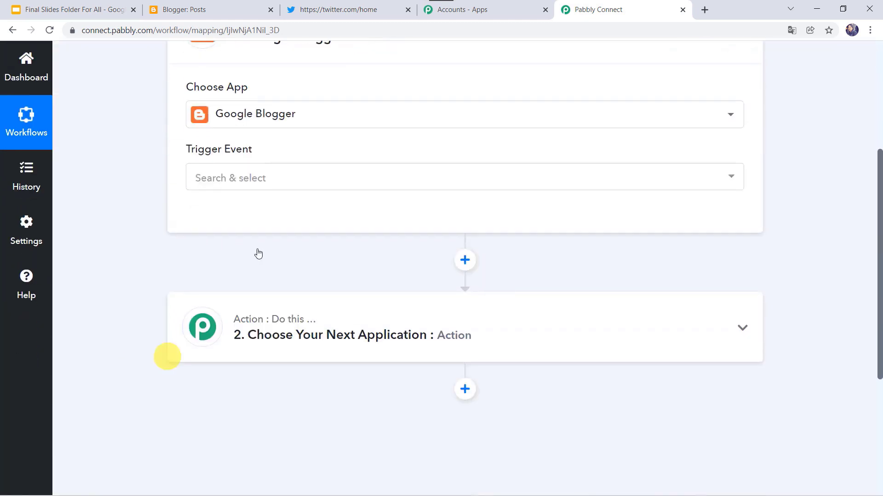
left_click(226, 170)
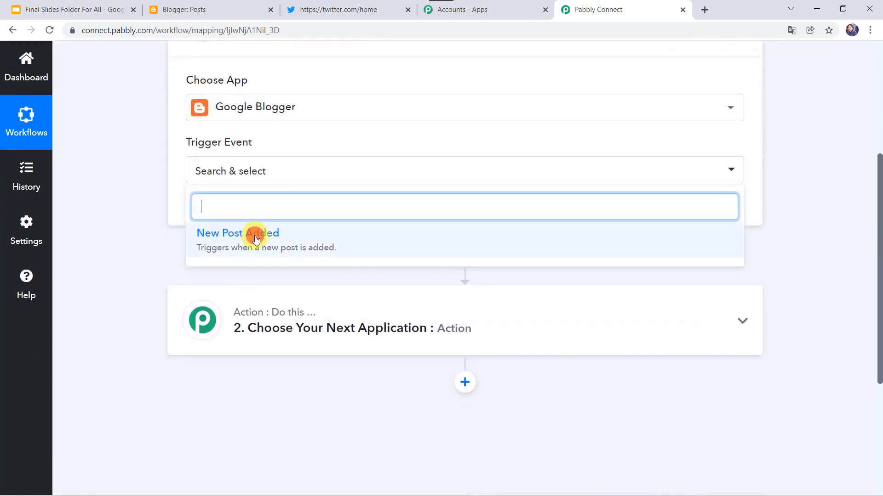
left_click(255, 236)
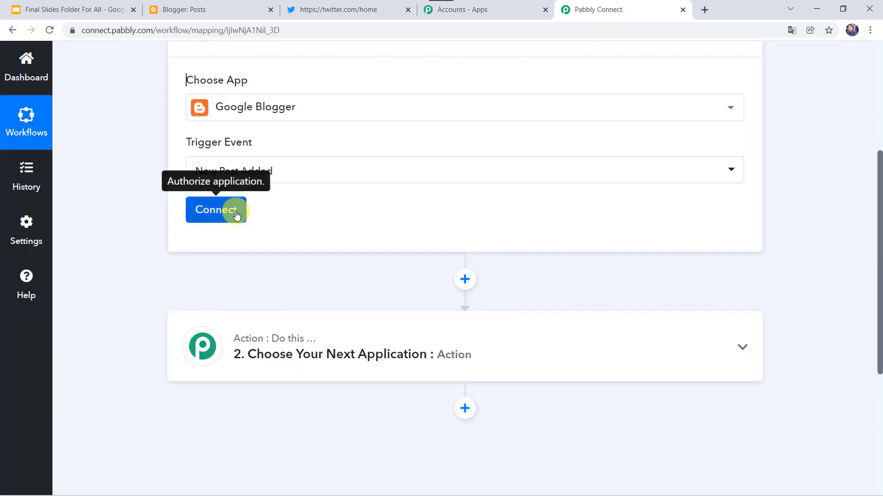
Step: Add a new Google Blogger connection and grant access with the Google account that owns MyBlog
left_click(236, 214)
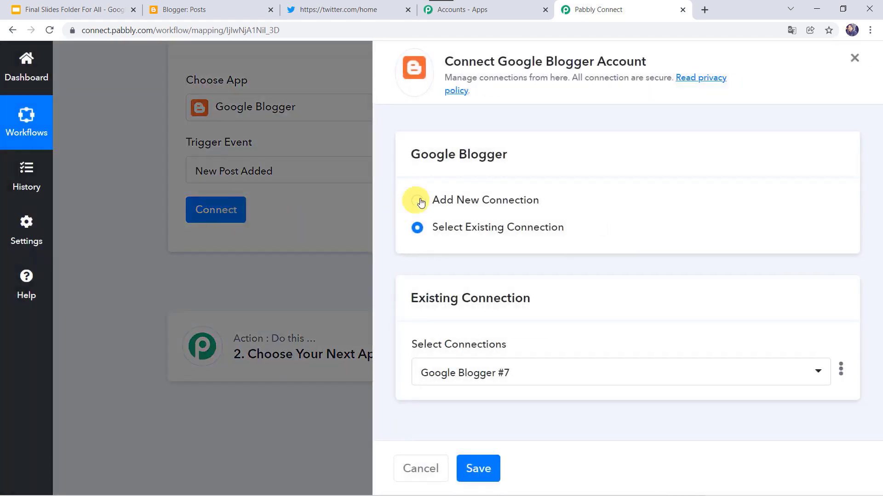
left_click(438, 199)
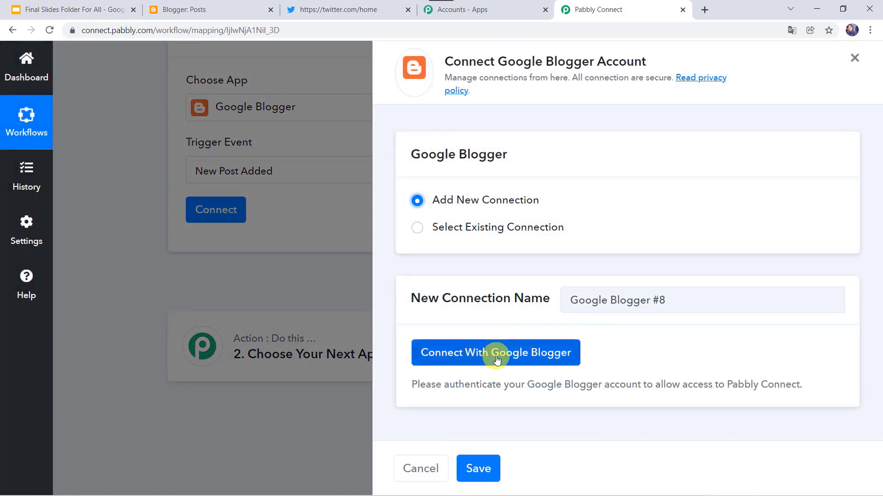
left_click(492, 354)
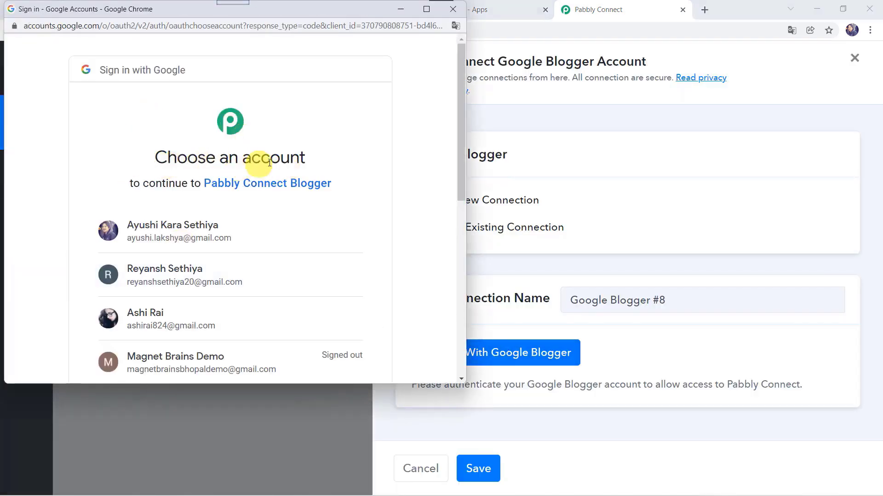
left_click(171, 317)
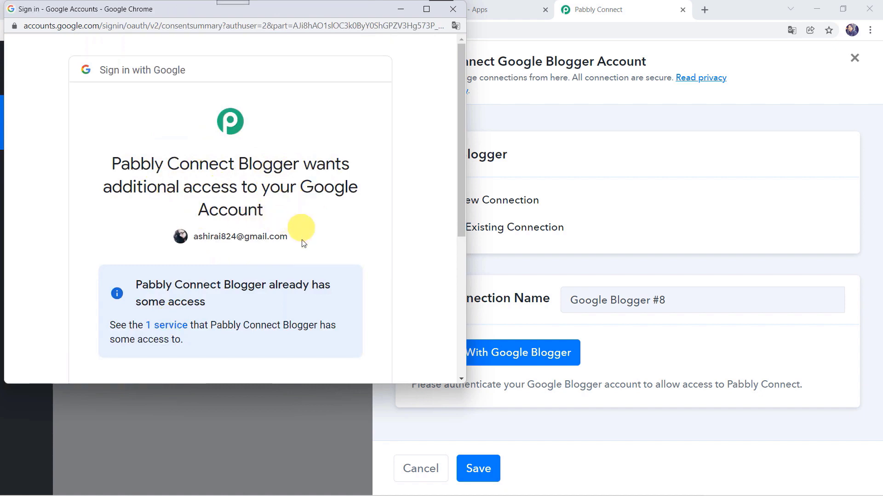
scroll(298, 236, "down", 5)
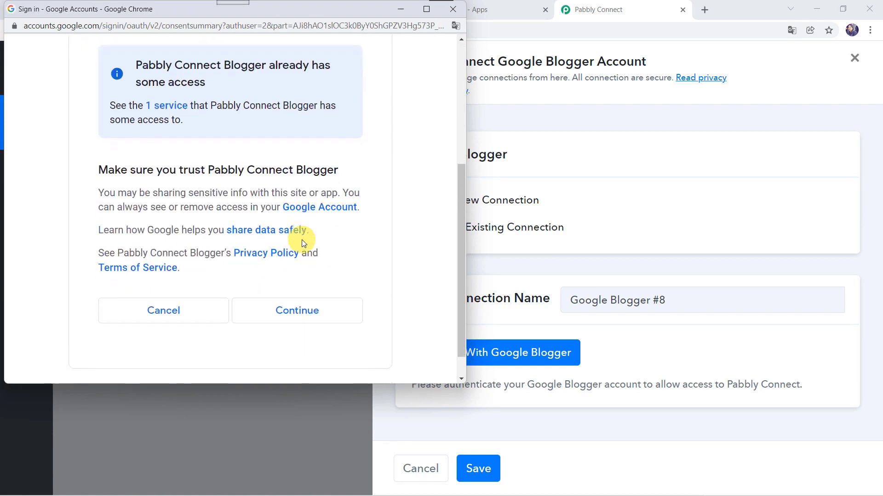
left_click(289, 307)
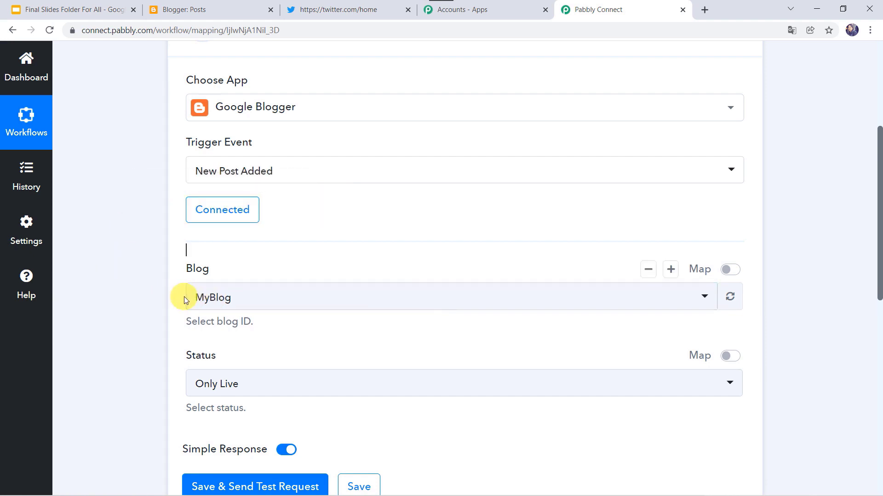
left_click(200, 5)
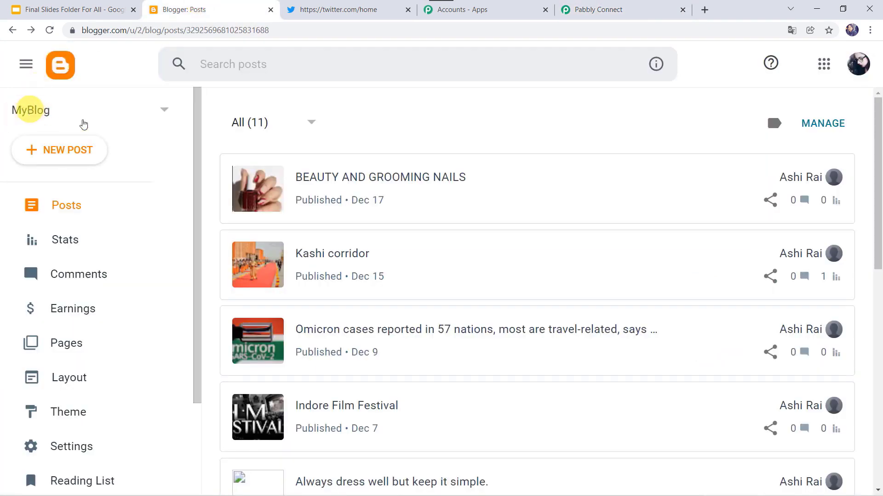
left_click(603, 10)
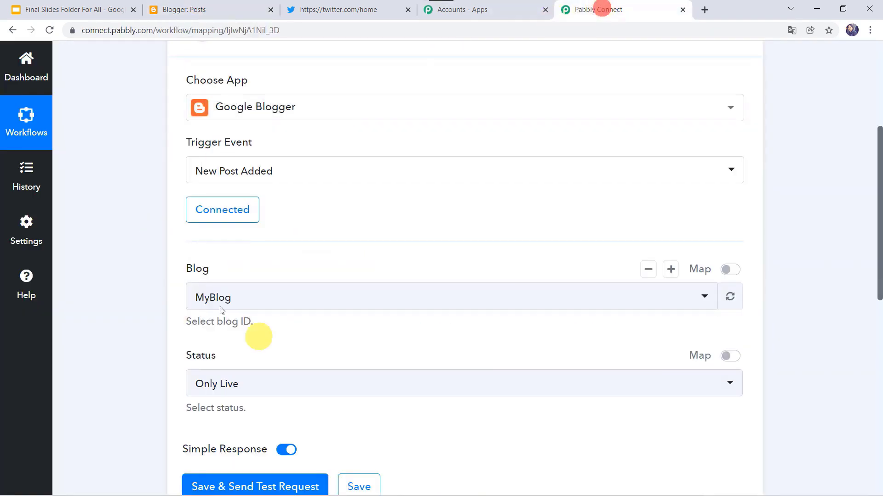
scroll(91, 376, "down", 2)
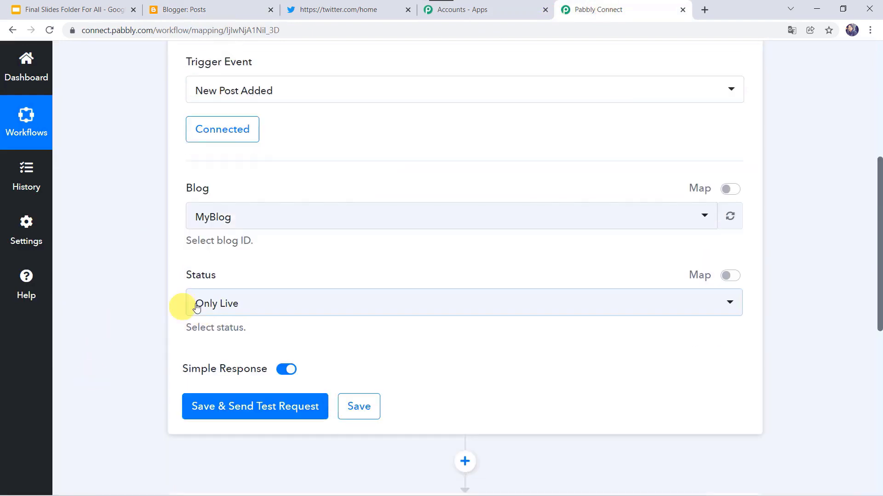
left_click(214, 310)
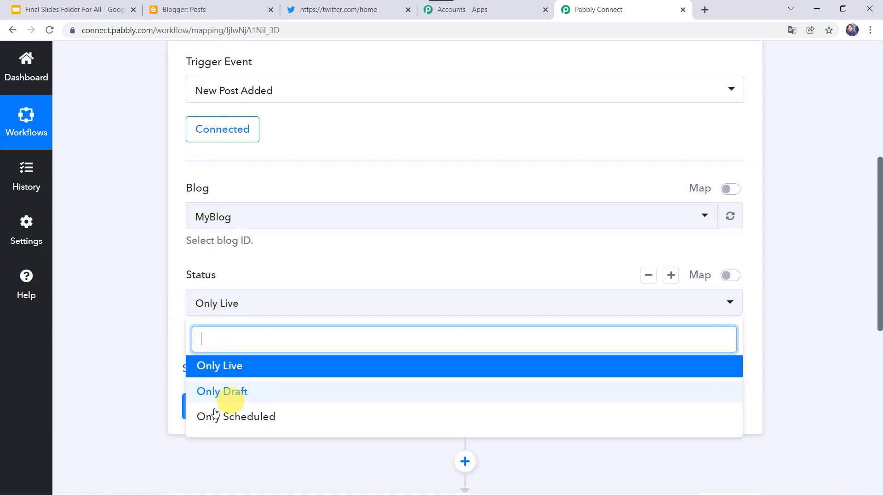
left_click(235, 370)
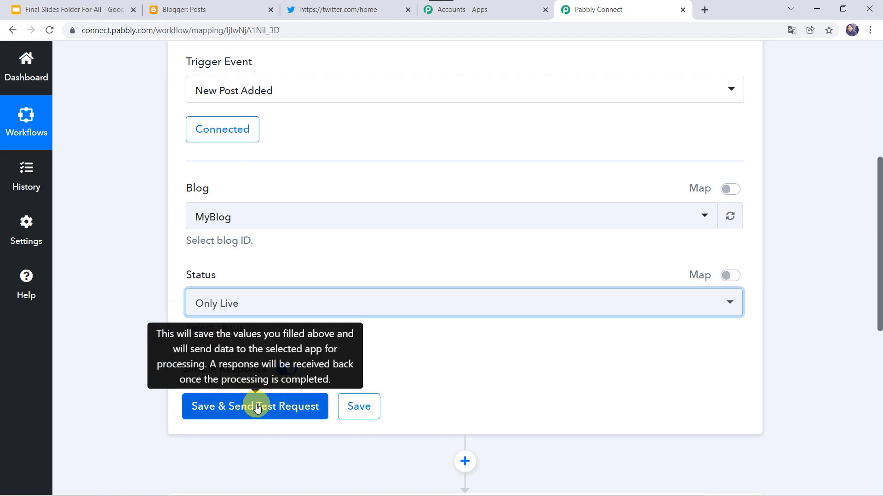
left_click(220, 11)
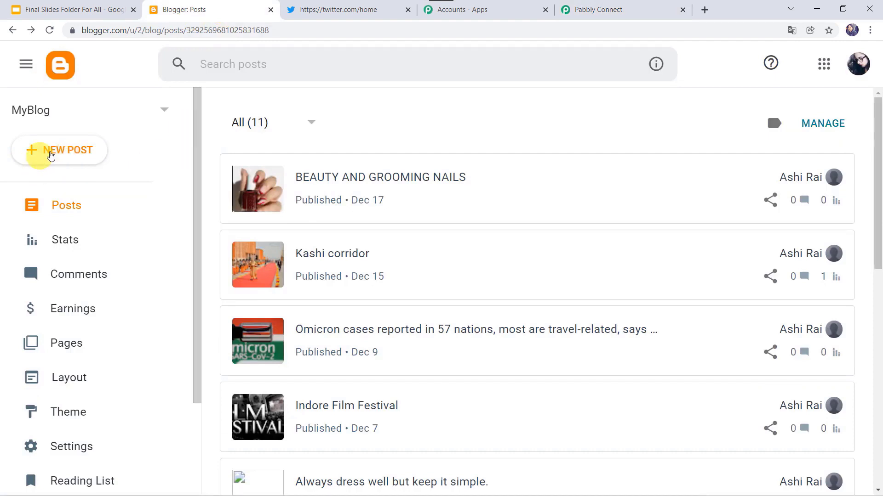
Step: Start a new post titled 'National Energy Conservation Day 2021' and paste in the December 14 paragraph
left_click(71, 152)
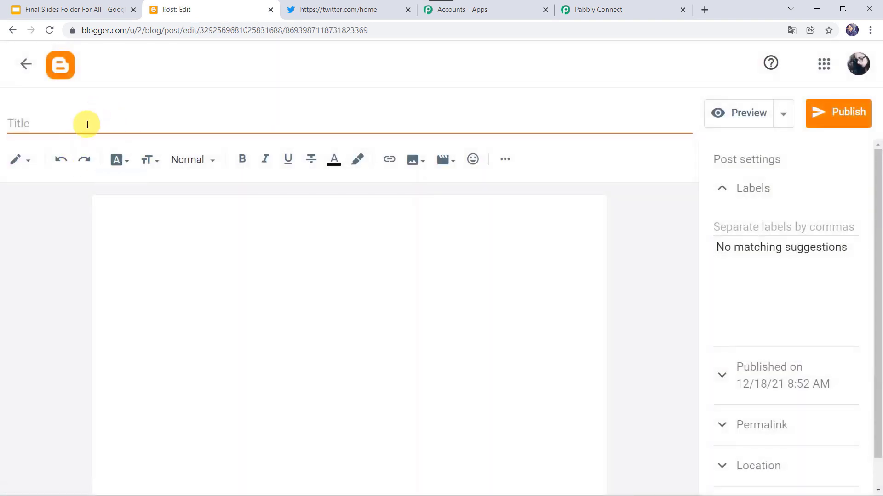
left_click(87, 124)
type("National Energy Conservation Day 2021")
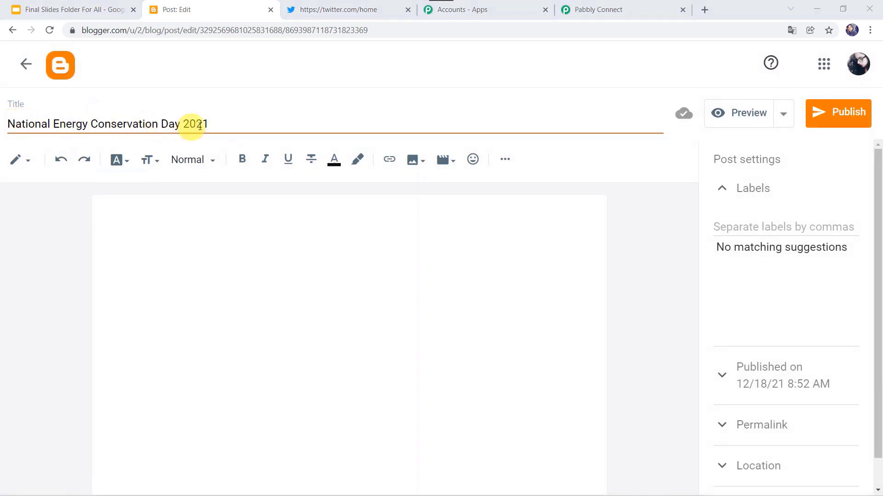
left_click(147, 205)
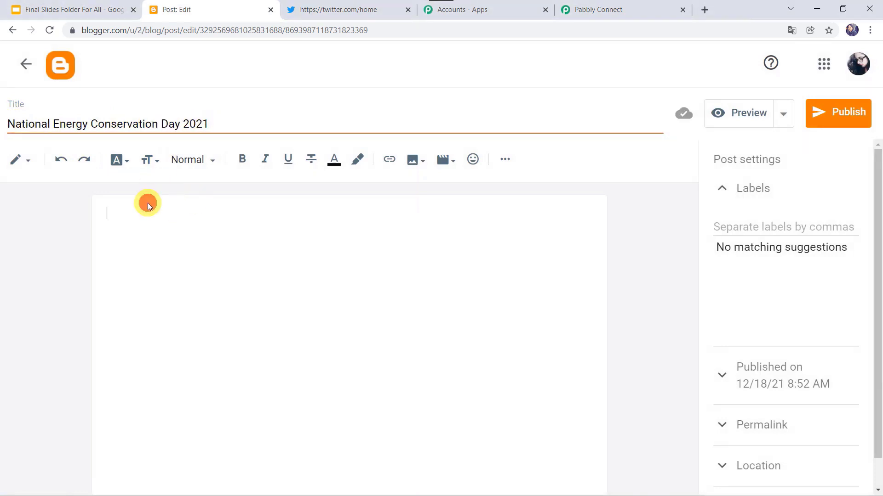
type("December 14 is celebrated as the National Energy Conservation Day to shine light upon India’s contribution to energy conservation and steps taken towards becoming an energy-efficient country.")
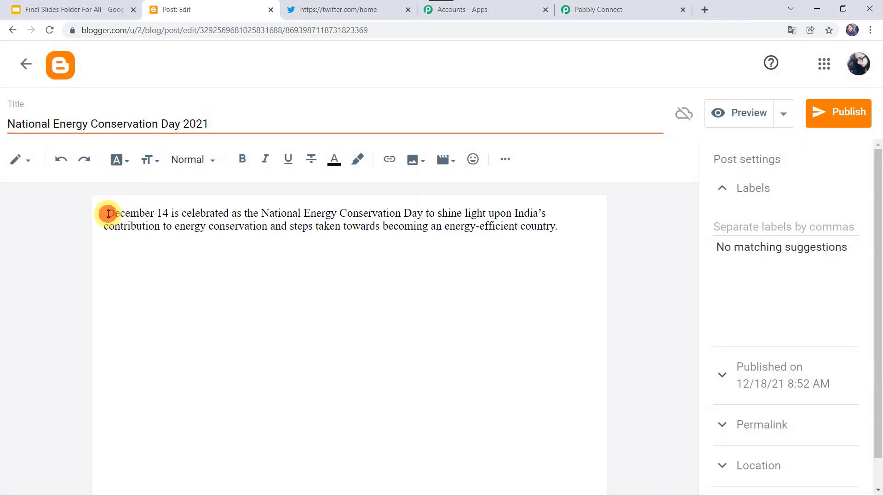
left_click(108, 214)
key("BackSpace")
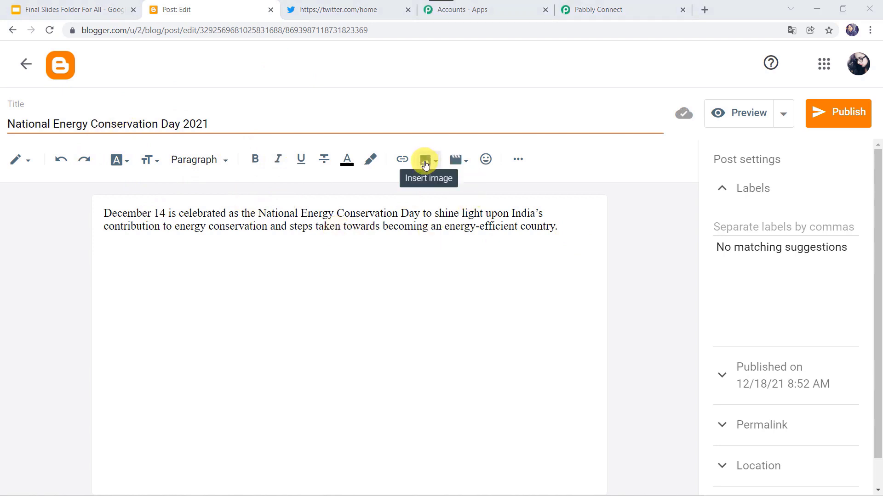
Step: Upload national-energy-conservation-day.jpg from the computer and insert it into the post
left_click(425, 163)
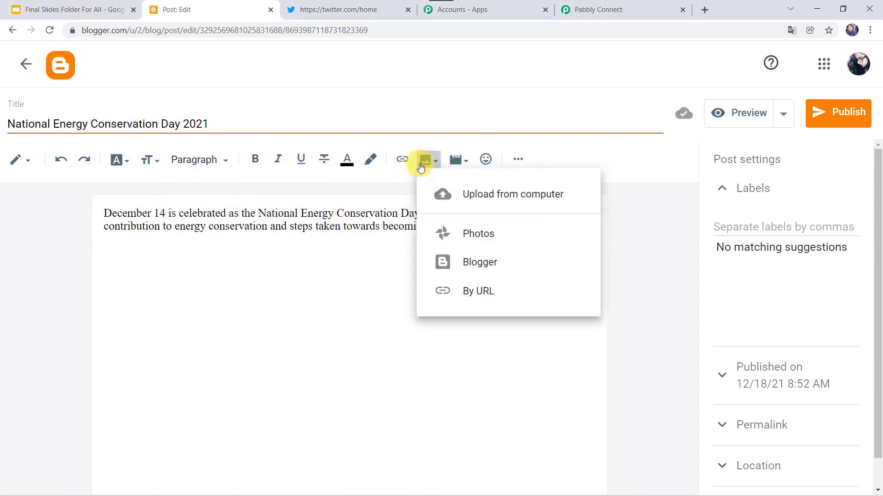
left_click(514, 199)
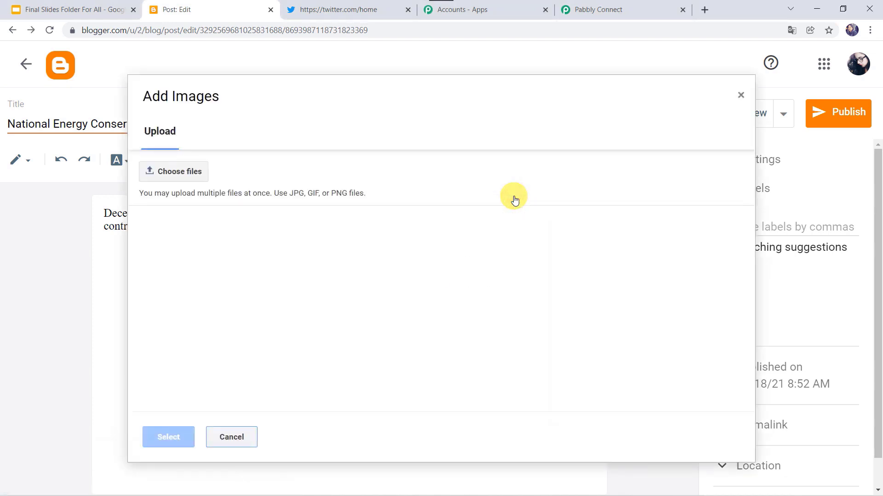
left_click(191, 171)
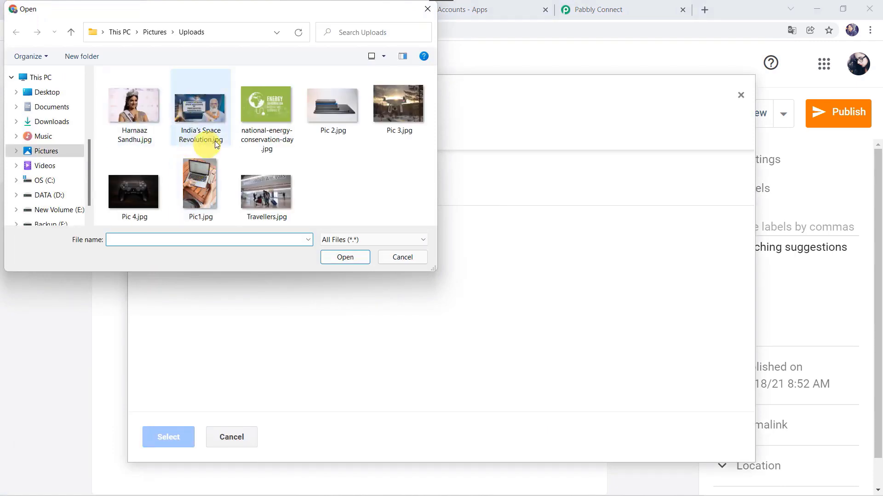
left_click(263, 136)
left_click(340, 258)
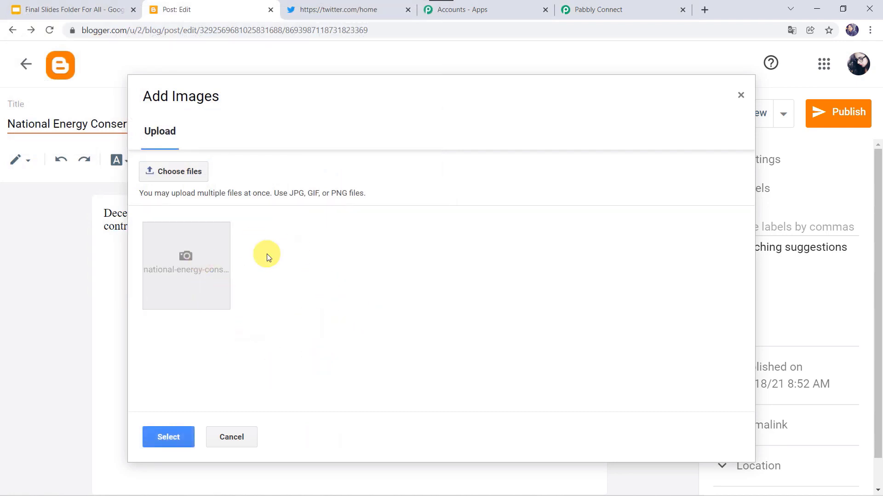
left_click(169, 441)
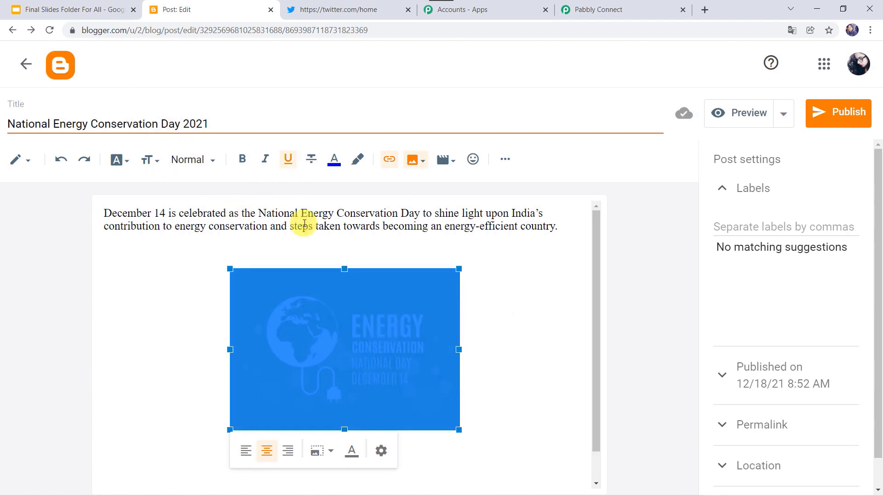
Step: Publish the post, view it on the blog, then return to the Pabbly Connect trigger settings
left_click(841, 115)
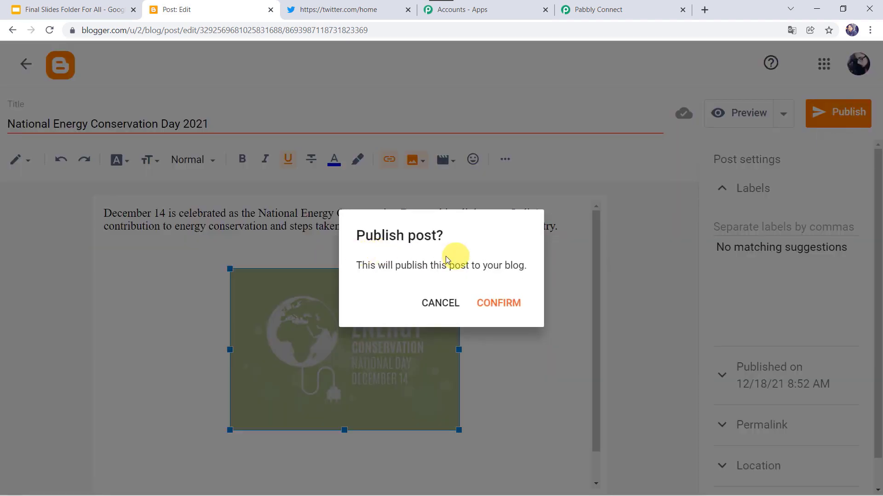
left_click(501, 310)
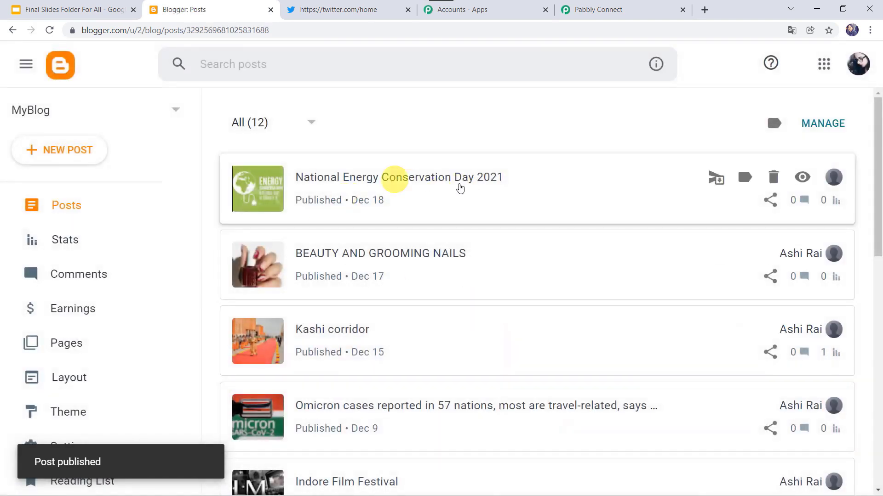
left_click(803, 183)
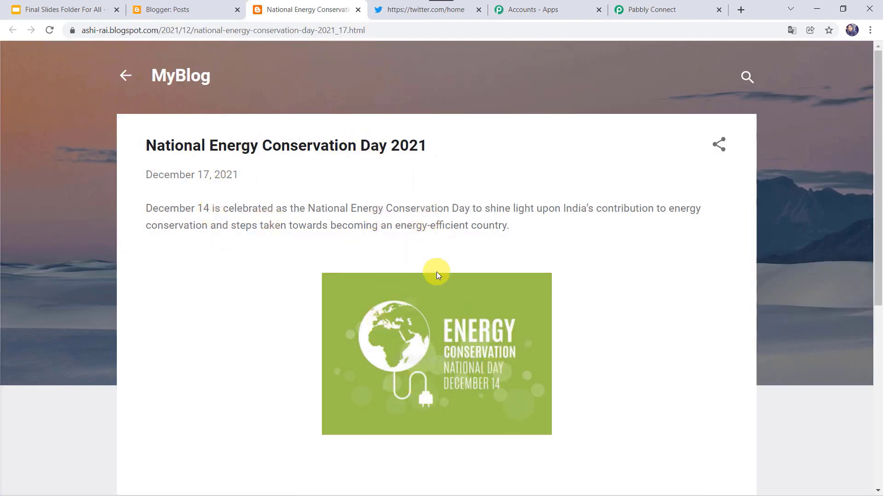
left_click(667, 6)
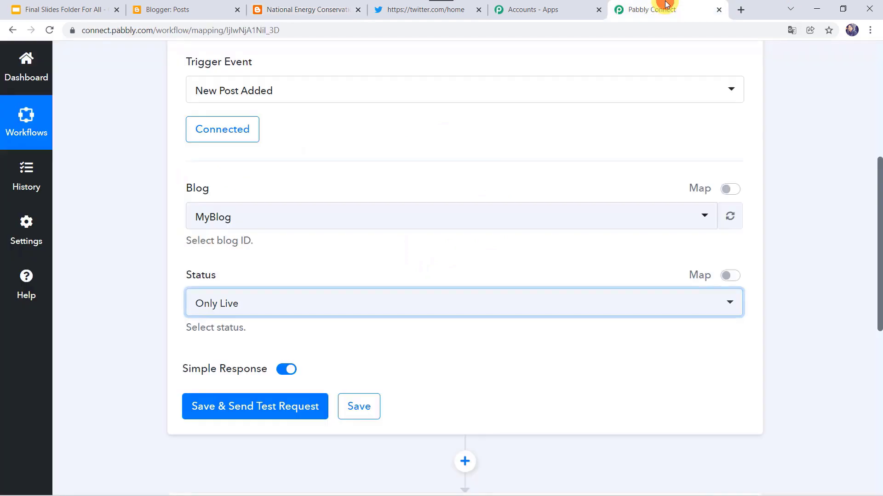
Step: Save and send a test request, then review the returned post's id, URL, content and image link
left_click(247, 409)
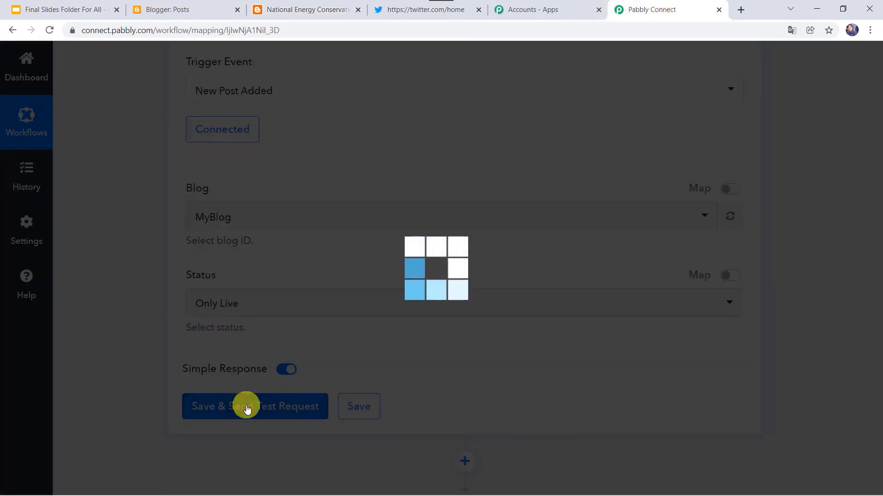
scroll(107, 388, "down", 4)
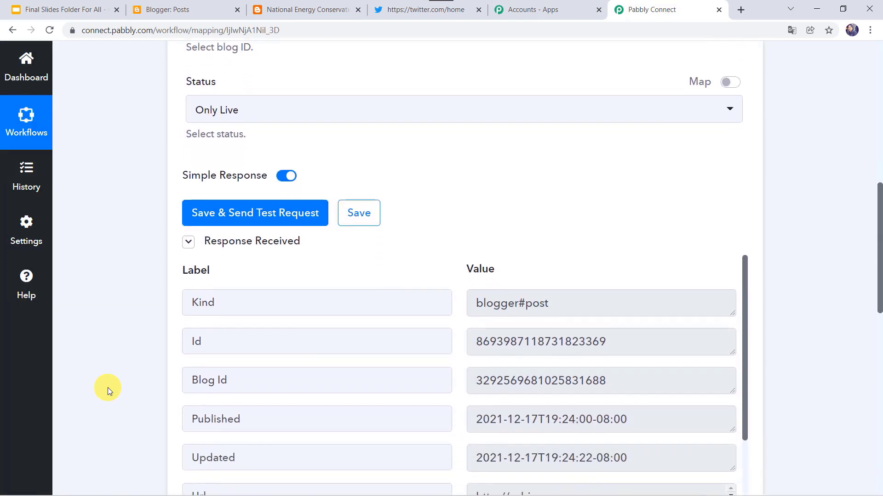
scroll(108, 388, "down", 4)
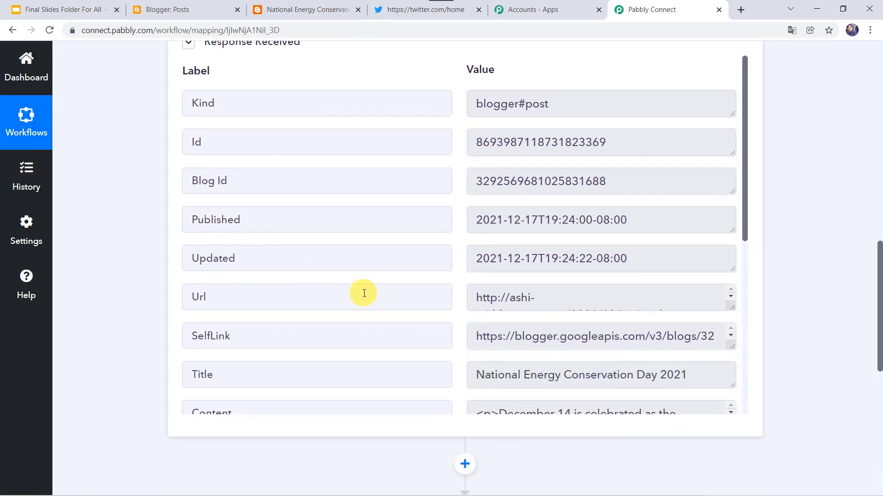
scroll(365, 293, "down", 3)
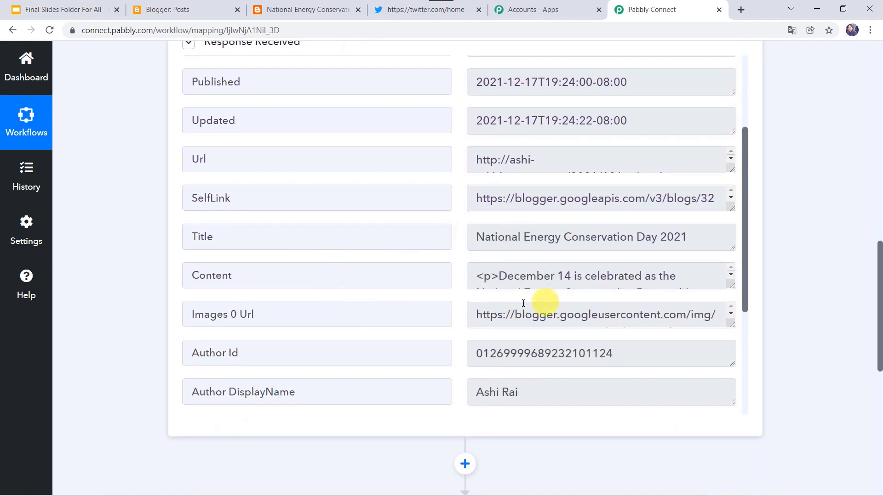
scroll(398, 197, "up", 3)
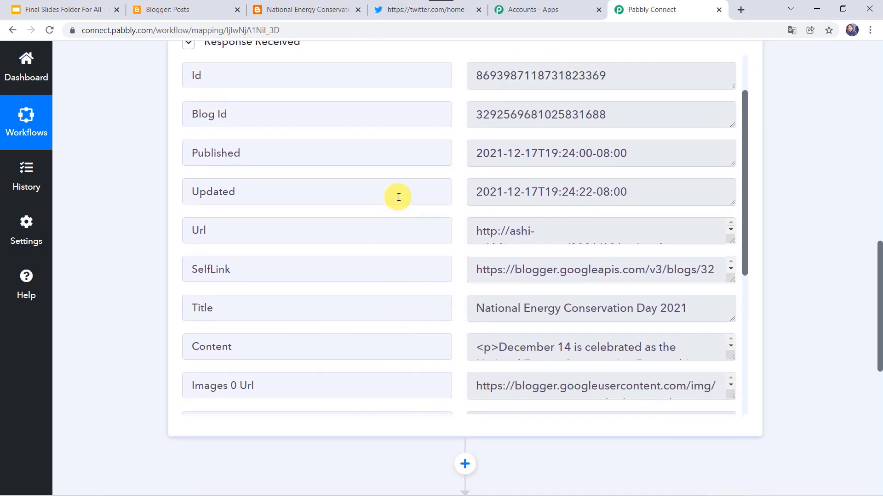
scroll(398, 198, "up", 1)
scroll(398, 198, "up", 2)
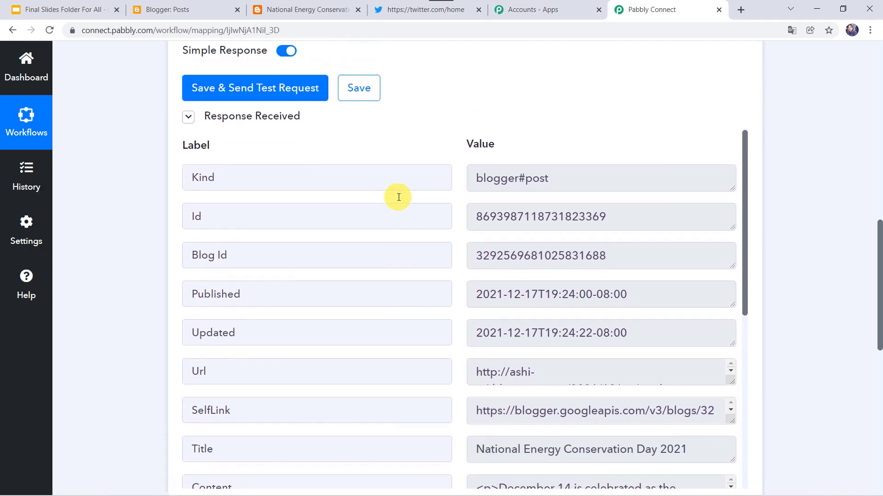
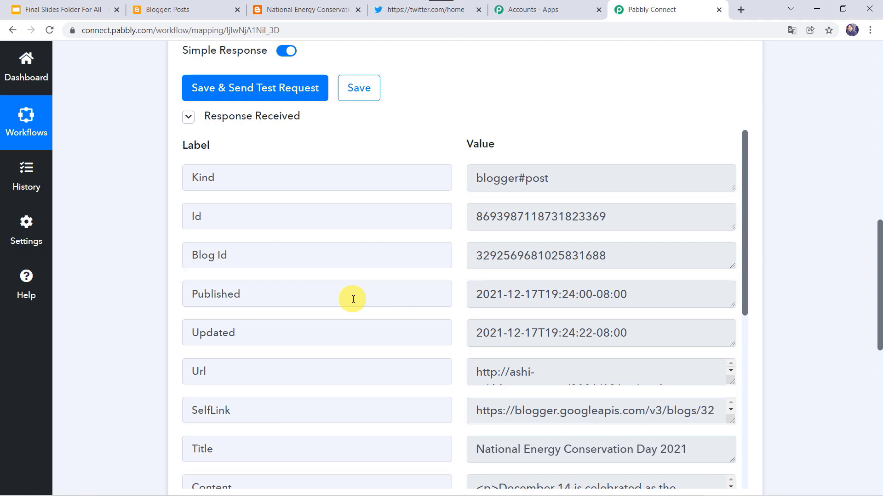
Step: Choose Twitter (searched with 'twi') as action step 2, using the Create Tweet with Media event
scroll(353, 299, "down", 5)
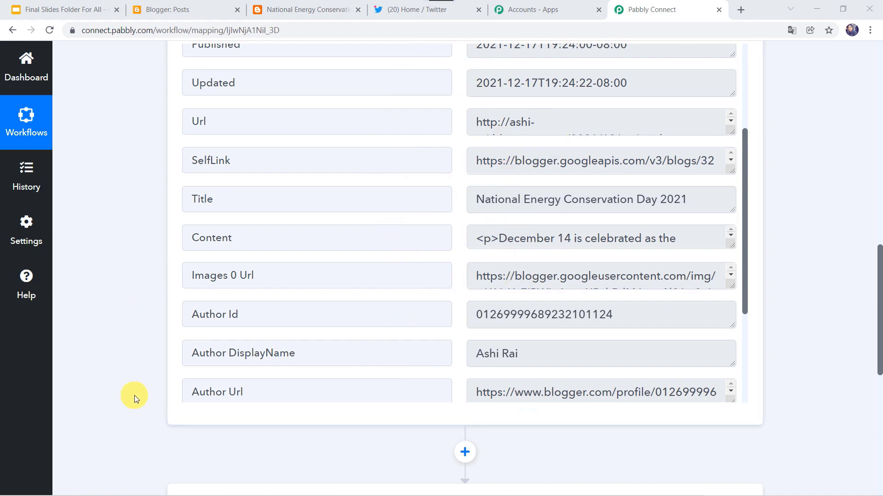
scroll(134, 395, "down", 8)
left_click(461, 191)
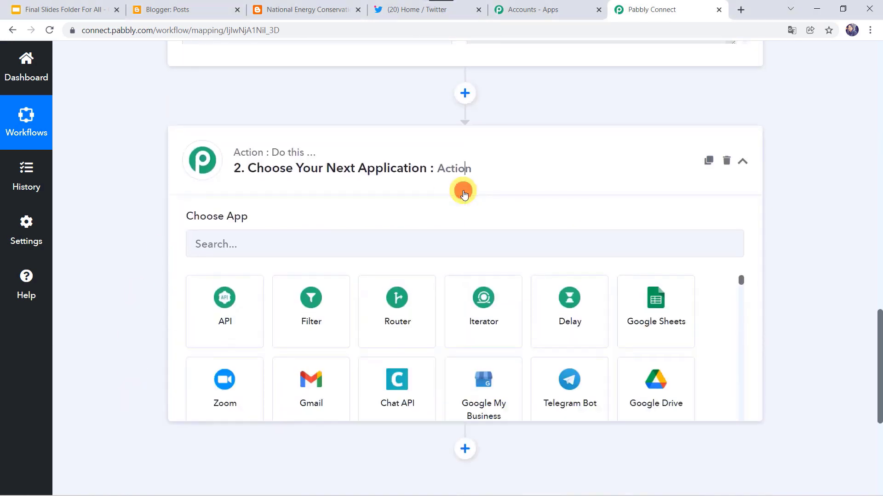
left_click(288, 253)
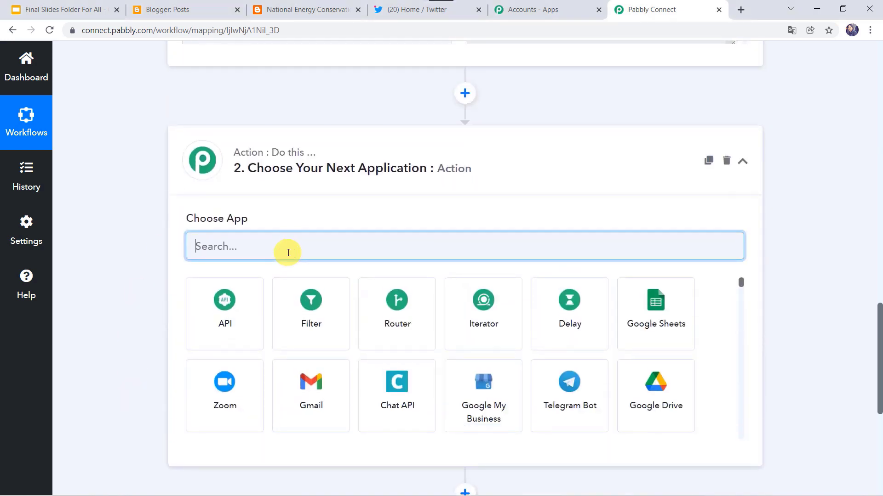
type("twi")
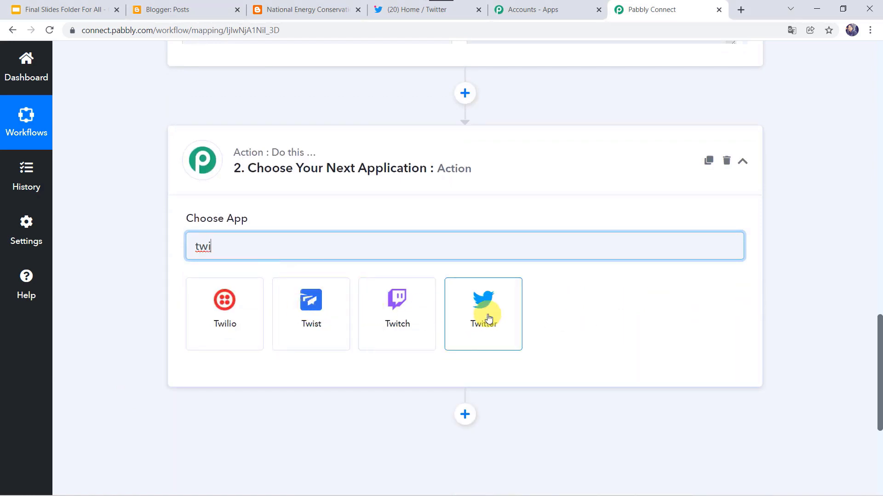
left_click(489, 318)
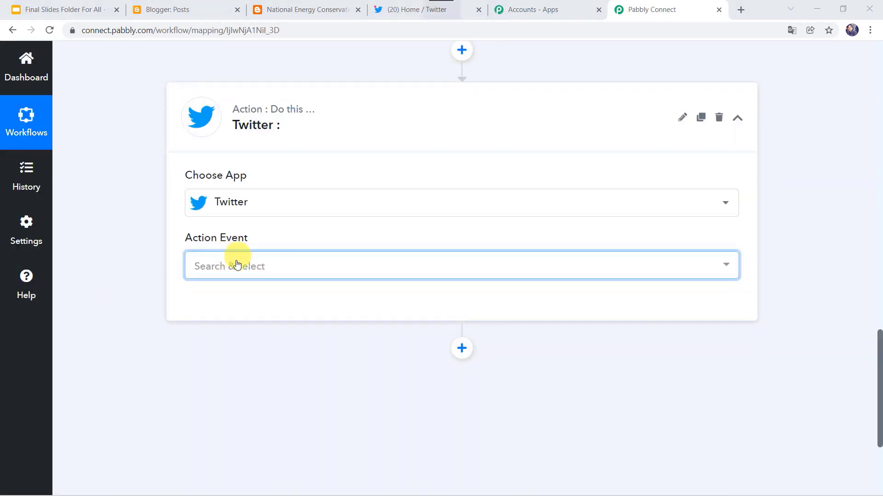
left_click(234, 265)
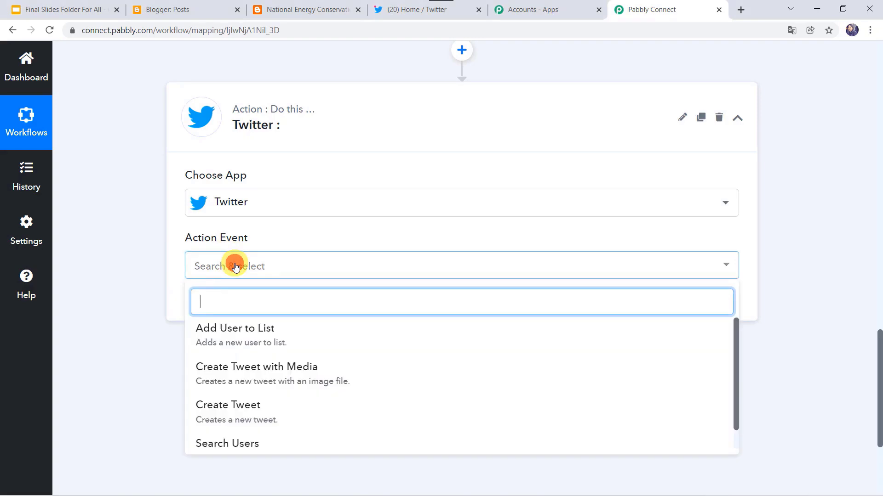
left_click(257, 366)
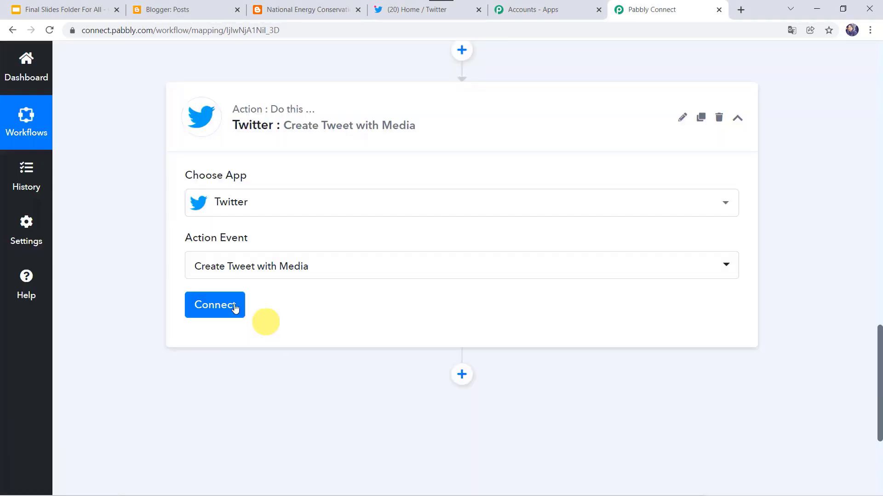
Step: Add a new Twitter connection to the step and authorize Pabbly Connect on the Twitter account
left_click(217, 307)
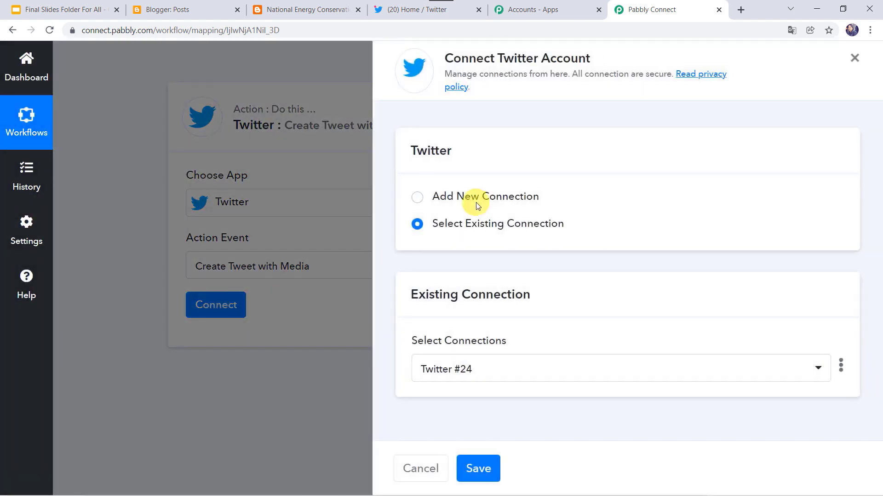
left_click(478, 198)
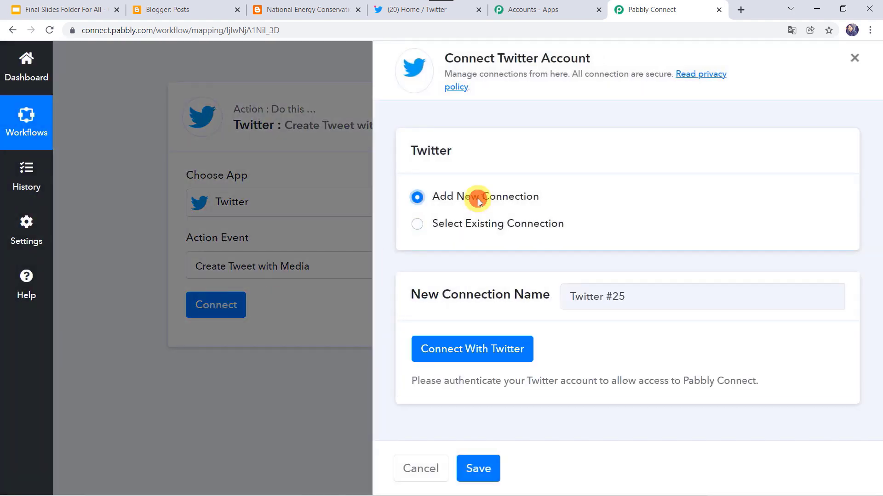
left_click(469, 352)
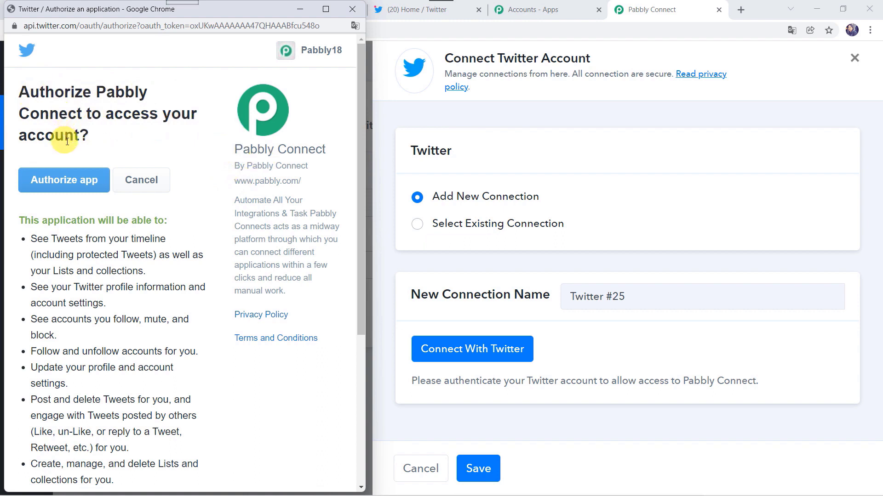
left_click(64, 189)
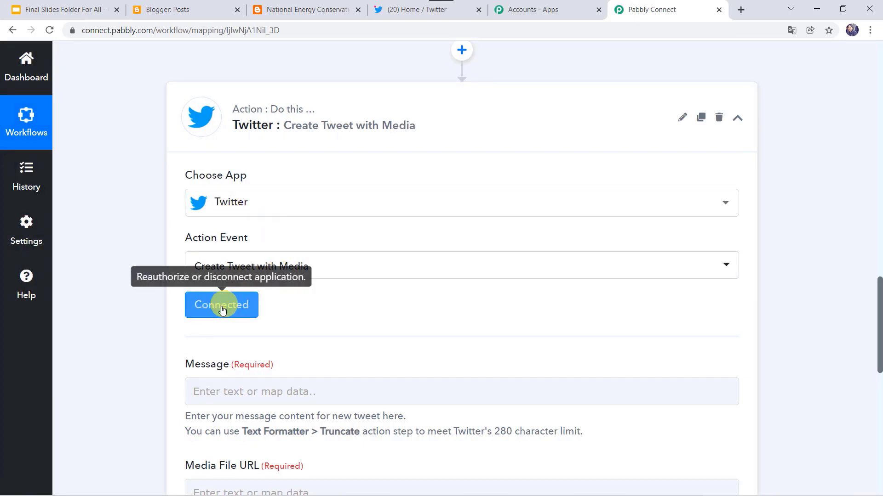
Step: Fill the tweet Message with 'A New Blog is published on my page -' plus Blogger's post Url
scroll(145, 362, "down", 4)
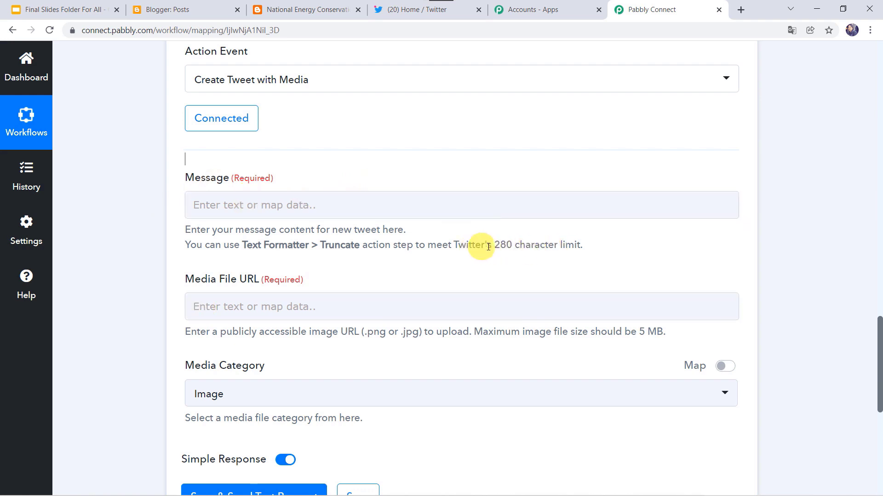
left_click(344, 209)
type("A New Blog is published on my page -")
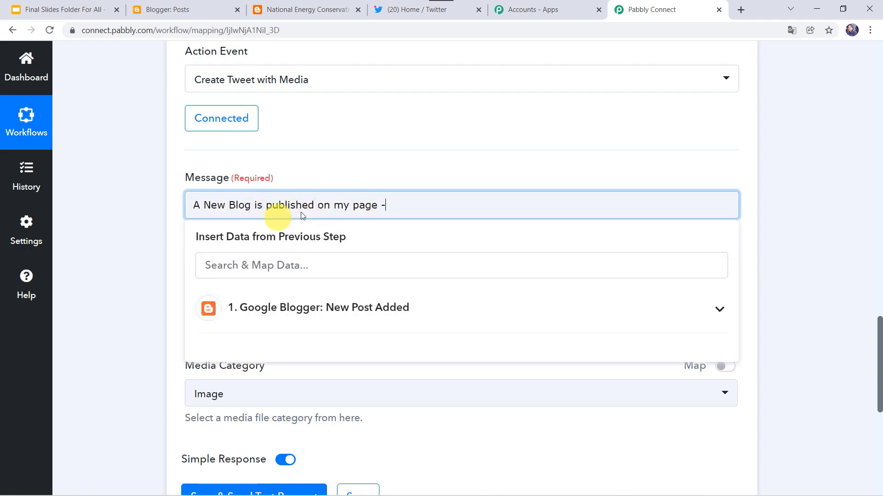
left_click(295, 315)
type("url")
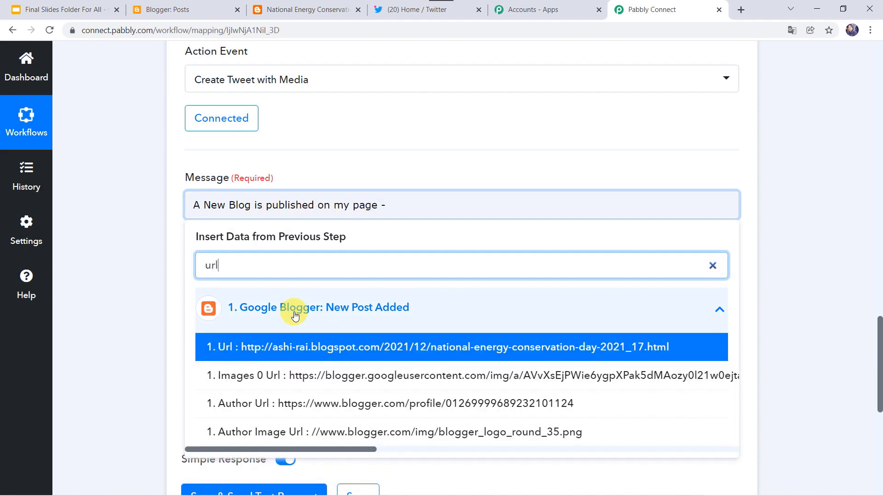
left_click(322, 351)
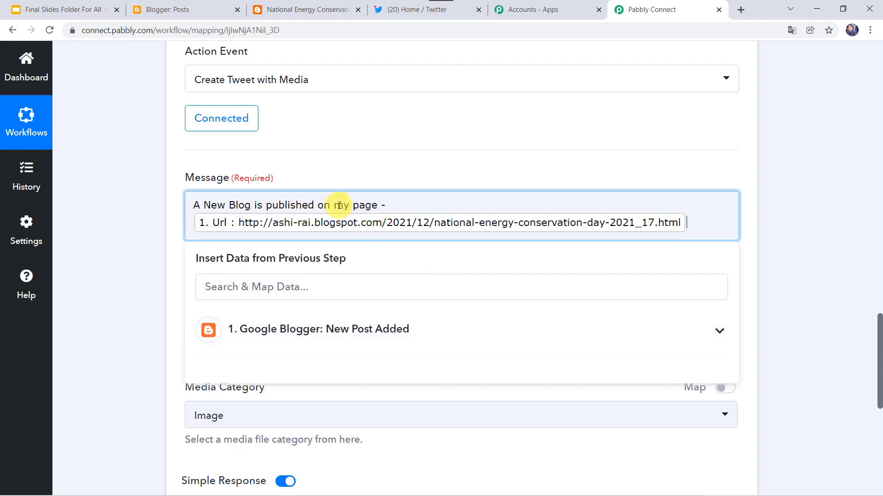
left_click(171, 291)
Step: Map Media File URL to the Blogger post's Images 0 Url and keep Media Category as Image
scroll(170, 291, "down", 3)
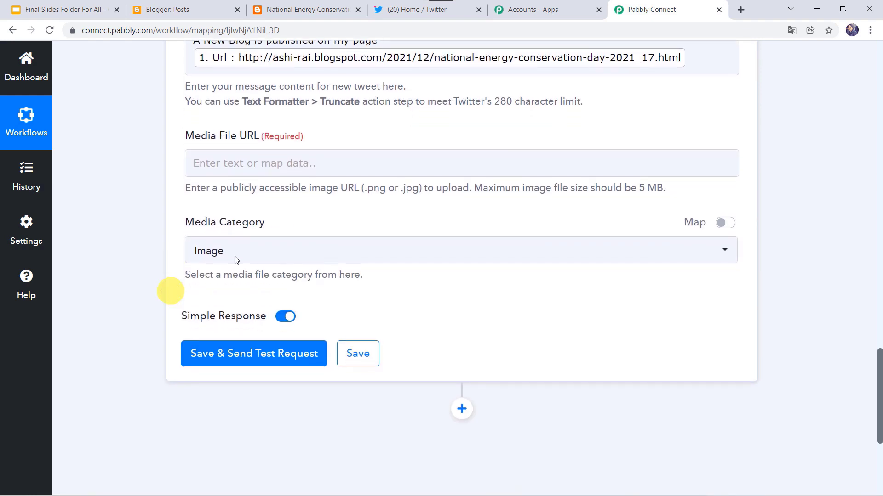
left_click(237, 164)
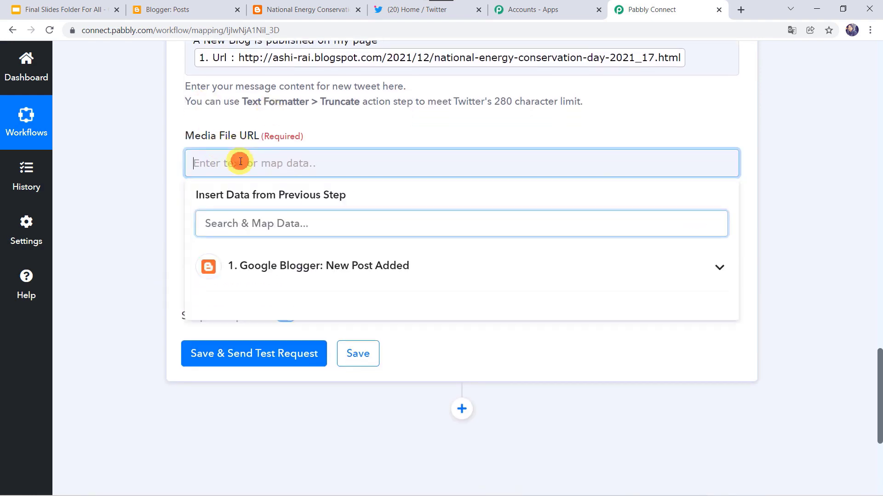
left_click(260, 220)
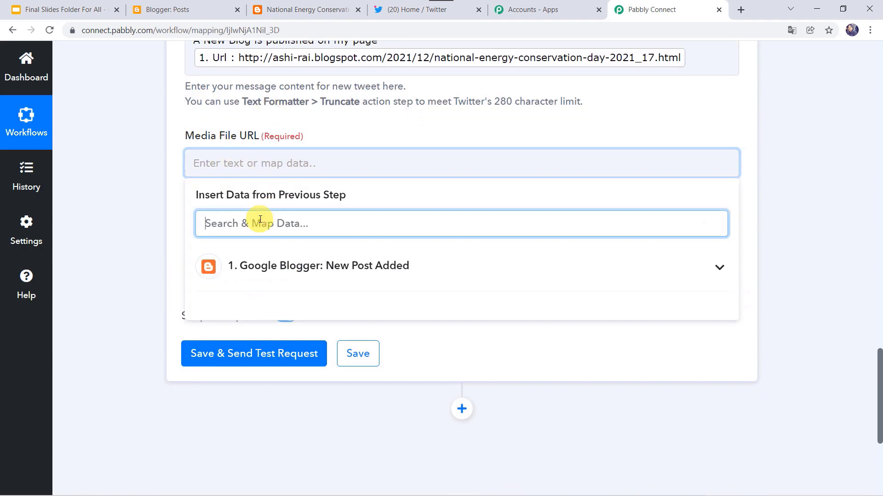
type("Im")
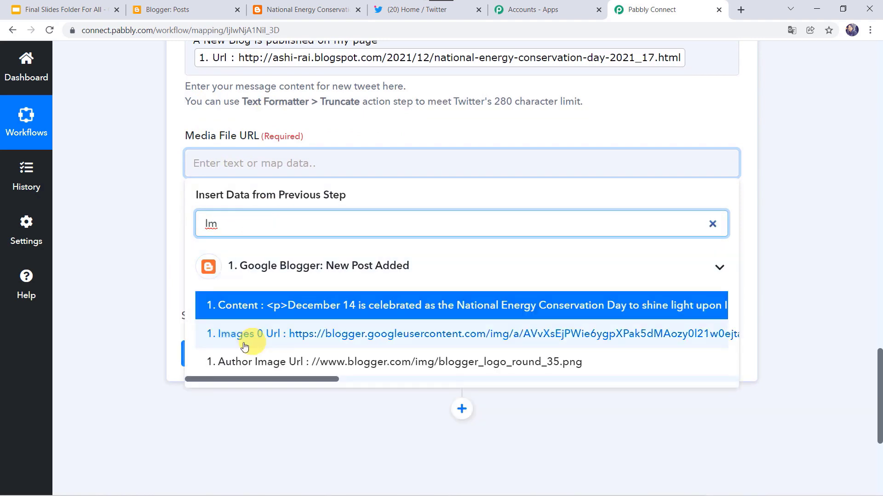
left_click(258, 348)
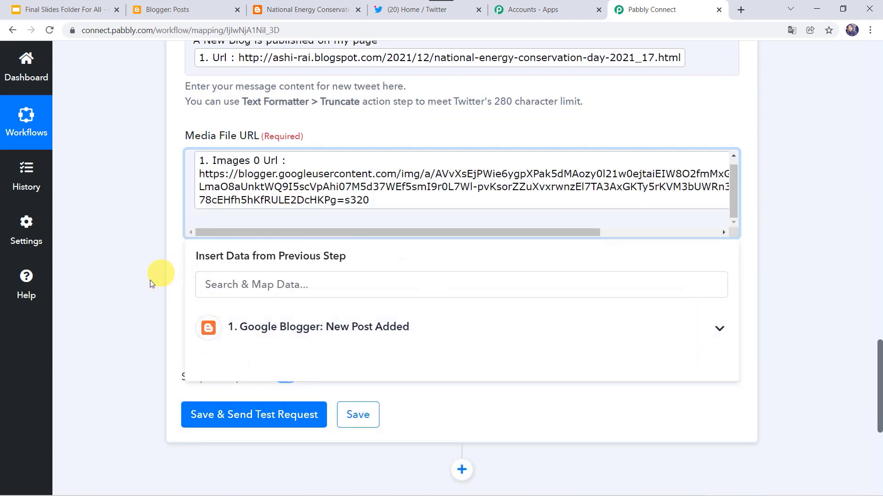
left_click(148, 281)
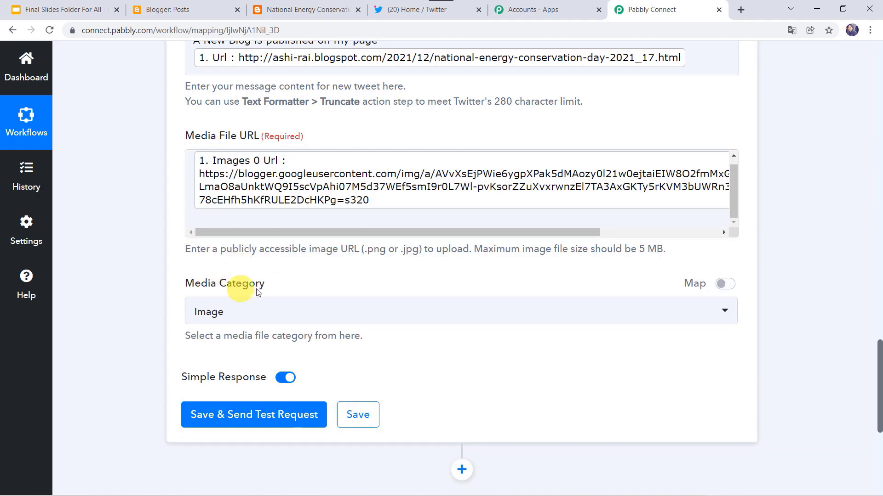
left_click(223, 311)
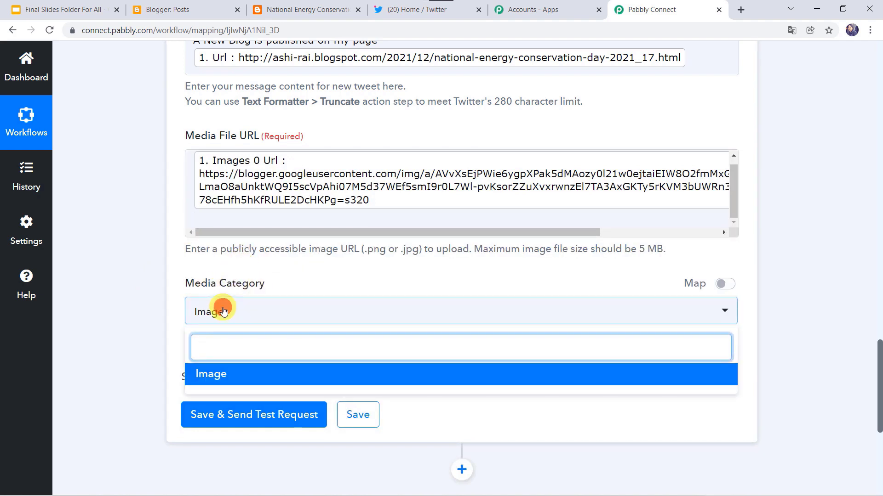
left_click(223, 311)
Step: Save the Twitter step, send a test tweet, and review the returned response
left_click(228, 422)
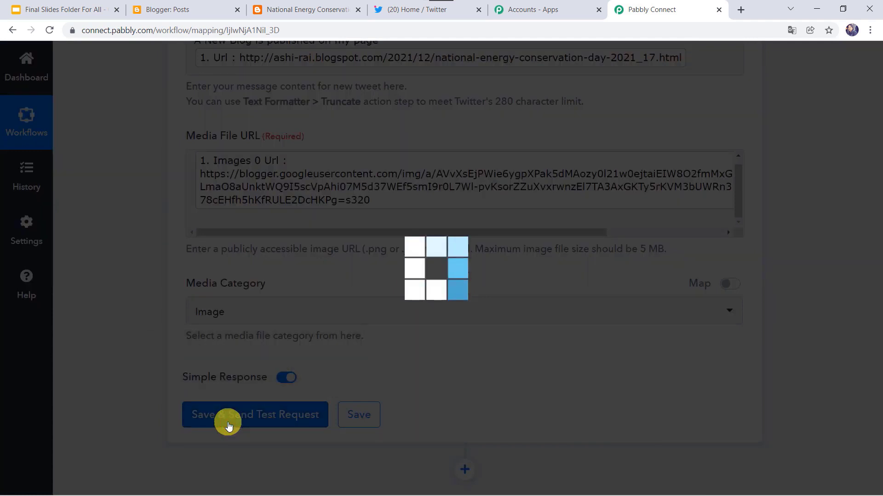
scroll(229, 426, "down", 5)
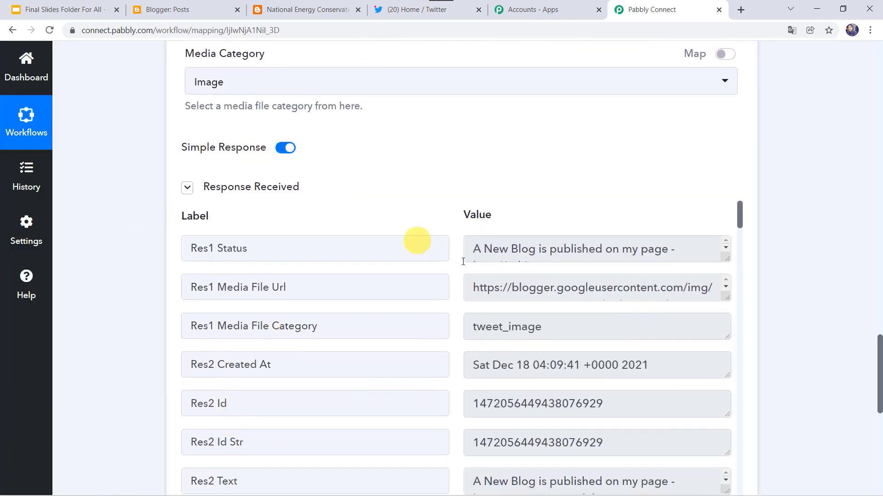
left_click(397, 9)
Step: Reload the Twitter feed and open the new tweet's link to the National Energy Conservation Day 2021 post
left_click(48, 31)
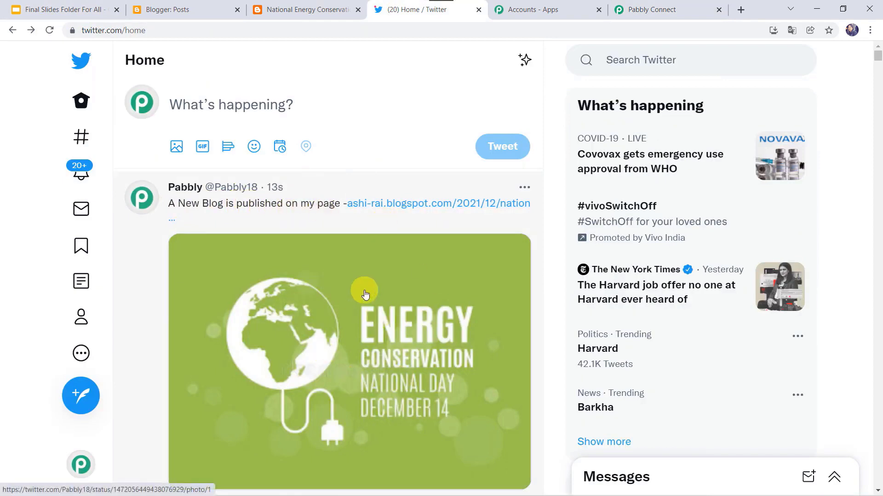
left_click(418, 205)
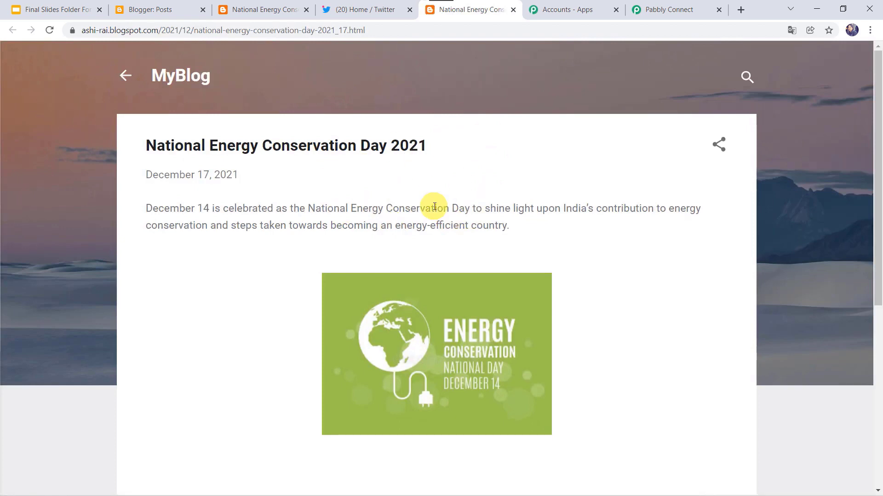
Step: Review the Response Received tweet details in the workflow and save the Twitter step
left_click(665, 8)
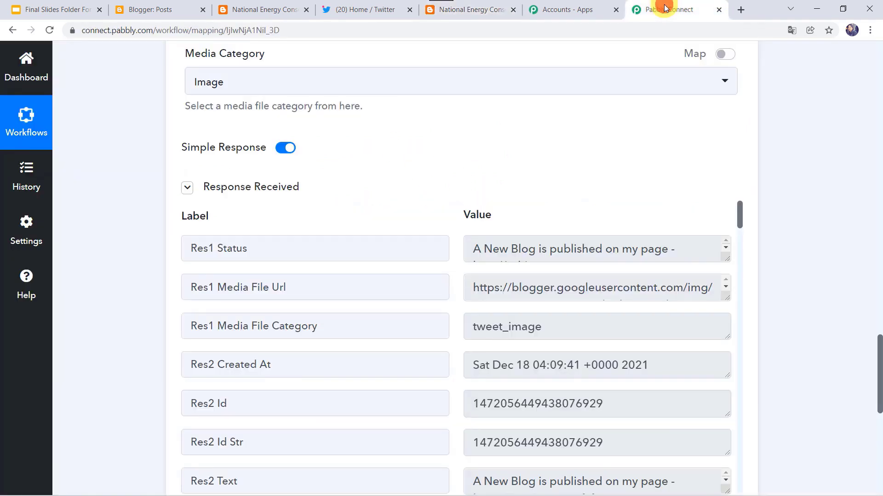
scroll(417, 238, "down", 6)
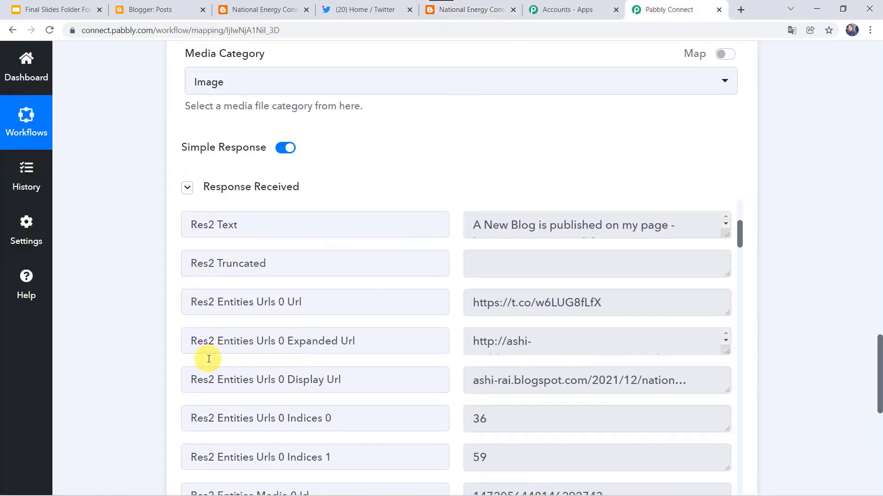
scroll(141, 363, "down", 4)
left_click(357, 405)
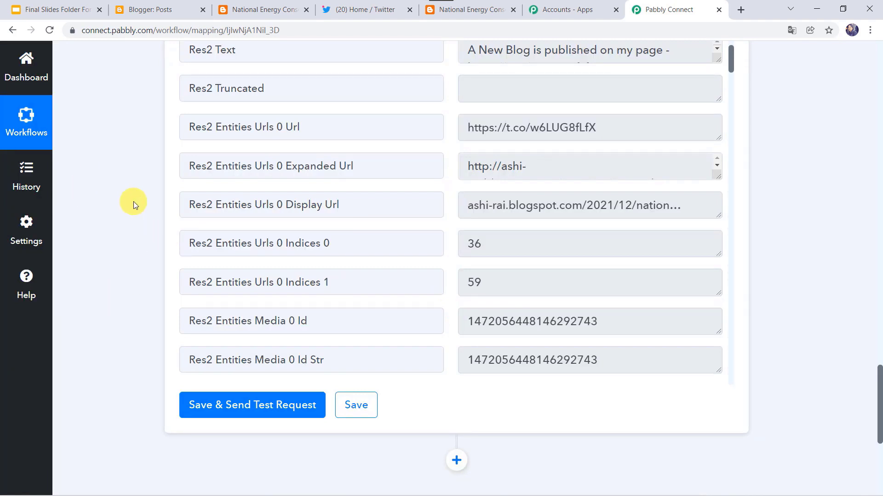
Step: Start a new Blogger post titled 'India has updated the travel rules for the travellers.' with its body text
left_click(172, 9)
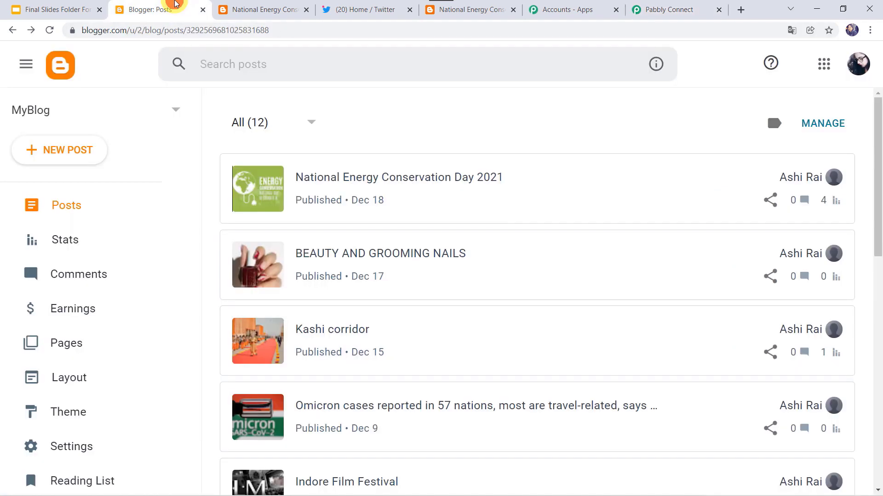
left_click(75, 151)
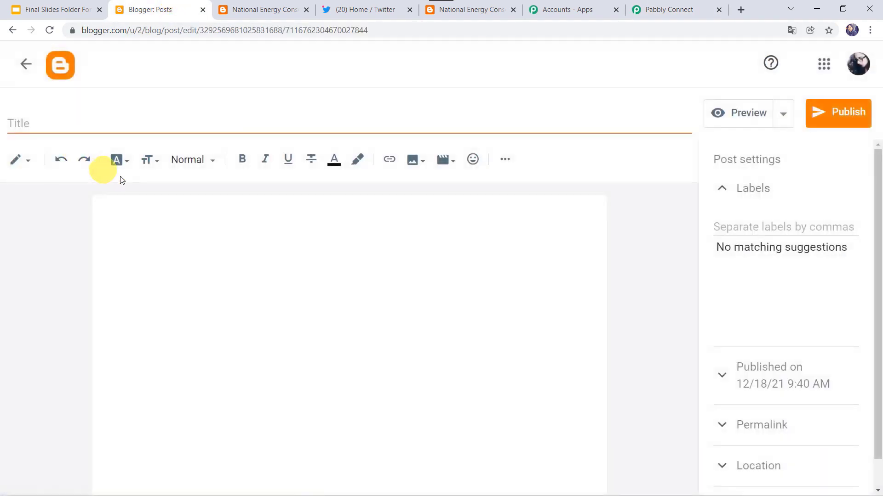
type("India has updated the travel rules for the travellers.")
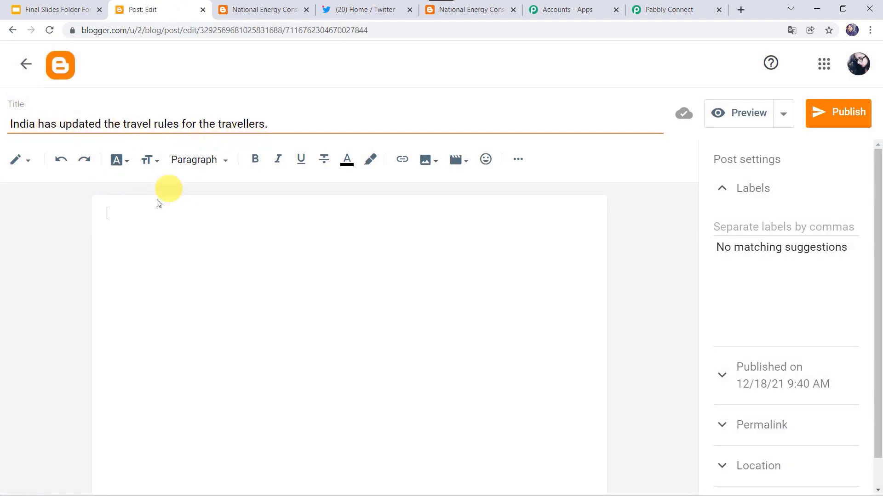
type("International passengers travelling to India will now need to mandatorily declare their current health status on the Air Suvidha portal.")
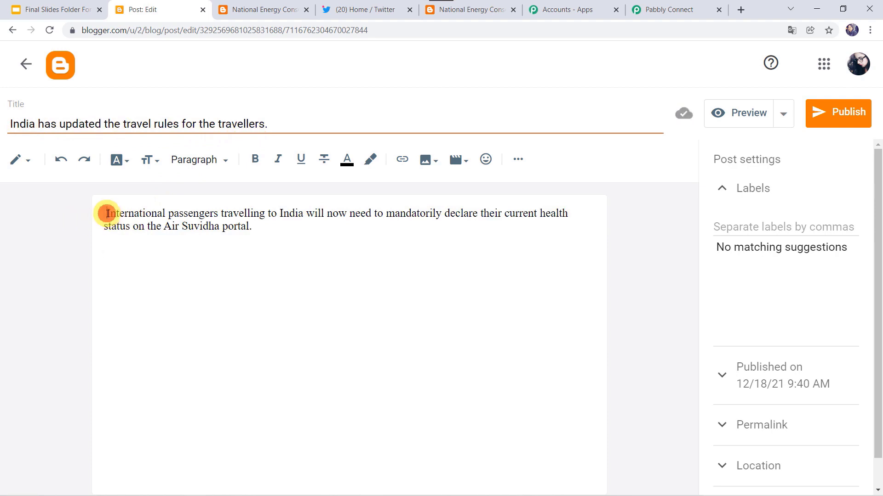
key("BackSpace")
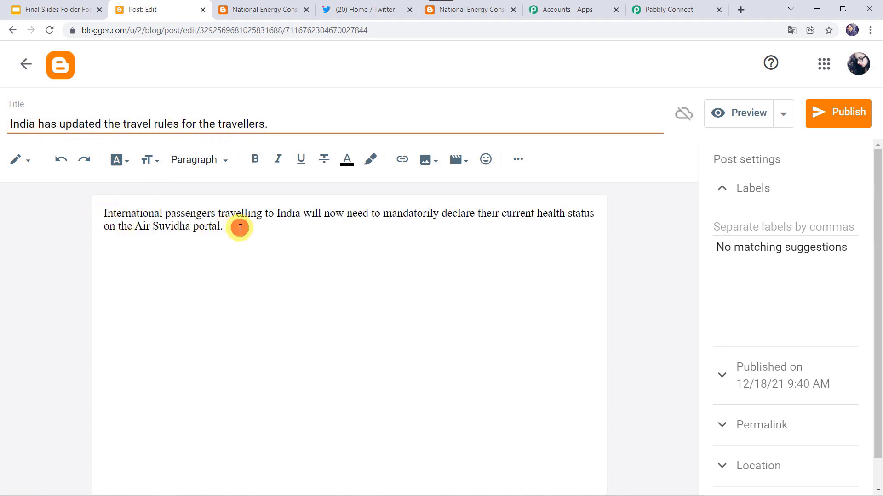
Step: Upload the Travellers.jpg airport photo into the post and enlarge it
left_click(427, 160)
left_click(473, 203)
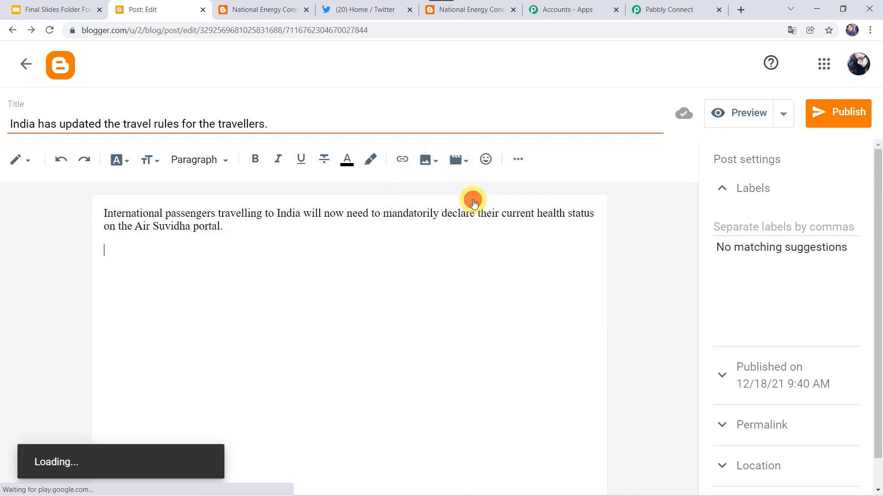
left_click(180, 169)
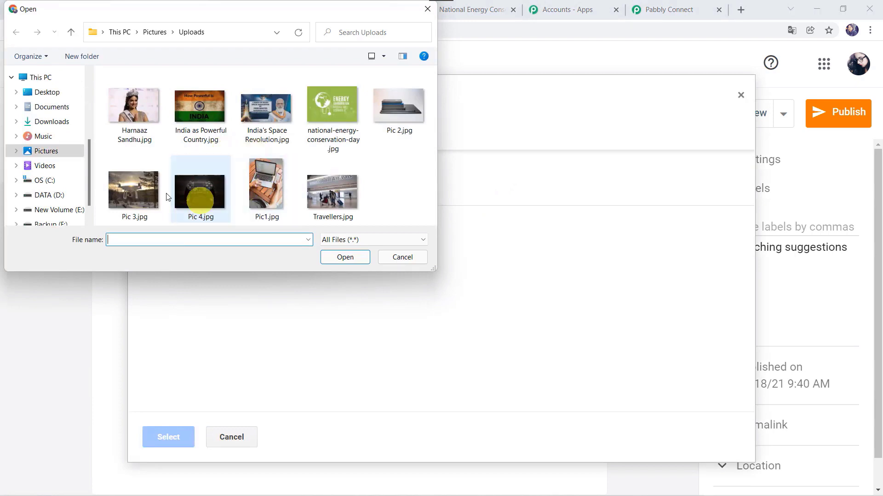
double_click(342, 186)
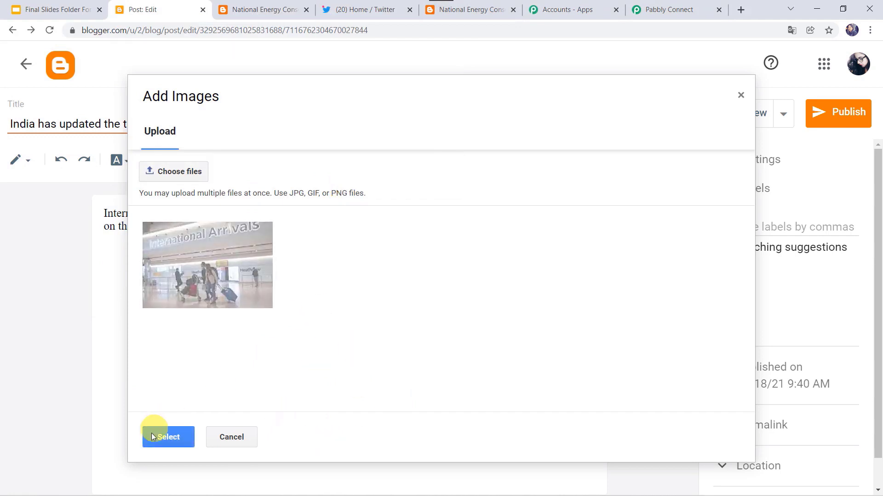
left_click(184, 442)
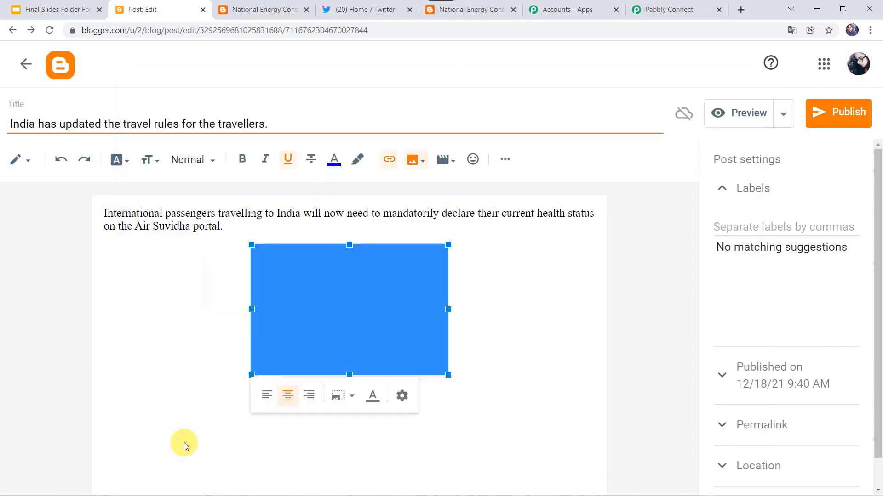
left_click(251, 374)
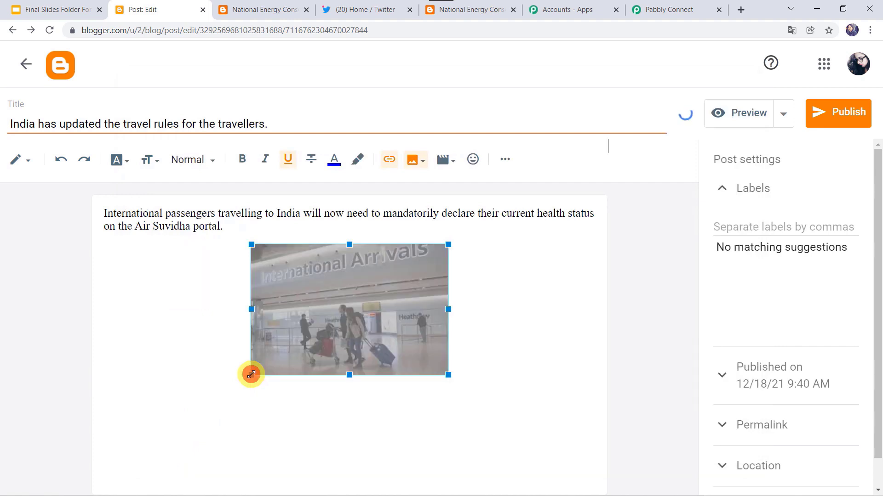
left_click_drag(251, 375, 222, 423)
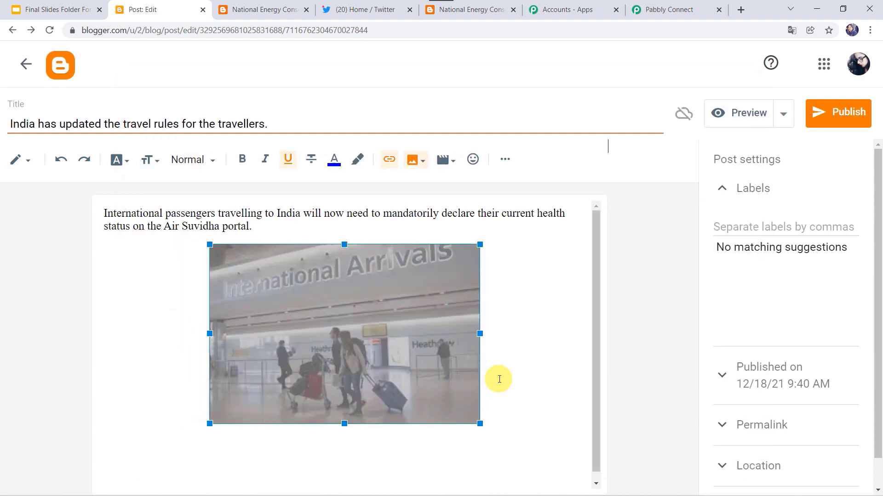
Step: Publish and confirm the post, then view it live
left_click(838, 113)
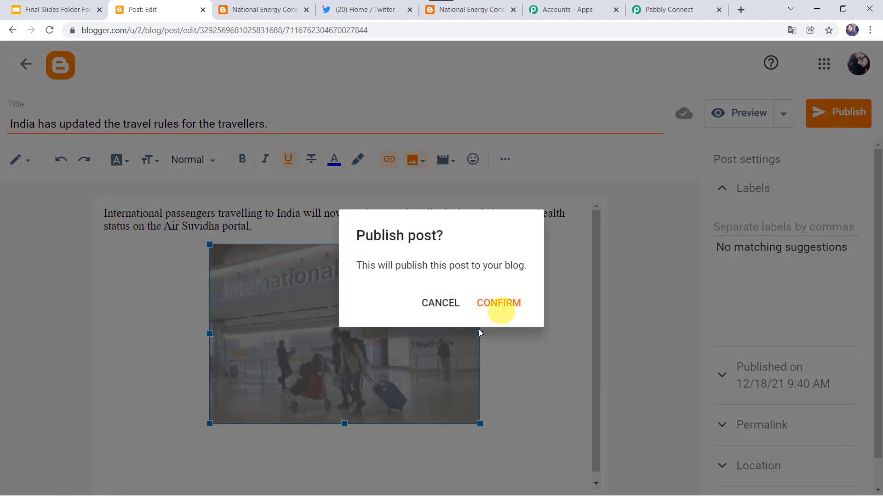
left_click(498, 304)
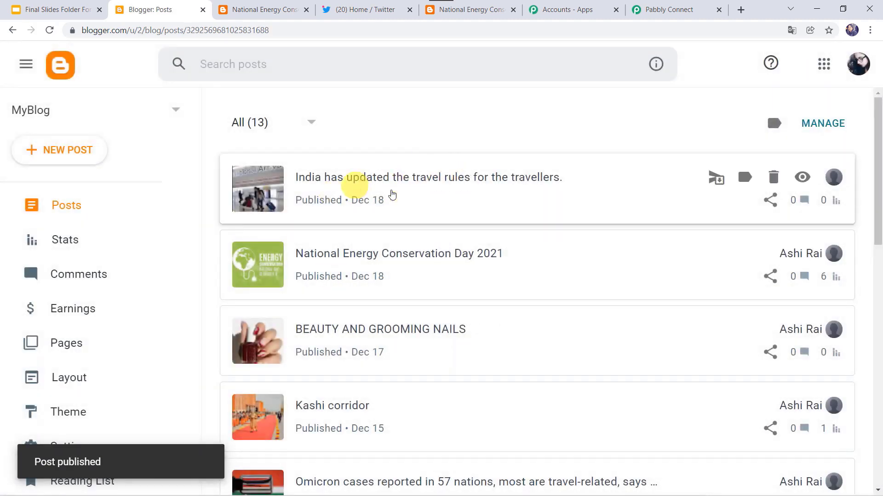
left_click(801, 182)
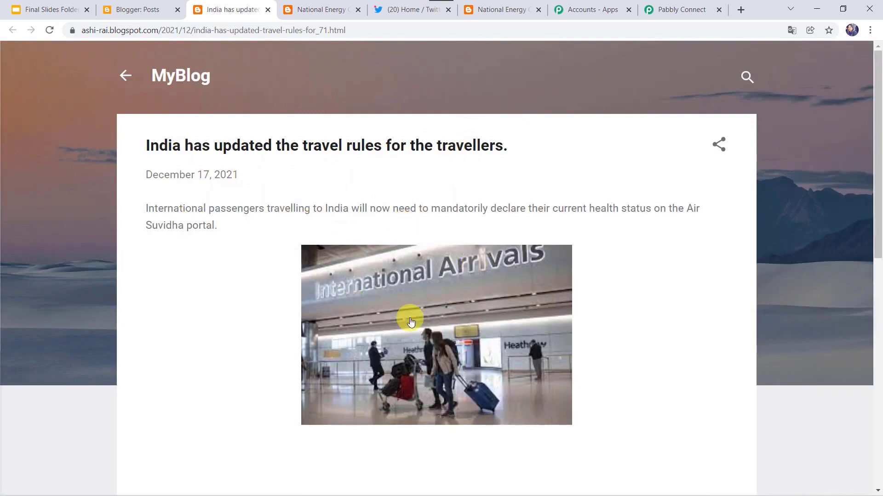
Step: Reload Twitter, show the 2 new tweets, and open the blog link in Pabbly's airport-photo tweet
left_click(404, 8)
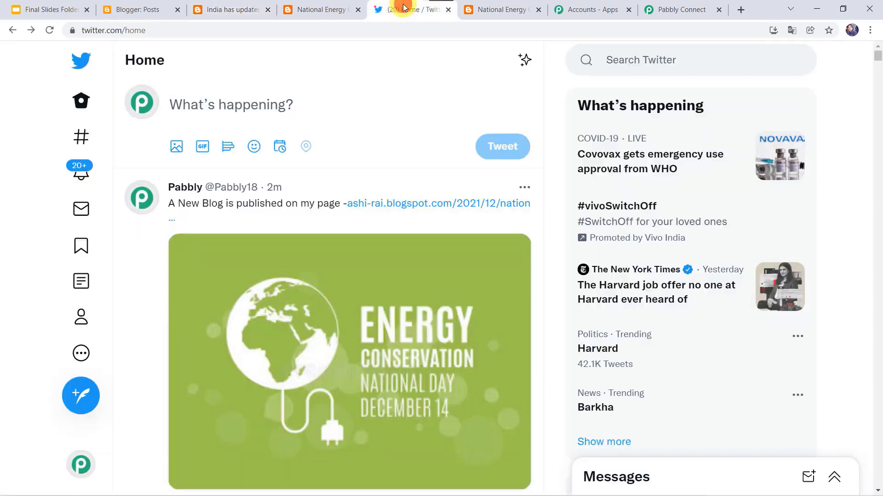
left_click(51, 29)
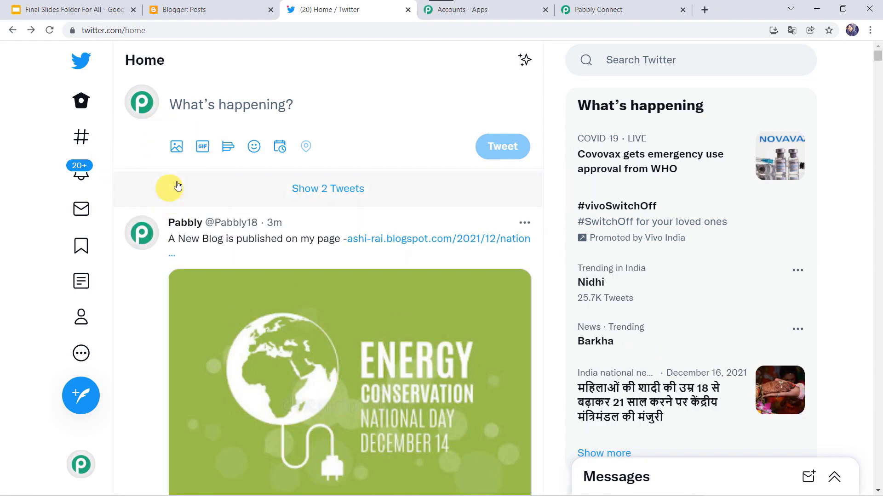
left_click(343, 193)
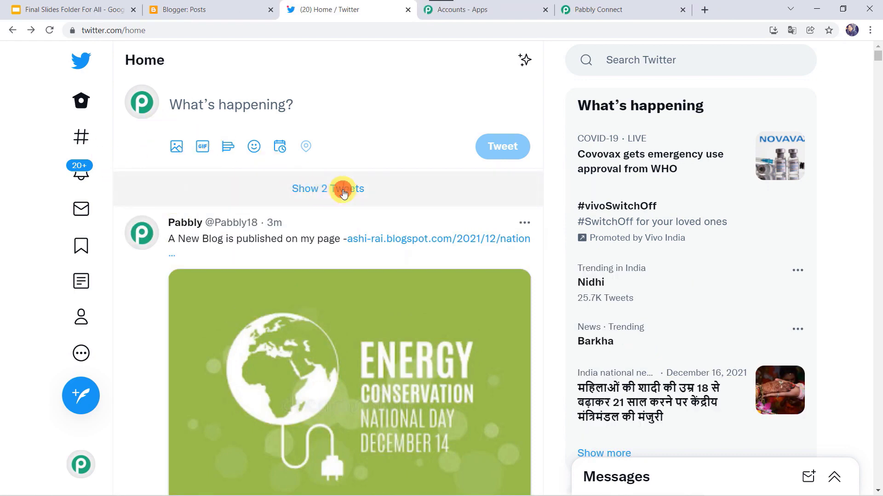
scroll(343, 193, "down", 2)
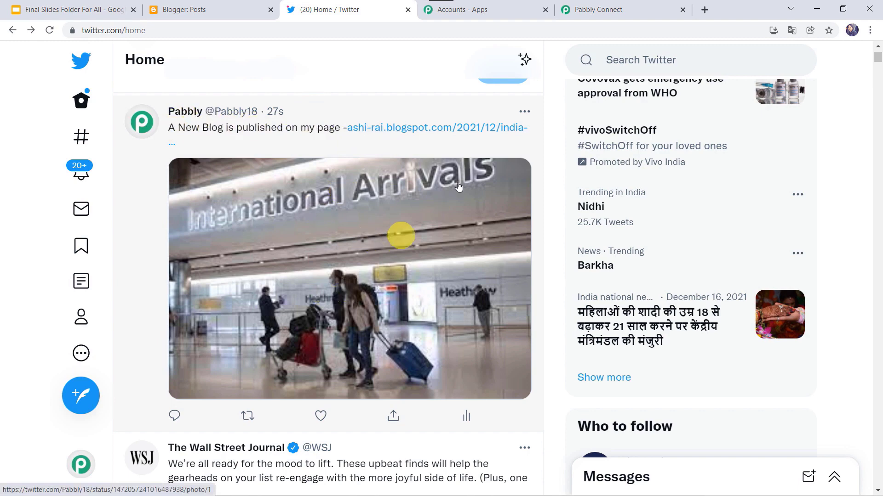
left_click(431, 128)
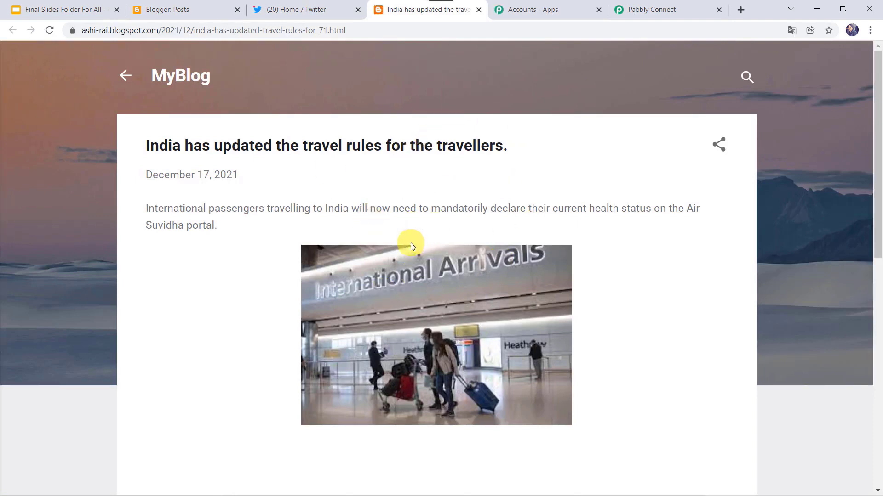
Step: Collapse the Twitter action step and scroll to the top of the Blogger to Twitter Integration workflow
left_click(653, 10)
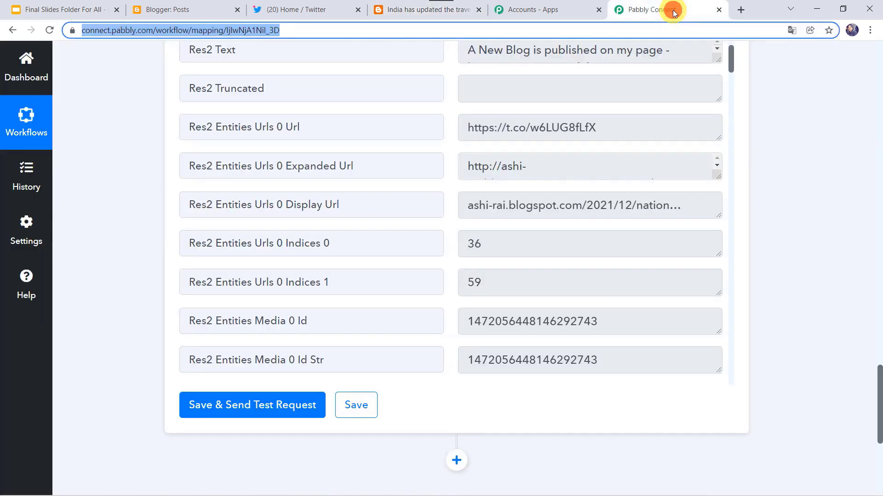
left_click(134, 194)
scroll(134, 195, "up", 15)
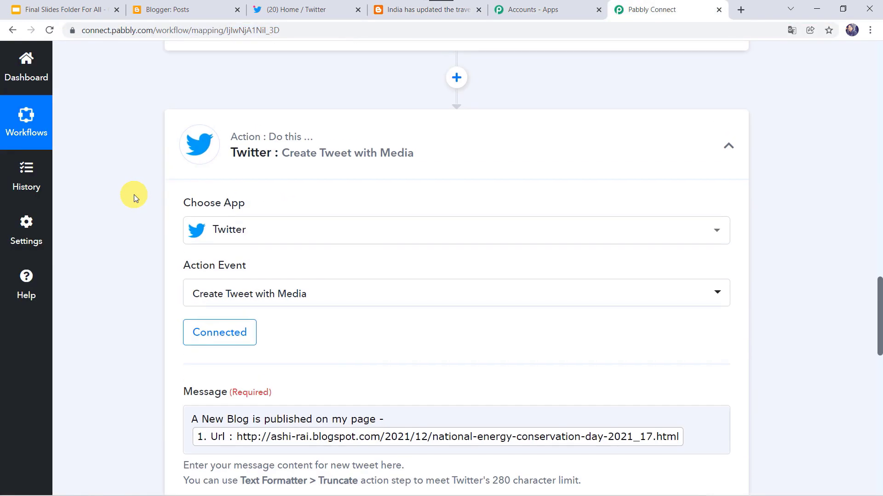
left_click(378, 134)
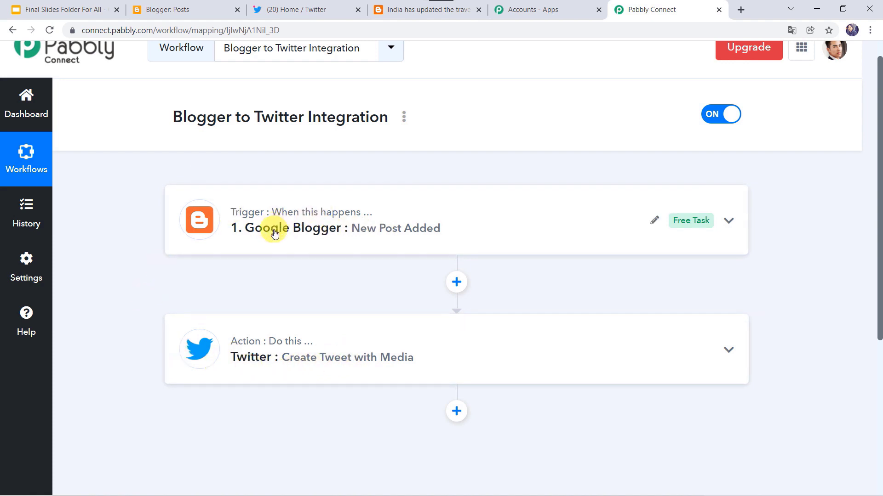
scroll(232, 338, "up", 1)
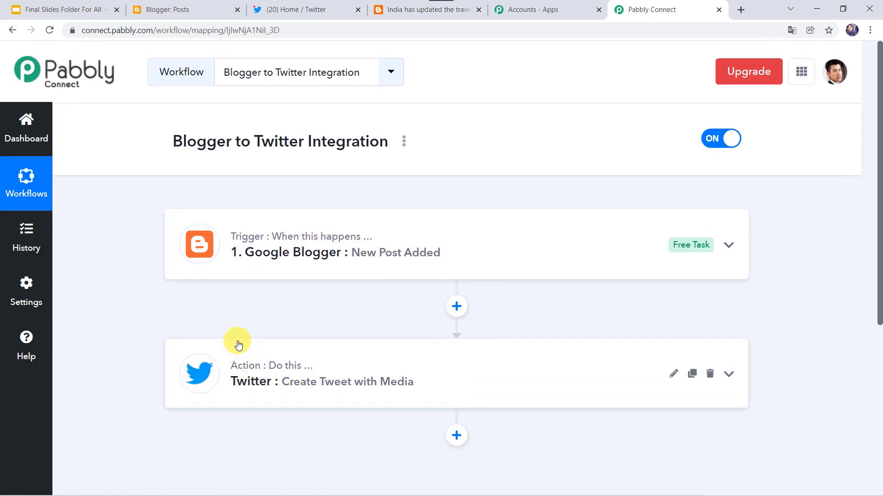
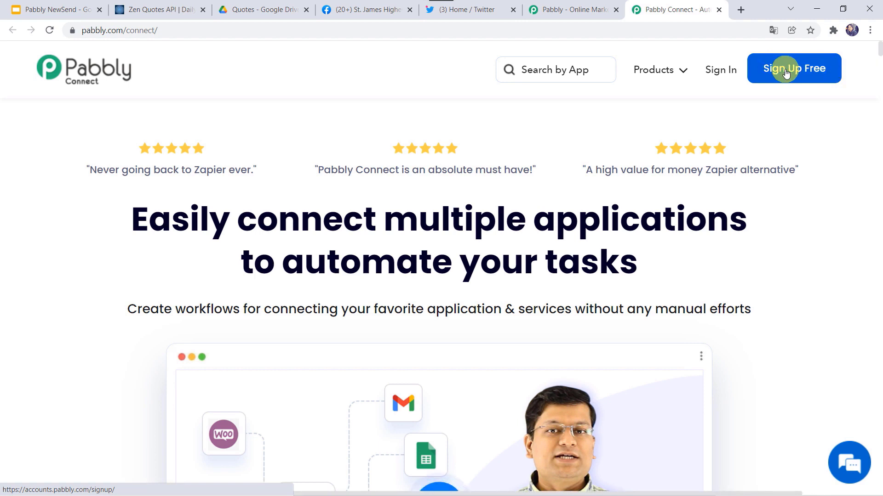
Step: Sign in to the Pabbly account and open Pabbly Connect
left_click(716, 76)
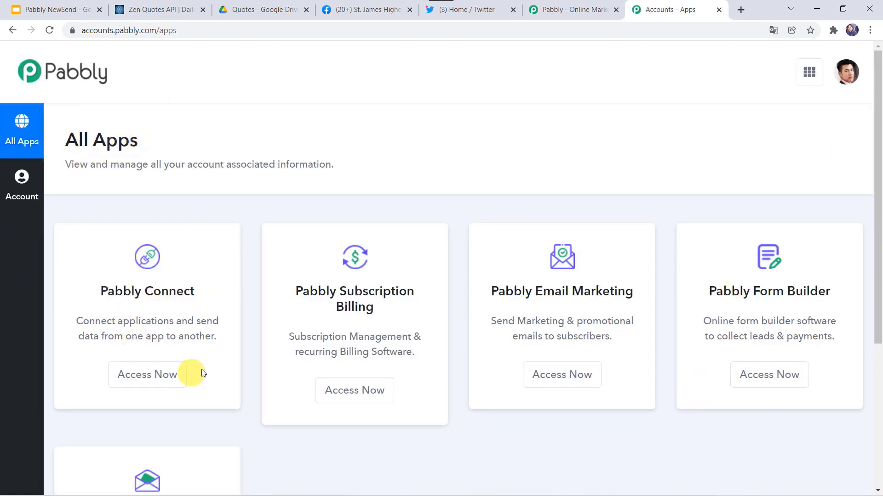
left_click(170, 375)
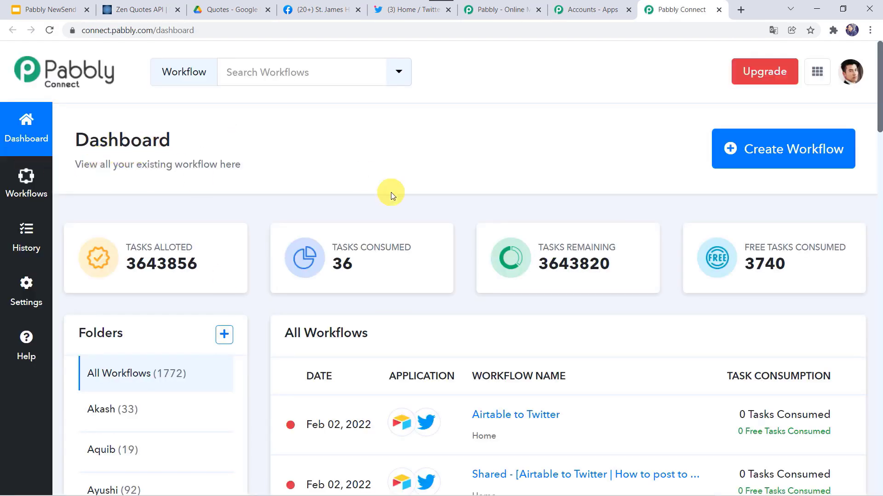
scroll(390, 192, "down", 5)
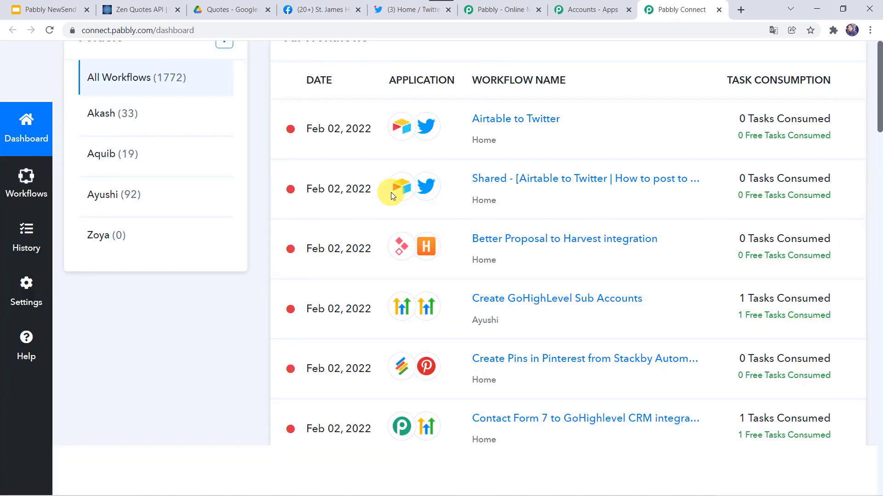
scroll(391, 192, "up", 5)
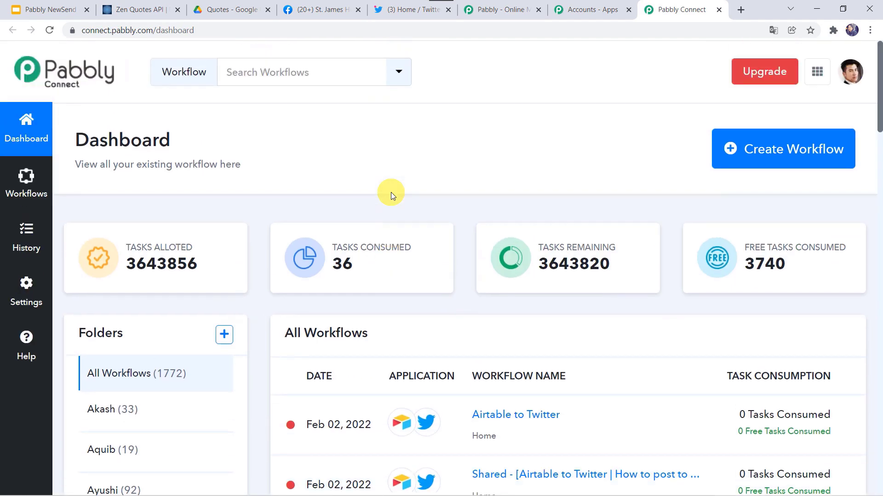
Step: Create a workflow named 'Generate Daily Motivational Quotes & Post on Social Media Platform'
left_click(758, 157)
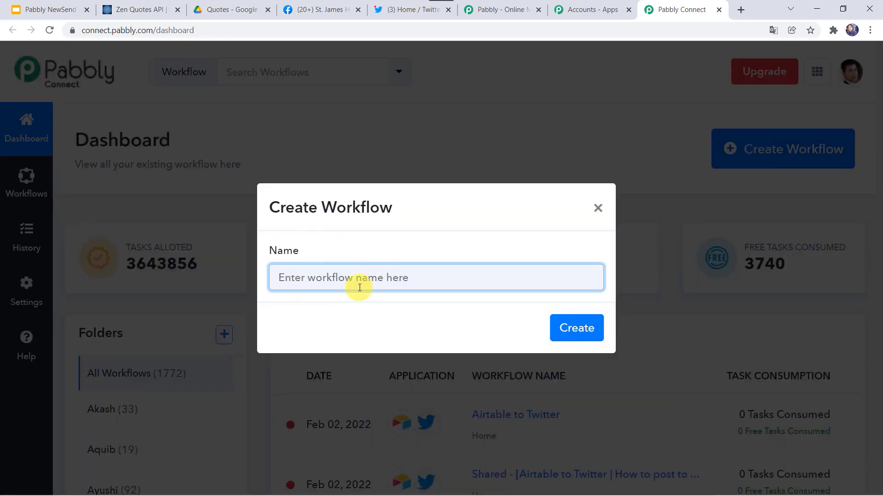
type("Generate Daily Motivational Quotes & Post on Social Media Platform")
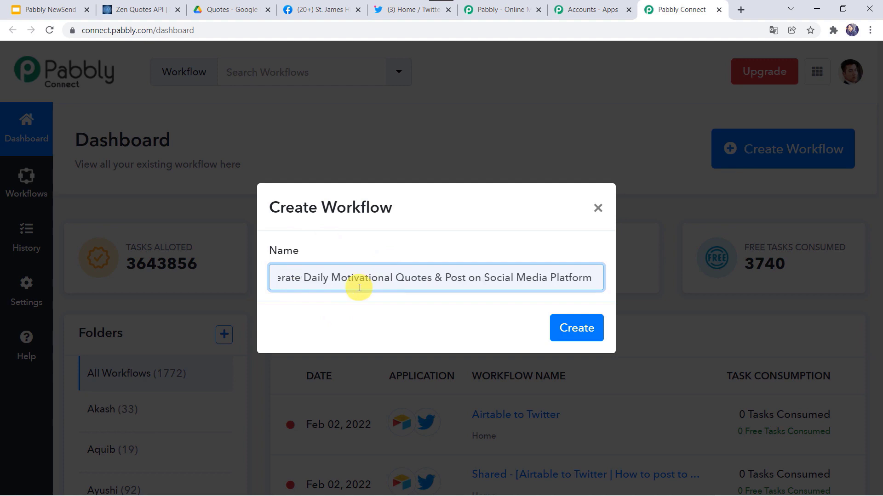
key("Home")
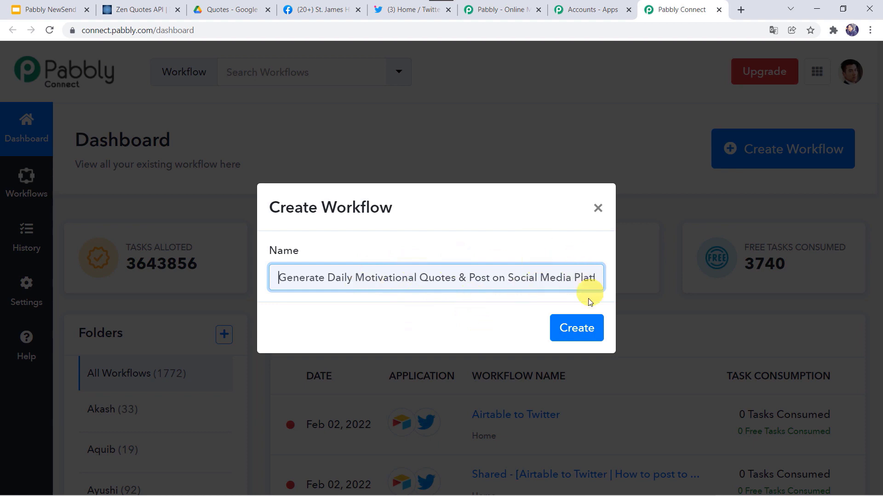
left_click(573, 328)
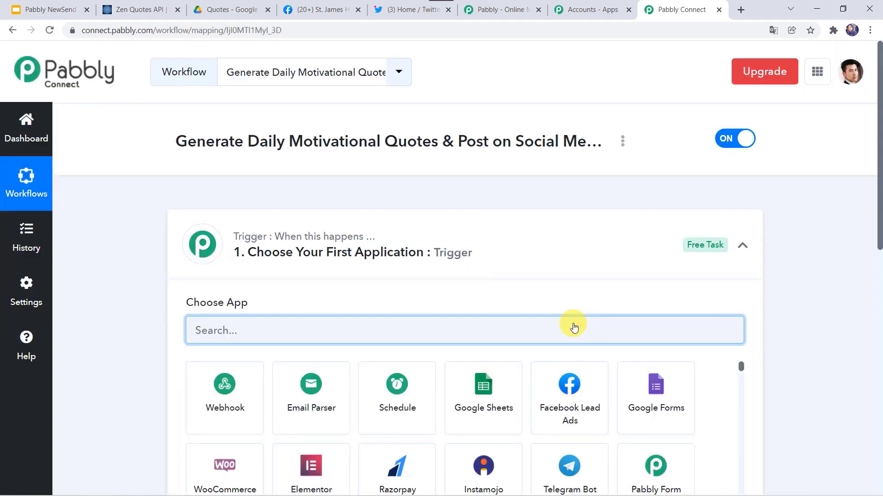
left_click(472, 253)
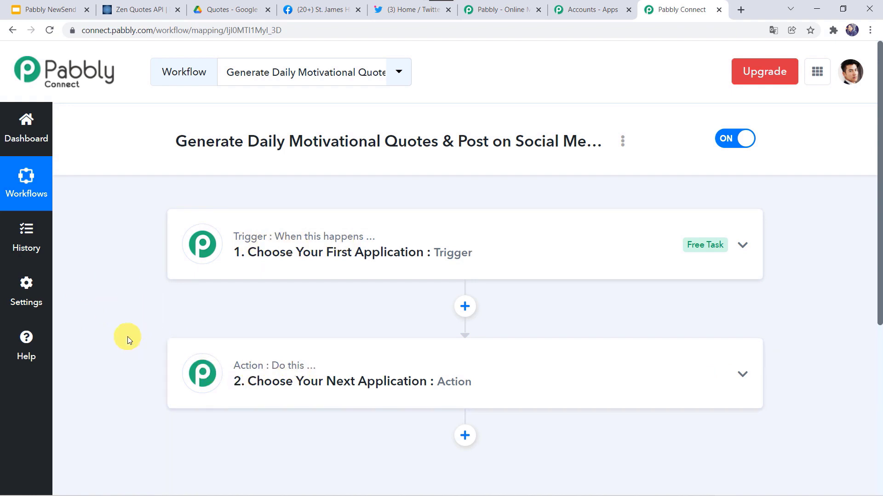
Step: Make the trigger a Schedule app that runs Every day
left_click(459, 262)
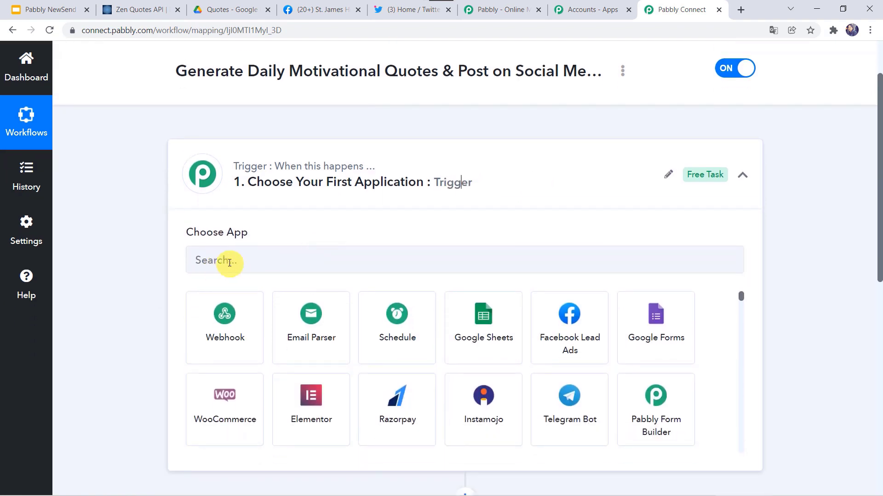
left_click(388, 346)
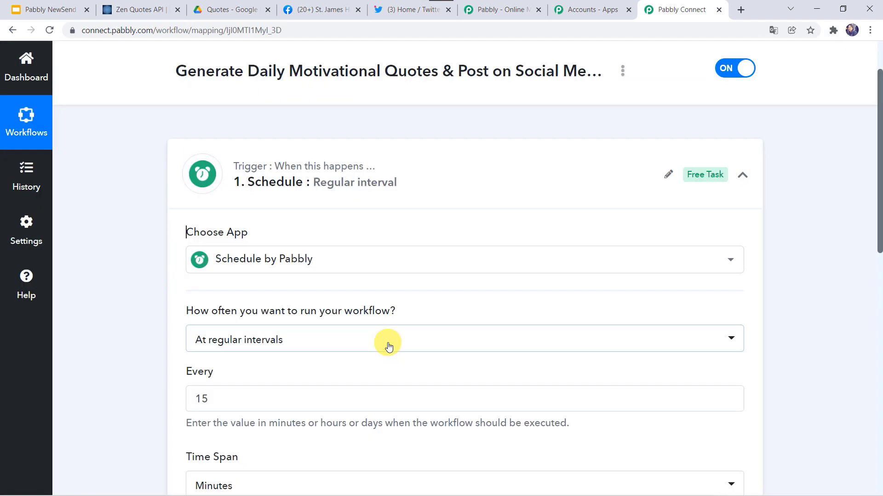
mouse_move(232, 317)
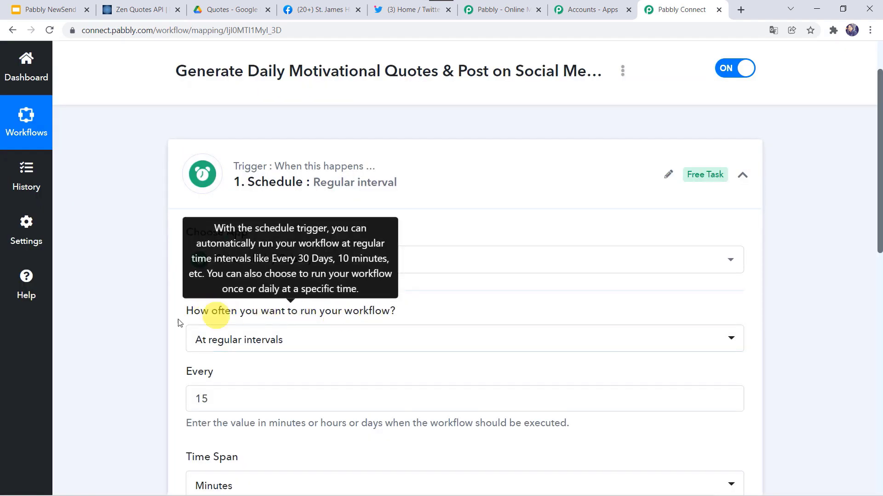
scroll(138, 325, "down", 2)
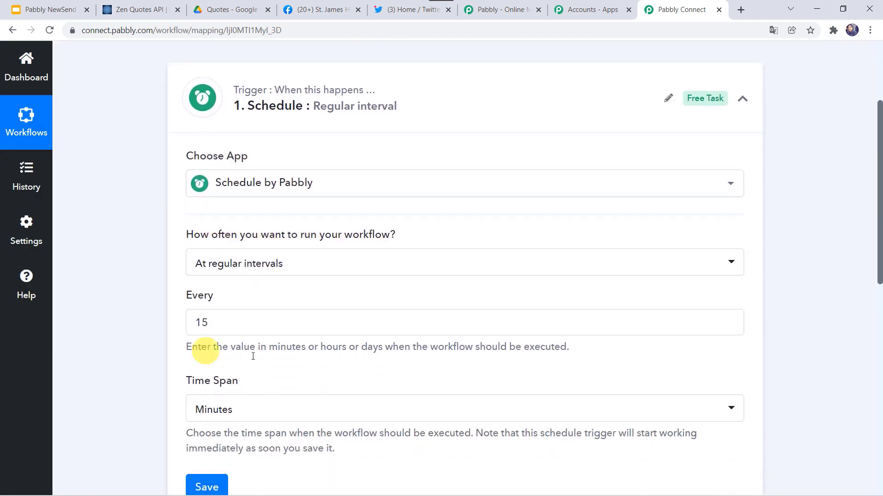
left_click(227, 263)
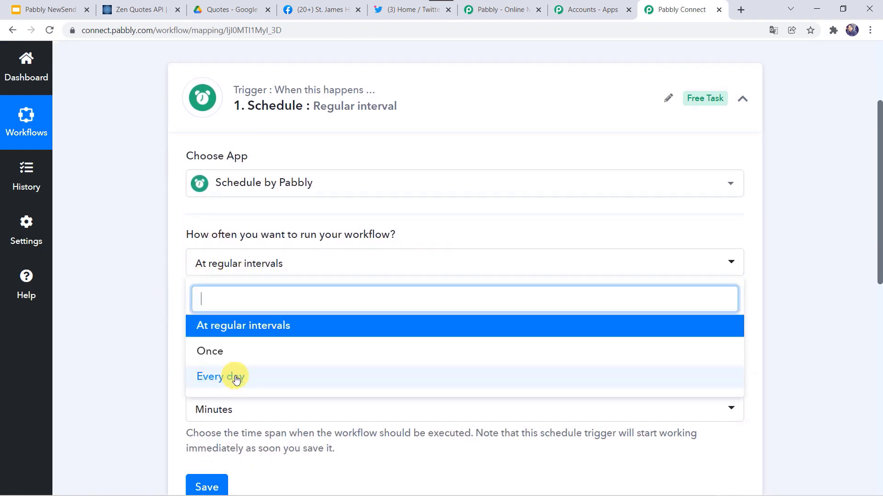
left_click(221, 378)
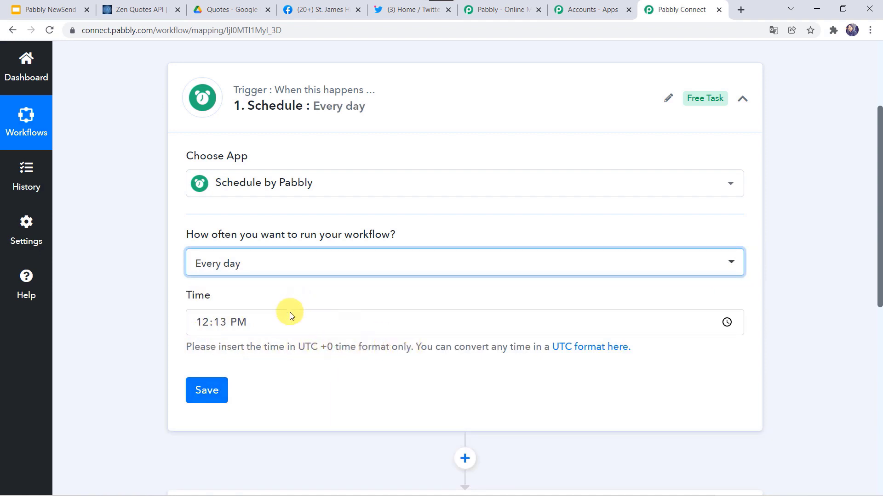
Step: Convert 10:00 IST to UTC and save the daily run time as 04:30 AM
left_click(277, 320)
type("10")
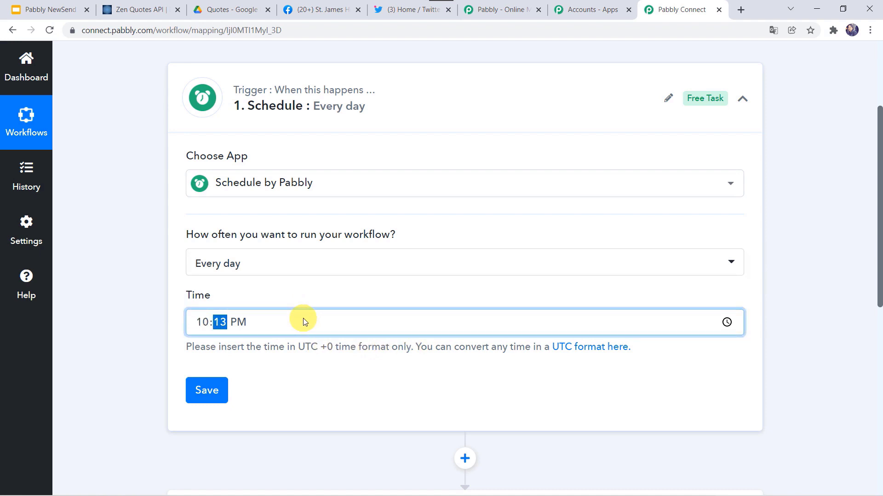
type("00a")
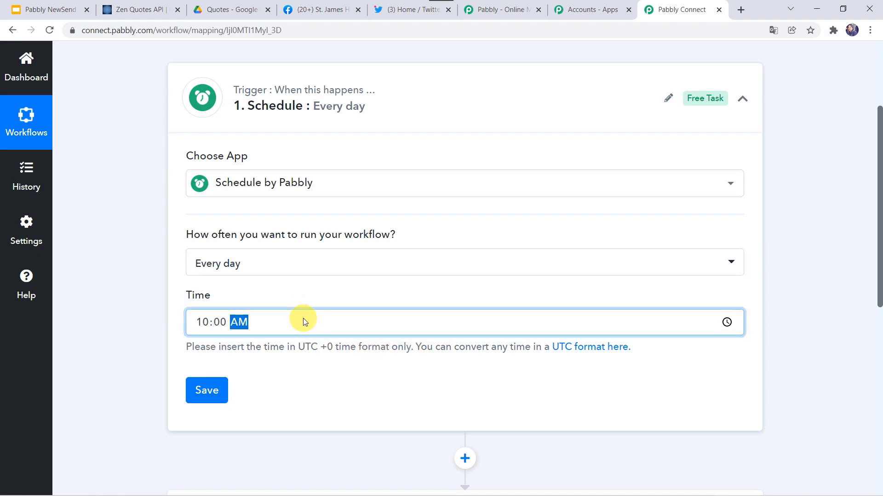
left_click(179, 327)
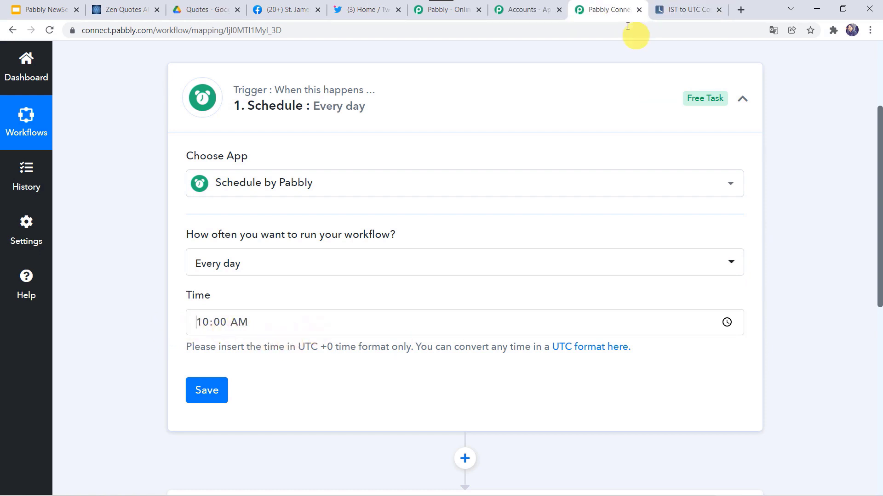
left_click(676, 9)
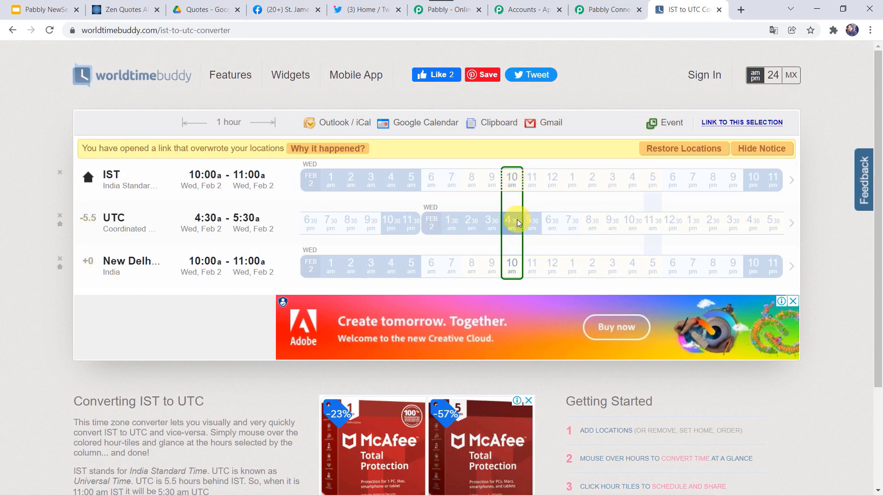
left_click(616, 10)
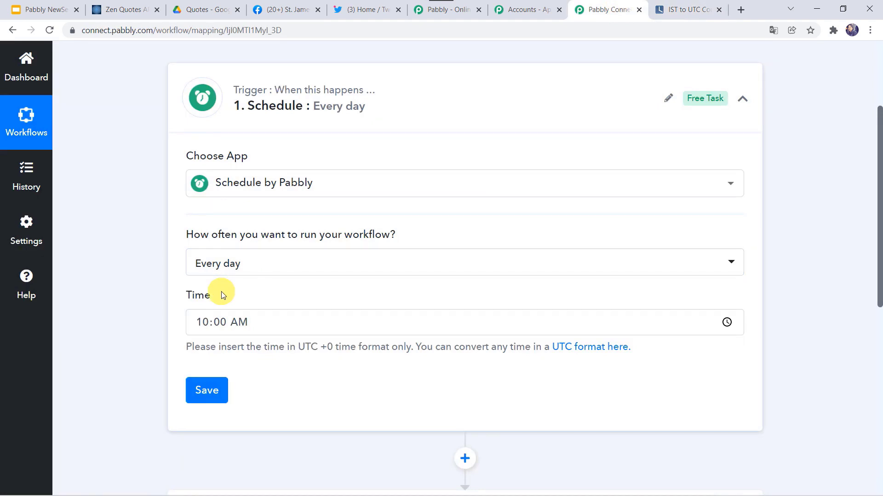
left_click(202, 325)
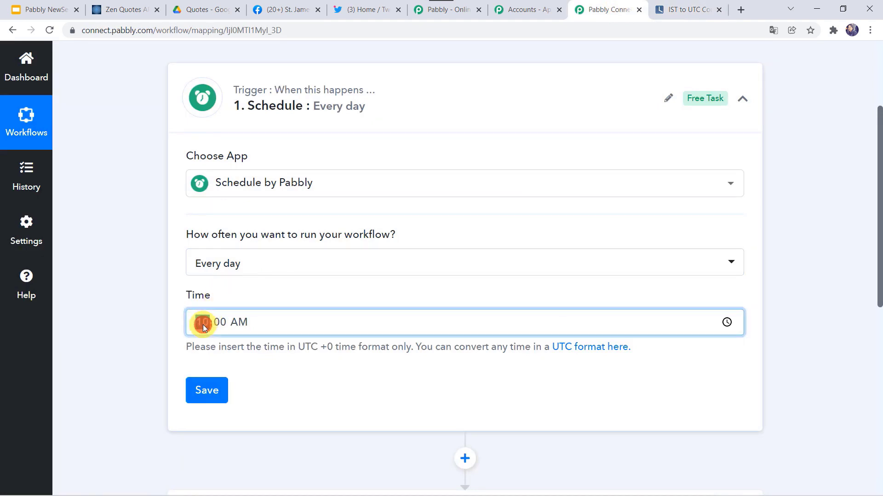
type("04:30")
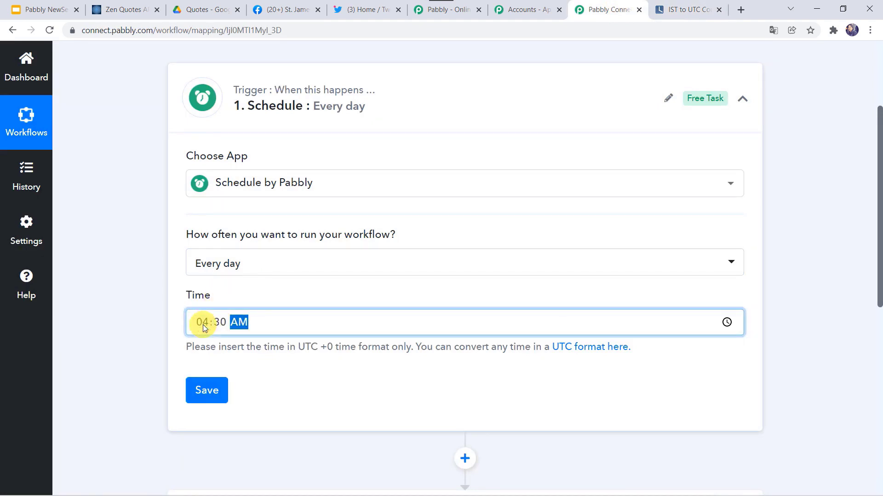
left_click(204, 391)
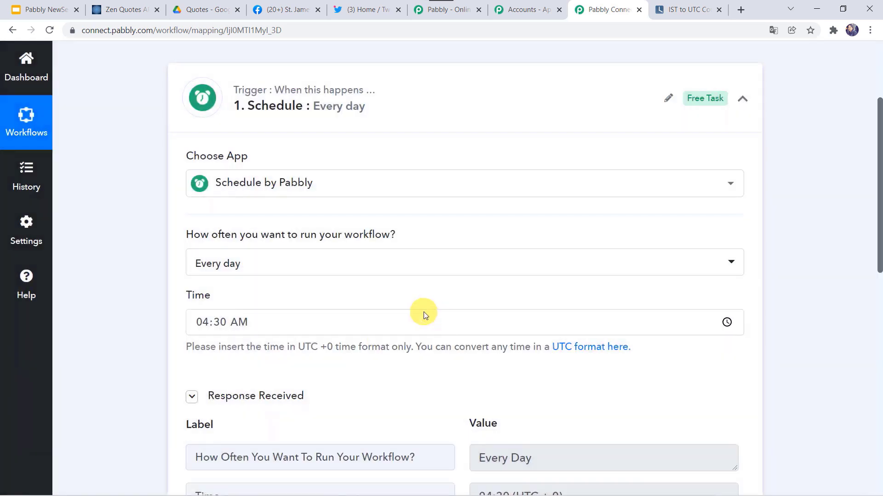
scroll(147, 361, "down", 4)
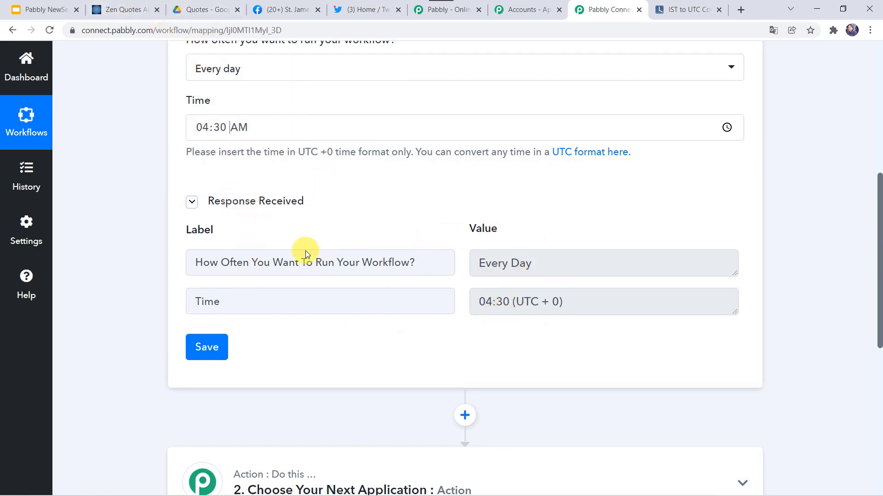
left_click(118, 8)
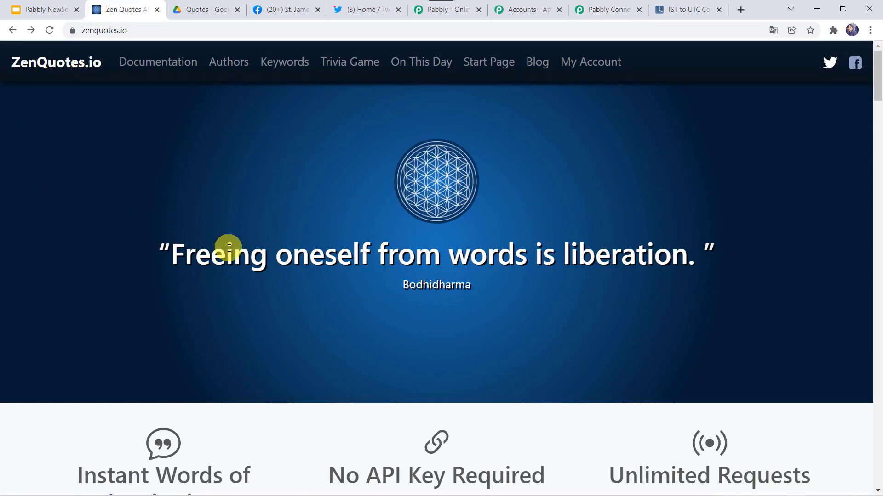
Step: Find and select the /api/random sample request on ZenQuotes.io
scroll(229, 248, "down", 12)
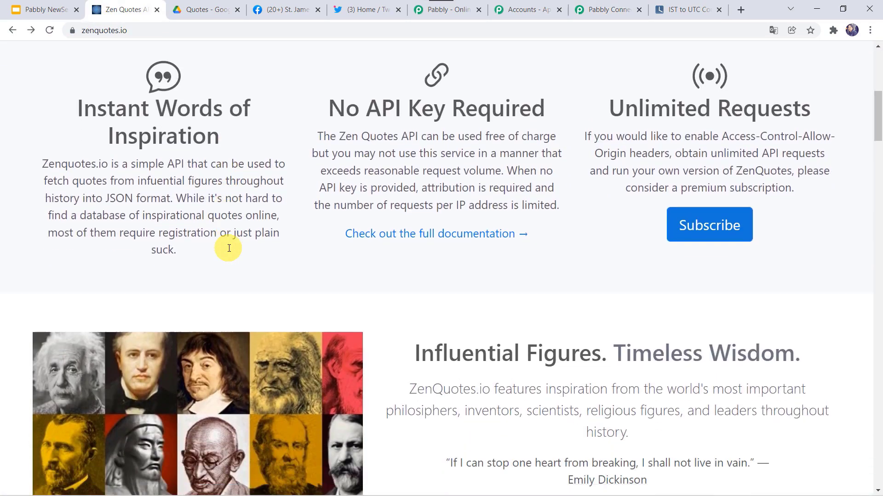
scroll(229, 248, "down", 18)
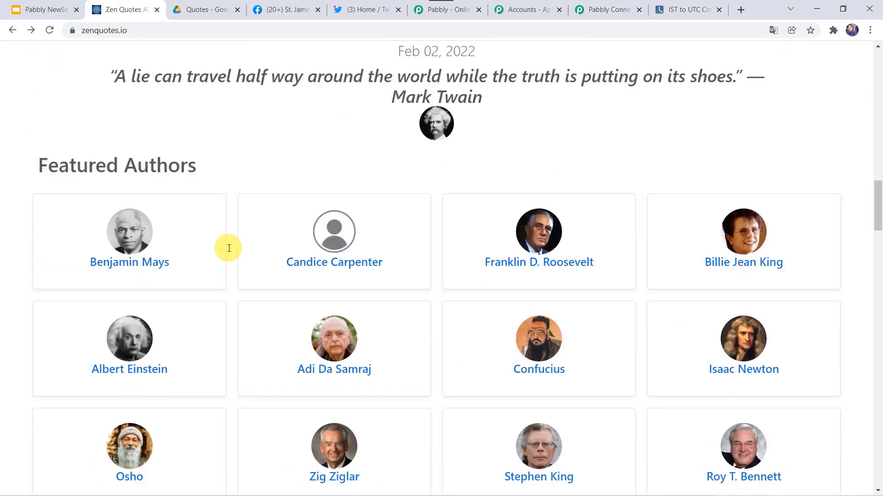
scroll(229, 248, "down", 20)
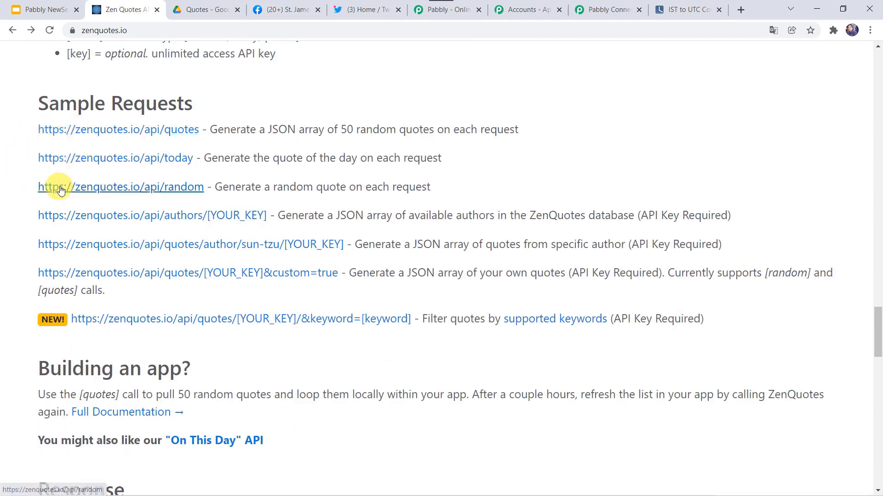
triple_click(36, 189)
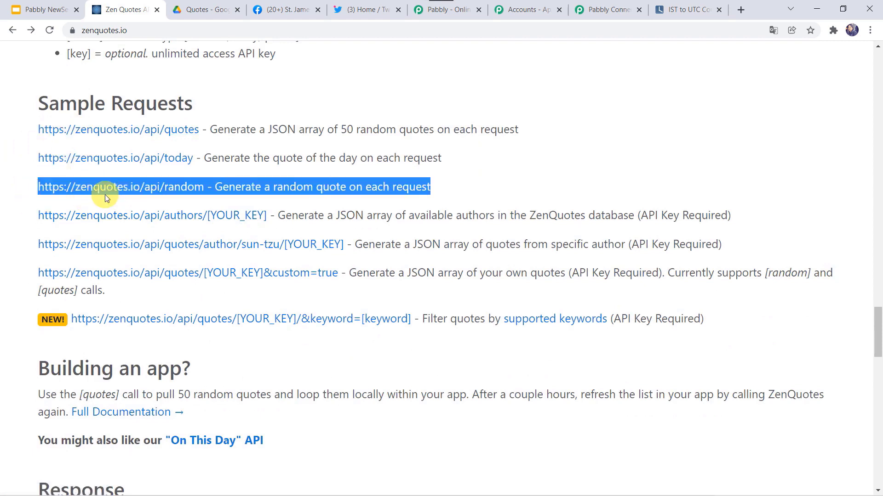
left_click(597, 10)
scroll(195, 309, "down", 5)
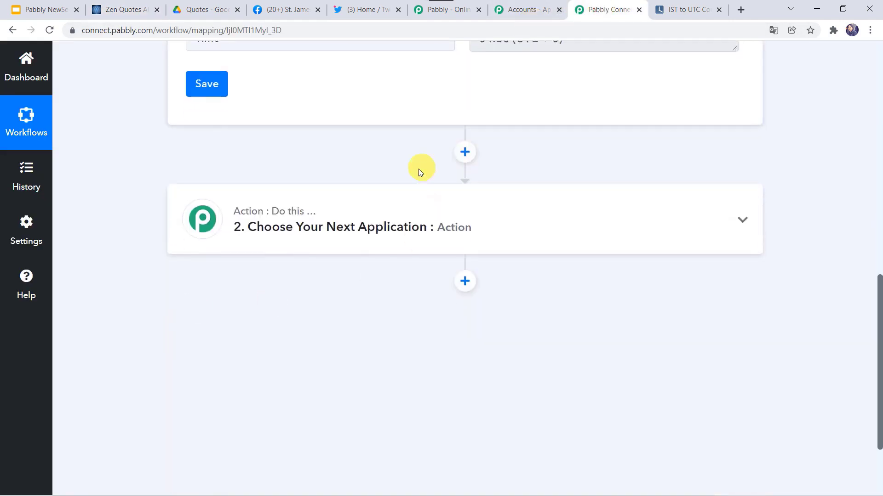
left_click(404, 227)
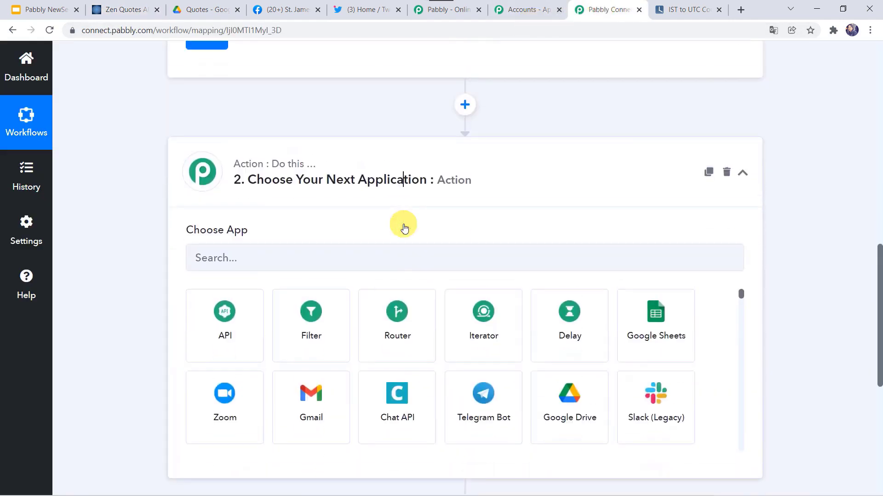
left_click(195, 329)
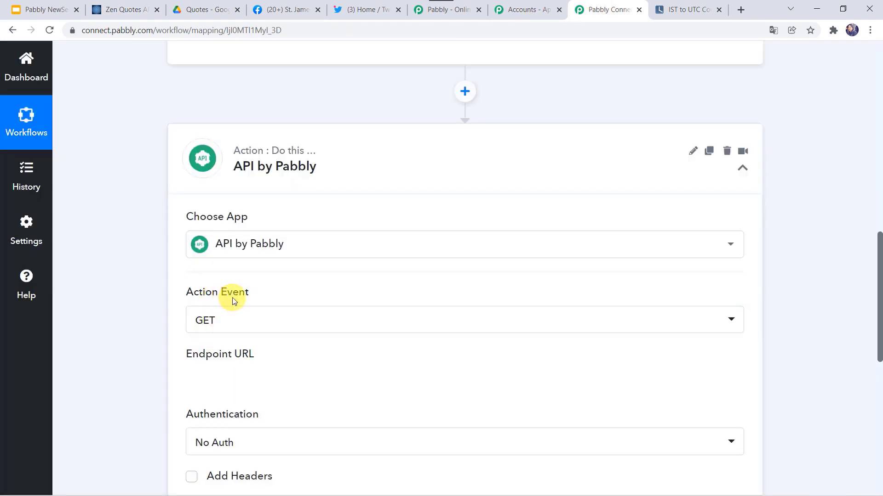
scroll(87, 315, "down", 4)
mouse_move(200, 160)
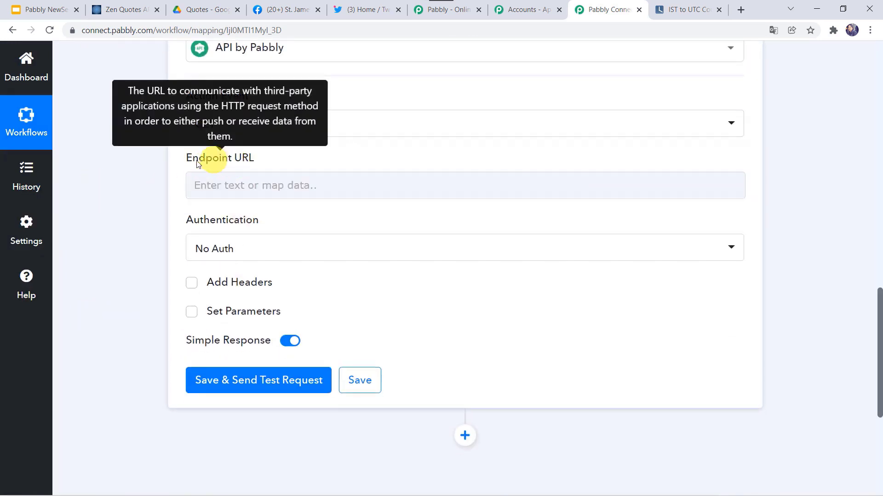
left_click(141, 9)
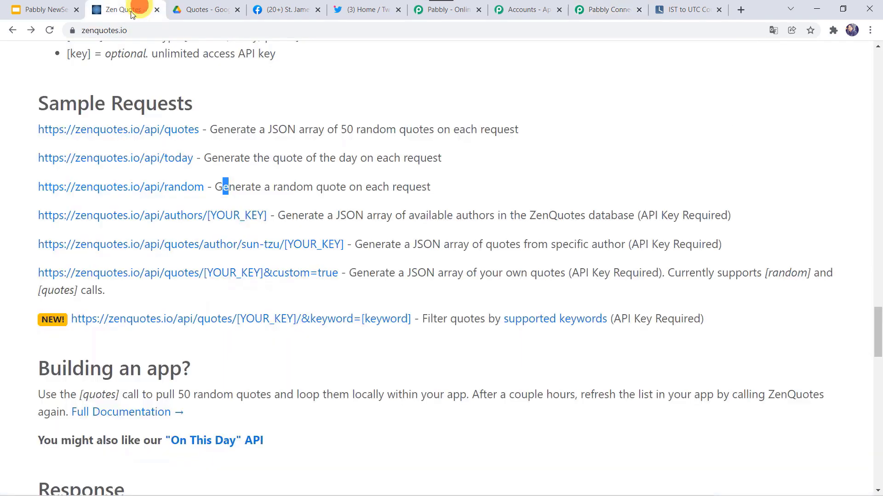
right_click(197, 189)
left_click(219, 275)
left_click(607, 6)
left_click(254, 196)
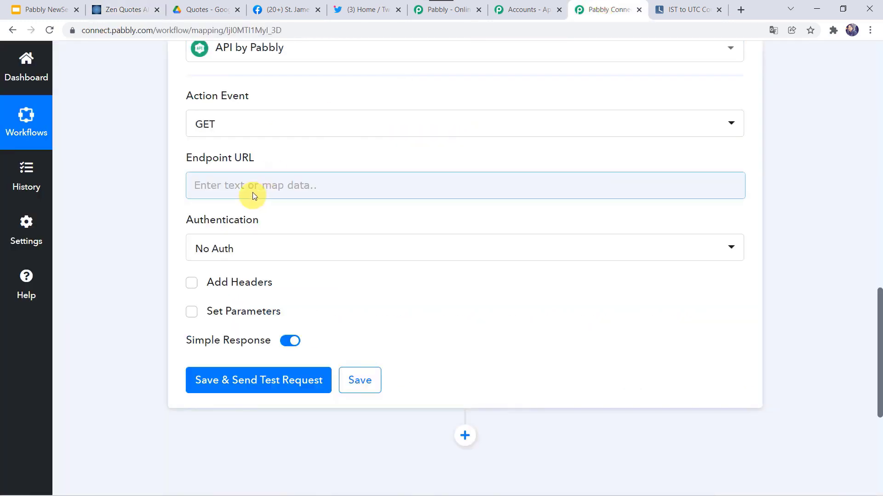
right_click(254, 190)
left_click(275, 281)
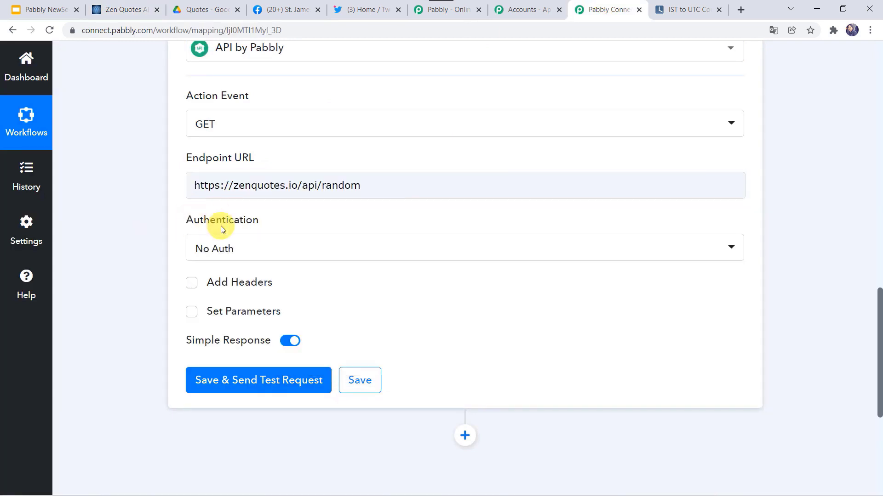
Step: Keep No Auth, test the request for a random quote, and add another action step
left_click(246, 248)
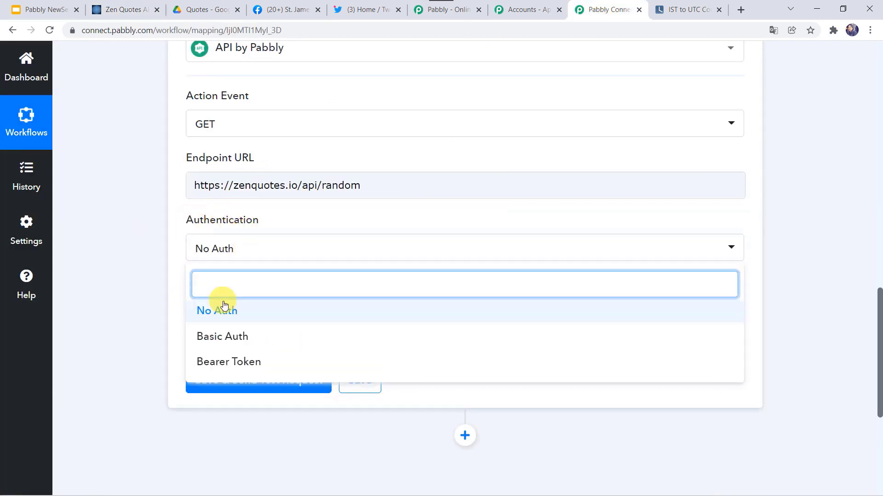
left_click(223, 306)
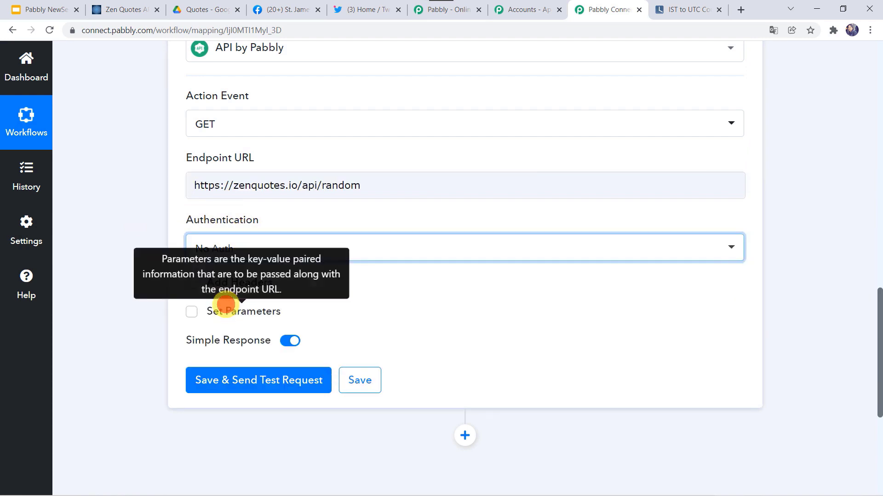
left_click(238, 383)
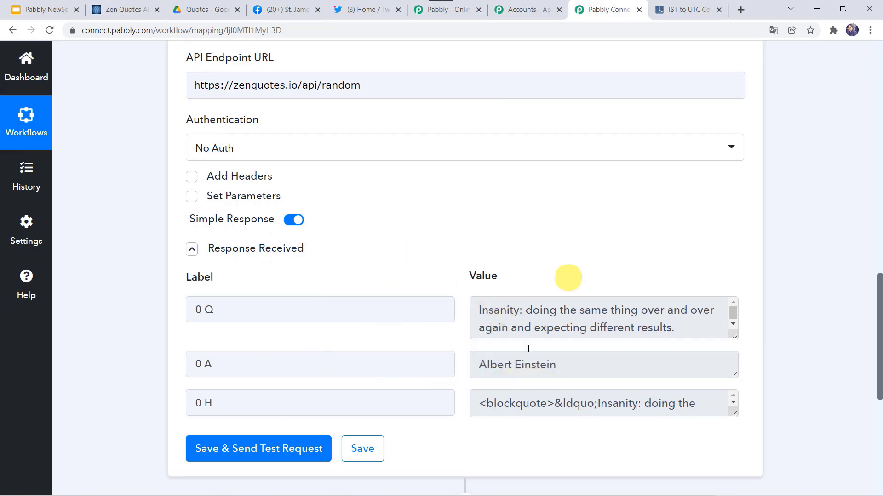
scroll(381, 267, "down", 1)
scroll(382, 268, "down", 5)
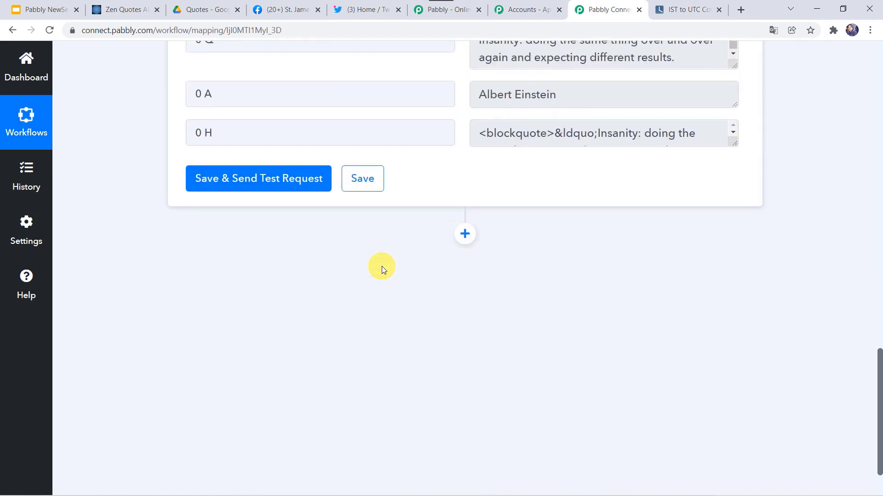
left_click(464, 239)
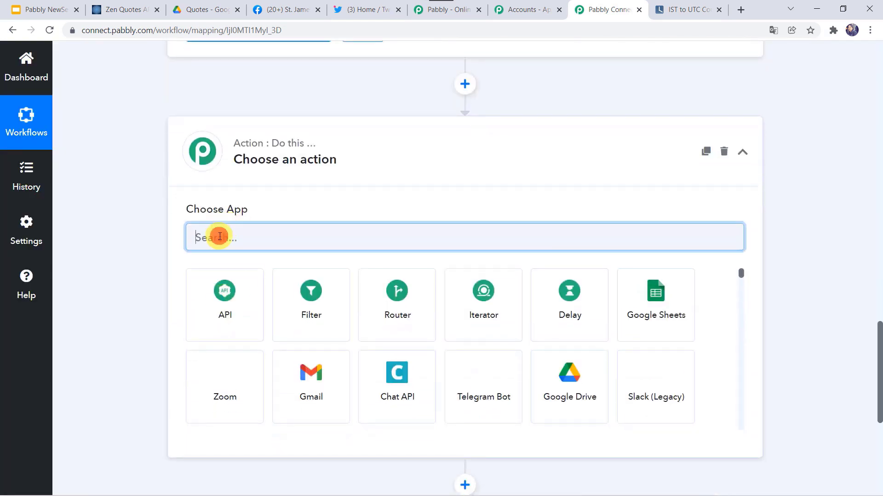
Step: Make the new step a Date/Time Formatter with the Current Date action
type("ate")
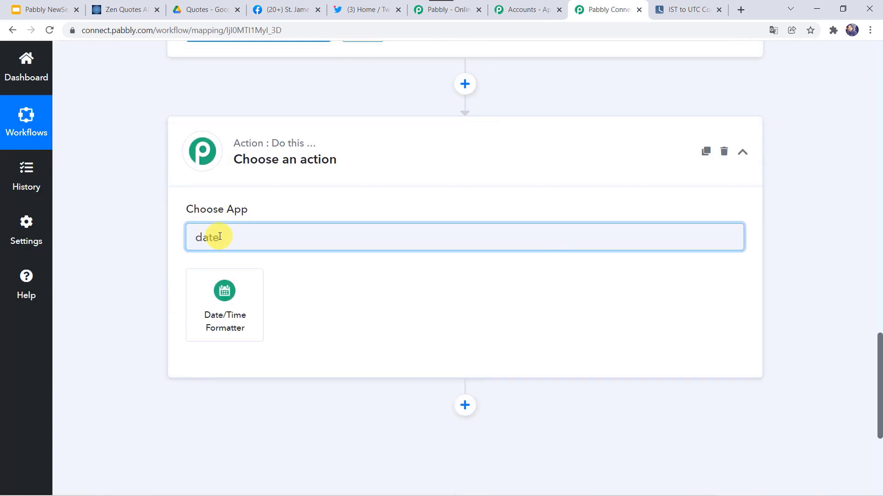
left_click(218, 329)
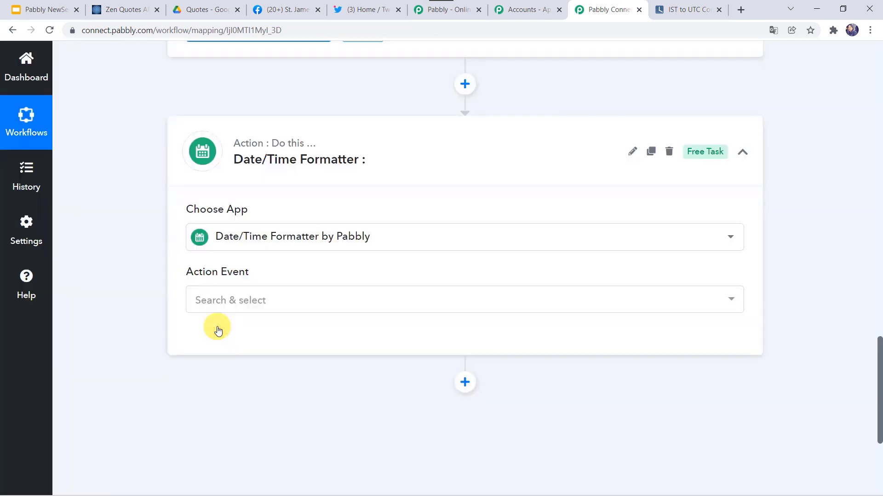
left_click(204, 303)
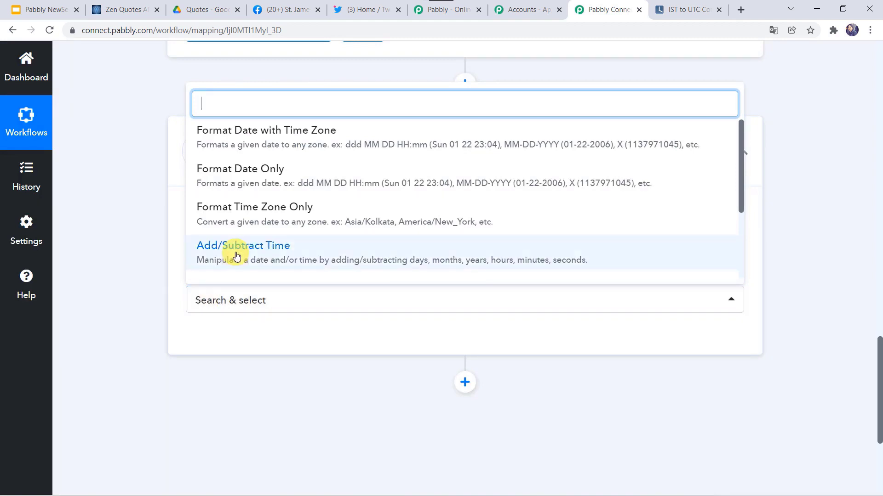
scroll(232, 250, "down", 3)
left_click(233, 194)
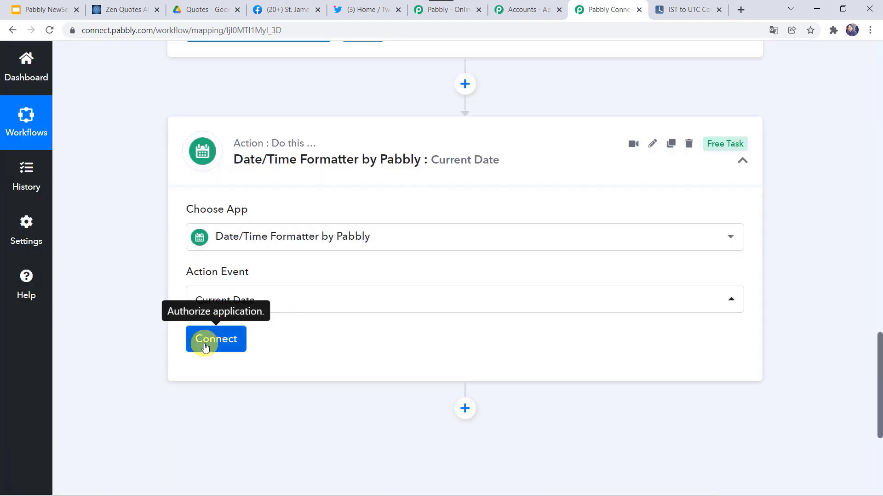
left_click(216, 339)
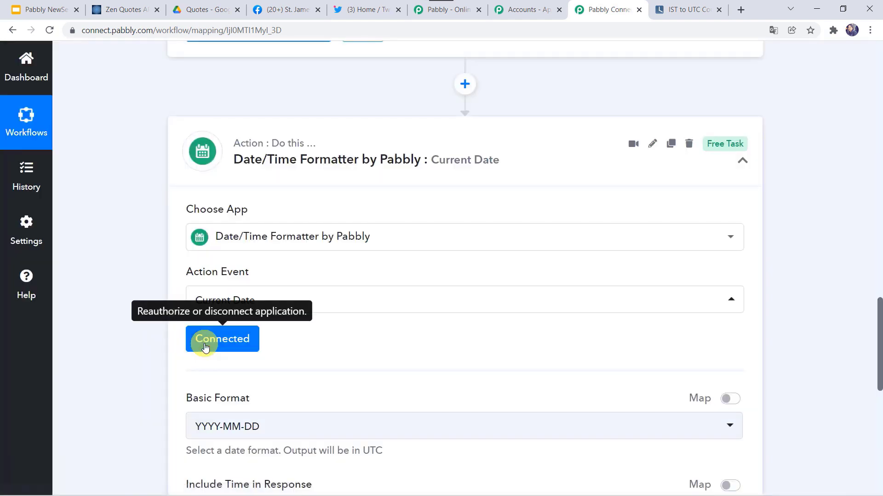
Step: Choose the DD-MM-YYYY format and test it, returning 02-02-2022
scroll(284, 325, "down", 4)
left_click(220, 233)
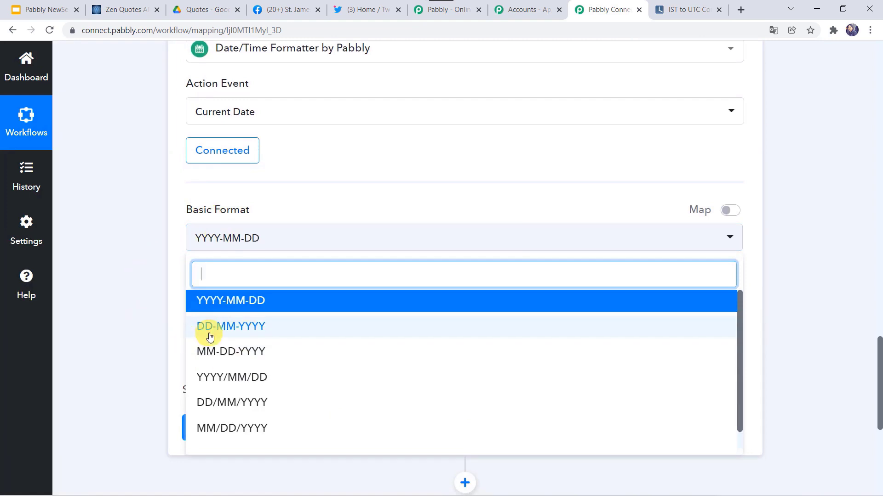
left_click(244, 328)
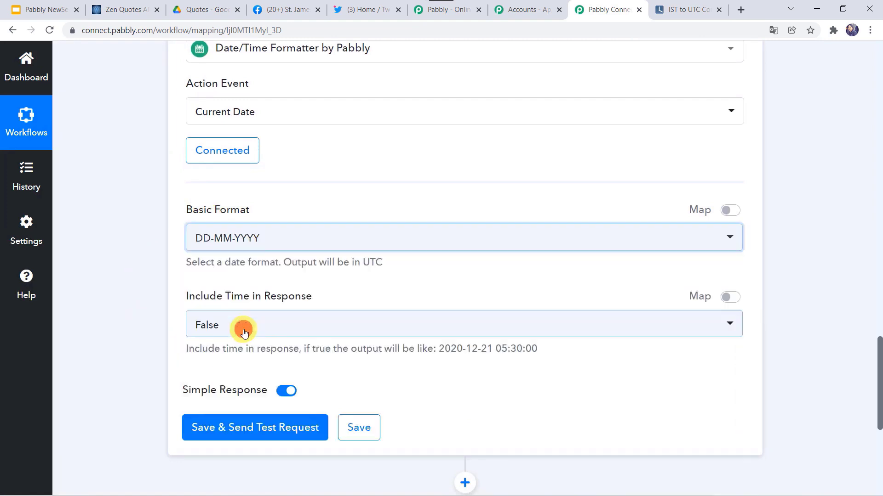
scroll(151, 291, "down", 1)
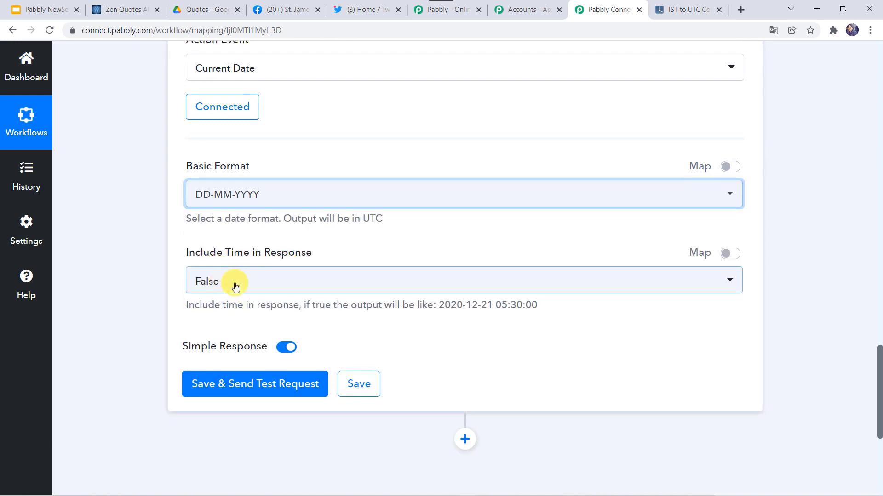
left_click(246, 383)
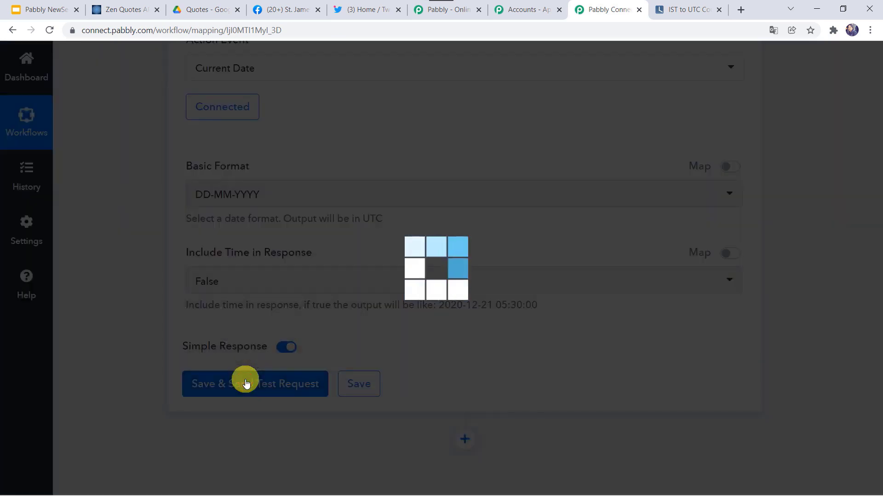
scroll(247, 384, "down", 3)
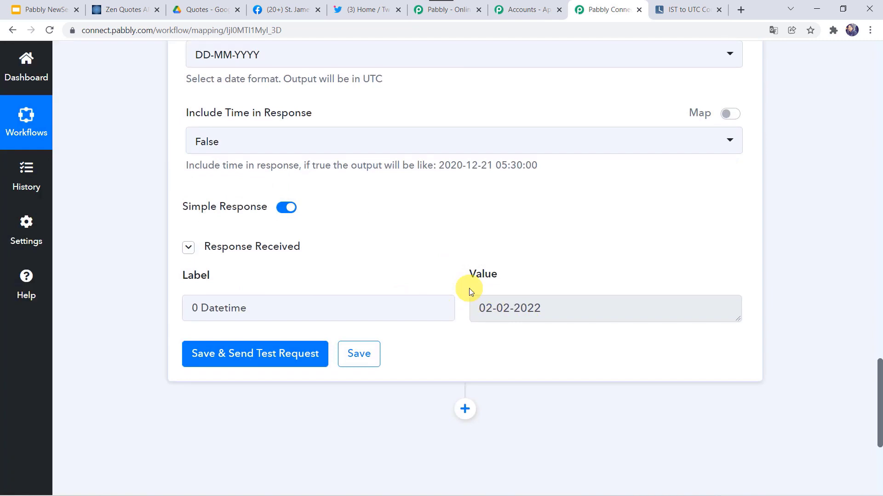
Step: Open the Quotes presentation from the Google Drive Quotes folder
left_click(205, 8)
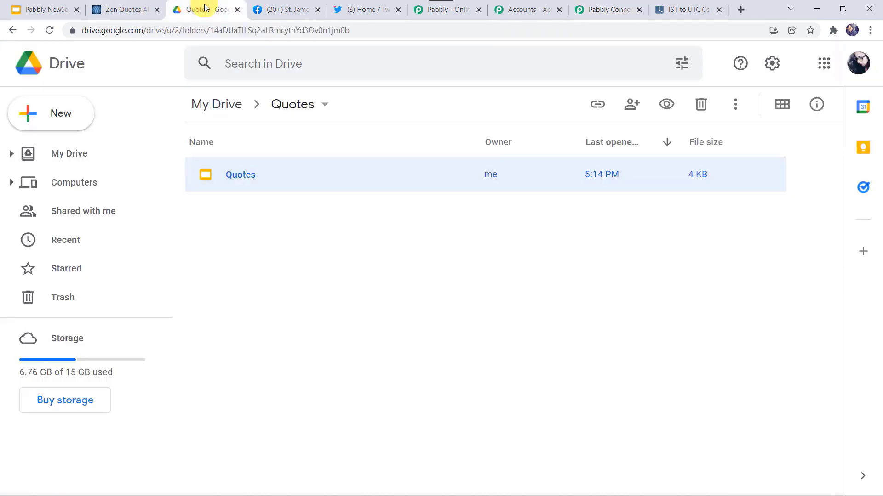
double_click(249, 174)
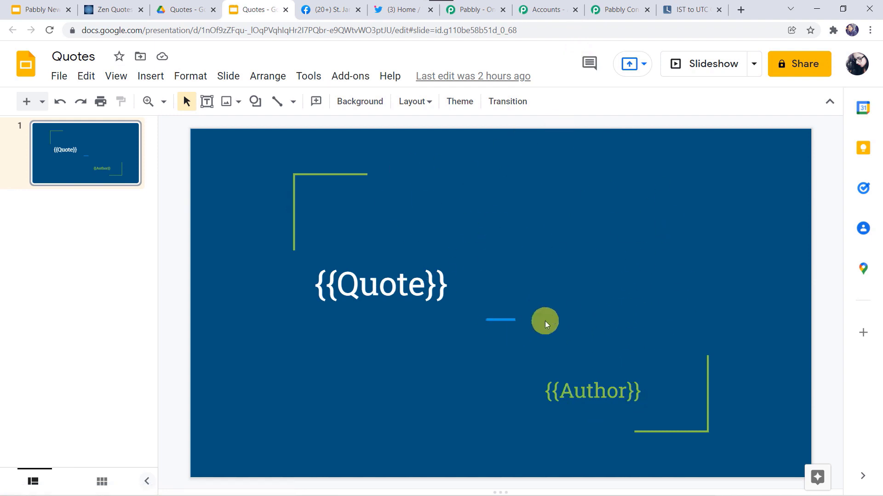
Step: Add a Google Slides step with the Create Presentation From Template action and start connecting it
left_click(624, 14)
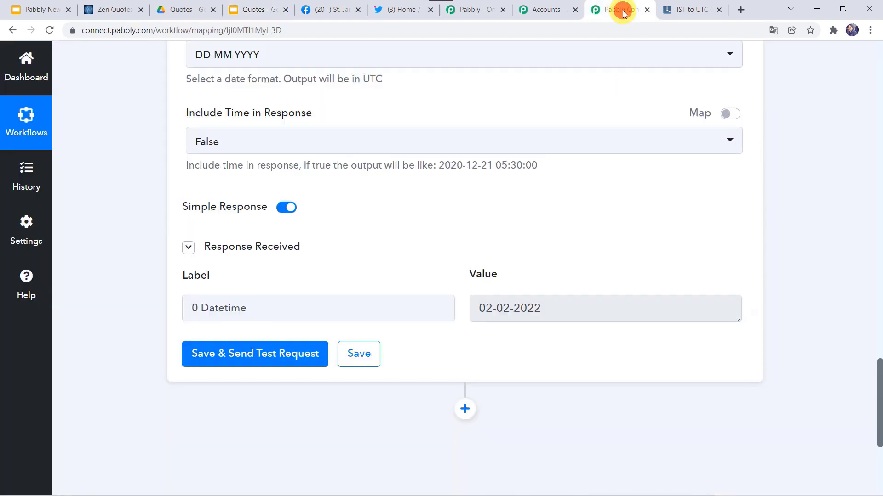
scroll(414, 351, "down", 4)
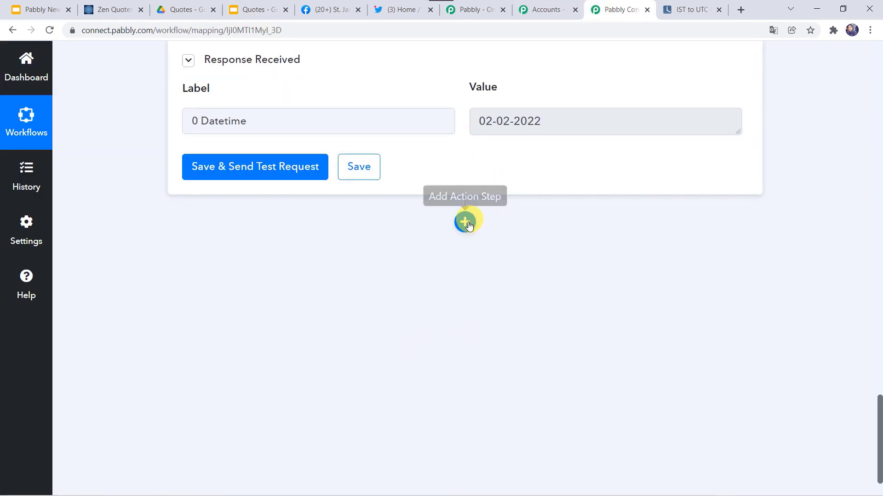
left_click(465, 222)
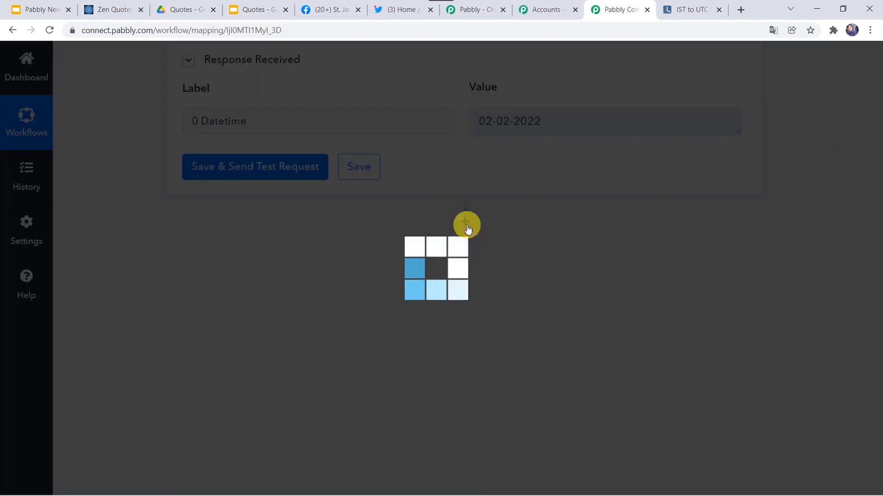
scroll(360, 250, "down", 3)
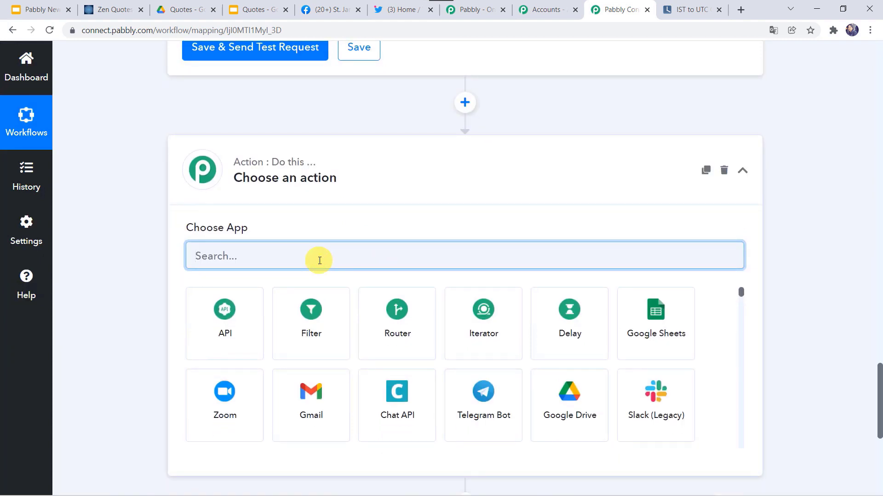
type("Googl")
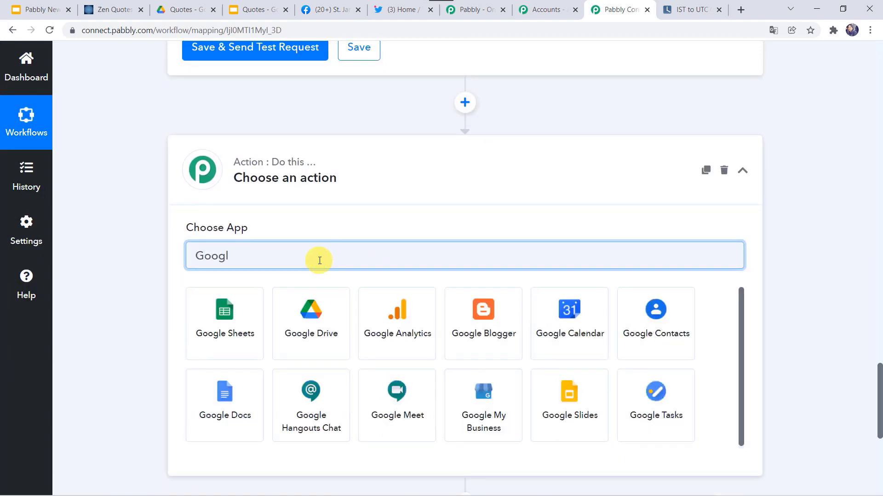
type("e s")
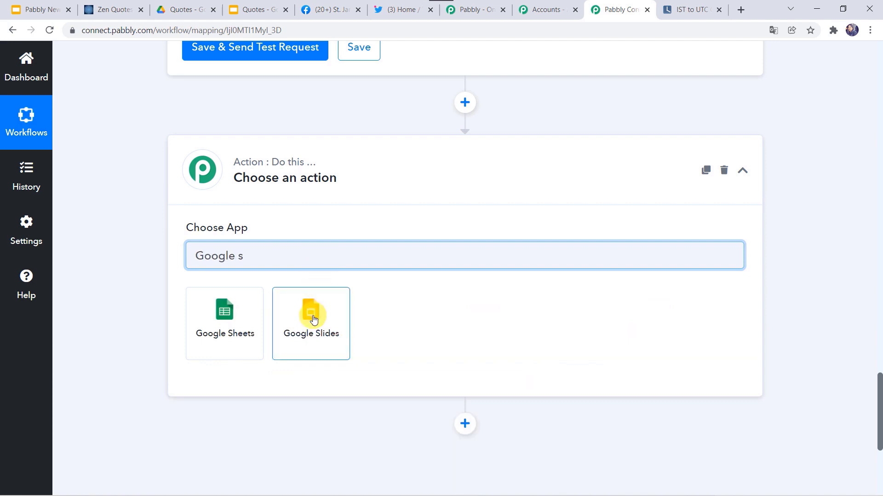
left_click(312, 317)
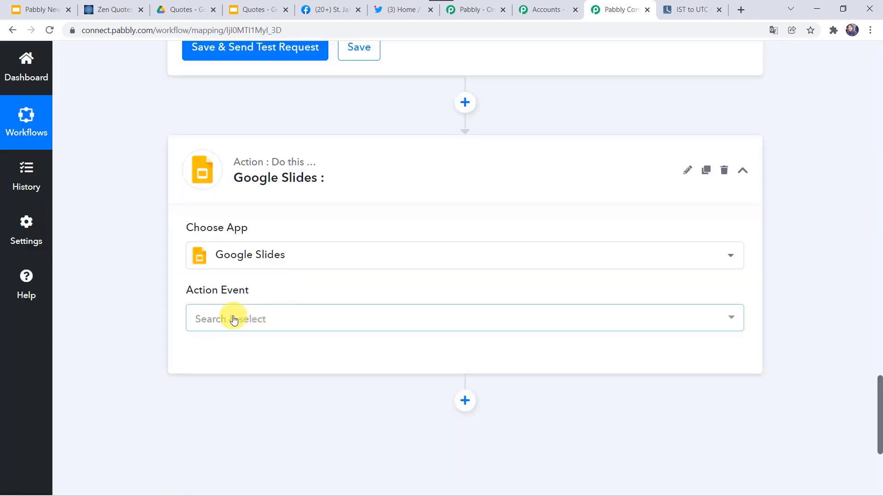
left_click(234, 320)
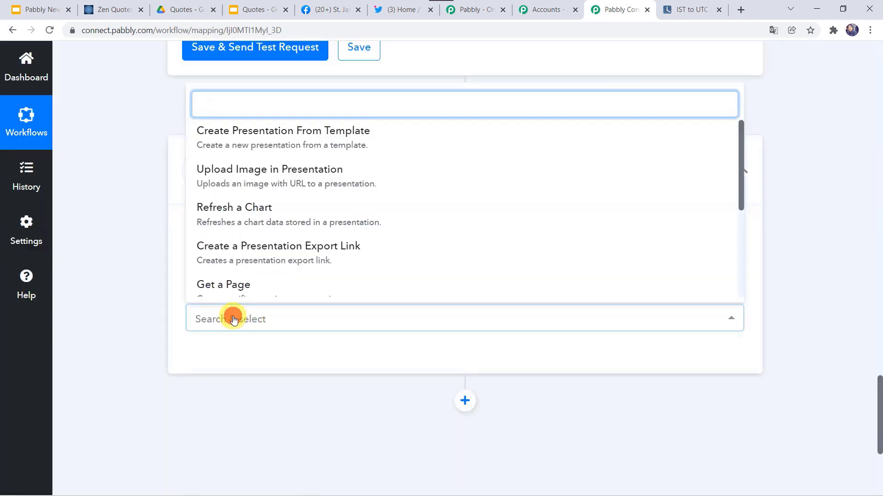
left_click(279, 134)
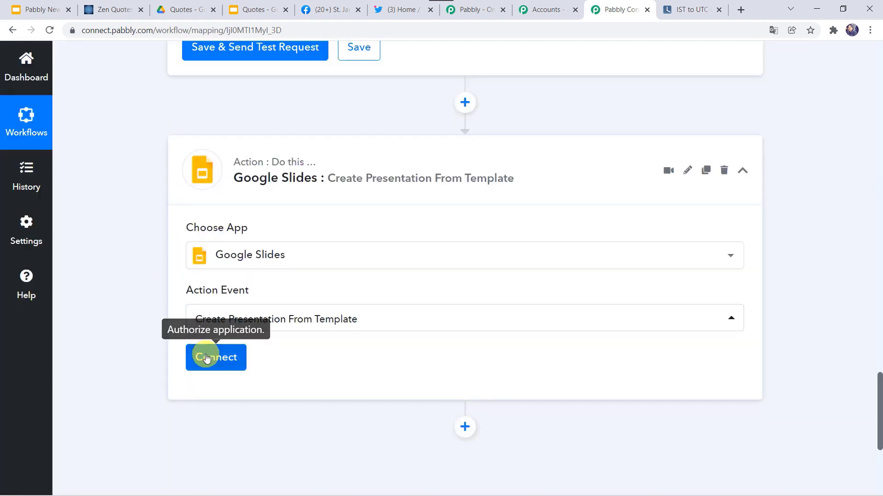
left_click(206, 357)
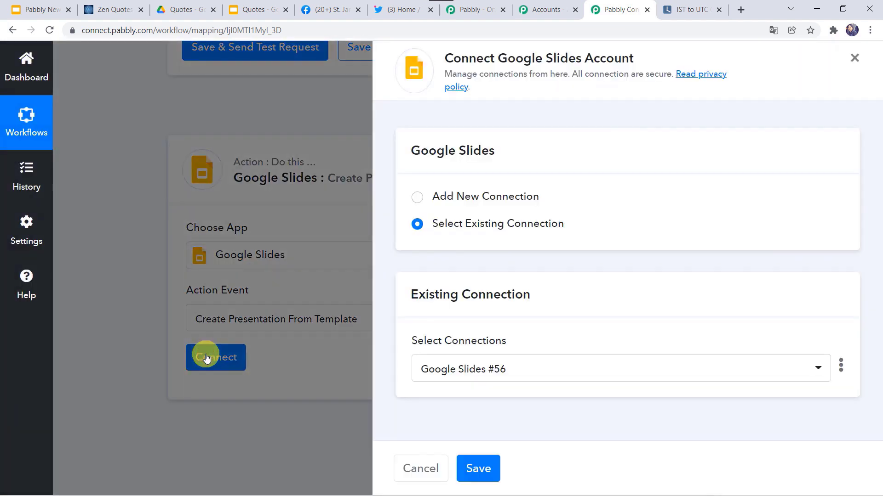
Step: Add a new Google Slides connection, choose the Google account, and grant Drive access
left_click(471, 195)
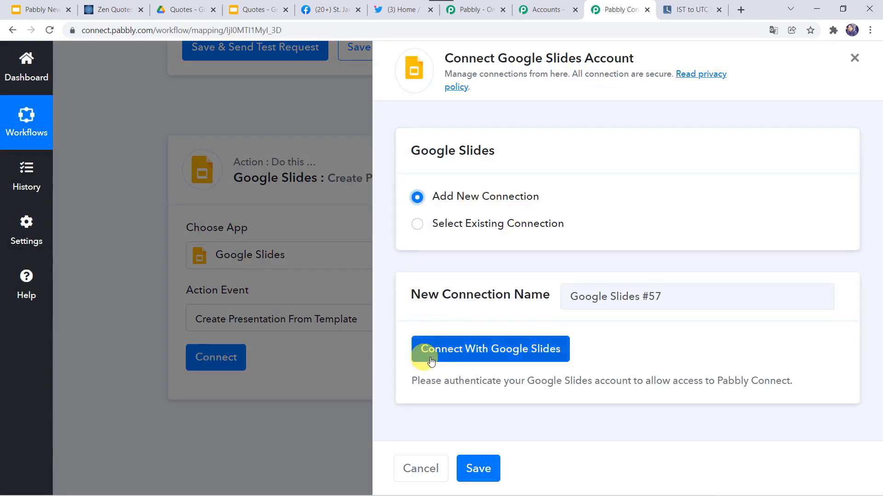
left_click(476, 351)
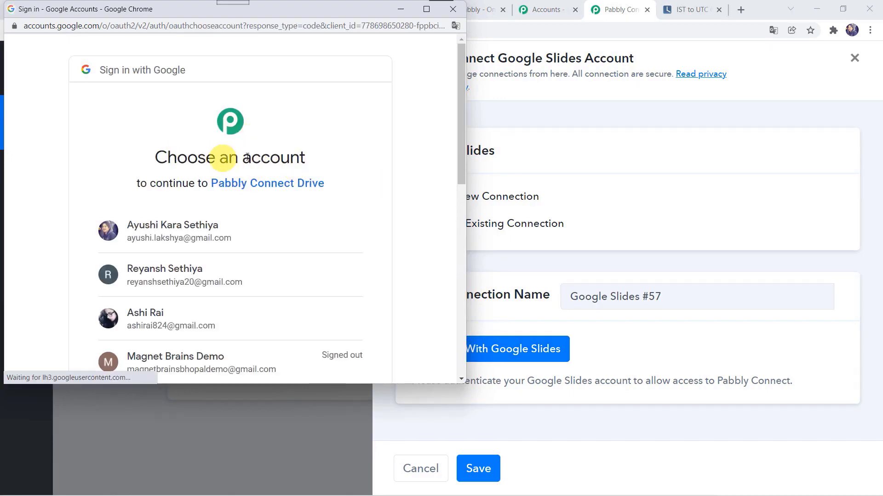
scroll(245, 222, "down", 3)
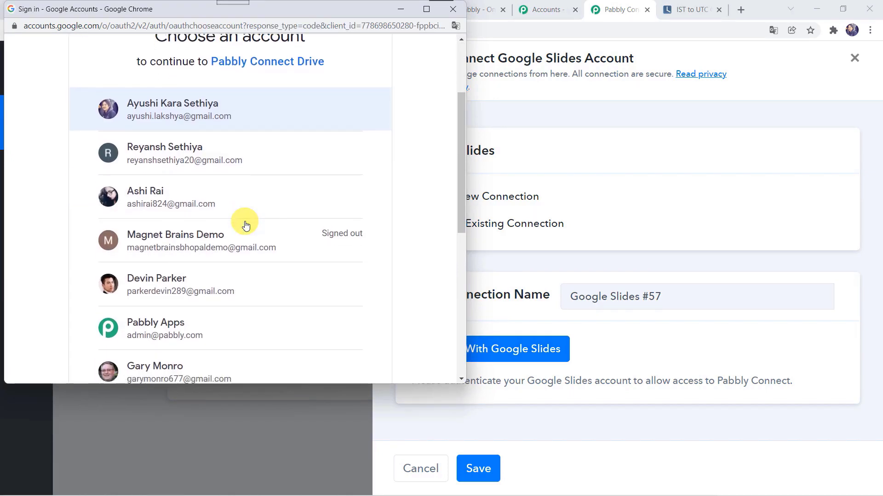
left_click(173, 199)
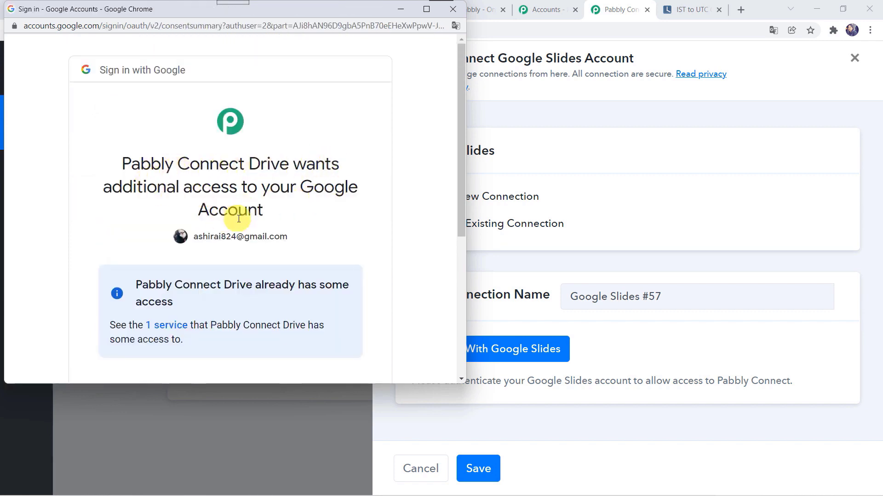
scroll(240, 219, "down", 4)
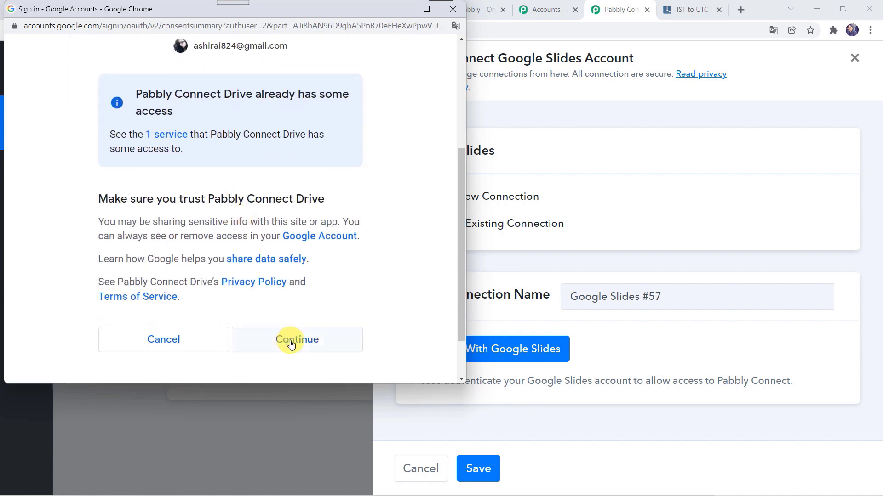
left_click(291, 344)
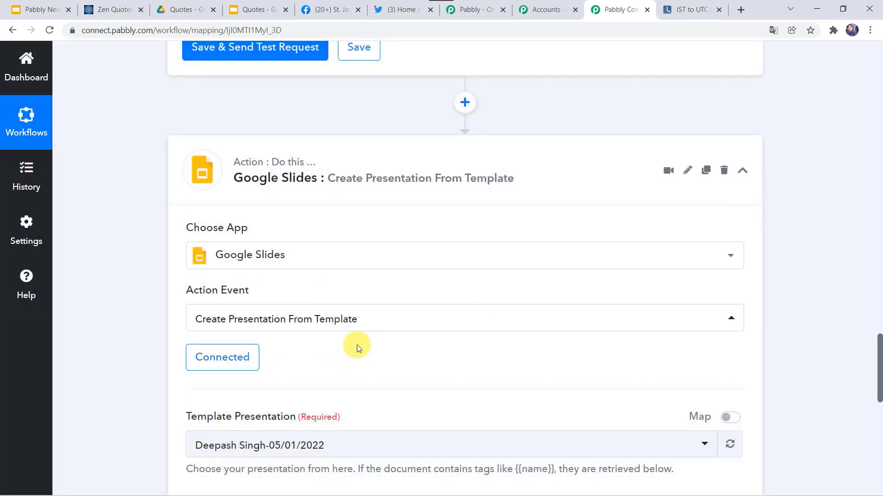
Step: Use the Quotes presentation as the template
scroll(357, 345, "down", 5)
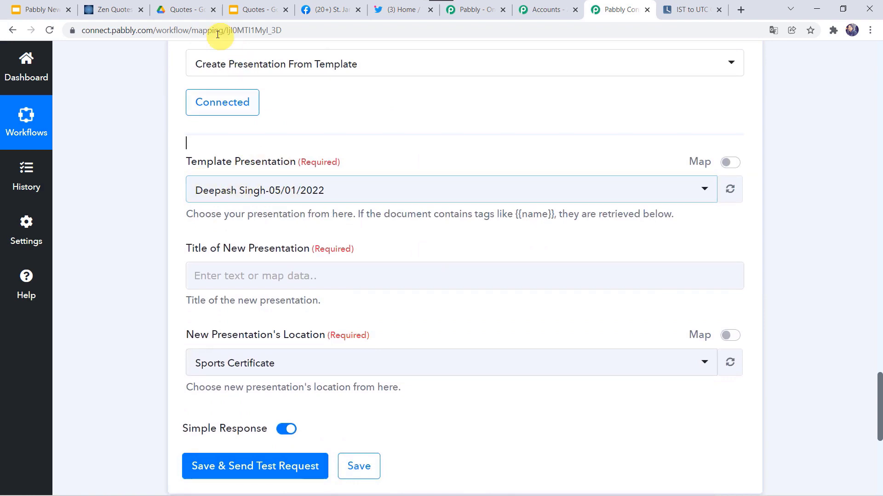
left_click(263, 194)
left_click(236, 304)
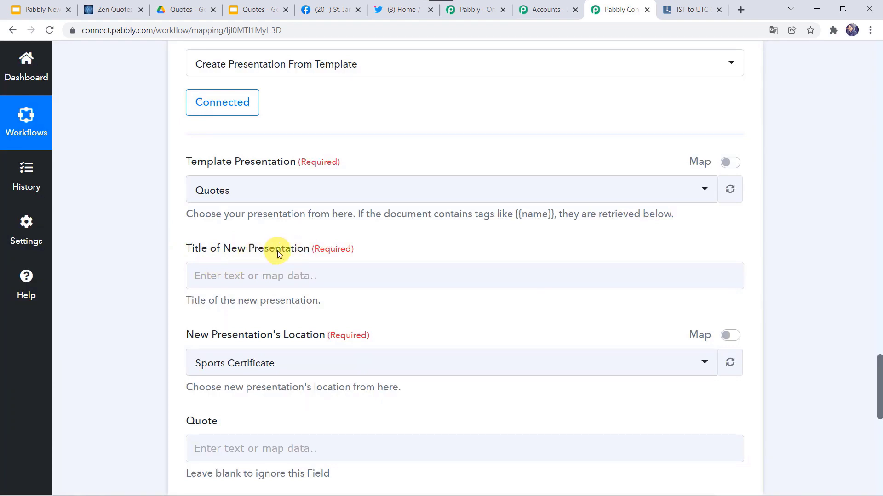
Step: Title the new presentation with the formatted current date plus '_Quotes'
left_click(218, 283)
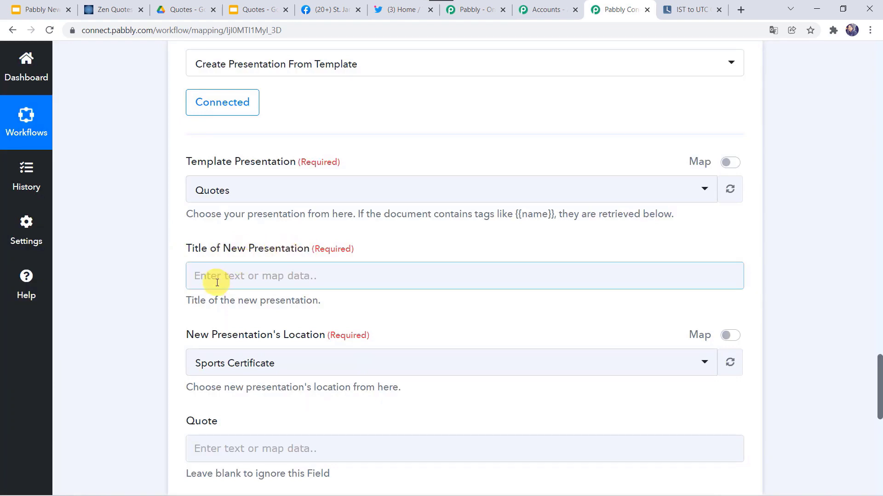
scroll(124, 201, "up", 10)
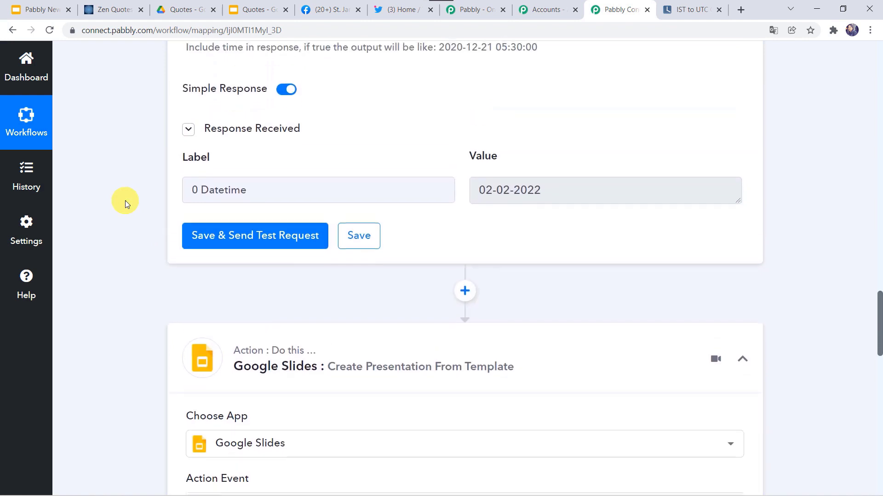
scroll(97, 363, "down", 6)
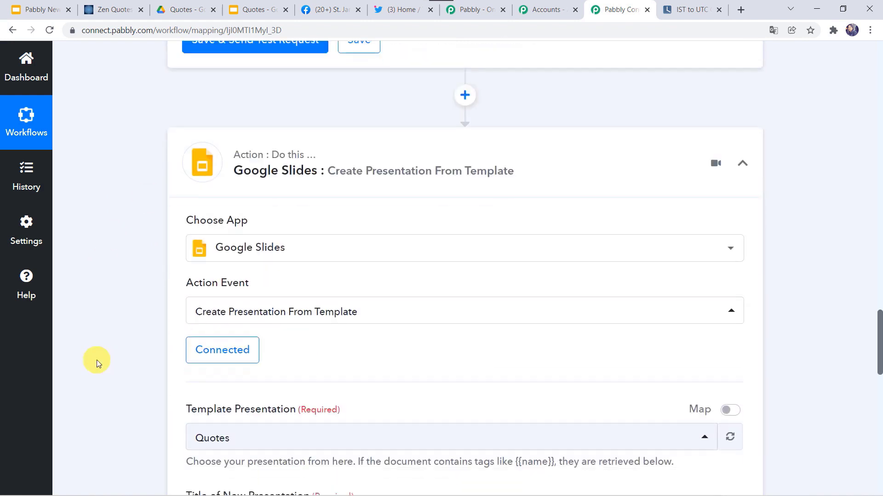
scroll(97, 360, "down", 3)
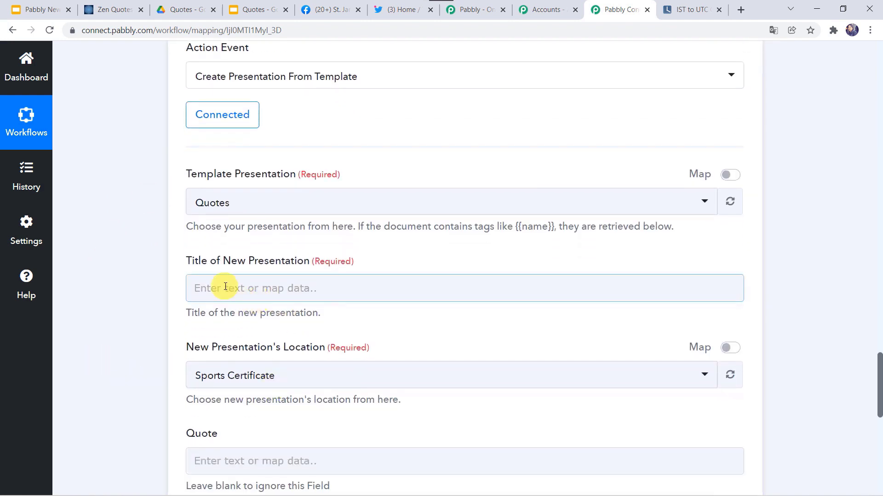
left_click(225, 287)
scroll(265, 386, "down", 3)
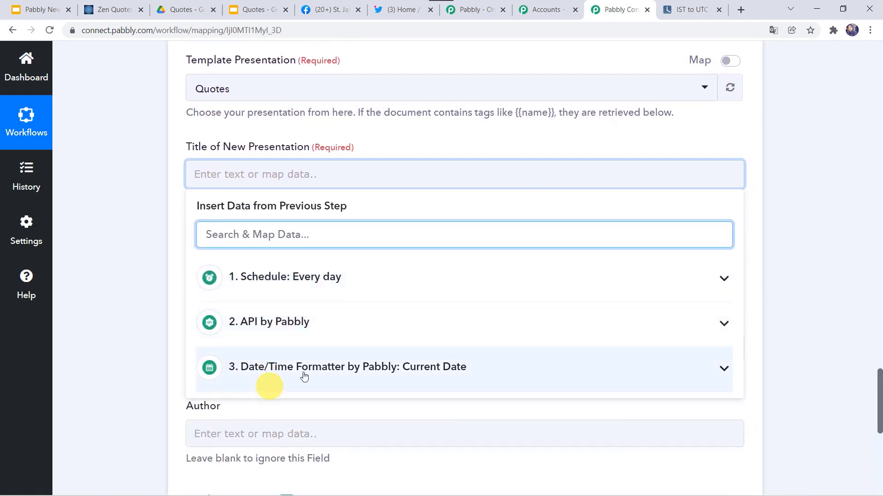
left_click(272, 370)
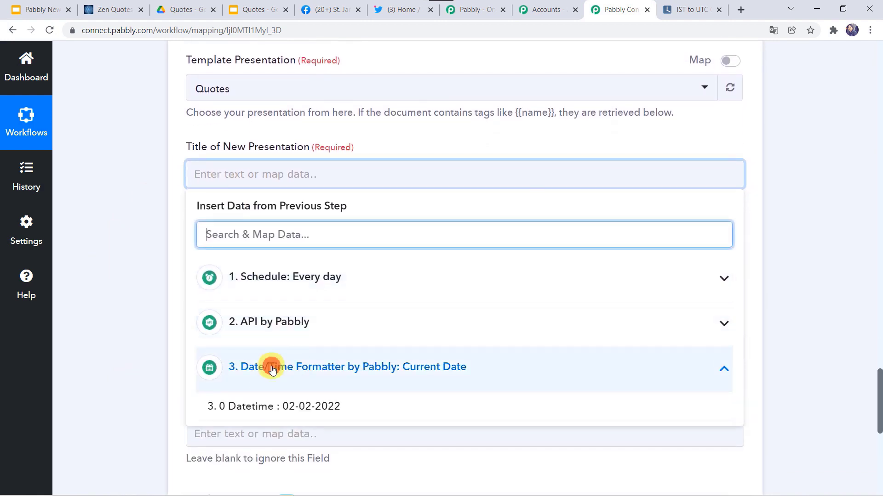
left_click(297, 408)
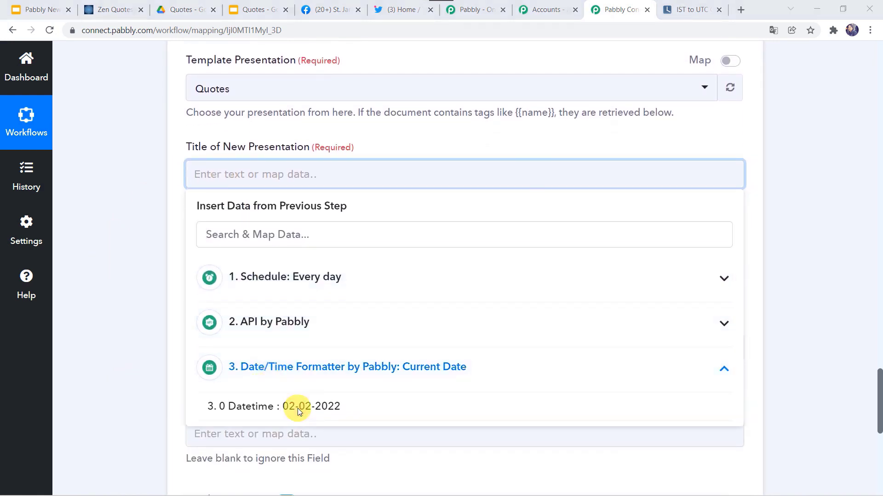
left_click(297, 408)
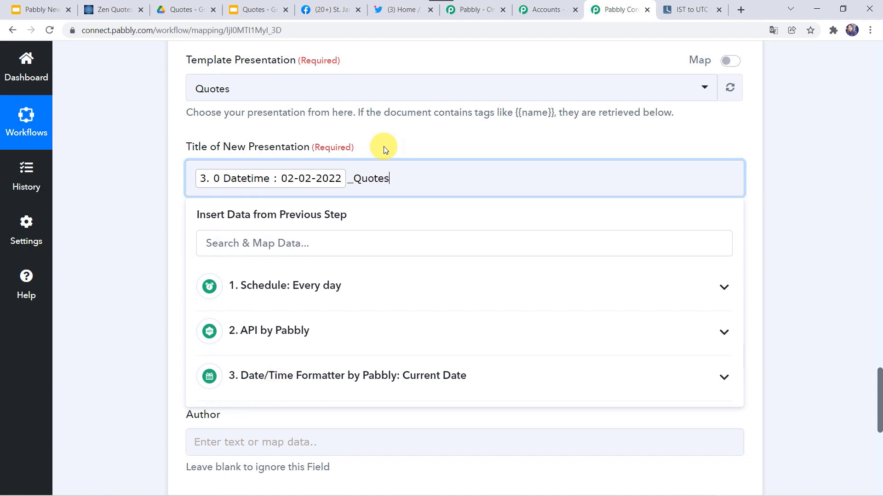
left_click(153, 211)
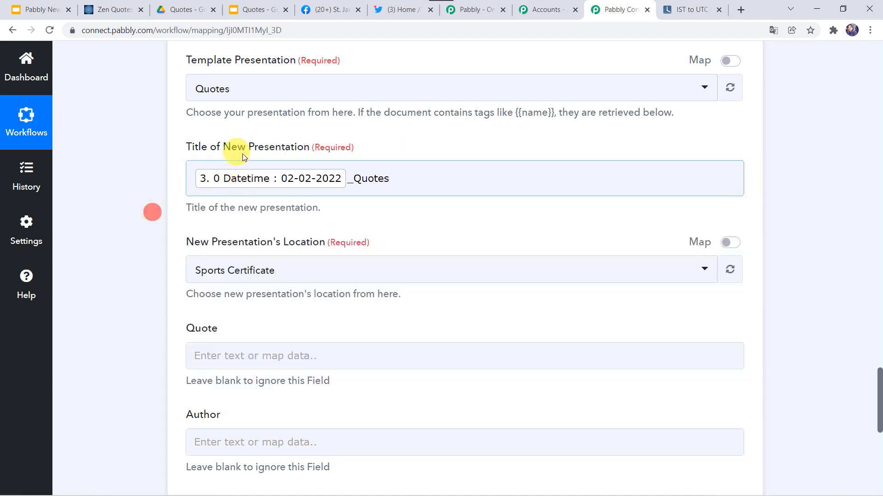
scroll(152, 265, "down", 2)
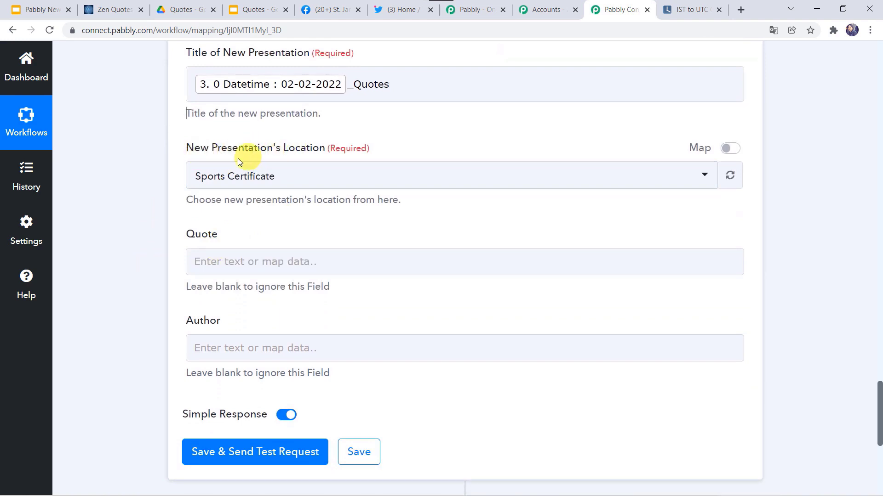
left_click(255, 92)
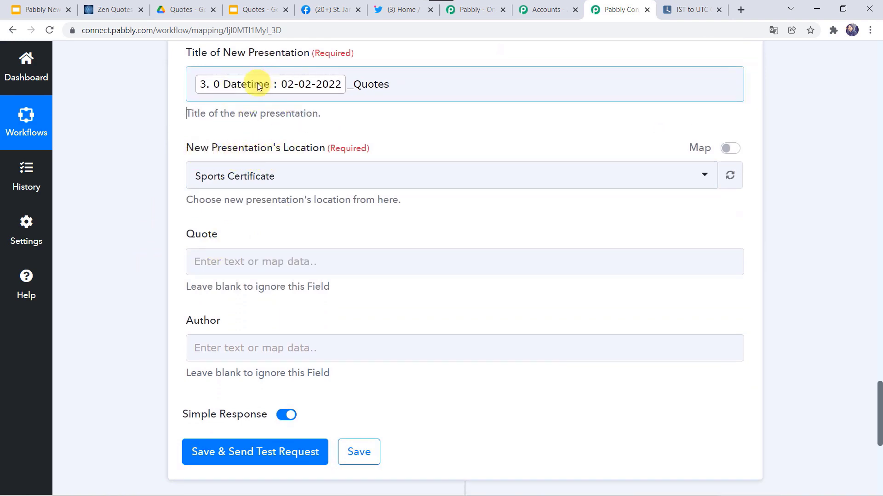
Step: Set the destination location to the Quotes folder
left_click(294, 177)
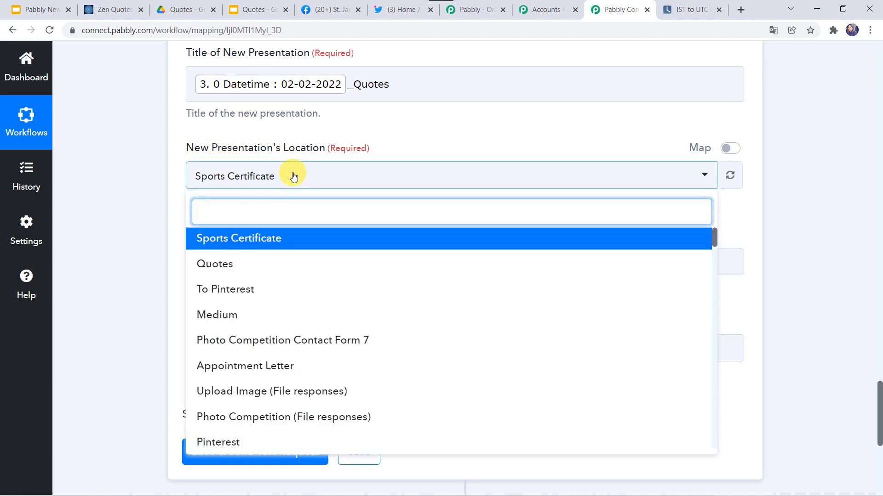
left_click(105, 182)
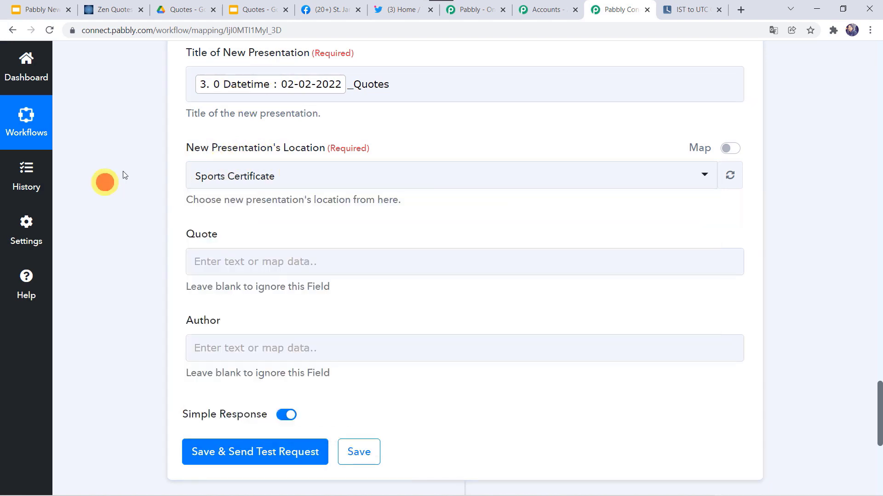
left_click(183, 15)
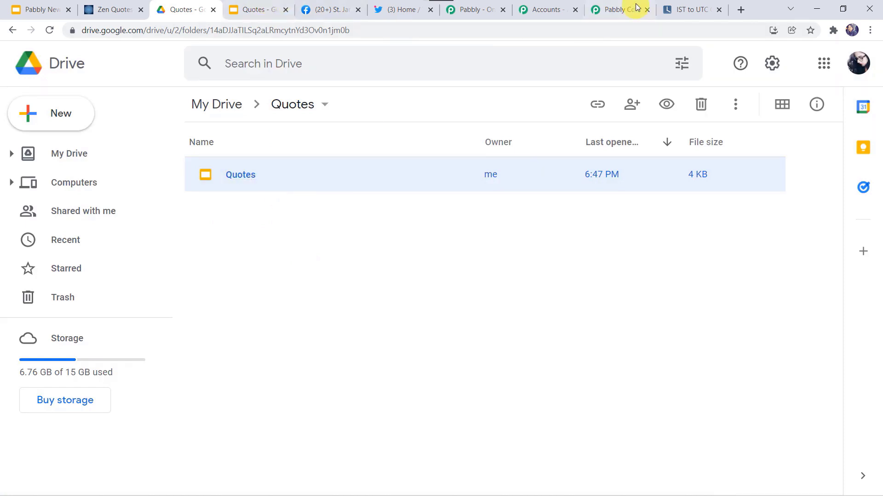
left_click(613, 4)
left_click(208, 174)
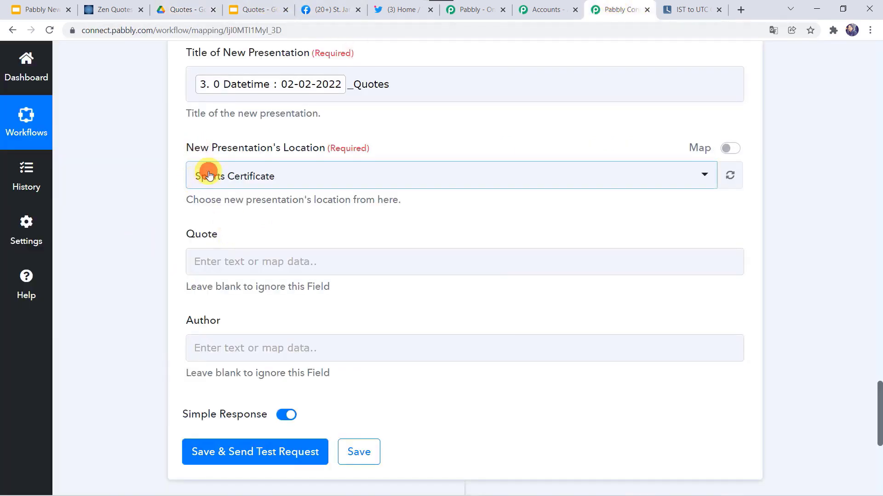
left_click(213, 263)
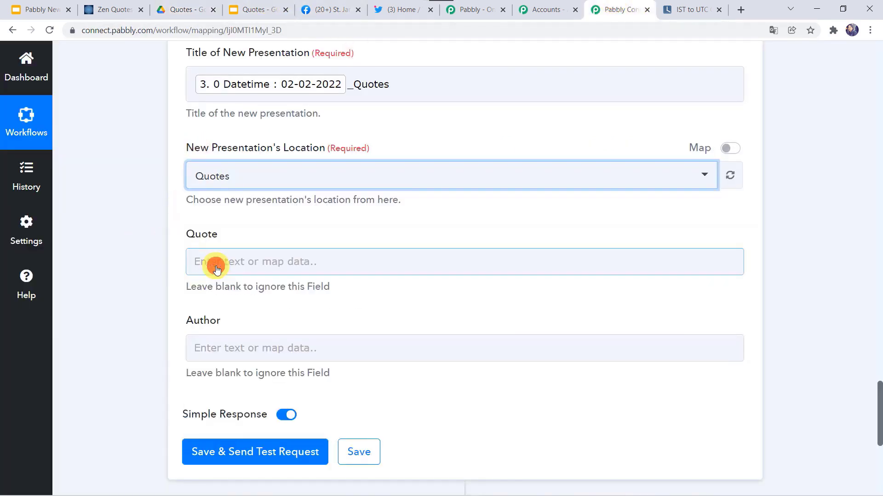
Step: Bring up the data mapping list for the Quote field
scroll(143, 275, "down", 1)
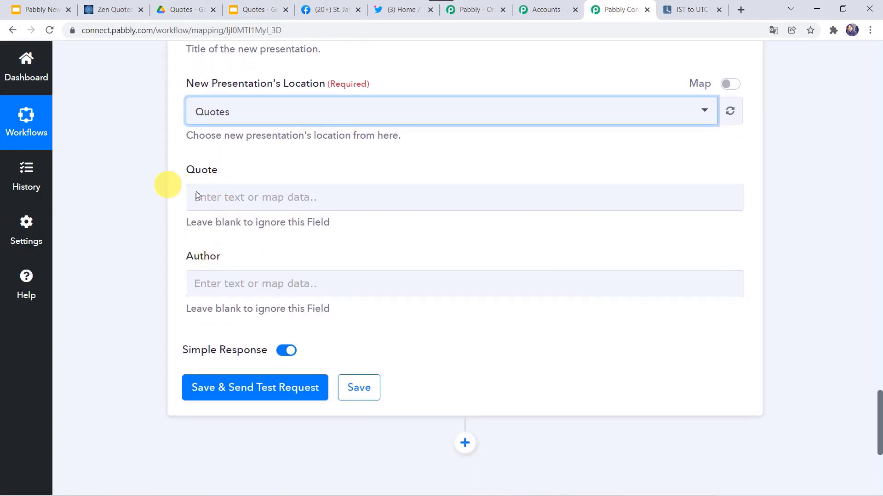
left_click(190, 195)
scroll(126, 148, "up", 15)
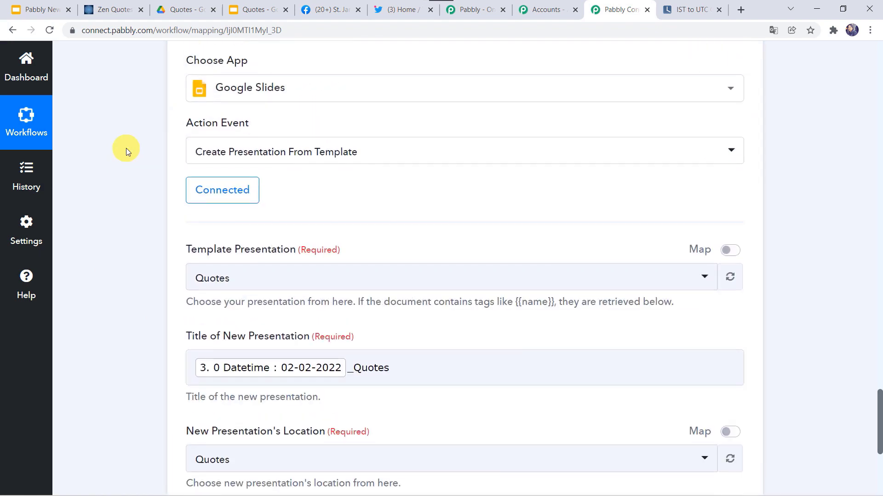
scroll(126, 148, "up", 15)
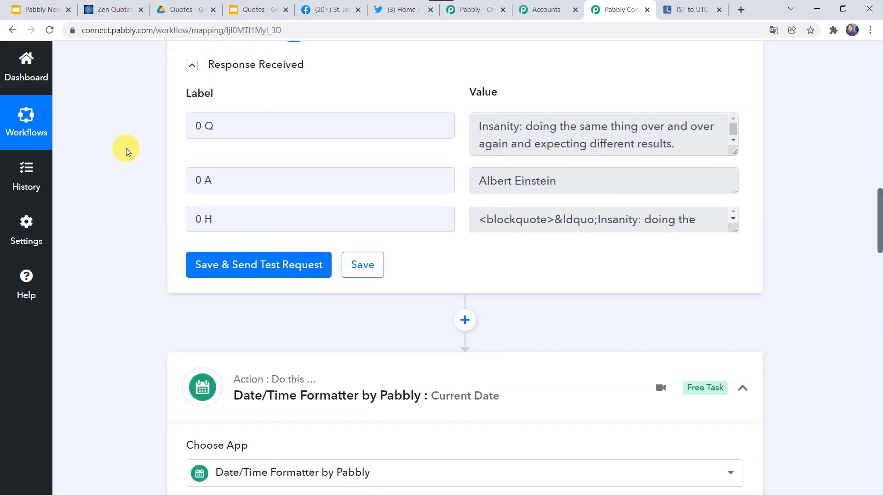
scroll(93, 329, "down", 19)
scroll(95, 329, "down", 13)
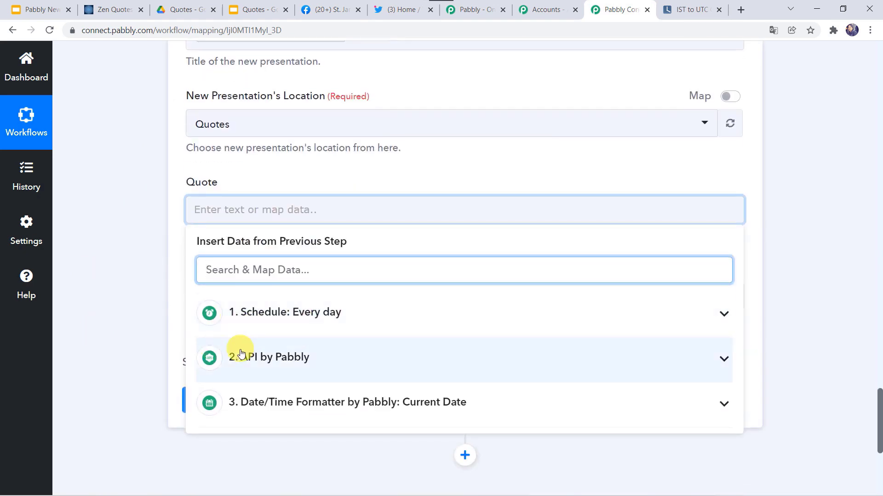
Step: Map the API quote into Quote and Albert Einstein into Author, then test successfully
scroll(164, 345, "down", 2)
left_click(285, 257)
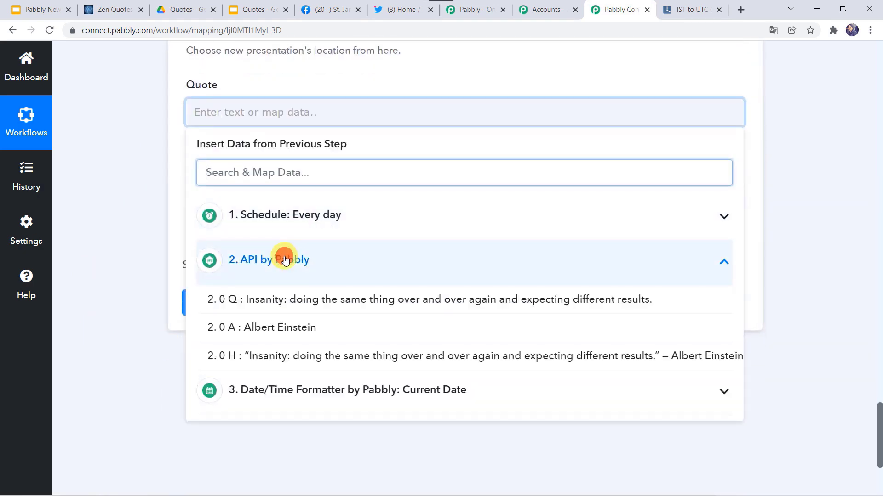
left_click(283, 306)
left_click(196, 202)
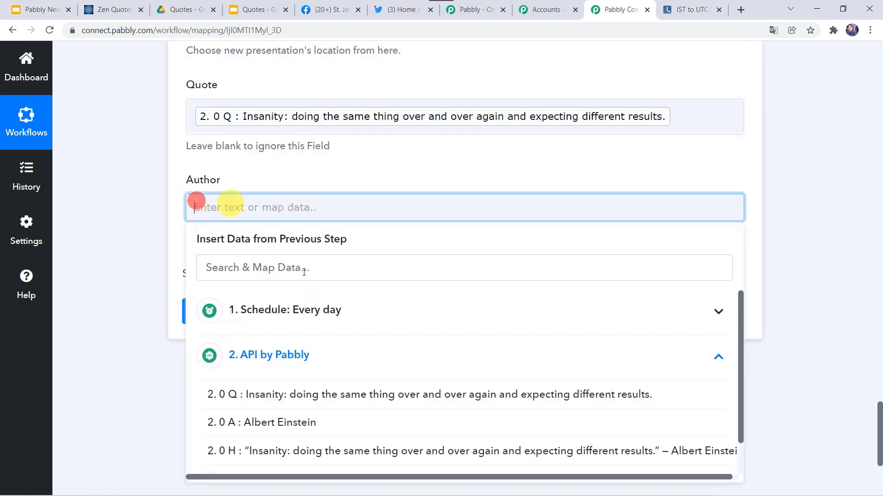
left_click(273, 430)
left_click(121, 260)
scroll(121, 260, "down", 2)
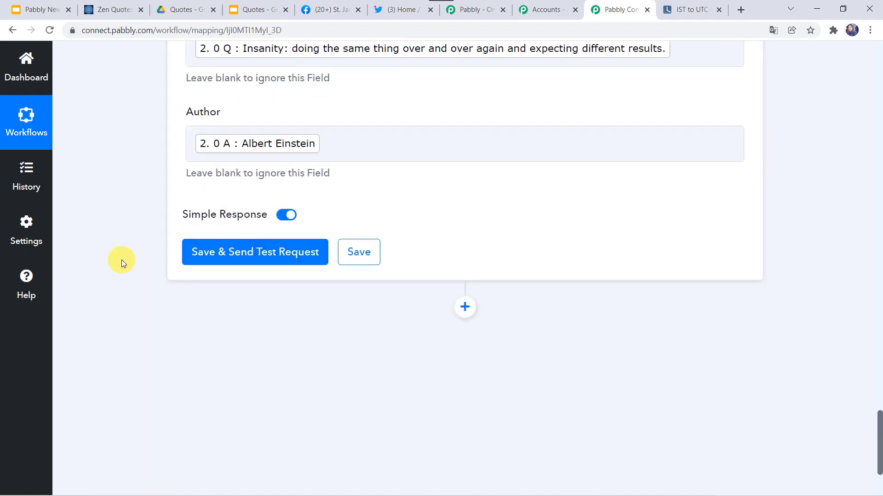
left_click(264, 257)
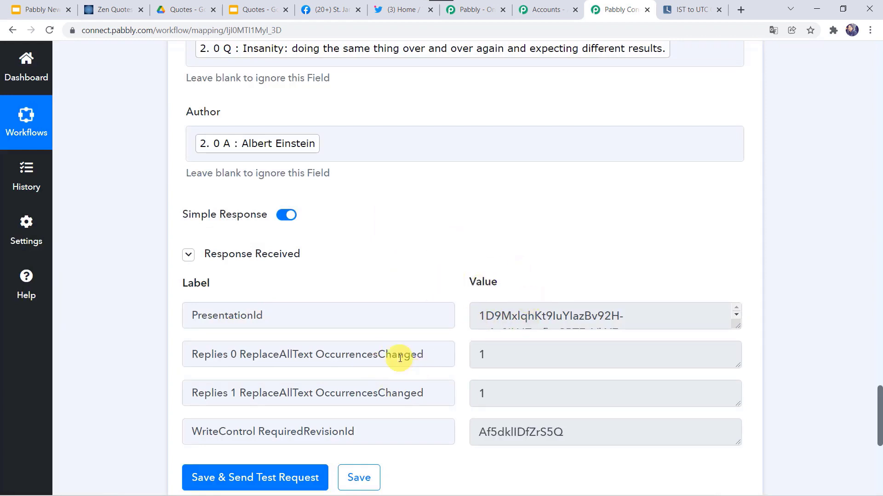
Step: Open 02-02-2022_Quotes from Google Drive to verify the Einstein quote, then go back to Pabbly Connect
left_click(189, 10)
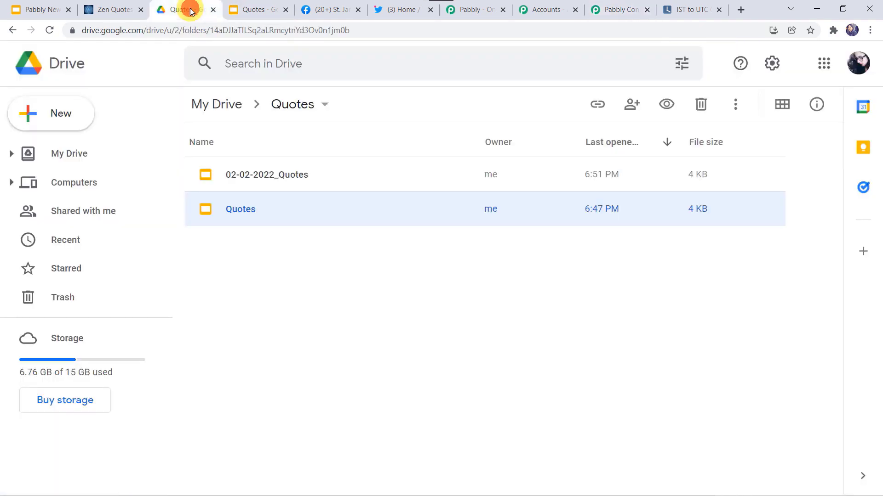
double_click(266, 175)
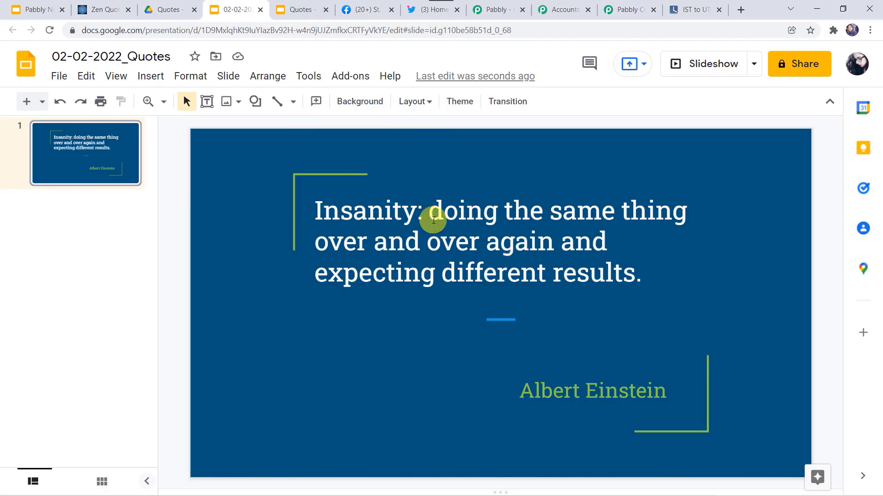
left_click(633, 16)
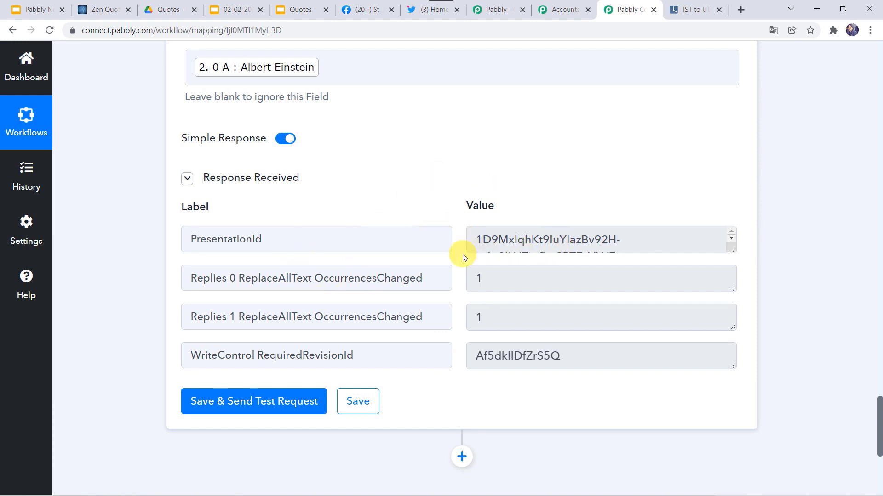
Step: Add a Delay action step set to Delay For with Minutes as the unit
scroll(145, 365, "down", 5)
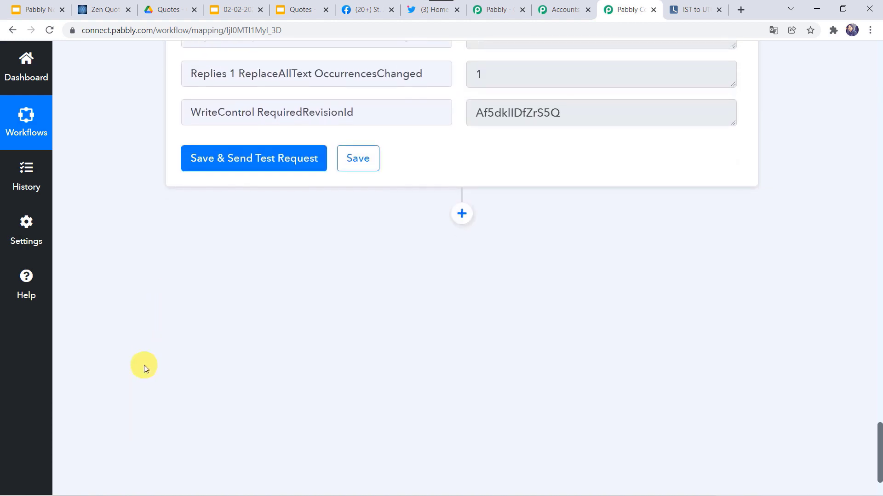
left_click(462, 209)
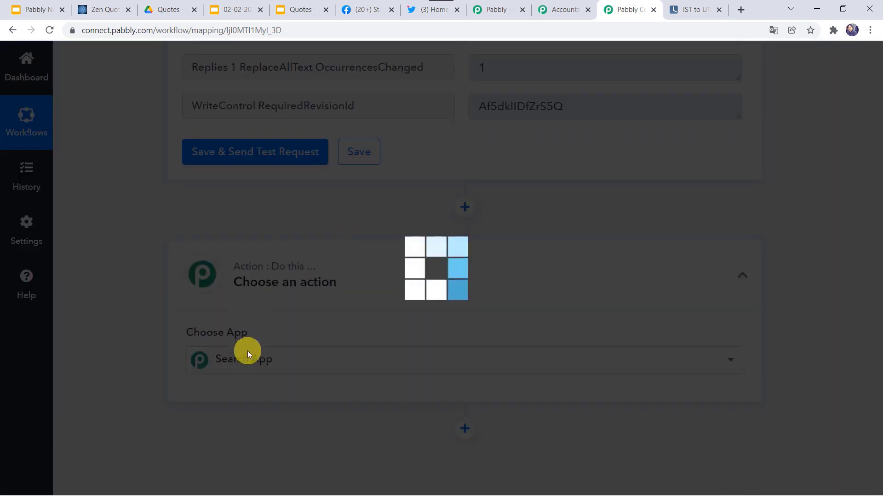
left_click(247, 351)
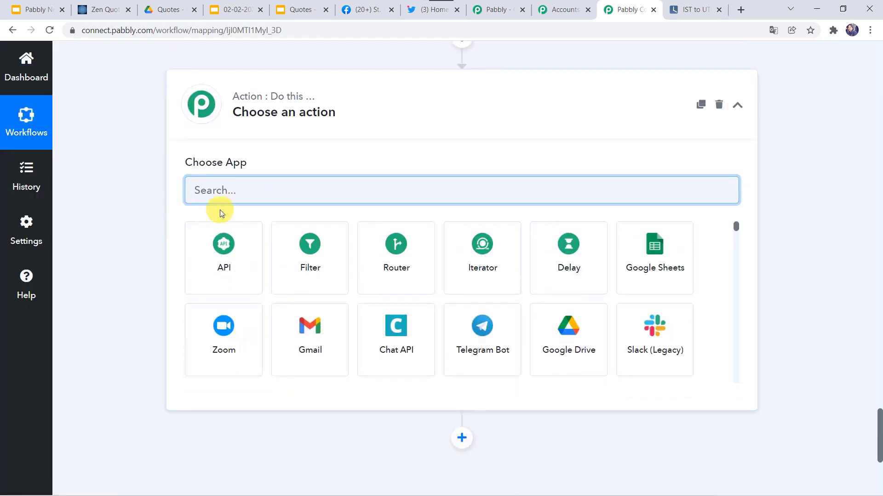
left_click(541, 271)
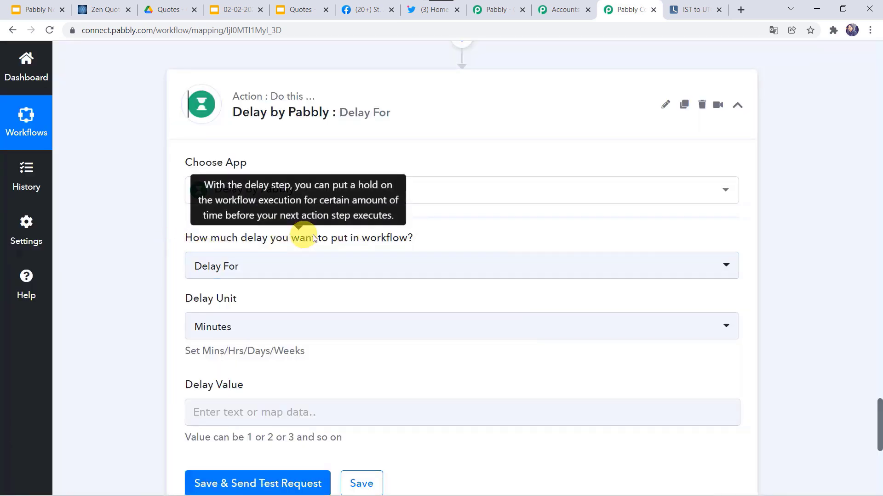
left_click(255, 271)
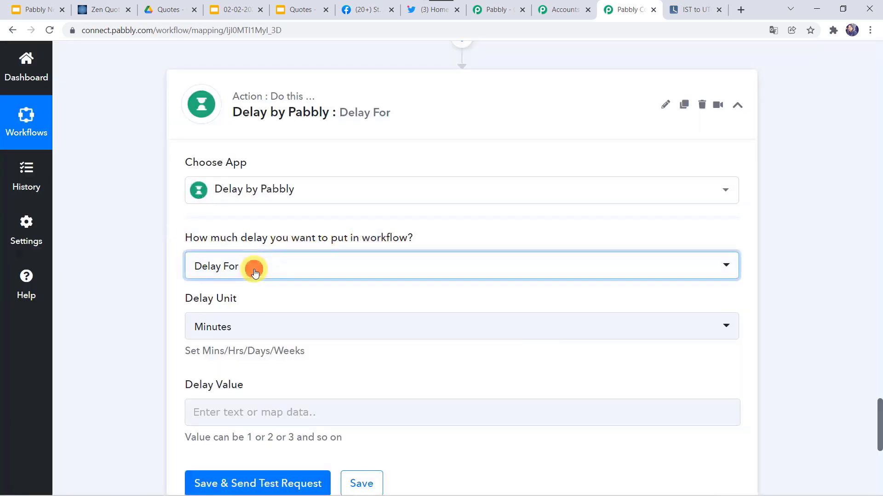
left_click(181, 279)
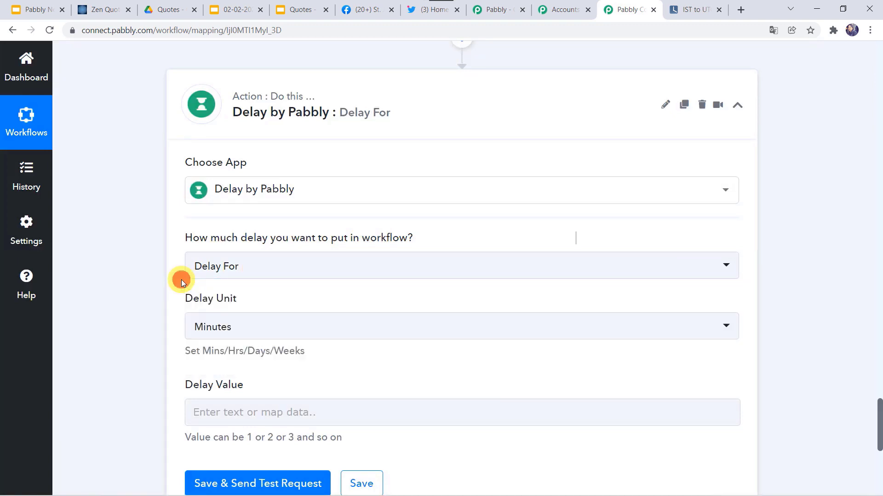
left_click(211, 327)
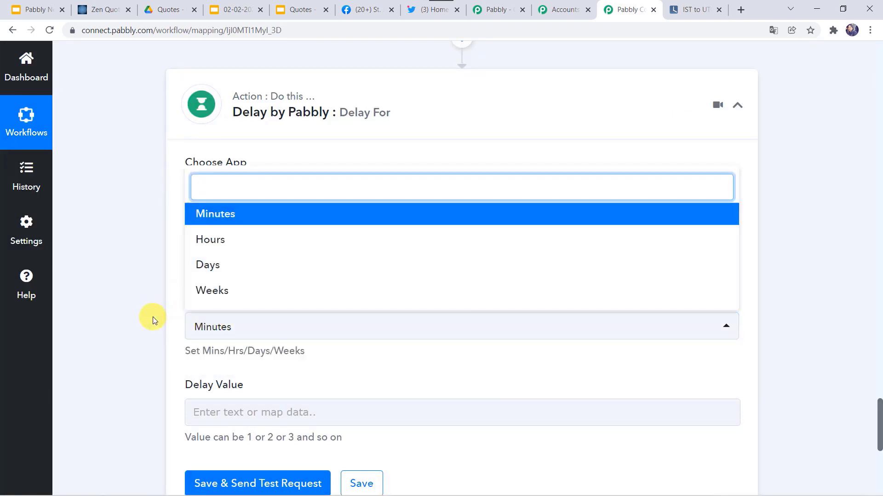
left_click(119, 332)
Step: Enter a delay value of 1 and test the step, returning 'Delayed for 1 Minutes'
scroll(119, 332, "down", 2)
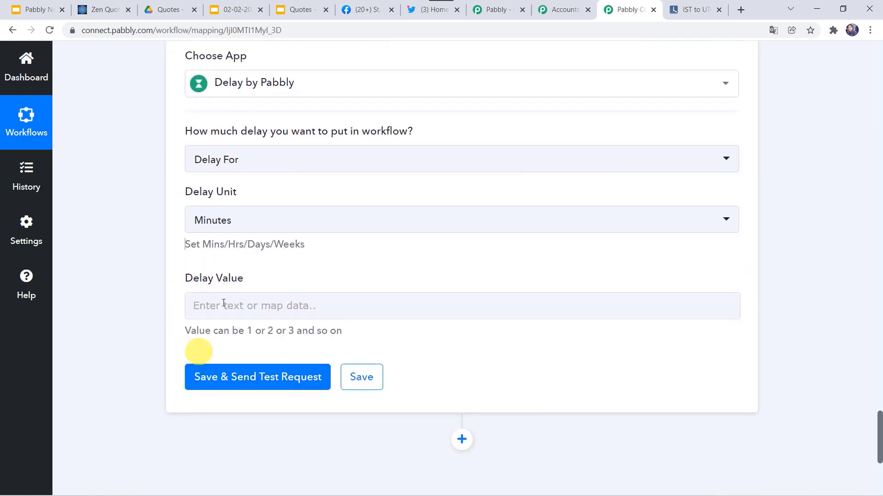
left_click(194, 307)
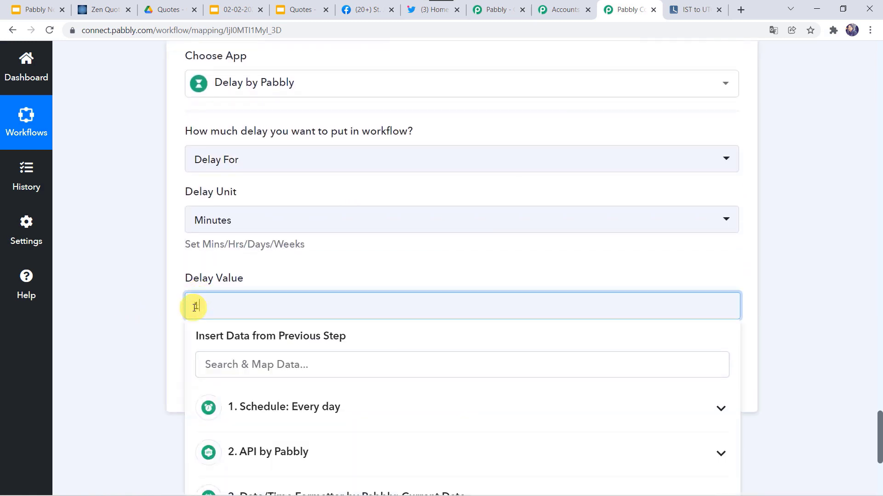
left_click(134, 278)
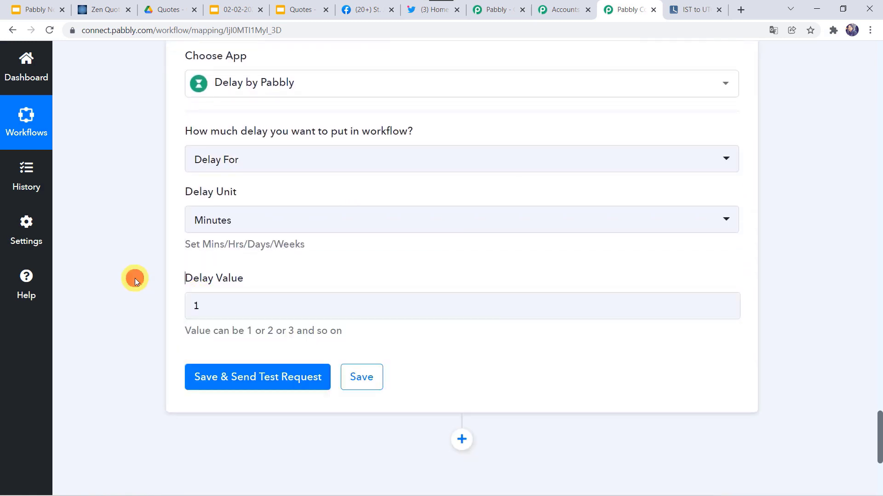
left_click(242, 387)
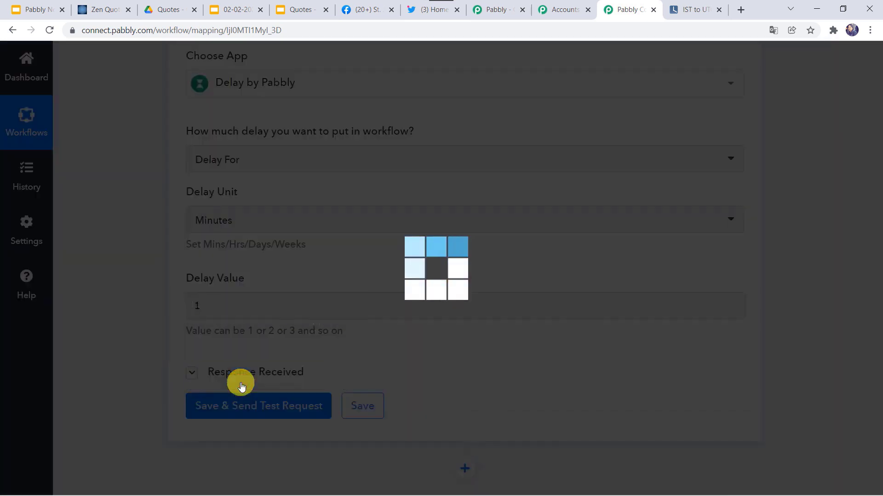
scroll(140, 386, "down", 3)
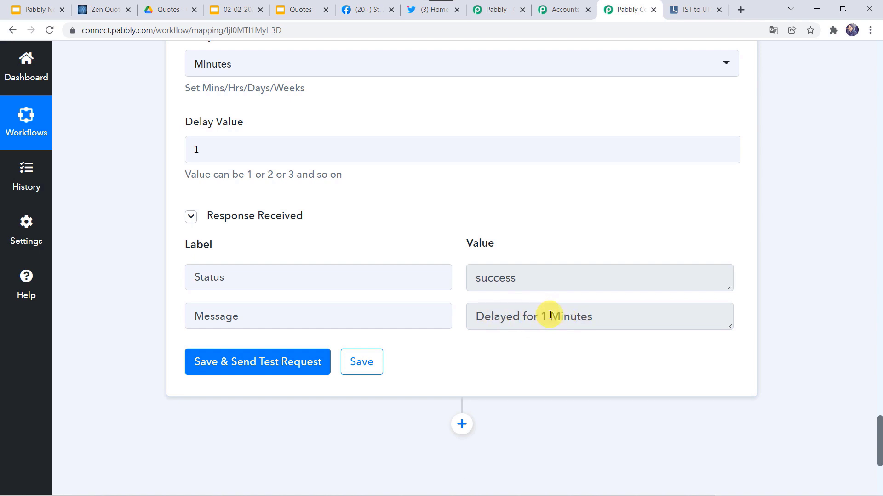
scroll(376, 272, "down", 2)
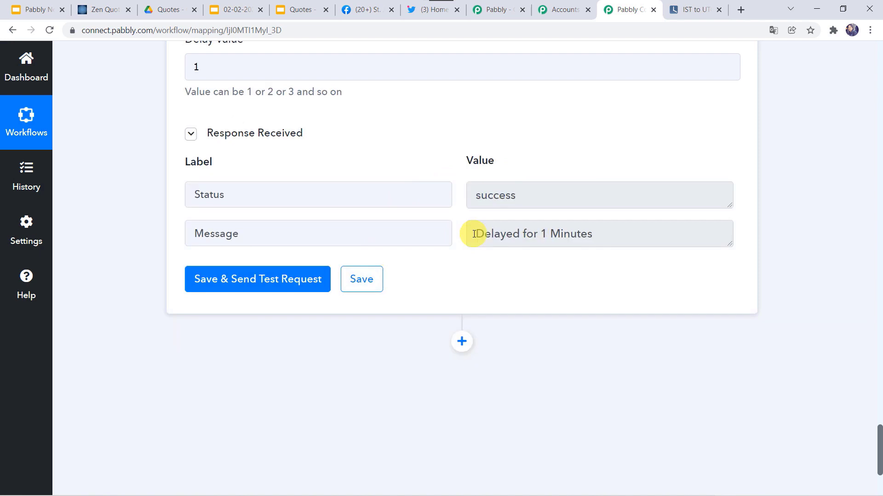
scroll(474, 233, "down", 3)
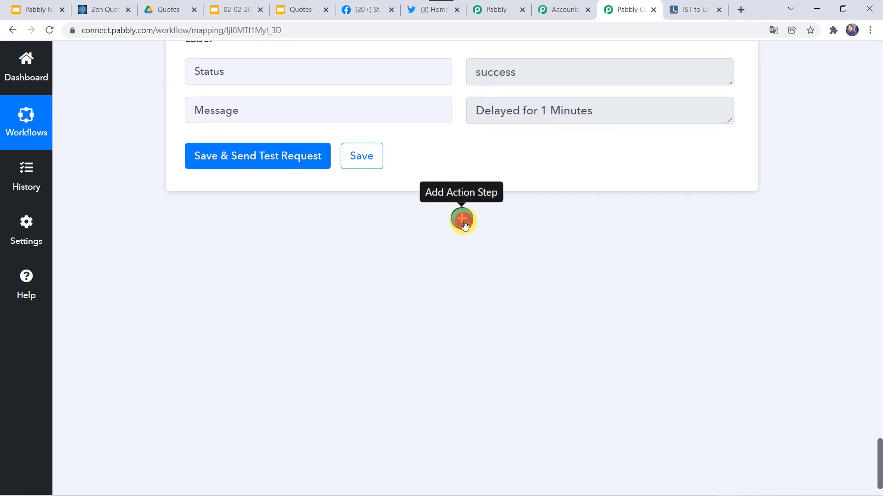
Step: Add a Google Slides Get a Thumbnail step using the existing Google Slides connection
left_click(463, 220)
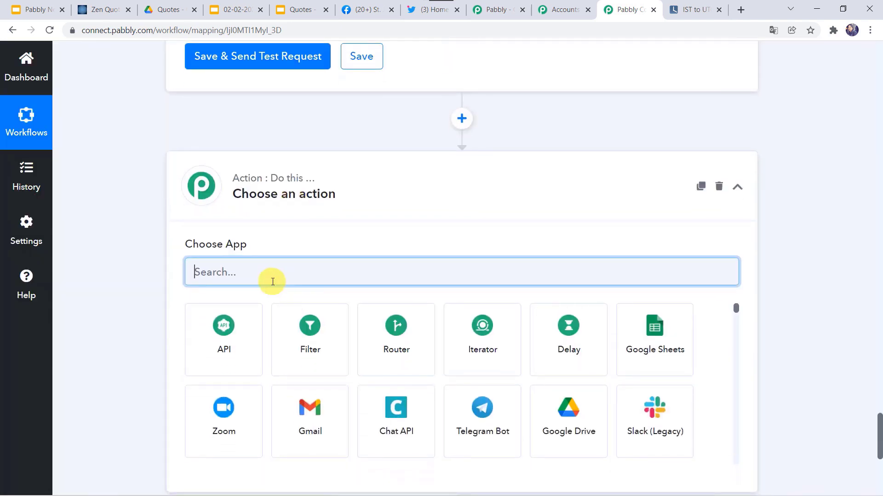
type("slide")
left_click(229, 340)
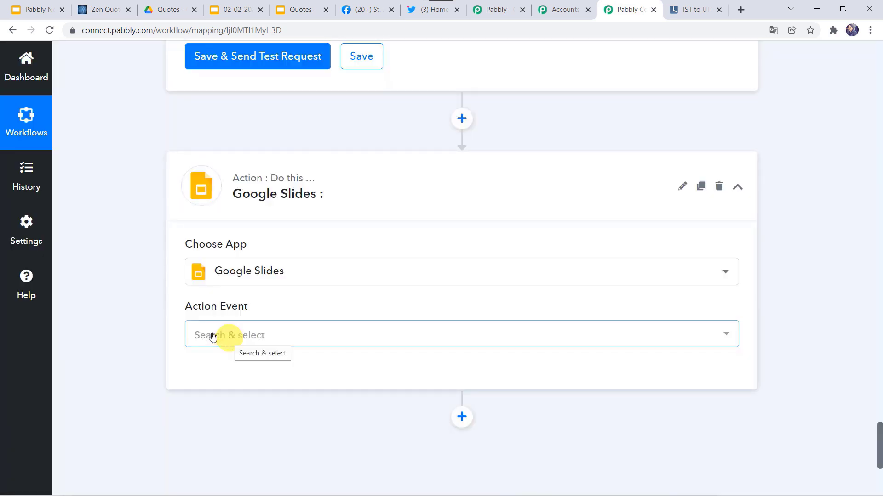
left_click(212, 337)
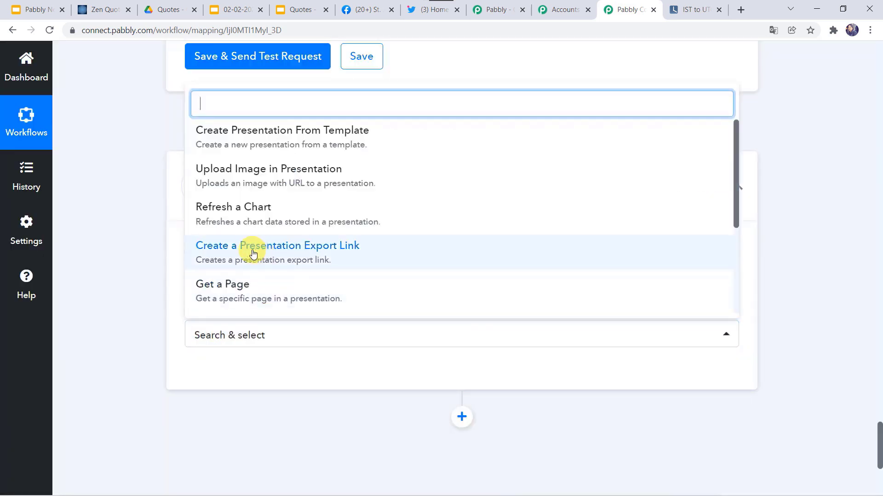
scroll(253, 254, "down", 2)
left_click(259, 236)
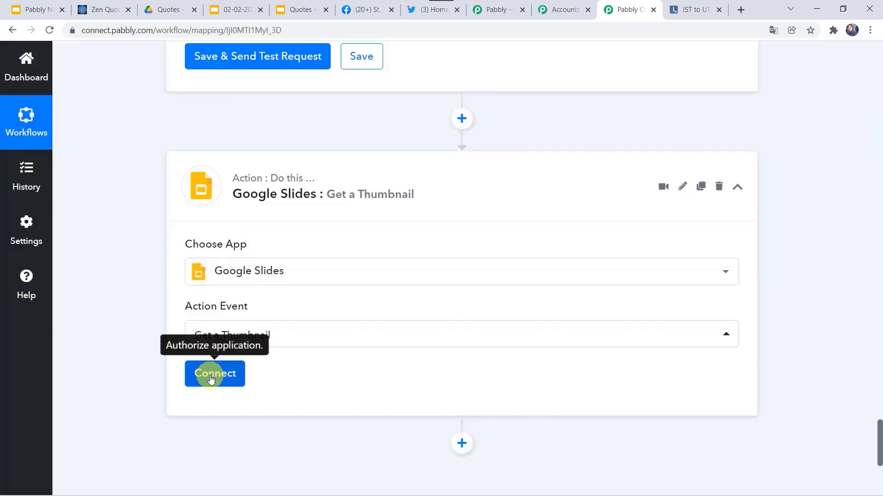
left_click(211, 378)
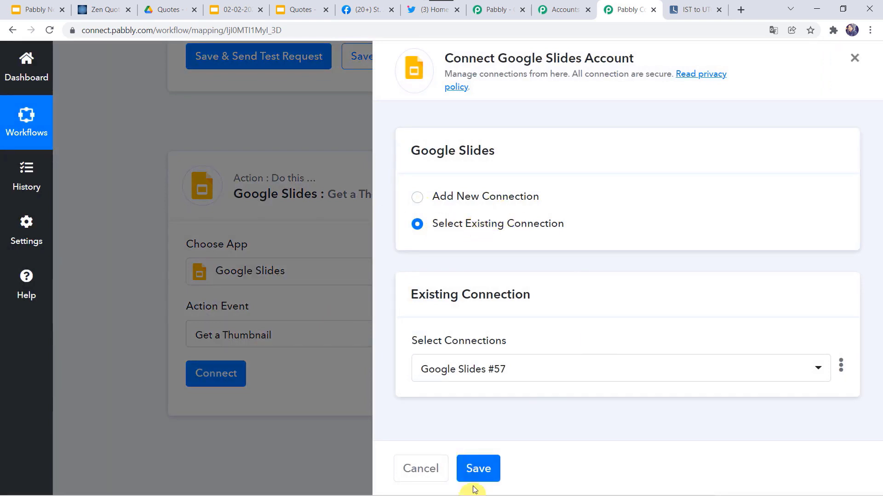
left_click(485, 465)
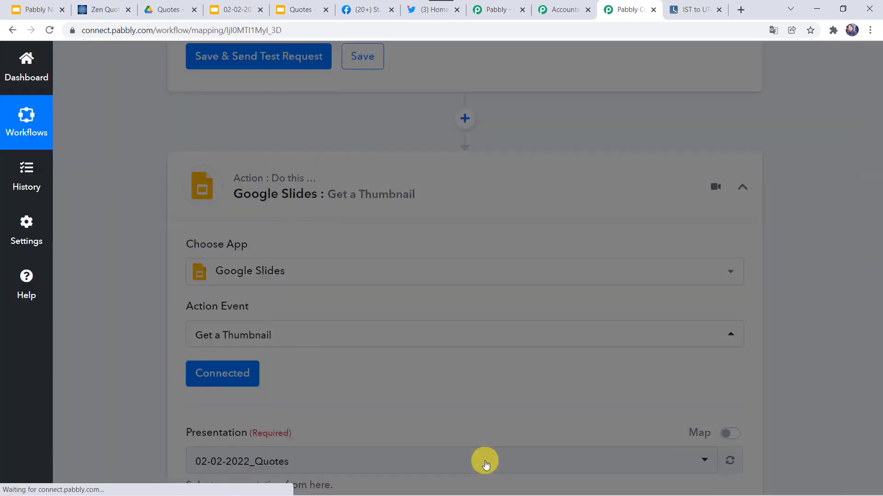
Step: Replace the fixed Presentation ID with step 4's mapped PresentationId
scroll(388, 341, "down", 5)
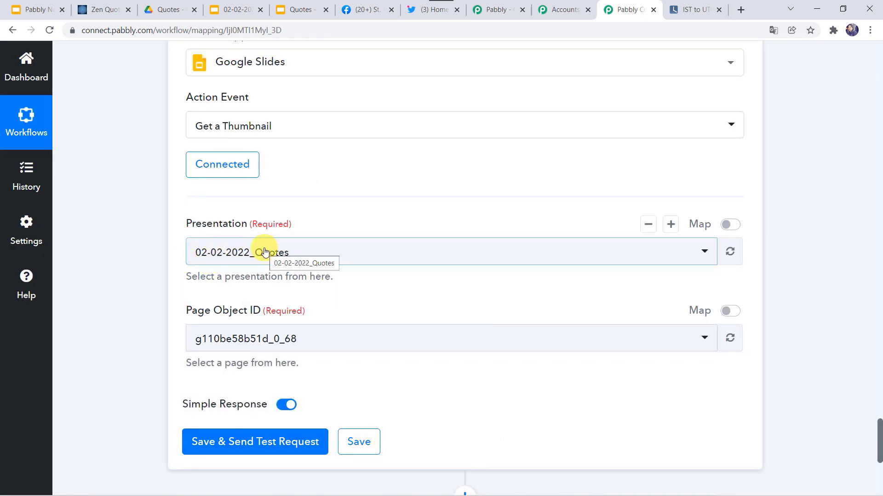
scroll(129, 160, "up", 15)
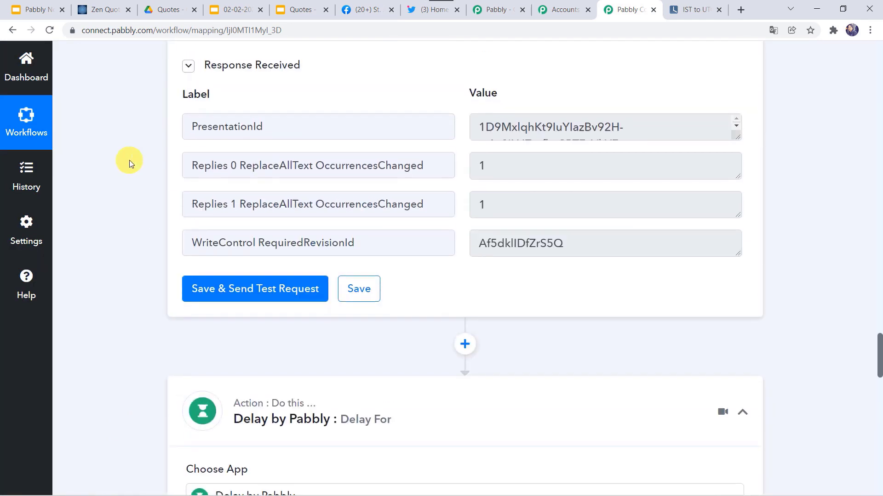
scroll(129, 160, "up", 3)
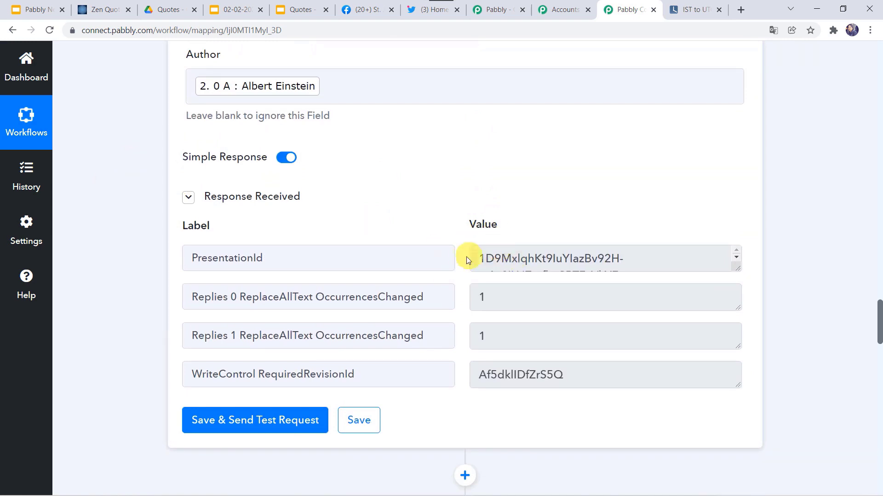
scroll(99, 380, "down", 20)
scroll(102, 383, "down", 10)
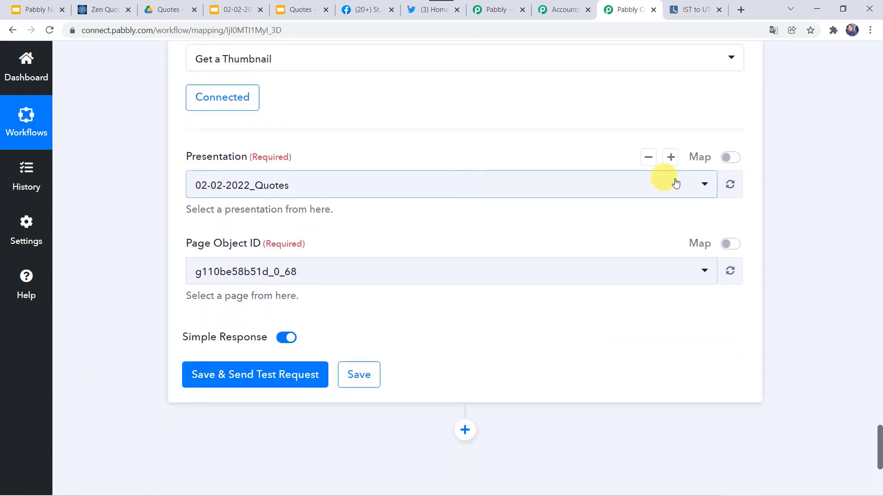
left_click(735, 159)
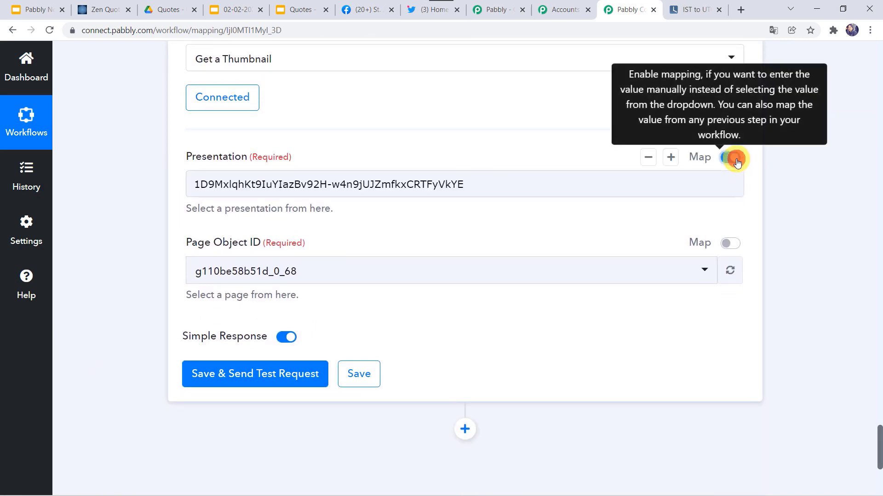
left_click(517, 187)
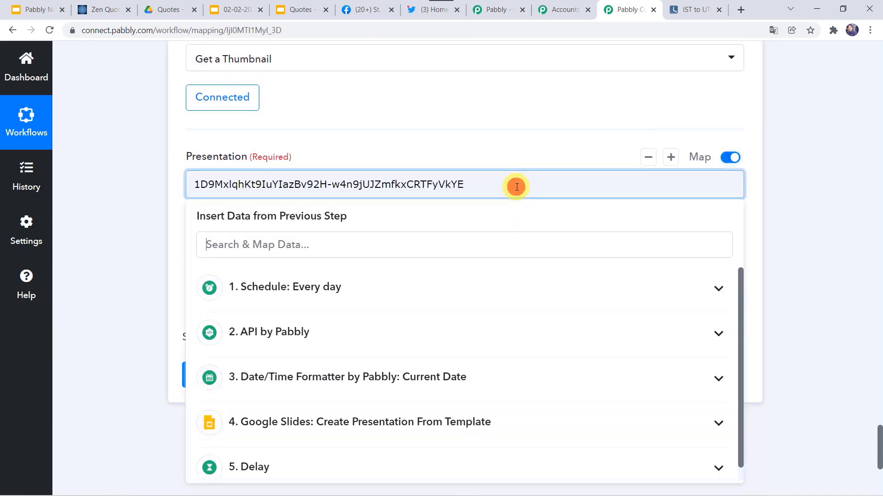
key("ctrl+a")
key("BackSpace")
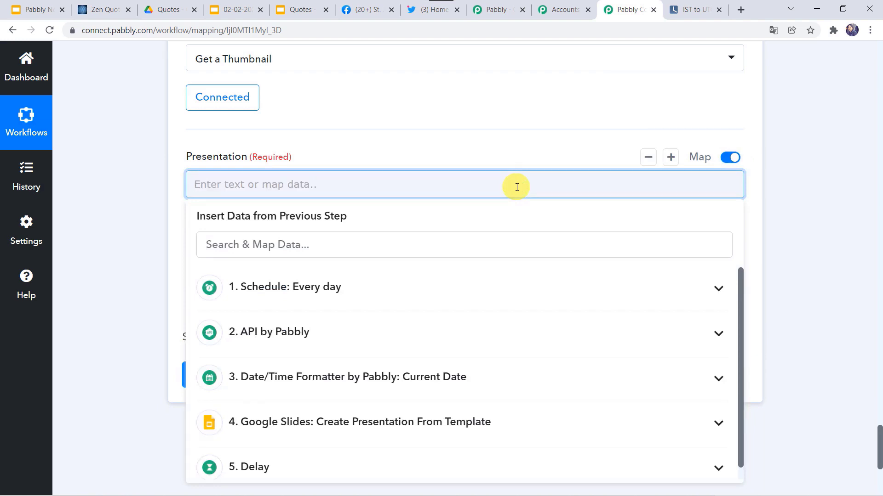
left_click(271, 428)
scroll(331, 291, "down", 3)
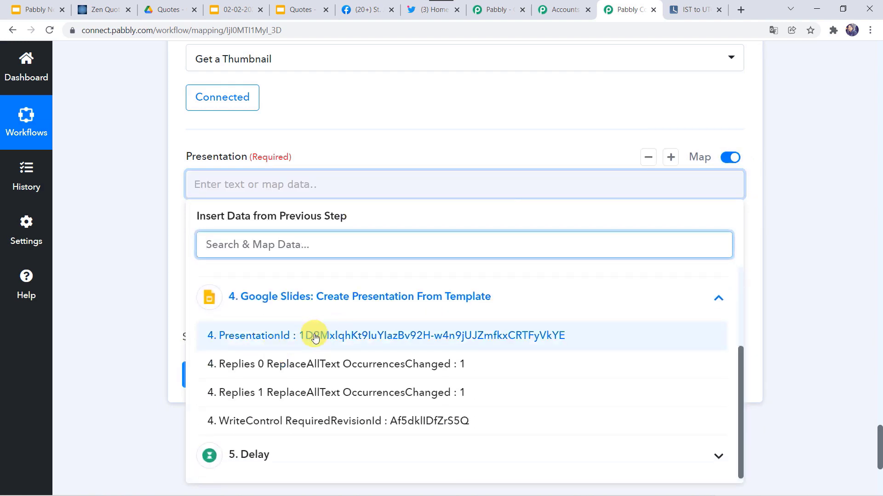
left_click(315, 336)
left_click(143, 264)
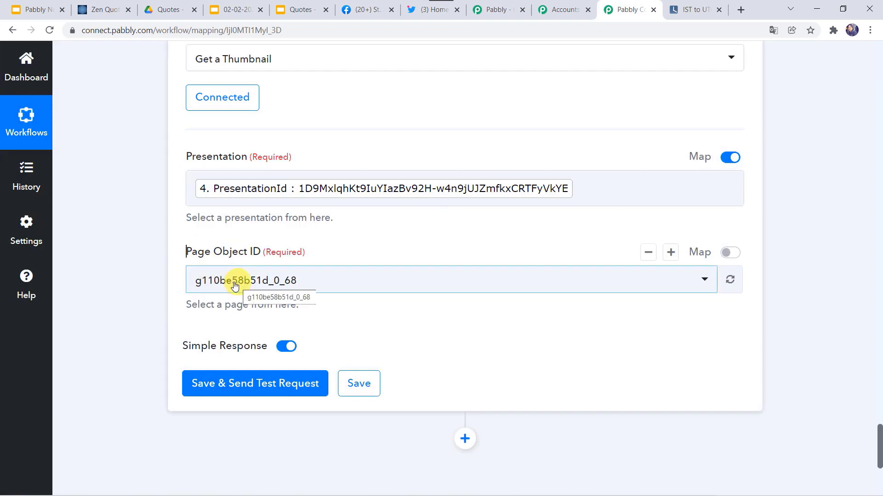
Step: Test the thumbnail step and expand the returned 1600×900 ContentUrl to read it
left_click(248, 385)
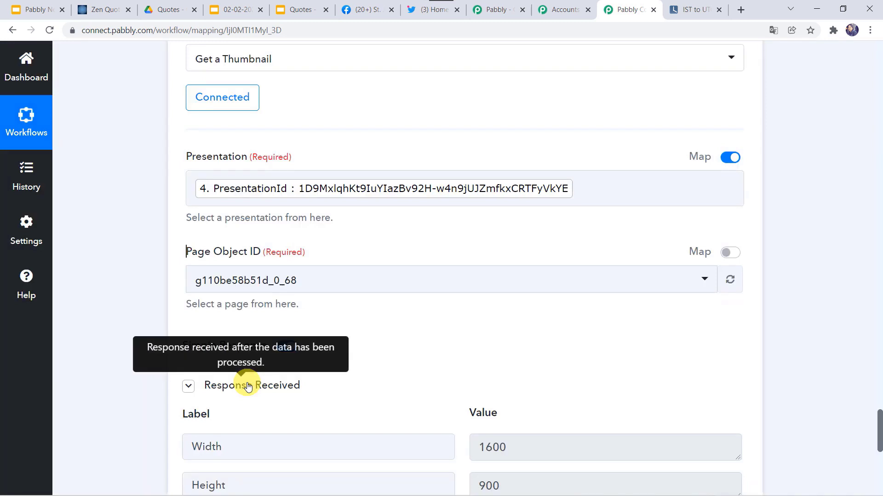
scroll(247, 384, "down", 5)
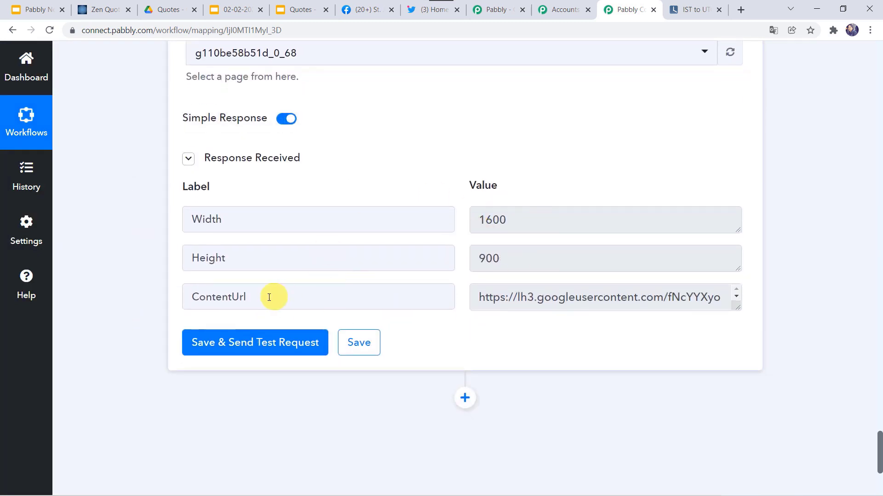
left_click_drag(736, 307, 758, 422)
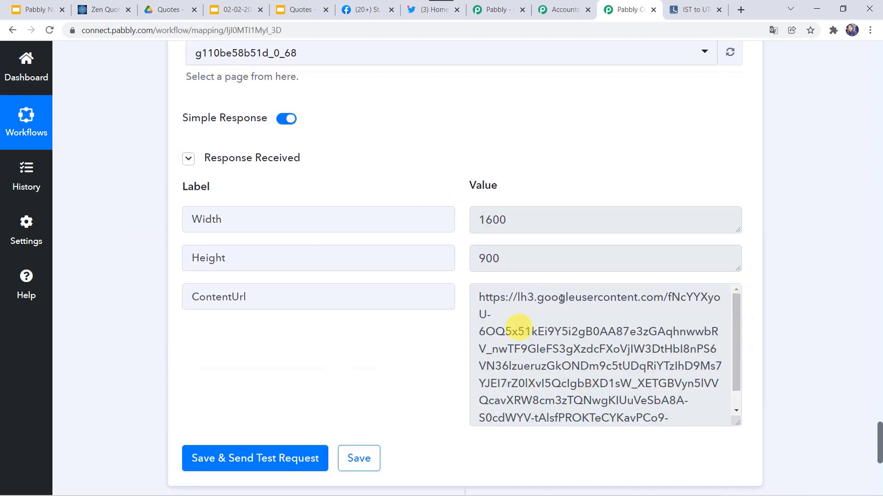
scroll(538, 330, "down", 1)
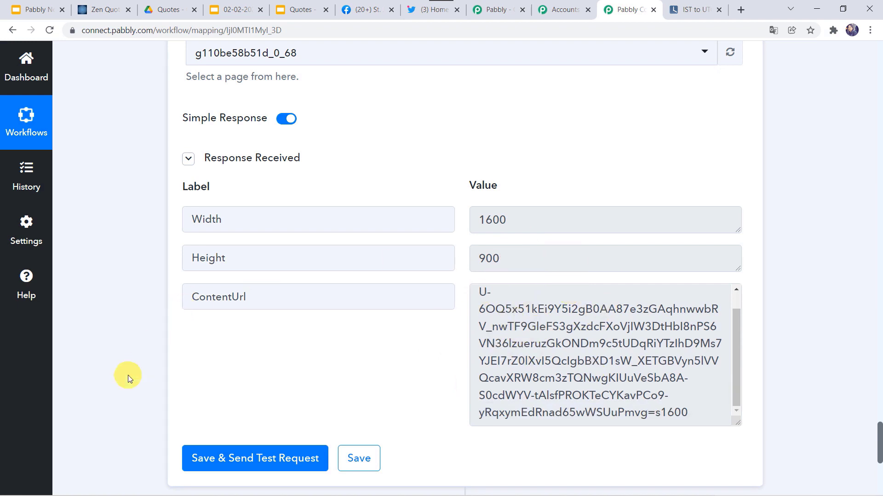
scroll(128, 375, "down", 5)
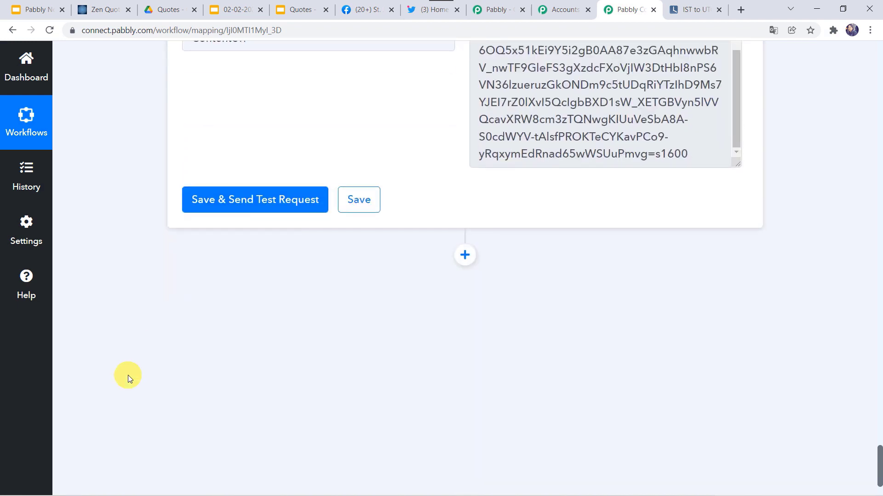
Step: Add a Facebook Pages step with the Create Page Photo action event
left_click(466, 263)
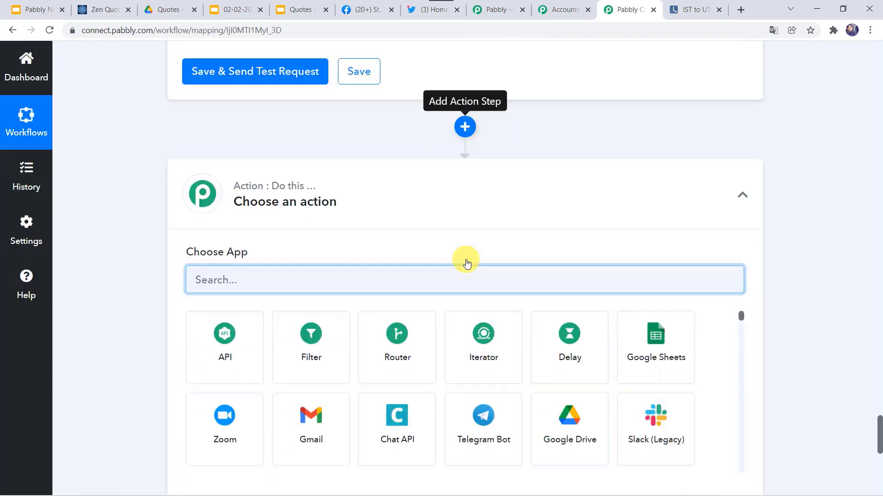
type("Fac")
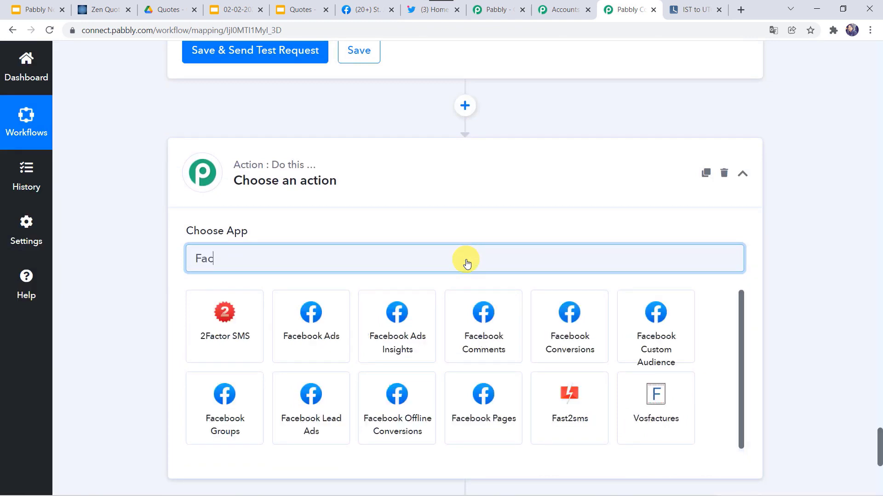
type("ebook pa")
left_click(227, 335)
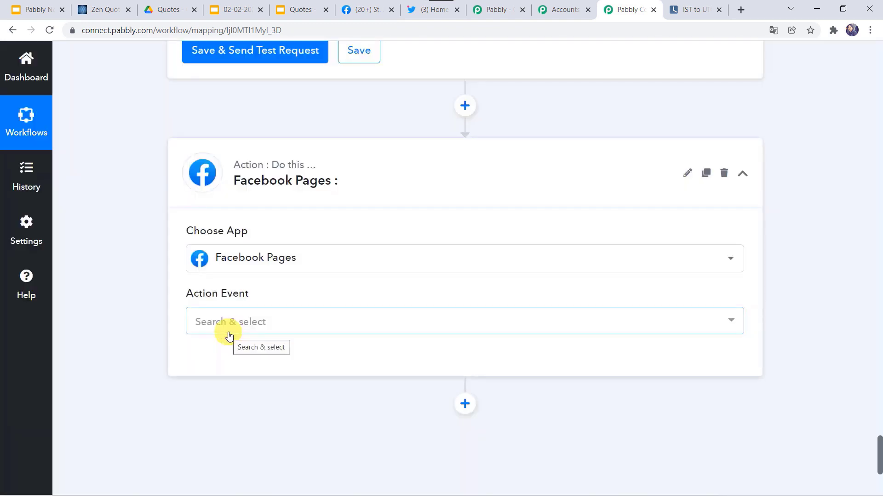
left_click(229, 325)
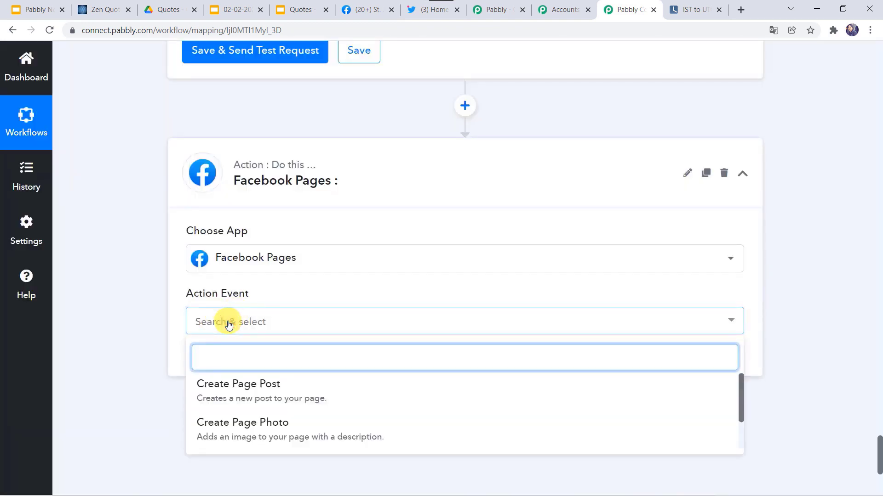
left_click(239, 428)
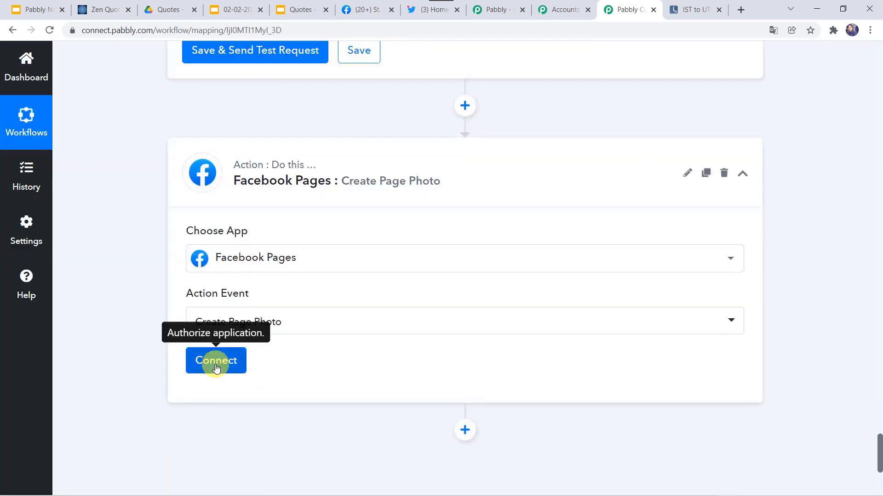
Step: Connect the step to a newly authorized Facebook Pages account
left_click(216, 363)
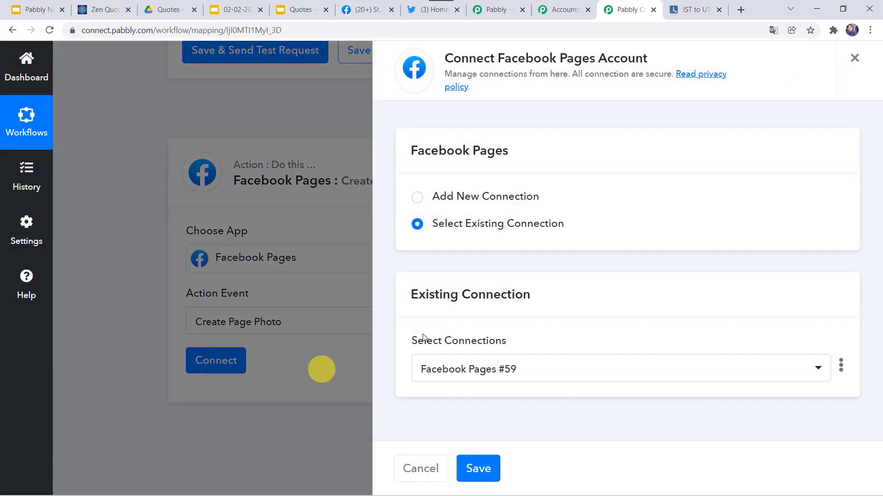
left_click(469, 191)
left_click(434, 349)
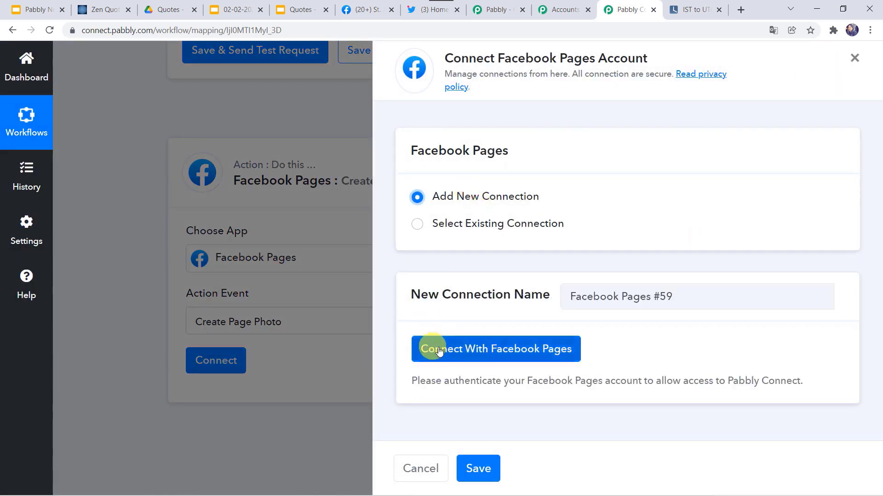
left_click(517, 353)
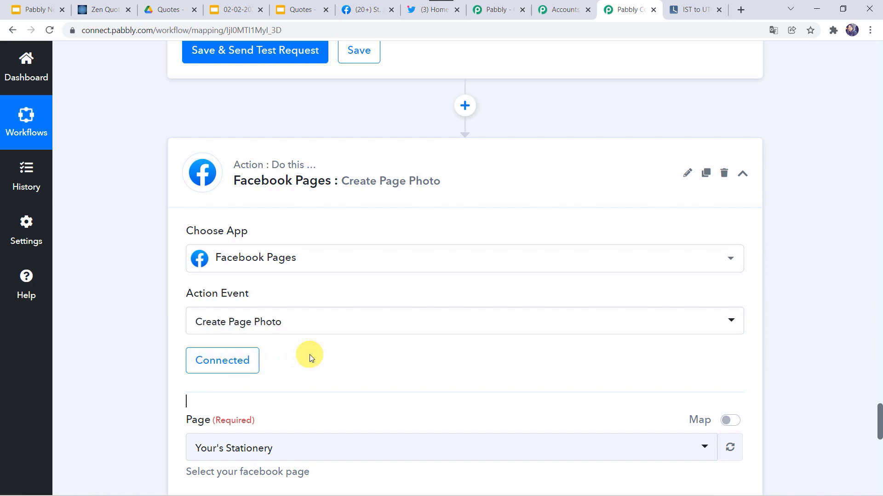
Step: Check the Facebook tab for the target page, then set the Page to St. James Higher Education
scroll(310, 359, "down", 3)
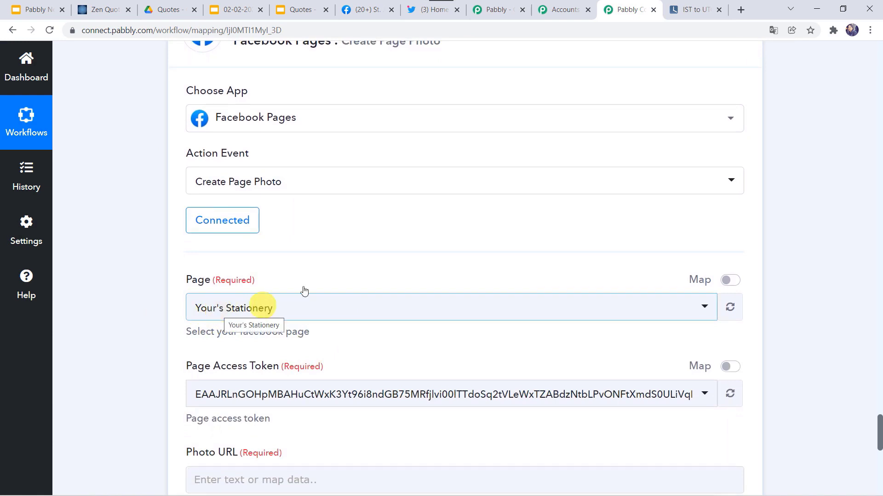
left_click(365, 12)
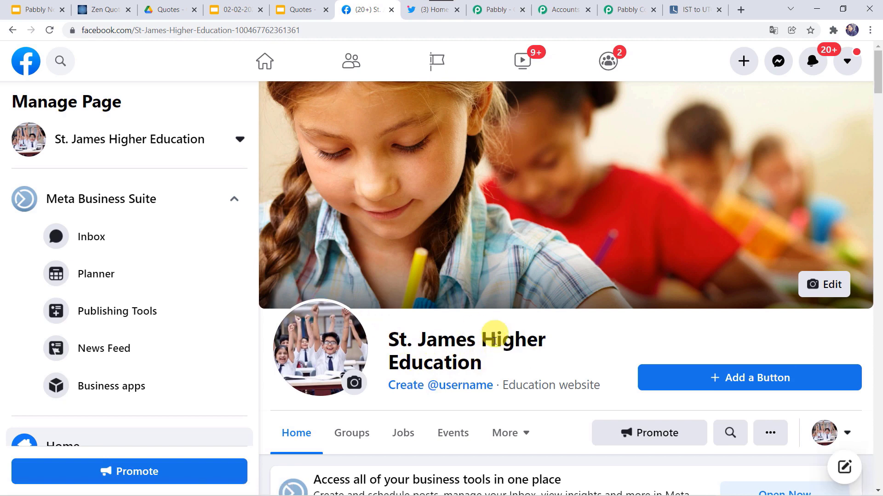
left_click(623, 6)
left_click(255, 315)
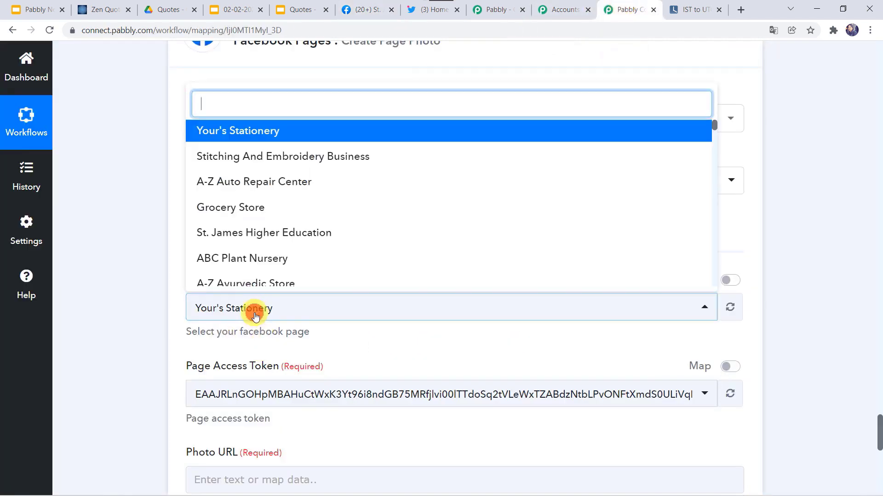
type("S")
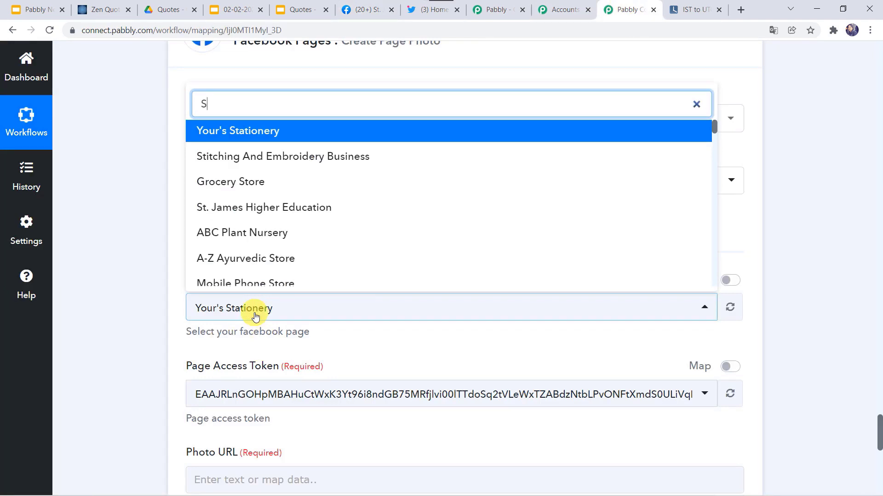
type("t")
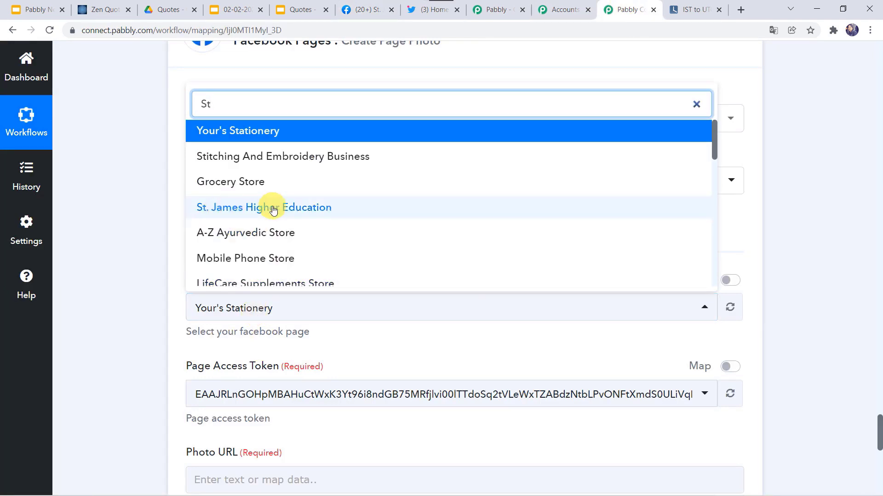
left_click(272, 207)
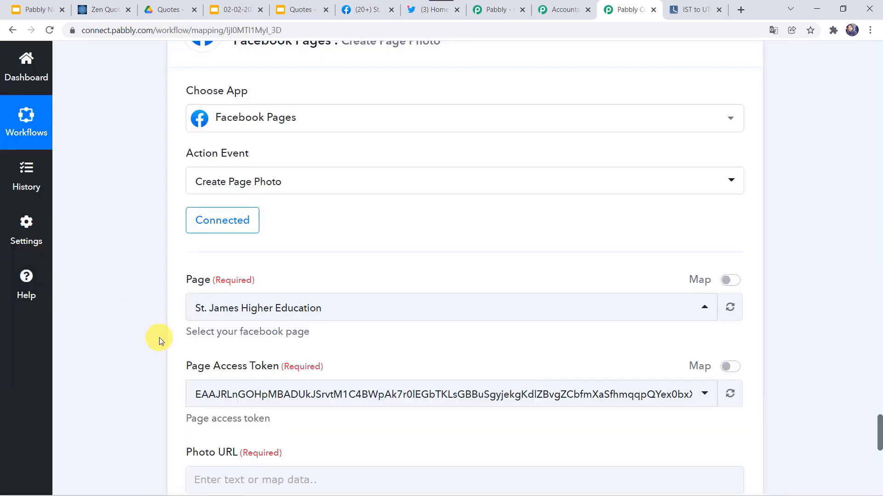
scroll(159, 337, "down", 2)
left_click(196, 335)
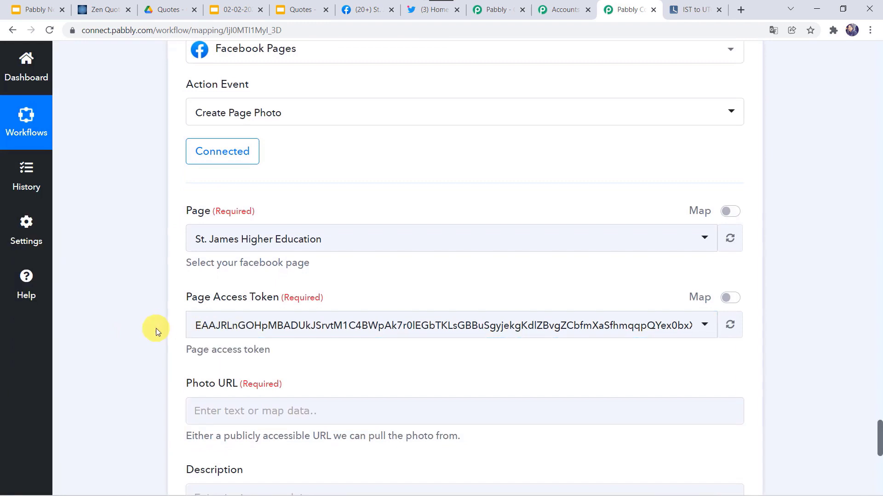
scroll(154, 329, "down", 4)
Step: Map the Get a Thumbnail step's ContentUrl into the Photo URL field
left_click(193, 252)
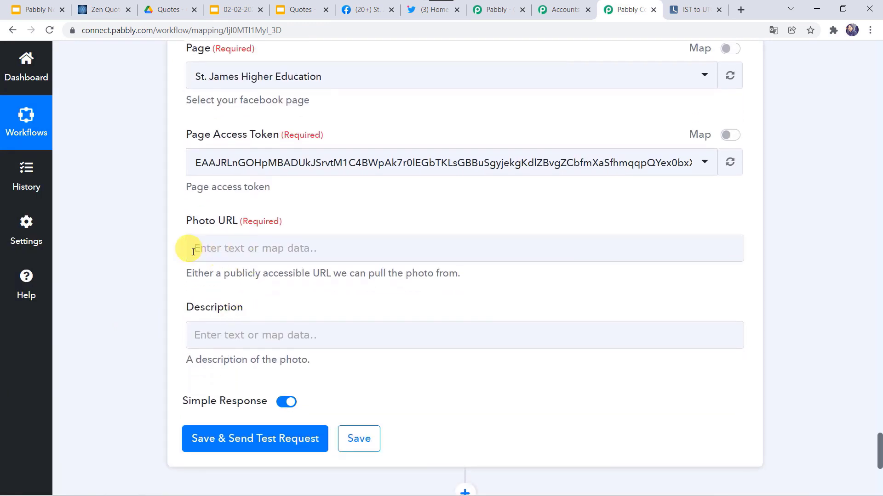
left_click(168, 242)
left_click(186, 253)
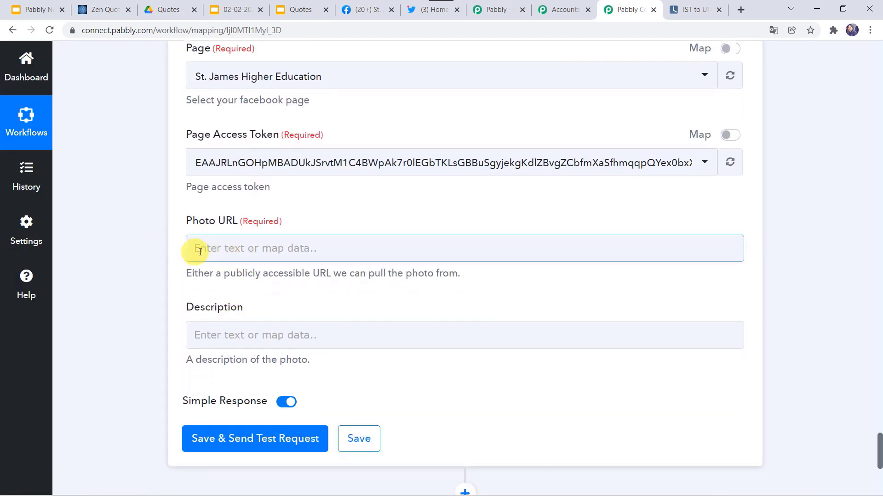
left_click(200, 252)
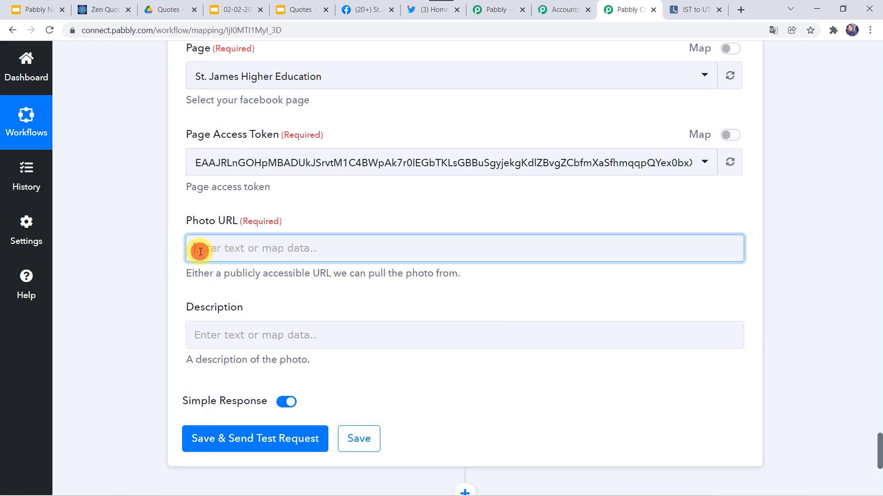
scroll(264, 373, "down", 3)
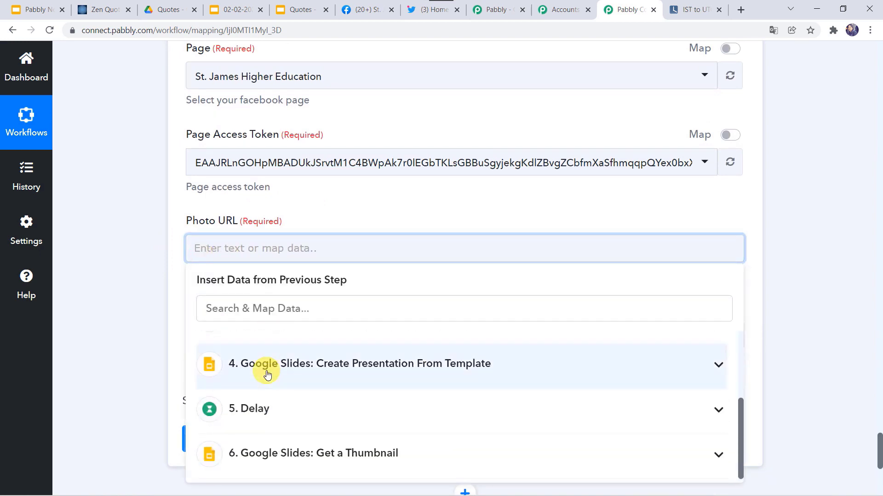
left_click(235, 462)
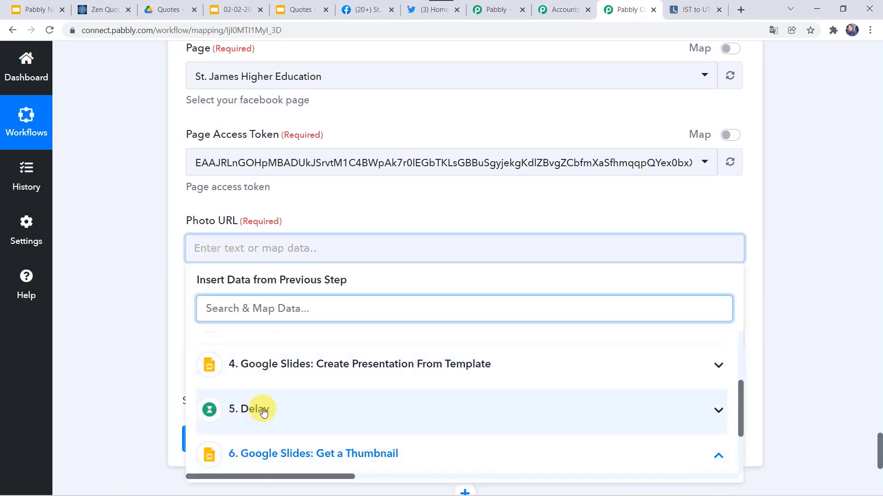
scroll(260, 407, "down", 2)
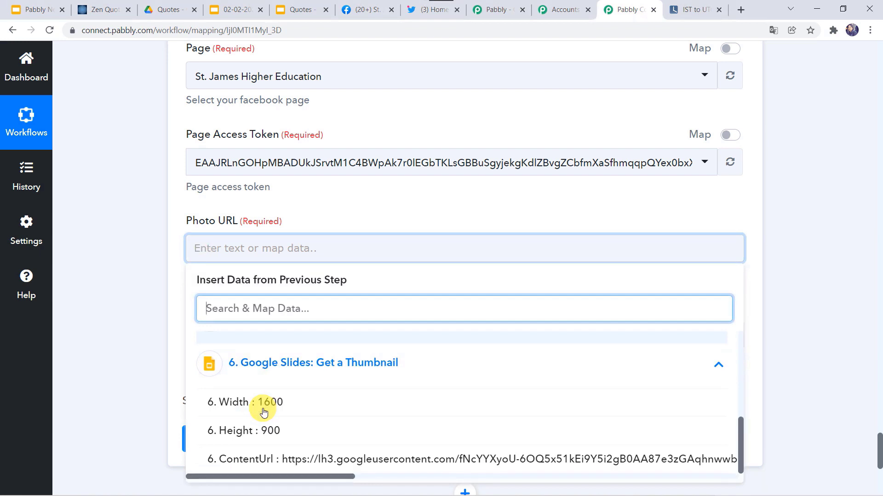
left_click(239, 461)
left_click(132, 354)
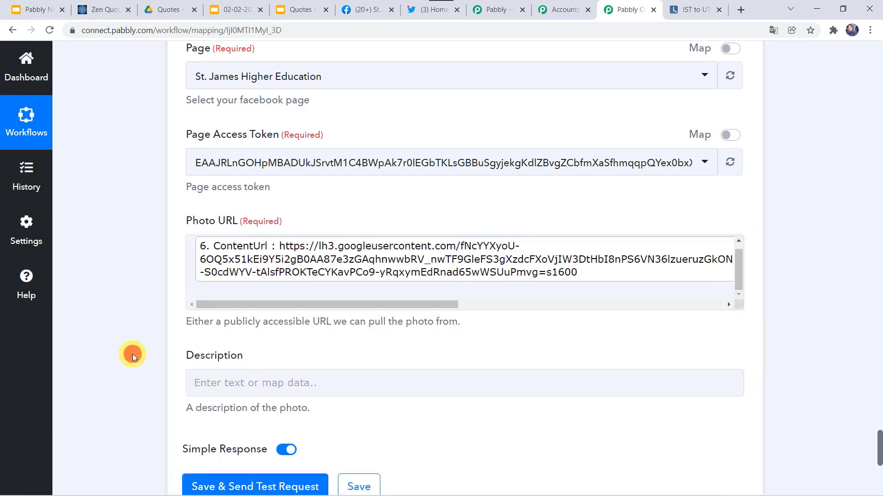
scroll(132, 354, "down", 3)
Step: Write the description 'Quote of the Day for' plus 3. Datetime, then send a test post
left_click(218, 260)
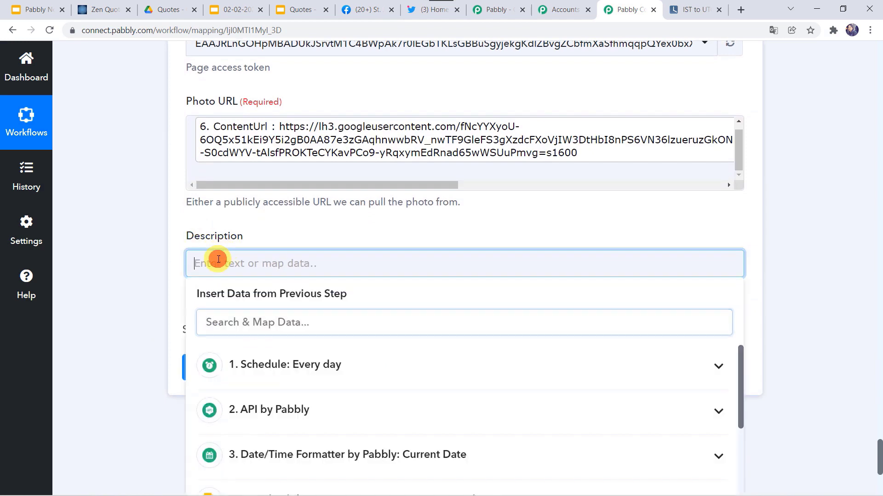
type("Quote of the Day for")
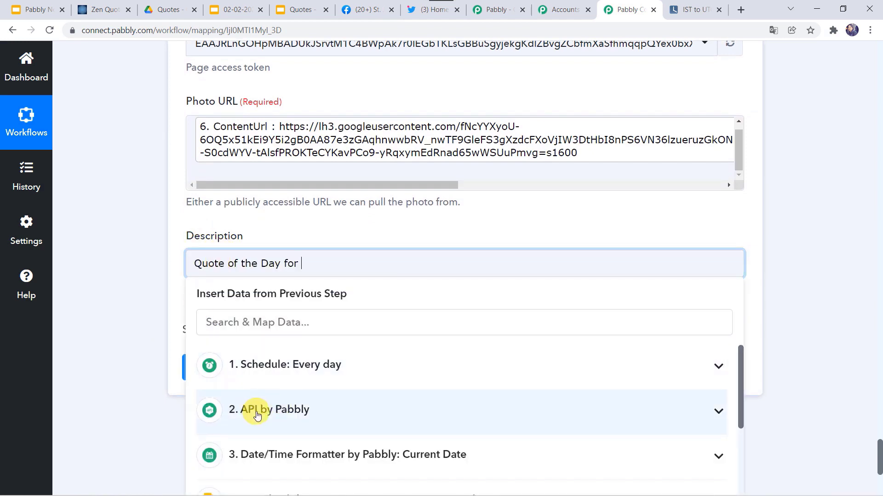
scroll(244, 414, "down", 2)
left_click(283, 384)
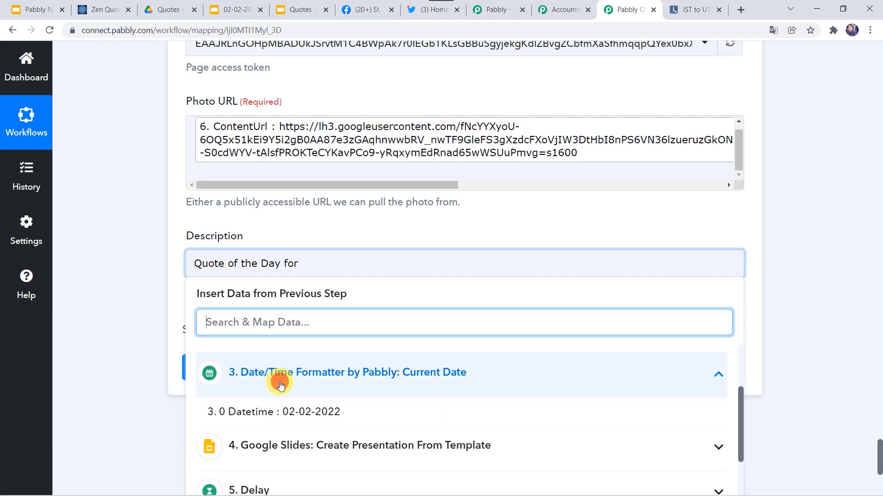
left_click(230, 410)
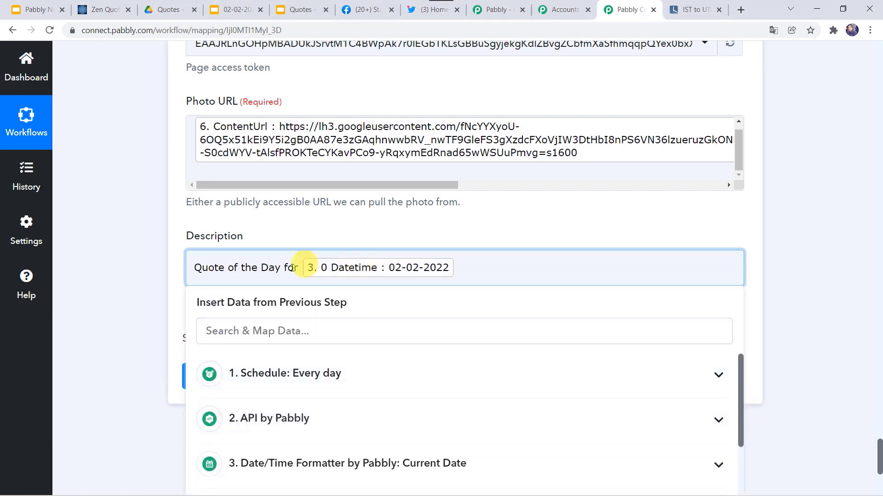
left_click(138, 316)
scroll(138, 315, "down", 2)
left_click(232, 282)
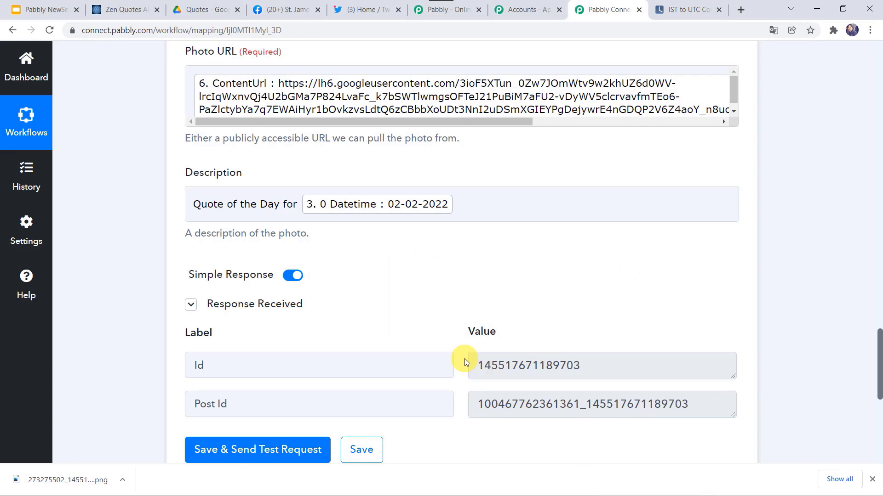
Step: Verify the 'Quote of the Day for 02-02-2022' photo on the St. James Facebook page, then add another action step
left_click(285, 9)
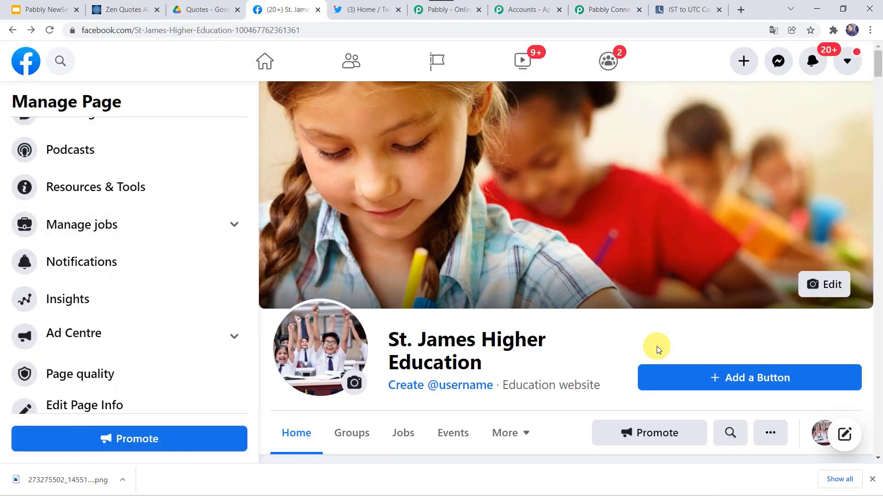
scroll(656, 348, "down", 20)
scroll(656, 349, "down", 15)
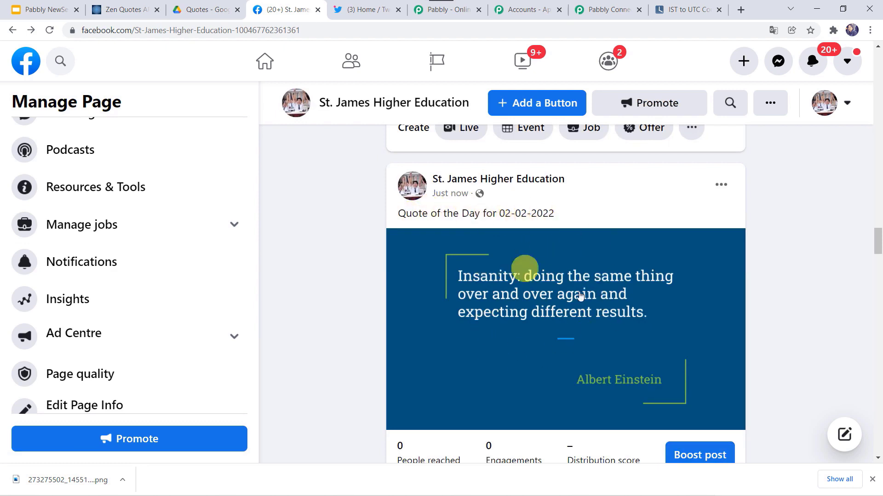
left_click(602, 9)
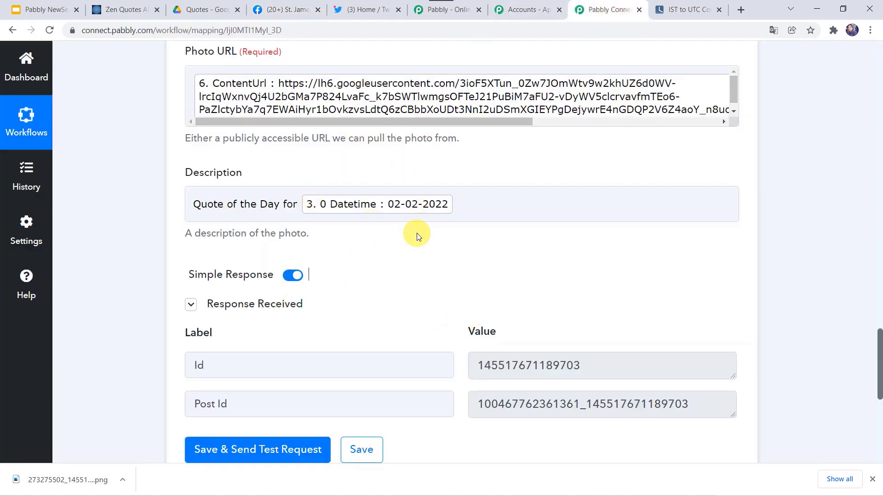
scroll(128, 376, "down", 7)
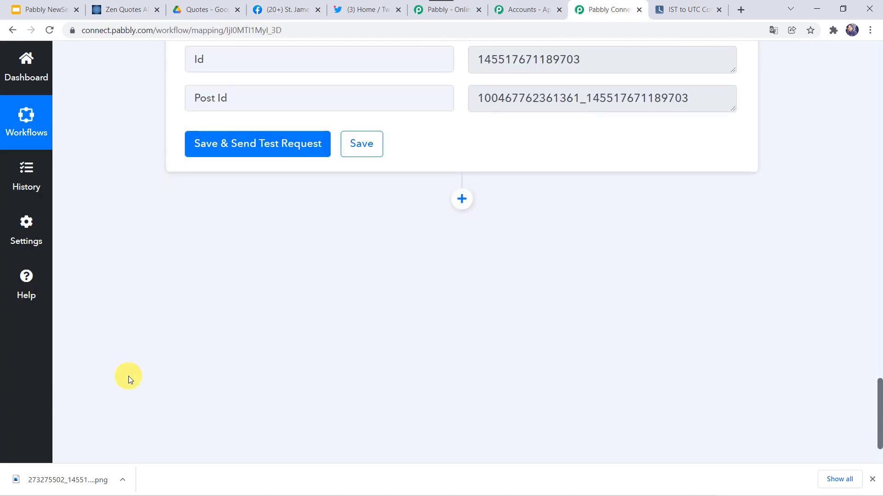
left_click(462, 179)
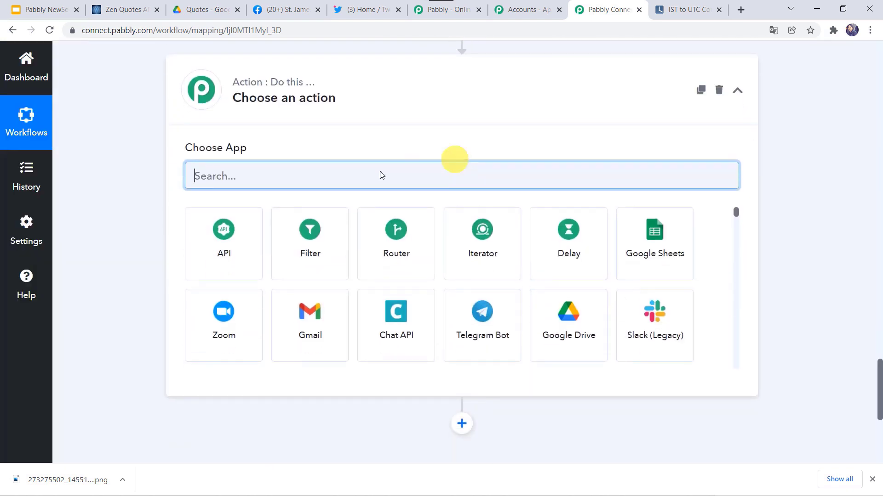
Step: Make the new step a Twitter 'Create Tweet with Media' action
type("twitt")
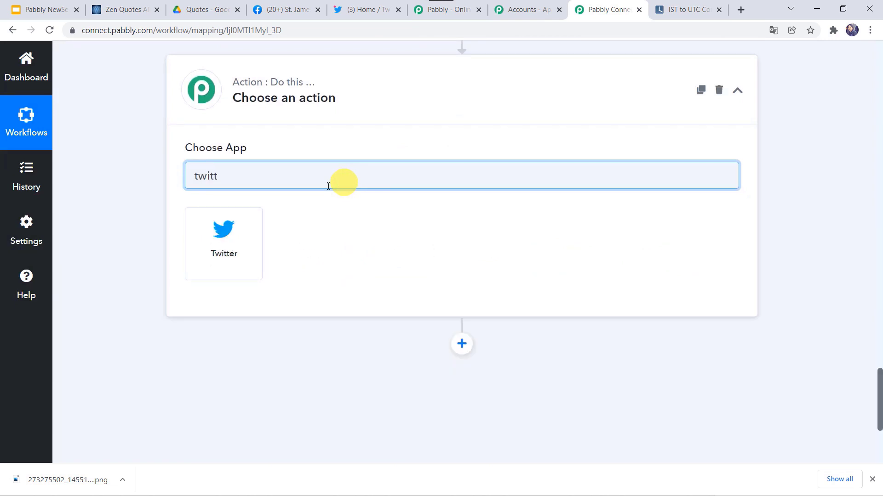
left_click(242, 235)
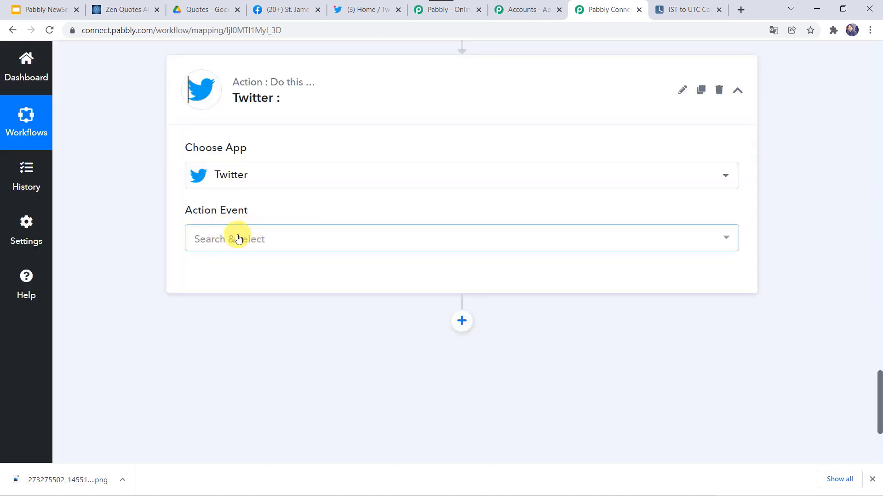
left_click(238, 239)
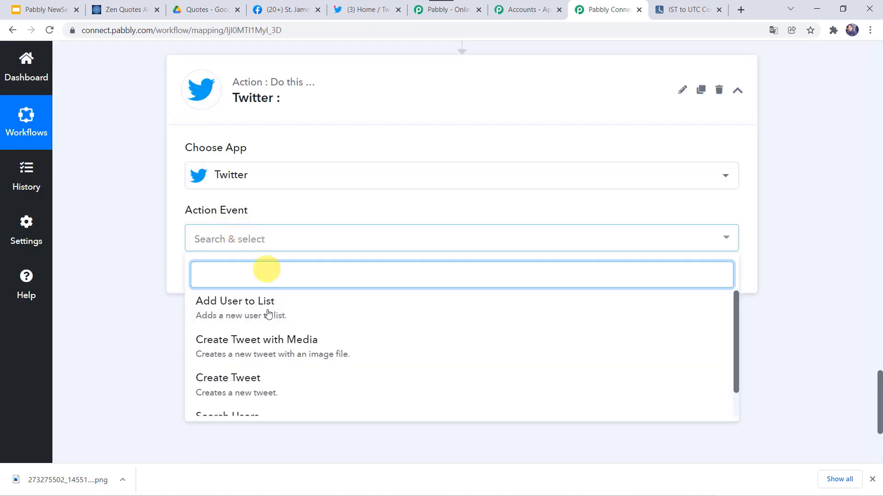
left_click(254, 347)
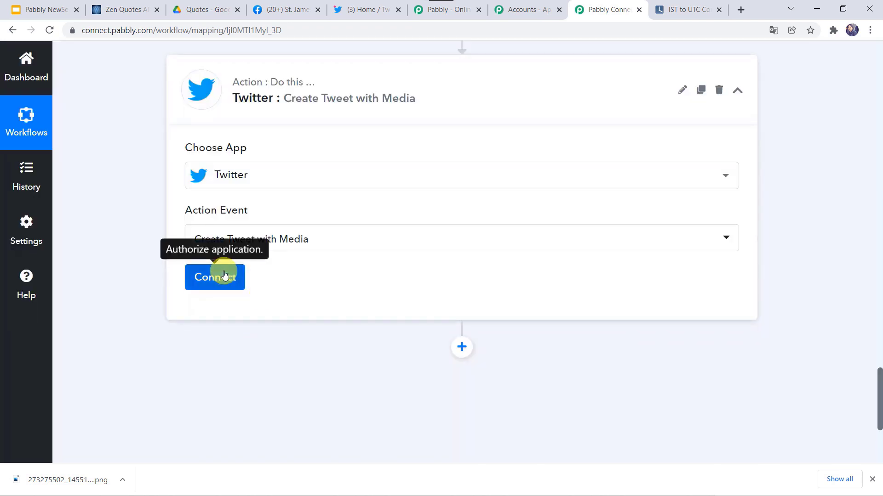
Step: Add and authorize a new Twitter account connection for the step
left_click(224, 275)
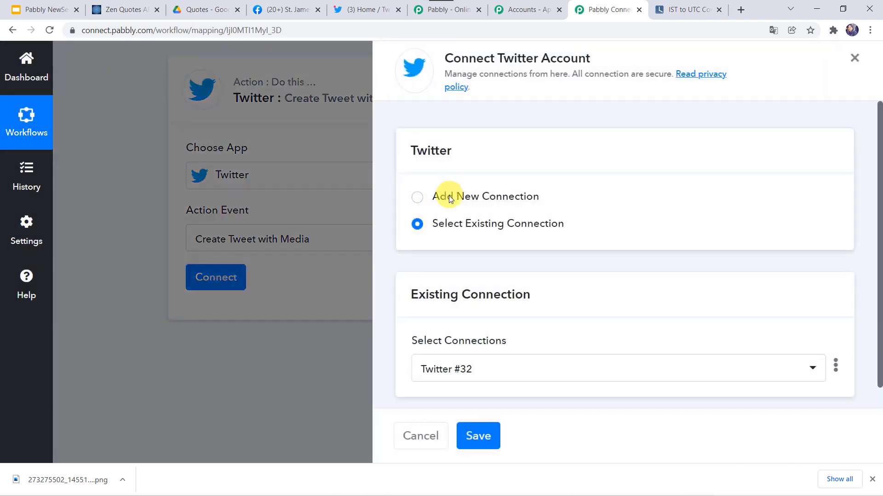
left_click(448, 195)
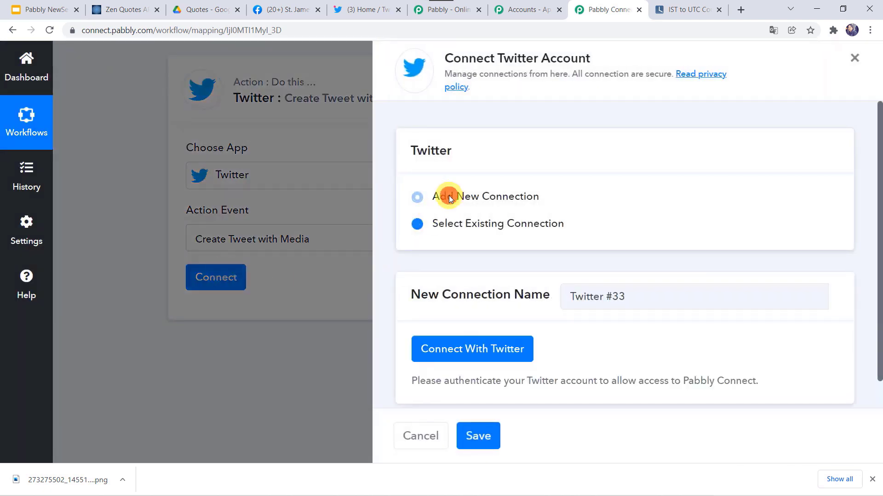
left_click(470, 351)
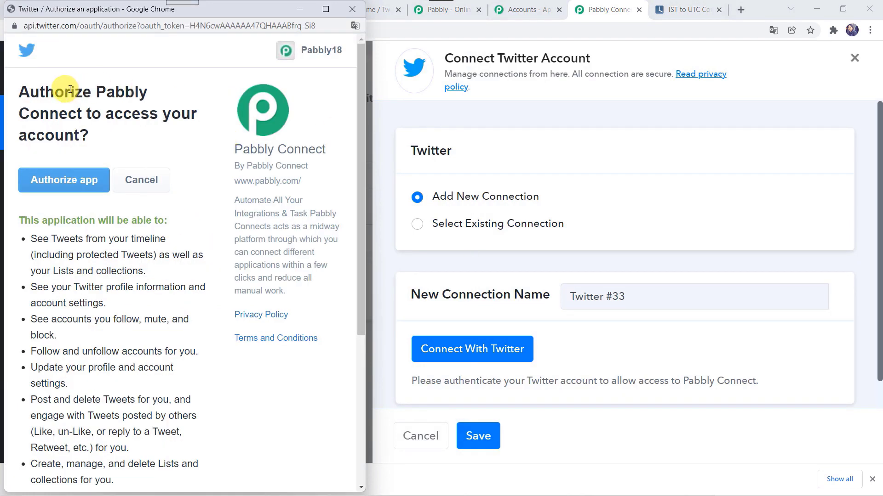
left_click(78, 182)
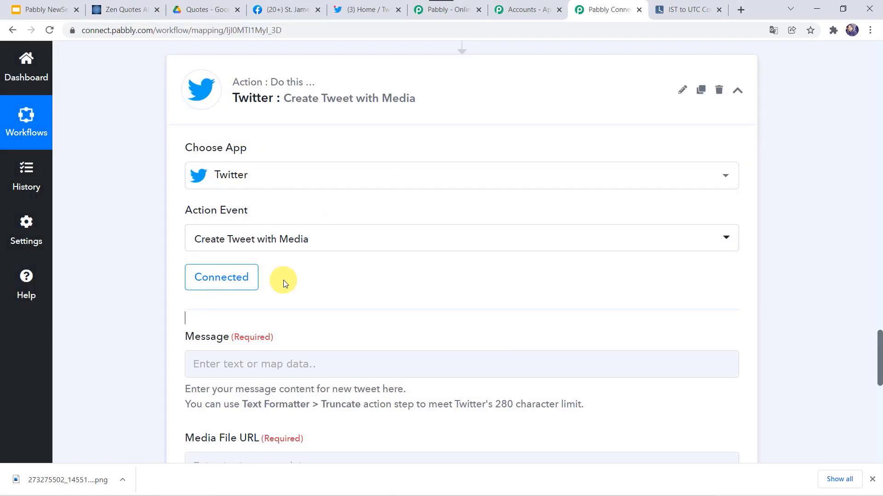
Step: Set the tweet message to 'Quote of the Day for' followed by 3. Datetime
scroll(284, 281, "down", 3)
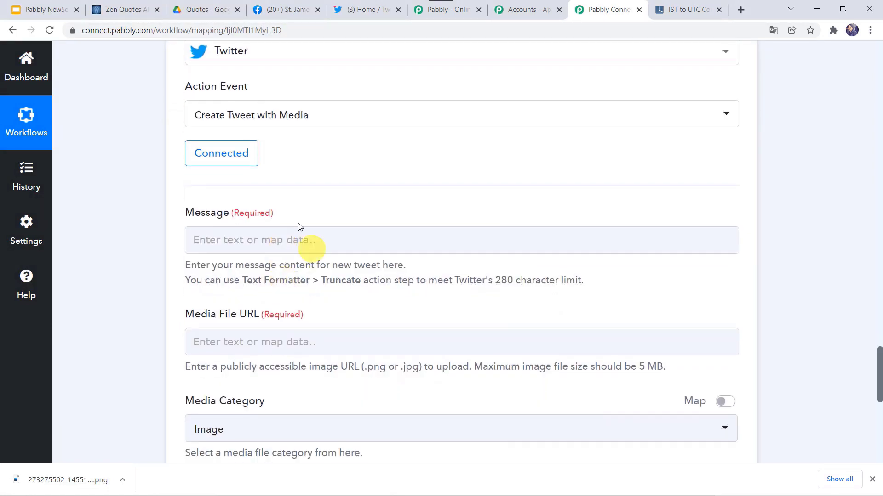
left_click(231, 238)
type("Quote of the Day for")
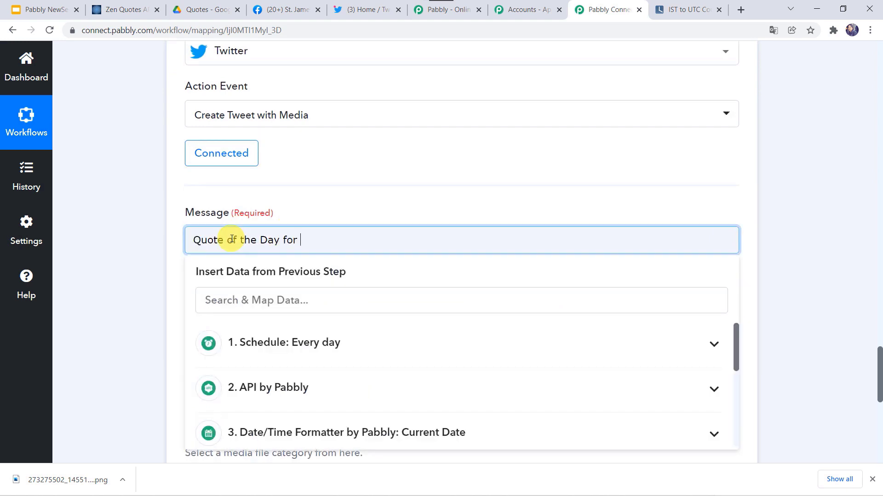
scroll(281, 381, "down", 2)
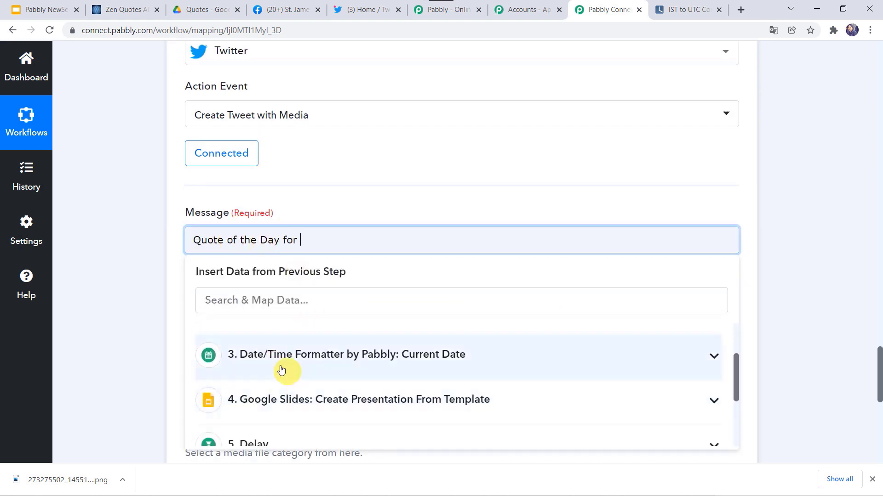
left_click(276, 361)
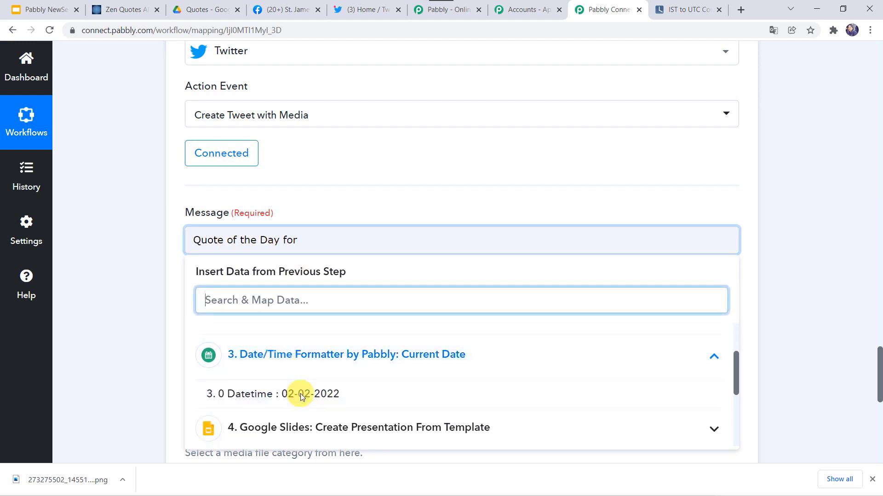
left_click(362, 396)
left_click(134, 335)
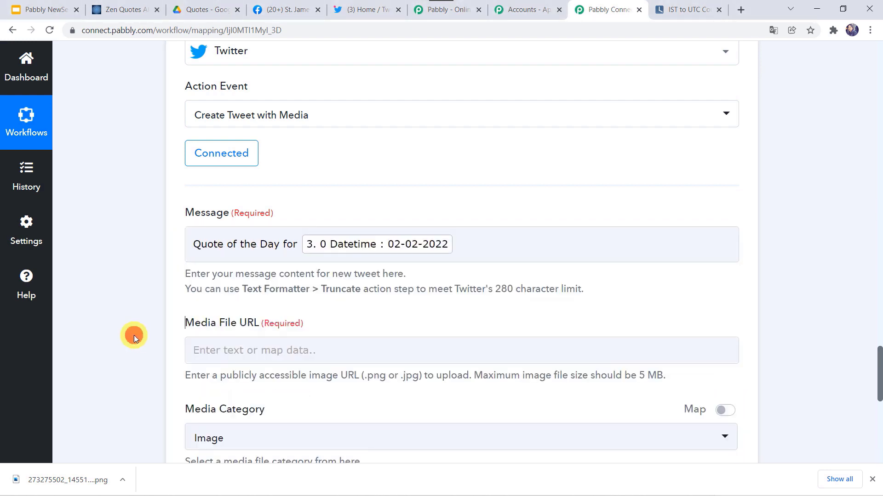
scroll(134, 335, "down", 3)
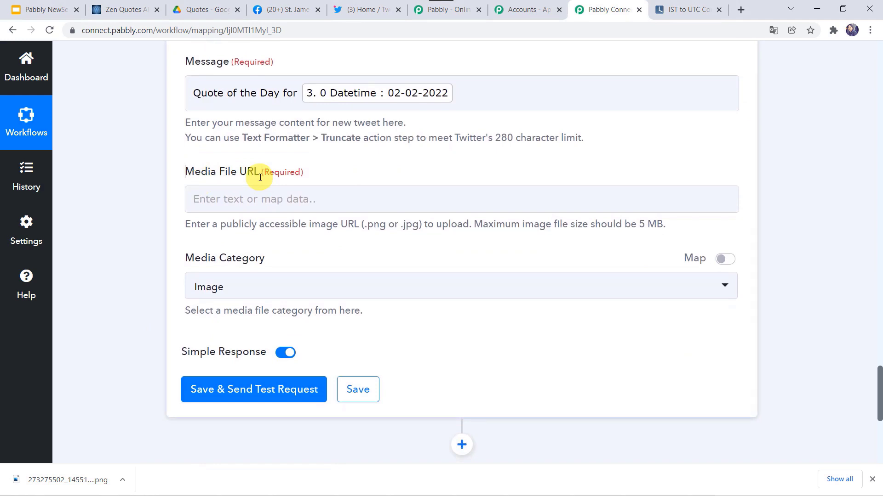
Step: Map 6. ContentUrl into Media File URL and send a test tweet
left_click(190, 199)
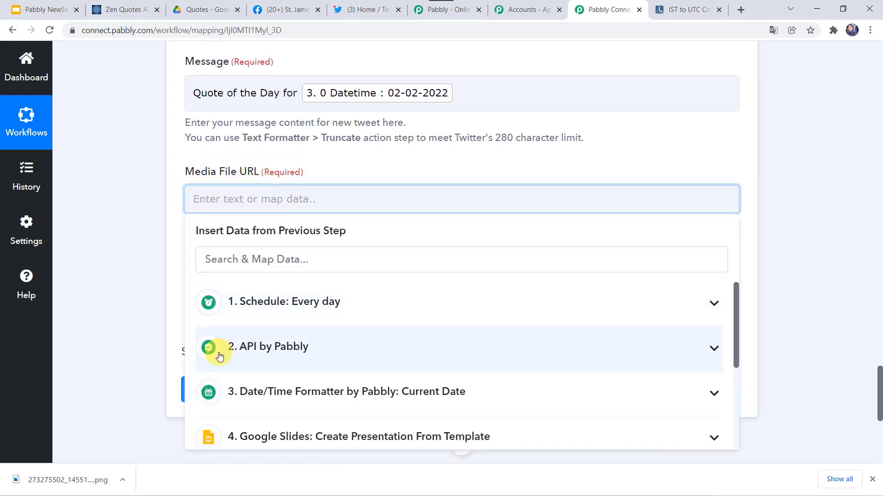
scroll(219, 357, "down", 3)
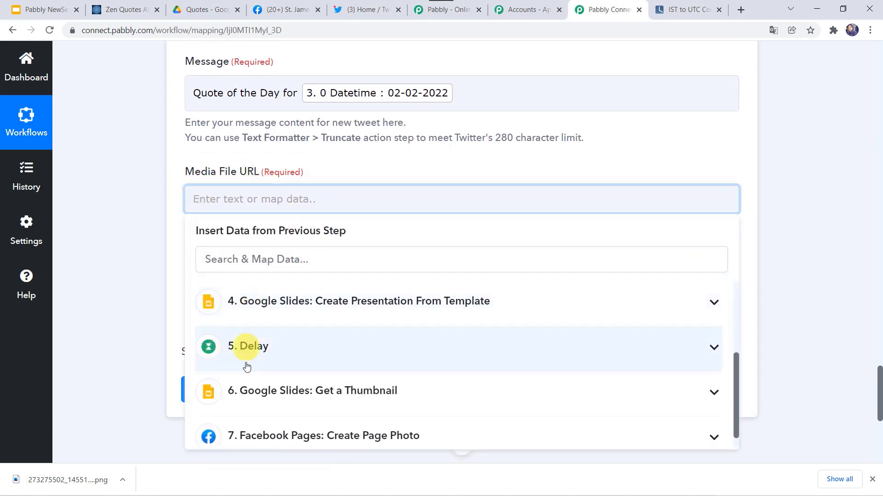
left_click(247, 392)
scroll(242, 390, "down", 3)
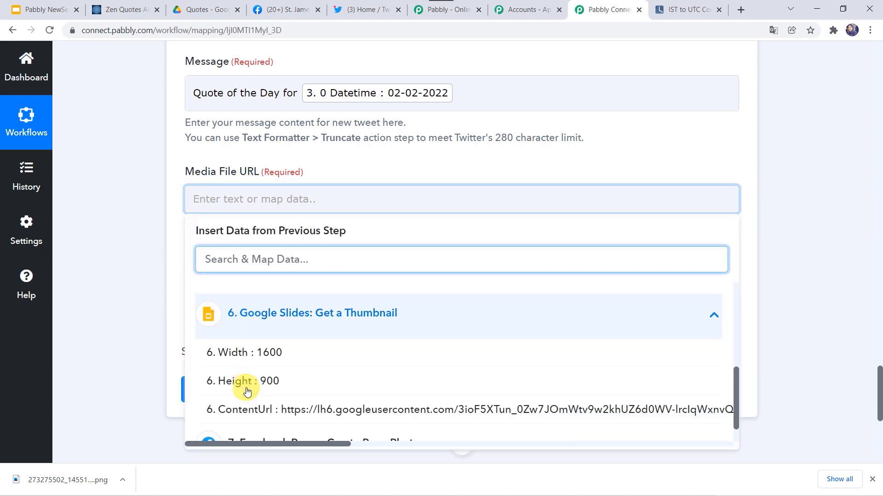
left_click(235, 383)
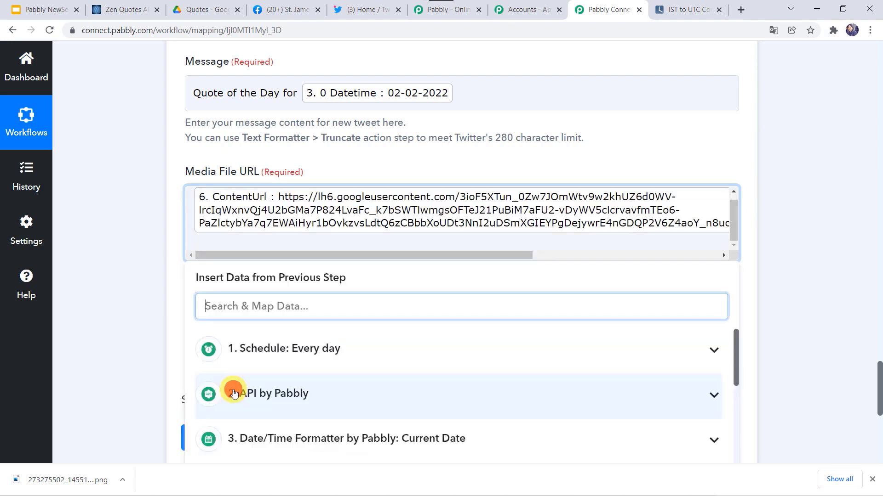
left_click(150, 294)
scroll(150, 297, "down", 1)
scroll(151, 294, "down", 2)
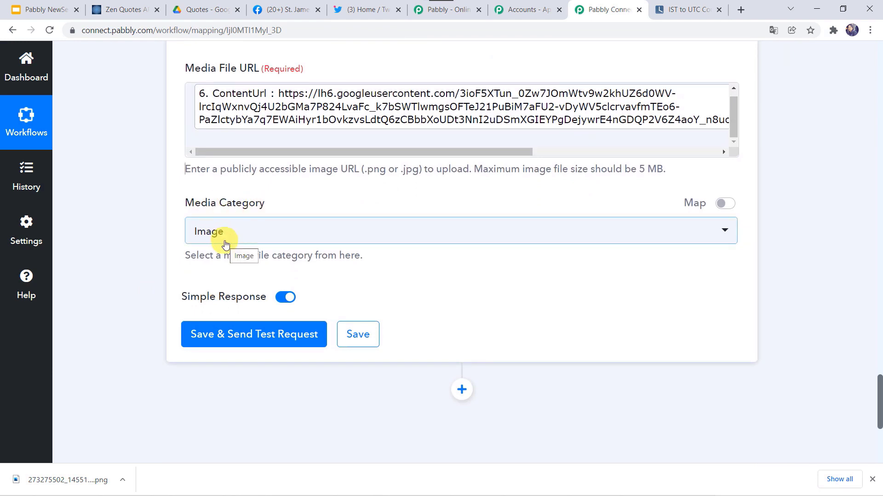
left_click(214, 338)
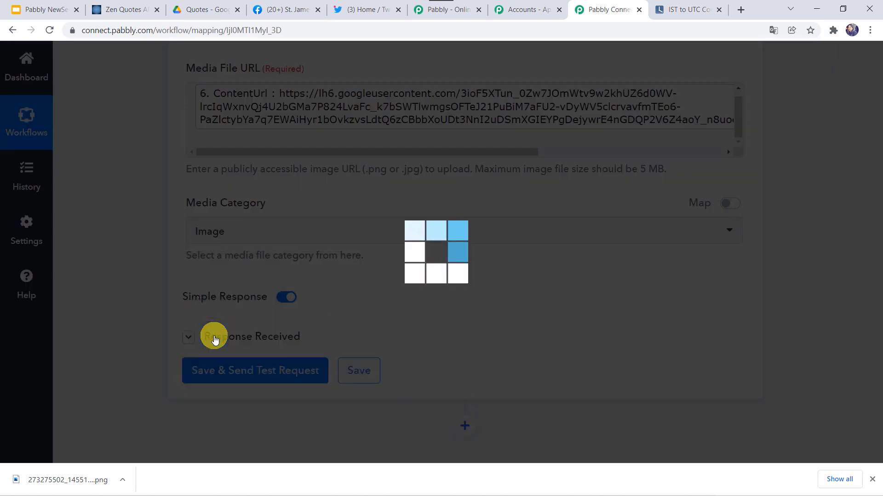
scroll(134, 345, "down", 1)
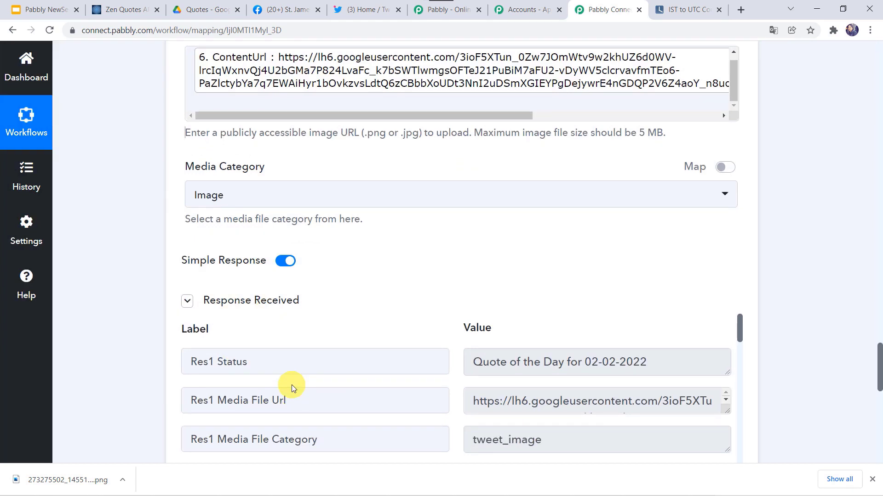
Step: Review the 02-02-2022 quote-image tweet on the Twitter home feed, then go back to Pabbly Connect
left_click(357, 13)
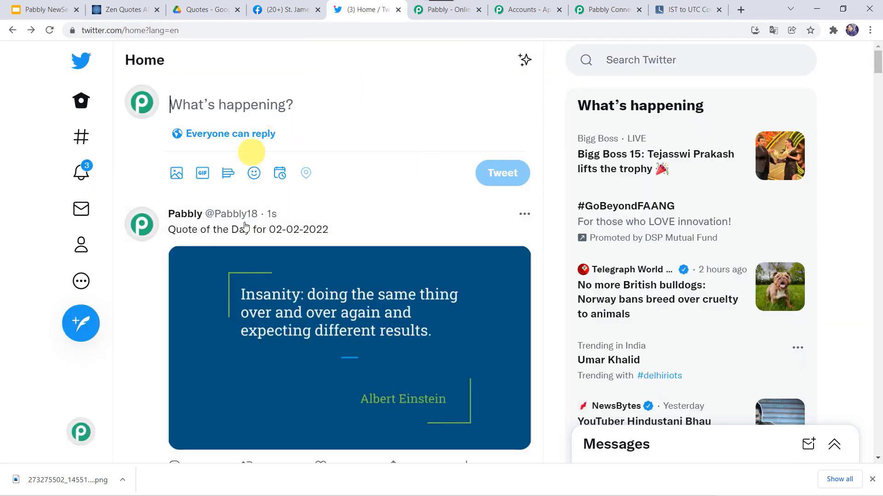
scroll(298, 305, "down", 1)
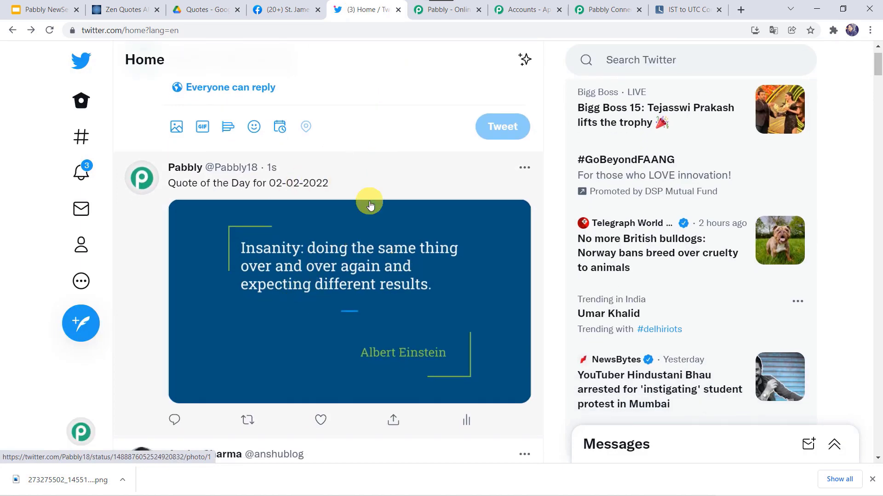
left_click(606, 10)
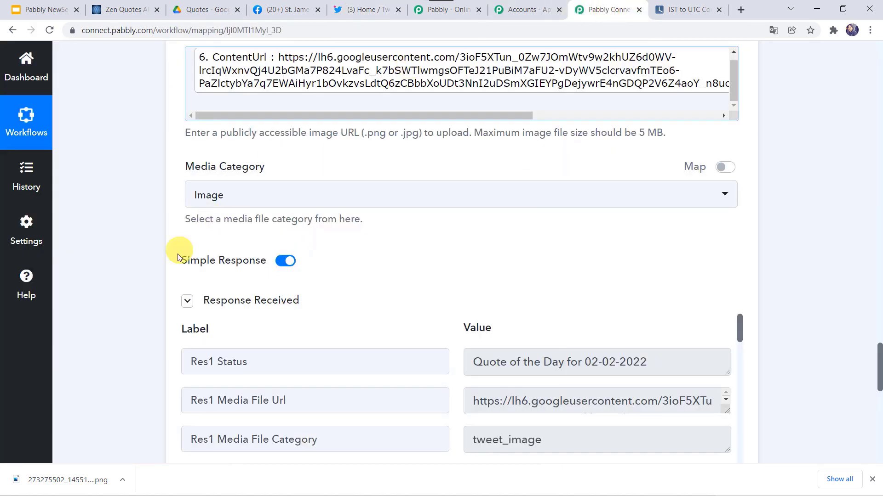
scroll(181, 250, "down", 3)
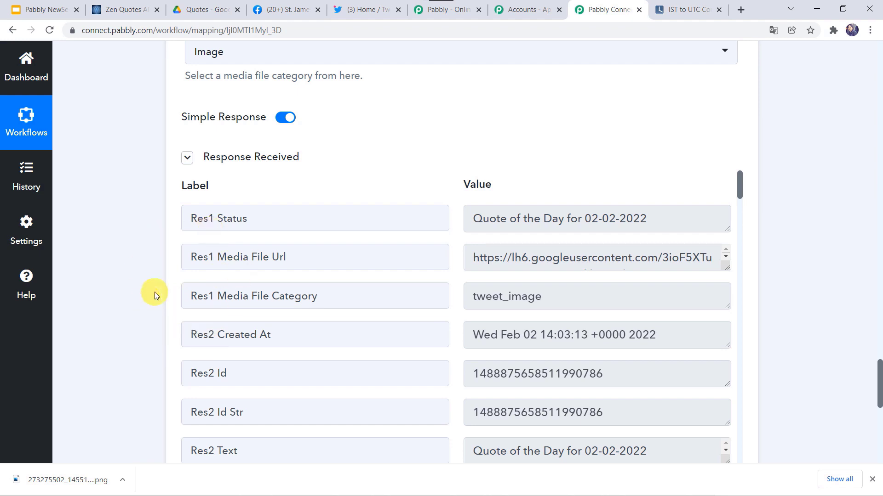
scroll(125, 352, "down", 5)
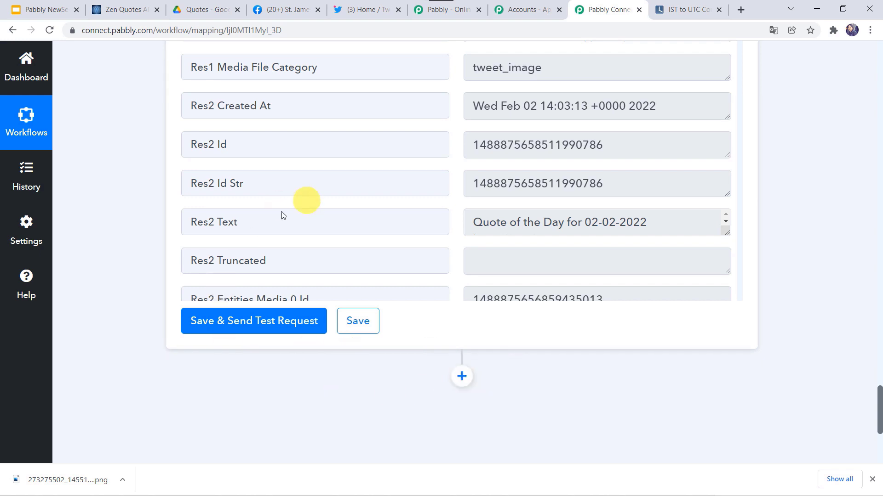
scroll(150, 258, "up", 3)
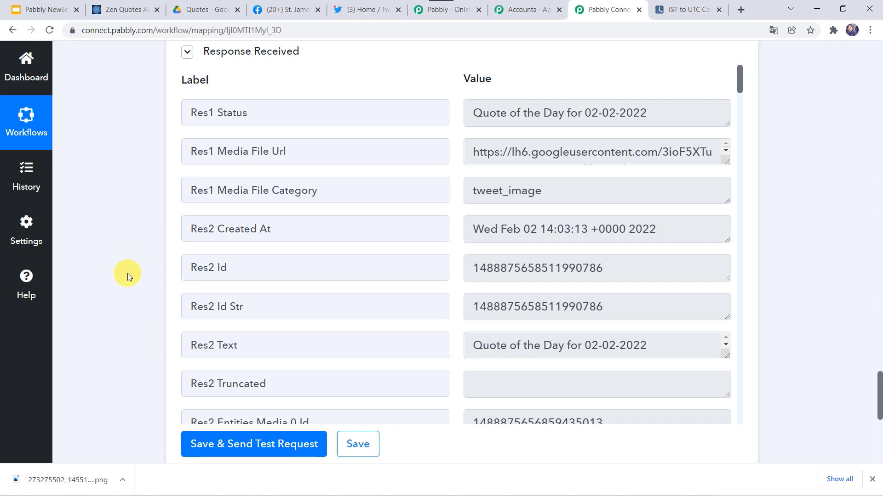
scroll(128, 273, "down", 5)
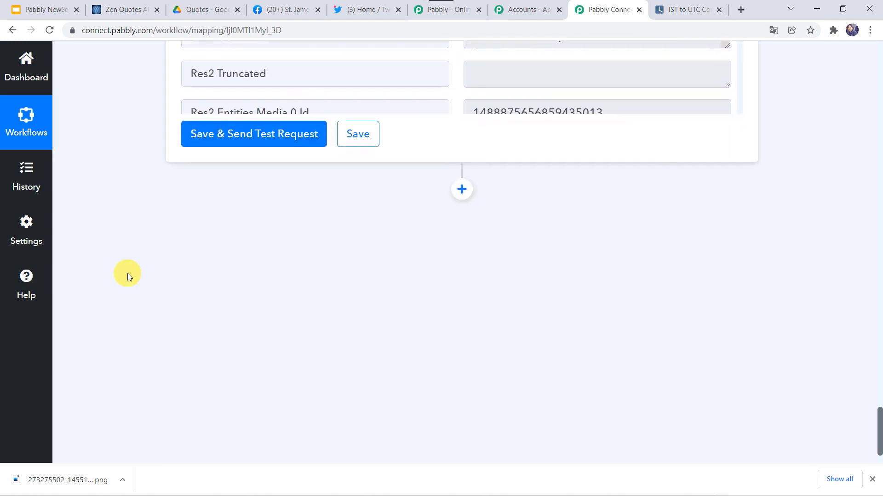
Step: Add an action step after Twitter using Google Drive's Delete File or Folder event
left_click(462, 190)
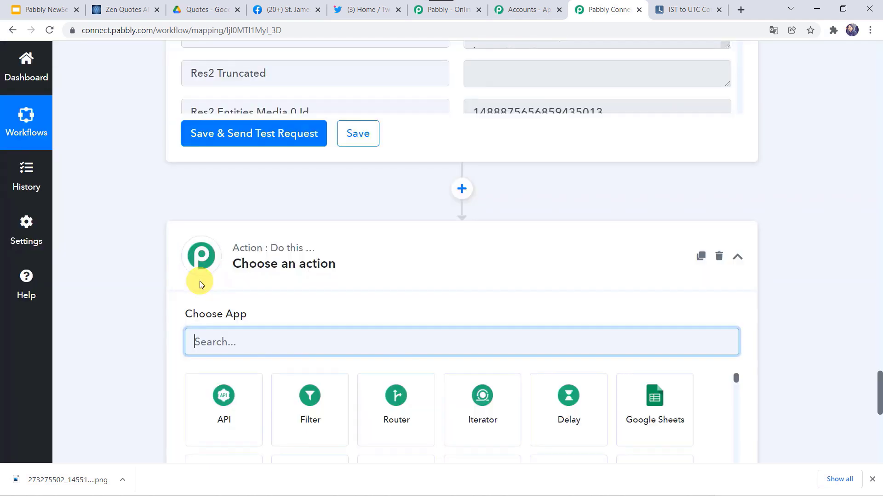
type("dr")
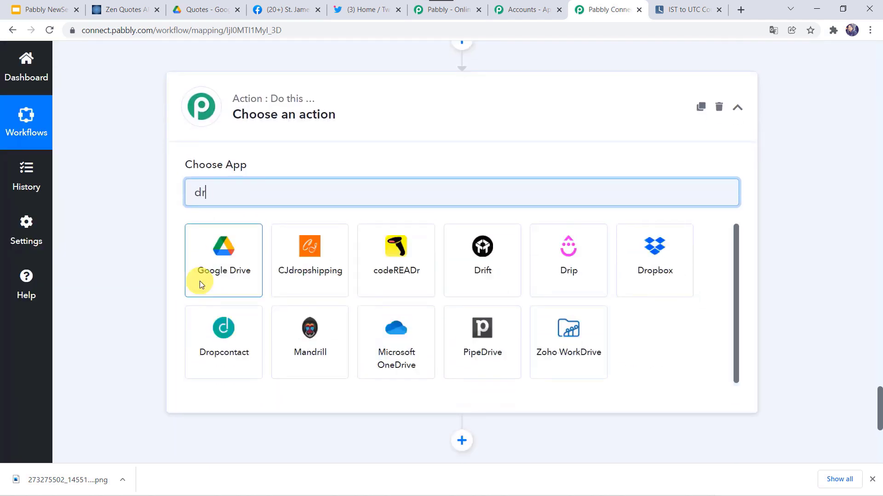
left_click(228, 280)
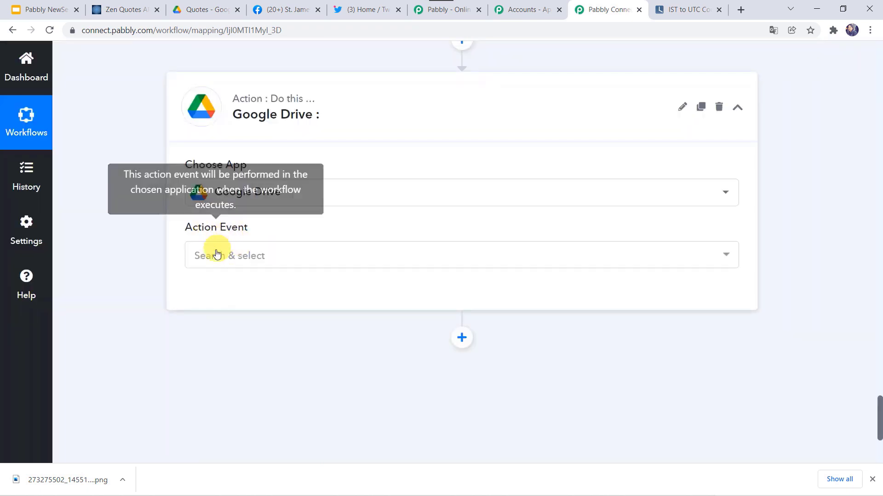
left_click(213, 257)
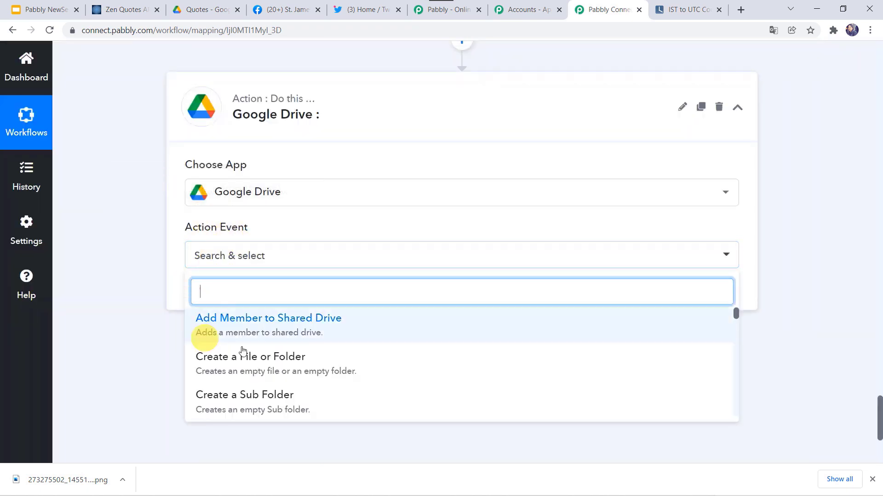
scroll(246, 351, "down", 5)
scroll(247, 352, "down", 6)
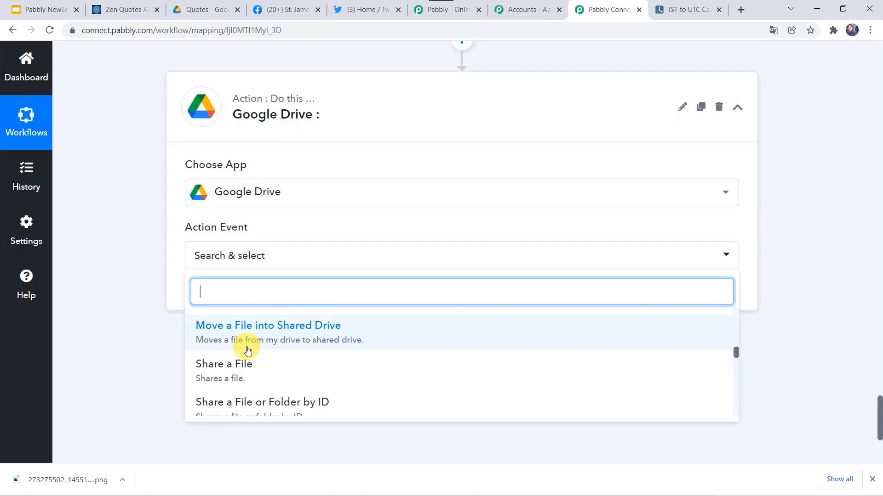
scroll(247, 351, "down", 5)
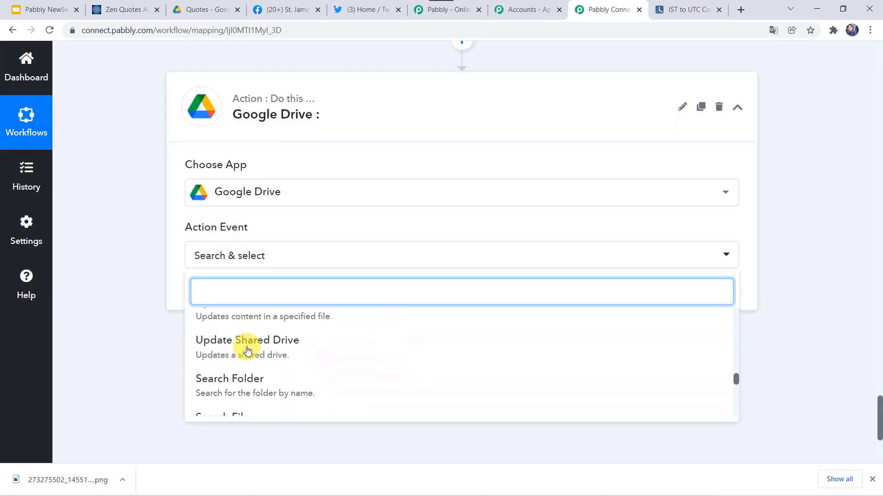
left_click(262, 332)
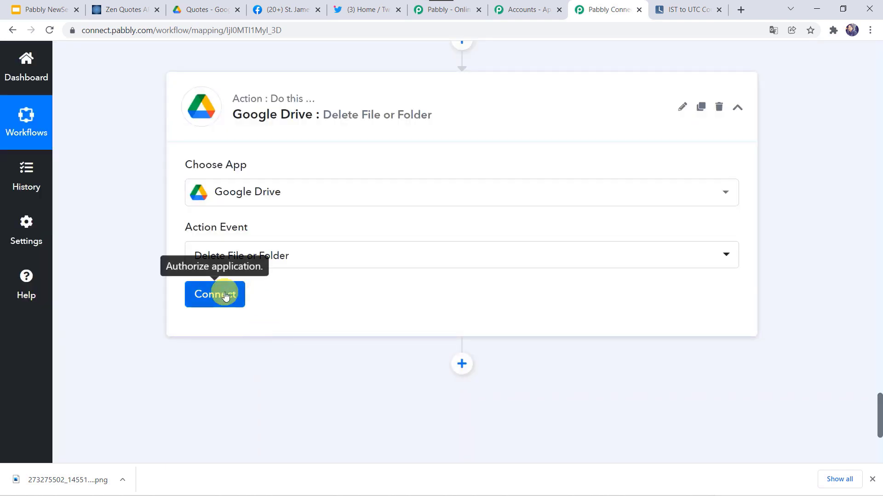
Step: Connect a new Google Drive account and grant Pabbly Connect access to it
left_click(224, 293)
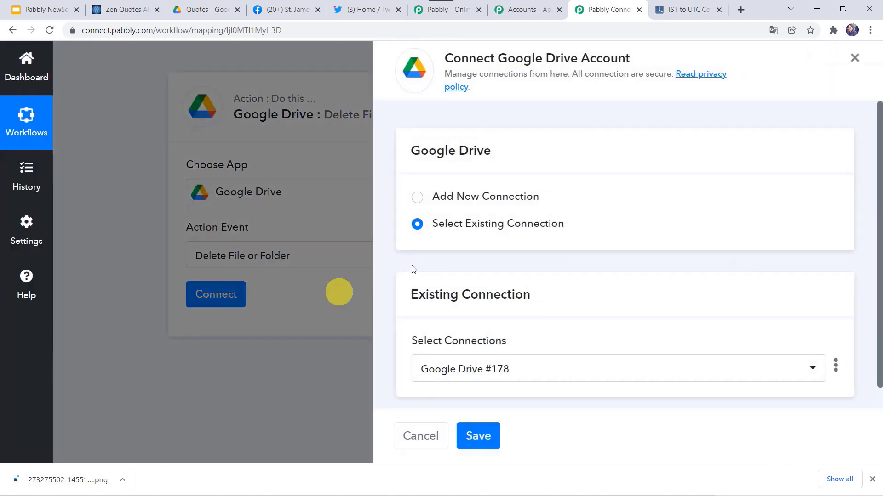
left_click(440, 195)
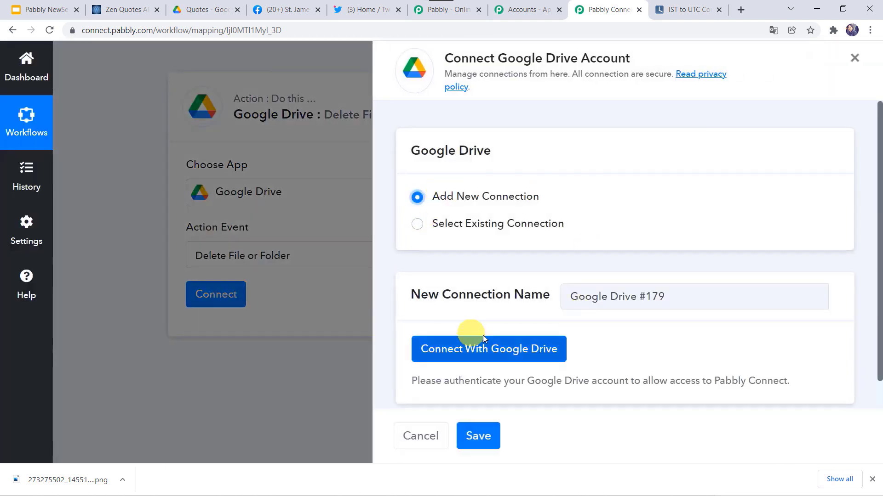
left_click(473, 354)
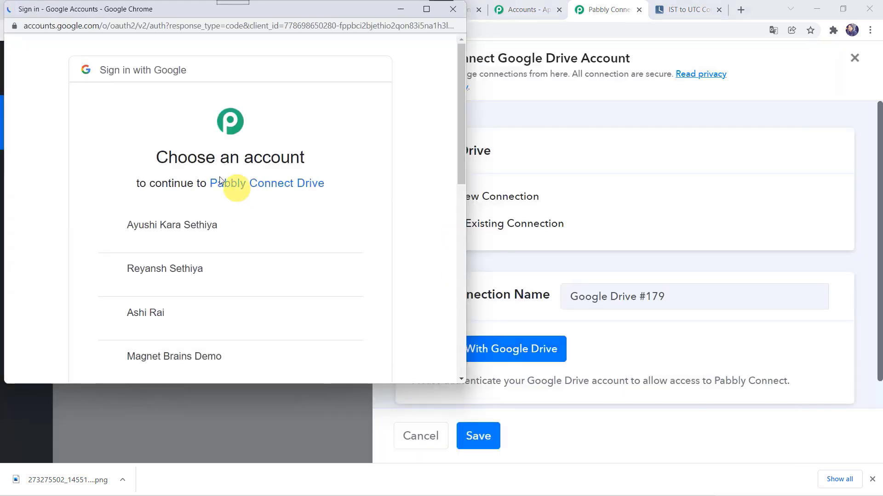
left_click(158, 311)
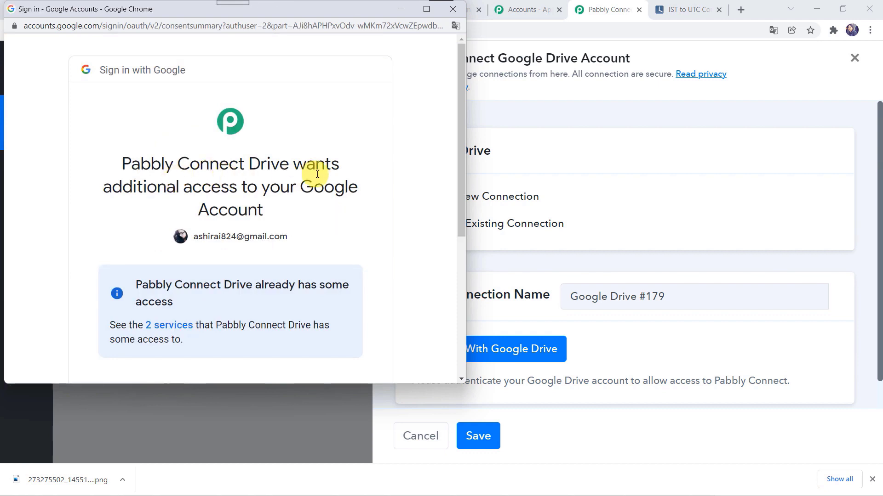
scroll(295, 198, "down", 1)
scroll(295, 197, "down", 3)
left_click(292, 281)
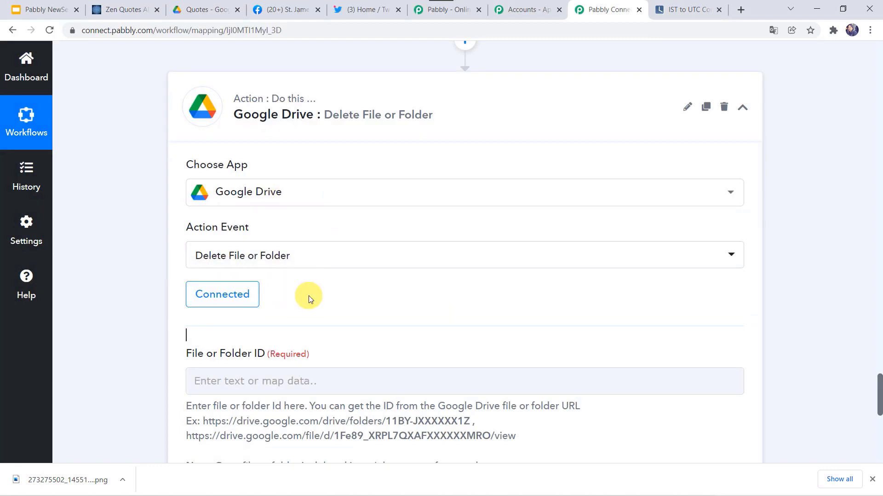
Step: Map step 4's PresentationId as the file to delete and send a test request
scroll(308, 296, "down", 3)
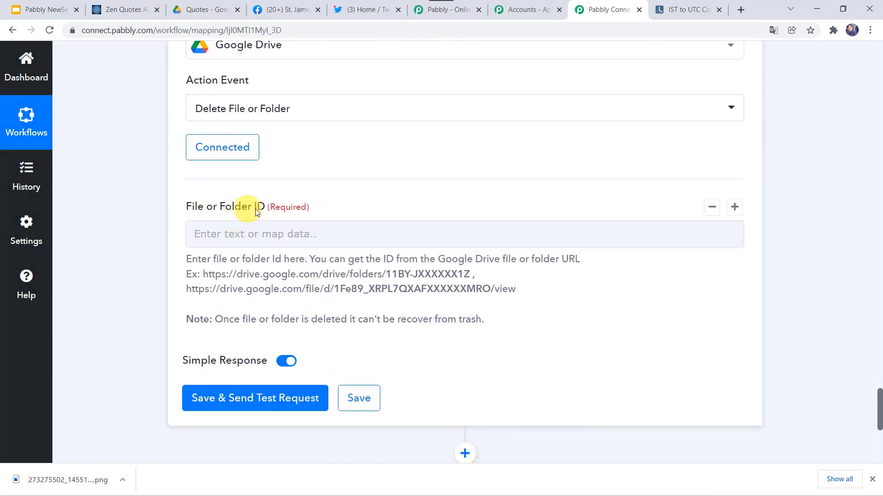
left_click(244, 236)
scroll(249, 363, "down", 3)
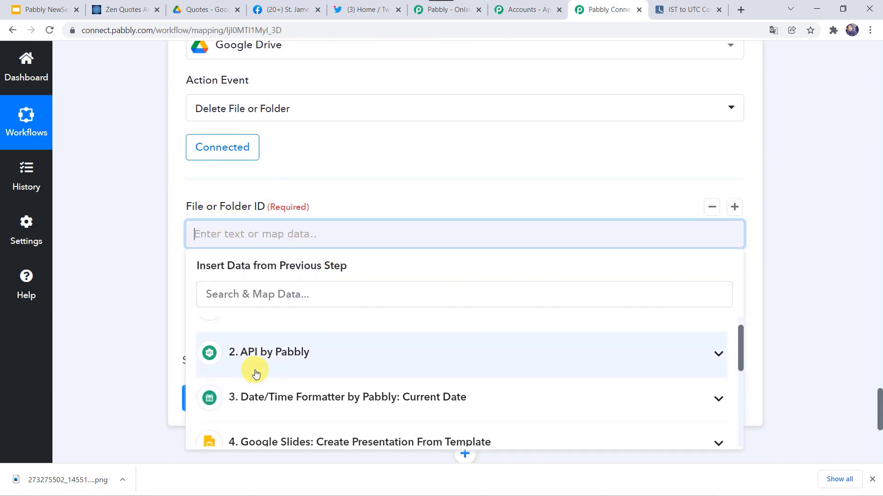
scroll(256, 373, "up", 1)
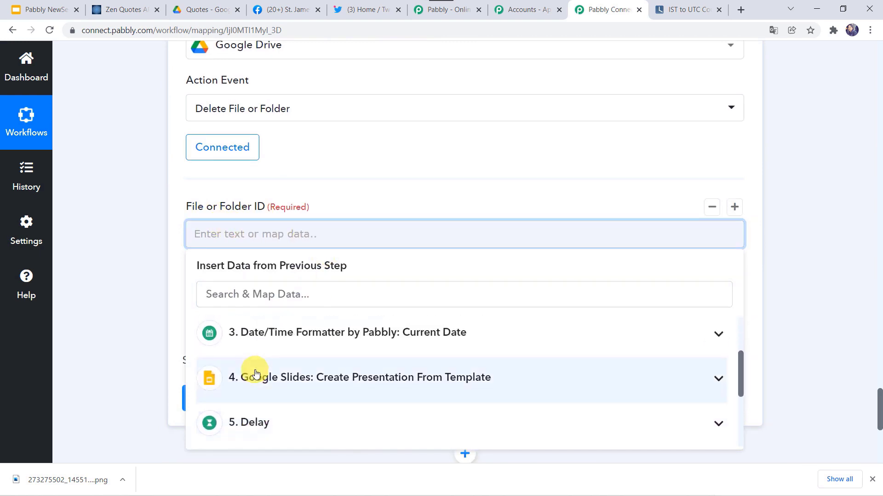
left_click(282, 382)
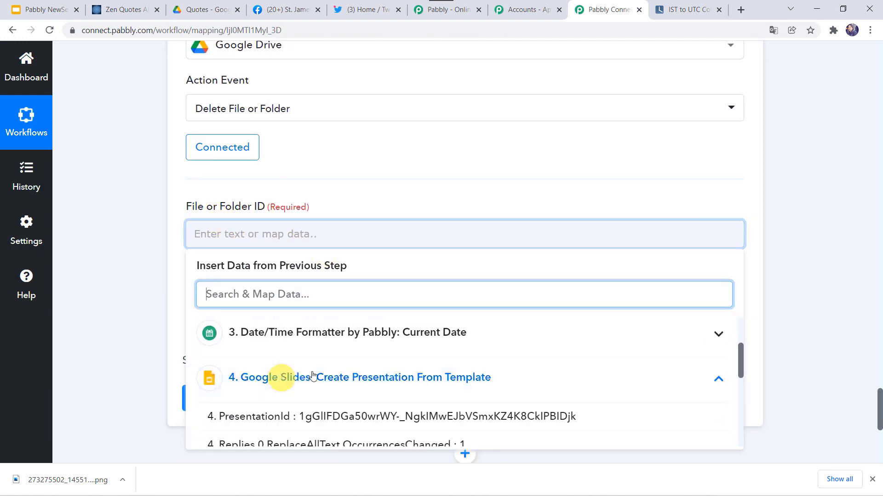
left_click(252, 417)
left_click(125, 340)
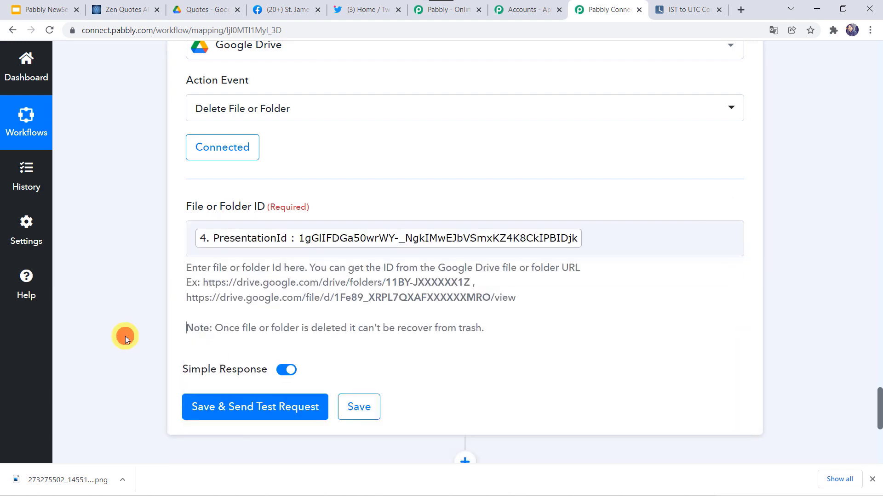
left_click(221, 411)
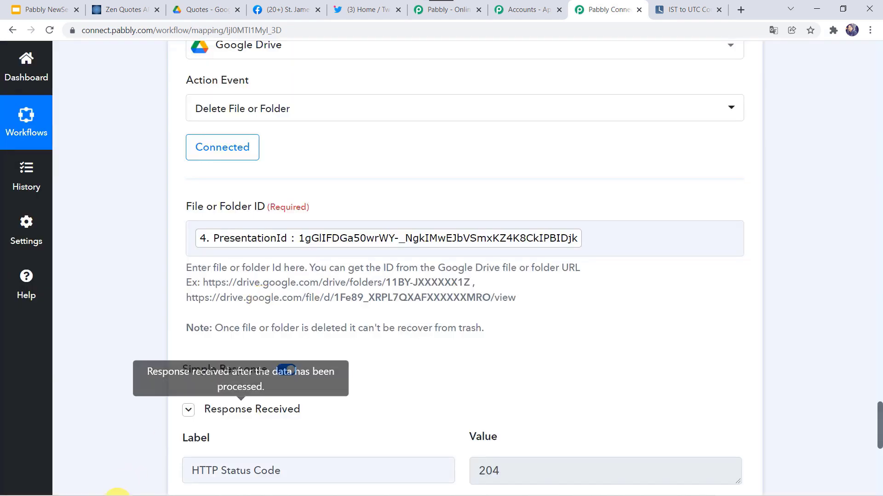
scroll(239, 418, "down", 5)
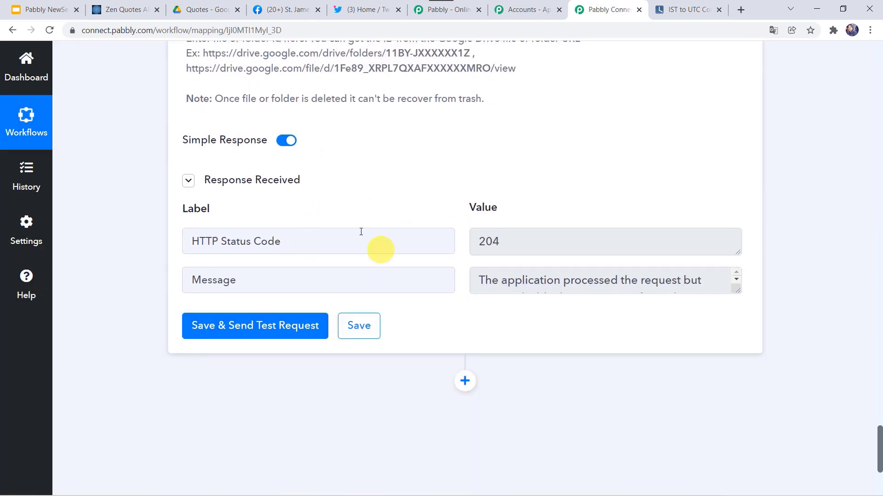
left_click(203, 5)
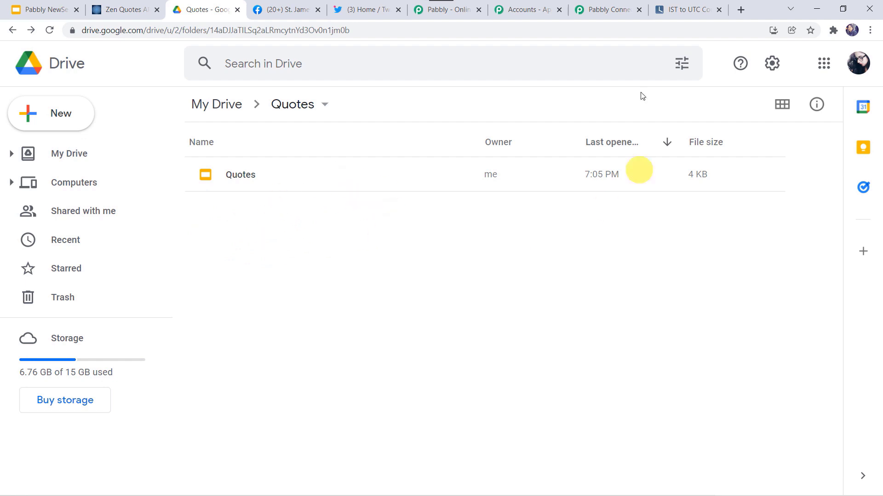
Step: Verify the Quotes folder holds only the Quotes template, then return to the Pabbly Connect workflow
left_click(610, 11)
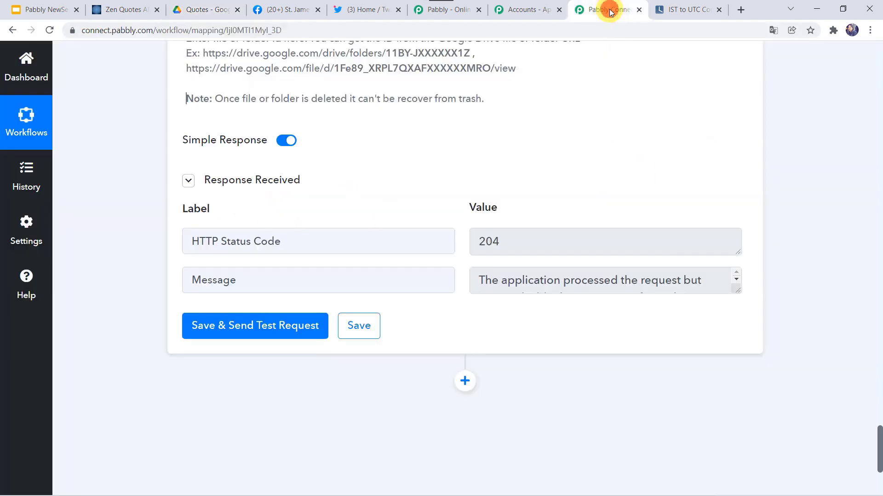
Step: Save the Google Drive delete step and wait for the Data Saved Successfully message
left_click(359, 332)
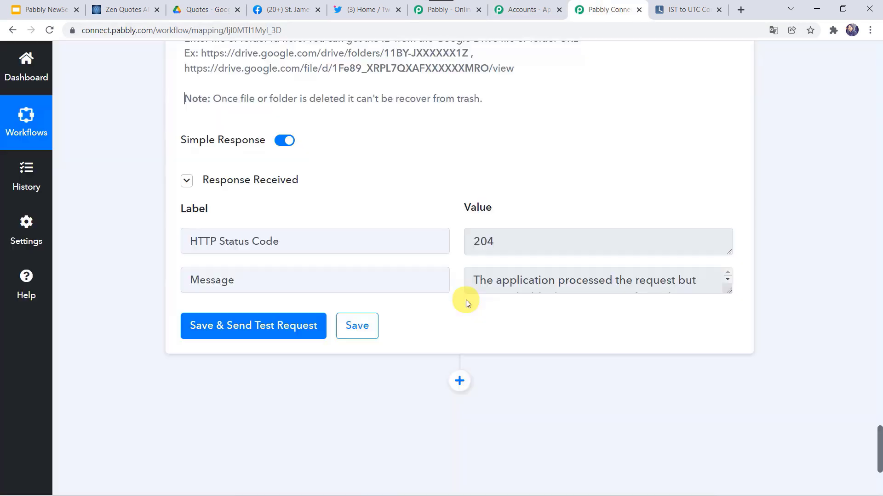
scroll(168, 299, "up", 2)
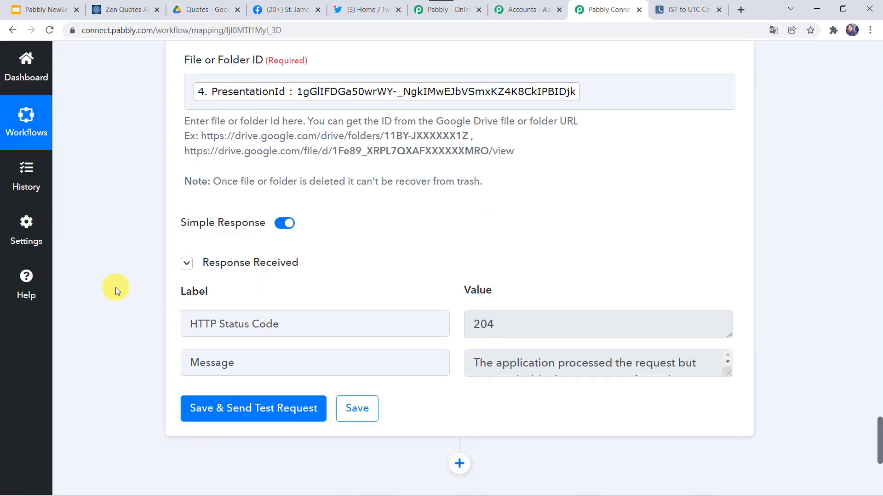
scroll(115, 288, "down", 20)
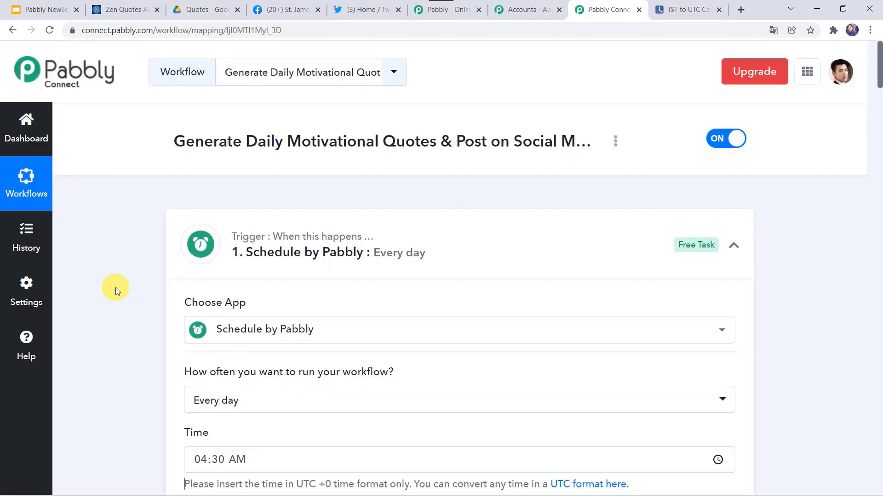
Step: Set the trigger's daily run time to 02:15 PM (typed as 0215p) and save it
scroll(118, 370, "down", 3)
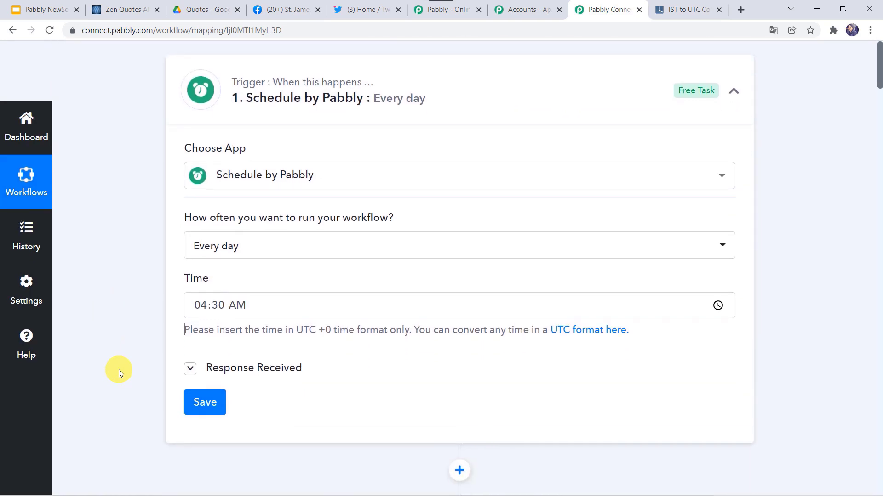
left_click(200, 305)
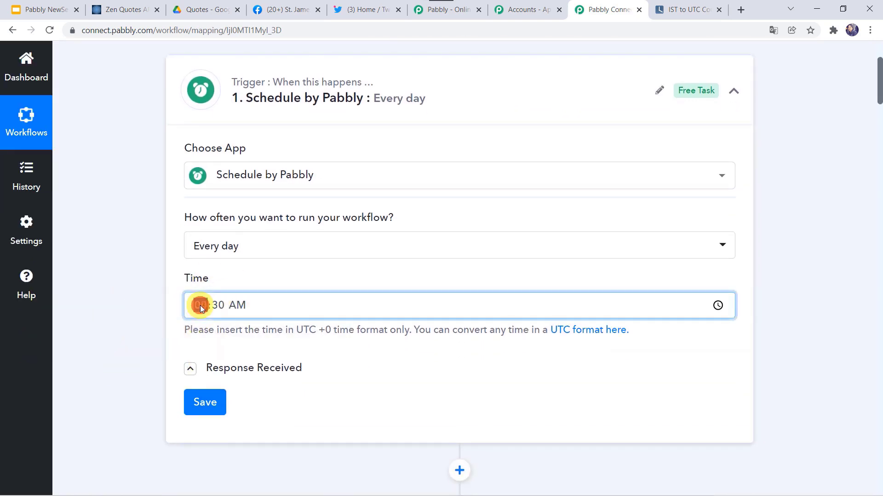
type("02")
type("15")
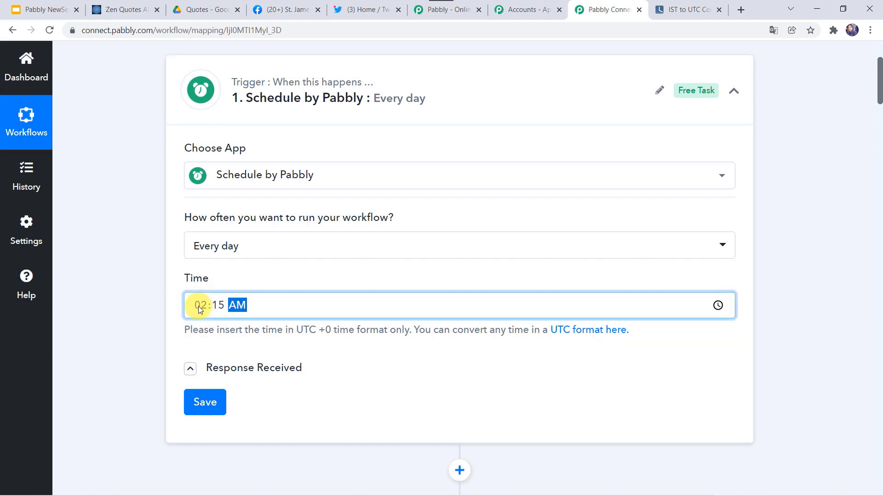
type("p")
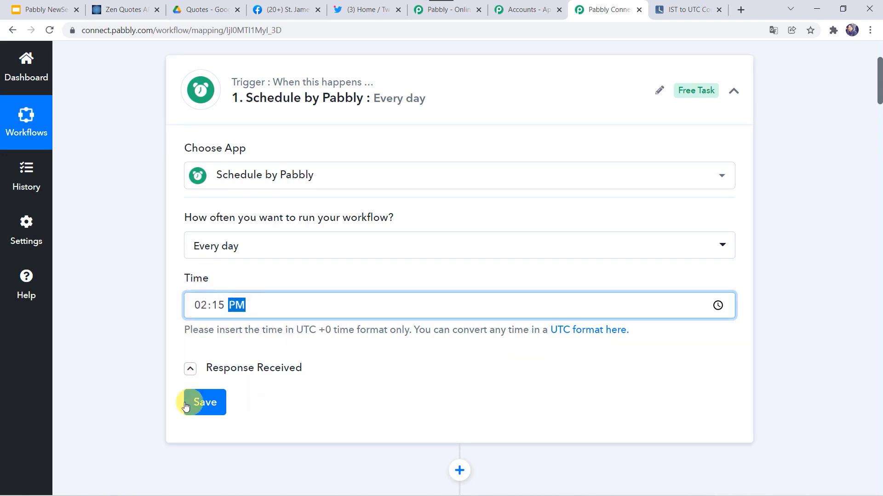
left_click(205, 403)
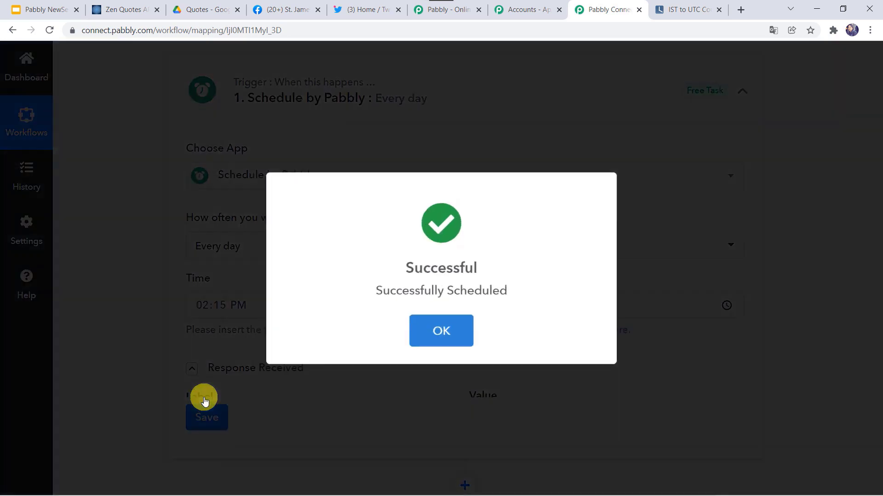
left_click(430, 327)
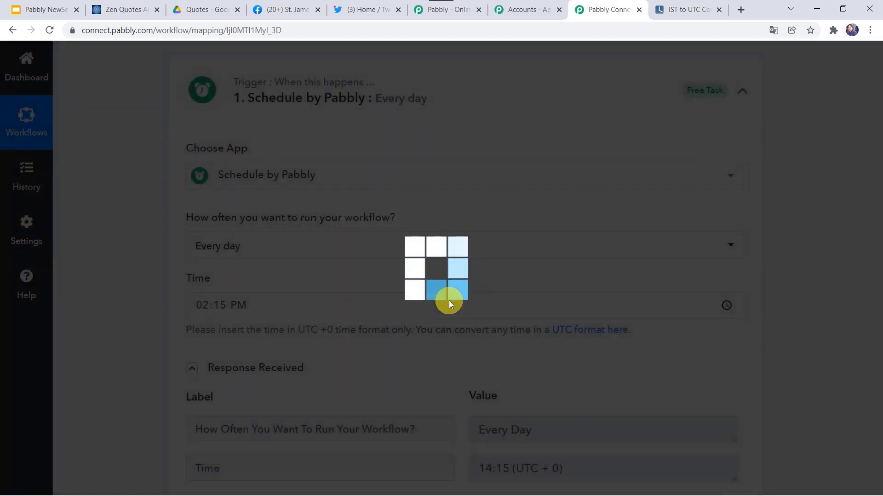
scroll(312, 320, "down", 2)
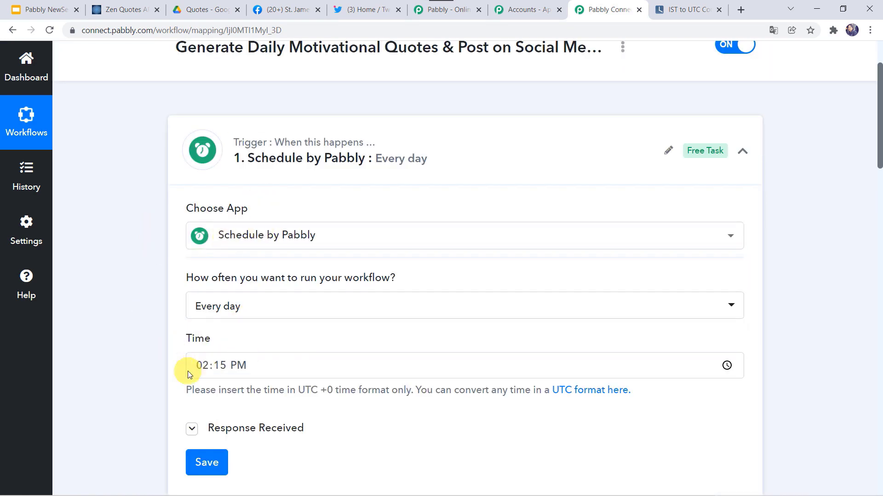
left_click(287, 9)
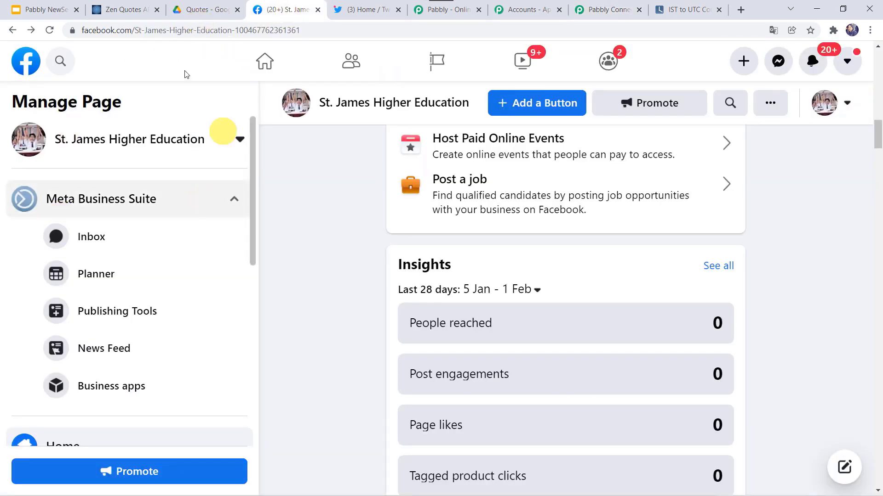
Step: Reload the St. James Higher Education page and scroll to the new automated quote post
left_click(50, 31)
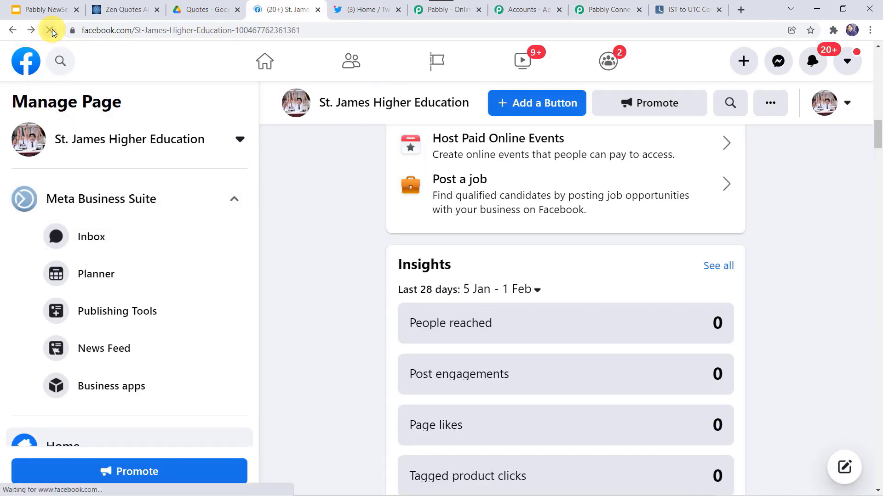
scroll(509, 276, "down", 20)
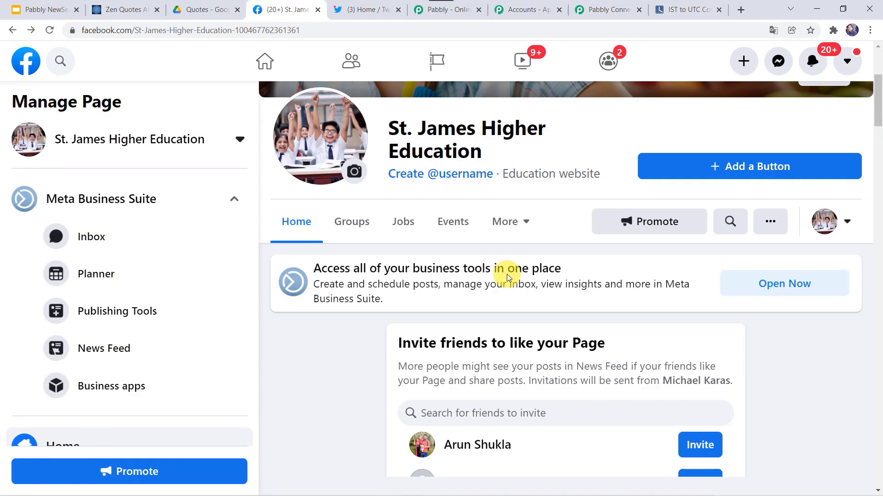
right_click(507, 278)
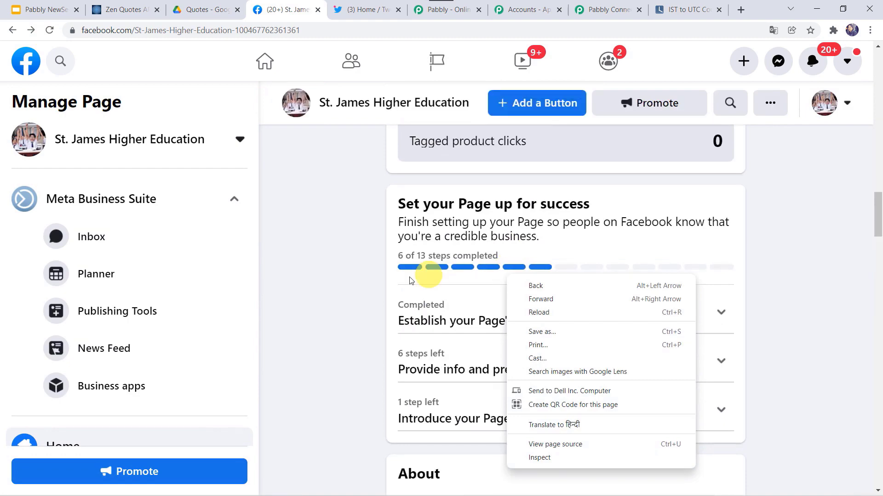
left_click(373, 287)
scroll(374, 288, "down", 20)
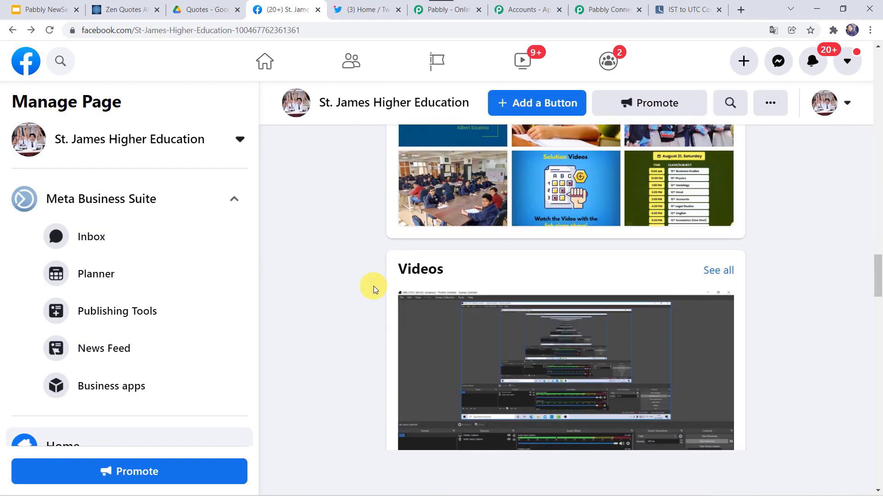
scroll(374, 287, "down", 7)
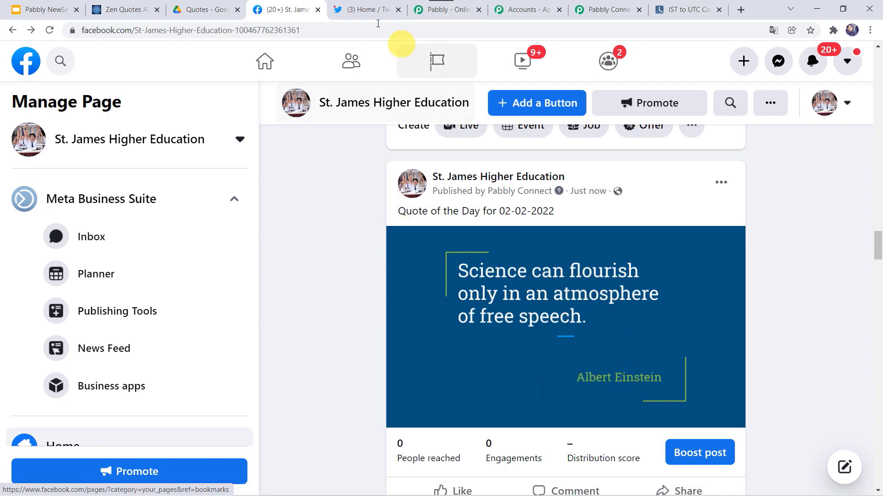
left_click(360, 4)
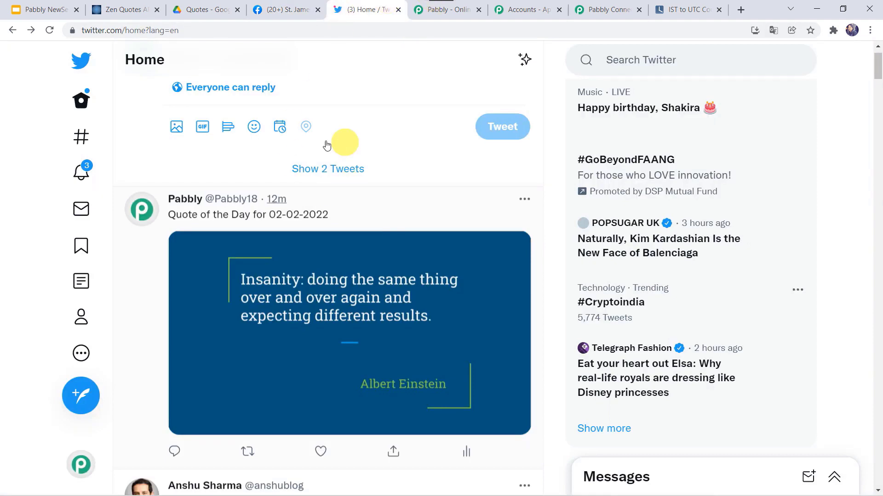
Step: Show the 2 new tweets to confirm 'Quote of the Day for 02-02-2022' was posted
left_click(320, 170)
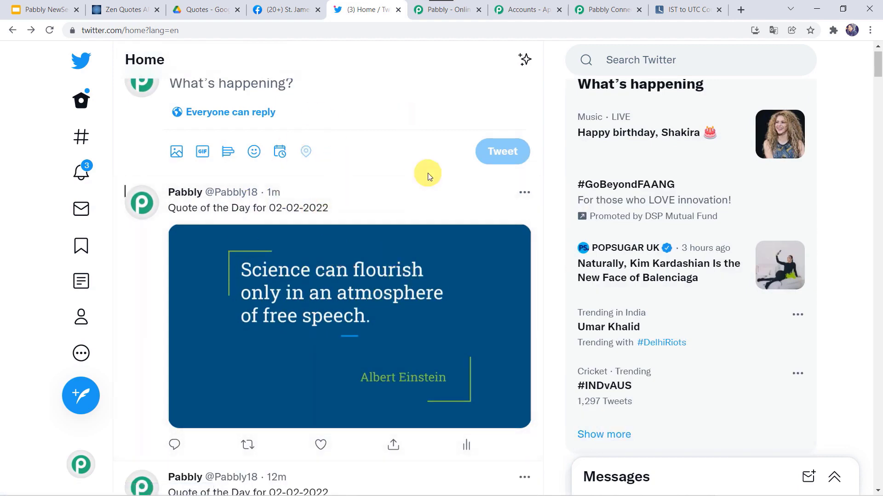
left_click(606, 6)
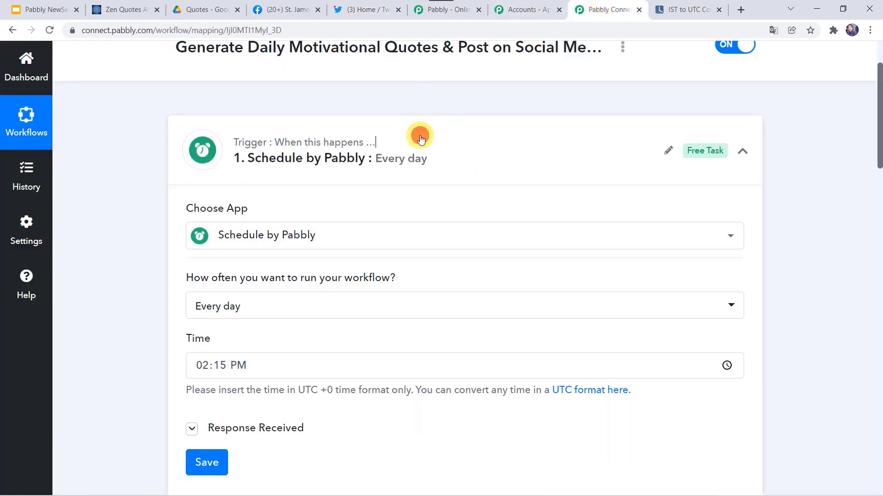
Step: Collapse the trigger card and scroll through all nine steps down to the Google Drive deletion
left_click(419, 138)
scroll(328, 268, "down", 3)
scroll(330, 270, "down", 10)
scroll(330, 269, "down", 5)
scroll(330, 270, "up", 20)
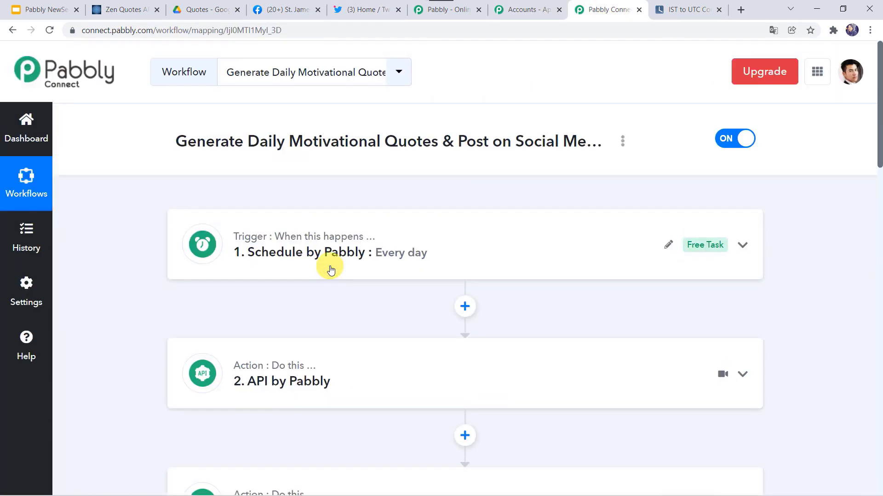
mouse_move(295, 255)
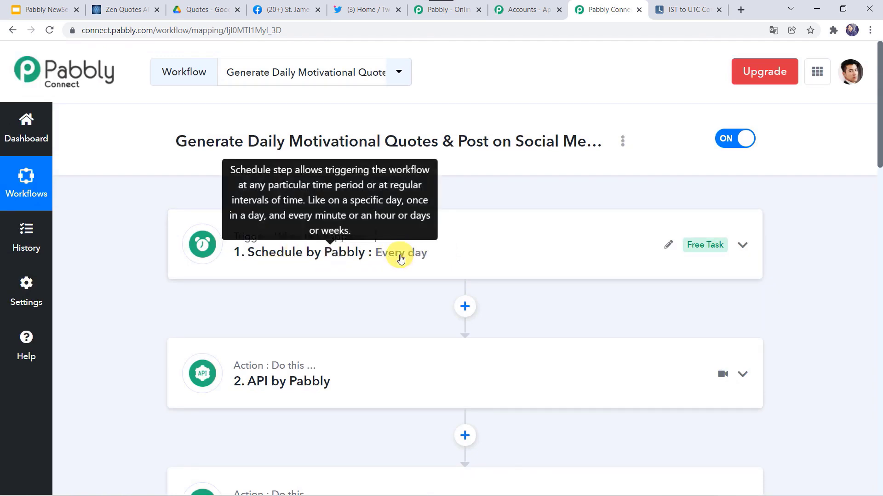
scroll(449, 253, "down", 3)
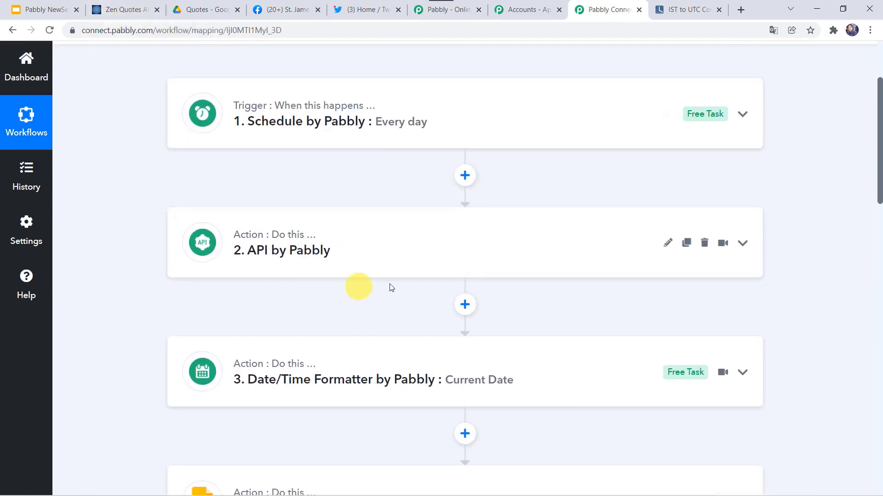
scroll(383, 246, "down", 4)
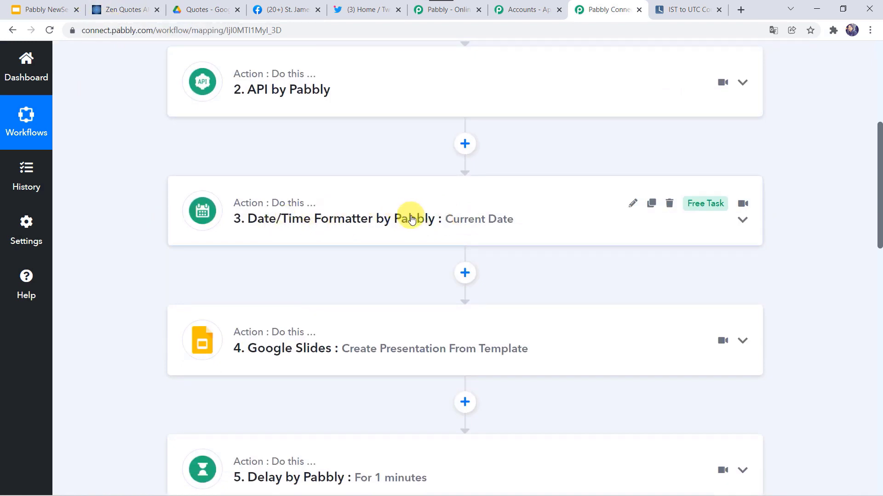
scroll(411, 219, "down", 3)
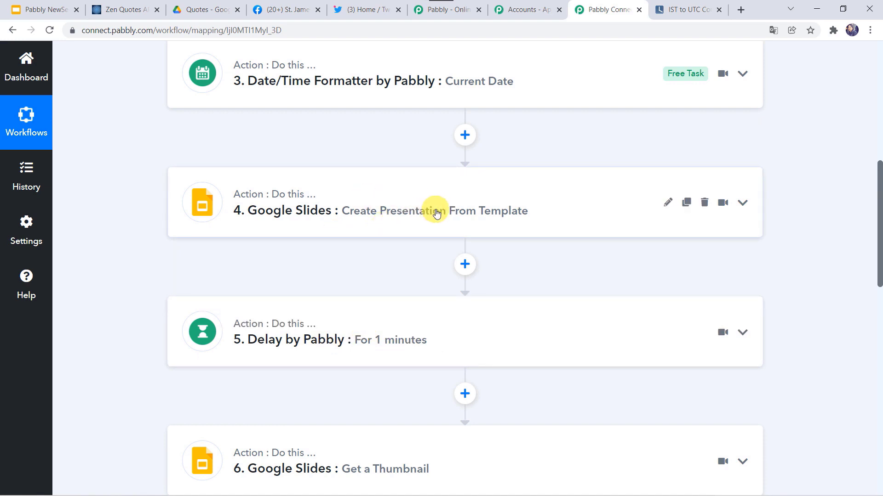
scroll(437, 213, "down", 3)
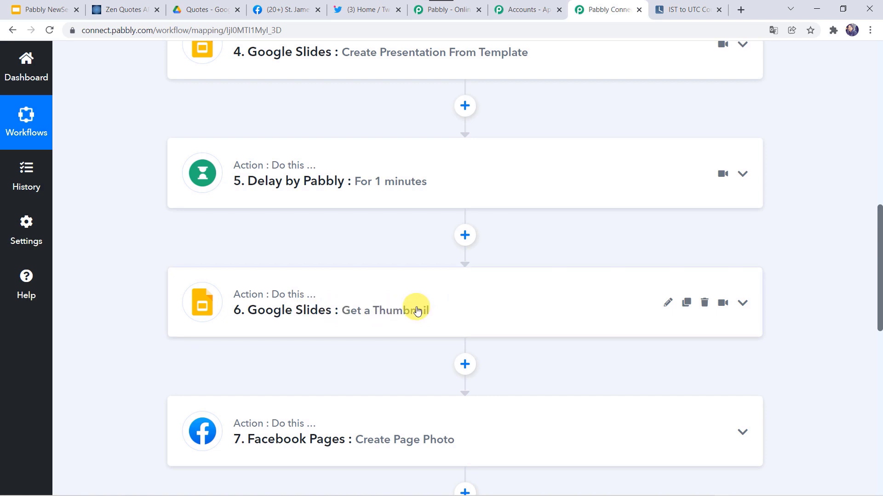
scroll(417, 311, "down", 5)
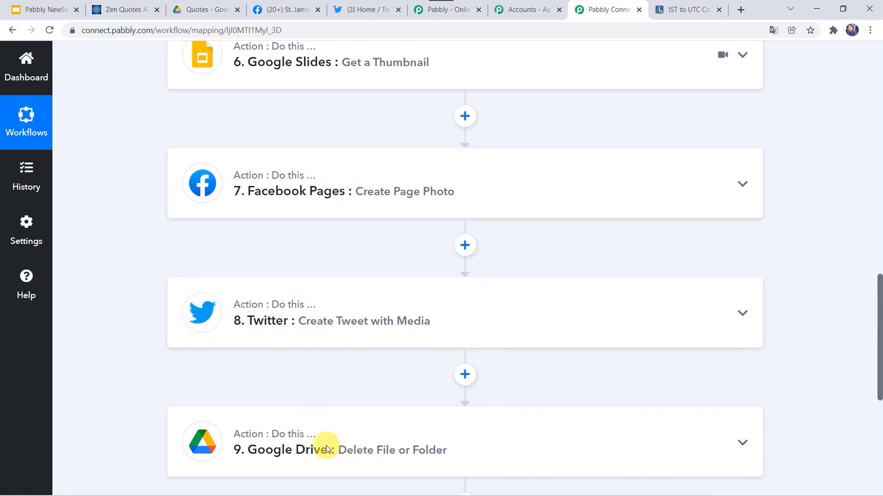
scroll(132, 150, "up", 15)
scroll(131, 150, "up", 3)
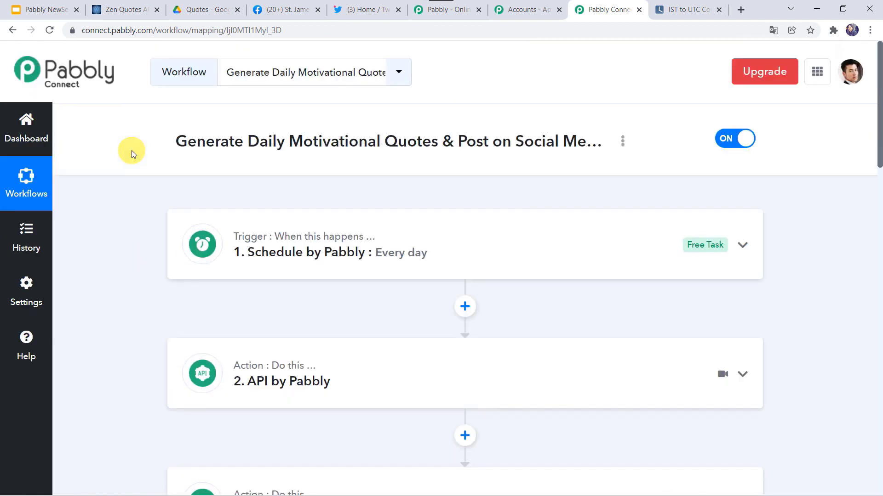
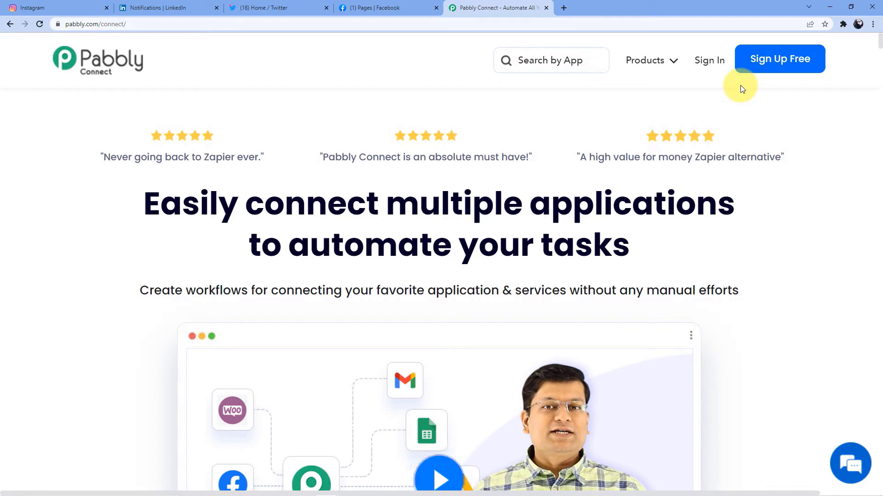
Step: Sign in, launch Pabbly Connect from All Apps, and reload the dashboard listing 1873 workflows
left_click(710, 66)
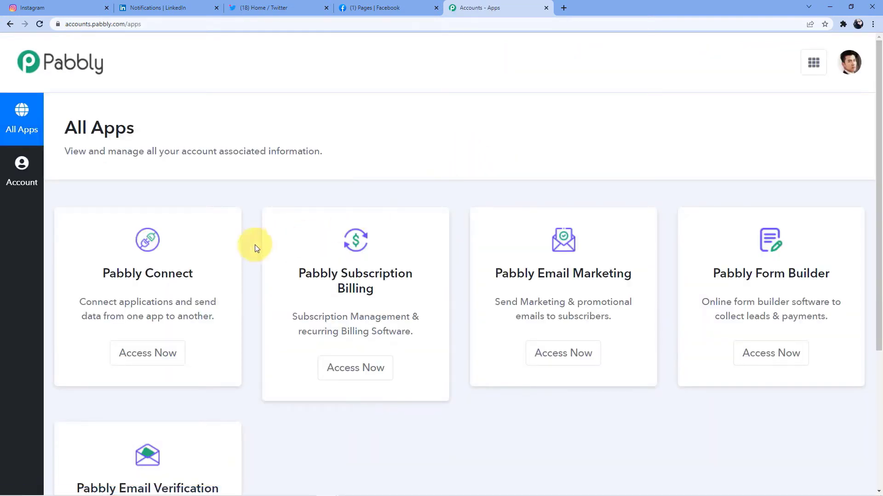
left_click(147, 351)
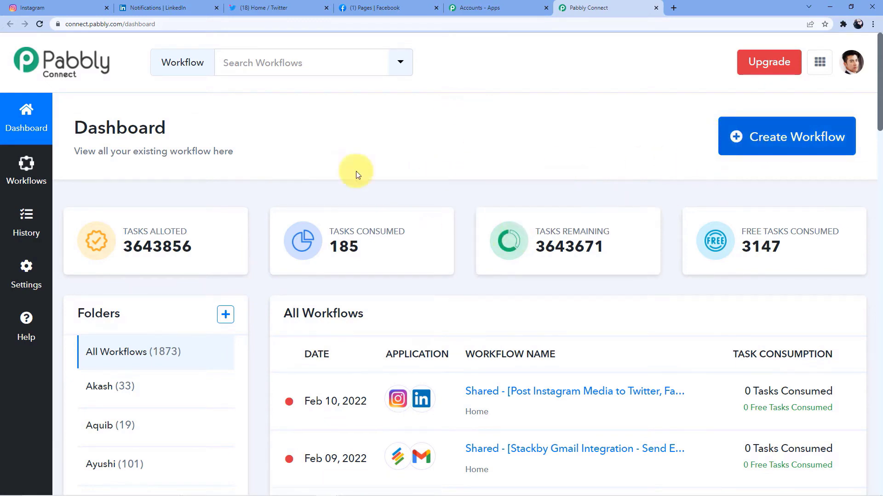
scroll(390, 191, "down", 5)
scroll(410, 162, "up", 5)
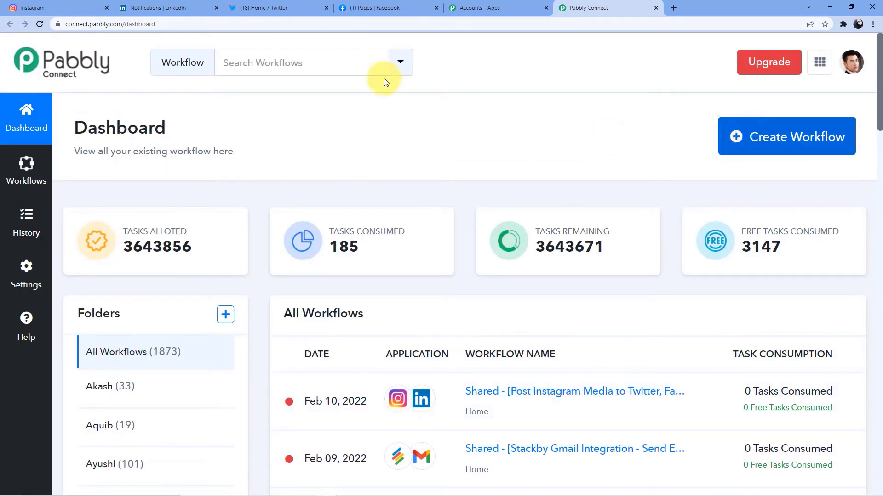
key("F5")
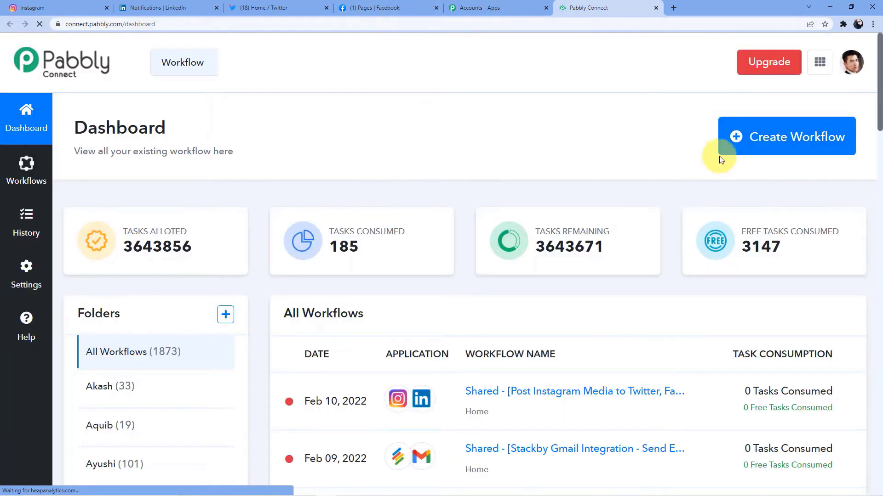
Step: Create a new workflow named 'Instagram to other Social Medias', correcting typos in the name
left_click(721, 136)
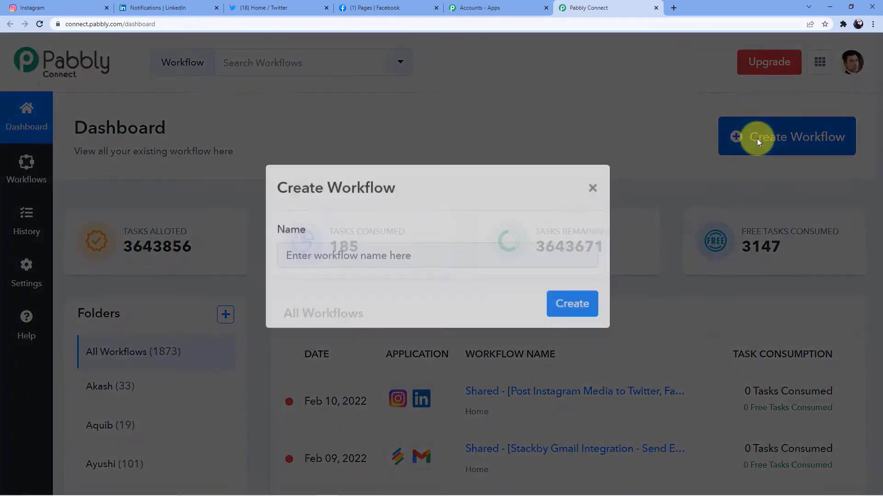
left_click(375, 274)
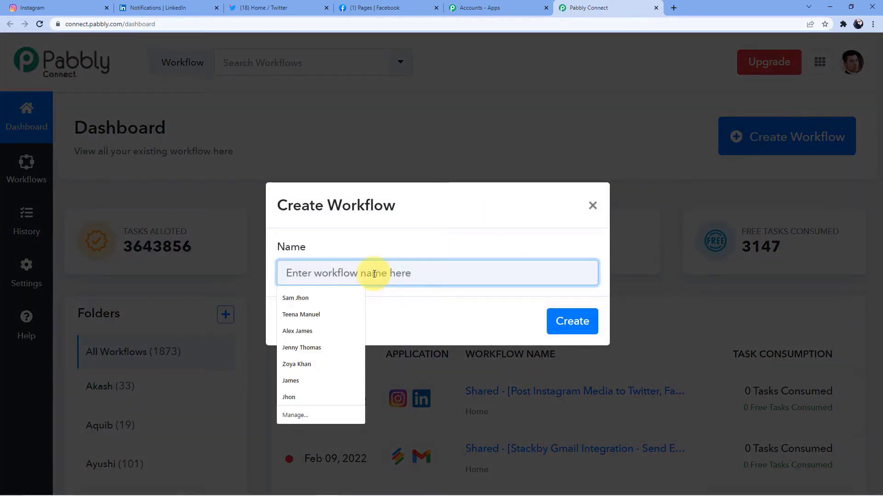
type("Intagram")
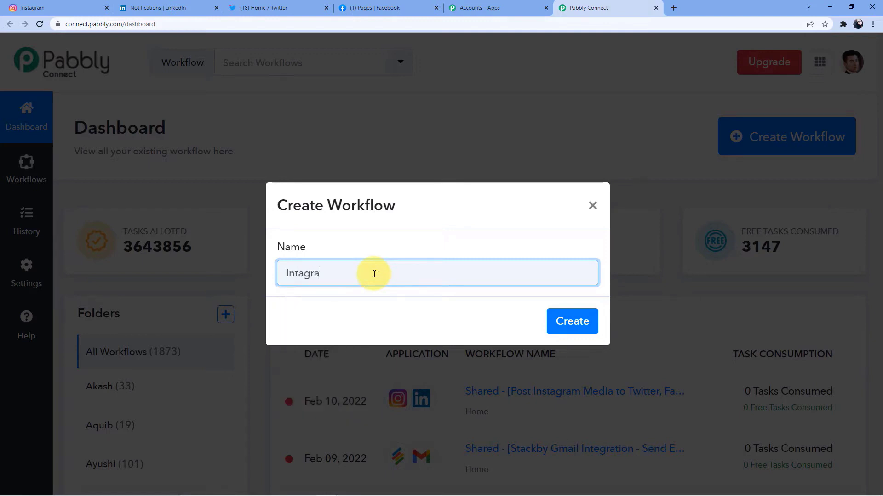
key("BackSpace")
key("BackSpace")
key("BackSpace")
key("BackSpace")
key("BackSpace")
key("BackSpace")
type("stagram")
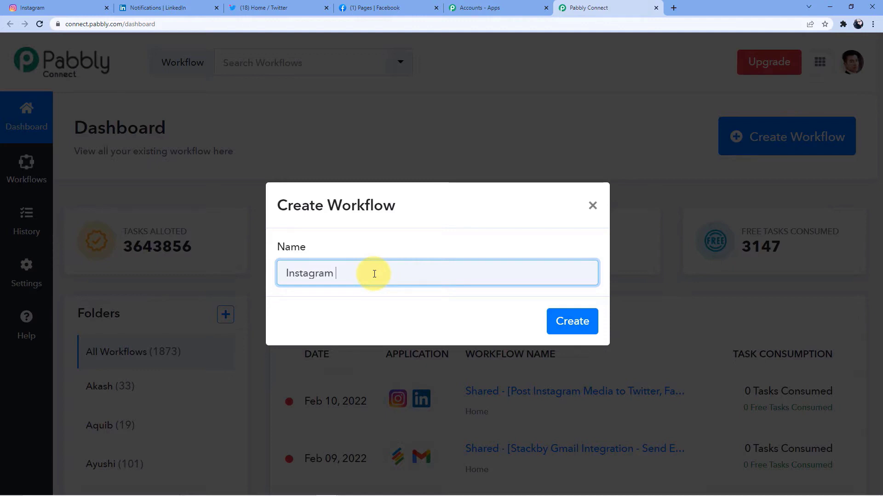
type("to otherSocial")
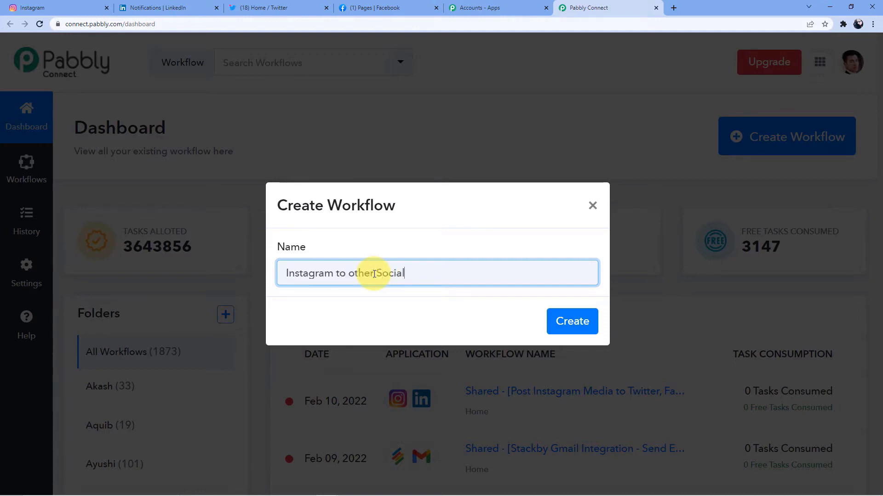
type(" medias")
key("Left")
key("Left")
key("Left")
key("Left")
key("Left")
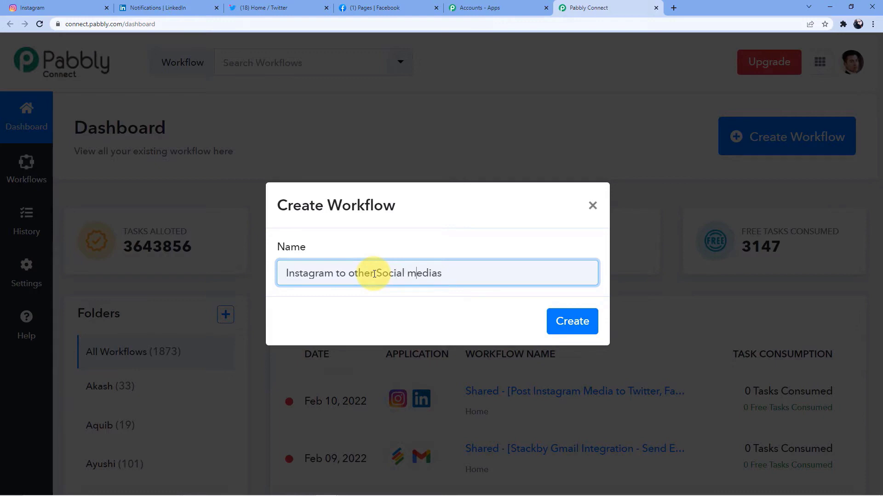
key("BackSpace")
type("M")
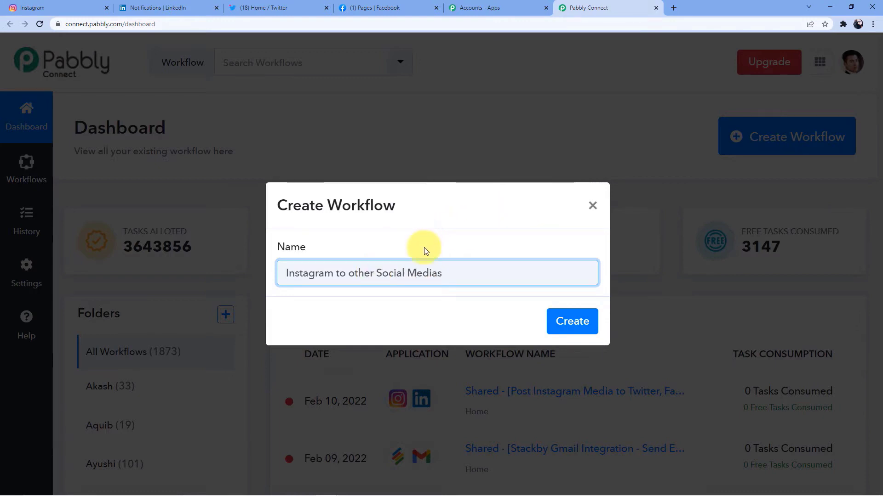
left_click(562, 324)
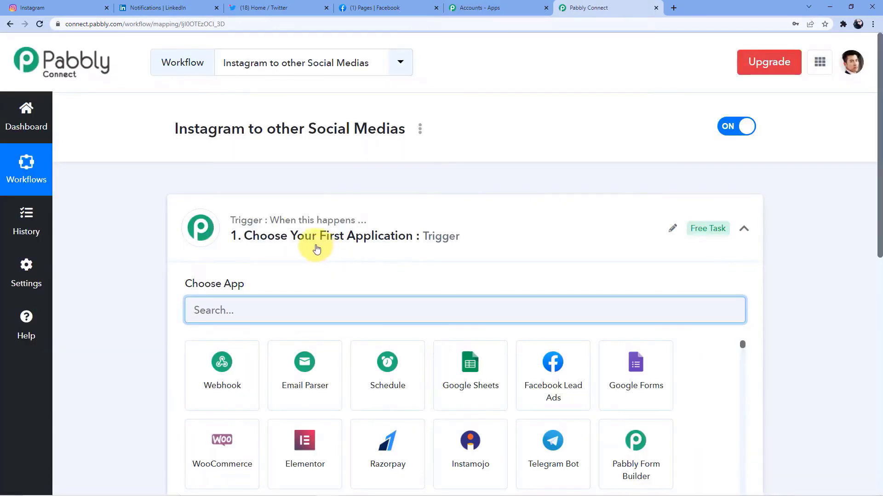
Step: Search 'Inst' and choose Instagram for Business as the trigger app
scroll(309, 253, "down", 5)
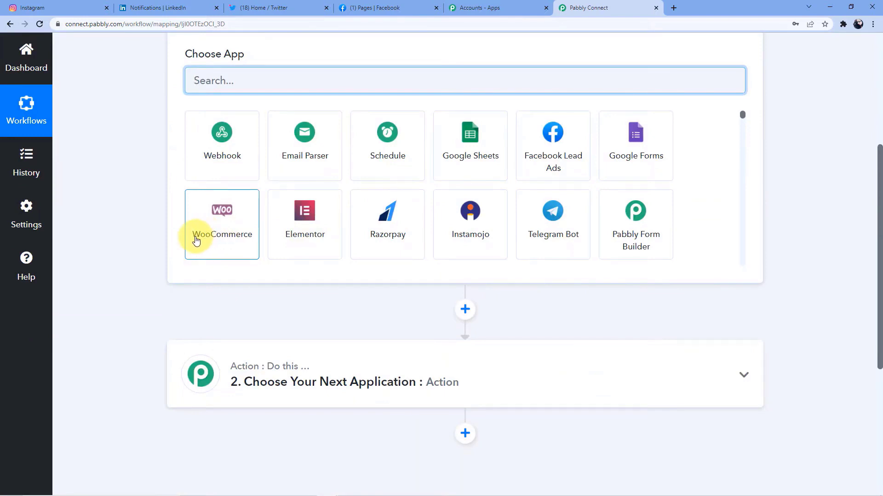
scroll(197, 234, "up", 3)
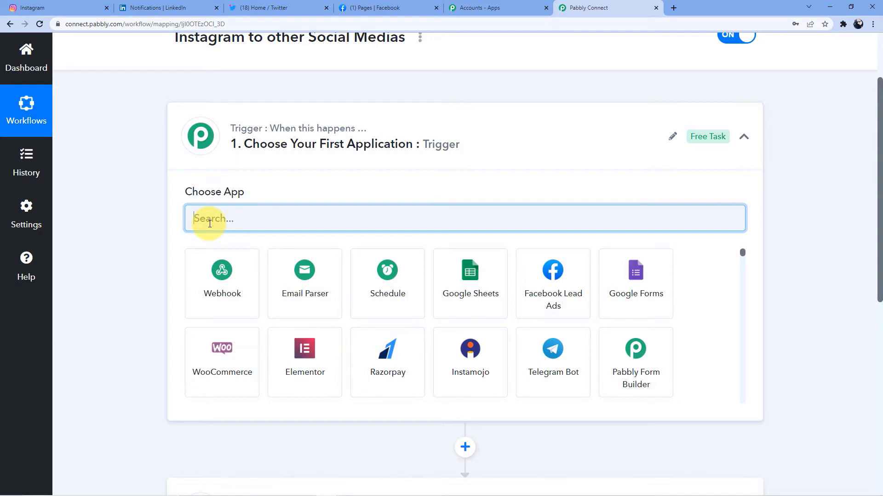
scroll(209, 224, "down", 5)
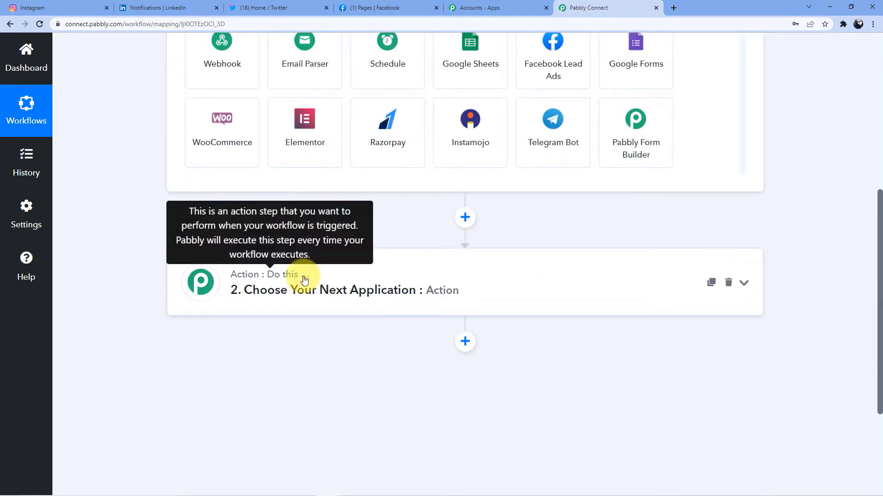
scroll(304, 280, "up", 4)
scroll(290, 246, "up", 3)
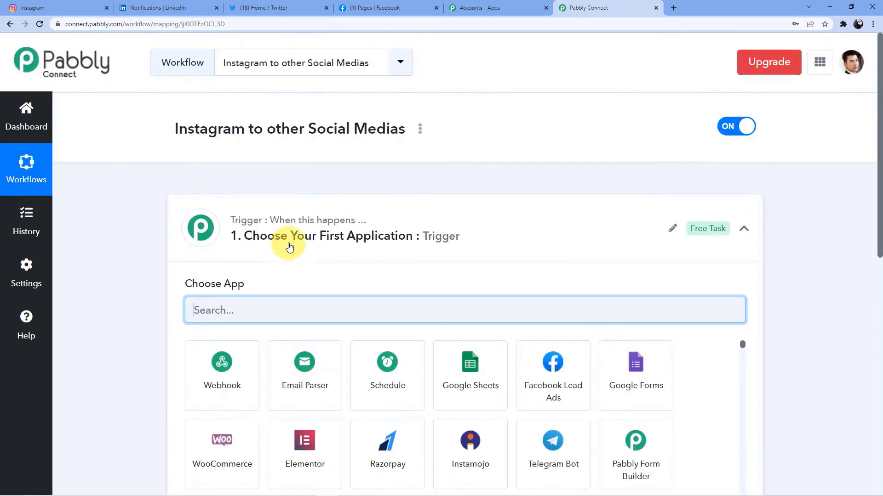
scroll(299, 219, "down", 7)
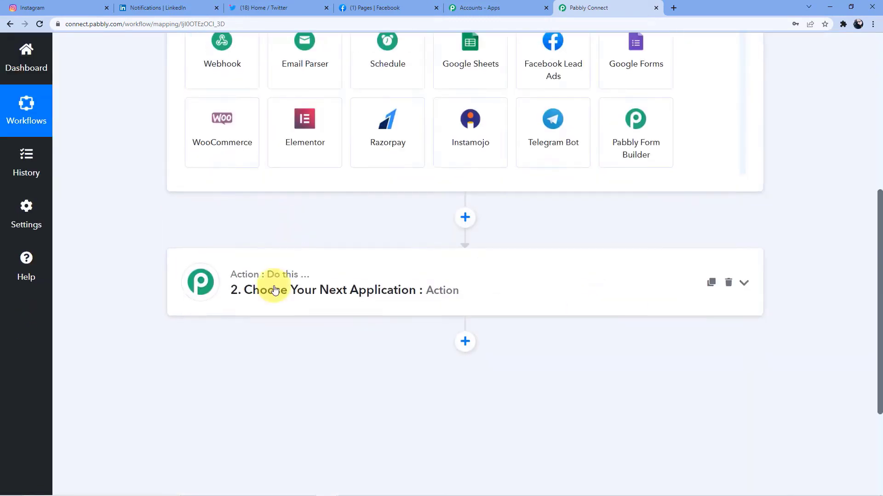
scroll(307, 277, "up", 6)
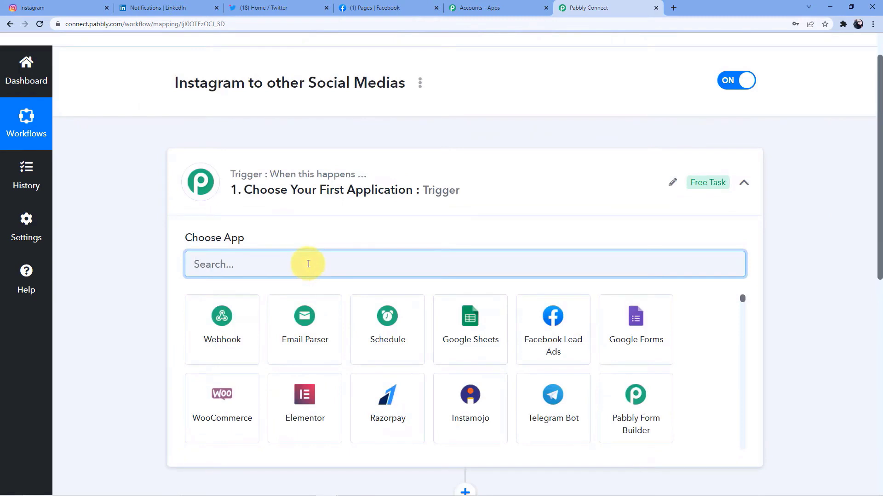
type("In")
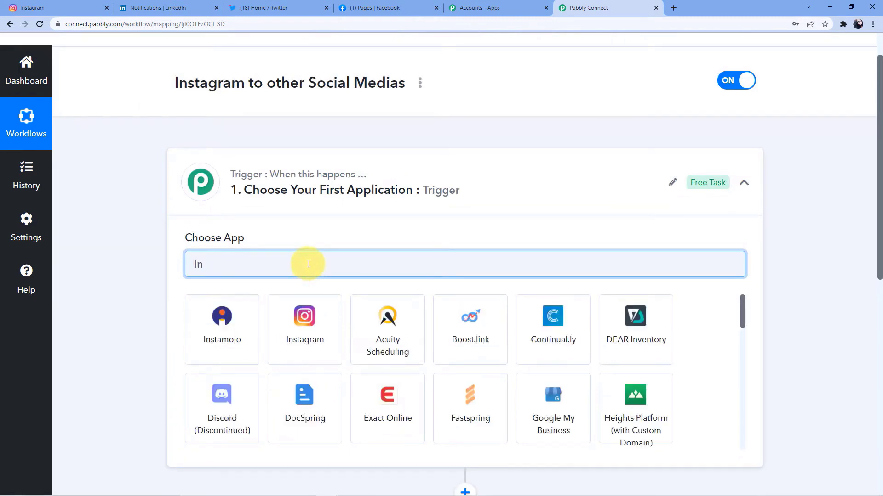
type("g")
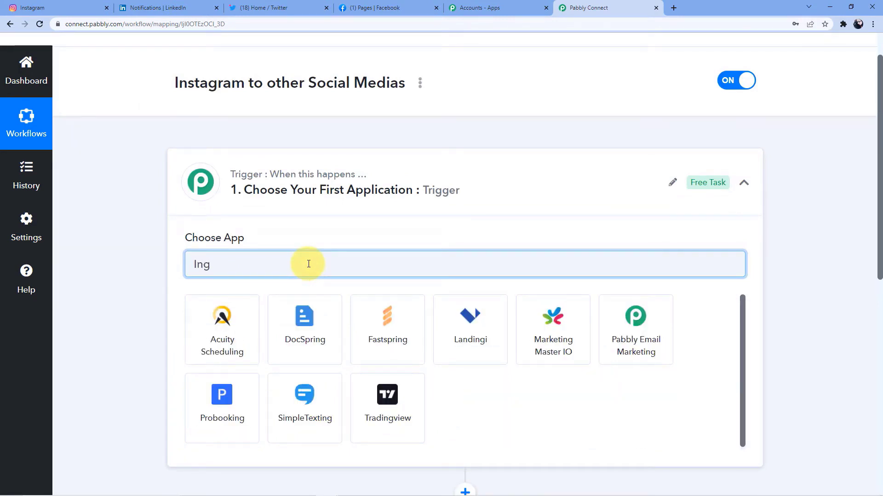
key("BackSpace")
type("st")
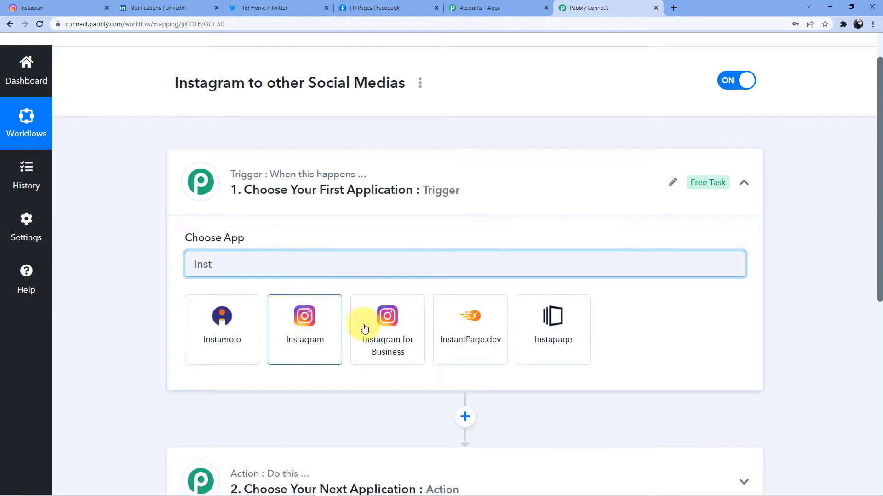
left_click(364, 329)
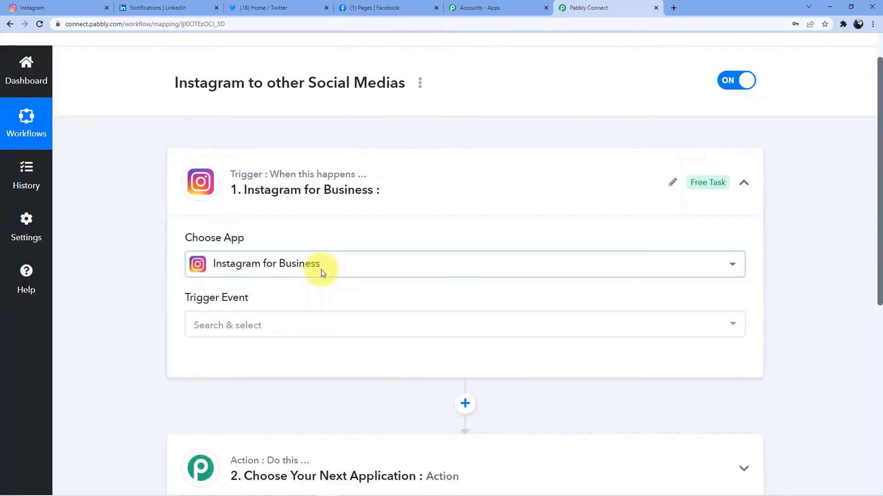
Step: Set the trigger event to New Media Posted in My Account
left_click(255, 332)
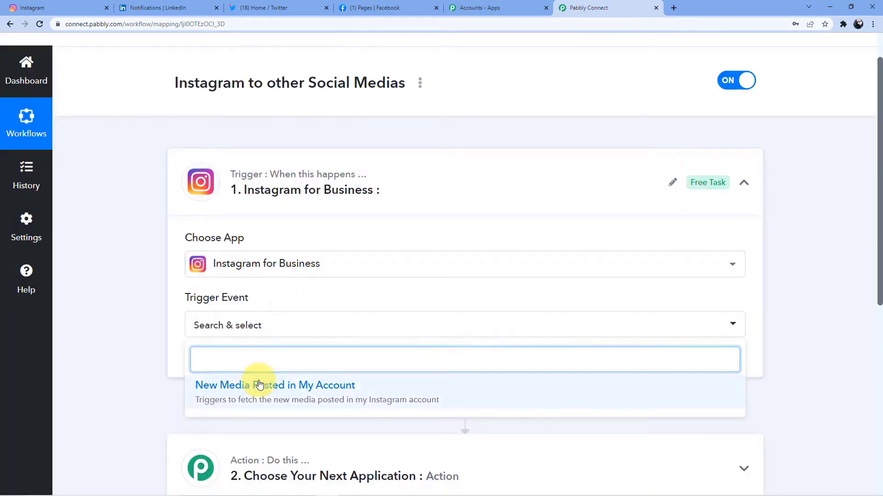
left_click(260, 385)
scroll(243, 340, "down", 3)
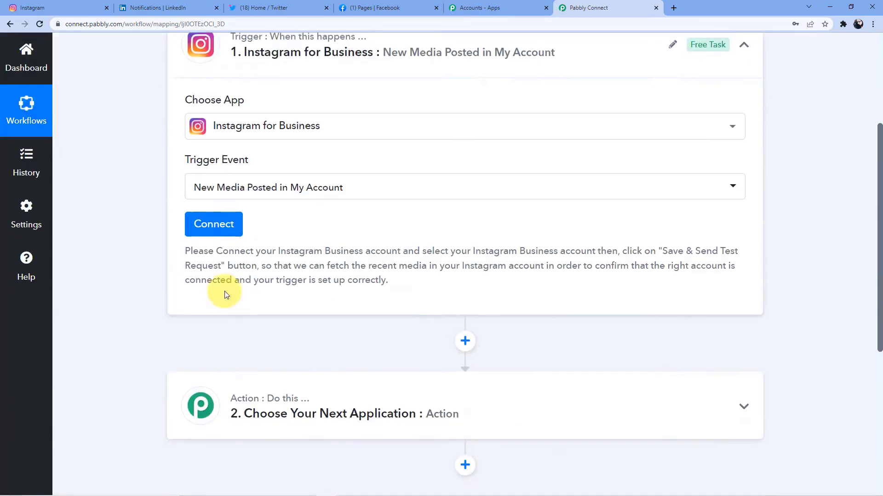
Step: Add and authorize a new Instagram for Business connection, then go to the Instagram feed
left_click(220, 228)
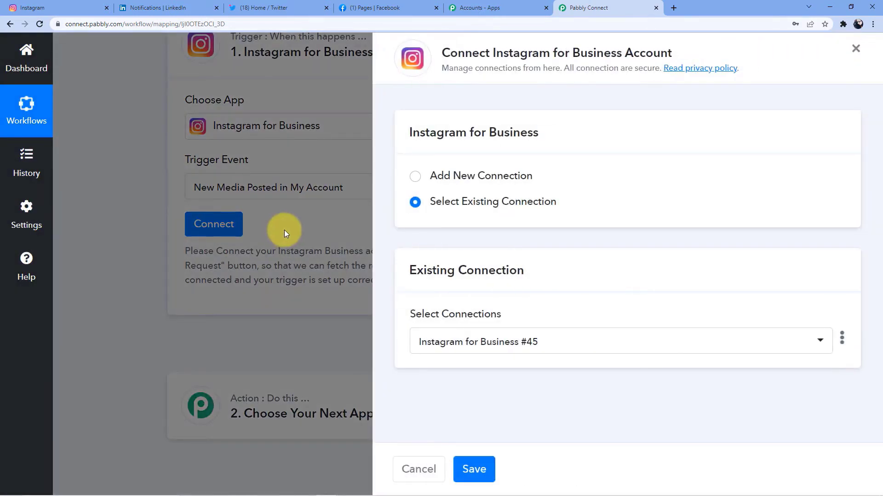
left_click(477, 178)
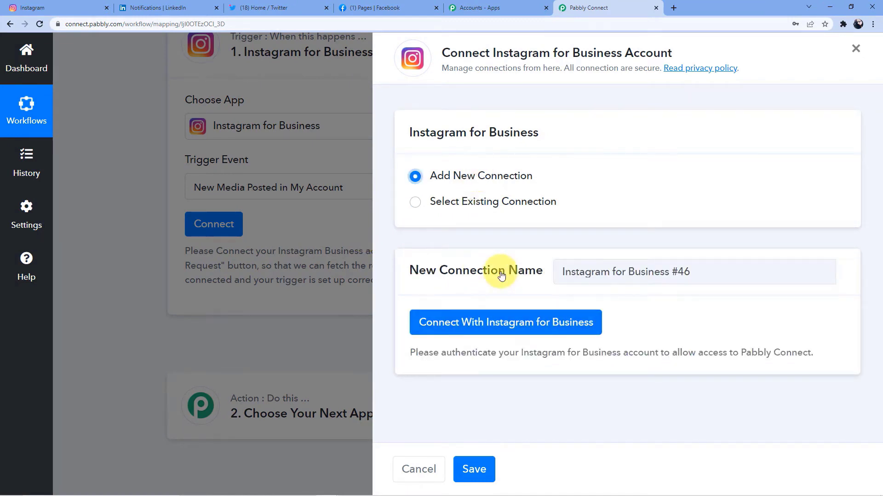
left_click(485, 322)
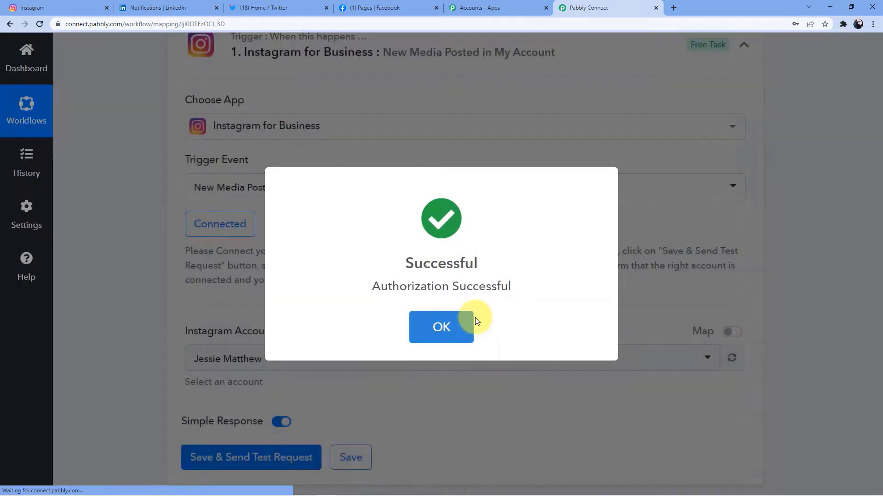
left_click(447, 326)
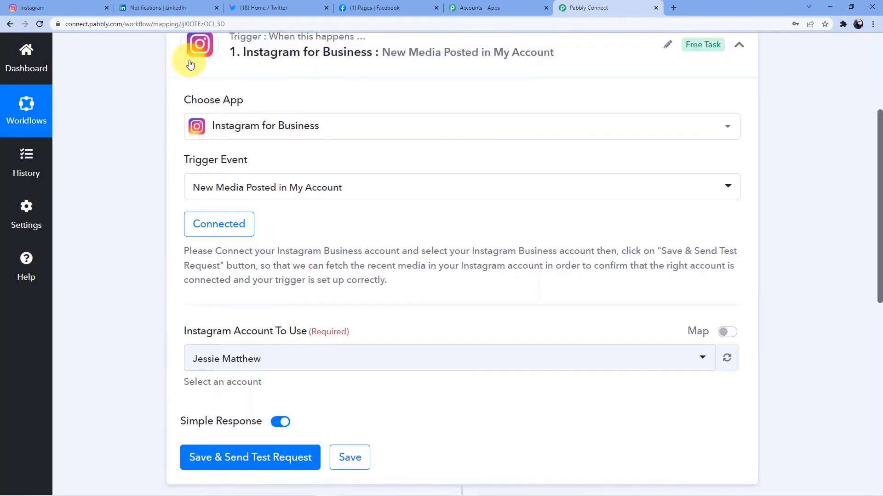
left_click(28, 8)
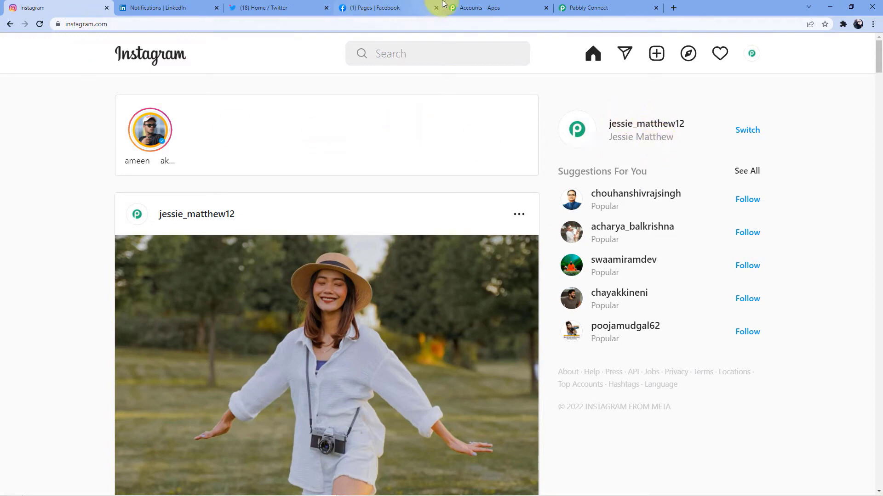
left_click(595, 5)
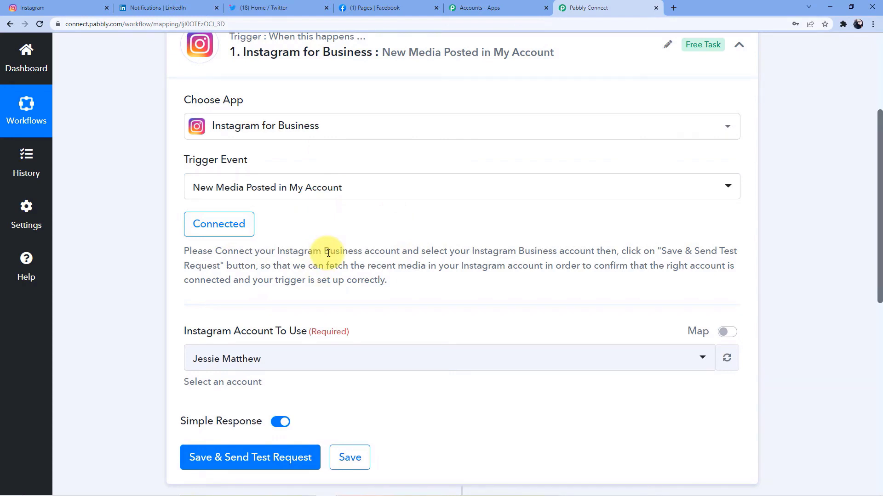
scroll(329, 251, "down", 1)
scroll(303, 247, "up", 3)
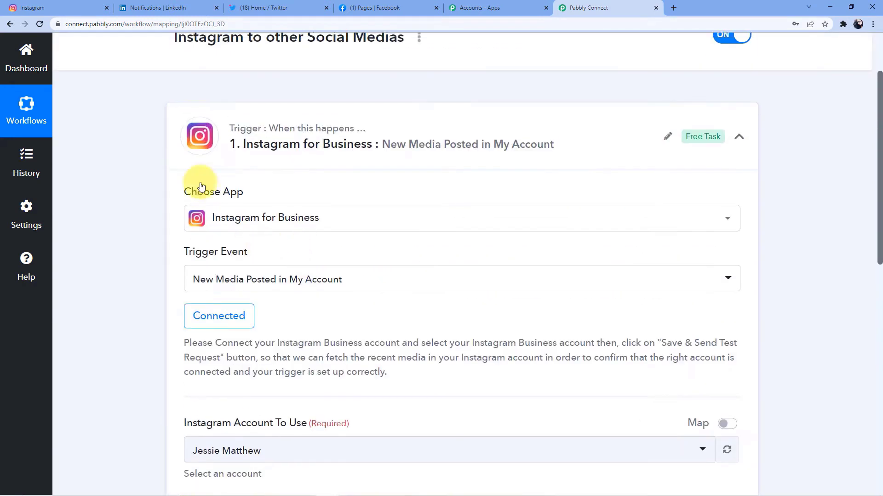
left_click(81, 2)
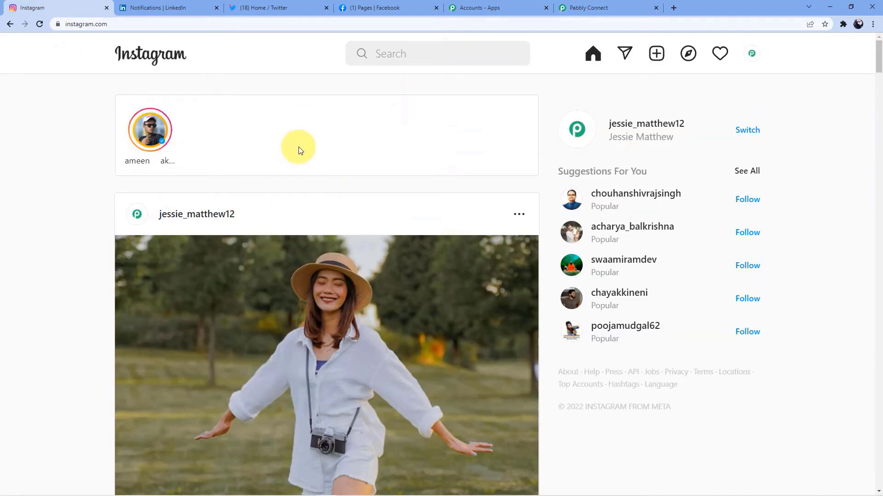
left_click(566, 8)
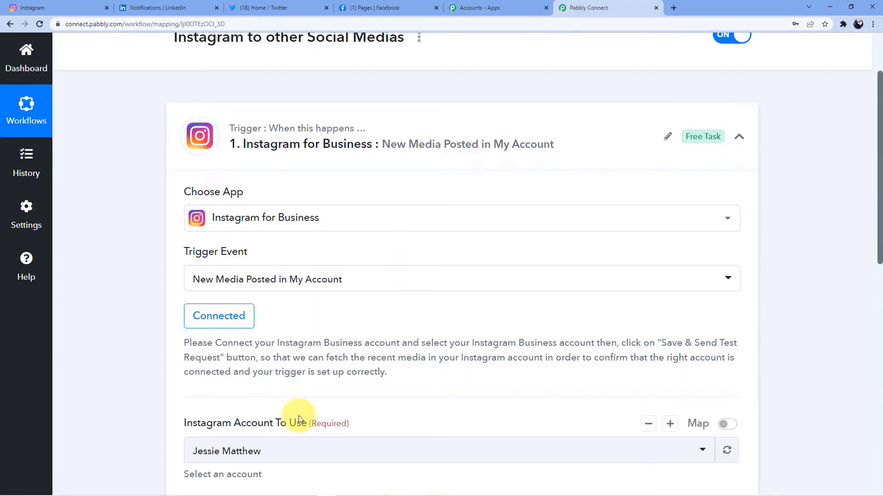
scroll(298, 418, "down", 4)
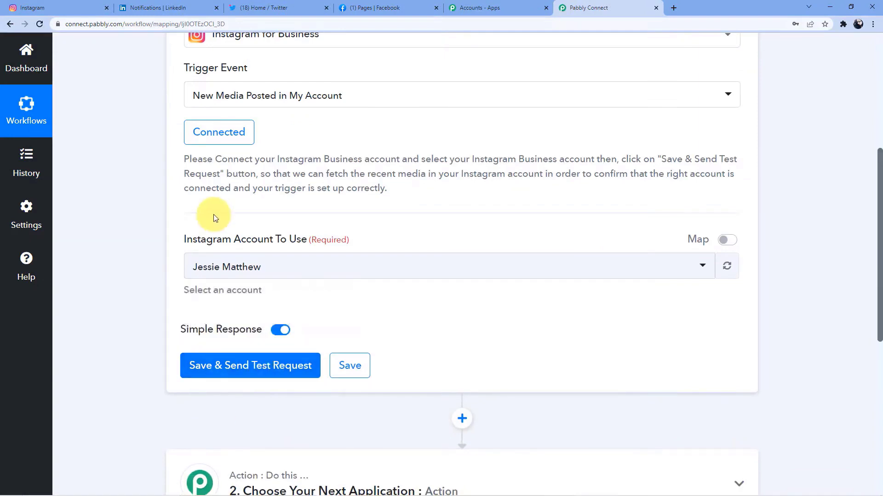
scroll(214, 219, "up", 4)
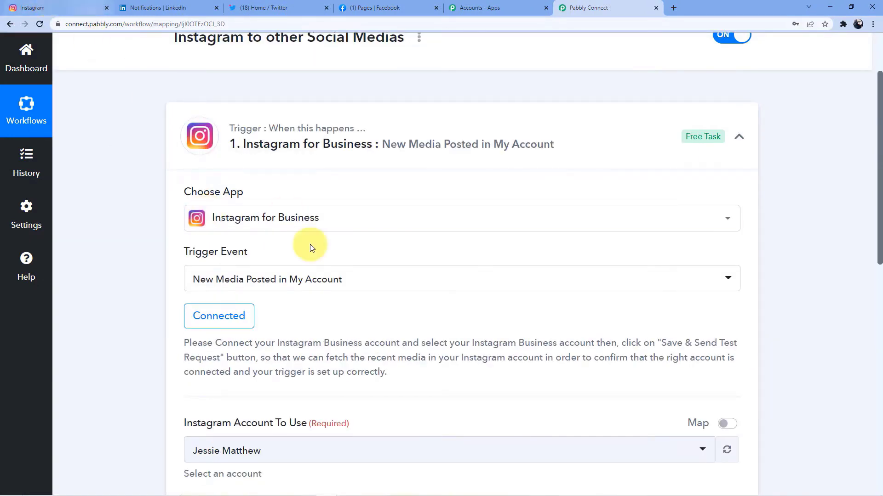
scroll(310, 248, "down", 5)
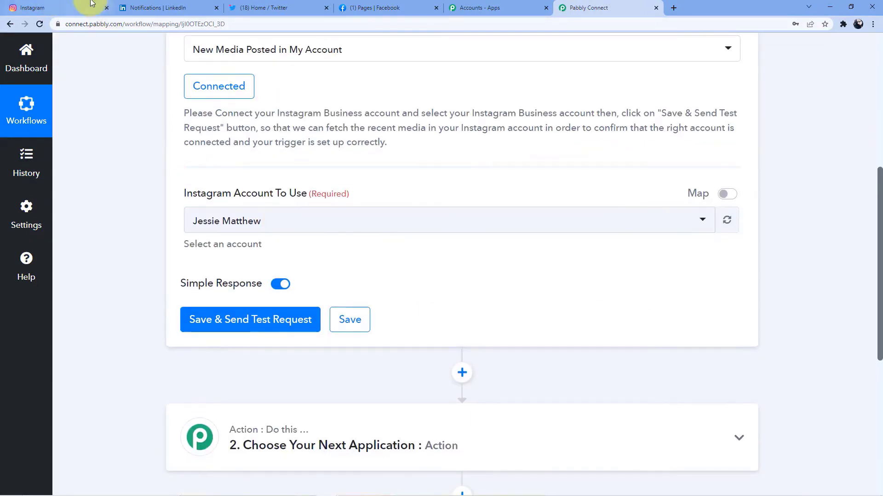
left_click(91, 4)
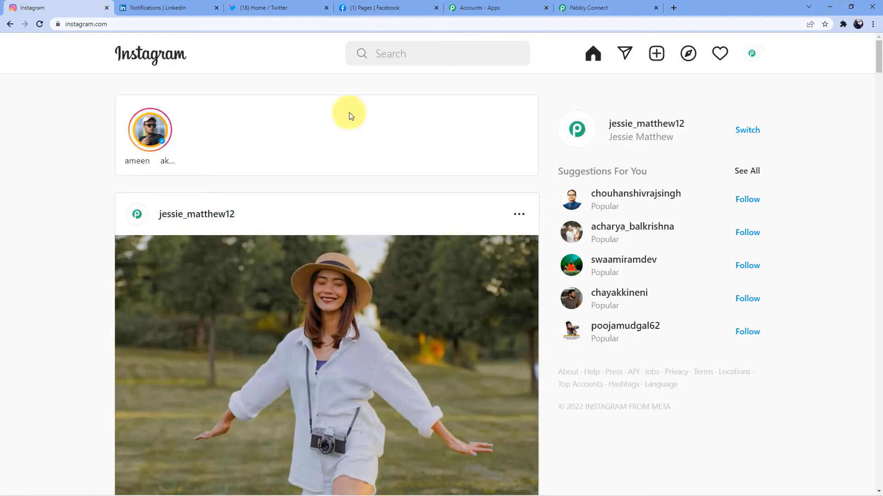
Step: Start a new Instagram post from a computer image, then discard the wrongly chosen automation image
left_click(656, 53)
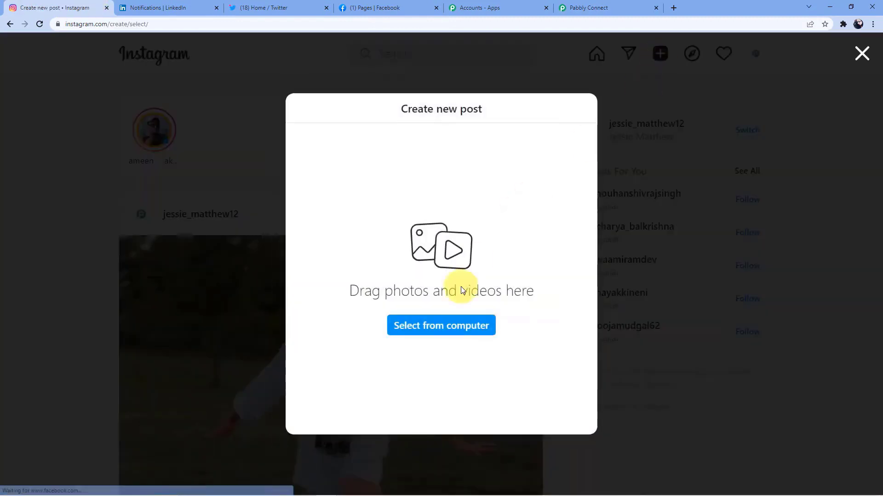
left_click(441, 327)
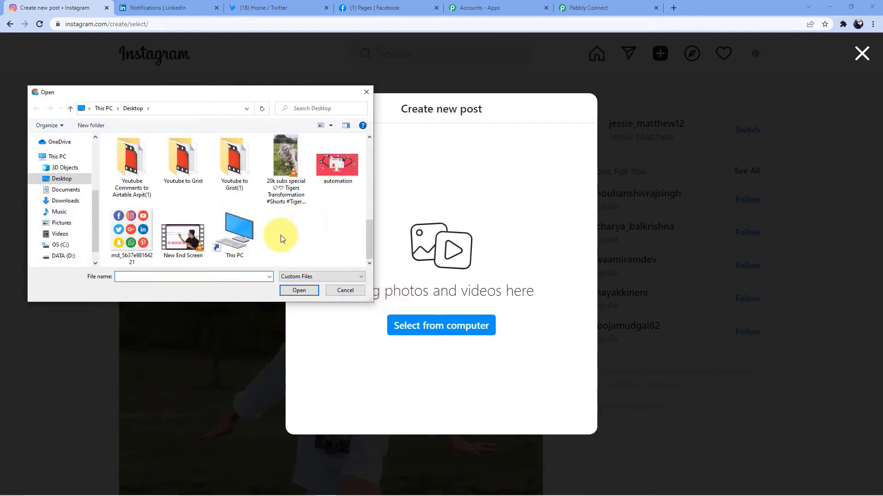
left_click(346, 156)
left_click(299, 290)
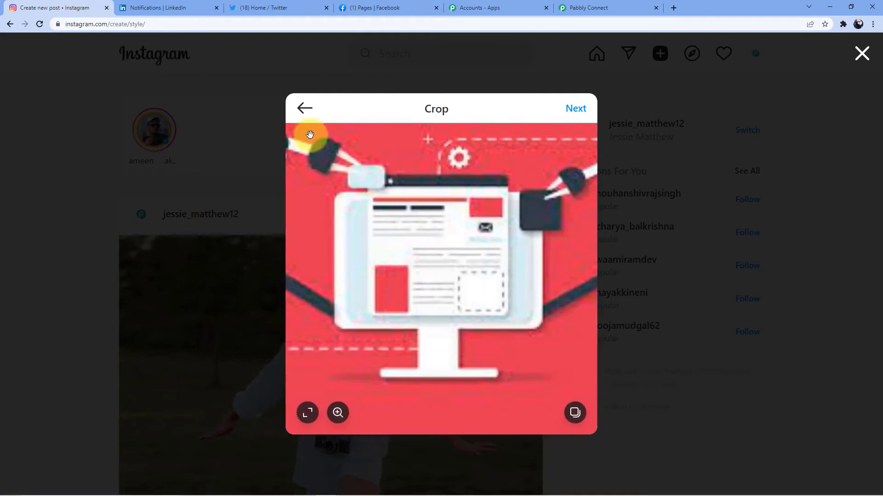
left_click(305, 111)
left_click(448, 293)
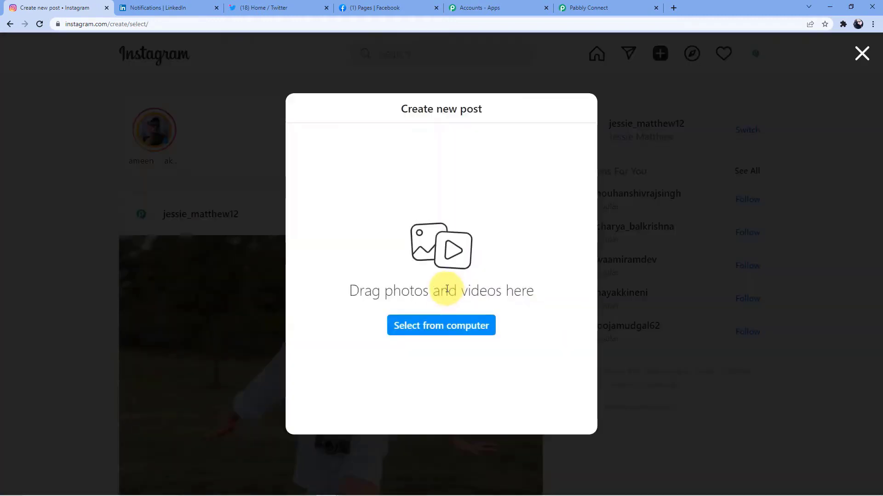
Step: Load the social media icons image and continue past crop and filters to the caption
left_click(439, 328)
scroll(203, 228, "down", 5)
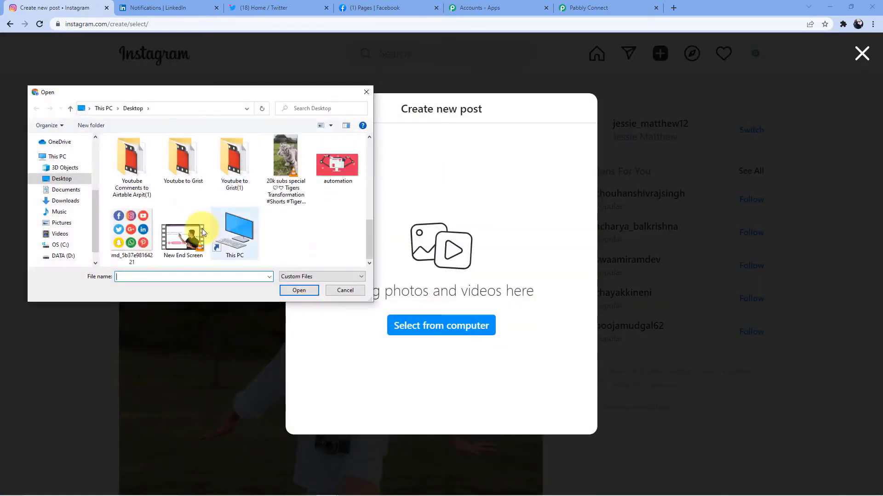
left_click(131, 230)
left_click(299, 290)
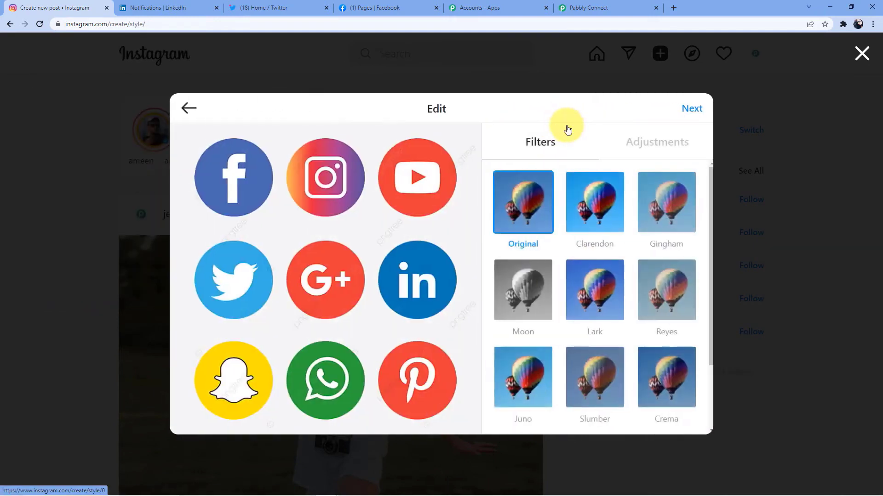
left_click(692, 108)
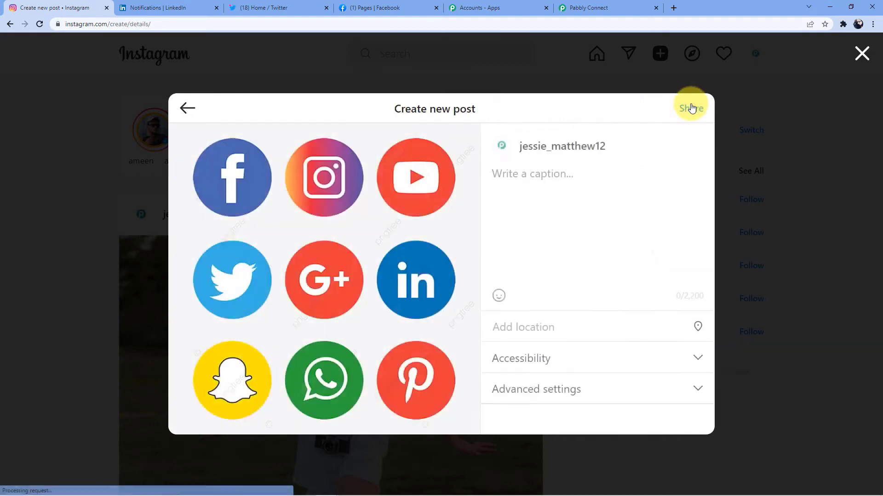
left_click(516, 202)
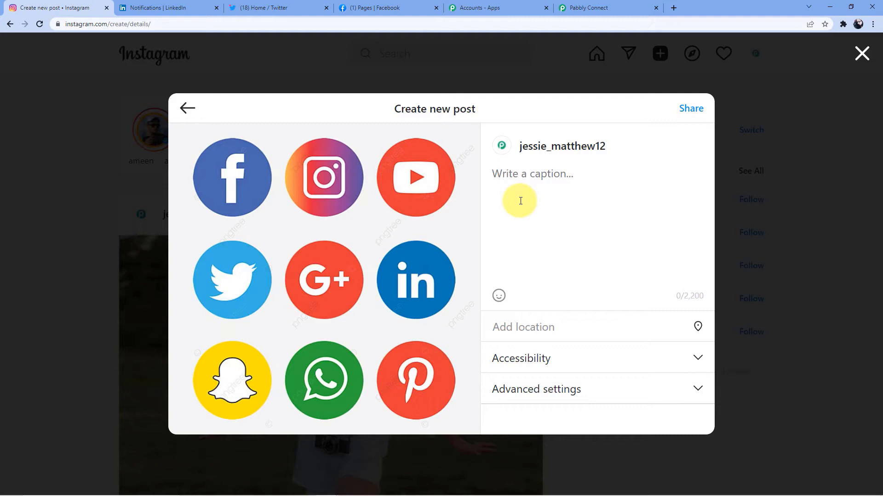
Step: Caption the post about the "Digital Marketing" course with an open-the-link-in-description note, and share it
type("Wanna buy")
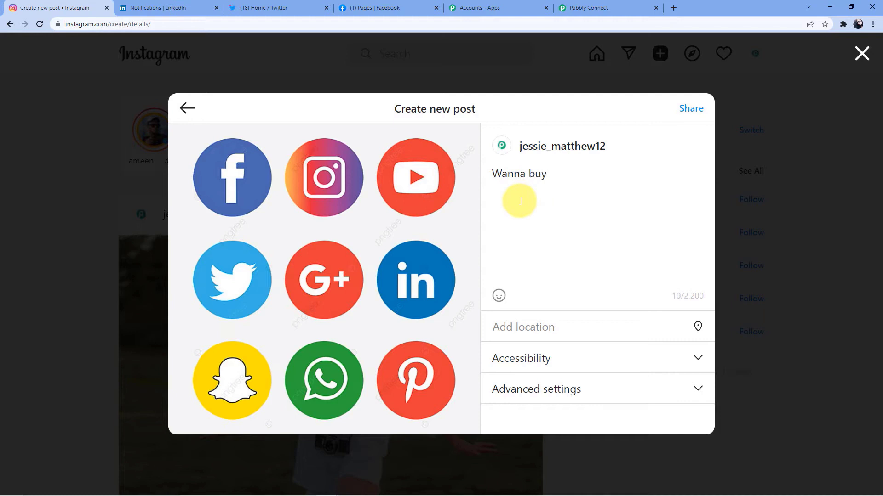
type(" the ")
type("all")
key("BackSpace")
key("BackSpace")
key("BackSpace")
type("\"Digital Marlketing")
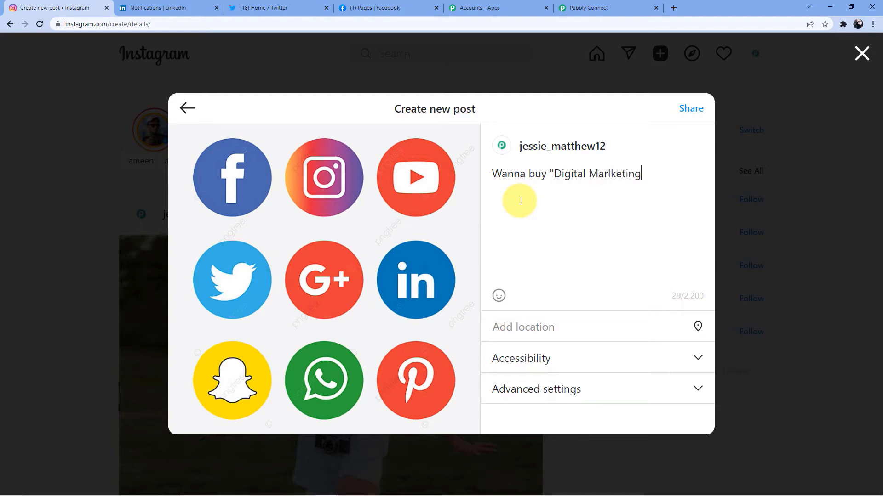
key("BackSpace")
key("BackSpace")
key("BackSpace")
key("BackSpace")
key("BackSpace")
key("BackSpace")
type("keting ")
type(" course.??")
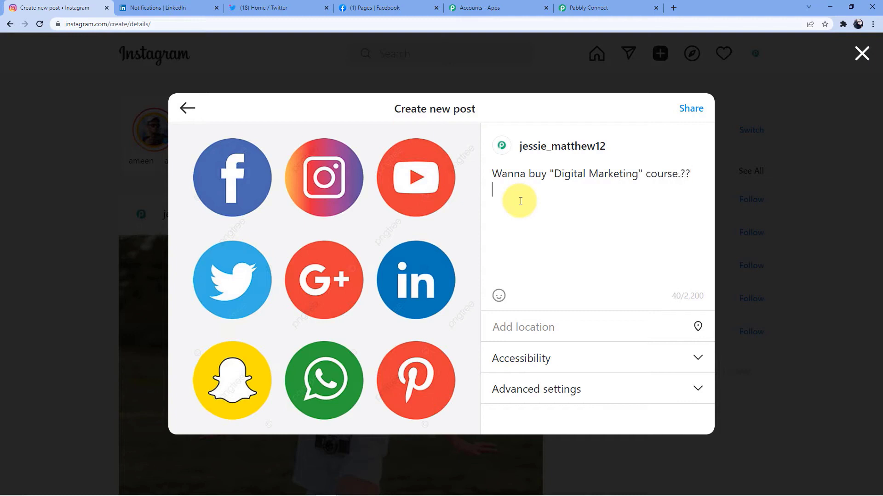
type("Open the link in des")
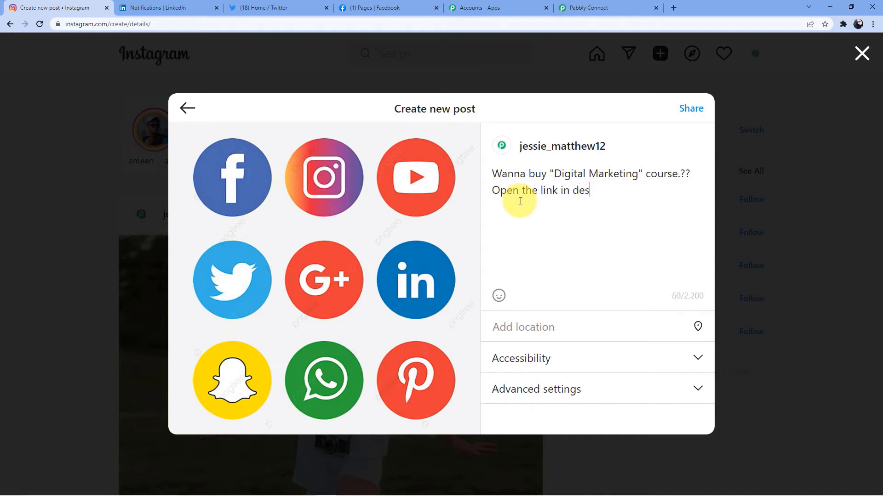
type("ciption")
type("r")
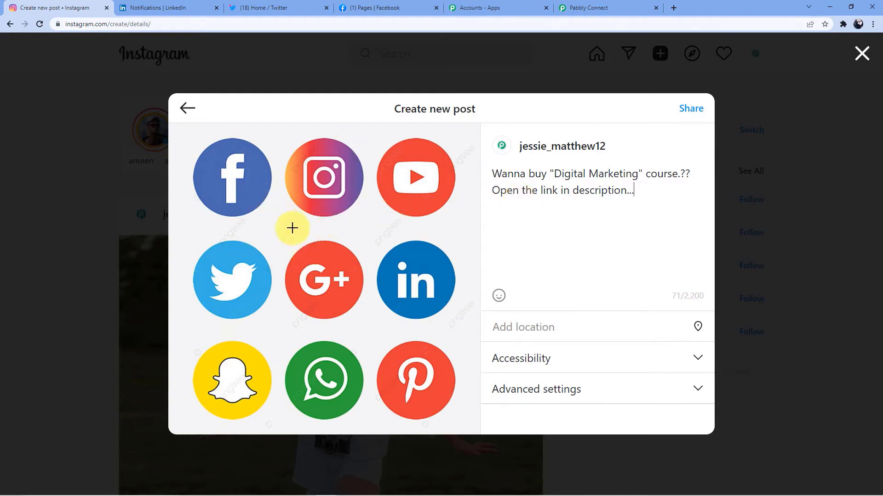
left_click(697, 109)
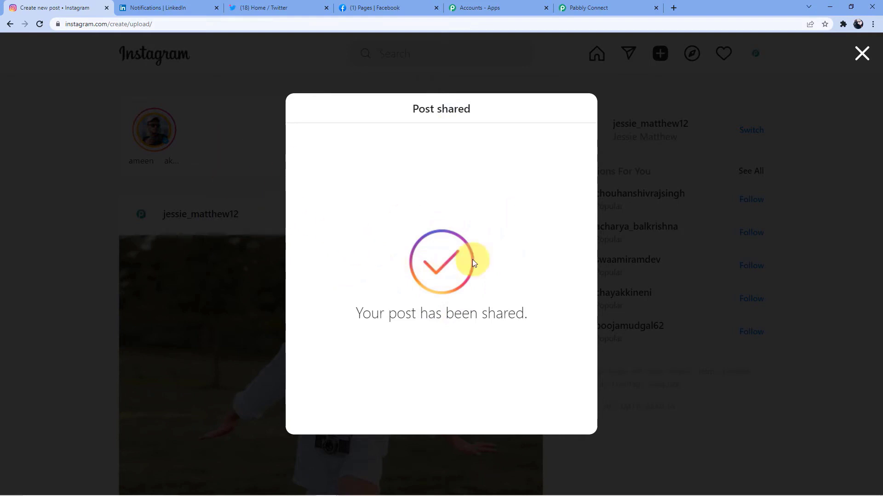
Step: Send the trigger's test request to pull in the new Instagram post's data
left_click(599, 7)
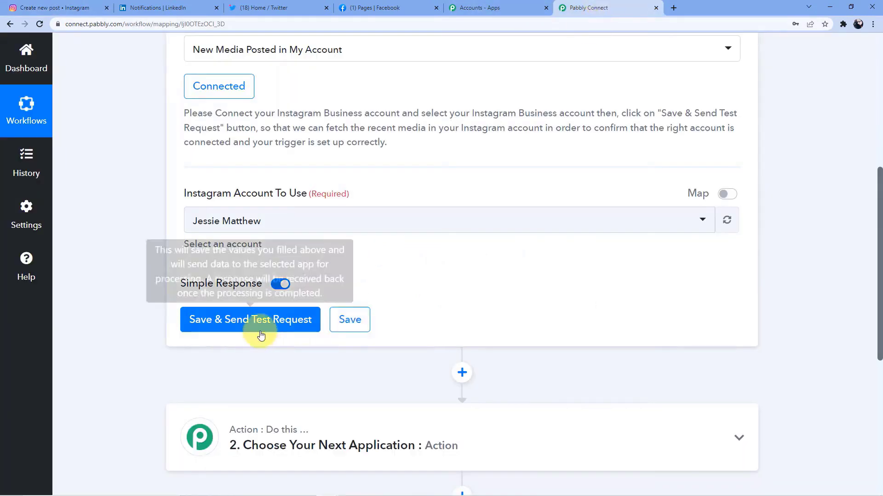
left_click(258, 322)
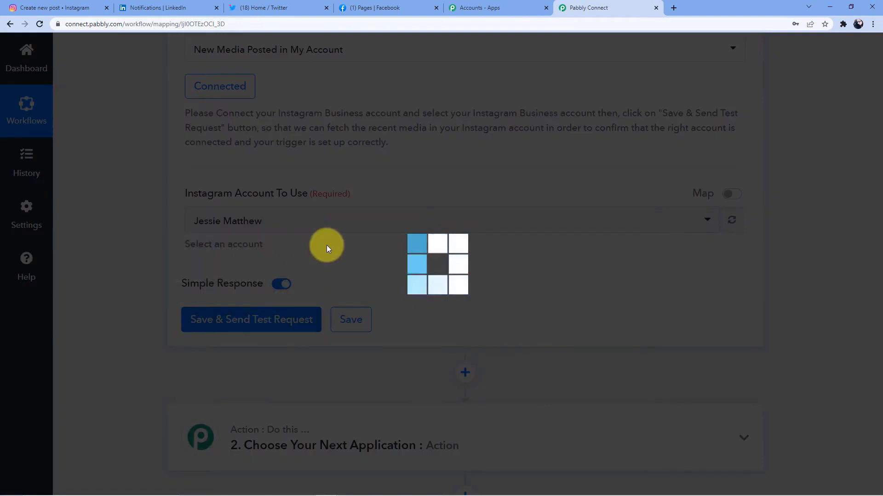
scroll(326, 248, "down", 5)
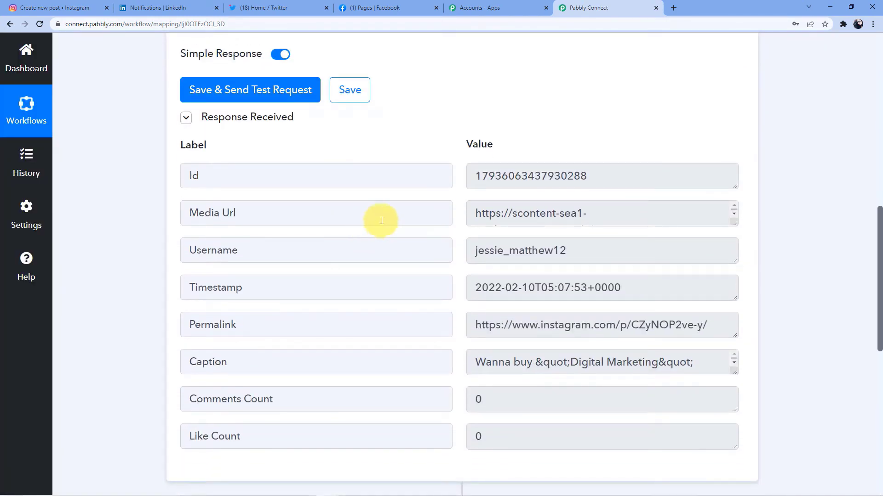
scroll(474, 271, "down", 1)
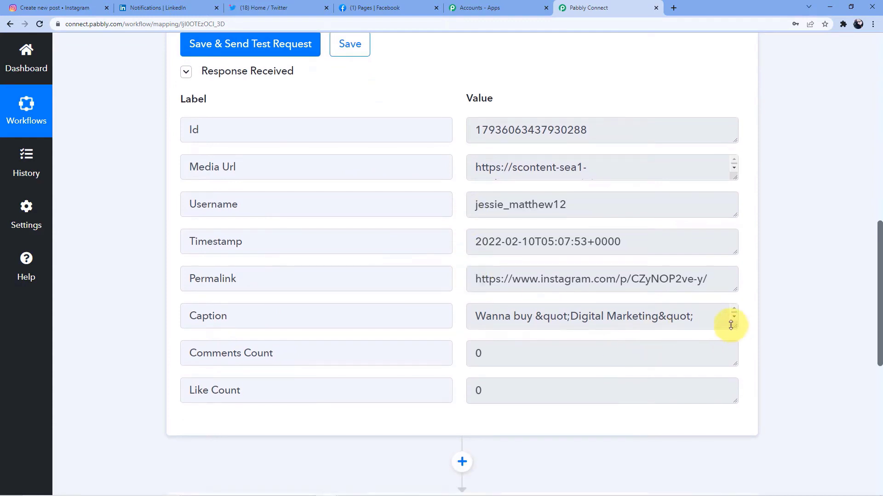
Step: Enlarge the received Caption field and mark its &quot; entities around 'Digital Marketing'
left_click_drag(733, 327, 733, 374)
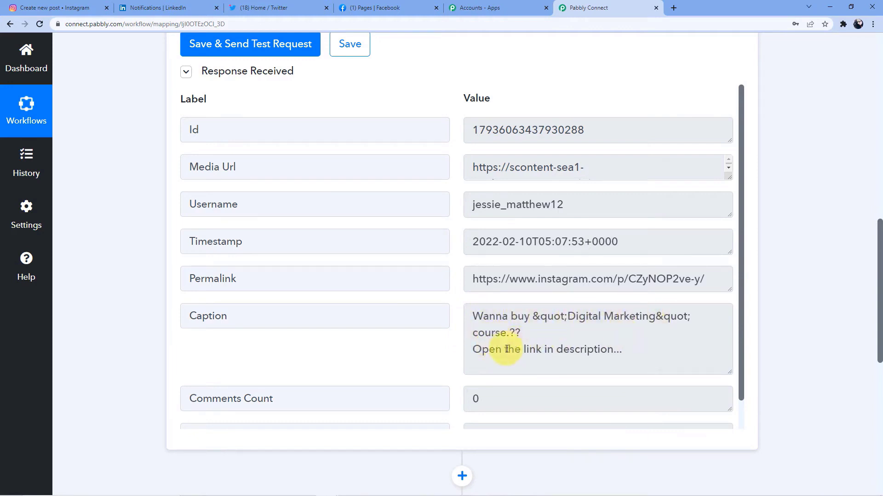
left_click(532, 318)
left_click_drag(532, 317, 567, 317)
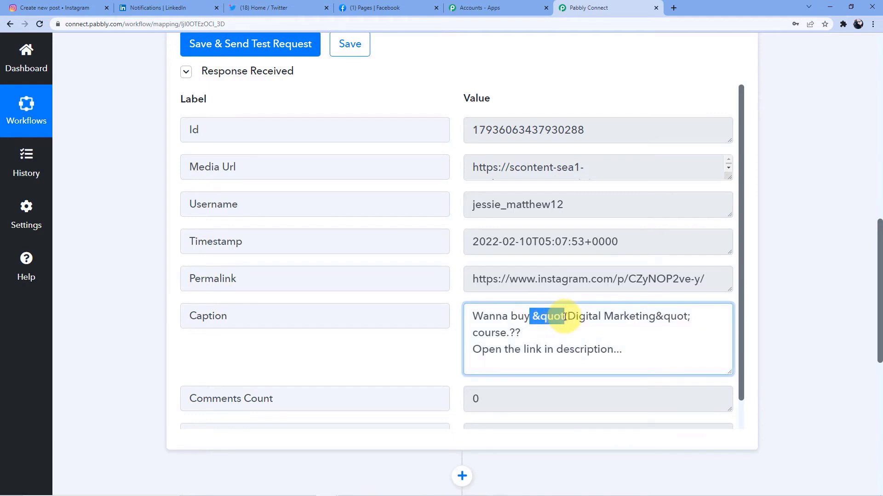
left_click_drag(655, 317, 689, 318)
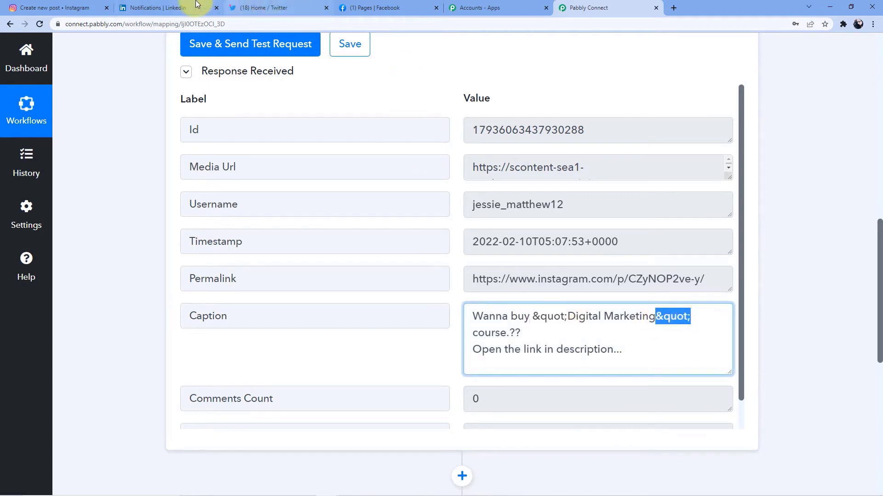
left_click(57, 8)
Step: Open the newest post from the Instagram profile grid, read its caption, then close it
left_click(371, 55)
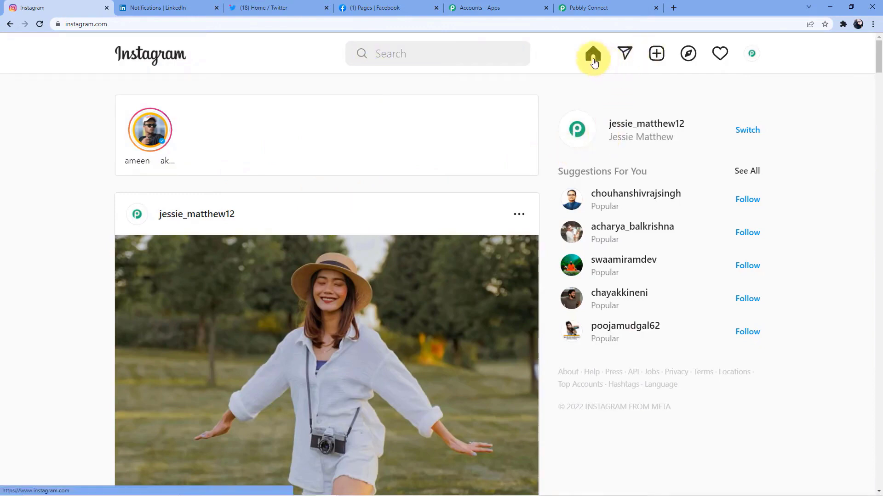
left_click(635, 128)
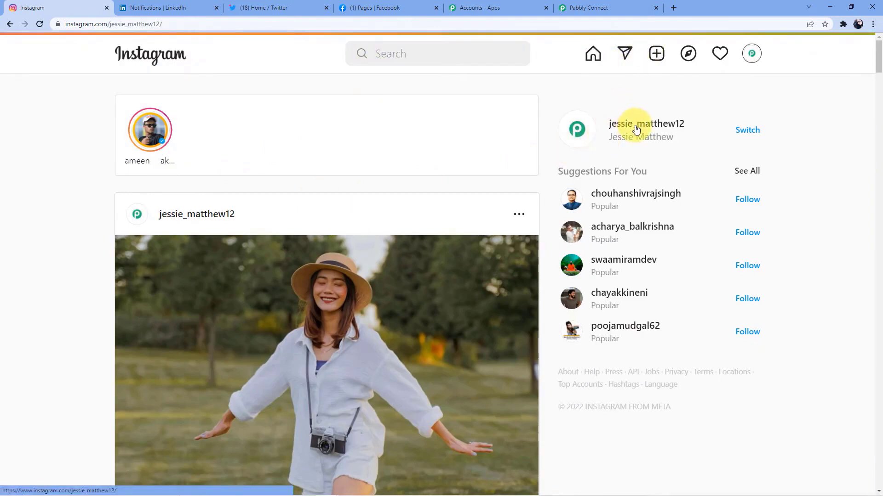
scroll(565, 186, "down", 4)
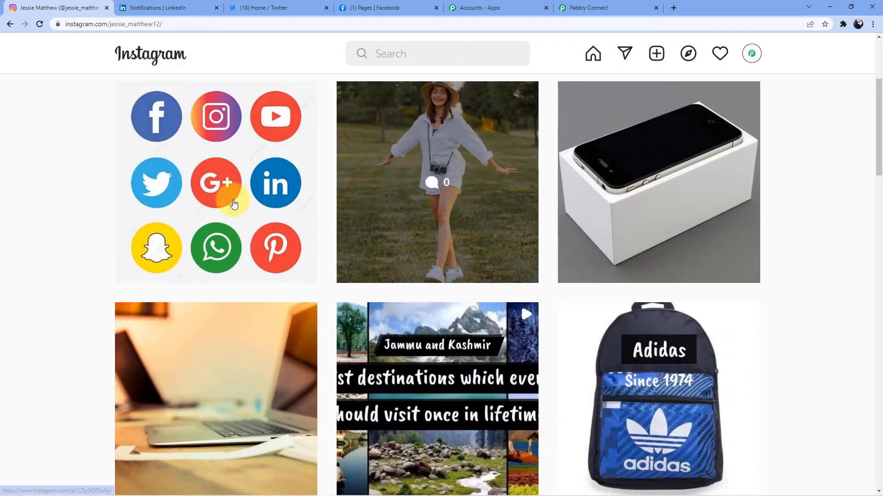
left_click(224, 231)
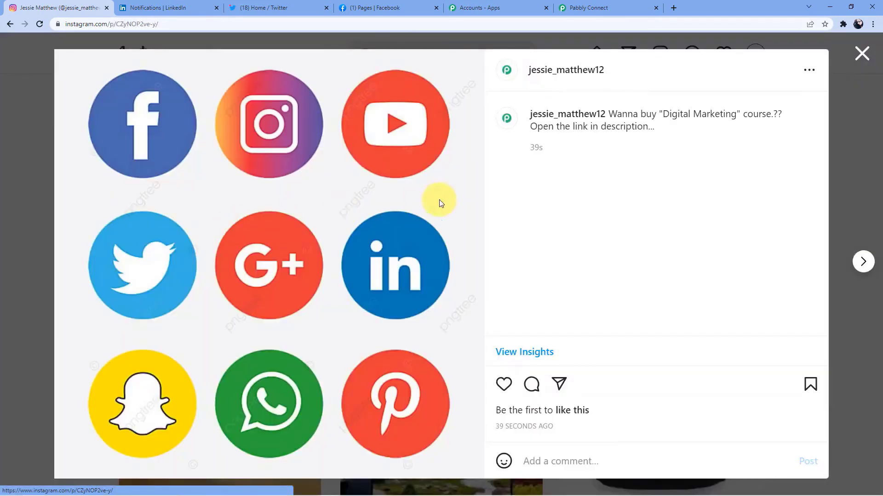
left_click_drag(628, 112, 725, 120)
left_click_drag(537, 127, 664, 144)
left_click(569, 205)
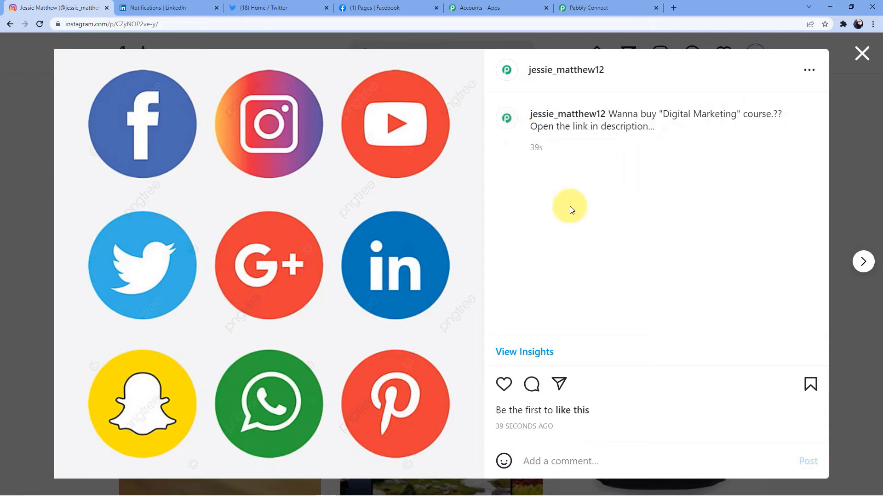
left_click(862, 54)
left_click(579, 5)
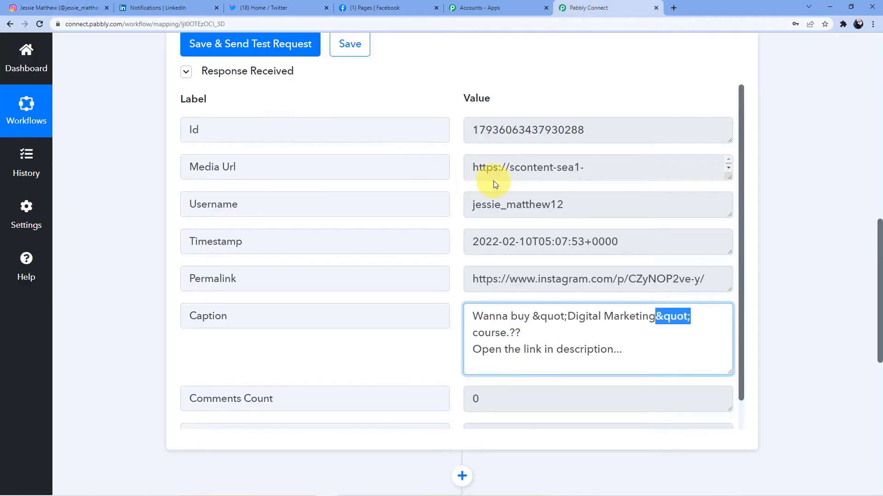
Step: Enlarge the Media Url field to show the full URL and scroll through the response fields
scroll(483, 181, "up", 3)
scroll(490, 200, "down", 1)
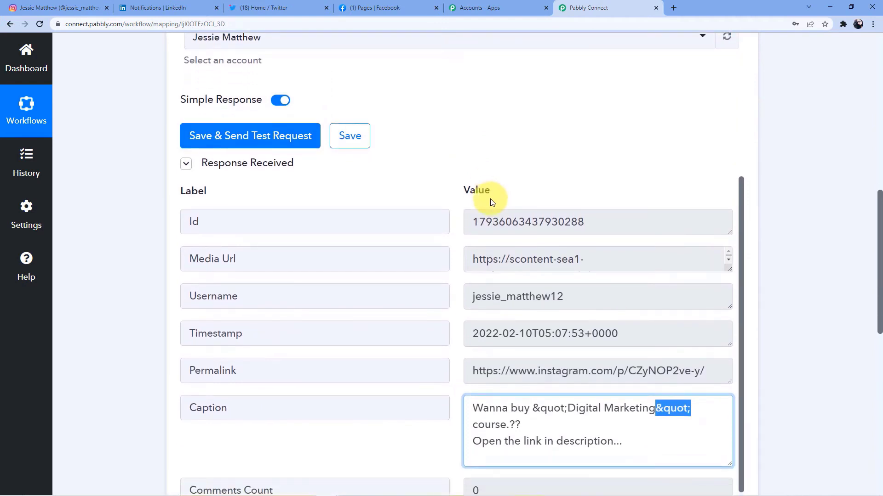
left_click_drag(730, 265, 730, 347)
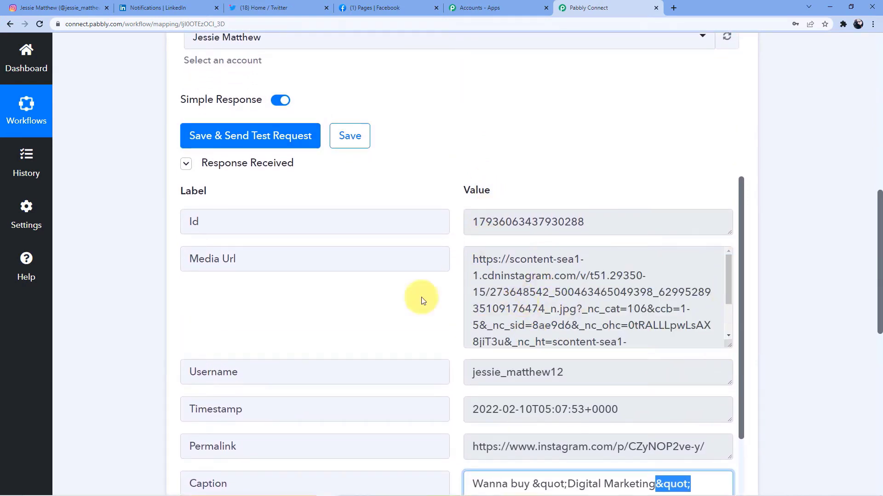
scroll(563, 223, "down", 2)
scroll(562, 224, "down", 1)
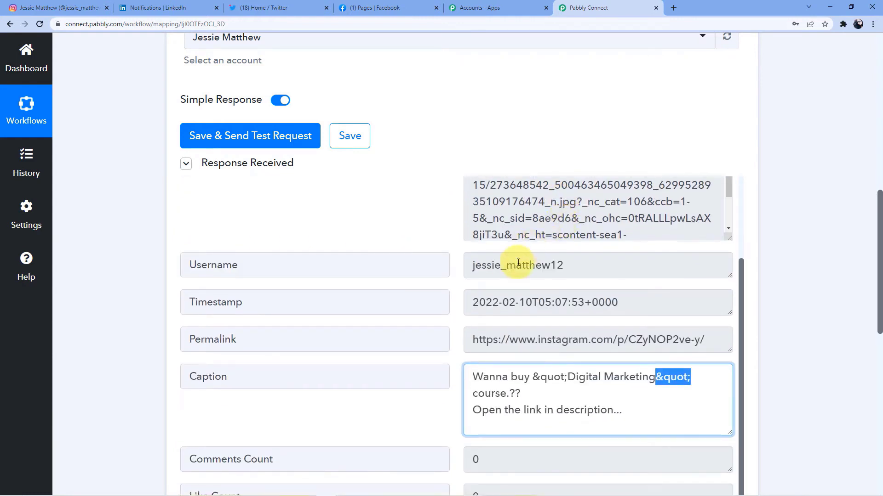
scroll(468, 302, "down", 3)
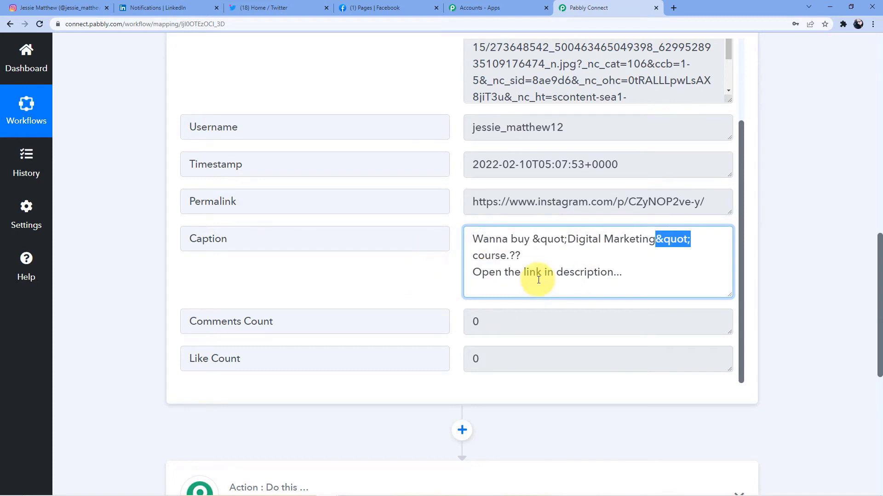
scroll(464, 237, "down", 4)
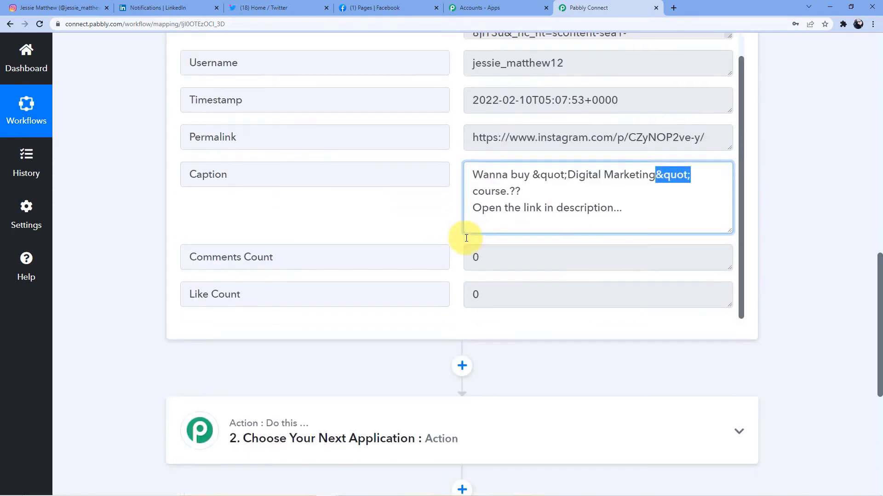
Step: After a brief look at LinkedIn notifications, expand step 2, Choose Your Next Application
left_click(179, 6)
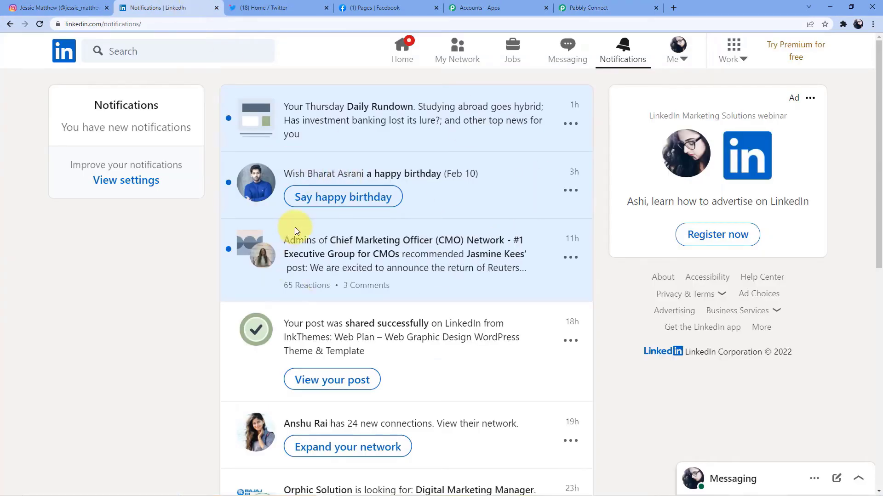
left_click(580, 6)
scroll(330, 256, "down", 1)
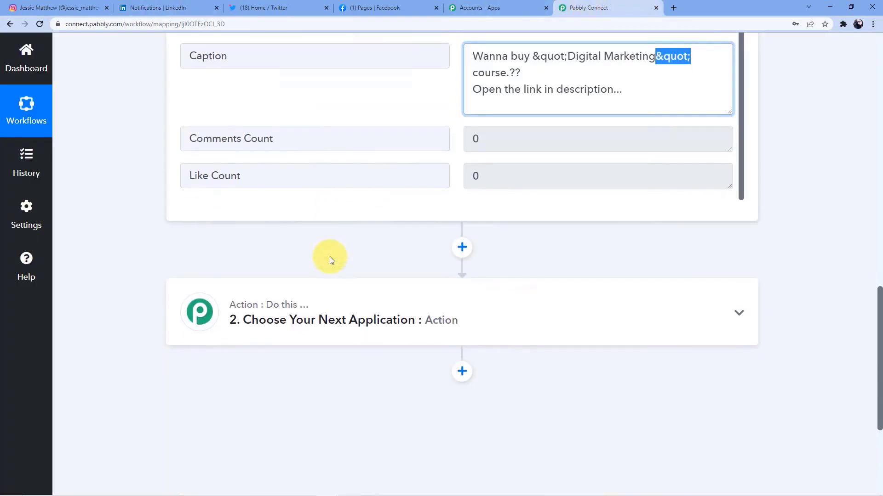
scroll(329, 256, "down", 2)
left_click(284, 231)
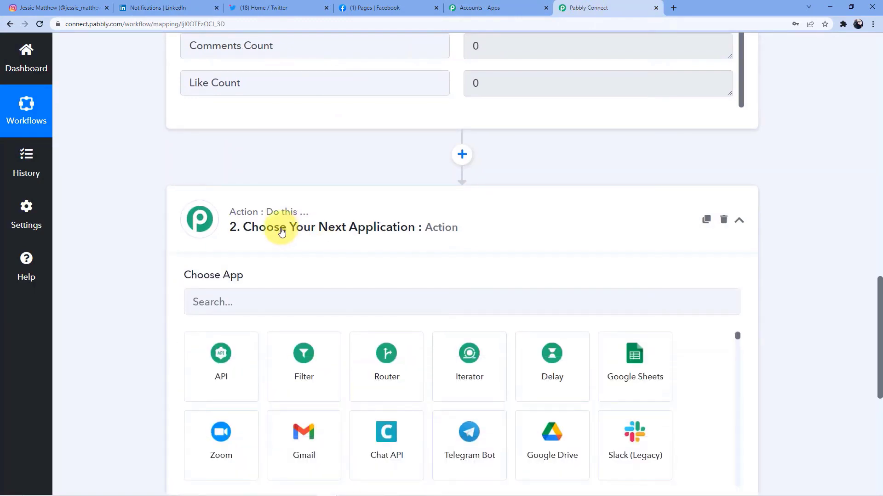
Step: Search 'Linked' and choose LinkedIn as the action app
left_click(250, 307)
type("Linked")
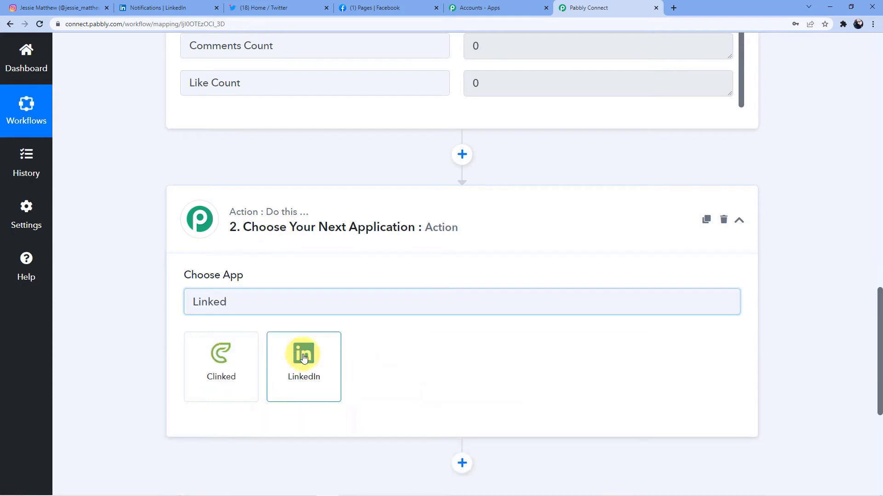
left_click(303, 357)
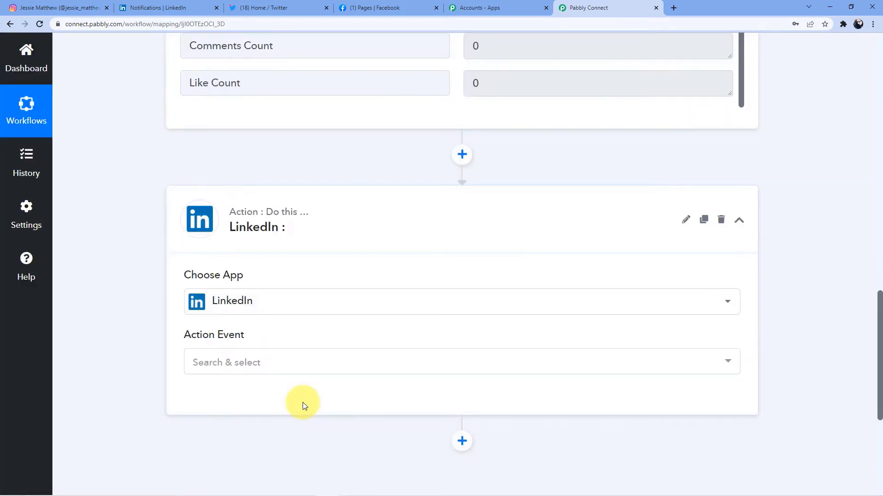
scroll(297, 307, "up", 9)
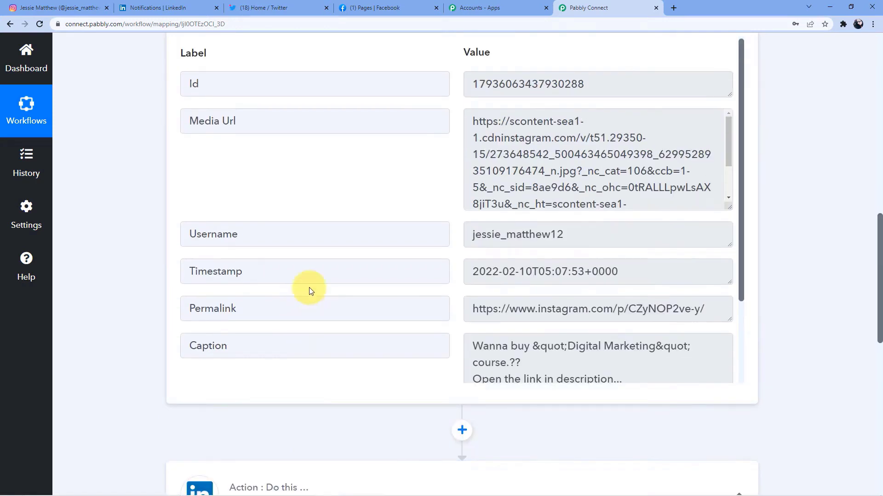
scroll(309, 291, "up", 10)
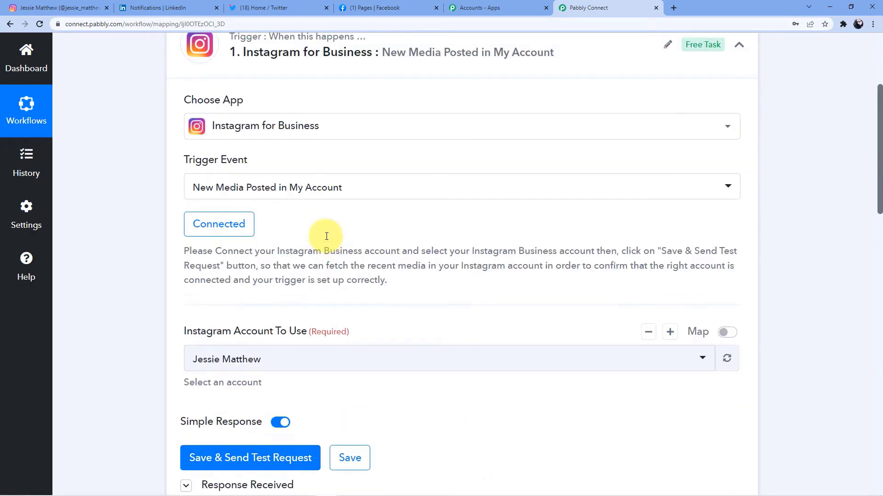
scroll(328, 235, "down", 18)
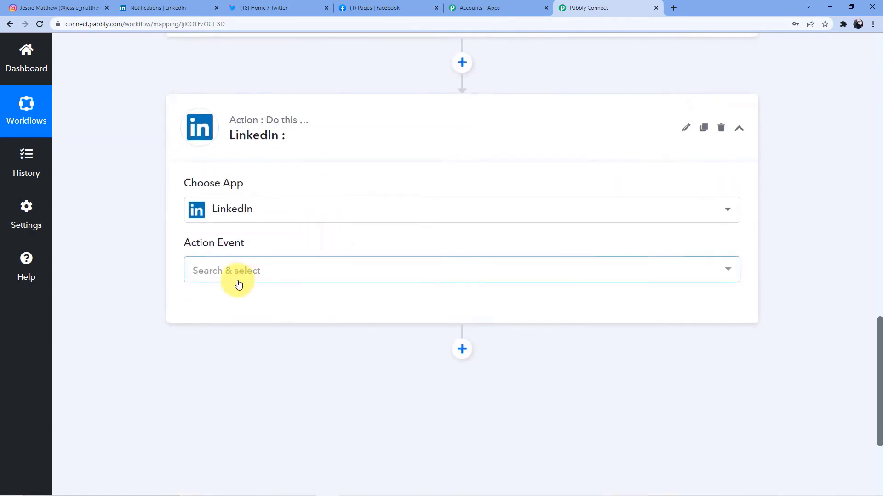
Step: Set the action event to Share an Article or URL and begin connecting a LinkedIn account
left_click(239, 285)
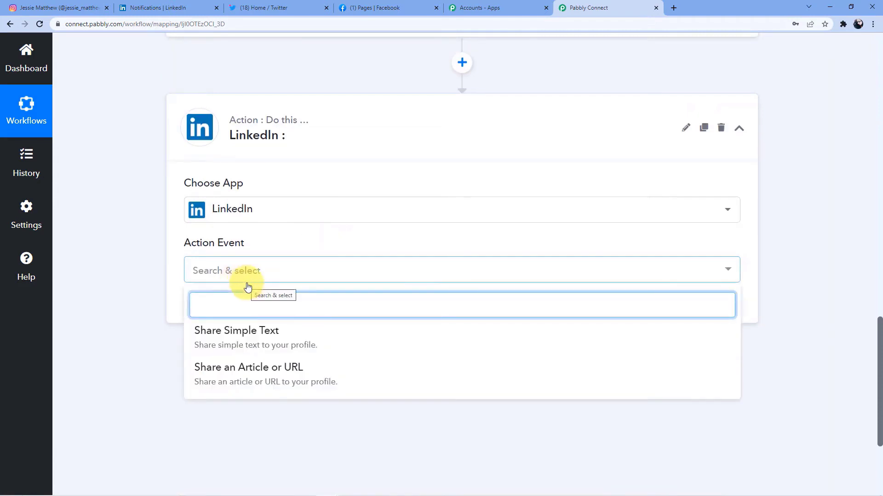
left_click(302, 378)
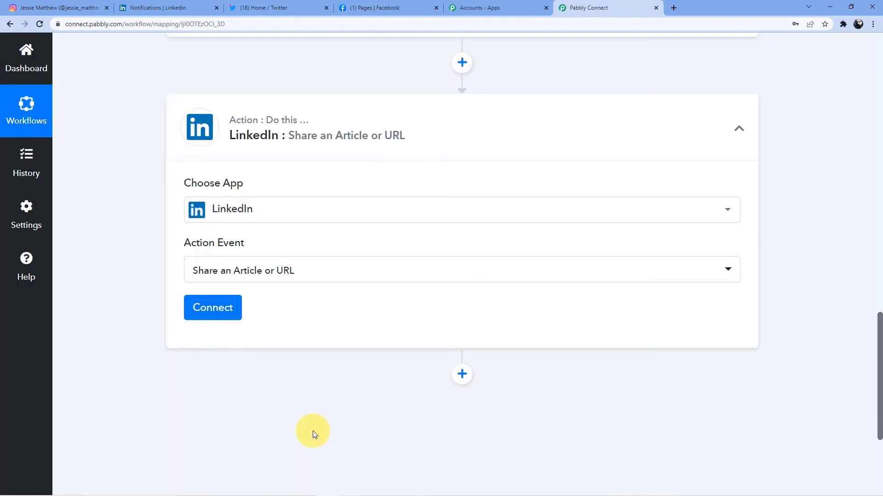
left_click(220, 306)
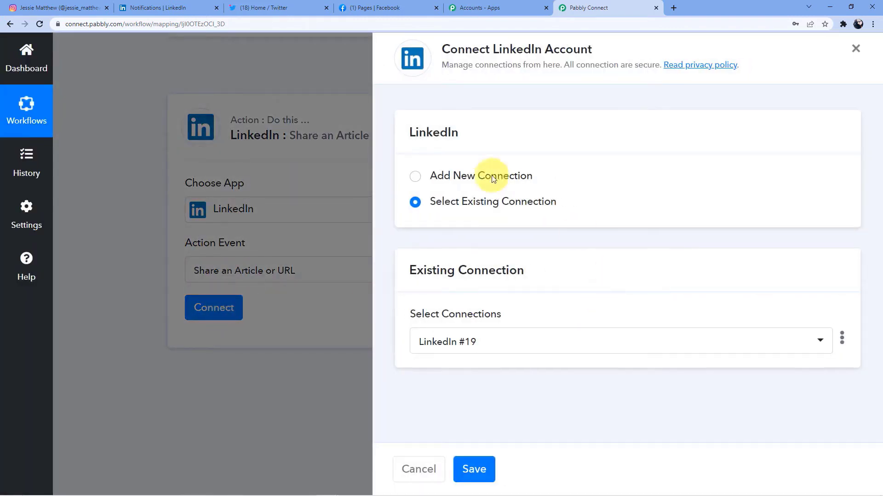
Step: Add a new LinkedIn connection and enter the account's email and password in the LinkedIn login popup
left_click(473, 175)
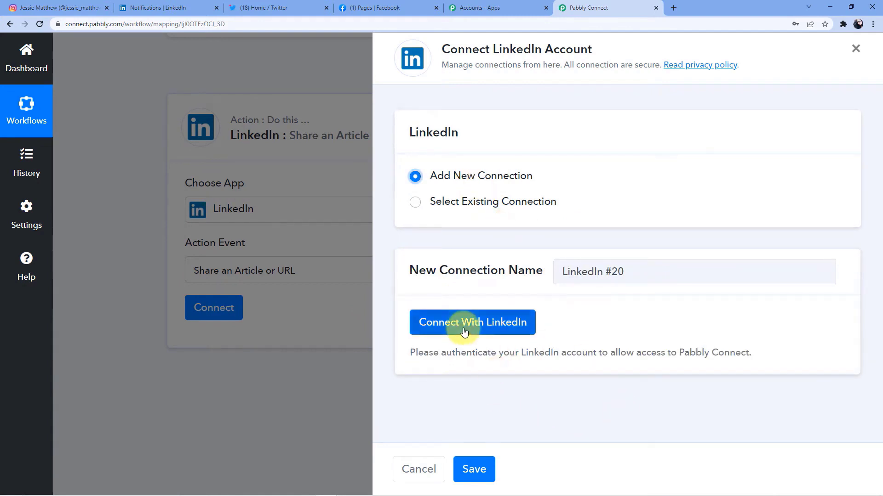
left_click(175, 8)
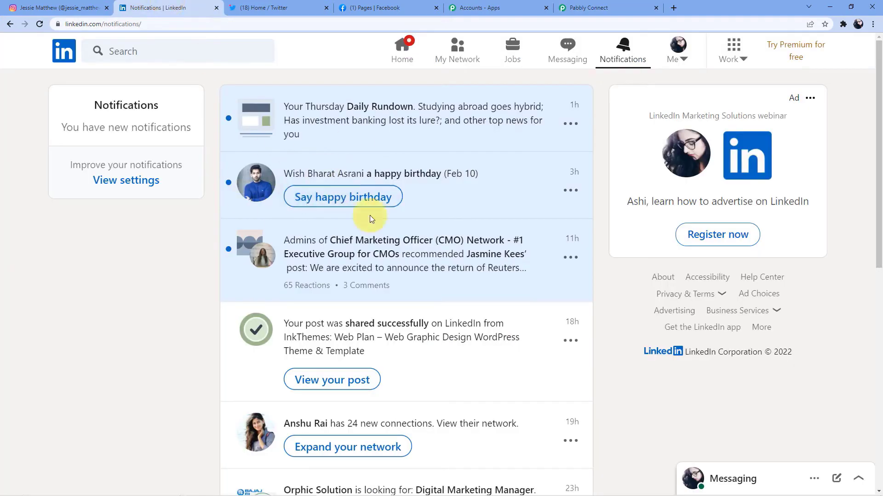
left_click(582, 8)
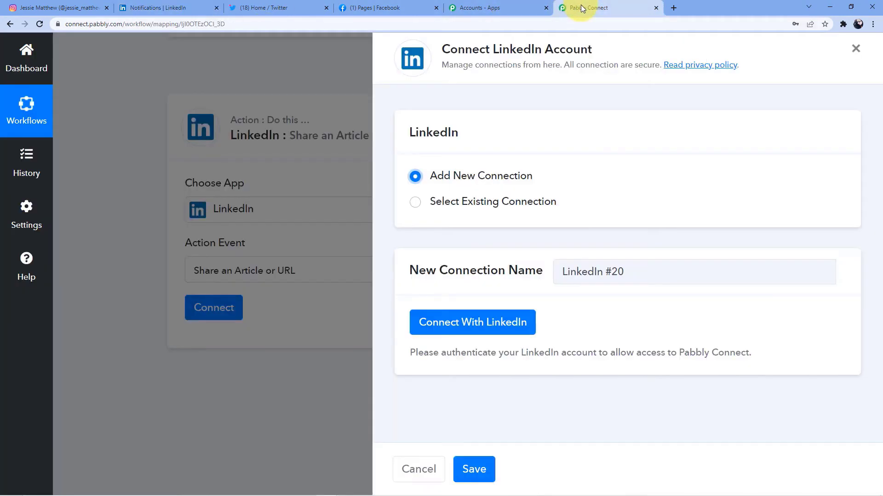
left_click(462, 325)
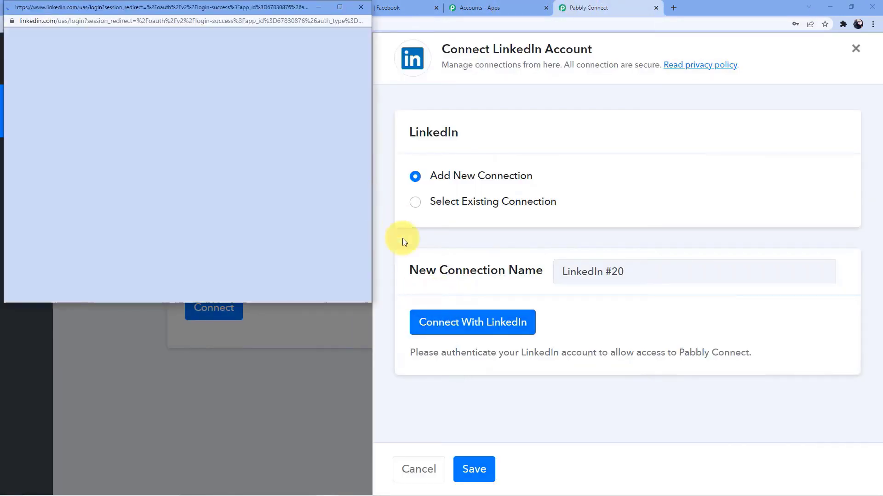
scroll(202, 133, "down", 2)
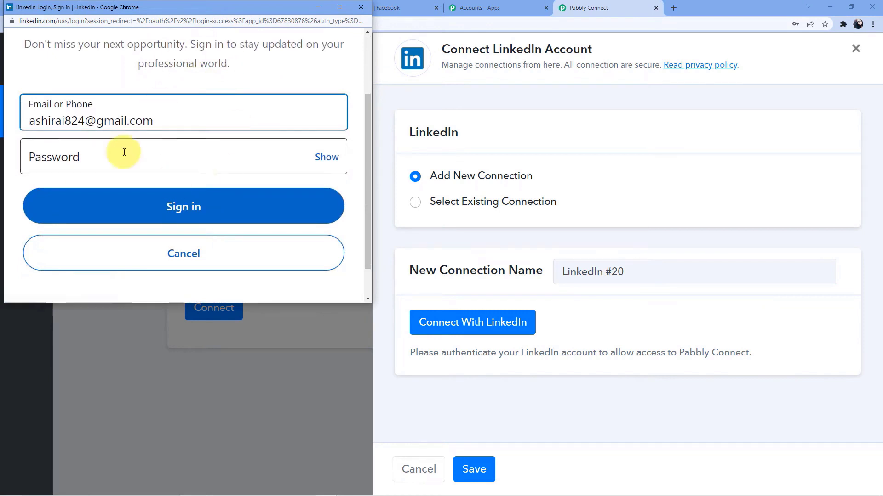
scroll(166, 154, "up", 2)
scroll(184, 158, "down", 1)
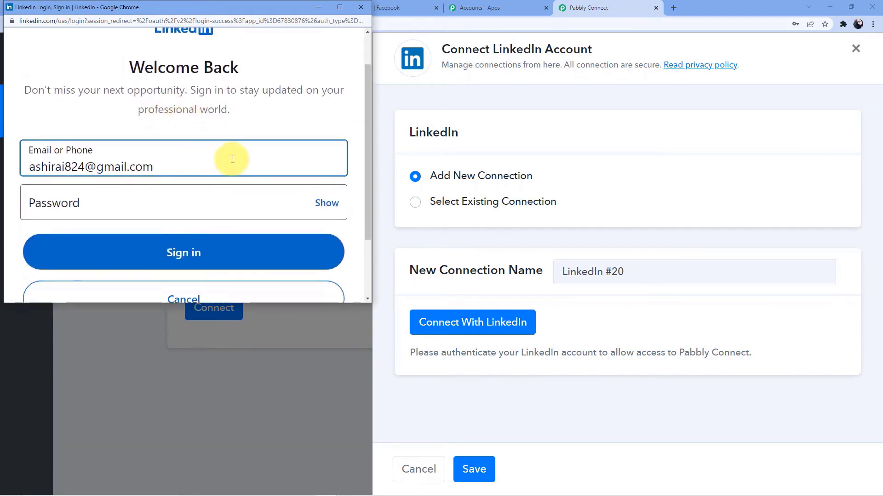
left_click(182, 200)
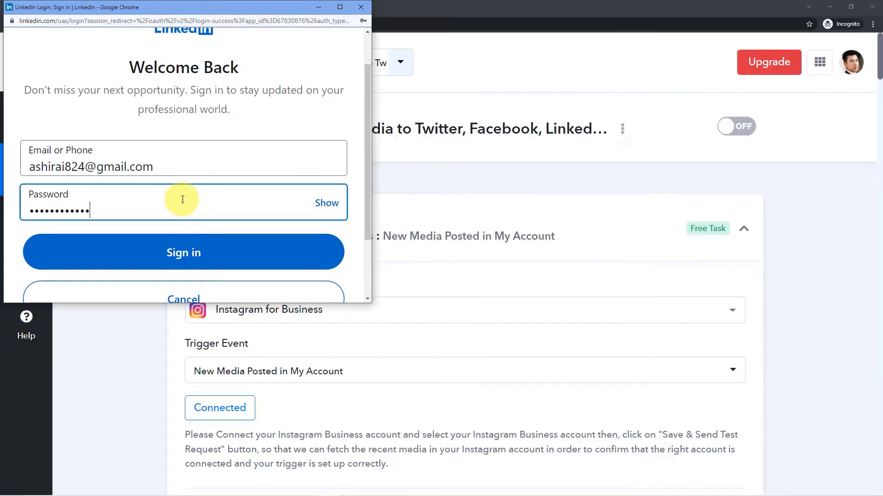
scroll(207, 198, "down", 2)
Step: Sign in to authorize LinkedIn, leaving the author preselected and Visibility set to Public
left_click(219, 149)
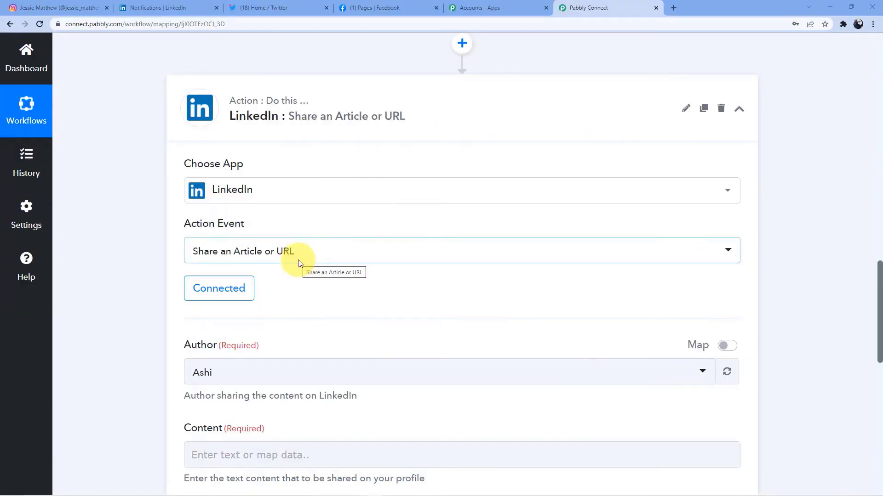
scroll(374, 294, "down", 2)
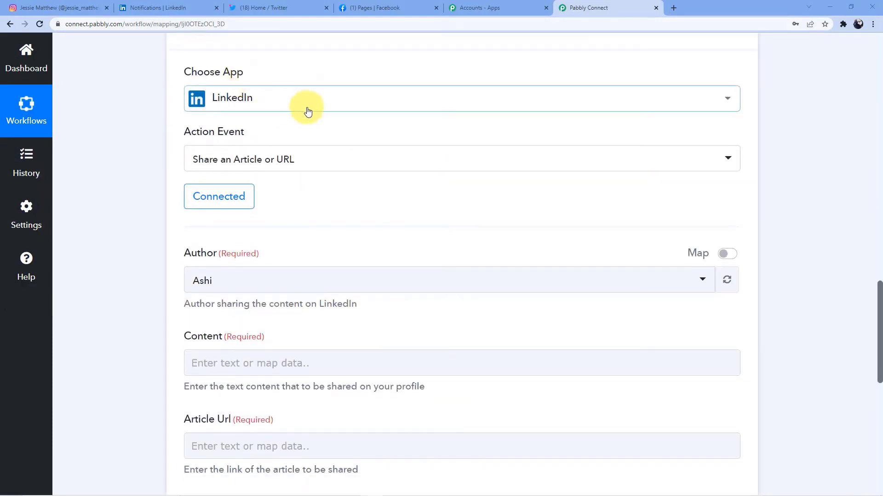
scroll(308, 112, "down", 2)
scroll(320, 145, "down", 1)
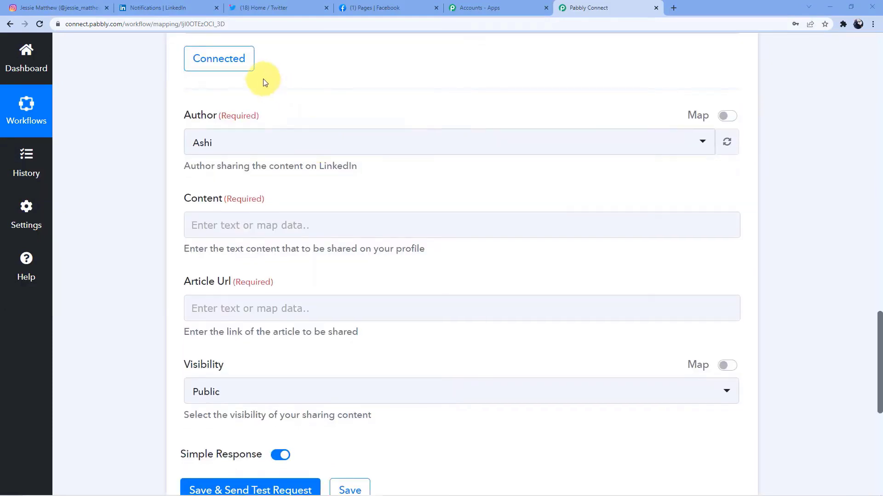
scroll(266, 88, "up", 2)
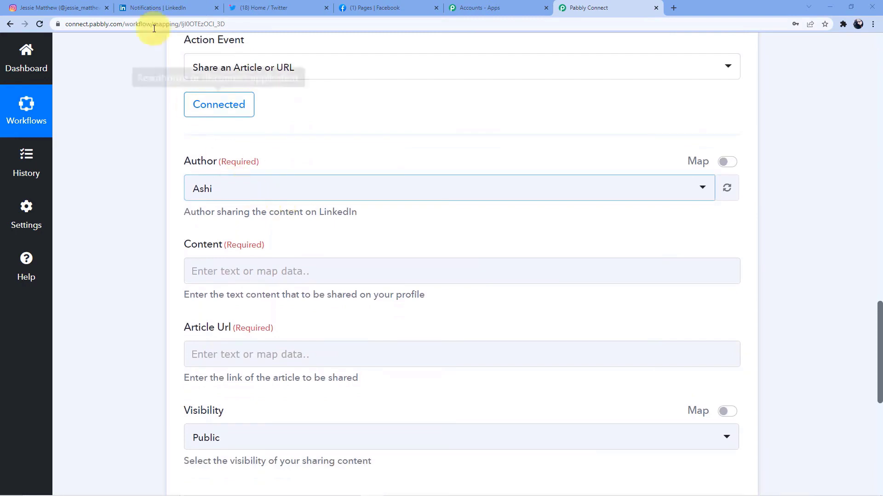
Step: Check the LinkedIn notifications tab, then review the LinkedIn action fields and Instagram trigger response
left_click(173, 5)
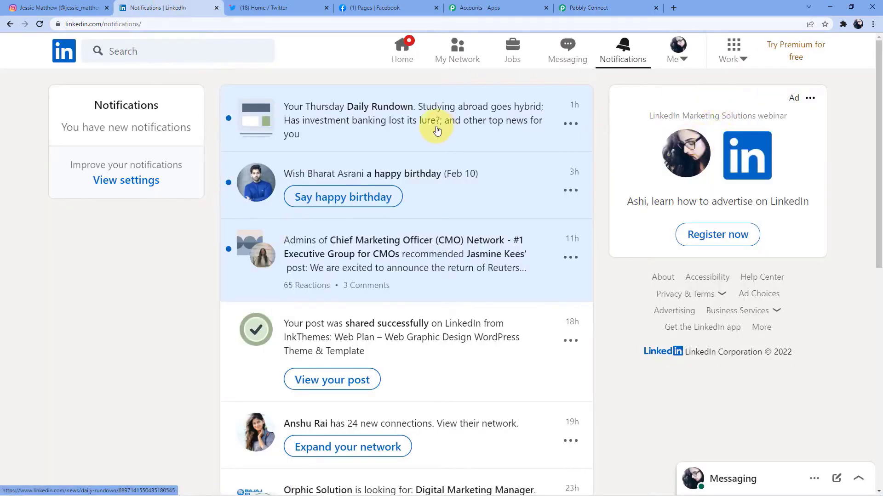
left_click(582, 6)
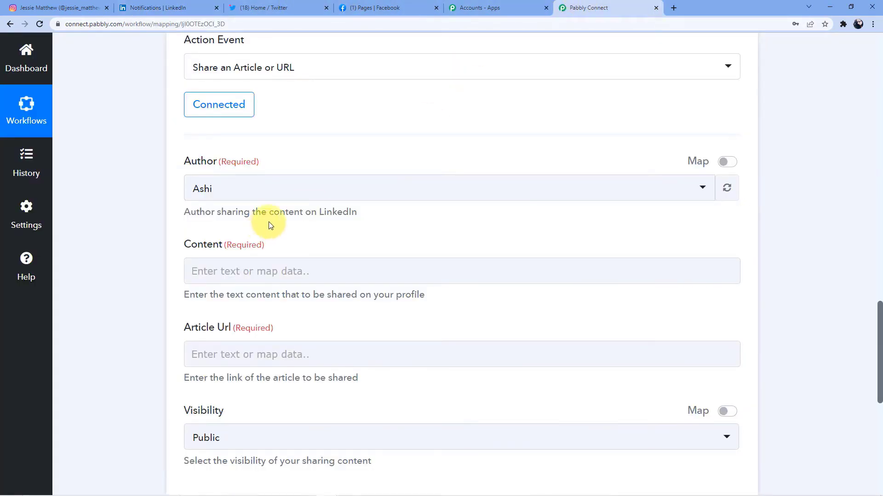
scroll(270, 225, "down", 2)
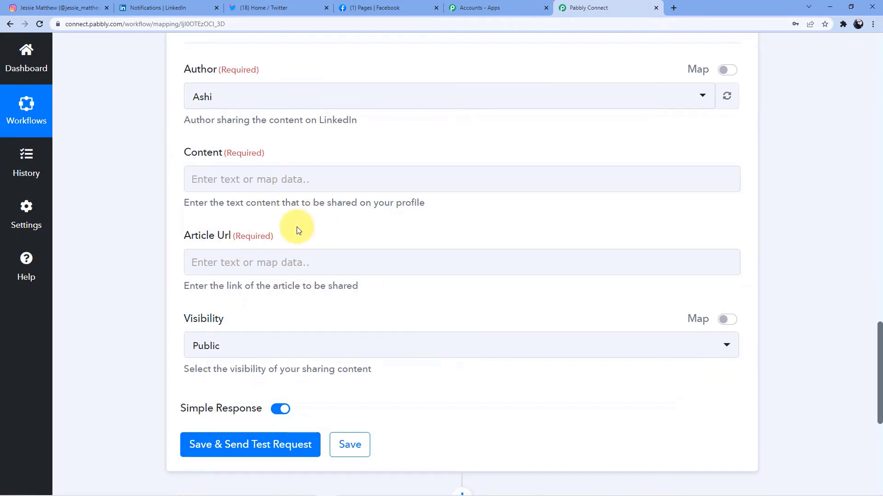
scroll(297, 232, "up", 2)
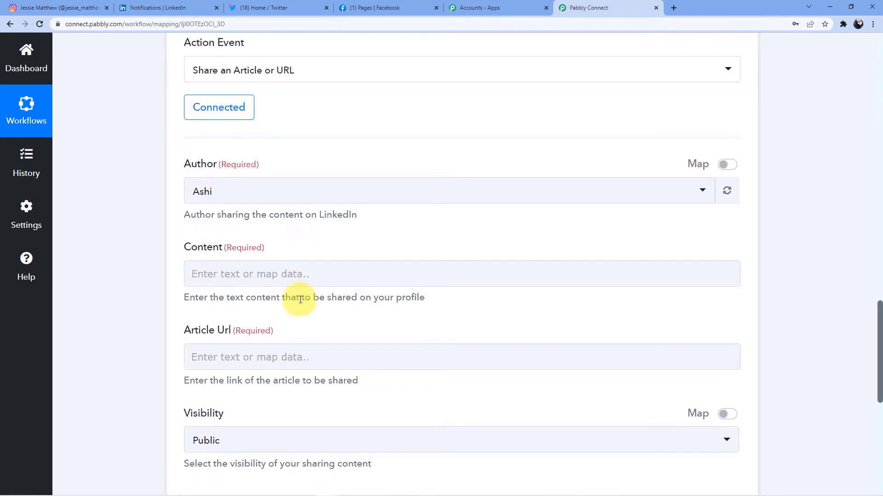
scroll(299, 298, "up", 15)
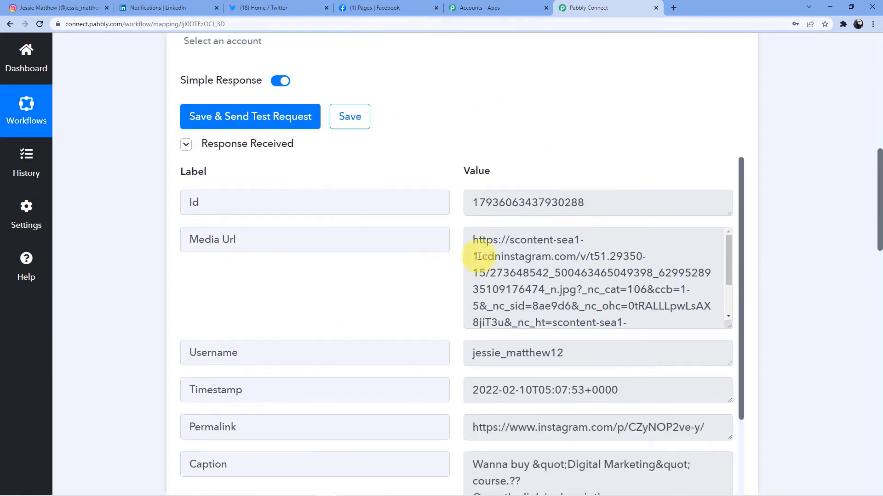
scroll(479, 257, "down", 2)
scroll(399, 329, "down", 3)
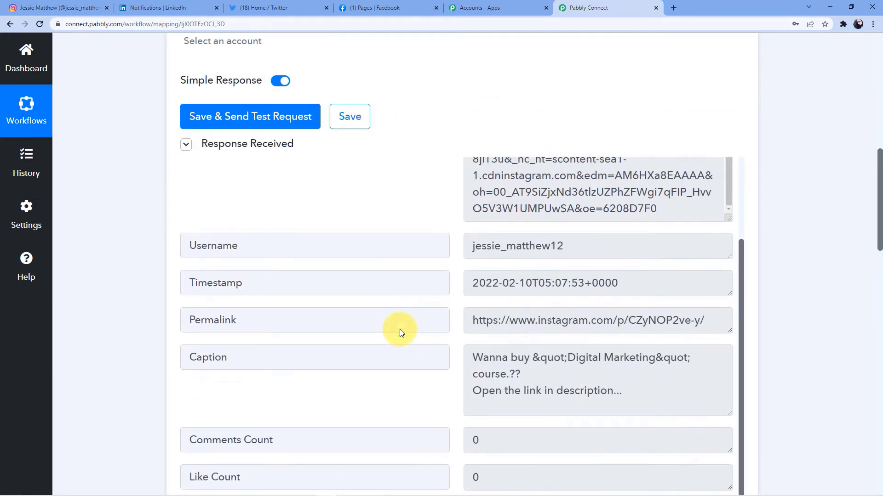
scroll(182, 387, "down", 11)
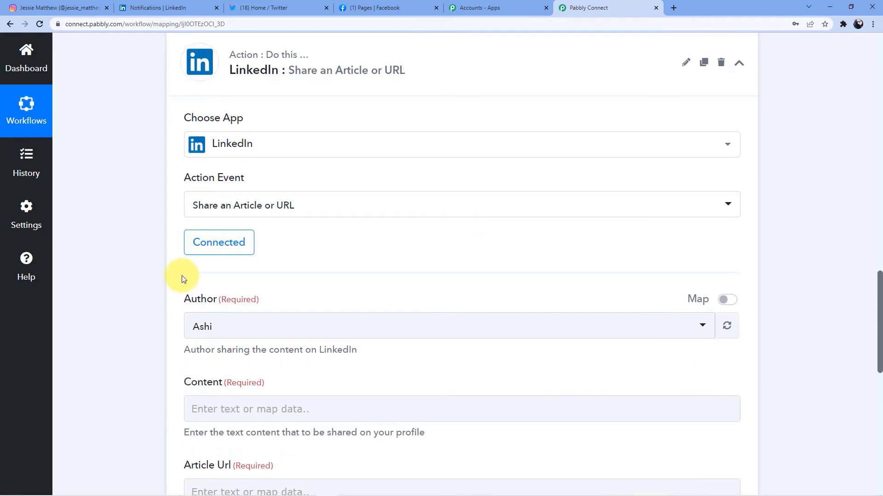
scroll(299, 332, "down", 4)
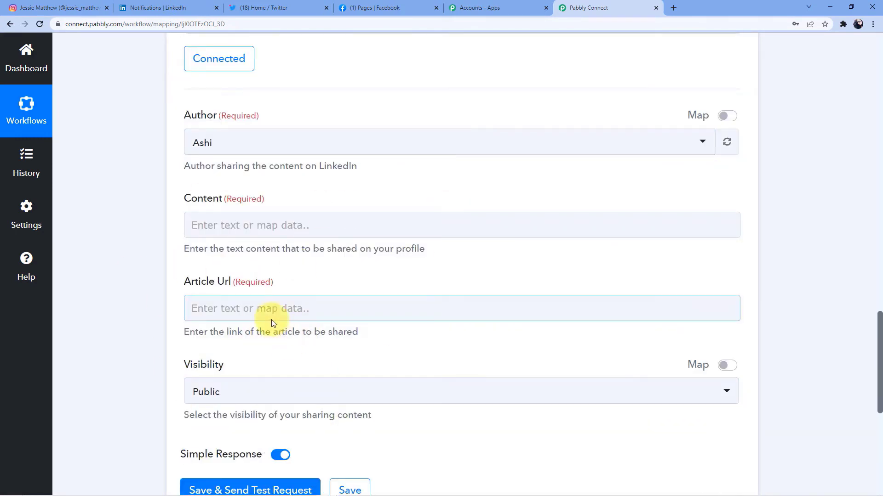
Step: Map the Instagram Caption into Content and the Media Url into Article Url
left_click(234, 226)
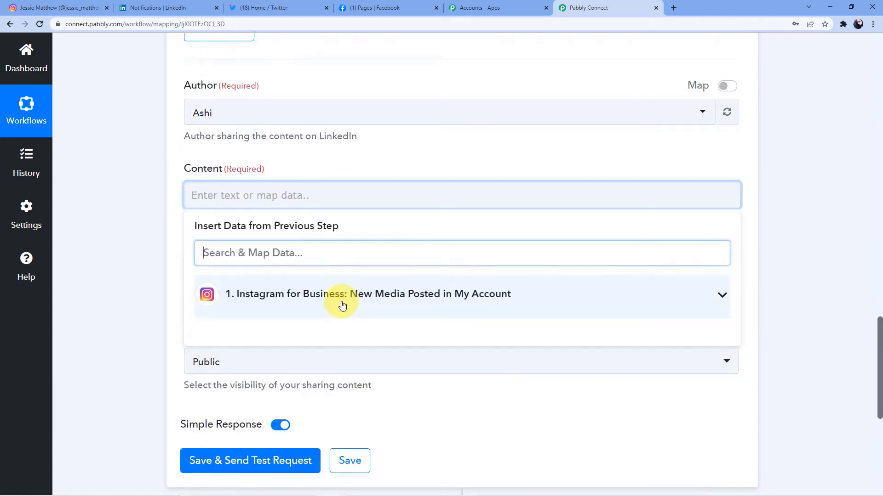
left_click(342, 305)
scroll(316, 287, "down", 1)
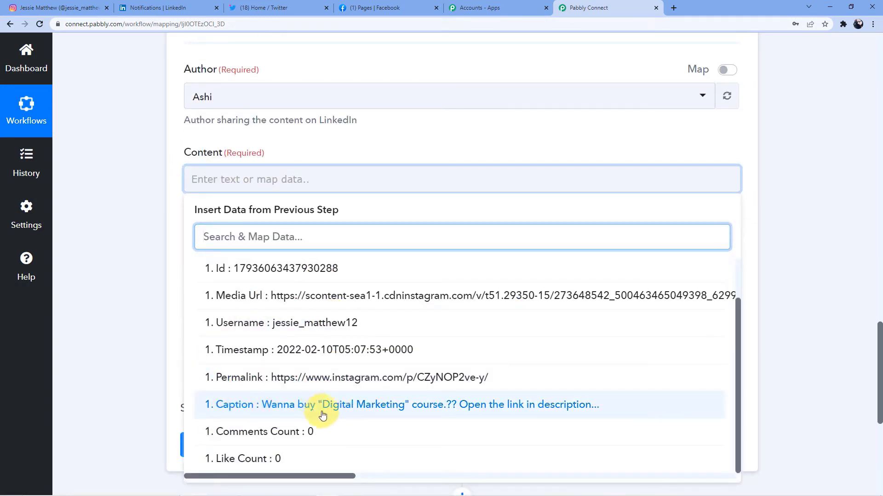
left_click(508, 405)
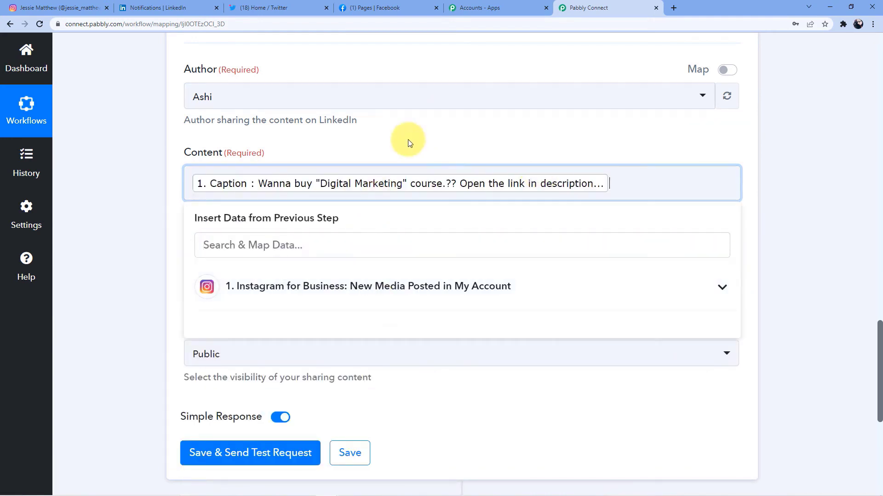
left_click(89, 202)
scroll(109, 187, "down", 2)
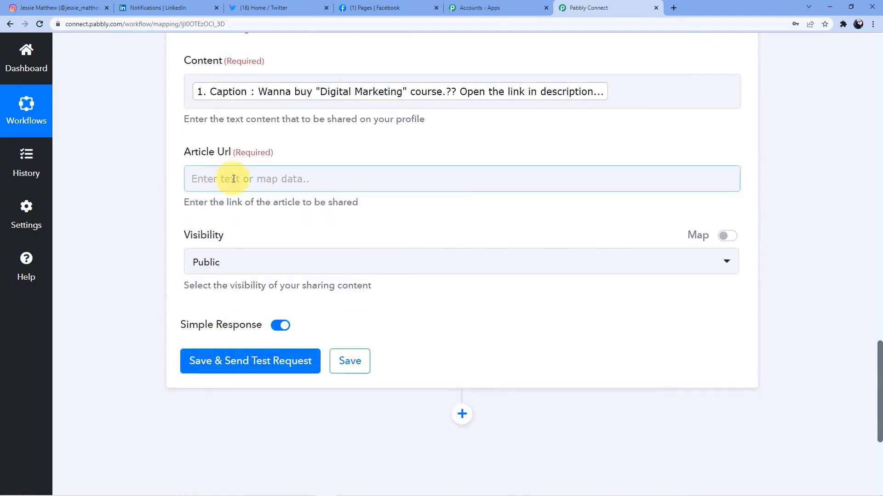
left_click(230, 177)
scroll(230, 180, "down", 1)
left_click(280, 225)
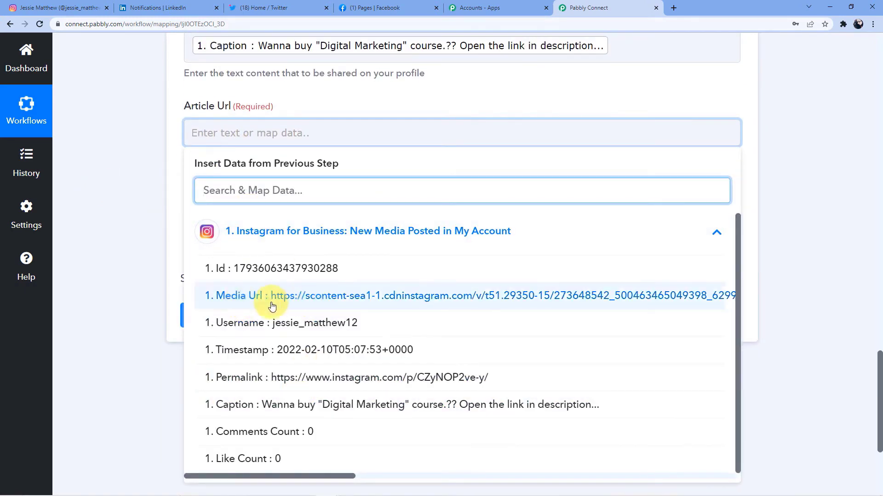
left_click(461, 300)
left_click(149, 205)
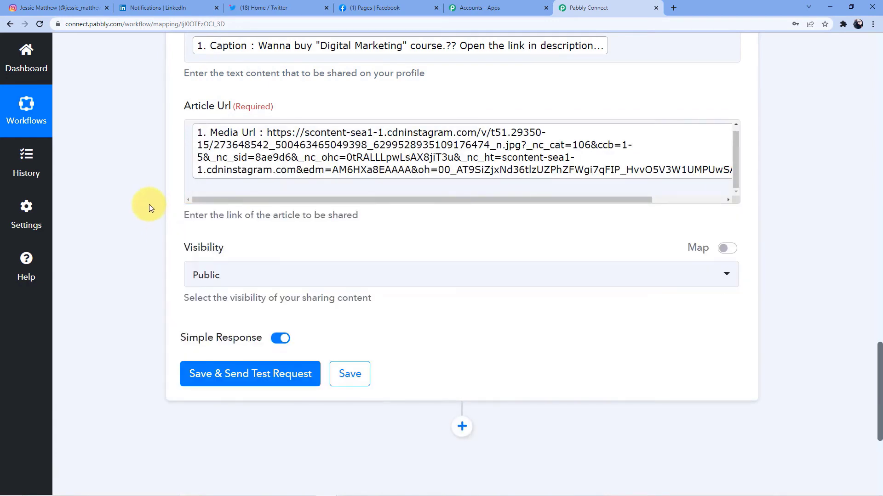
Step: Save the LinkedIn step and send a test share, which returns a share Id
scroll(149, 204, "up", 3)
scroll(165, 184, "down", 1)
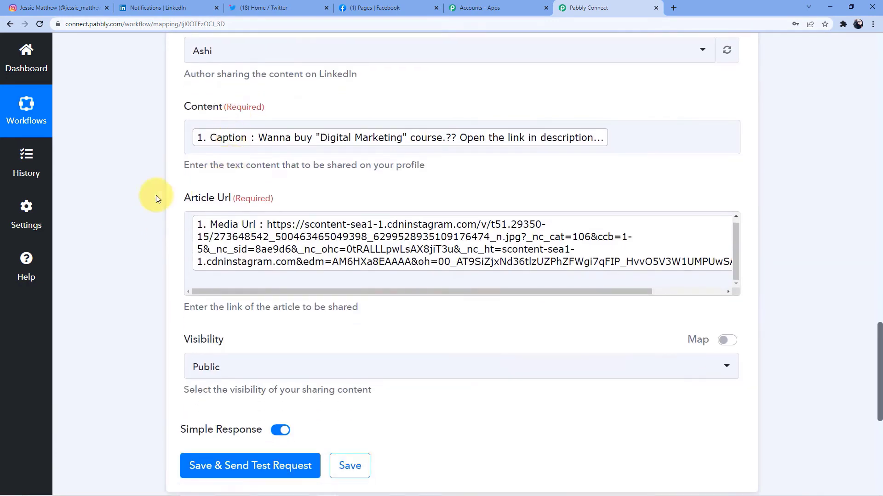
scroll(155, 195, "down", 3)
left_click(266, 340)
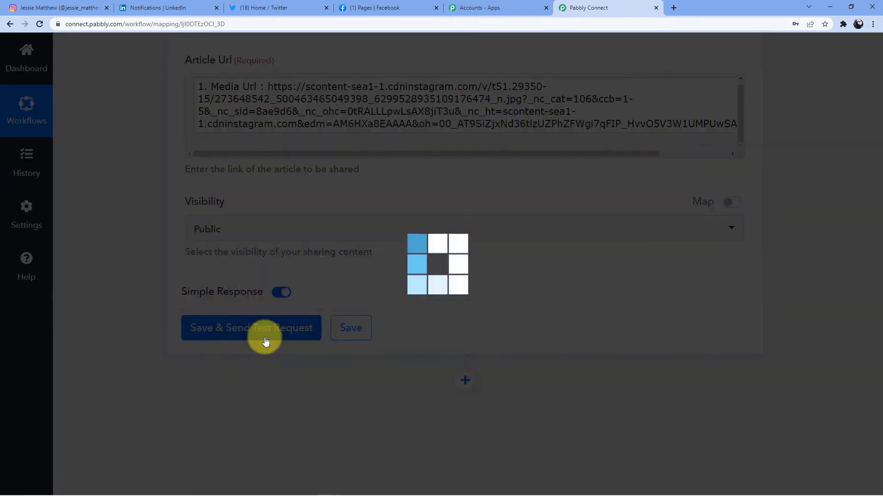
scroll(340, 341, "down", 2)
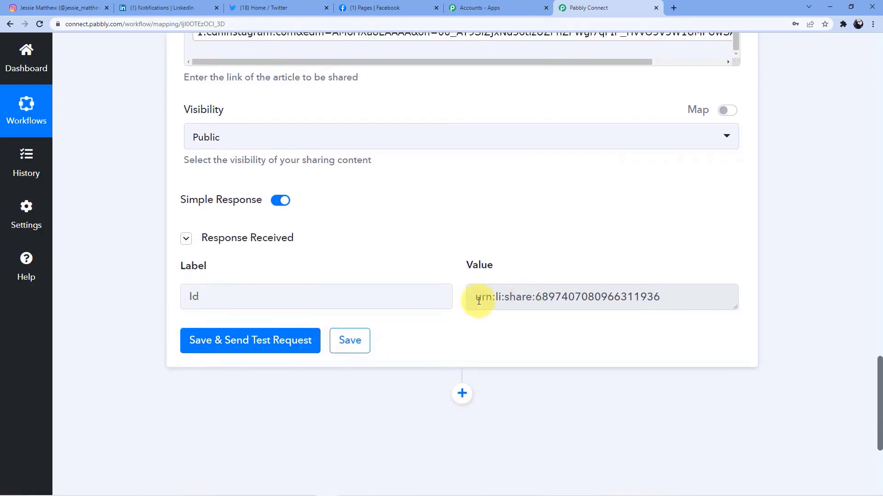
Step: Confirm the Digital Marketing course post in the LinkedIn profile's Activity, then return to Pabbly Connect
left_click(171, 8)
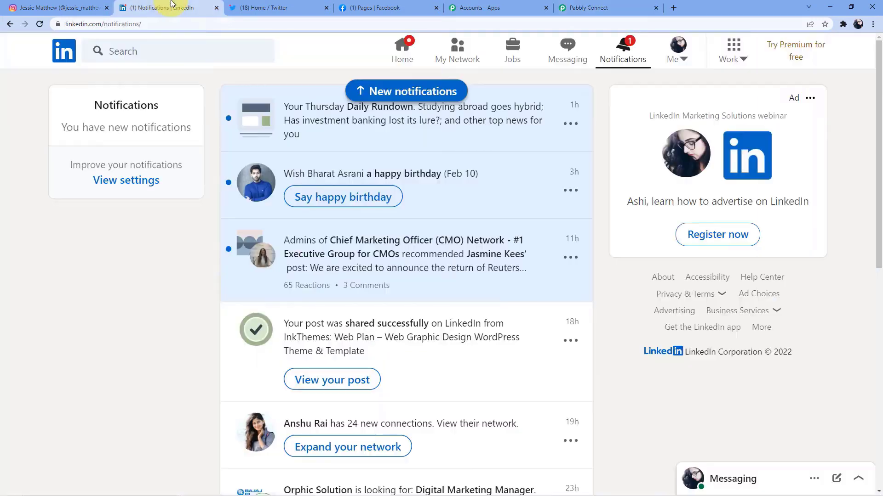
left_click(409, 54)
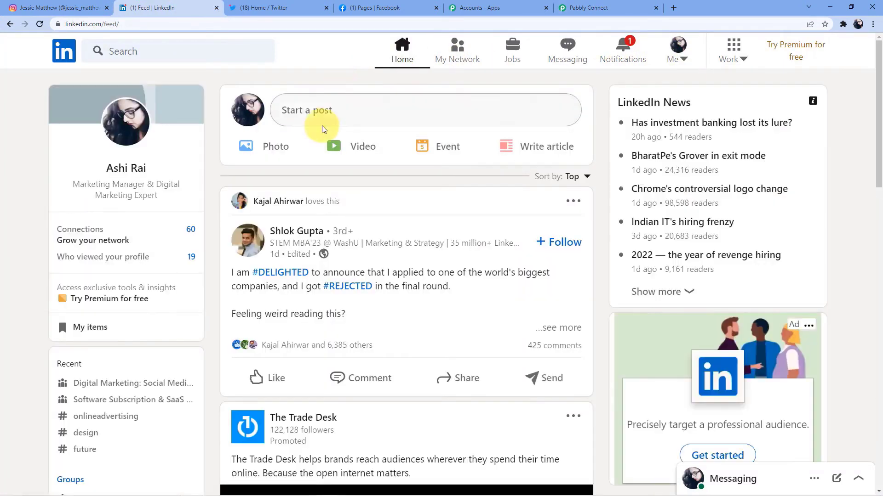
left_click(127, 168)
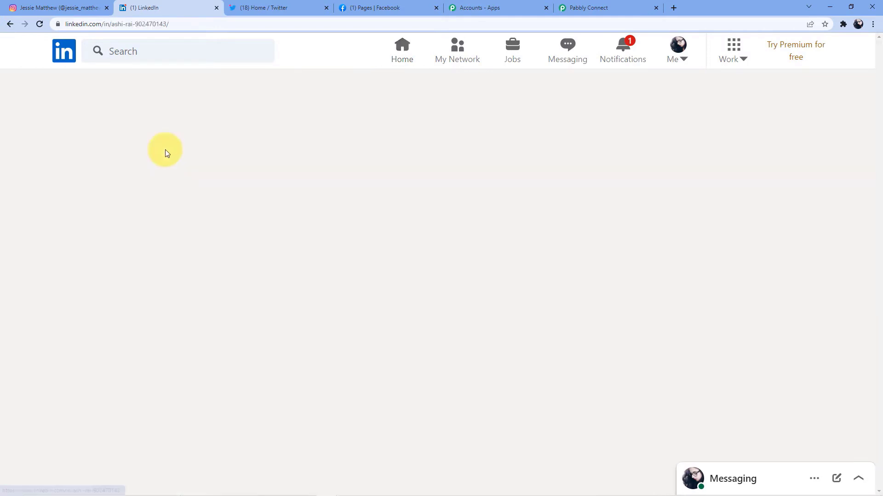
scroll(231, 208, "down", 12)
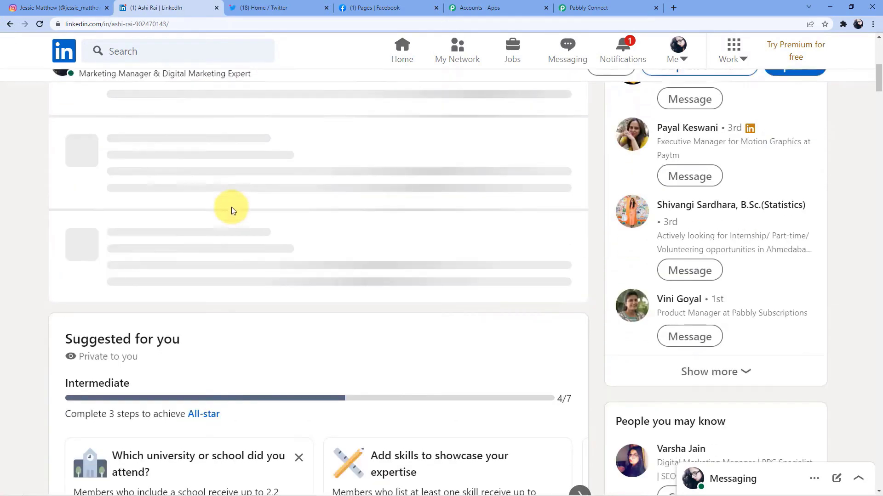
scroll(231, 207, "down", 6)
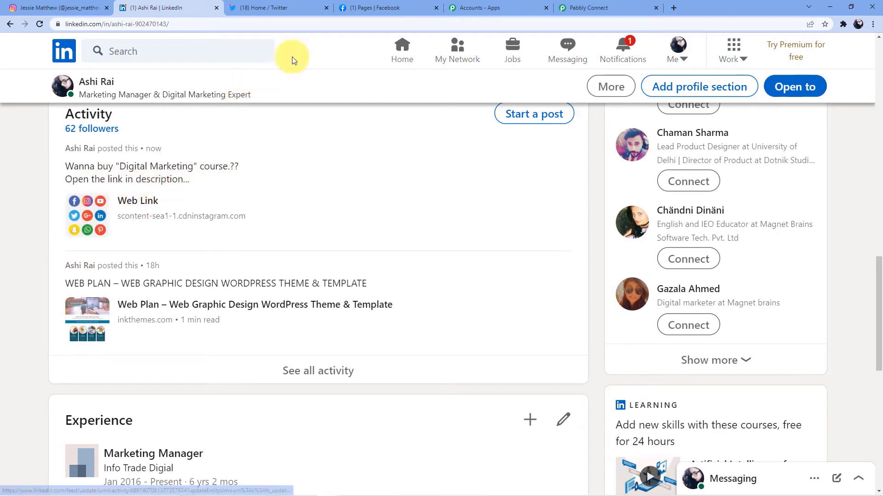
left_click(583, 4)
scroll(325, 216, "down", 2)
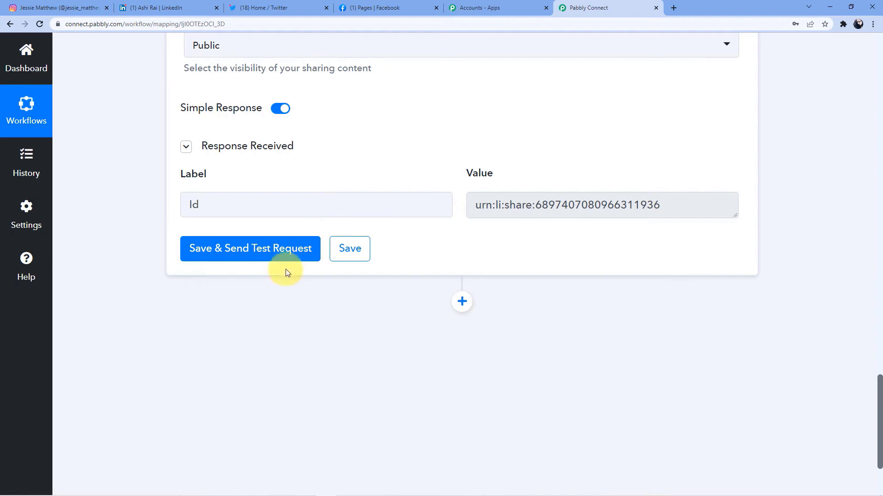
Step: Save the LinkedIn step and add a new action step after it
left_click(363, 248)
scroll(356, 244, "down", 3)
left_click(465, 179)
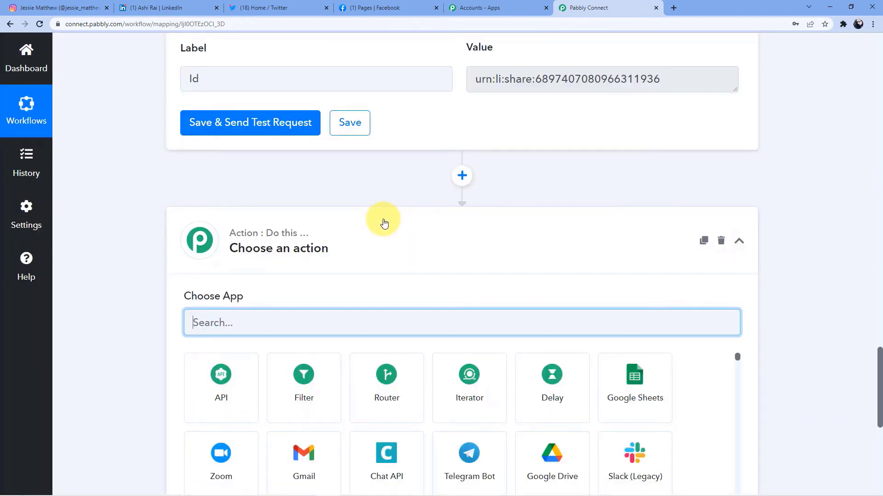
scroll(331, 249, "down", 1)
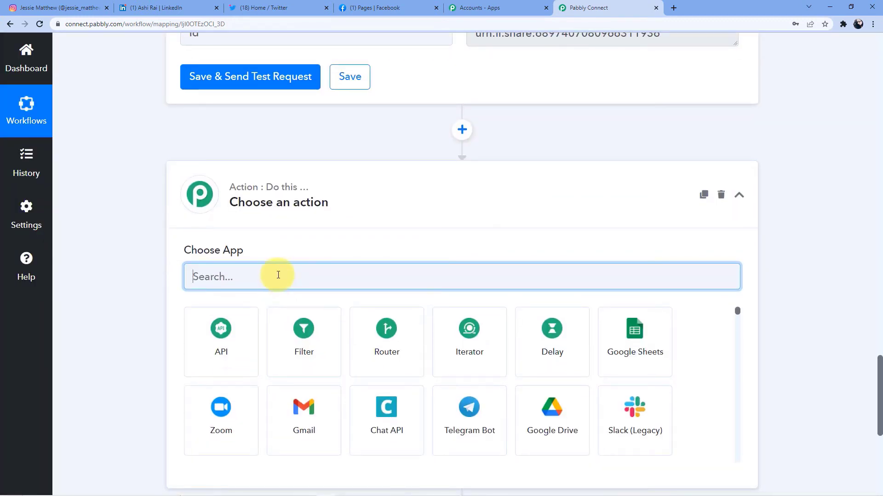
Step: Set the new step's app to Twitter with the Create Tweet with Media action
type("Twa")
key("BackSpace")
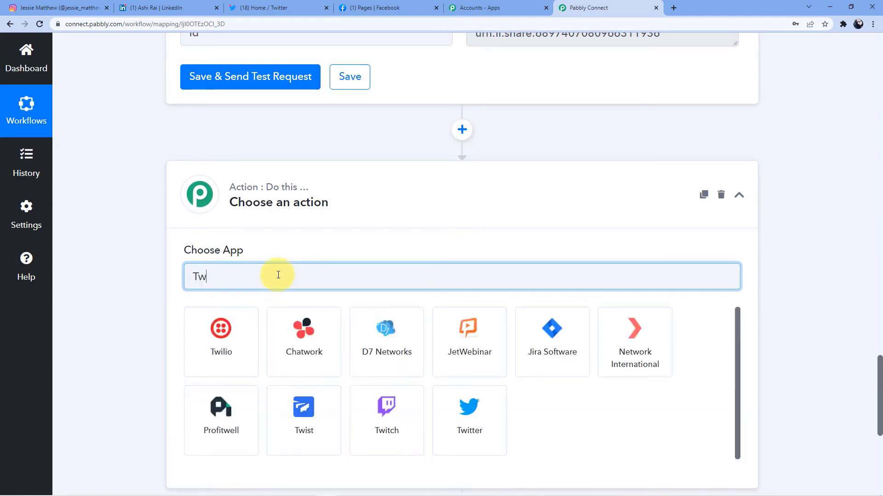
type("o")
key("BackSpace")
type("itter")
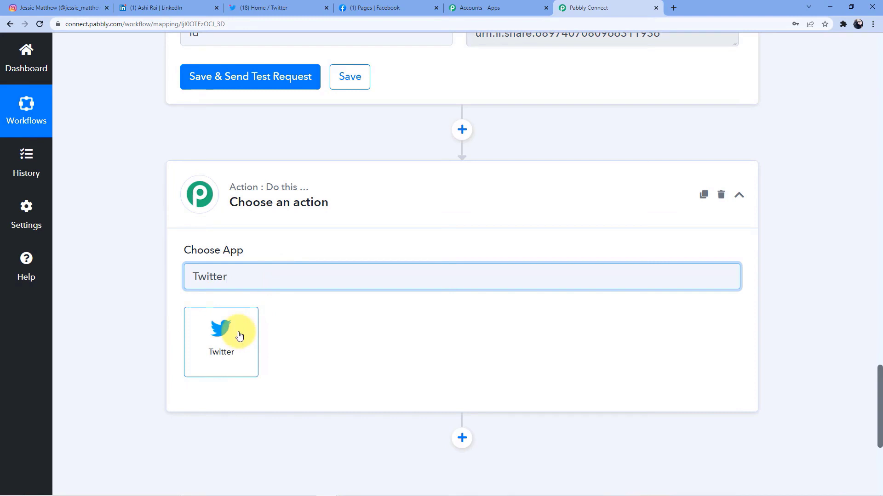
left_click(235, 334)
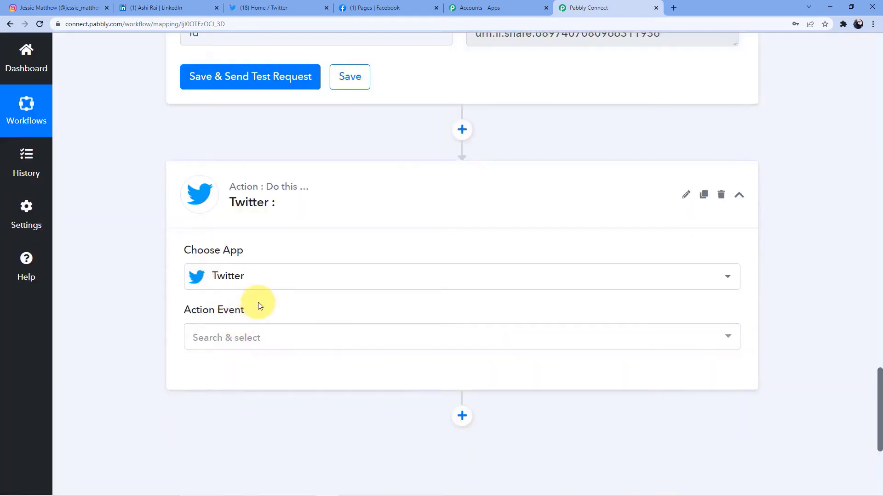
left_click(262, 328)
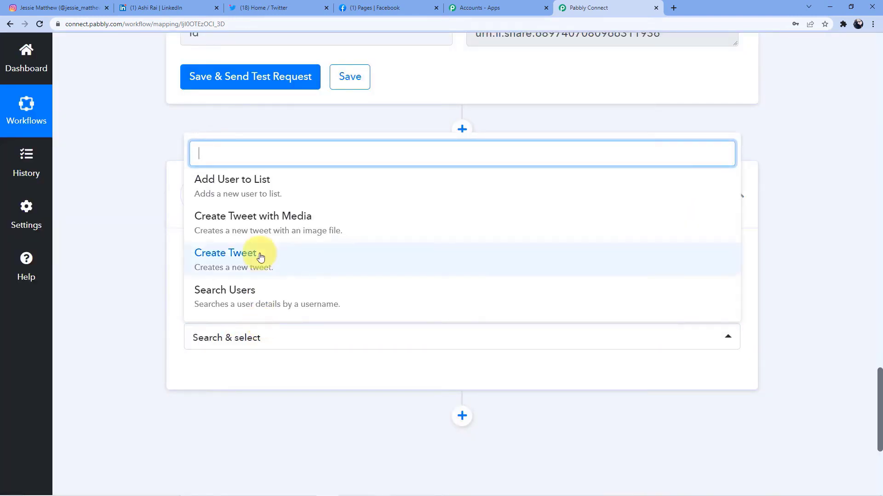
left_click(273, 230)
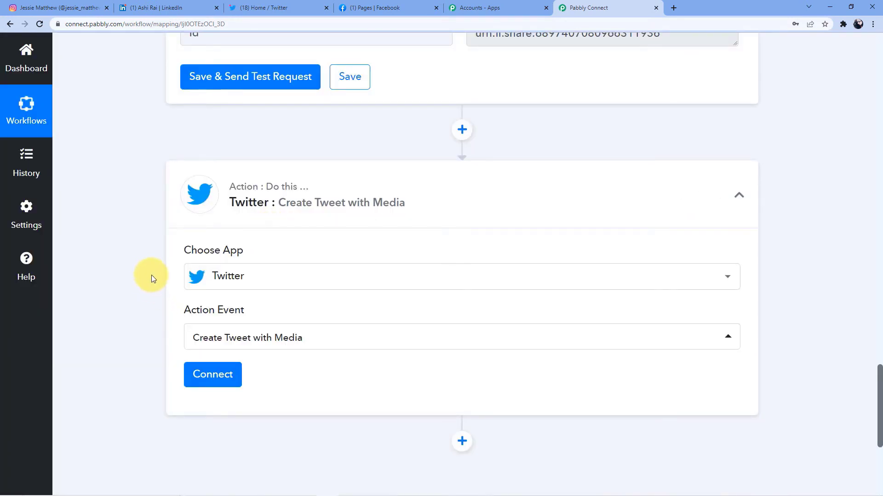
Step: Add a new Twitter connection and authorize Pabbly Connect's access to the account
scroll(135, 269, "down", 1)
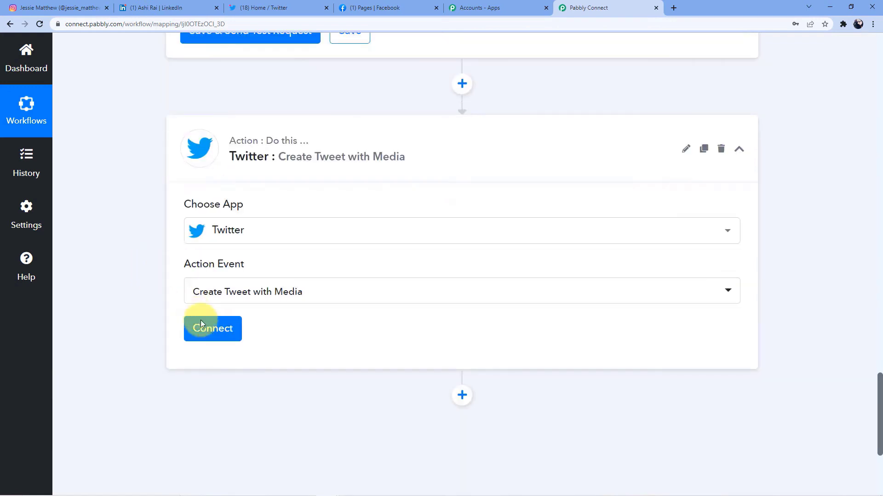
left_click(227, 330)
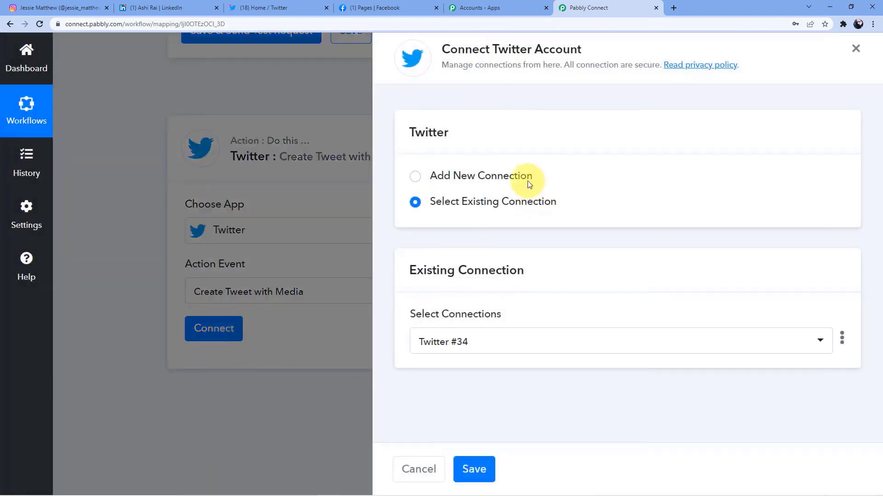
left_click(469, 176)
left_click(466, 324)
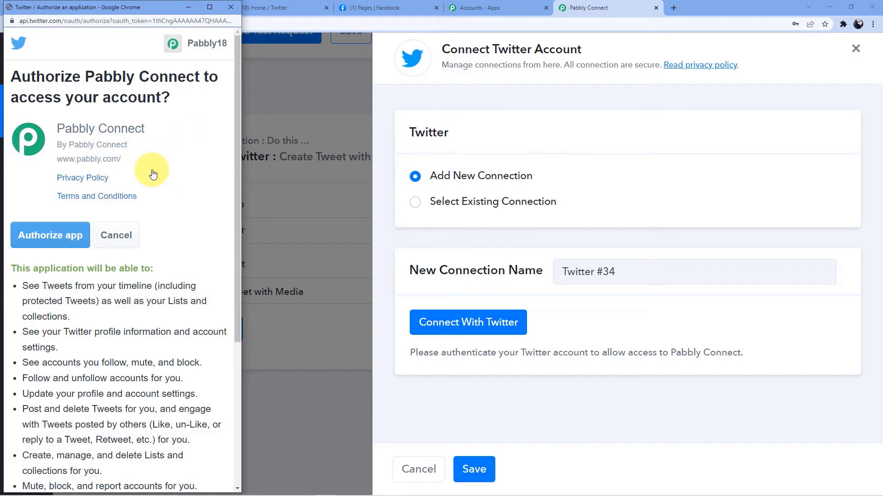
left_click(73, 239)
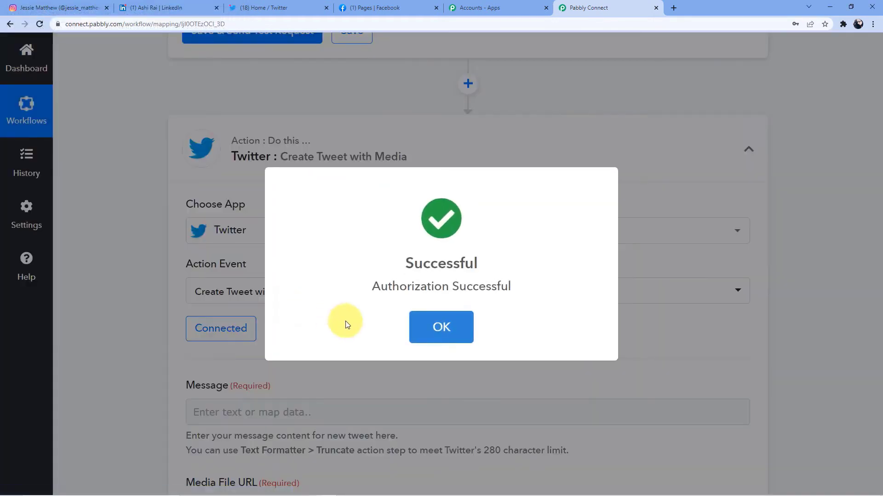
Step: Map the Instagram Caption into the tweet's Message field
scroll(345, 304, "down", 2)
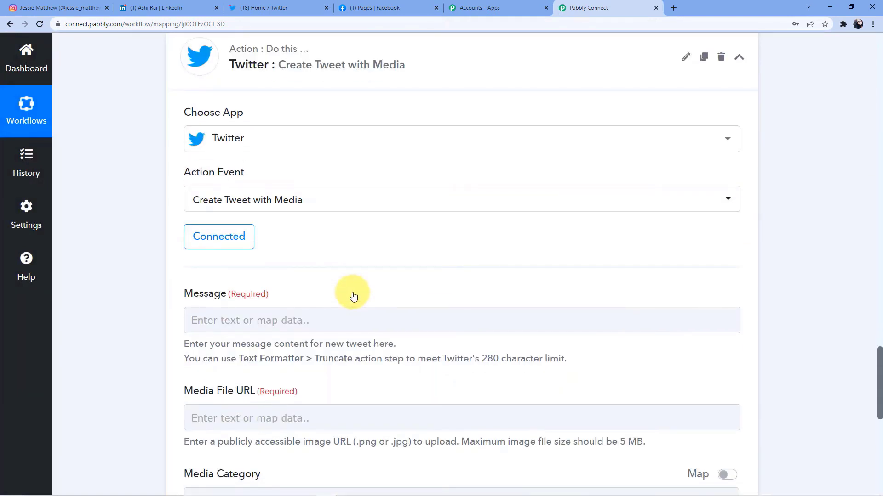
scroll(353, 296, "down", 3)
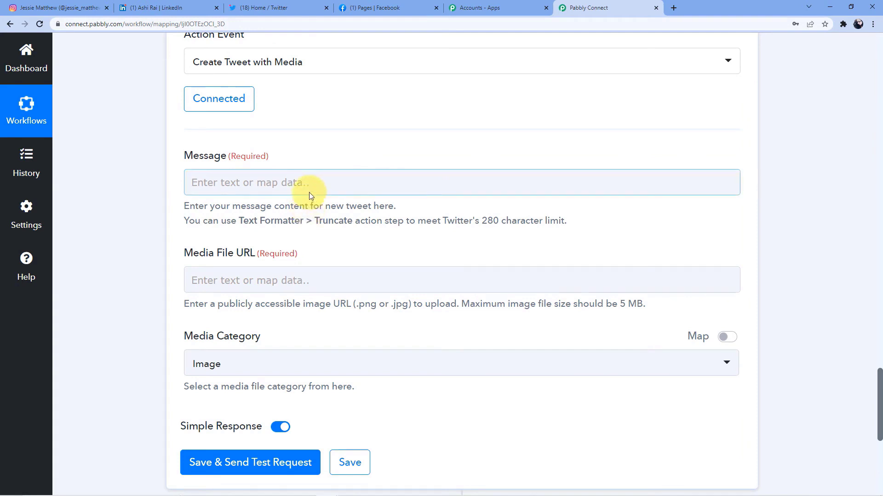
left_click(224, 181)
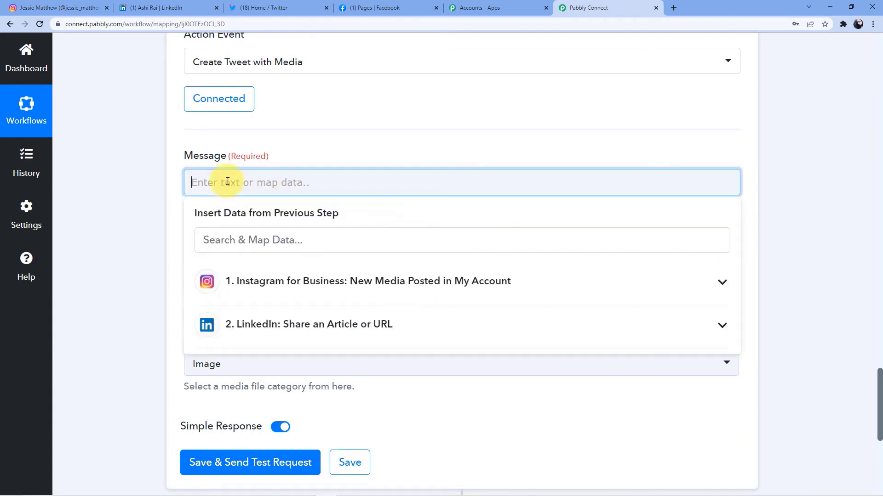
left_click(303, 276)
scroll(305, 272, "down", 3)
left_click(305, 361)
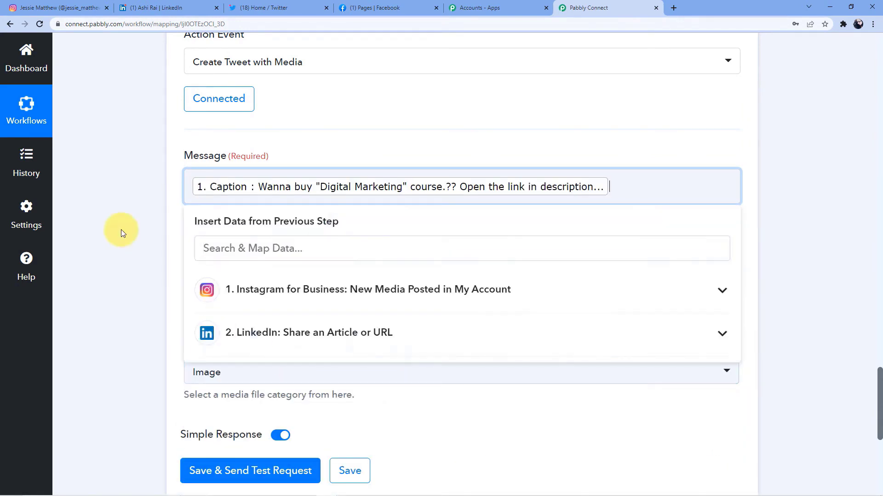
left_click(121, 230)
Step: Map the Instagram Media Url into the Media File URL field
scroll(132, 248, "down", 2)
left_click(222, 197)
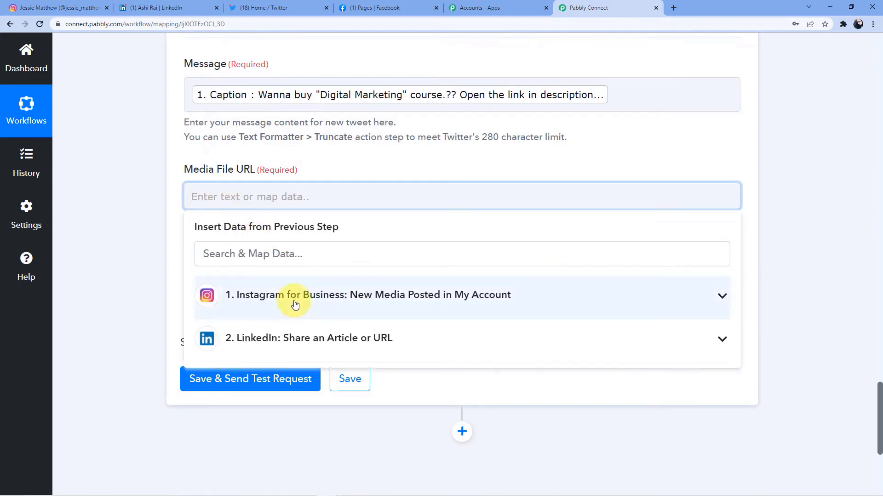
left_click(293, 299)
scroll(297, 312, "down", 1)
scroll(275, 363, "up", 3)
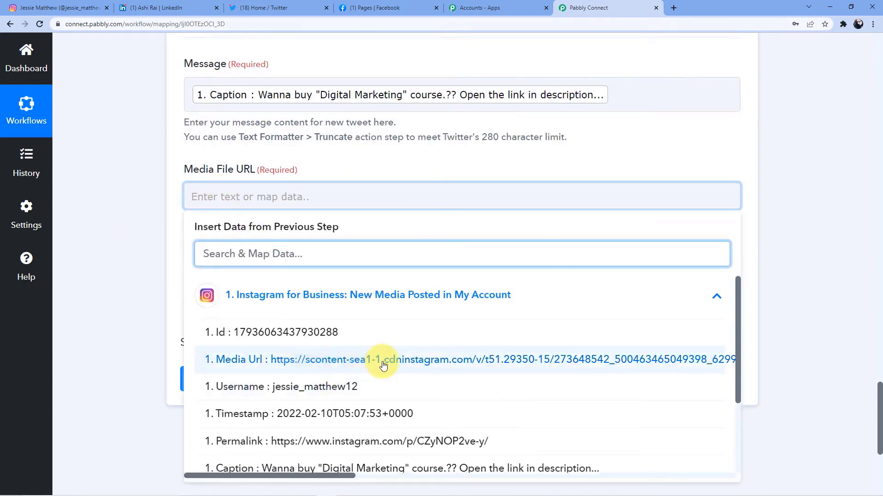
left_click(380, 354)
left_click(118, 243)
scroll(138, 197, "down", 3)
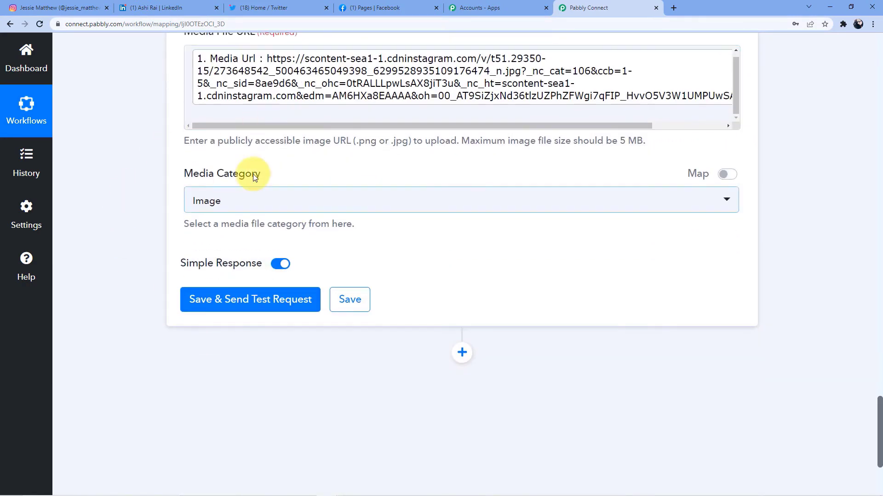
Step: Save the Twitter step, send a test tweet, and review the returned tweet details
left_click(261, 308)
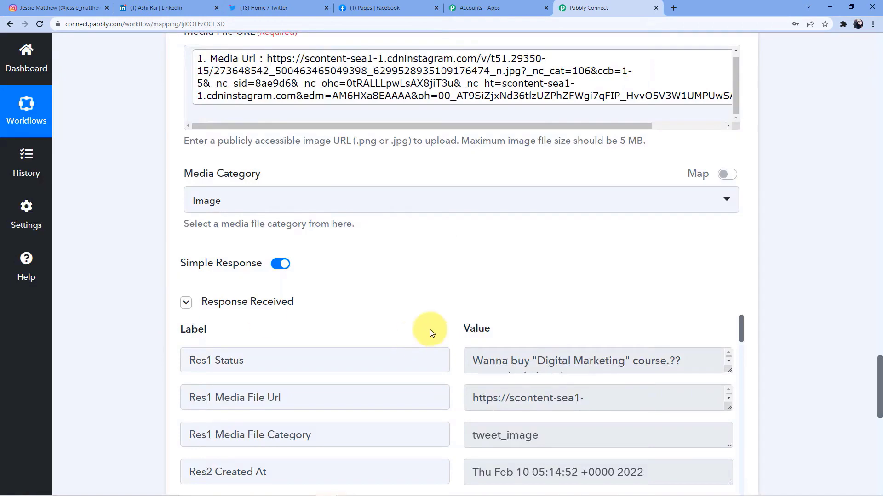
scroll(455, 379, "down", 3)
scroll(841, 316, "down", 5)
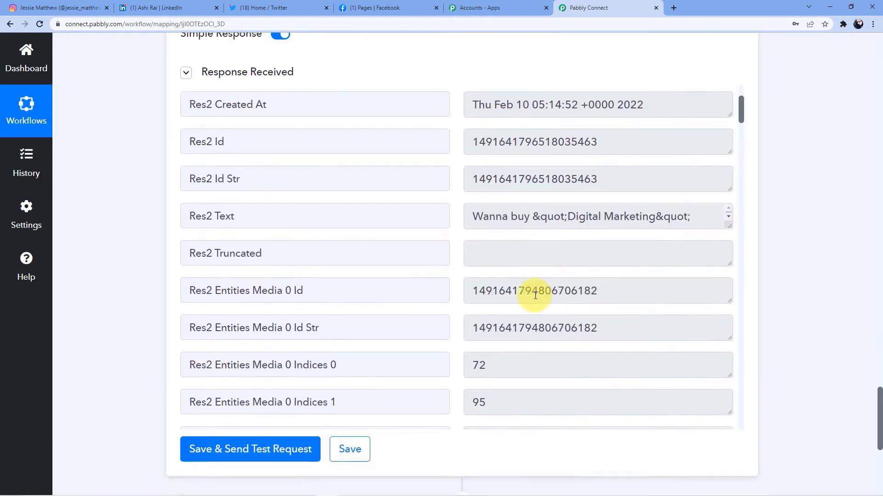
scroll(533, 290, "up", 4)
scroll(545, 318, "up", 2)
scroll(545, 316, "down", 8)
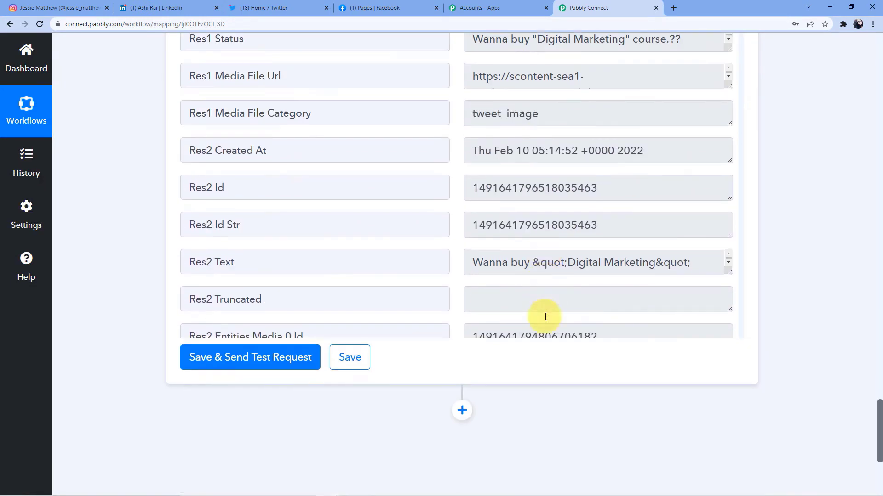
Step: Refresh the Twitter home feed to see the Digital Marketing course tweet with image, then return to Pabbly
left_click(278, 6)
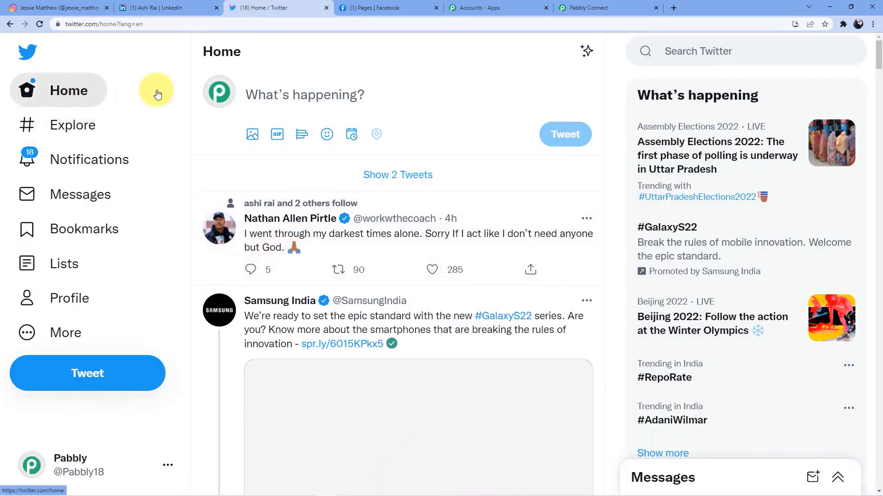
left_click(157, 94)
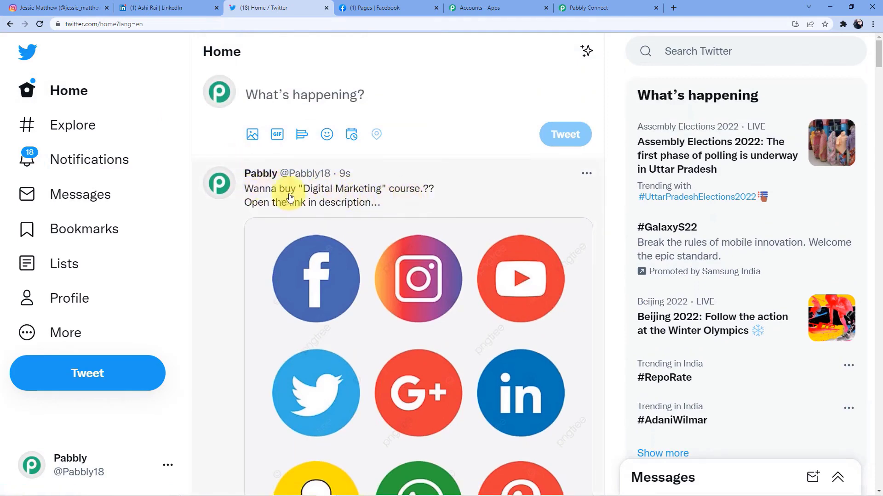
scroll(289, 196, "down", 7)
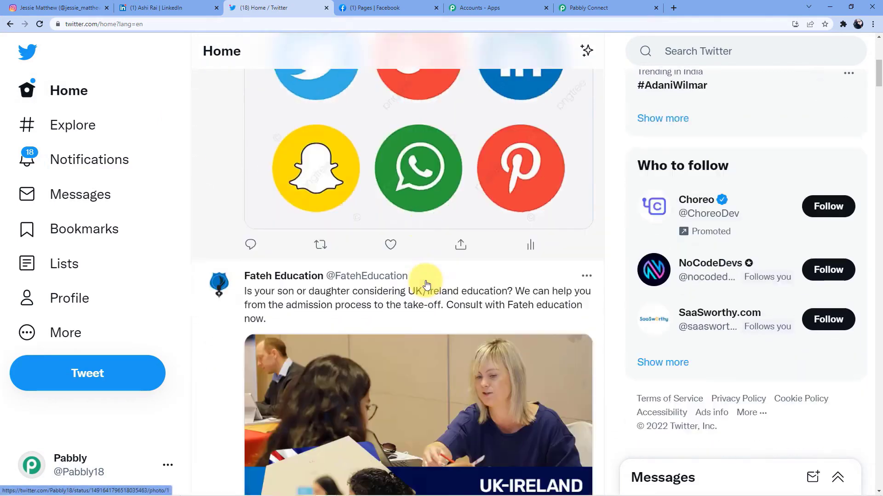
scroll(427, 284, "up", 8)
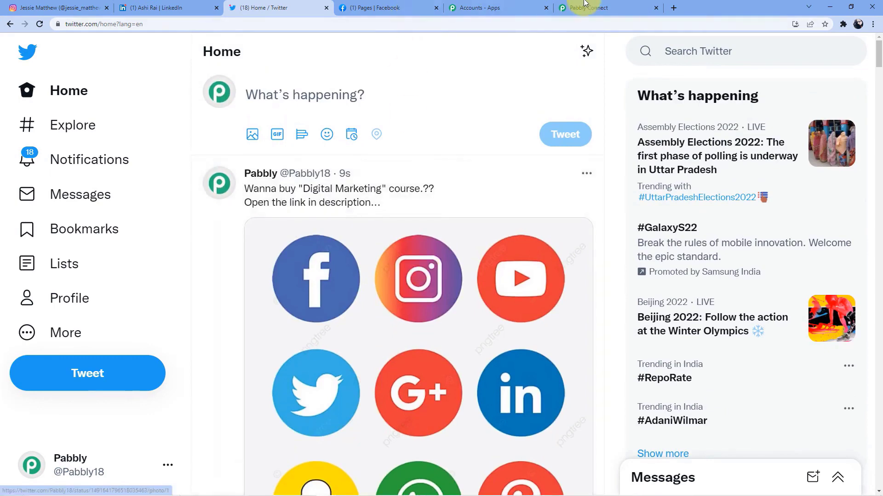
left_click(585, 4)
Step: Add a fourth action using Facebook Pages with the Create Page Photo event and start connecting it
left_click(472, 228)
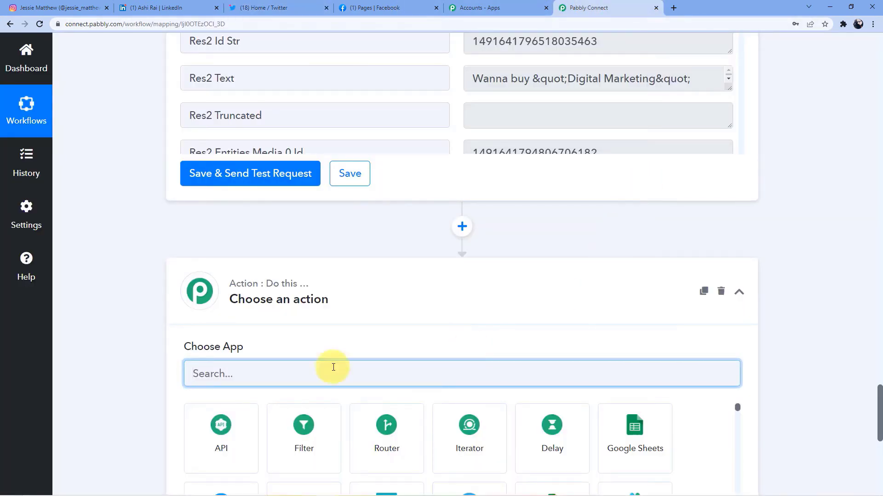
type("Face")
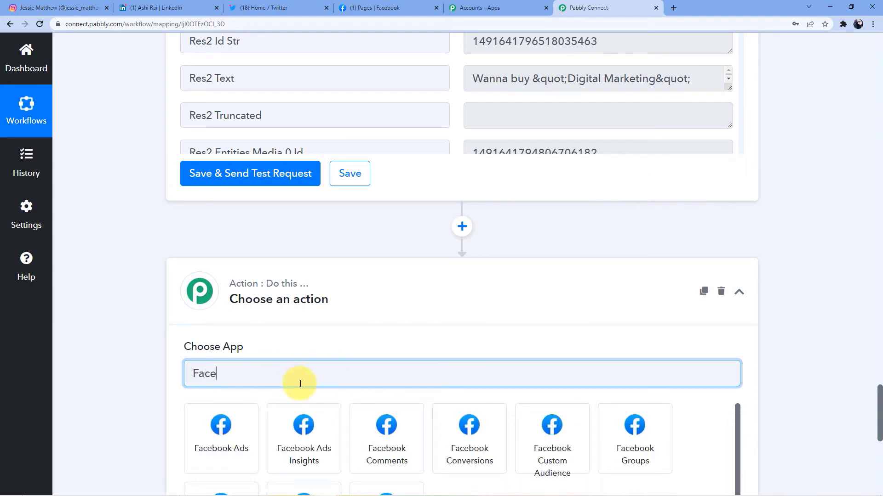
scroll(316, 359, "down", 4)
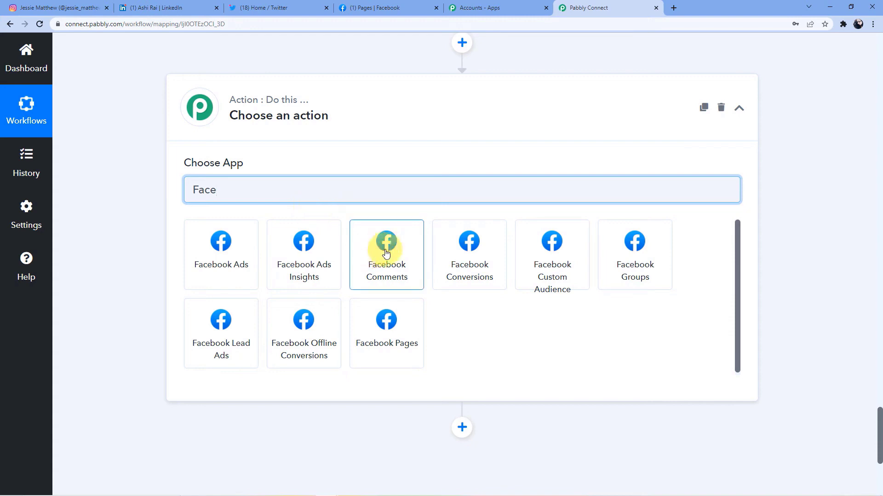
left_click(393, 349)
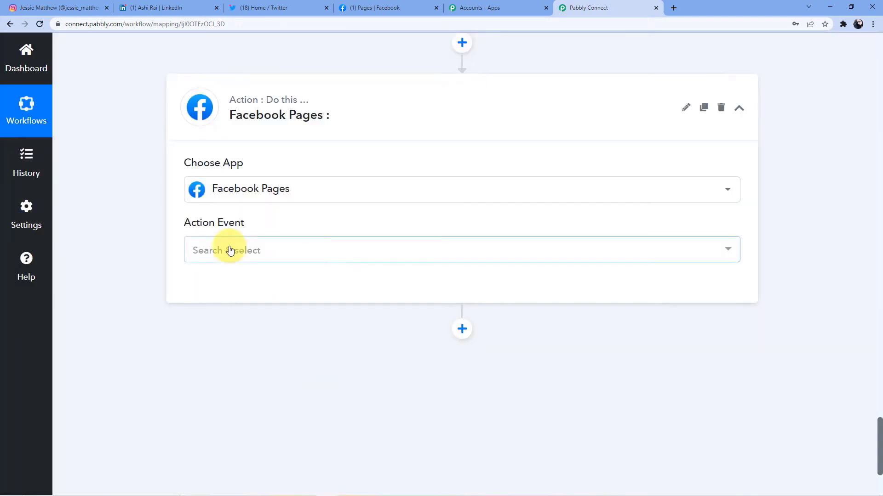
left_click(229, 252)
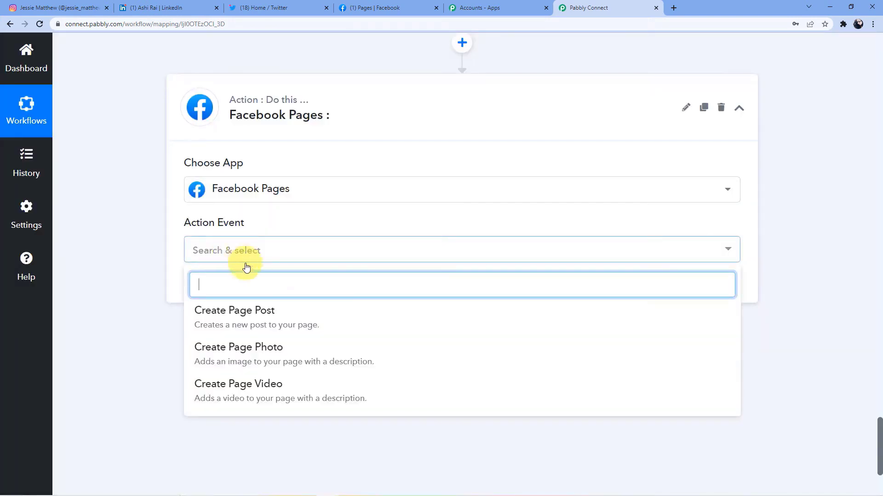
left_click(268, 359)
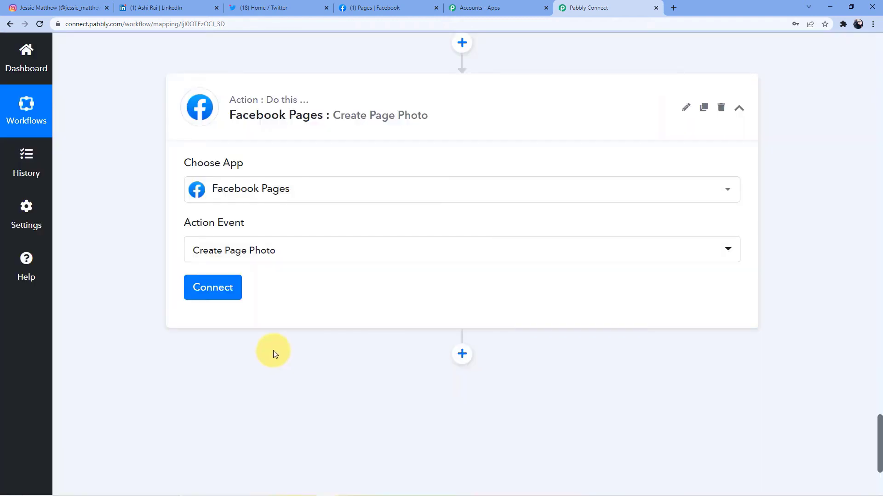
left_click(213, 291)
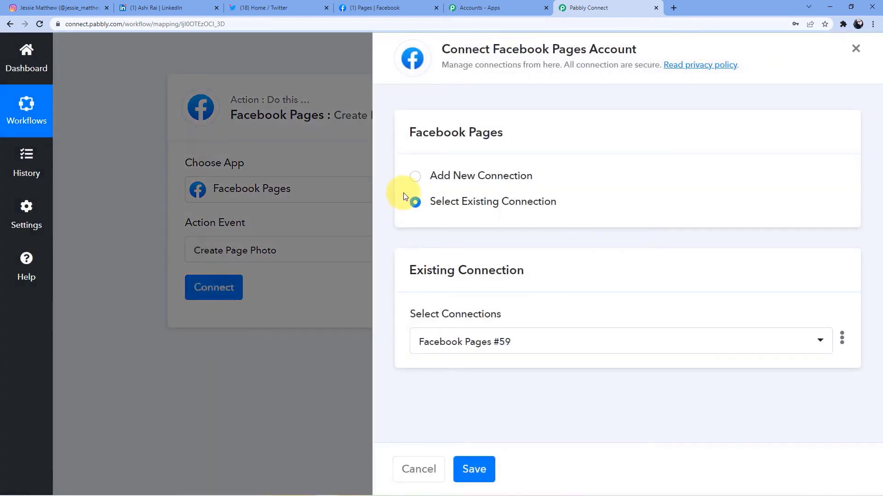
Step: Add and authorize a new Facebook Pages connection, confirming the success message
left_click(416, 177)
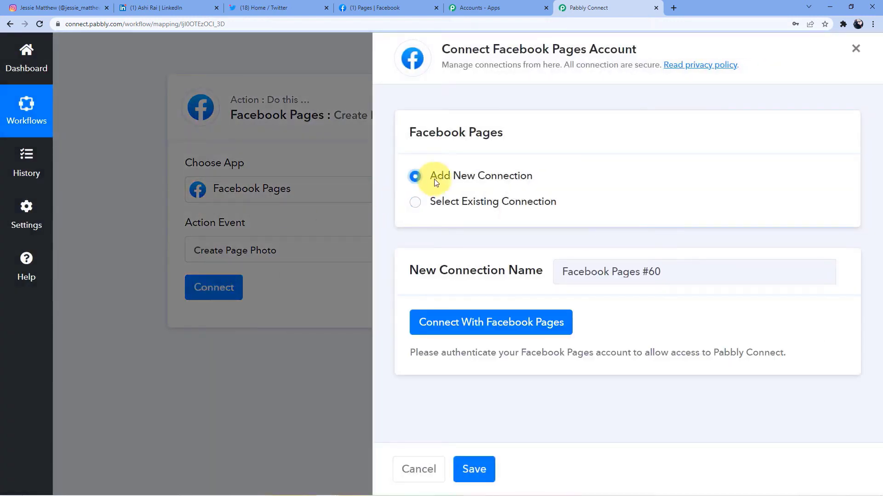
left_click(478, 324)
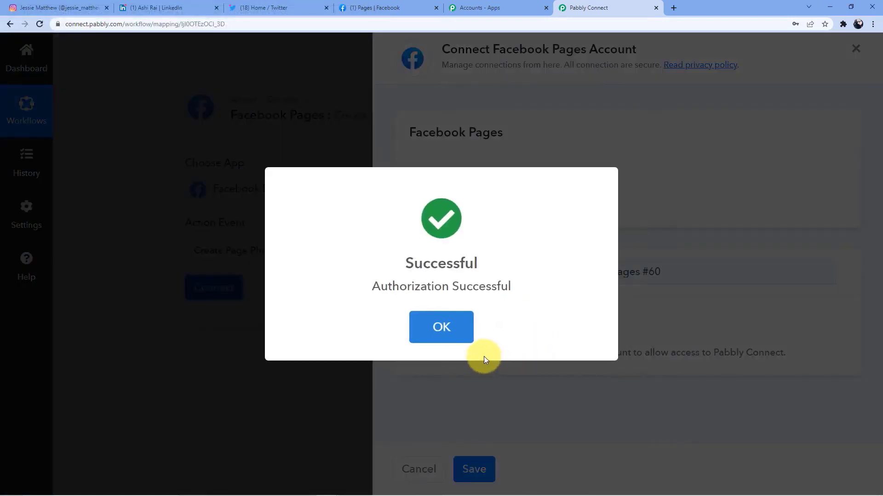
left_click(468, 334)
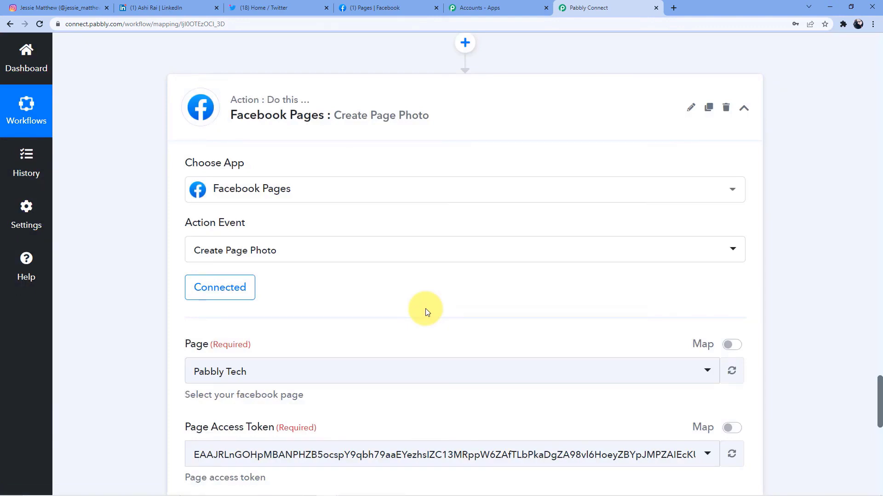
Step: Review the earlier workflow steps, check the Page dropdown showing Pabbly Tech, then switch to Facebook
scroll(426, 308, "up", 10)
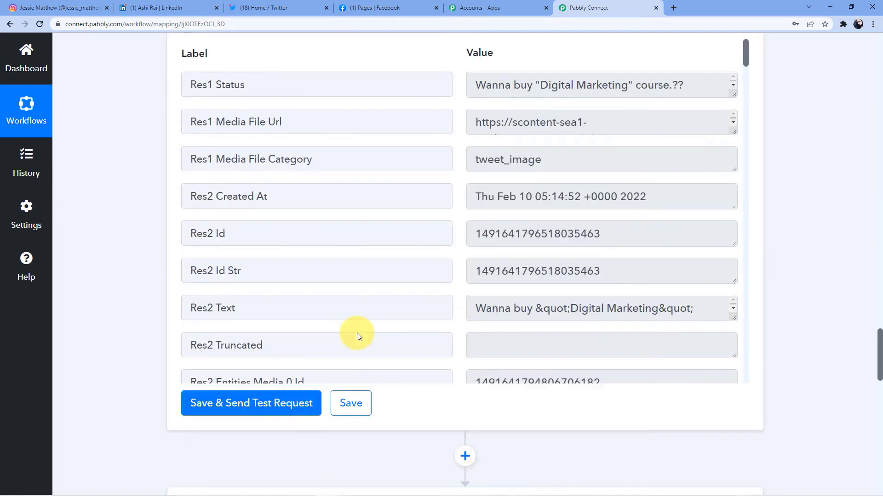
scroll(296, 355, "up", 15)
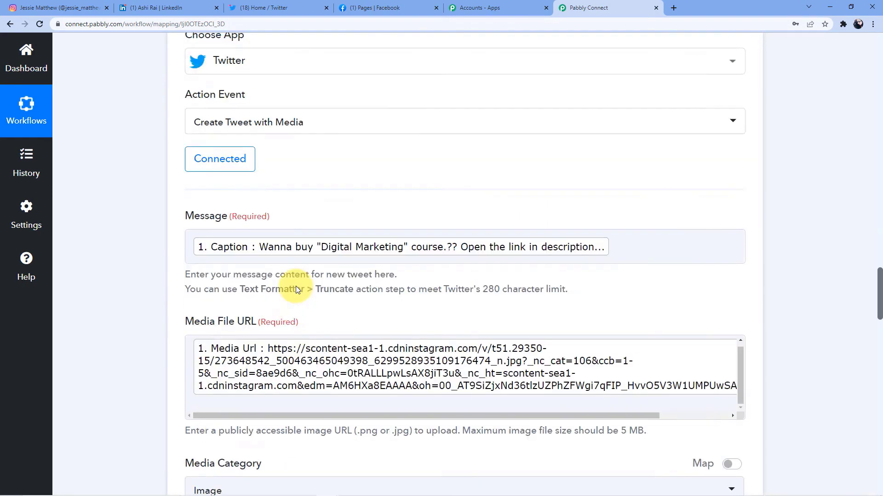
scroll(259, 293, "up", 15)
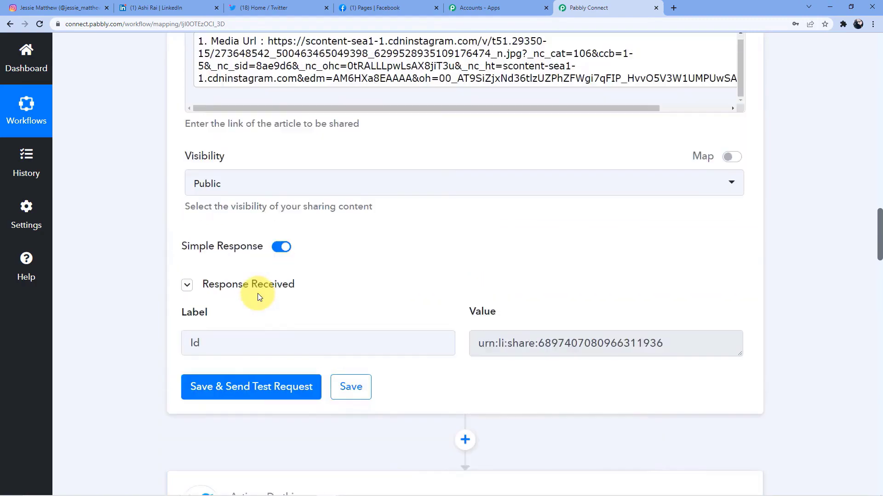
scroll(256, 296, "up", 8)
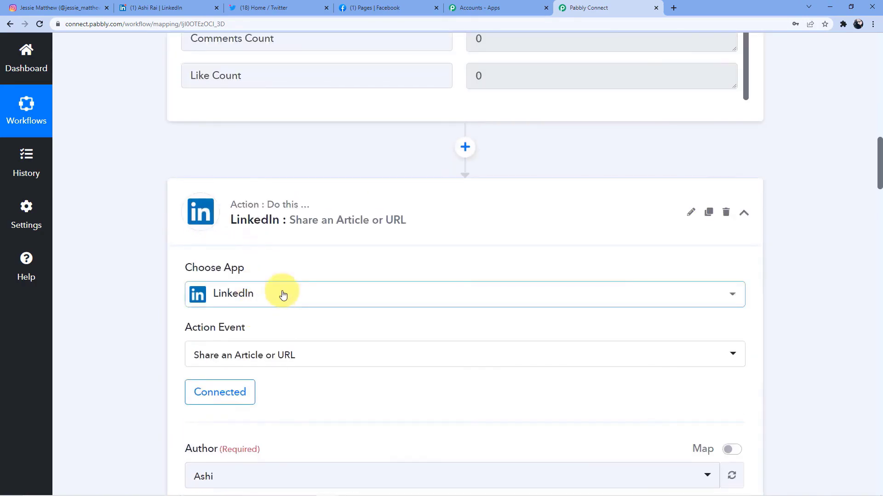
scroll(282, 294, "down", 7)
scroll(283, 295, "down", 20)
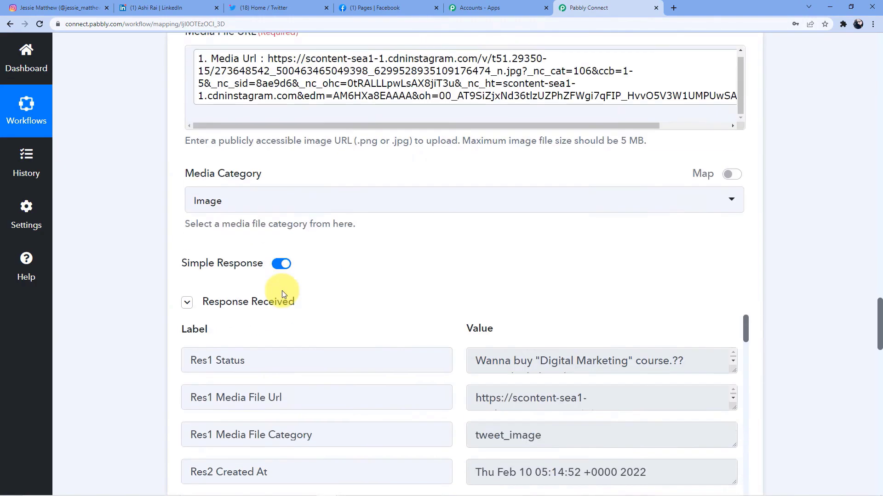
scroll(282, 290, "down", 9)
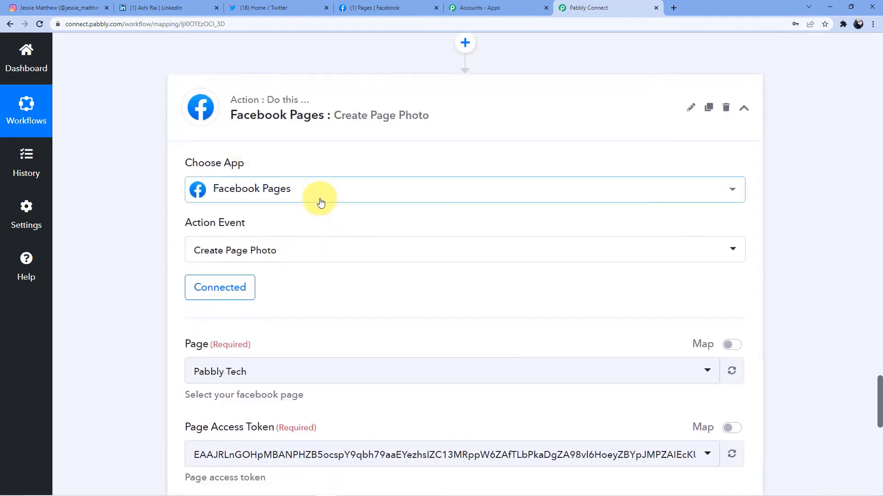
scroll(320, 203, "down", 4)
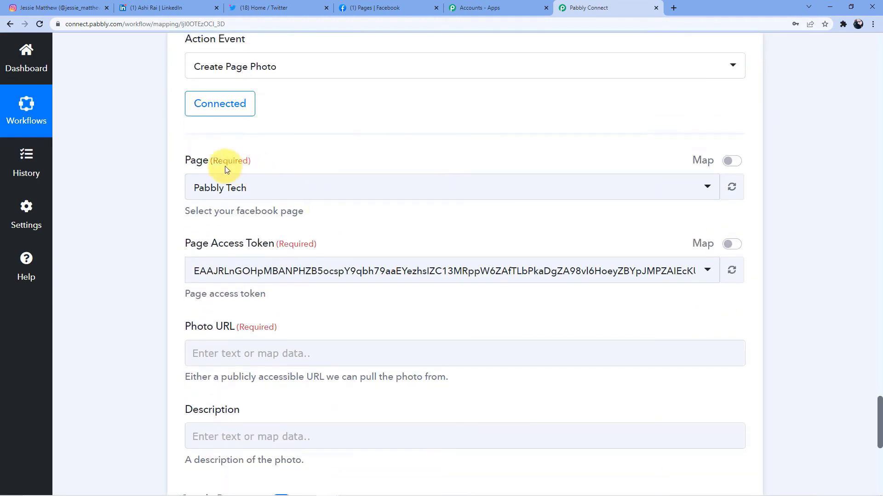
left_click(223, 189)
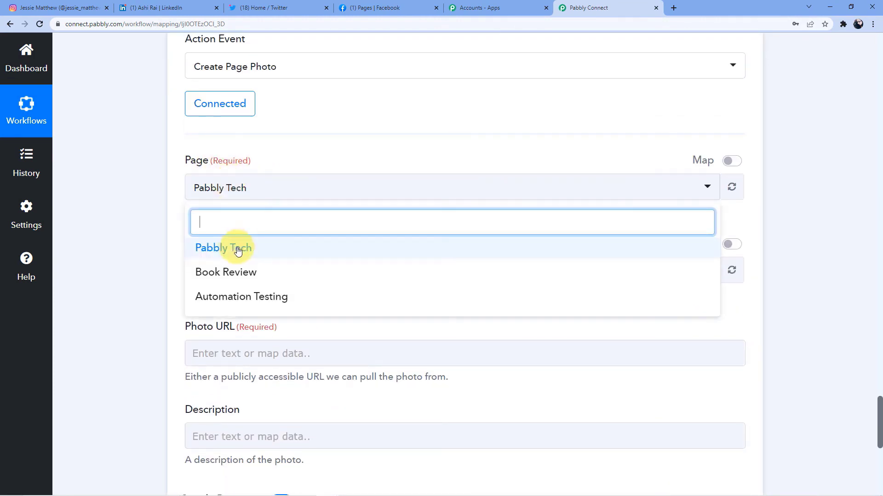
left_click(380, 5)
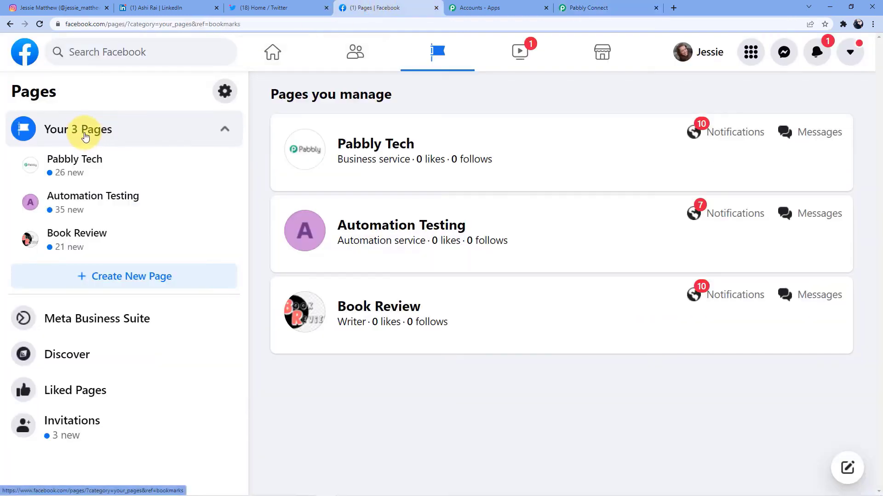
Step: Browse the Book Review page's feed on Facebook, then return to the Pabbly Connect workflow
left_click(102, 243)
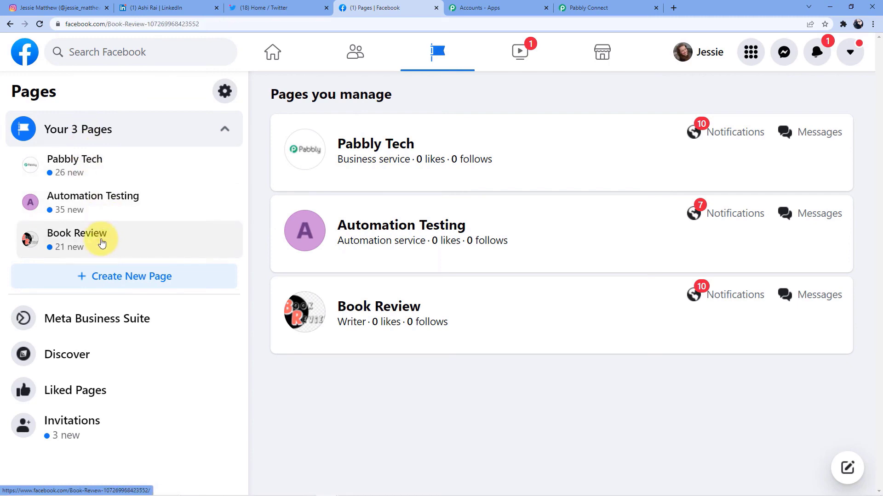
scroll(440, 211, "down", 10)
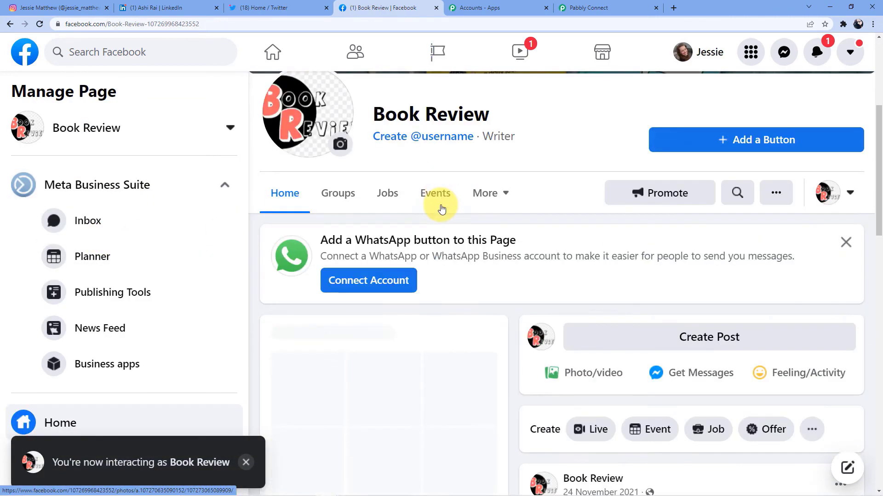
scroll(419, 217, "up", 5)
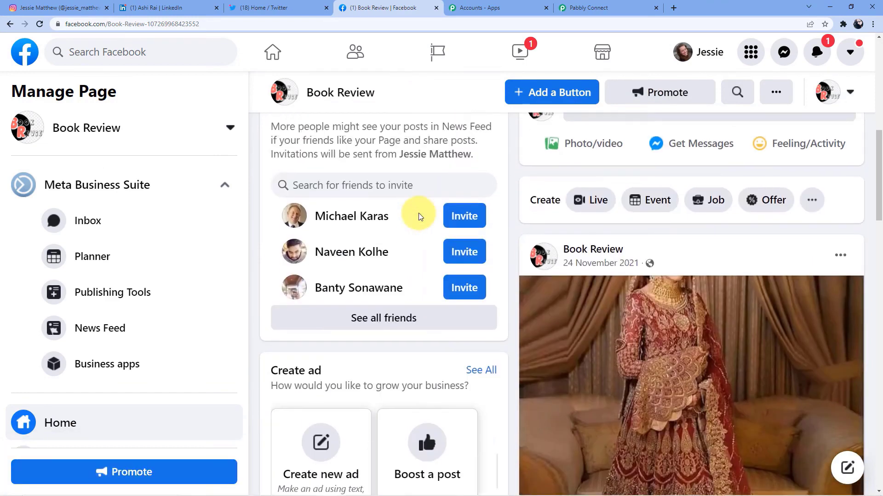
scroll(703, 311, "down", 5)
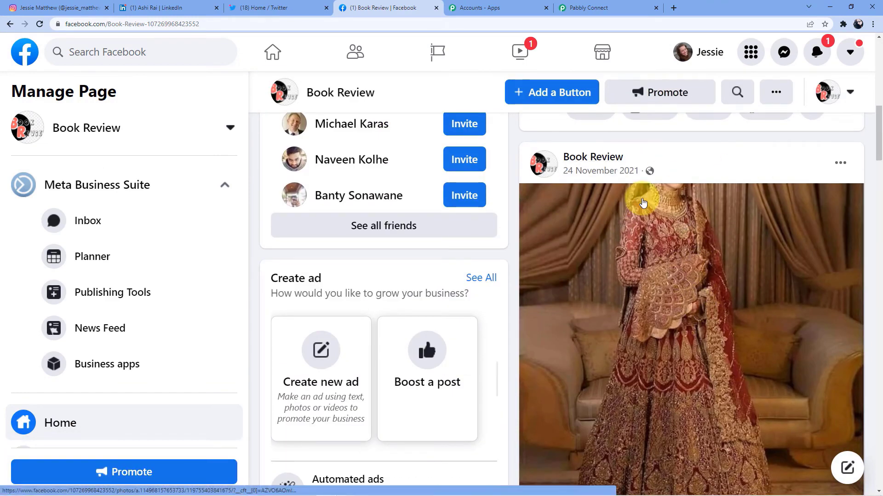
scroll(642, 201, "up", 4)
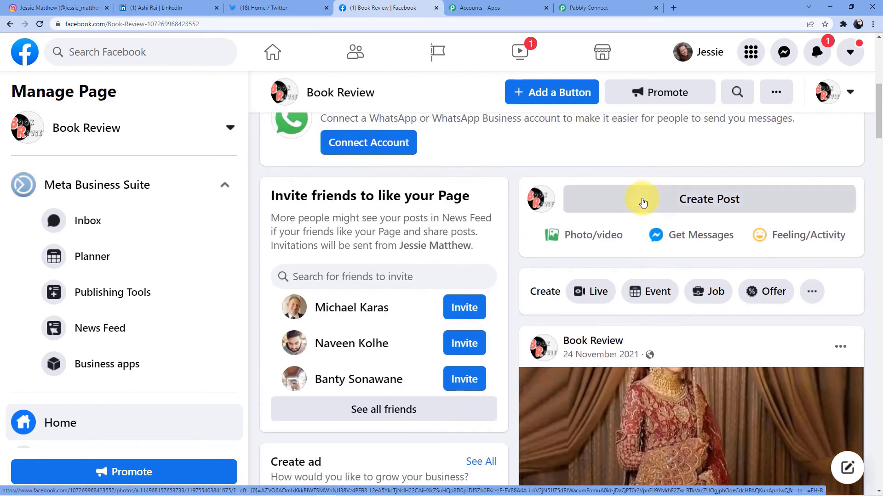
left_click(580, 7)
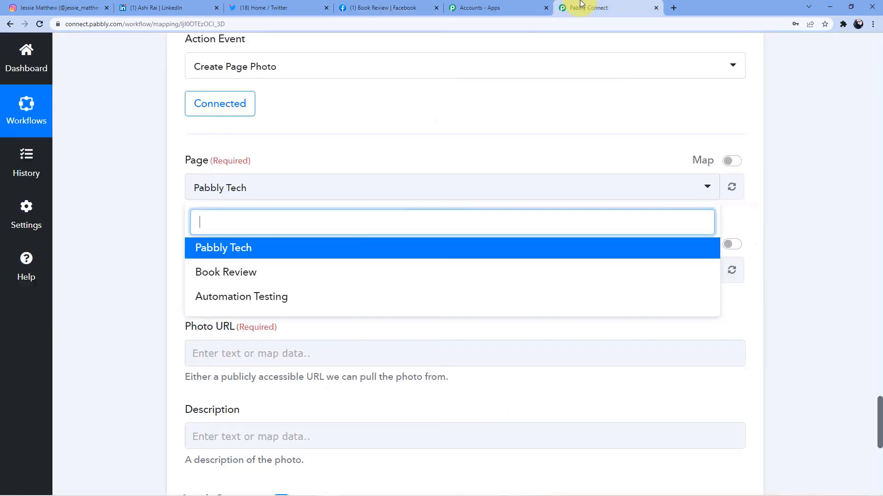
Step: Choose the target Facebook page and map Instagram's Media Url into the Photo URL field
left_click(239, 278)
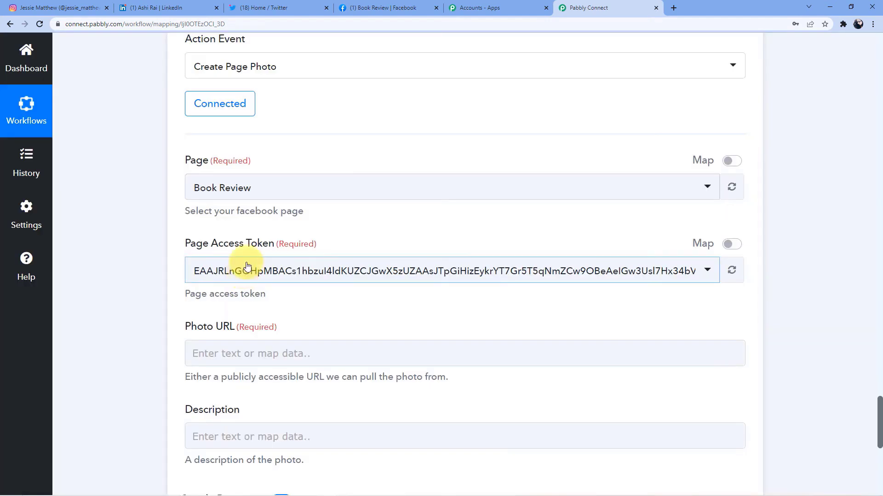
scroll(241, 271, "down", 1)
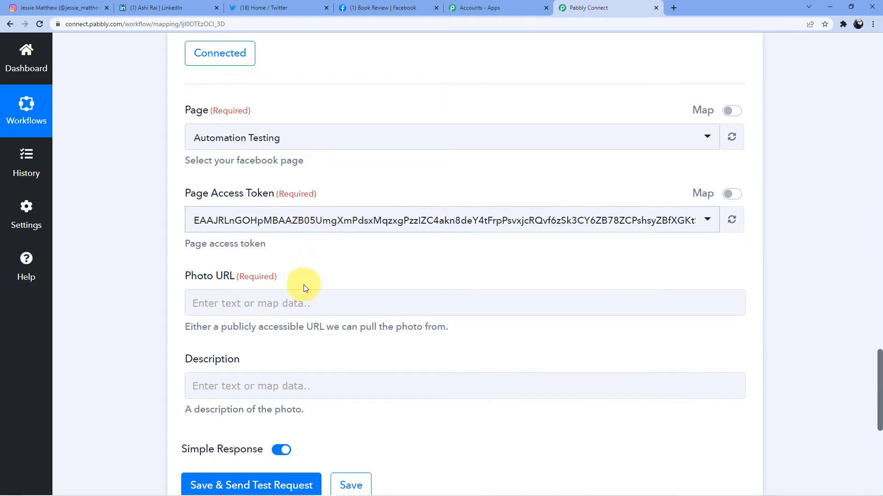
scroll(303, 285, "down", 1)
left_click(253, 256)
left_click(287, 360)
scroll(292, 378, "down", 2)
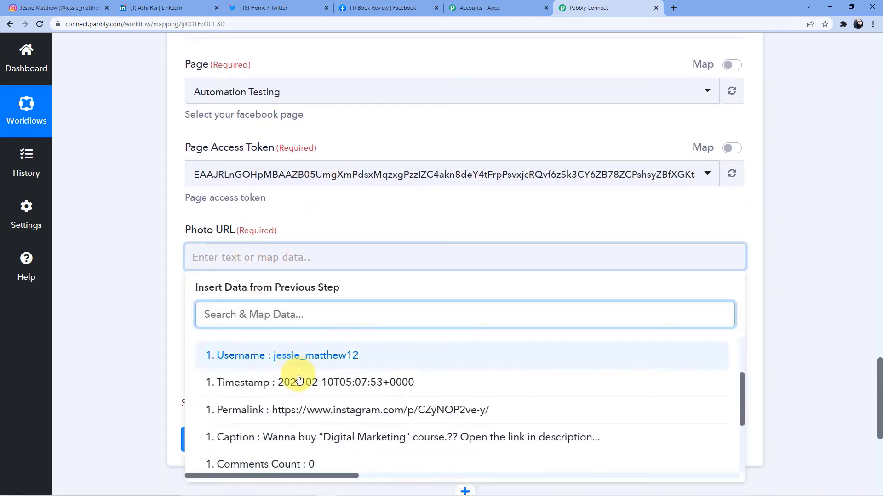
scroll(305, 379, "up", 1)
left_click(396, 372)
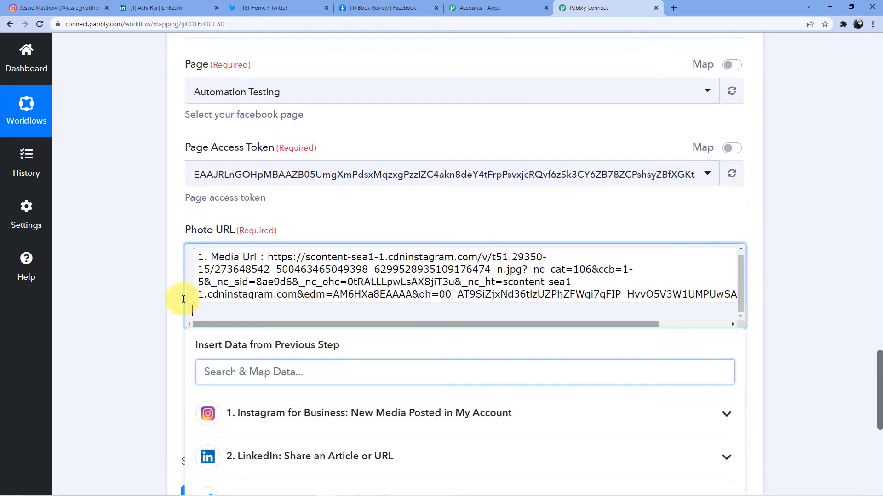
left_click(141, 284)
Step: Map Instagram's Caption into the Description field
scroll(213, 261, "down", 3)
left_click(214, 261)
scroll(294, 336, "down", 1)
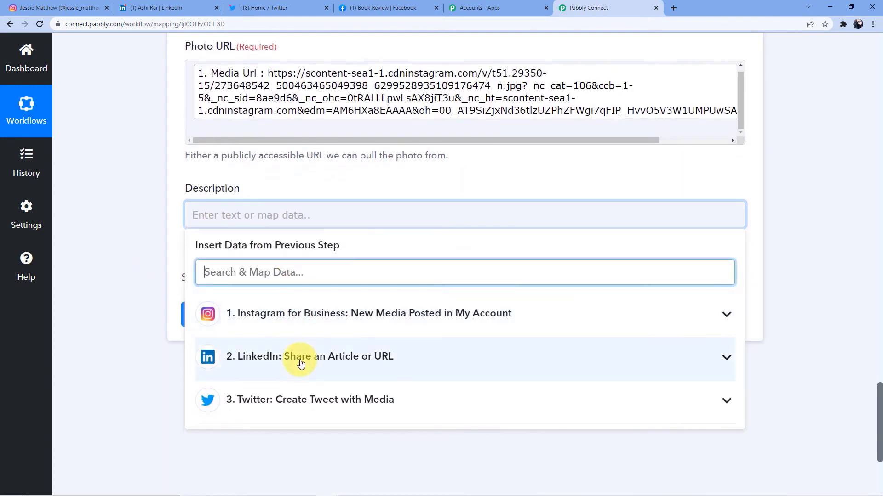
left_click(354, 258)
scroll(358, 340, "down", 3)
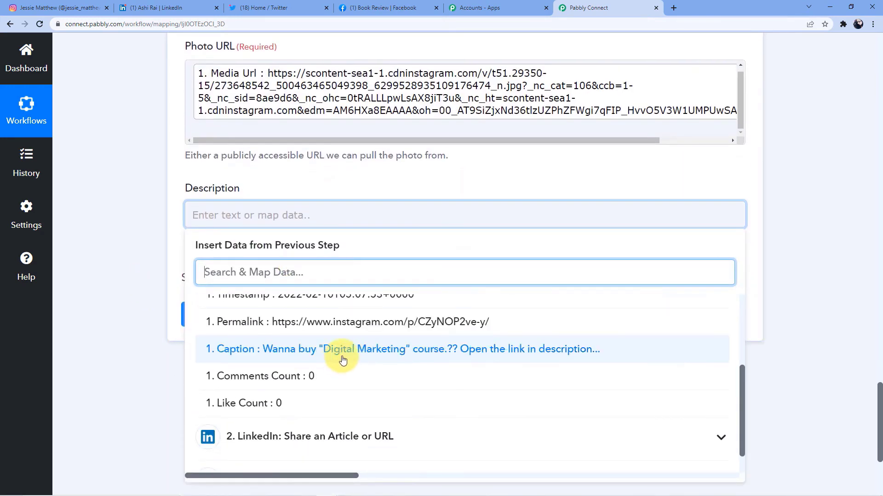
left_click(345, 361)
left_click(139, 278)
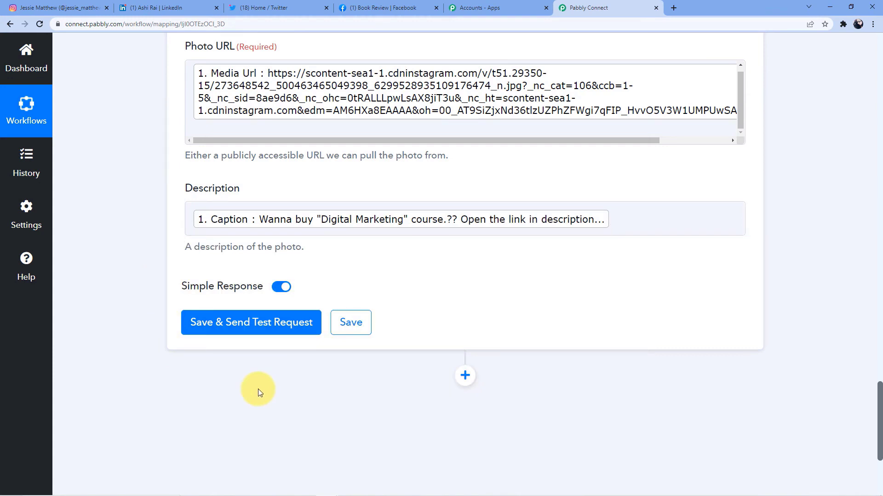
Step: Save the photo step and send a test request, which returns a Post Id
left_click(258, 330)
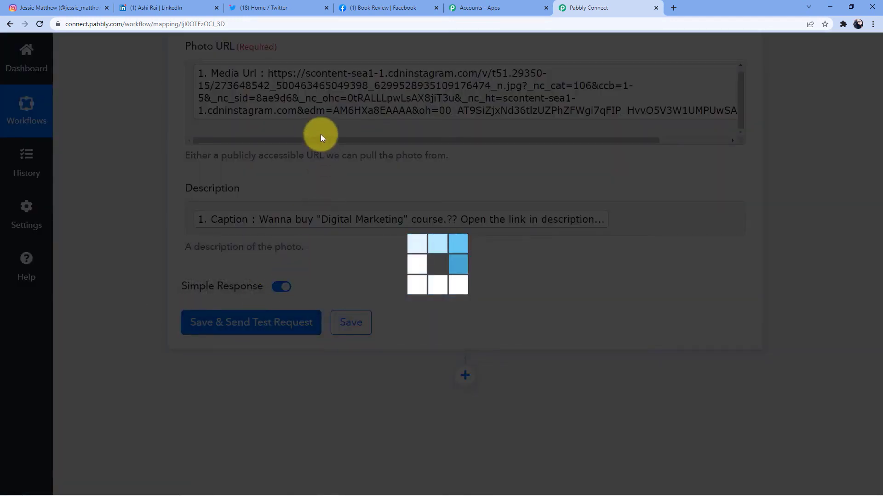
scroll(444, 299, "down", 3)
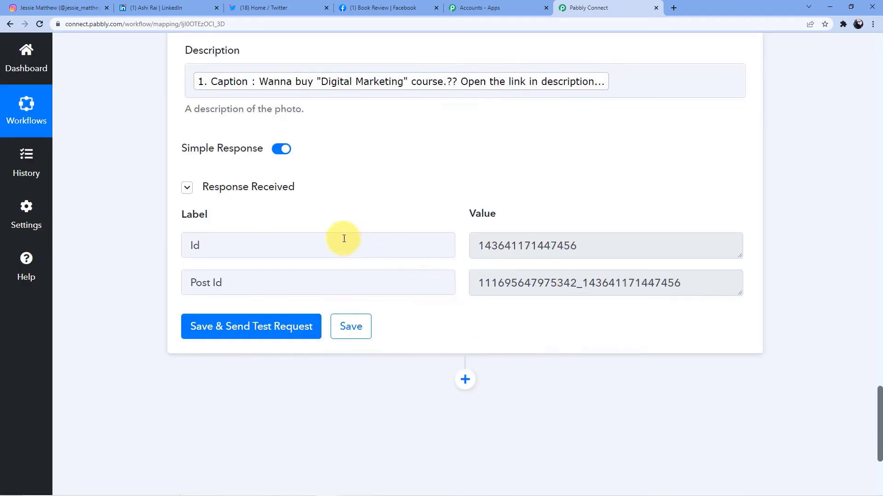
left_click(364, 8)
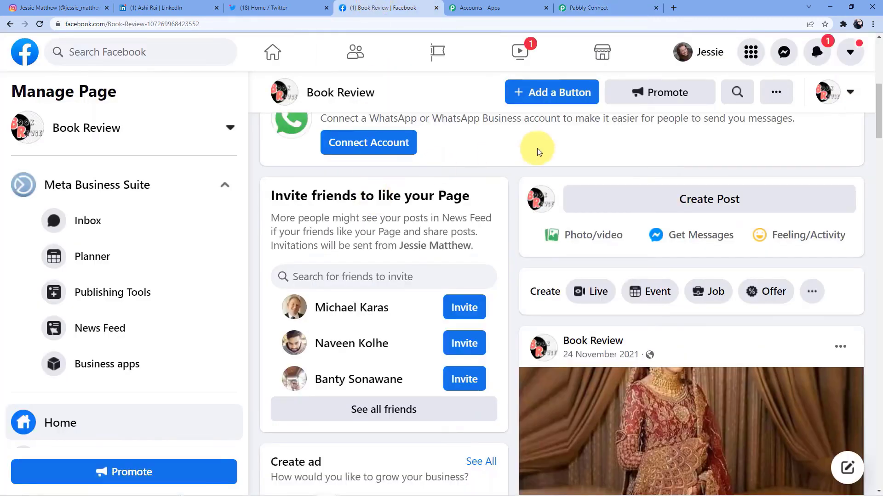
scroll(539, 152, "down", 4)
scroll(561, 173, "up", 5)
left_click(39, 24)
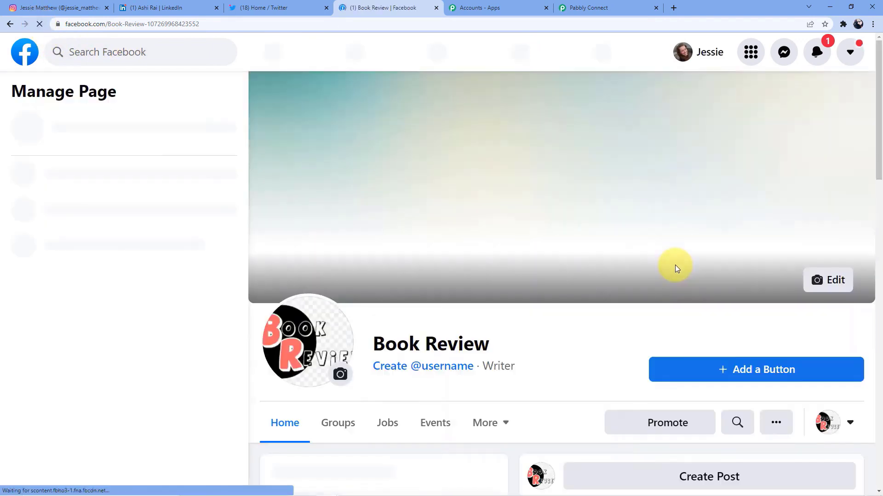
scroll(675, 267, "down", 8)
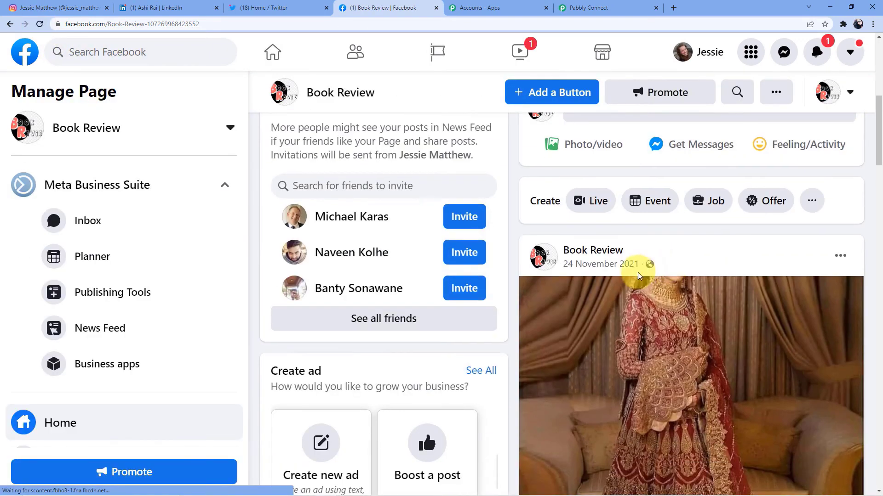
scroll(622, 316, "down", 6)
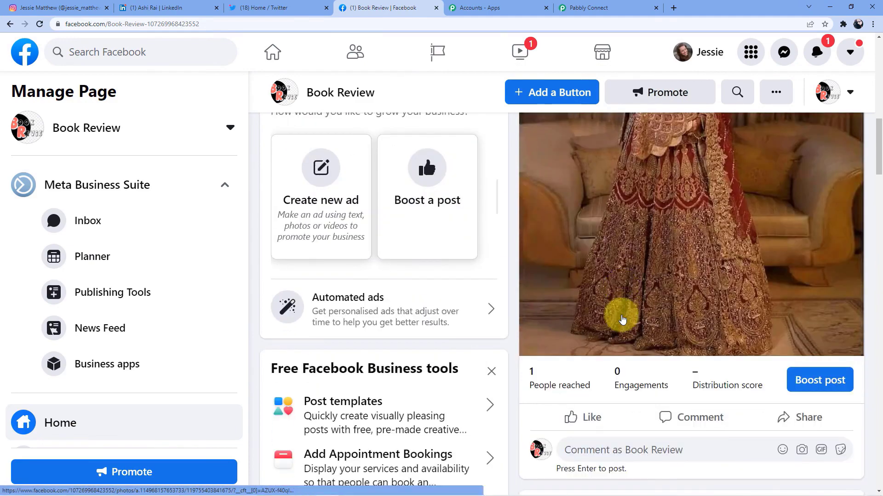
scroll(621, 319, "down", 6)
scroll(616, 339, "up", 3)
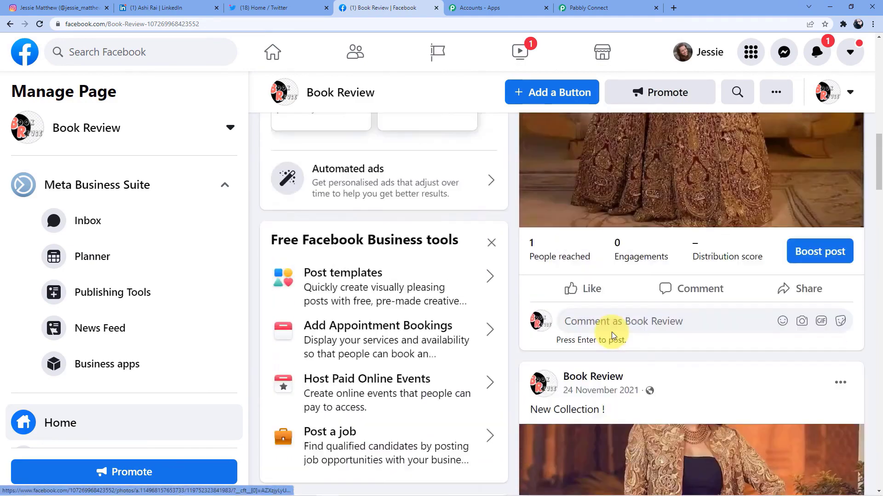
scroll(612, 336, "up", 10)
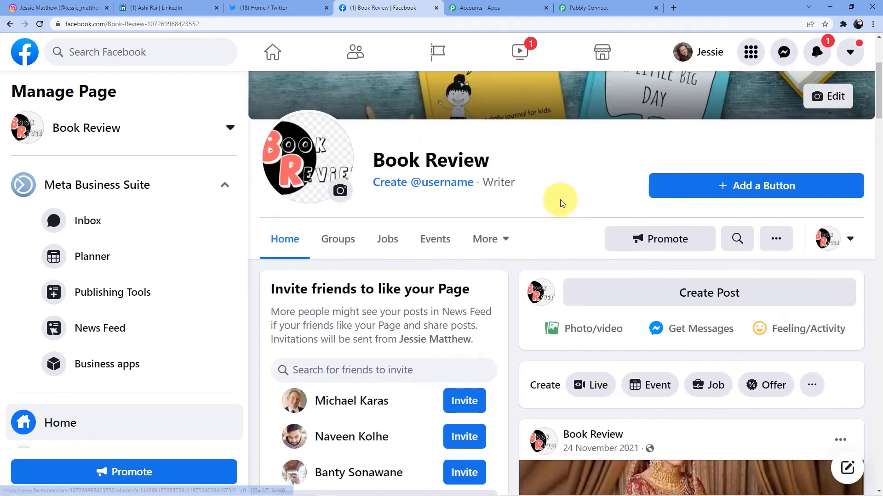
scroll(560, 203, "up", 1)
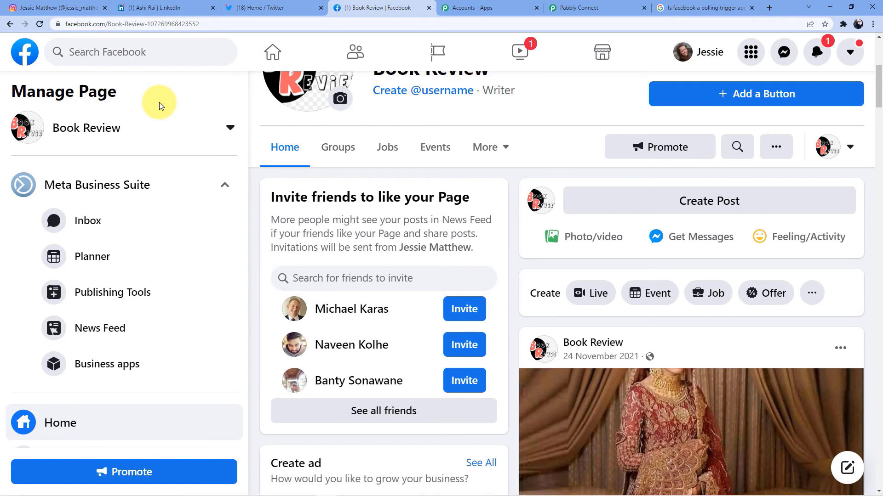
scroll(160, 105, "down", 2)
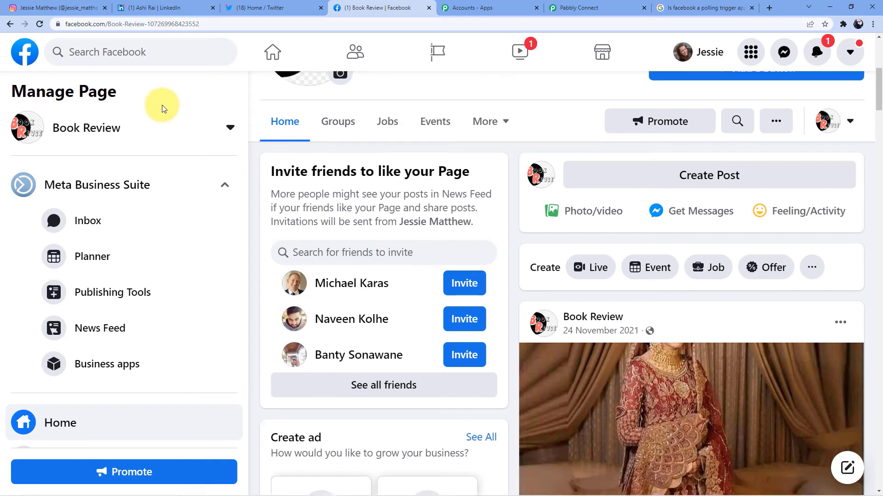
Step: Reload Facebook and scroll Book Review to find the new 'Just now' Digital Marketing post
left_click(40, 24)
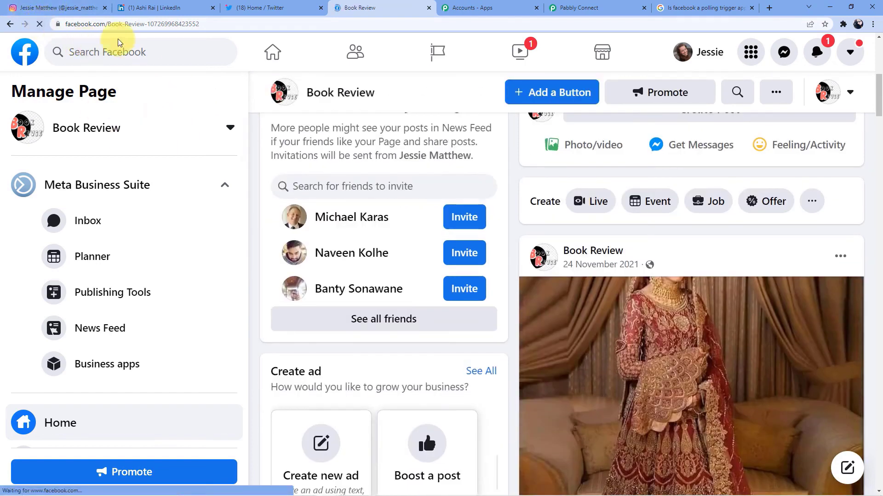
scroll(615, 286, "down", 7)
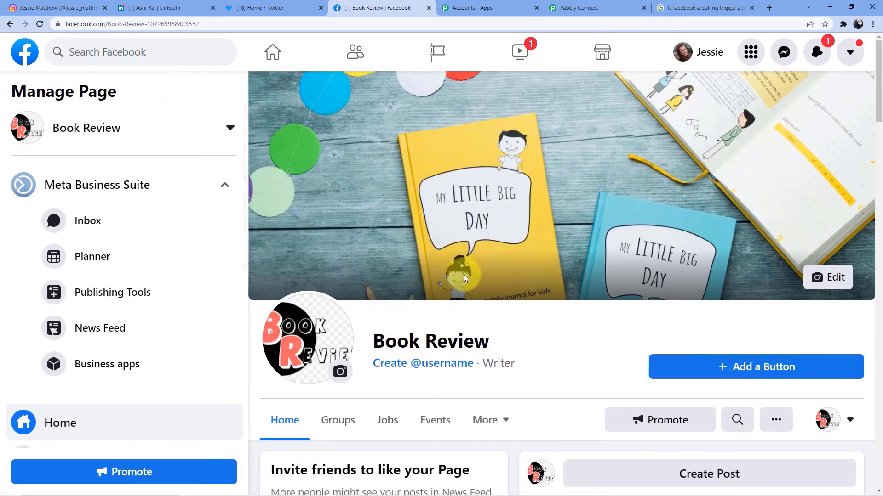
scroll(616, 328, "down", 2)
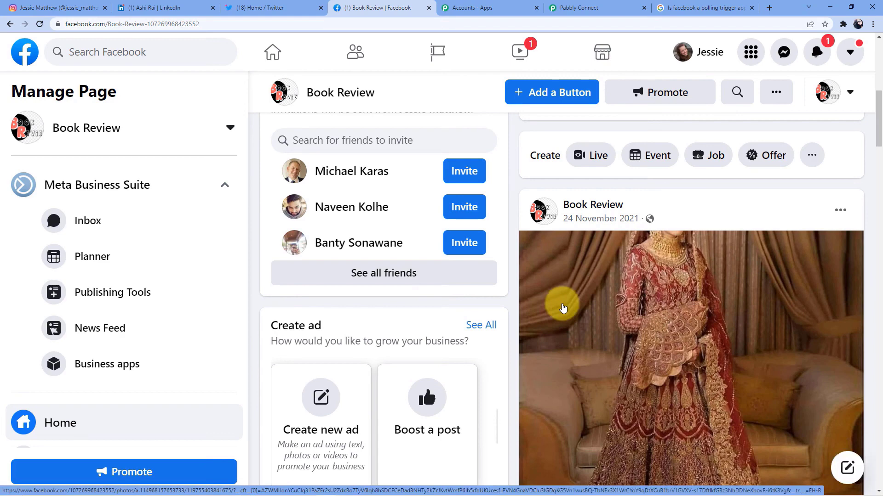
scroll(561, 306, "up", 3)
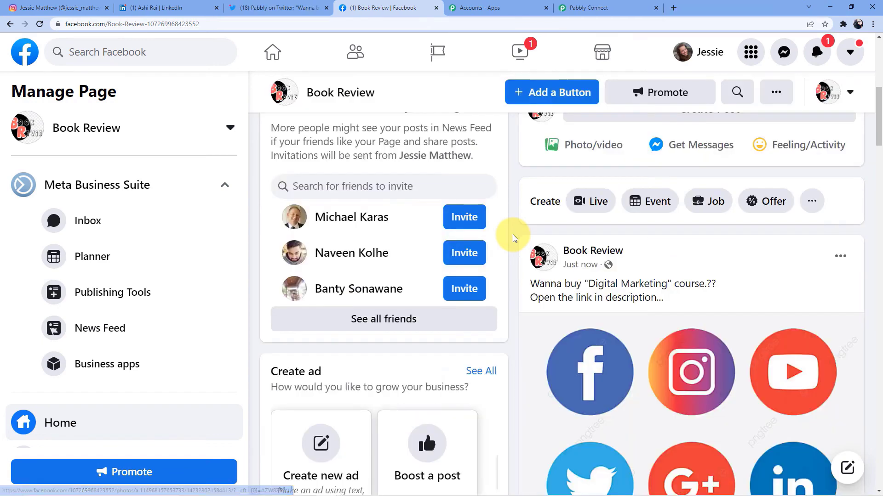
scroll(514, 238, "up", 5)
scroll(514, 238, "down", 9)
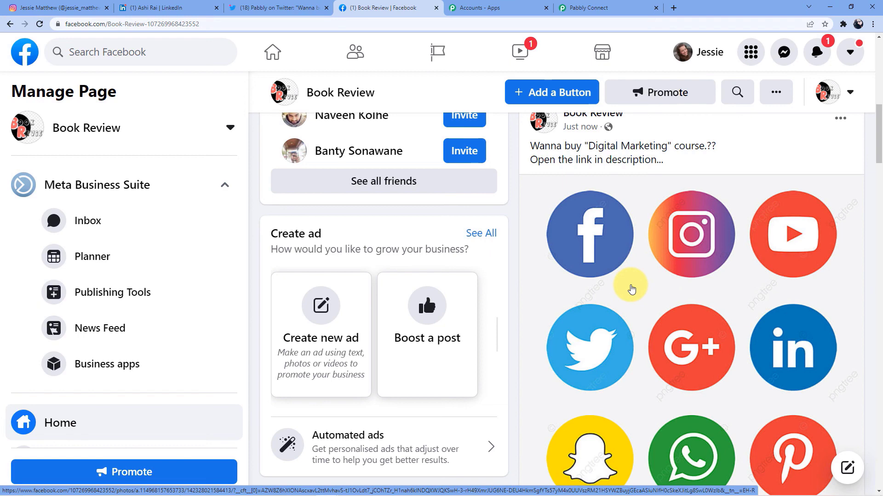
Step: Back in Pabbly Connect, collapse the Instagram, LinkedIn, Twitter and Facebook Pages steps
left_click(601, 7)
scroll(473, 256, "up", 20)
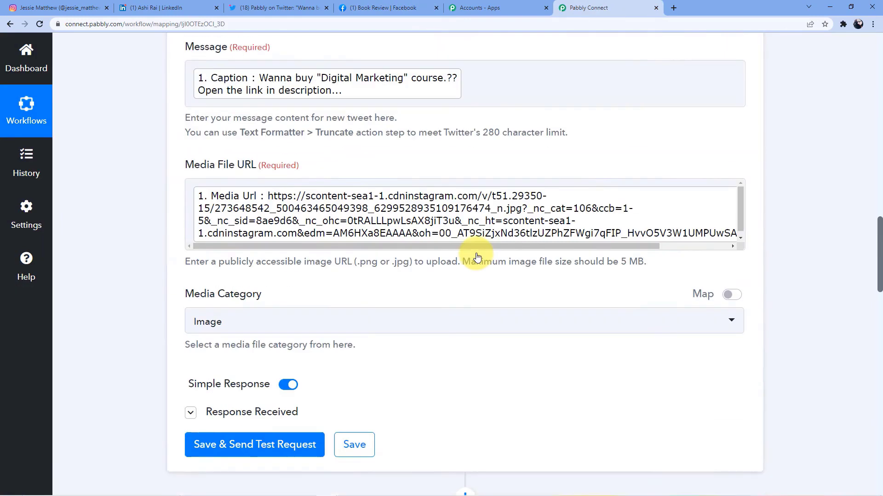
scroll(476, 256, "up", 5)
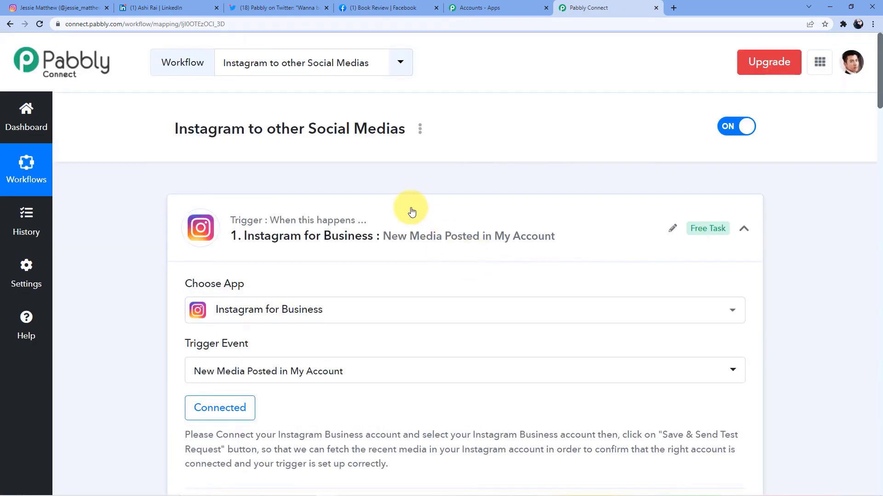
left_click(409, 209)
left_click(374, 158)
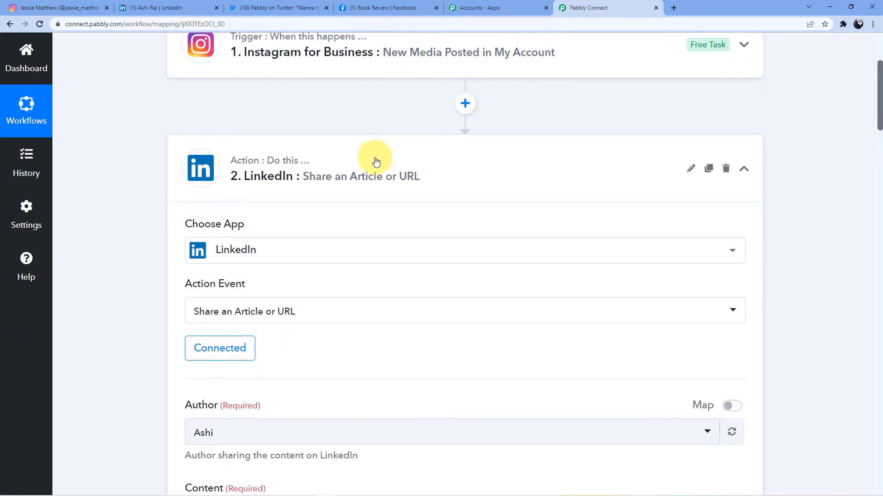
left_click(375, 158)
scroll(340, 184, "up", 4)
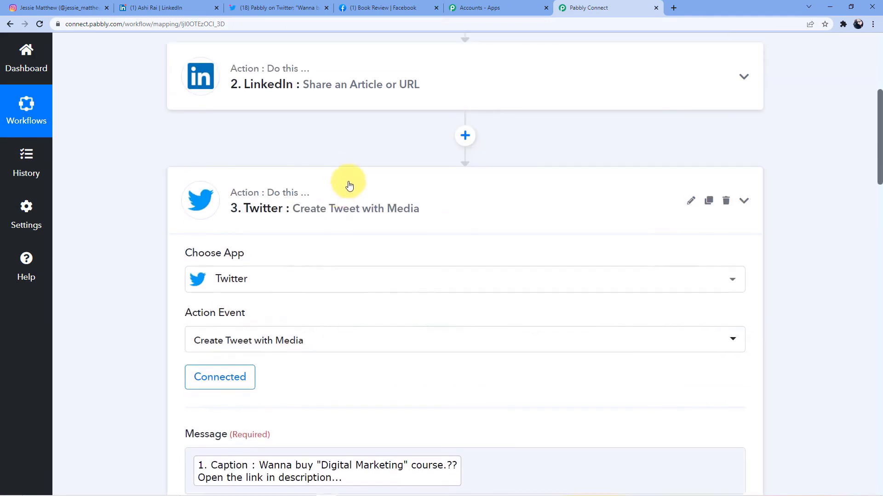
left_click(347, 184)
left_click(338, 139)
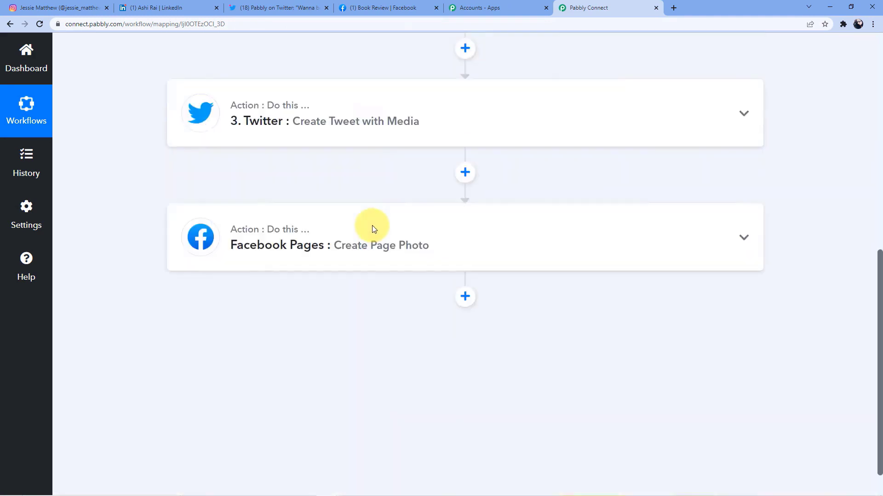
scroll(371, 228, "up", 8)
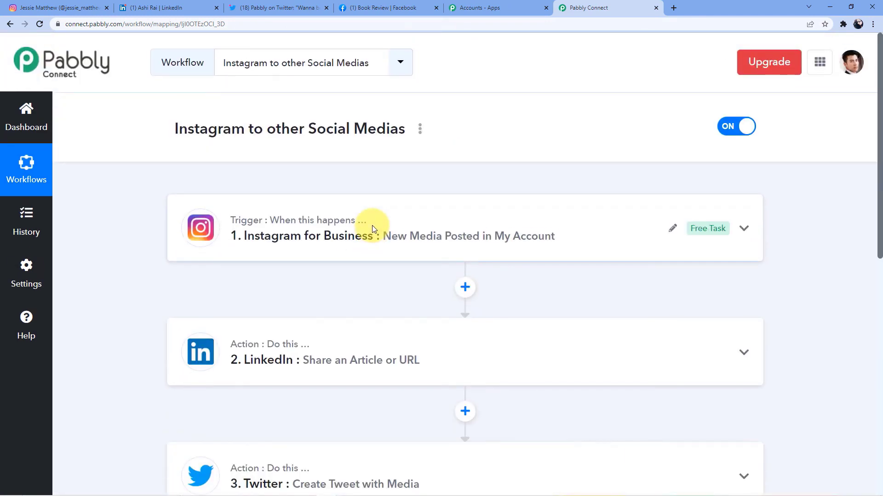
scroll(400, 202, "down", 5)
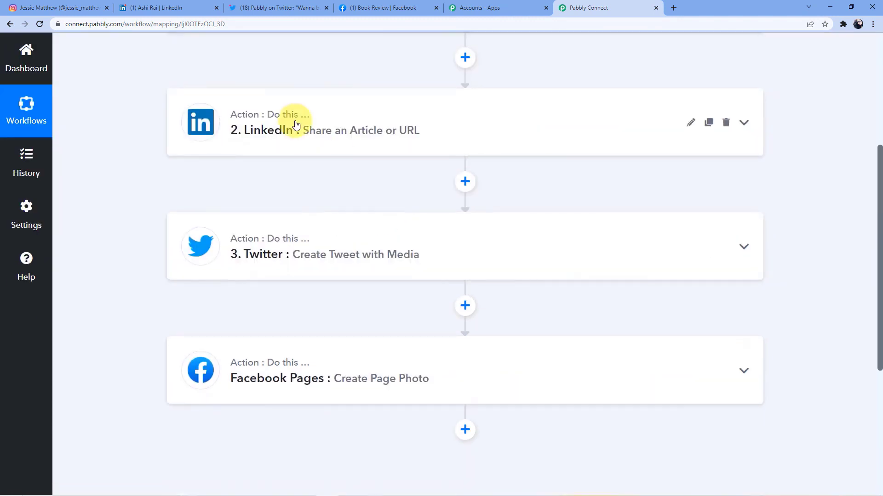
scroll(292, 123, "down", 2)
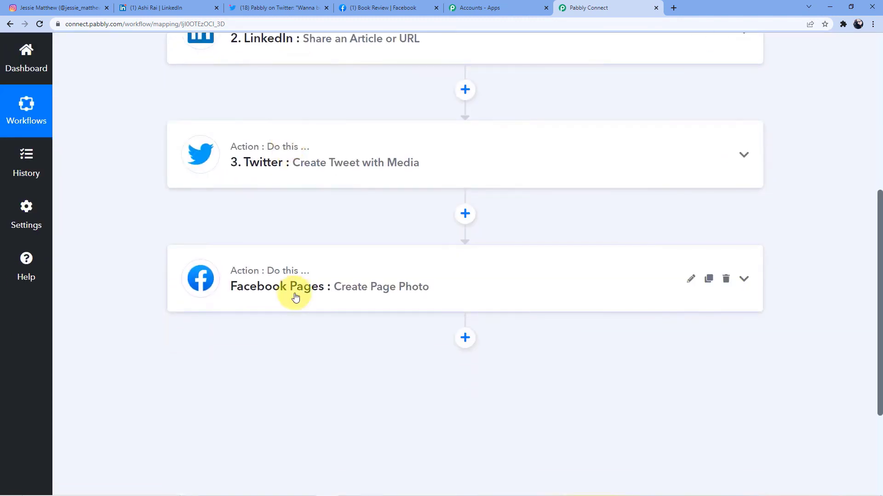
scroll(296, 297, "up", 7)
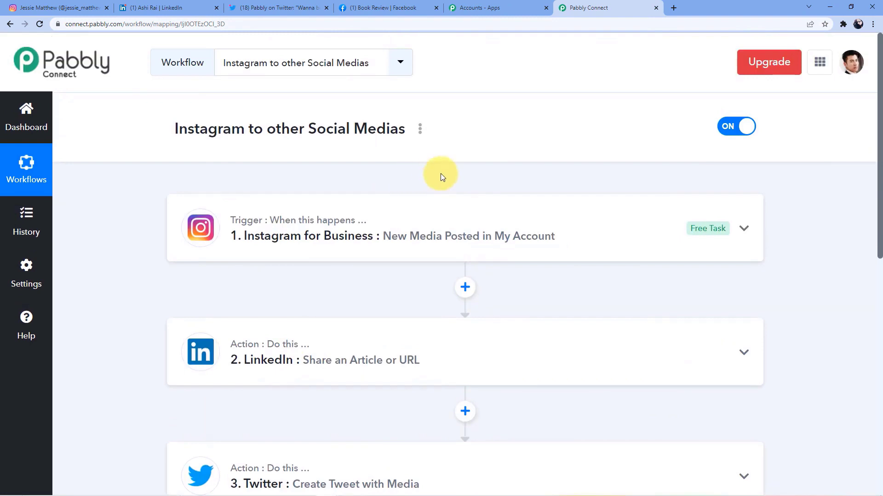
scroll(441, 177, "down", 2)
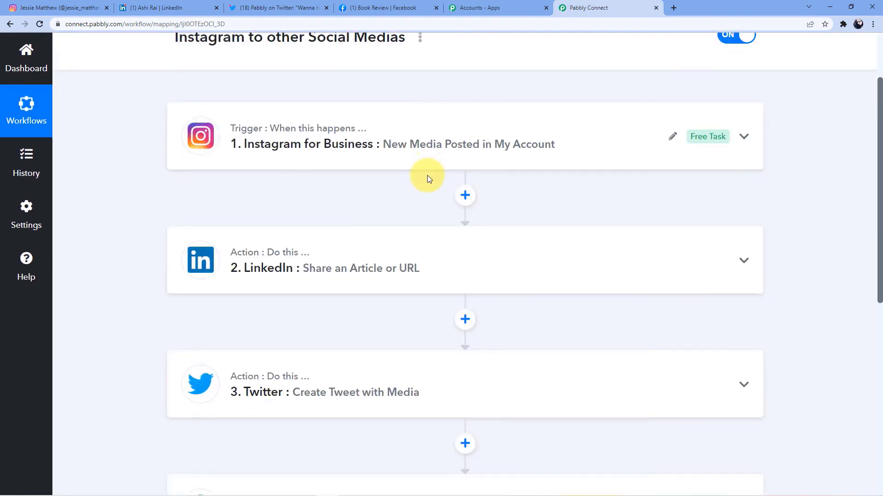
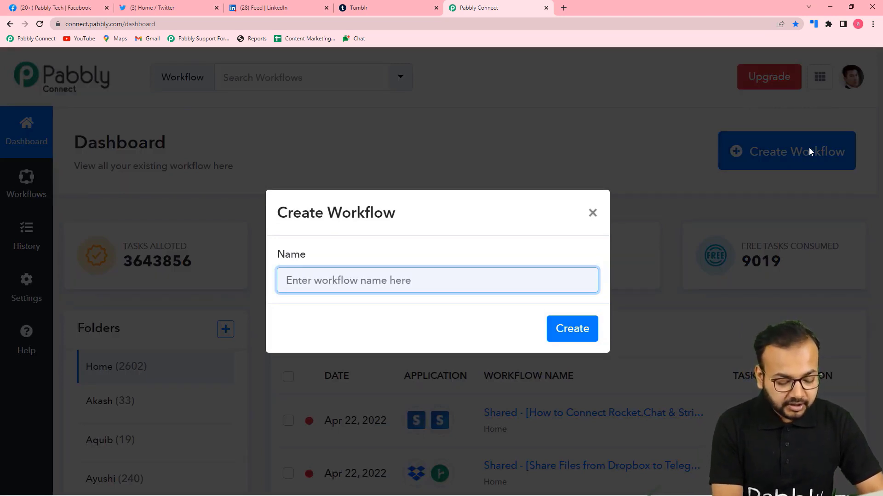
Step: Name the new workflow 'Share Facebook Media on Different Social Media Platforms' and create it
type("Share")
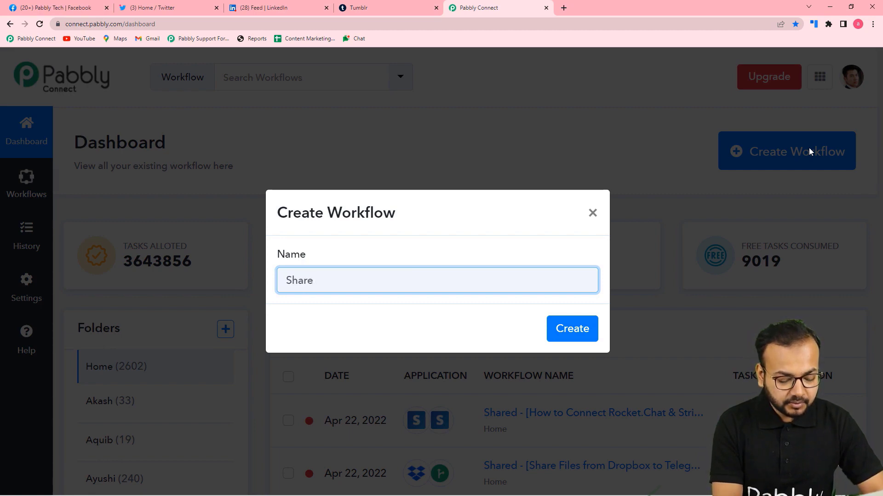
type(" Facbook")
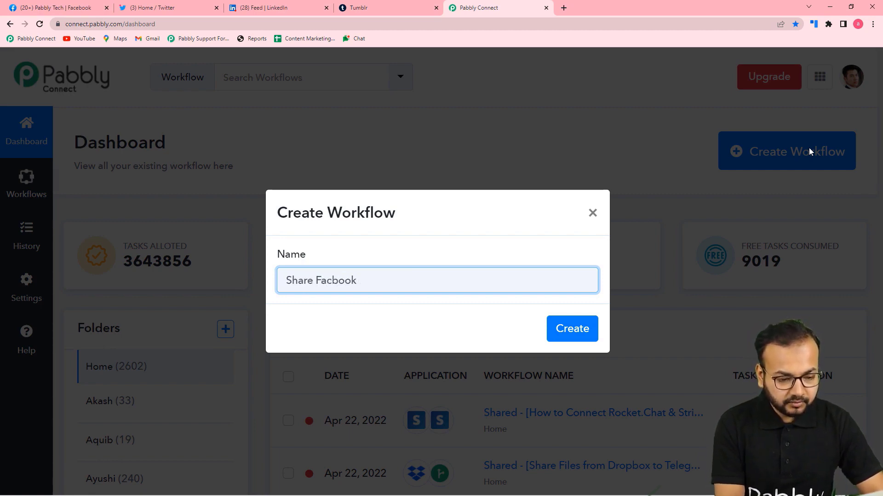
key("BackSpace")
key("BackSpace")
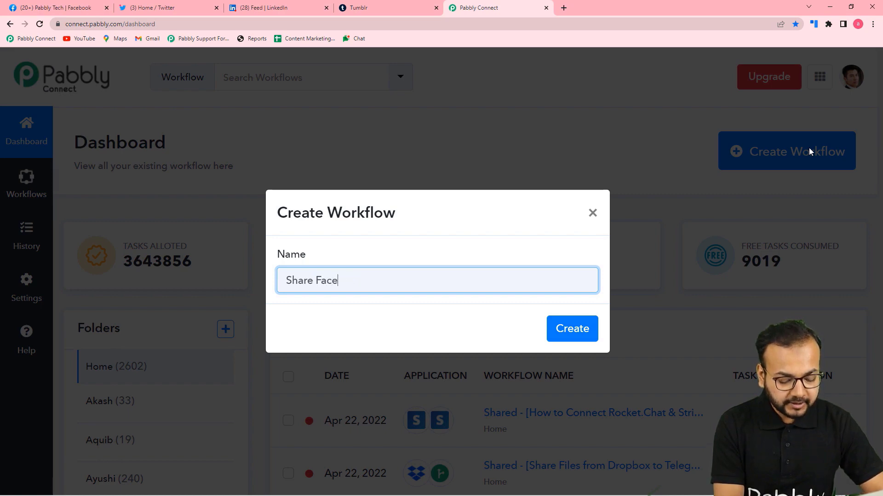
type("ok")
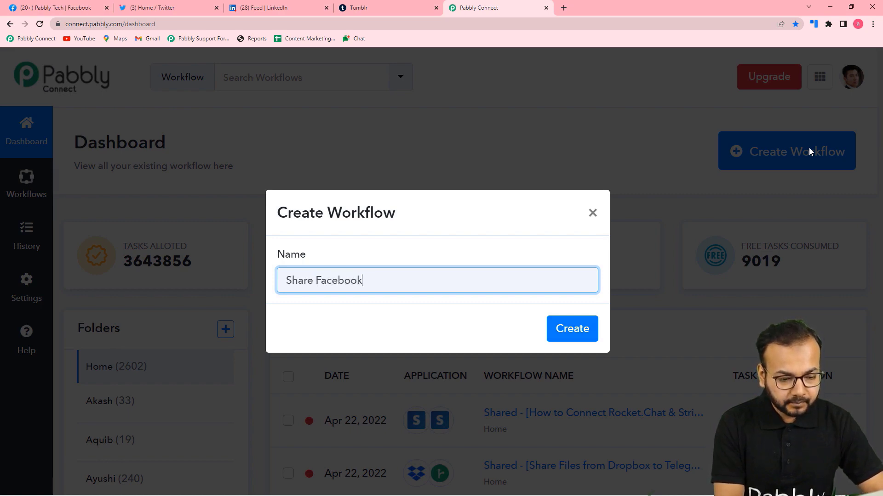
type(" Me")
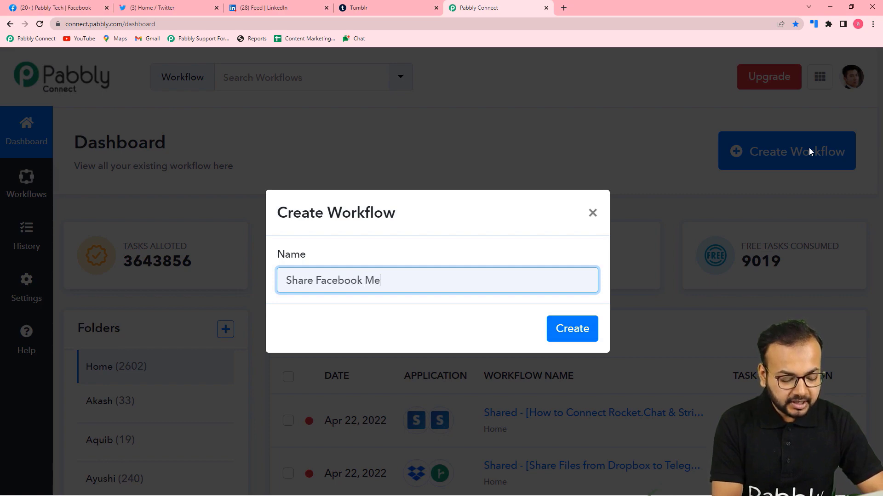
type("Media on")
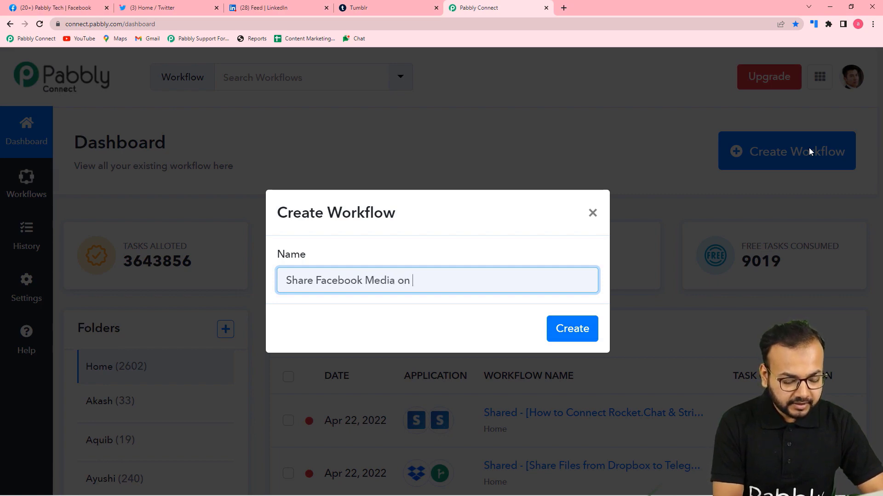
type(" Diffe")
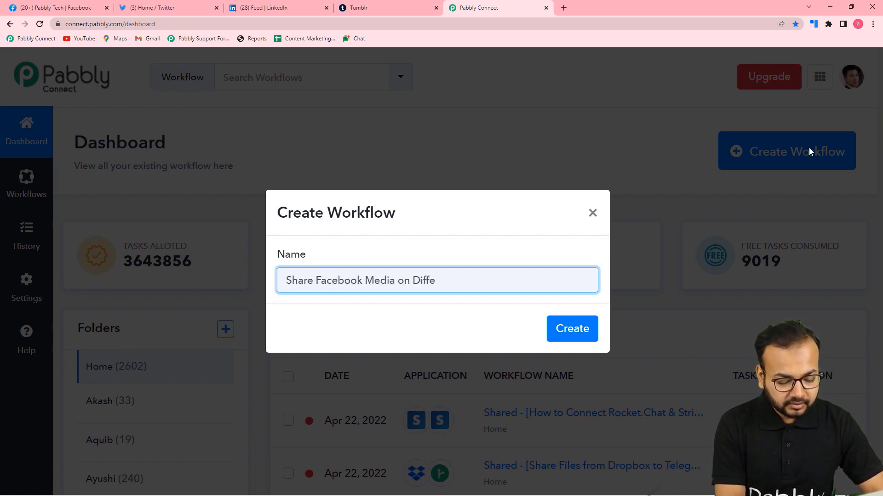
type("rent")
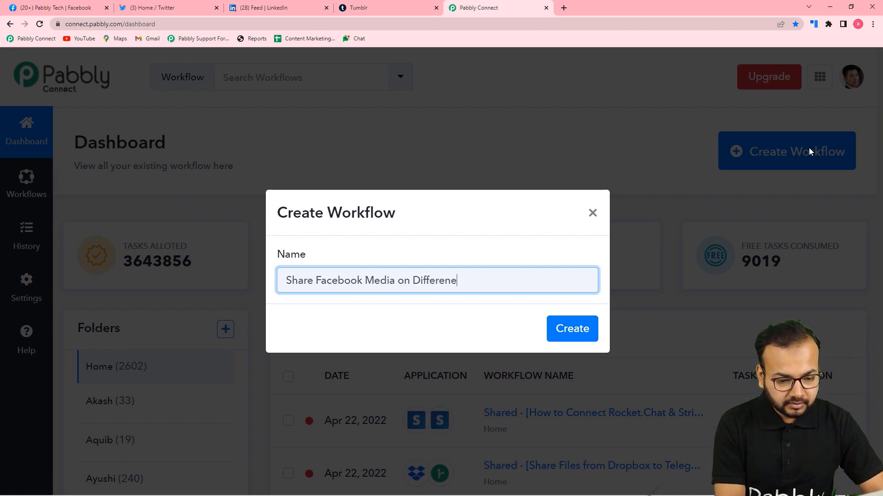
key("BackSpace")
key("BackSpace")
key("BackSpace")
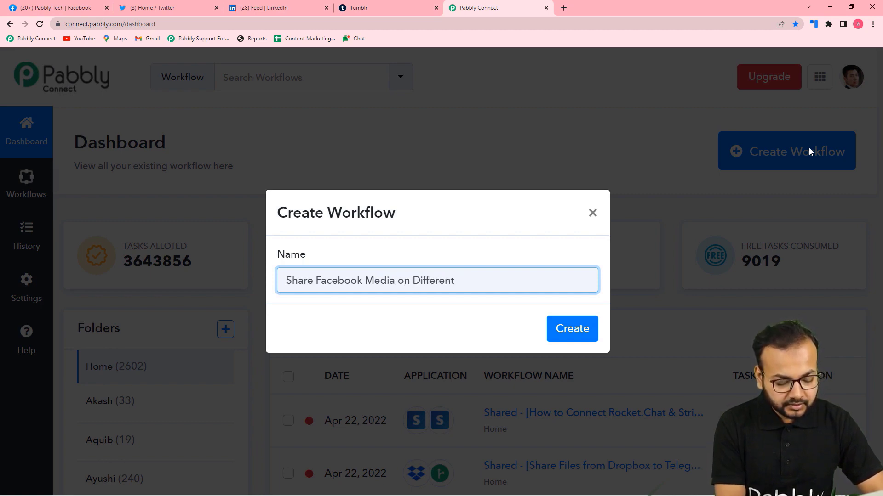
type("t s")
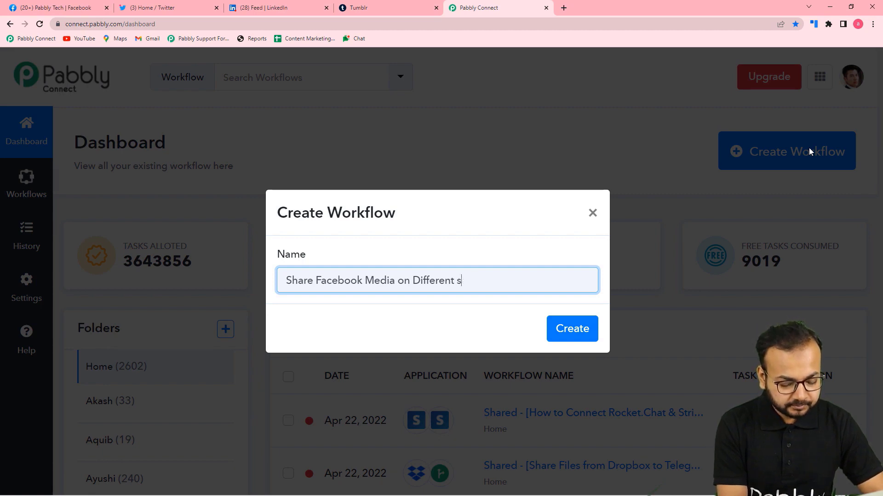
type("socia")
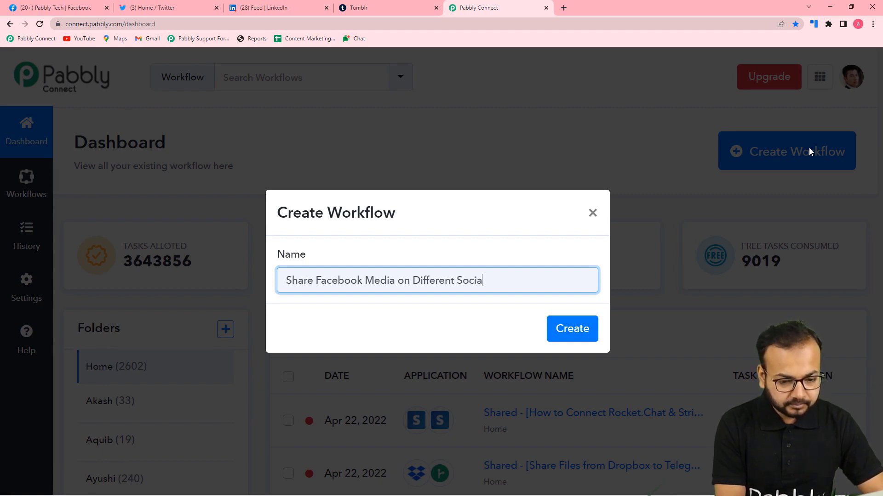
type("l m")
type("Medi")
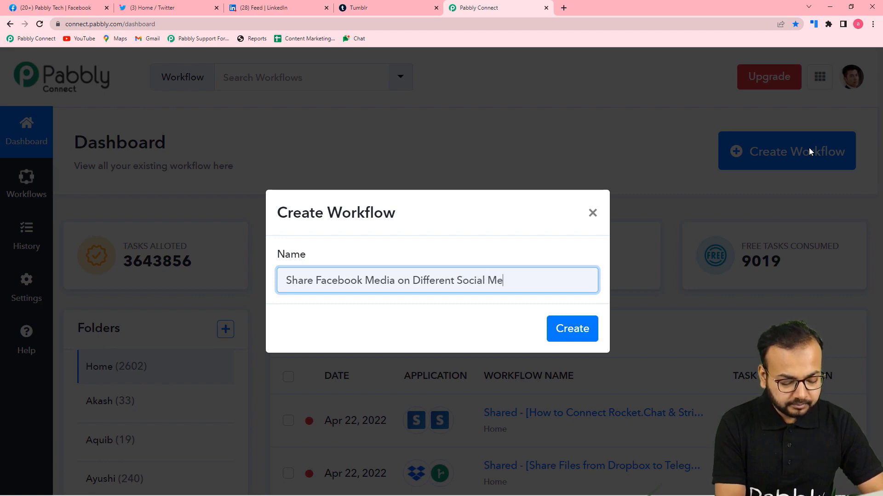
type("a Pl")
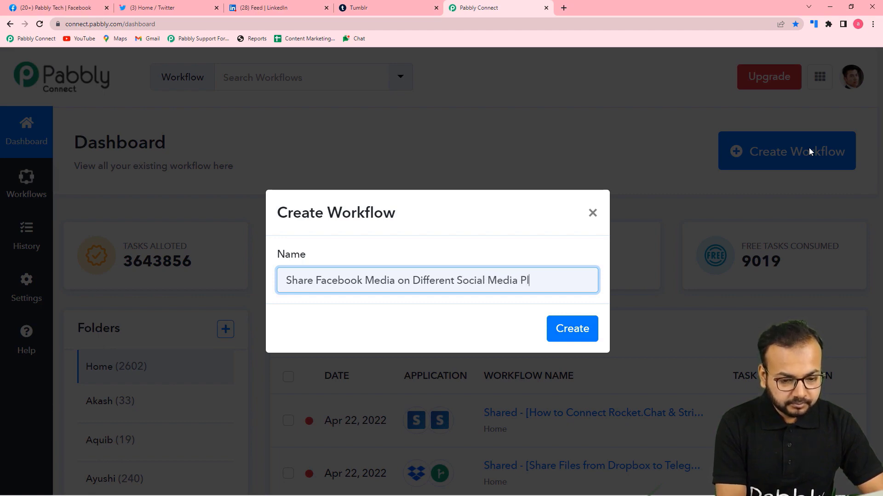
type("atforms")
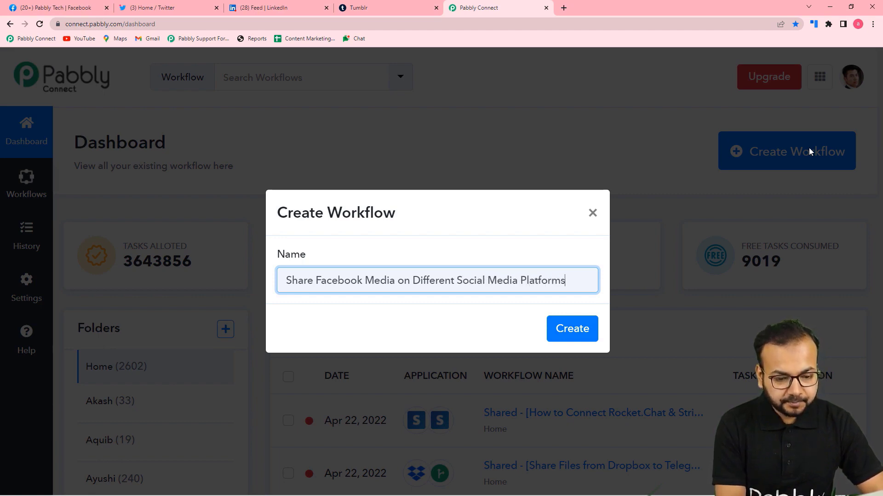
left_click(422, 317)
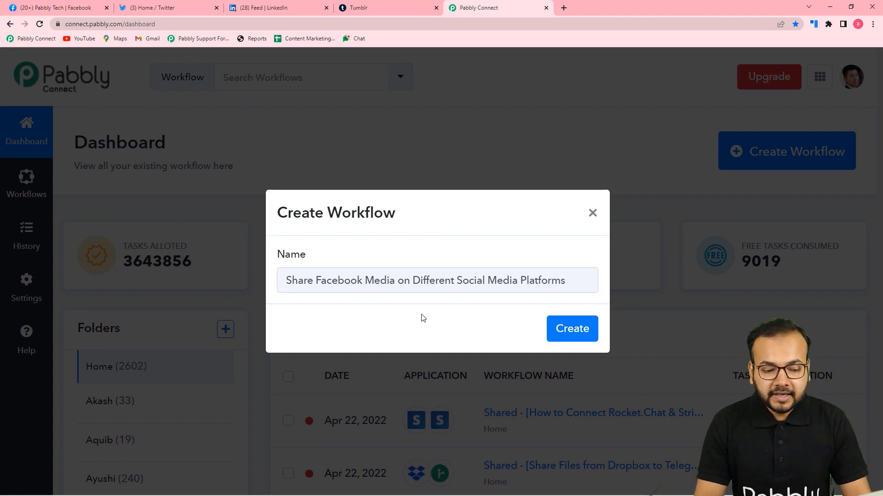
left_click(557, 330)
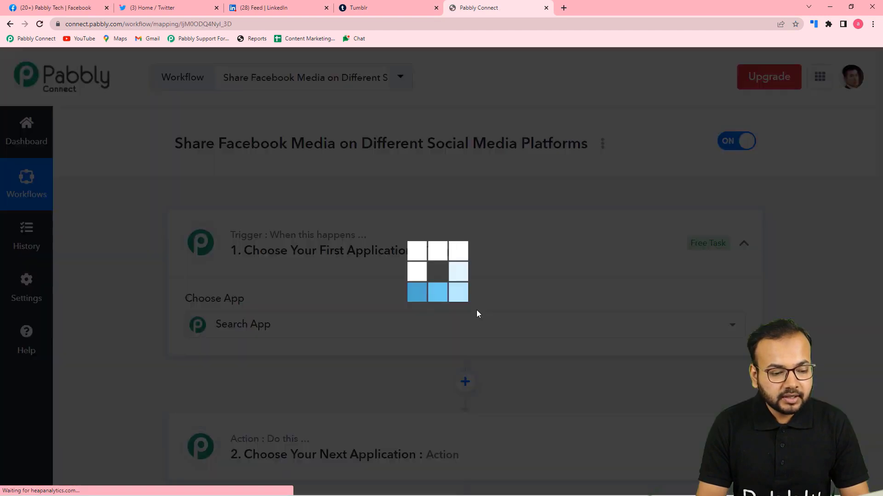
Step: Collapse the Trigger card, then re-expand it to show the Choose App list
scroll(291, 258, "down", 3)
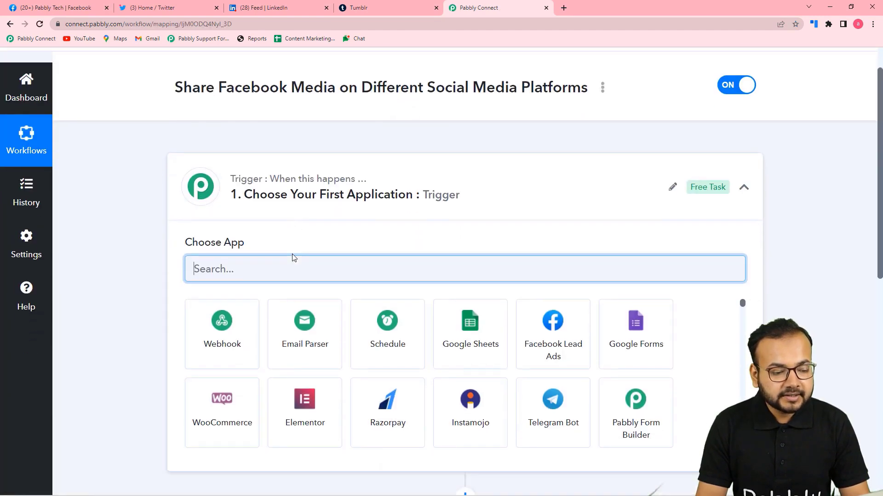
left_click(744, 106)
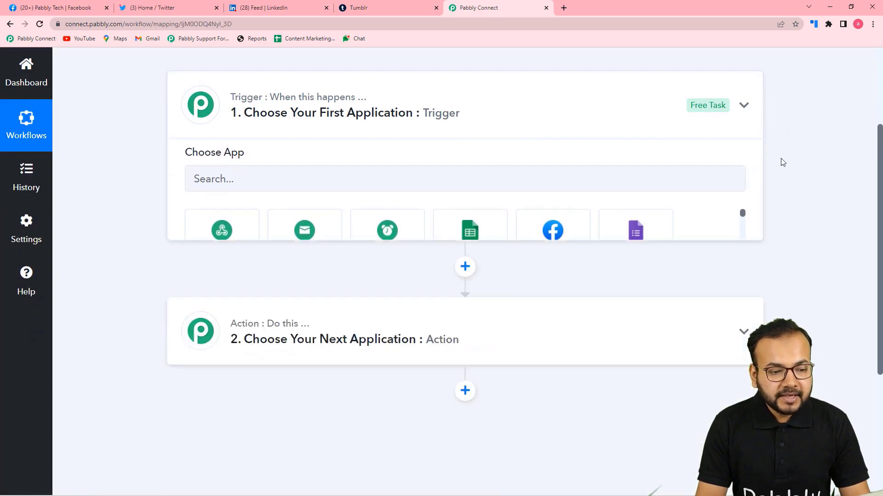
scroll(289, 169, "up", 2)
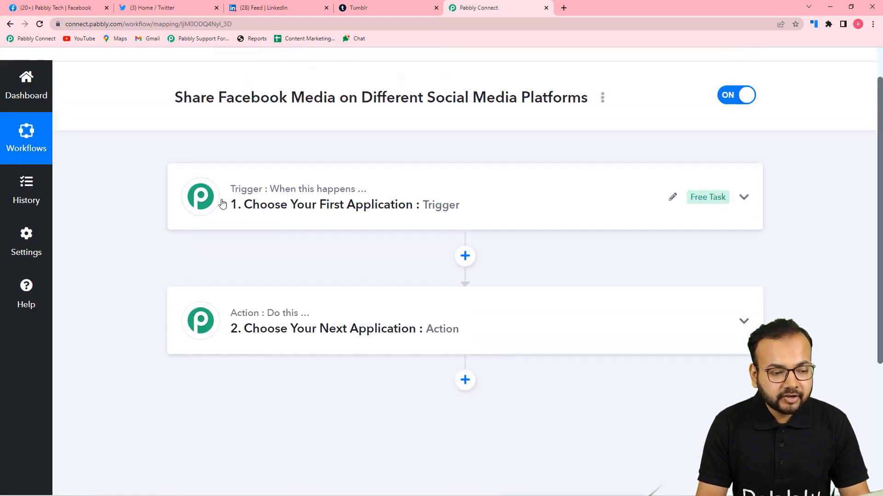
mouse_move(249, 322)
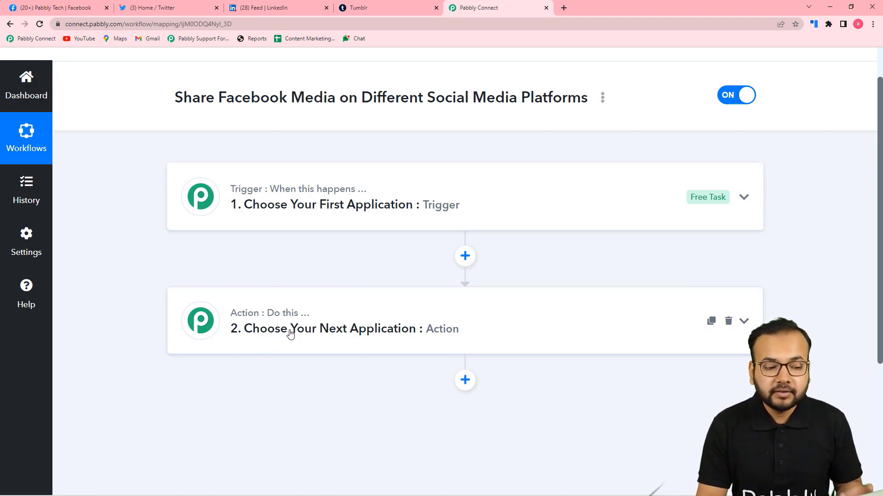
left_click(294, 219)
scroll(293, 224, "down", 3)
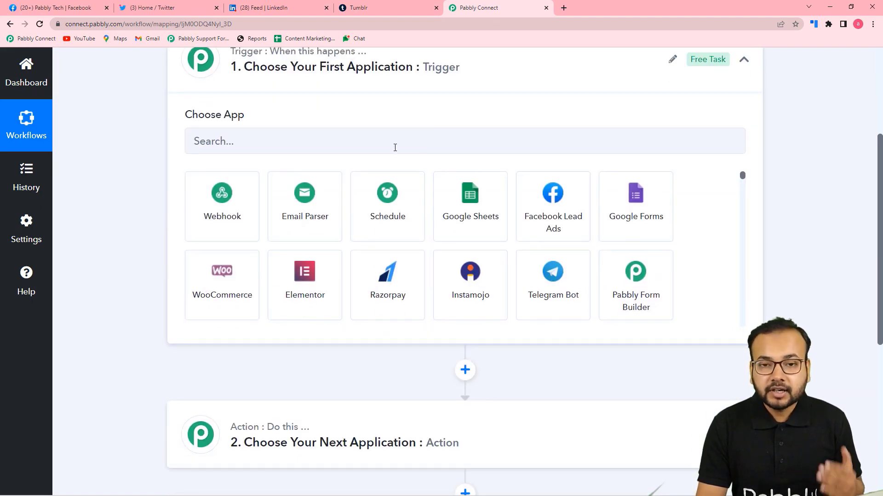
scroll(389, 174, "up", 1)
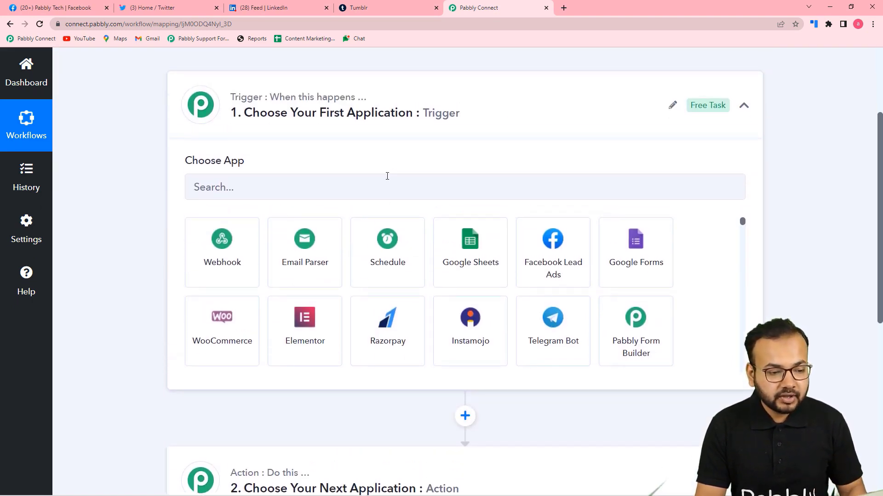
Step: Set the trigger app to Facebook Pages with the New Post event, then start connecting
left_click(331, 199)
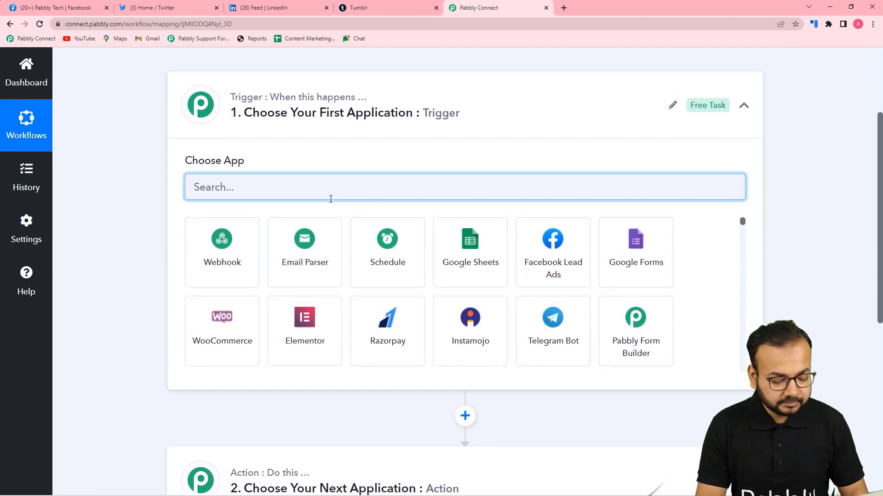
type("fac")
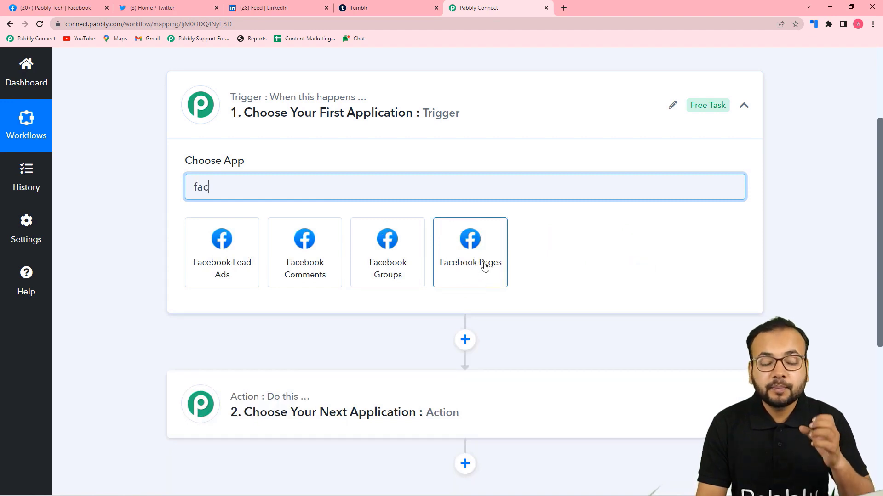
left_click(476, 264)
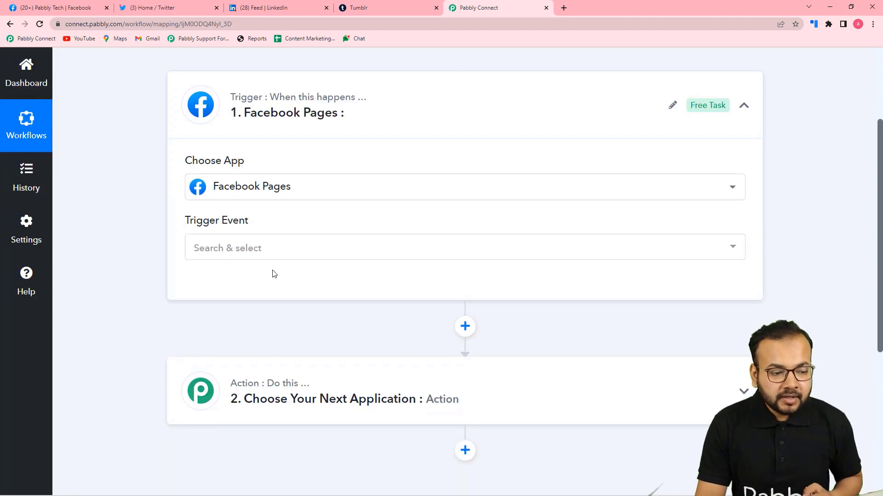
left_click(250, 250)
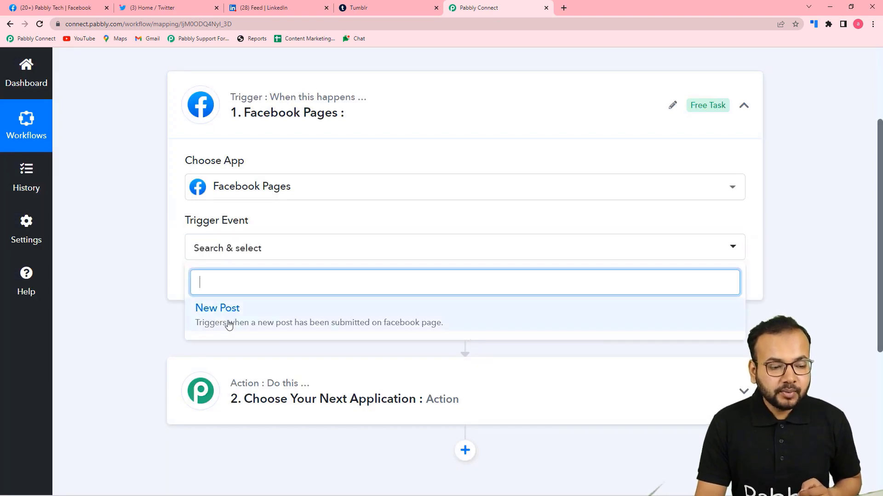
left_click(229, 326)
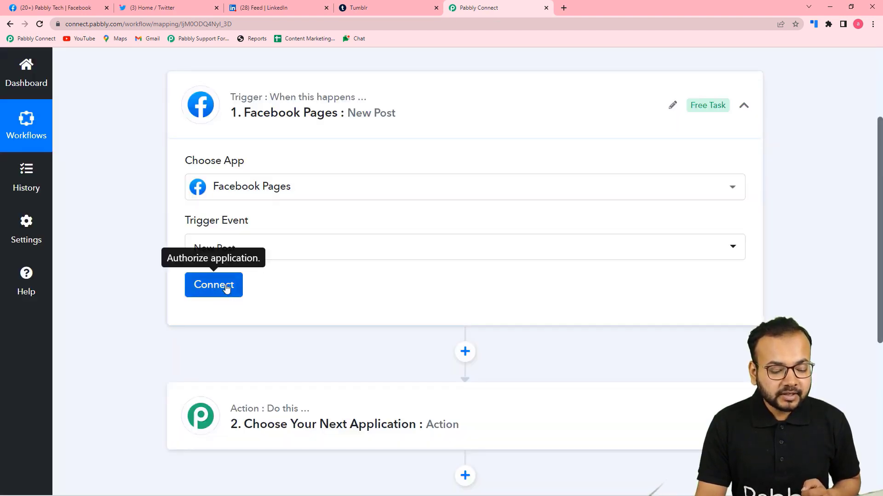
left_click(213, 285)
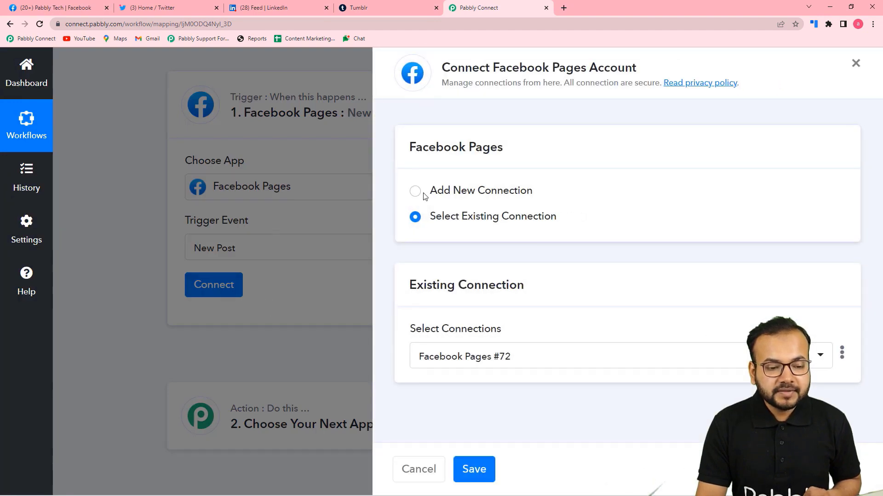
Step: Authorize a new Facebook Pages connection and check the Your's Stationery page in the Facebook tab
left_click(415, 192)
left_click(448, 336)
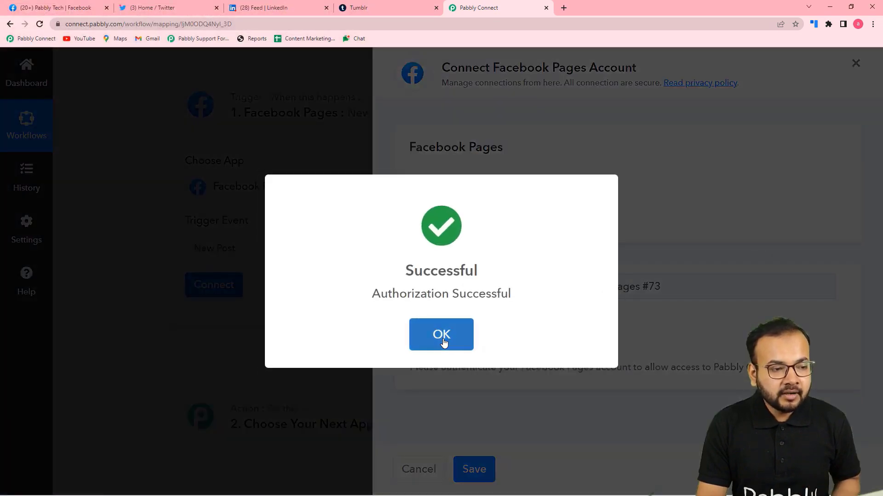
left_click(444, 341)
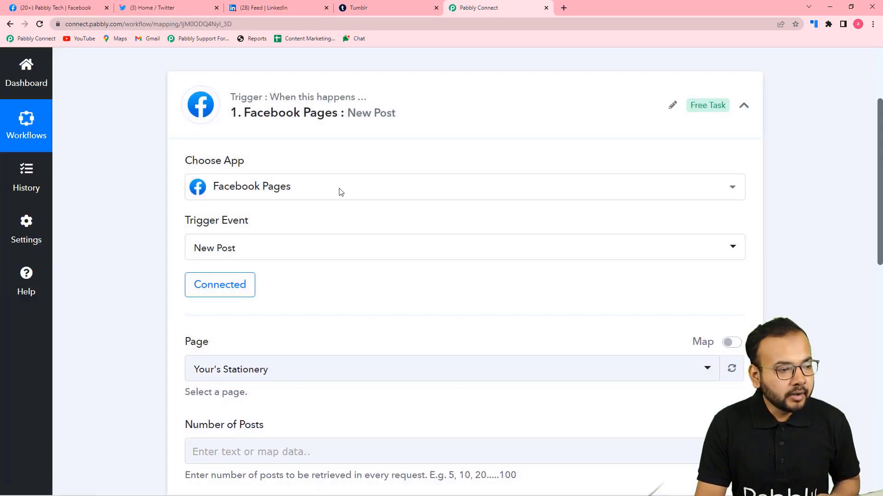
left_click(48, 9)
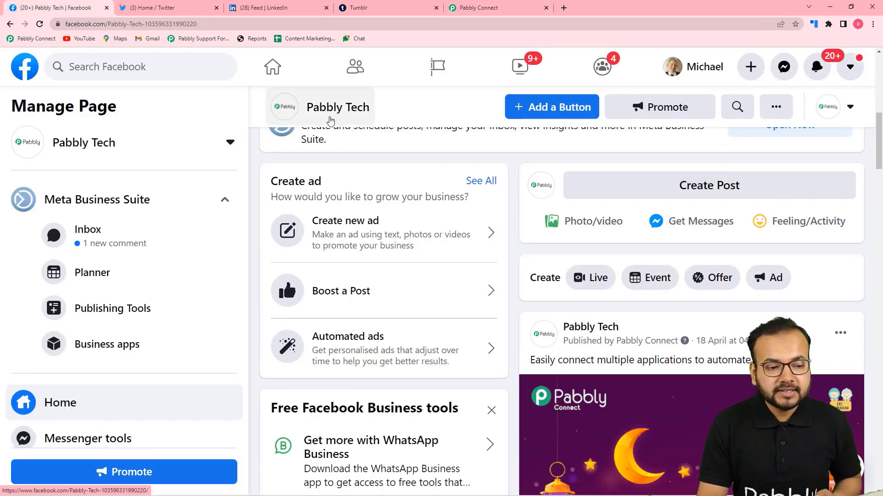
left_click(505, 9)
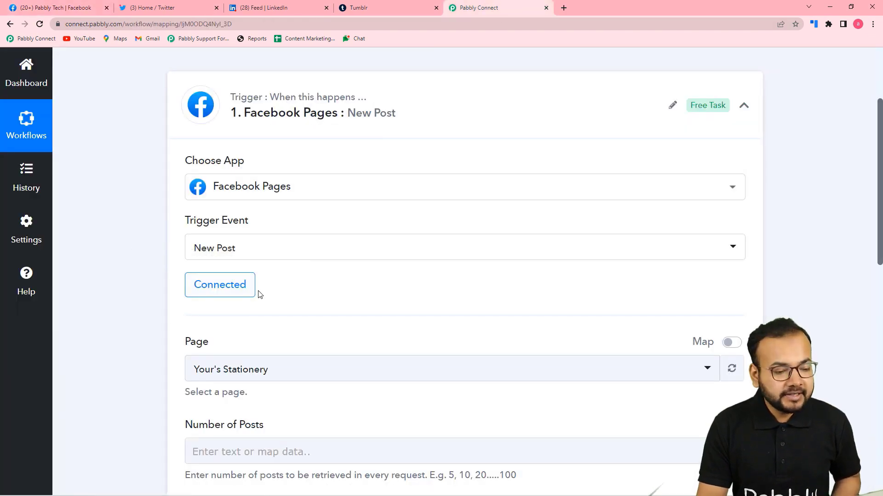
Step: Search 'pabbl' in the Page dropdown and select Pabbly Tech as the watched page
scroll(259, 294, "down", 2)
scroll(131, 253, "down", 1)
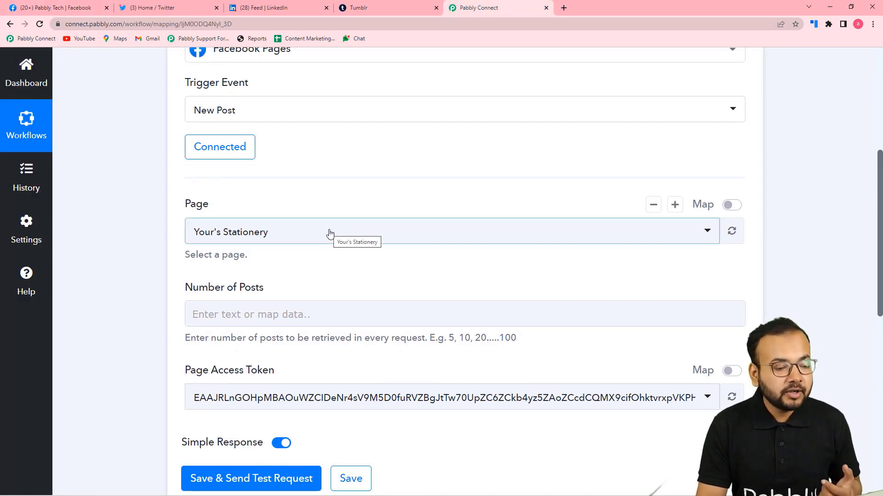
left_click(330, 233)
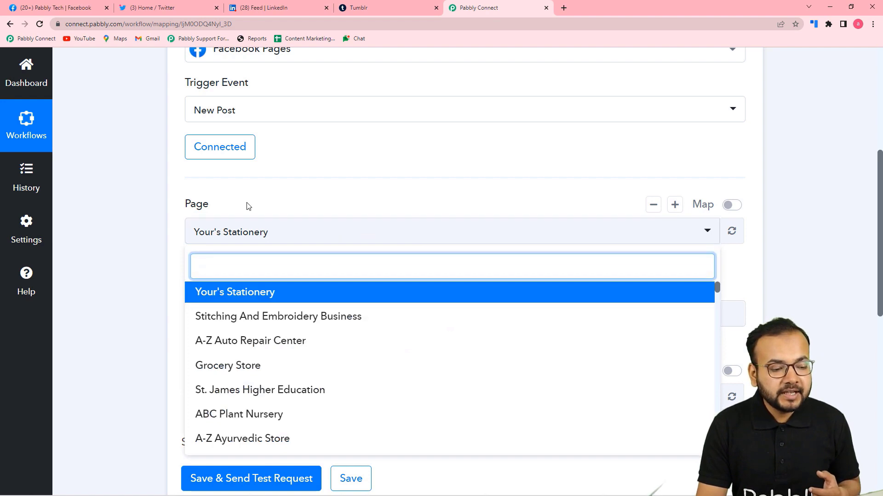
left_click(247, 206)
left_click(251, 239)
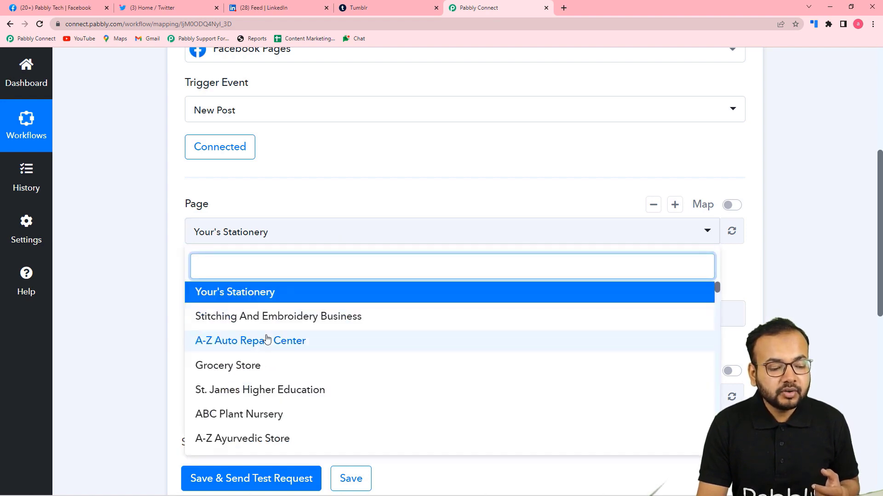
scroll(267, 339, "down", 2)
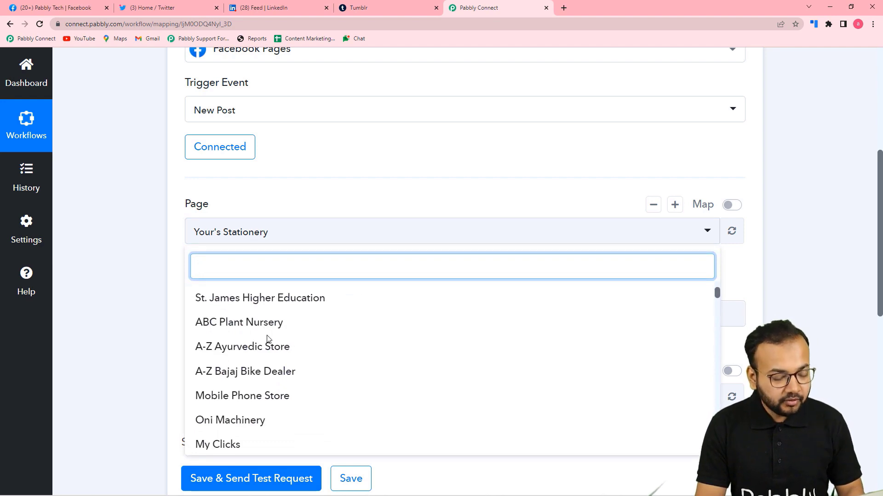
type("pa")
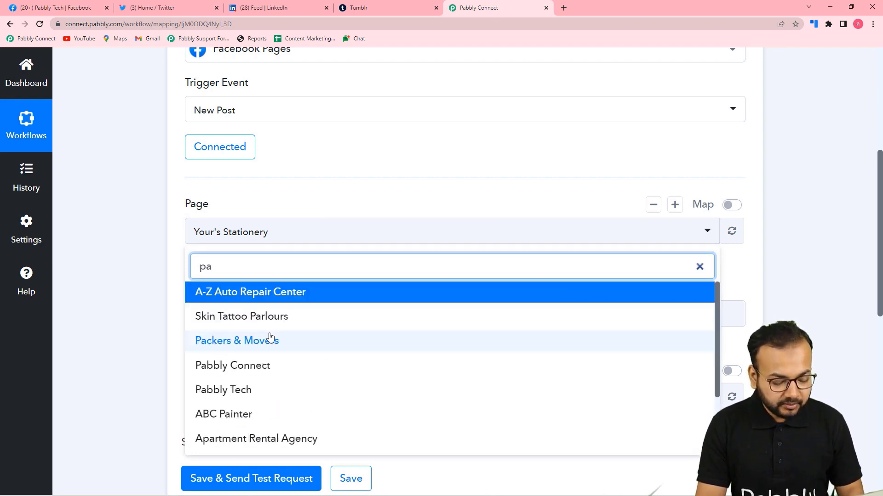
type("bbl")
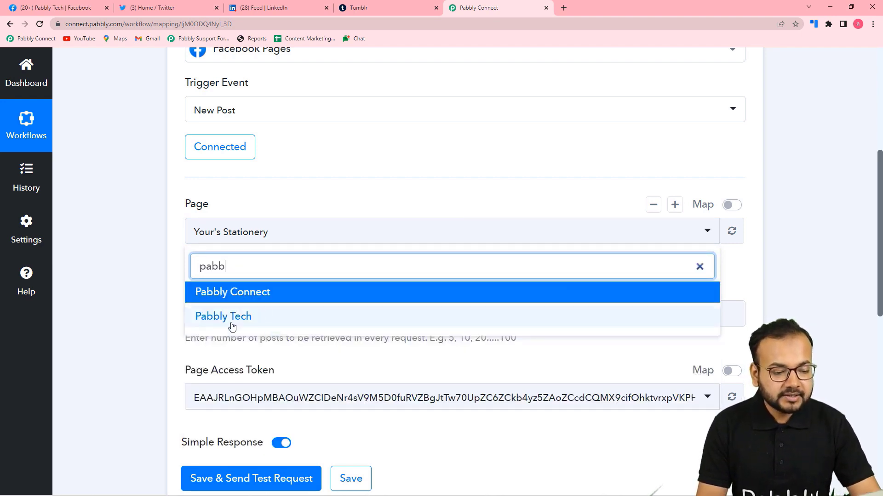
left_click(232, 316)
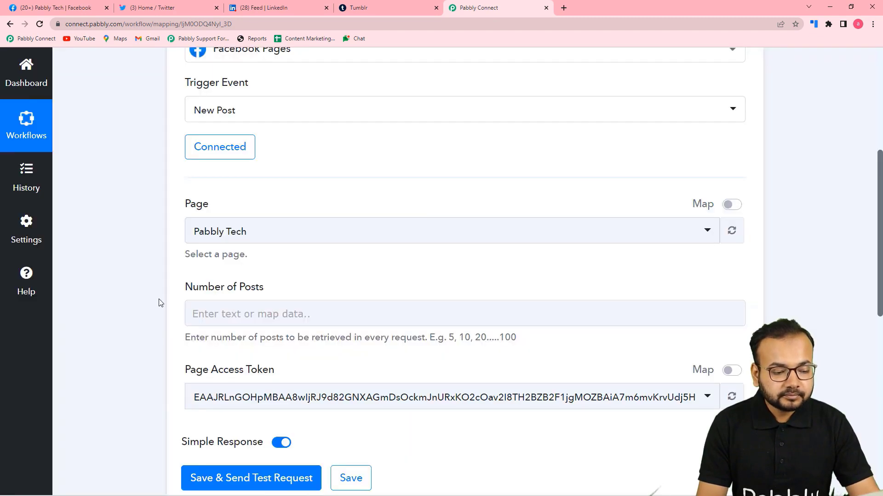
Step: Enter 1 in the Number of Posts field
scroll(158, 299, "down", 2)
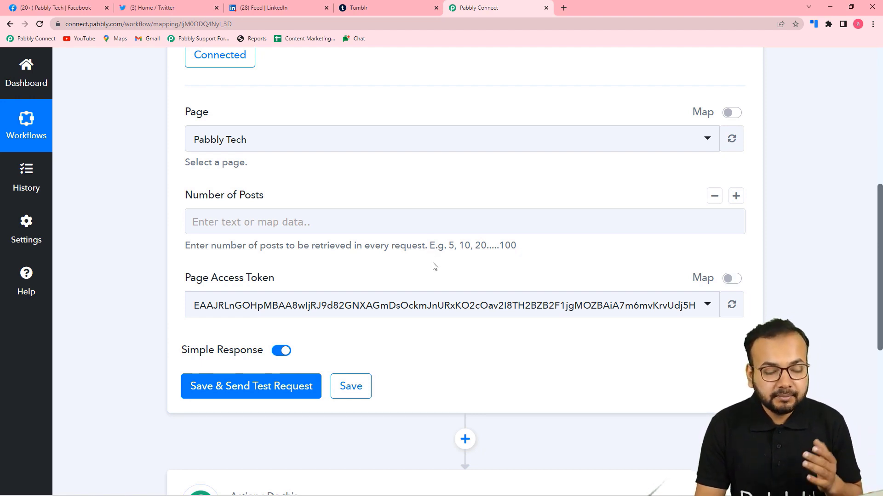
left_click(302, 215)
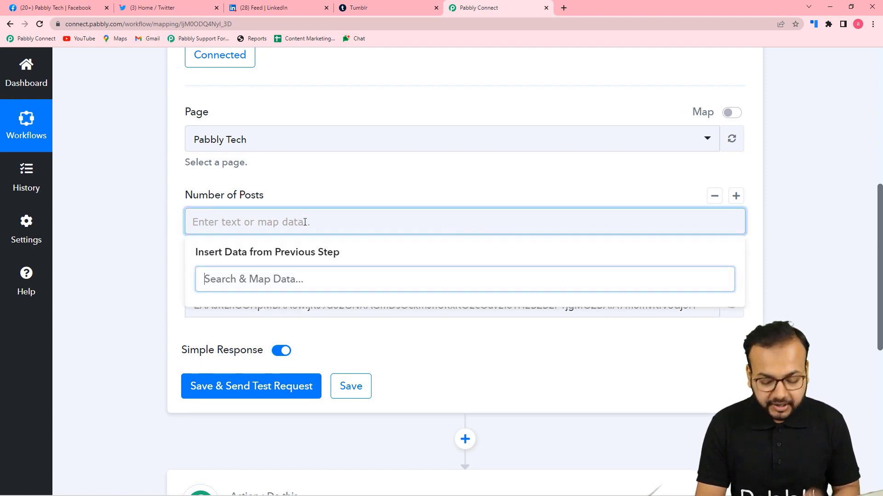
type("1")
left_click(157, 246)
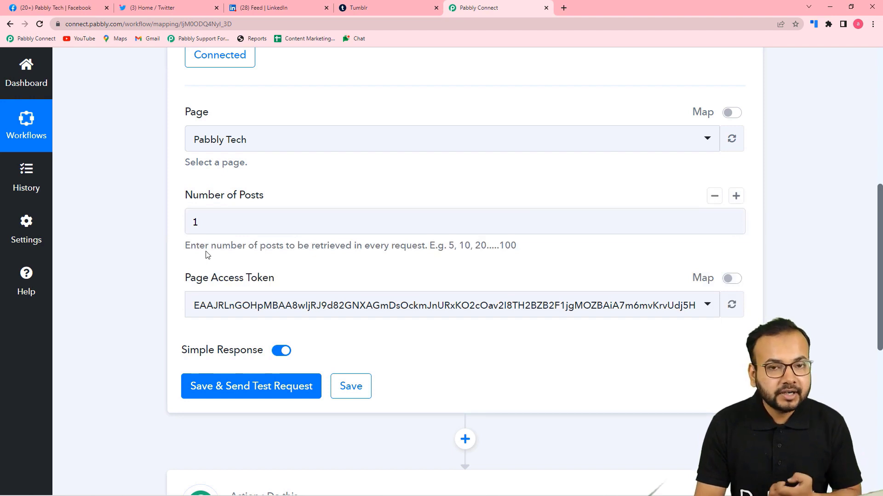
Step: Save the trigger and send a test request to fetch the latest Pabbly Tech post
scroll(206, 255, "down", 3)
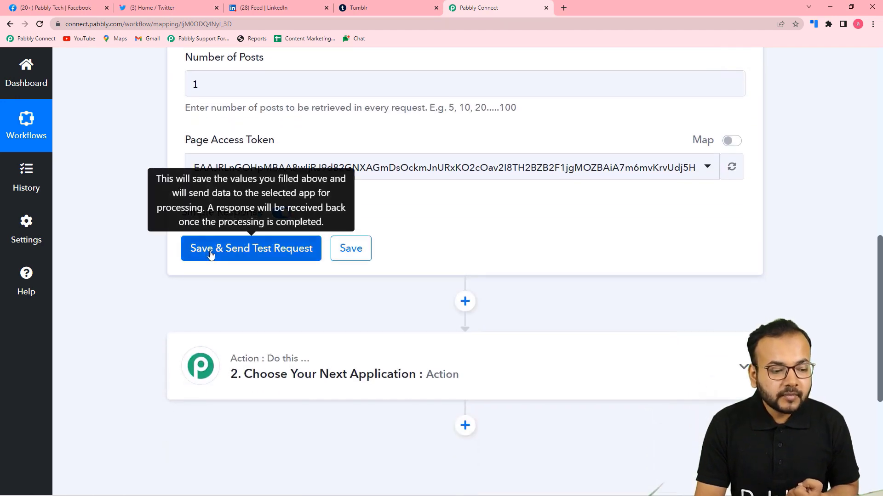
left_click(238, 256)
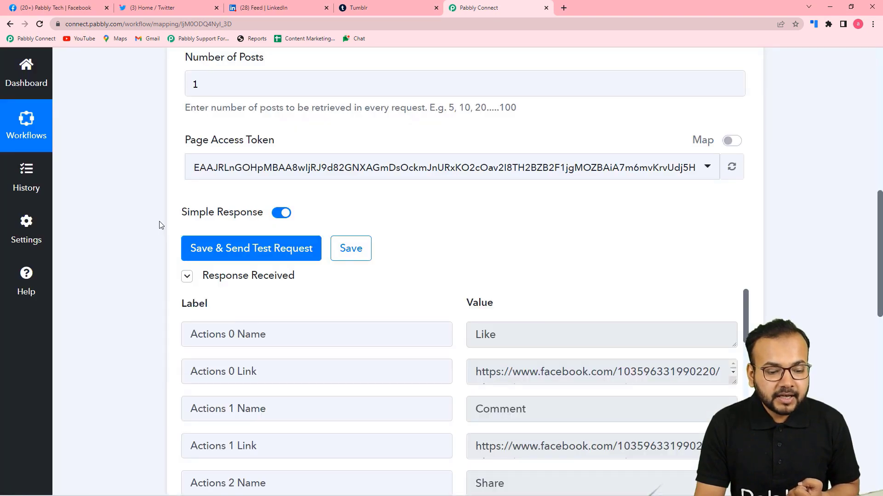
scroll(160, 225, "down", 3)
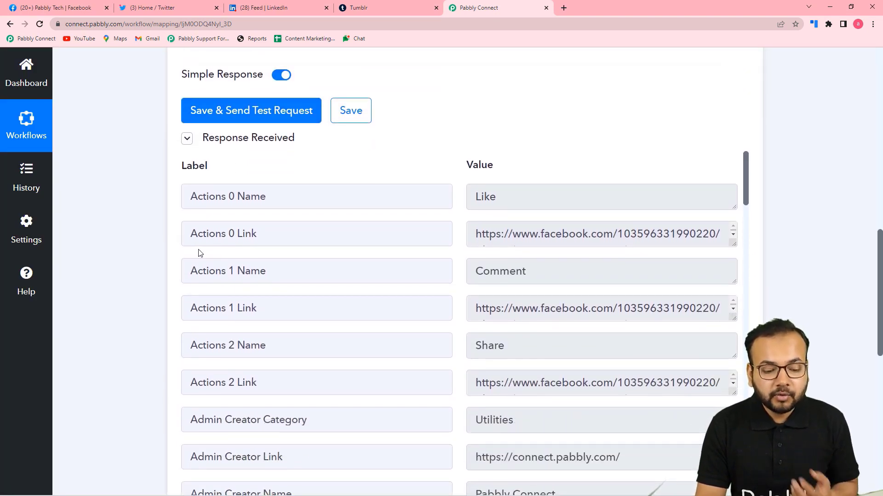
scroll(385, 329, "down", 3)
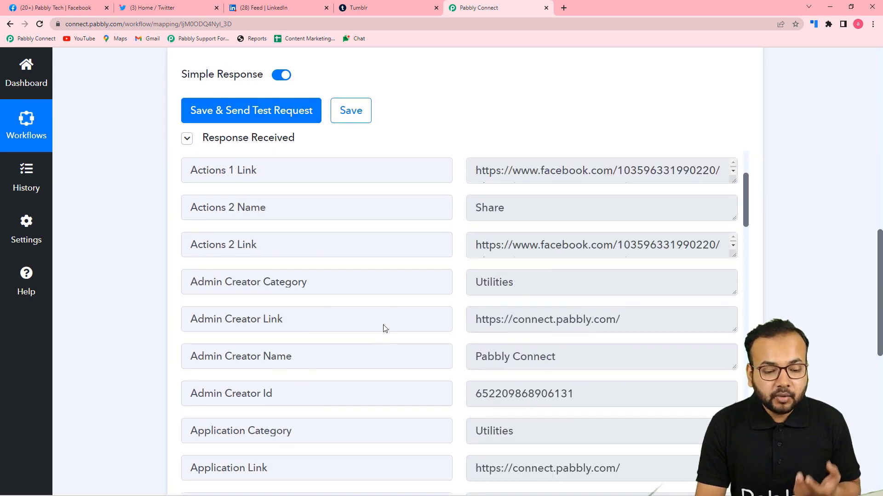
scroll(384, 329, "down", 6)
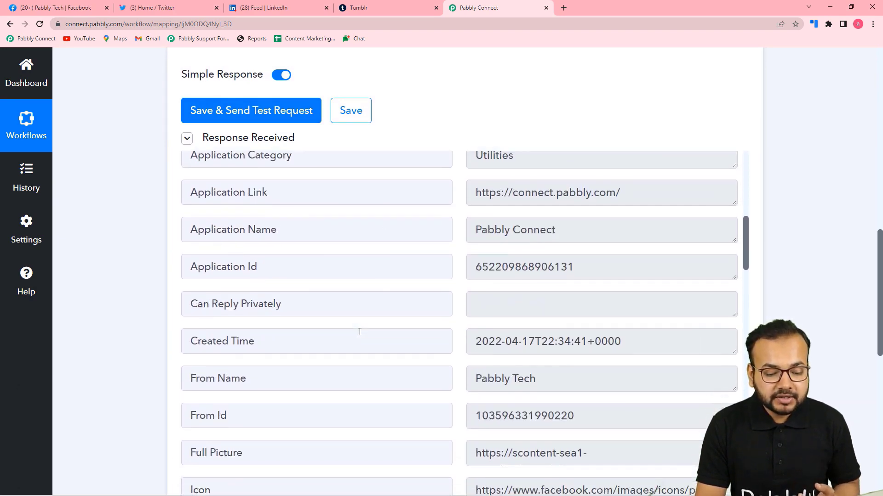
scroll(359, 332, "down", 2)
scroll(170, 321, "down", 3)
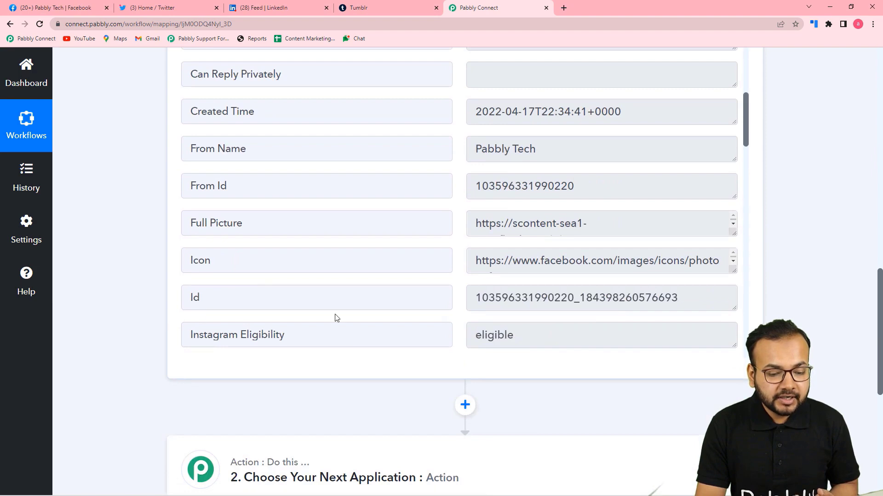
scroll(336, 317, "down", 8)
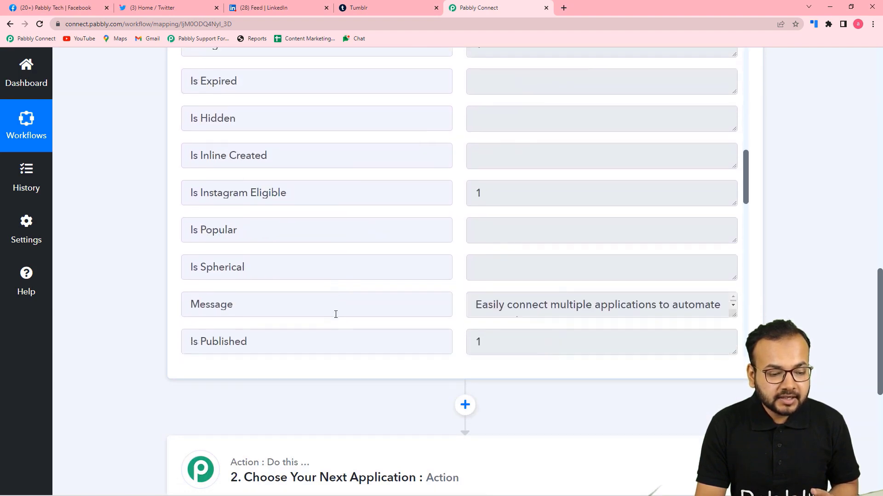
scroll(335, 314, "down", 1)
Step: Enlarge the Message, Picture and Target Url response boxes and select the Target Url link
left_click_drag(732, 265, 742, 344)
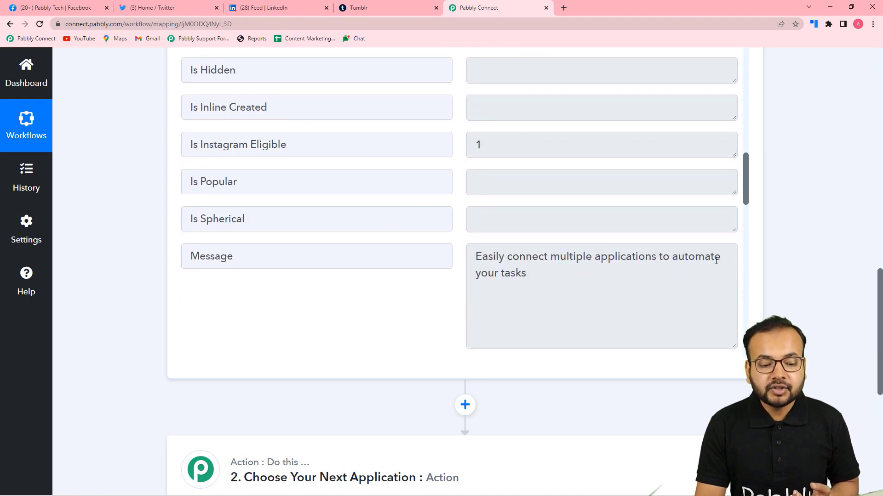
scroll(336, 317, "down", 7)
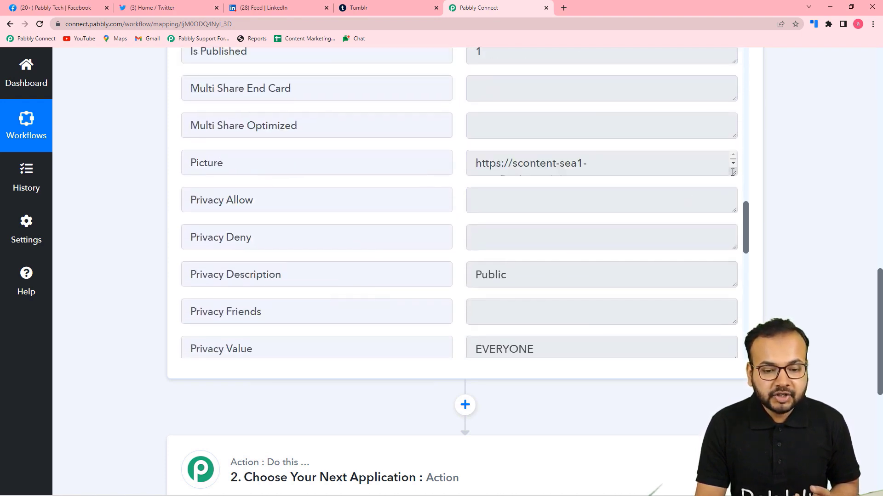
left_click_drag(732, 173, 741, 332)
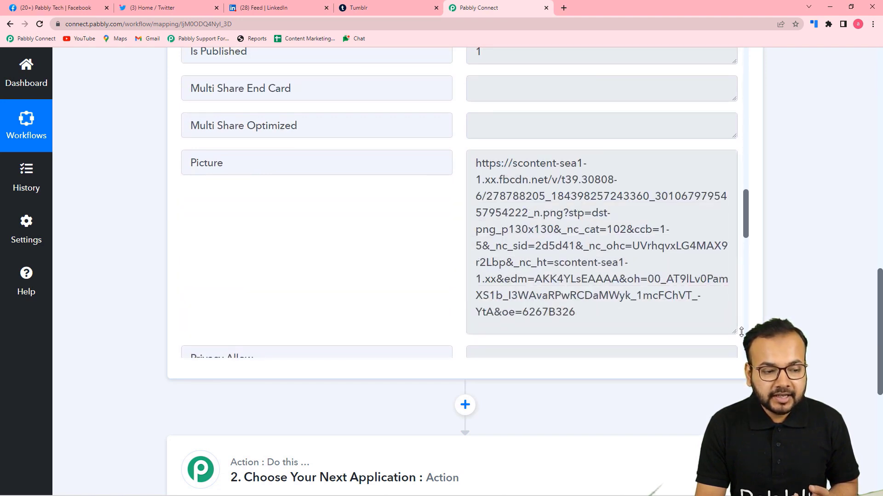
scroll(398, 241, "down", 5)
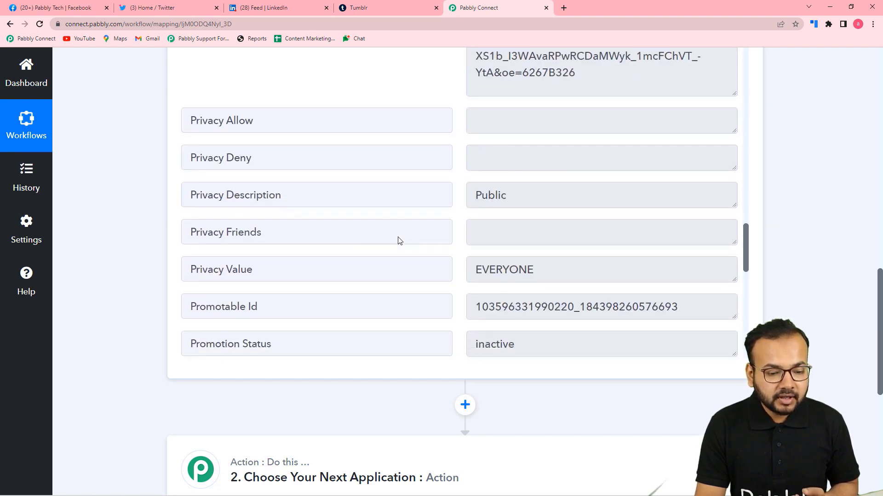
scroll(398, 240, "down", 6)
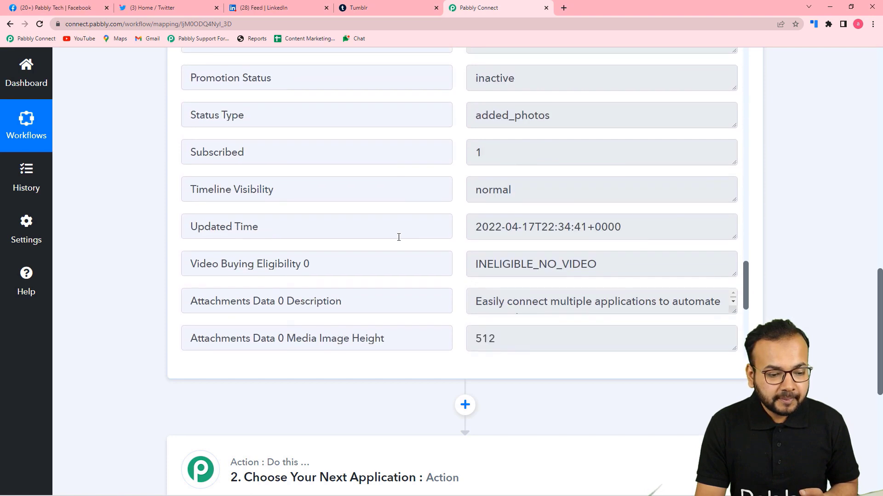
scroll(398, 238, "down", 4)
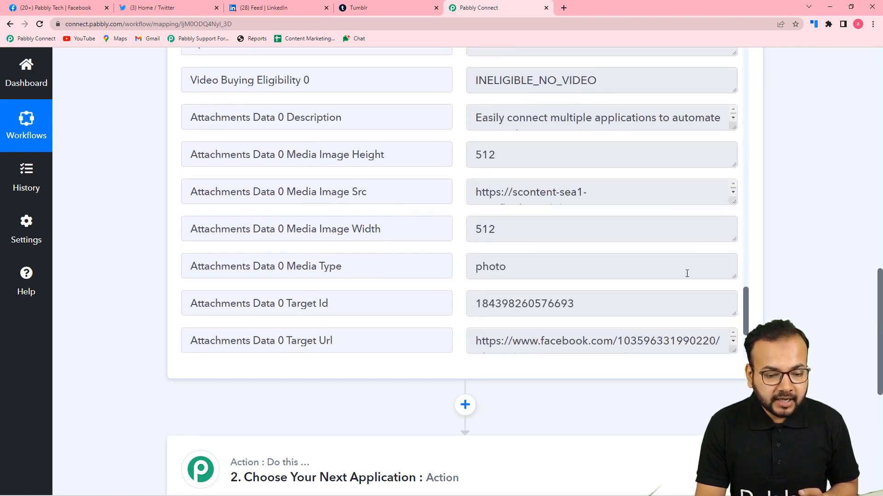
scroll(687, 274, "down", 1)
left_click_drag(733, 301, 734, 342)
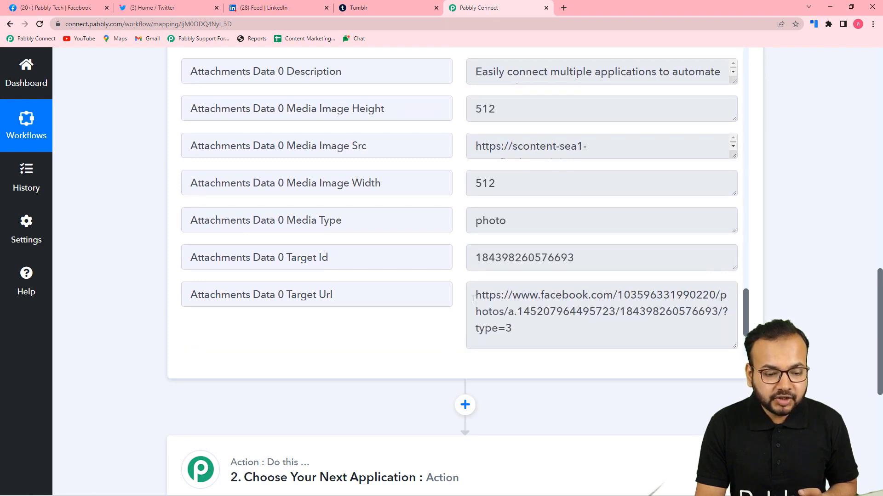
left_click_drag(472, 296, 519, 332)
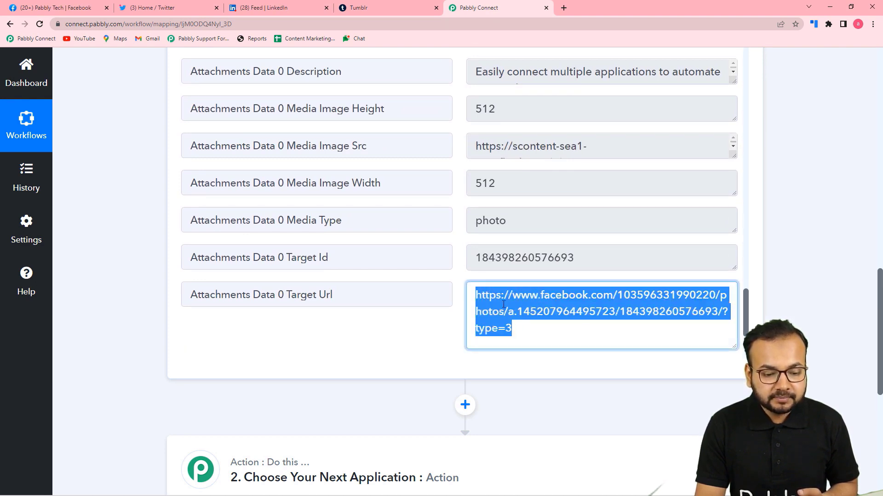
right_click(503, 305)
Step: Open the Target Url in a new tab and confirm it matches Pabbly Tech's Eid Mubarak photo post
left_click(524, 335)
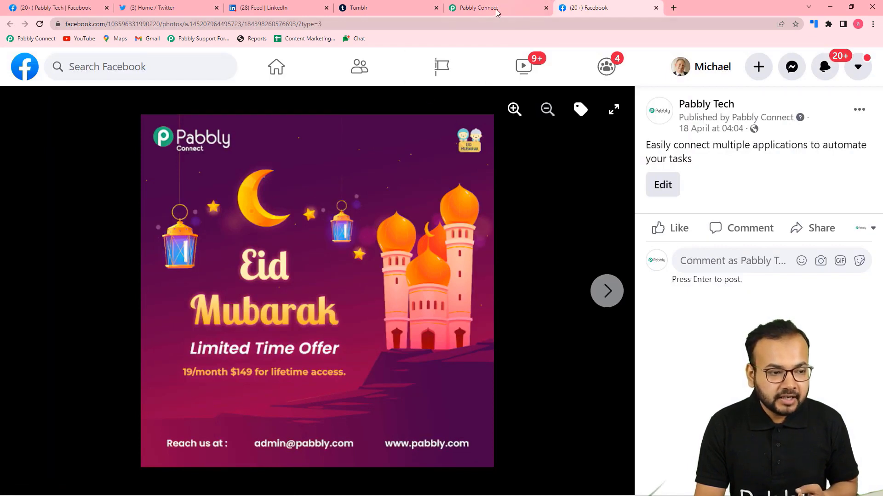
left_click(60, 8)
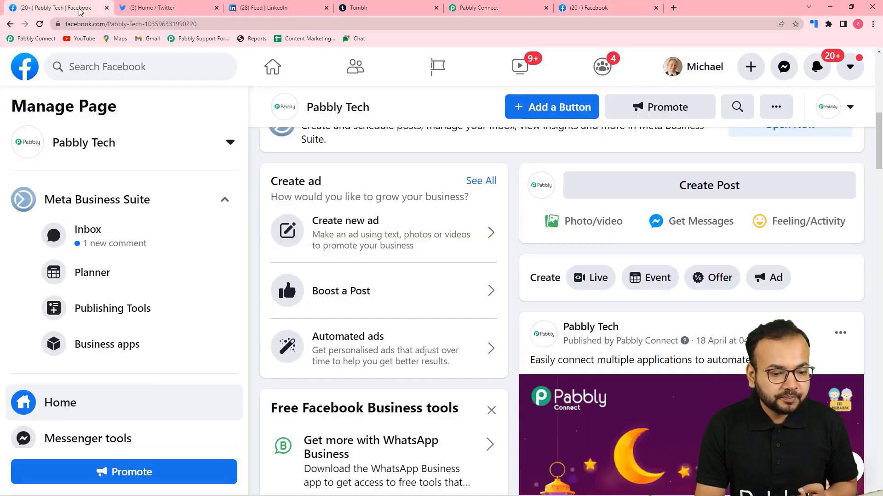
scroll(509, 342, "down", 3)
scroll(510, 342, "down", 2)
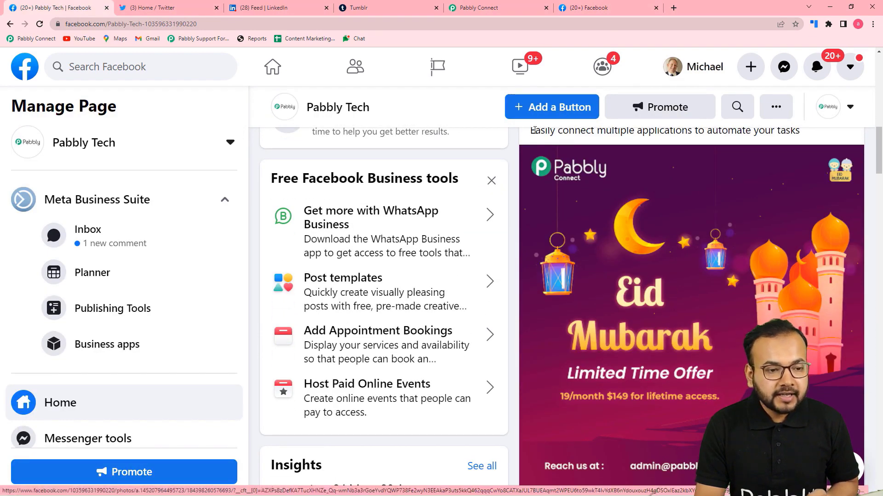
key("ctrl+5")
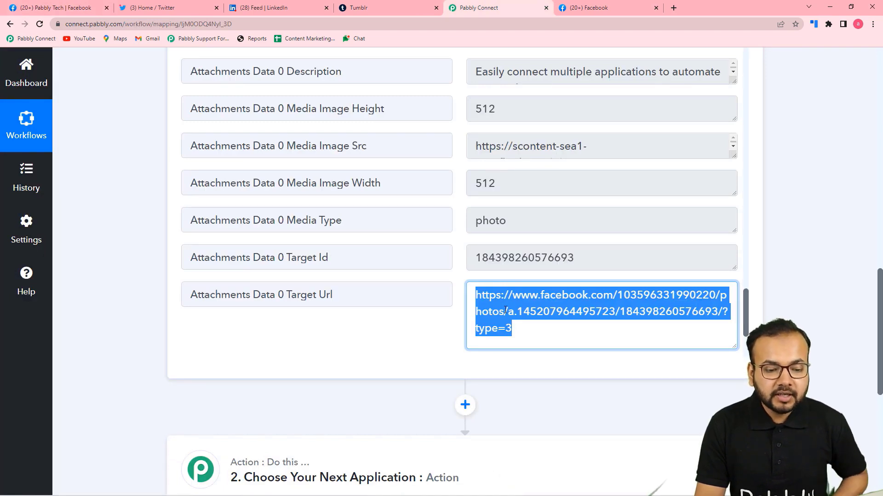
scroll(483, 247, "up", 2)
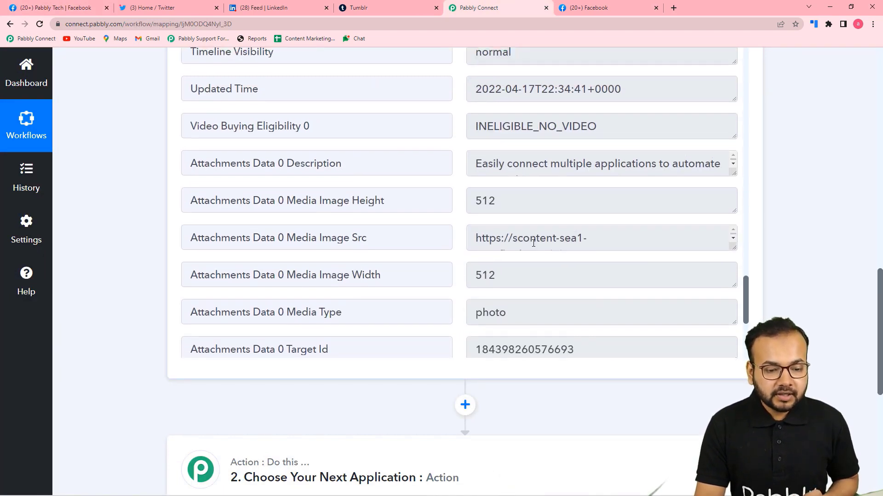
left_click_drag(731, 266, 734, 354)
scroll(637, 316, "down", 2)
scroll(637, 316, "up", 1)
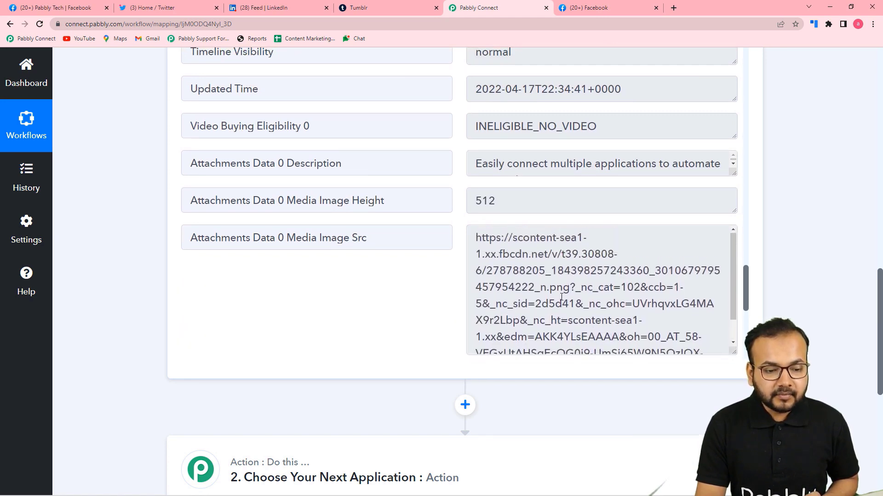
left_click(732, 176)
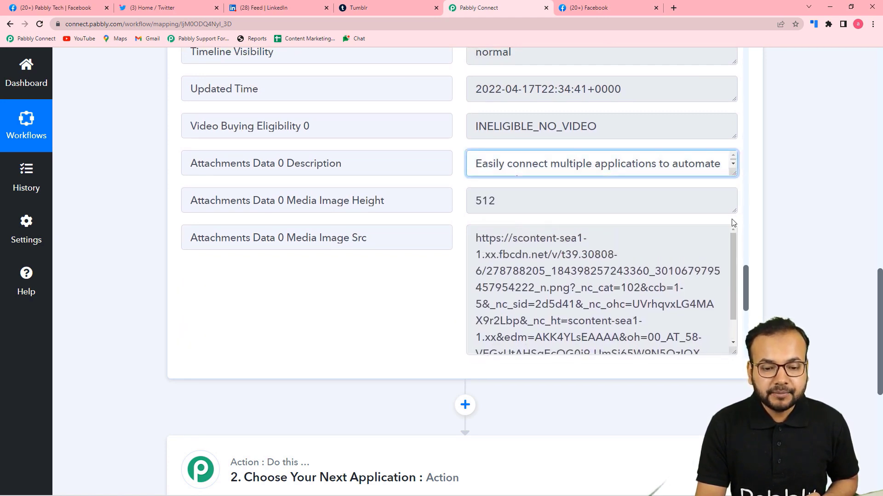
left_click_drag(732, 177, 735, 237)
scroll(449, 191, "up", 4)
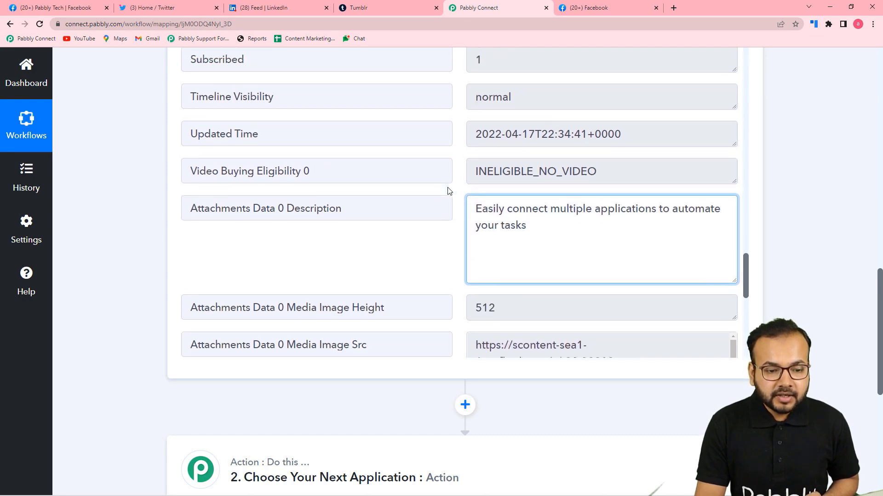
scroll(449, 191, "down", 10)
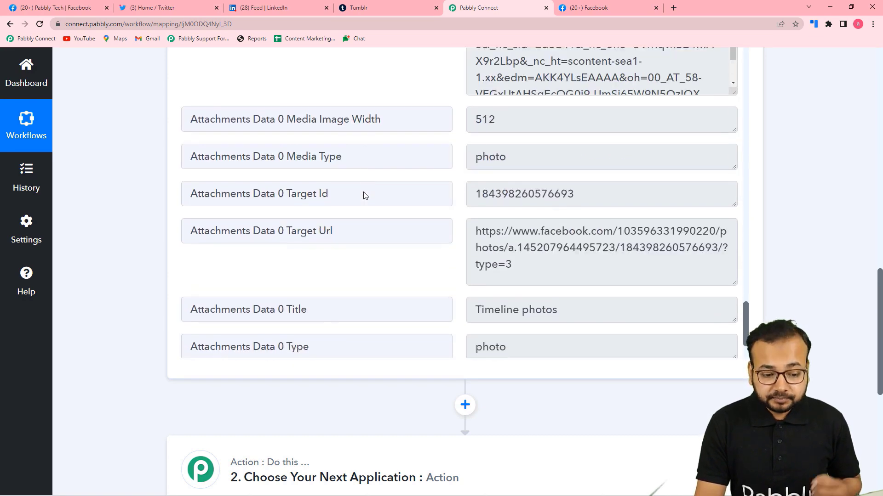
scroll(364, 192, "down", 2)
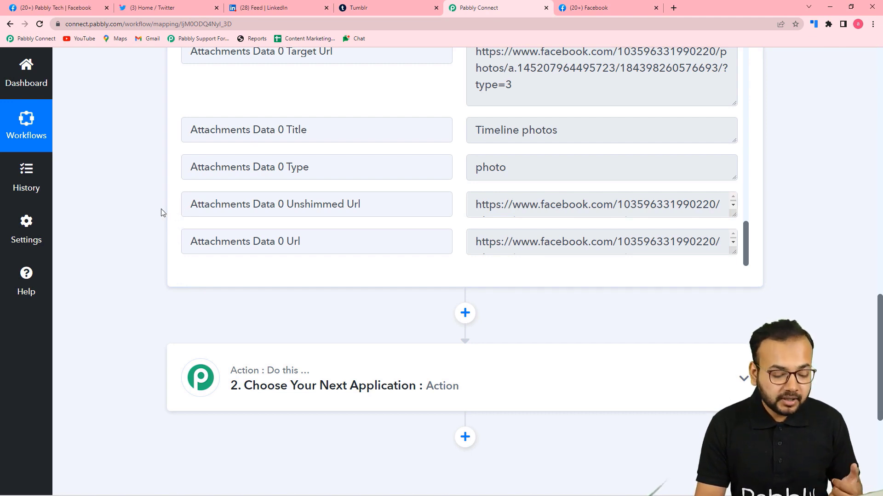
scroll(161, 213, "down", 4)
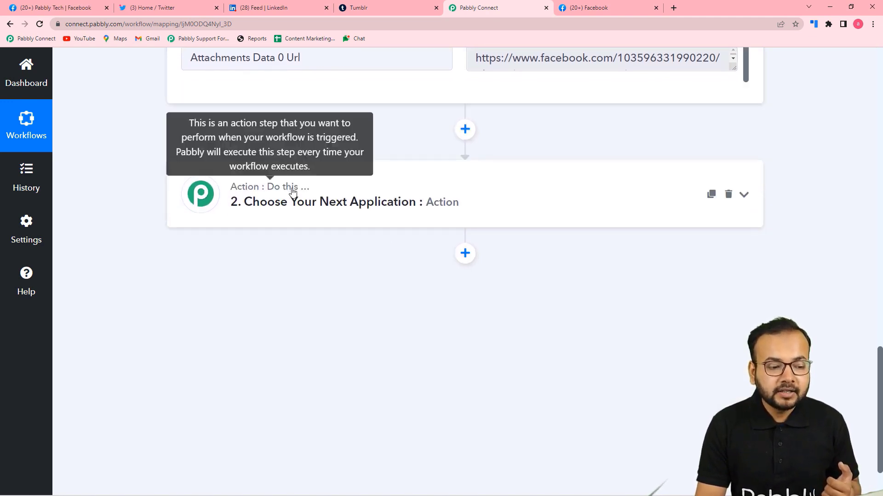
Step: Choose Twitter as the action app with the Create Tweet with Media event
left_click(293, 193)
scroll(294, 202, "down", 3)
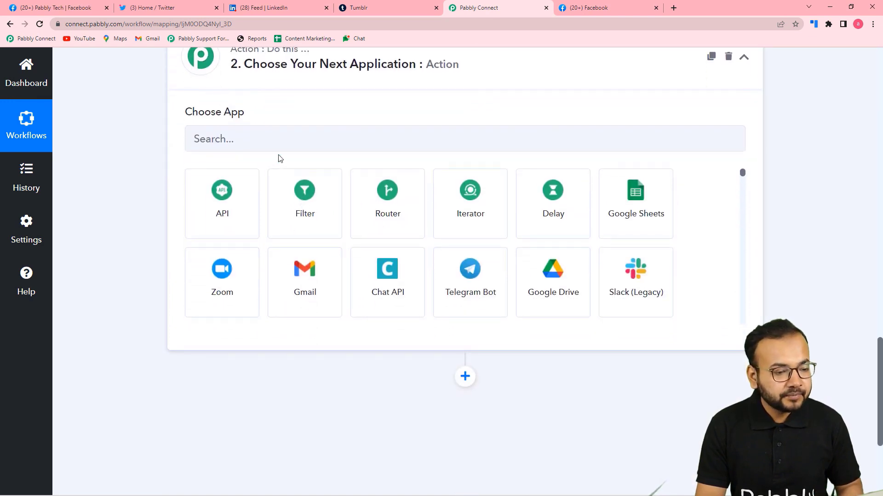
left_click(284, 144)
type("t")
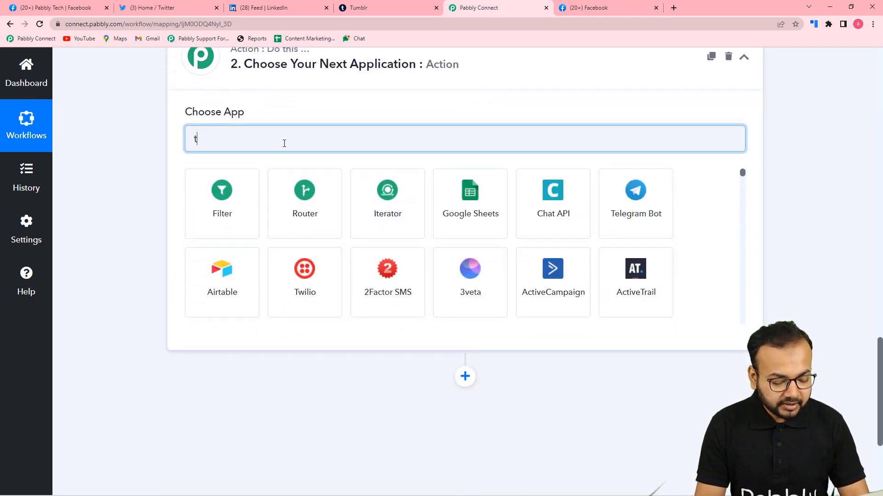
type("ewitt")
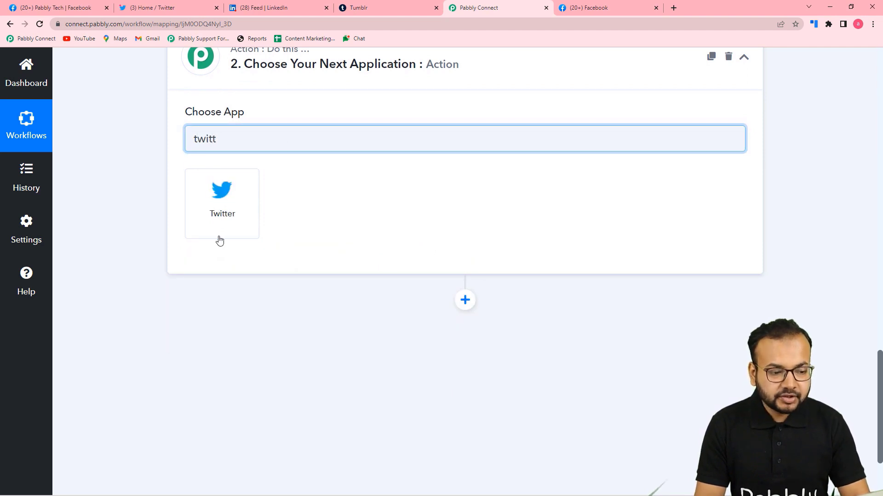
left_click(222, 214)
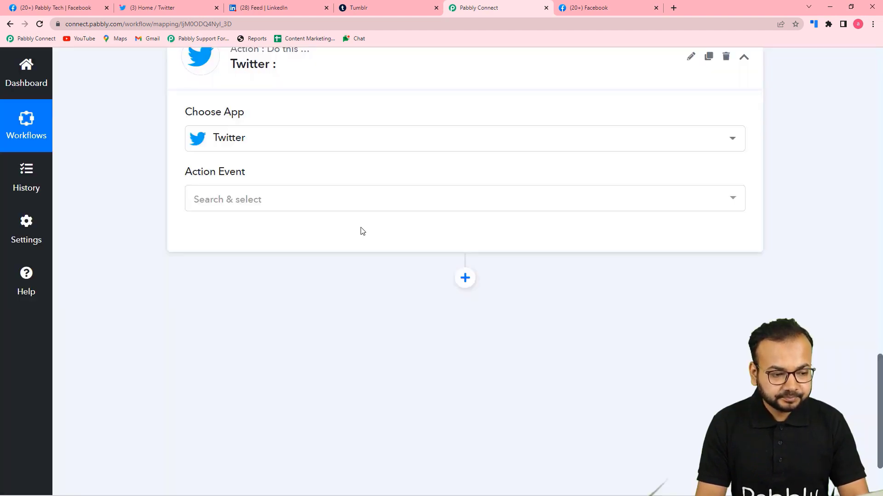
left_click(271, 201)
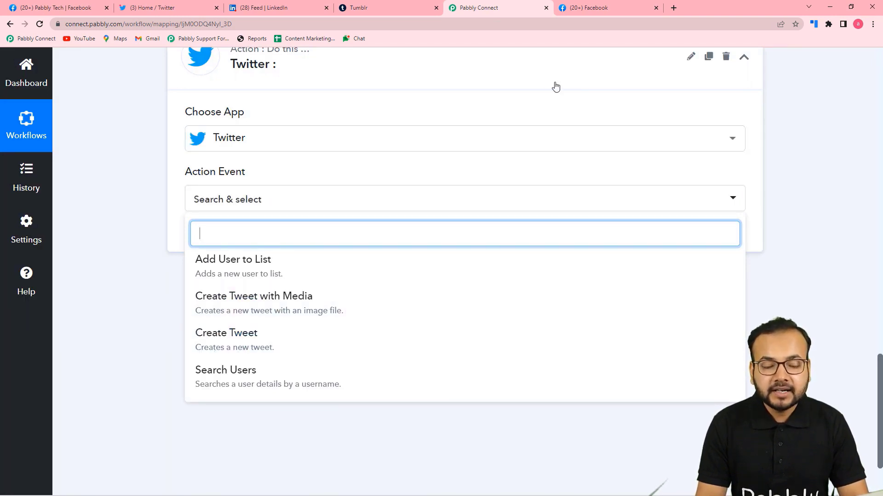
left_click(574, 15)
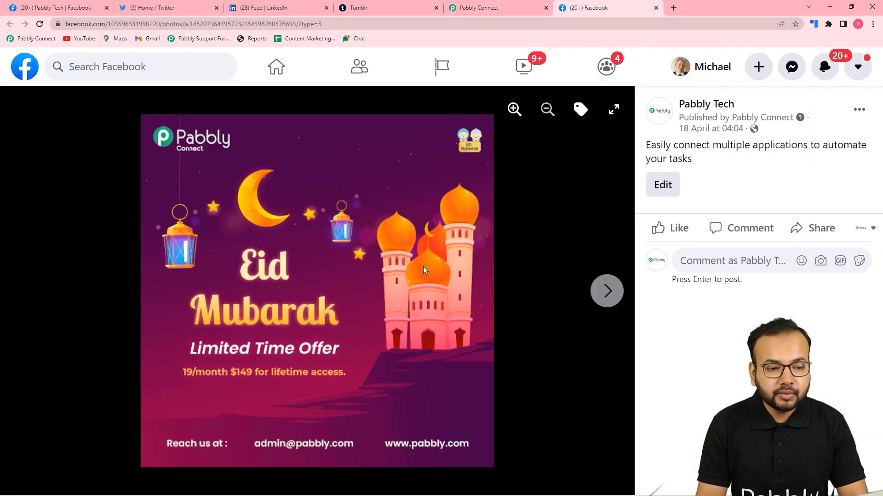
left_click(474, 13)
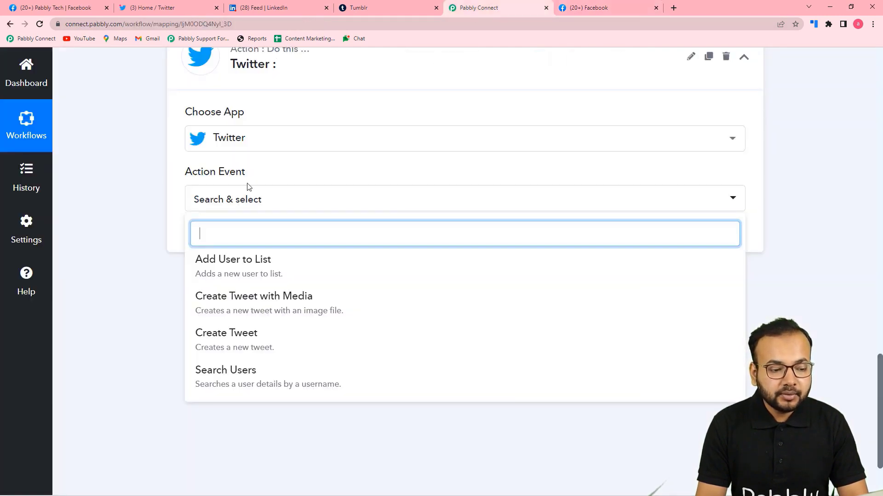
left_click(255, 313)
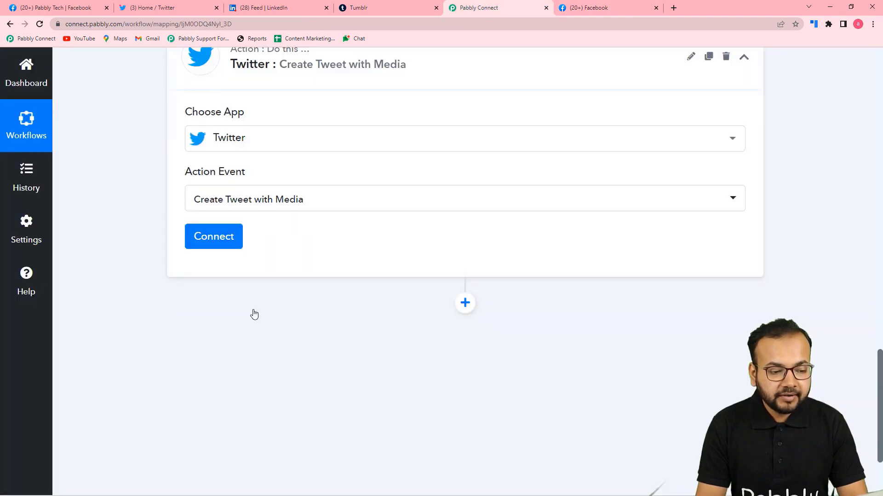
Step: Add a new Twitter connection, Twitter #51, and authorize the app in the Twitter popup
left_click(213, 246)
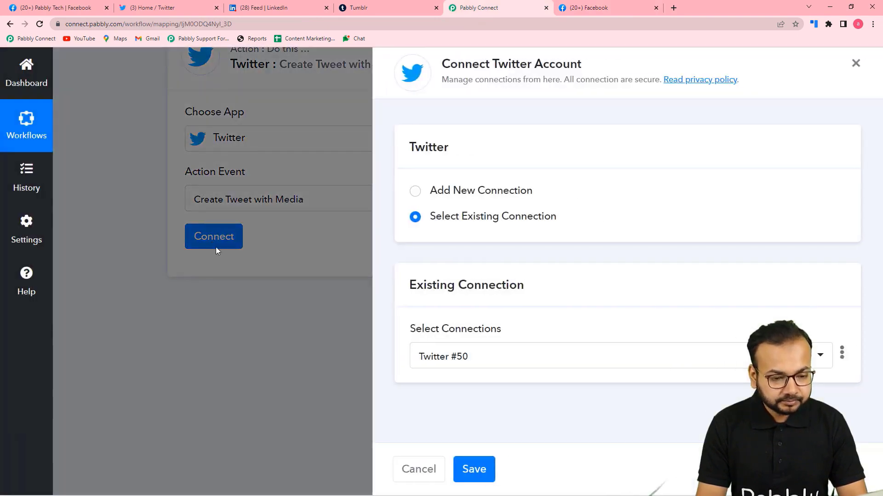
left_click(416, 192)
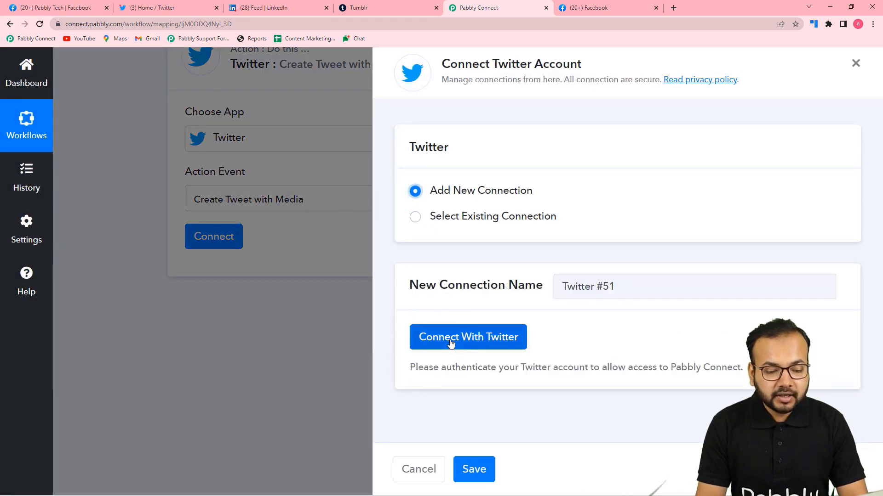
left_click(162, 9)
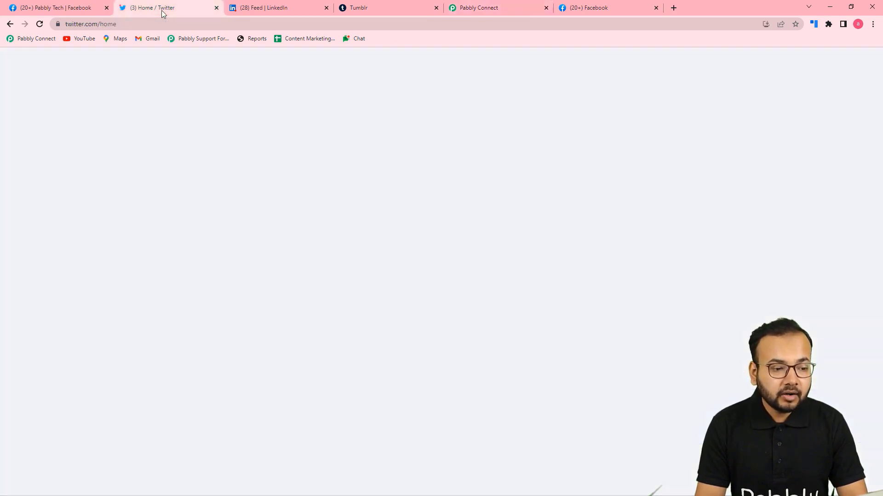
left_click(503, 7)
left_click(481, 340)
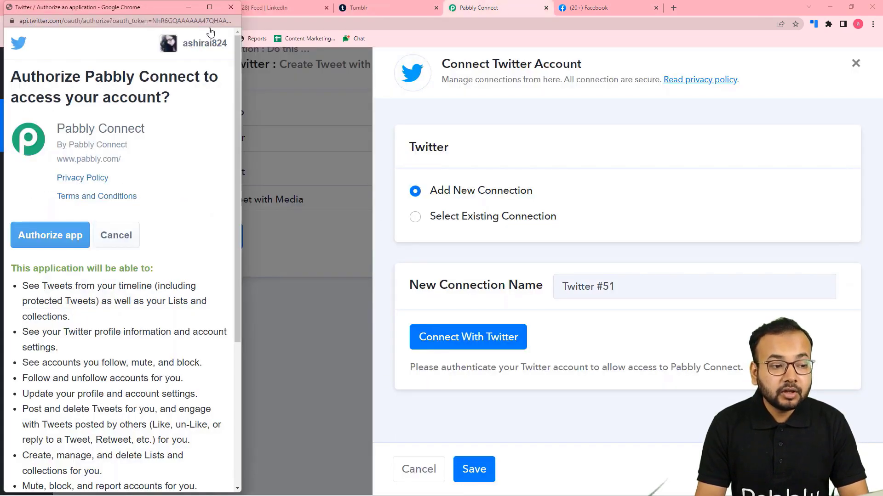
mouse_move(209, 10)
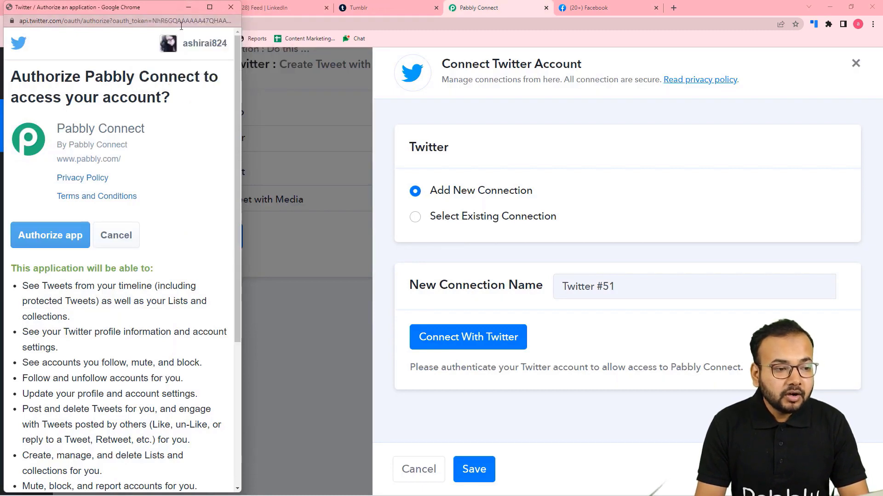
left_click_drag(169, 13, 402, 25)
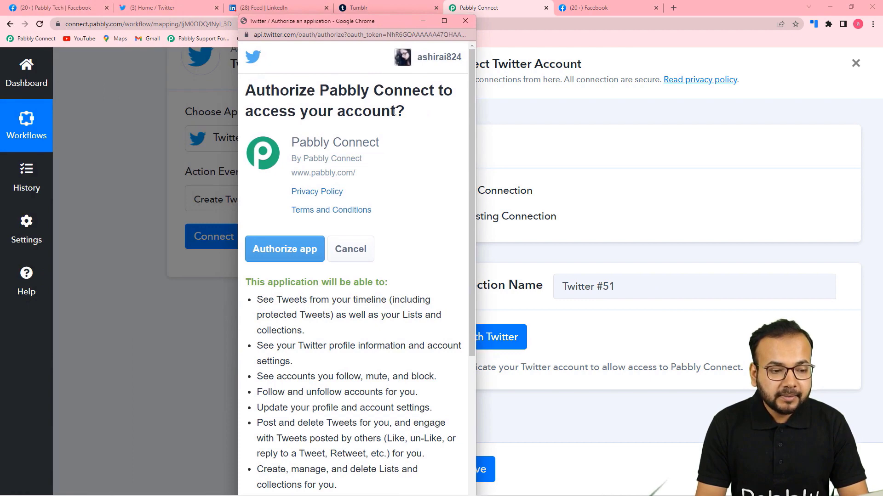
scroll(297, 134, "down", 1)
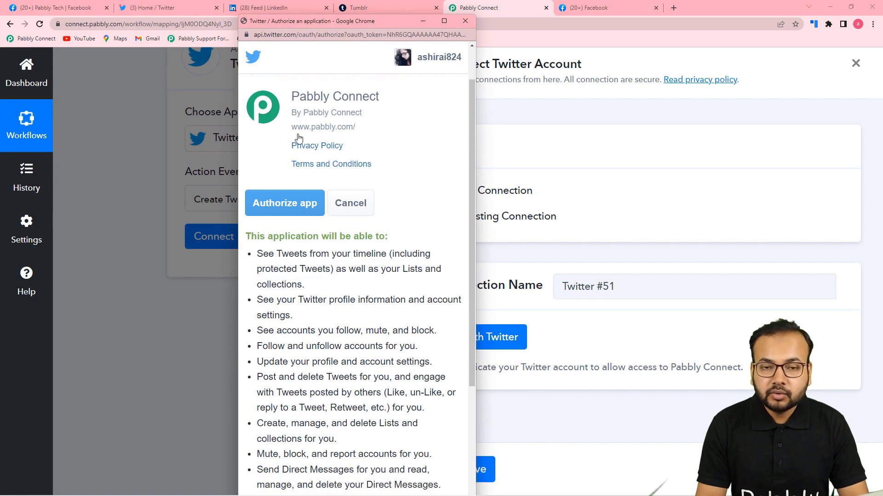
scroll(298, 138, "down", 3)
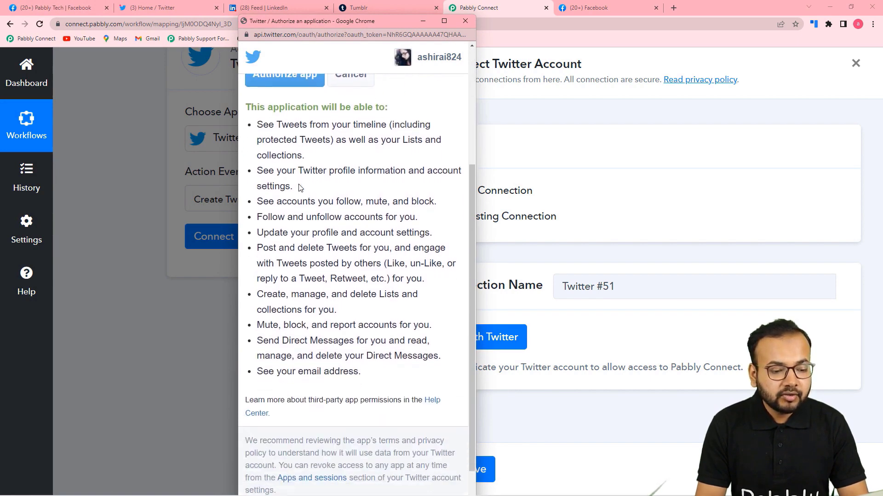
scroll(300, 187, "up", 2)
left_click(290, 171)
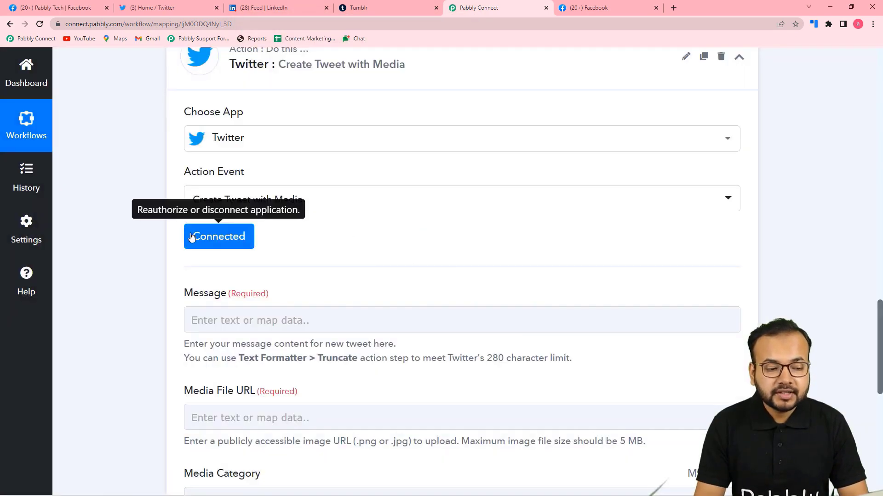
Step: Open the Insert Data from Previous Step list for the tweet's Message field
scroll(164, 242, "down", 4)
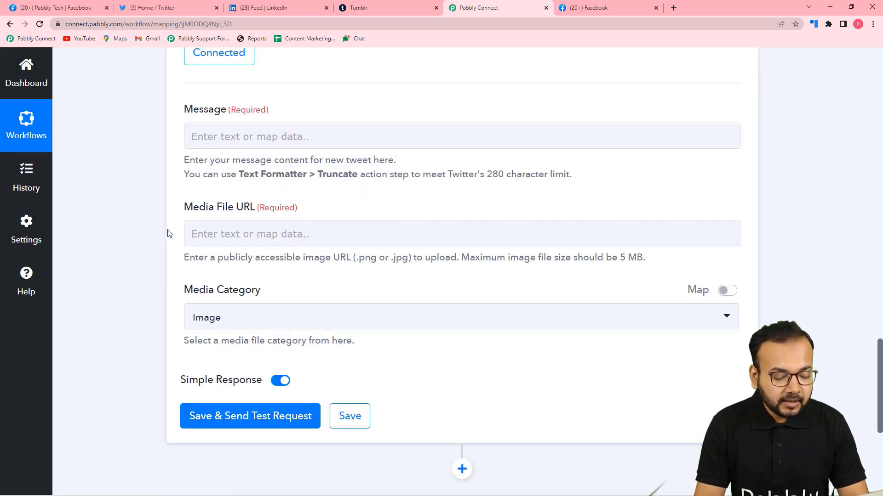
left_click(252, 231)
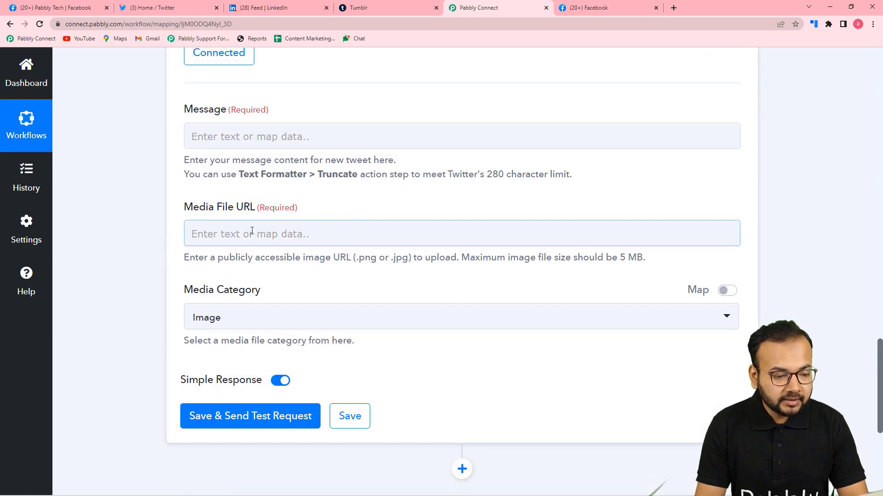
scroll(183, 198, "down", 1)
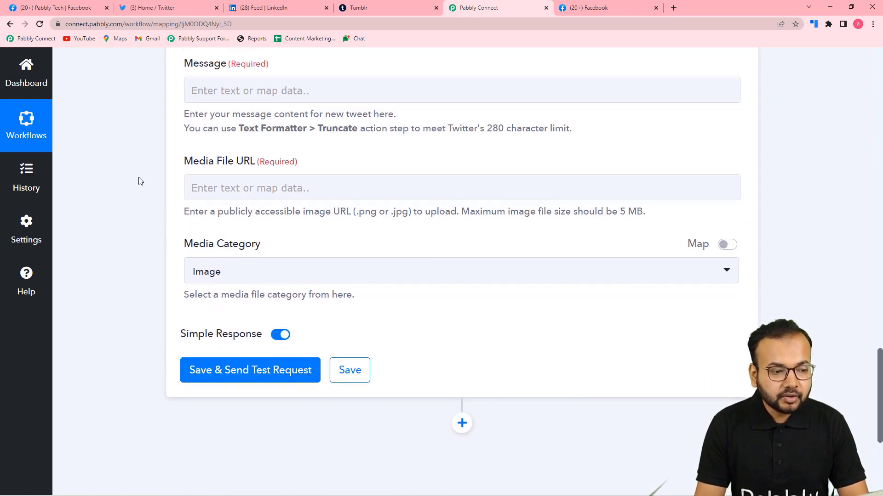
scroll(140, 181, "up", 13)
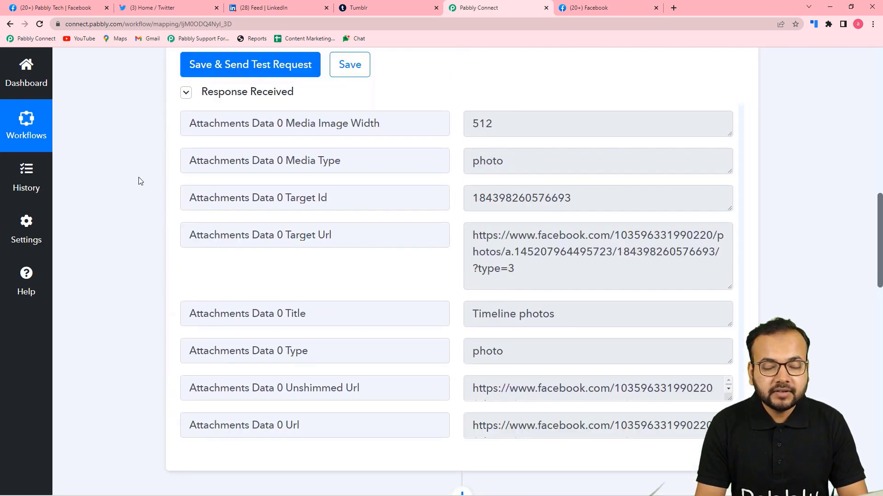
scroll(336, 219, "up", 4)
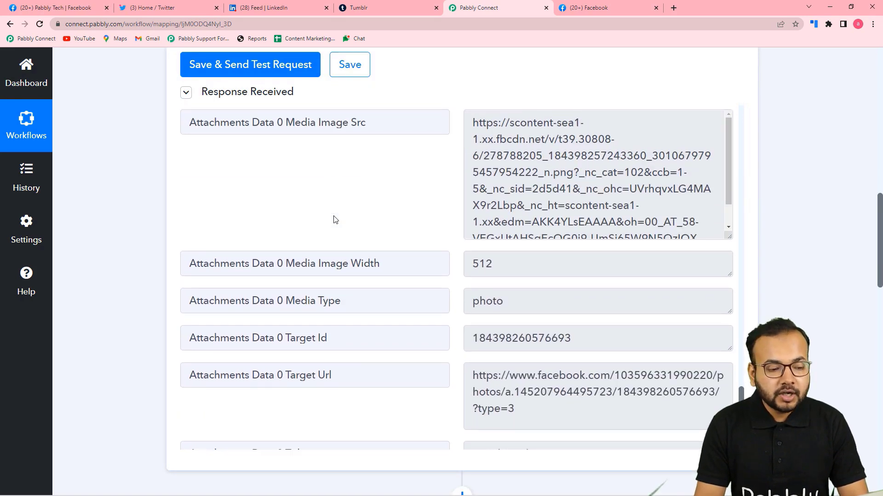
scroll(79, 178, "down", 10)
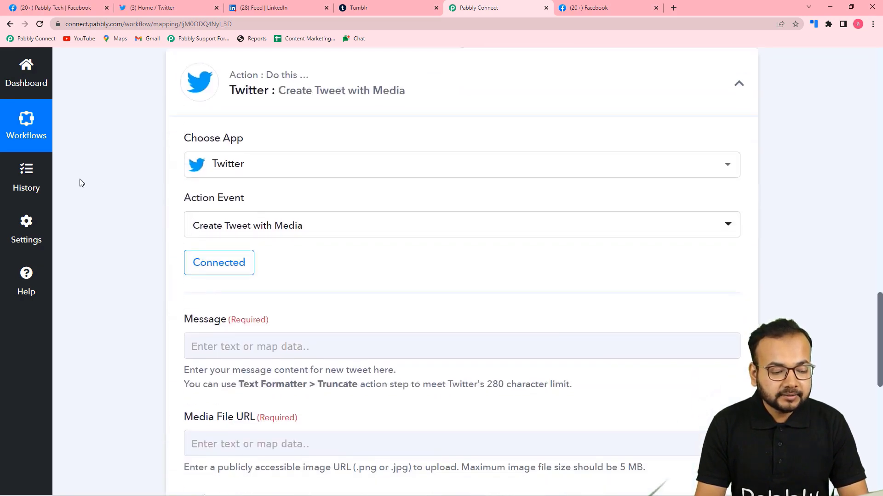
left_click(302, 234)
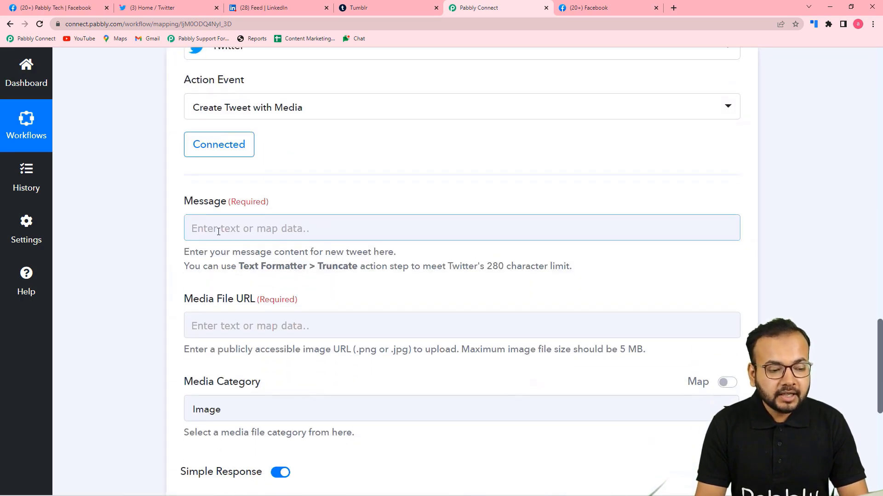
scroll(150, 200, "up", 7)
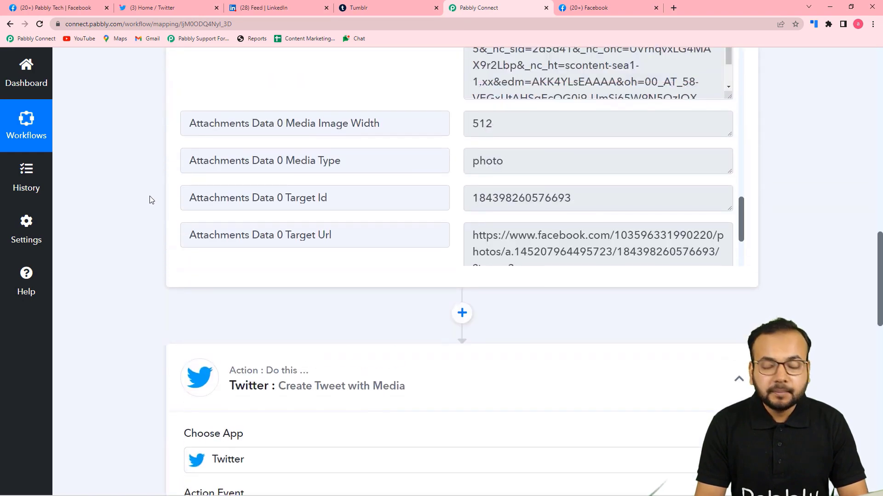
scroll(150, 200, "up", 1)
scroll(376, 183, "up", 6)
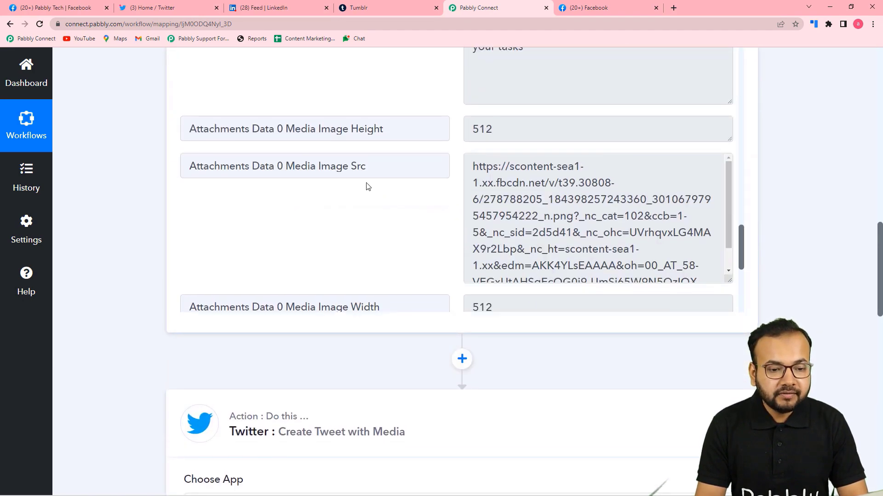
scroll(297, 186, "up", 12)
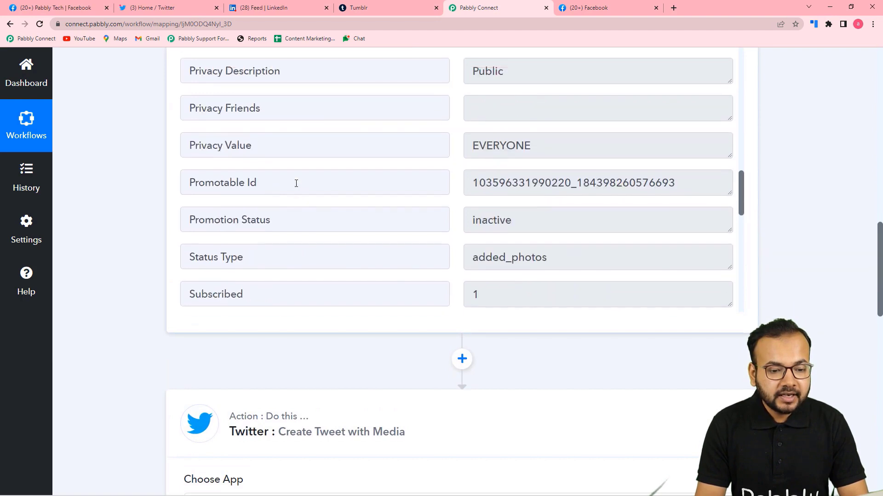
scroll(296, 184, "up", 8)
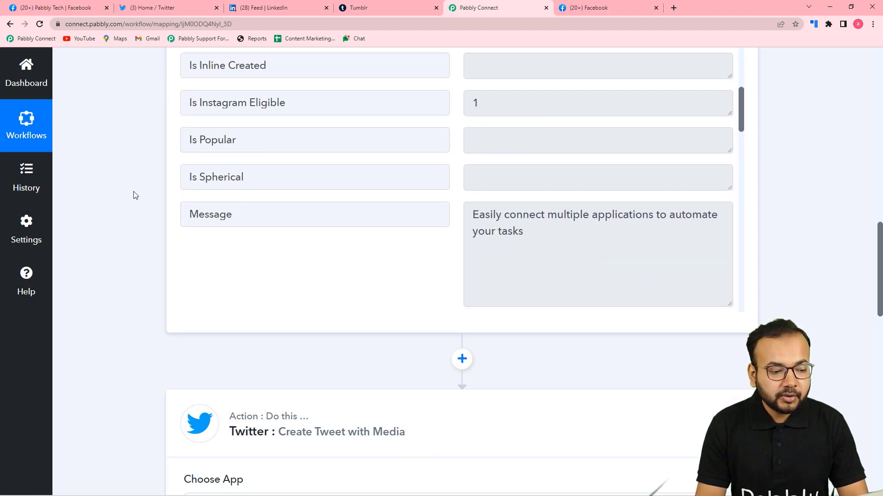
scroll(134, 198, "down", 12)
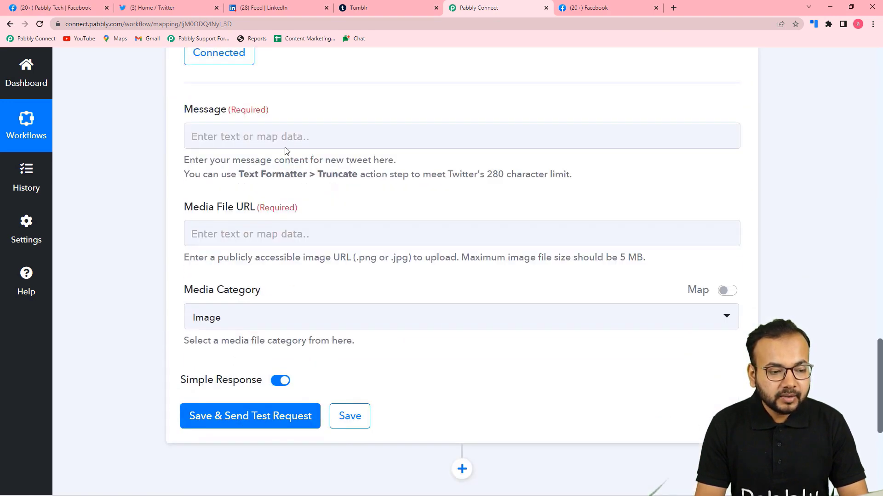
left_click(278, 135)
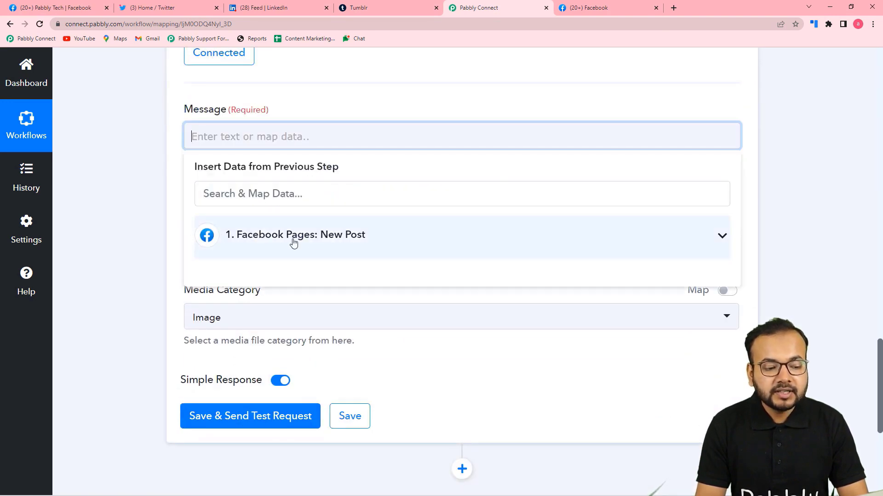
Step: Map the Facebook post's Message into the tweet's Message field
left_click(334, 245)
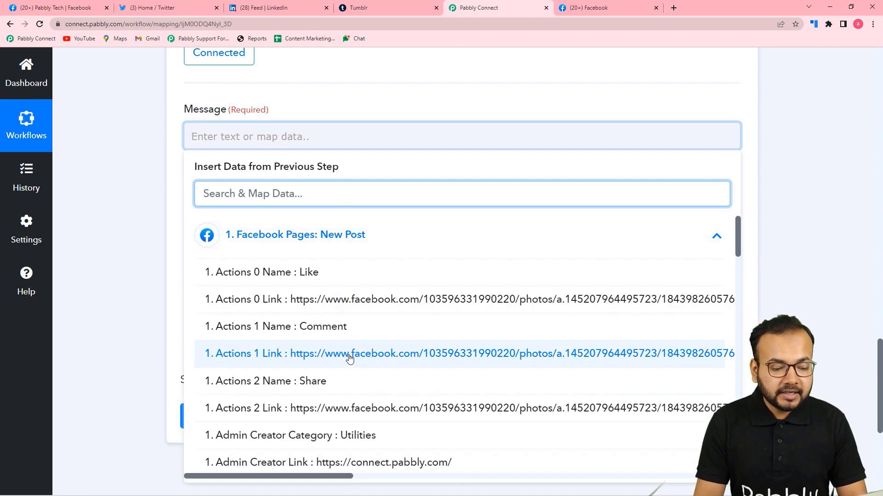
scroll(350, 358, "down", 5)
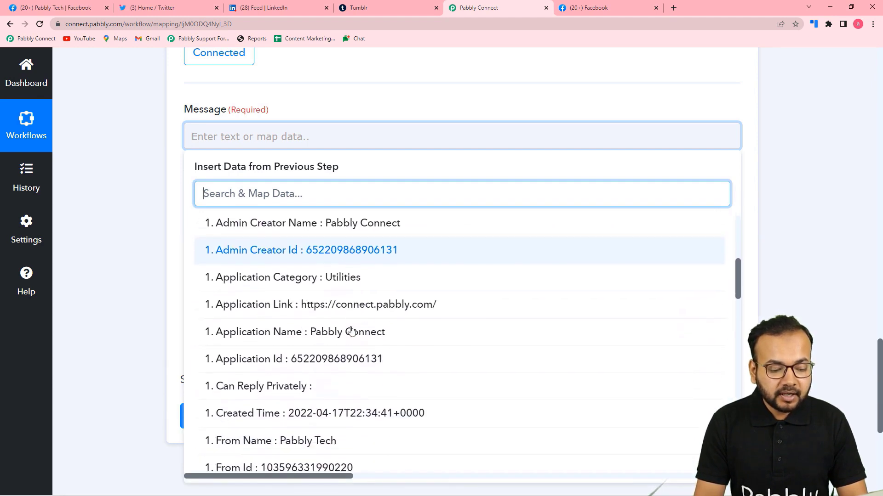
scroll(351, 331, "down", 2)
scroll(348, 314, "down", 3)
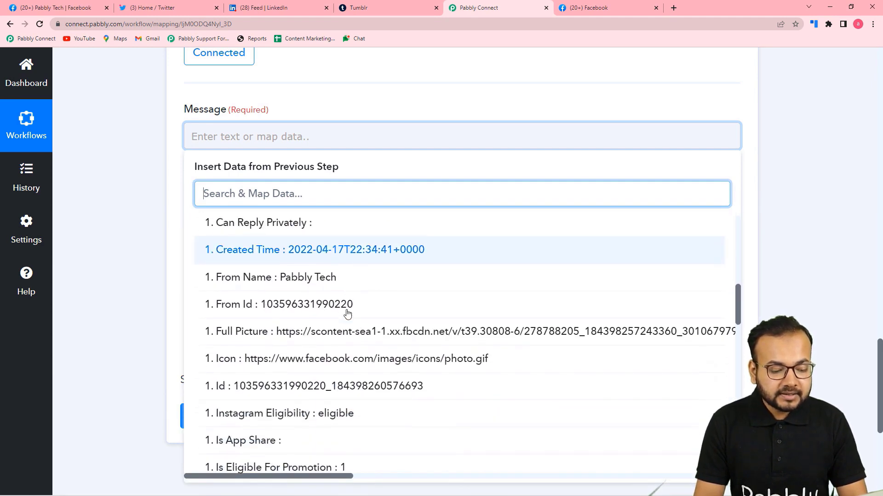
scroll(348, 314, "up", 3)
scroll(348, 314, "up", 6)
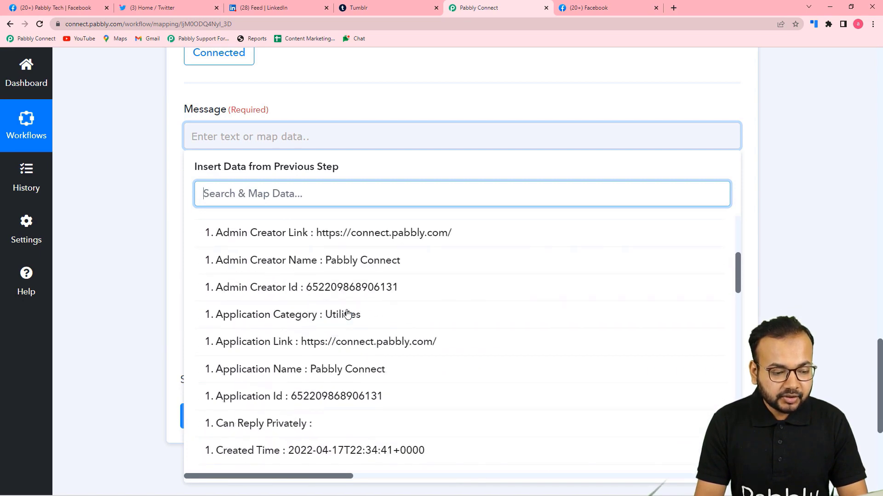
scroll(348, 314, "down", 2)
scroll(347, 314, "down", 10)
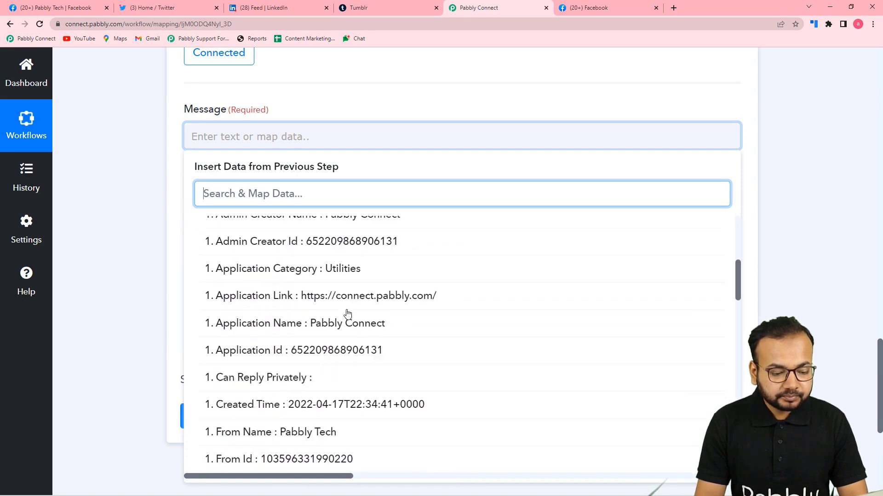
scroll(347, 314, "down", 4)
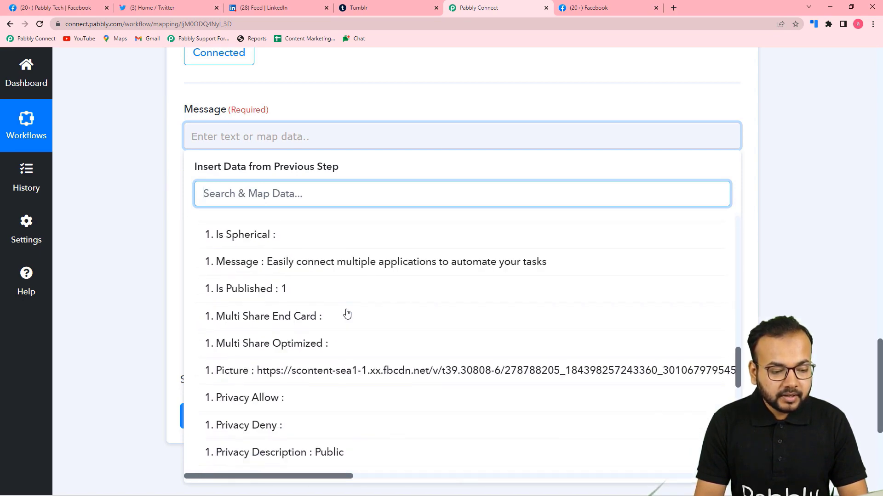
left_click(310, 259)
left_click(123, 207)
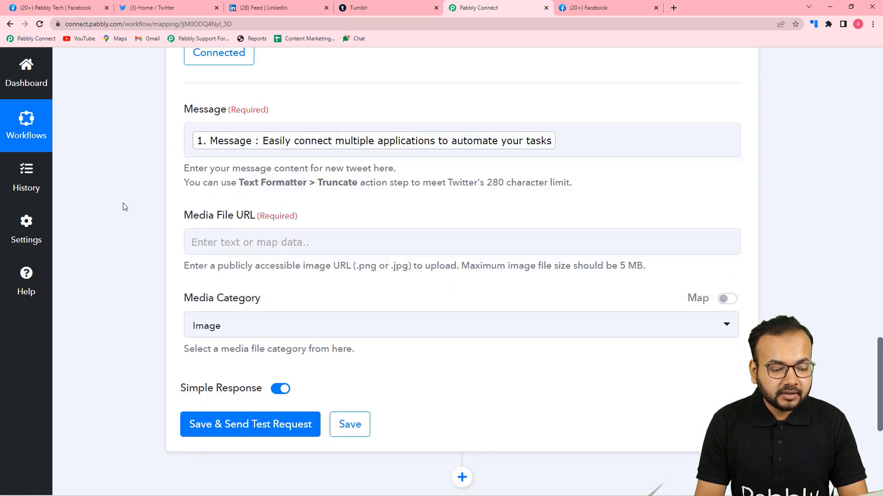
Step: Map the Facebook post's Full Picture into the tweet's Media File URL
scroll(246, 187, "down", 2)
left_click(266, 149)
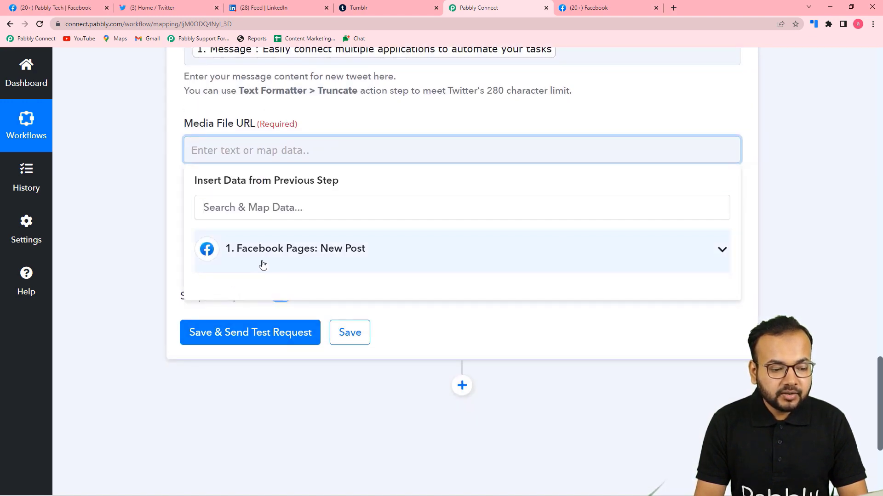
left_click(266, 258)
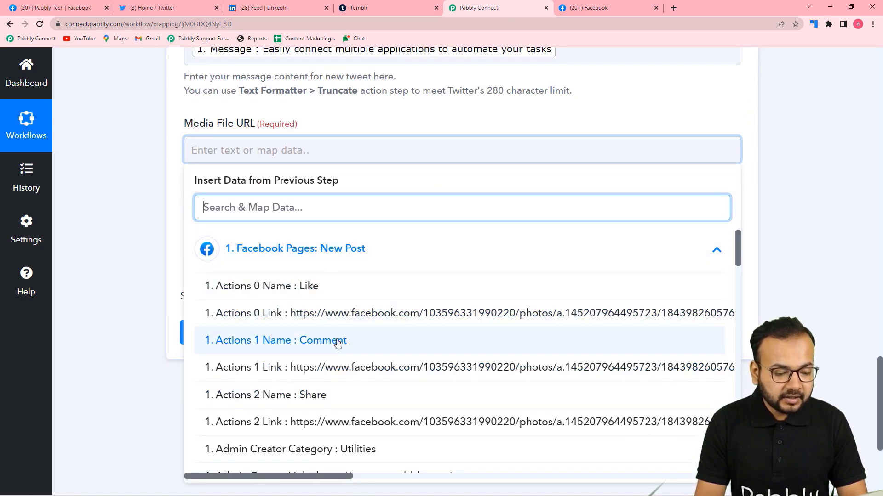
scroll(338, 343, "down", 10)
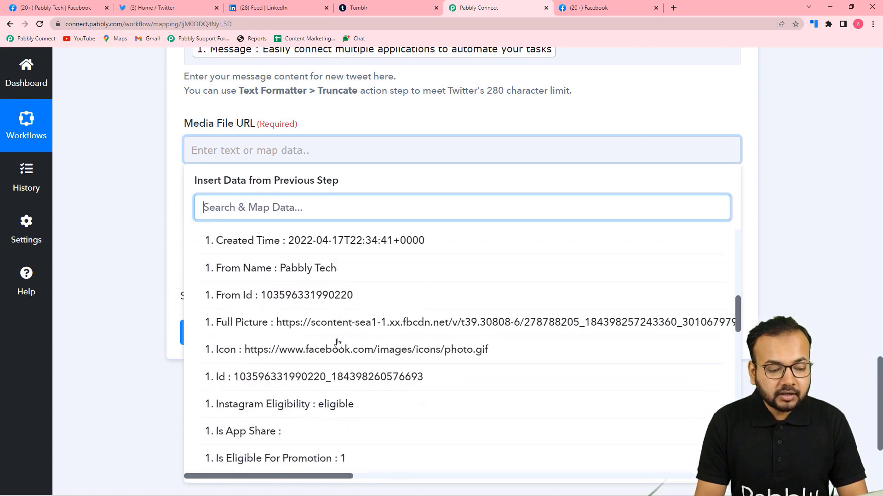
scroll(337, 342, "down", 2)
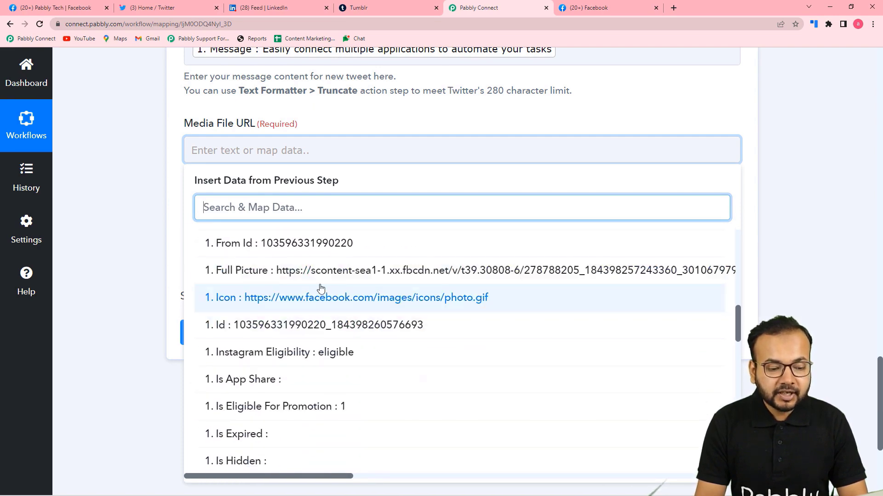
left_click(230, 273)
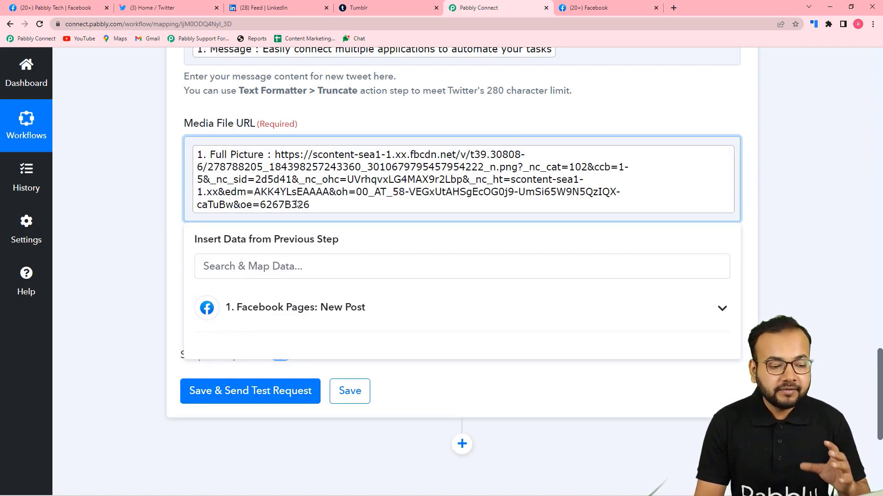
left_click(115, 196)
Step: Keep the Media Category set to Image
scroll(346, 254, "down", 2)
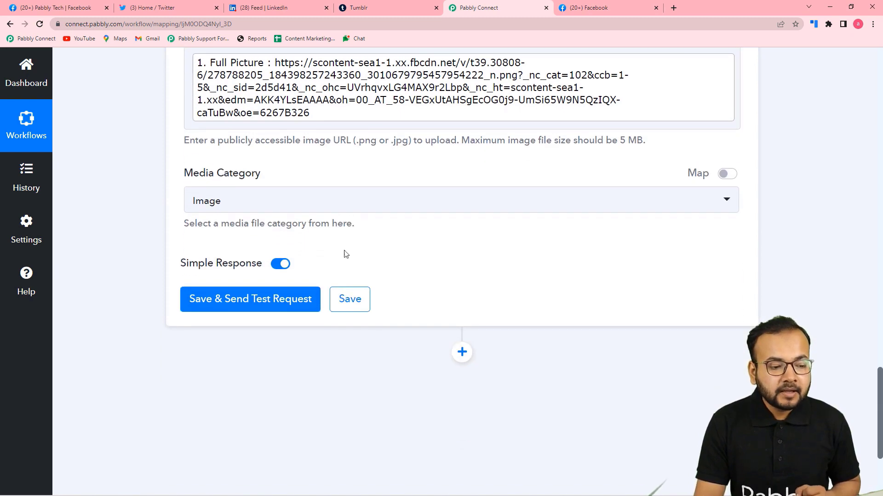
left_click(319, 203)
left_click(210, 262)
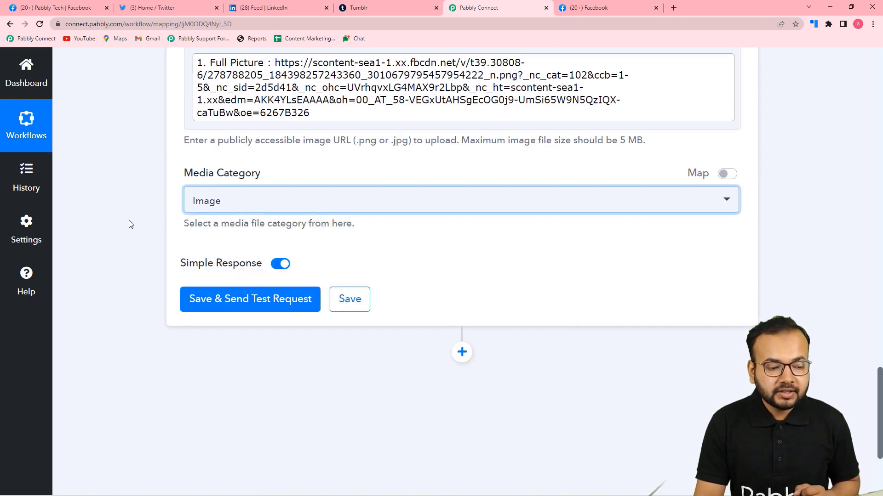
left_click(129, 224)
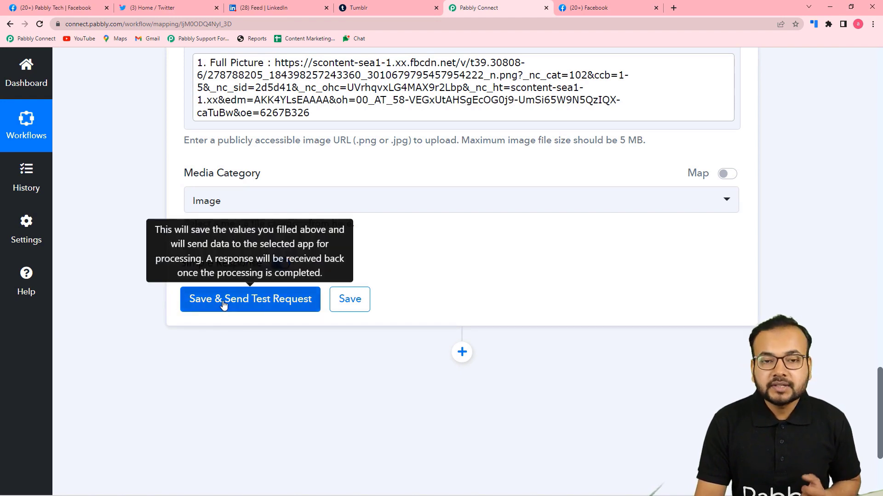
left_click(152, 8)
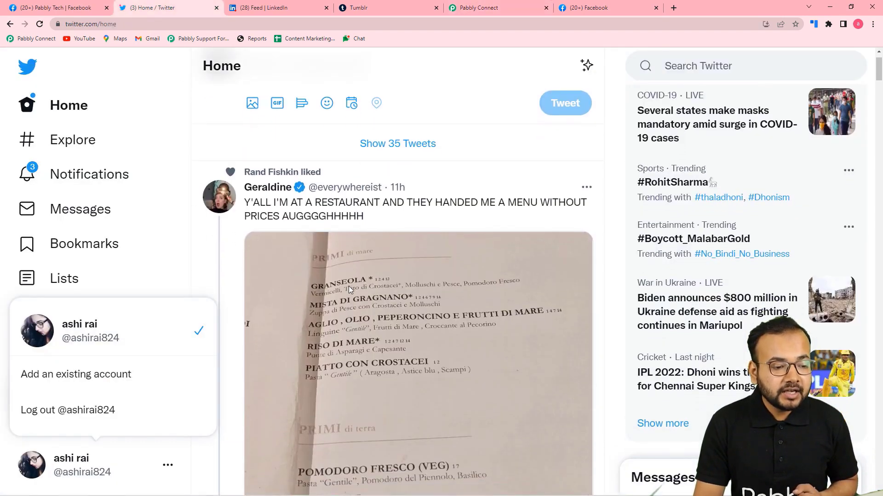
scroll(349, 286, "up", 1)
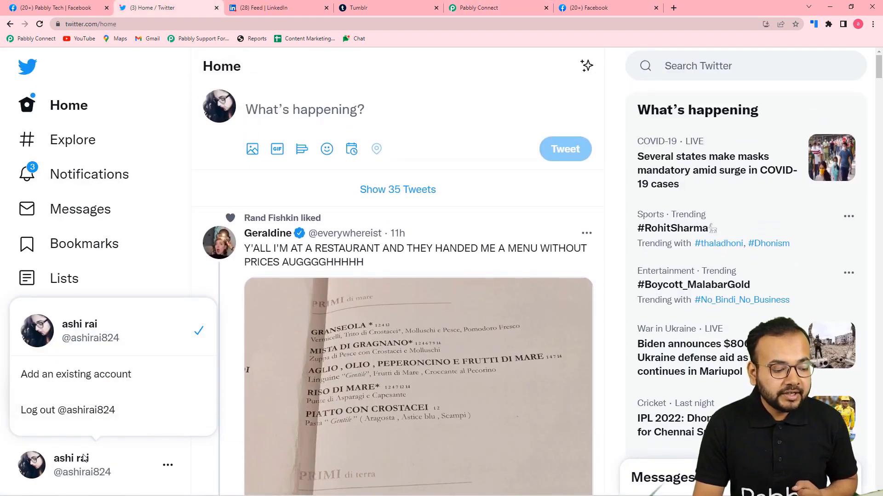
left_click(167, 269)
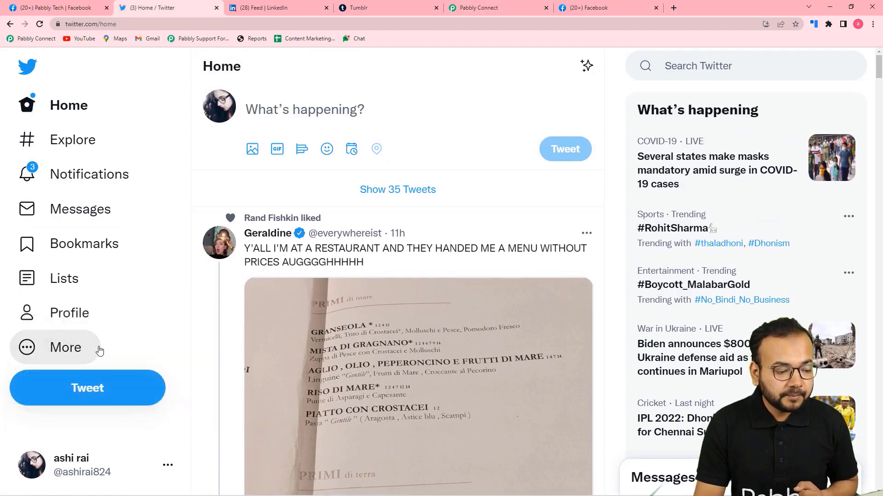
left_click(87, 325)
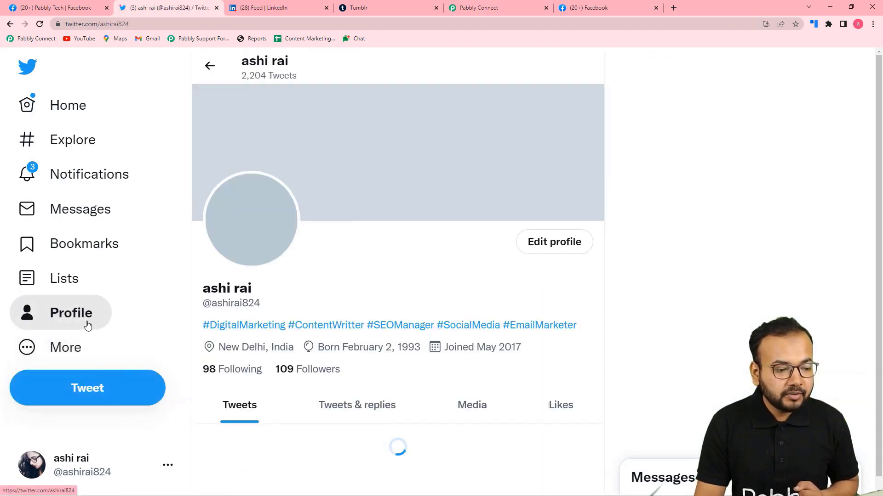
scroll(399, 220, "down", 3)
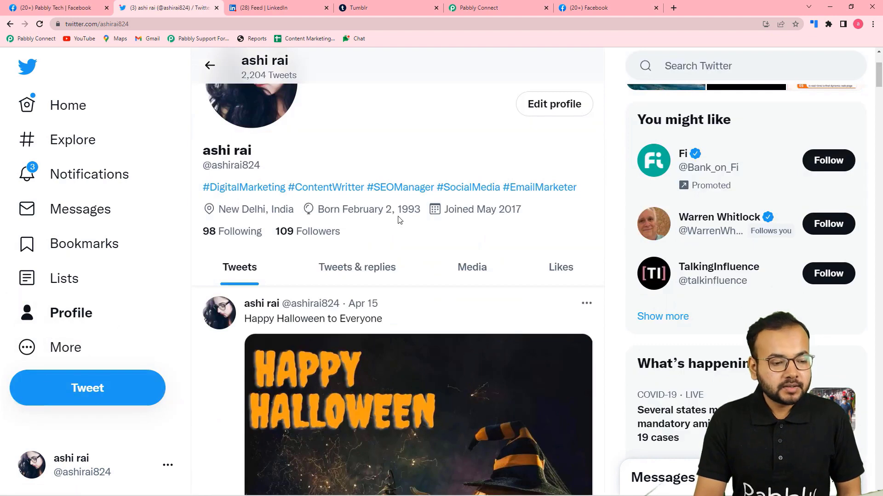
scroll(399, 220, "up", 2)
scroll(399, 220, "down", 3)
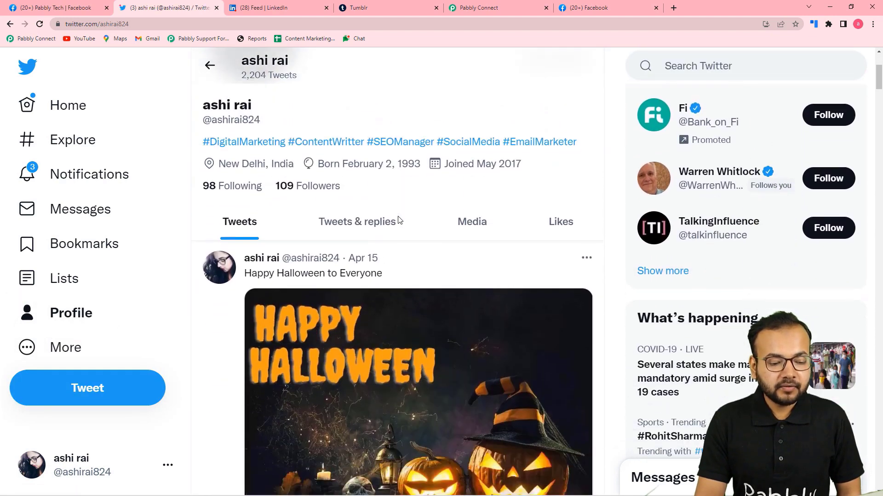
left_click(514, 6)
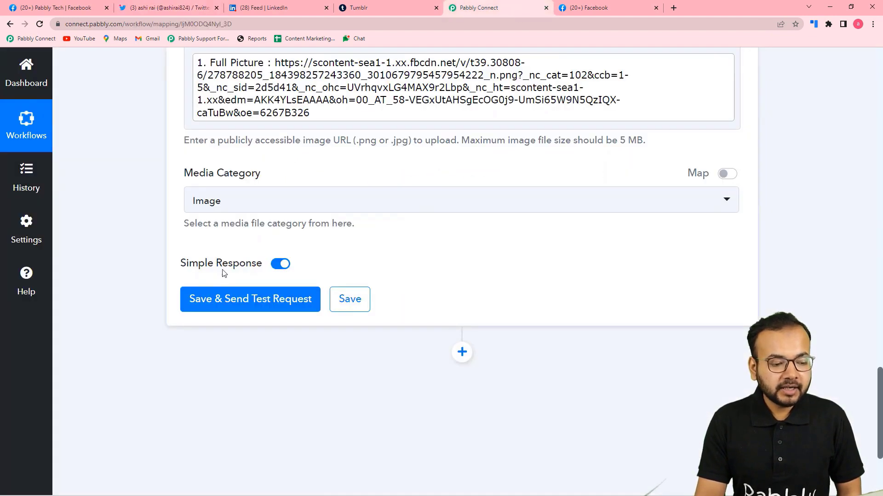
Step: Save the tweet step and send a test tweet, then reload the Twitter profile
left_click(229, 303)
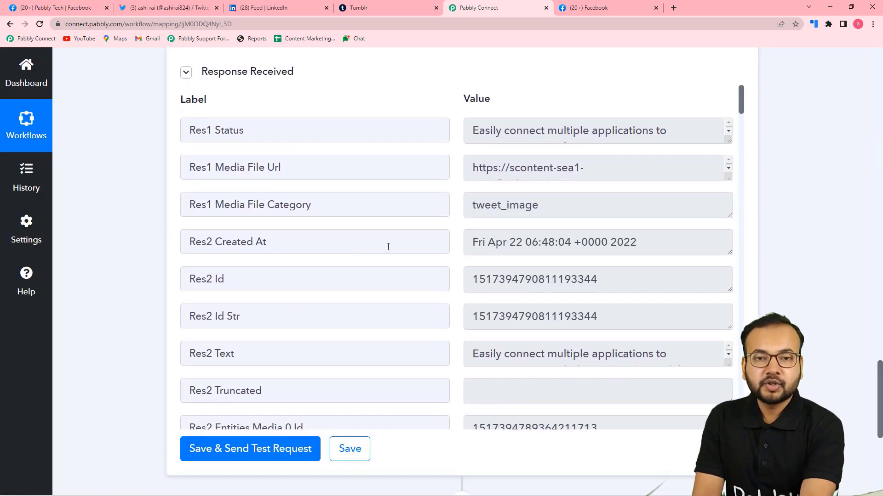
left_click(169, 8)
left_click(39, 24)
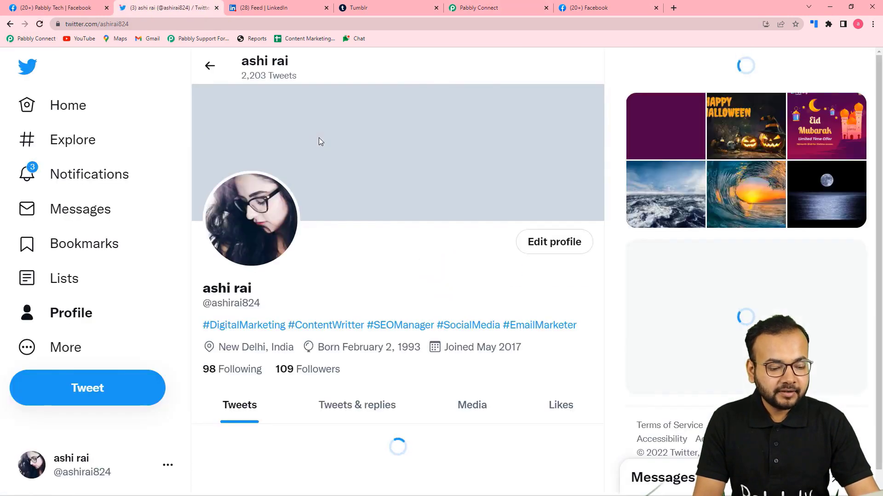
Step: Compare the new tweet with the Facebook Eid Mubarak post, then return to Pabbly Connect
scroll(322, 141, "down", 2)
scroll(321, 141, "down", 6)
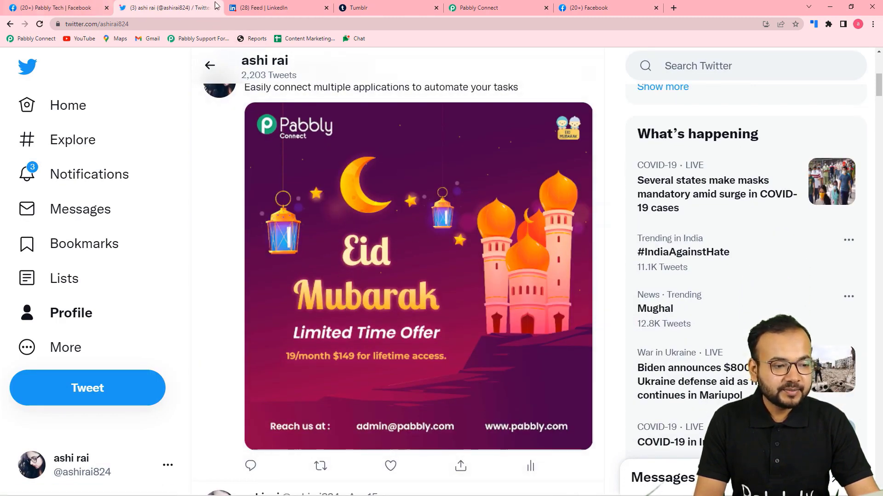
left_click(66, 7)
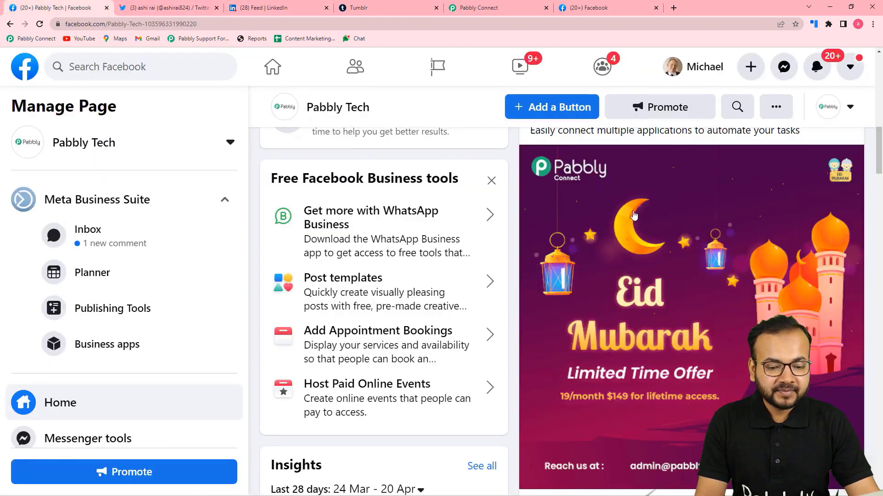
left_click(189, 9)
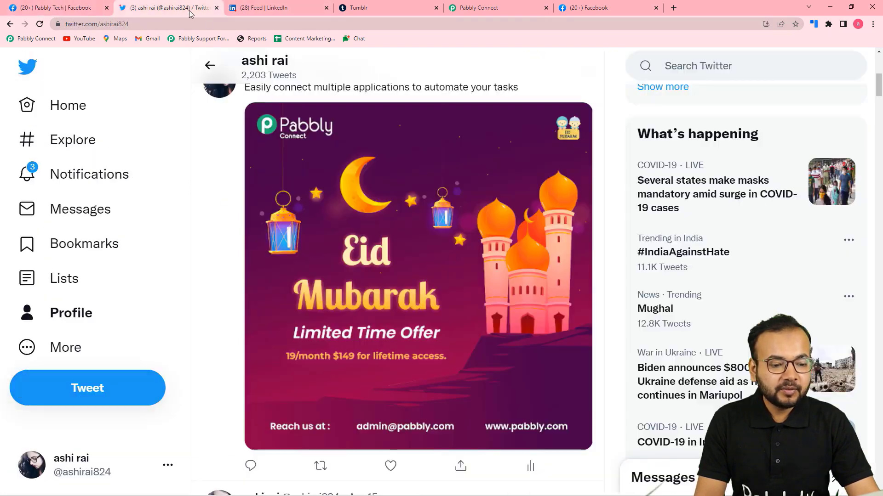
scroll(297, 193, "up", 1)
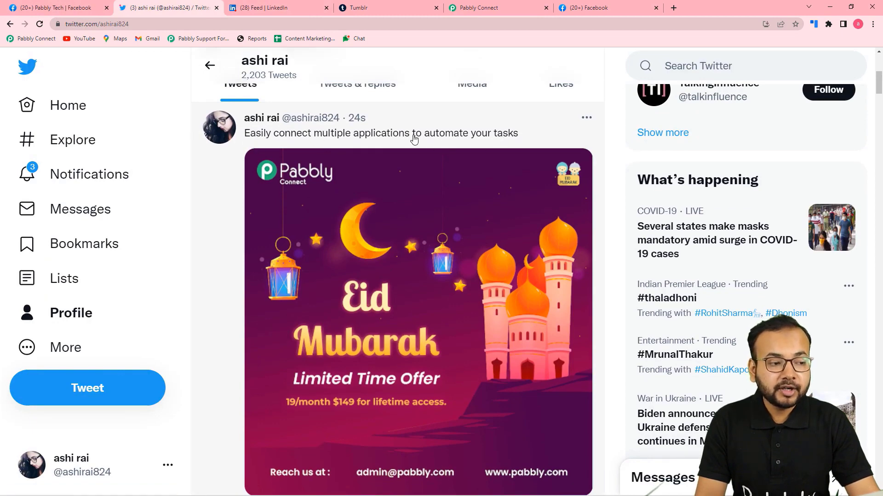
left_click(69, 8)
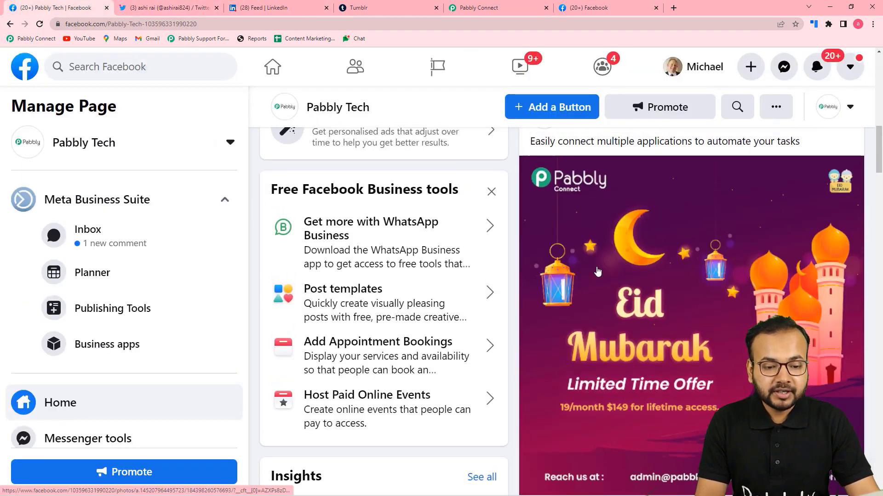
scroll(550, 222, "up", 2)
left_click(177, 7)
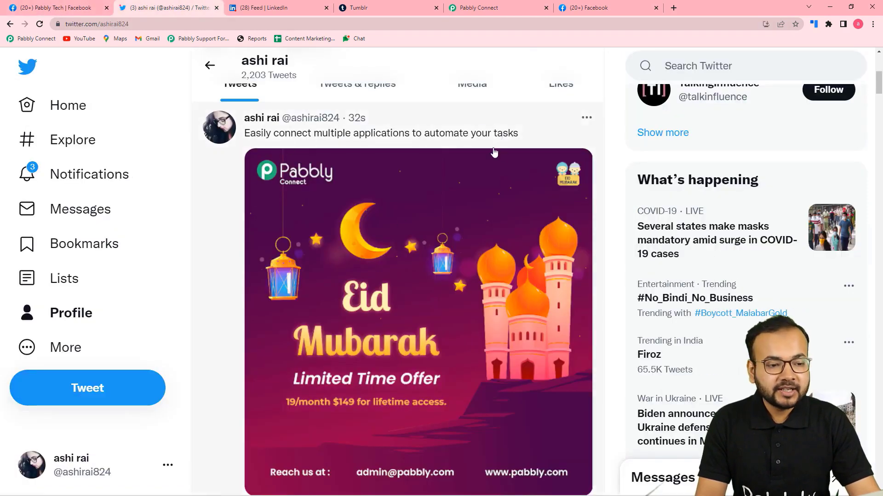
left_click(475, 10)
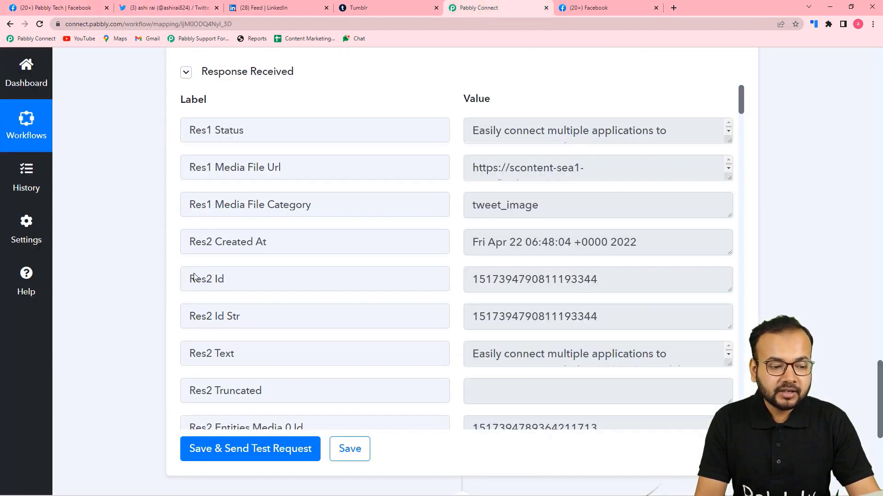
Step: Add a new action step and pick LinkedIn as its app by searching 'link'
scroll(174, 288, "down", 3)
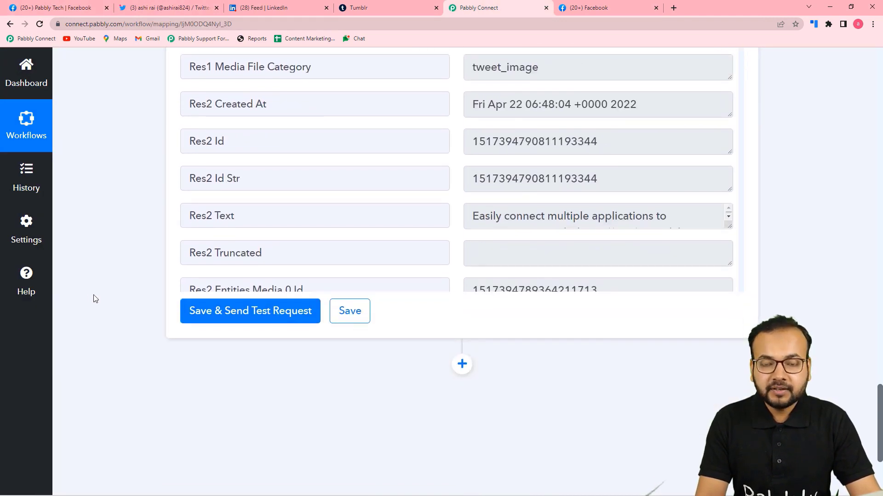
scroll(95, 300, "down", 3)
scroll(96, 300, "down", 1)
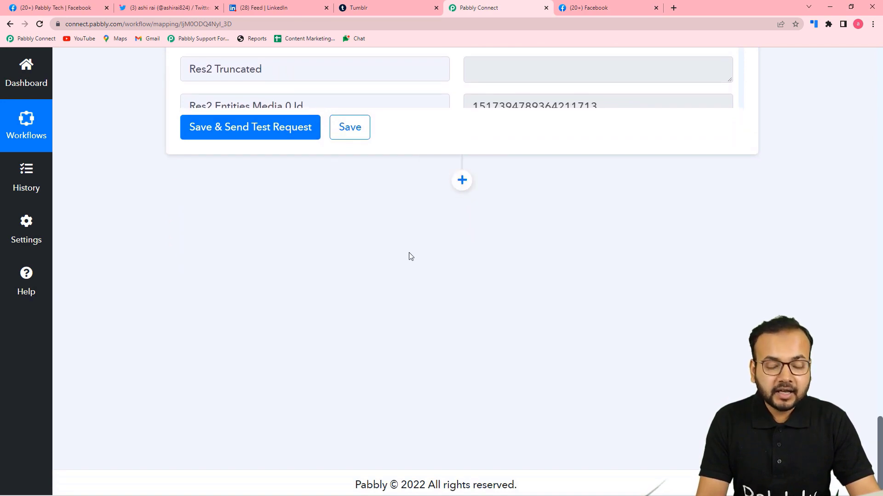
left_click(462, 181)
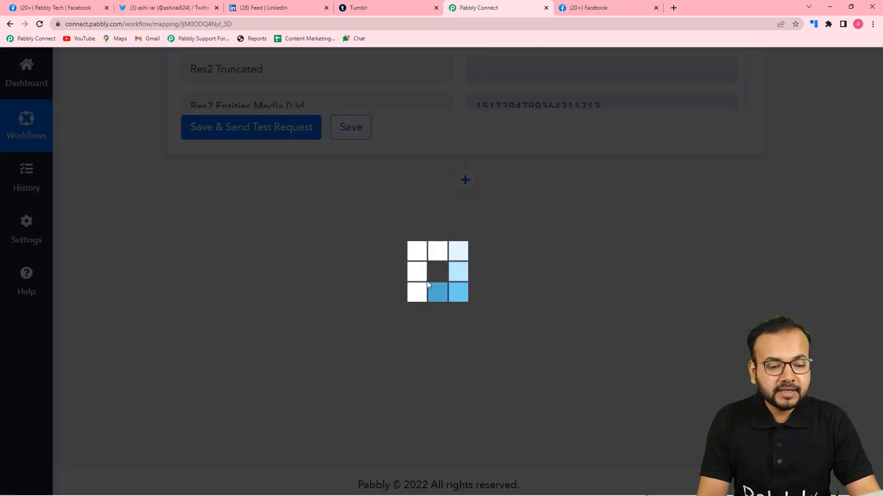
scroll(386, 258, "down", 2)
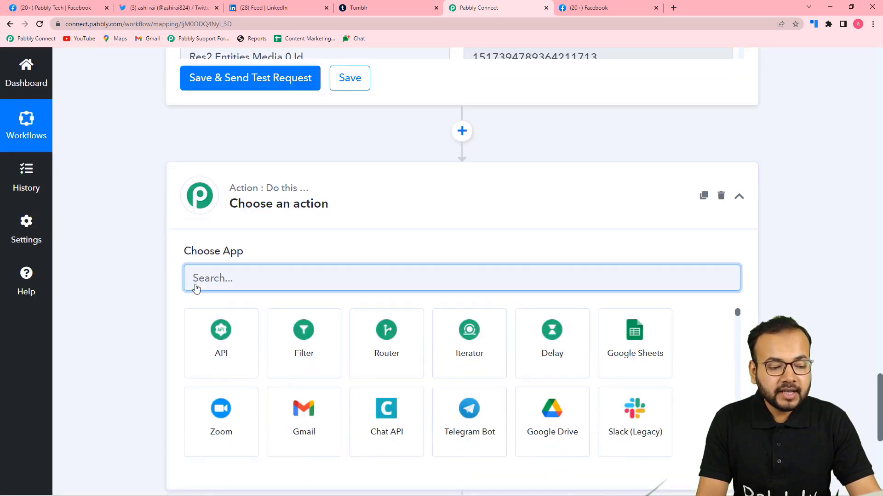
type("link")
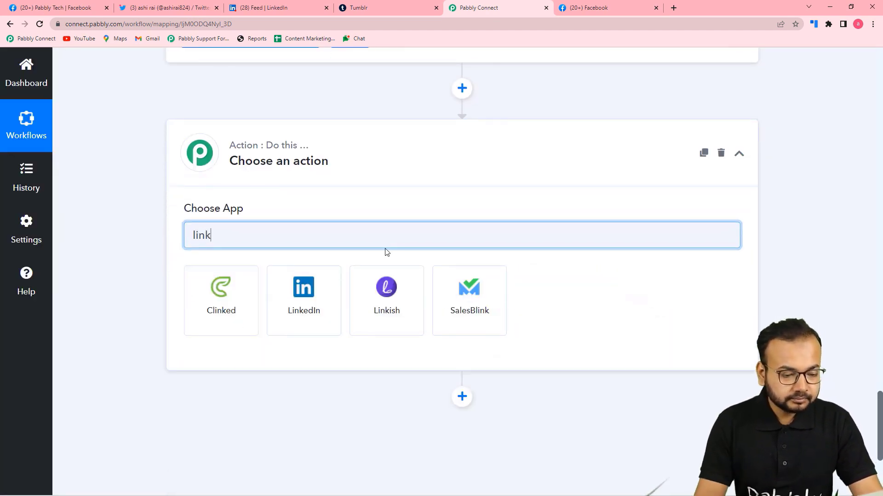
left_click(310, 311)
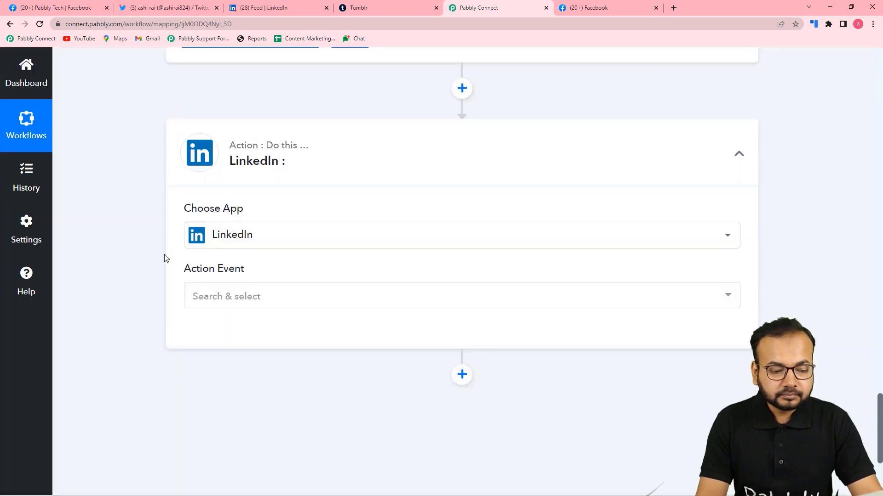
Step: Set the LinkedIn action event to Share an Article or URL
scroll(166, 259, "down", 2)
left_click(272, 203)
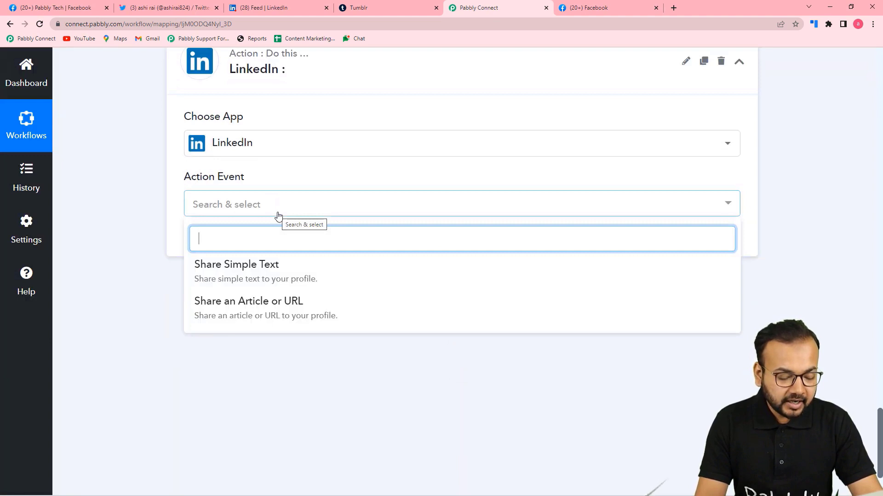
left_click(234, 318)
left_click(216, 246)
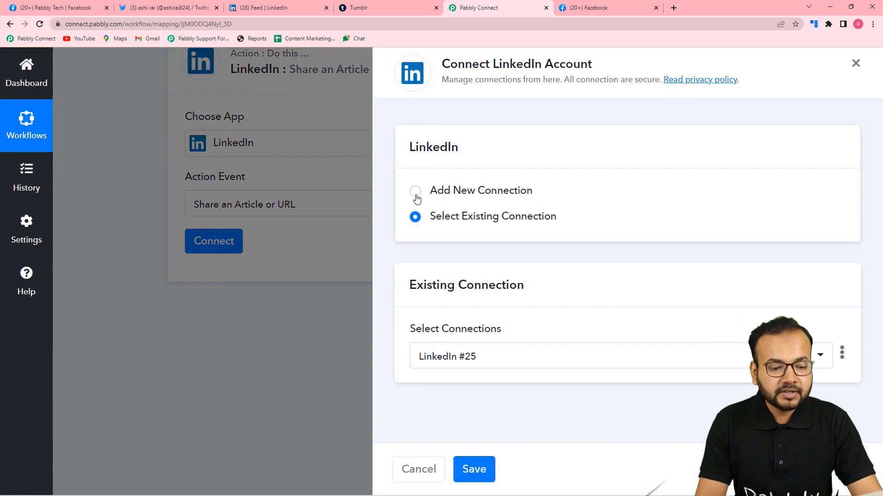
Step: Add a new LinkedIn connection and sign in with the saved account password
left_click(415, 192)
left_click(443, 343)
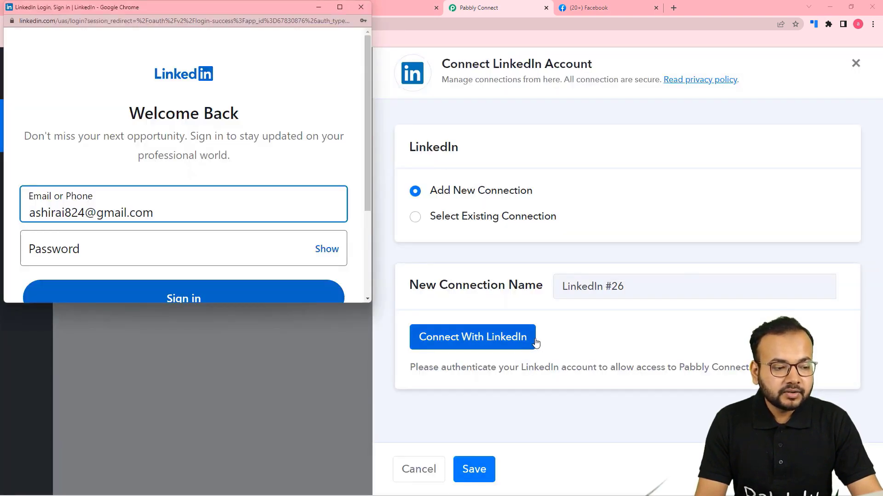
scroll(285, 229, "down", 2)
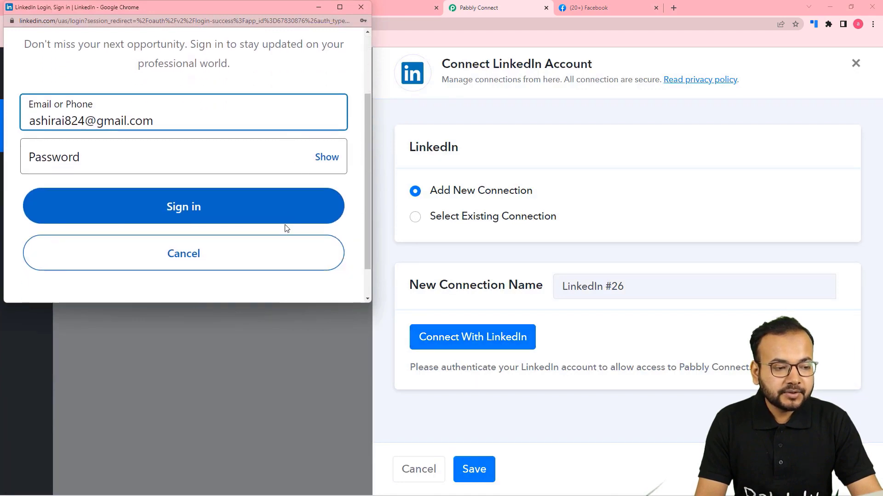
scroll(260, 244, "up", 2)
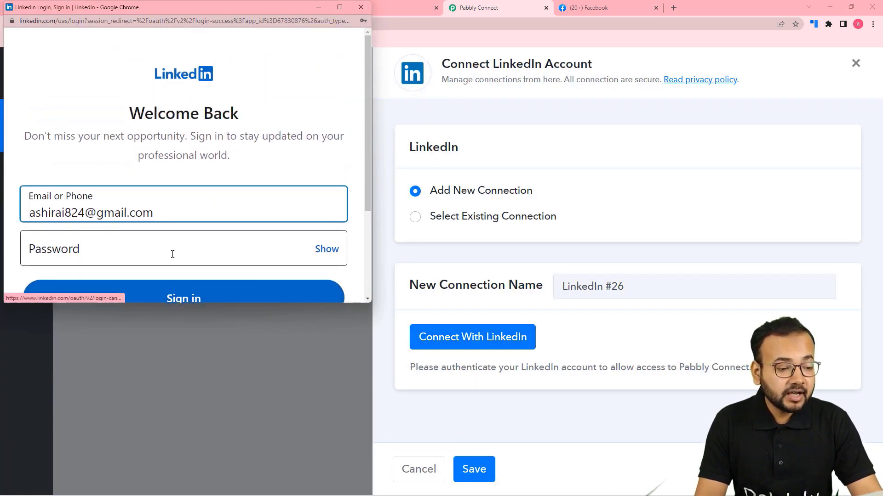
scroll(173, 254, "down", 1)
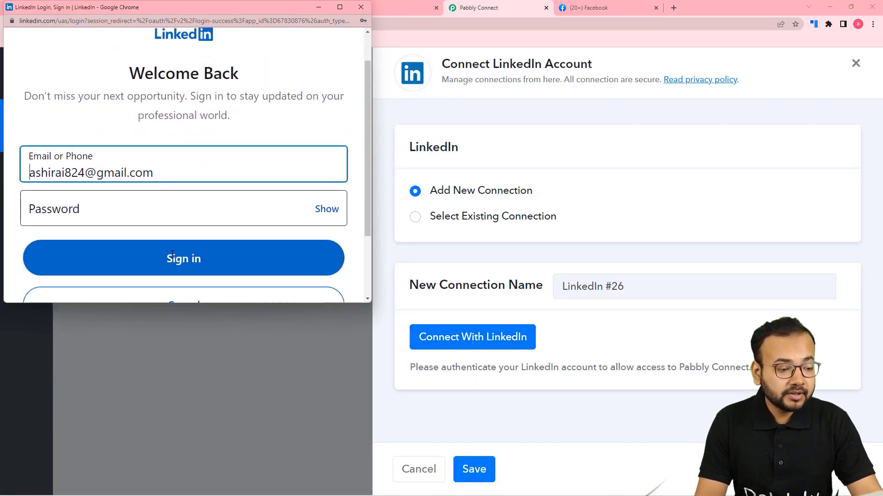
left_click(143, 210)
left_click(57, 236)
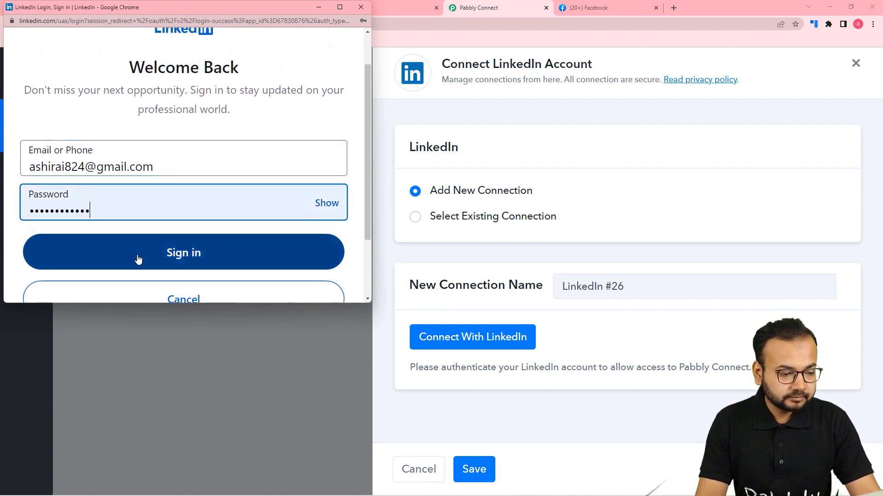
left_click(138, 259)
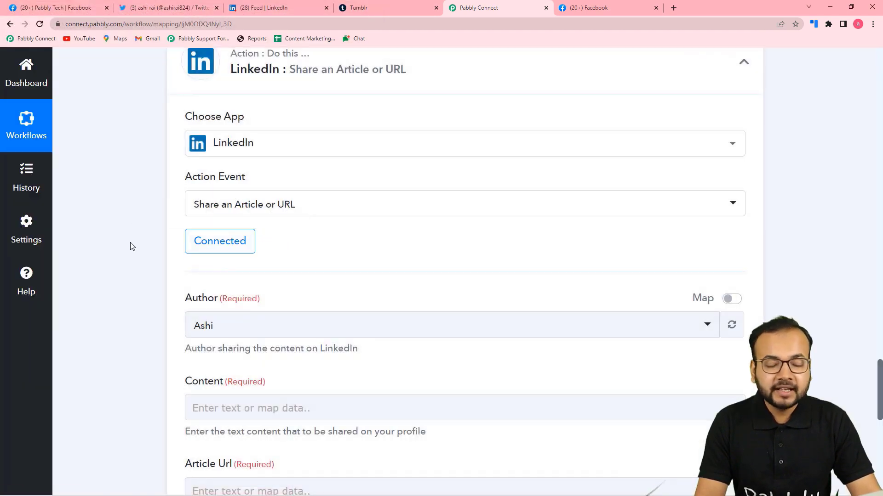
Step: Choose the LinkedIn profile as the post's Author
scroll(130, 246, "down", 2)
scroll(130, 246, "down", 2)
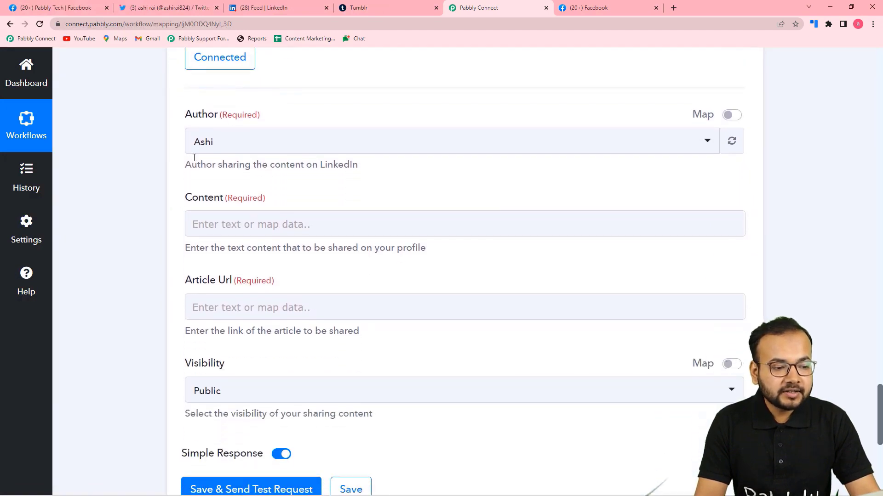
left_click(276, 8)
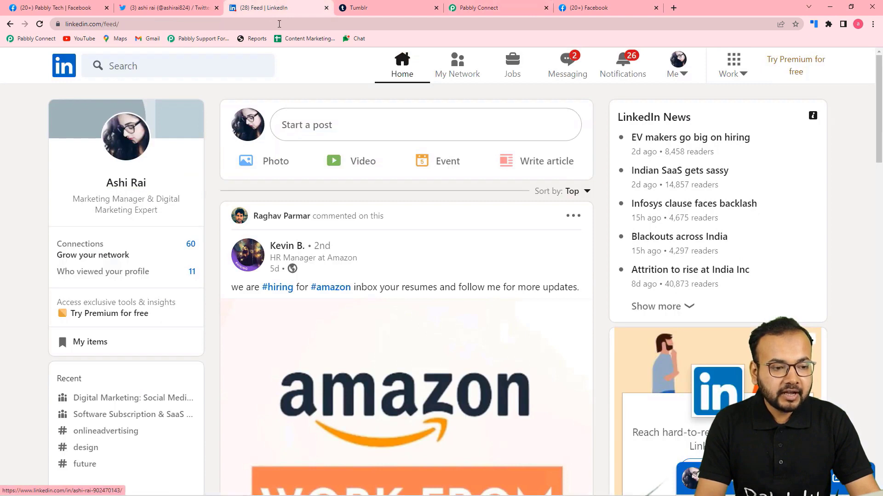
left_click(475, 9)
left_click(281, 148)
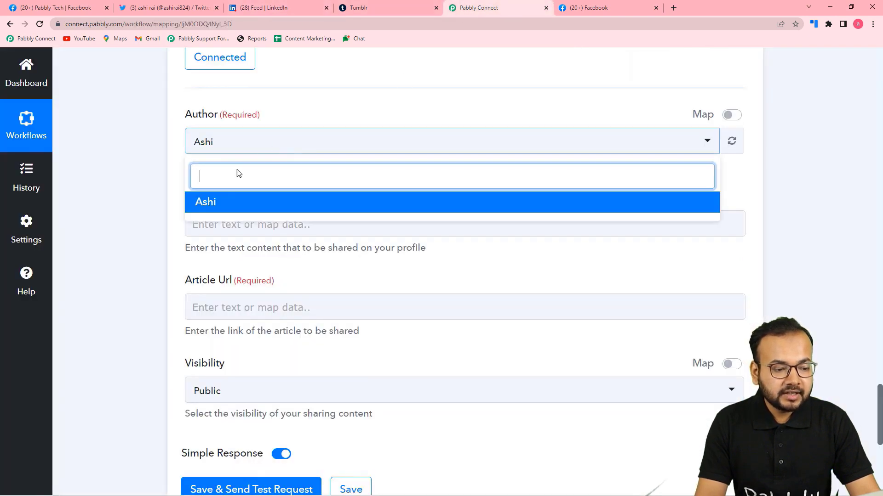
left_click(223, 205)
scroll(152, 185, "down", 2)
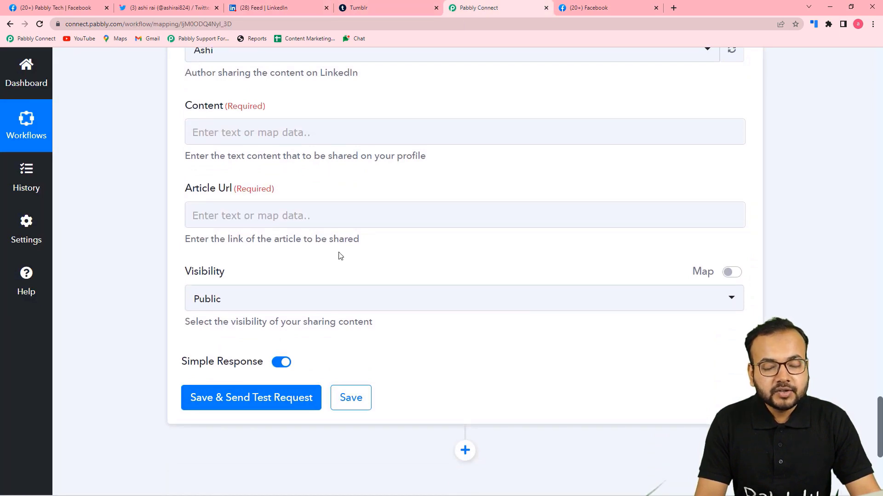
Step: Map the Facebook post's Message into the LinkedIn Content field
left_click(334, 211)
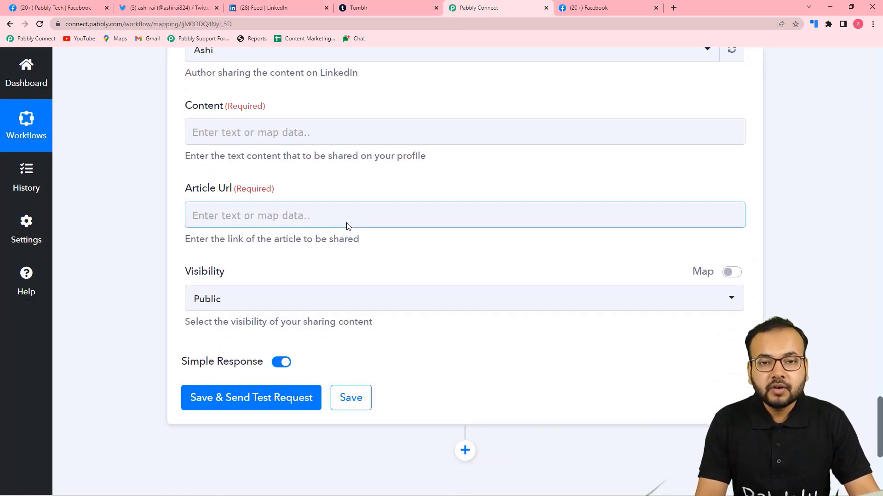
left_click(330, 128)
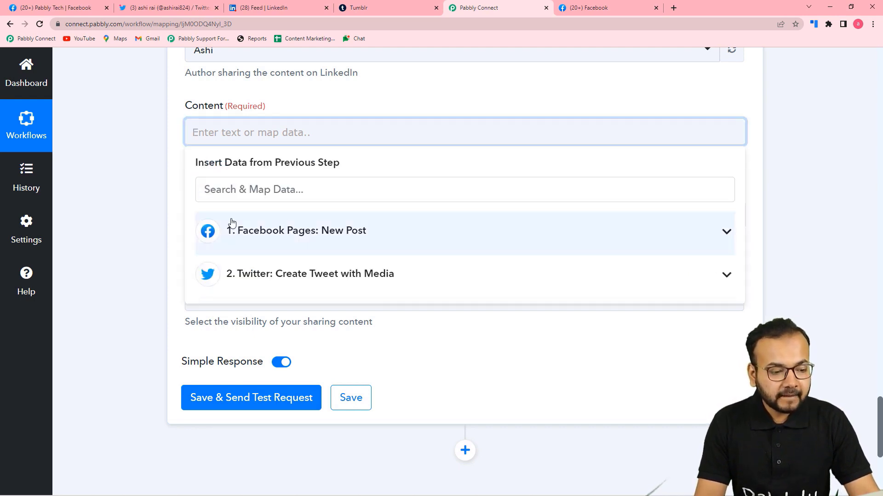
left_click(321, 236)
scroll(317, 354, "down", 4)
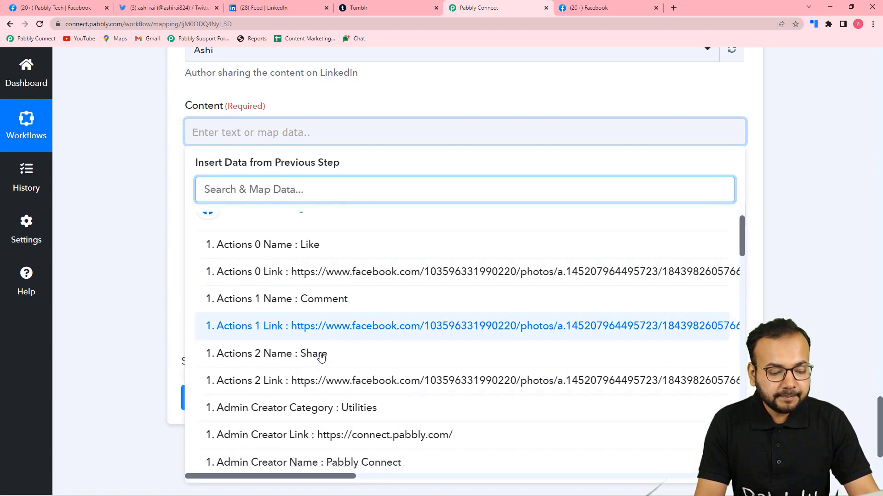
scroll(320, 356, "down", 5)
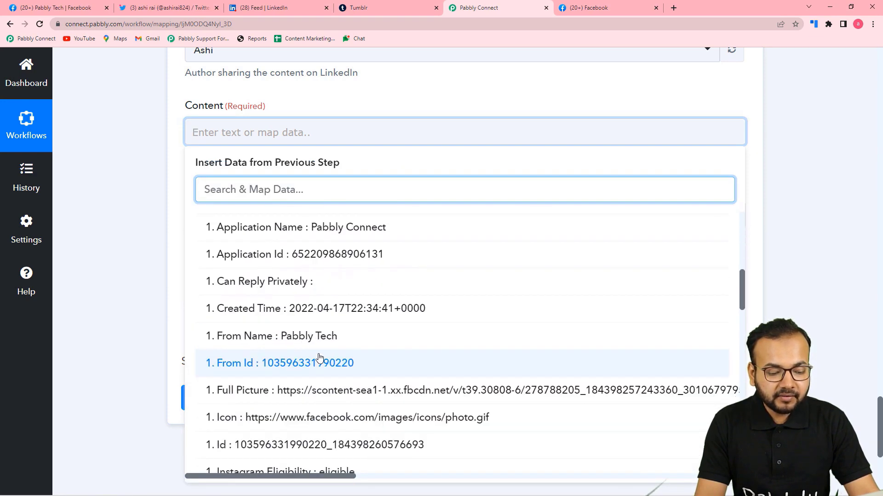
scroll(320, 357, "down", 2)
scroll(320, 358, "up", 10)
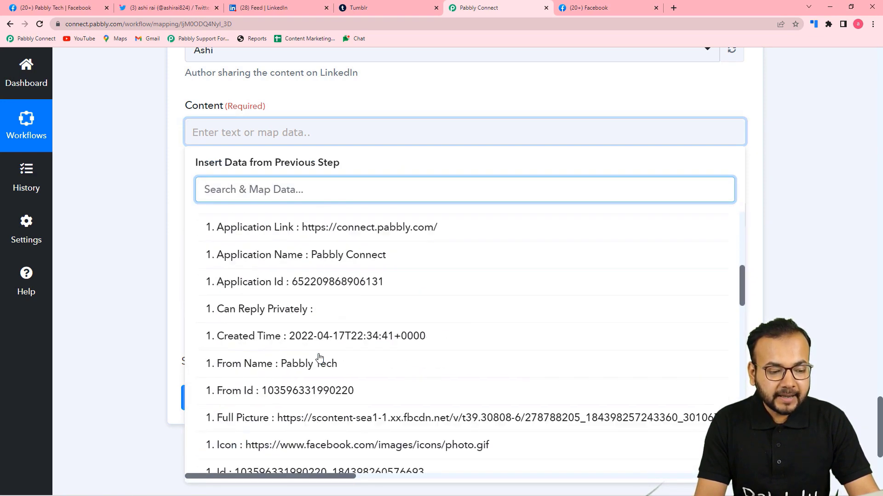
scroll(319, 358, "up", 1)
scroll(320, 358, "down", 6)
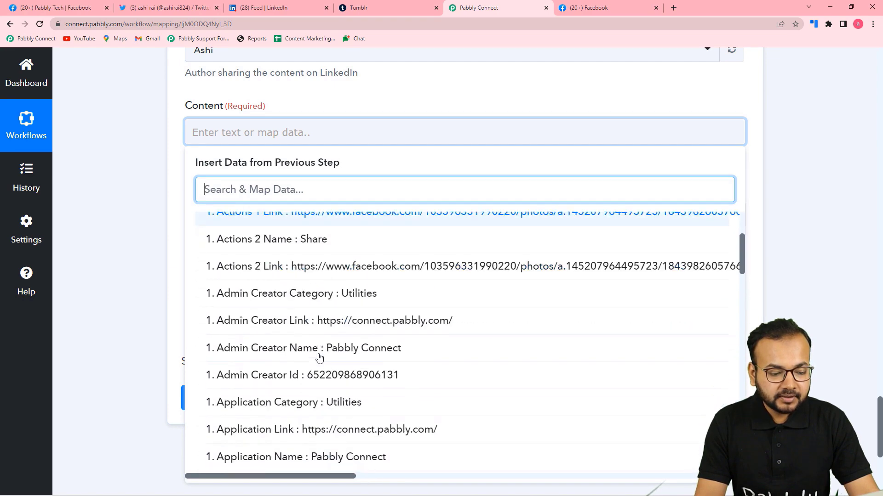
scroll(319, 358, "down", 7)
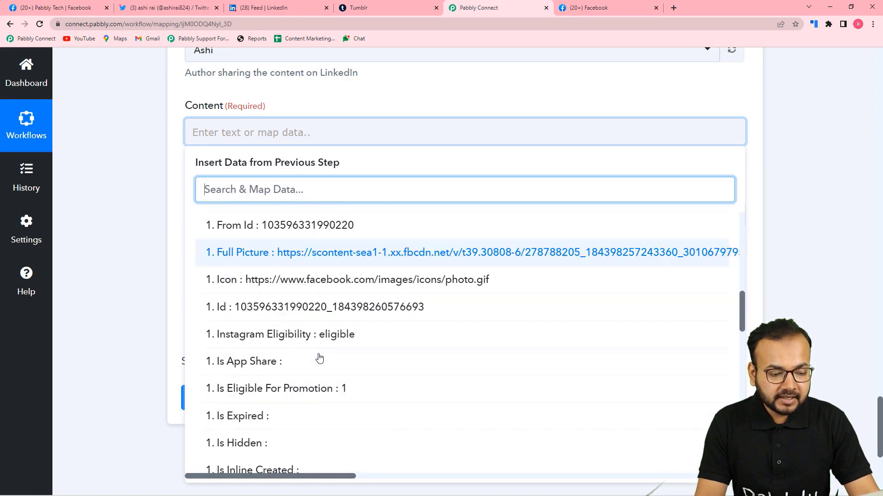
scroll(320, 358, "down", 1)
left_click(319, 356)
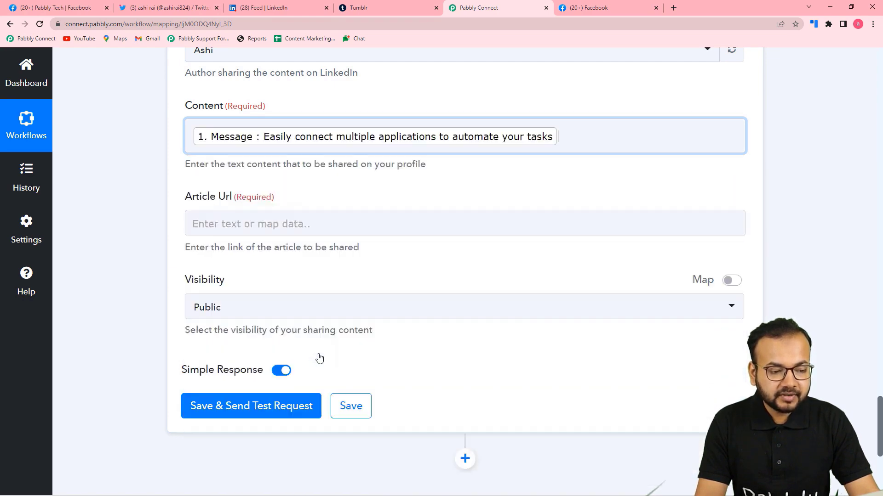
Step: Map the Facebook post's Actions 0 Link into the Article Url field
left_click(137, 171)
scroll(142, 177, "down", 3)
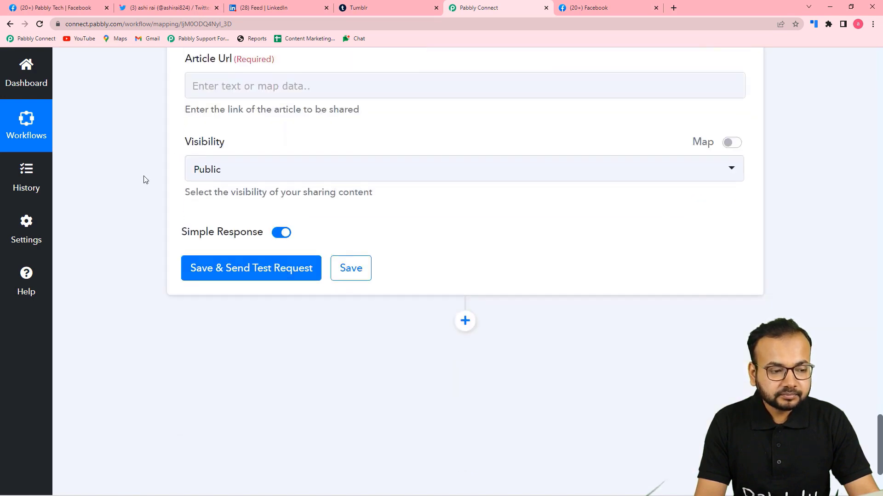
left_click(295, 86)
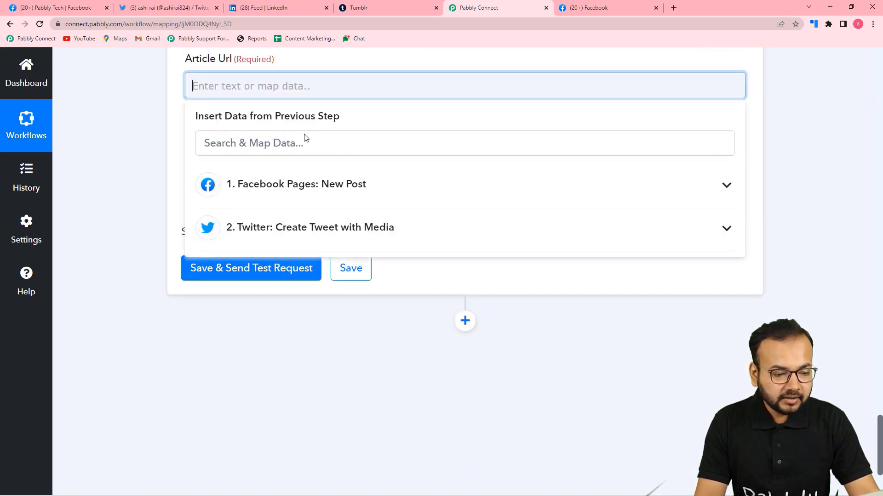
left_click(293, 190)
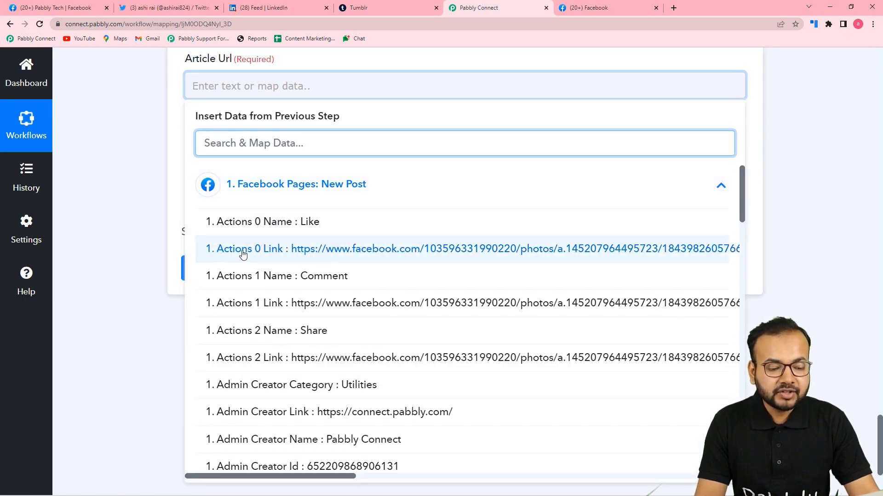
left_click(338, 258)
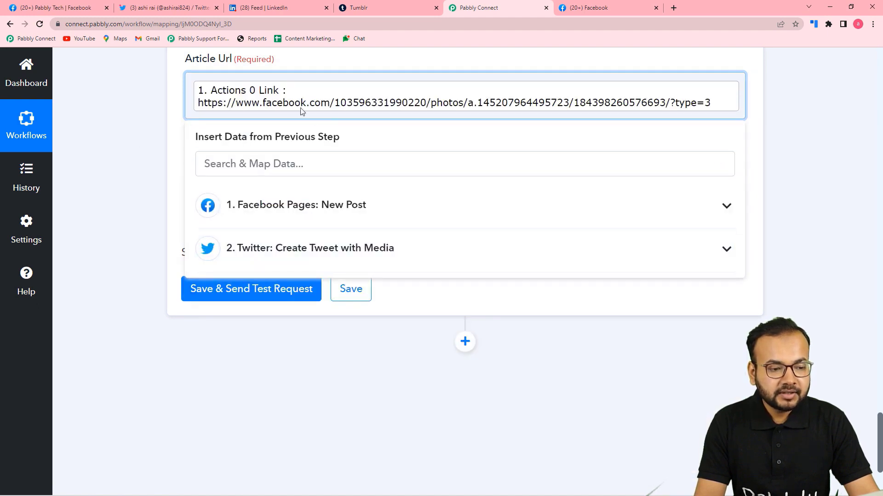
left_click(172, 120)
Step: Keep Visibility Public, send a test LinkedIn share, and switch to LinkedIn
scroll(161, 119, "down", 1)
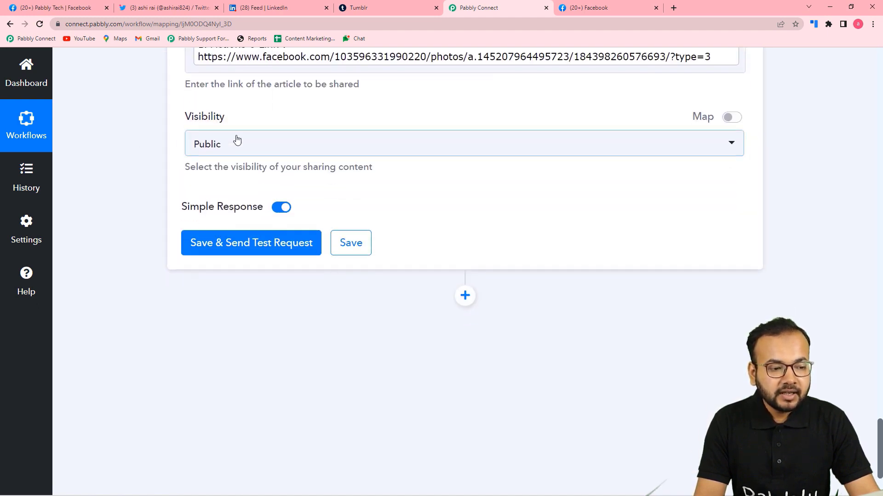
left_click(267, 151)
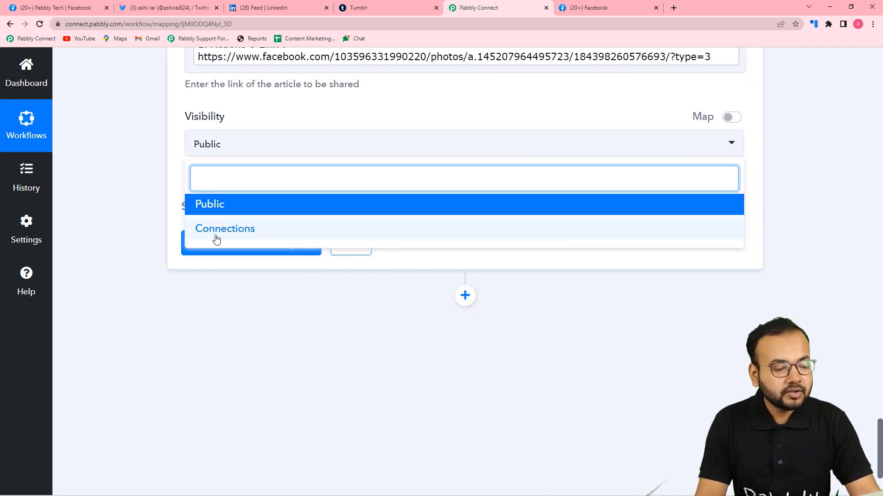
left_click(220, 207)
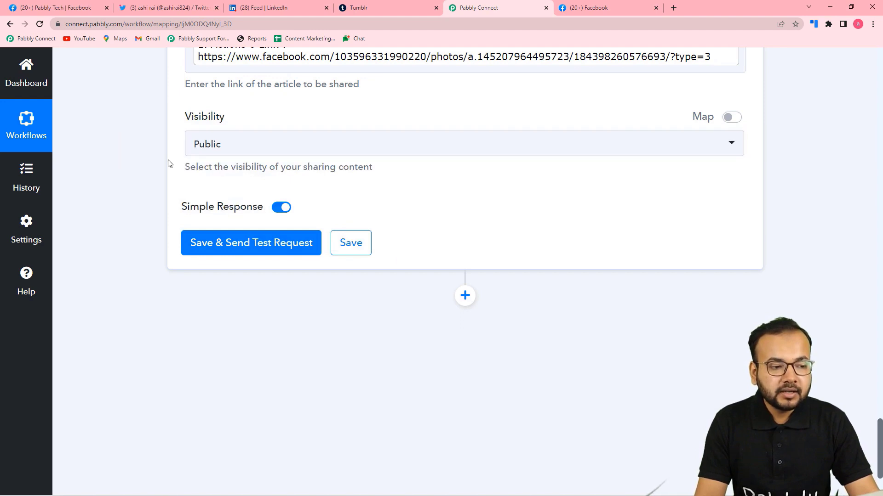
left_click(263, 6)
left_click(479, 7)
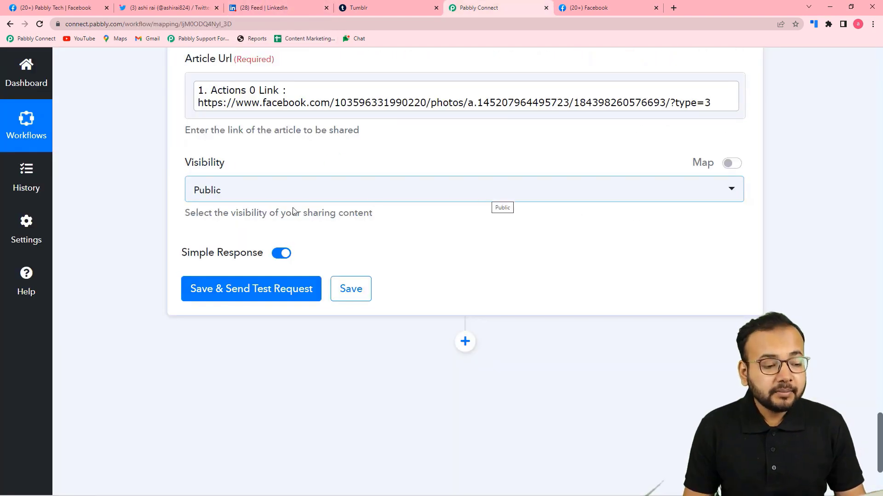
left_click(220, 299)
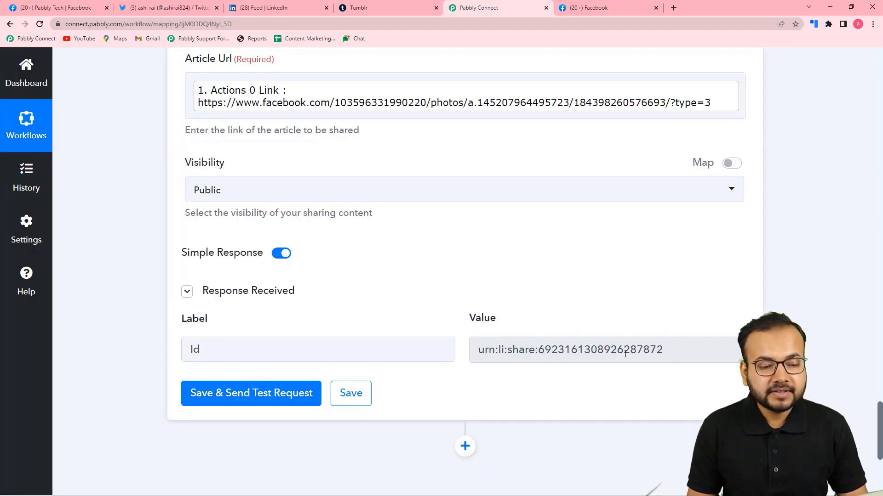
left_click(274, 9)
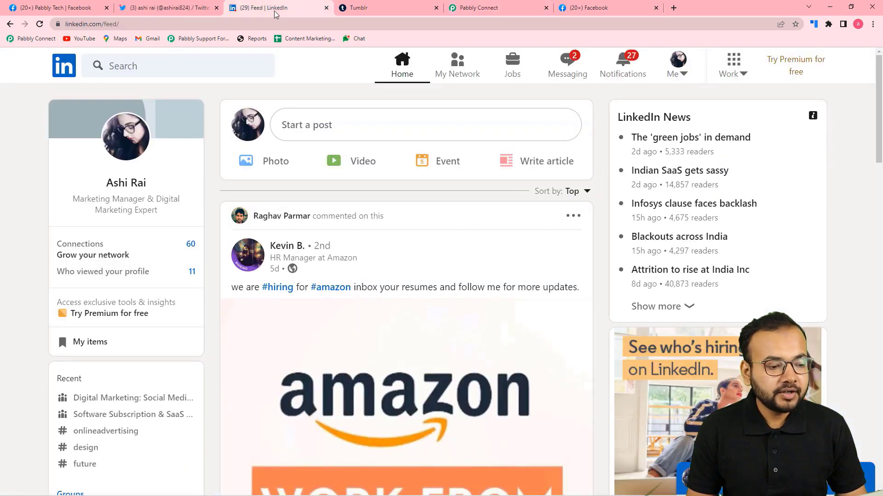
Step: Reload LinkedIn, find the new share in recent activity, and open its Facebook link card
left_click(39, 24)
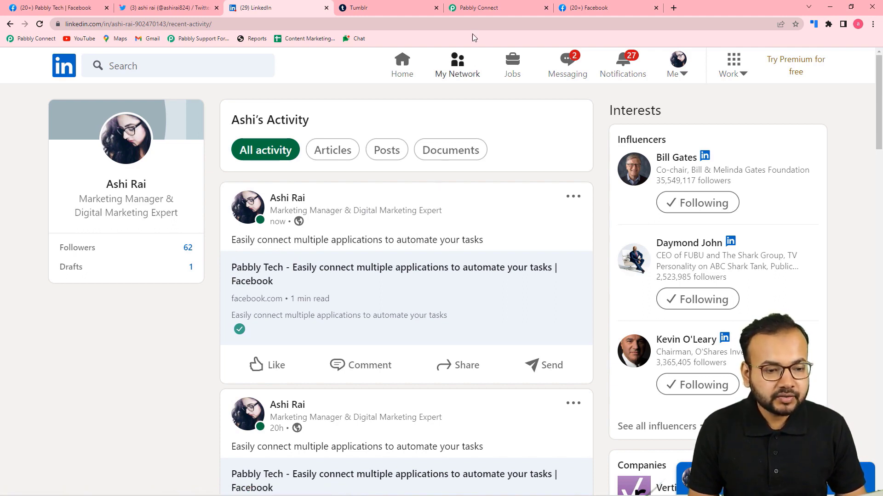
left_click(472, 10)
scroll(295, 198, "up", 3)
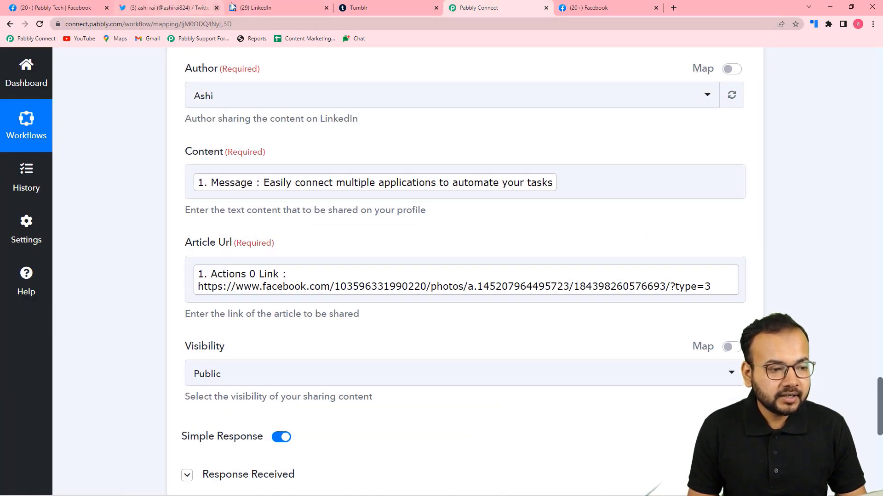
left_click(250, 8)
left_click(282, 277)
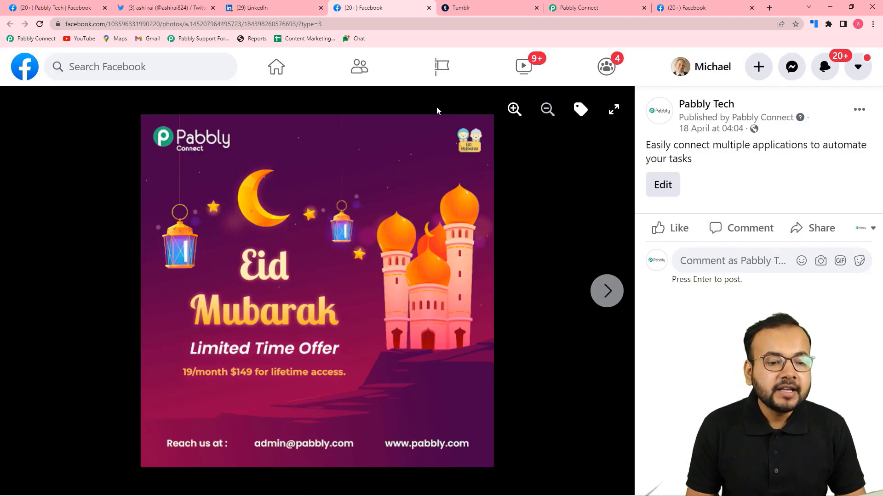
Step: Add a Tumblr action step below LinkedIn using the Create Text Post event
left_click(580, 8)
scroll(135, 268, "down", 10)
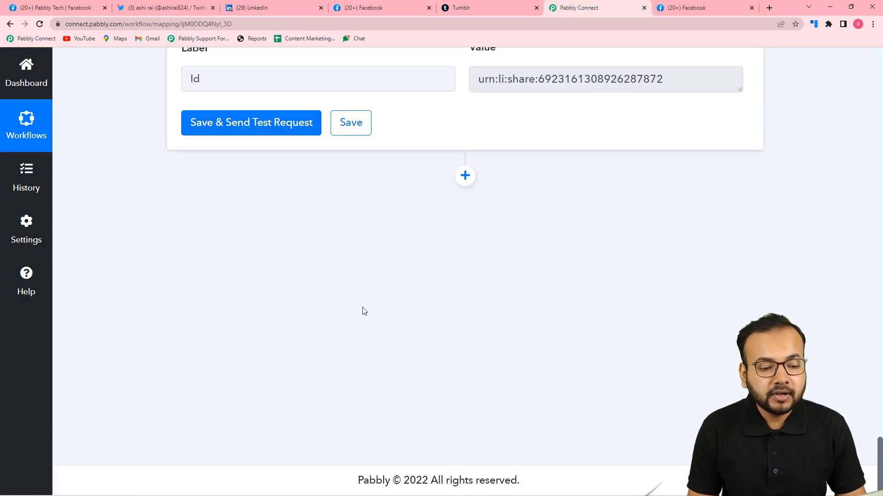
left_click(462, 182)
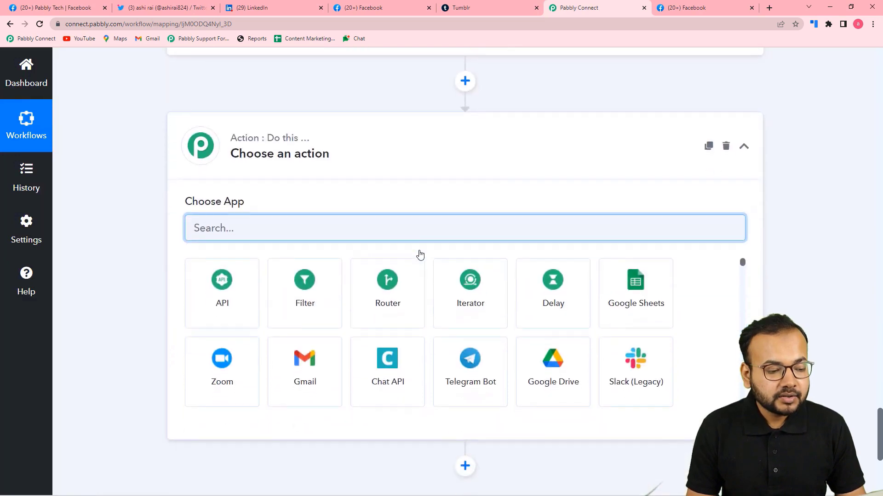
type("tumblr")
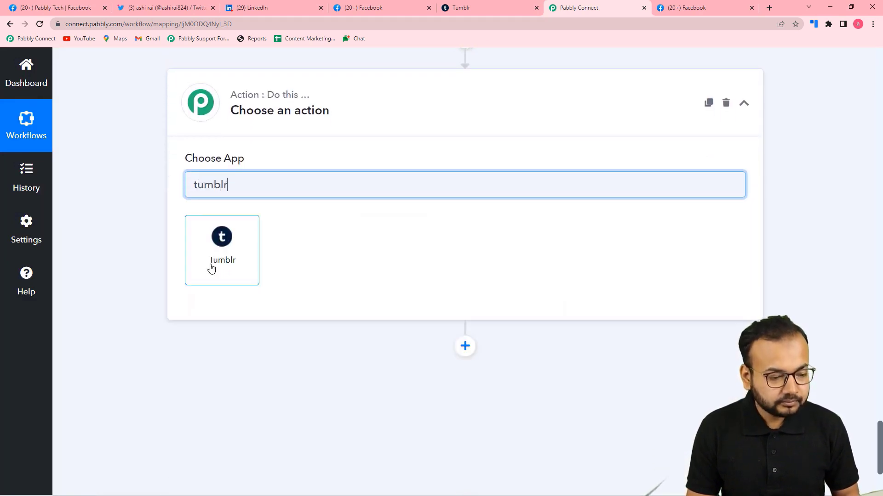
left_click(211, 265)
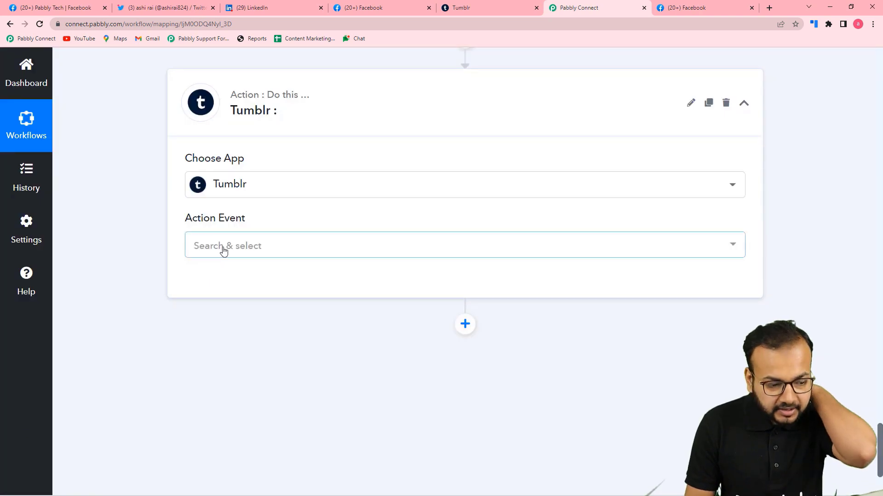
left_click(224, 250)
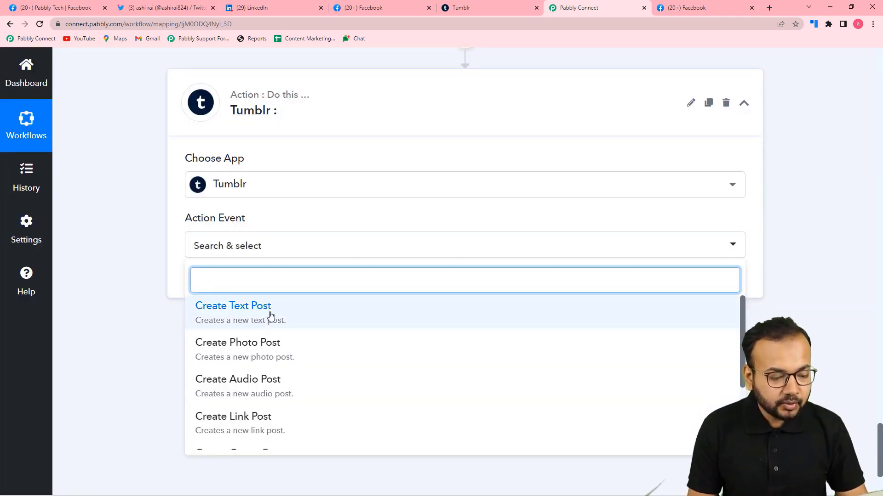
left_click(239, 315)
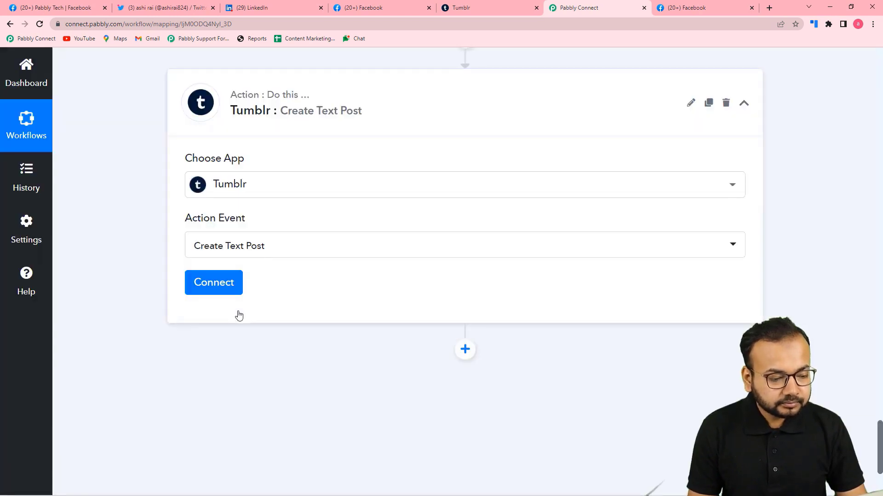
left_click(221, 292)
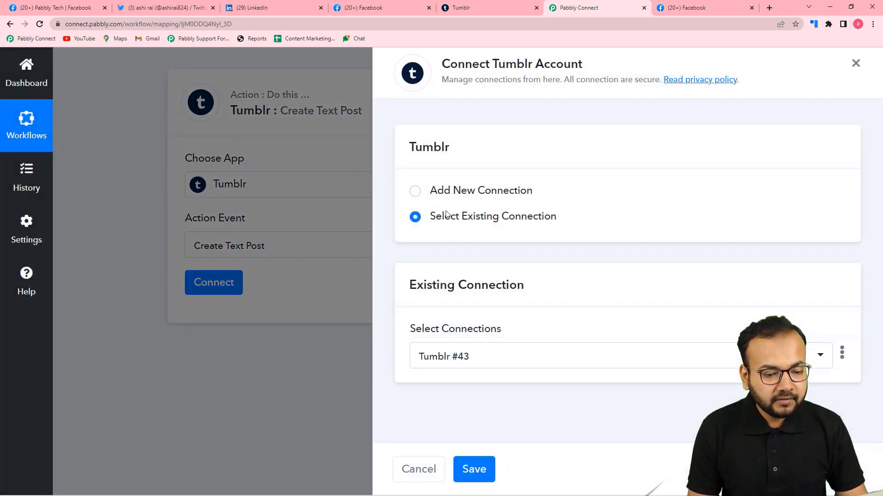
Step: Add a new Tumblr connection and allow Pabbly Connect access in the authorization popup
left_click(416, 192)
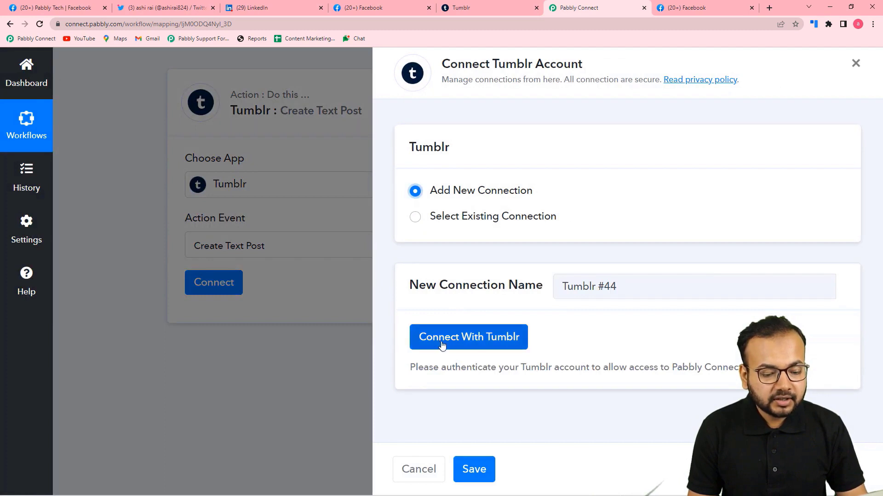
left_click(476, 340)
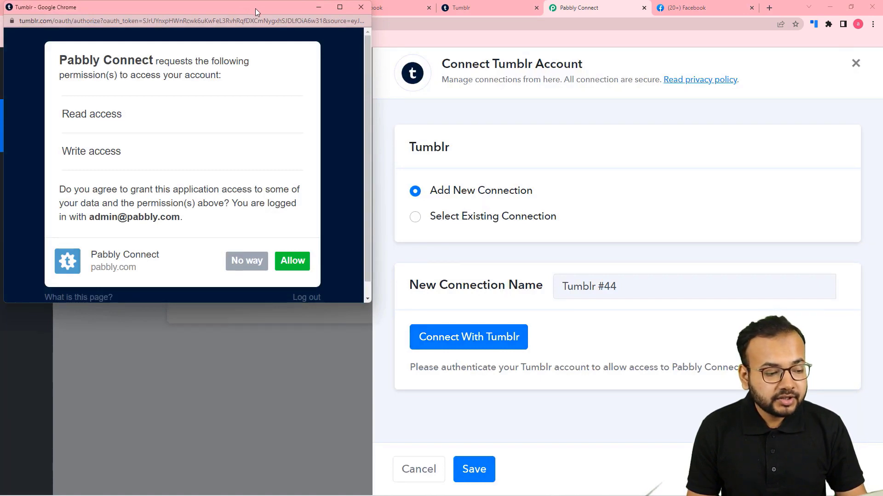
left_click_drag(426, 27, 436, 27)
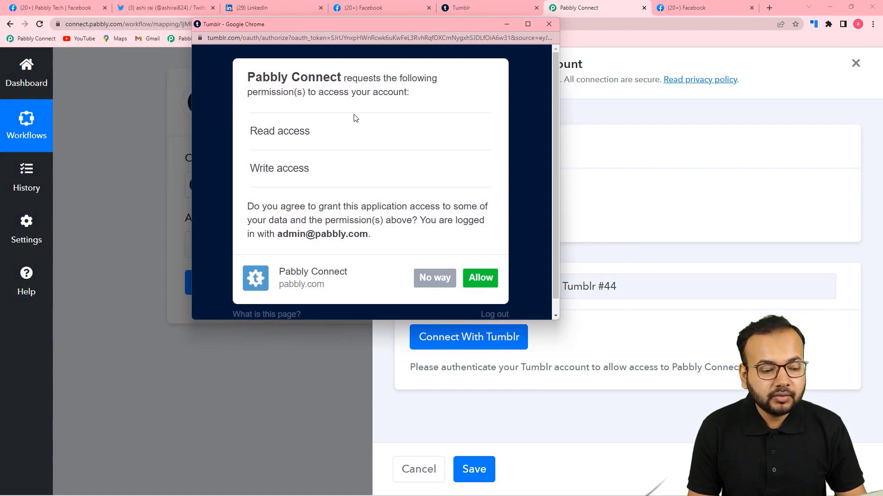
left_click(480, 278)
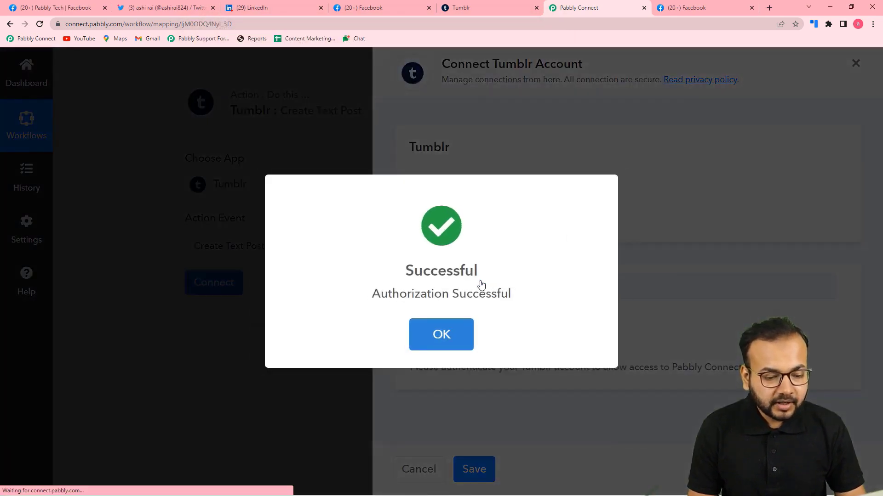
scroll(481, 284, "down", 2)
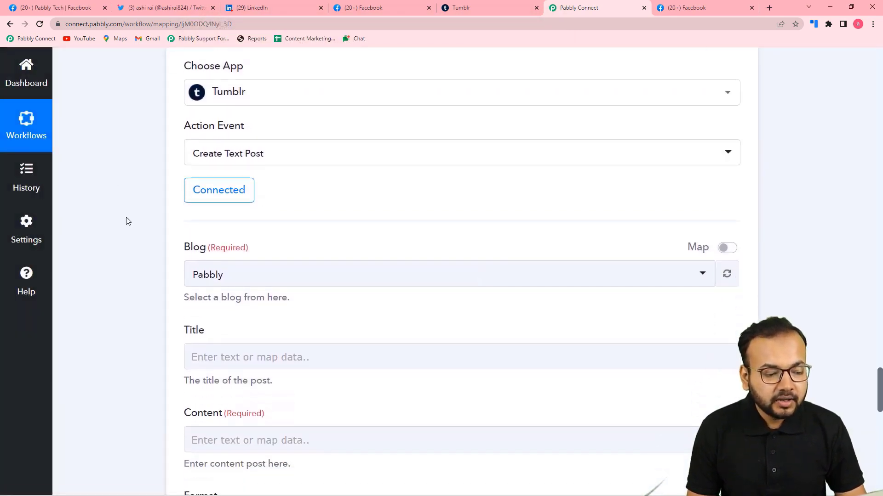
Step: Return to the Pabbly Connect workflow and review the Tumblr step's Blog selection, still Pabbly
scroll(129, 222, "down", 2)
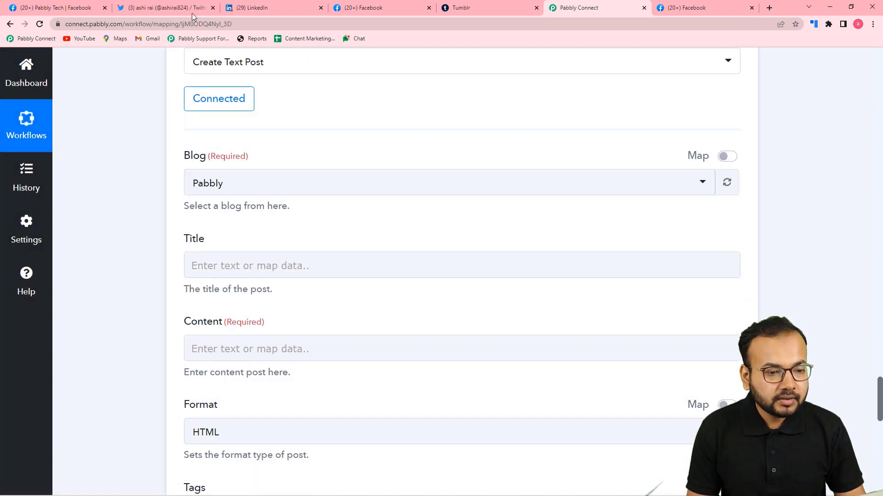
left_click(516, 9)
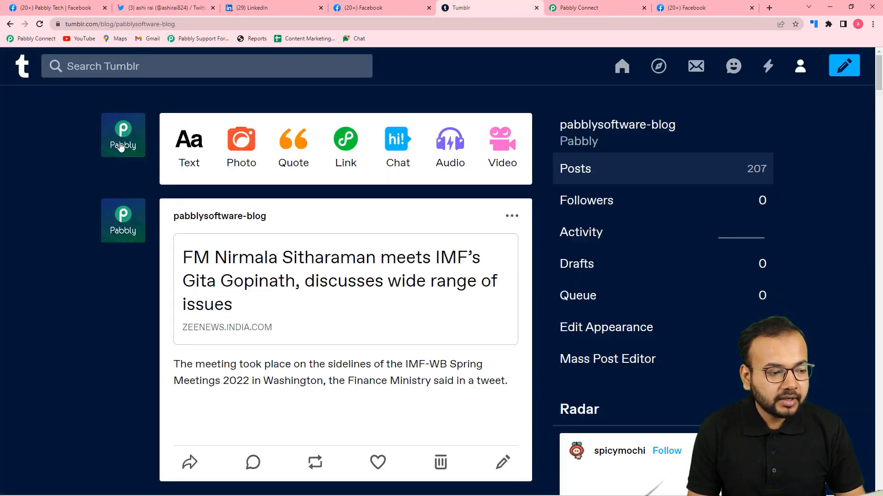
left_click(595, 6)
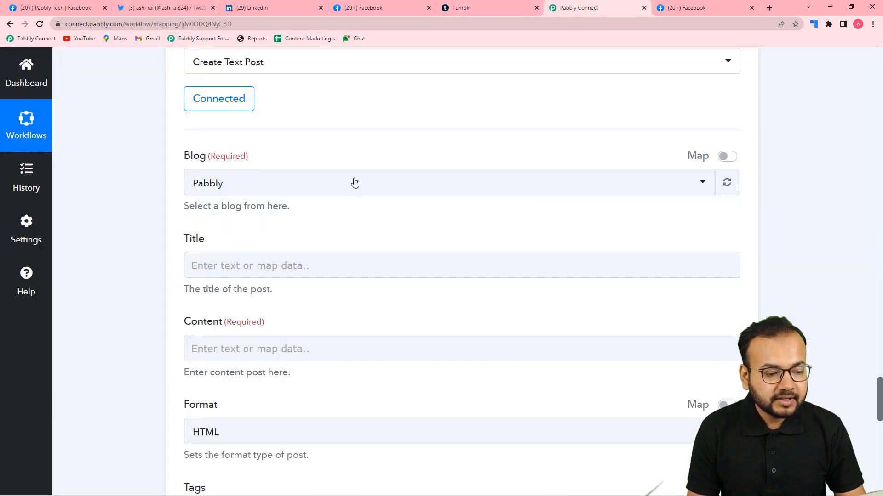
left_click(352, 183)
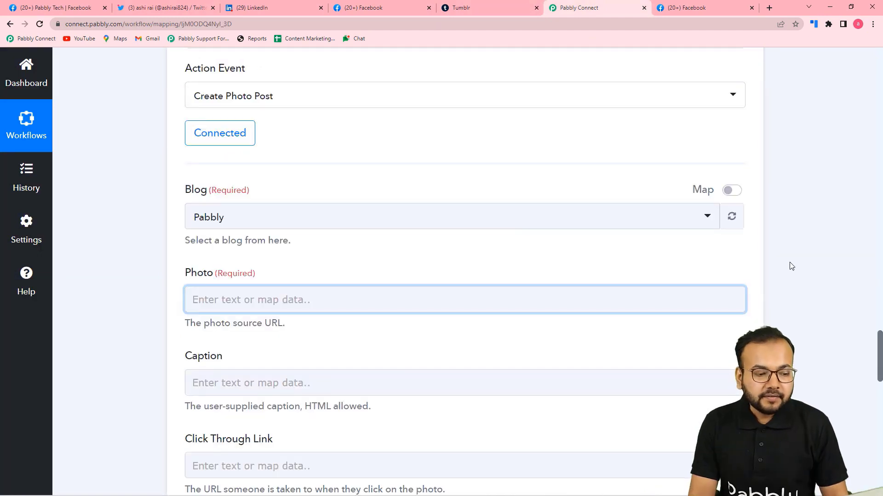
scroll(347, 305, "down", 2)
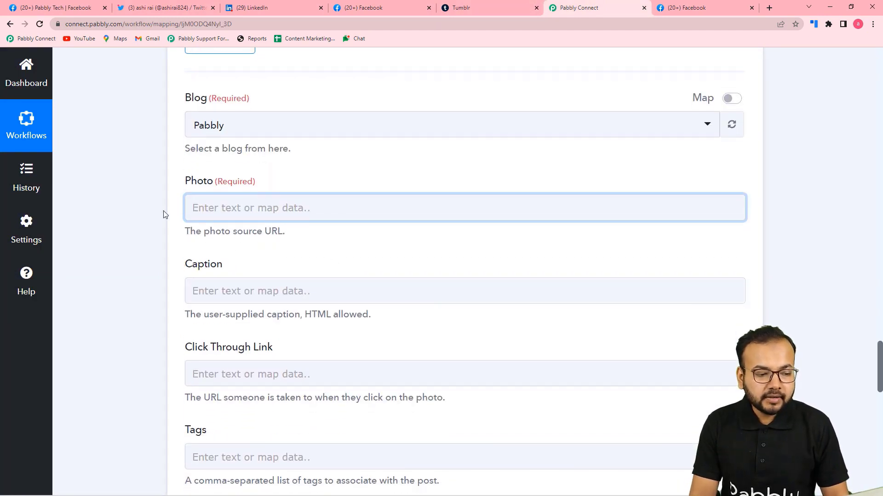
scroll(291, 249, "down", 3)
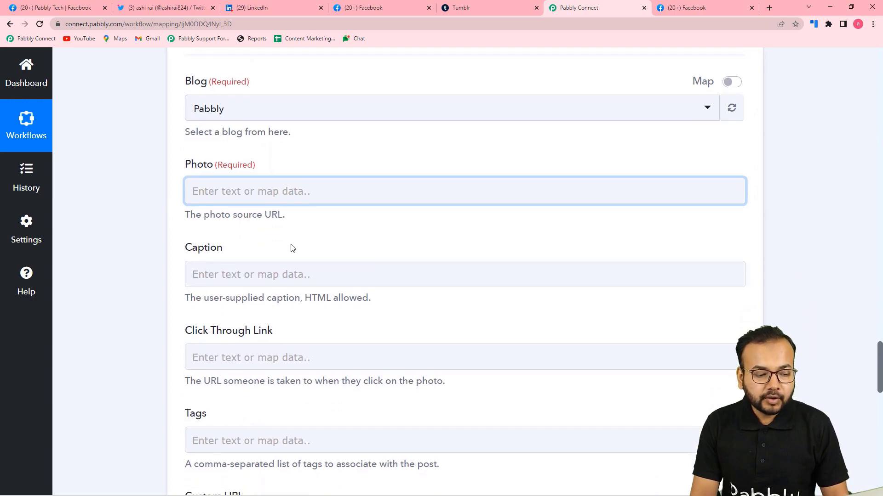
scroll(175, 250, "up", 7)
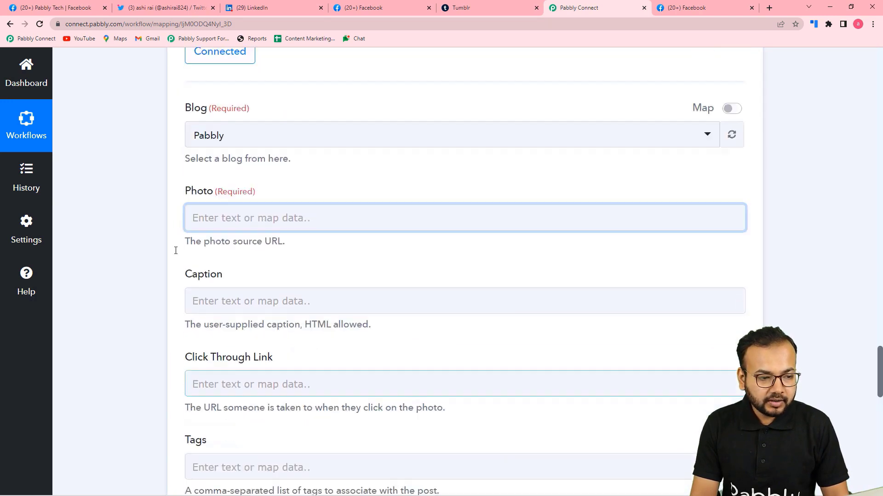
scroll(175, 253, "down", 2)
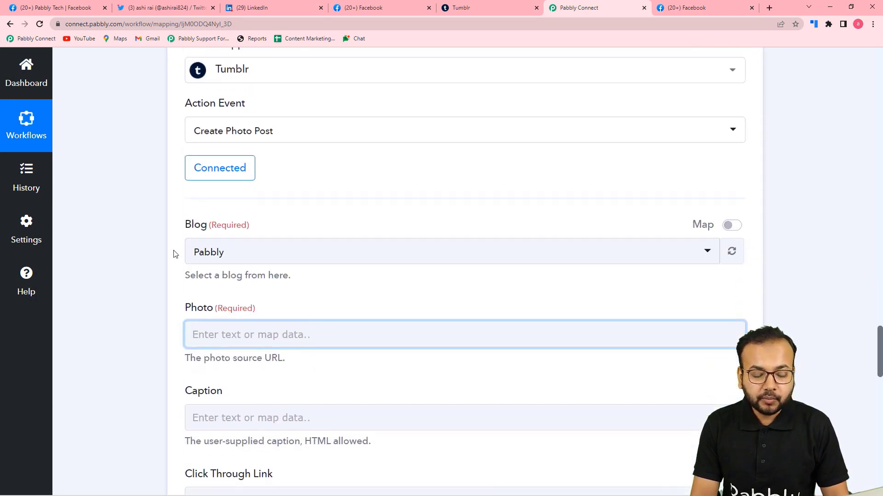
scroll(175, 253, "up", 1)
scroll(175, 253, "up", 1)
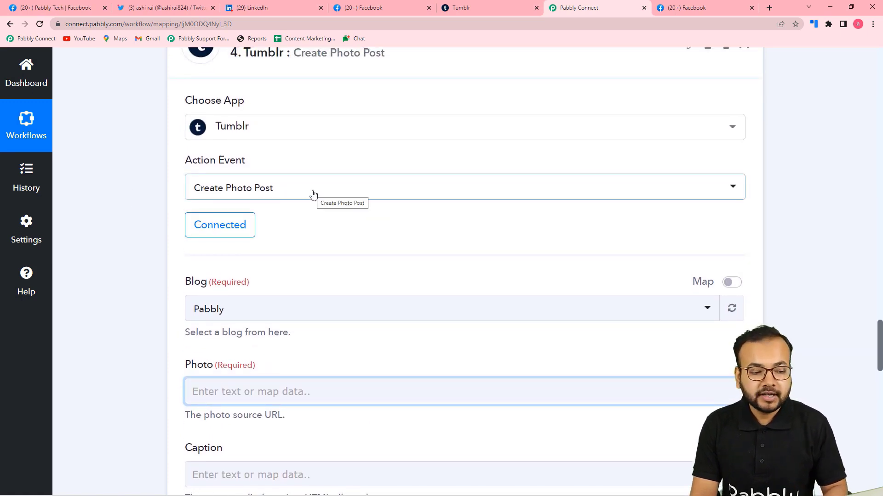
Step: Compare the original Facebook photo post with the Tumblr blog, then reach the empty Photo field
left_click(381, 8)
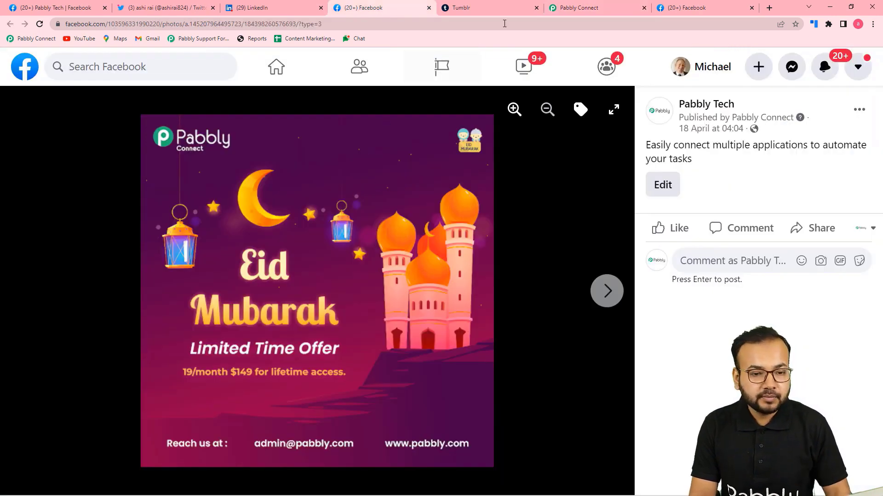
left_click(479, 8)
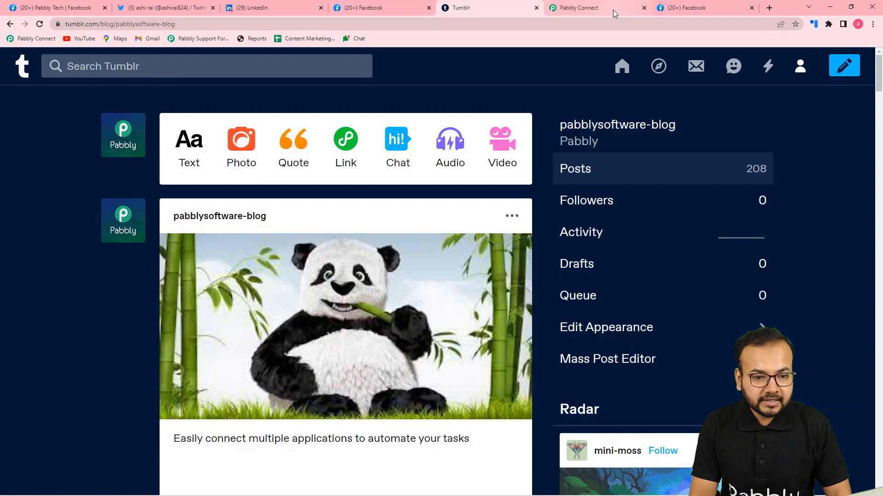
left_click(614, 9)
scroll(179, 239, "down", 2)
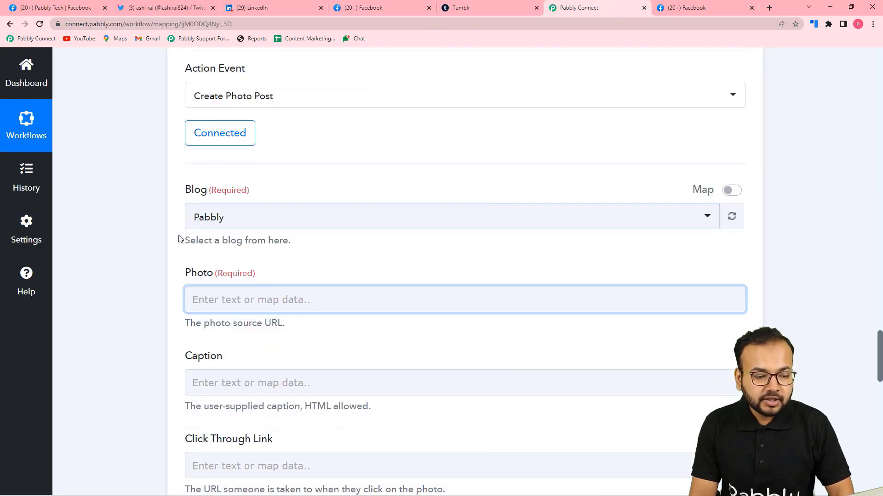
scroll(310, 242, "down", 3)
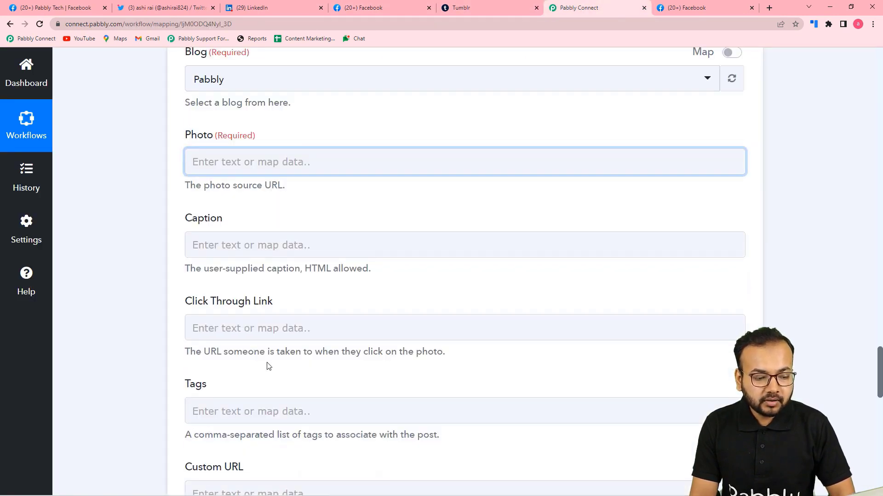
scroll(279, 367, "up", 1)
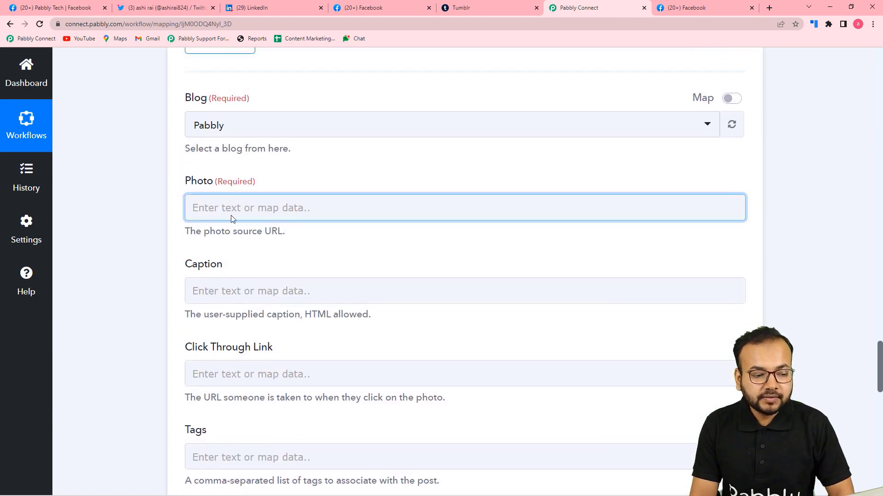
scroll(256, 282, "up", 7)
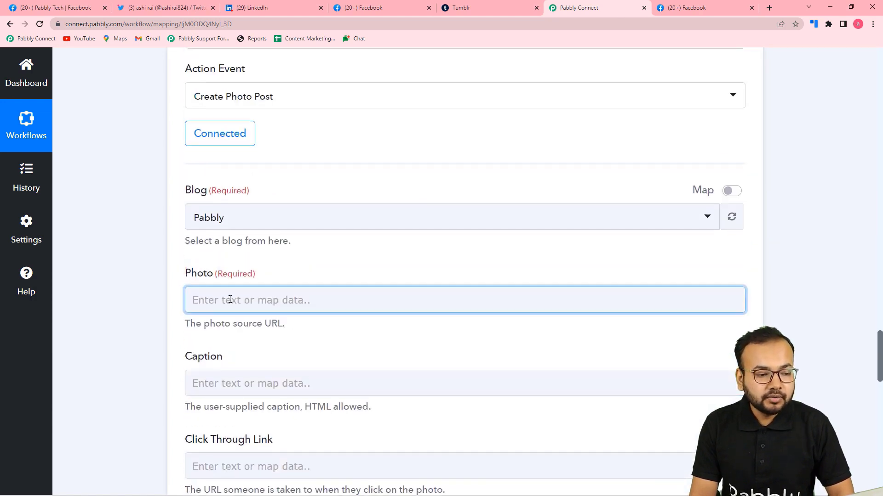
Step: Inspect the Twitter step's Media Url and Media Url Https values in its response
scroll(231, 303, "up", 9)
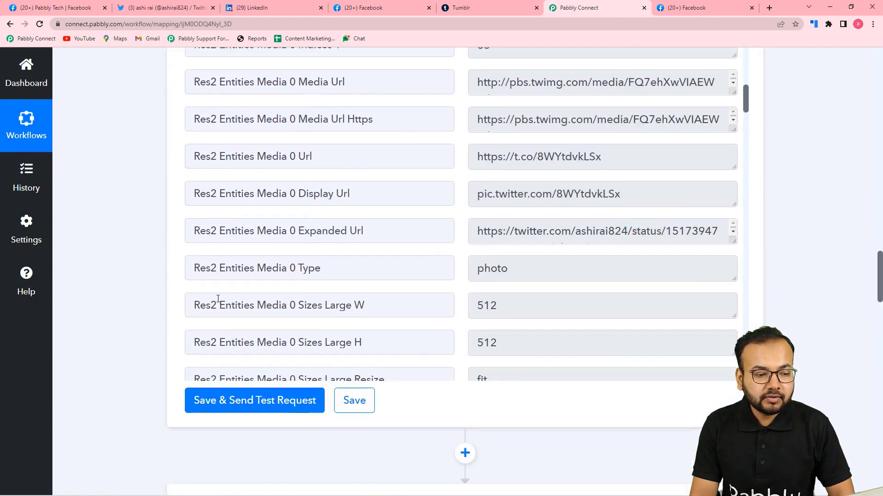
scroll(189, 284, "up", 14)
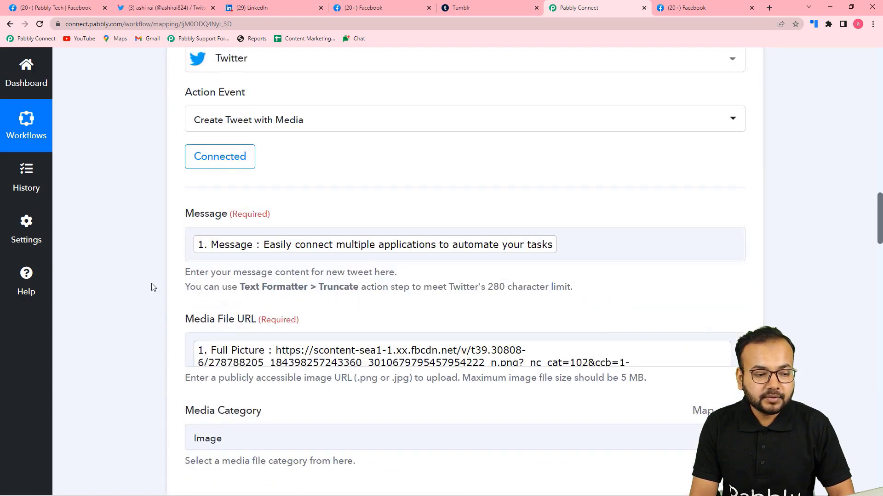
scroll(153, 287, "up", 2)
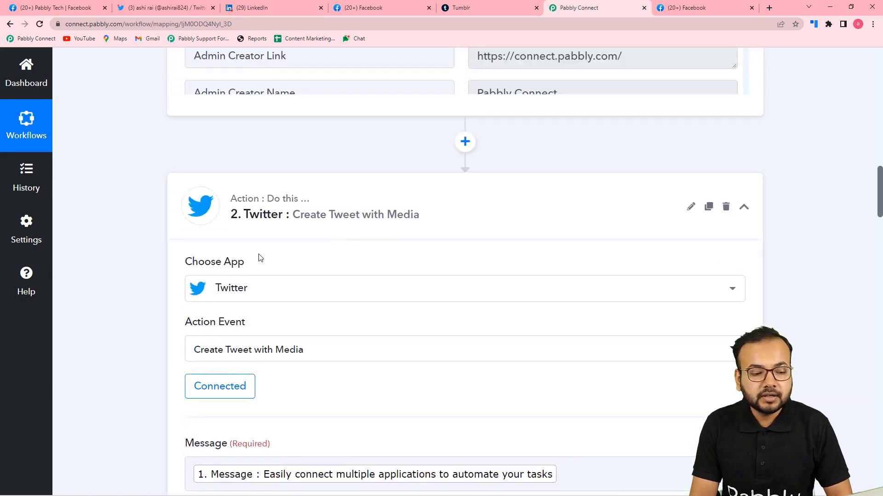
scroll(272, 264, "down", 1)
scroll(177, 299, "down", 3)
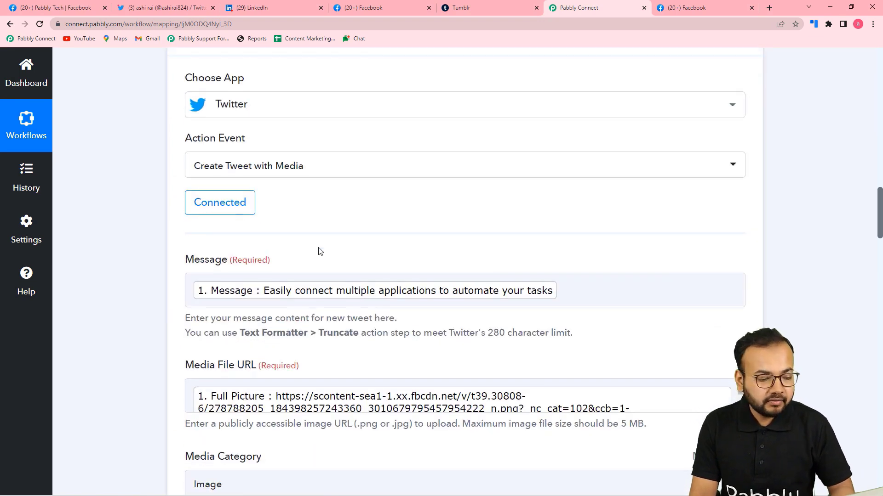
scroll(321, 251, "down", 10)
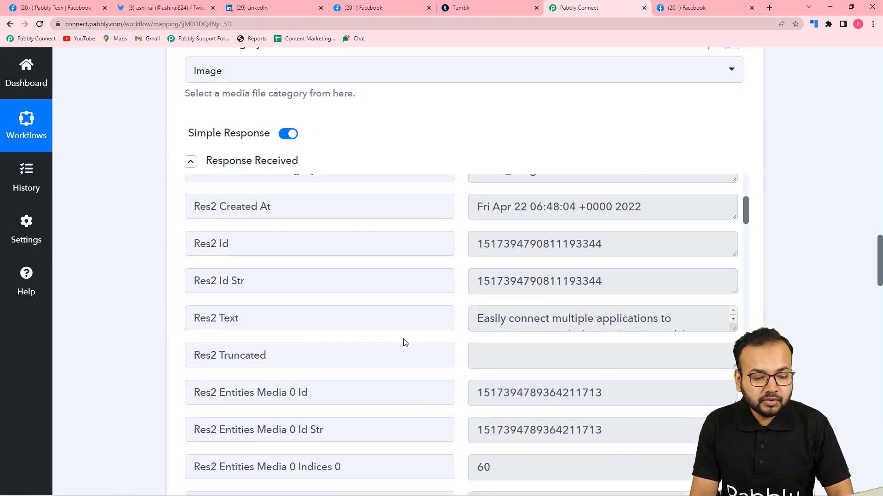
scroll(327, 313, "up", 5)
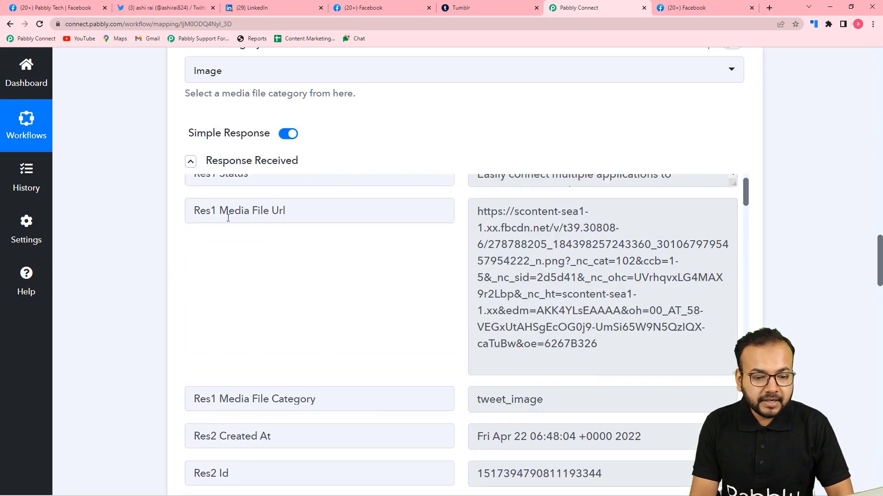
scroll(281, 256, "up", 1)
scroll(329, 306, "down", 14)
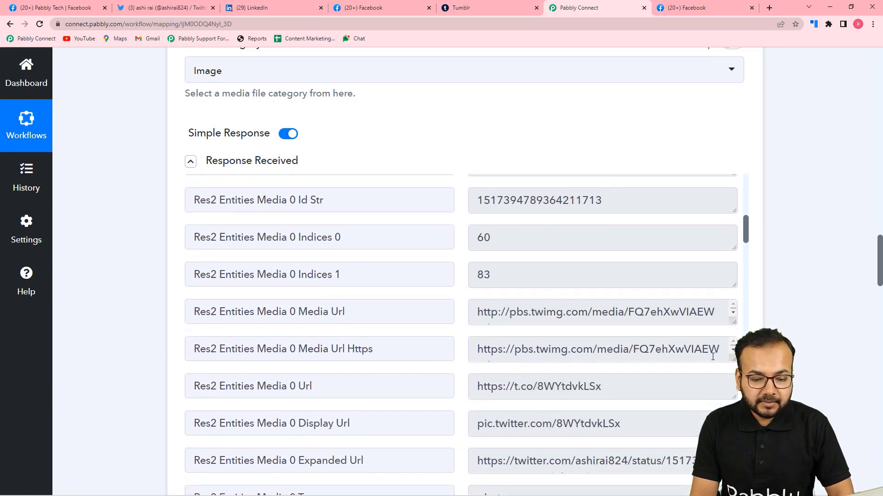
left_click_drag(729, 359, 731, 421)
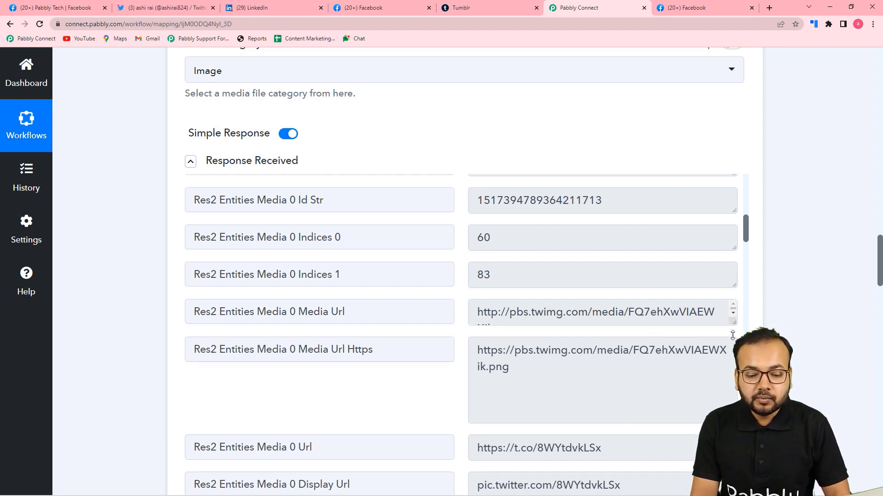
left_click_drag(730, 322, 730, 353)
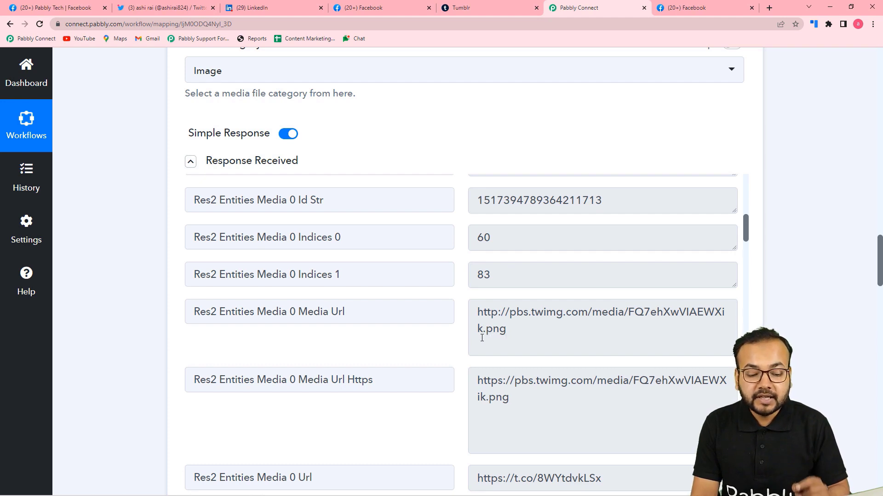
scroll(378, 332, "down", 3)
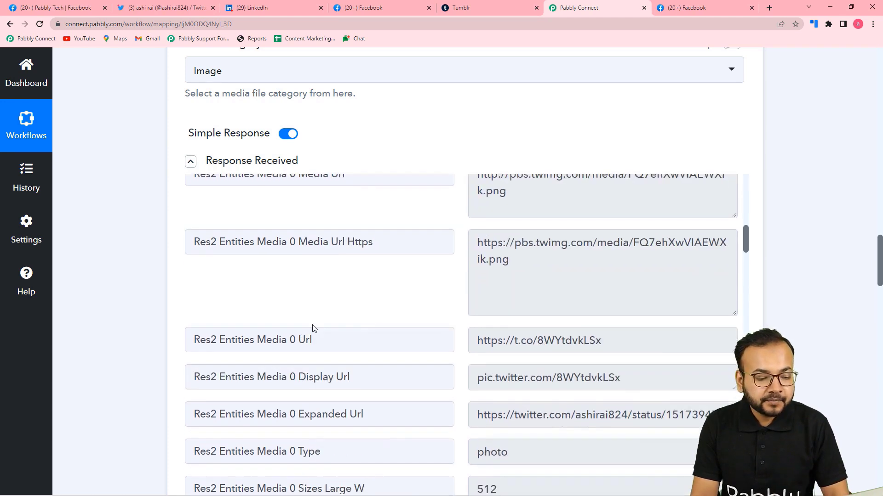
scroll(152, 310, "down", 2)
scroll(245, 164, "up", 2)
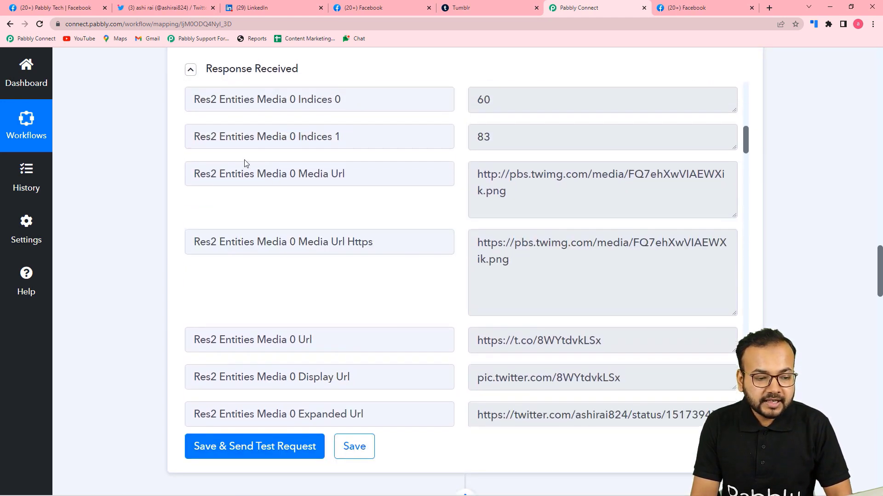
scroll(142, 214, "down", 15)
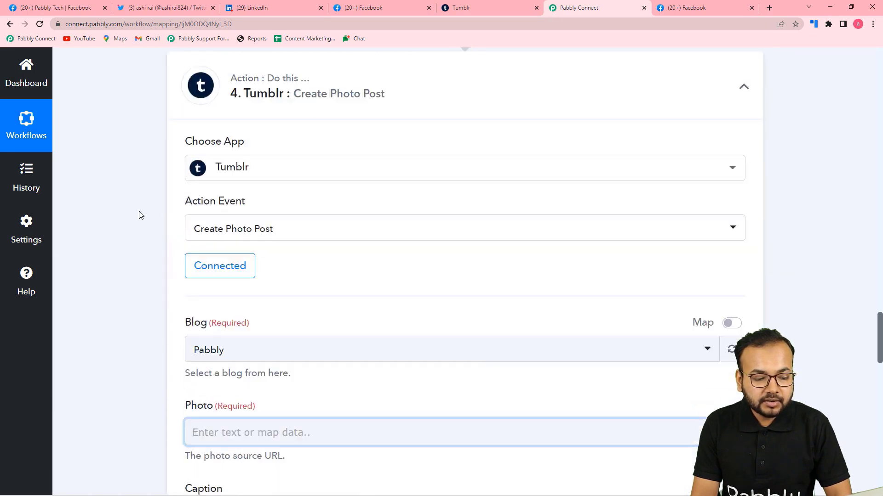
Step: Map the tweet's Res2 Entities Media 0 Media Url into the Tumblr Photo field
left_click(325, 122)
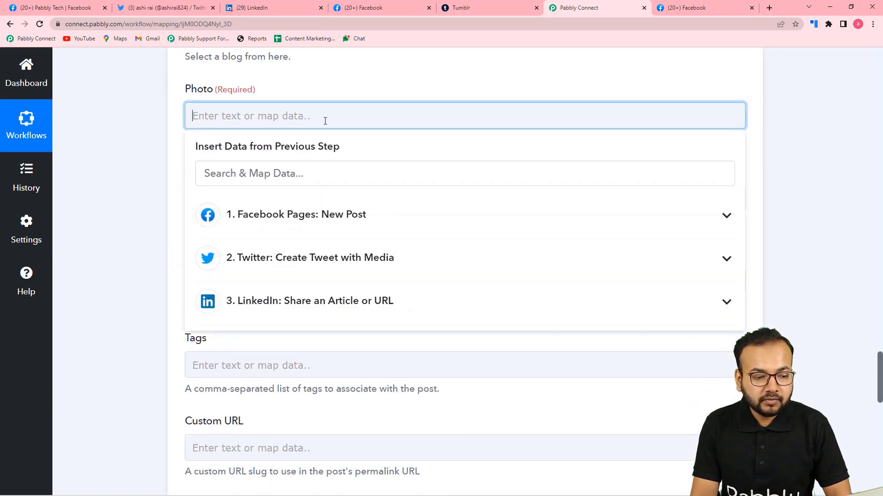
left_click(259, 269)
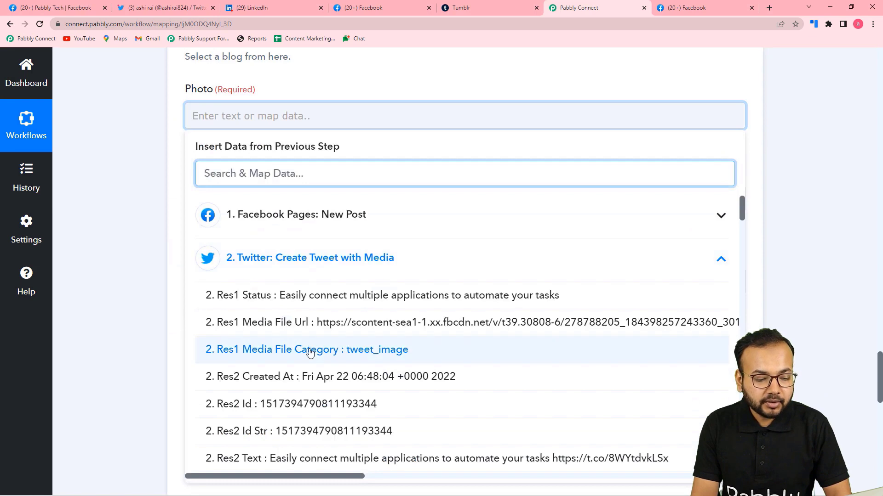
scroll(310, 353, "down", 5)
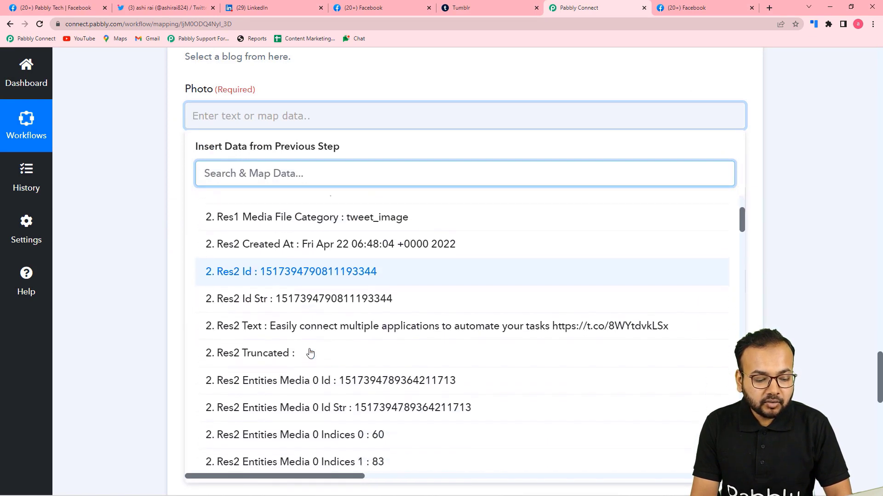
scroll(349, 354, "down", 3)
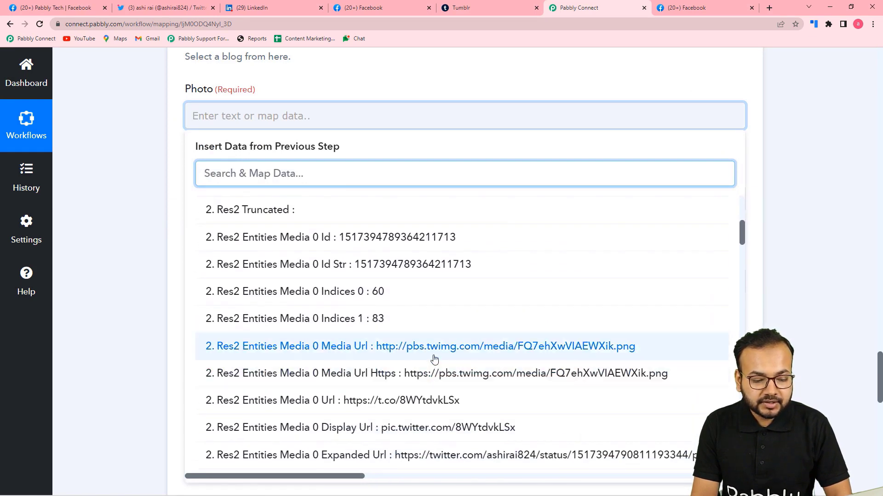
left_click(435, 346)
left_click(156, 236)
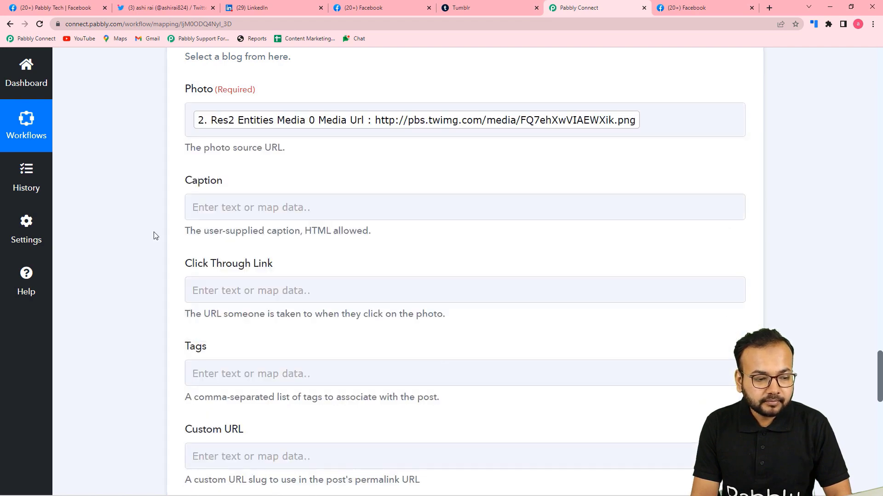
scroll(155, 236, "down", 1)
scroll(292, 134, "up", 3)
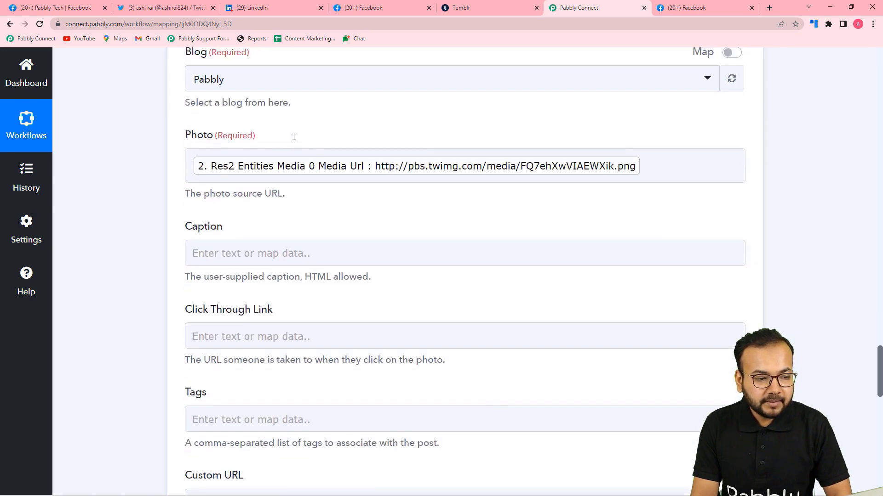
Step: Map the Facebook Pages post's Message into the Caption field
left_click(261, 258)
scroll(262, 256, "down", 3)
left_click(294, 214)
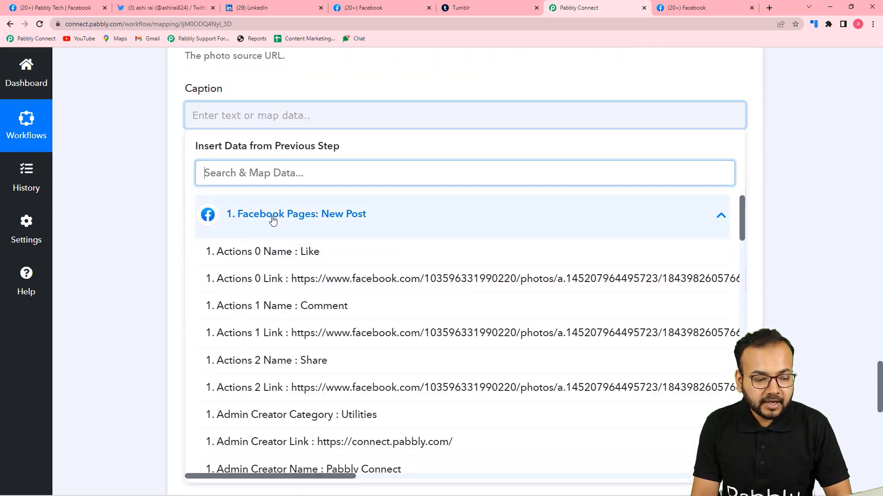
scroll(302, 345, "down", 10)
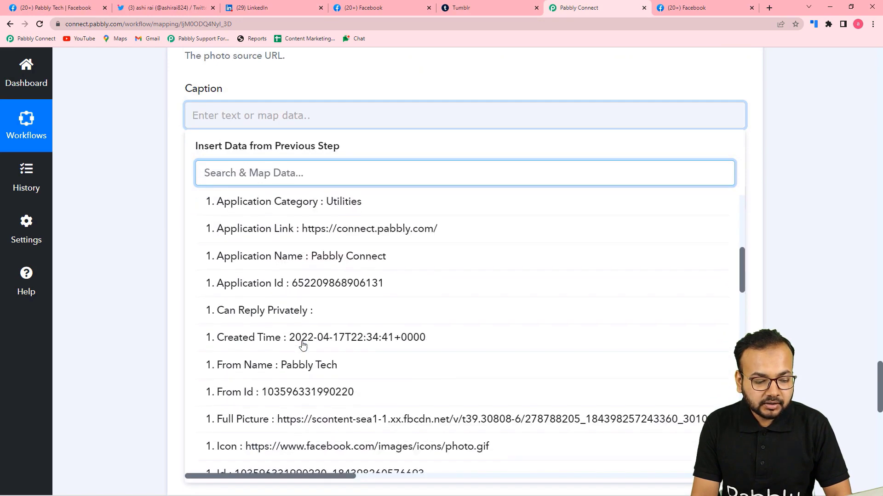
scroll(302, 345, "down", 6)
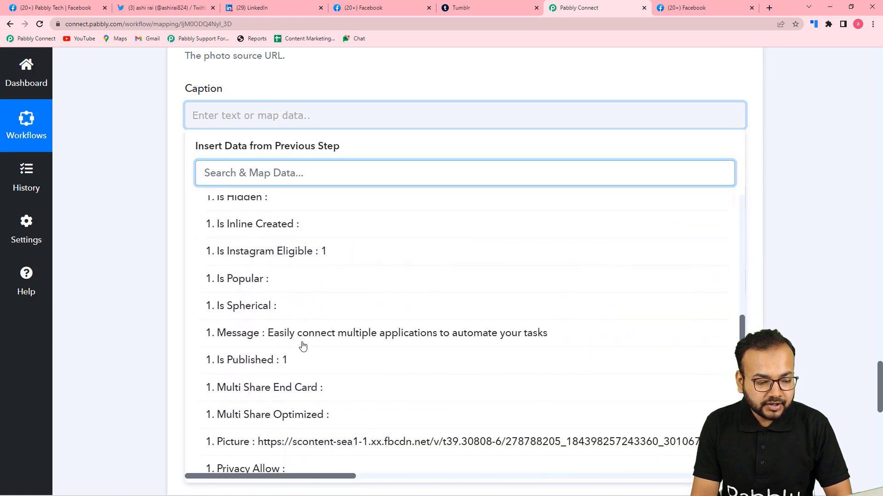
left_click(307, 338)
left_click(115, 278)
Step: Collapse the Tumblr step's received response, leaving State as Published and Tags empty
scroll(117, 279, "down", 2)
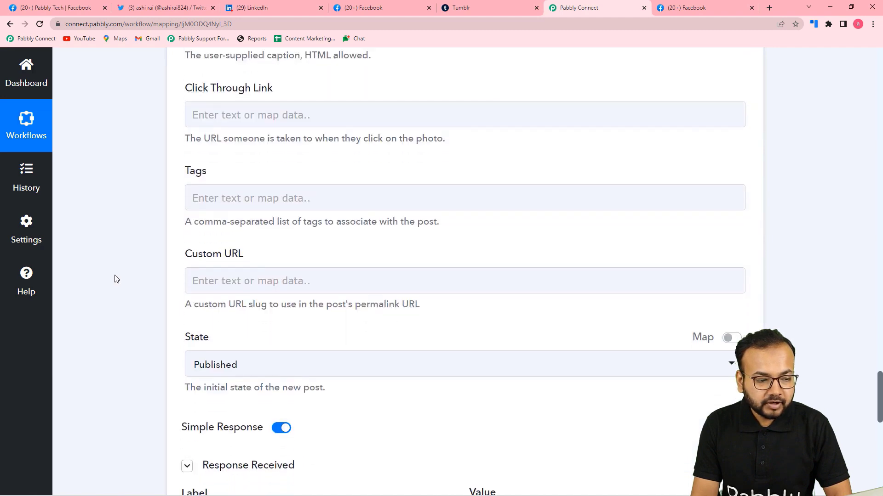
scroll(114, 277, "down", 1)
scroll(122, 272, "up", 2)
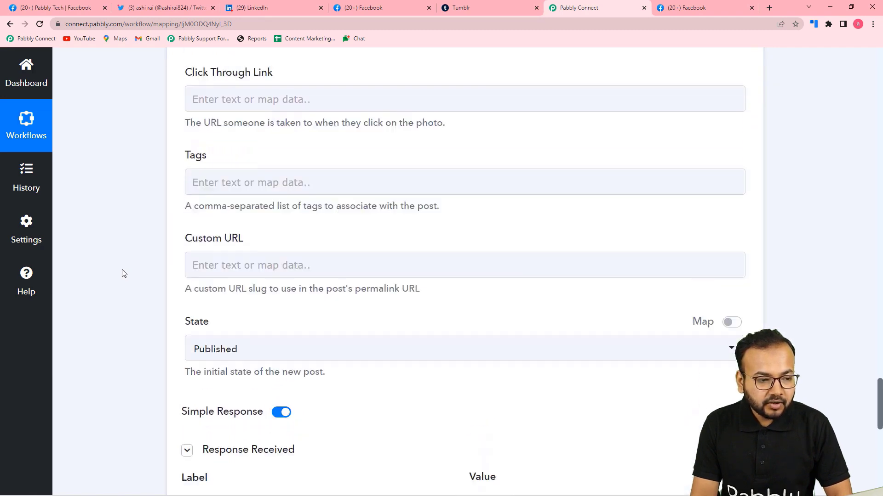
scroll(265, 198, "down", 2)
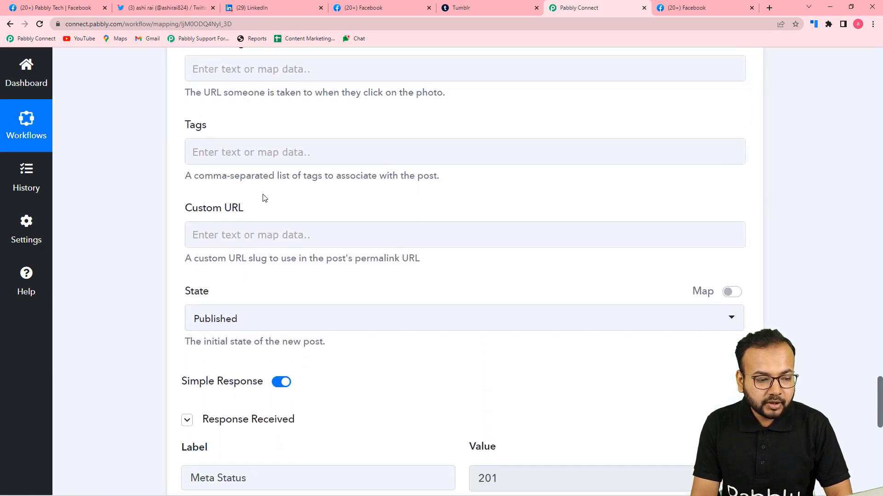
scroll(150, 224, "down", 1)
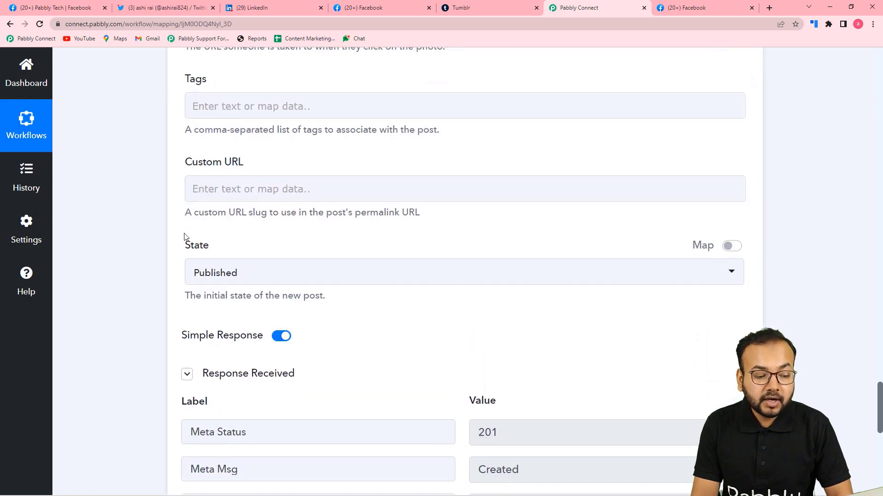
scroll(152, 240, "down", 2)
scroll(149, 242, "up", 4)
scroll(148, 237, "down", 3)
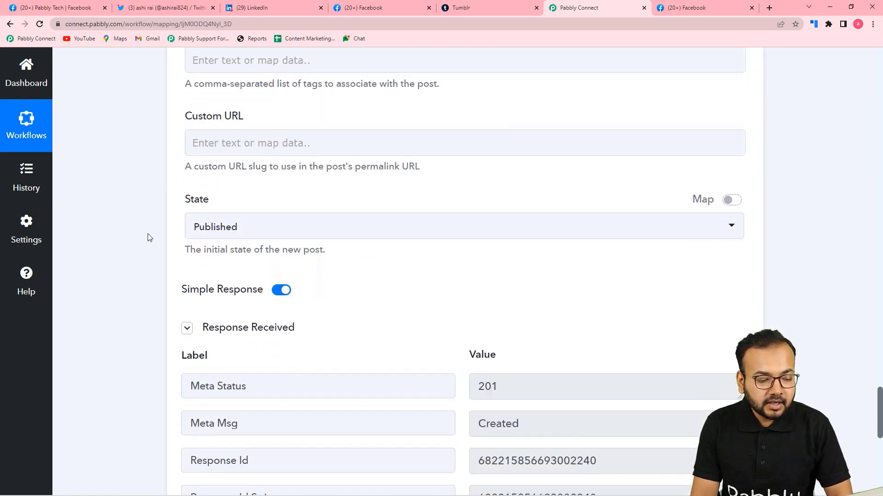
left_click(187, 328)
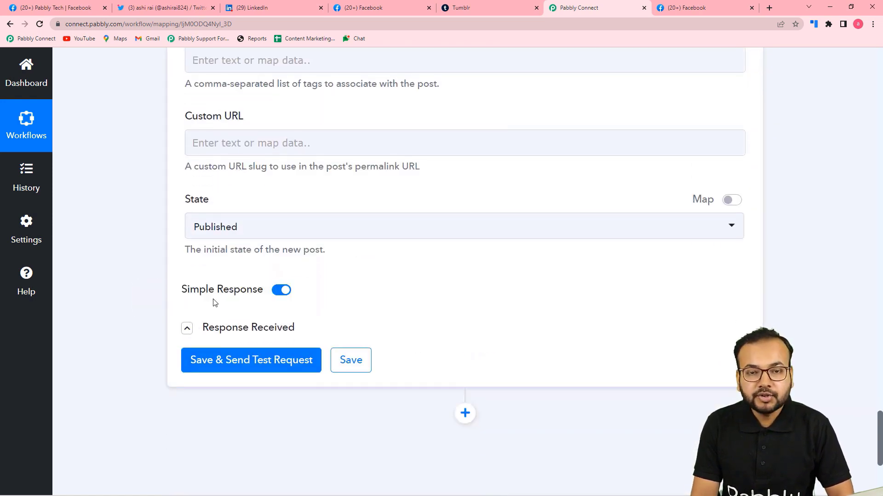
mouse_move(219, 299)
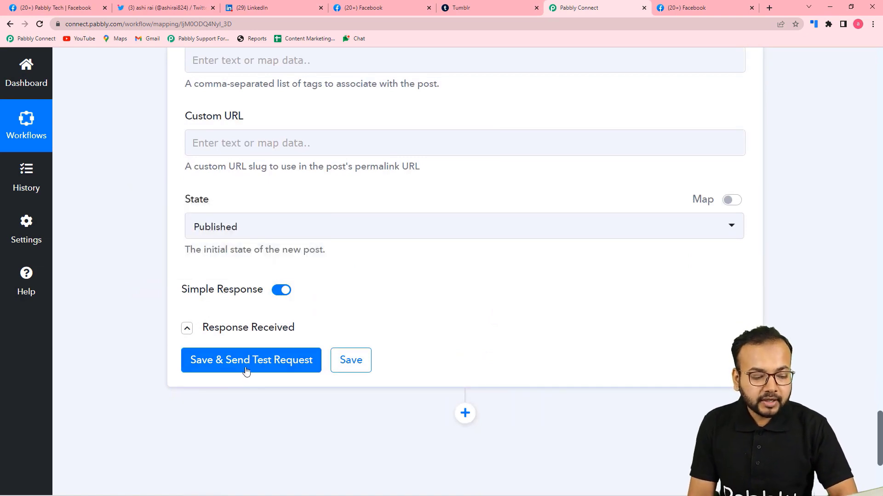
Step: Save and send a test request for the Tumblr photo-post step
left_click(470, 7)
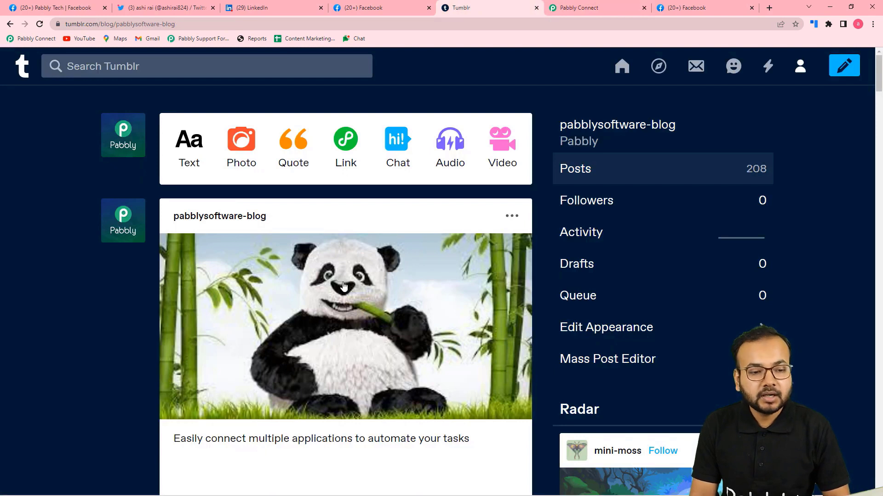
left_click(569, 13)
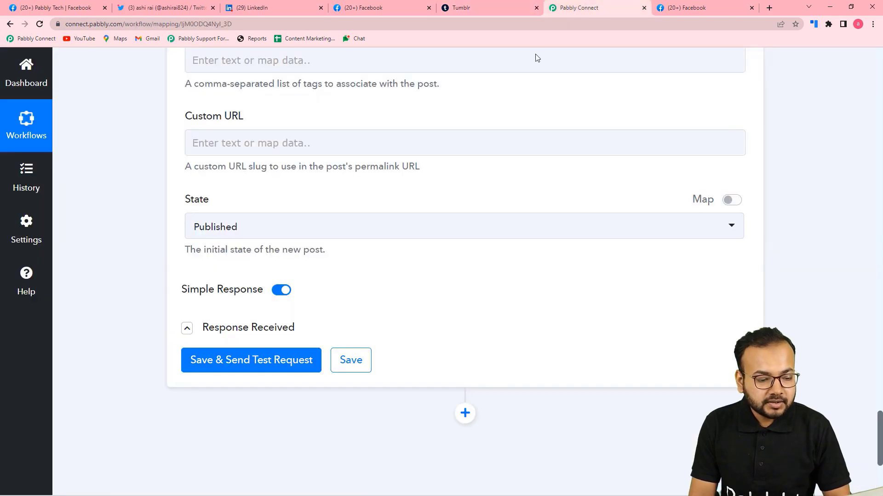
left_click(274, 360)
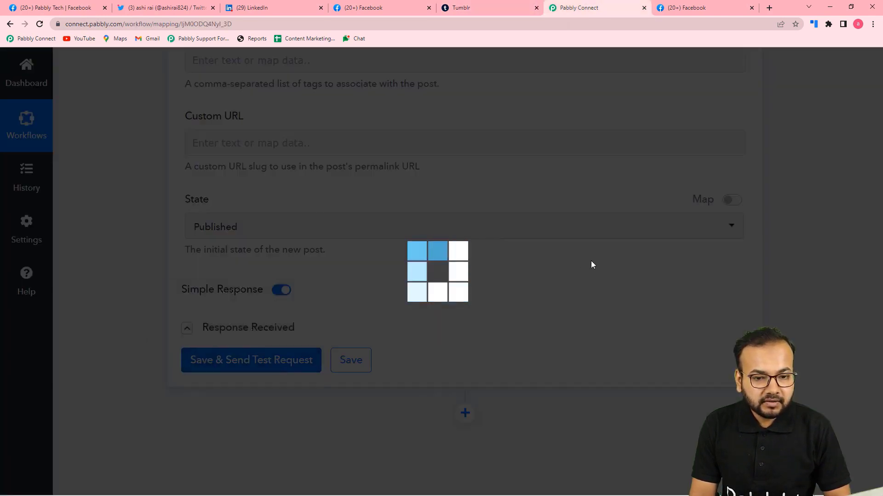
scroll(589, 266, "down", 5)
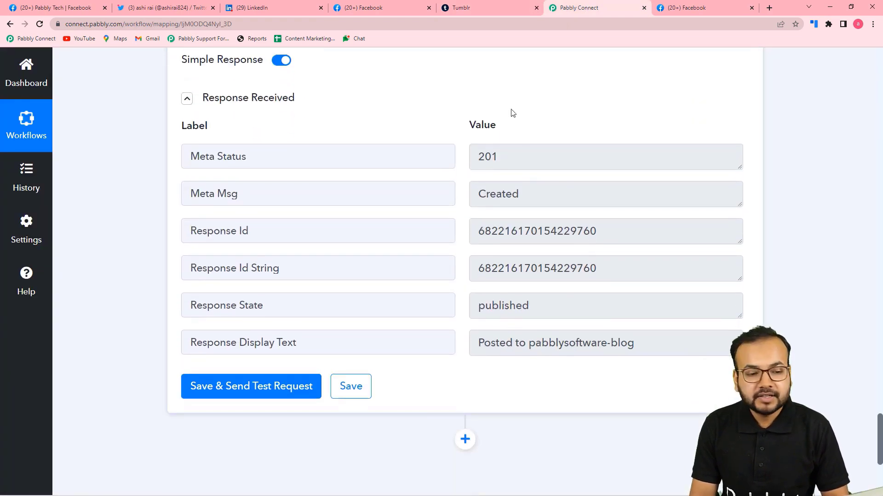
Step: Reload the Tumblr blog to confirm the Eid Mubarak photo post, now 209 posts
left_click(481, 12)
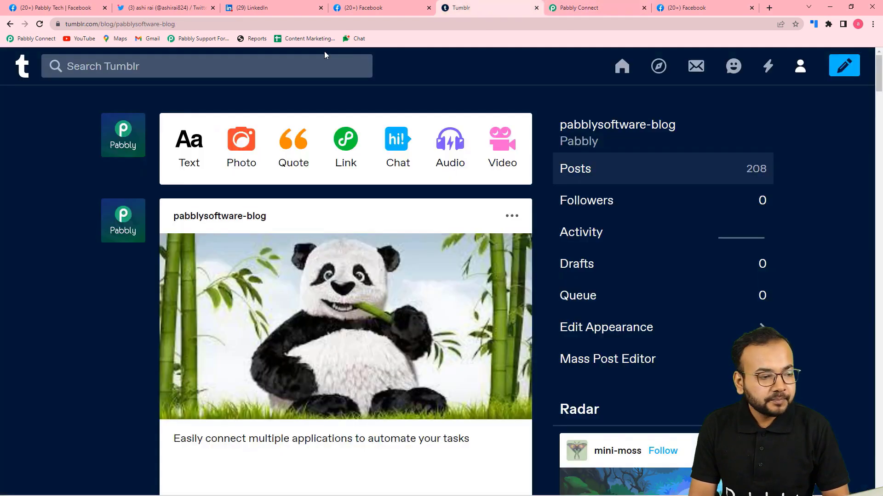
left_click(39, 24)
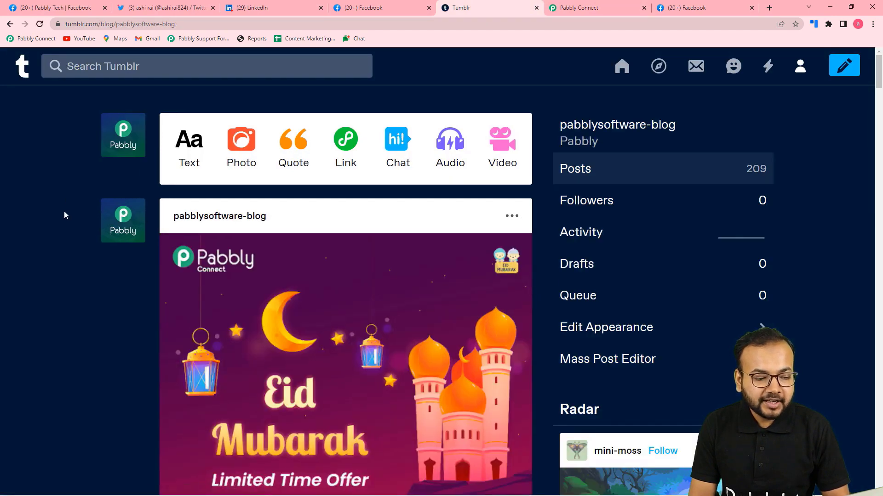
scroll(64, 212, "down", 3)
scroll(64, 215, "down", 2)
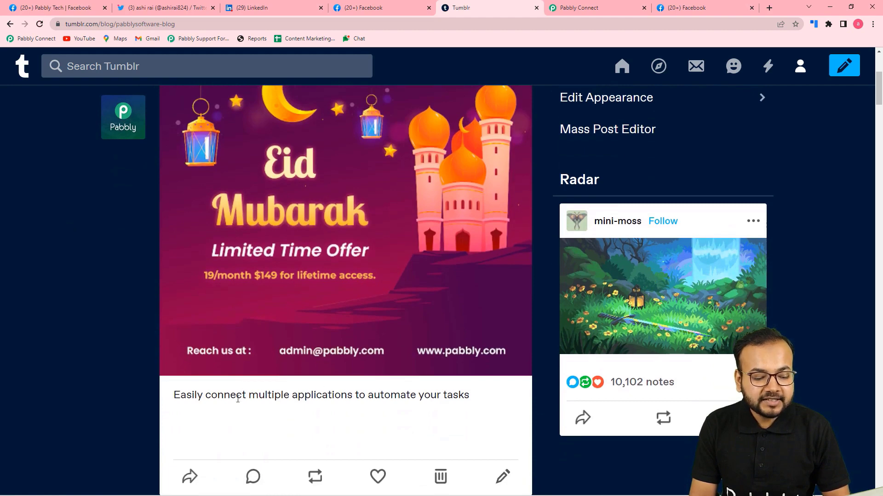
left_click(584, 13)
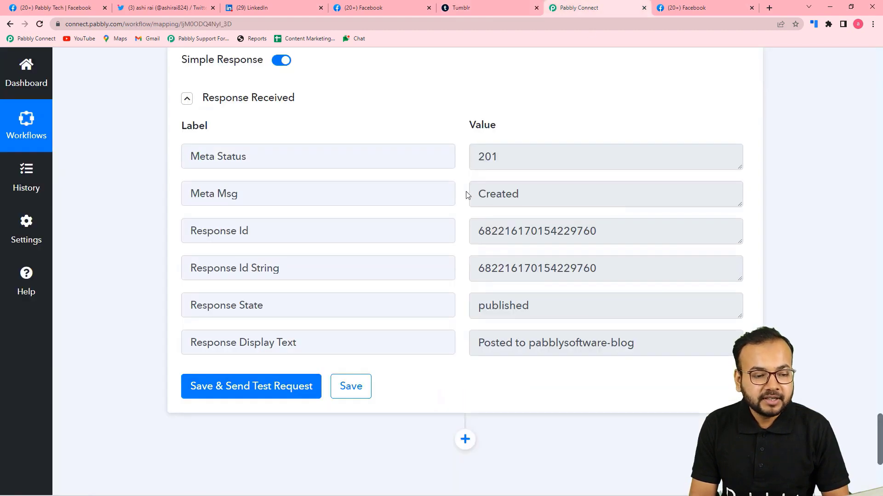
scroll(467, 195, "up", 8)
scroll(543, 191, "up", 2)
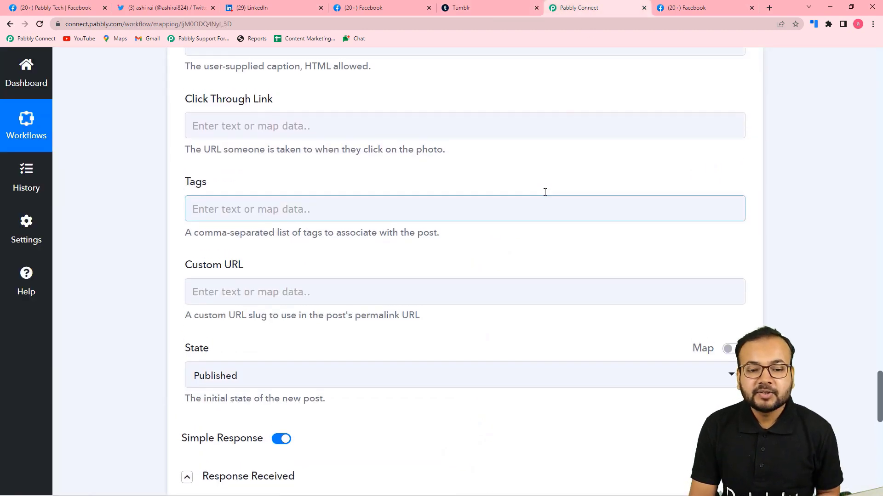
scroll(644, 145, "up", 3)
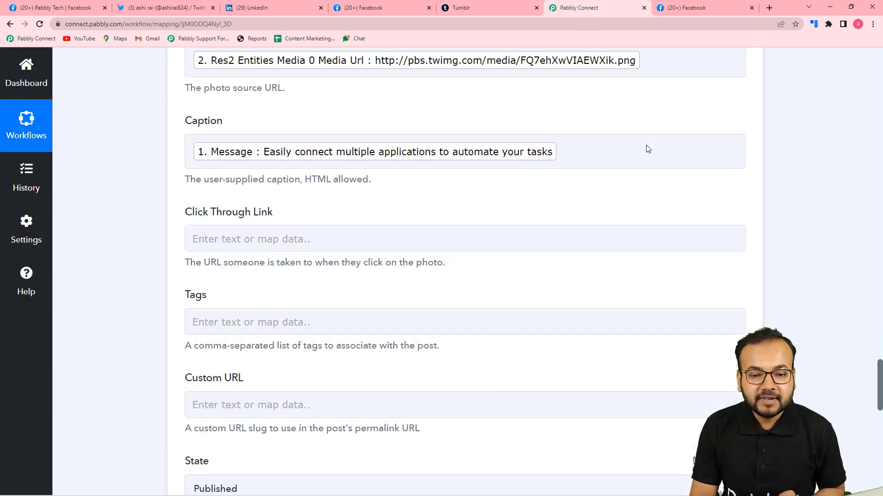
left_click(702, 9)
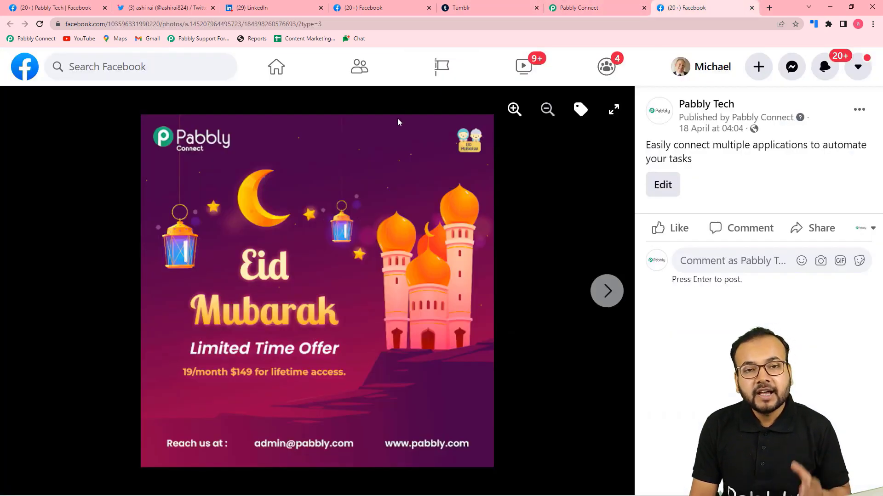
left_click(473, 9)
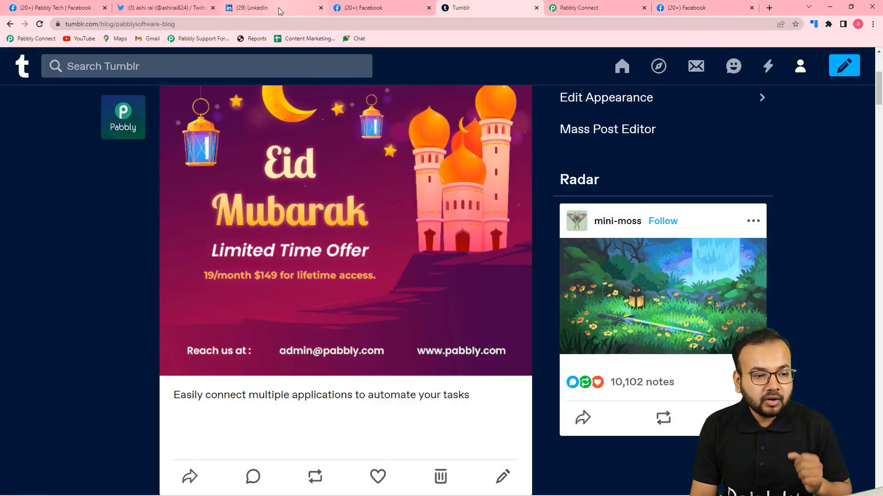
left_click(279, 11)
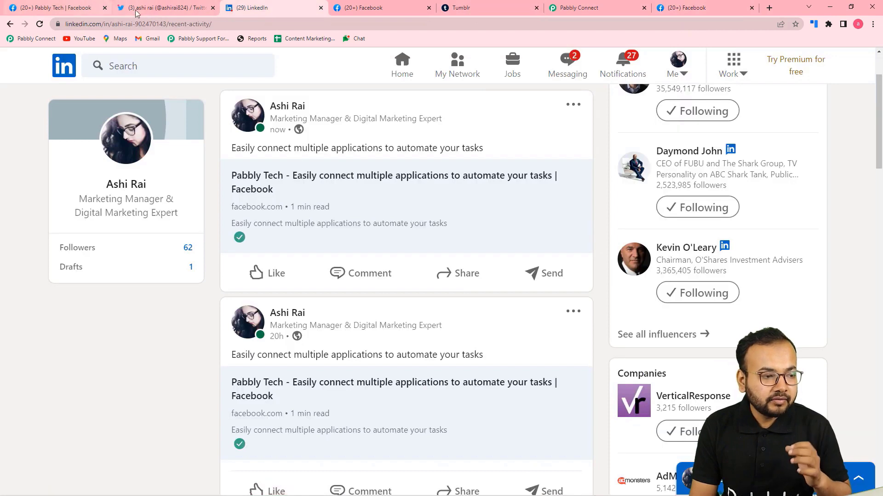
left_click(137, 11)
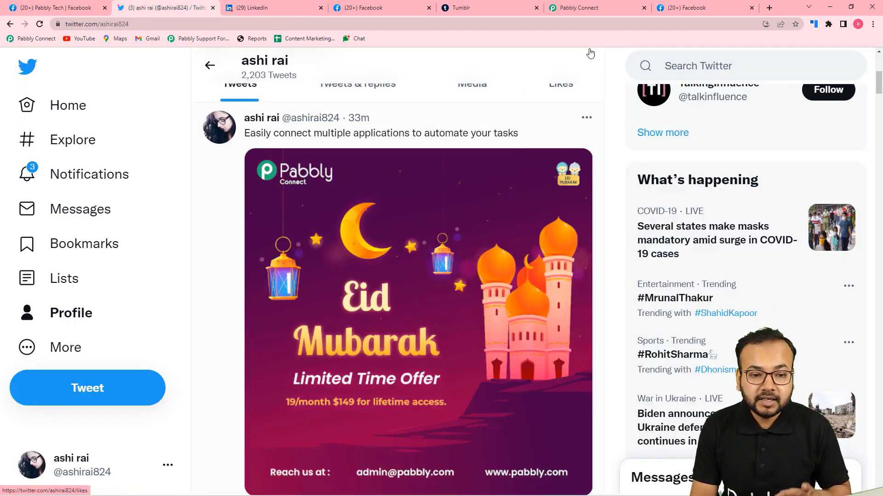
left_click(583, 8)
scroll(167, 285, "up", 20)
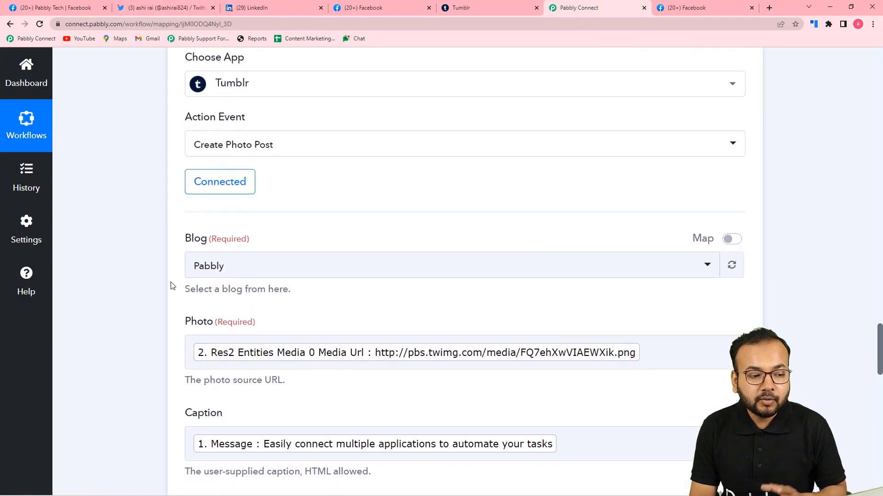
scroll(168, 286, "up", 20)
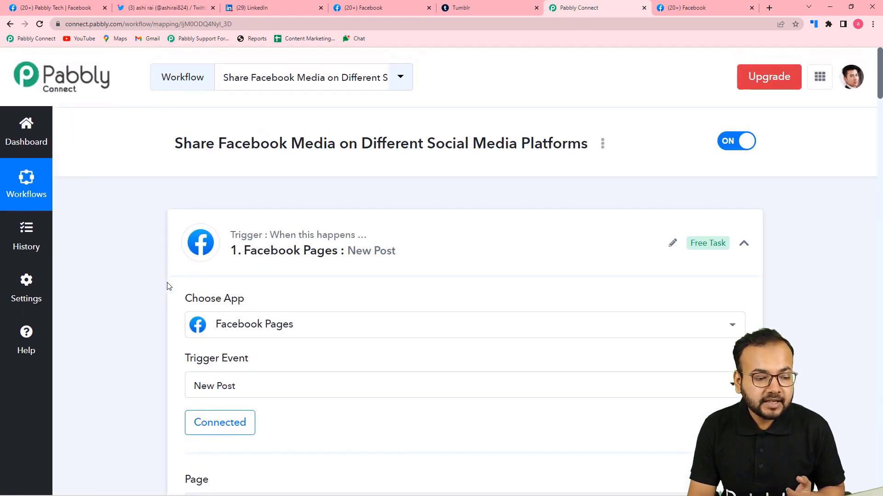
scroll(166, 286, "down", 4)
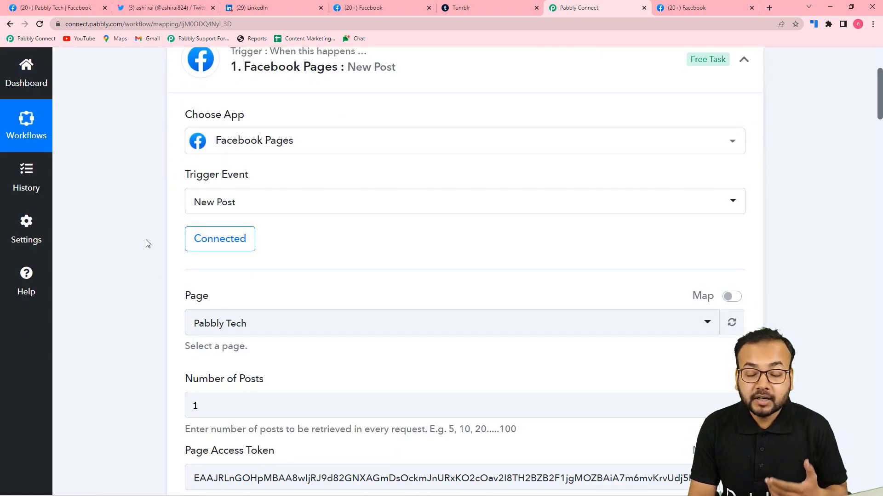
scroll(147, 243, "up", 1)
scroll(148, 244, "down", 8)
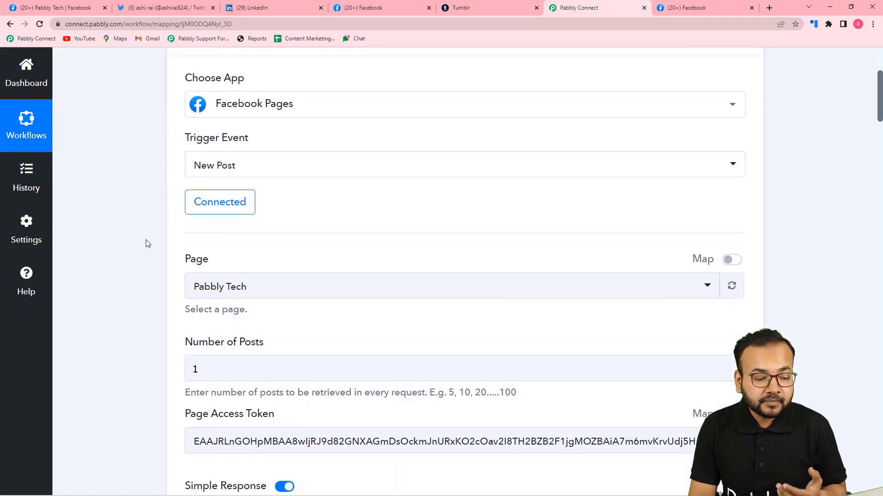
scroll(148, 244, "down", 6)
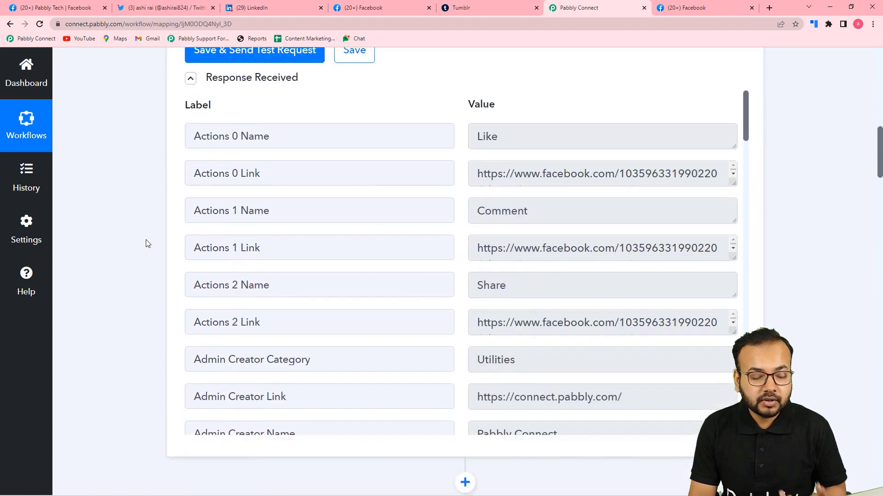
scroll(287, 270, "down", 6)
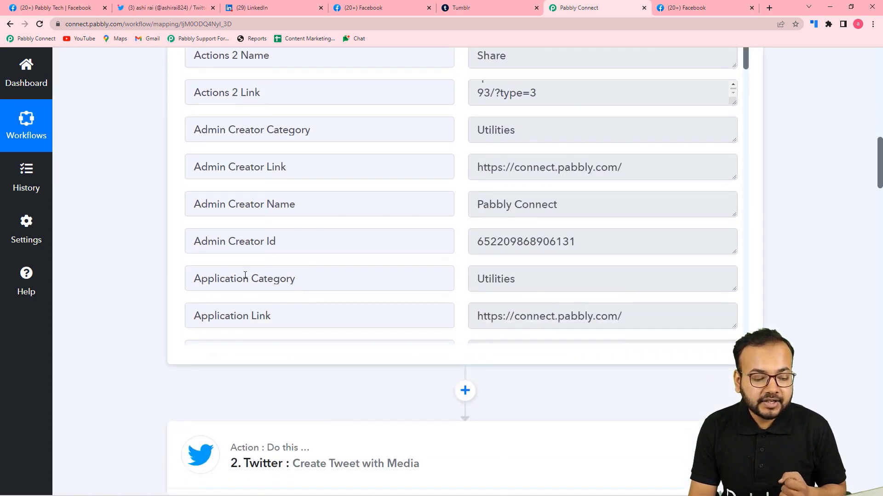
scroll(151, 275, "down", 7)
scroll(151, 276, "down", 5)
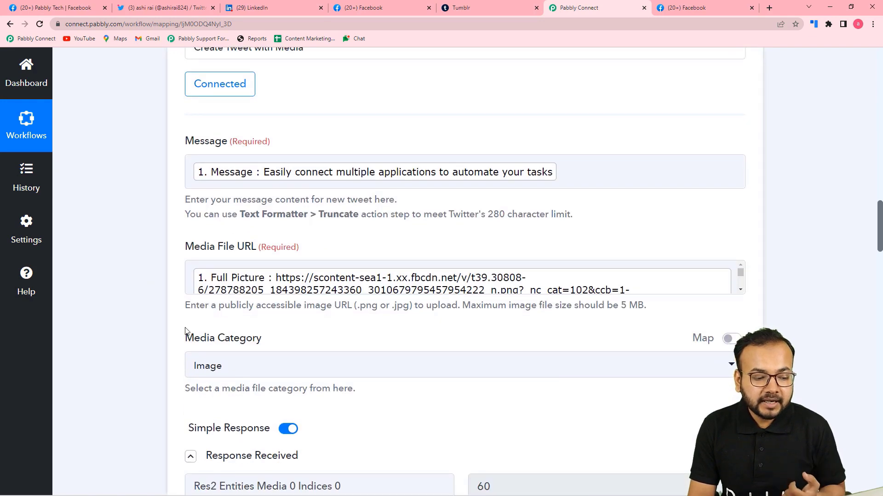
scroll(184, 322, "down", 7)
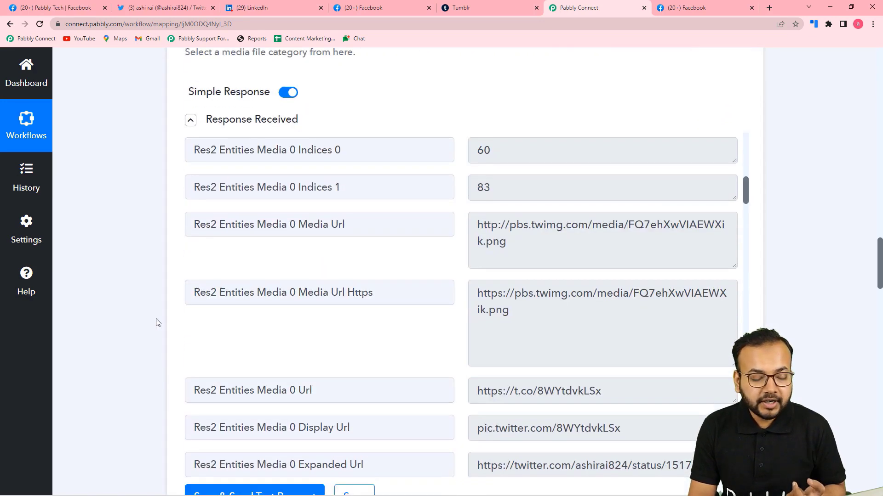
scroll(156, 322, "down", 9)
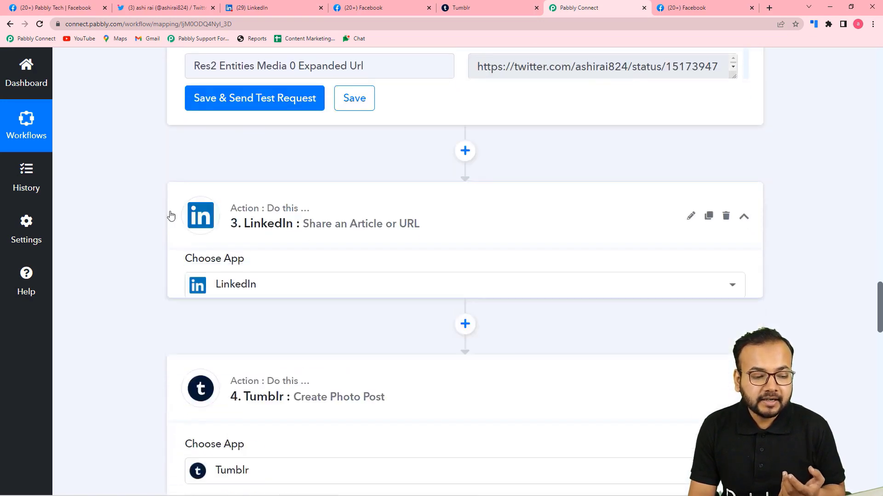
left_click(171, 216)
scroll(103, 223, "down", 6)
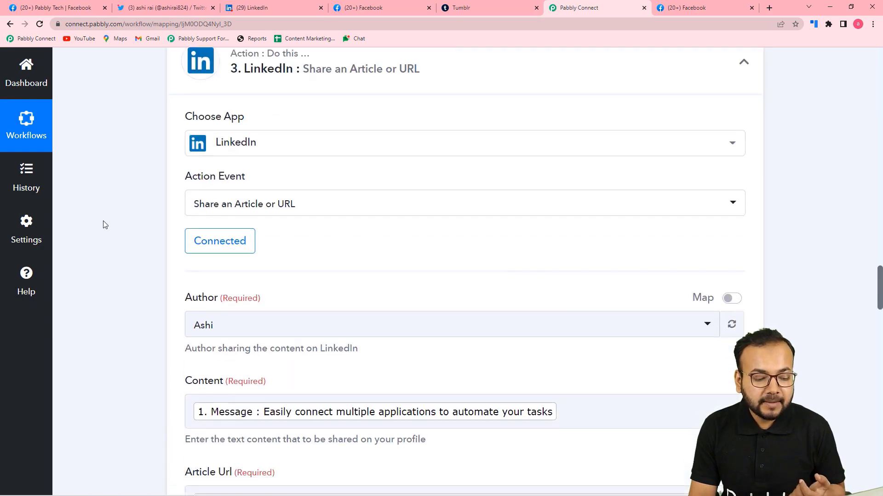
scroll(166, 296, "down", 7)
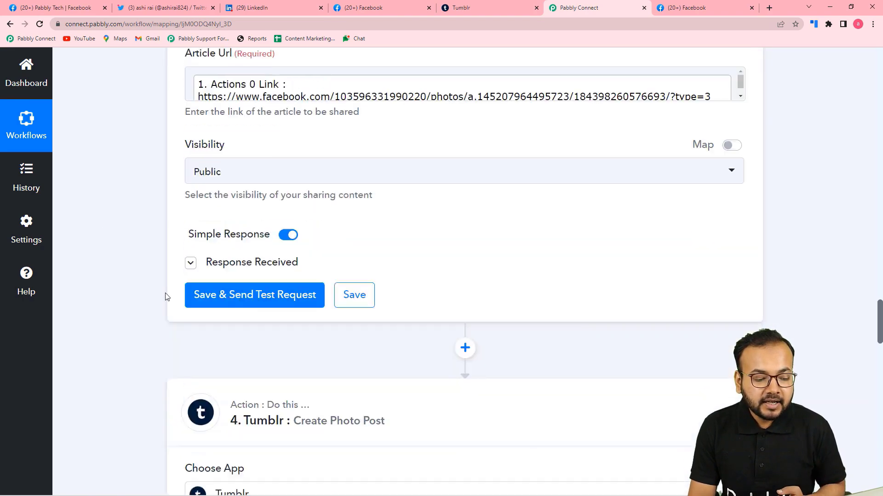
scroll(325, 291, "down", 4)
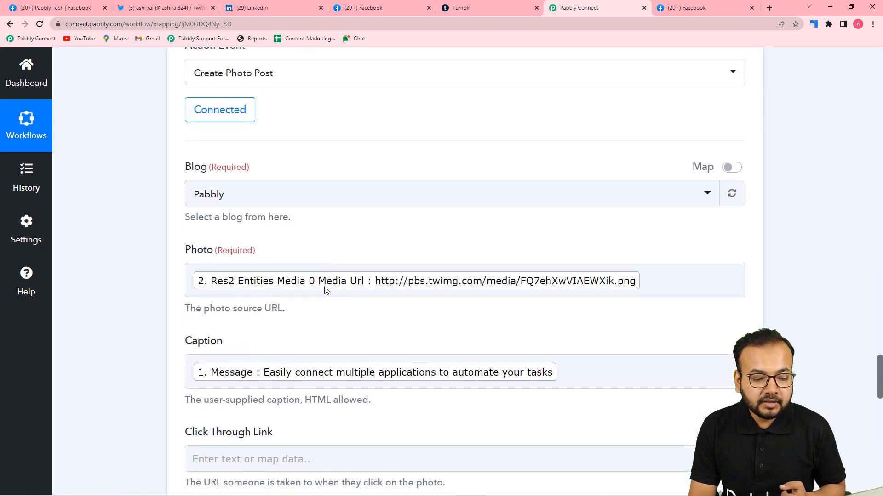
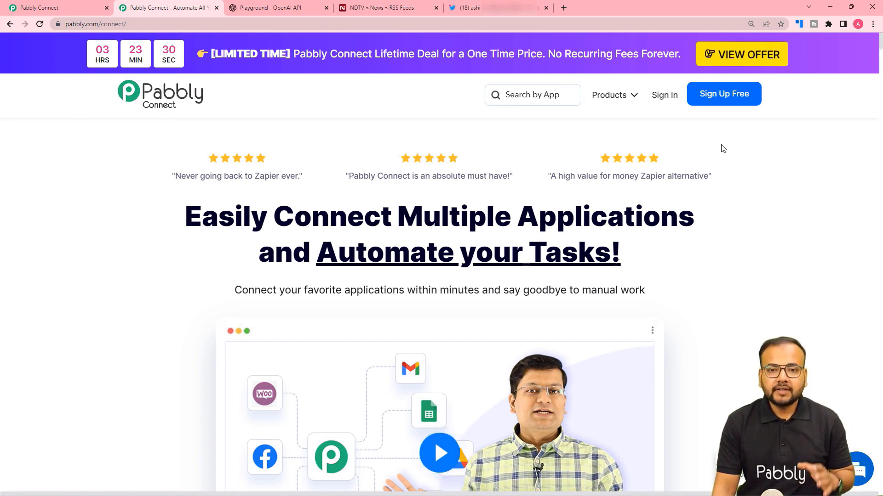
Step: Create a new workflow named 'Share RSS Feeds on Twitter using OpenAi'
left_click(97, 7)
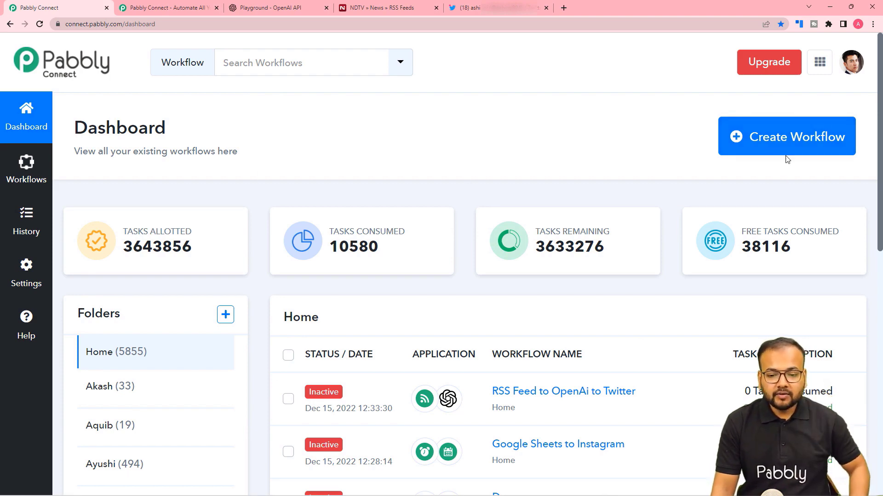
left_click(799, 146)
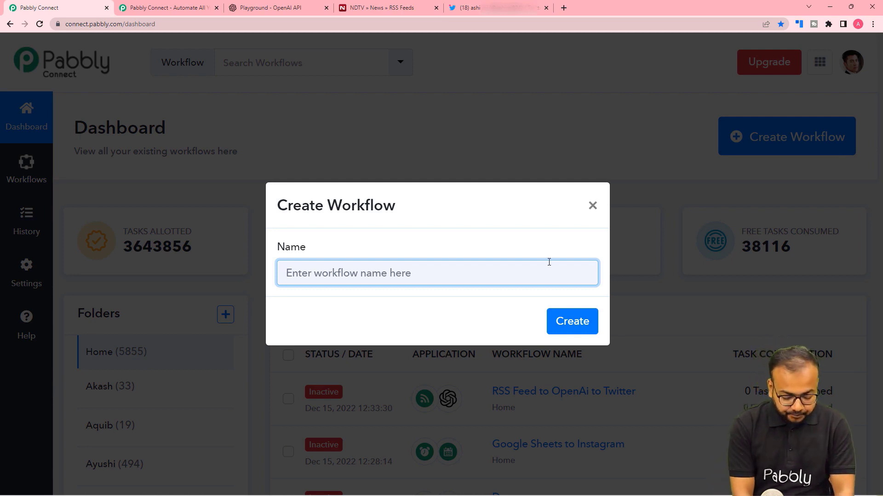
type("Shar")
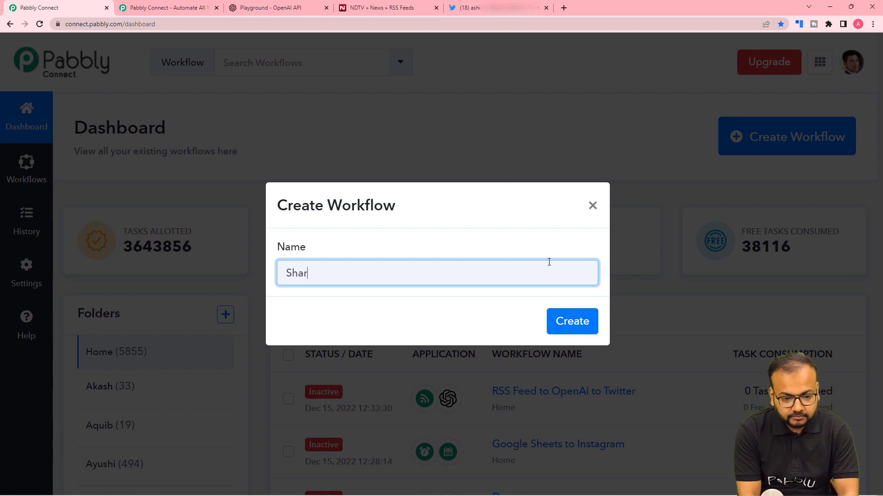
type("e RSS ")
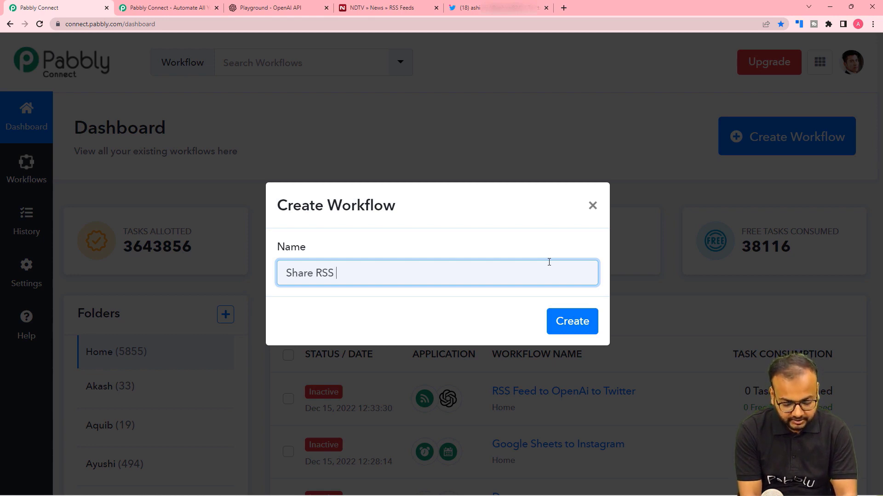
type("Feeds ")
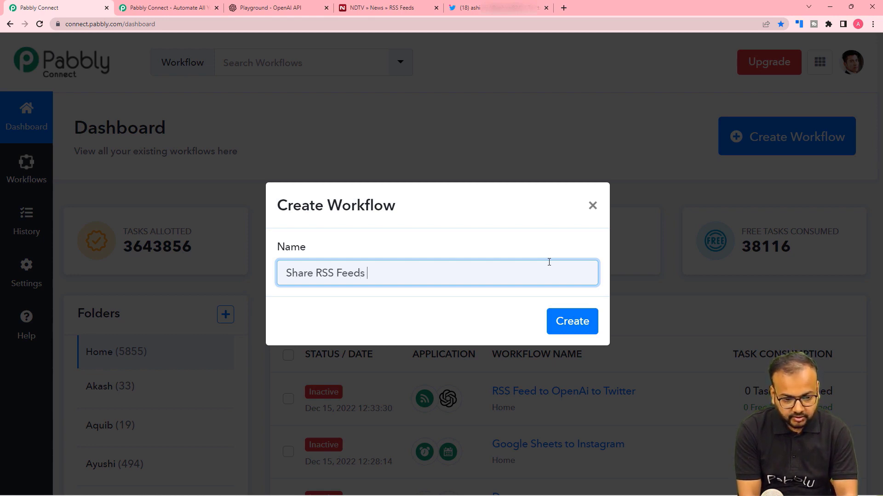
type("on Twi")
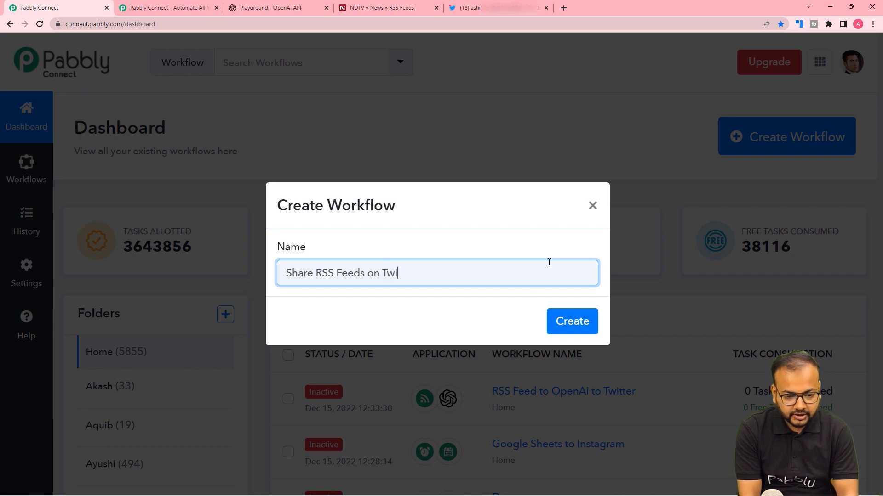
type("tter usi")
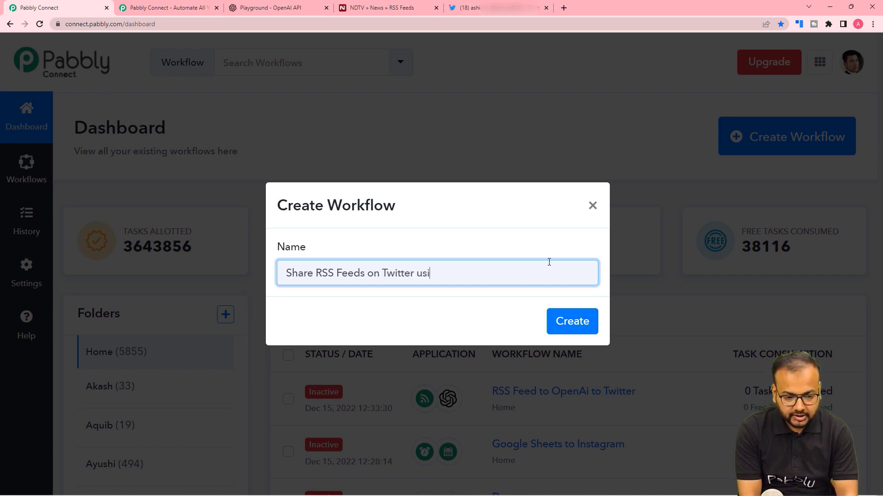
type("ng OpenAi")
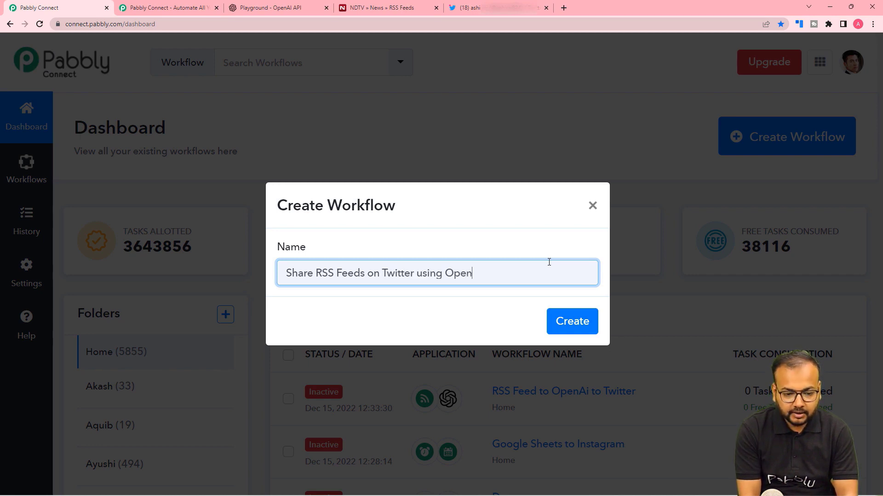
key("BackSpace")
key("BackSpace")
type("A")
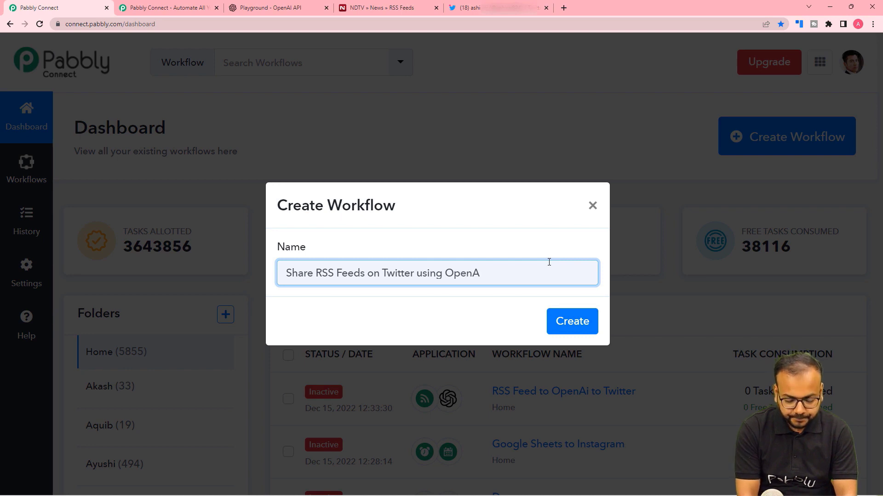
type("i")
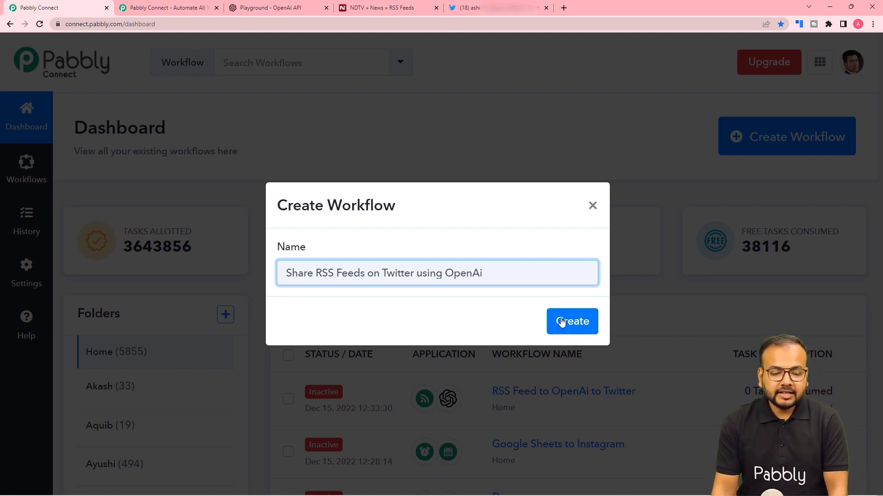
left_click(563, 321)
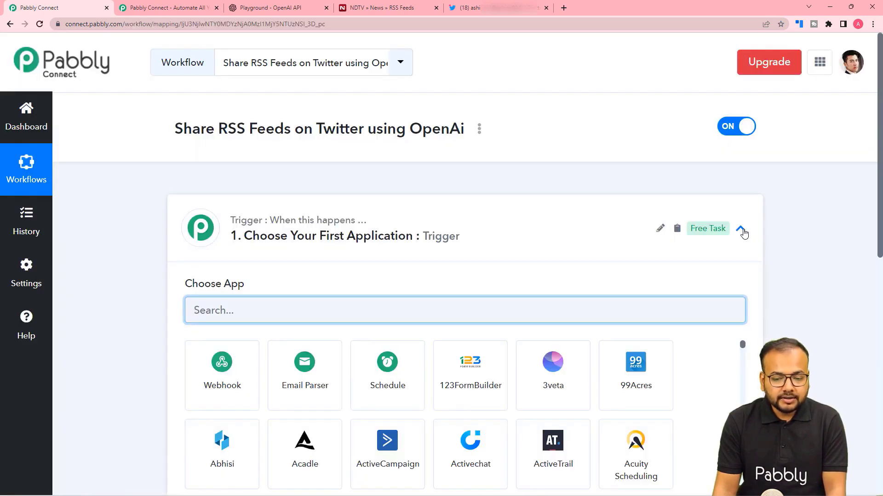
Step: Re-expand the Trigger step, browse its Choose App grid and focus the app search box
left_click(742, 231)
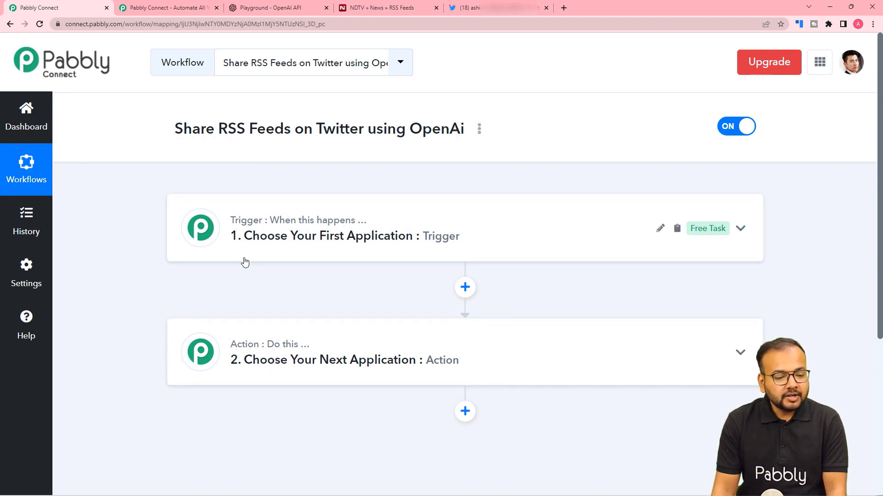
left_click(234, 245)
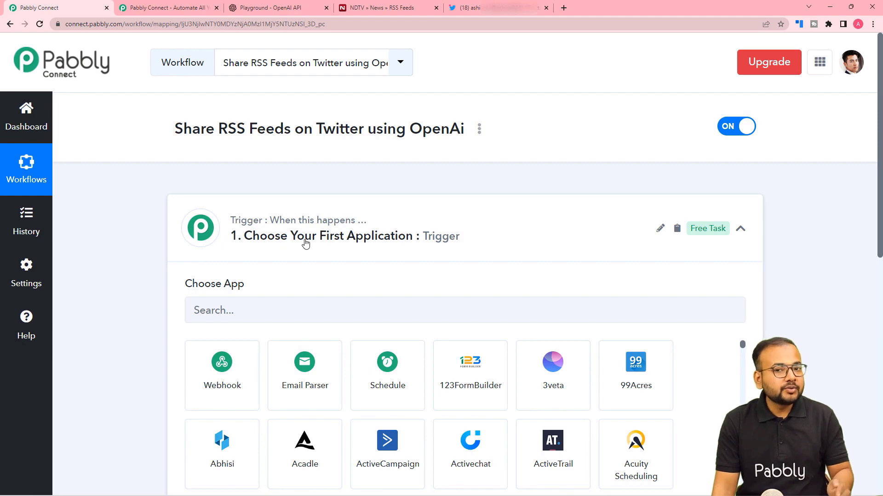
scroll(305, 244, "down", 7)
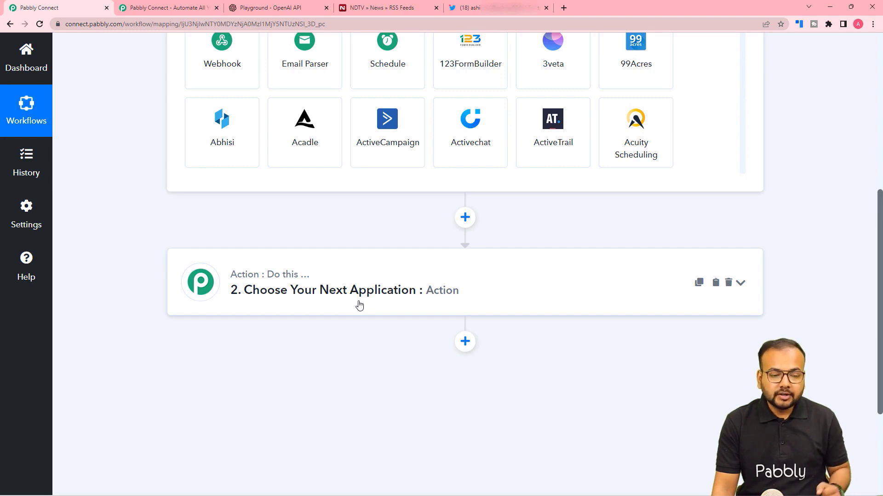
scroll(359, 305, "up", 7)
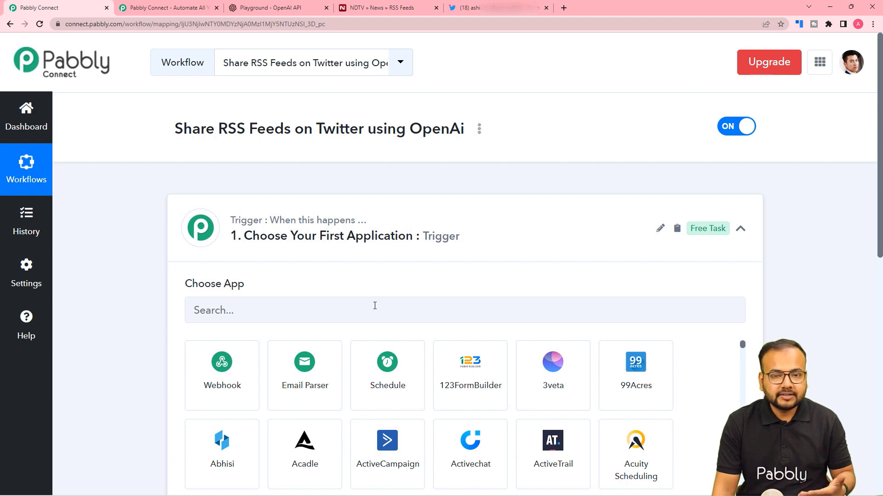
scroll(374, 306, "down", 1)
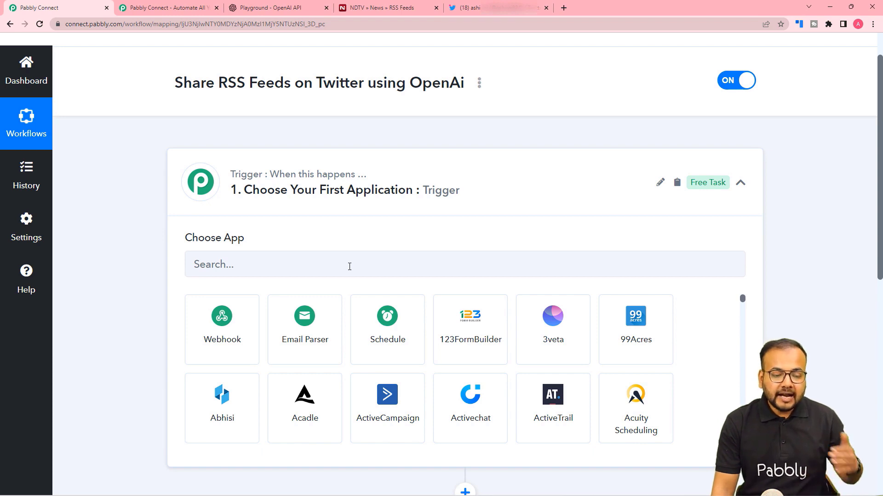
scroll(350, 269, "down", 4)
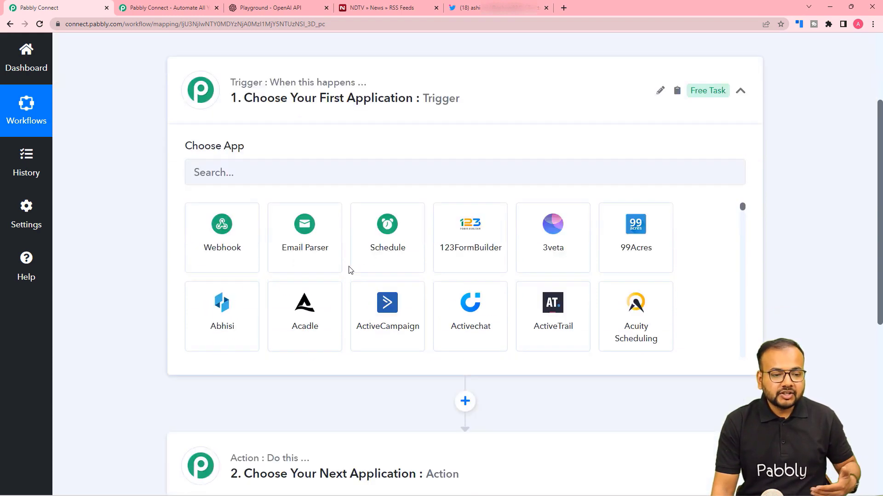
scroll(349, 270, "up", 3)
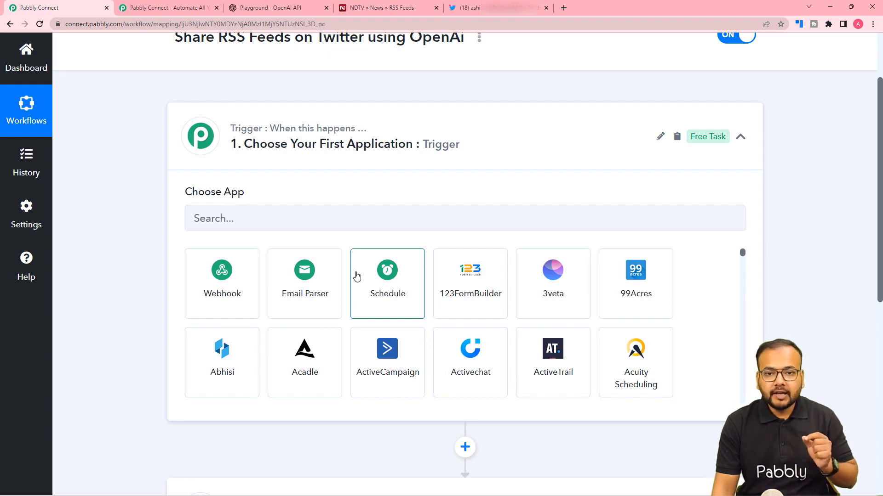
scroll(355, 273, "up", 2)
scroll(357, 274, "down", 1)
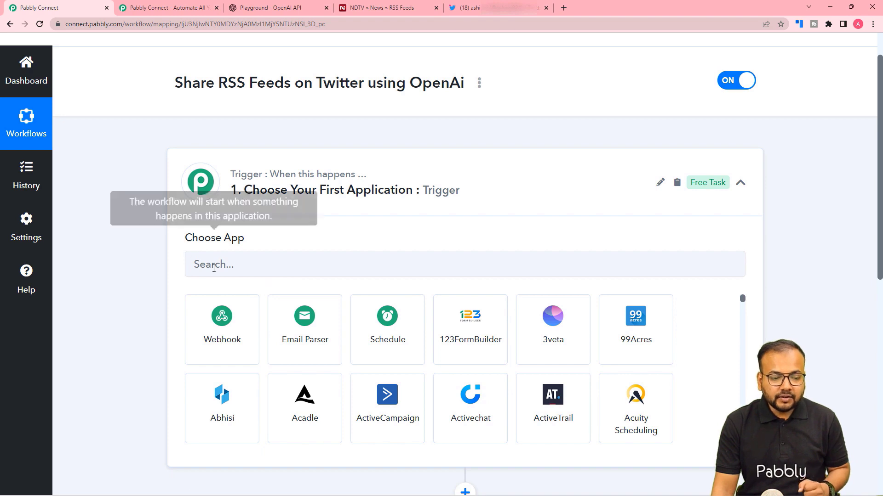
left_click(280, 269)
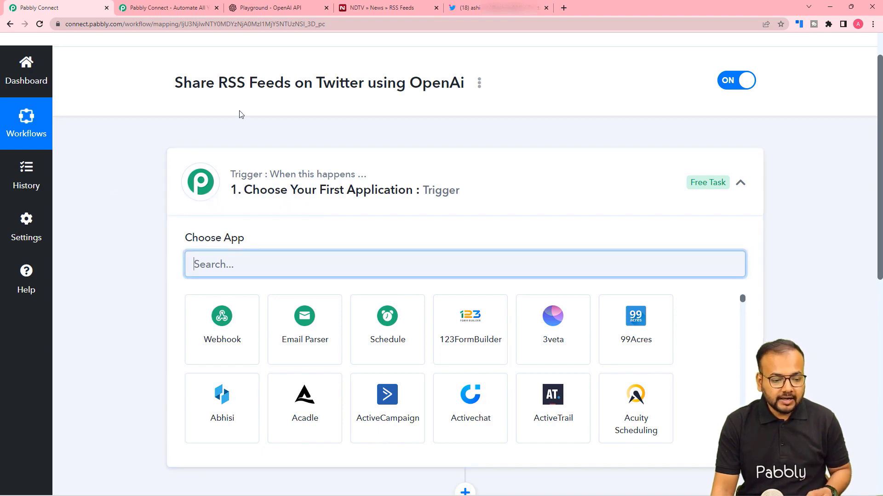
Step: Set the trigger to RSS by Pabbly with New Item in Feed, connect it, and open NDTV's feeds page
type("rss")
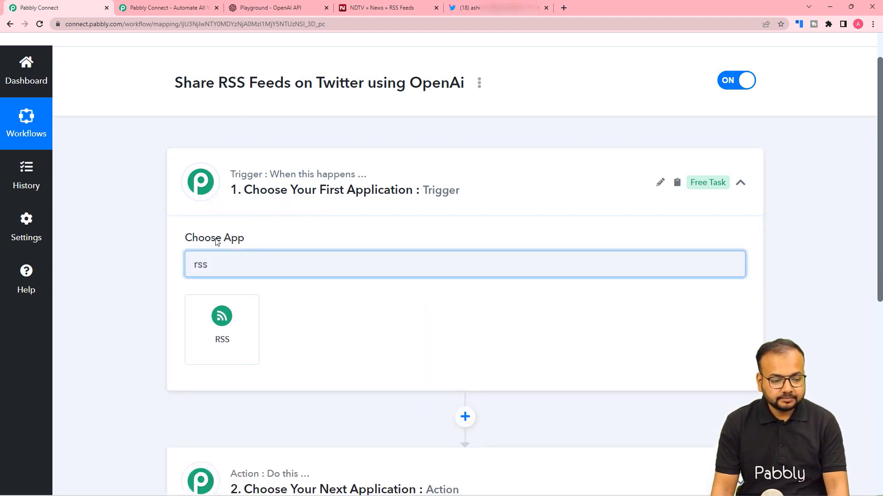
left_click(246, 332)
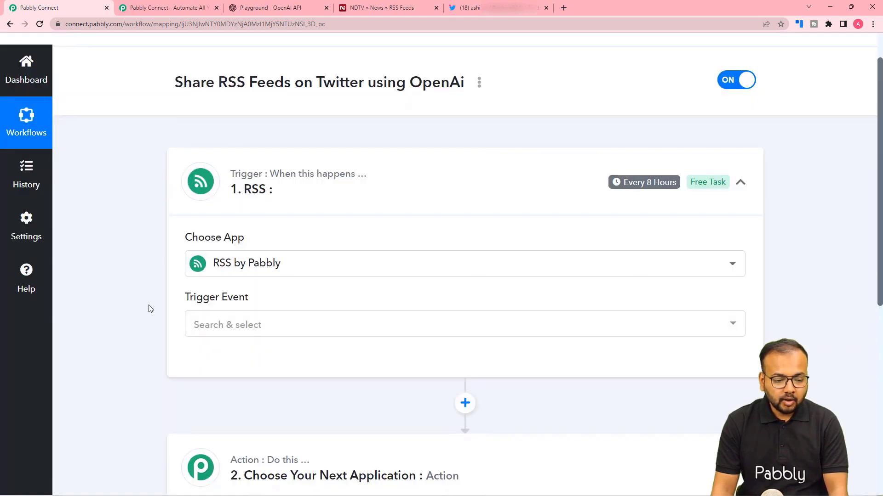
scroll(154, 303, "down", 1)
scroll(154, 302, "down", 2)
left_click(237, 189)
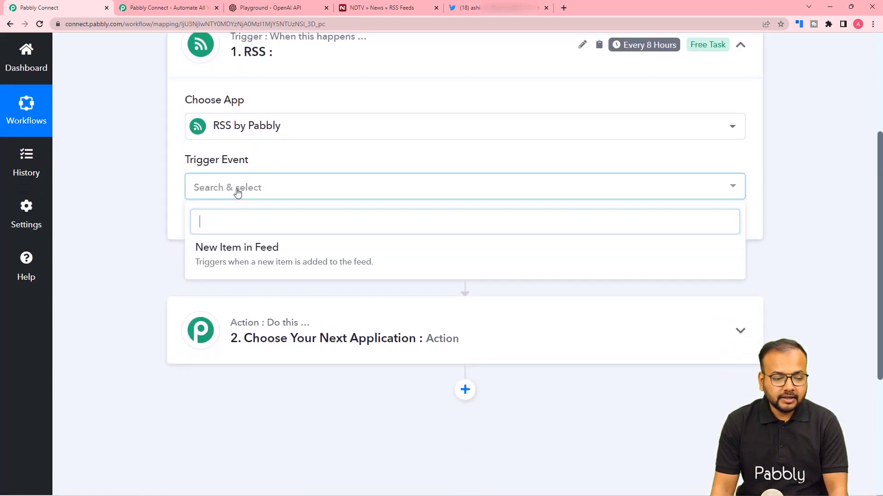
left_click(277, 267)
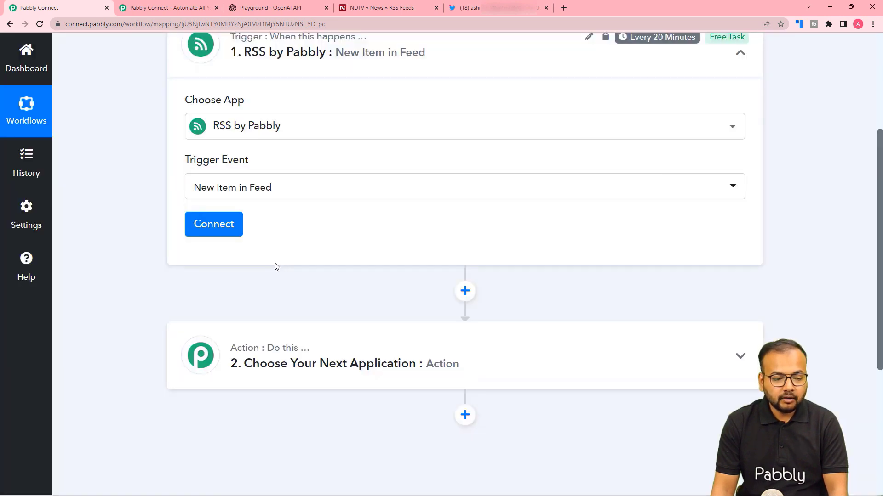
left_click(212, 225)
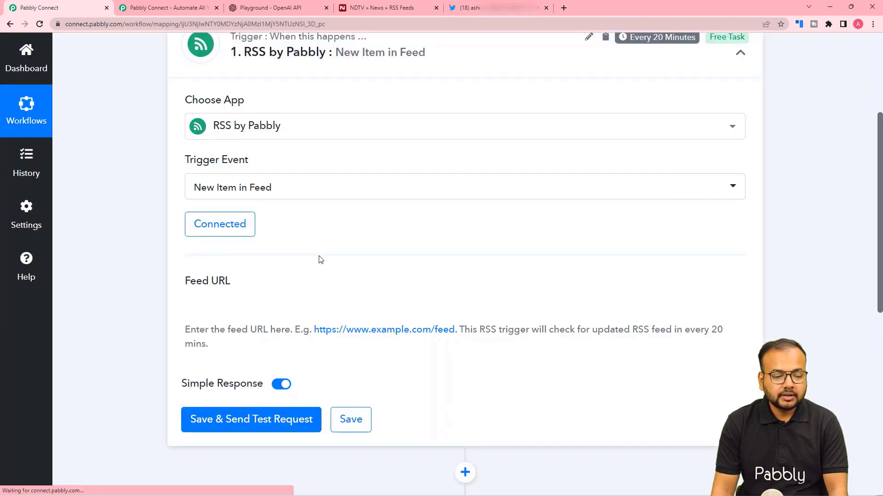
scroll(321, 261, "down", 2)
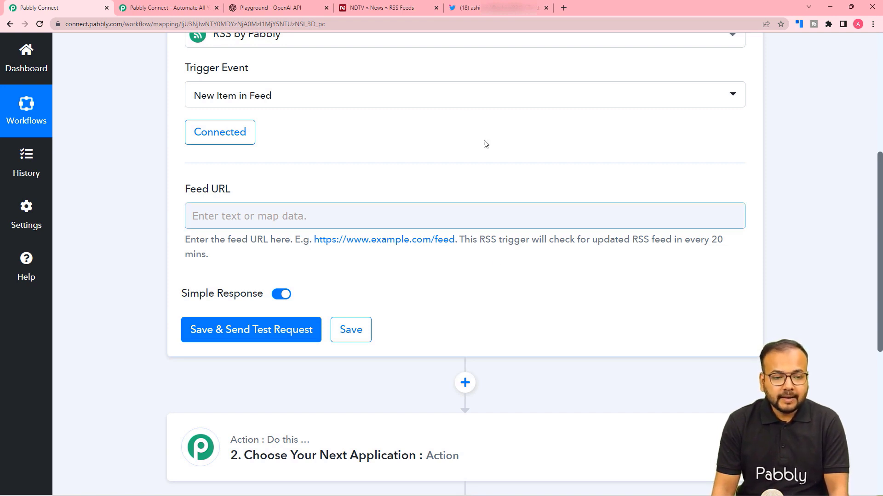
left_click(387, 12)
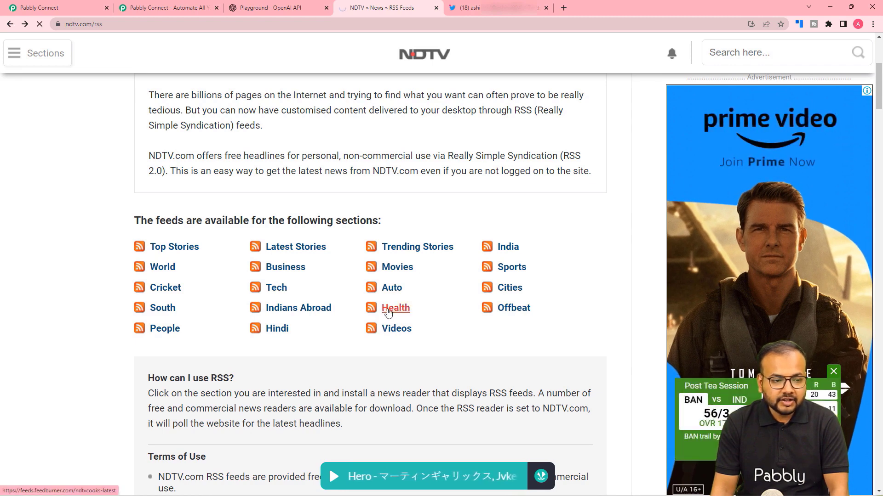
Step: Copy the NDTV Health RSS feed's link address and return to Pabbly Connect
left_click(388, 313)
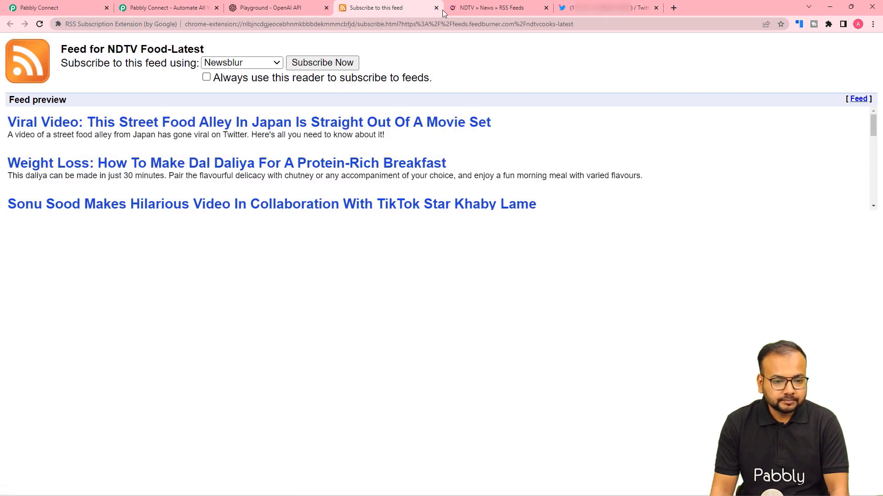
left_click(464, 10)
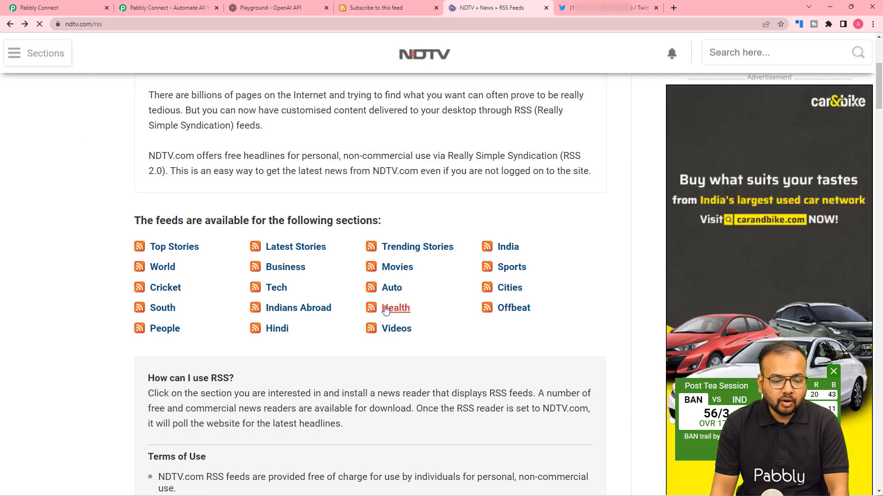
right_click(390, 310)
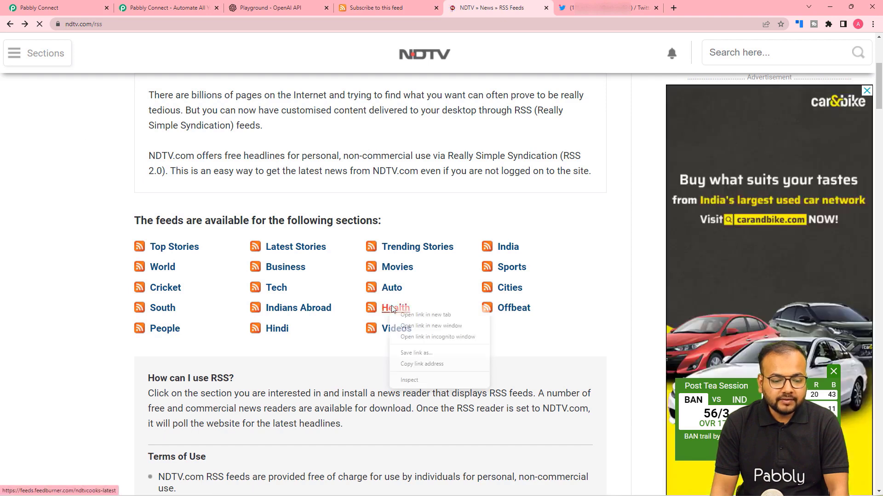
left_click(409, 364)
left_click(79, 7)
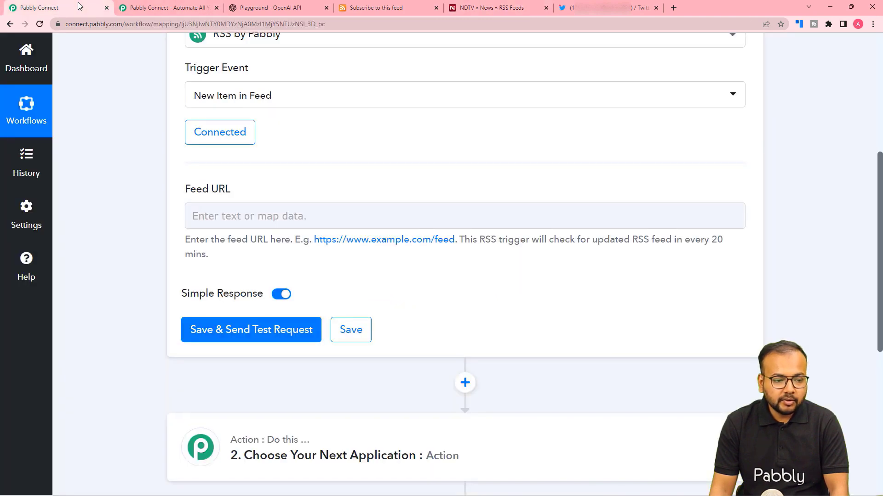
Step: Paste the copied feed address into Feed URL, then save and send a test request
right_click(210, 210)
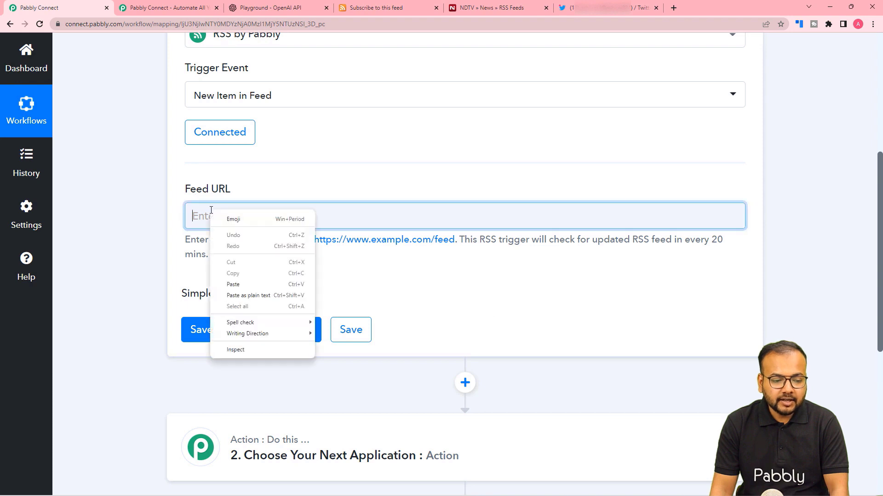
left_click(232, 281)
left_click(132, 225)
scroll(132, 225, "down", 3)
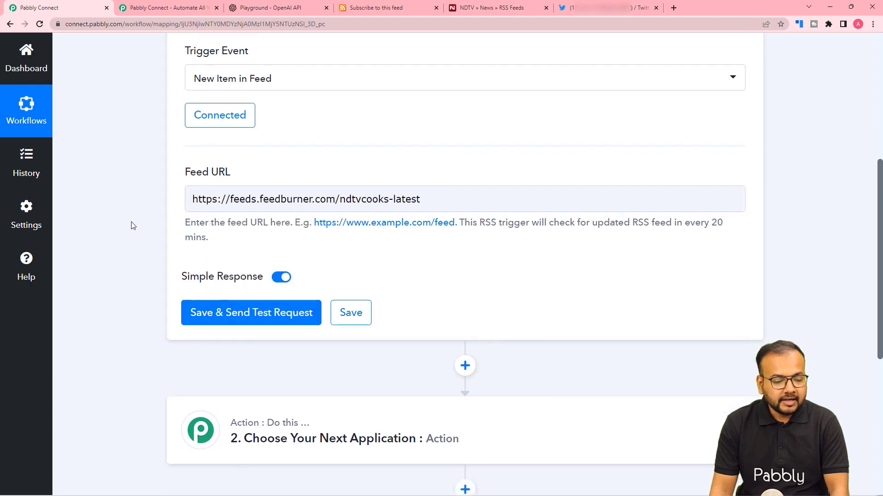
left_click(196, 196)
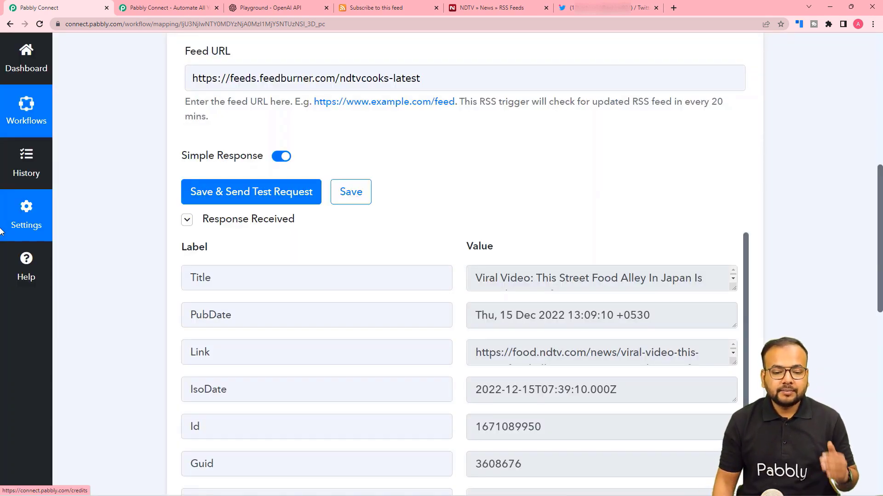
Step: Expand and inspect the returned Japanese street food alley item, comparing it with the NDTV Food feed
scroll(96, 276, "down", 2)
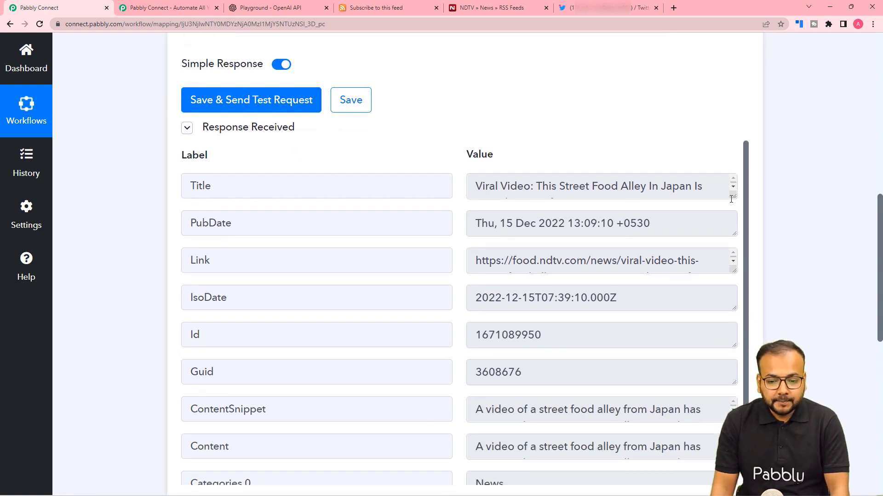
left_click_drag(734, 197, 734, 235)
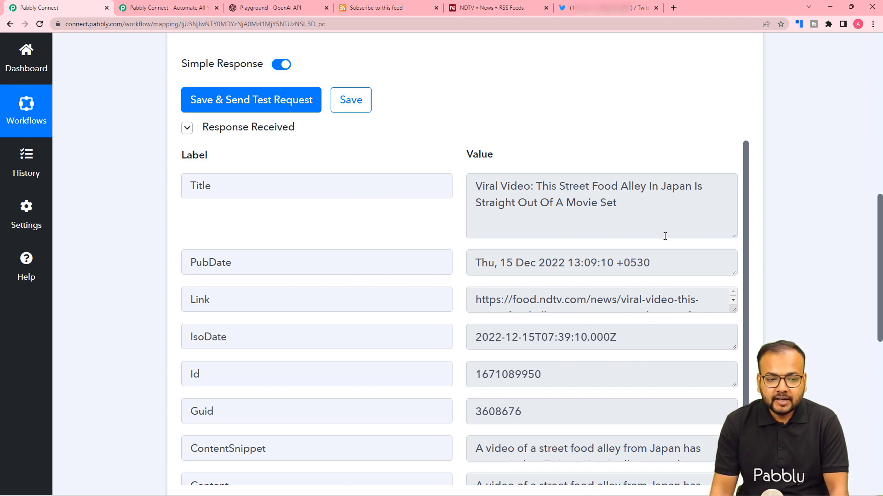
left_click(388, 9)
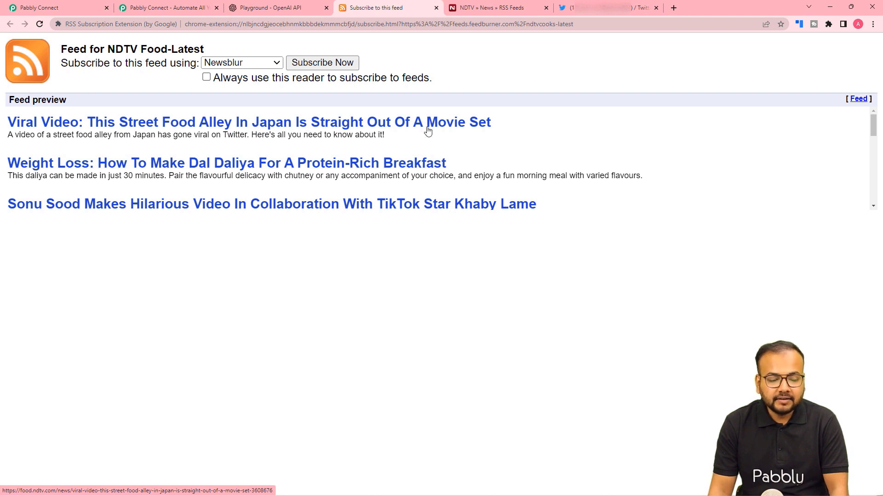
left_click(55, 9)
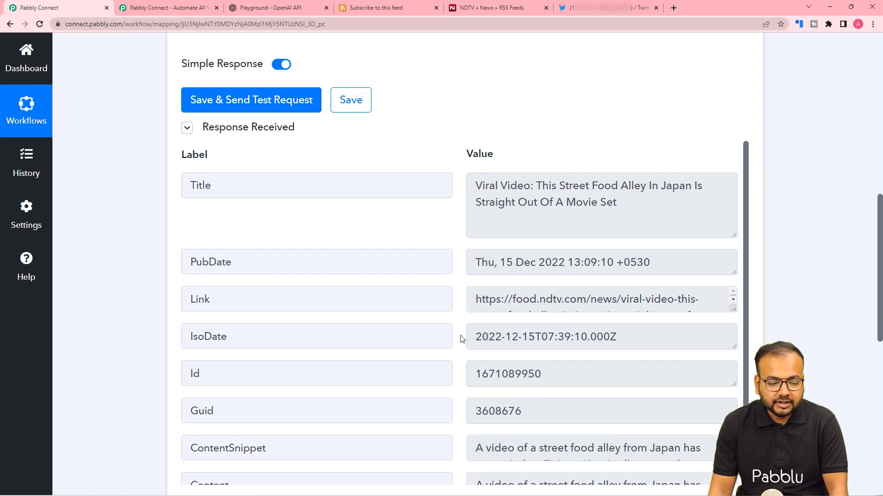
scroll(460, 337, "down", 1)
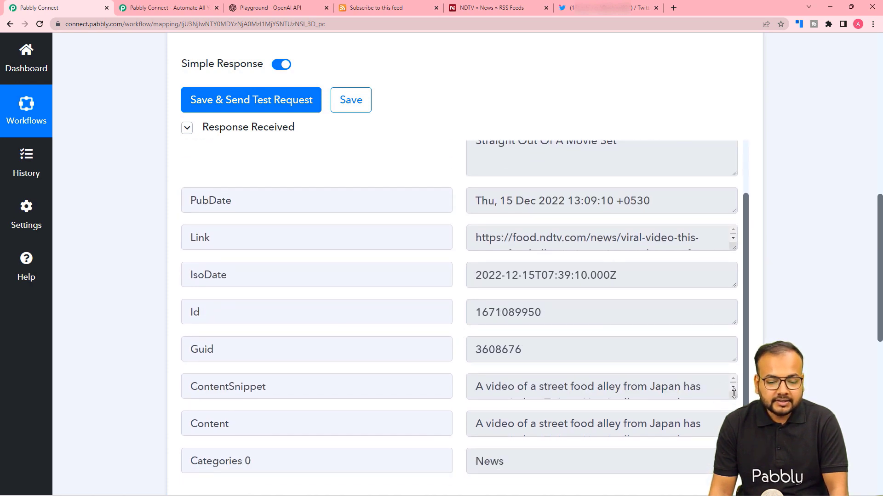
left_click_drag(734, 394, 733, 419)
scroll(393, 346, "down", 1)
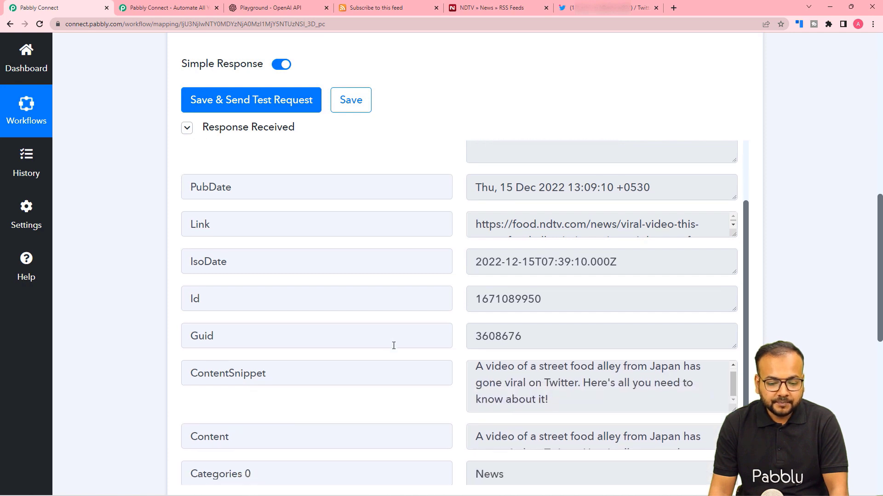
scroll(393, 345, "down", 1)
scroll(593, 423, "down", 1)
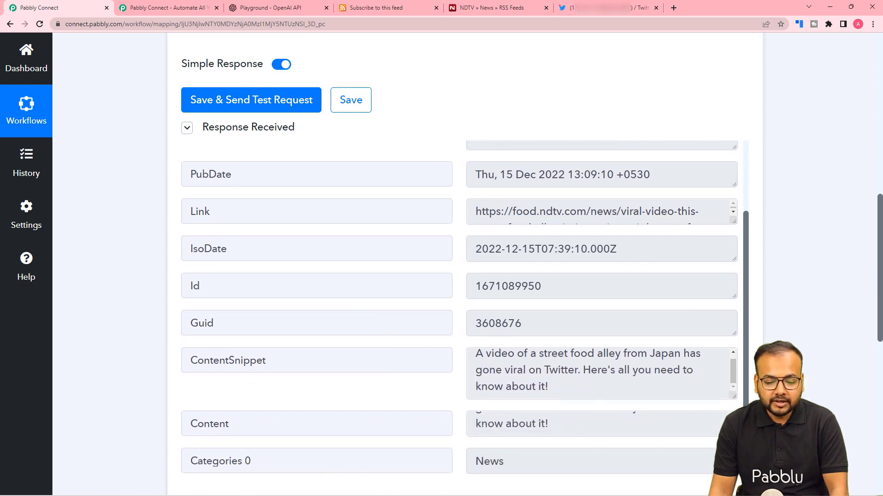
left_click_drag(735, 435, 734, 461)
scroll(223, 315, "down", 5)
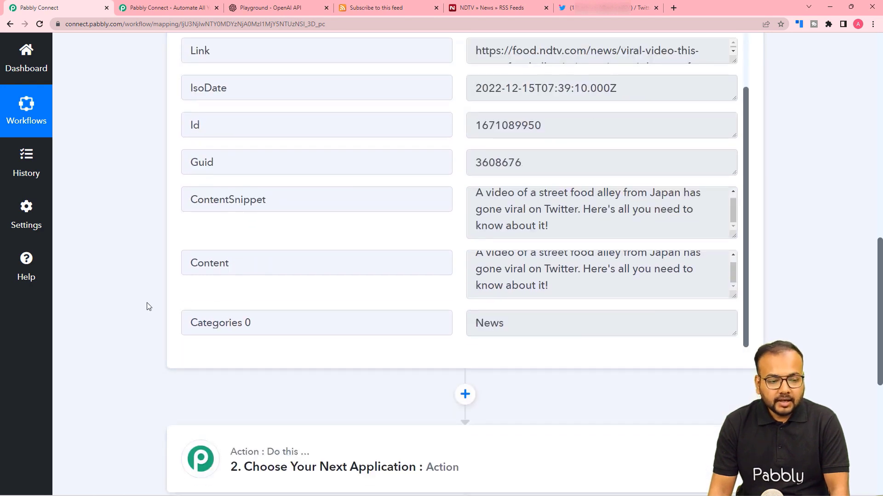
Step: Add an OpenAI action step with the Generate Content event
scroll(148, 307, "down", 2)
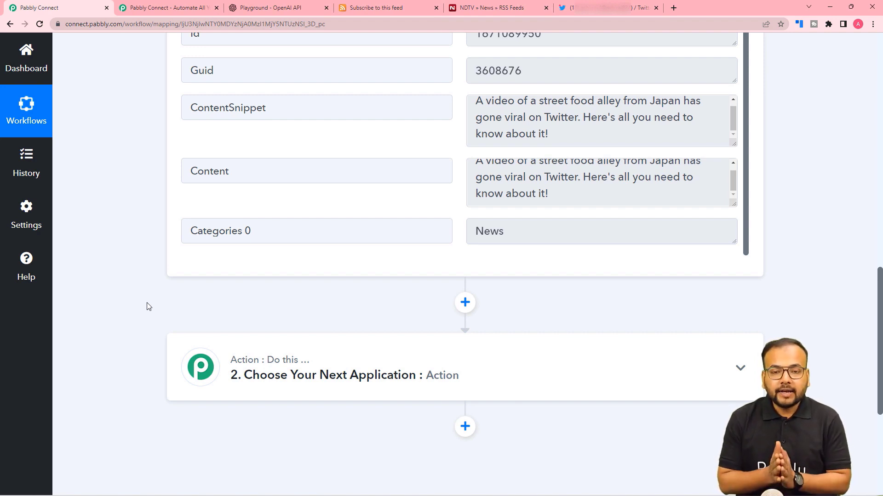
scroll(156, 310, "down", 2)
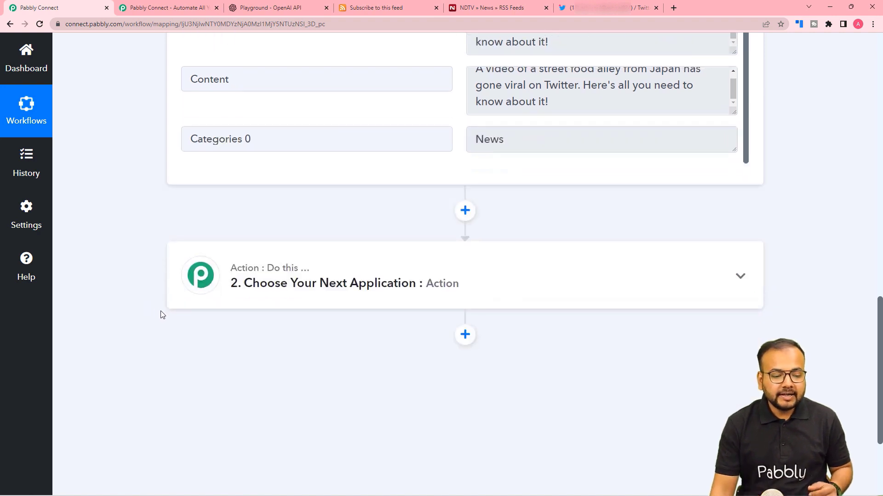
left_click(300, 289)
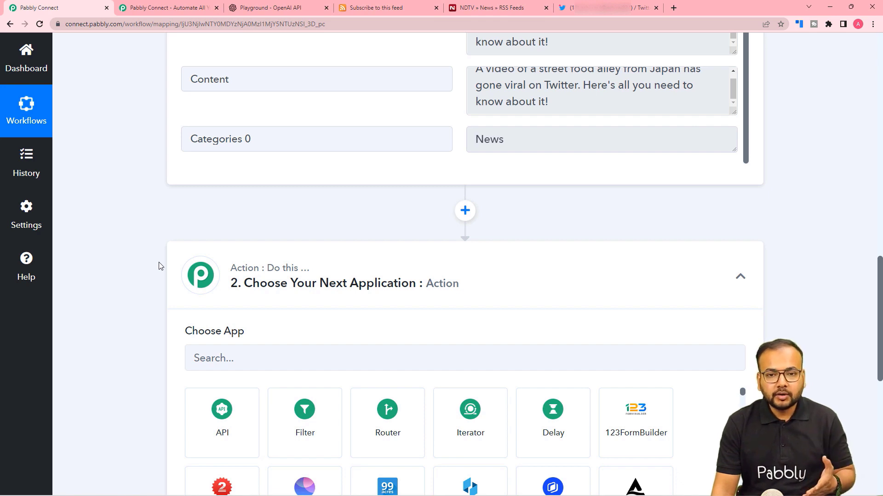
scroll(159, 266, "down", 3)
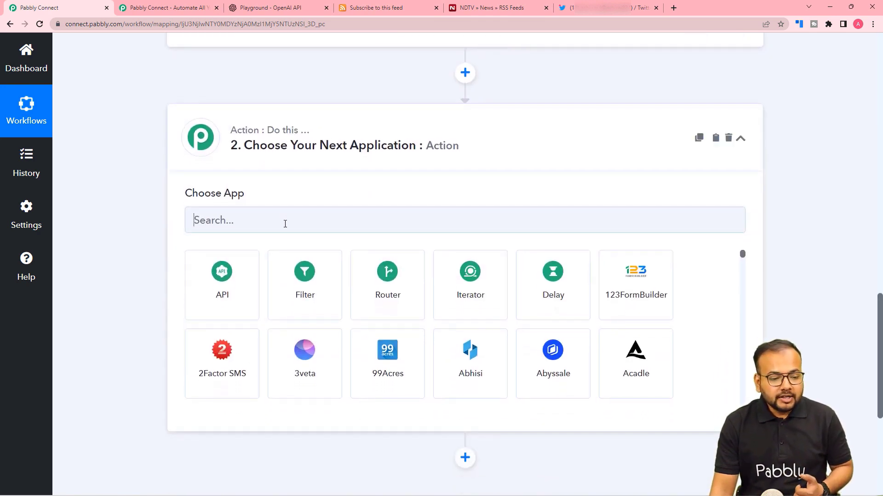
type("open")
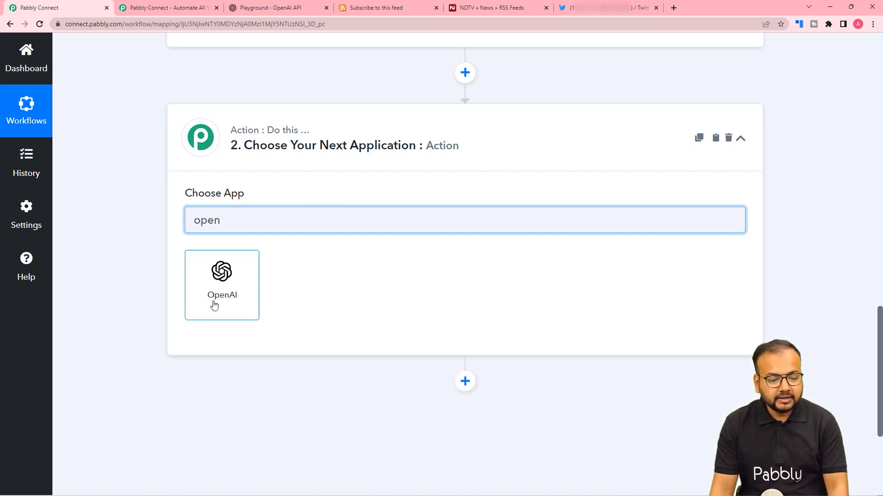
left_click(212, 302)
scroll(137, 274, "down", 2)
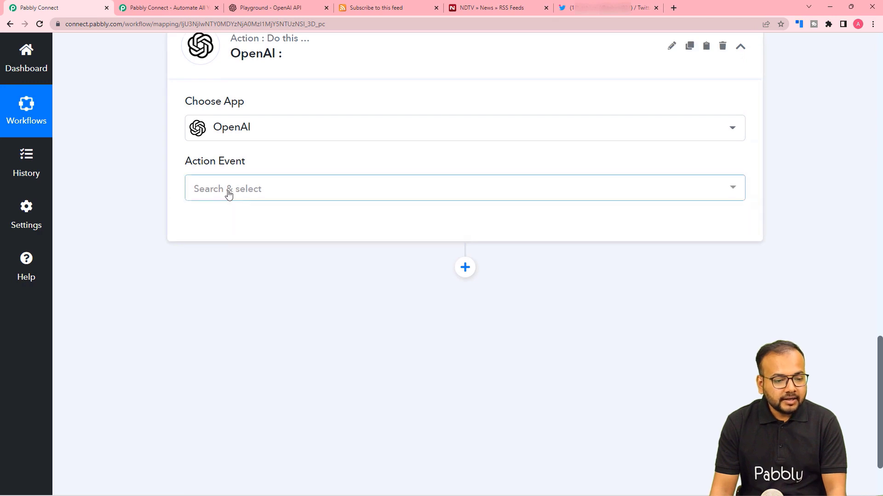
left_click(229, 190)
left_click(268, 264)
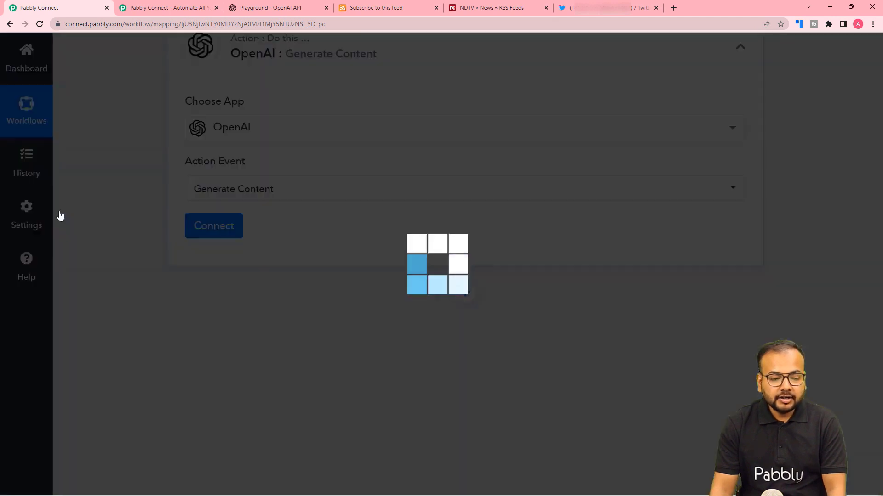
Step: Start a new OpenAI #55 connection and go to the OpenAI site for a key
left_click(203, 238)
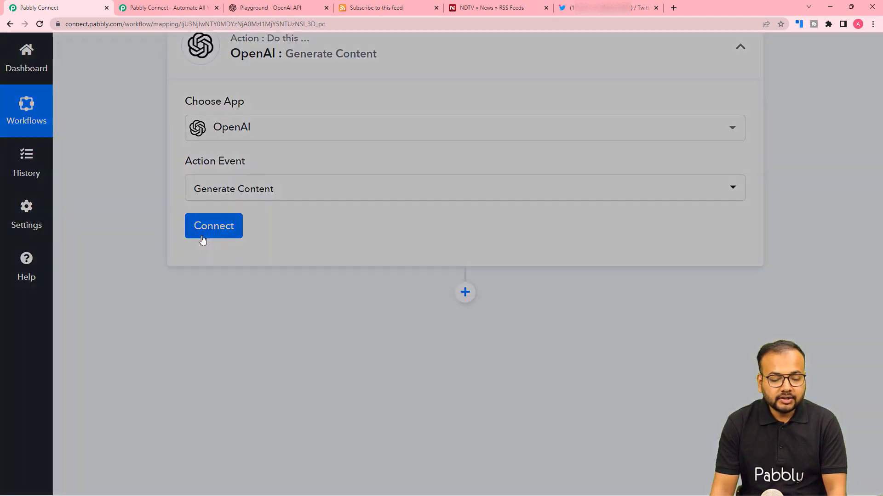
left_click(416, 179)
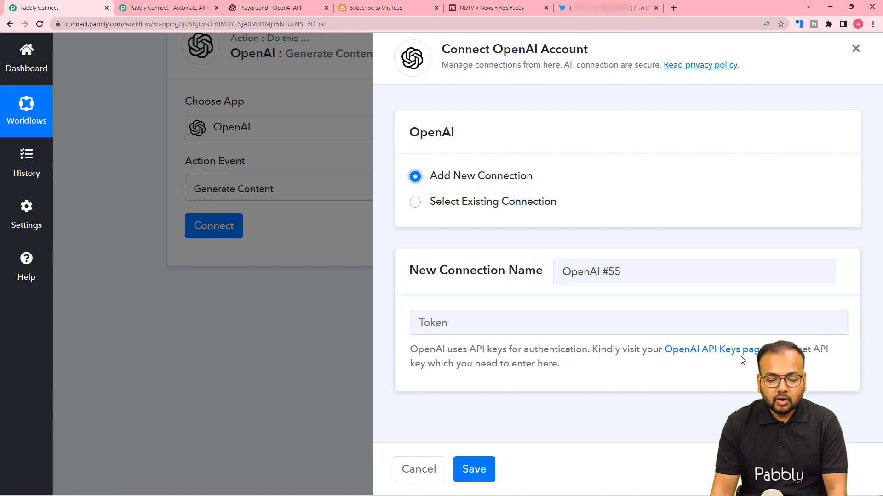
left_click(259, 11)
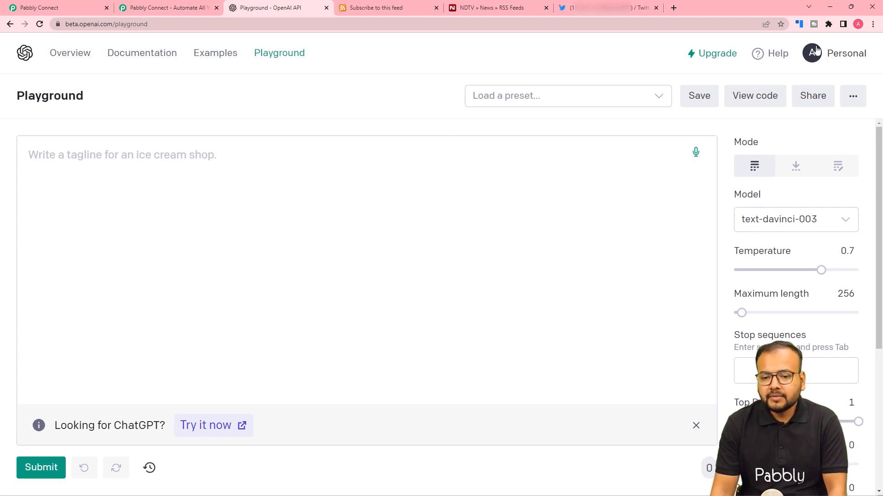
Step: Generate and copy a new OpenAI secret API key, then return to Pabbly Connect
left_click(829, 55)
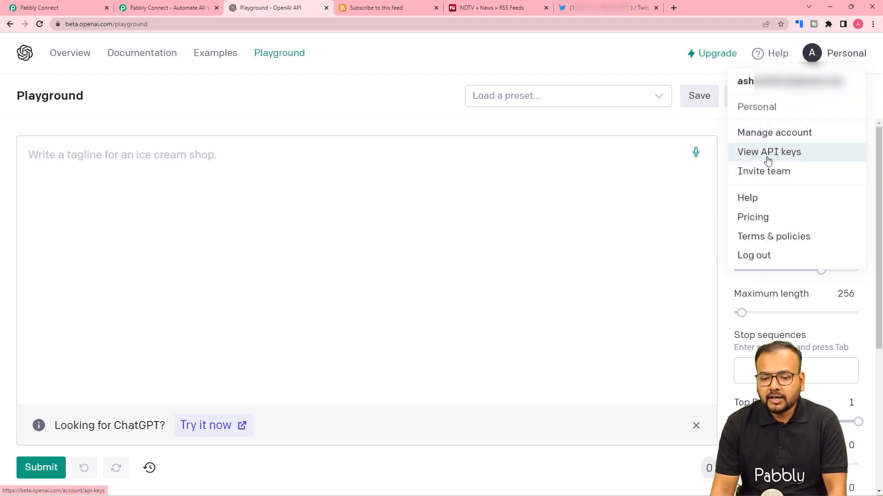
left_click(764, 156)
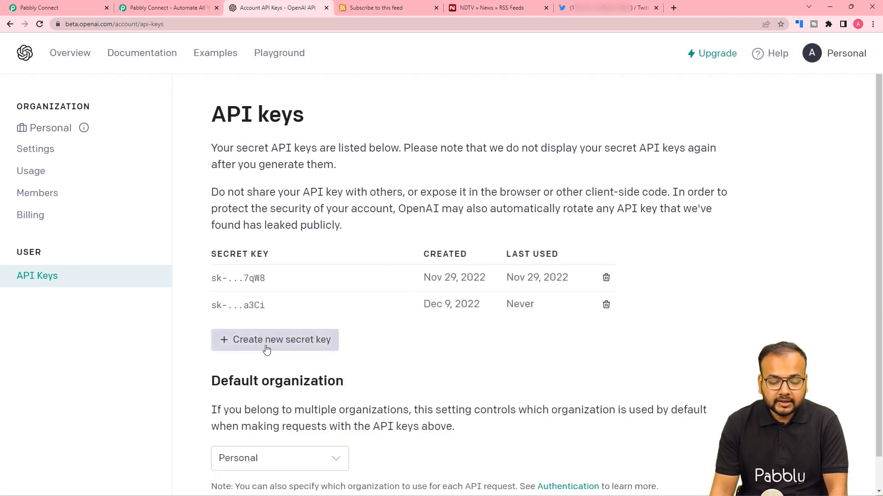
left_click(248, 348)
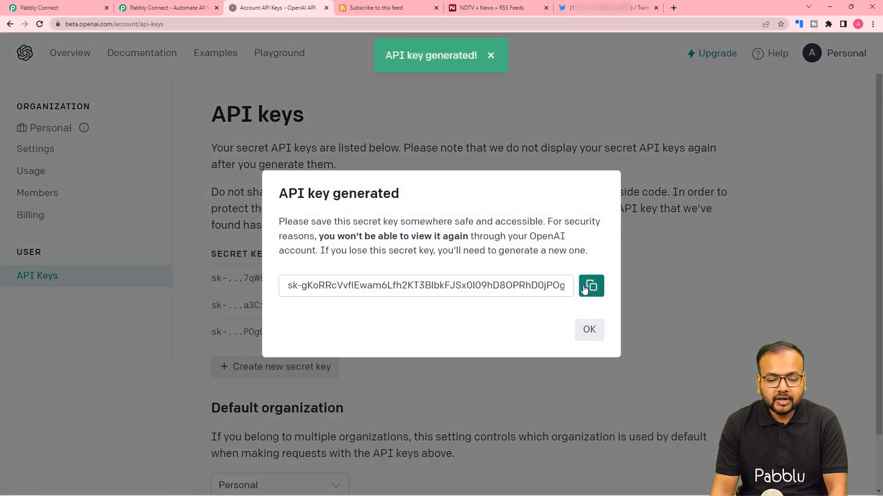
left_click(591, 286)
left_click(590, 331)
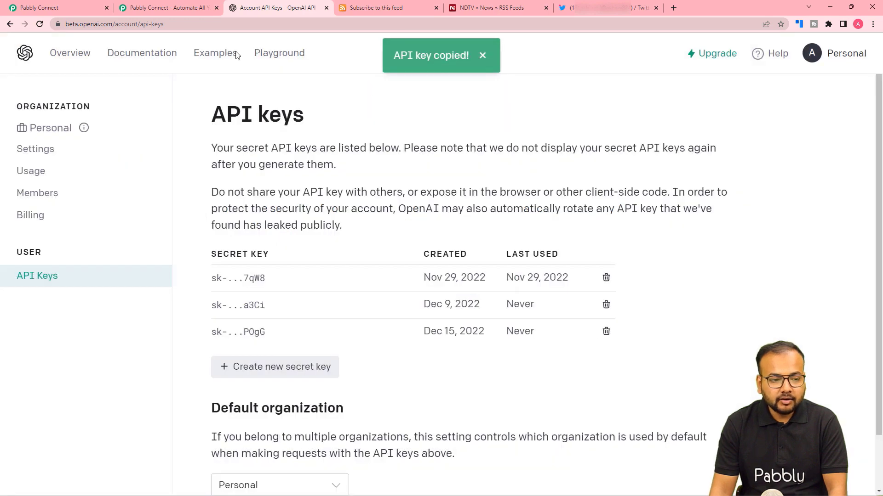
left_click(87, 8)
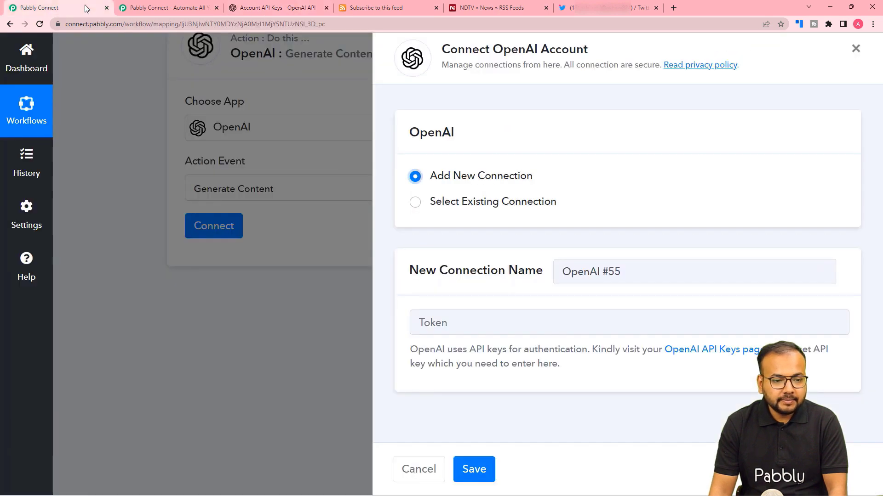
Step: Paste the API key into the Token field and save the OpenAI connection
right_click(462, 321)
left_click(481, 397)
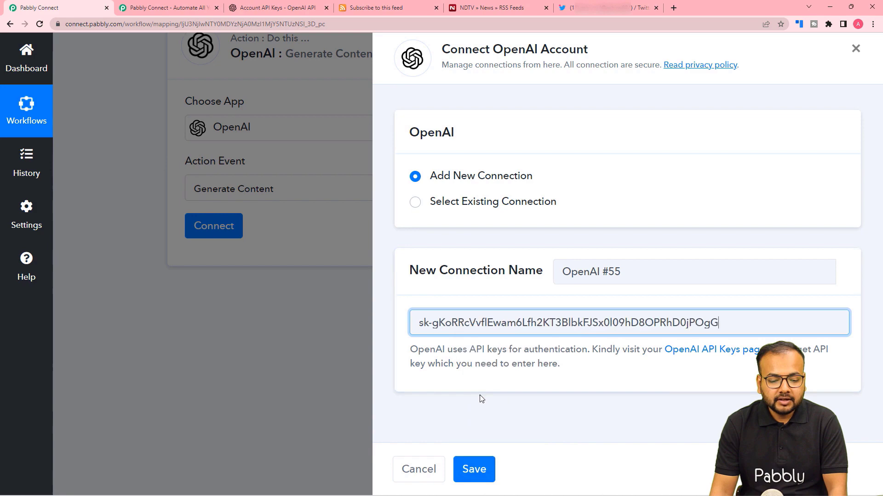
left_click(475, 470)
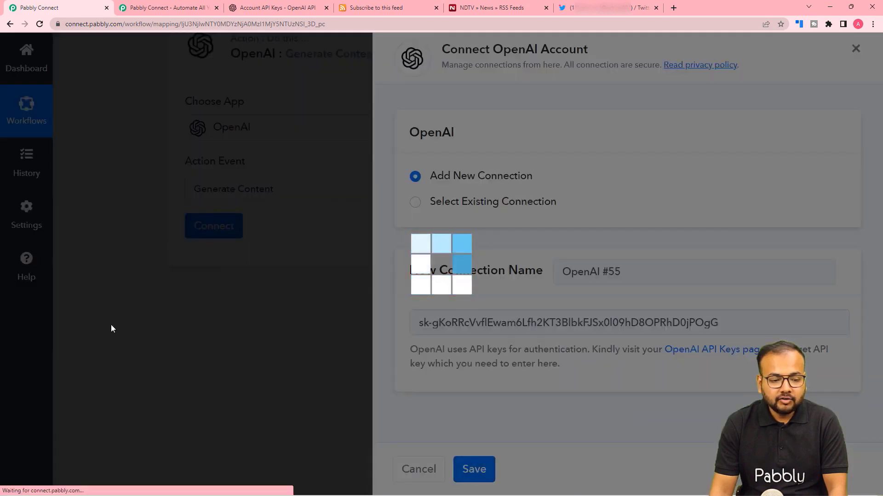
scroll(111, 327, "down", 3)
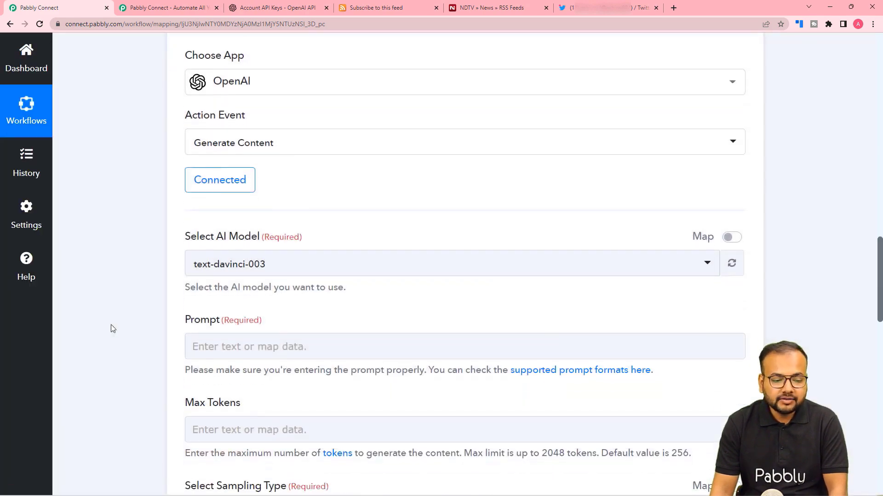
scroll(114, 260, "down", 1)
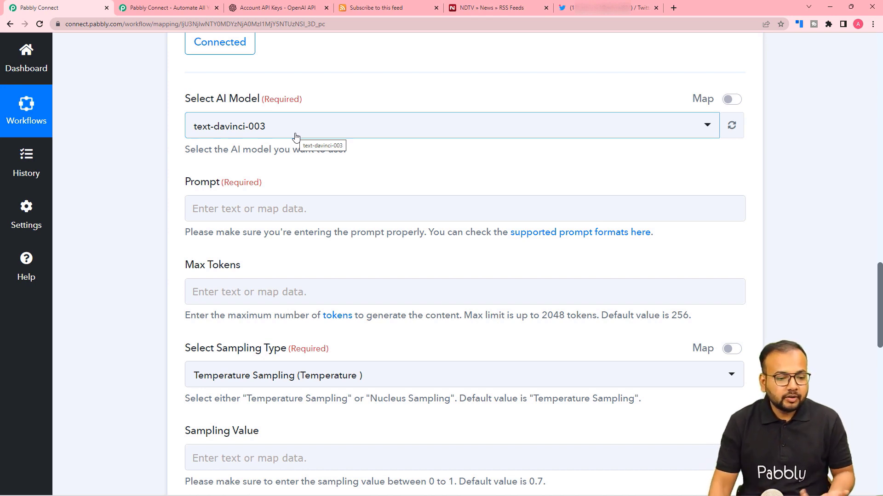
Step: Choose text-davinci-002 (Most Used) as the AI model and review OpenAI's supported prompt formats
left_click(315, 131)
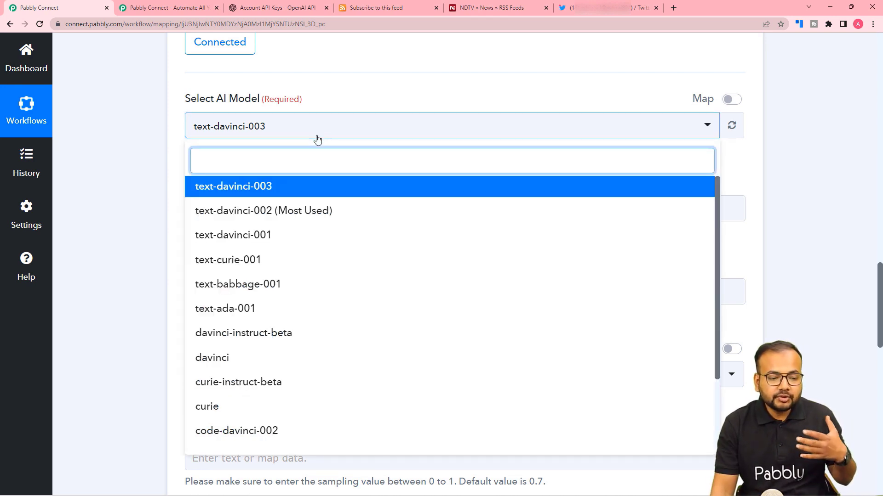
left_click(254, 219)
scroll(180, 176, "down", 2)
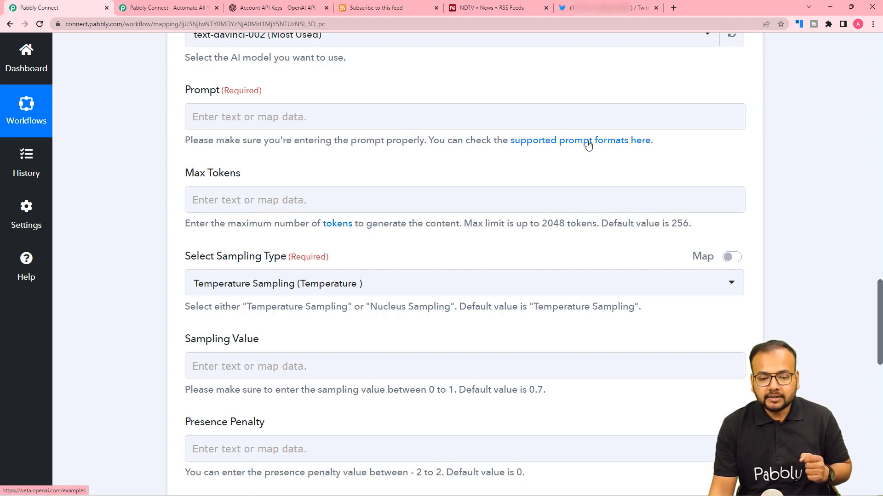
left_click(536, 147)
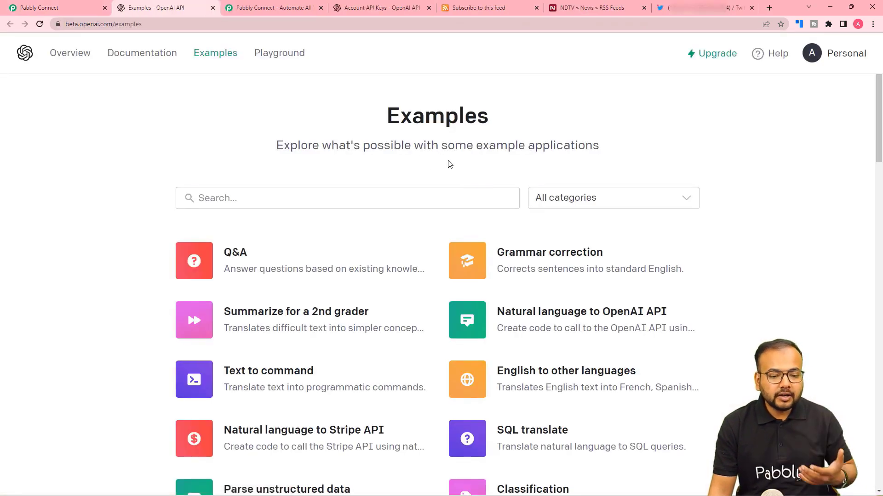
left_click(84, 10)
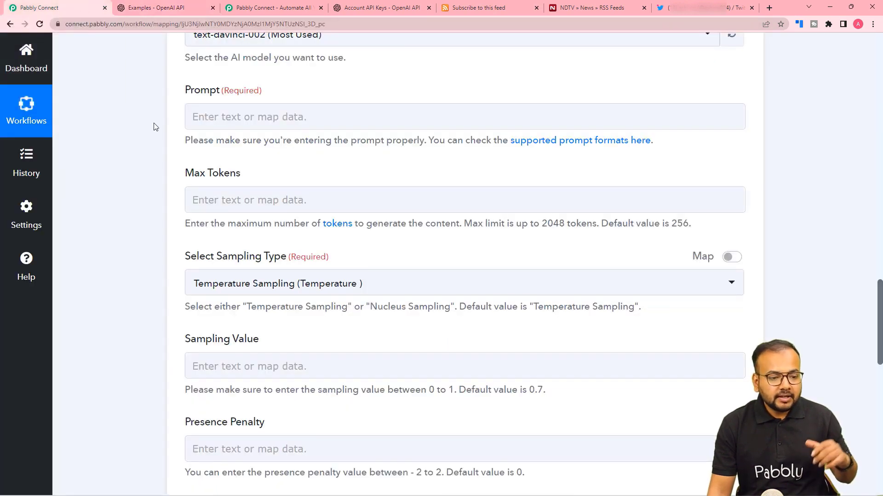
scroll(154, 140, "up", 1)
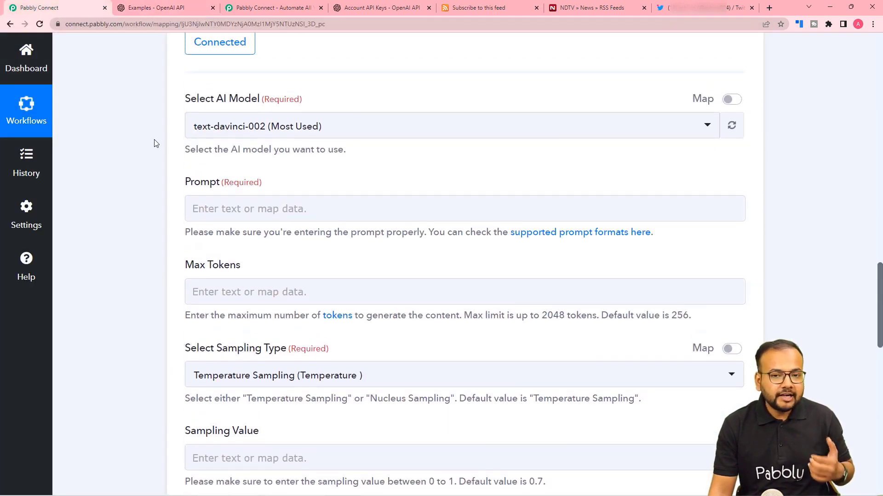
scroll(155, 143, "up", 1)
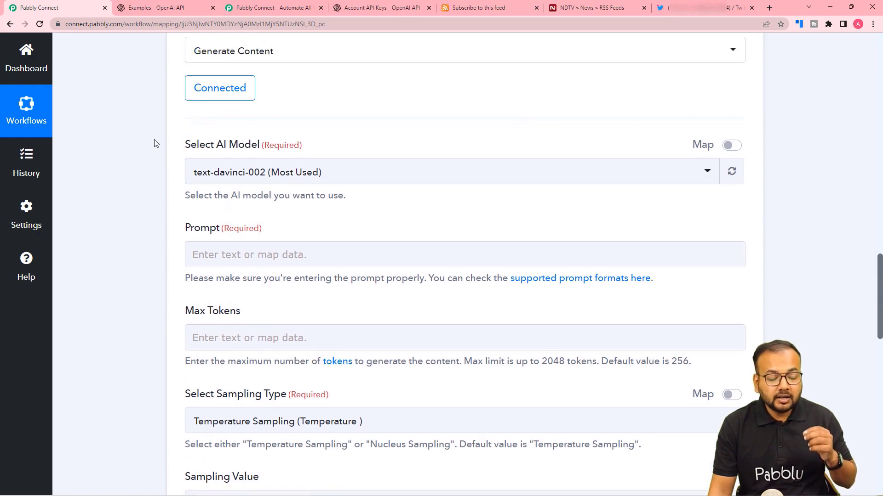
scroll(160, 149, "up", 10)
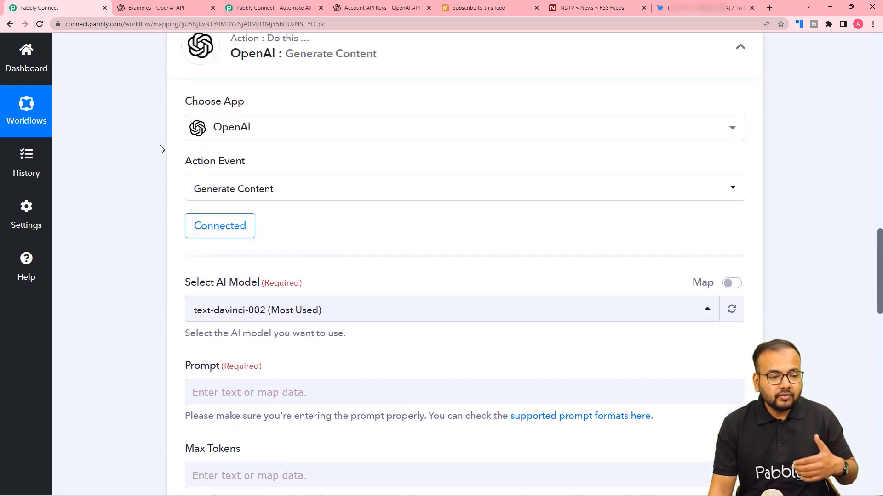
scroll(160, 149, "up", 2)
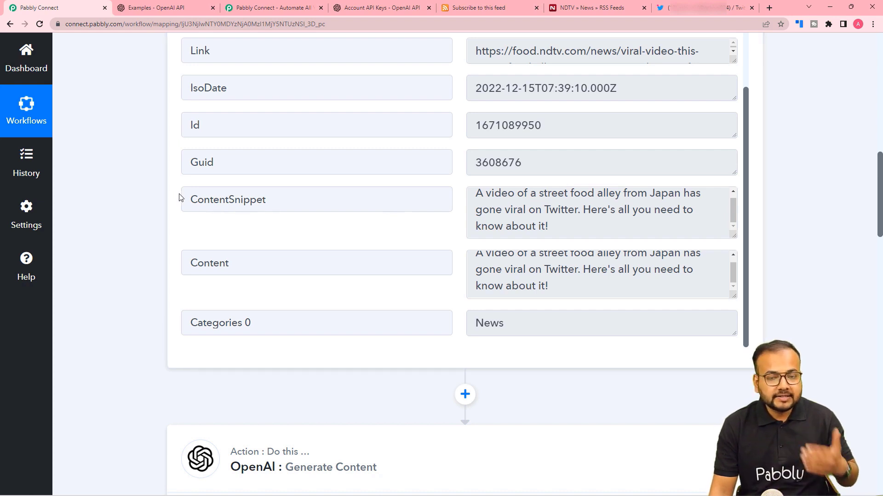
scroll(179, 197, "down", 15)
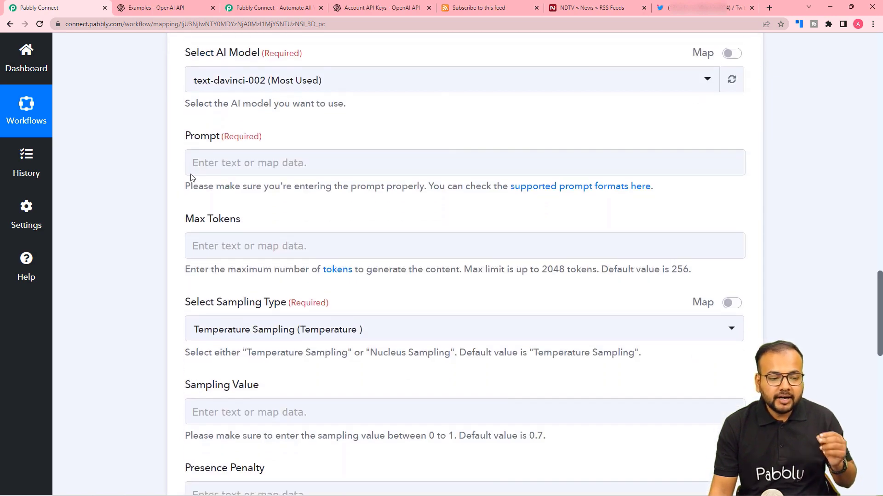
Step: Paste the playful first-person tweet prompt into the Prompt field, ready to fill the title quotes
left_click(258, 164)
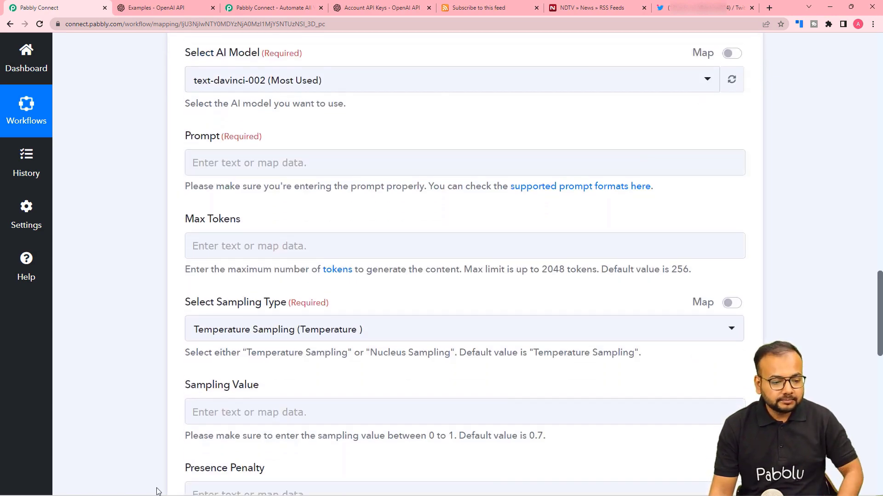
type("Write a playful & short tweet to share my new article that has the title \"\" and rss description \"\". Don't repeat the title of the article. Only use a maximum of two relevant hashtags at the end of the text, don't include a URL. Don't use things like \"Check out this amazing article\" - that's obvious because there is a link. Always write it from first person \"I\" or \"me\" instead of \"we\" to make it more personal. I'm just one person, not a whole team of people.")
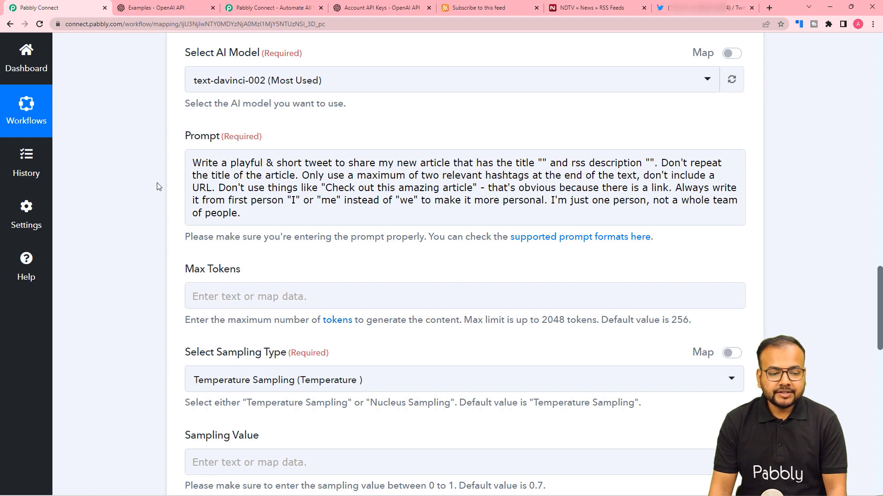
left_click(250, 190)
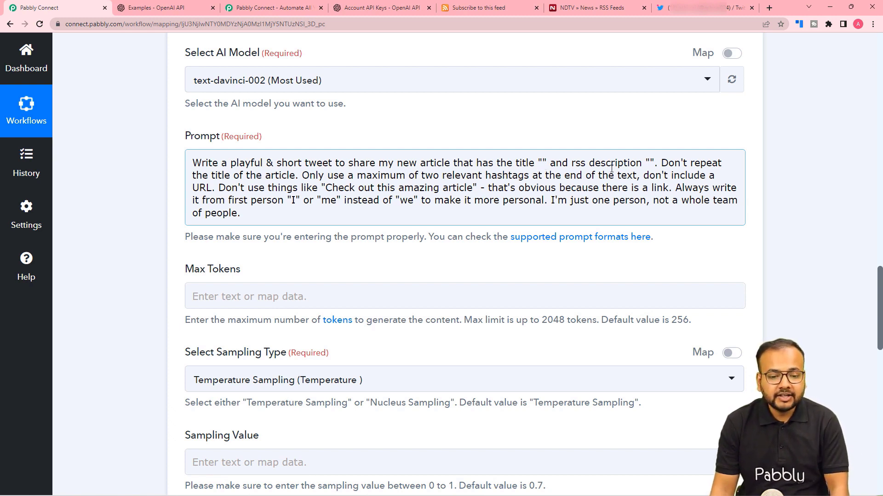
scroll(529, 170, "up", 10)
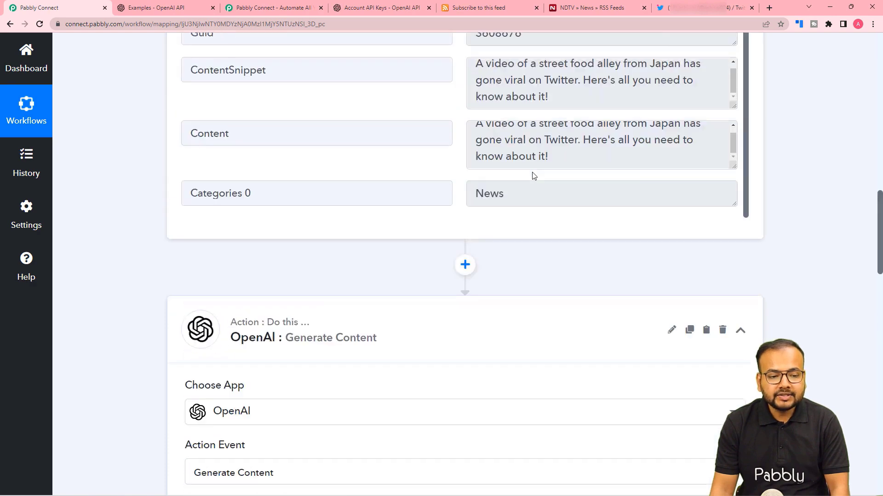
scroll(533, 176, "up", 7)
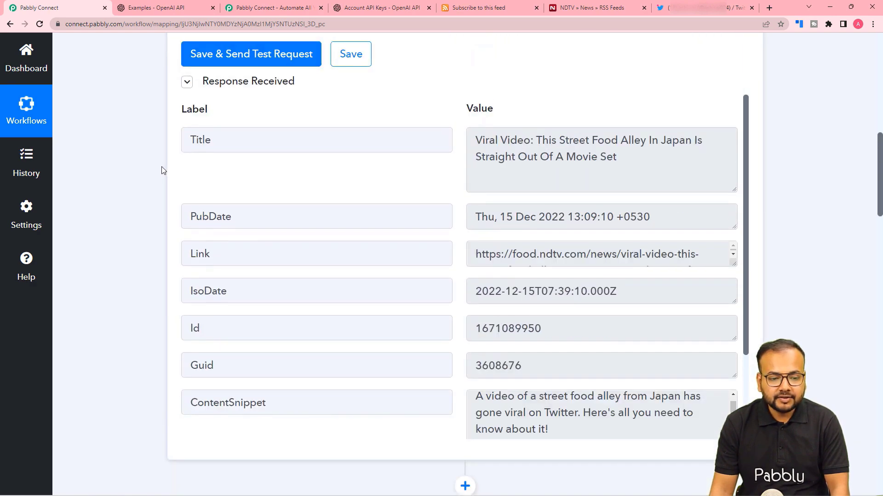
scroll(603, 248, "up", 2)
scroll(460, 303, "down", 2)
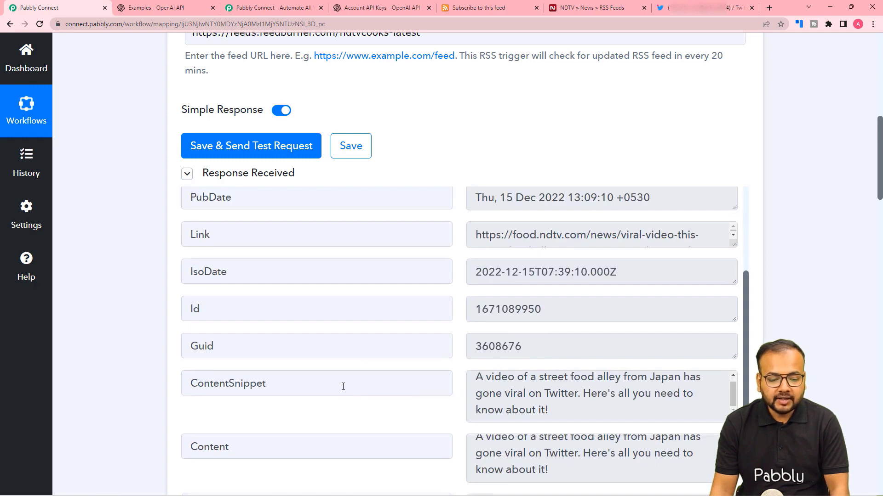
scroll(137, 348, "down", 3)
scroll(137, 348, "down", 8)
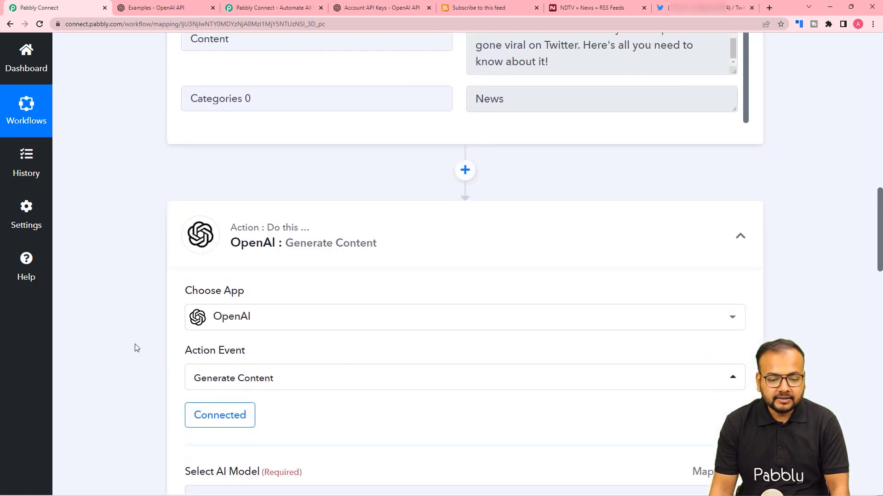
scroll(155, 350, "down", 6)
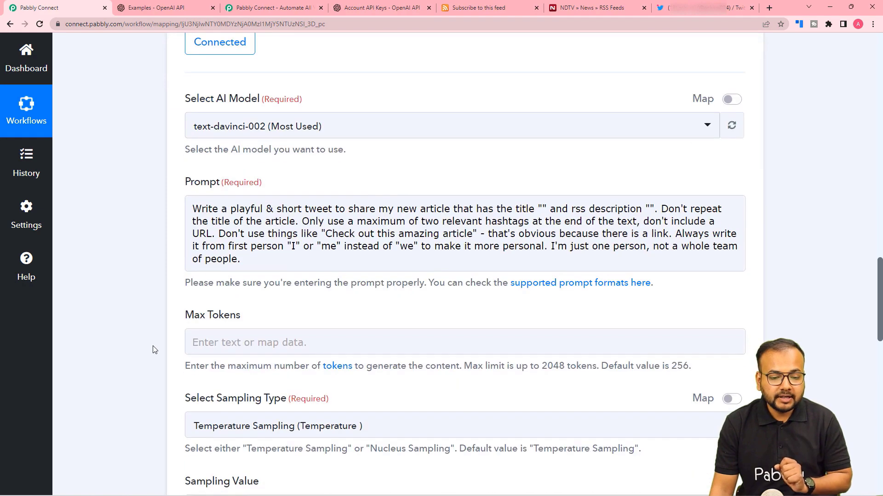
left_click(540, 210)
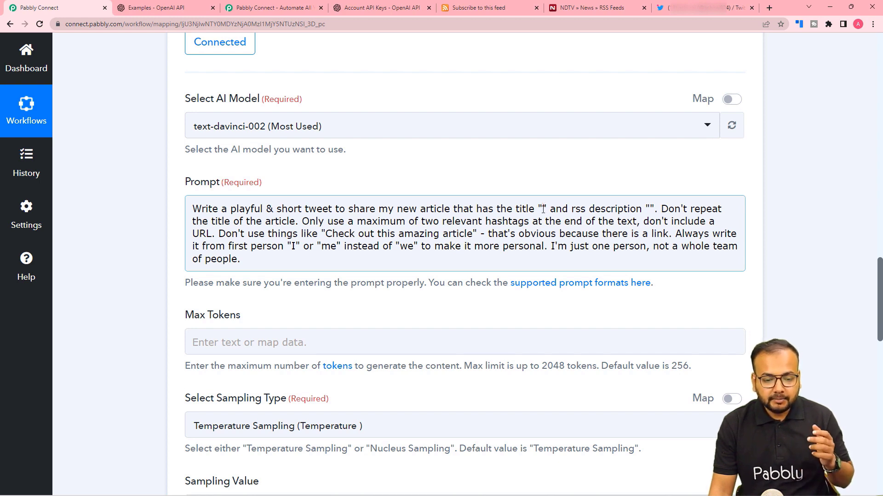
Step: Map the RSS feed item's Title and ContentSnippet into the prompt's title and description quotes
left_click(543, 209)
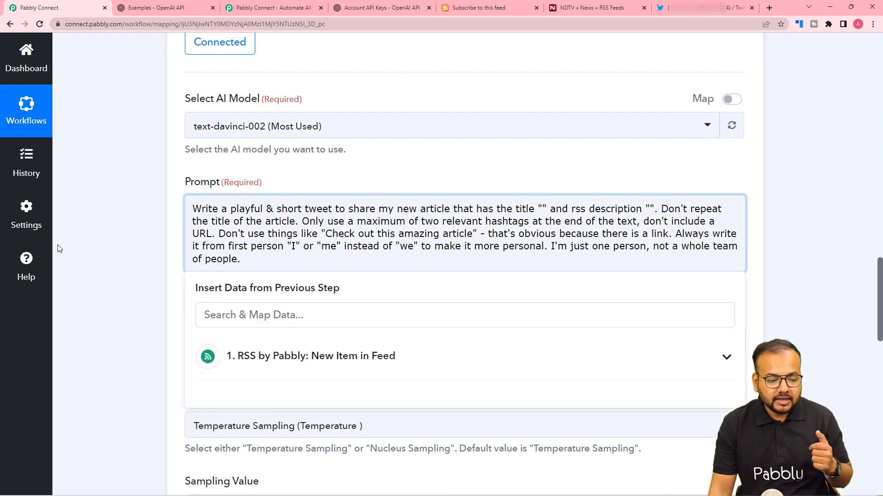
left_click(299, 315)
scroll(302, 321, "down", 1)
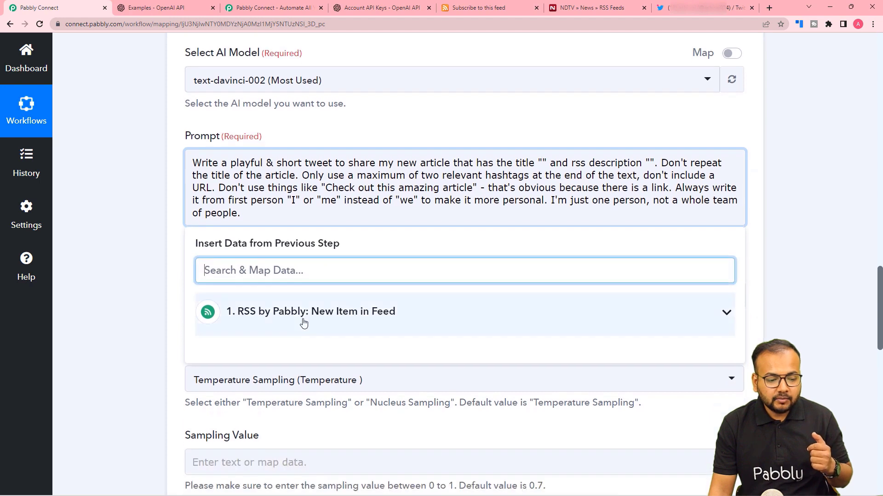
left_click(543, 162)
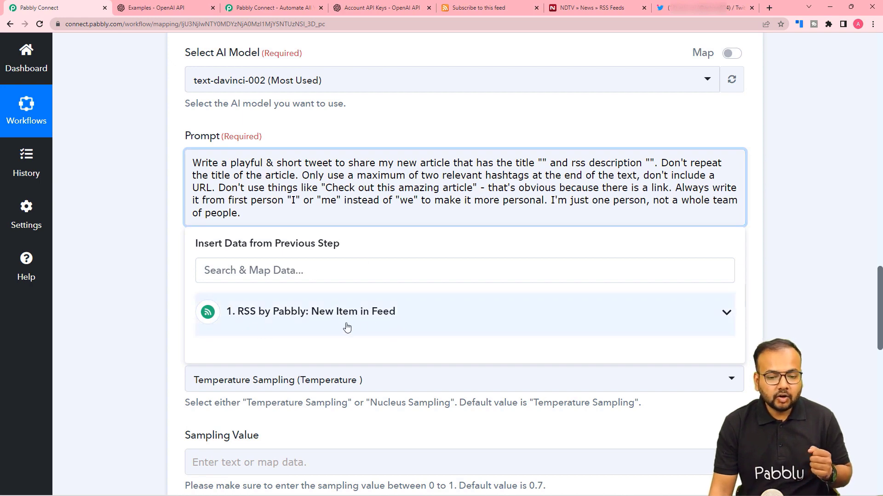
left_click(305, 326)
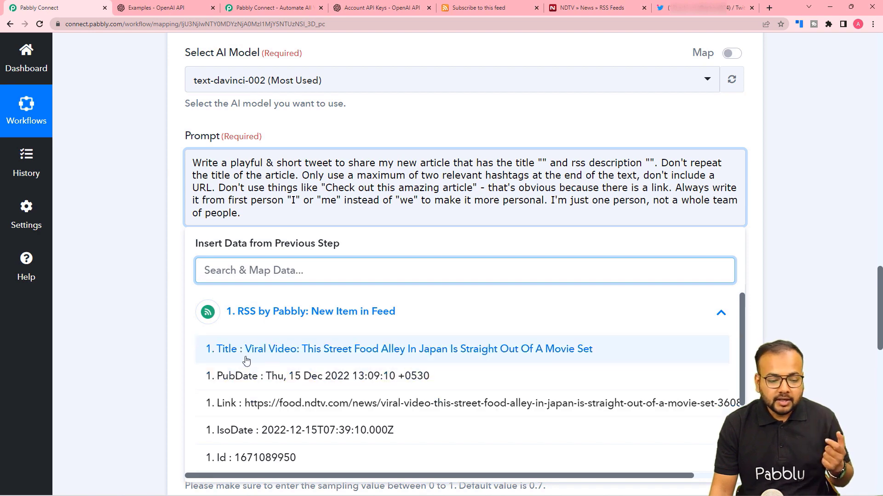
left_click(272, 353)
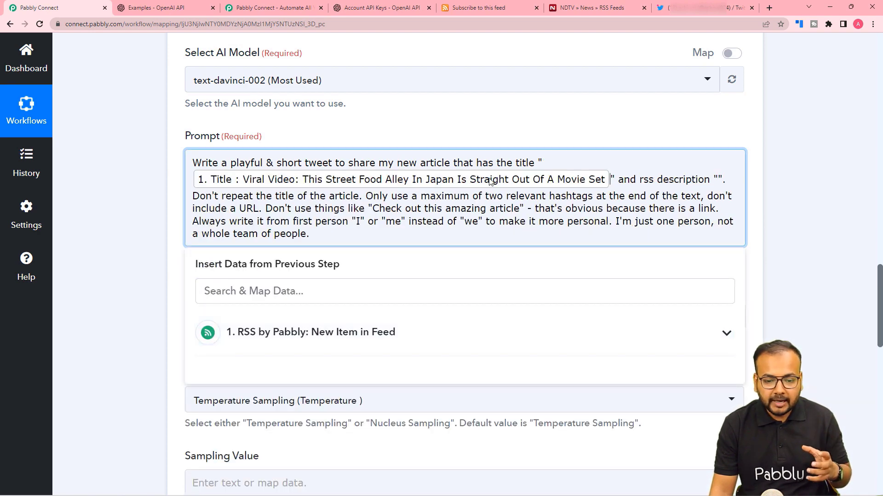
left_click(716, 180)
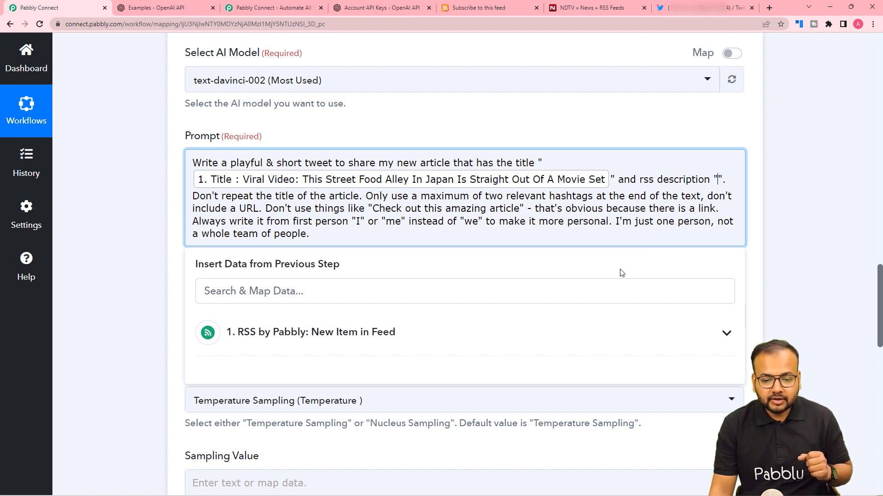
left_click(506, 332)
scroll(465, 405, "down", 3)
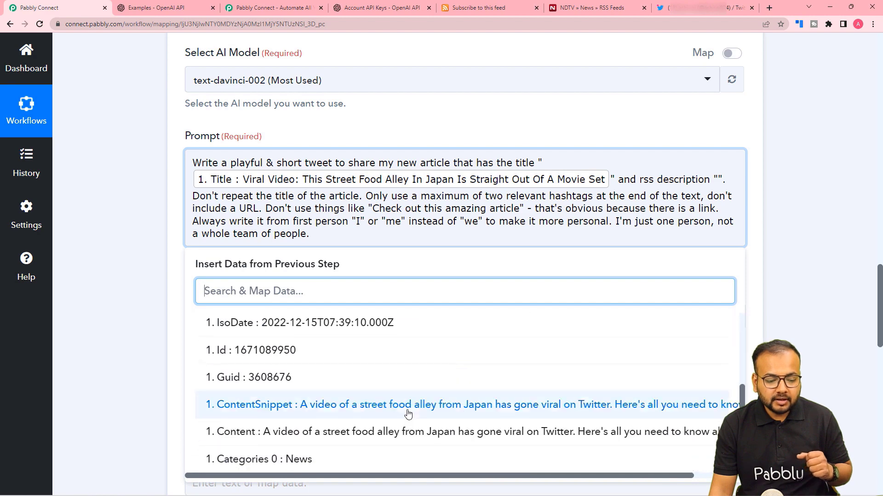
left_click(267, 414)
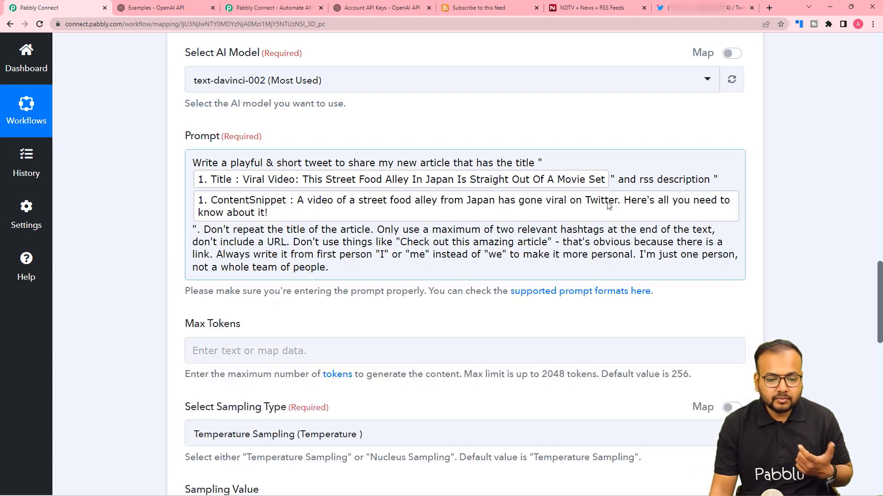
Step: End the prompt with rules: don't repeat the title, max two hashtags, no URL, first person
left_click(184, 201)
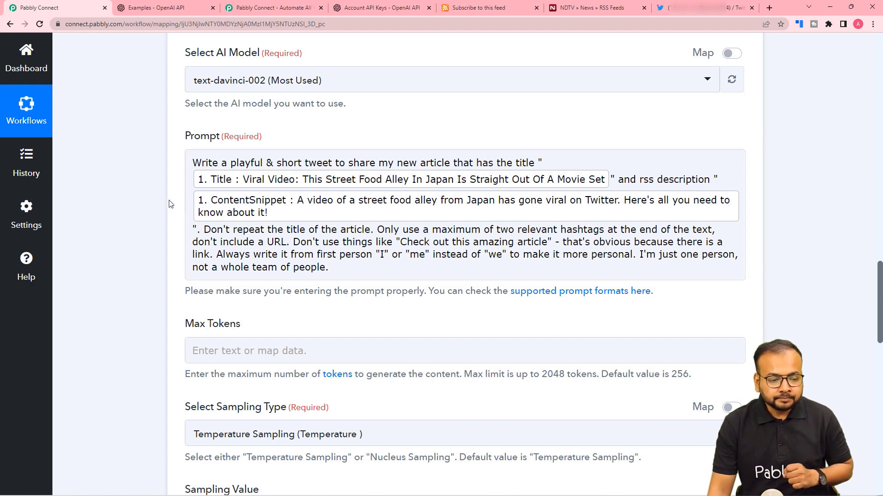
left_click(290, 184)
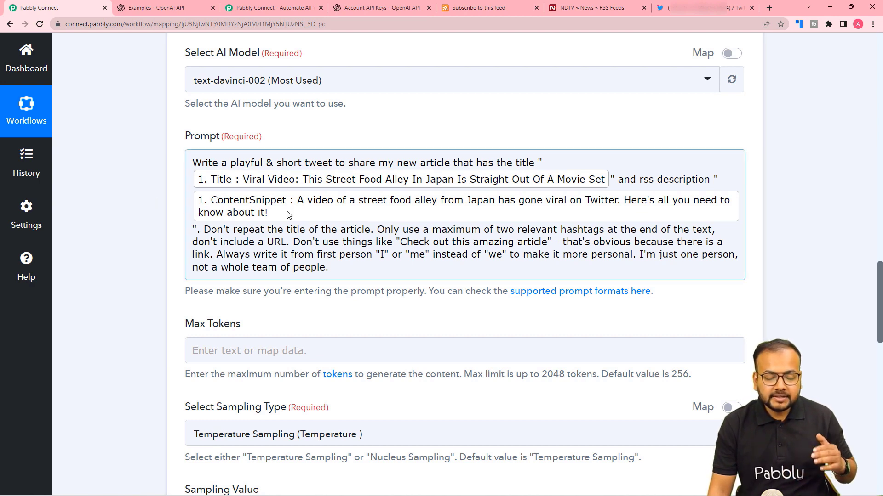
left_click(161, 210)
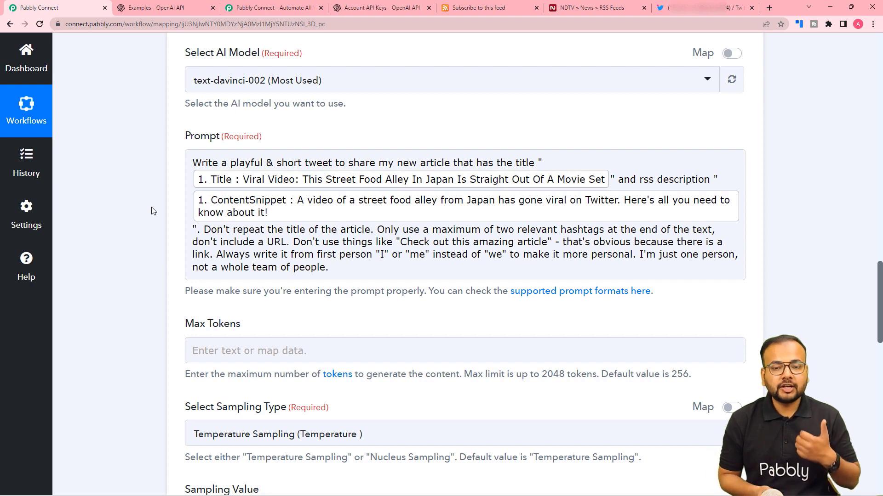
left_click(233, 190)
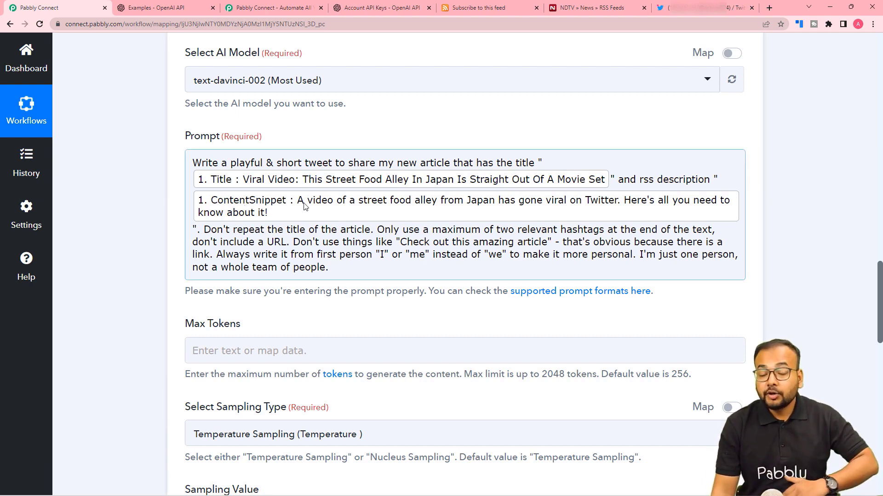
left_click(183, 200)
left_click(201, 205)
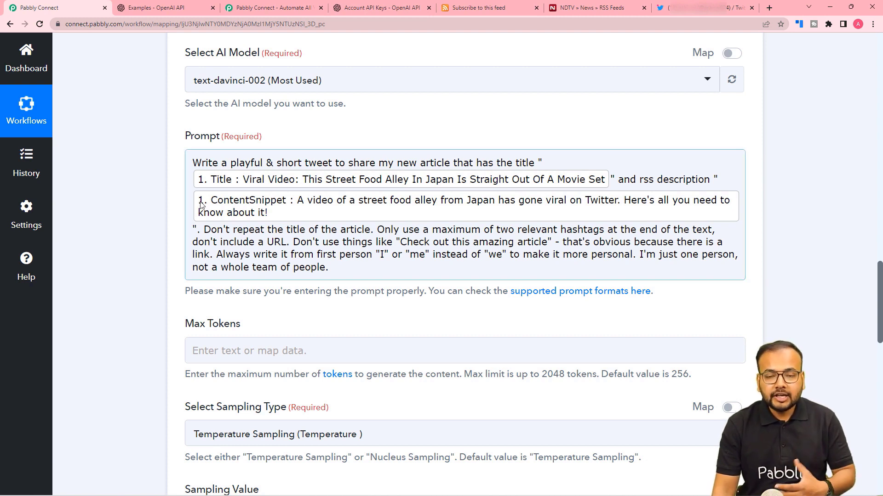
left_click(182, 219)
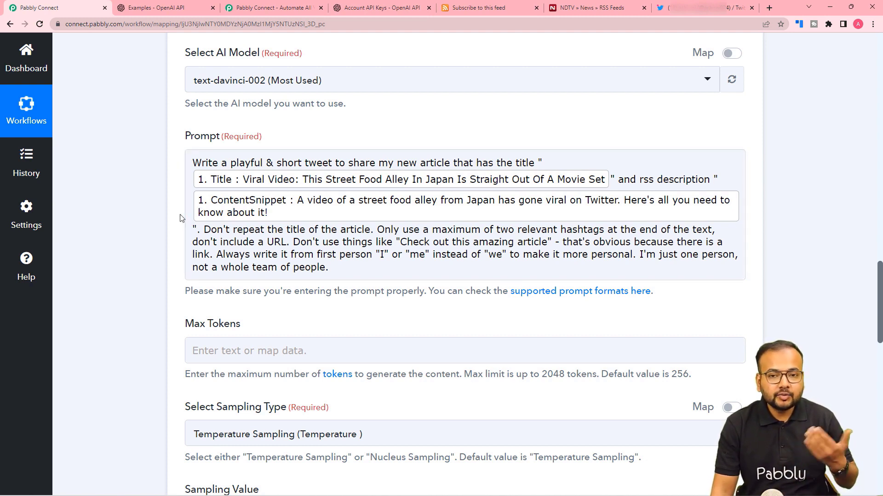
left_click(255, 195)
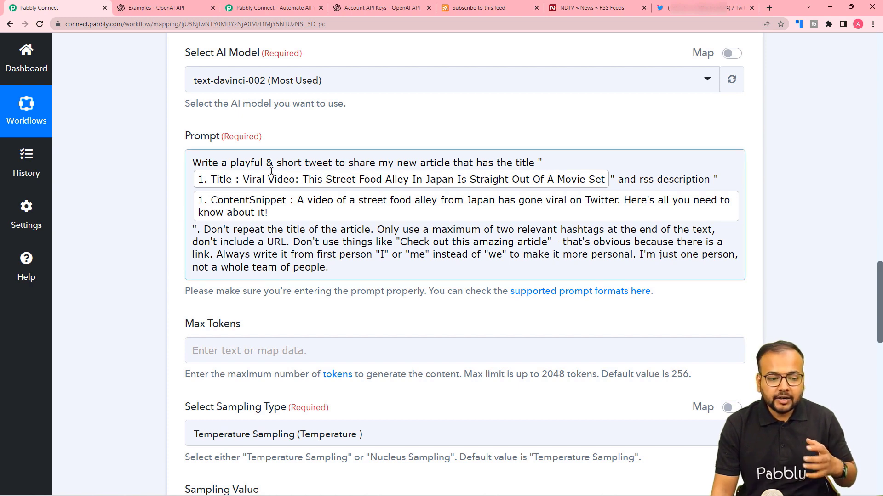
left_click(162, 226)
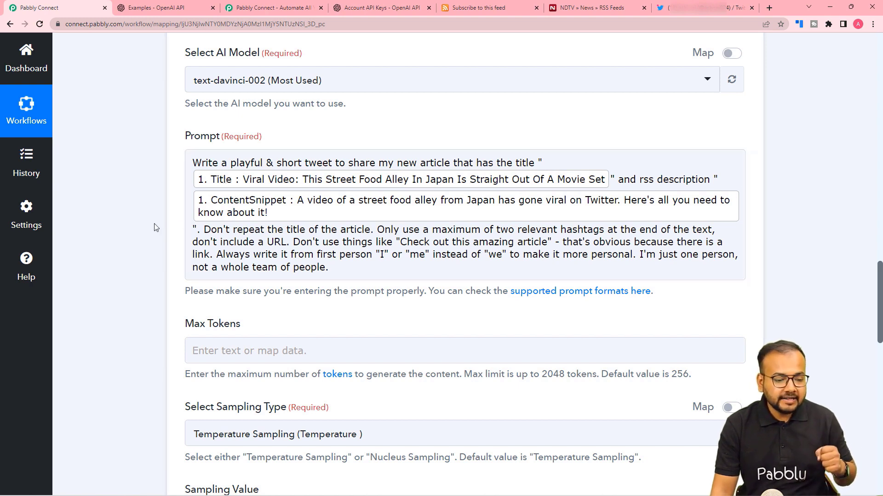
left_click(274, 163)
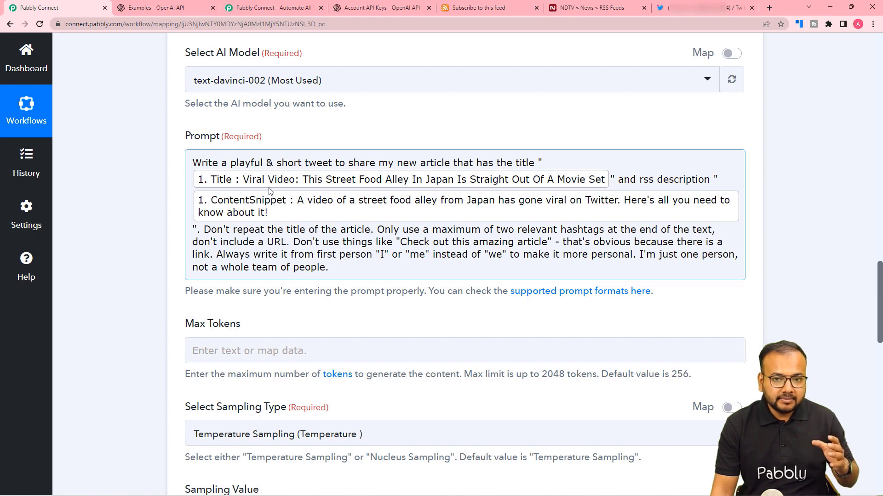
left_click(157, 214)
scroll(158, 216, "down", 2)
scroll(157, 215, "down", 2)
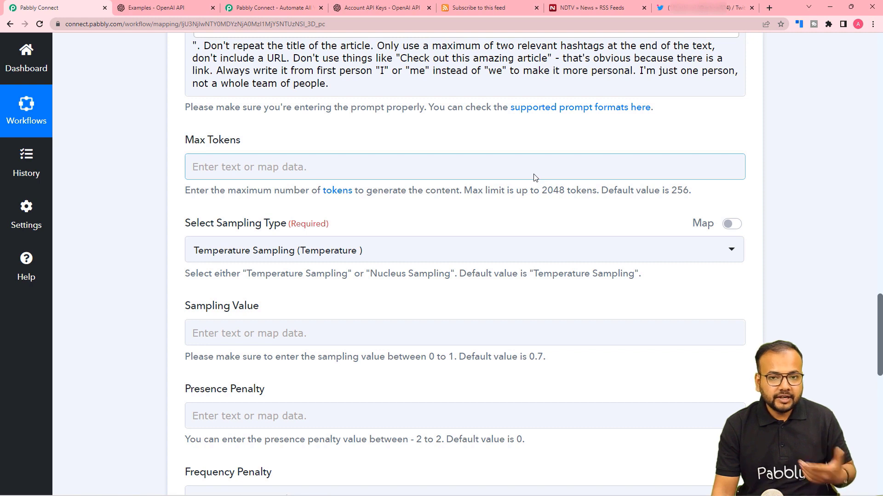
Step: Set Max Tokens to 280 and keep Temperature Sampling as the sampling type
left_click(337, 169)
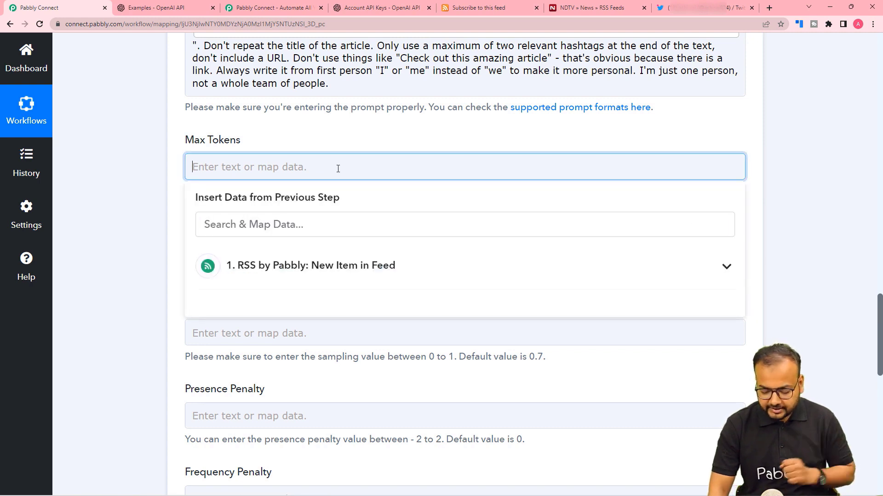
type("280")
left_click(338, 138)
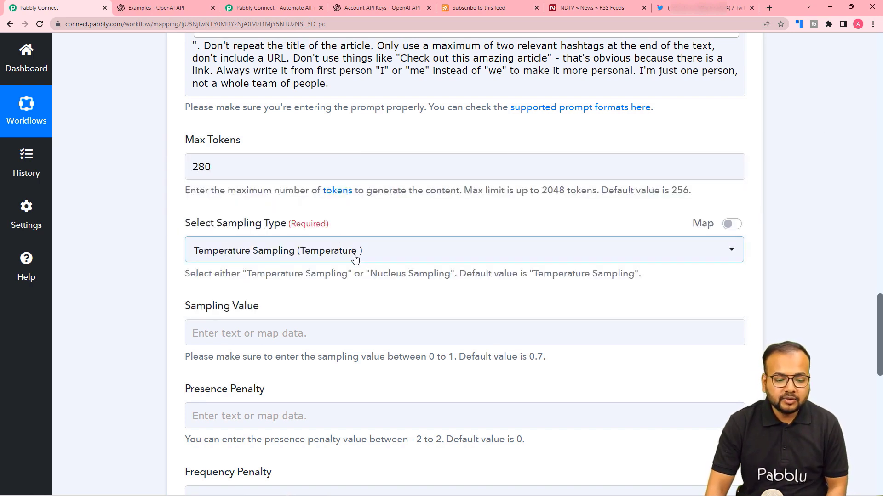
left_click(373, 255)
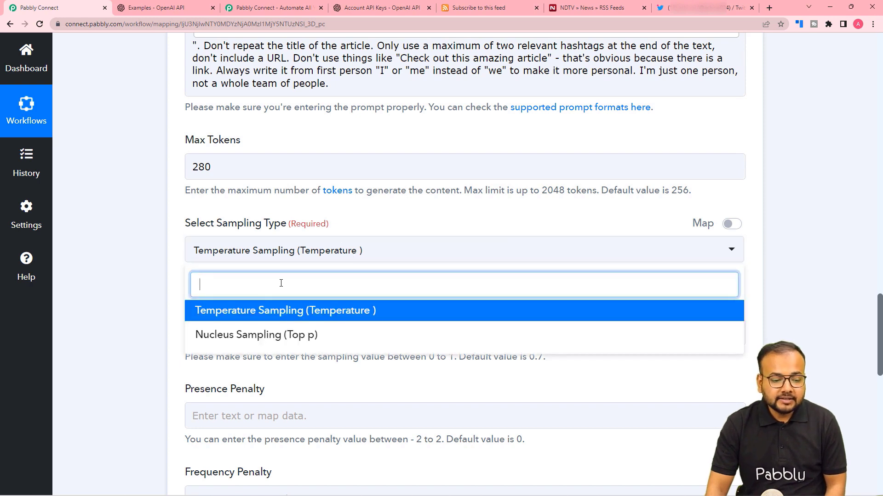
scroll(132, 275, "down", 1)
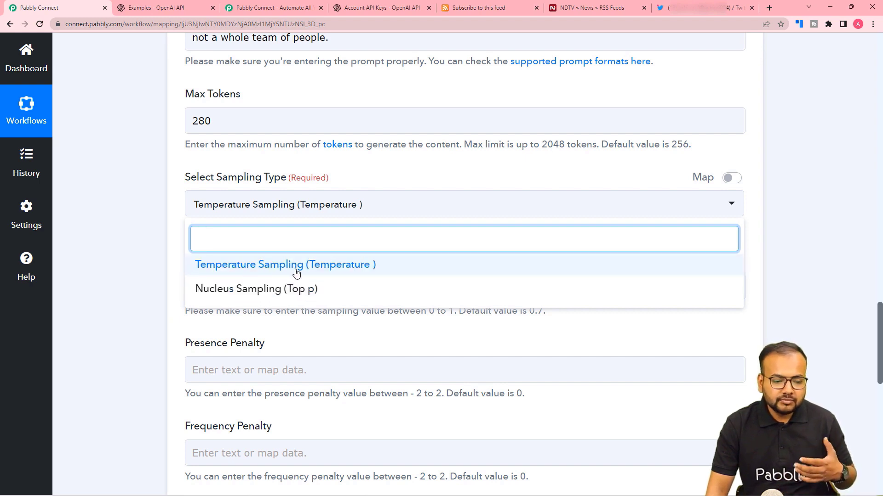
left_click(243, 274)
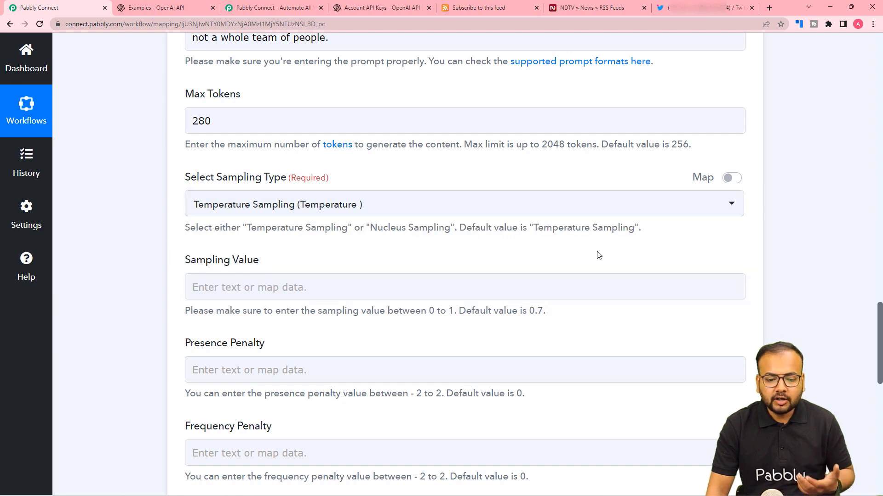
Step: Enter 0.8 as the sampling value
scroll(598, 257, "down", 2)
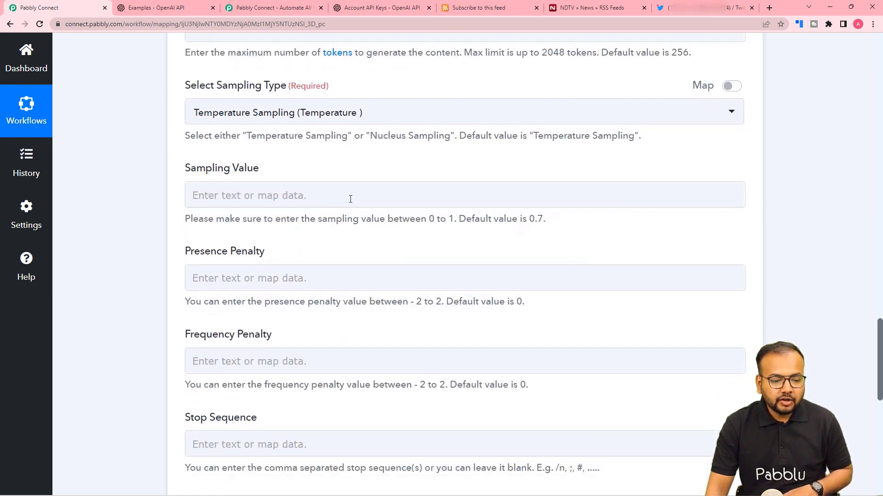
left_click(242, 196)
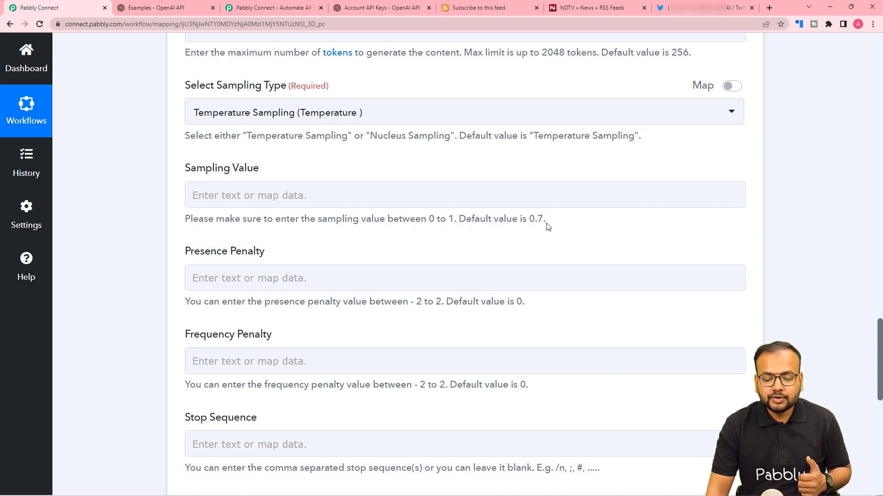
left_click(466, 204)
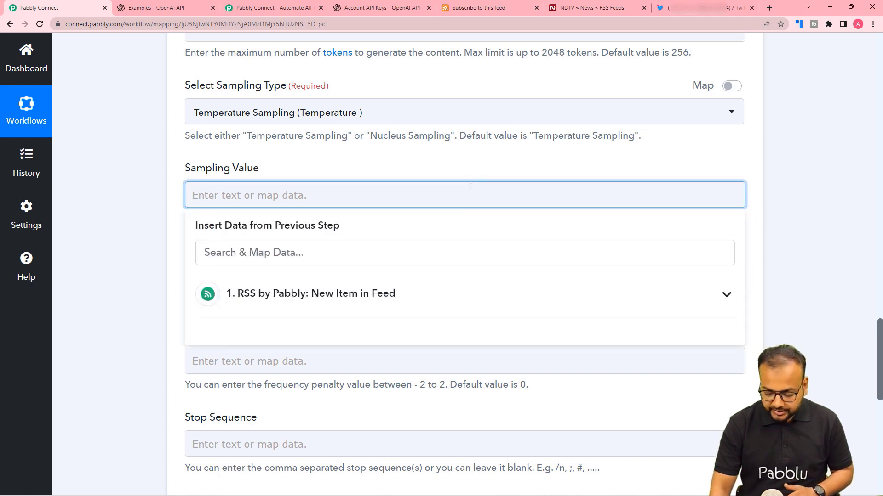
type("0.8")
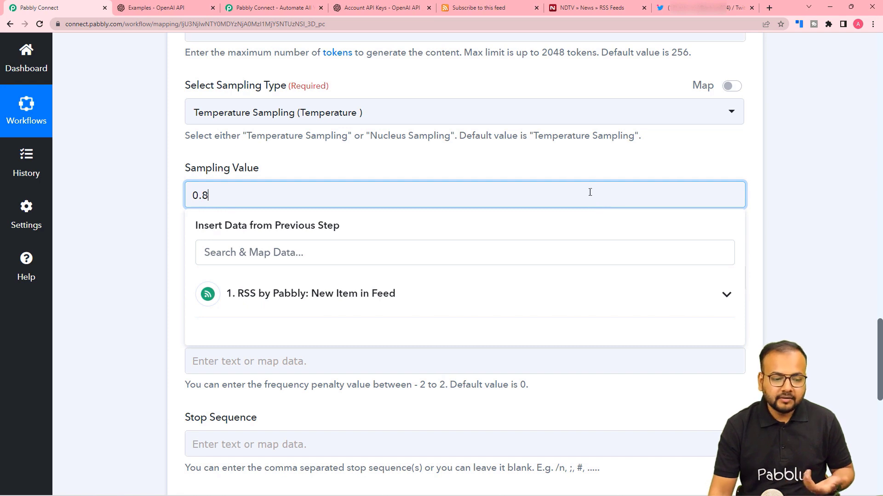
left_click(572, 173)
scroll(572, 172, "down", 2)
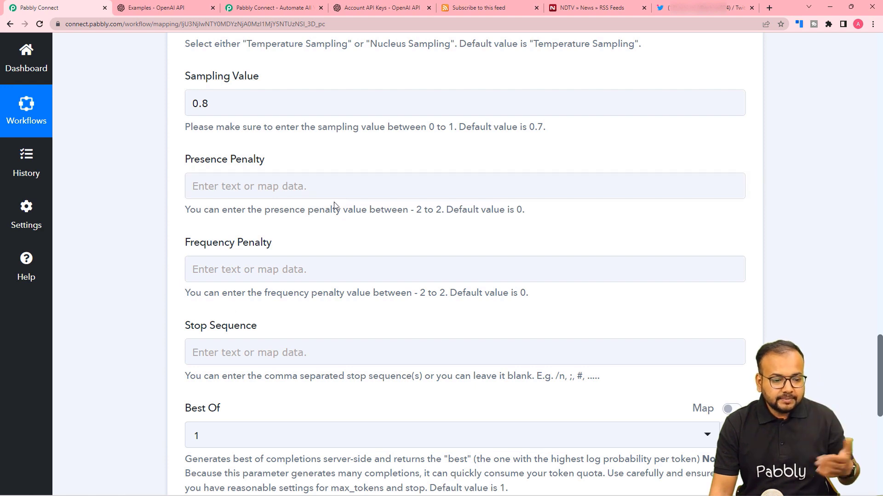
scroll(334, 202, "down", 3)
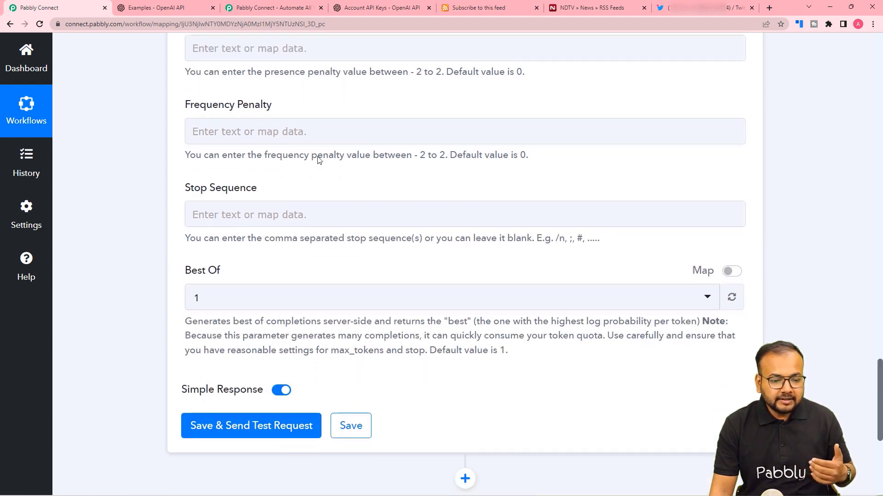
scroll(400, 173, "down", 1)
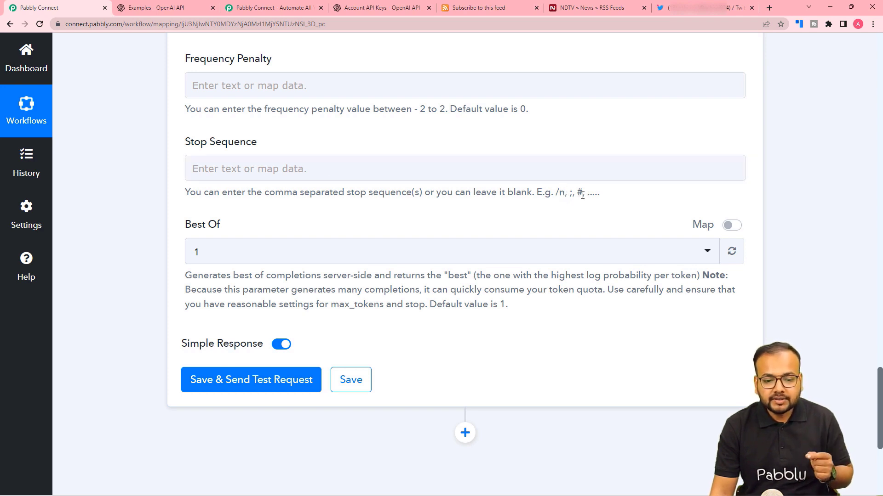
Step: Enter a comma as the stop sequence and set Best Of to 3
left_click(471, 172)
type(",")
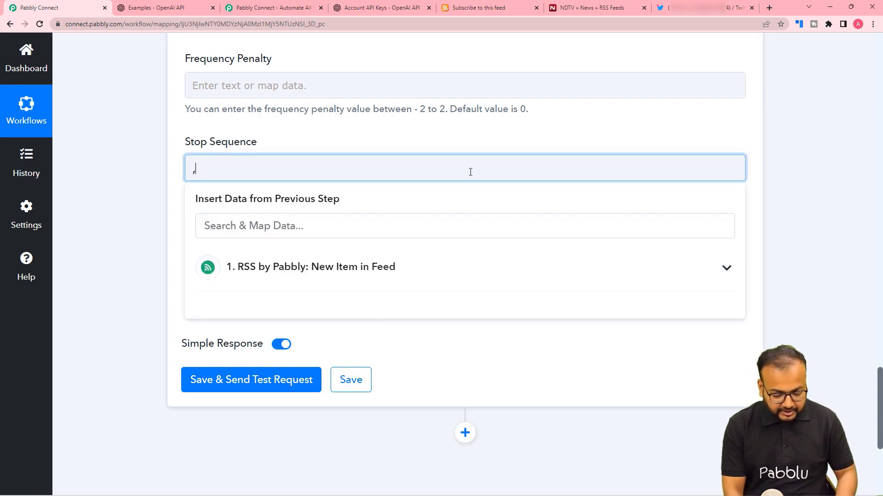
left_click(457, 134)
scroll(473, 191, "down", 2)
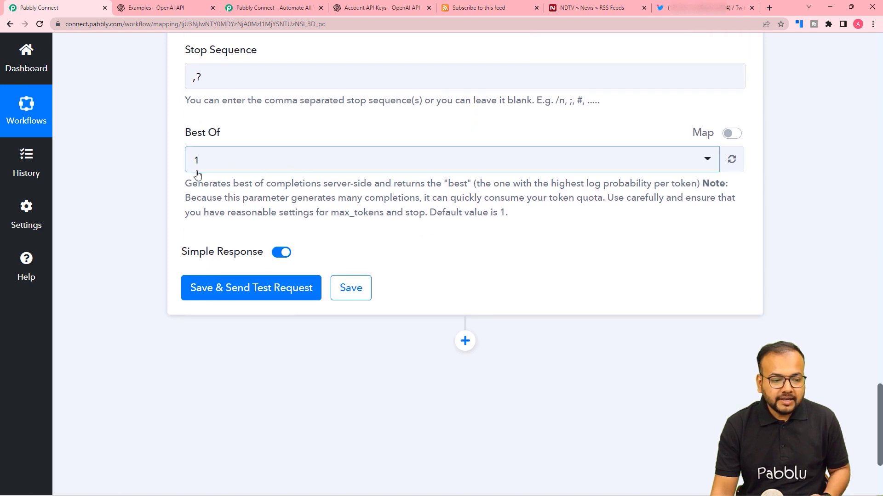
left_click(378, 170)
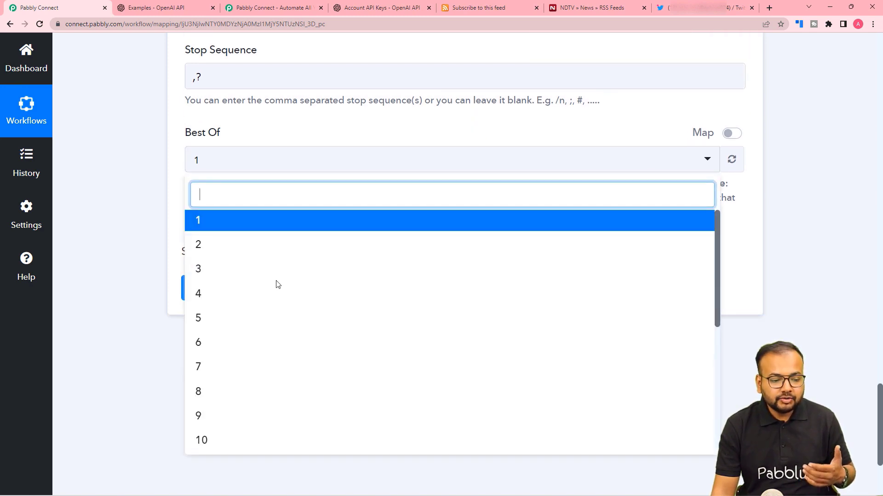
left_click(120, 184)
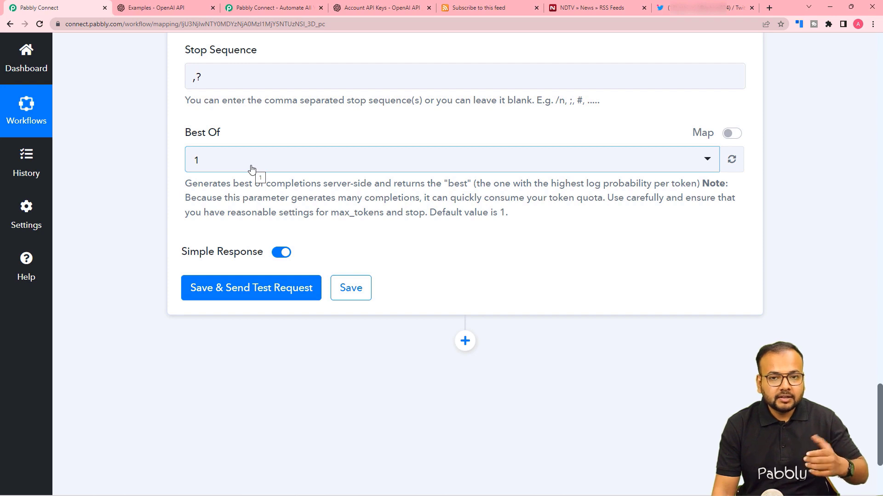
left_click(288, 162)
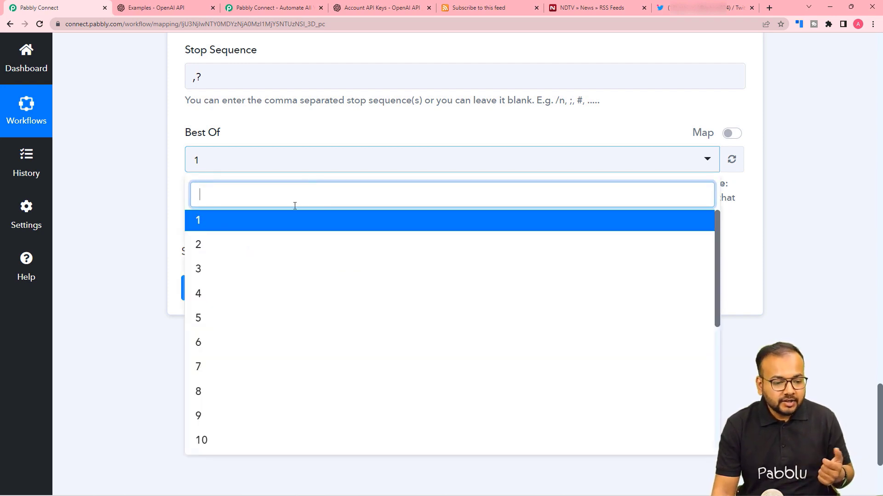
left_click(230, 270)
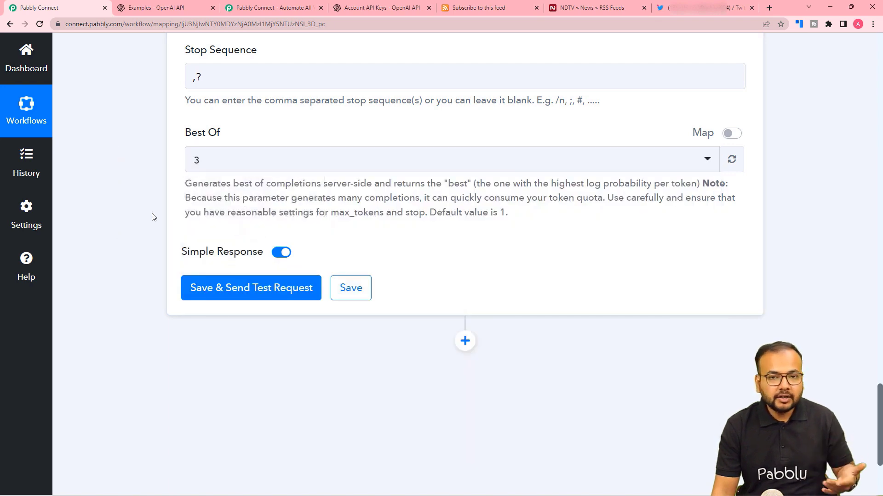
scroll(153, 216, "down", 3)
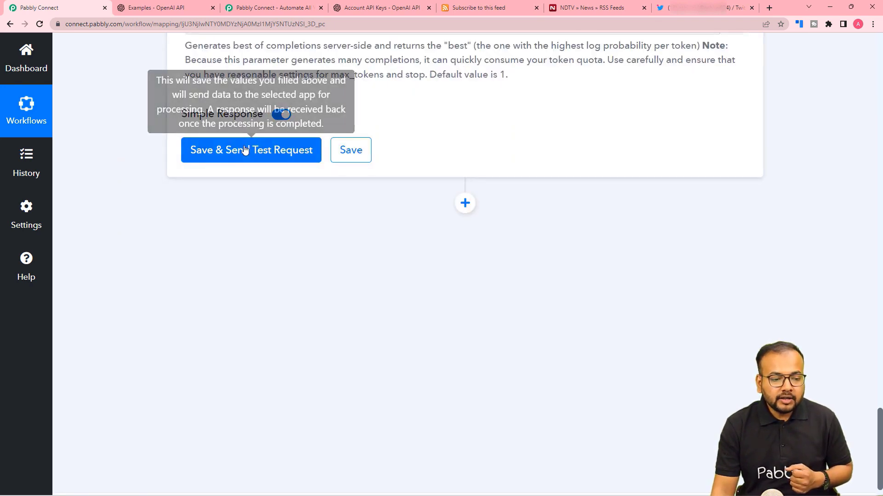
Step: Save and test the OpenAI step, reviewing the generated Japanese street food alley tweet in Choices 0 Text
left_click(245, 150)
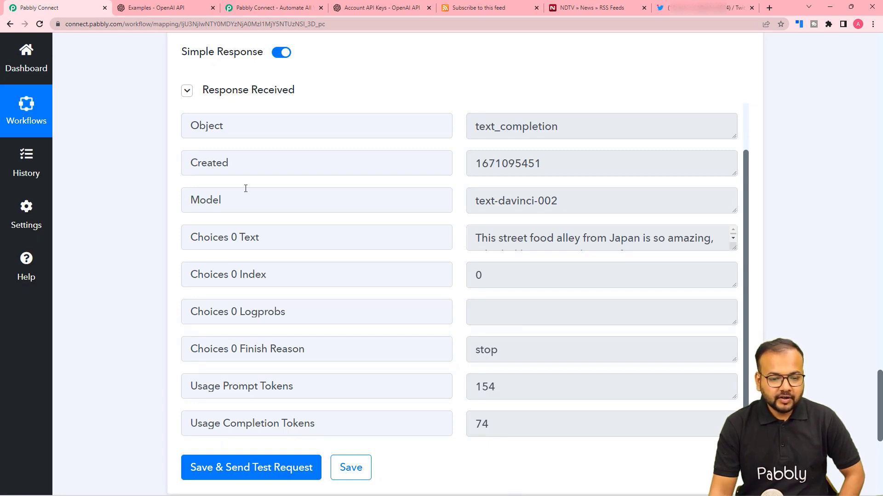
scroll(581, 148, "up", 5)
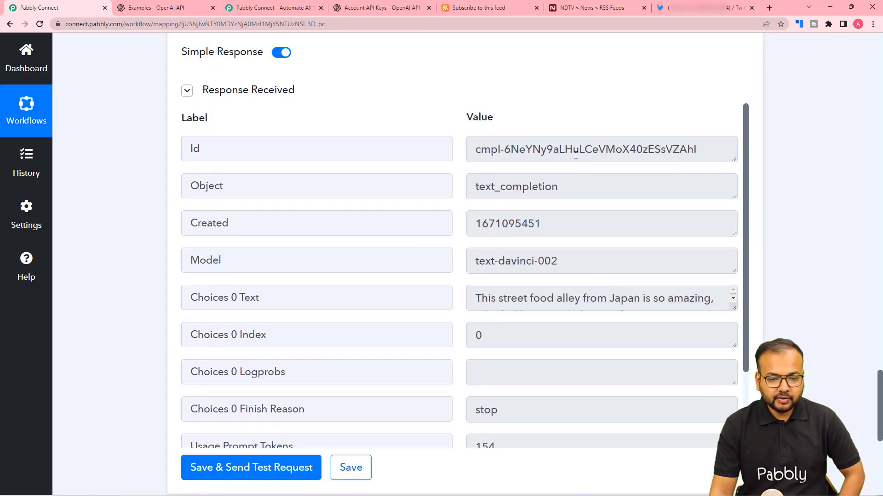
scroll(529, 228, "down", 3)
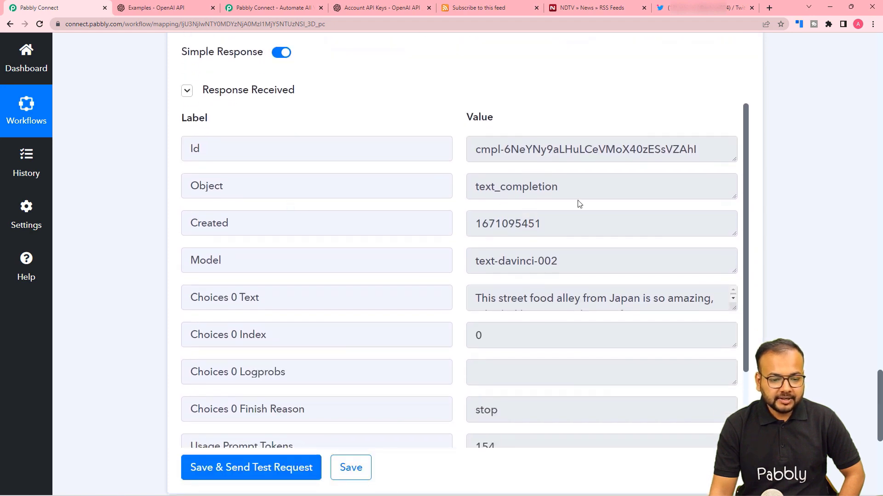
scroll(579, 204, "down", 1)
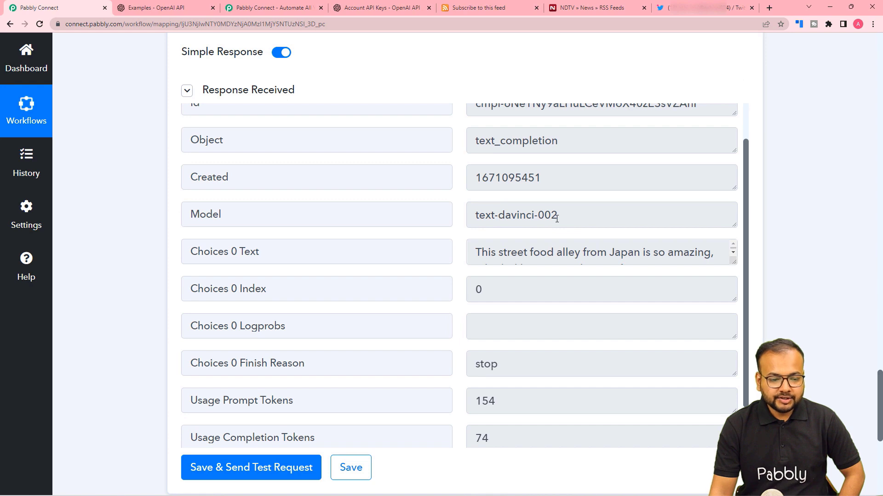
scroll(321, 257, "up", 2)
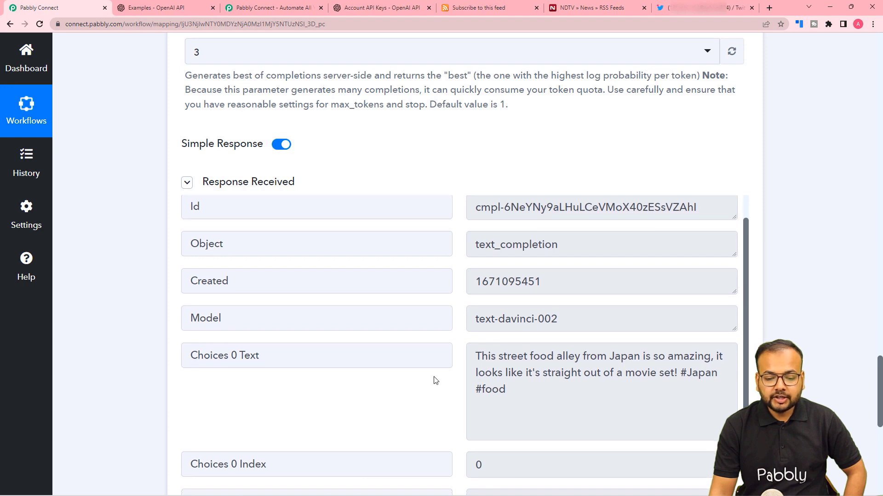
scroll(457, 368, "down", 1)
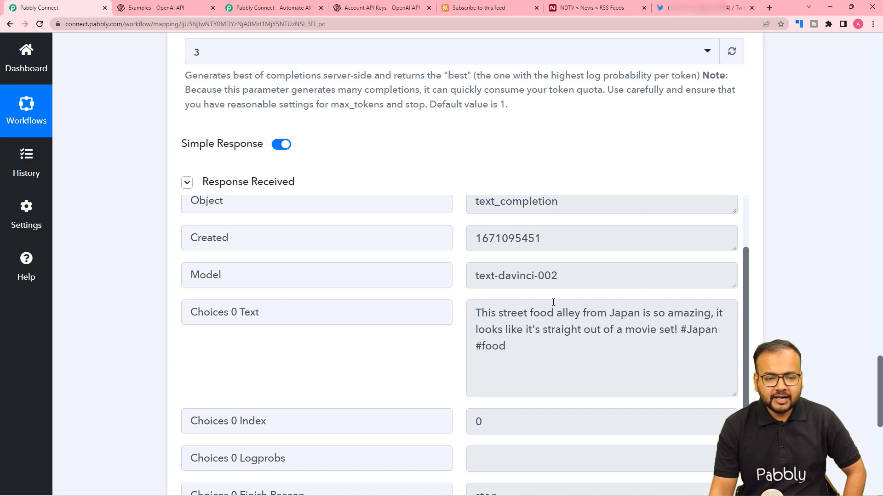
left_click(490, 9)
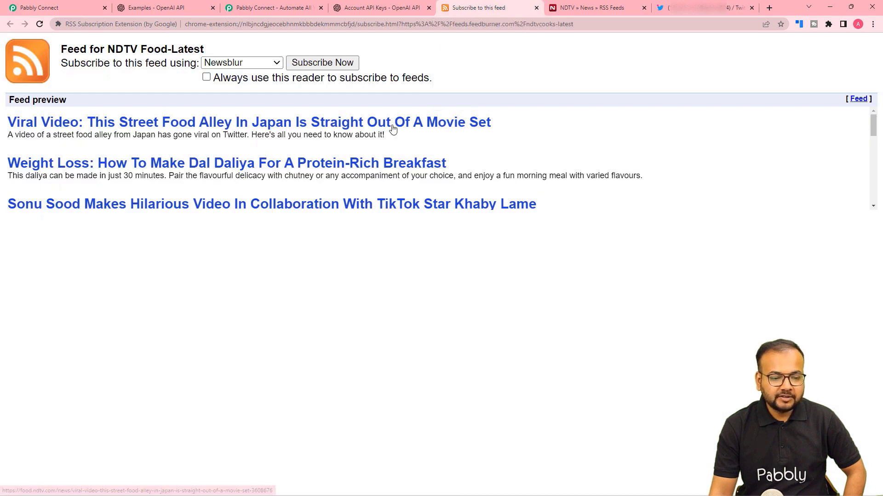
left_click(87, 7)
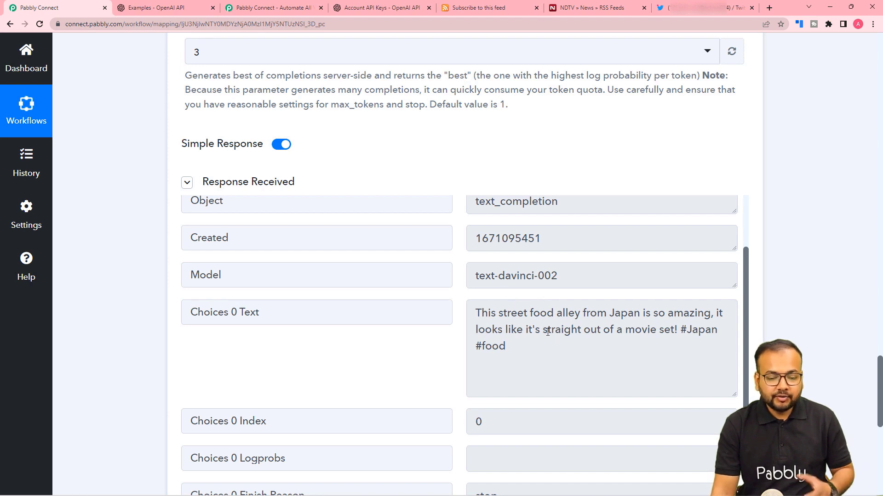
Step: Add a new action step below the OpenAI step
scroll(125, 299, "down", 1)
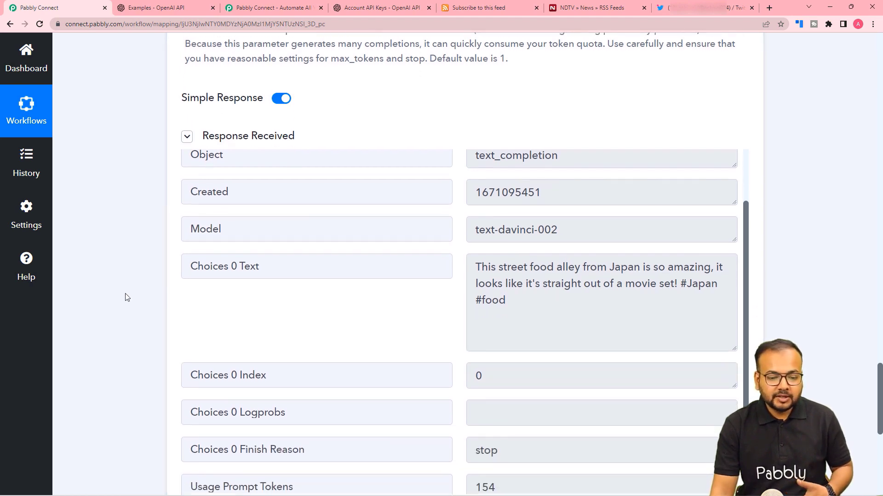
scroll(96, 309, "down", 8)
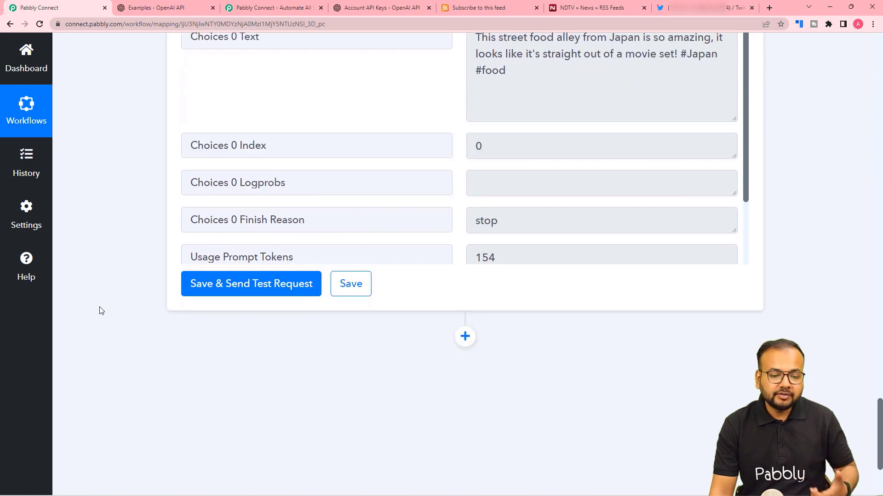
scroll(109, 309, "down", 1)
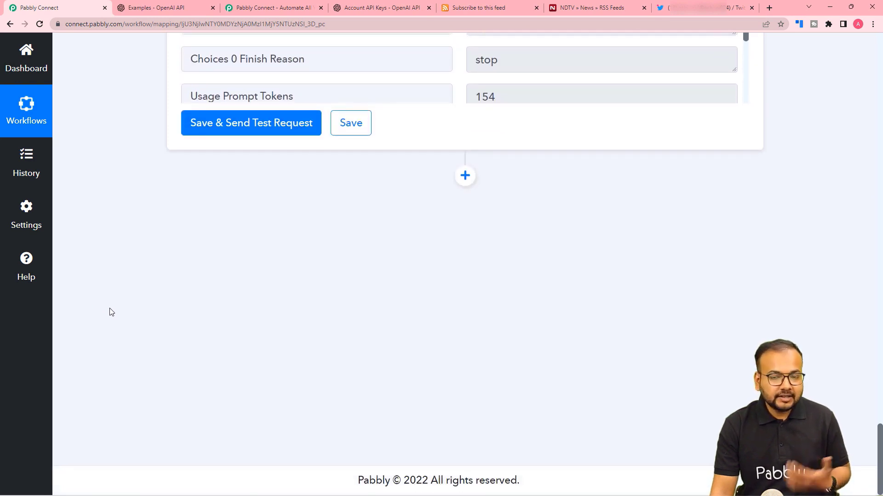
left_click(464, 175)
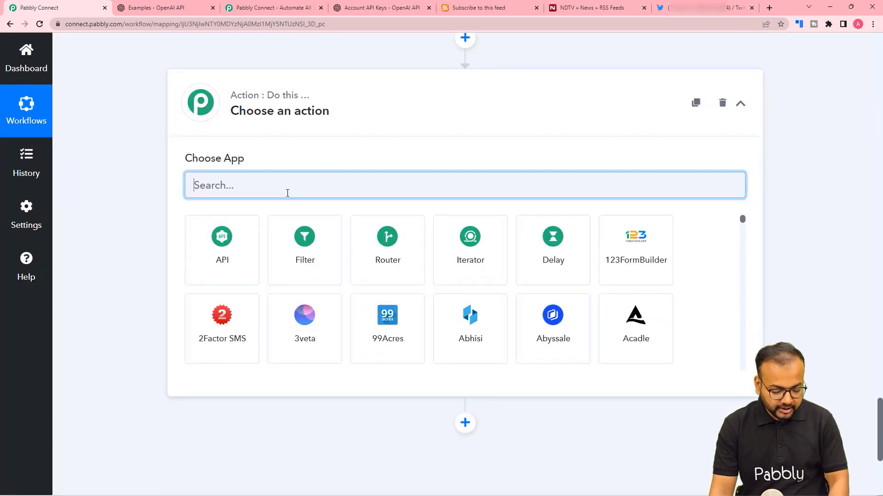
Step: Set the step to Twitter's Create Tweet action event and begin connecting an account
type("twi")
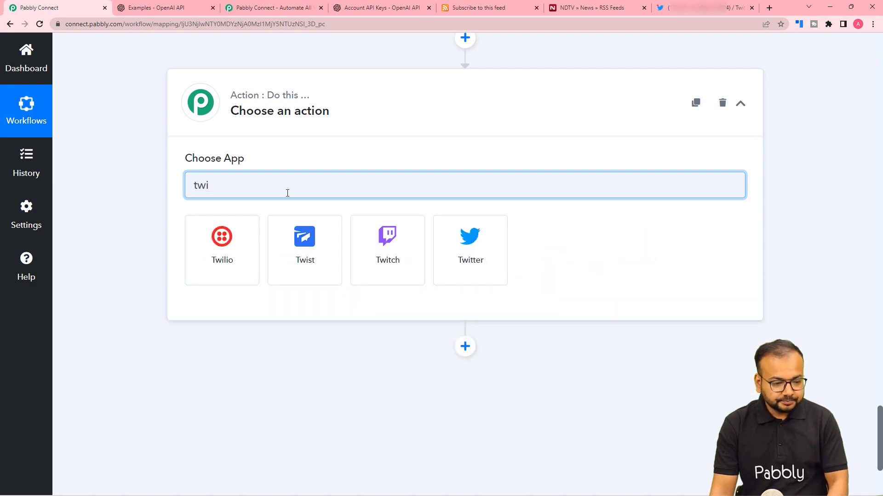
left_click(487, 266)
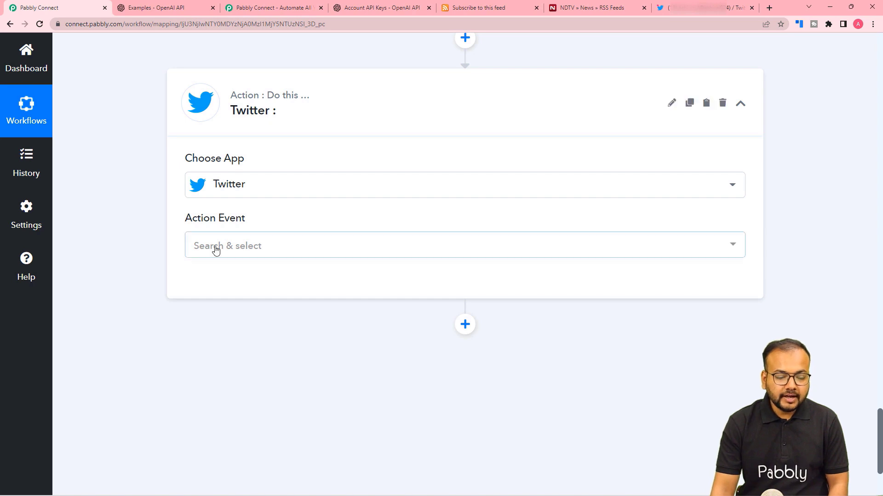
left_click(215, 248)
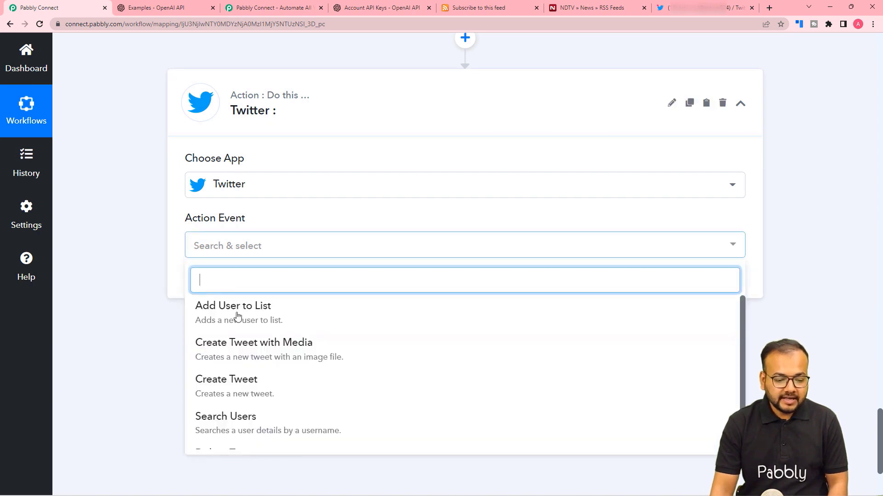
left_click(221, 384)
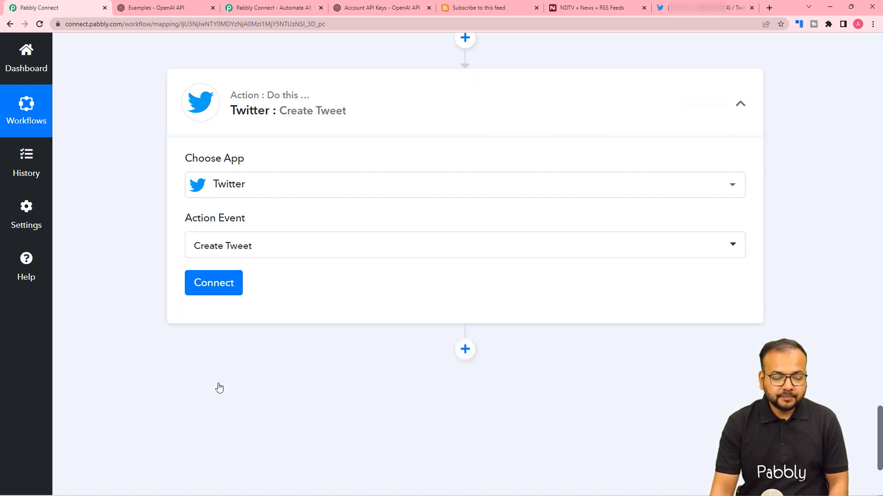
left_click(210, 282)
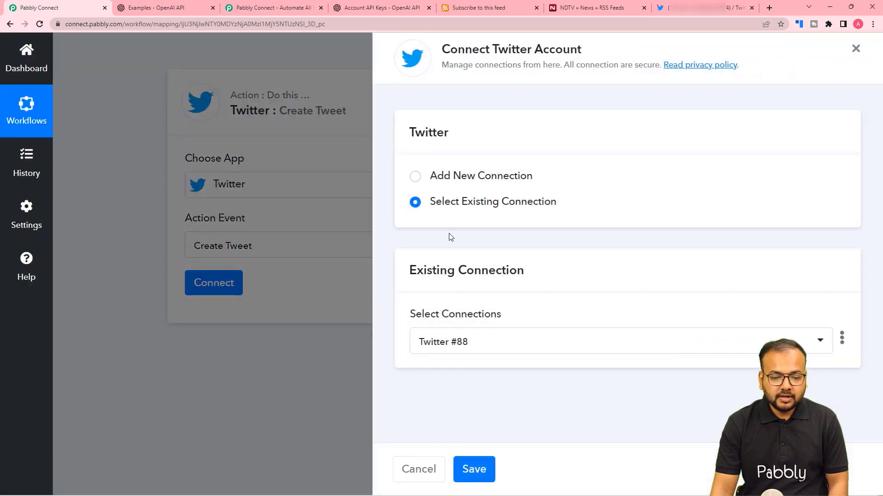
Step: Add a new Twitter connection and authorize the app in Twitter's popup
left_click(415, 177)
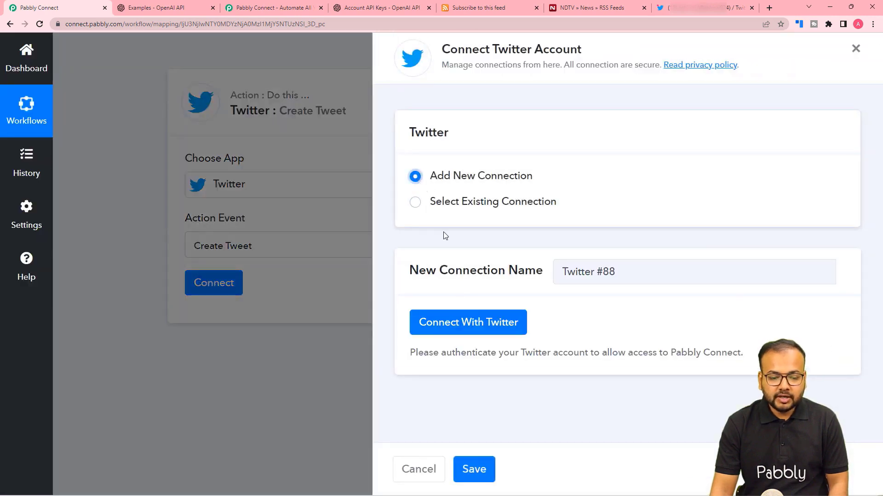
left_click(461, 324)
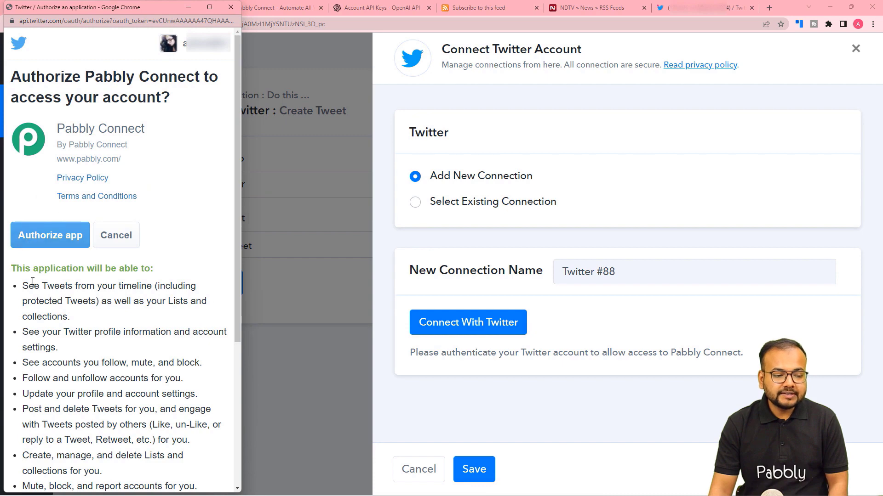
scroll(54, 298, "down", 3)
scroll(54, 276, "up", 3)
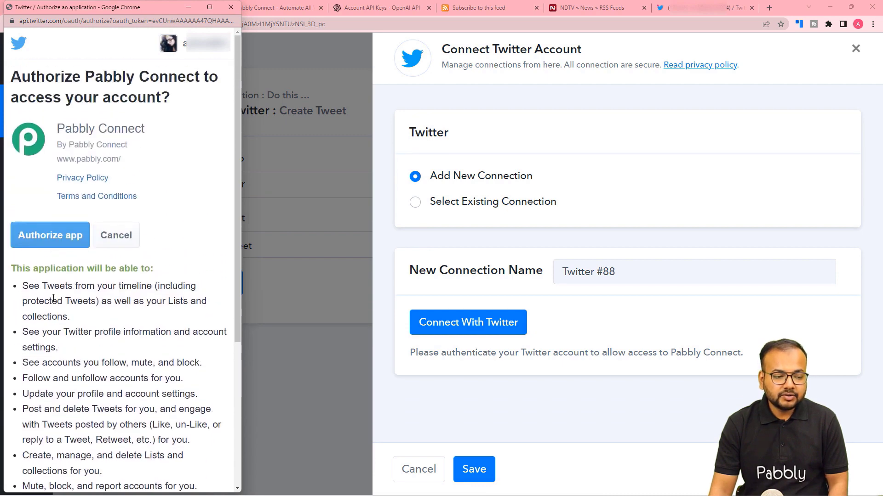
left_click(55, 239)
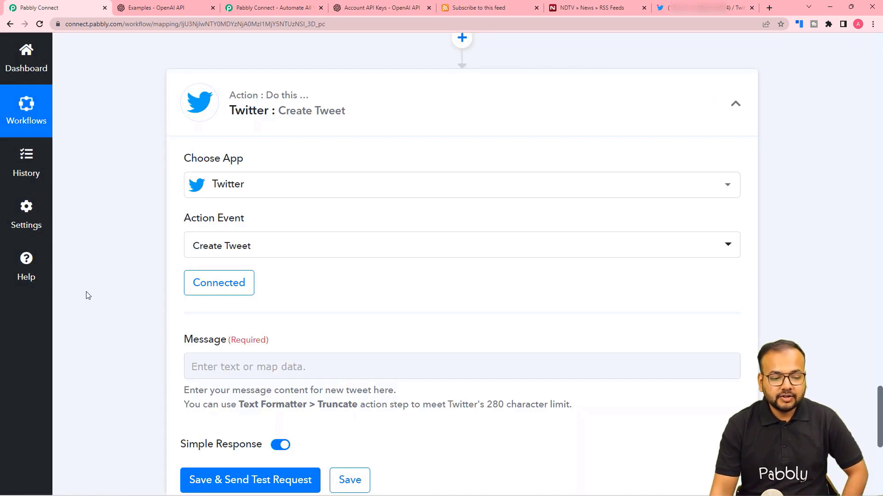
Step: Focus the tweet Message field and open the earlier-step data list for mapping
scroll(113, 307, "down", 1)
scroll(133, 177, "down", 1)
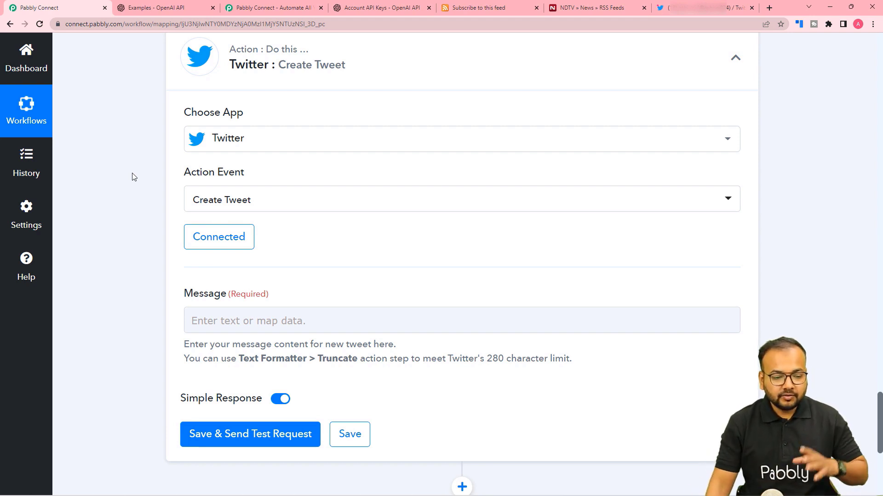
scroll(148, 281, "down", 1)
left_click(199, 267)
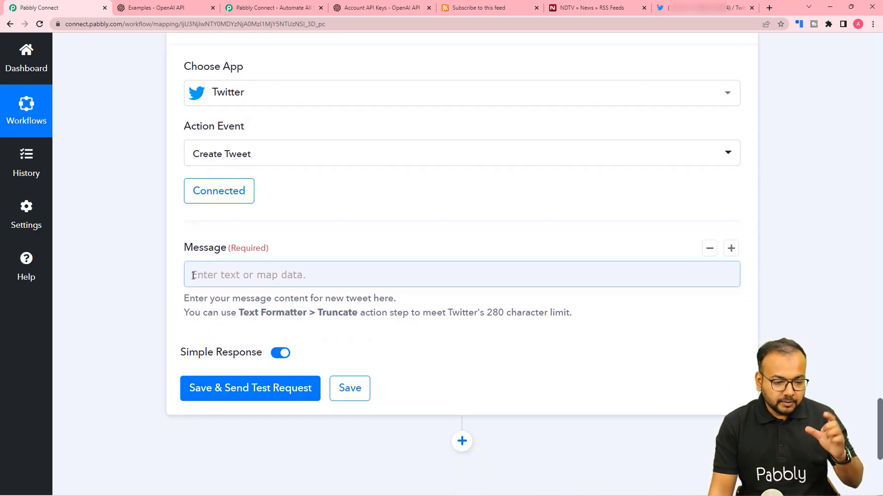
scroll(177, 220, "up", 6)
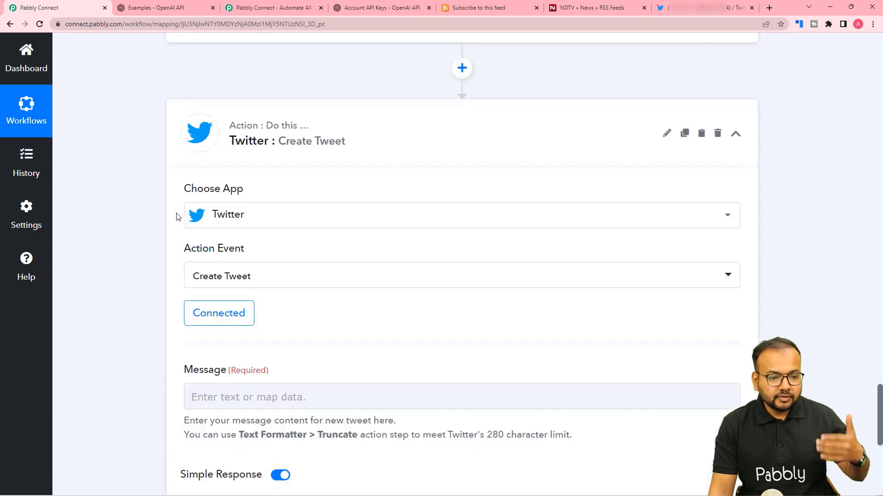
scroll(170, 218, "up", 5)
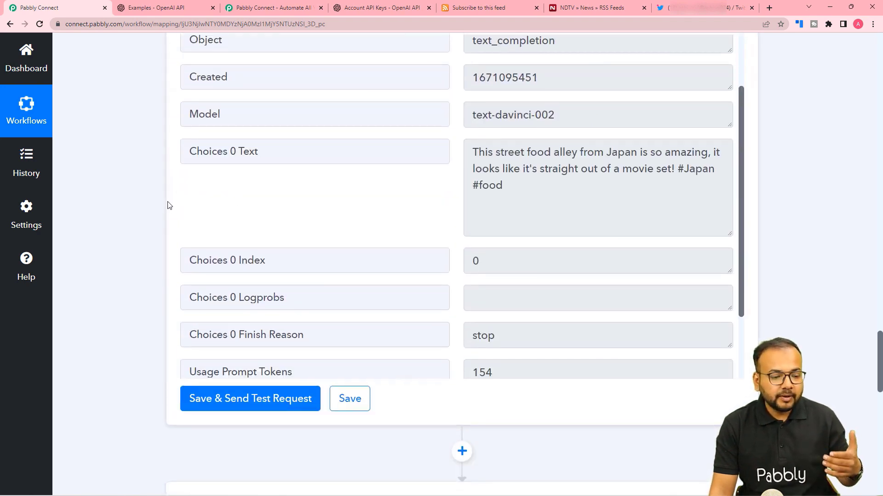
scroll(138, 209, "down", 6)
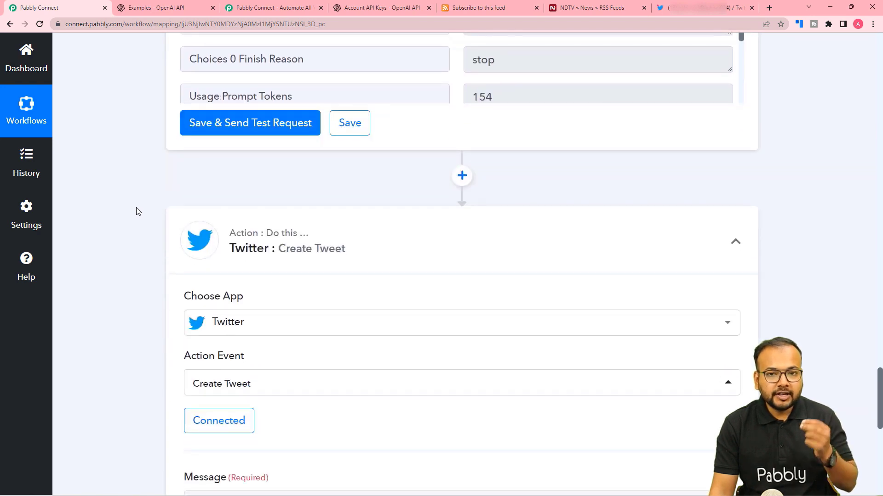
scroll(138, 212, "down", 1)
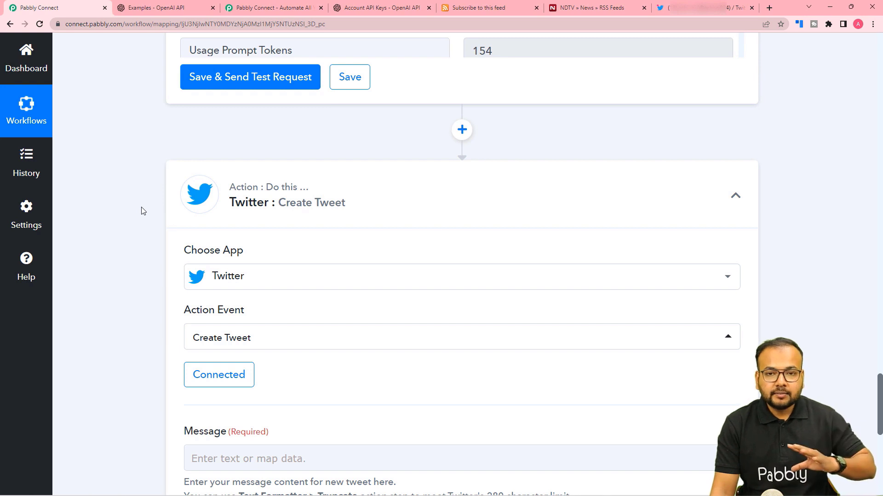
scroll(141, 210, "down", 5)
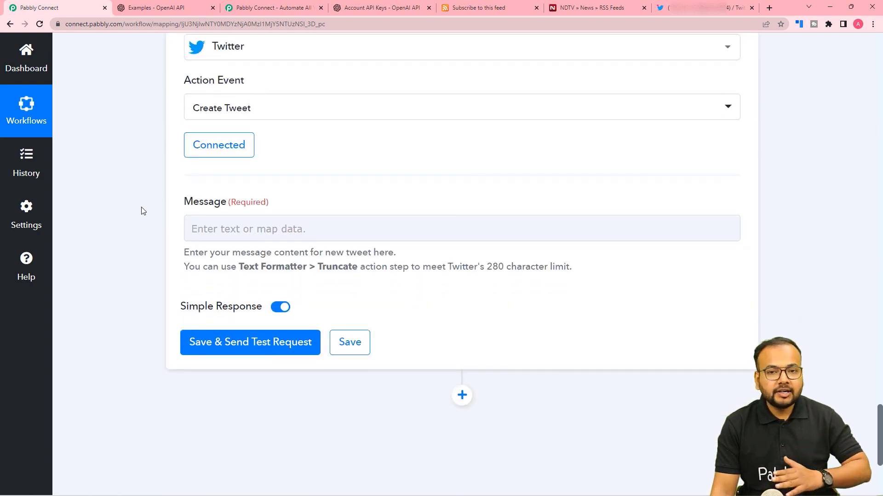
scroll(141, 211, "down", 1)
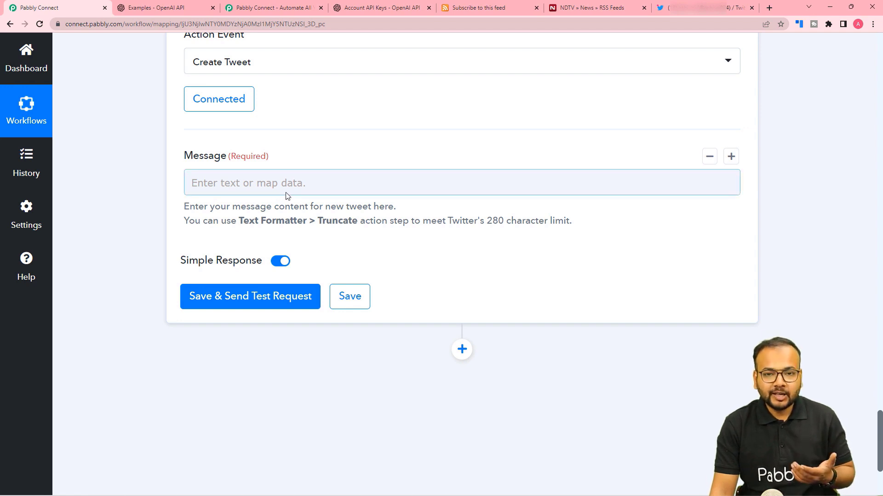
left_click(214, 184)
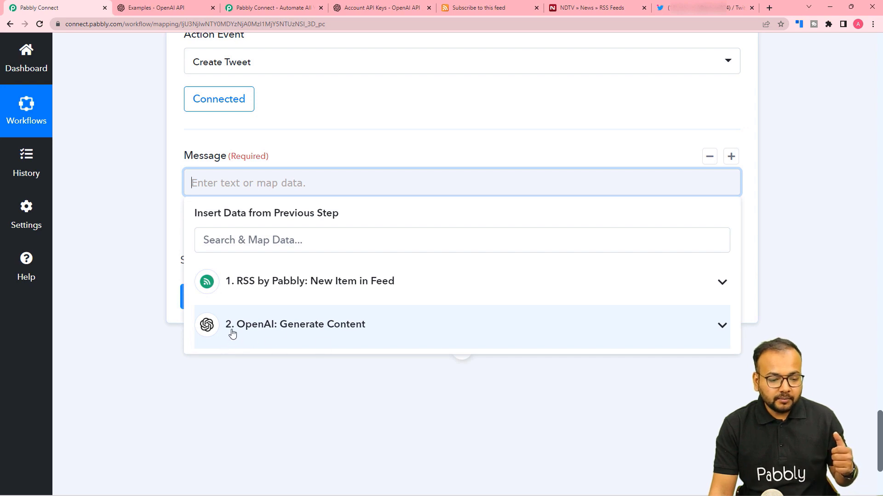
Step: Map OpenAI's Choices 0 Text and the RSS article Link into the tweet Message
left_click(256, 336)
scroll(255, 400, "down", 3)
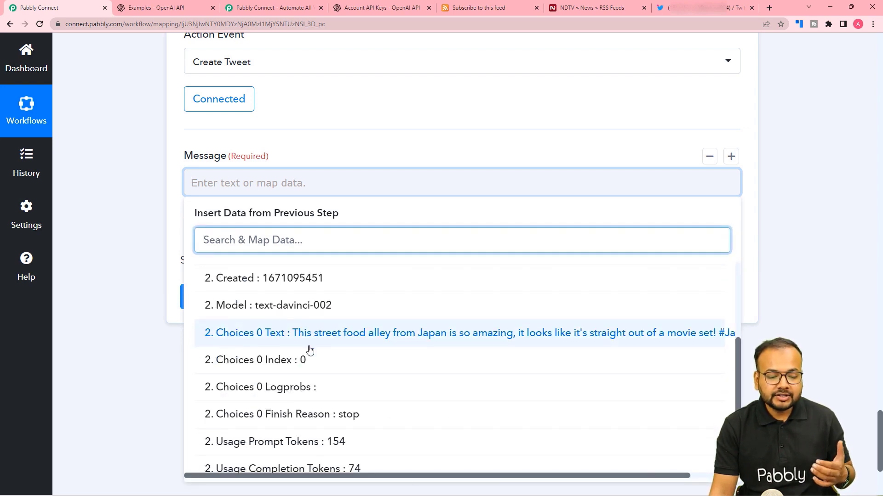
left_click(280, 344)
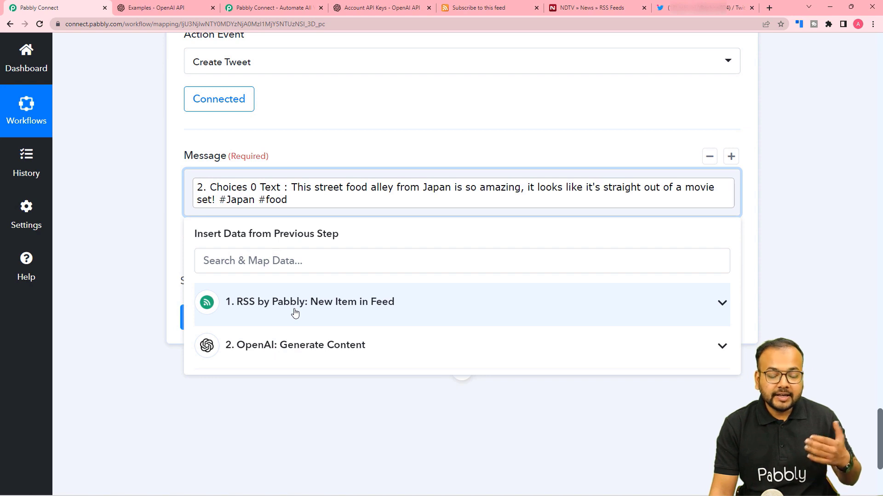
left_click(239, 317)
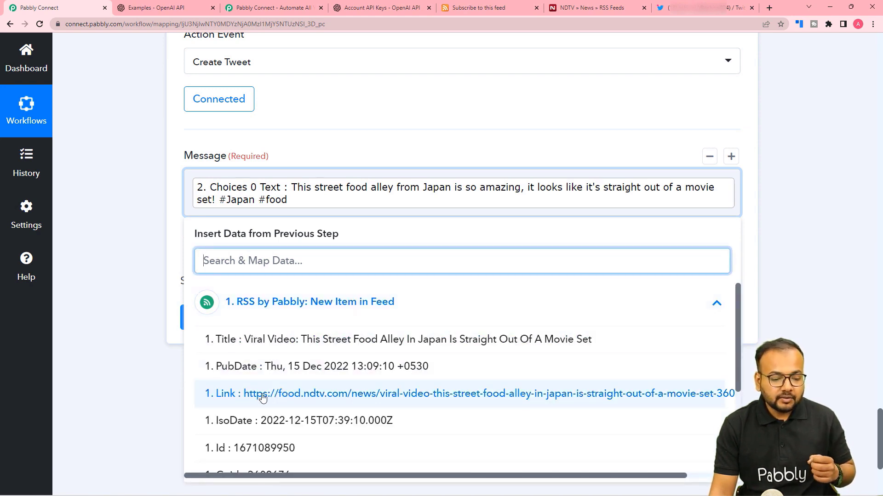
left_click(262, 398)
left_click(150, 300)
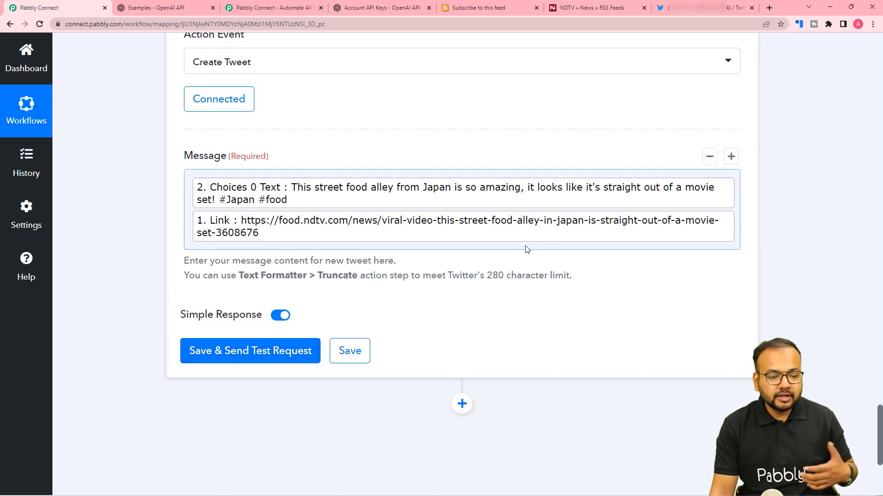
Step: Save the tweet step, send a test tweet, and switch to the Twitter profile
left_click(679, 15)
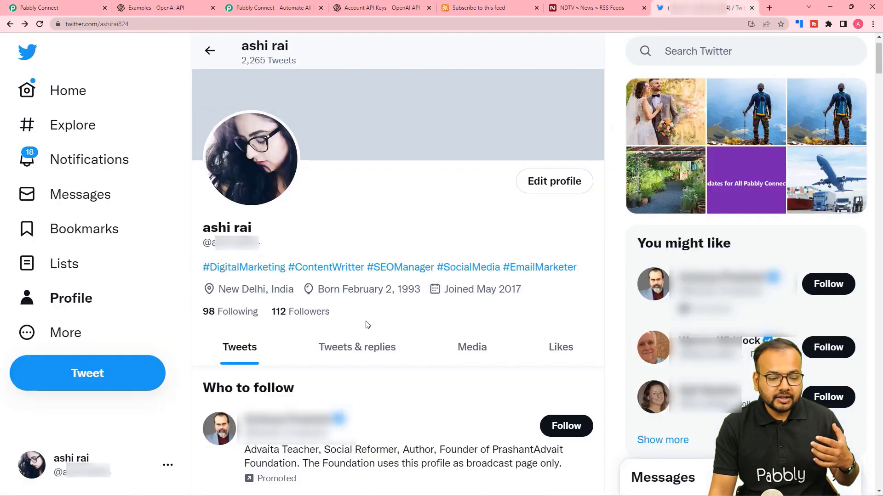
left_click(55, 13)
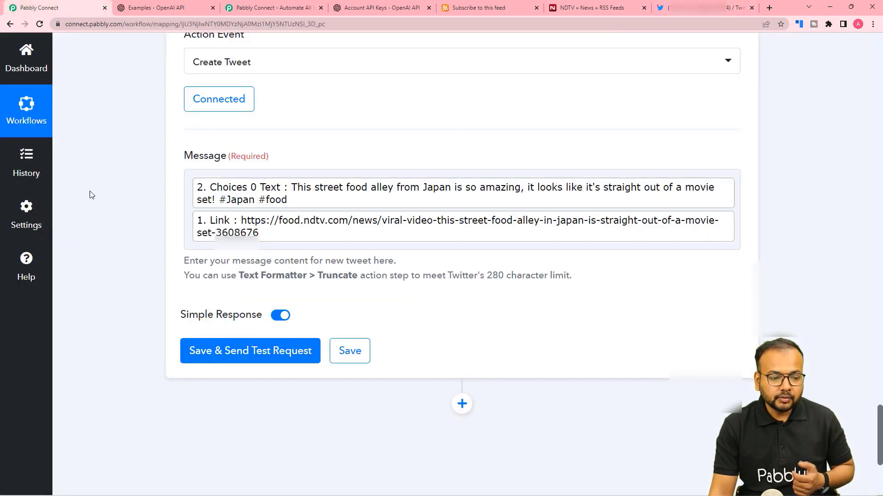
left_click(197, 358)
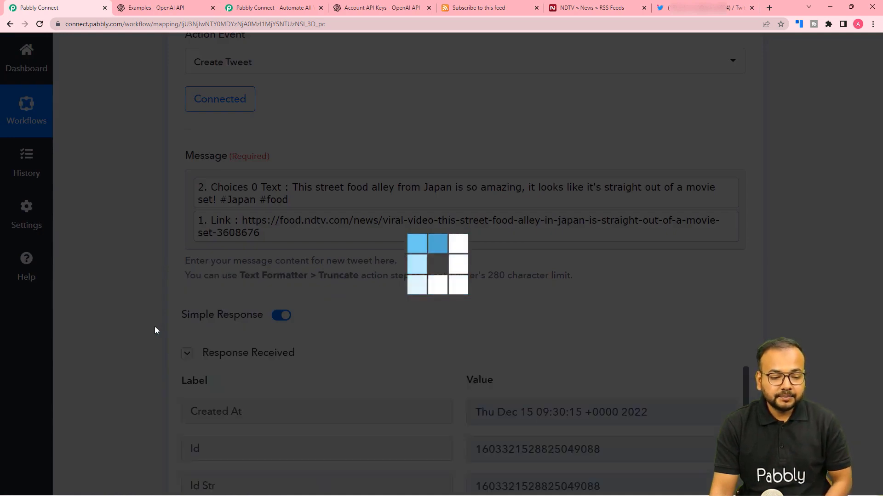
scroll(154, 330, "down", 3)
scroll(154, 330, "down", 2)
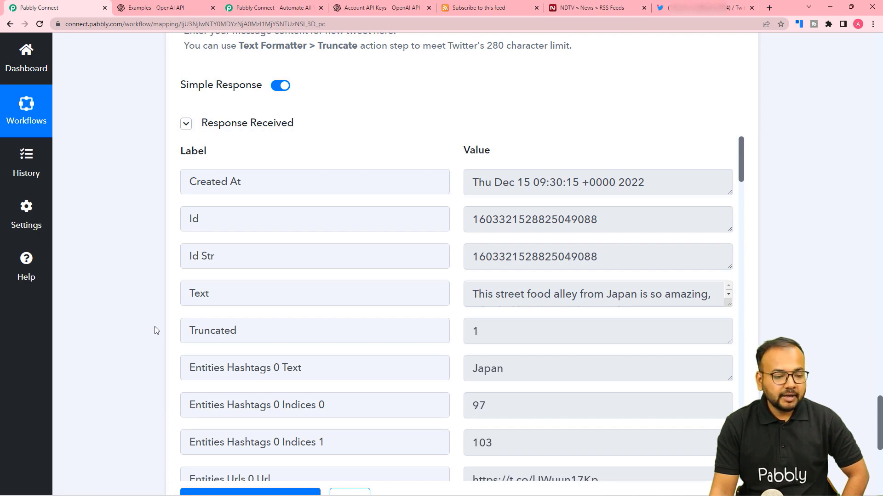
left_click(671, 12)
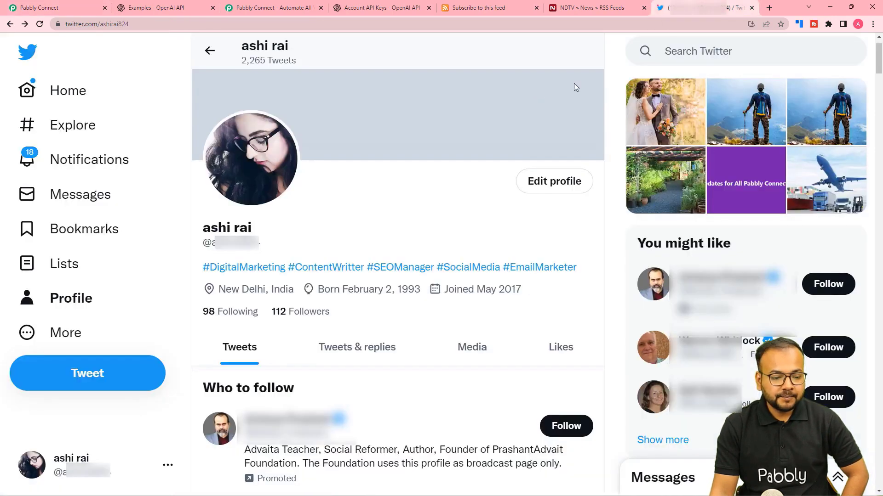
Step: Reload the Twitter profile to confirm the street food tweet posted, then go back to Pabbly Connect
scroll(299, 190, "down", 8)
scroll(300, 190, "down", 3)
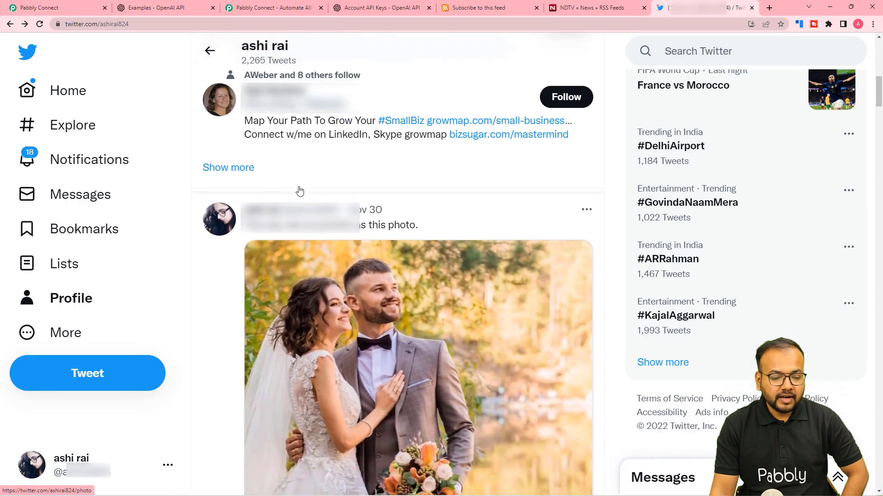
left_click(38, 25)
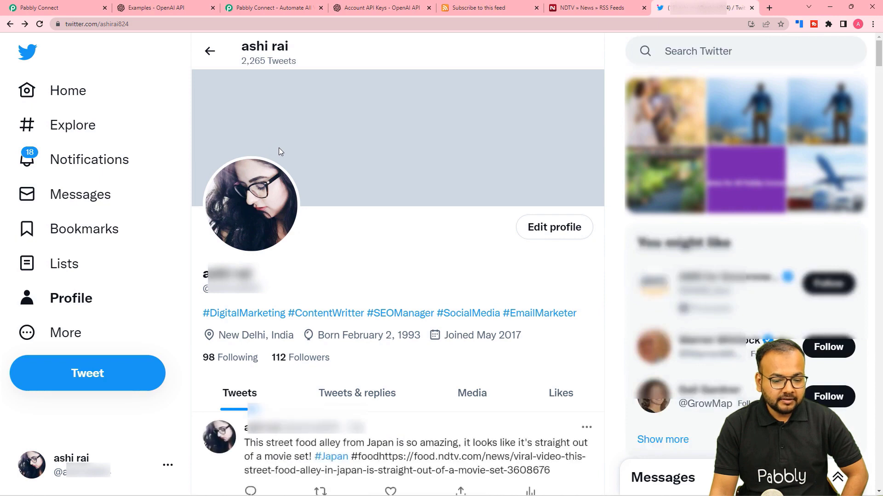
scroll(279, 148, "down", 6)
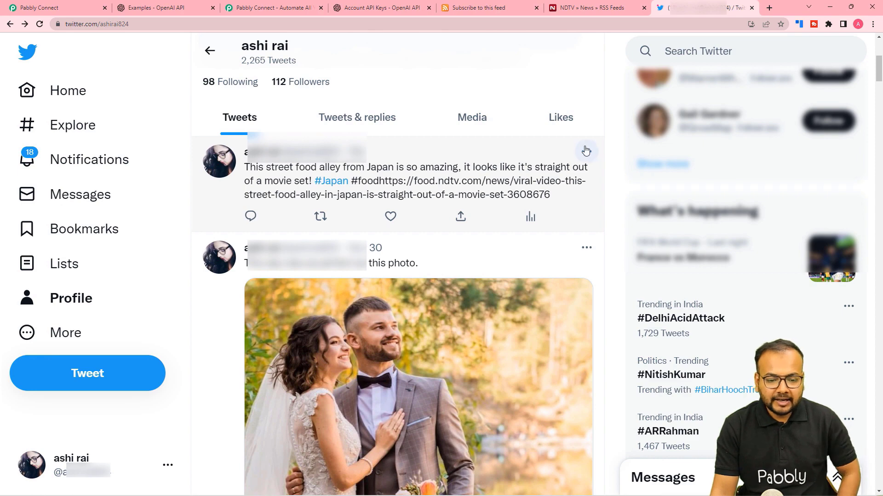
left_click(82, 7)
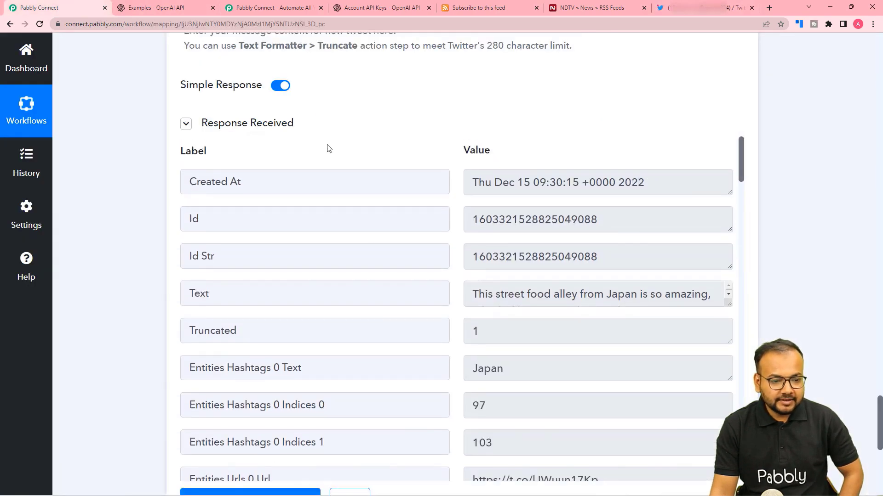
Step: Move the Link chip to its own line in the tweet Message, resend the test tweet, and view it on Twitter
scroll(339, 156, "up", 5)
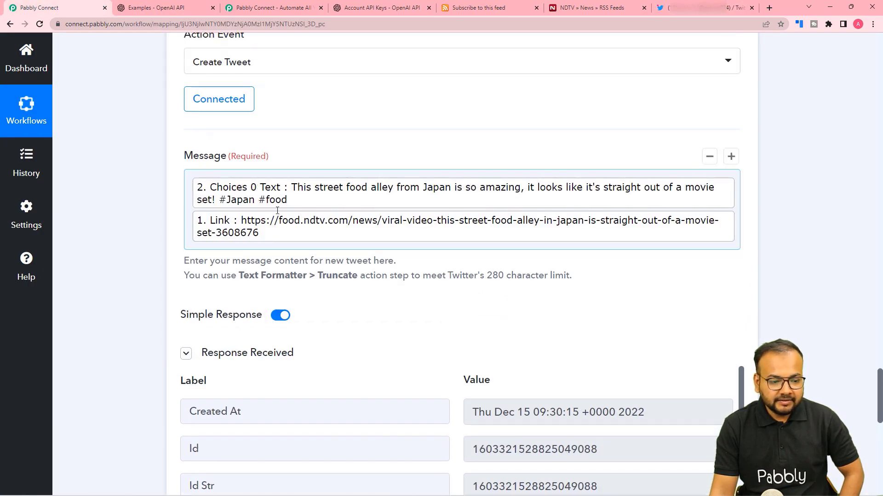
left_click(192, 221)
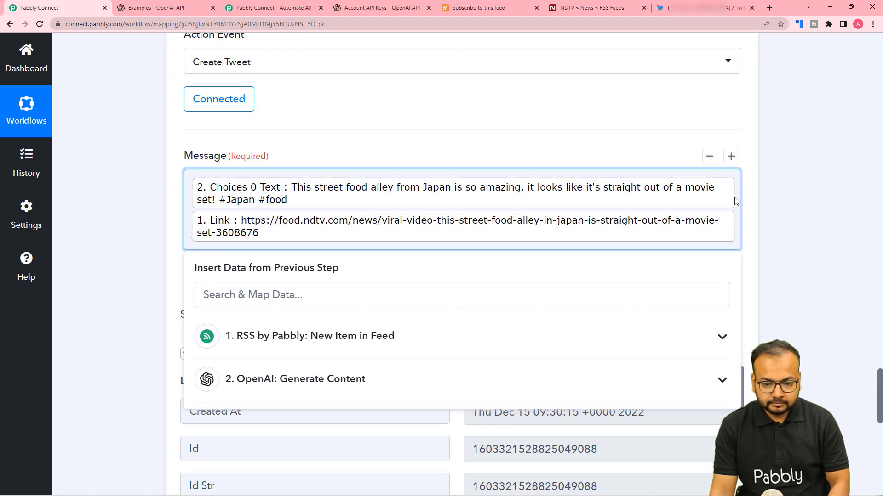
key("Return")
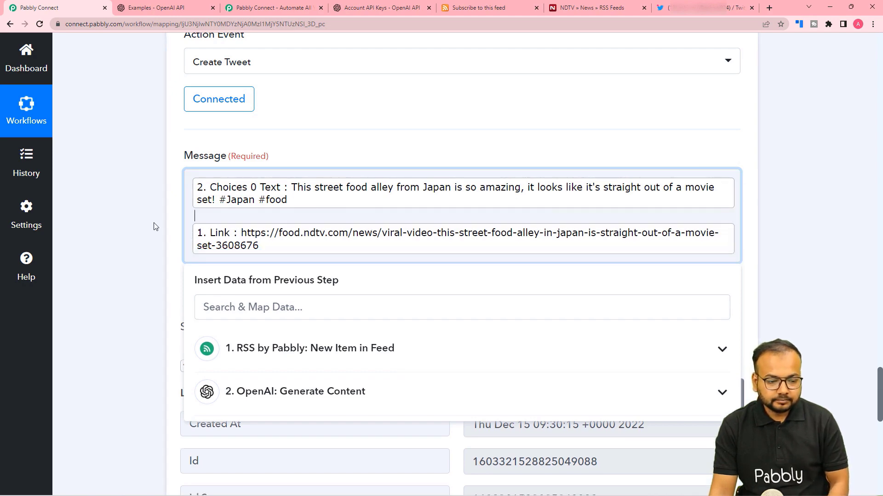
left_click(153, 224)
scroll(153, 224, "down", 9)
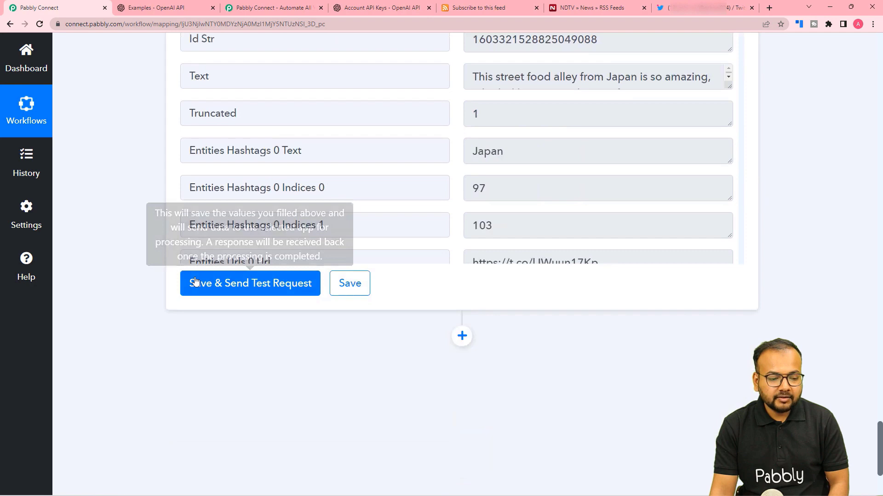
left_click(195, 282)
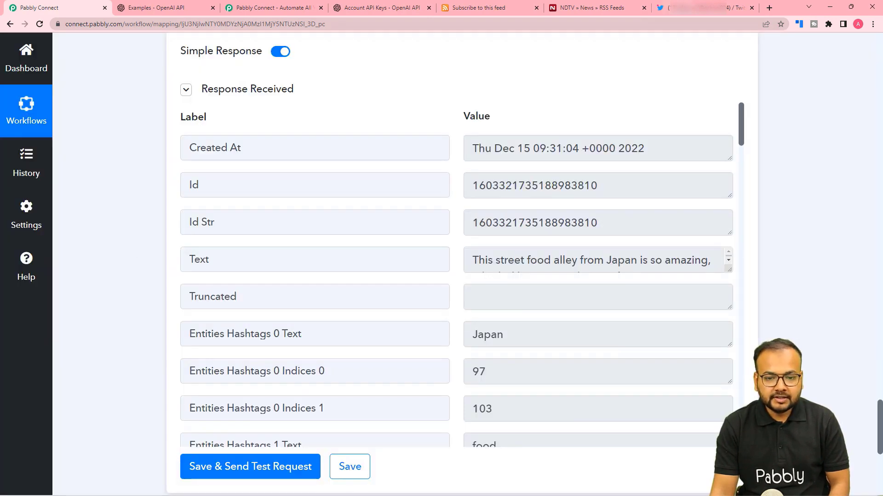
key("ctrl+9")
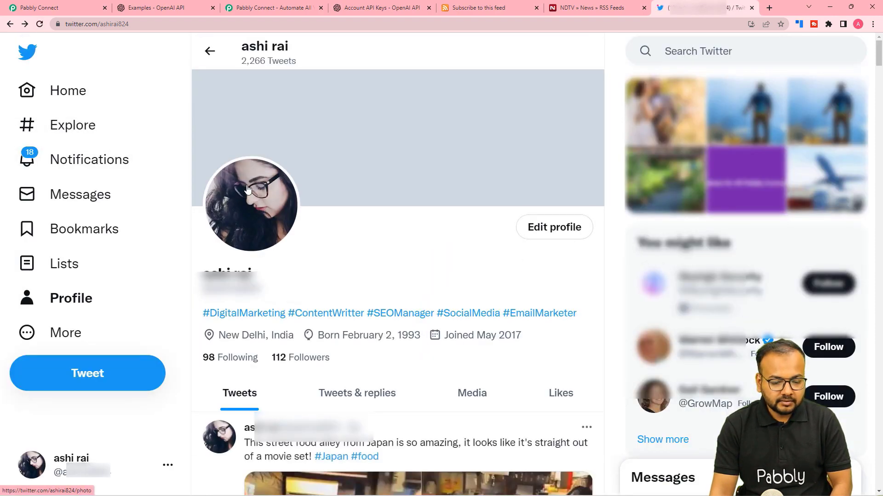
Step: Scroll the Twitter profile to the new street food tweet and its food.ndtv.com link card
scroll(346, 211, "down", 6)
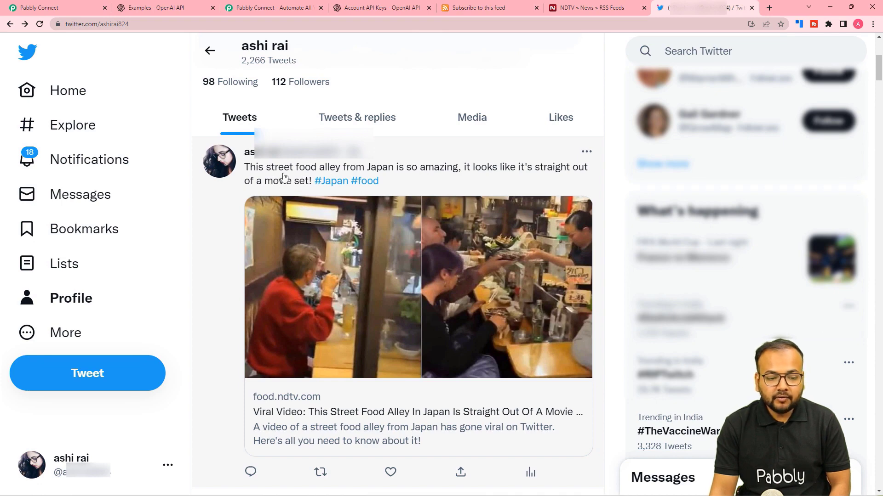
scroll(331, 312, "down", 2)
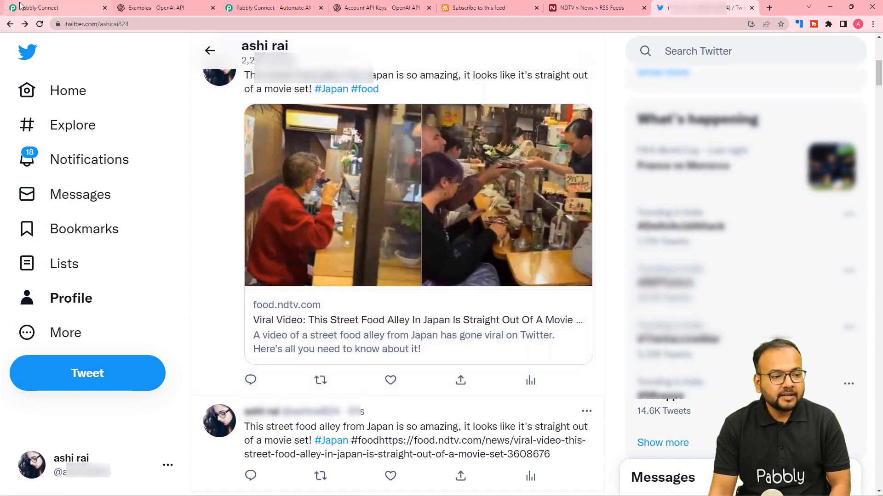
left_click(69, 7)
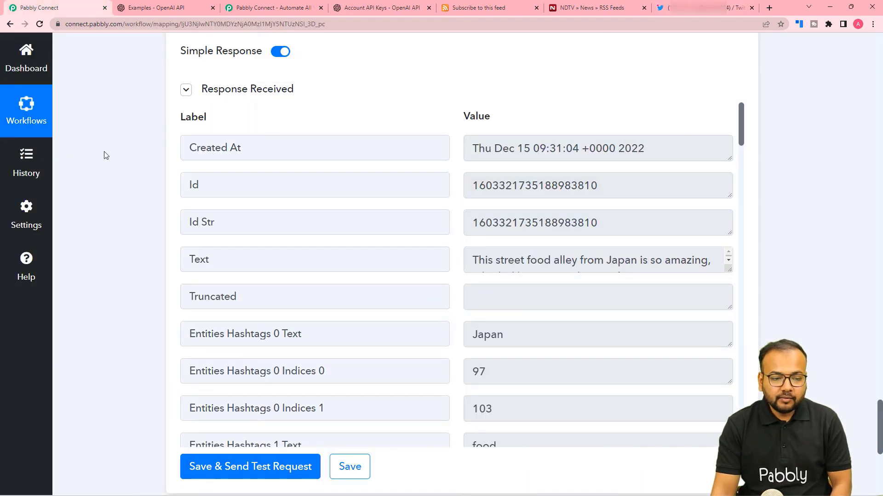
Step: Resend the Create Tweet test to get error 187 'Status is a duplicate.'
scroll(106, 166, "down", 3)
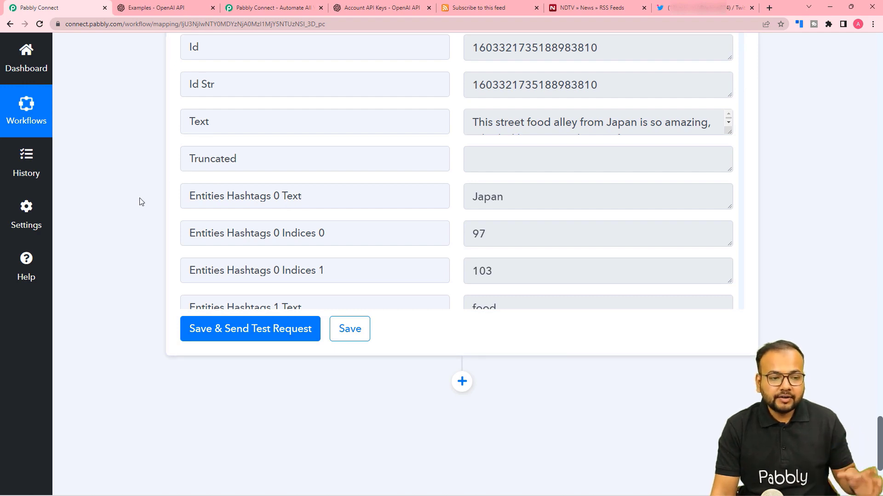
scroll(140, 211, "up", 2)
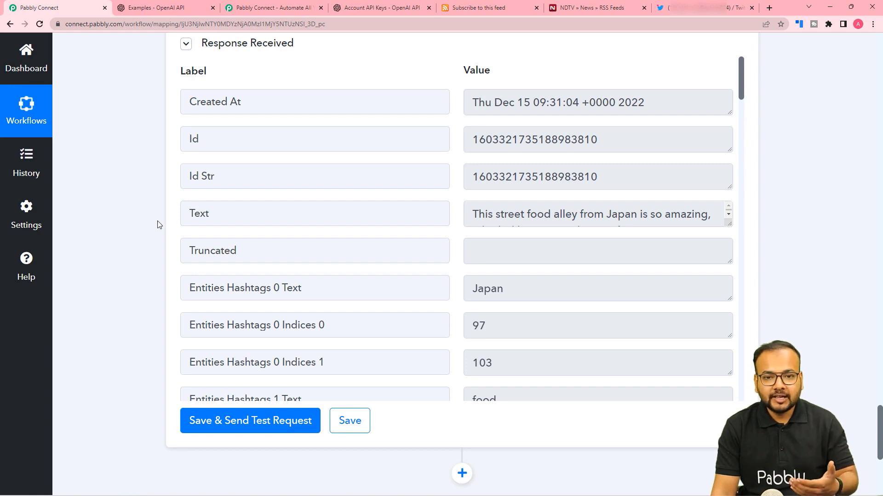
left_click(660, 7)
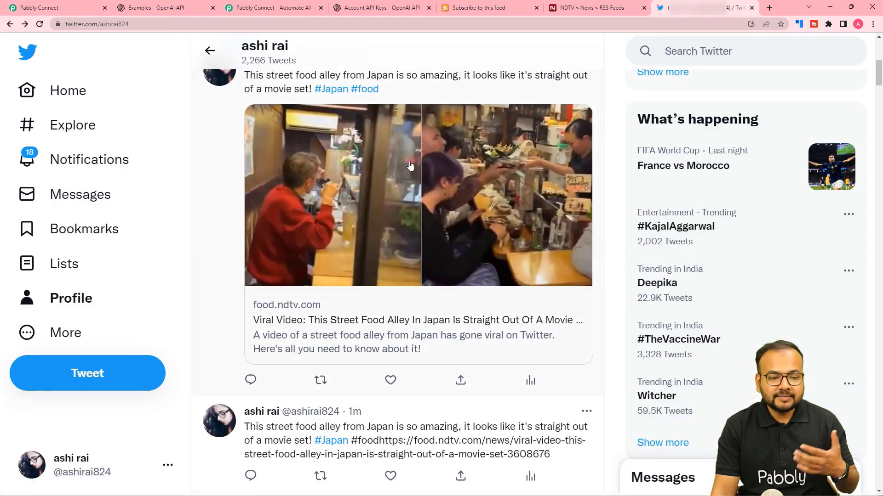
left_click(32, 9)
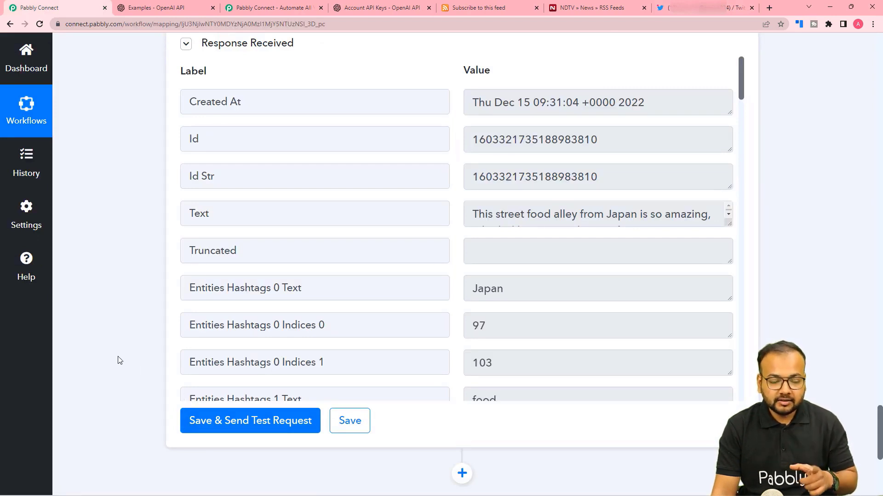
scroll(138, 409, "down", 1)
left_click(207, 380)
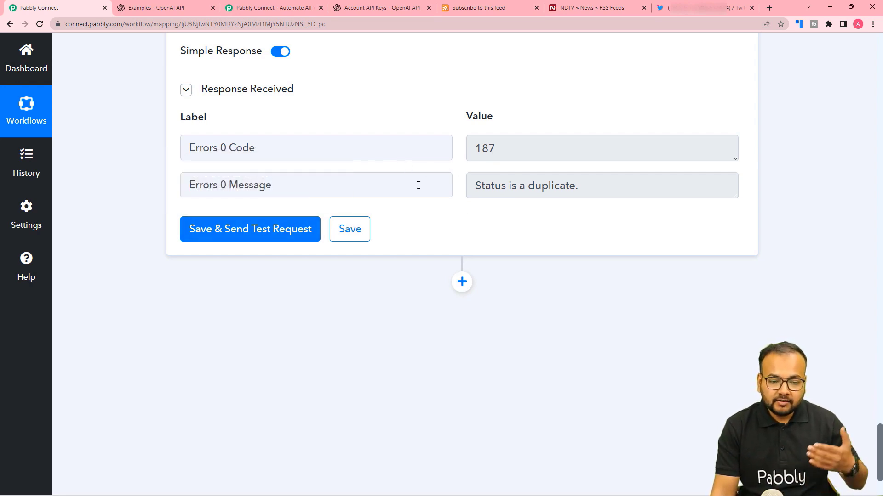
scroll(419, 186, "down", 2)
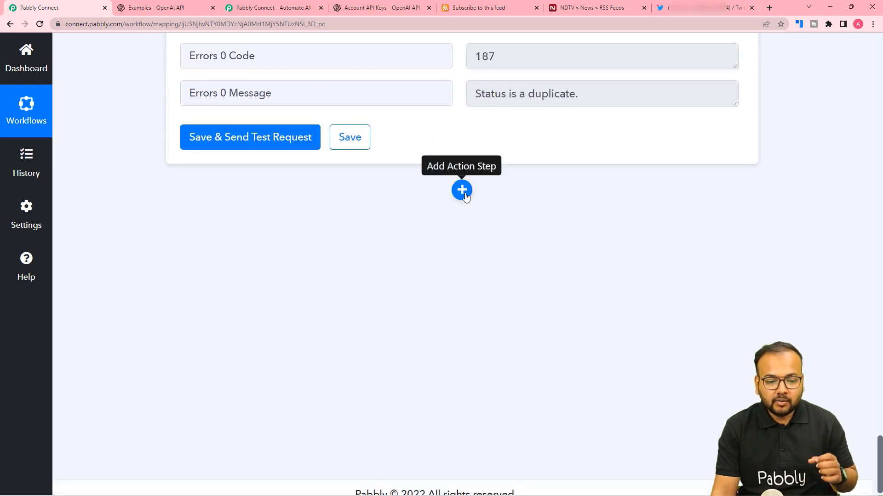
Step: Add a Router by Pabbly step after Twitter, creating empty Route 1 and Route 2
left_click(463, 192)
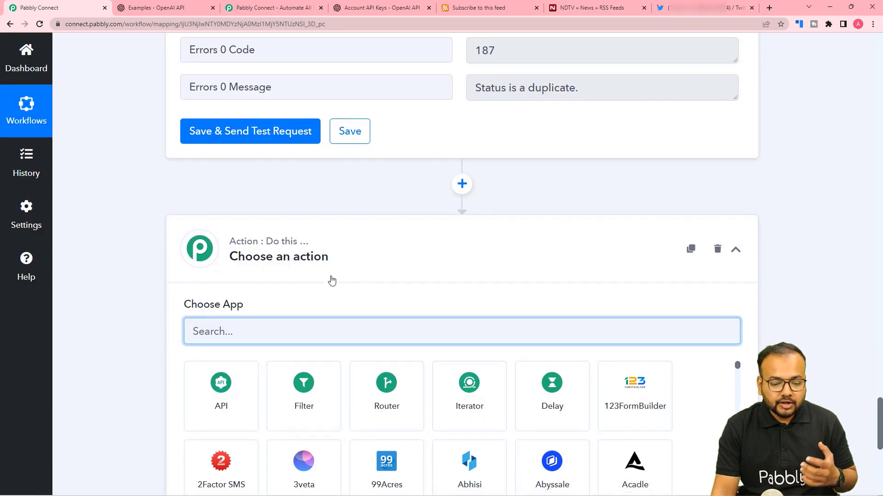
scroll(331, 280, "down", 2)
left_click(376, 307)
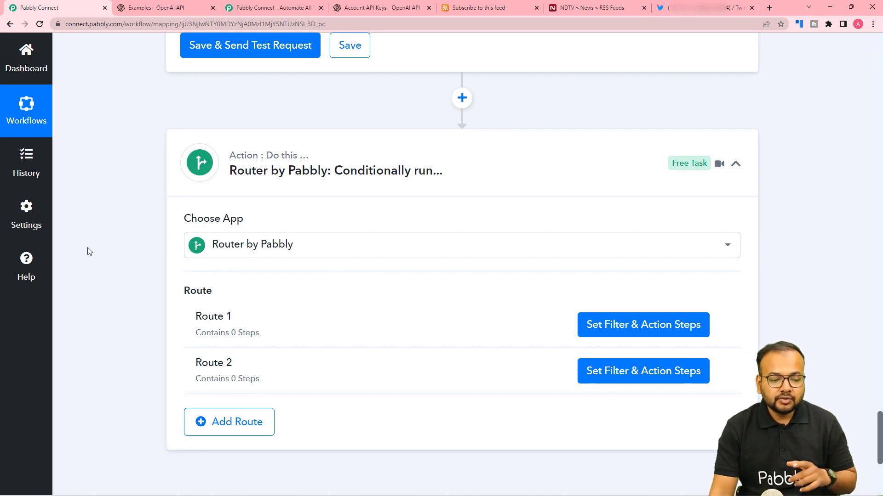
scroll(212, 251, "down", 2)
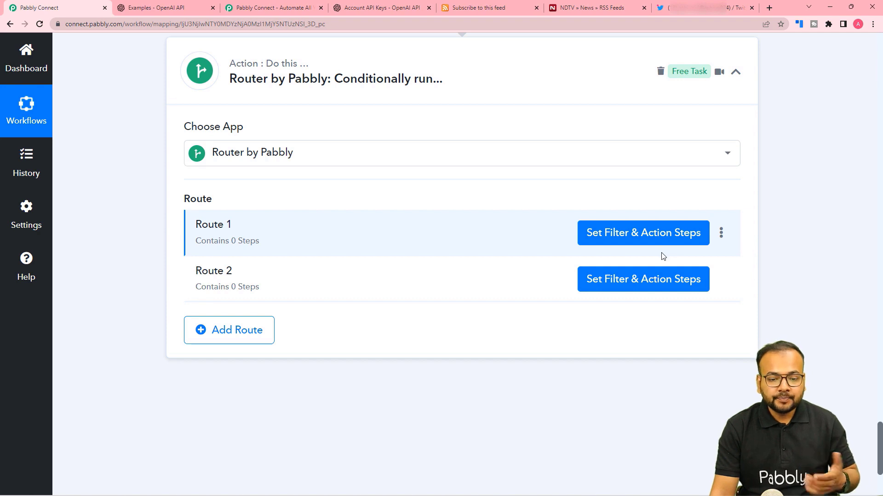
scroll(532, 272, "up", 2)
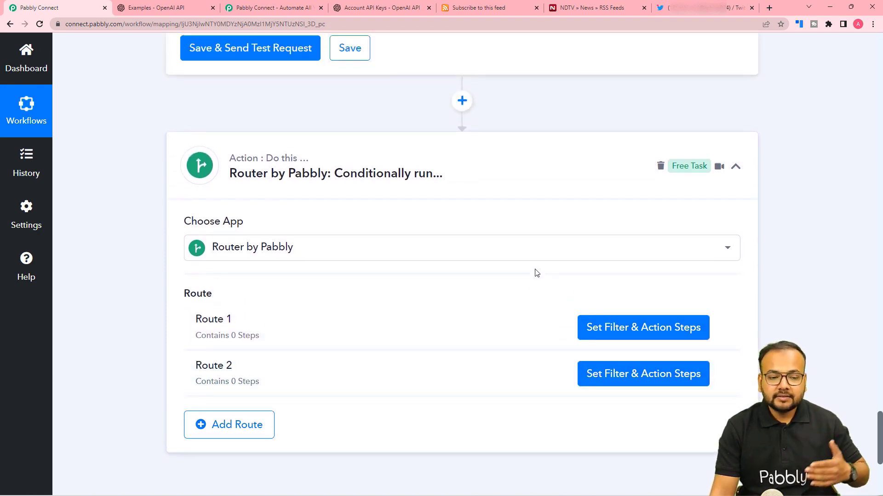
scroll(535, 273, "up", 3)
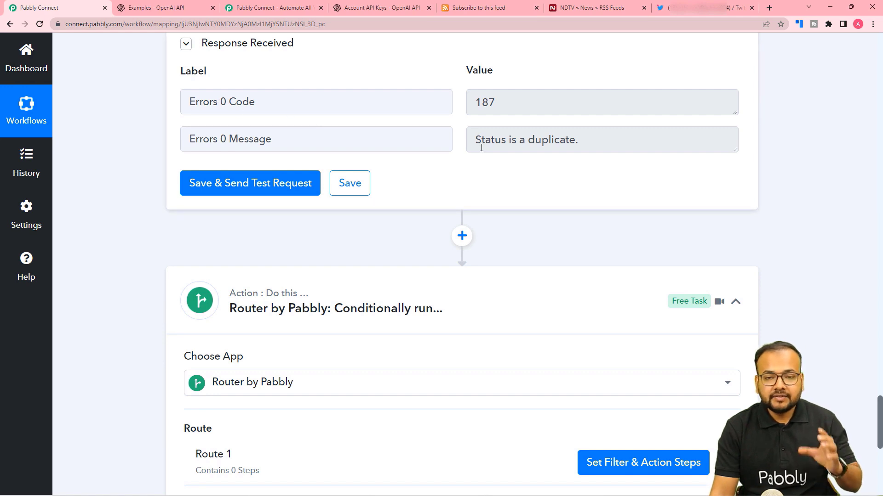
scroll(481, 148, "down", 4)
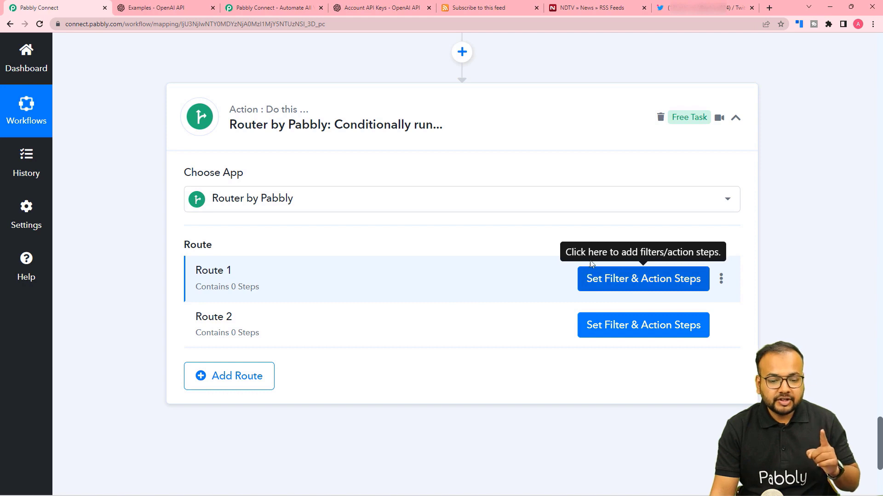
Step: Filter Route 1 on the Twitter step's Errors 0 Code field with the Exists condition
left_click(596, 276)
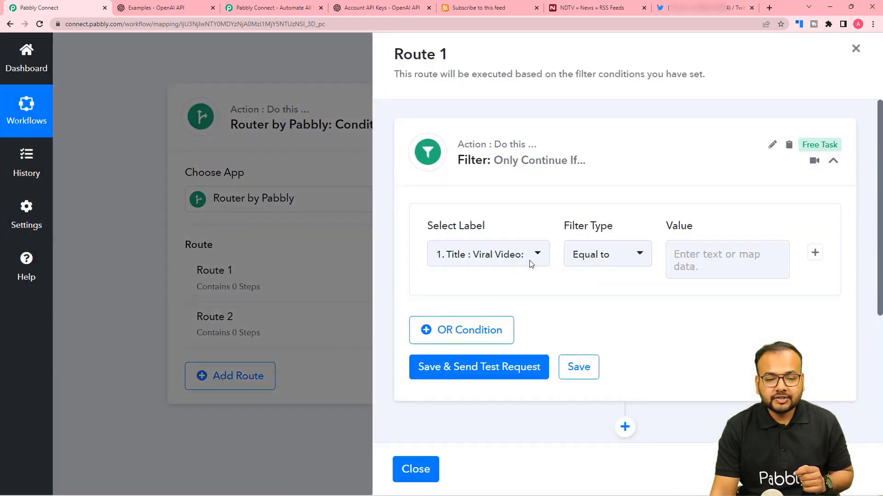
scroll(487, 221, "down", 2)
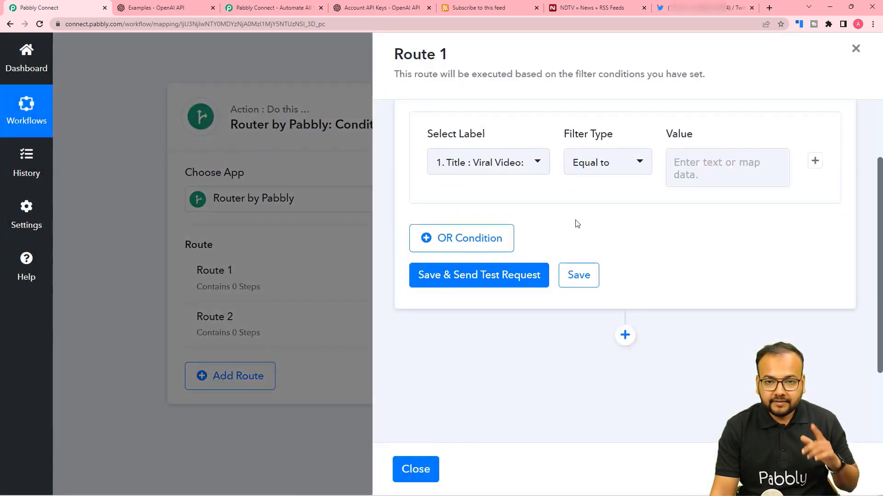
scroll(577, 224, "up", 2)
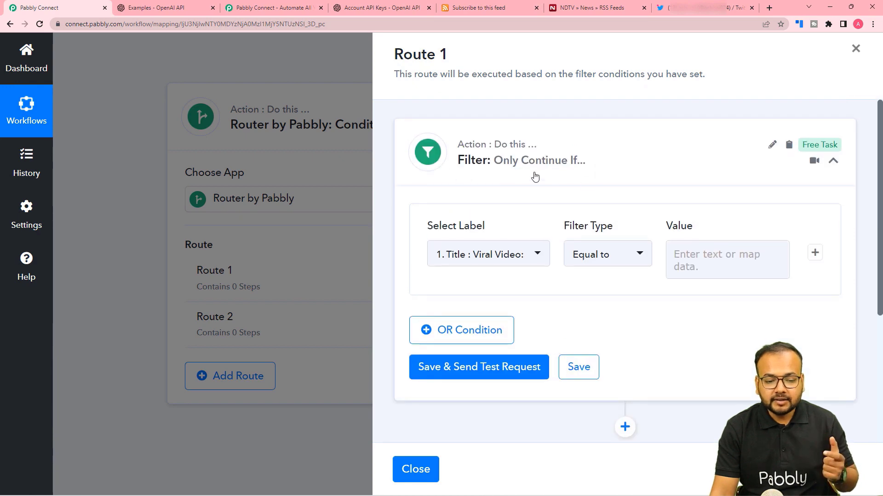
left_click(456, 256)
left_click(501, 260)
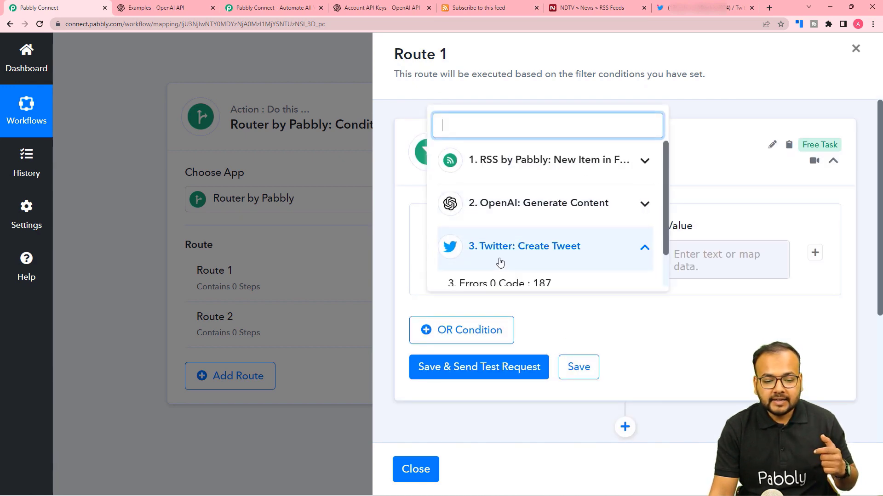
scroll(491, 276, "down", 1)
left_click(473, 251)
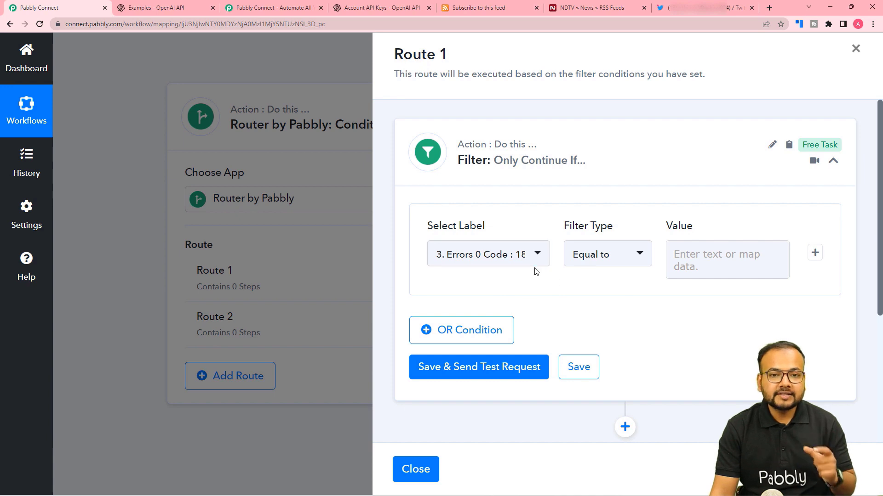
left_click(602, 260)
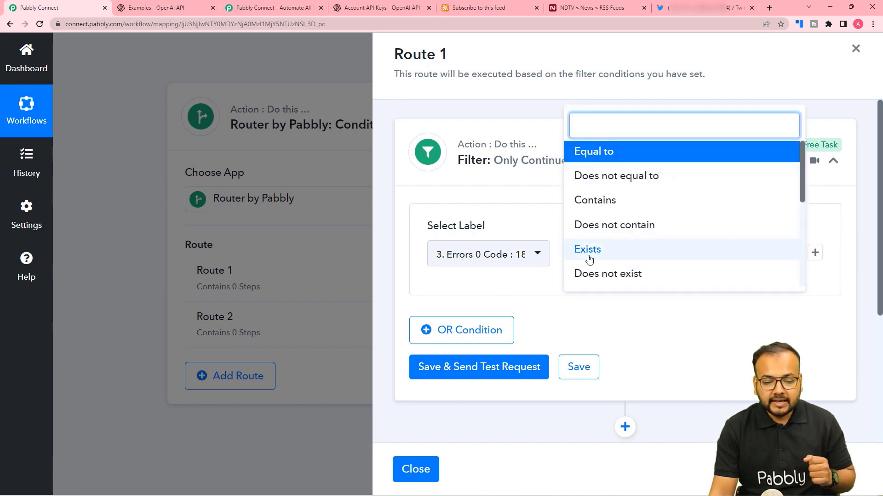
left_click(588, 255)
Step: Save and test the Route 1 filter, confirming the response shows Condition is true
left_click(550, 293)
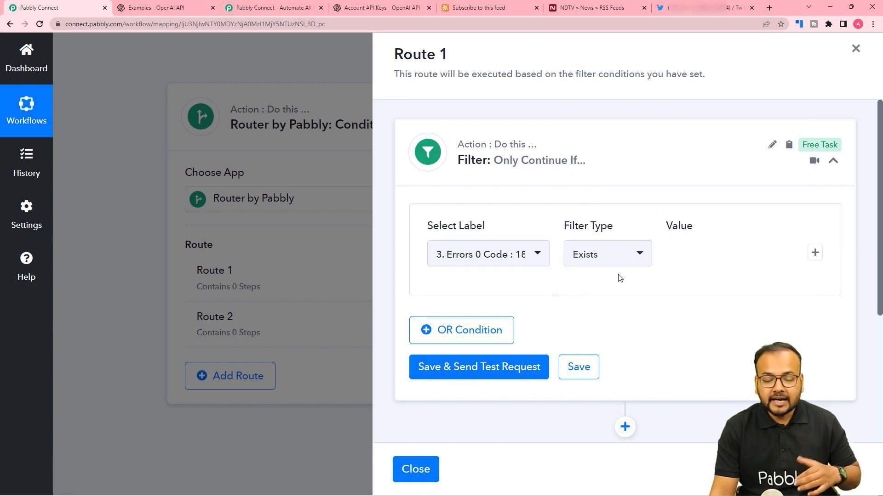
scroll(618, 278, "down", 2)
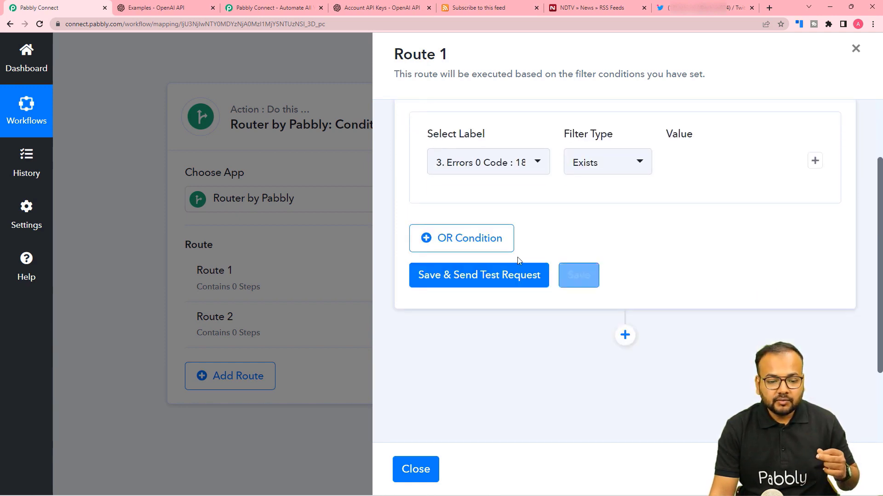
left_click(469, 286)
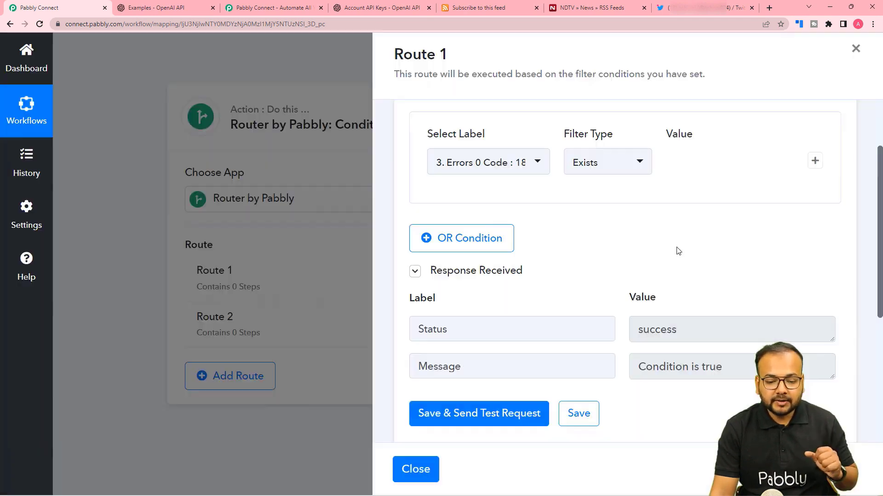
scroll(676, 249, "down", 2)
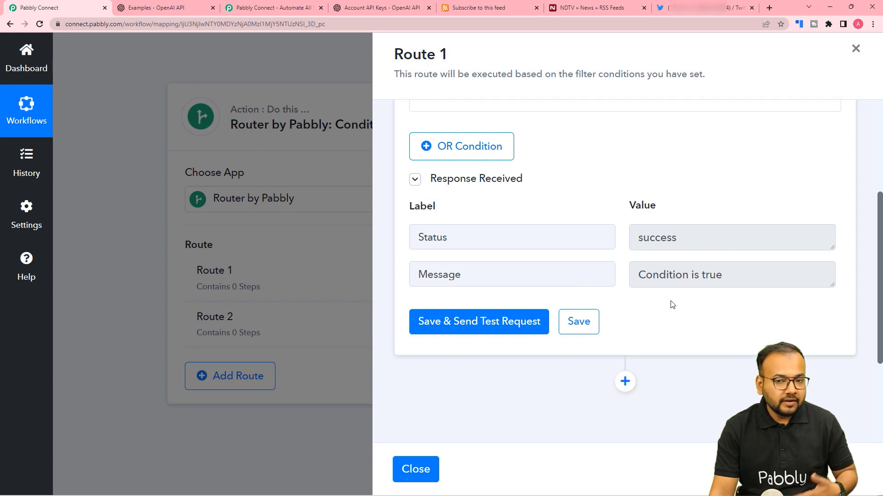
scroll(672, 305, "down", 1)
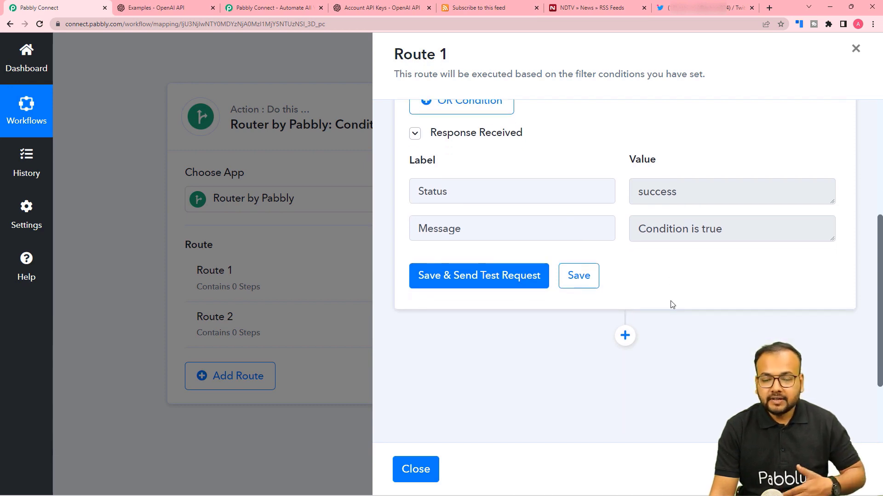
scroll(672, 305, "down", 2)
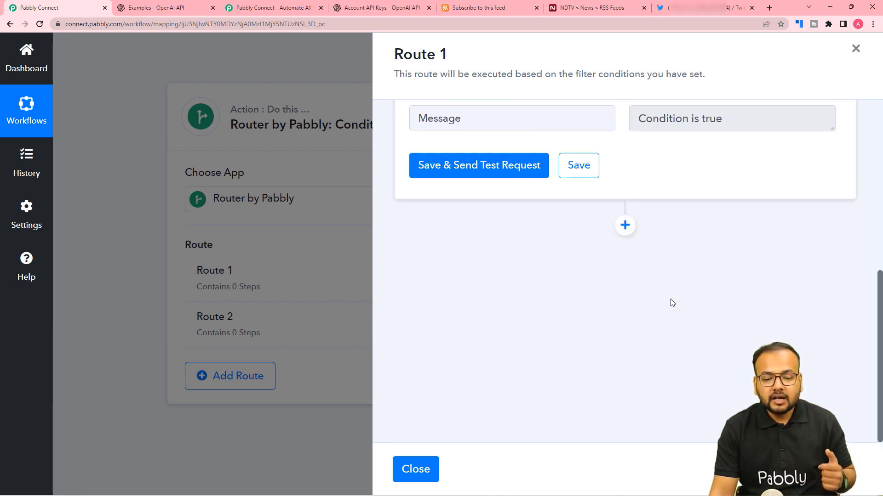
Step: Add a Gmail step with the Send Email action event to Route 1 and bring up its account connection
left_click(625, 225)
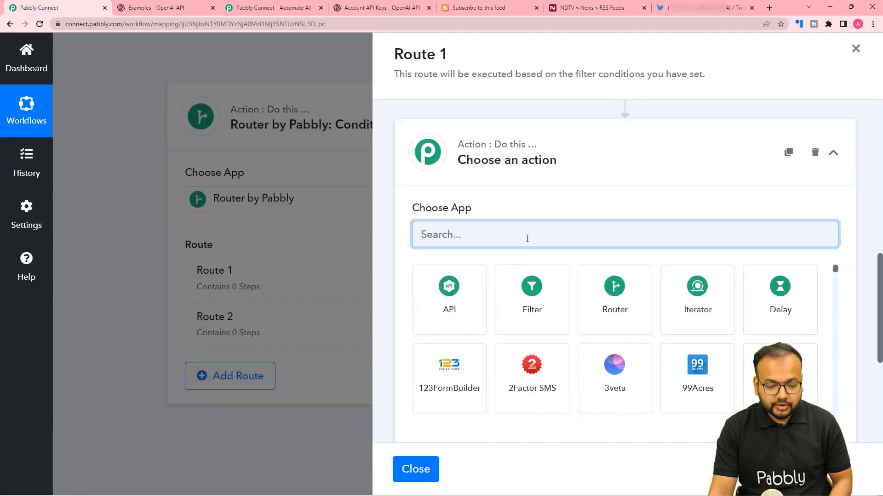
type("gmail")
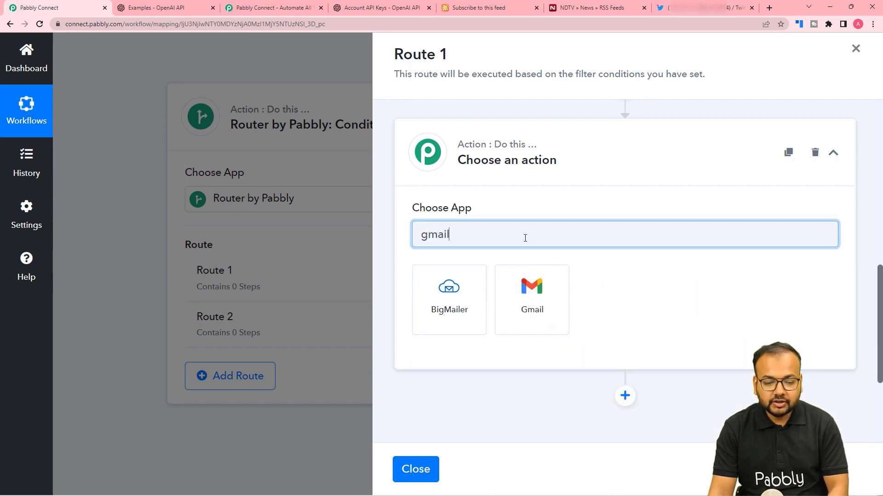
left_click(523, 304)
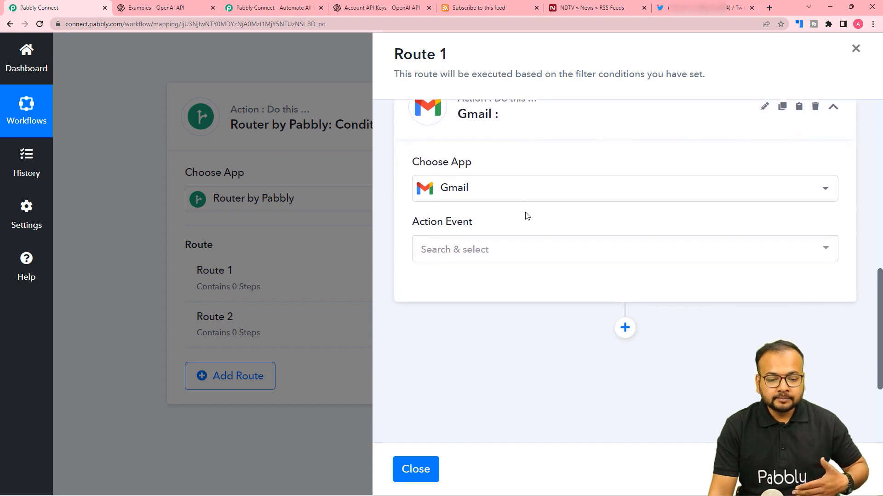
left_click(475, 248)
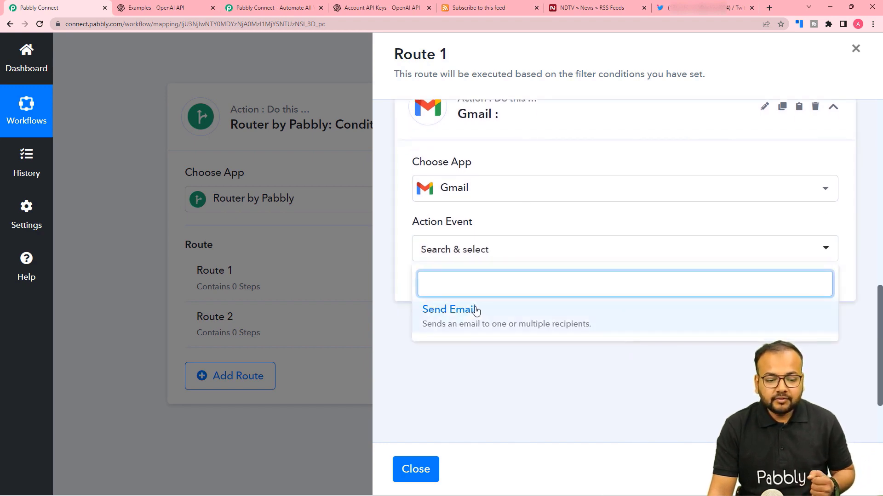
left_click(458, 317)
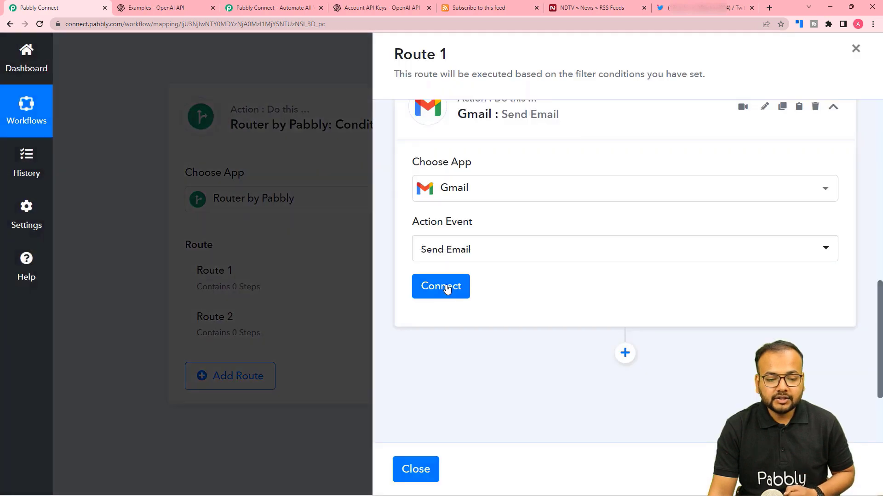
left_click(445, 288)
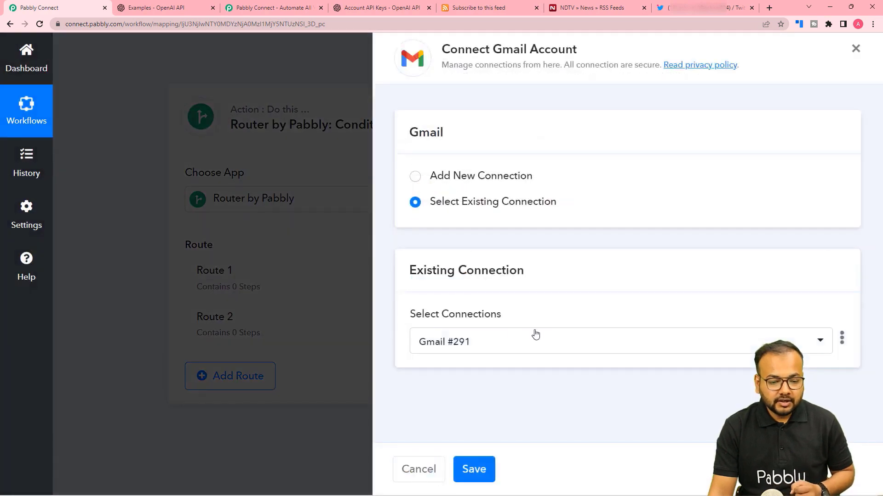
Step: Authorize a Google account as the new Gmail #292 connection for Route 1's Send Email step
left_click(414, 177)
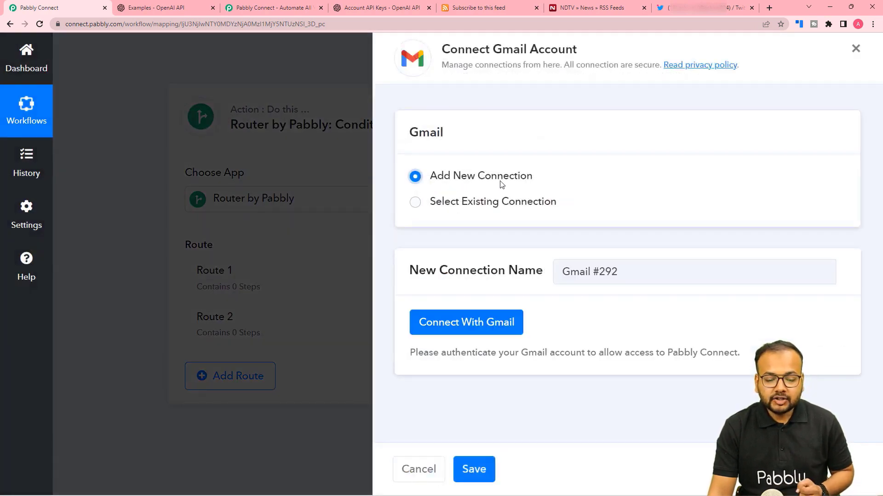
left_click(466, 322)
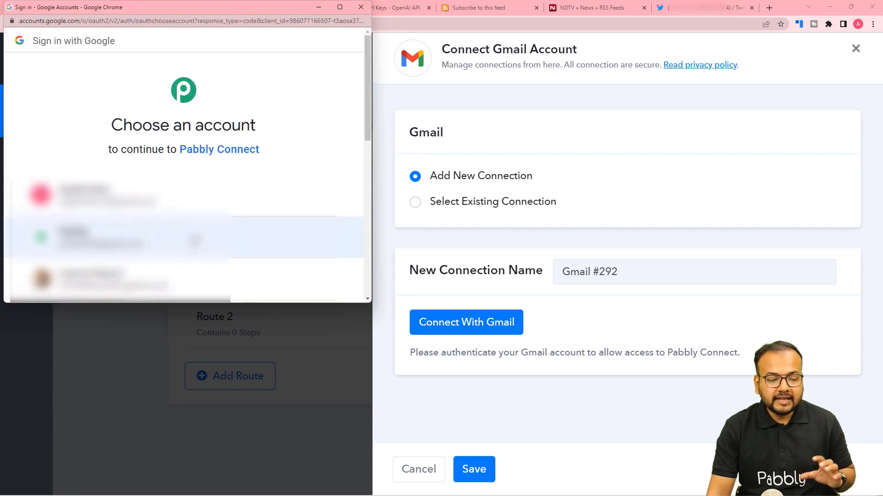
left_click(197, 240)
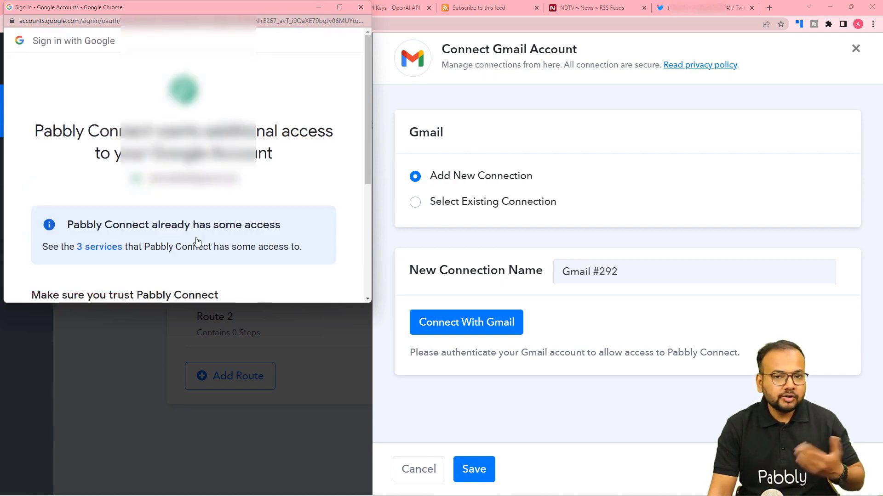
scroll(197, 240, "down", 4)
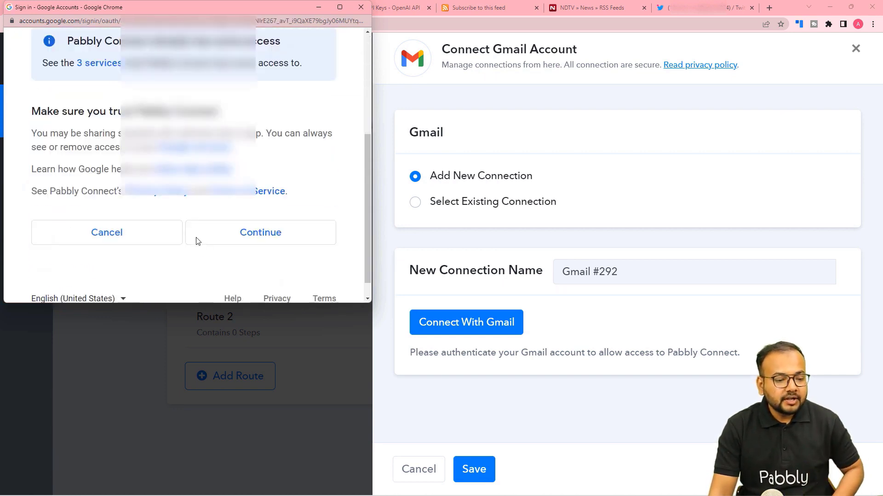
left_click(198, 239)
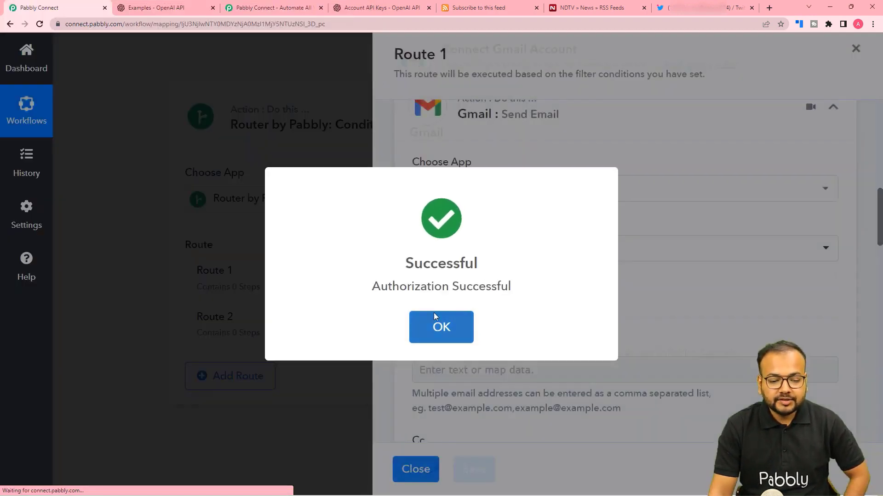
left_click(434, 315)
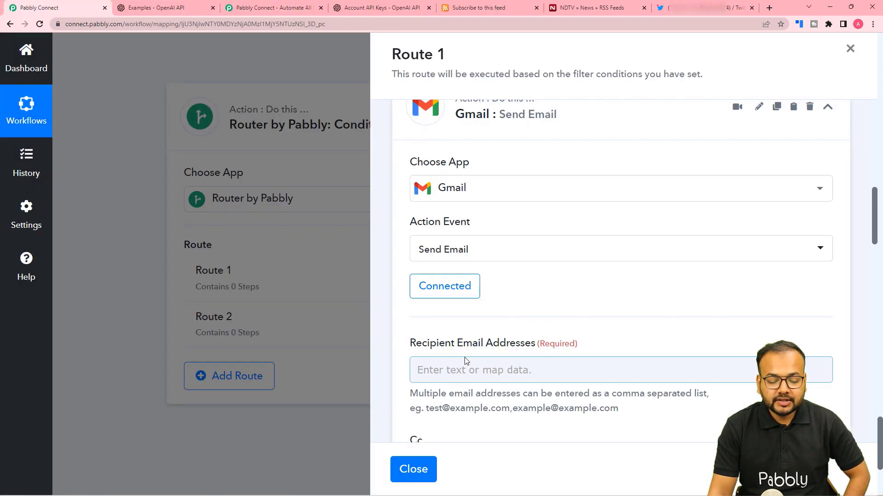
Step: Enter the recipient e-mail address in Route 1's Gmail Send Email step
scroll(463, 361, "down", 2)
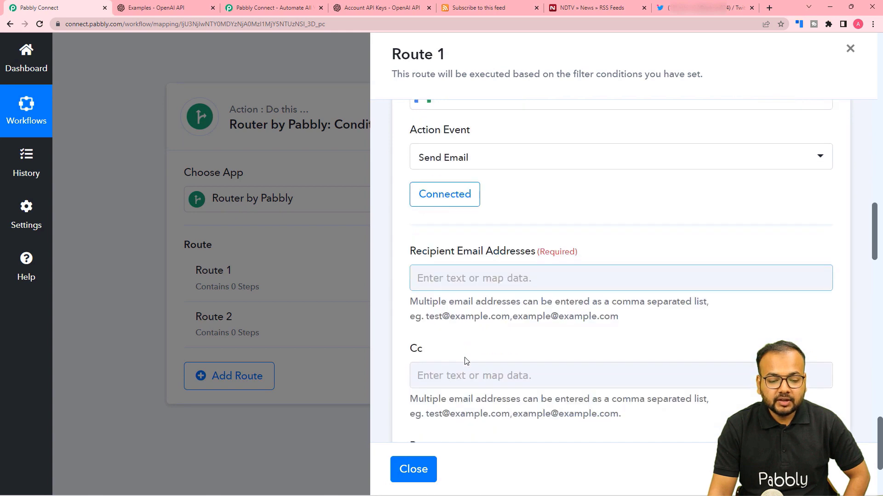
left_click(513, 275)
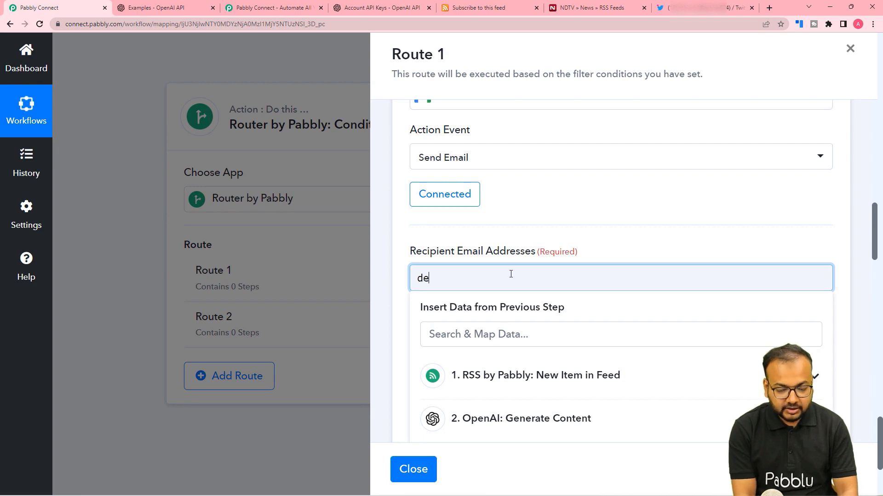
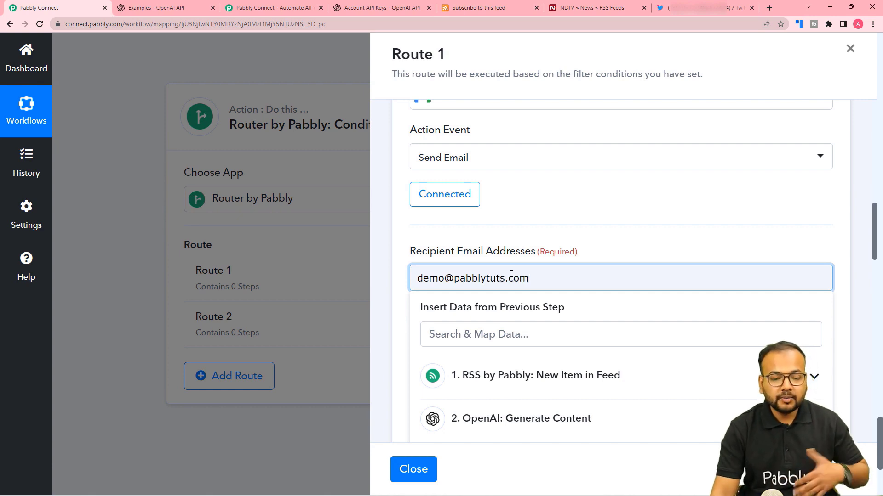
left_click(518, 263)
scroll(499, 296, "down", 2)
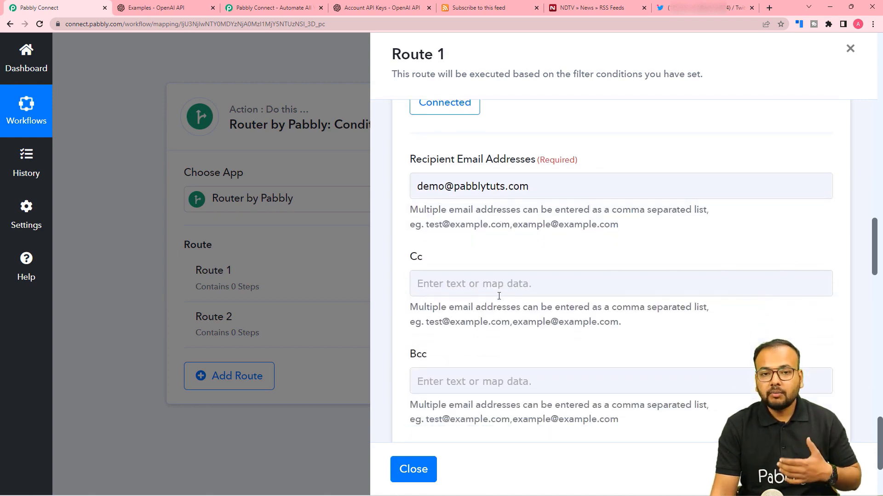
scroll(498, 296, "down", 1)
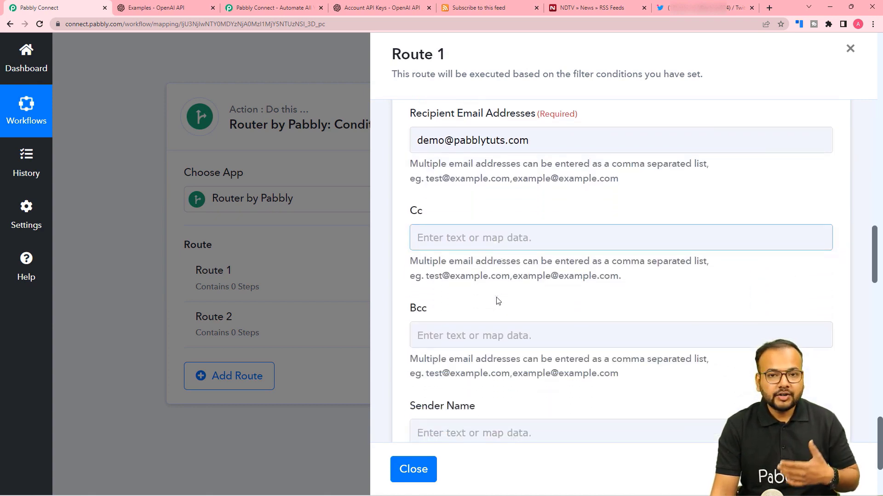
left_click(495, 149)
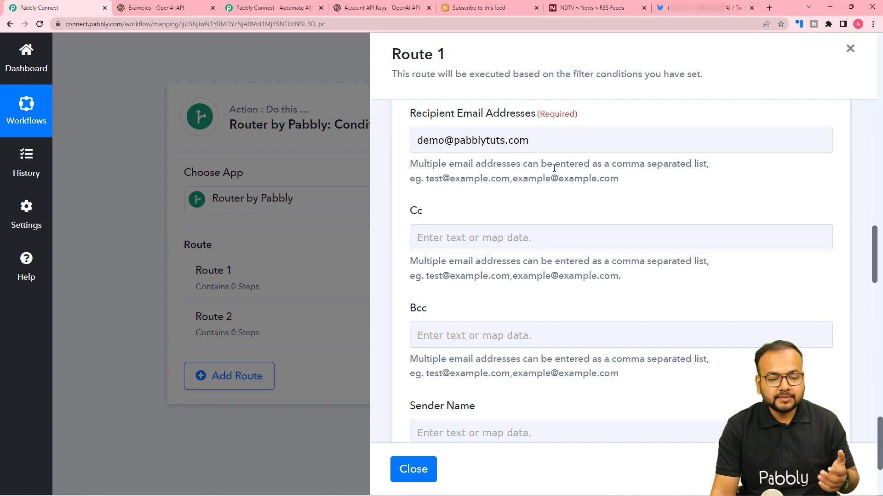
scroll(553, 168, "down", 5)
Step: Set sender name 'My Name' and subject 'Tweet Status Update'
left_click(517, 204)
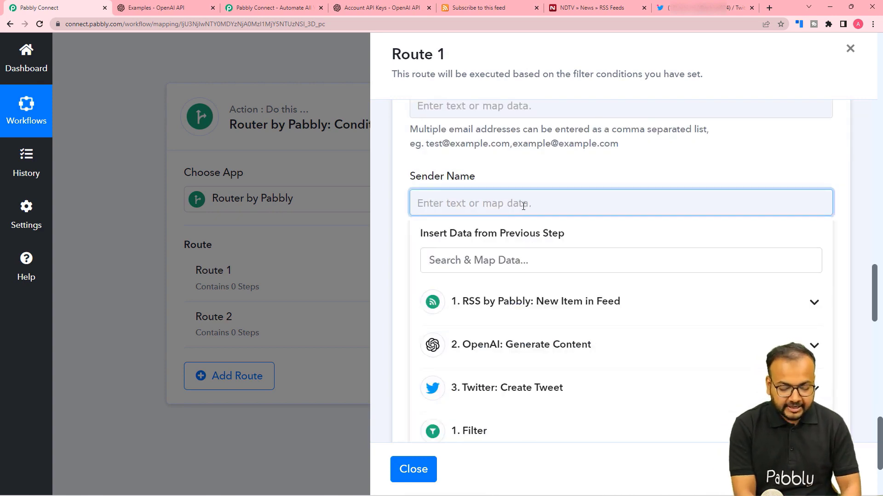
type("My ")
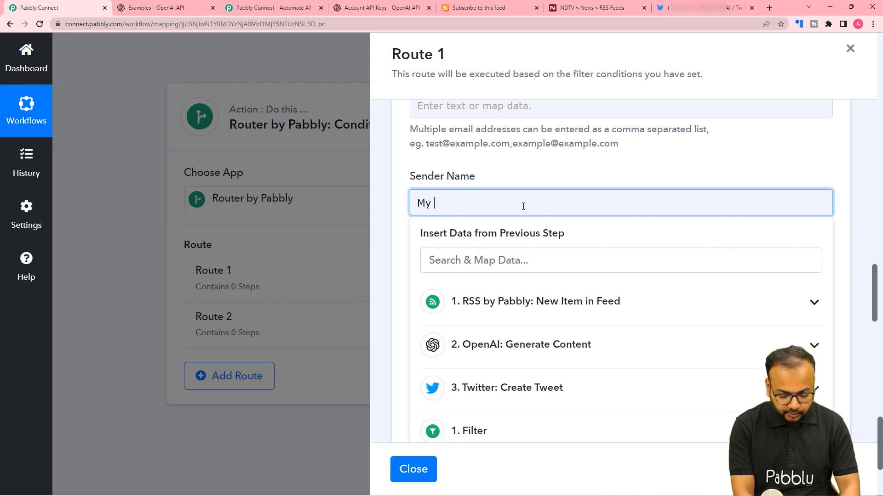
type("Name")
left_click(514, 184)
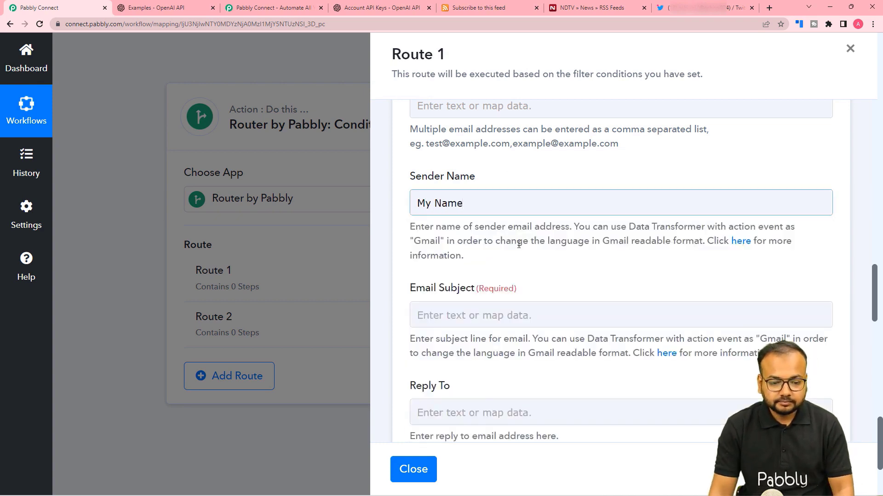
scroll(506, 207, "down", 2)
left_click(501, 224)
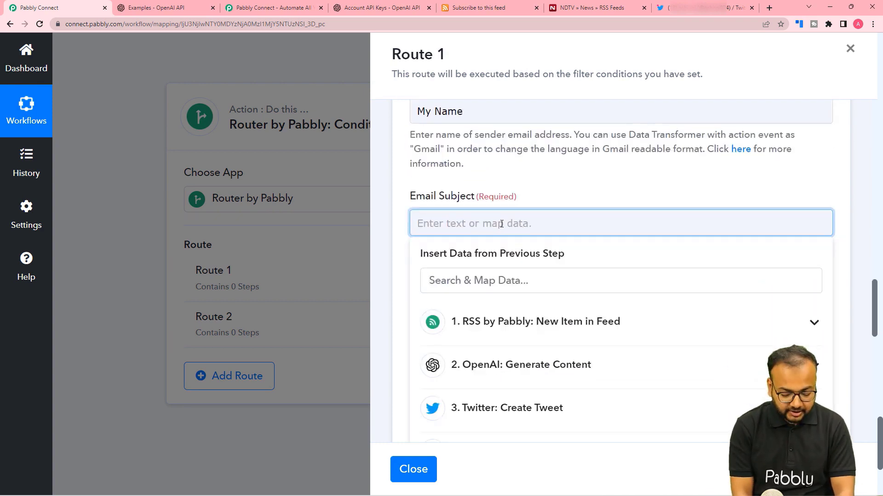
type("Tweet Status Update")
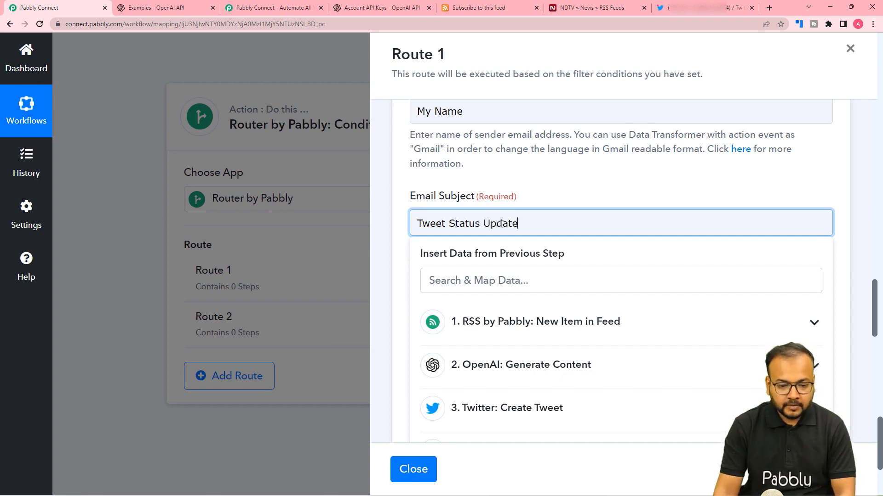
left_click(524, 192)
scroll(524, 199, "down", 4)
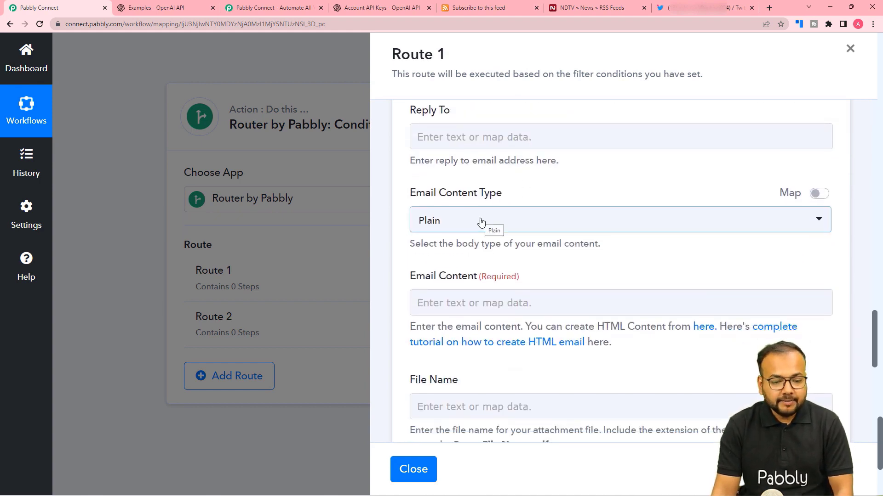
scroll(481, 222, "down", 3)
Step: Paste the failed-tweet alert body beginning 'Dear Expert' into Email Content
left_click(481, 178)
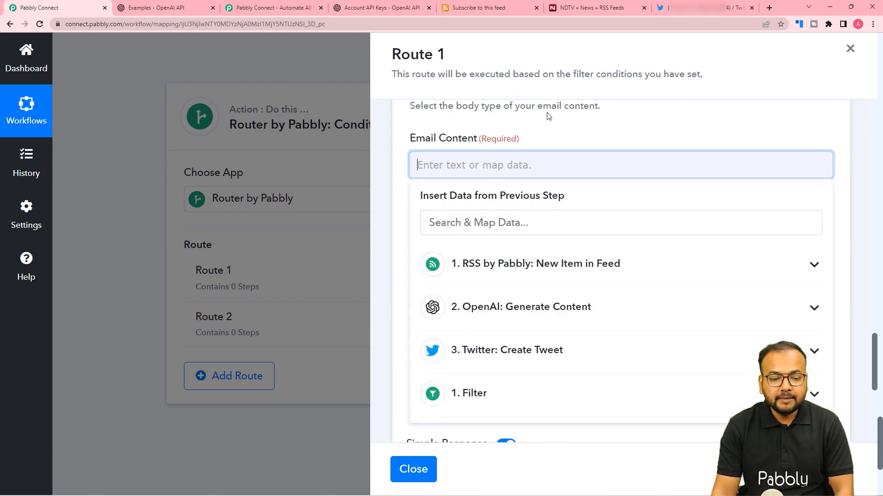
left_click(558, 130)
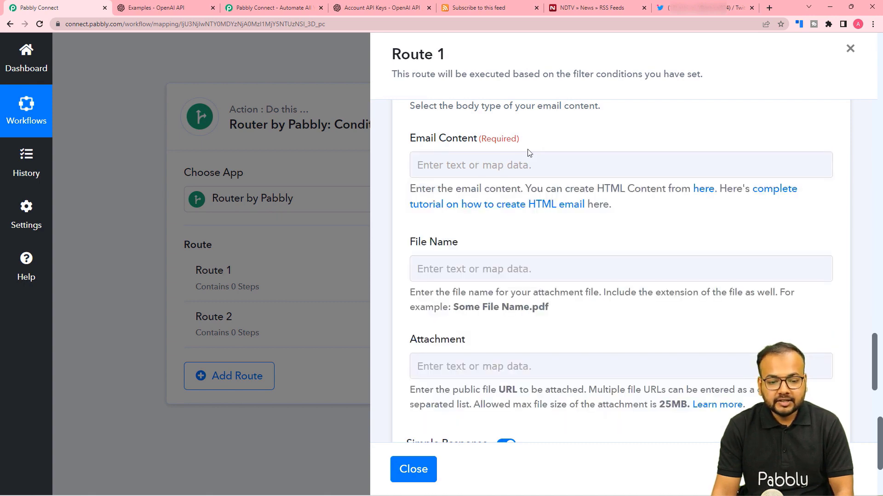
left_click(507, 166)
type("Dear Expert,  This is to inform you that due to some technical error your automated tweet couldn't be shared. Please check your automation workflow to resolve the issue.  Thanks and Regards.")
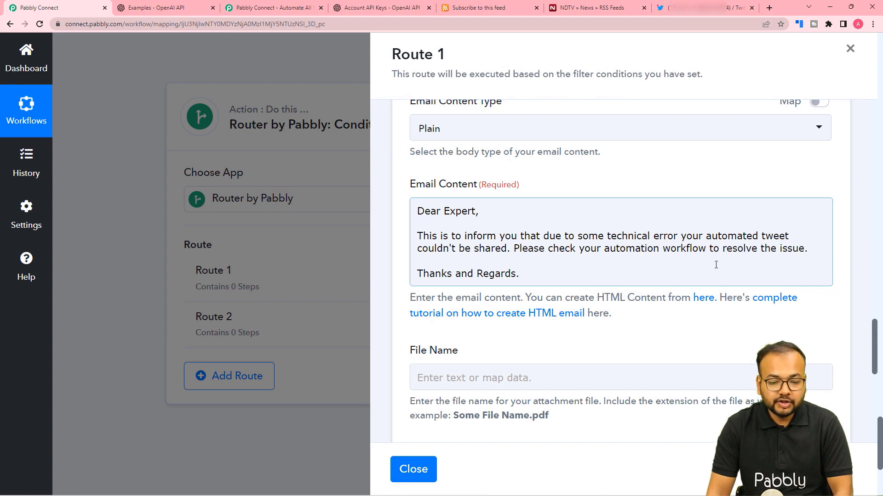
Step: Review the email fields, then save and test the Route 1 Gmail step
scroll(523, 283, "down", 5)
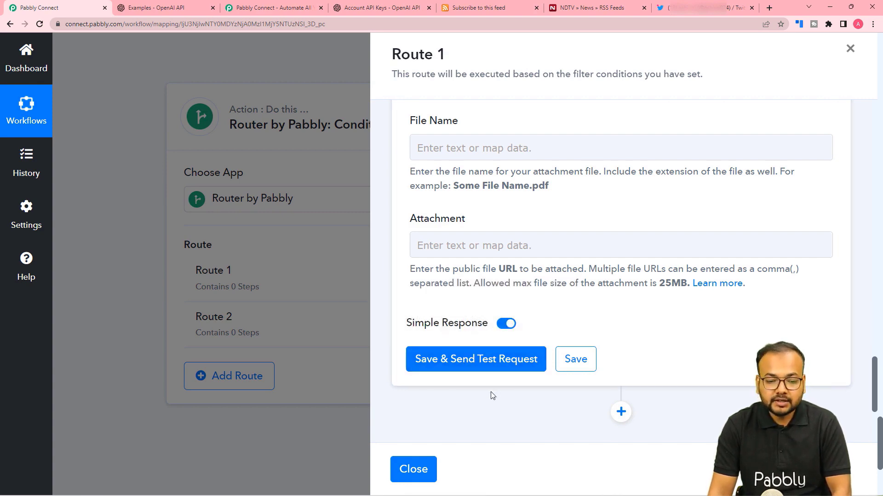
scroll(490, 391, "up", 10)
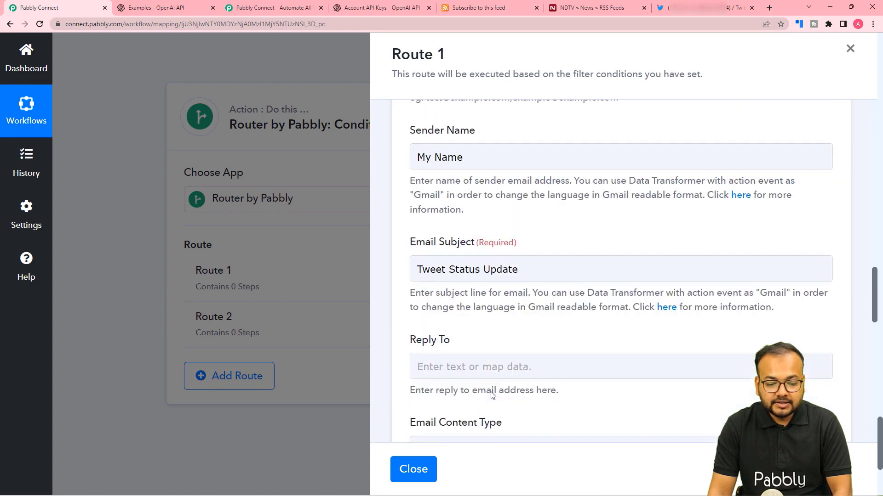
scroll(492, 395, "down", 4)
scroll(492, 395, "up", 2)
scroll(492, 395, "up", 3)
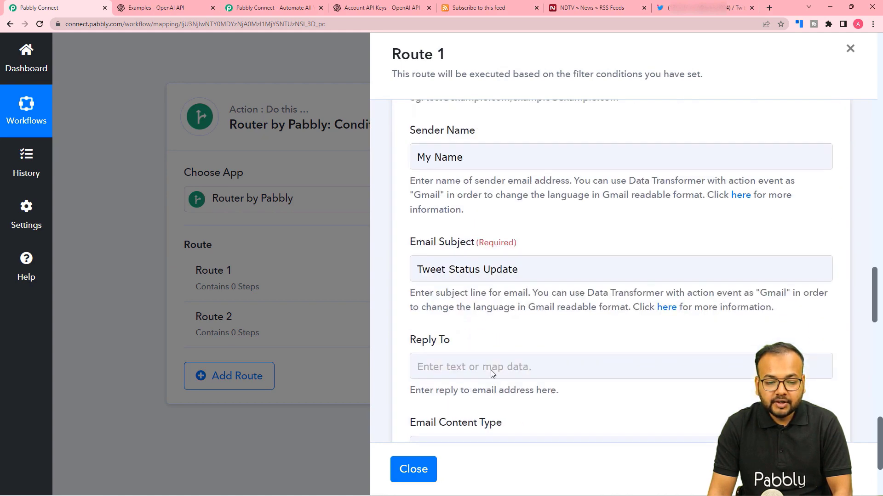
scroll(455, 193, "up", 3)
scroll(445, 167, "up", 3)
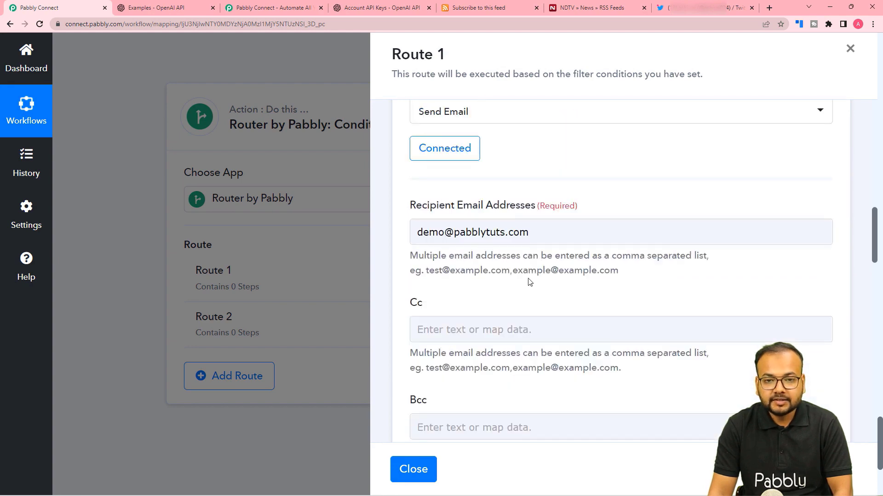
scroll(560, 271, "down", 3)
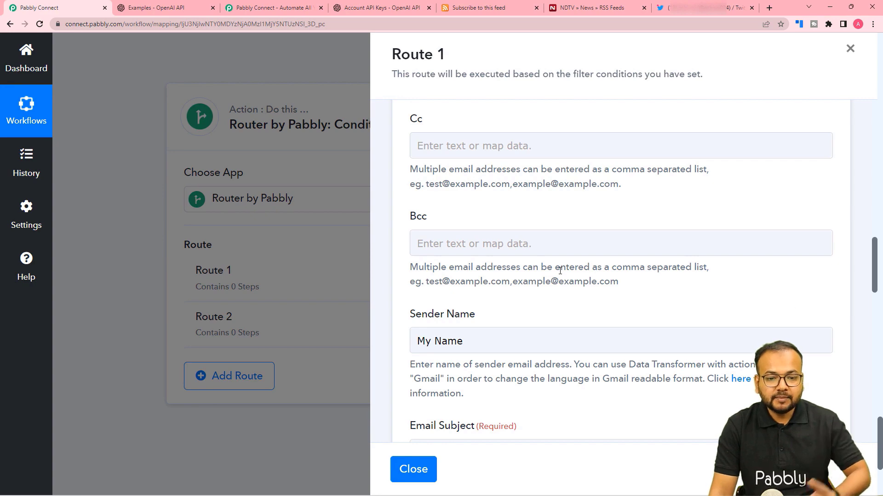
scroll(560, 271, "up", 2)
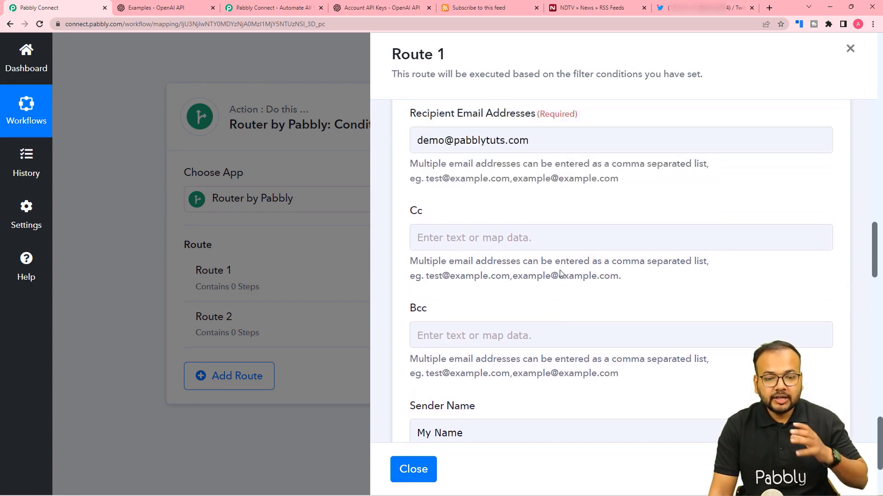
scroll(560, 272, "down", 10)
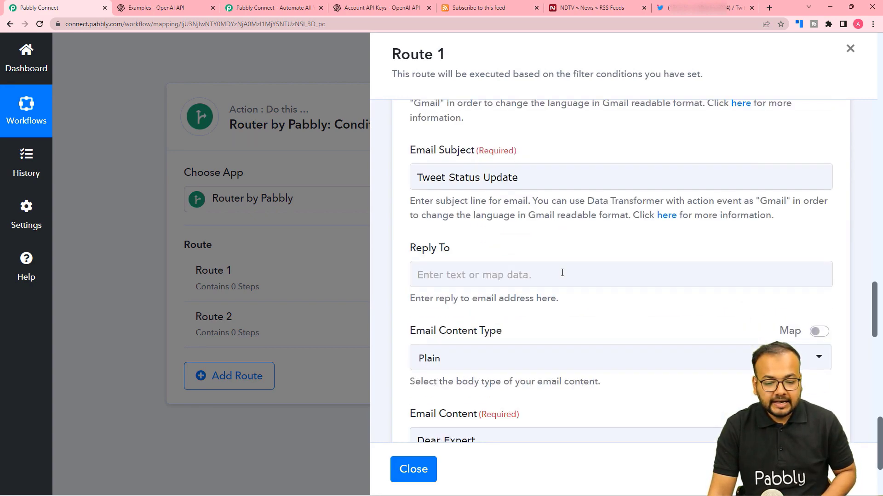
scroll(561, 273, "down", 8)
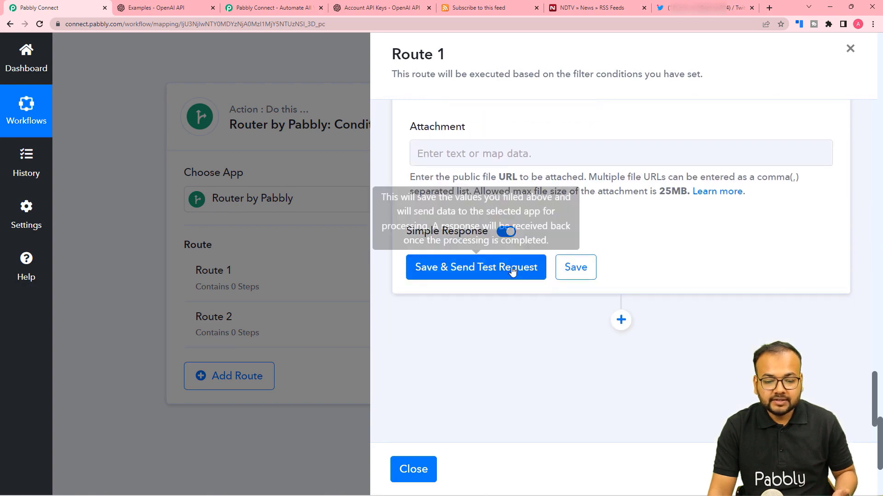
left_click(581, 274)
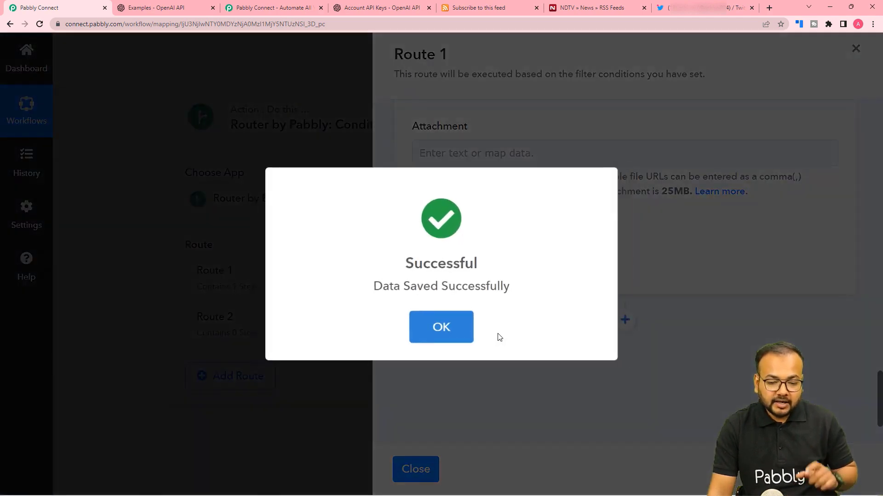
Step: Close the Route 1 panel and clone Route 1 into 'CLONE - [Route 1]'
left_click(451, 335)
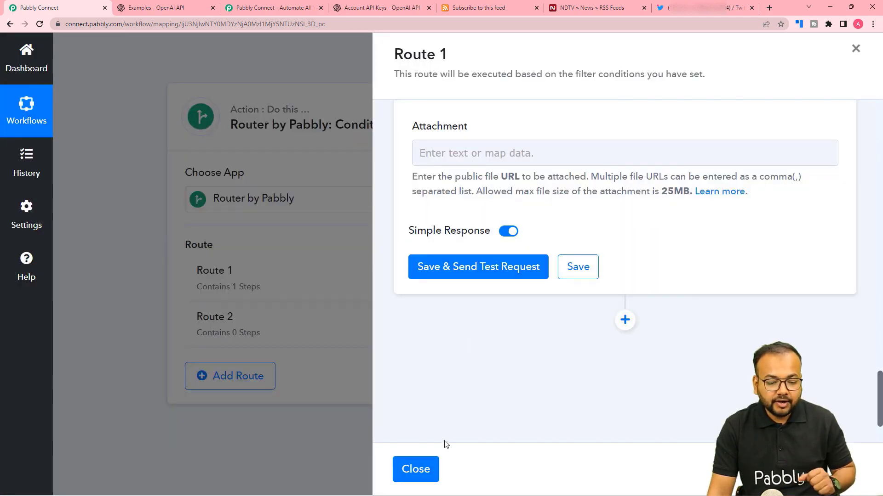
left_click(427, 469)
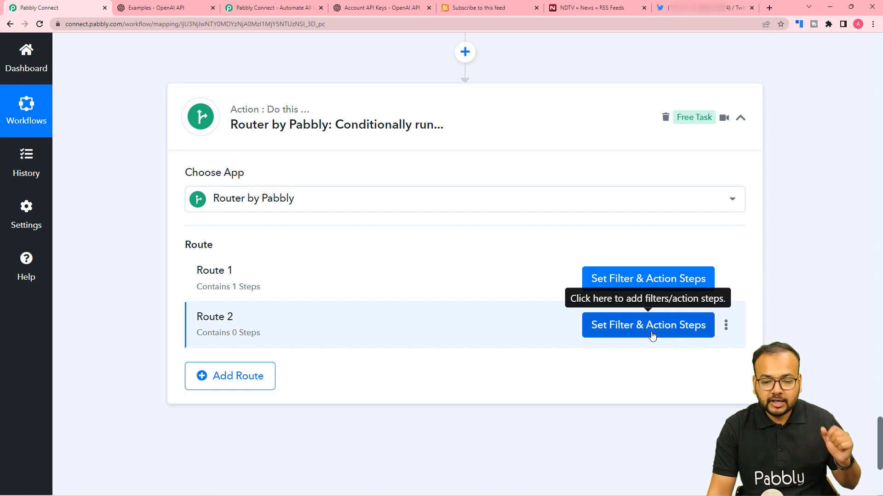
left_click(725, 280)
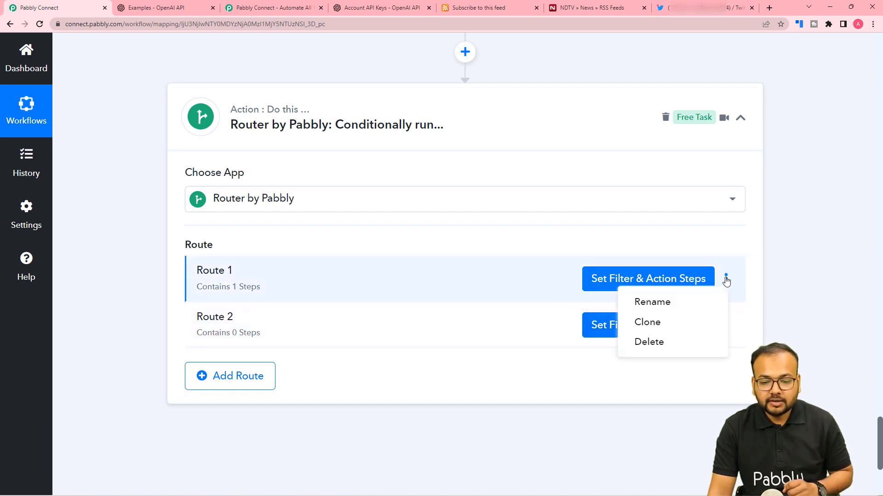
left_click(658, 324)
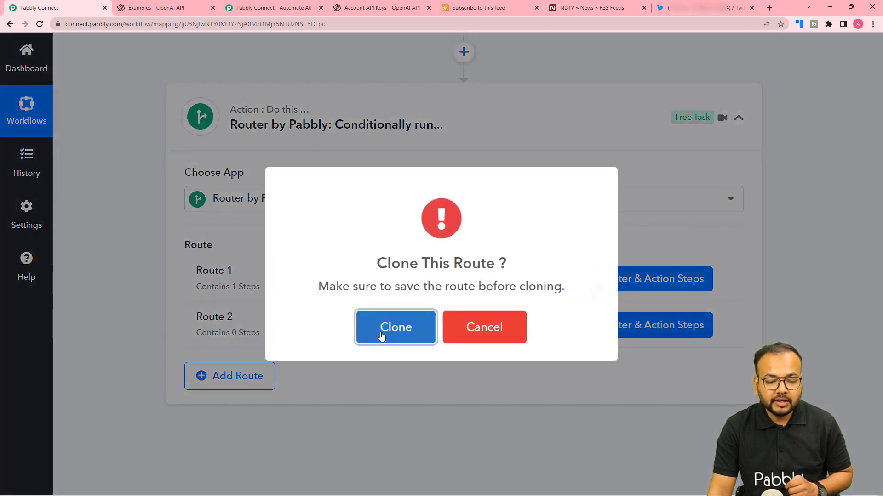
left_click(380, 335)
left_click(454, 338)
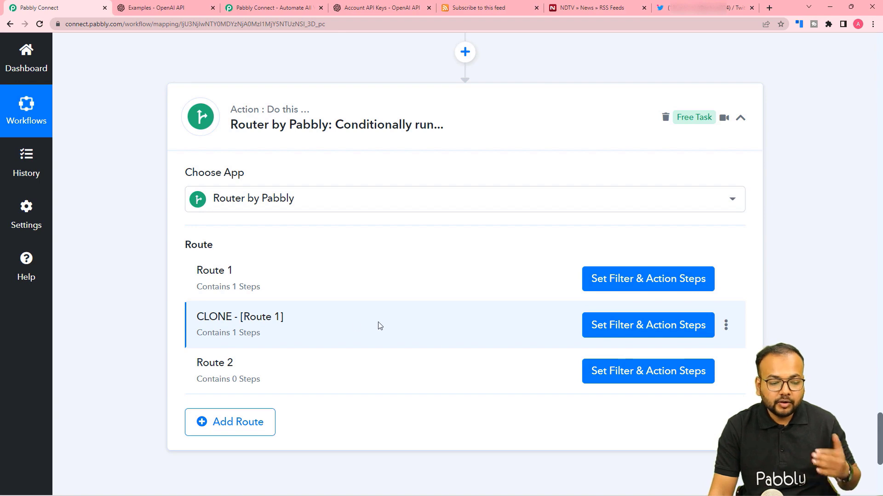
Step: Delete the empty Route 2 and show the cloned route's filter and action steps
left_click(726, 371)
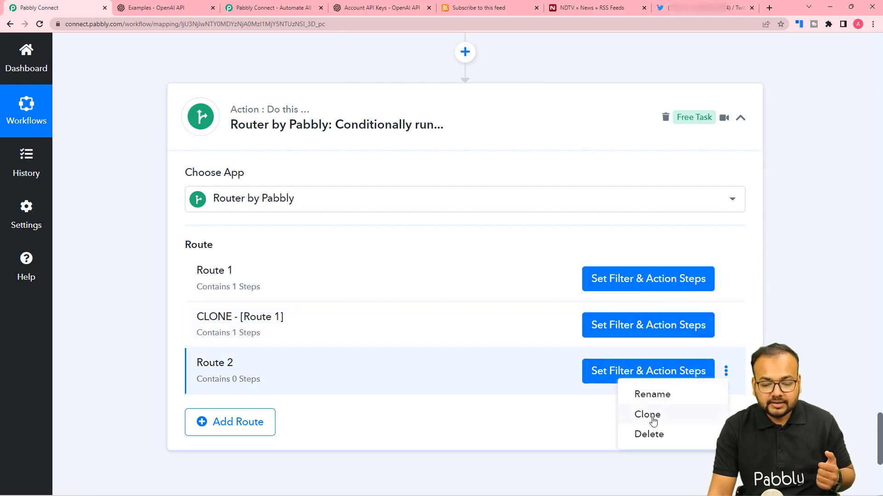
left_click(649, 434)
left_click(449, 336)
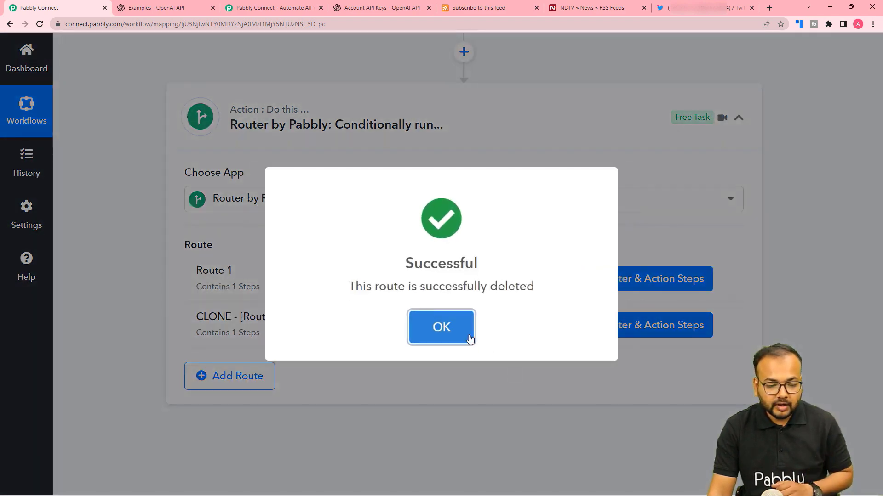
left_click(467, 336)
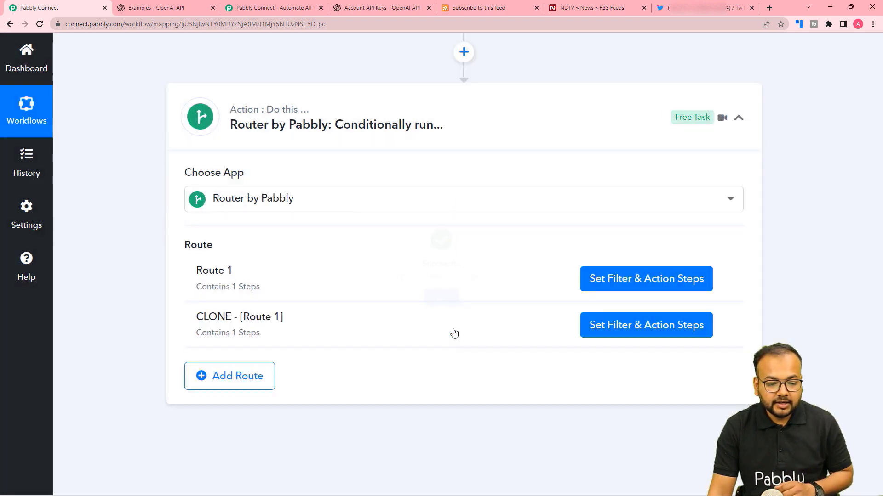
left_click(664, 329)
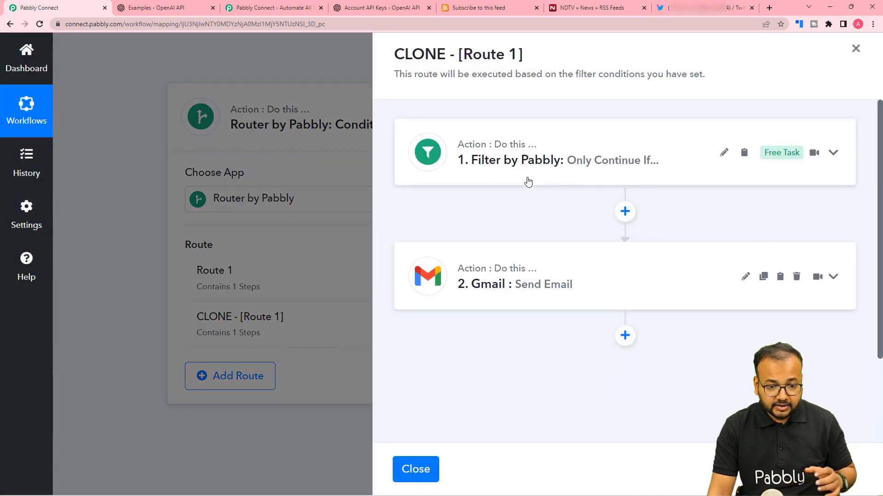
Step: Change the cloned route's filter to 'Errors 0 Code Does not exist' and send a test request
left_click(529, 184)
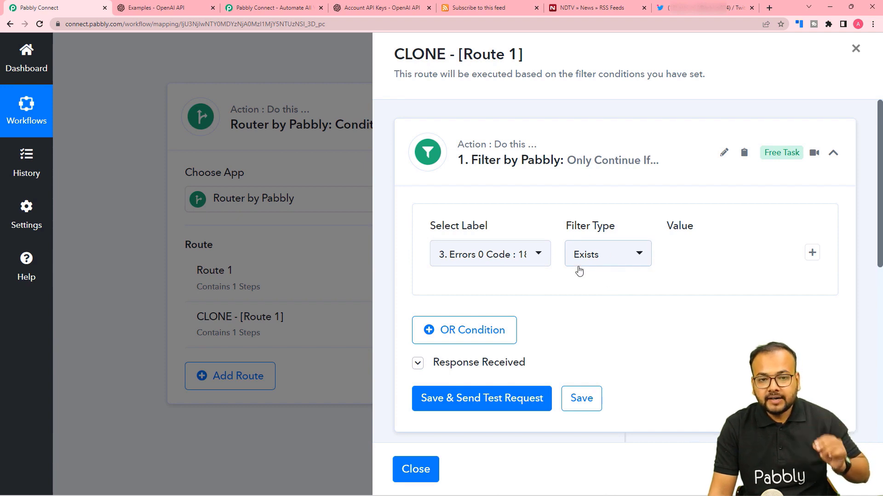
left_click(606, 262)
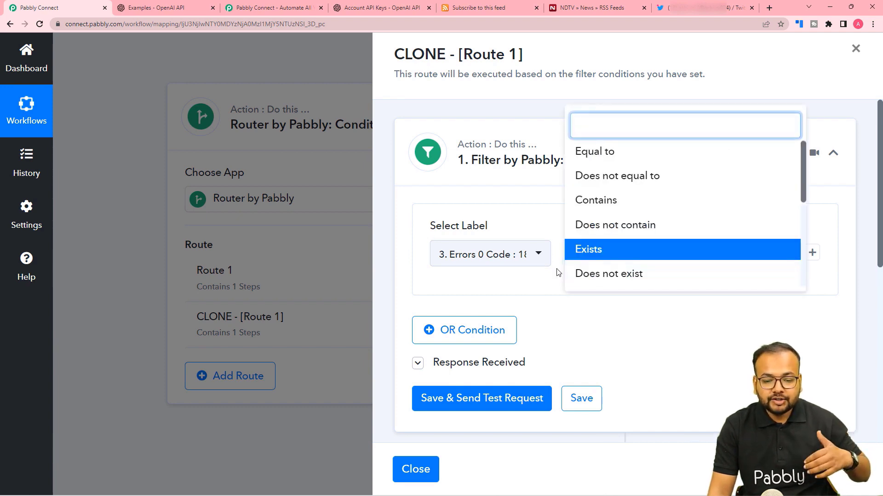
left_click(575, 281)
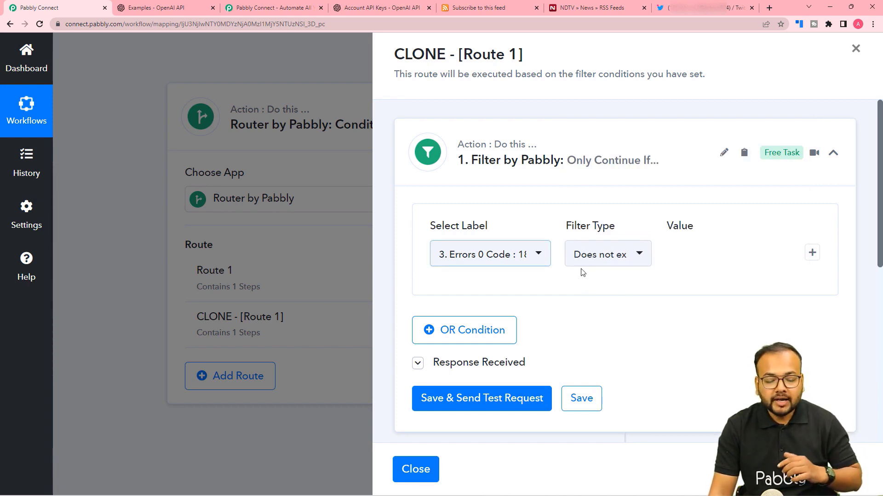
scroll(611, 288, "down", 2)
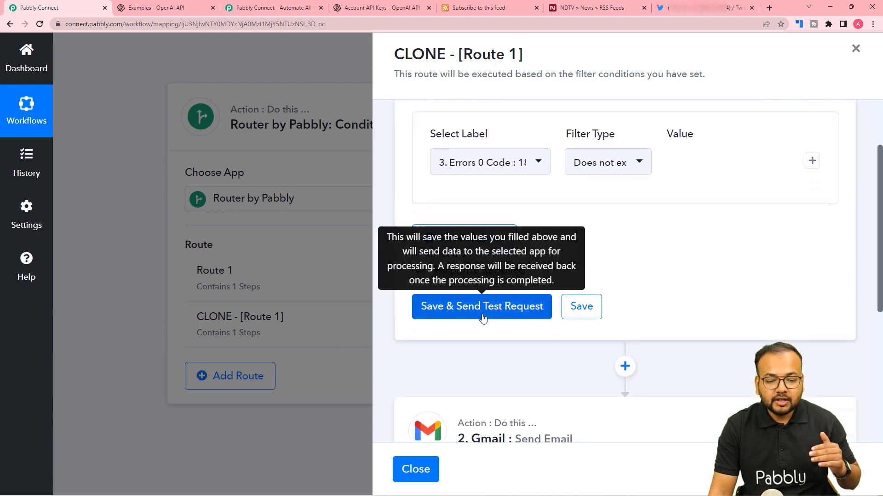
left_click(488, 306)
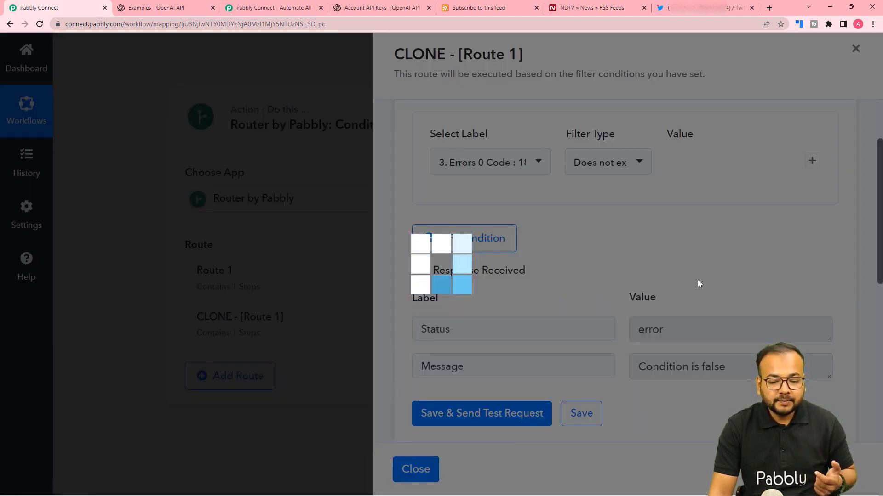
scroll(611, 264, "down", 2)
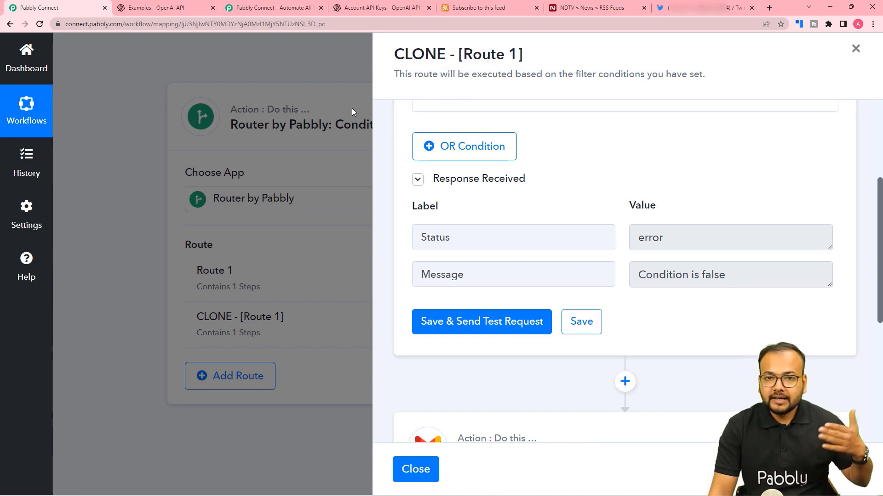
scroll(485, 195, "down", 2)
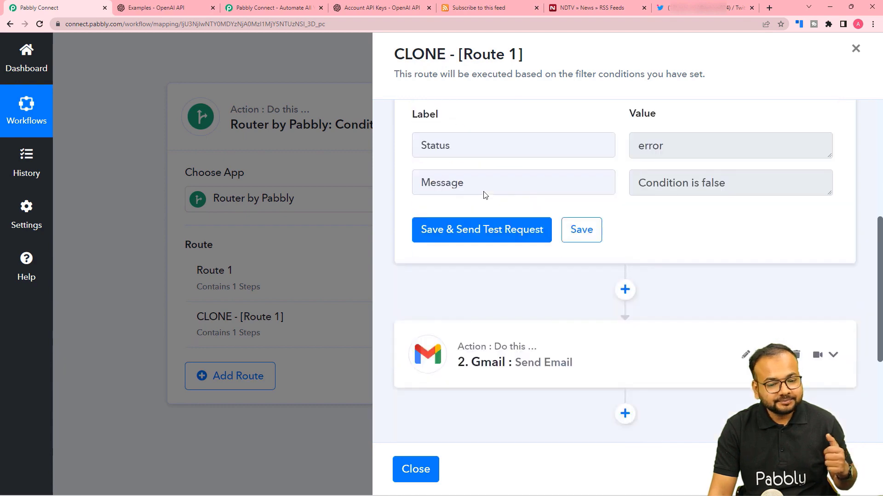
scroll(485, 195, "down", 2)
Step: Expand the cloned route's Gmail step and read its 'Dear Expert' successfully-shared-tweet email body
left_click(548, 271)
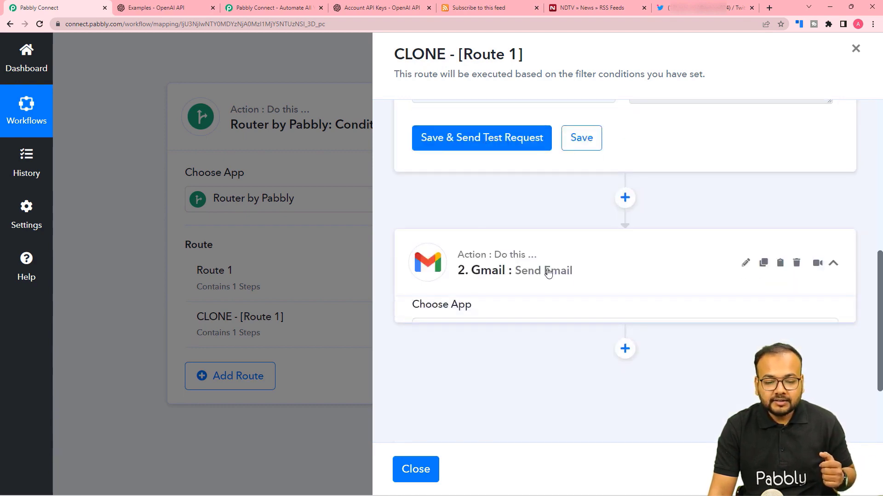
scroll(548, 272, "down", 10)
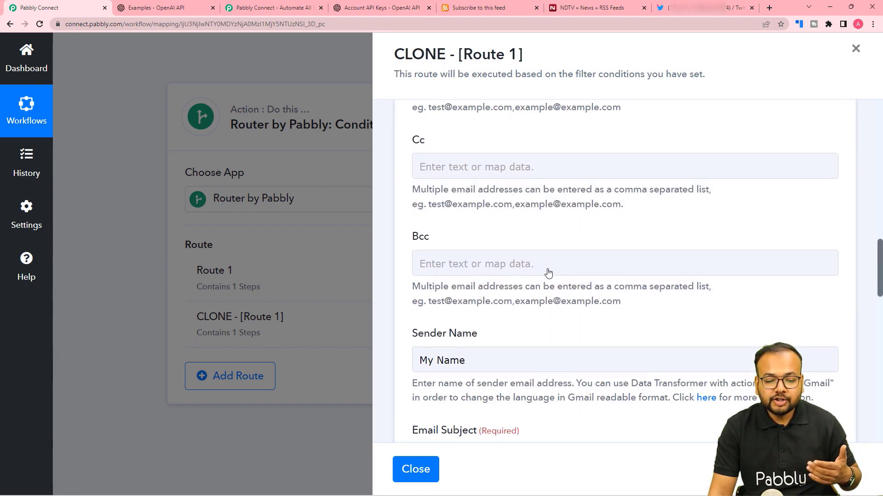
scroll(548, 274, "down", 10)
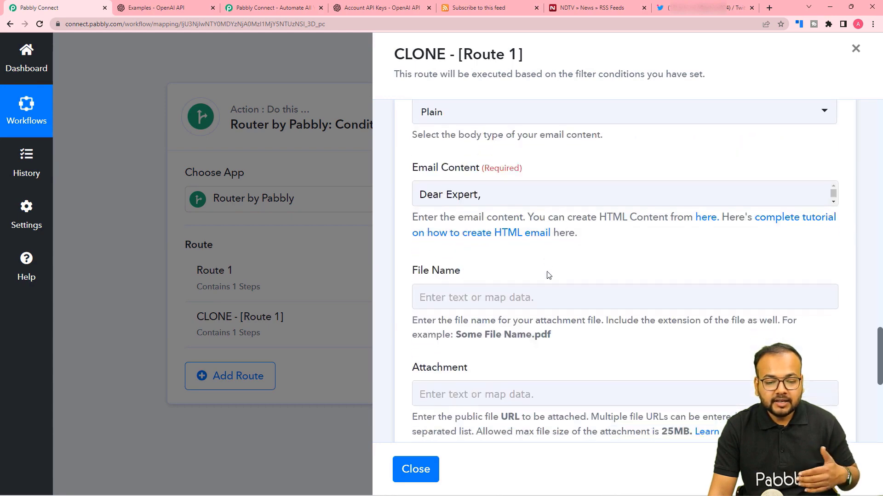
scroll(548, 275, "up", 3)
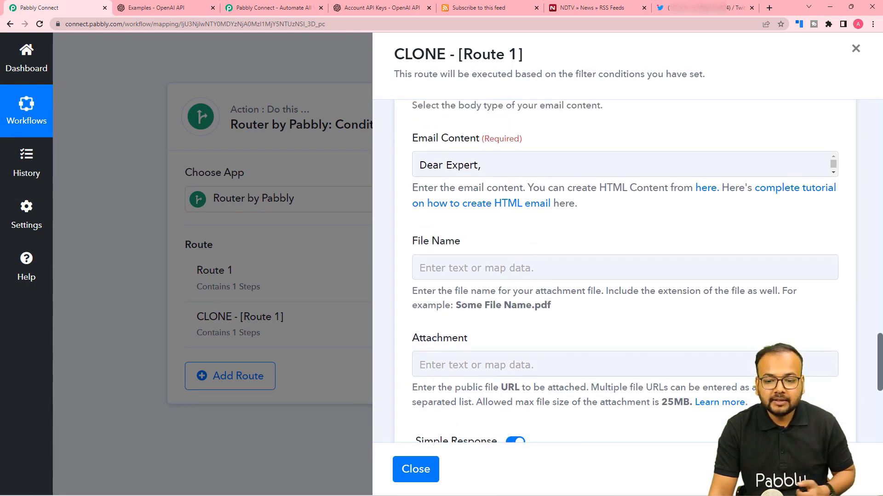
left_click(612, 163)
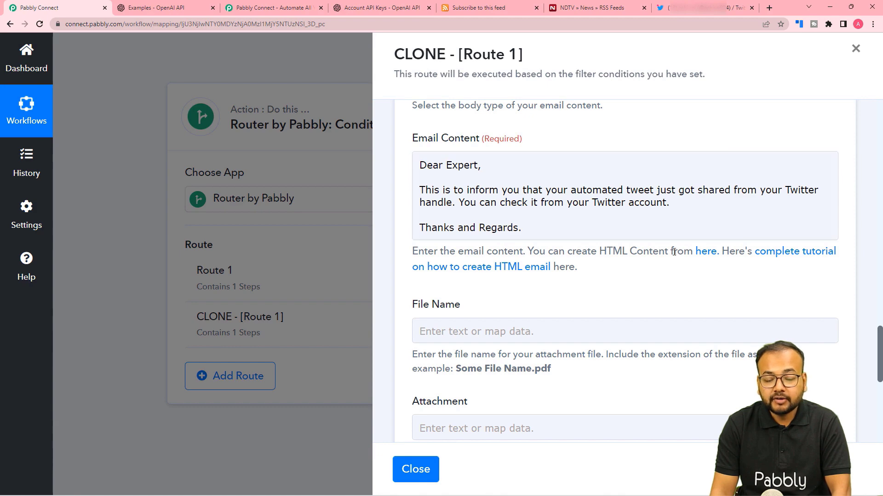
scroll(662, 296, "down", 3)
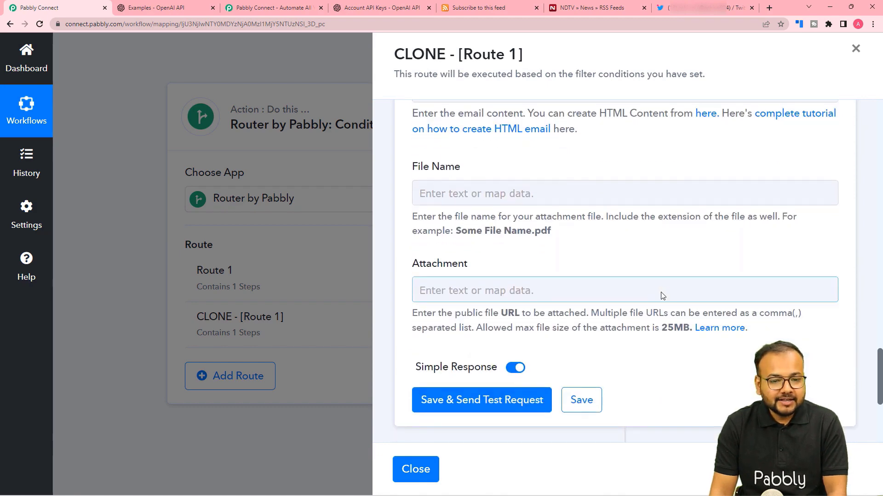
scroll(664, 293, "up", 8)
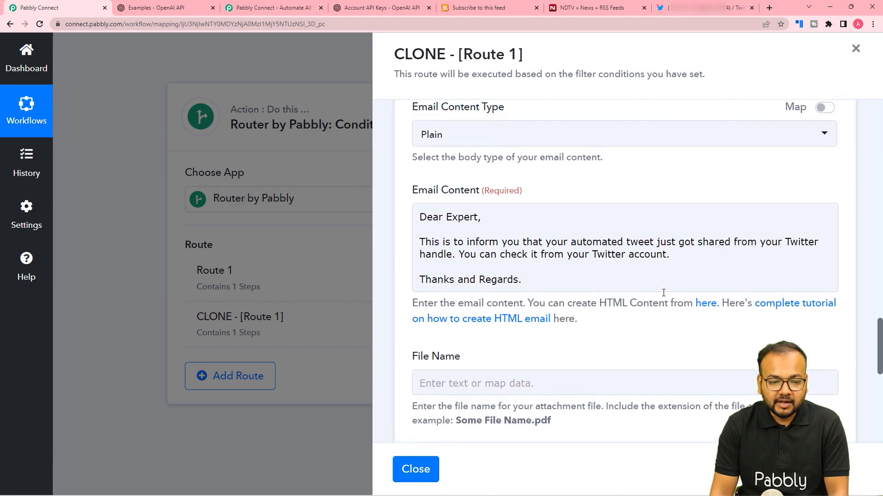
scroll(663, 293, "down", 6)
scroll(663, 293, "down", 3)
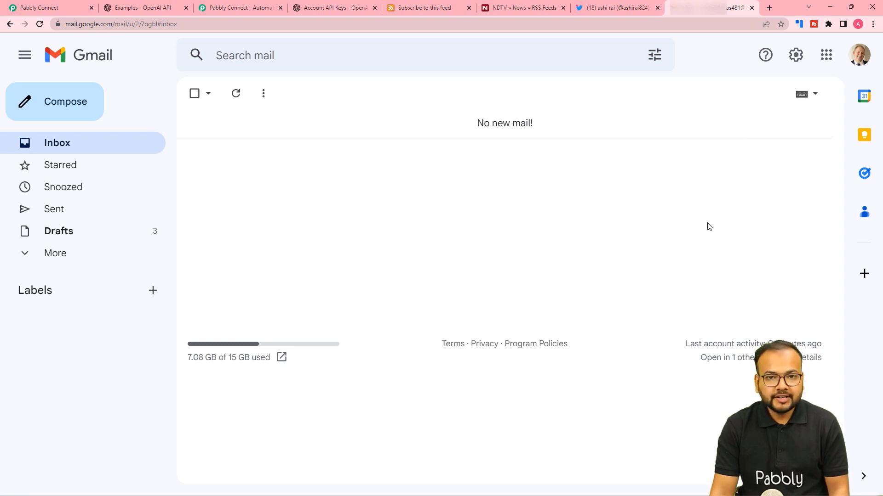
Step: Save and test the cloned route's email step, then check Gmail for the Tweet Status Update mail
left_click(34, 7)
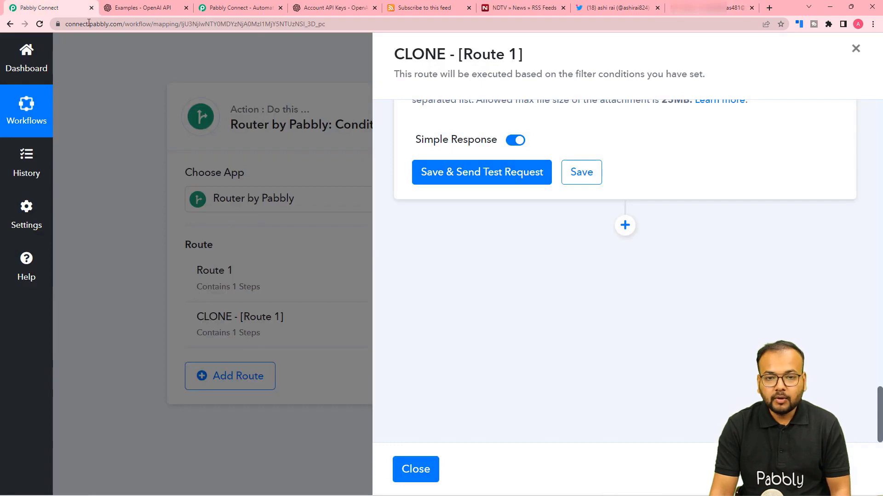
left_click(493, 181)
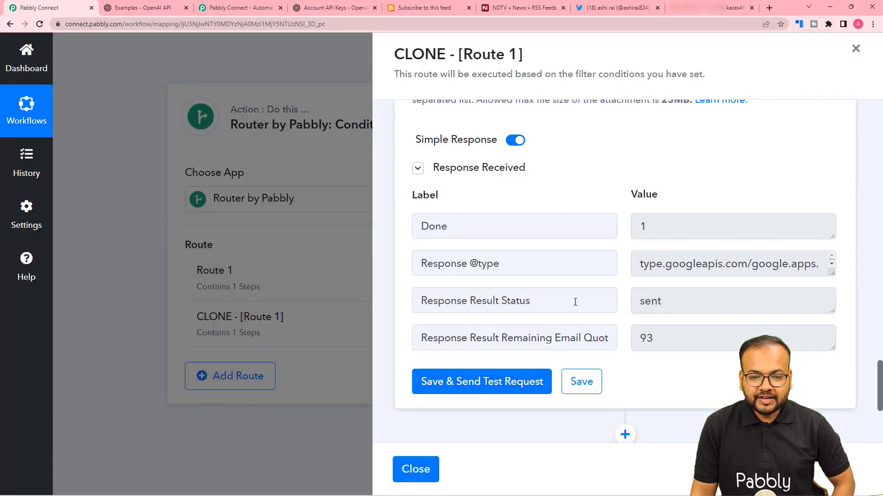
left_click(698, 14)
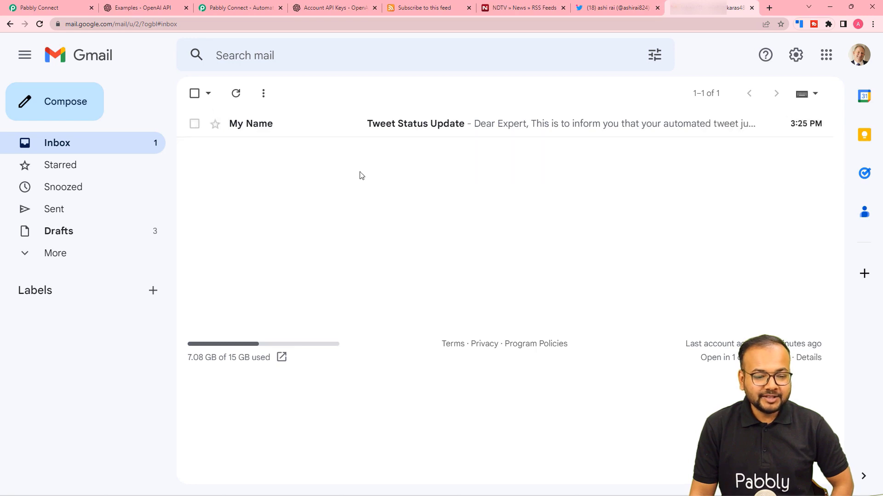
Step: Open the Tweet Status Update email in Gmail, then return to the Pabbly Connect cloned route
left_click(429, 137)
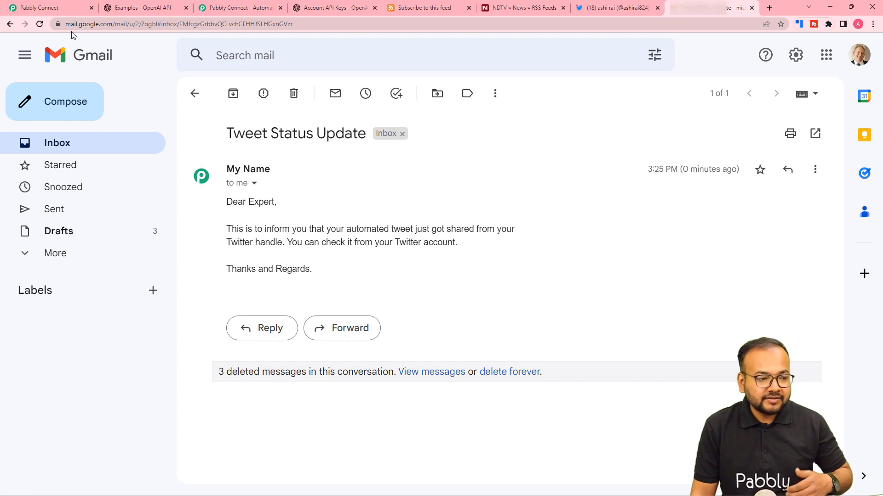
left_click(68, 9)
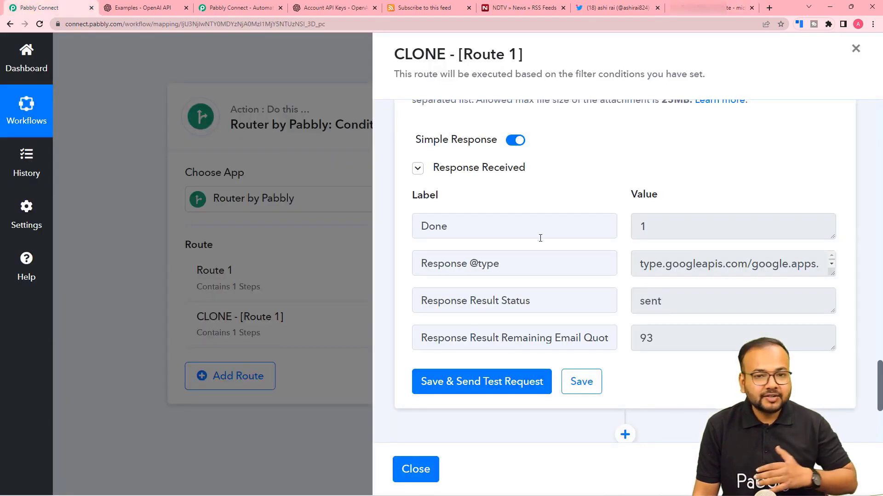
Step: Close the cloned route's settings panel
scroll(540, 238, "up", 10)
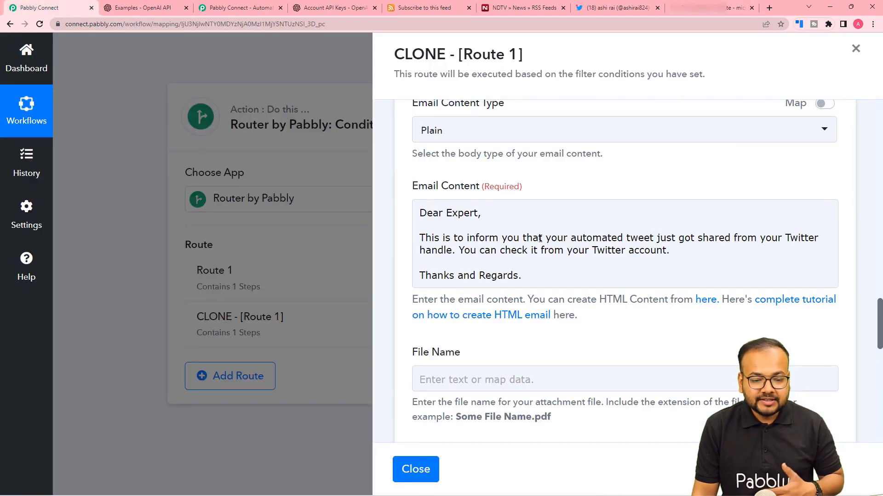
scroll(433, 219, "up", 7)
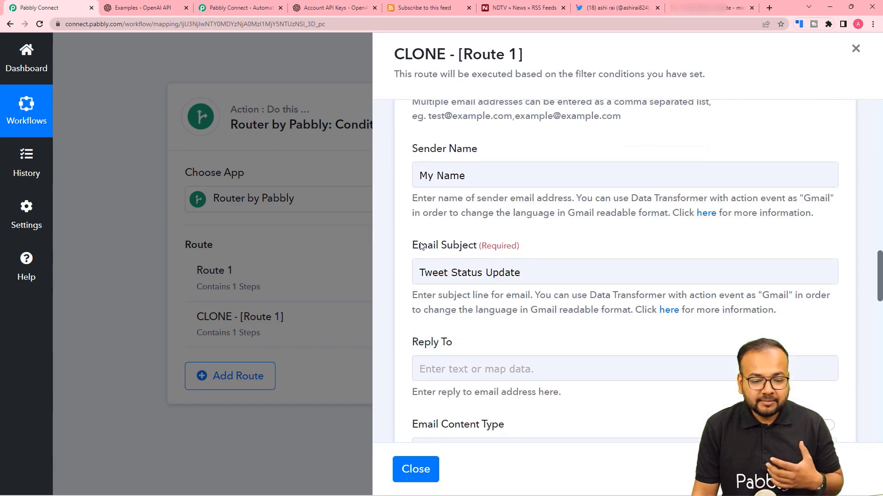
scroll(459, 266, "up", 3)
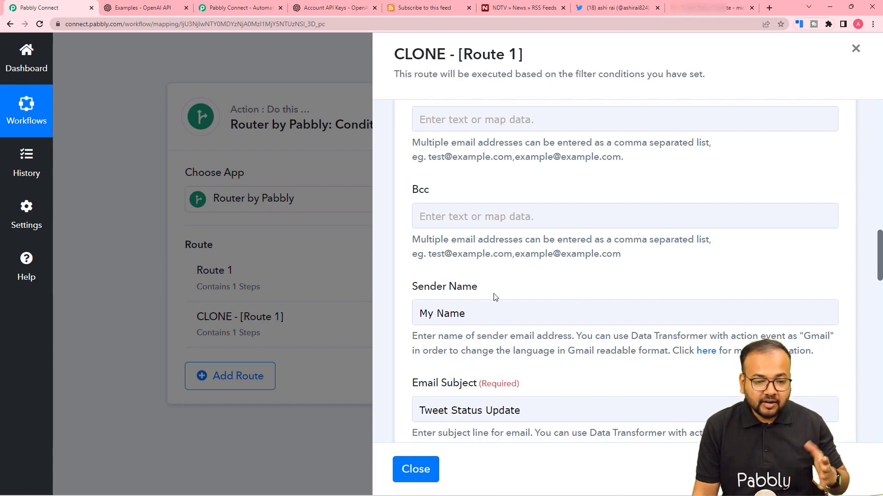
left_click(415, 470)
Step: Collapse the Twitter Create Tweet, OpenAI Generate Content and RSS trigger steps
scroll(483, 363, "up", 20)
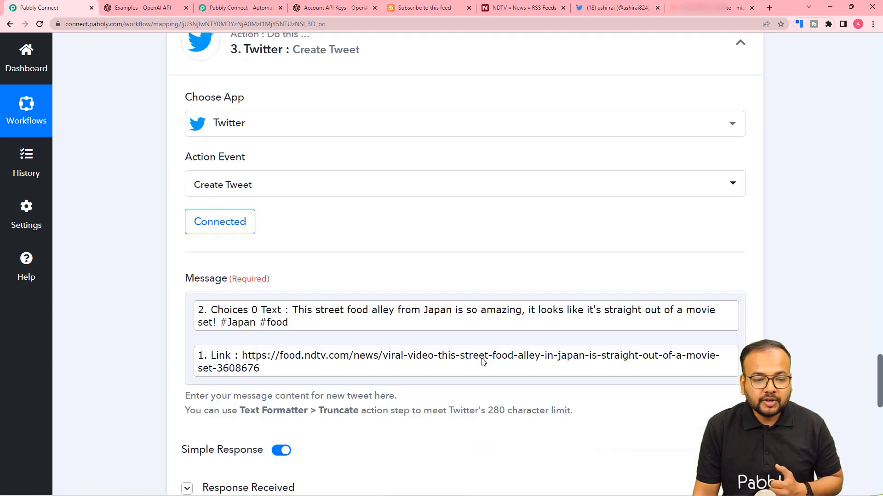
left_click(745, 334)
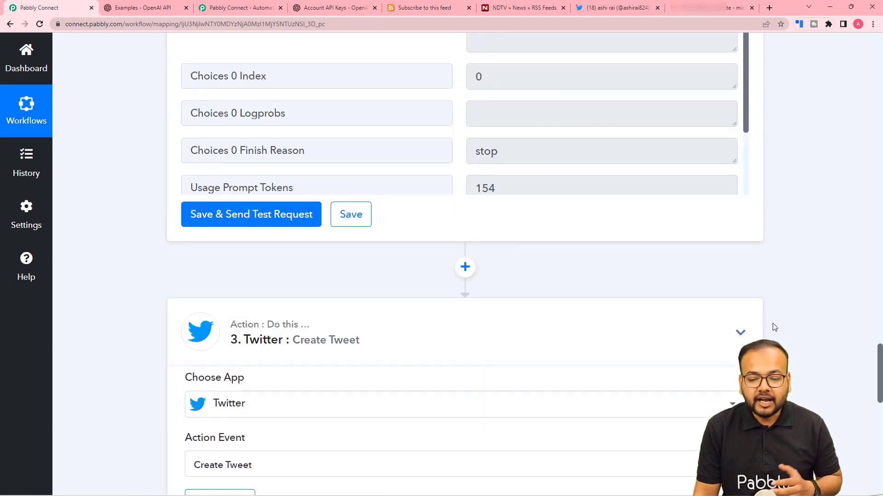
scroll(773, 327, "up", 10)
scroll(756, 203, "up", 9)
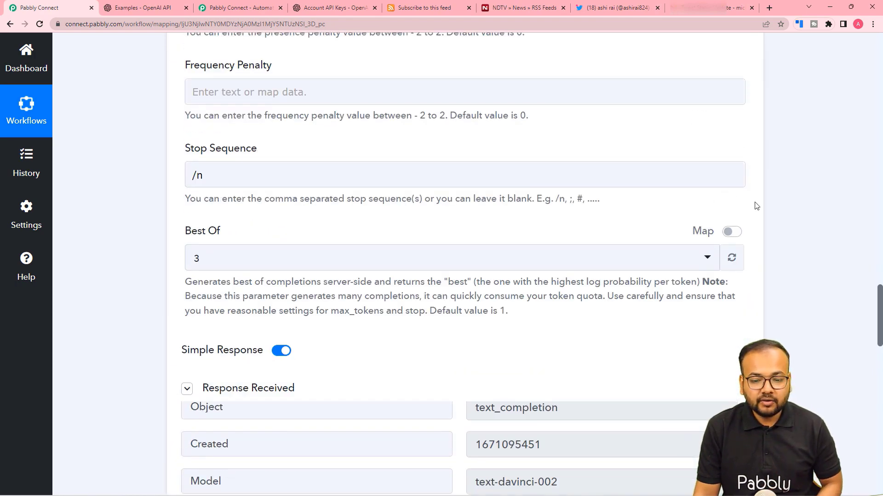
scroll(756, 203, "up", 10)
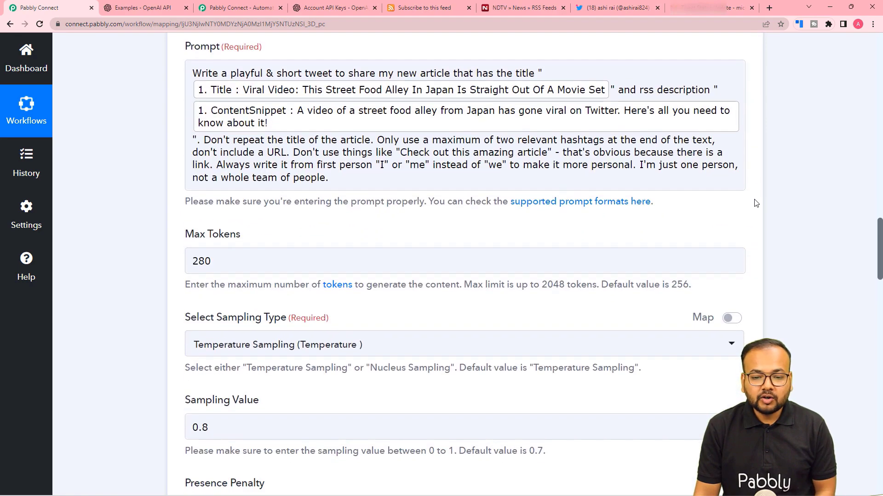
left_click(744, 199)
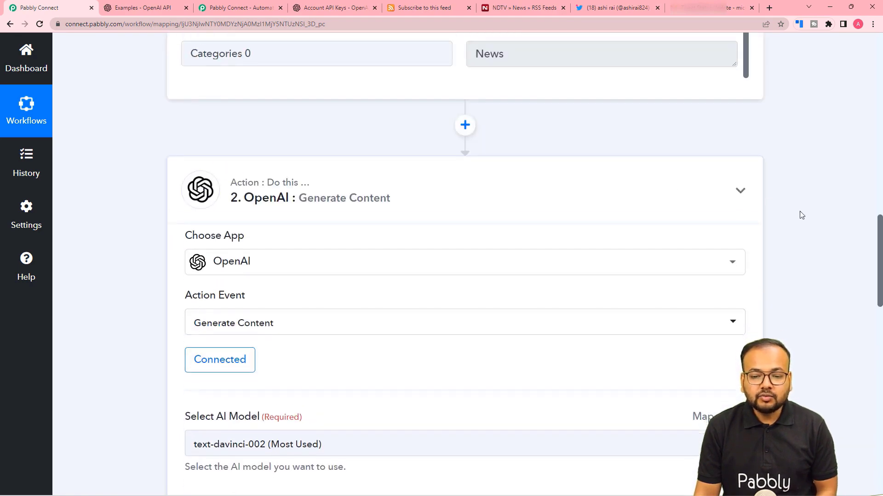
scroll(798, 213, "up", 2)
scroll(794, 222, "up", 10)
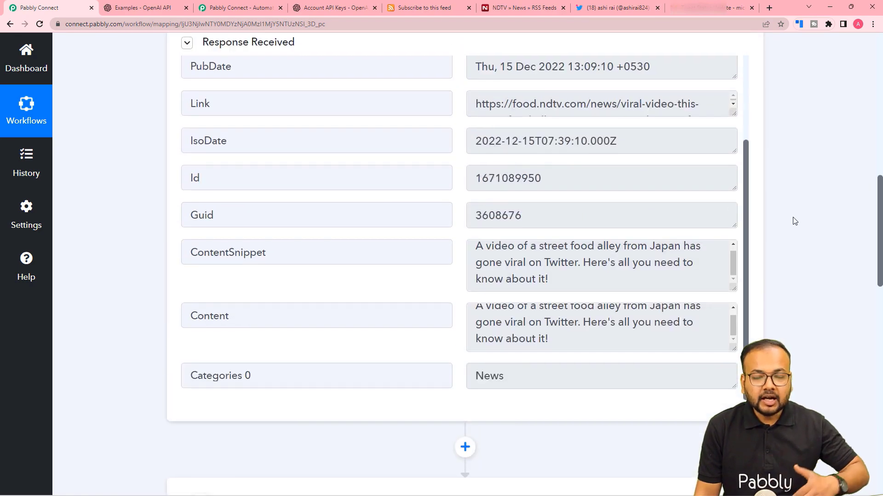
scroll(741, 145, "up", 5)
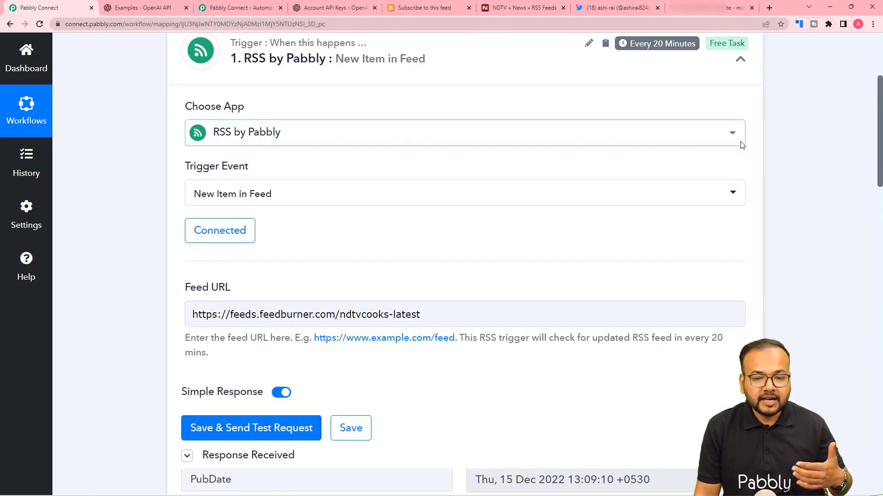
left_click(741, 238)
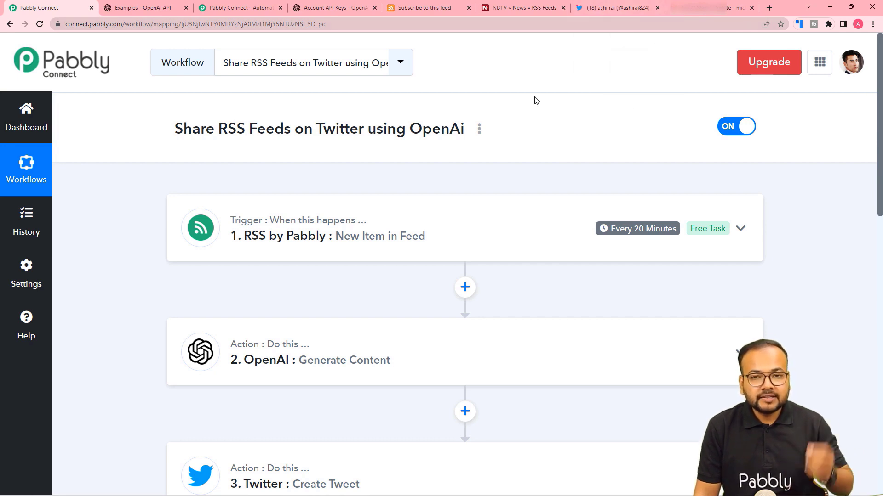
left_click(695, 17)
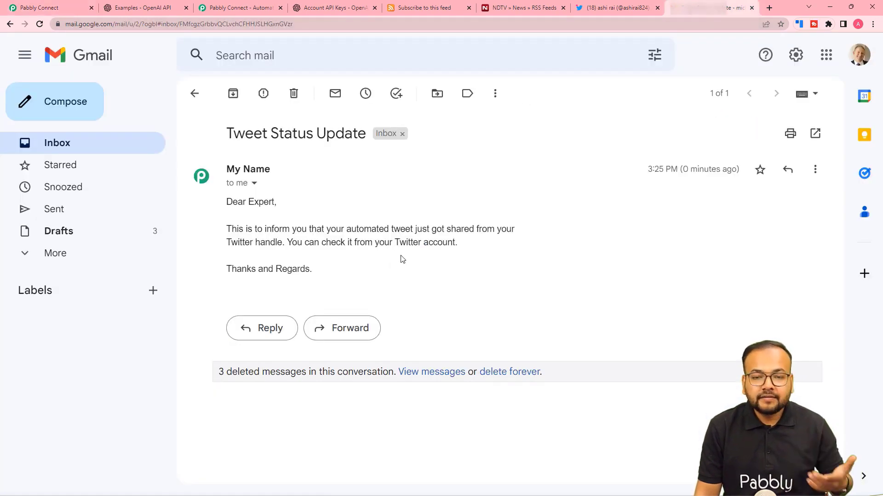
left_click(85, 11)
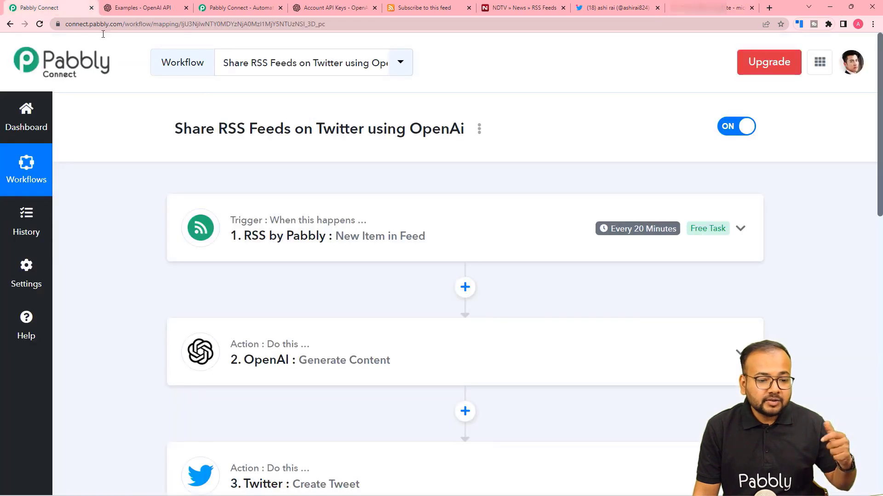
scroll(329, 216, "down", 3)
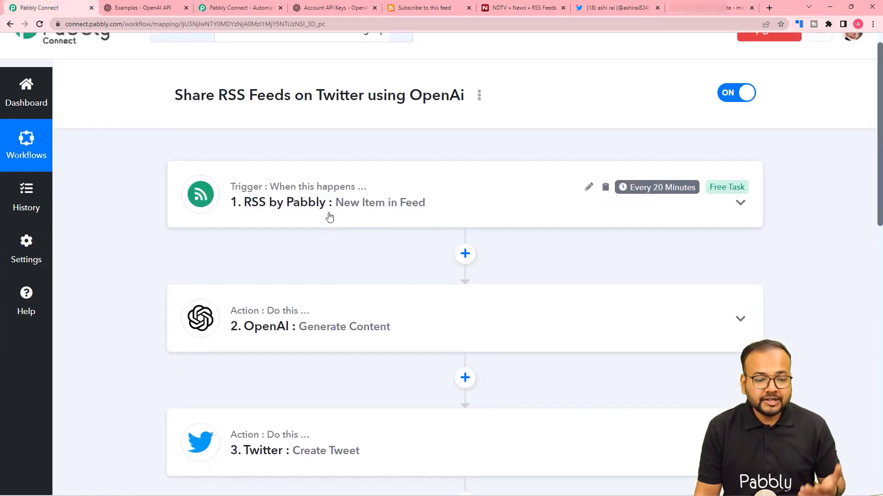
scroll(330, 216, "up", 3)
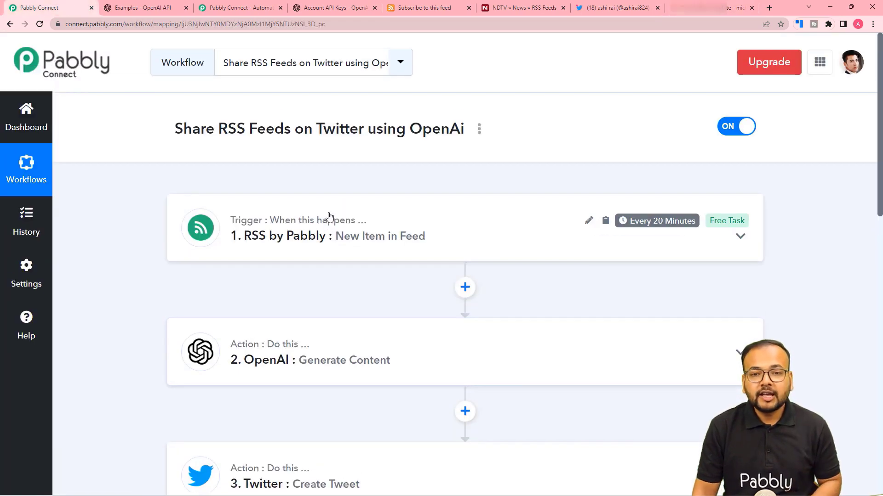